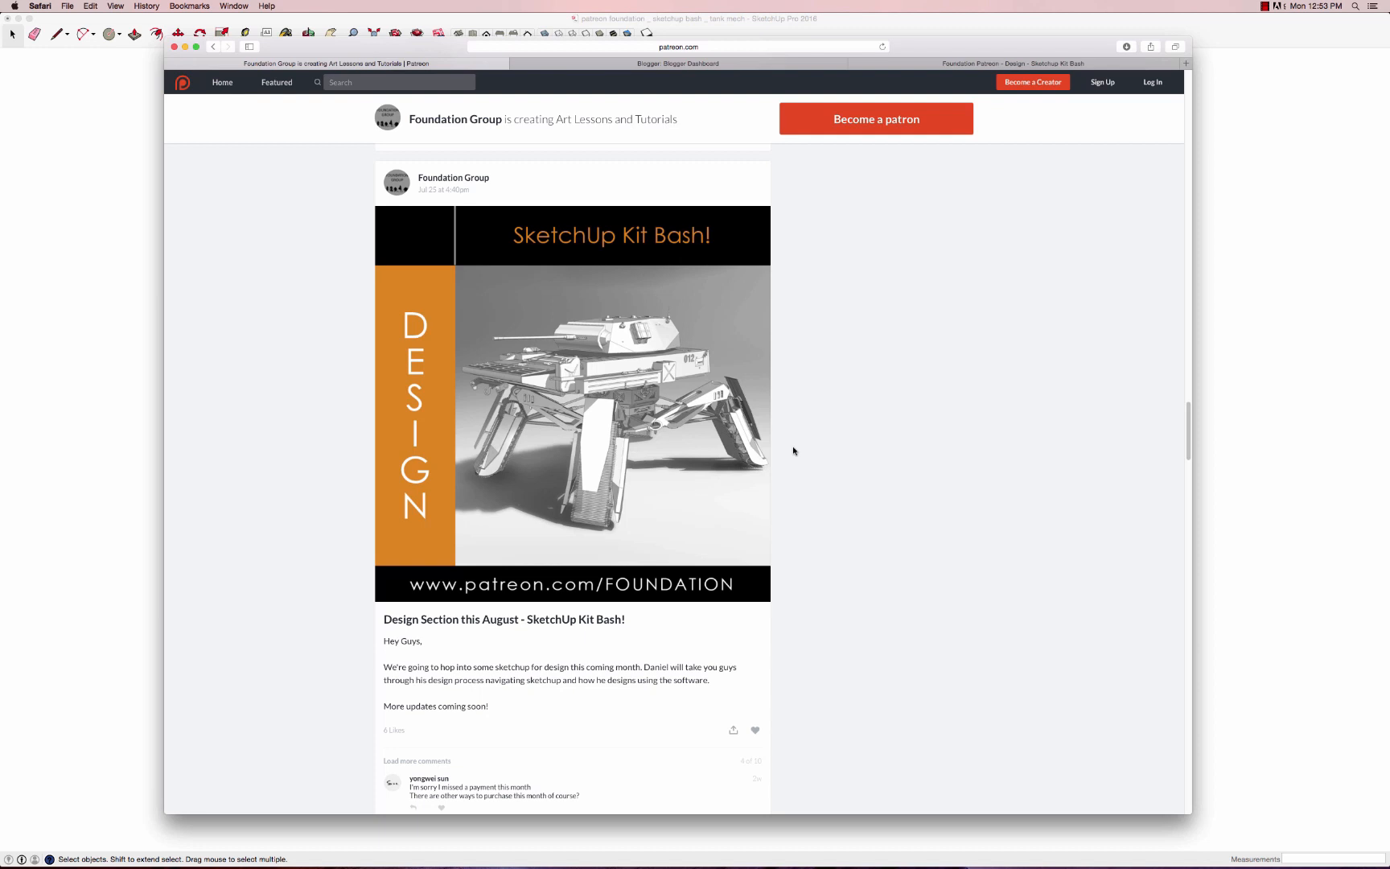
# - View the SketchUp Kit Bash post on Patreon and switch to the tank mech model in SketchUp
pyautogui.click(733, 444)
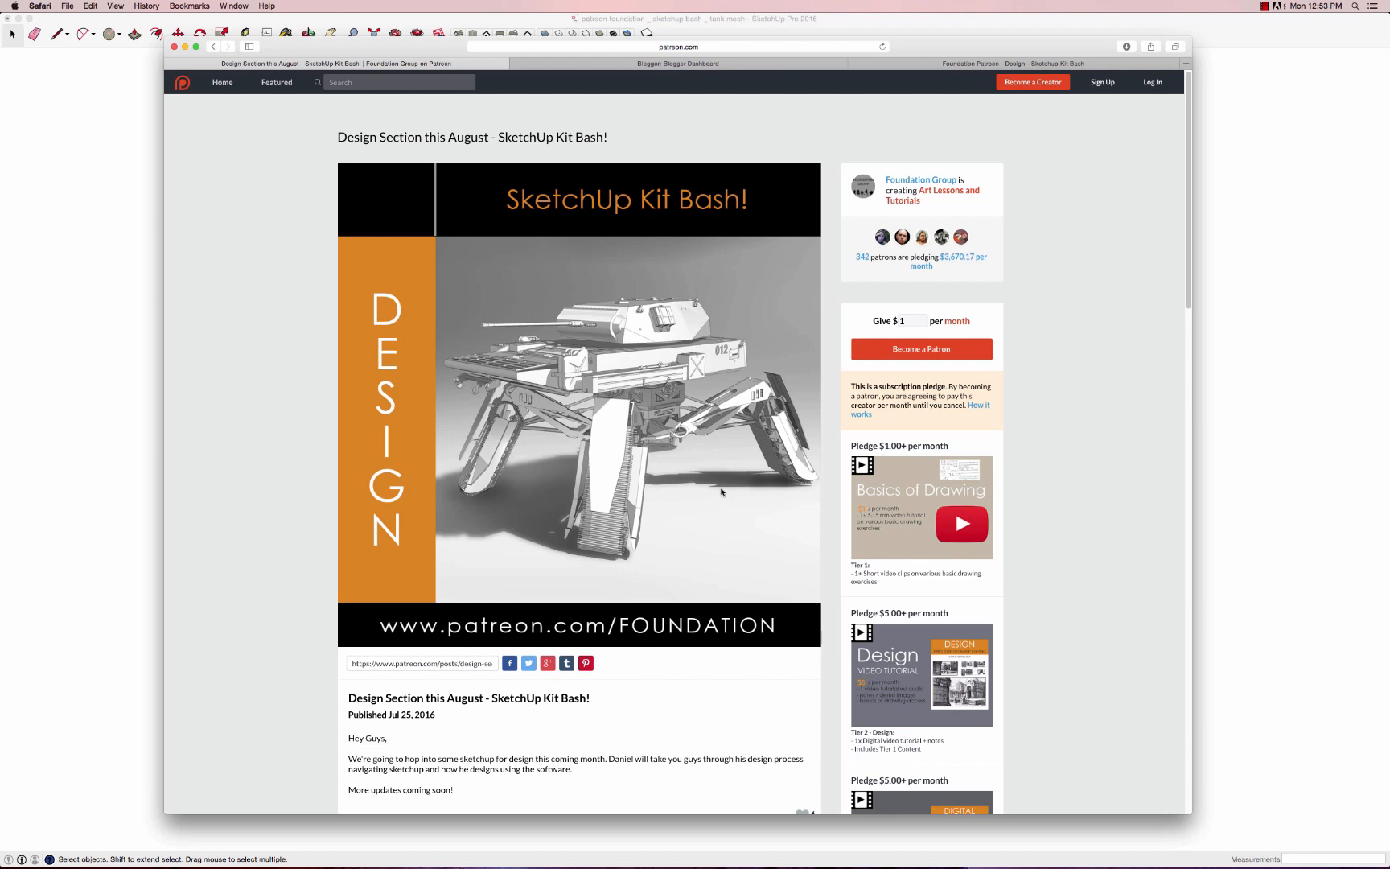
pyautogui.click(1229, 466)
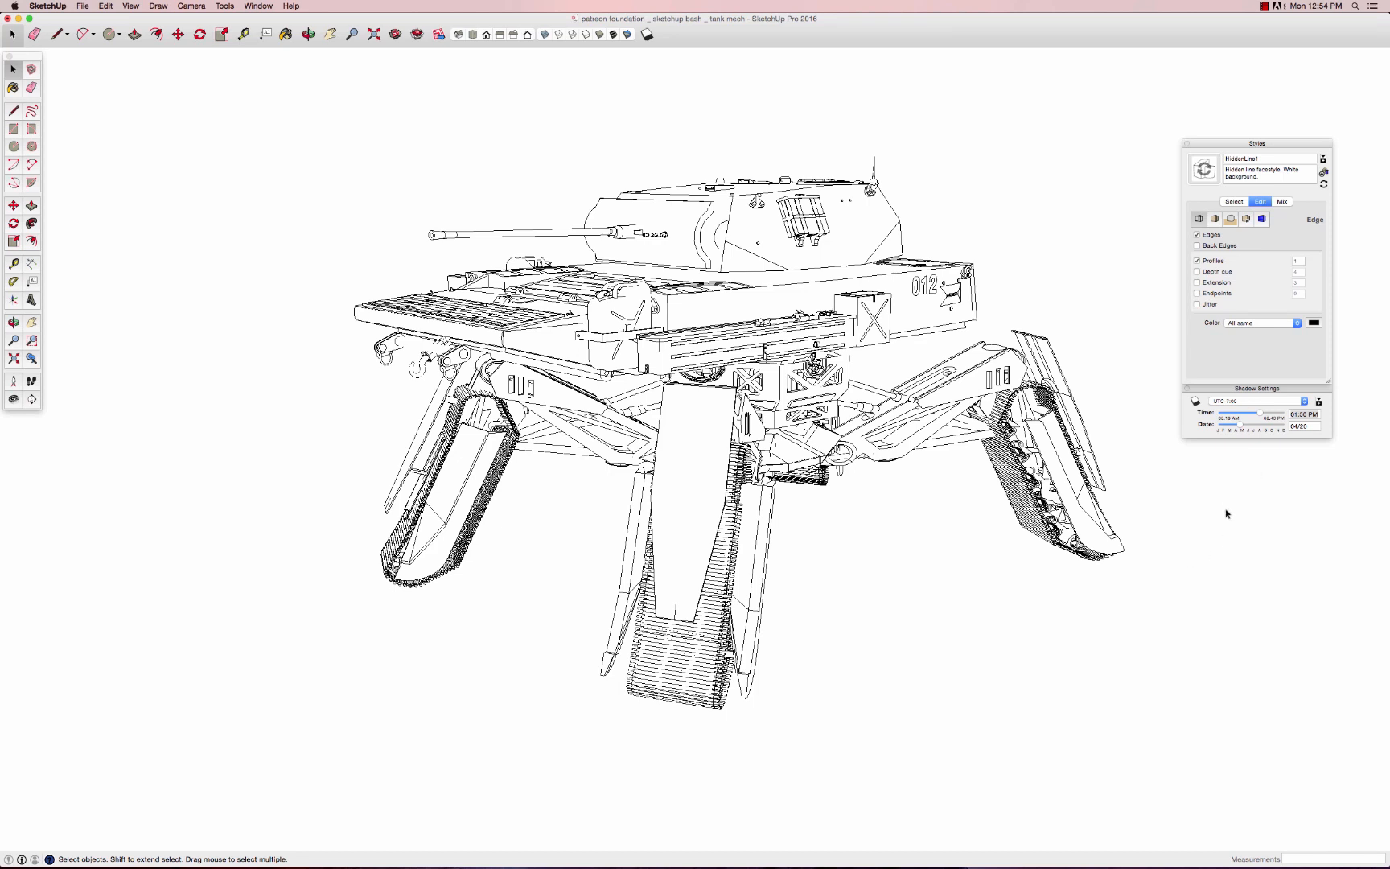
# - Export the hidden-line view as a 2D JPEG image to the Desktop, adding "line" to the end of the file name
pyautogui.click(36, 6)
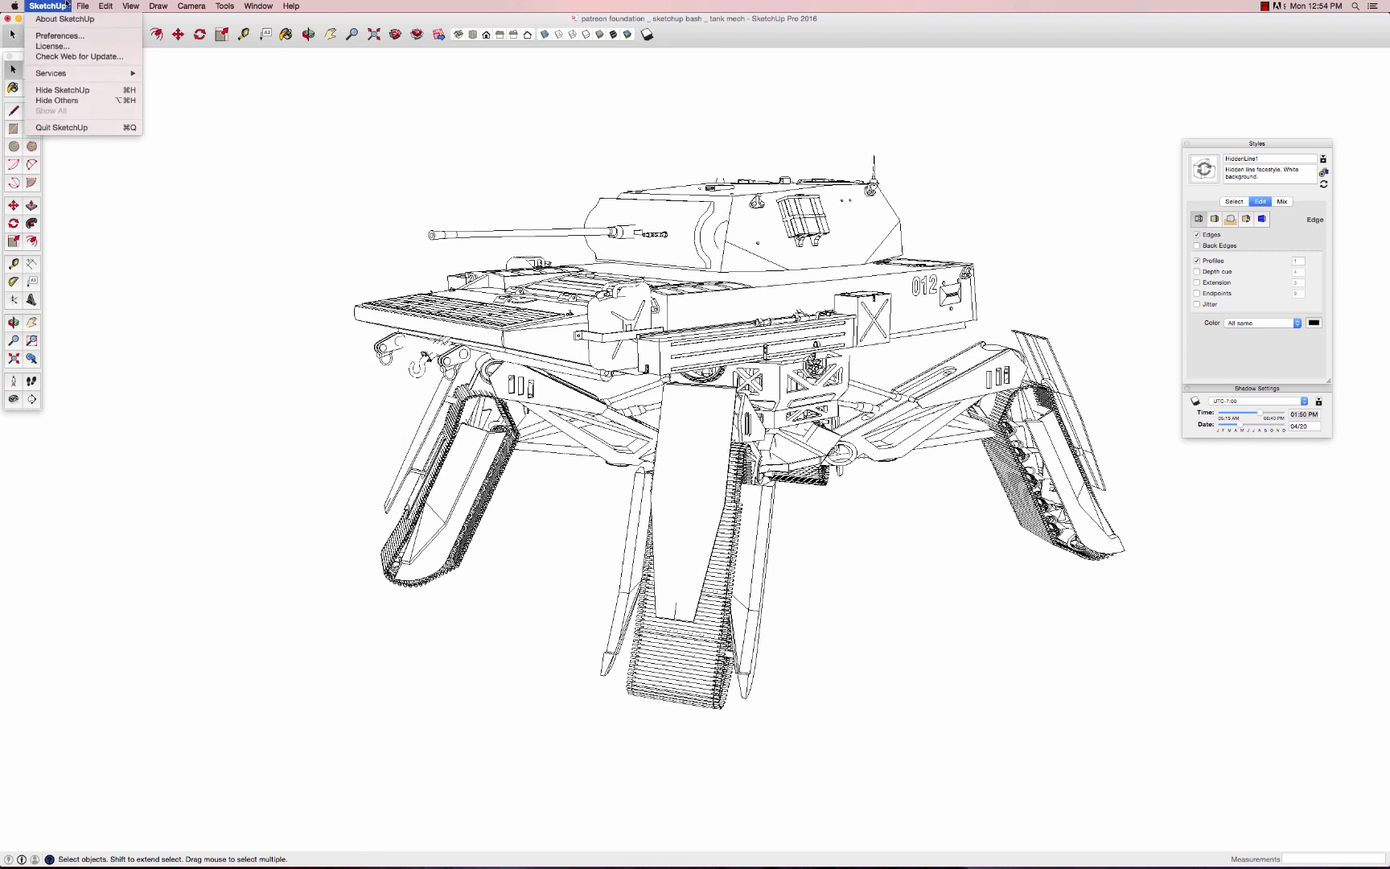
pyautogui.moveTo(79, 6)
pyautogui.moveTo(151, 173)
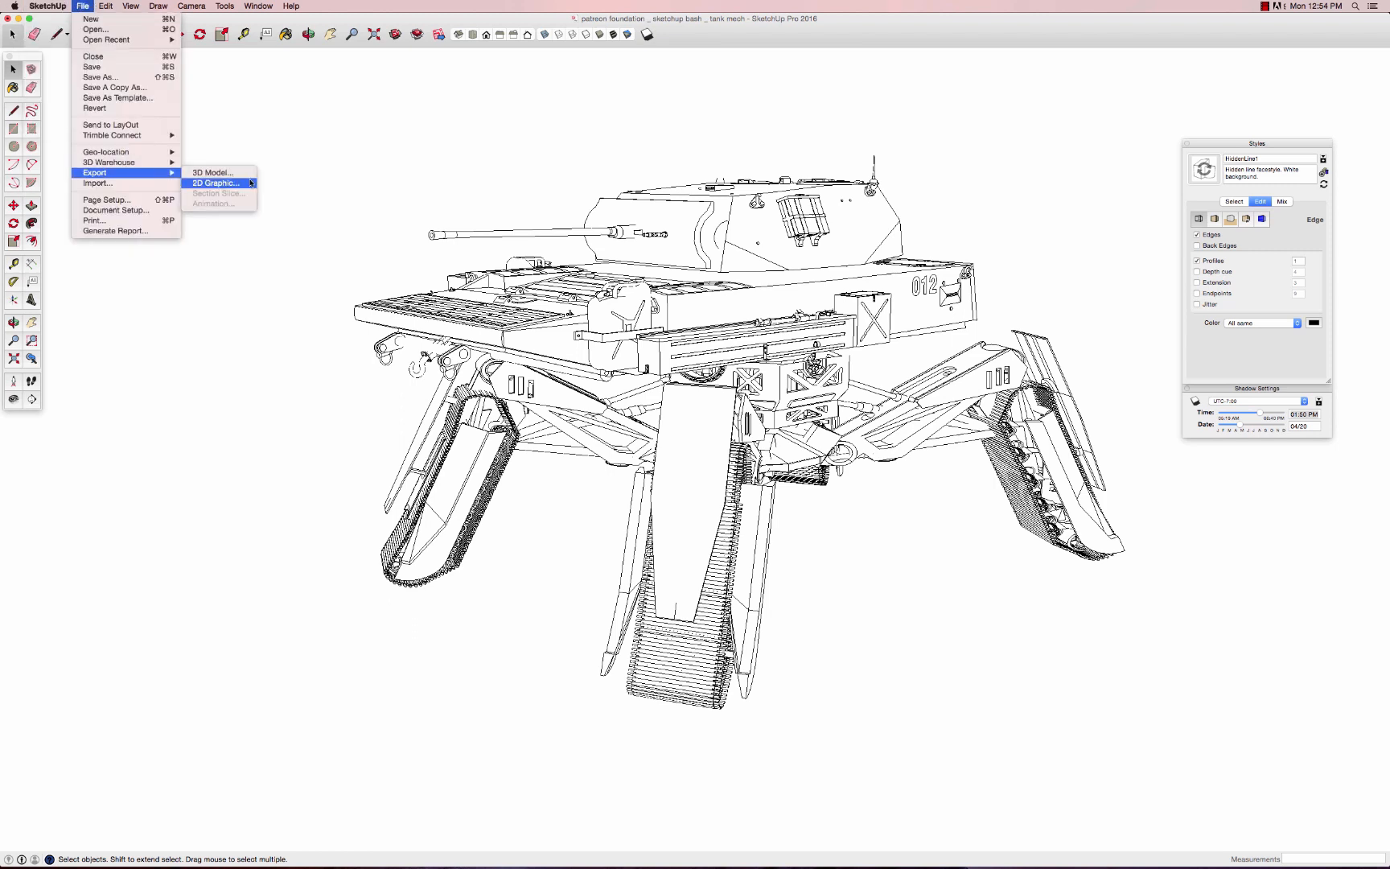
pyautogui.click(216, 182)
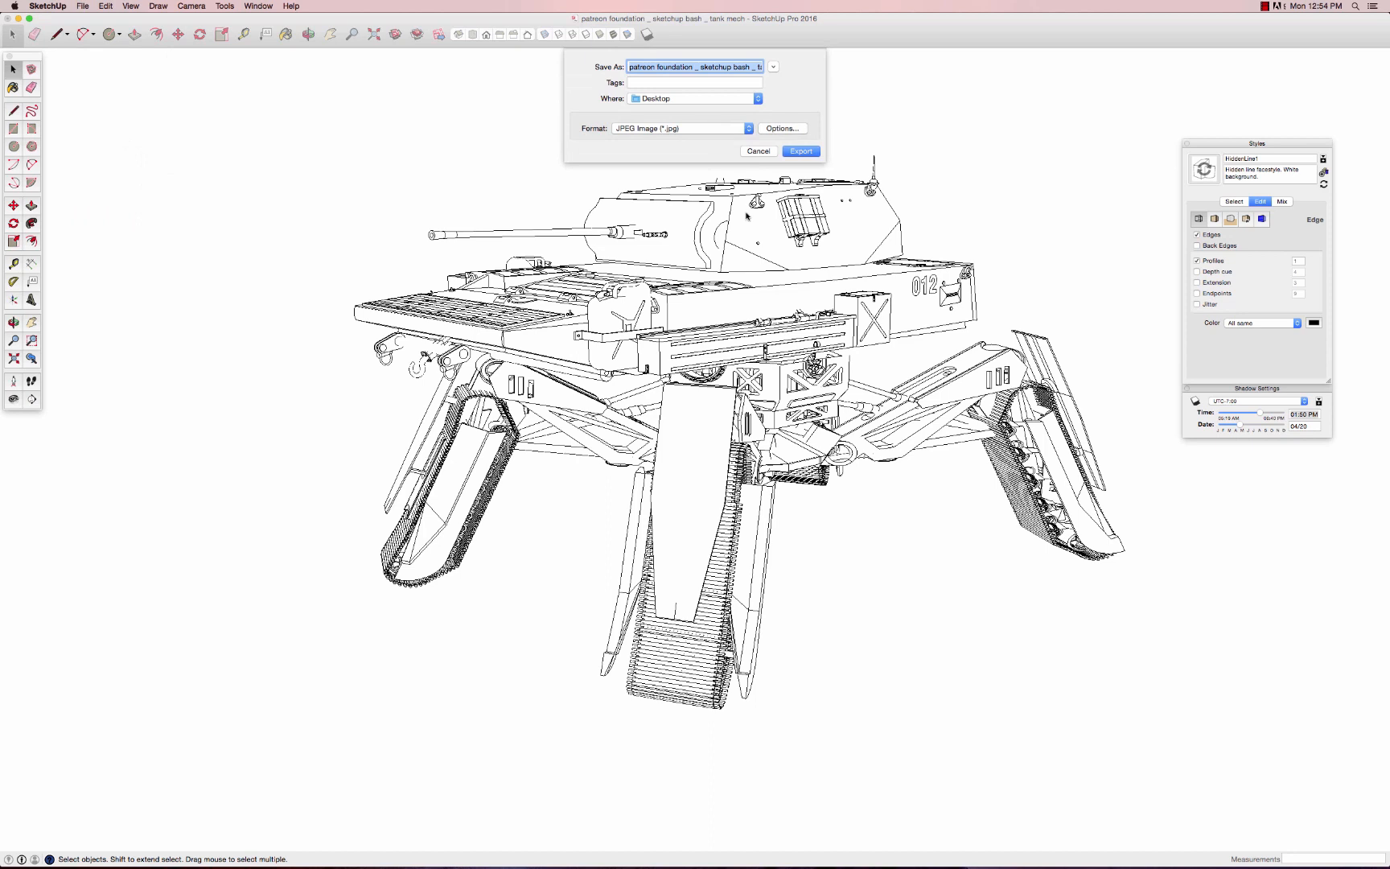
pyautogui.moveTo(741, 66); pyautogui.dragTo(807, 70)
pyautogui.click(736, 67)
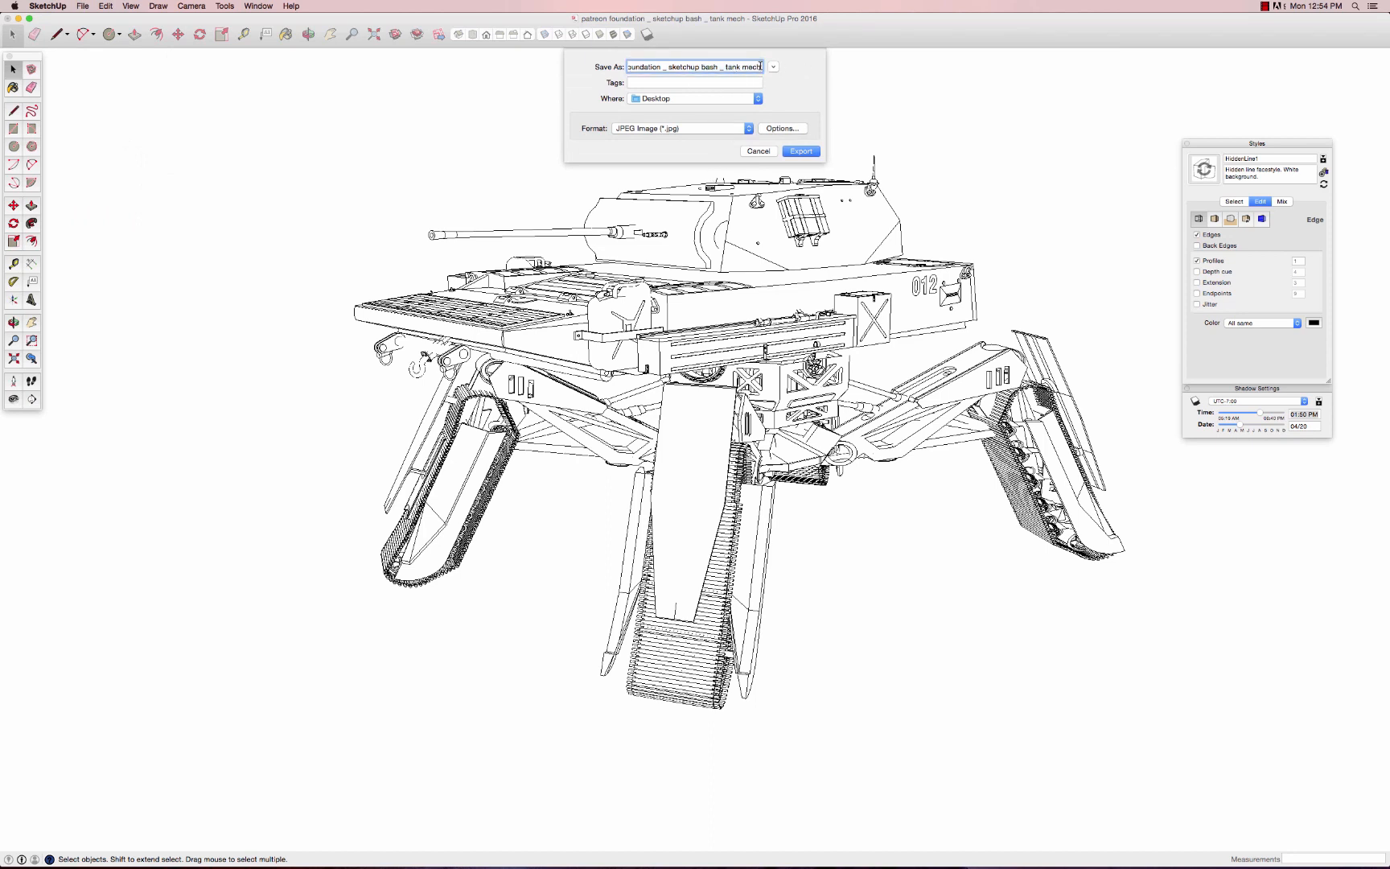
pyautogui.write('line')
pyautogui.click(802, 151)
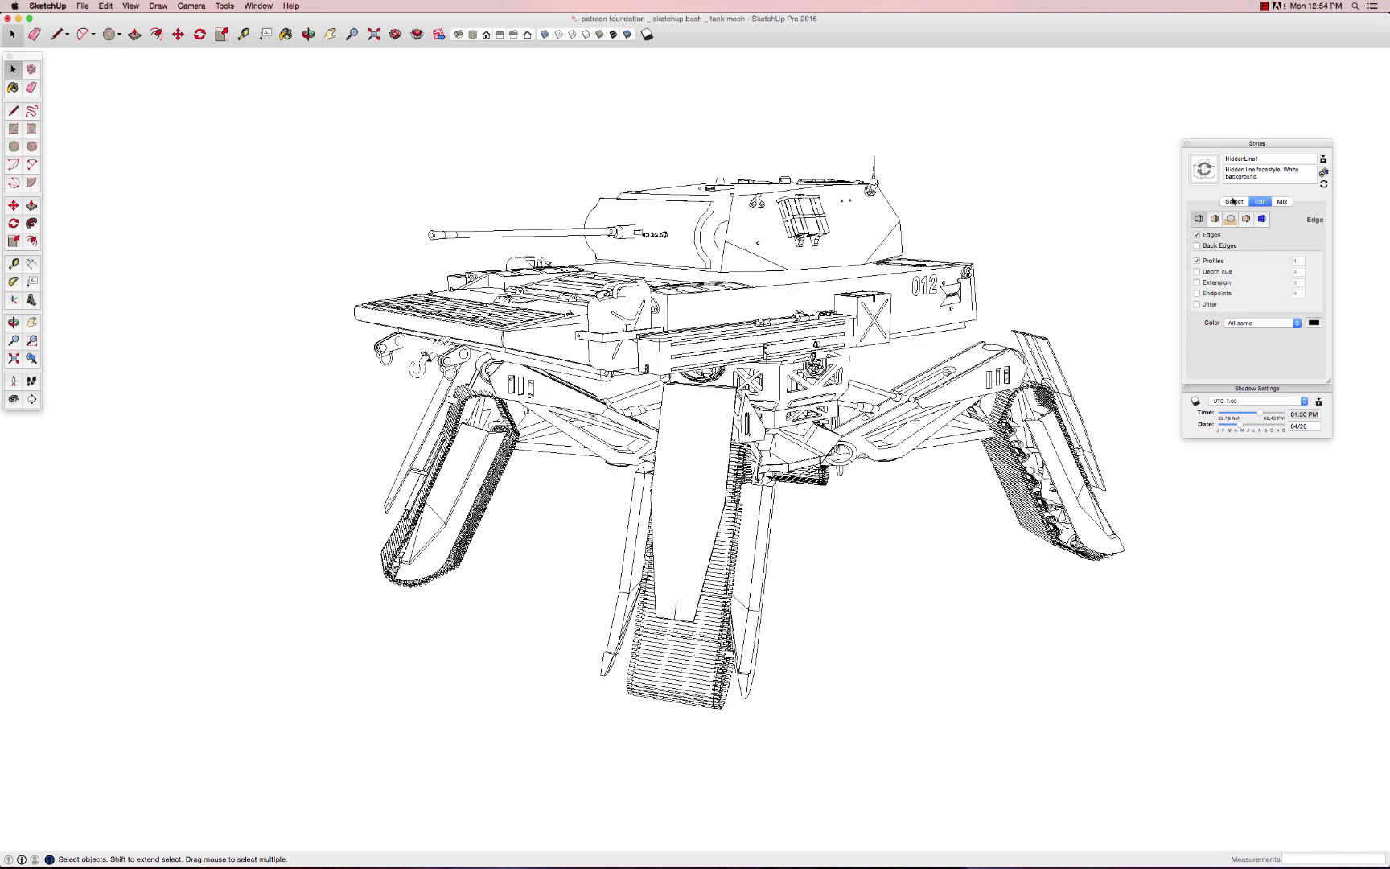
# - Turn on shadows and switch off edges and profiles in the hidden-line style
pyautogui.click(1198, 401)
pyautogui.click(1198, 400)
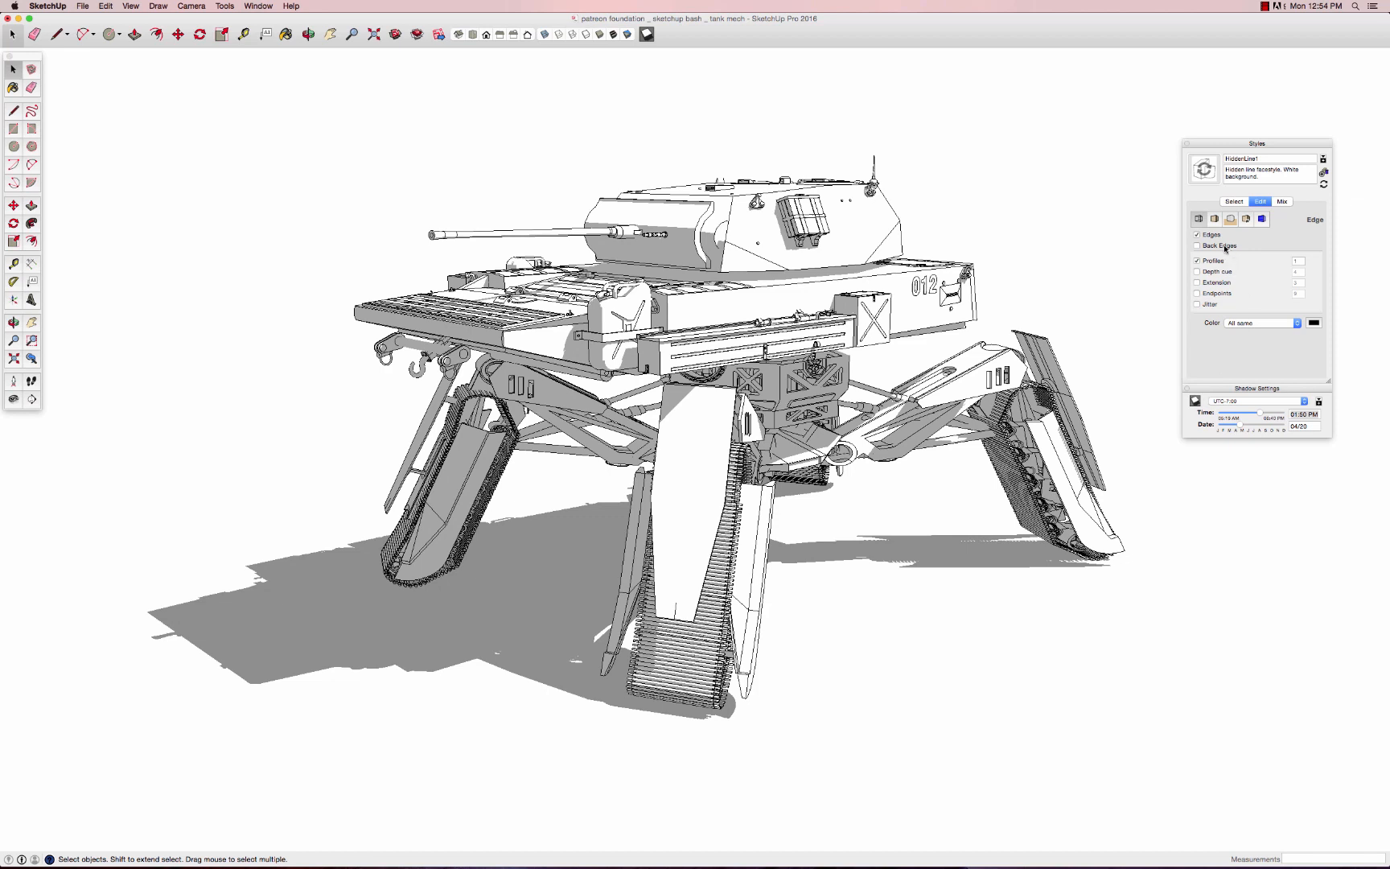
pyautogui.click(1198, 235)
pyautogui.click(1213, 264)
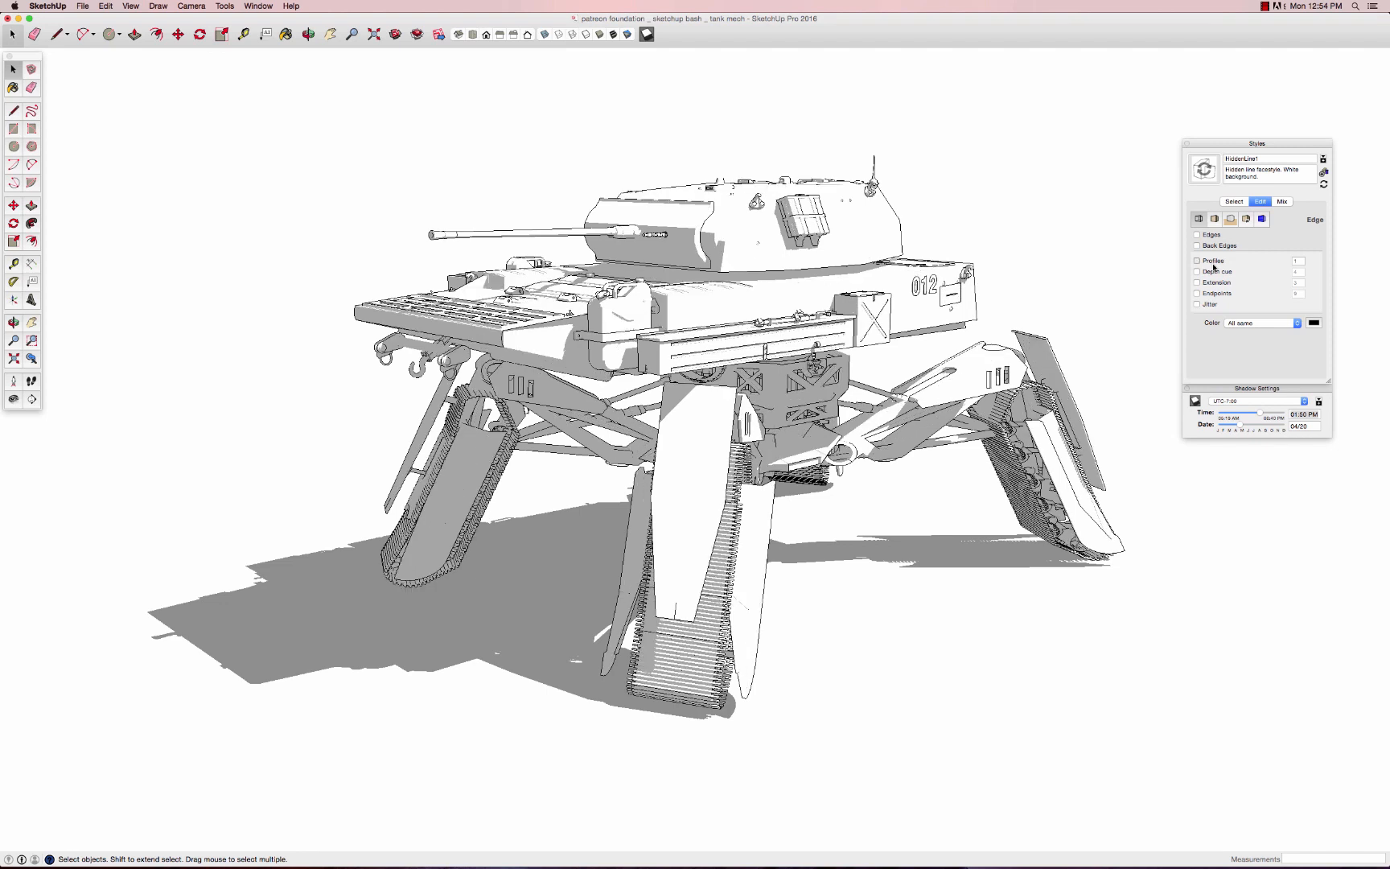
# - Export the shadow-only view as a 2D JPEG image to the Desktop, adding "shadow" to the end of the file name
pyautogui.click(105, 7)
pyautogui.moveTo(82, 6)
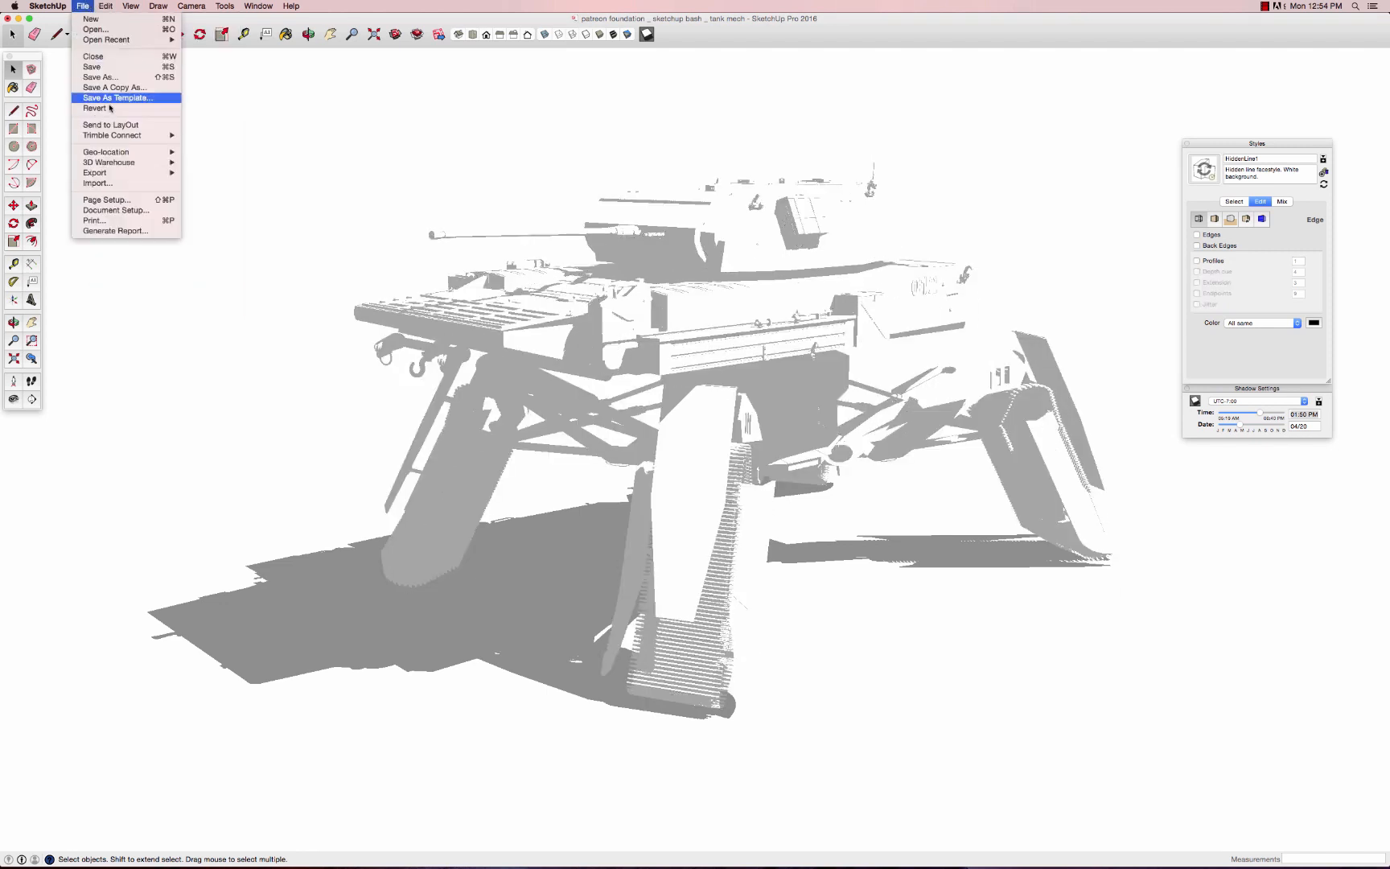
pyautogui.moveTo(128, 171)
pyautogui.click(210, 184)
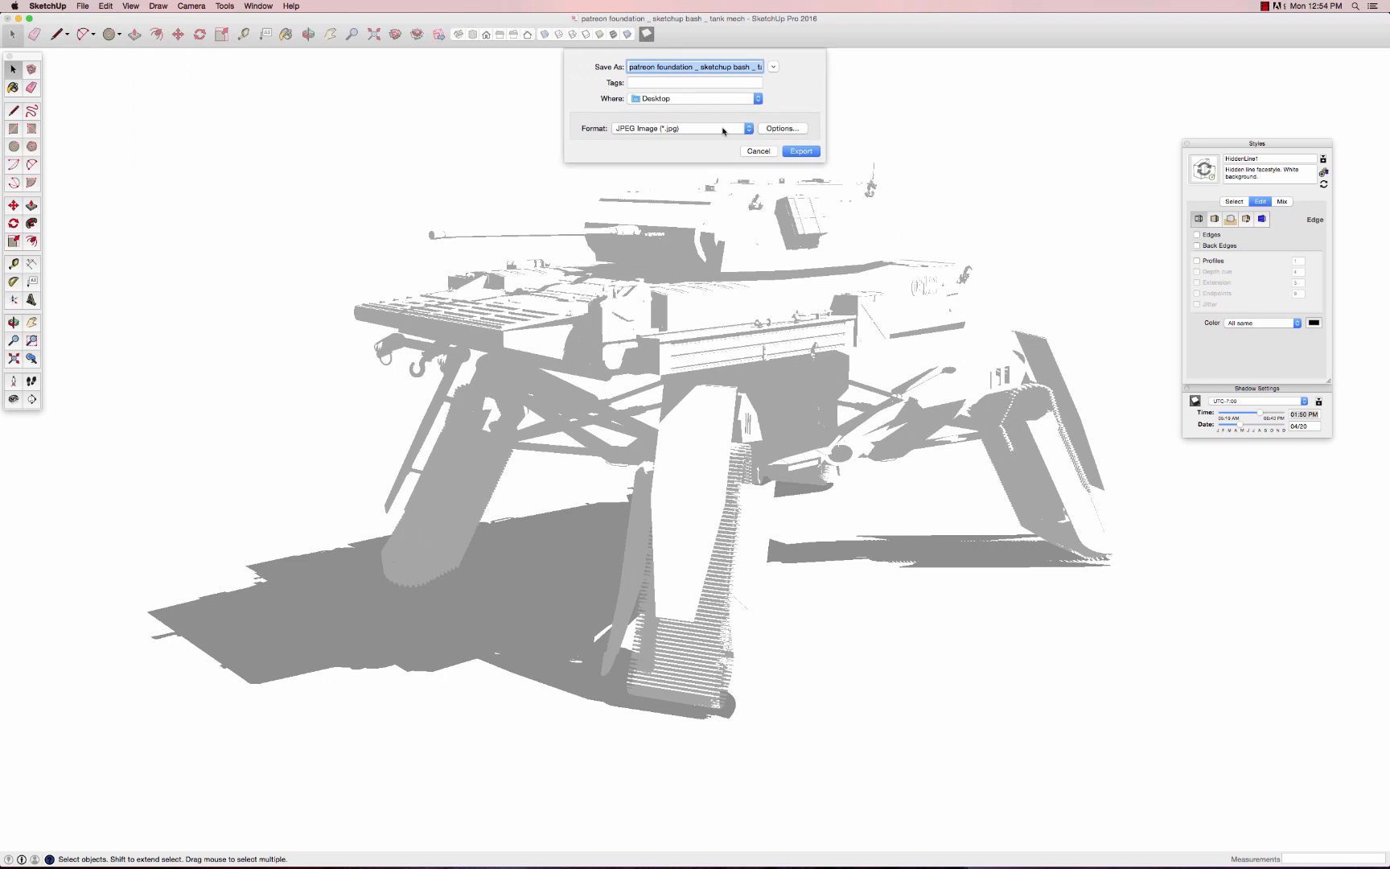
pyautogui.moveTo(731, 67); pyautogui.dragTo(789, 63)
pyautogui.click(760, 68)
pyautogui.write('shadow')
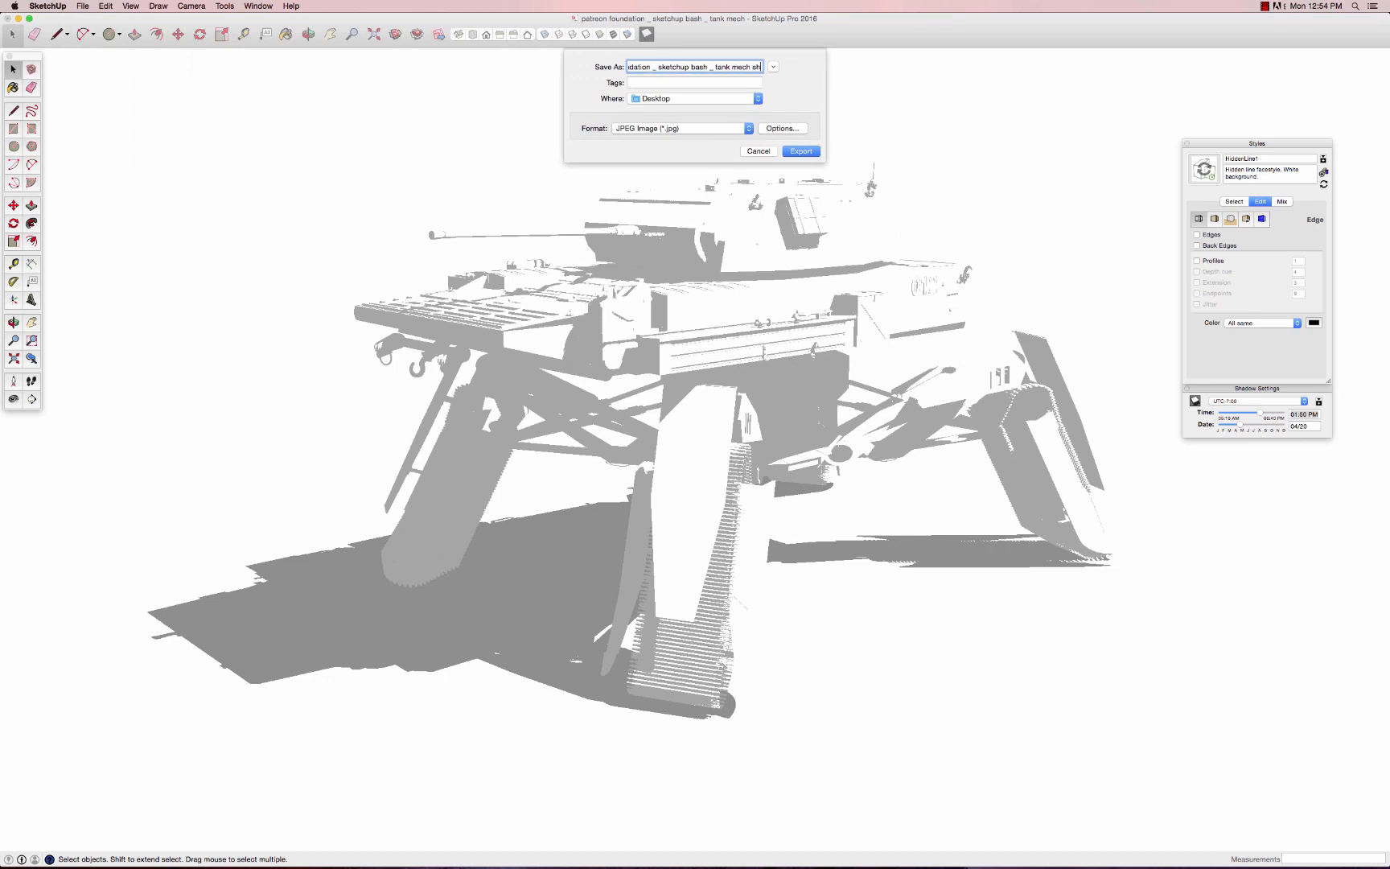
pyautogui.click(815, 152)
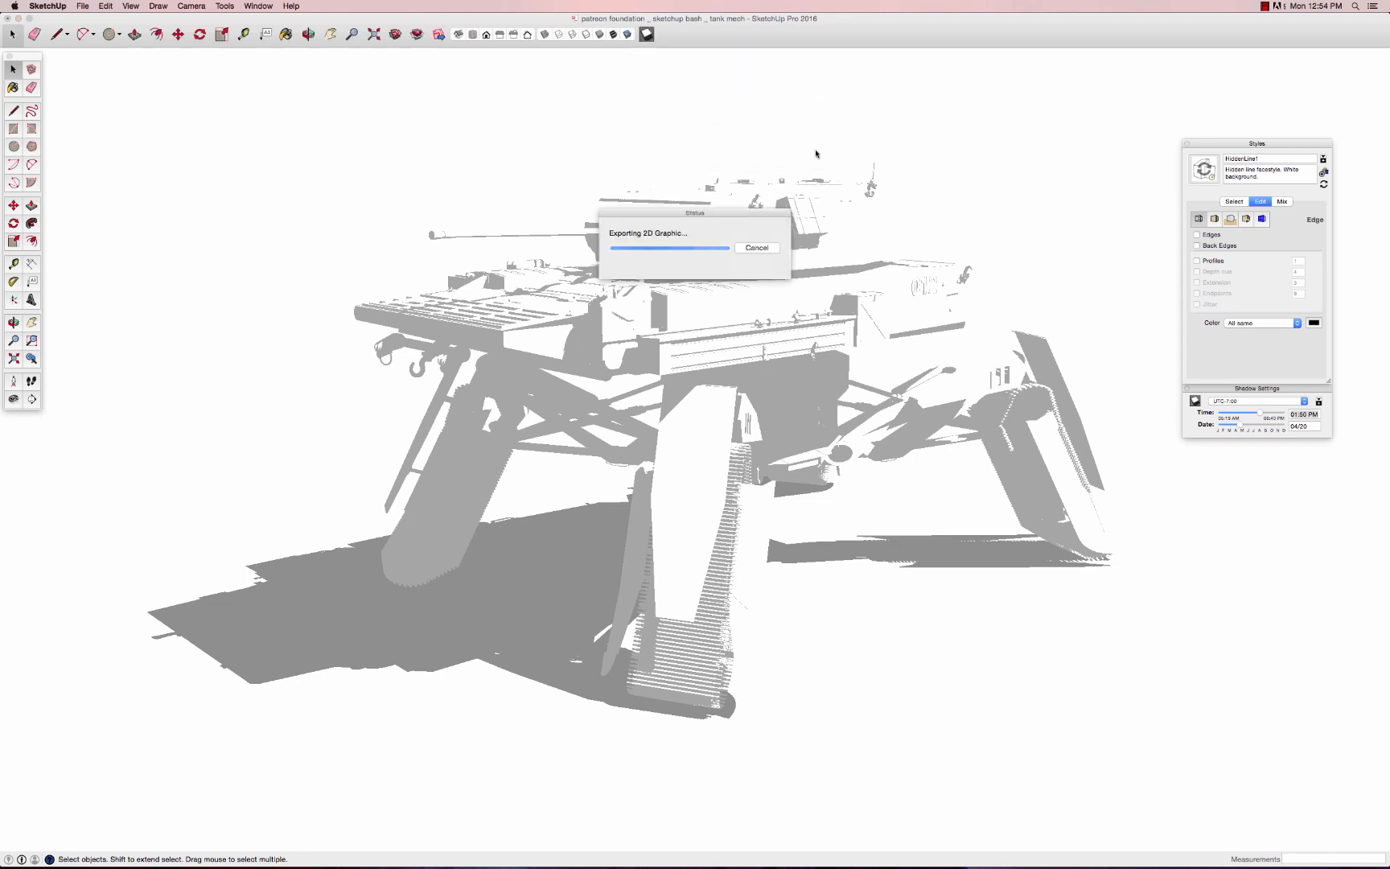
# - Try the shaded and the shaded-with-textures face styles on the edgeless model
pyautogui.click(1214, 220)
pyautogui.click(1239, 286)
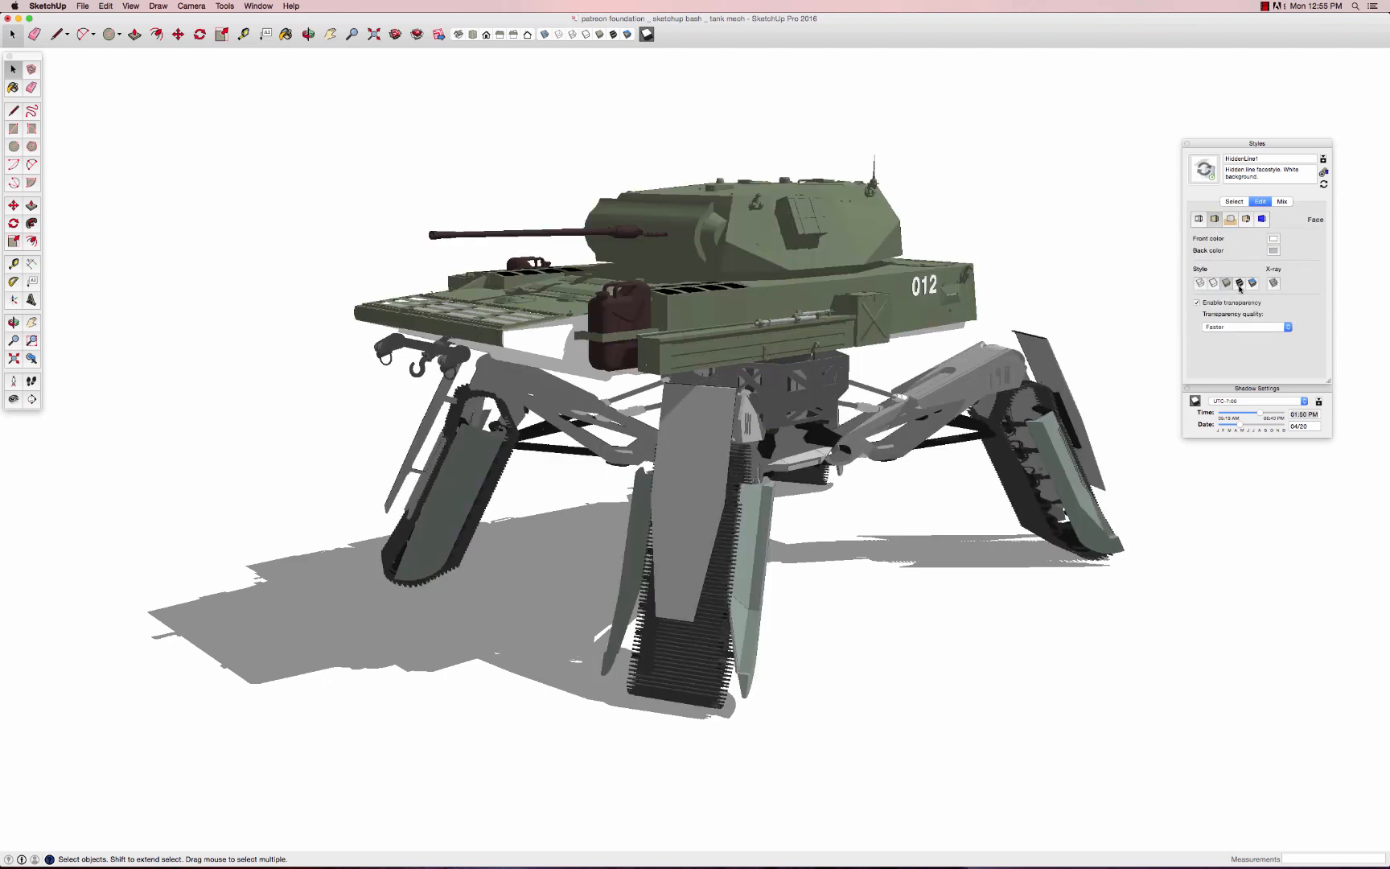
pyautogui.click(1240, 286)
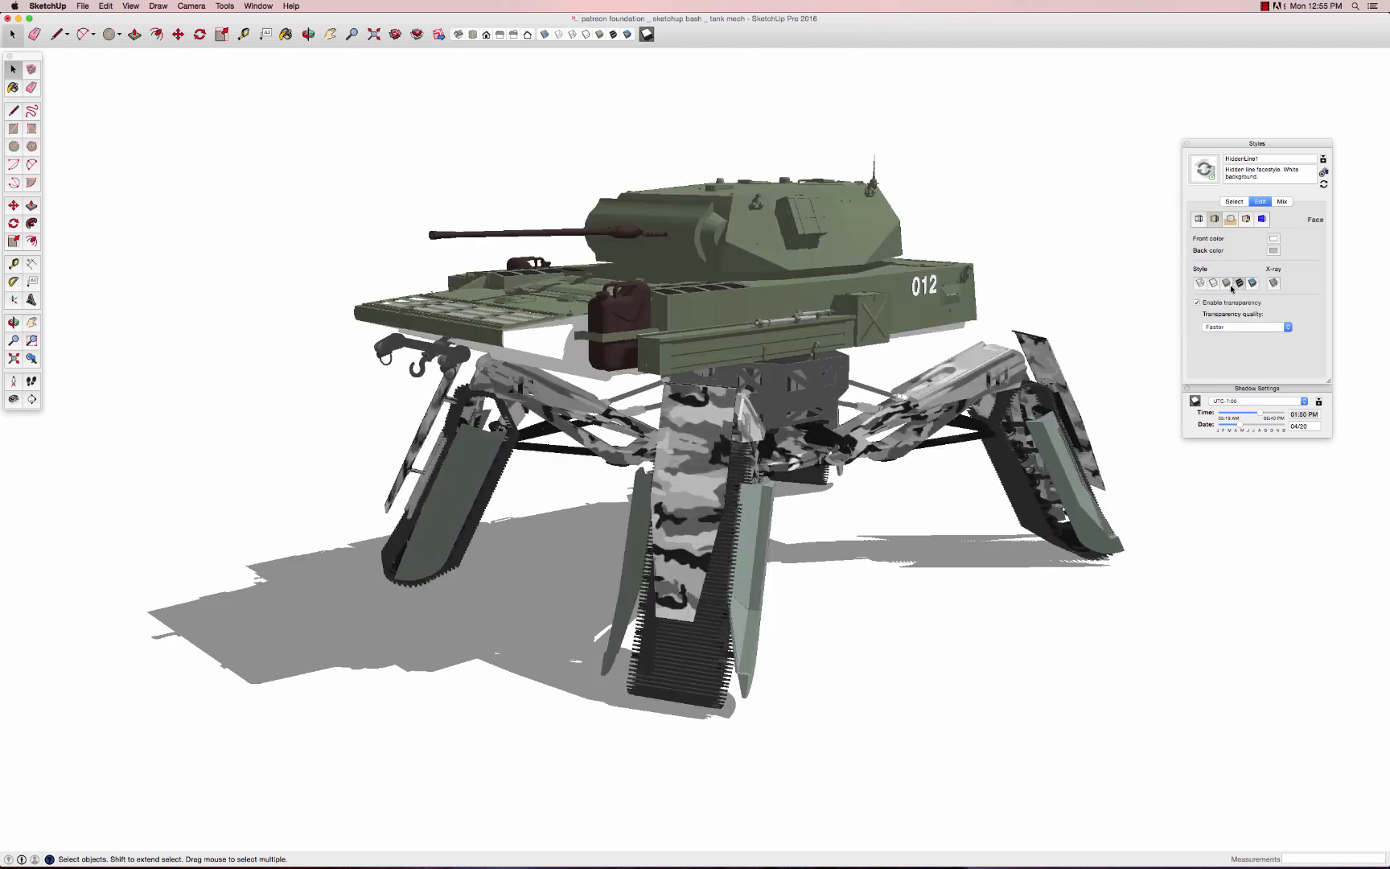
pyautogui.click(1227, 286)
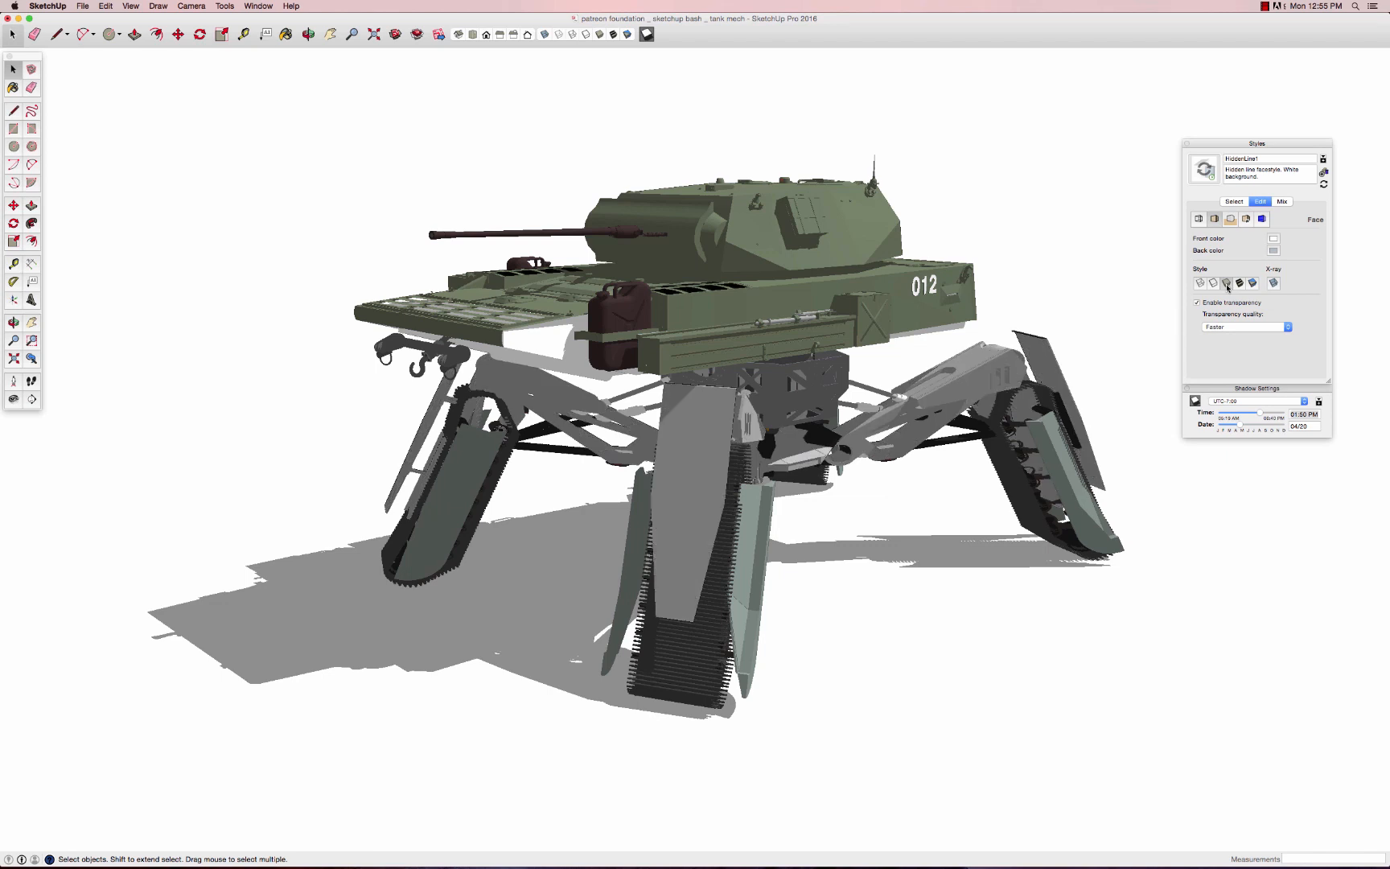
# - Compare the Shaded with textures, Architectural Design and X-ray default styles, and apply the Shaded style to the model
pyautogui.click(1241, 203)
pyautogui.click(1248, 285)
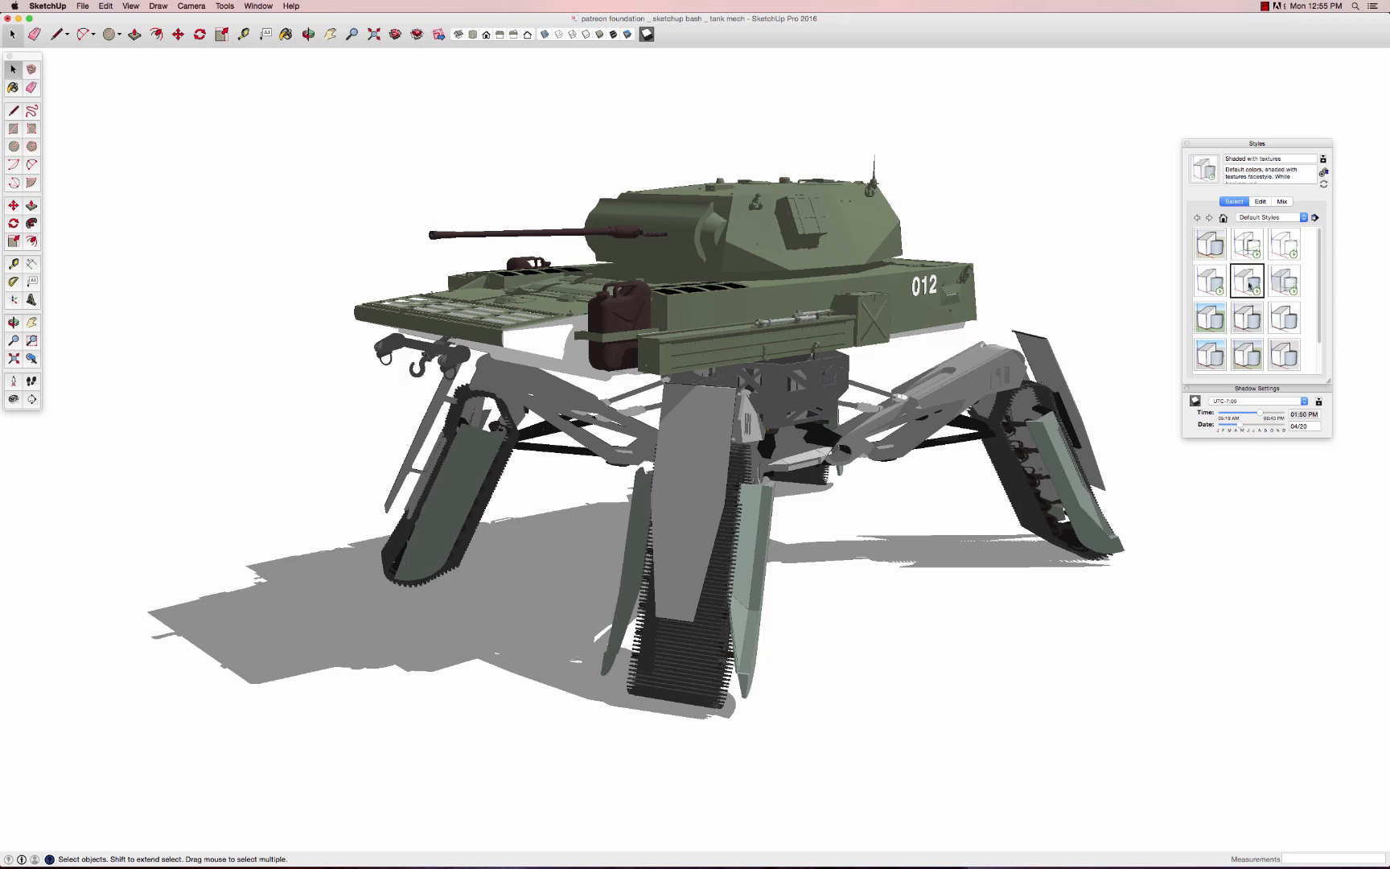
pyautogui.click(1248, 316)
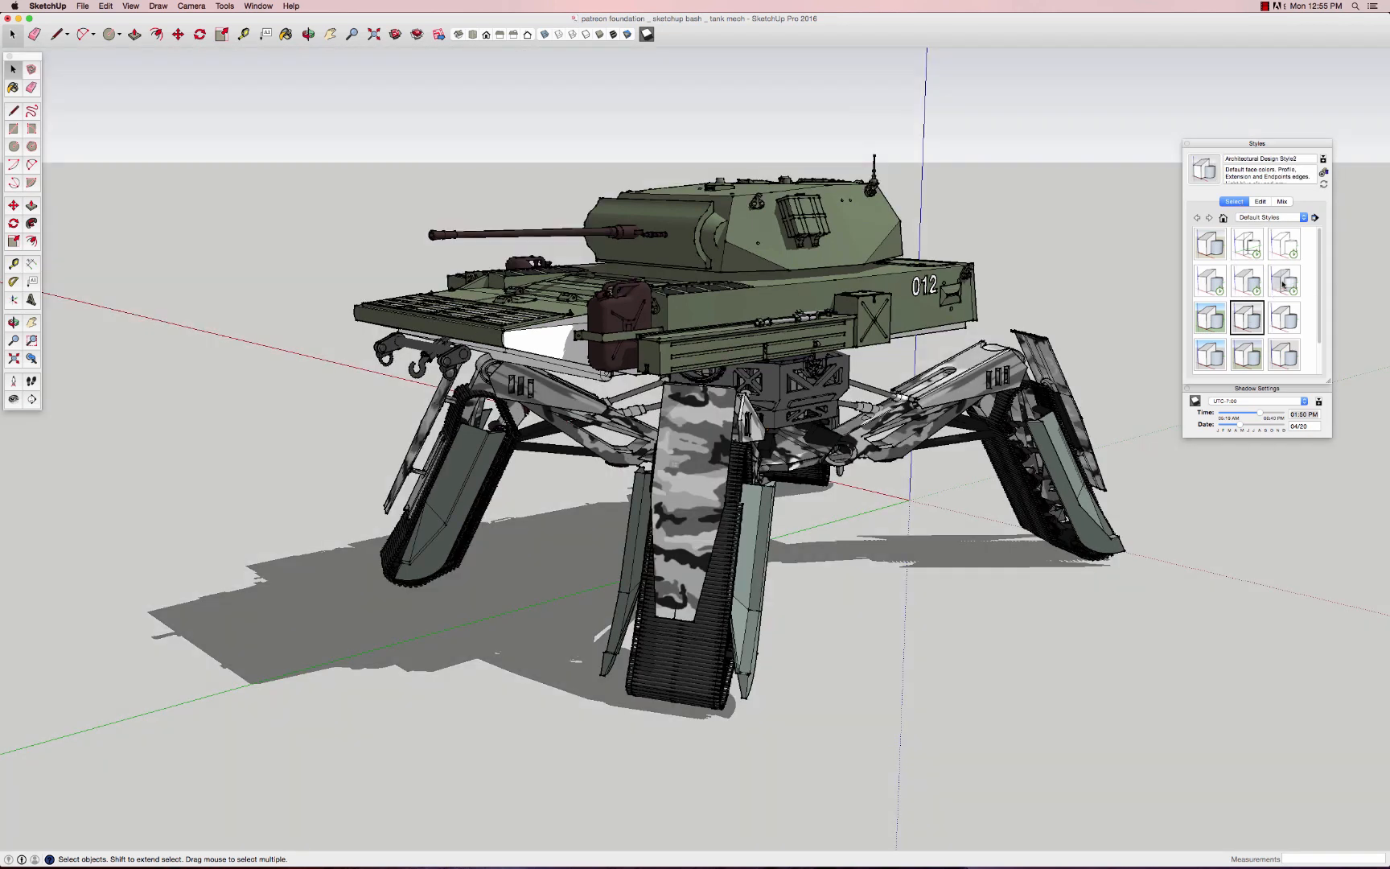
pyautogui.click(1283, 281)
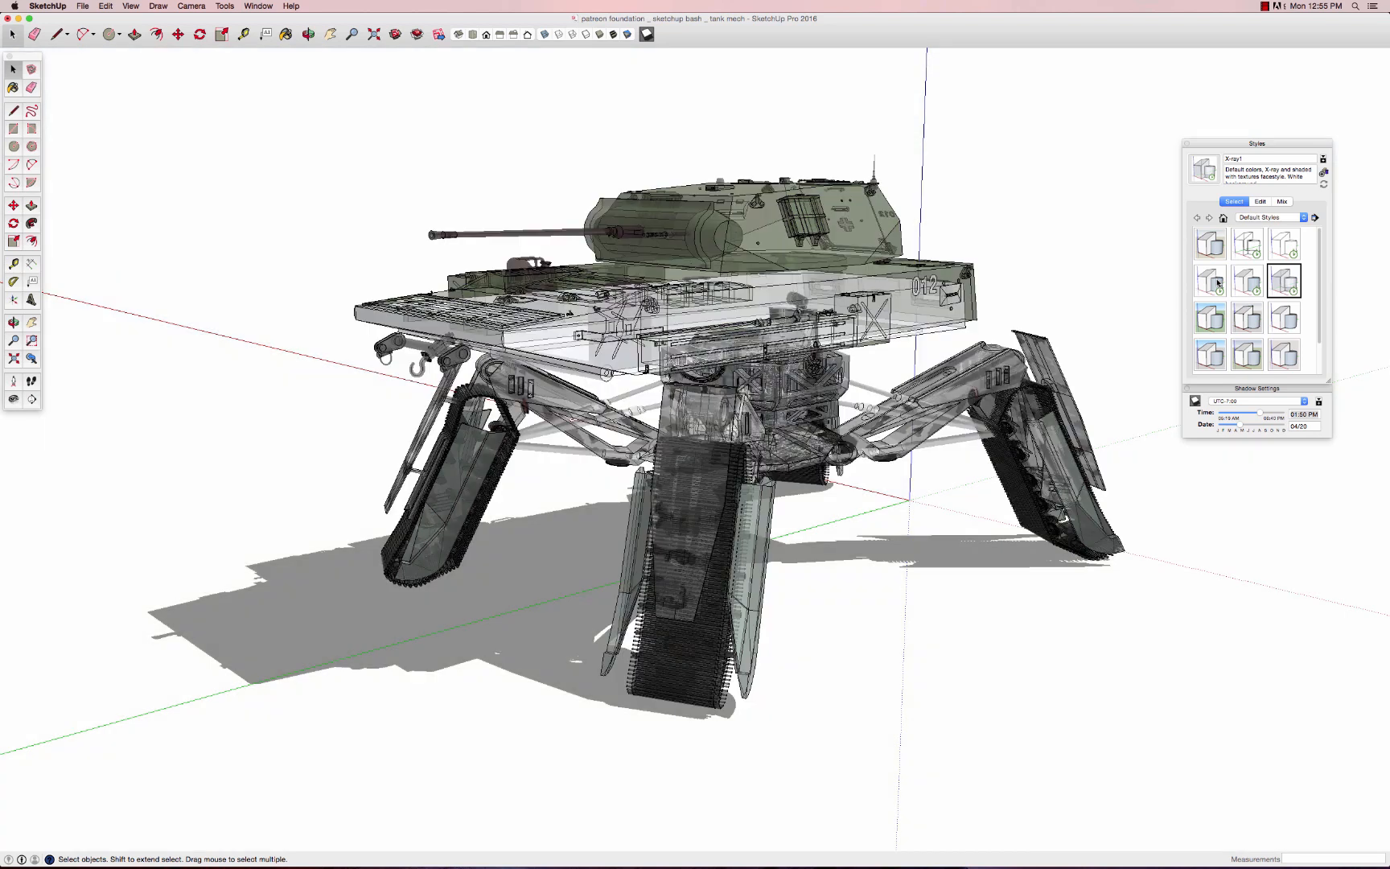
pyautogui.click(1218, 283)
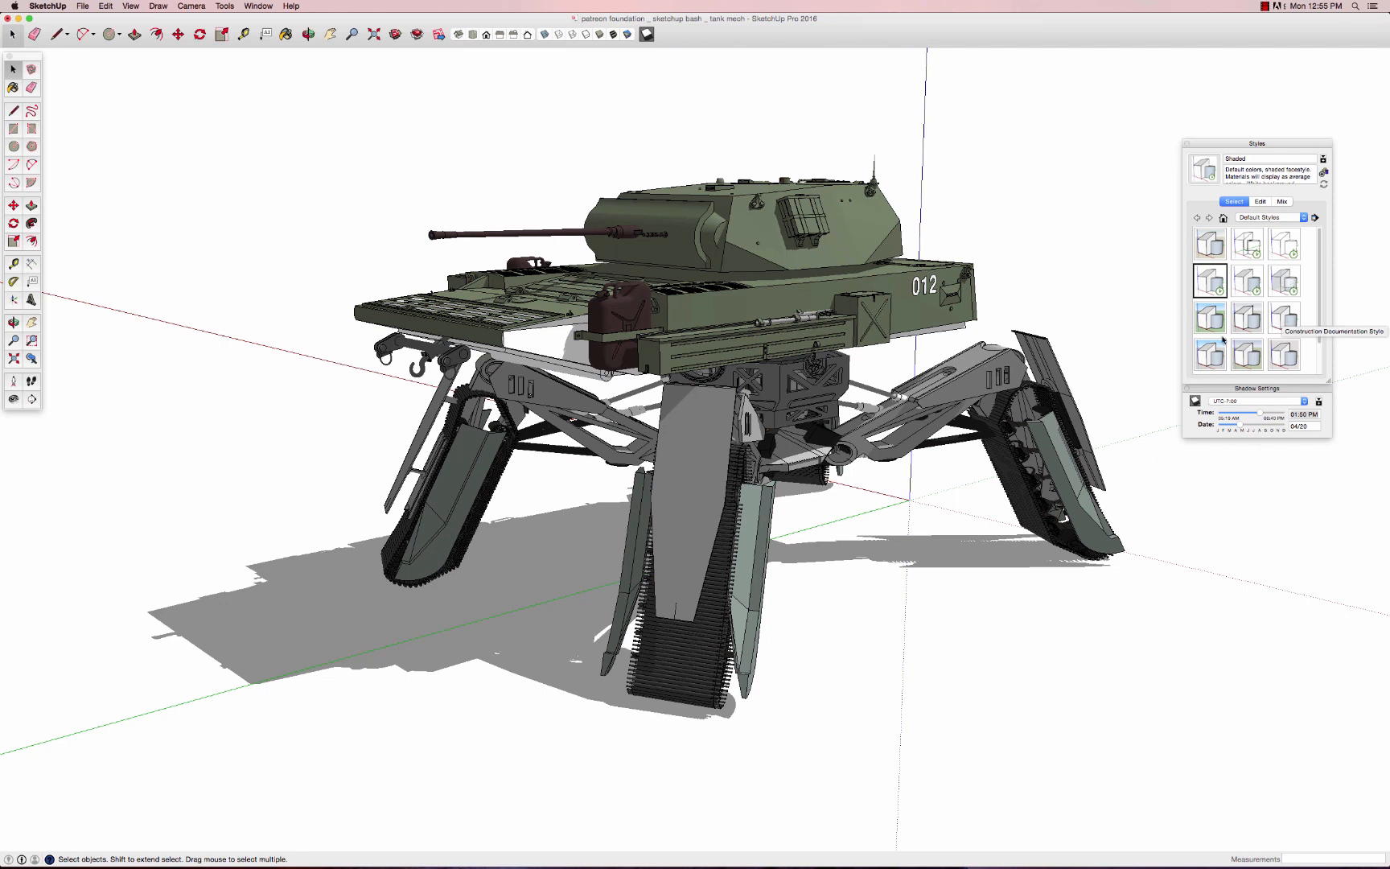
# - Turn off the shadows and hide the model axes
pyautogui.click(1195, 400)
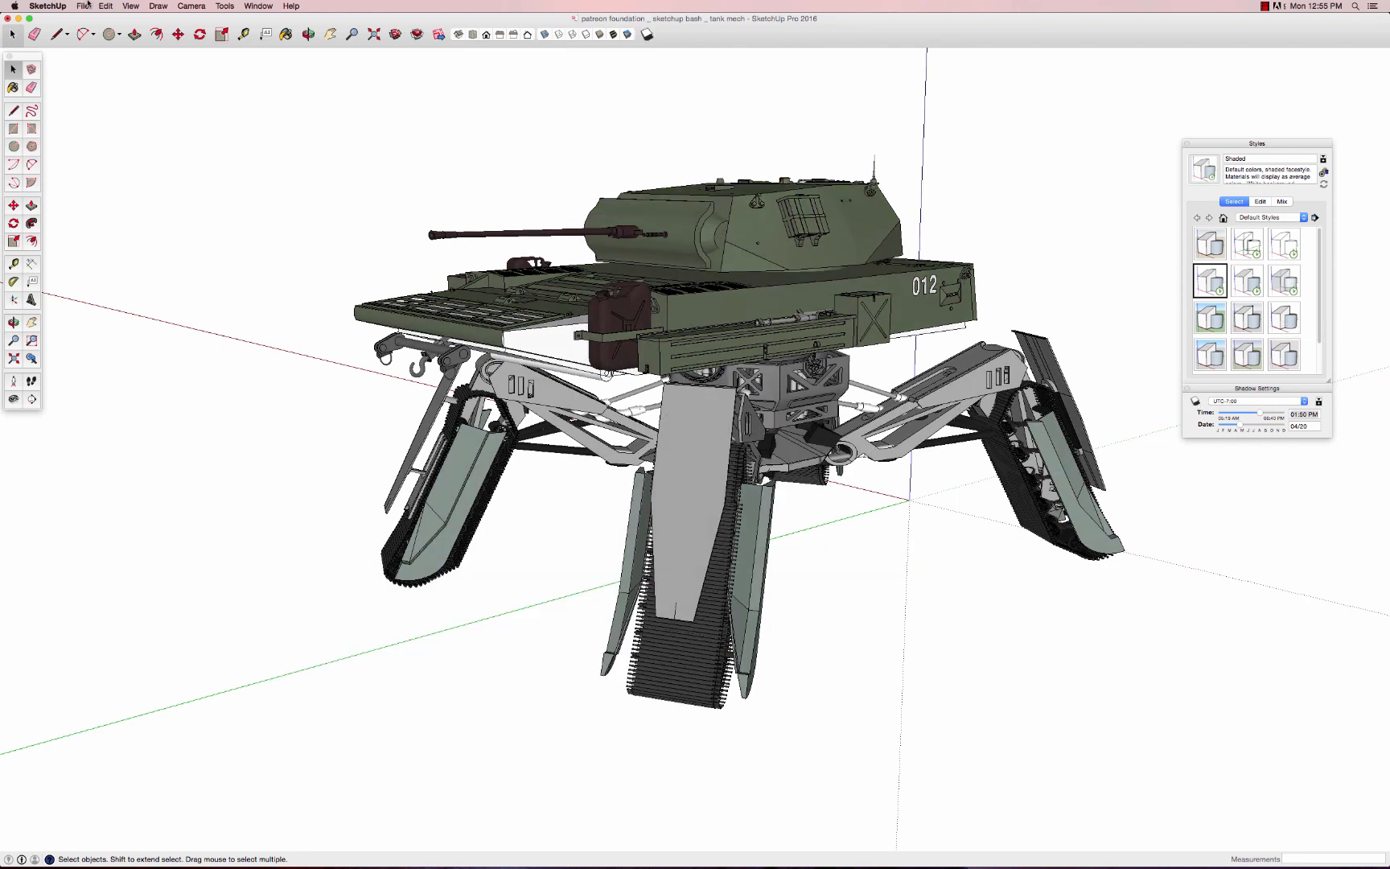
pyautogui.click(86, 6)
pyautogui.click(138, 78)
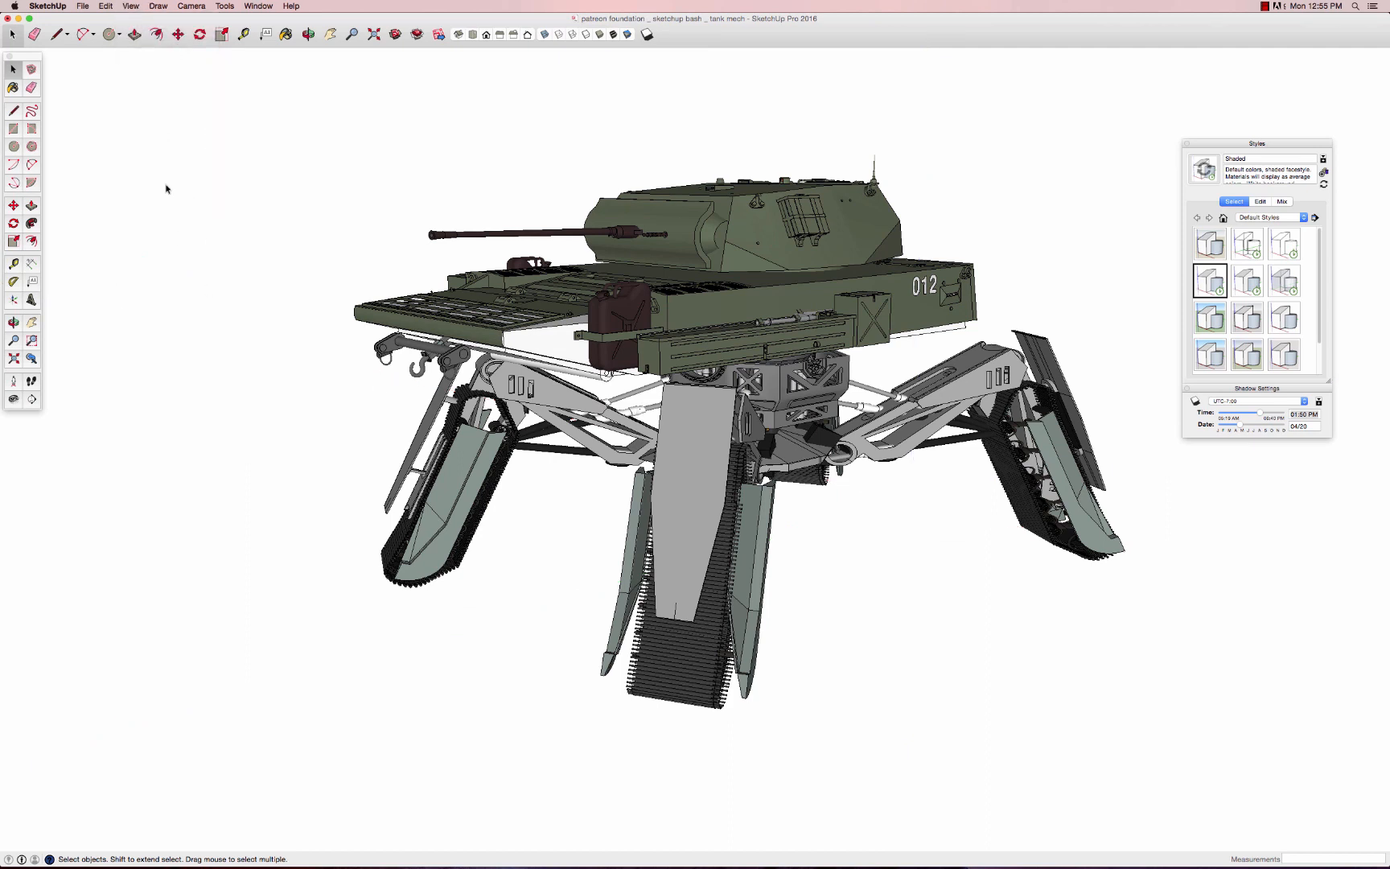
pyautogui.click(83, 6)
pyautogui.moveTo(154, 174)
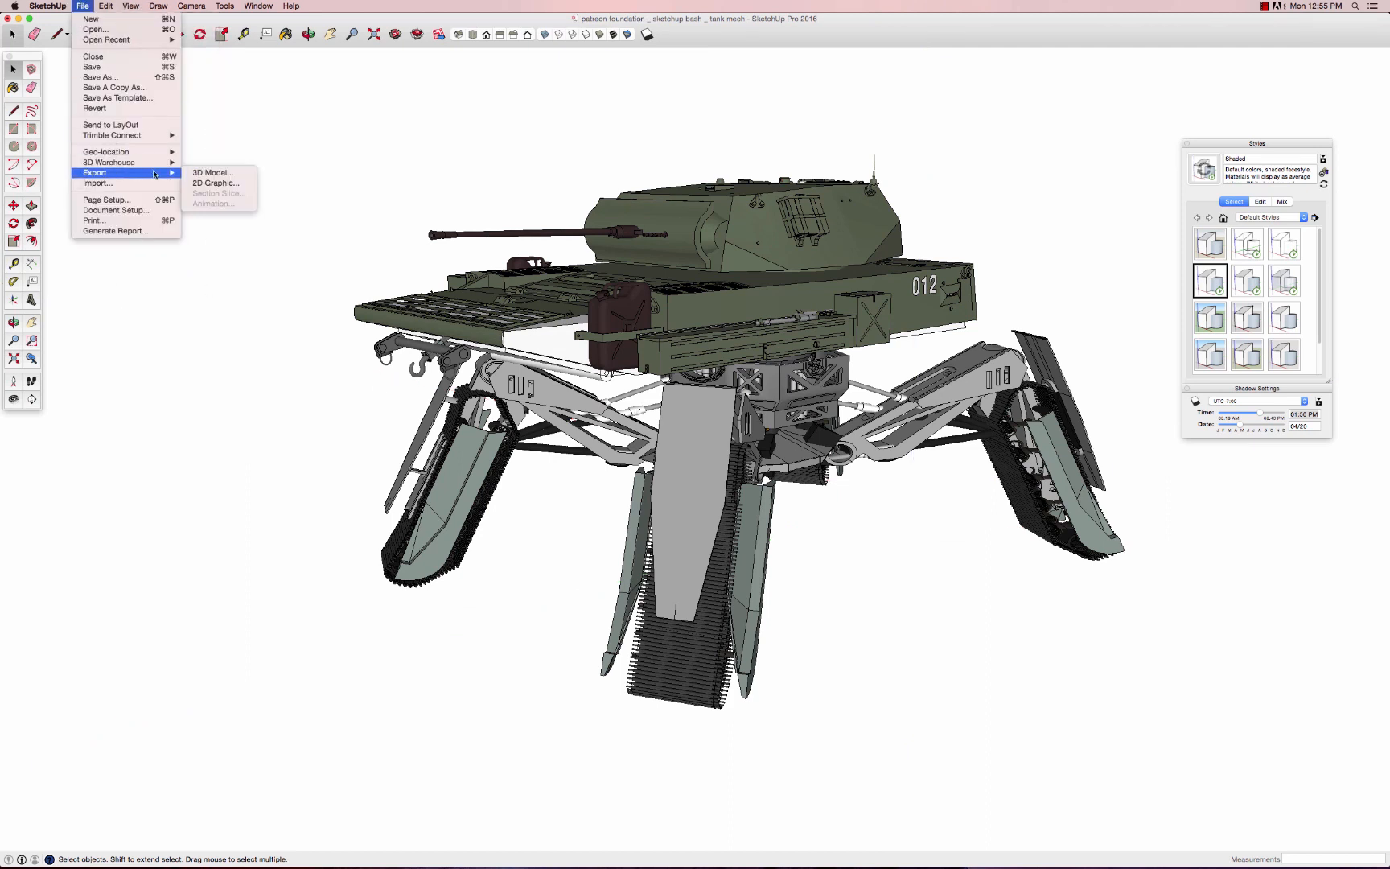
pyautogui.click(216, 183)
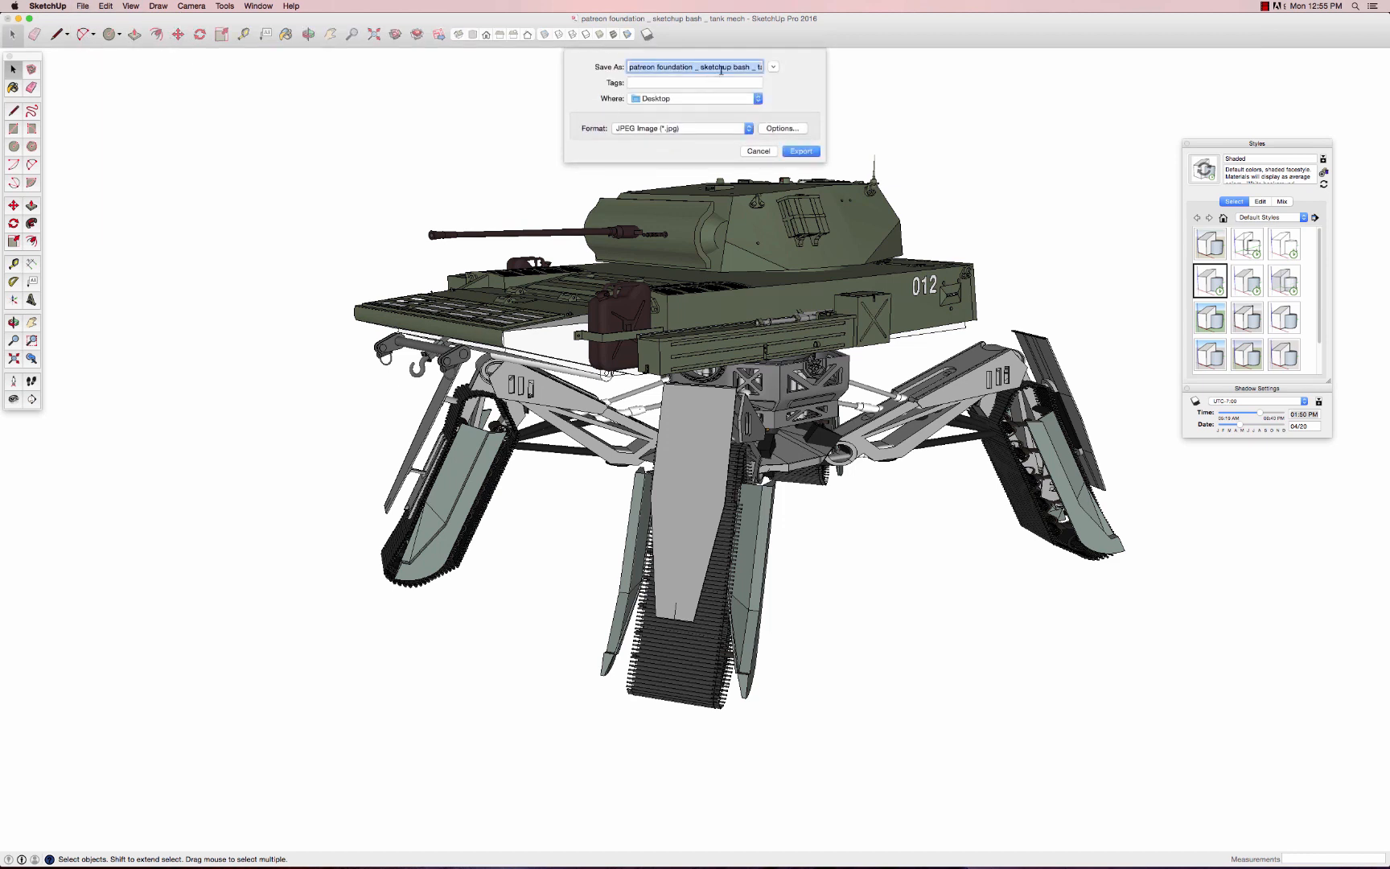
pyautogui.moveTo(726, 68); pyautogui.dragTo(837, 68)
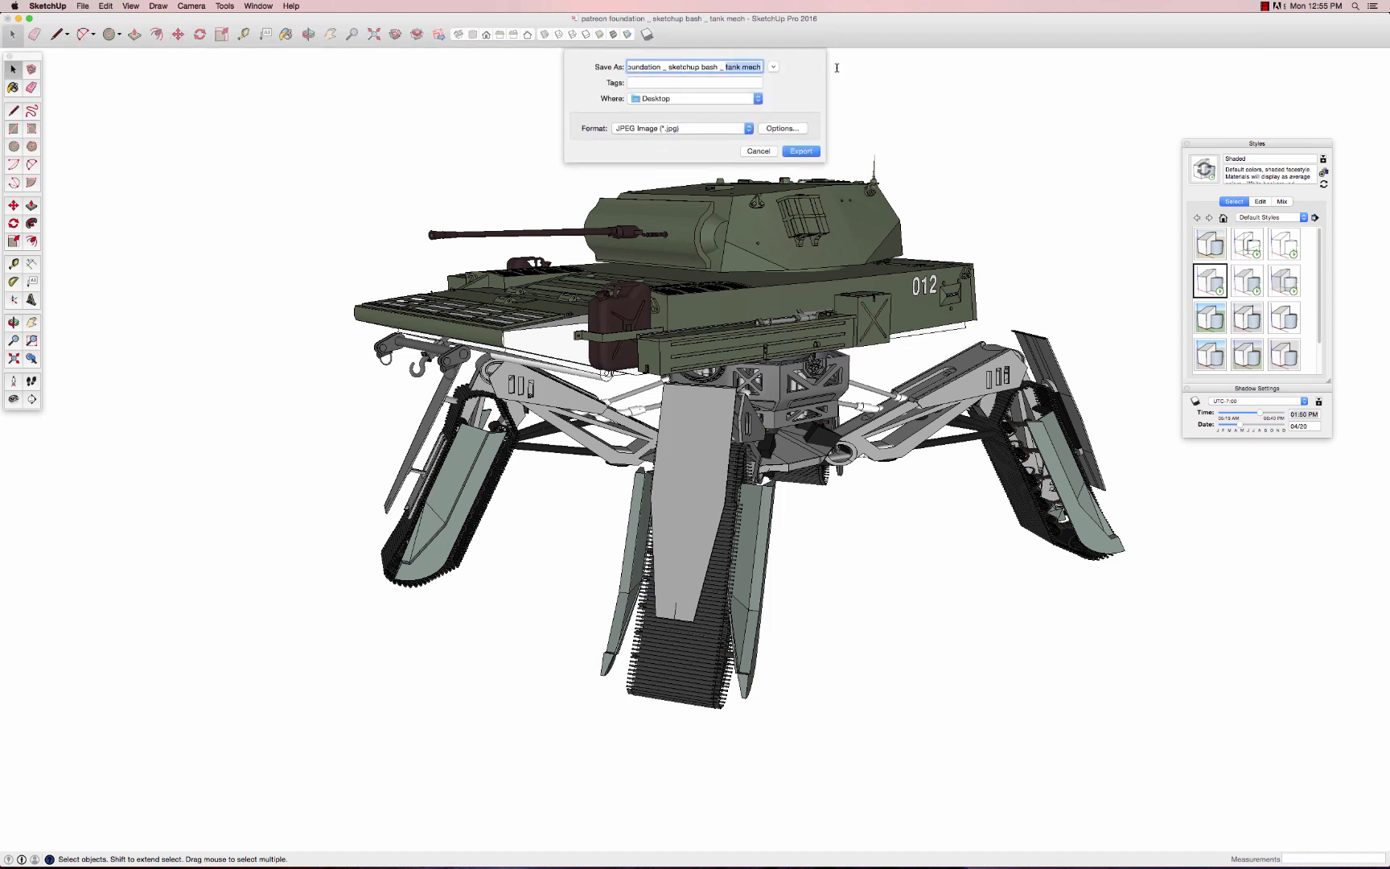
pyautogui.click(762, 68)
pyautogui.write('shade')
pyautogui.click(758, 151)
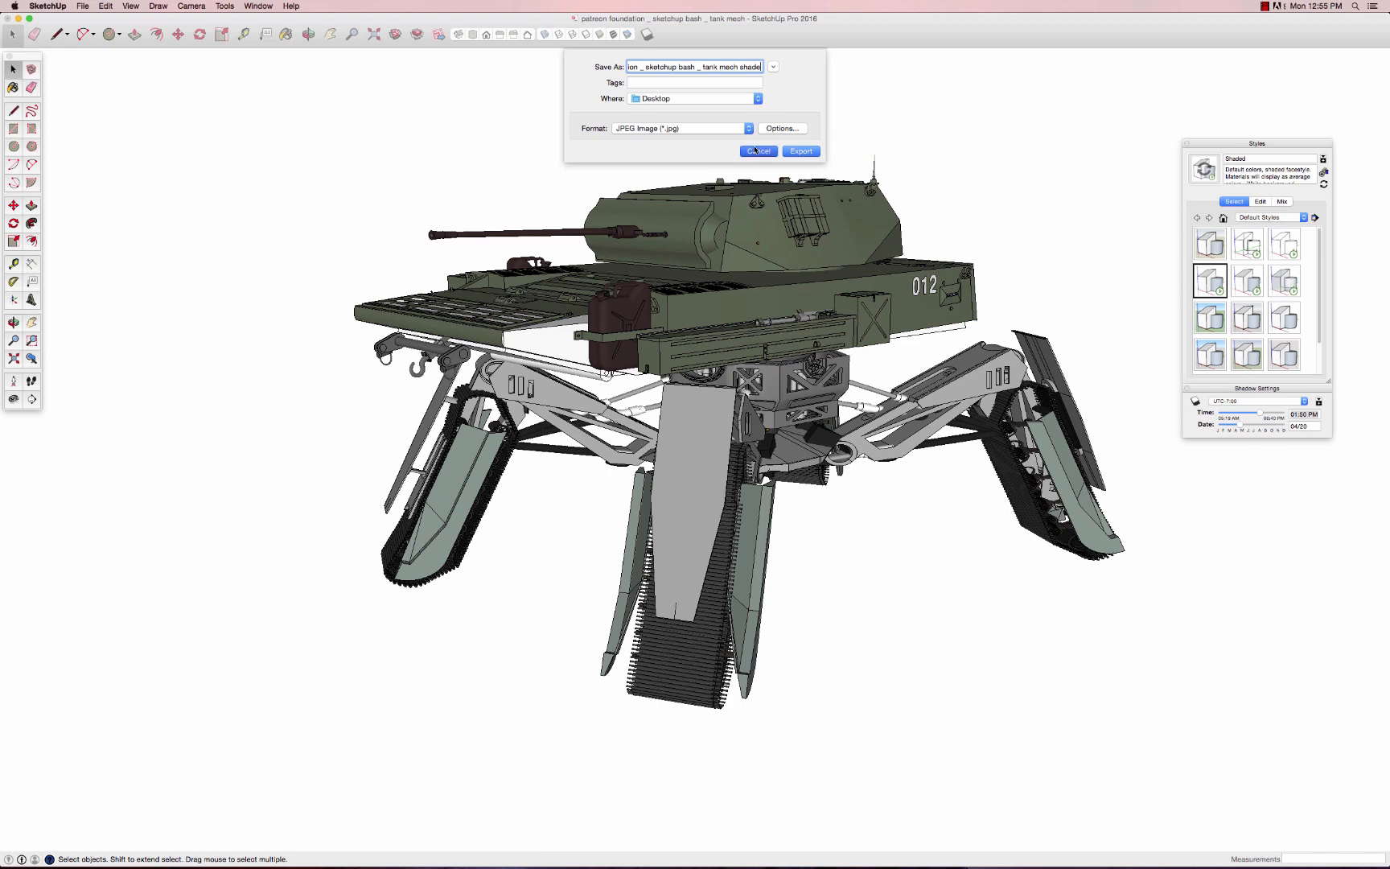
# - Turn on shadows for the shaded model and disable shadows on the ground, keeping them on faces
pyautogui.click(1196, 400)
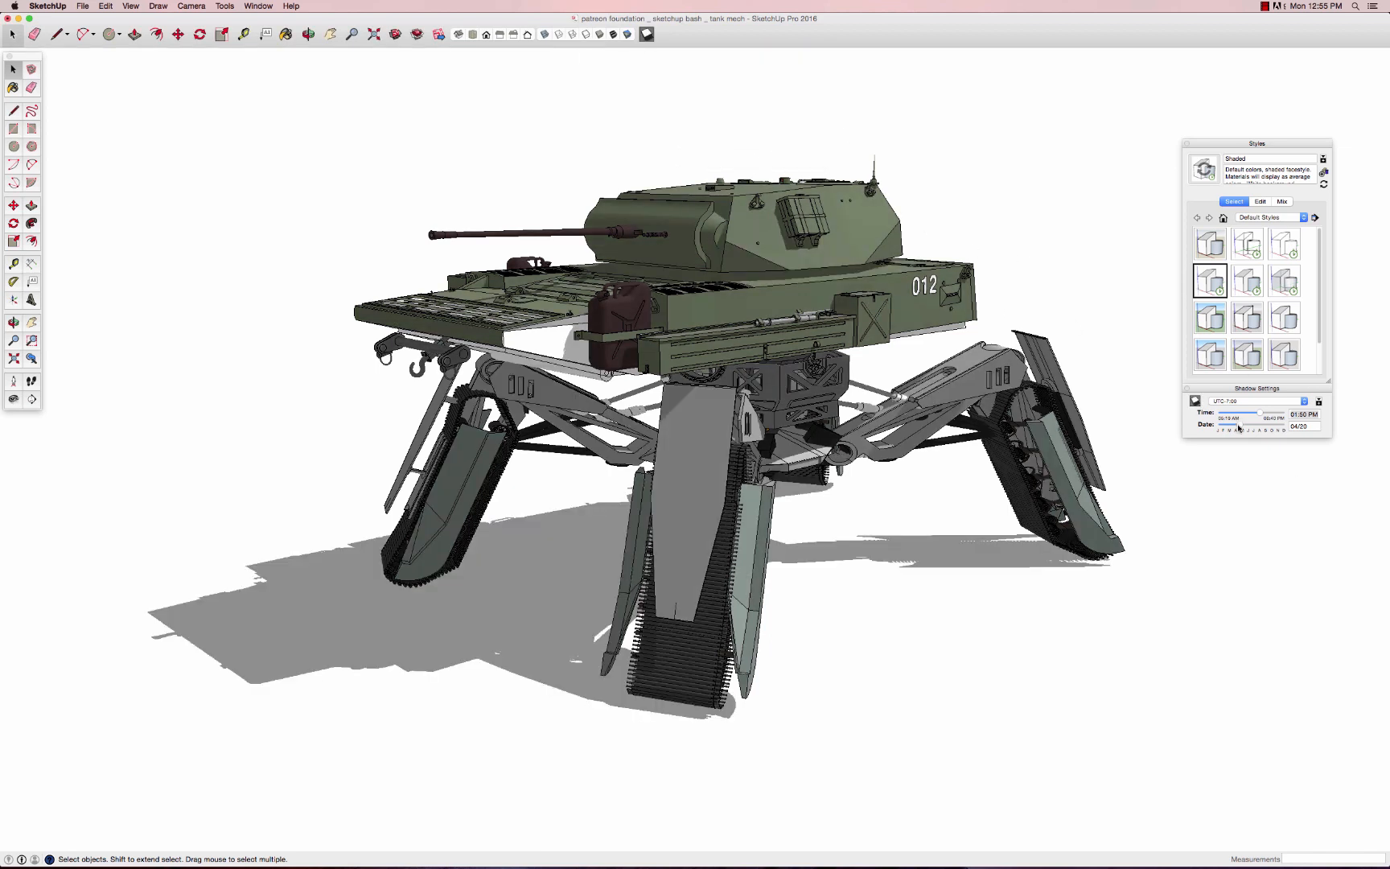
pyautogui.click(1319, 401)
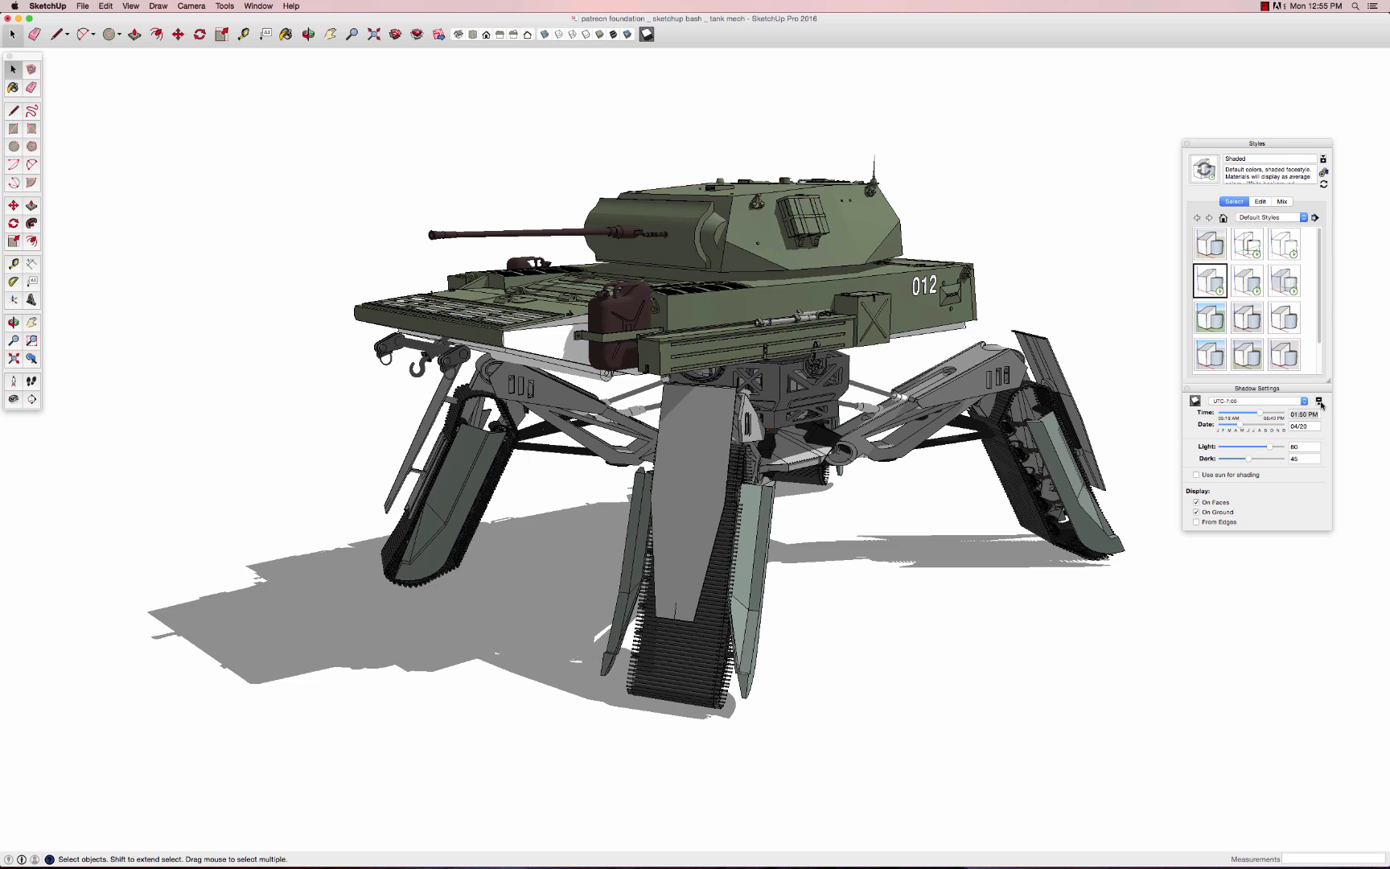
pyautogui.click(1195, 513)
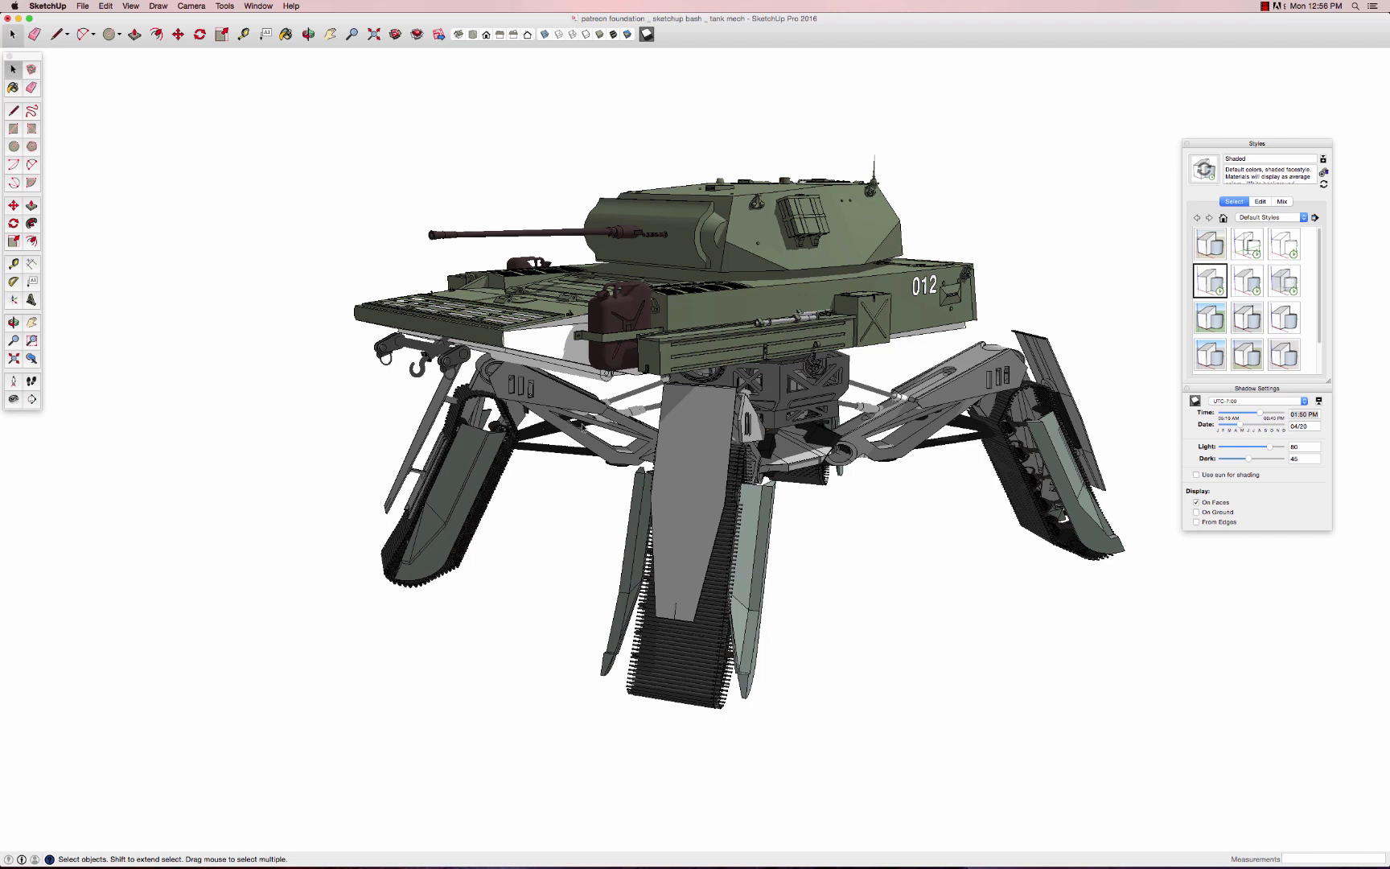
# - Export the shaded view to the Desktop as a JPEG 2D graphic, ending the file name in "shade" rather than replacing the existing shadow image
pyautogui.click(83, 6)
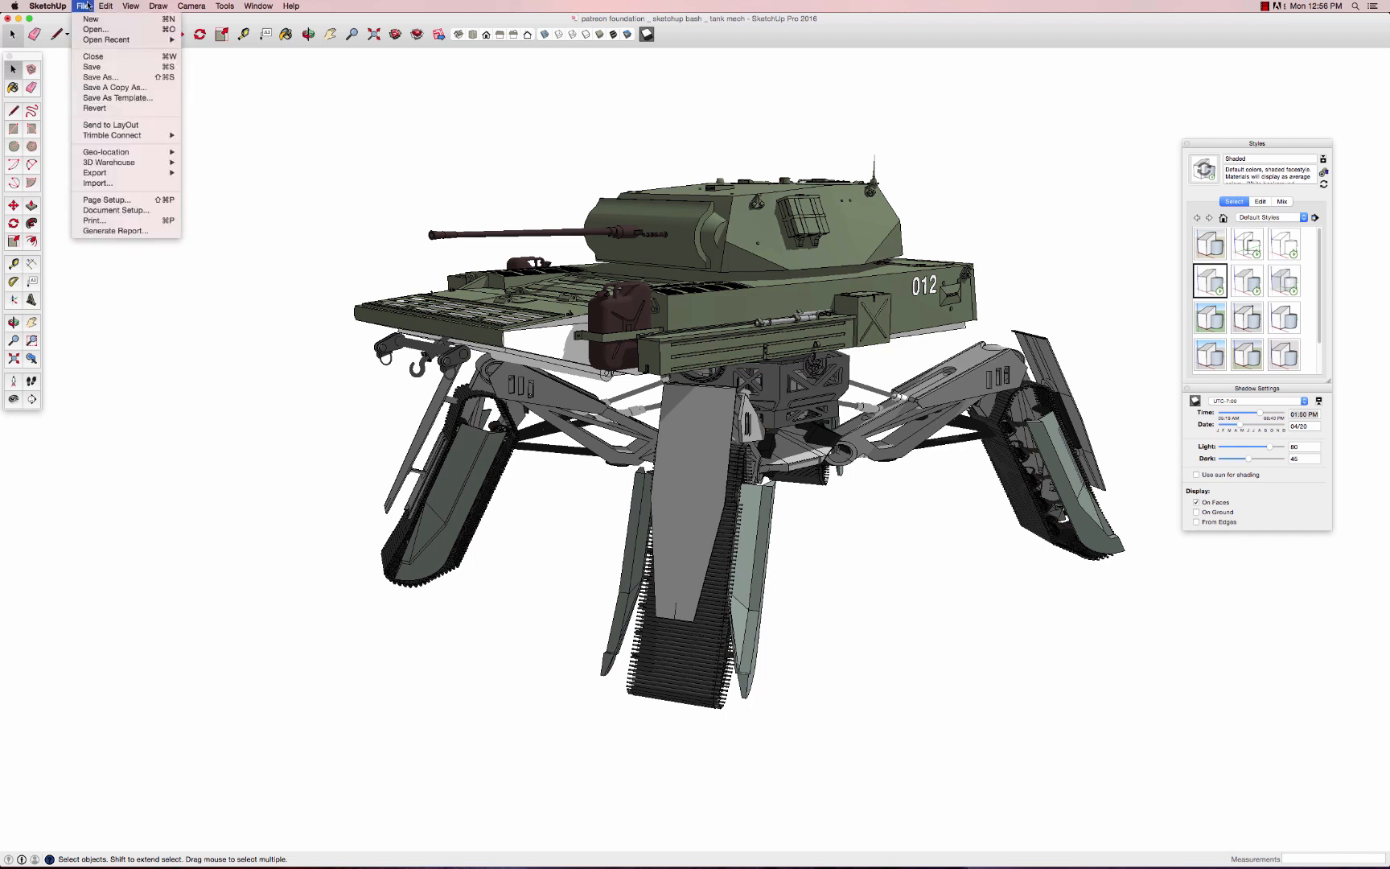
pyautogui.moveTo(133, 172)
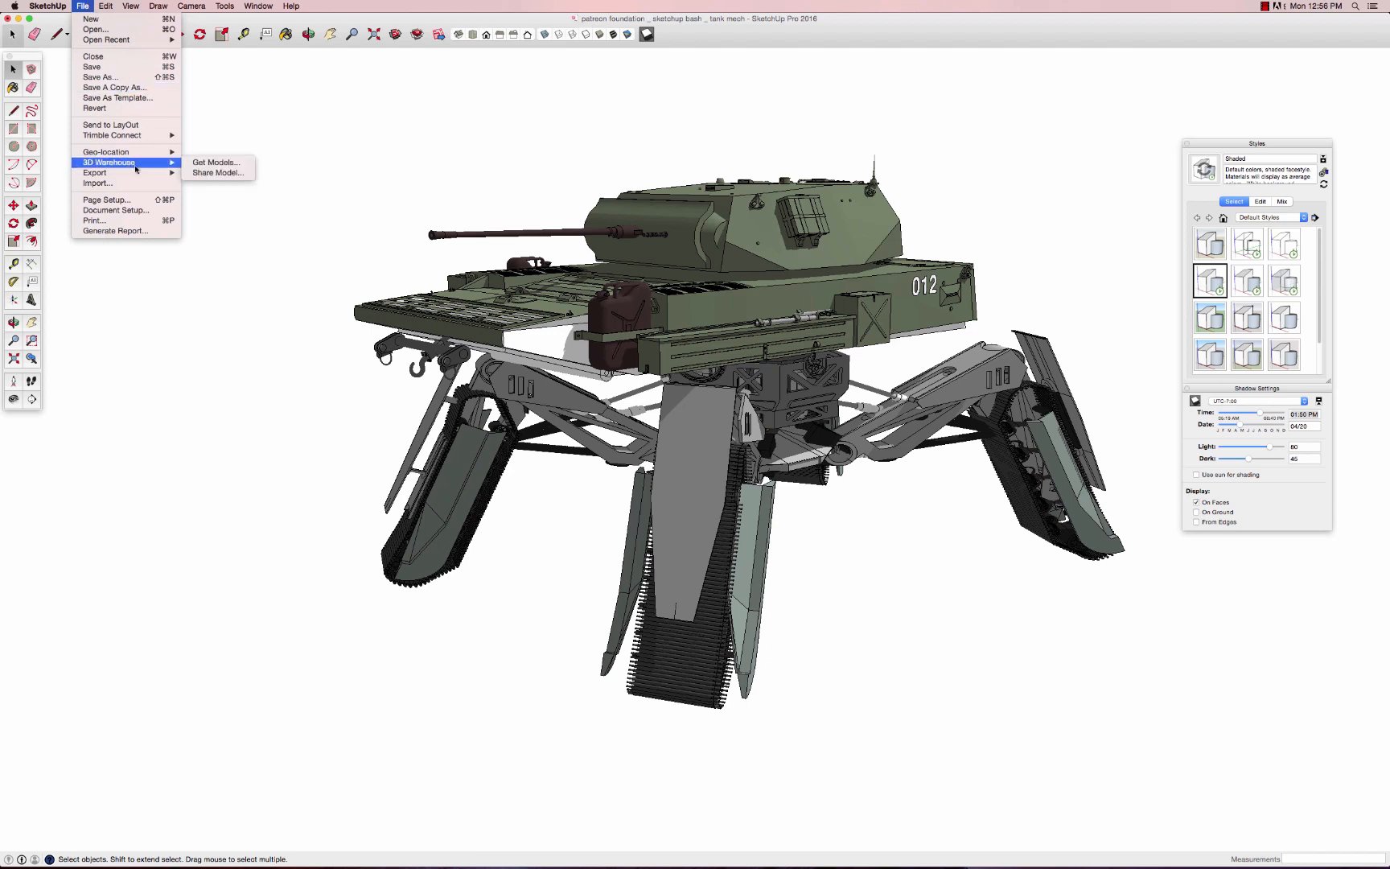
pyautogui.click(247, 181)
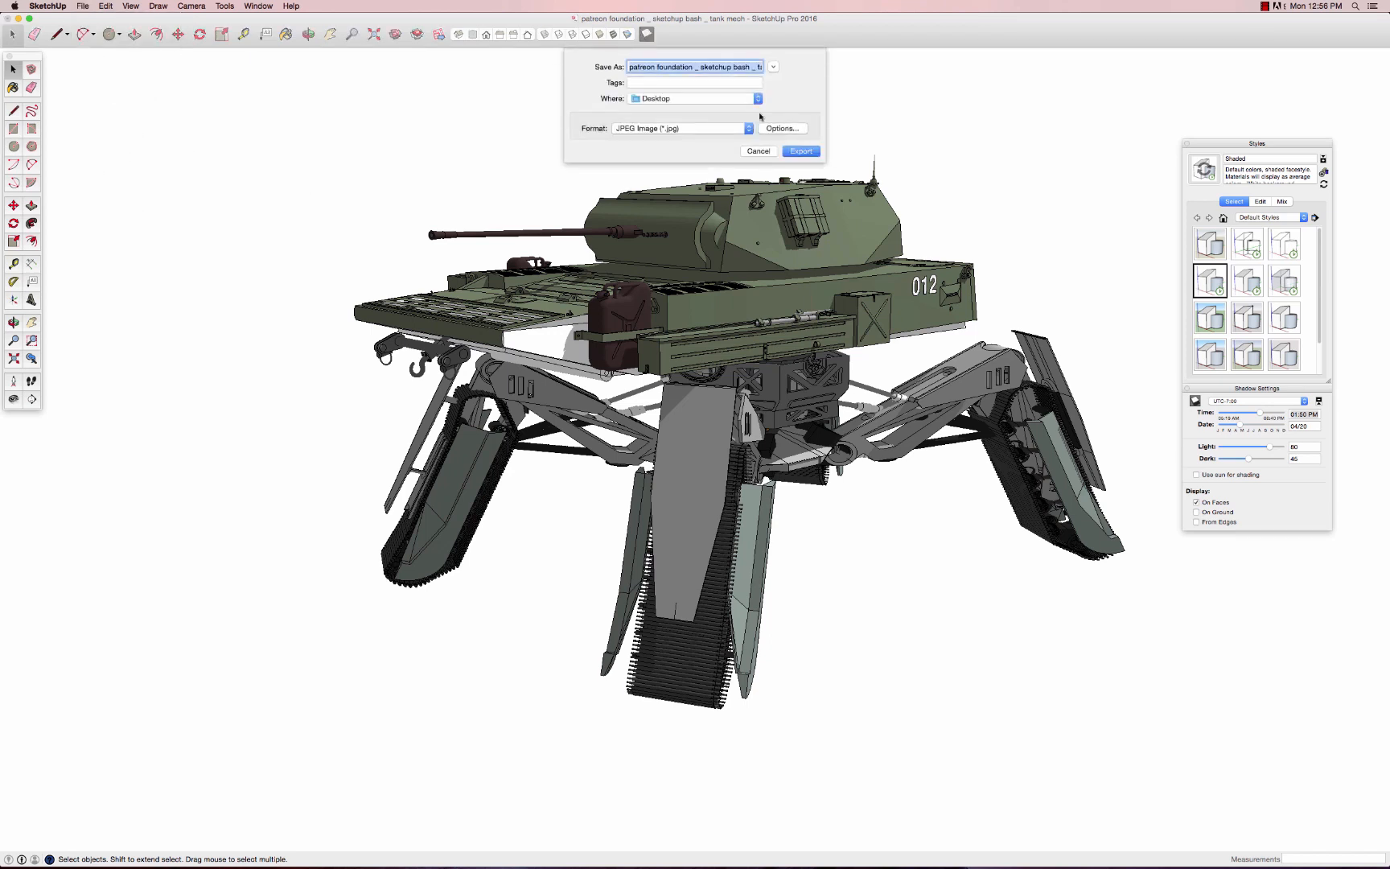
pyautogui.moveTo(744, 66); pyautogui.dragTo(875, 62)
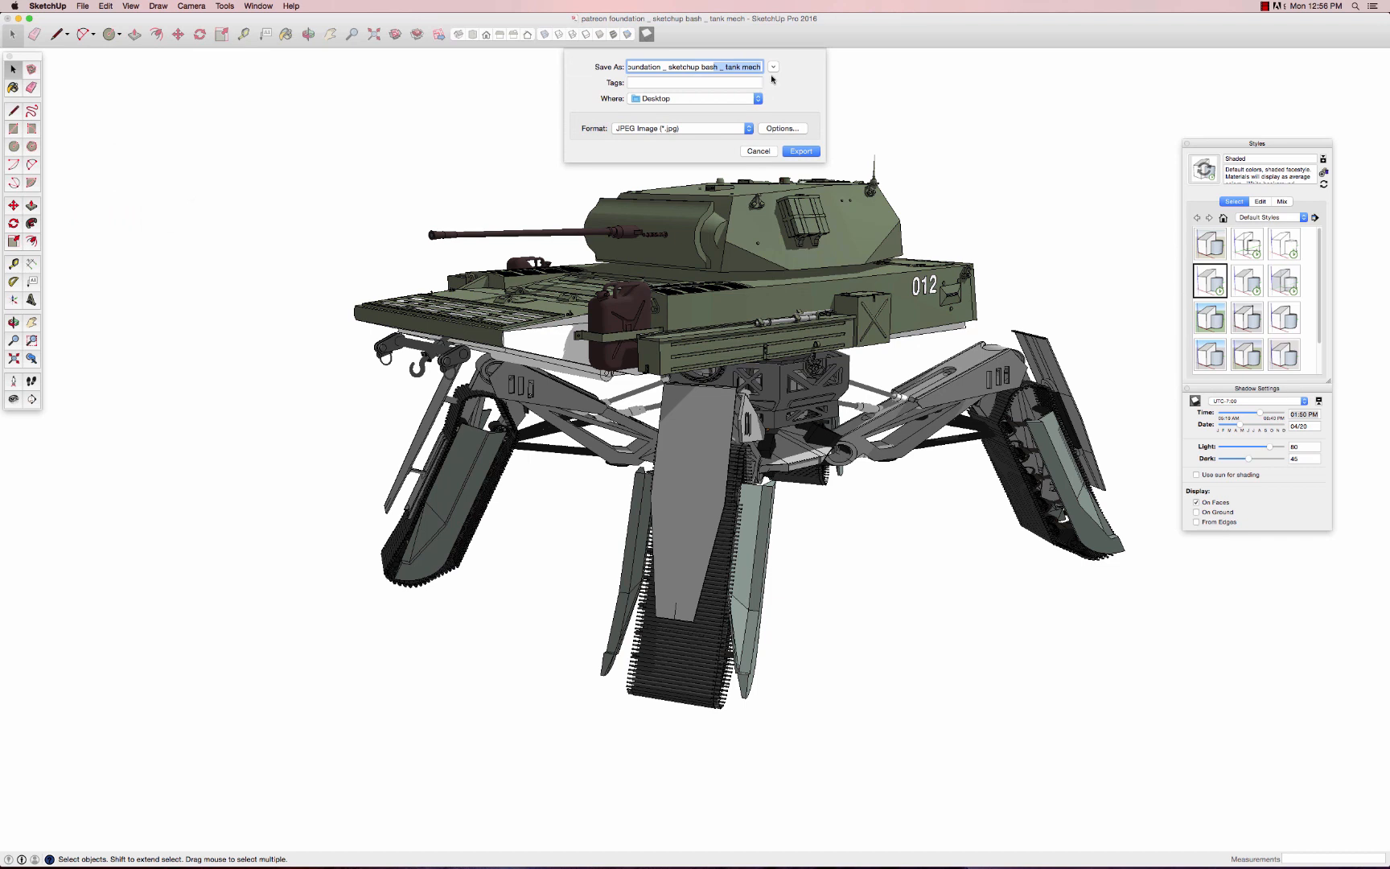
pyautogui.click(761, 67)
pyautogui.write('shadow')
pyautogui.click(807, 154)
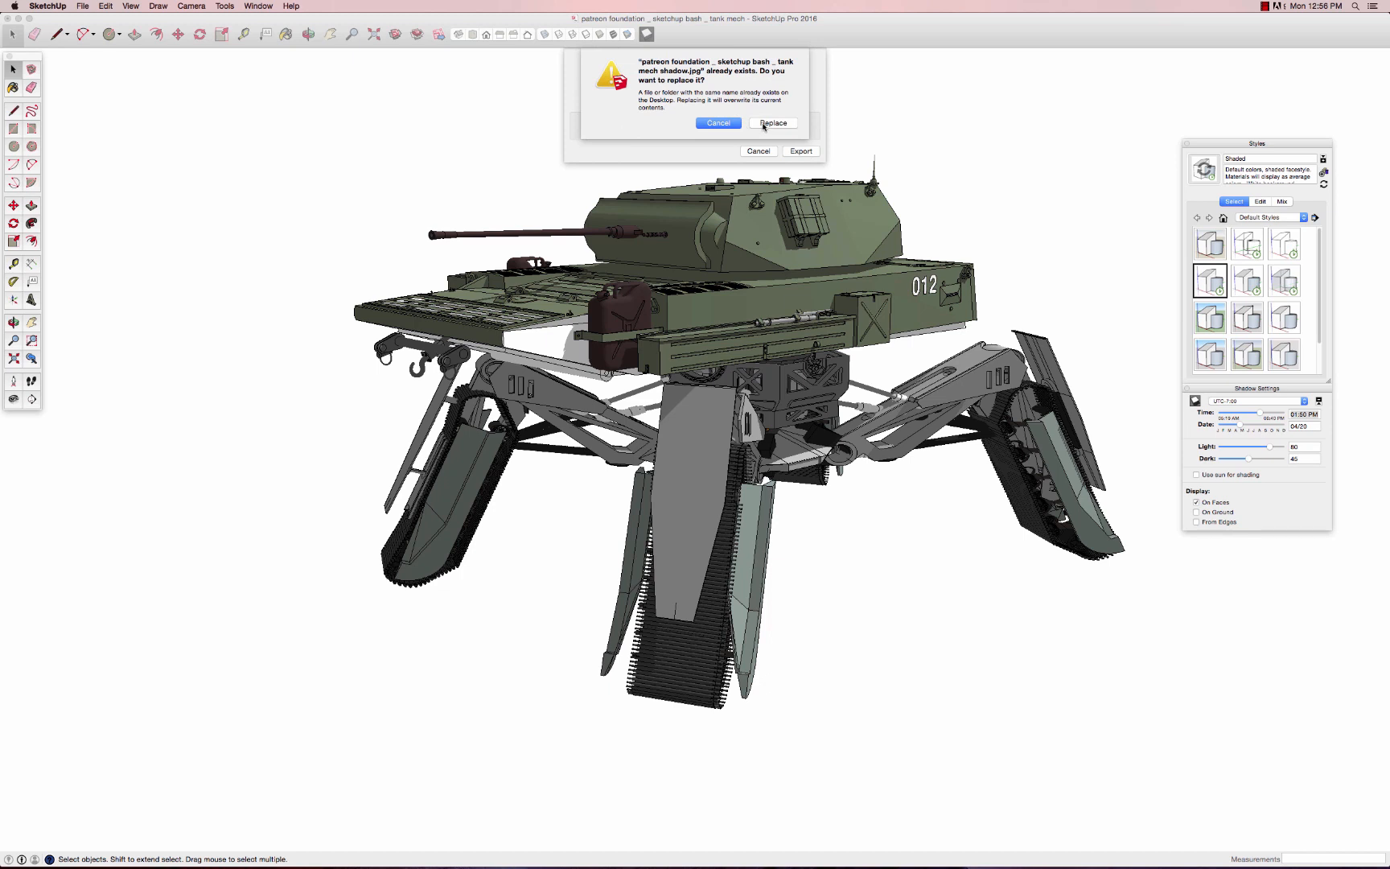
pyautogui.click(718, 123)
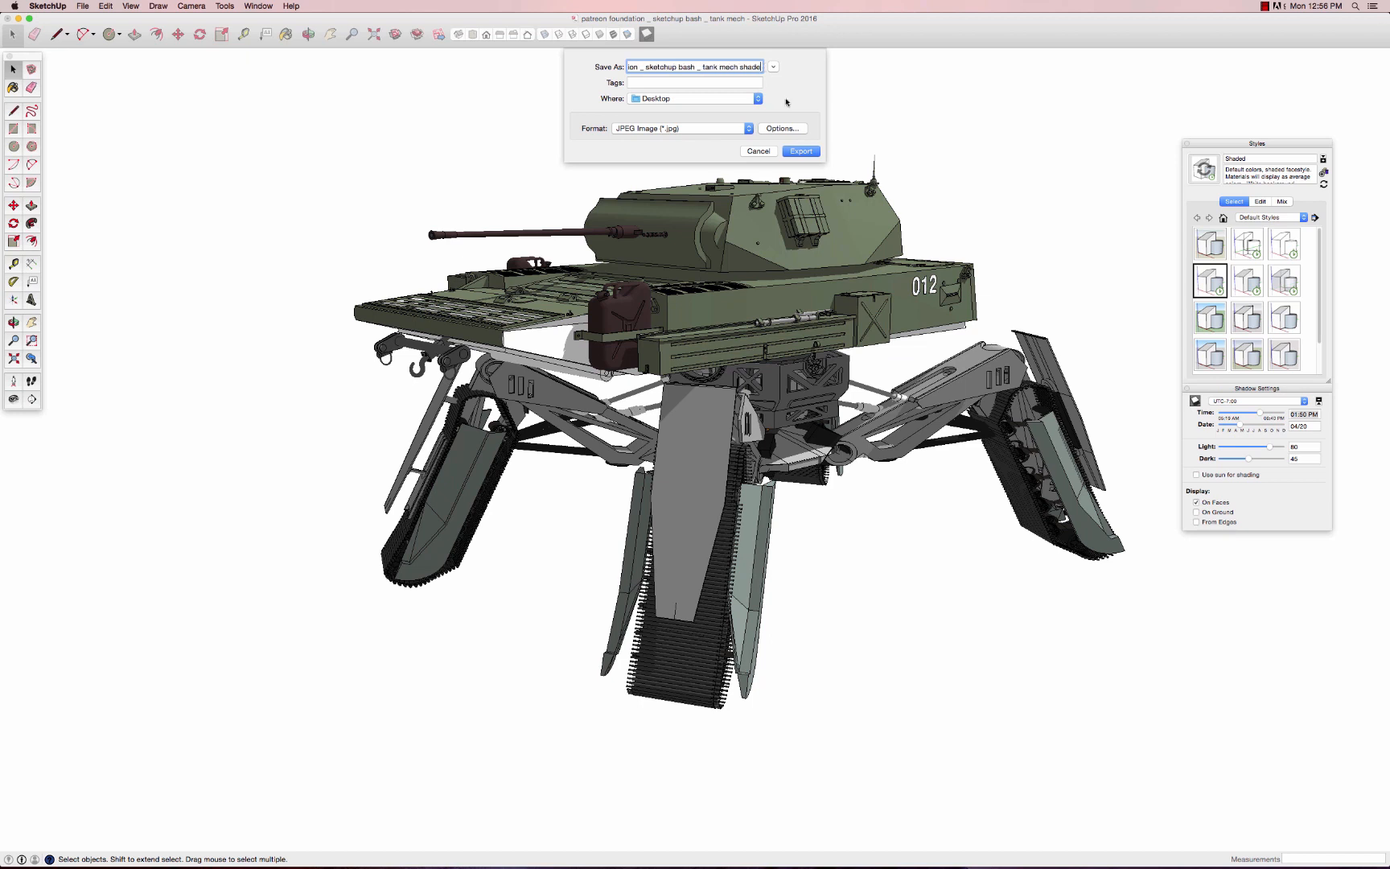
pyautogui.click(799, 151)
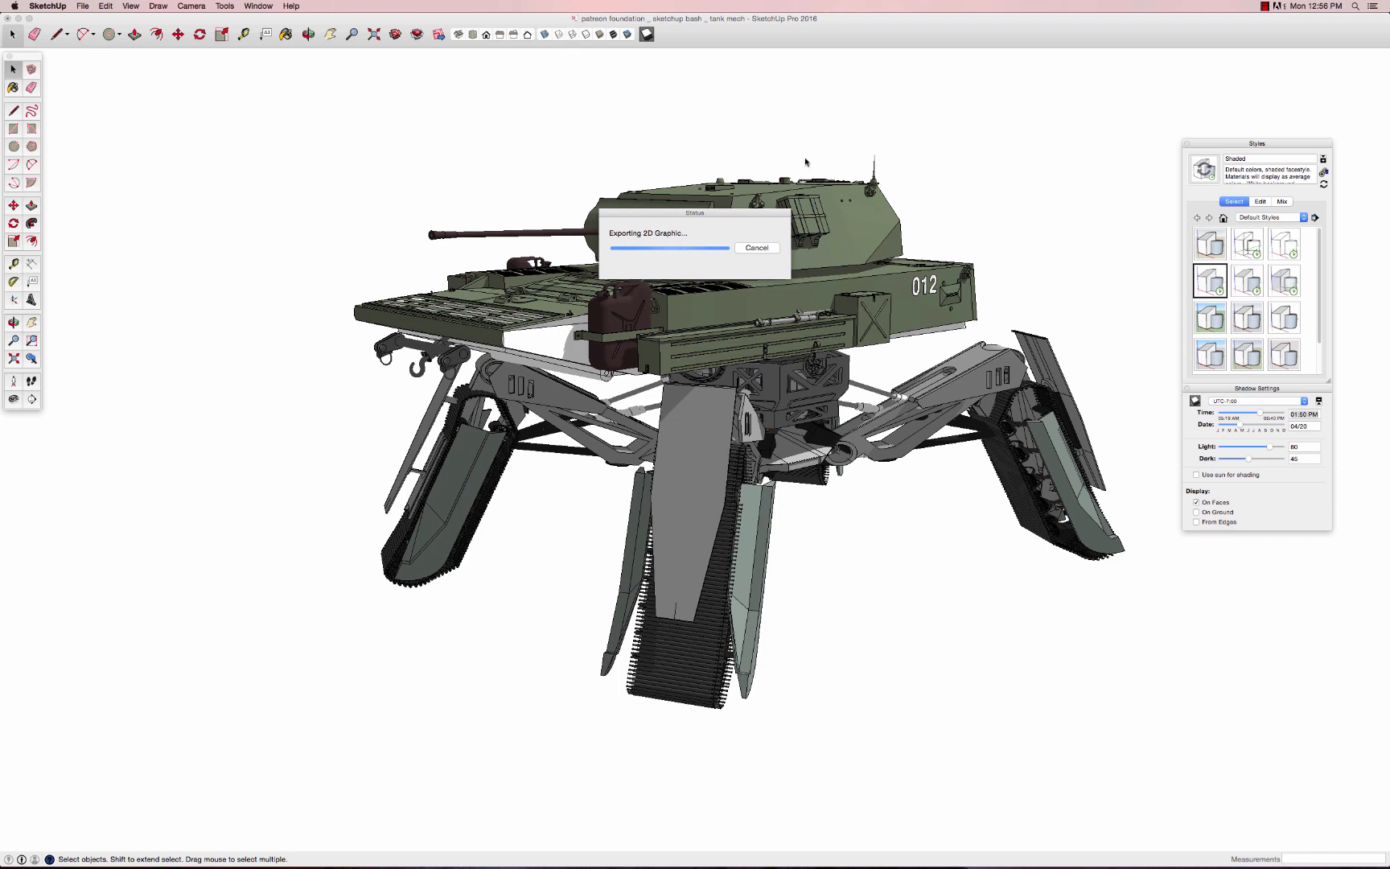
# - Apply the hidden line style, switch to the Sketchy Edges collection's Airbrush style, and turn off the shadows
pyautogui.click(1275, 251)
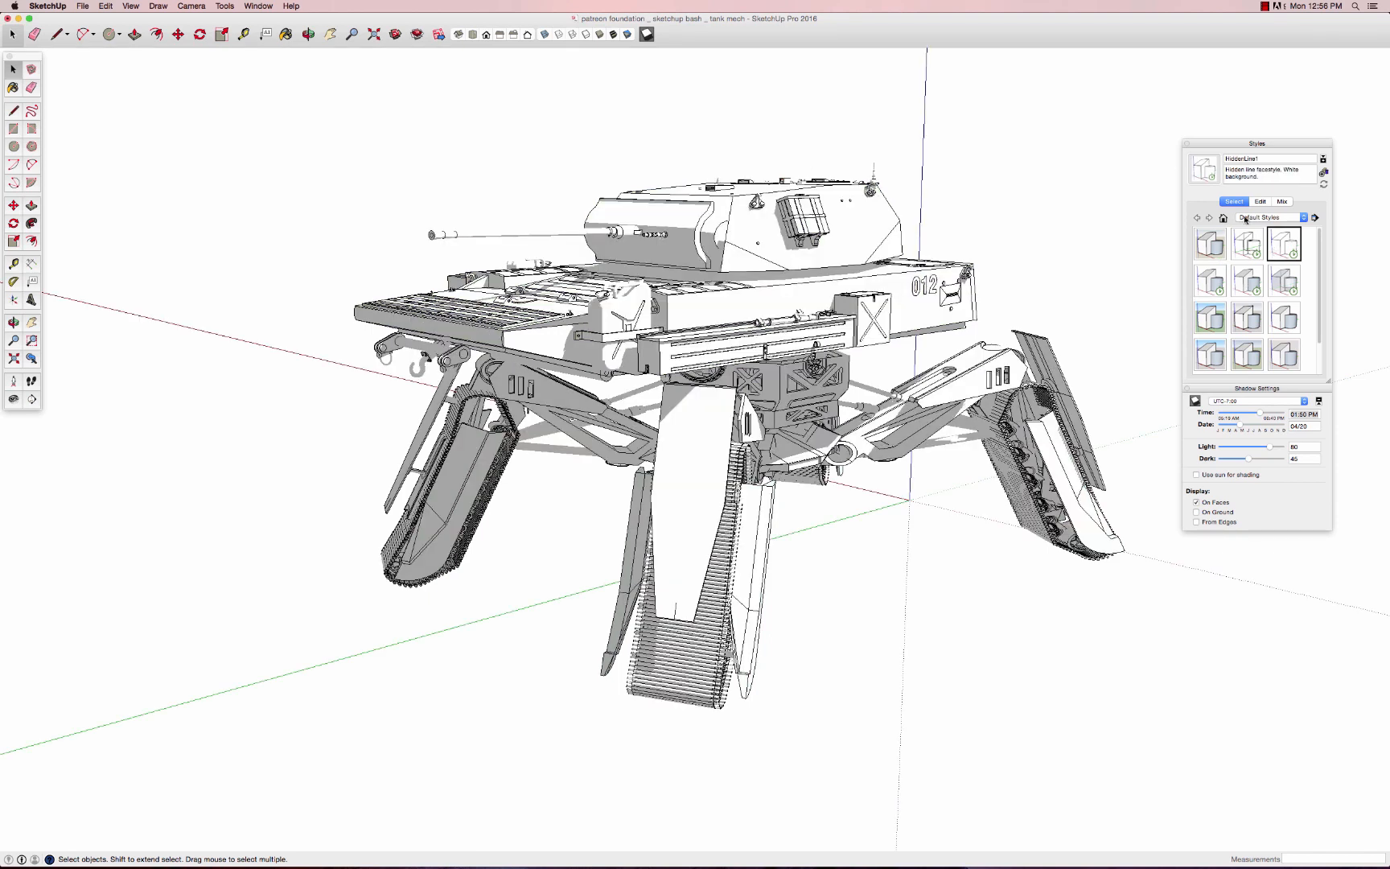
pyautogui.click(1265, 218)
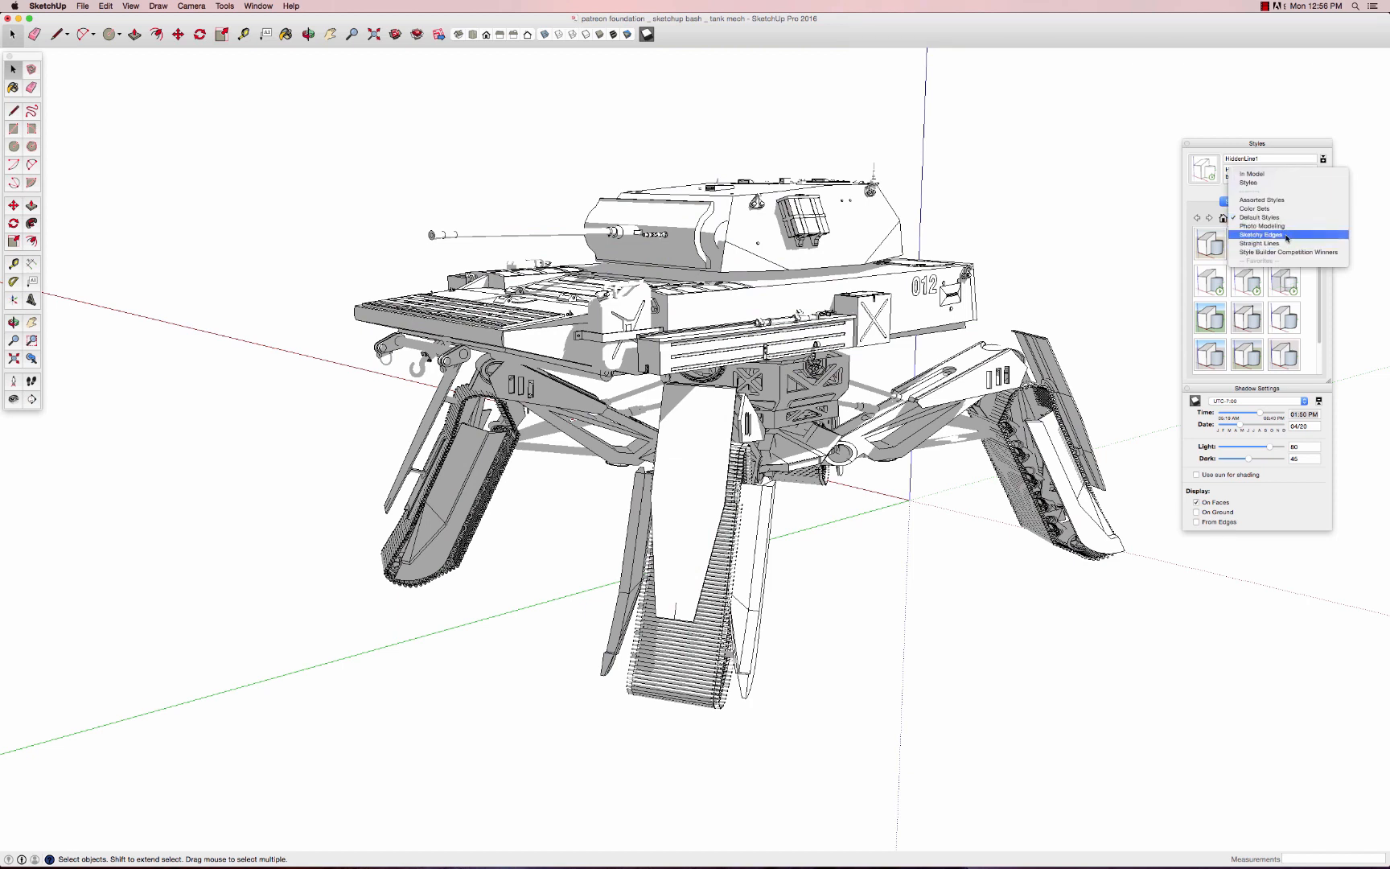
pyautogui.click(1286, 236)
pyautogui.click(1256, 251)
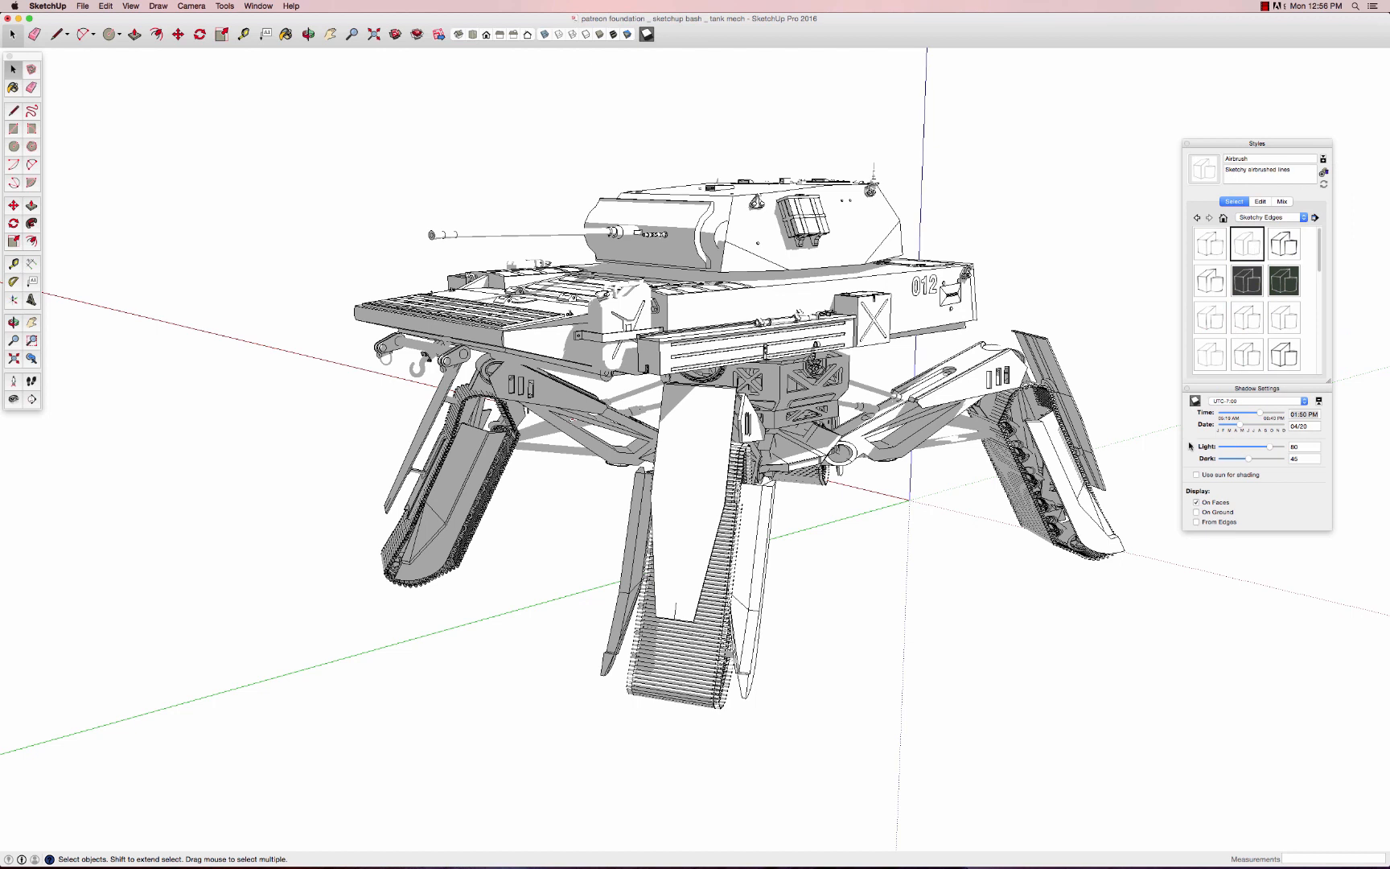
pyautogui.click(1194, 400)
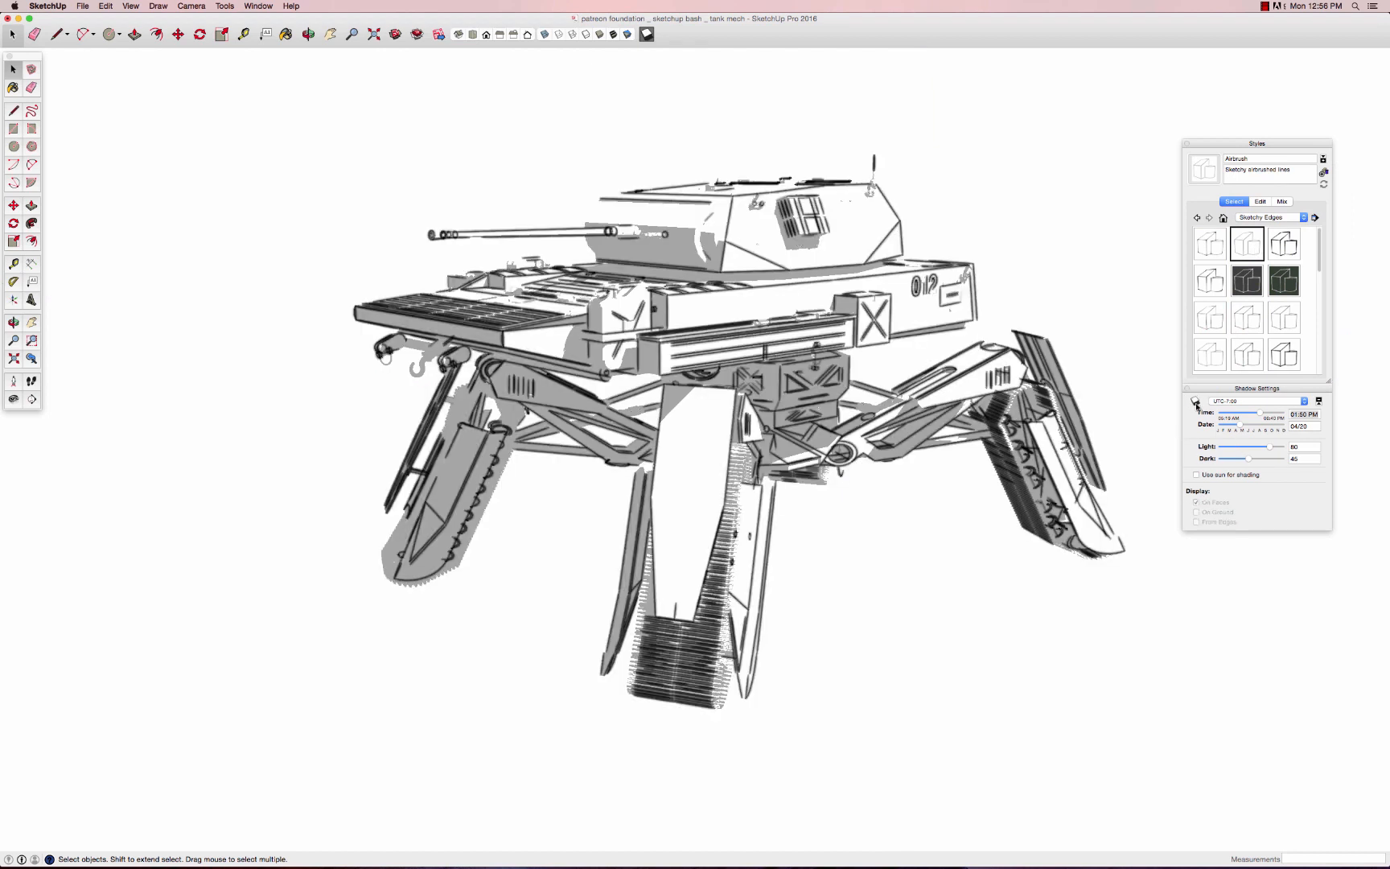
# - Try the Airbrush with Endpoints, Brush Strokes, Charcoal Loose, Classic SketchUp Jitter with Endpoints, Conte and Crayon sketchy edge styles on the mech
pyautogui.click(1215, 253)
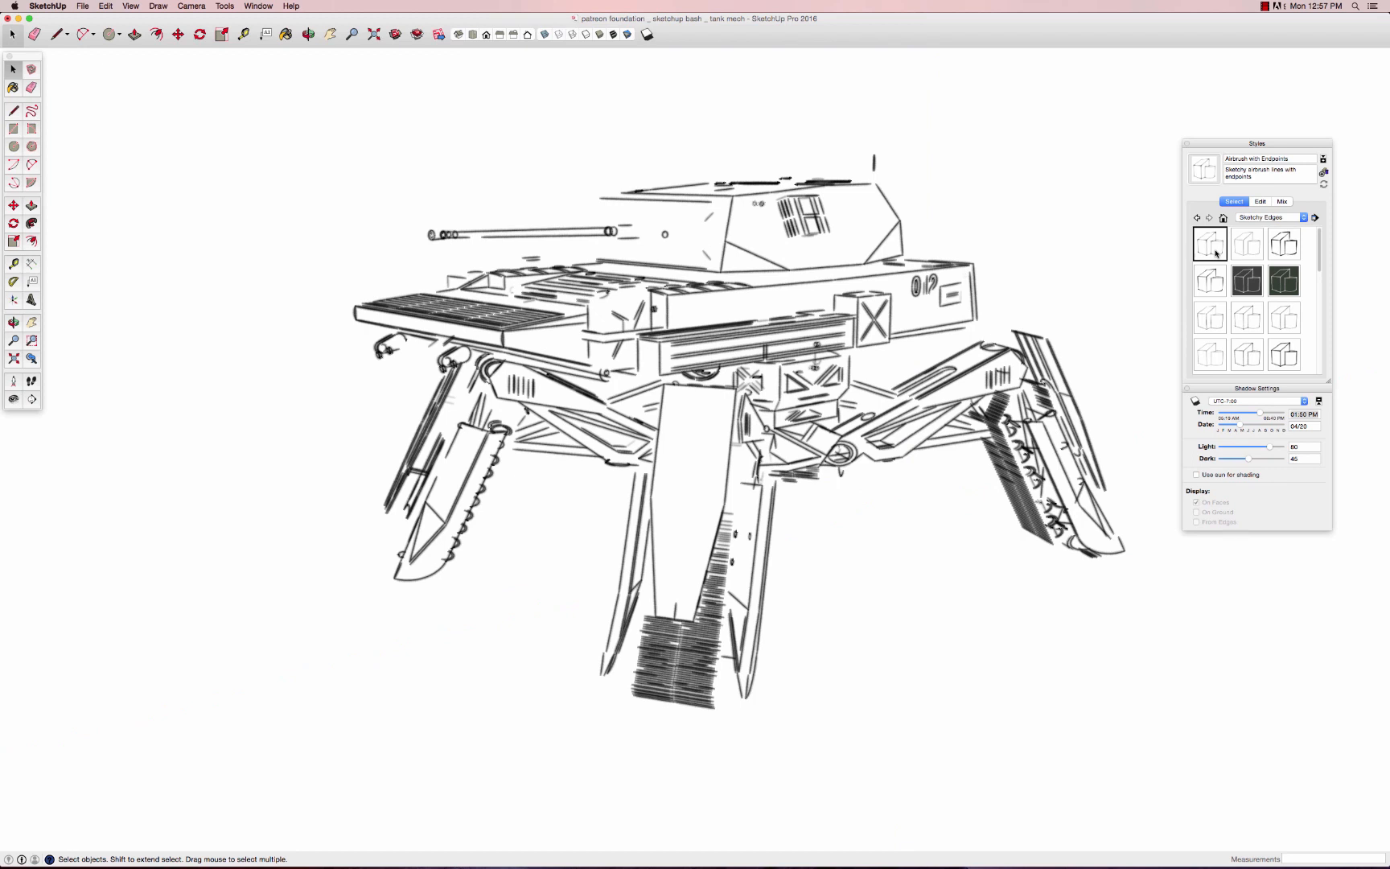
pyautogui.click(1214, 288)
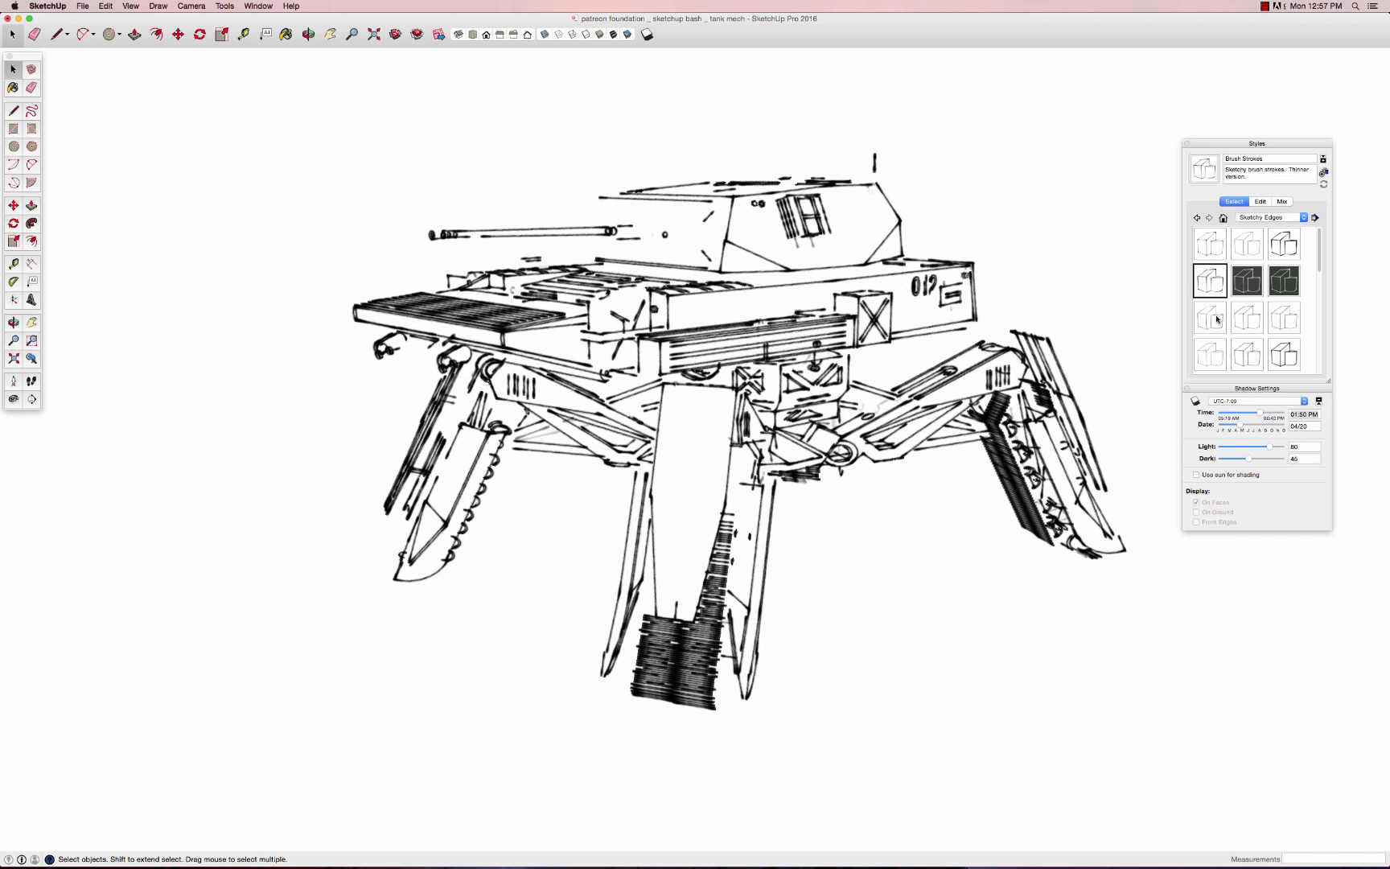
pyautogui.click(1216, 319)
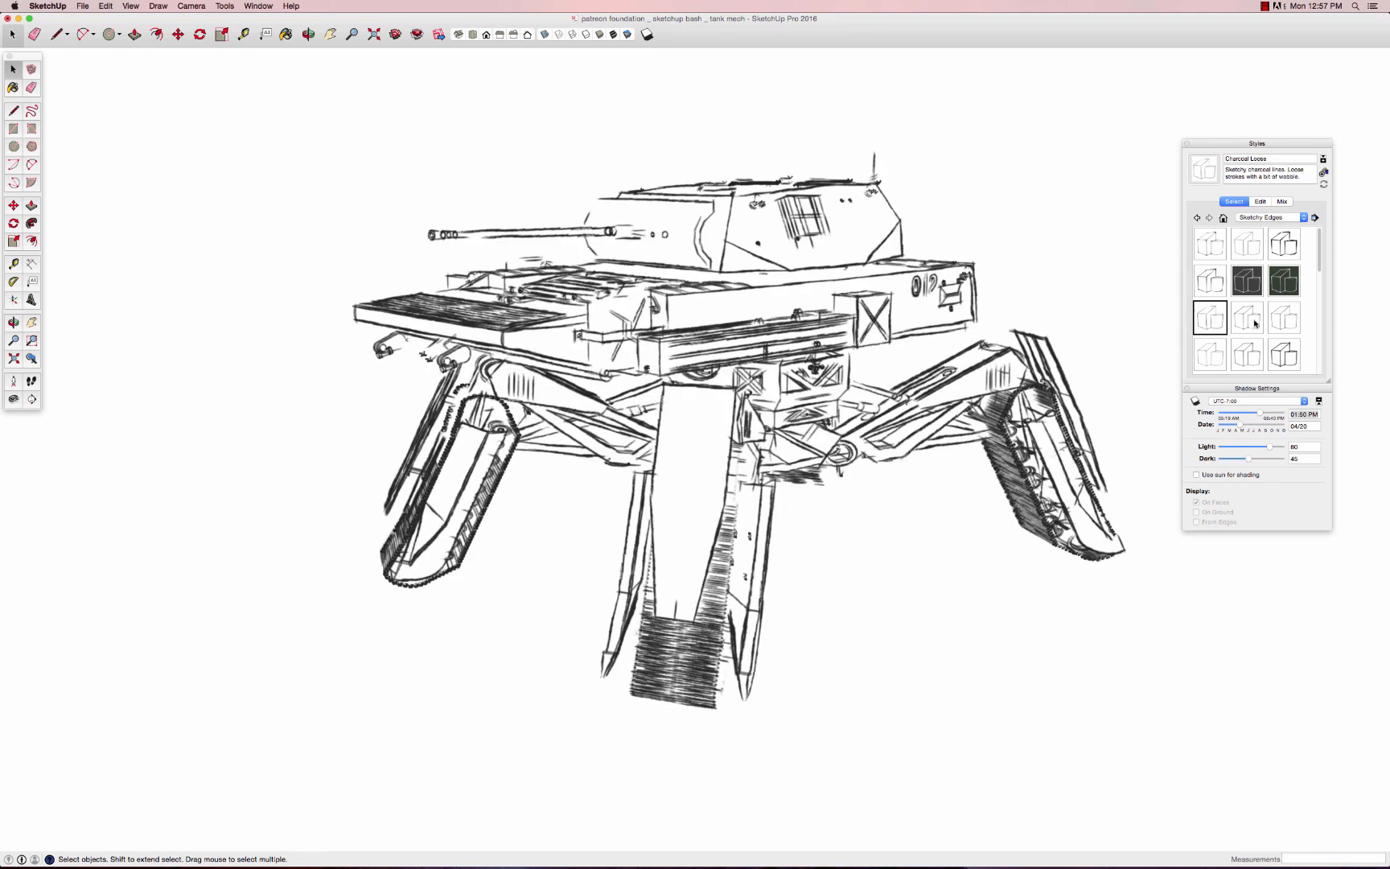
pyautogui.click(1255, 323)
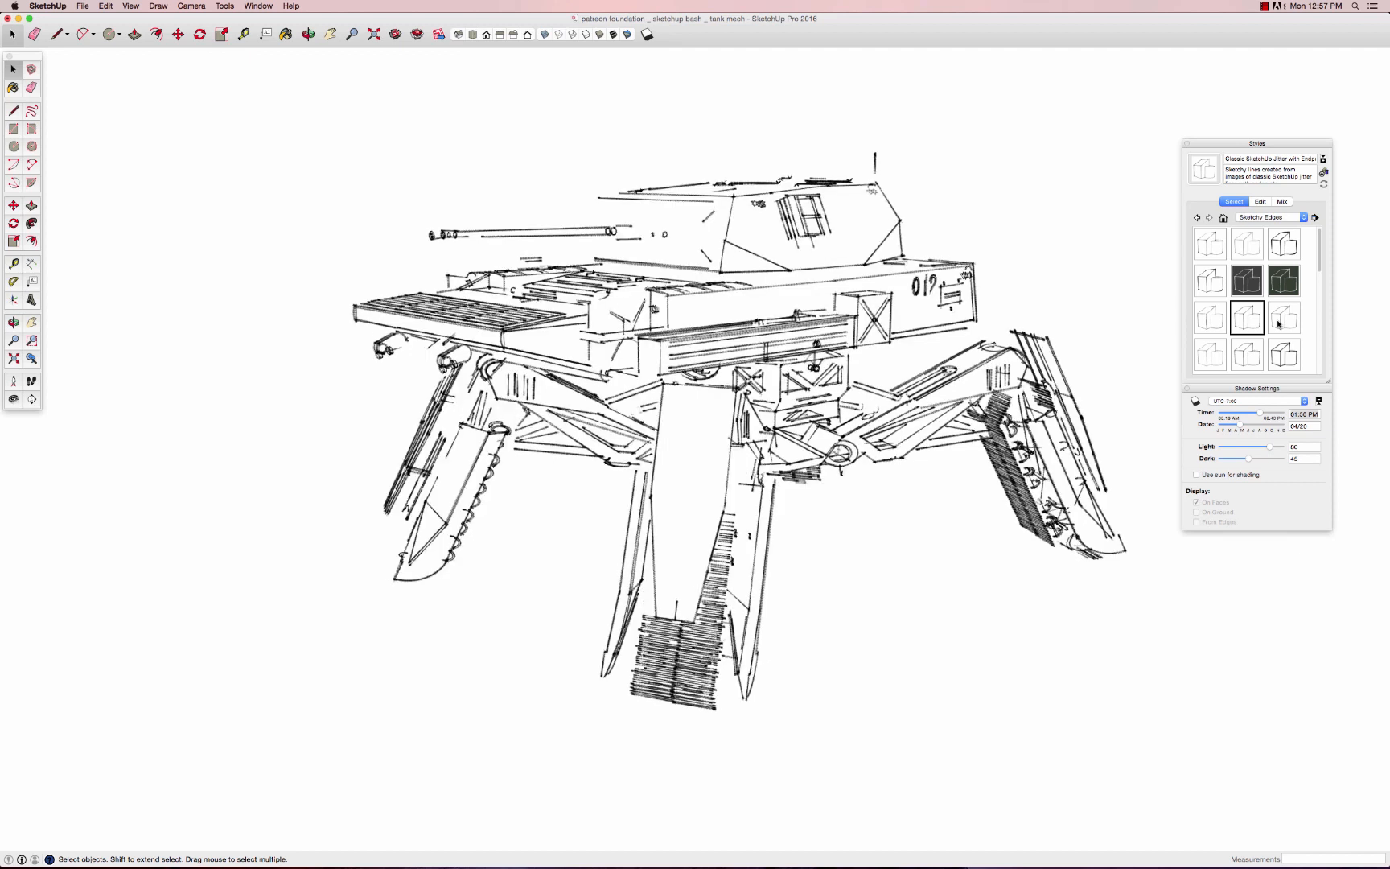
pyautogui.click(1278, 324)
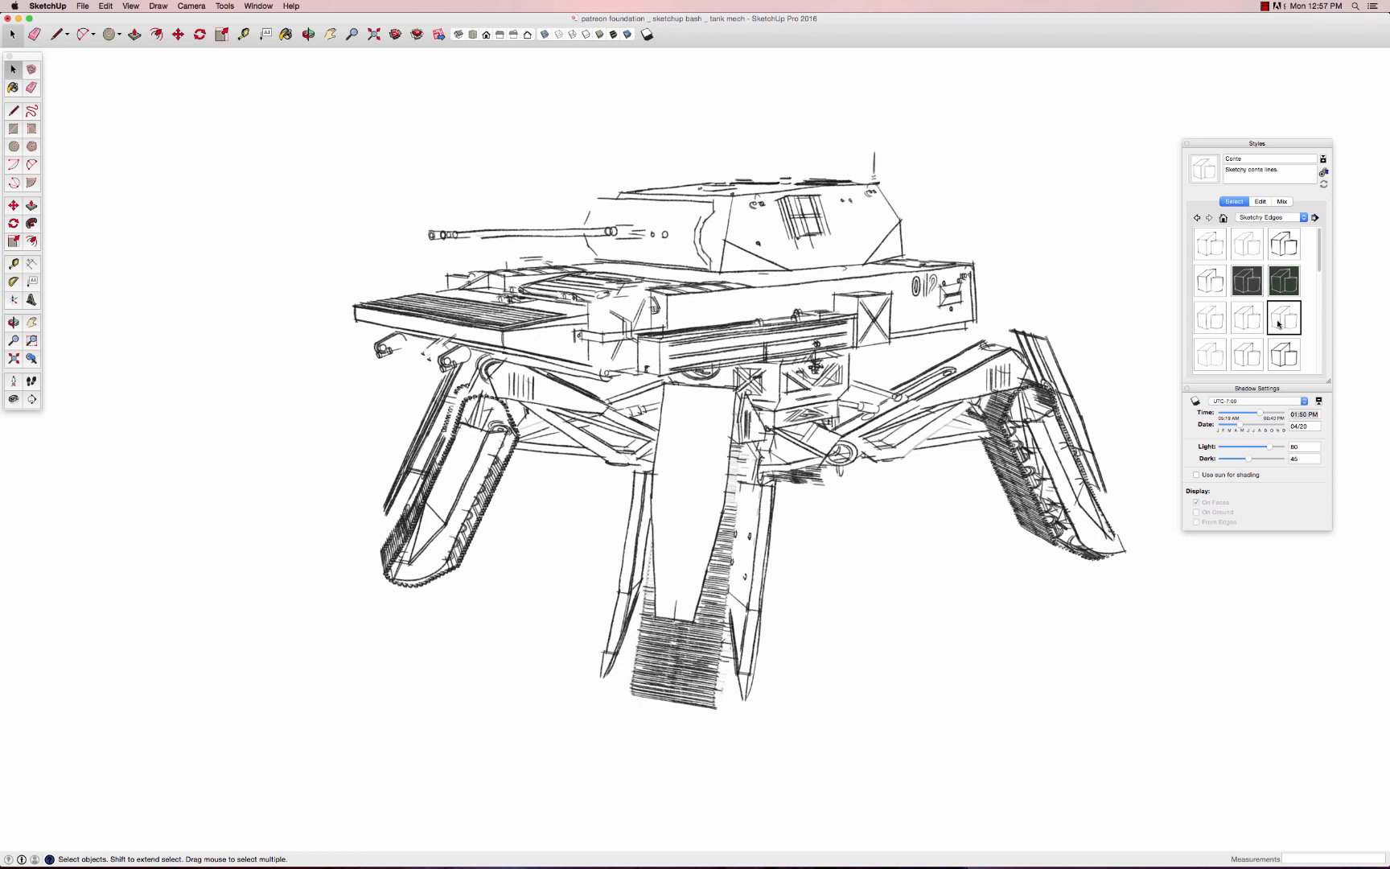
pyautogui.click(1226, 357)
# - Compare the Cross Stitch, Fineliner, Dry Erase Marker and Marker Loose styles, and apply the Marker Super Fine style to the model
pyautogui.moveTo(1321, 264); pyautogui.dragTo(1319, 289)
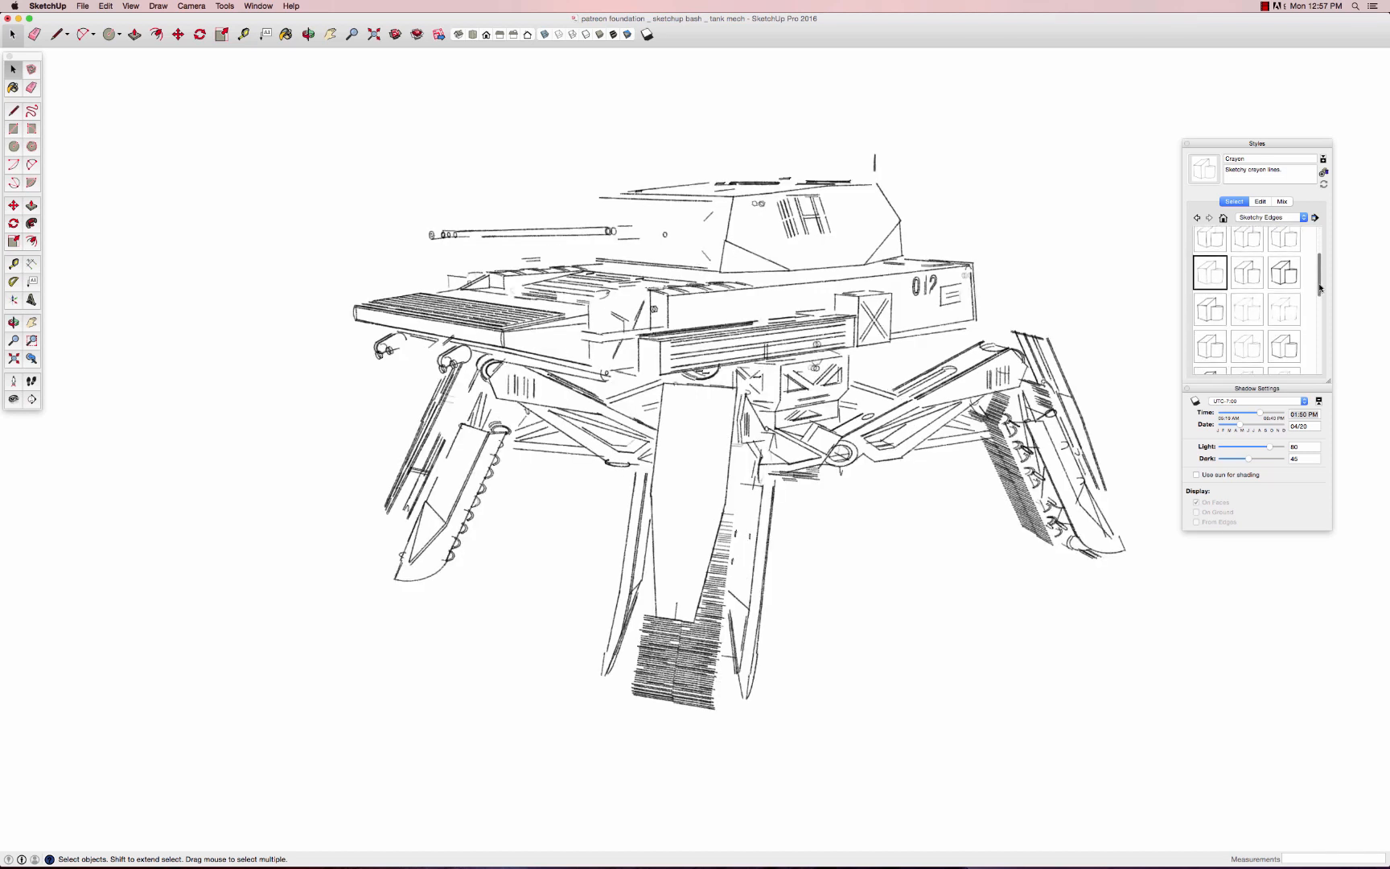
pyautogui.click(1245, 283)
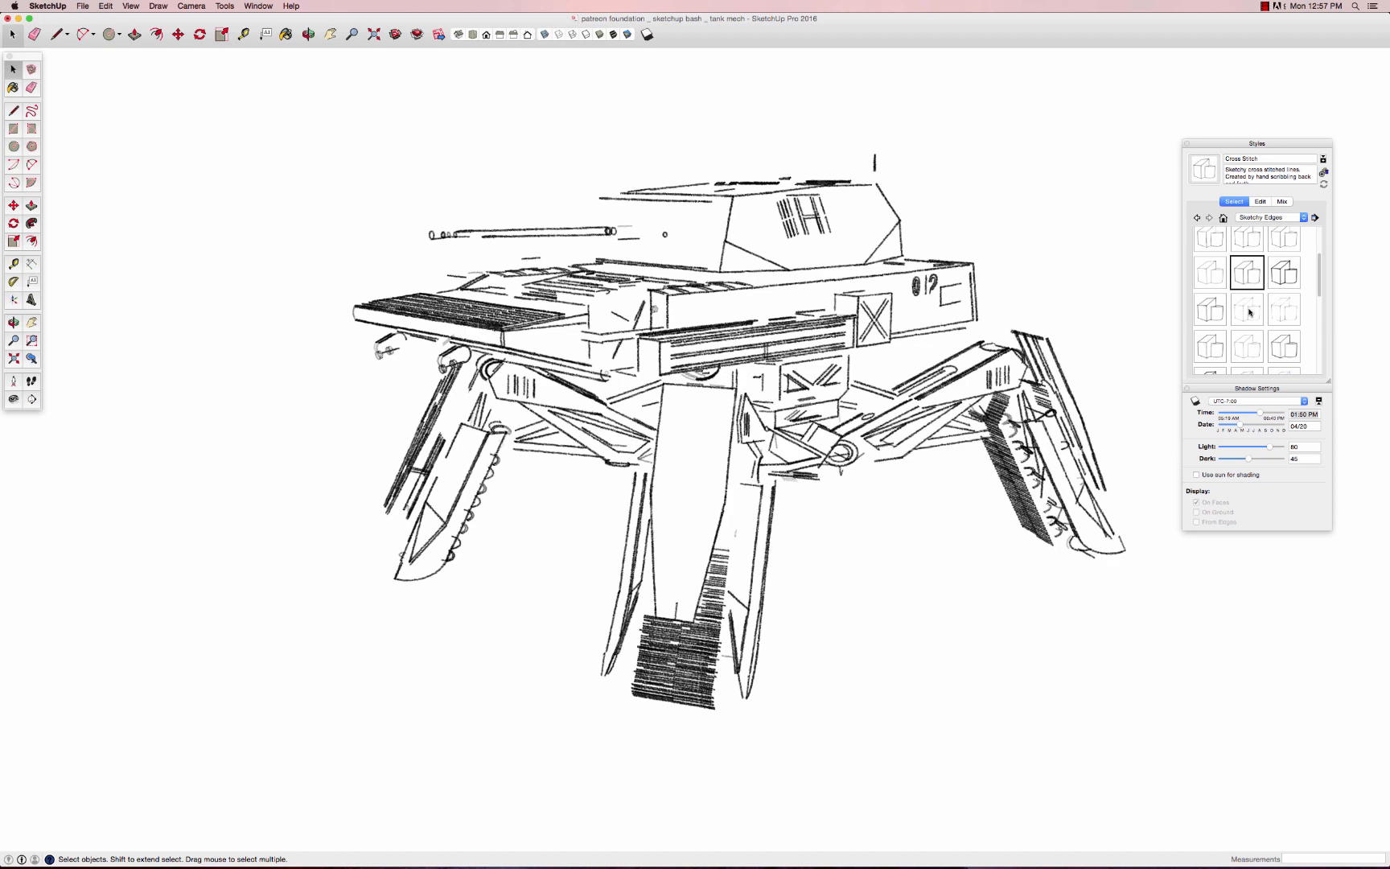
pyautogui.click(1249, 312)
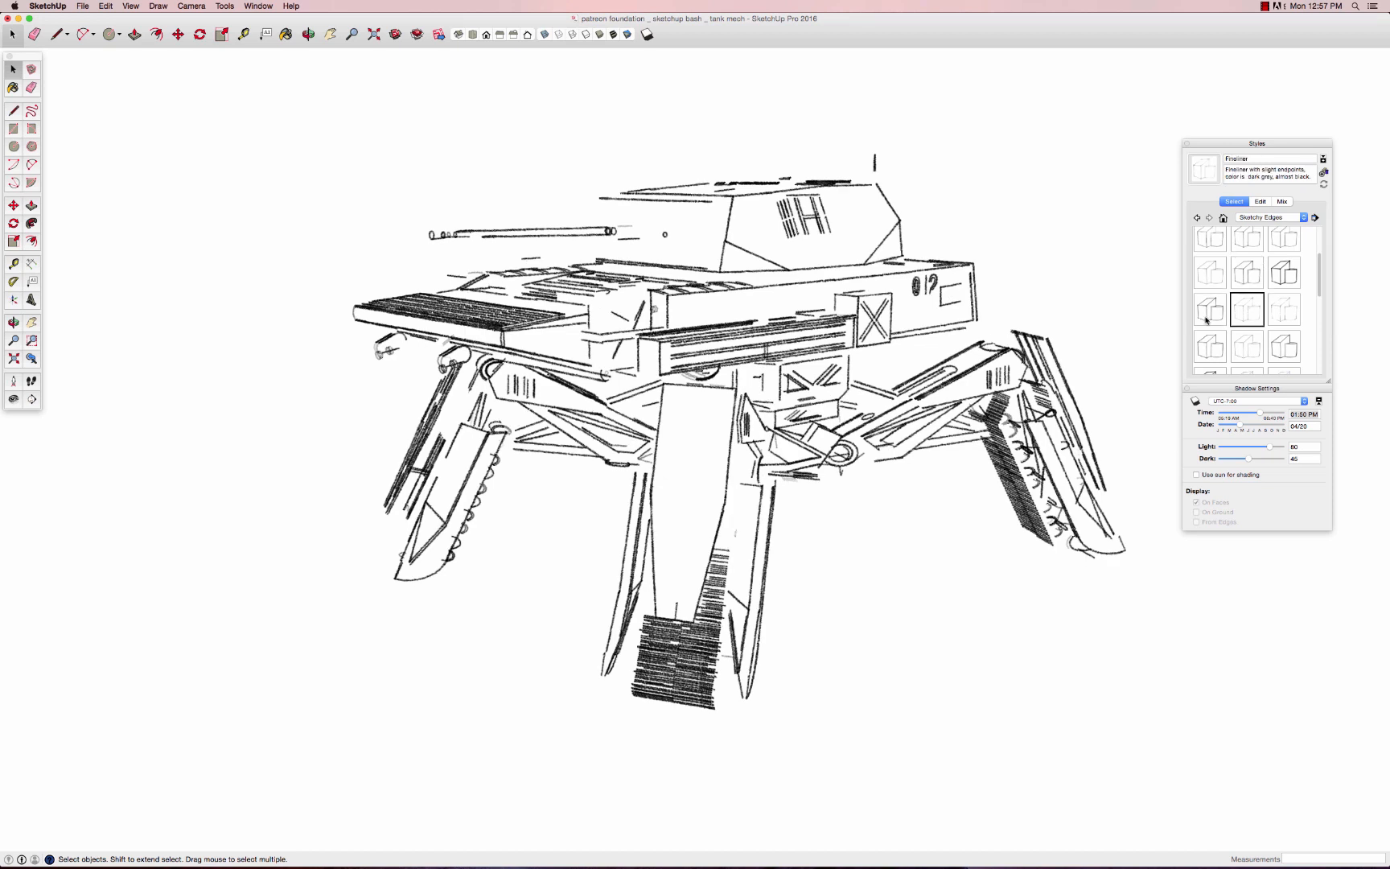
pyautogui.click(1206, 320)
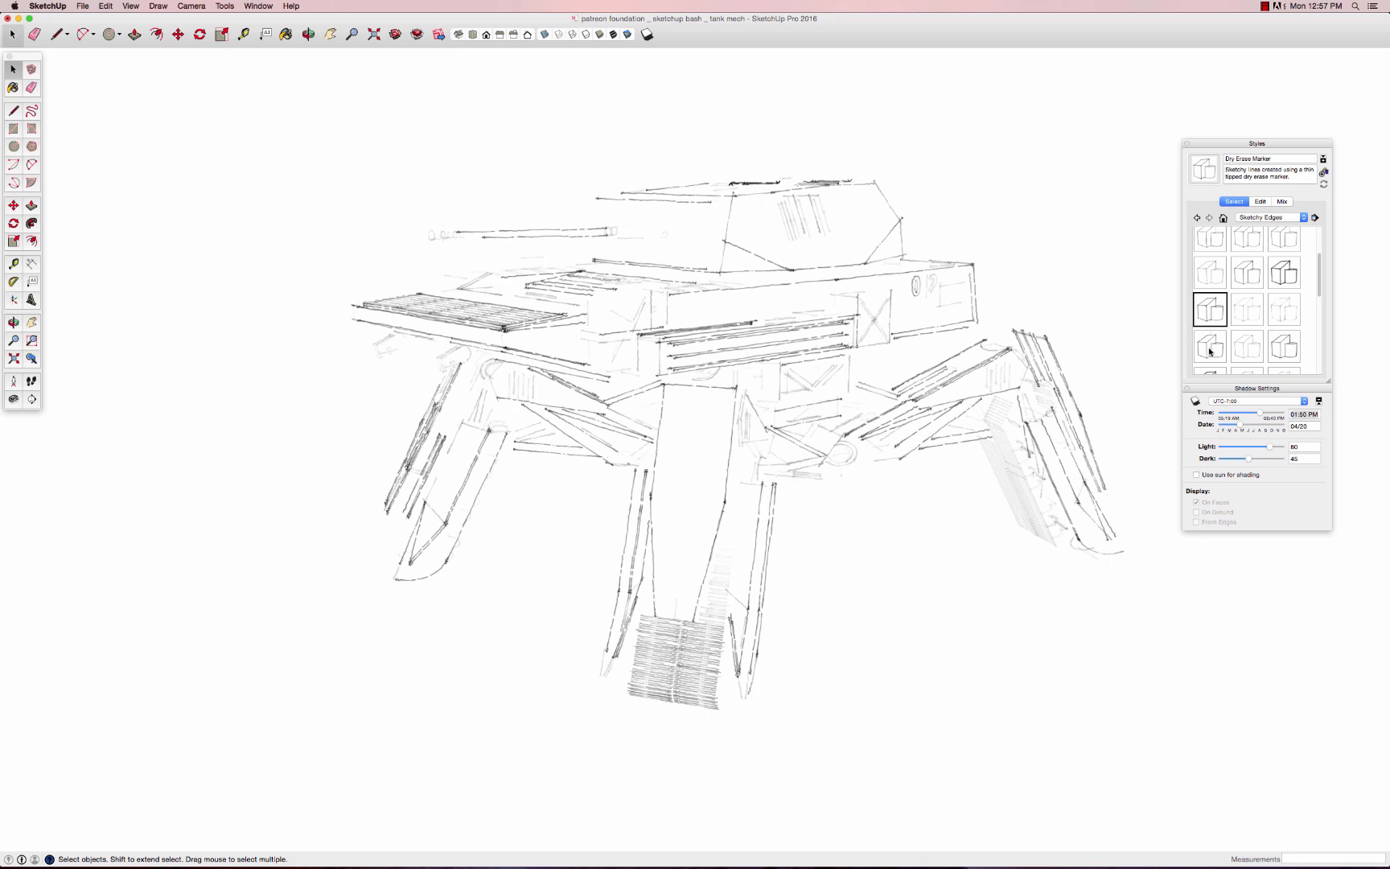
pyautogui.click(1210, 351)
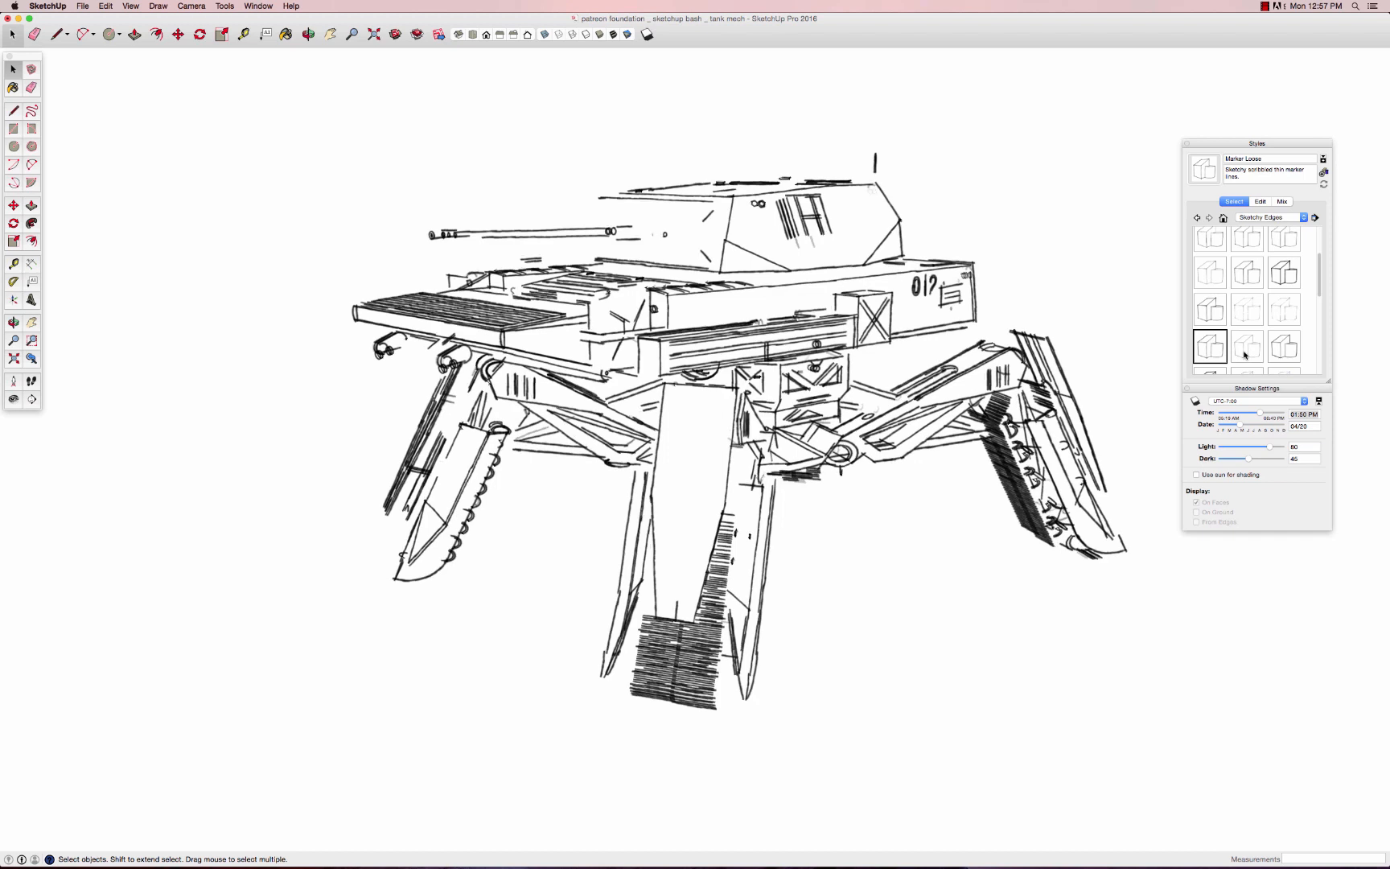
pyautogui.click(1246, 347)
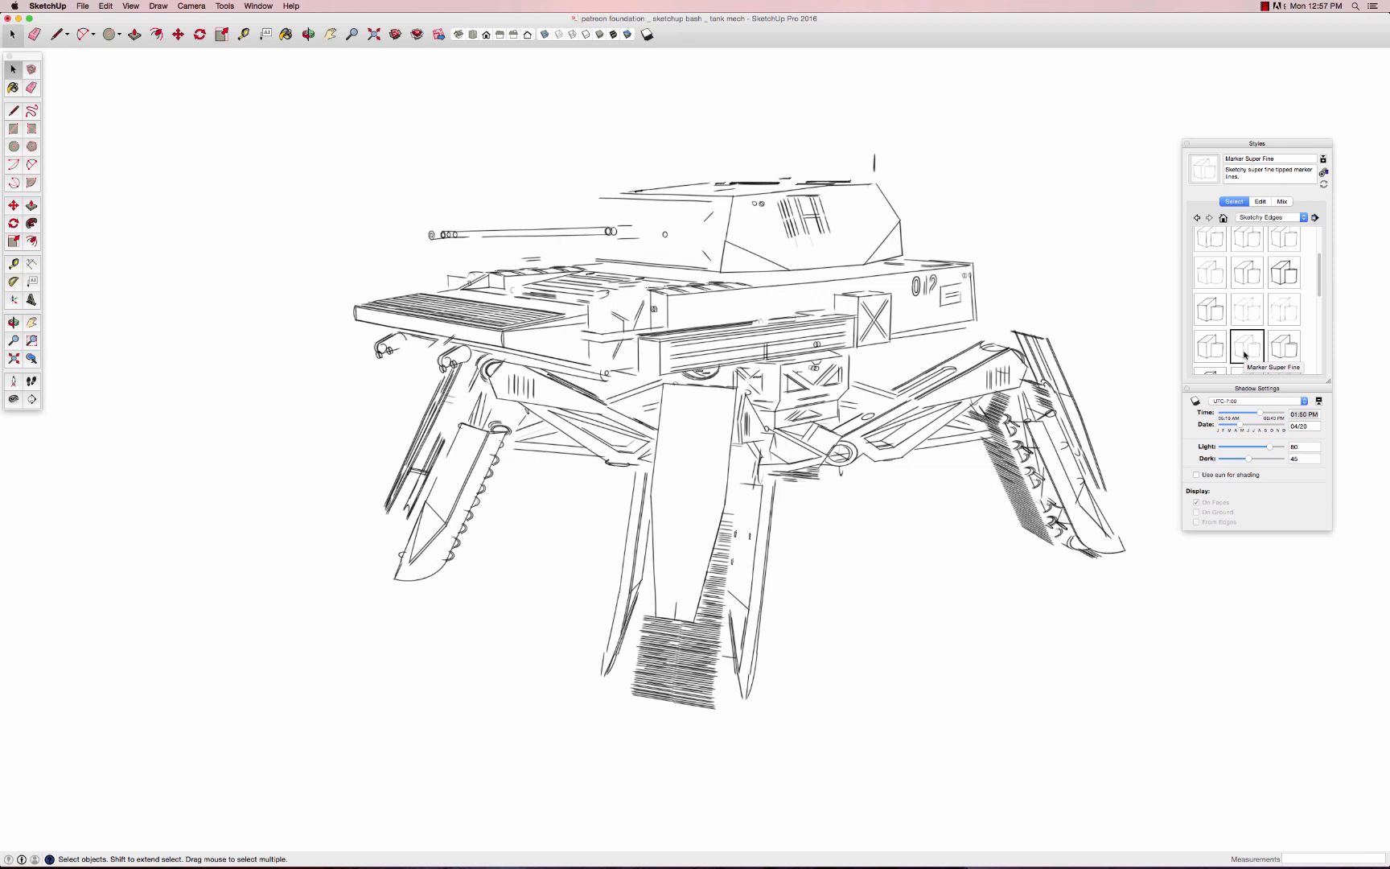
# - Adjust the Marker Super Fine edge settings: enable Profiles, raise the level of detail to nearly full, and disable Extension
pyautogui.click(1260, 202)
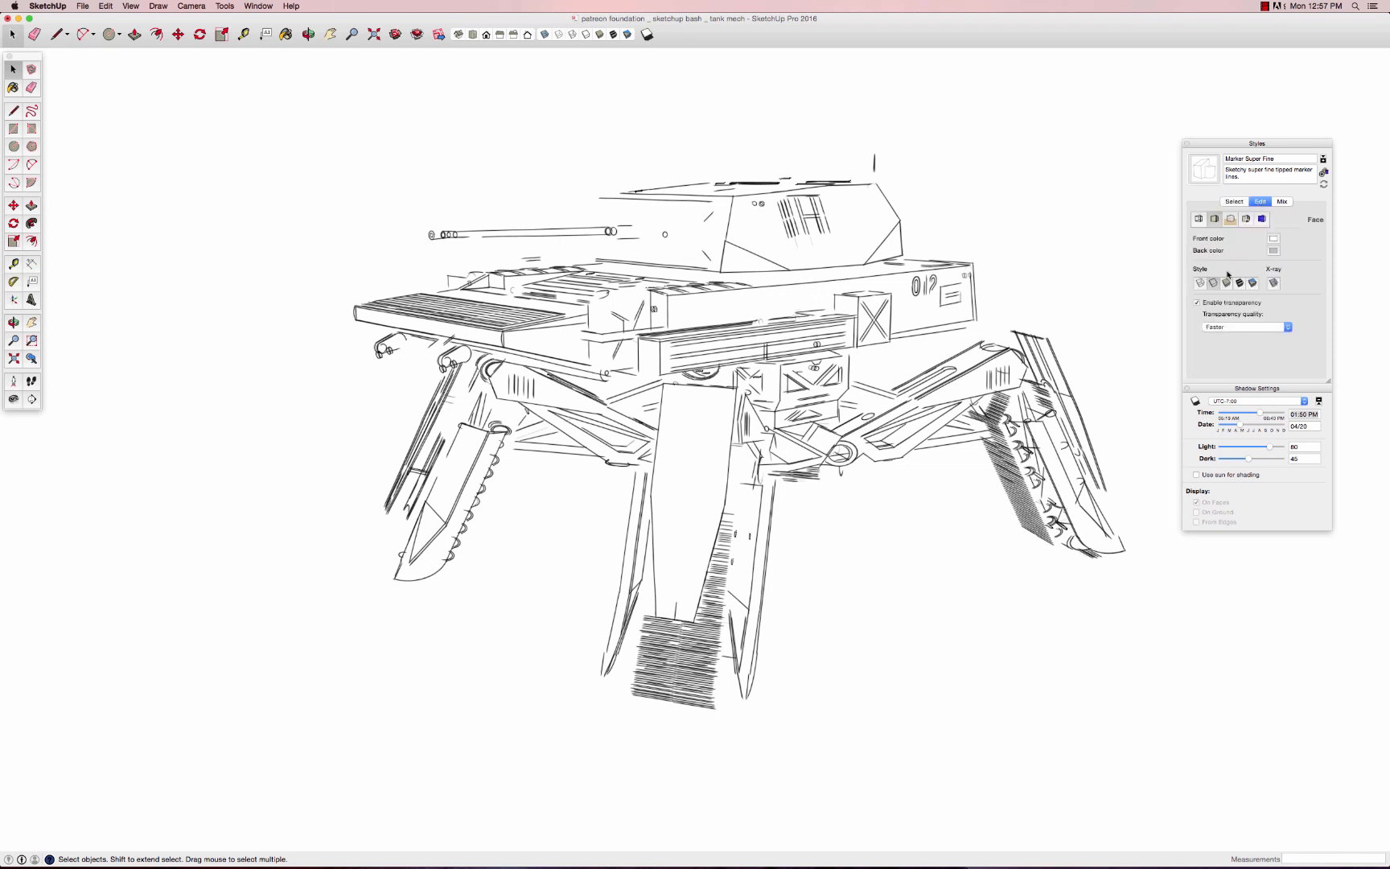
pyautogui.click(1199, 219)
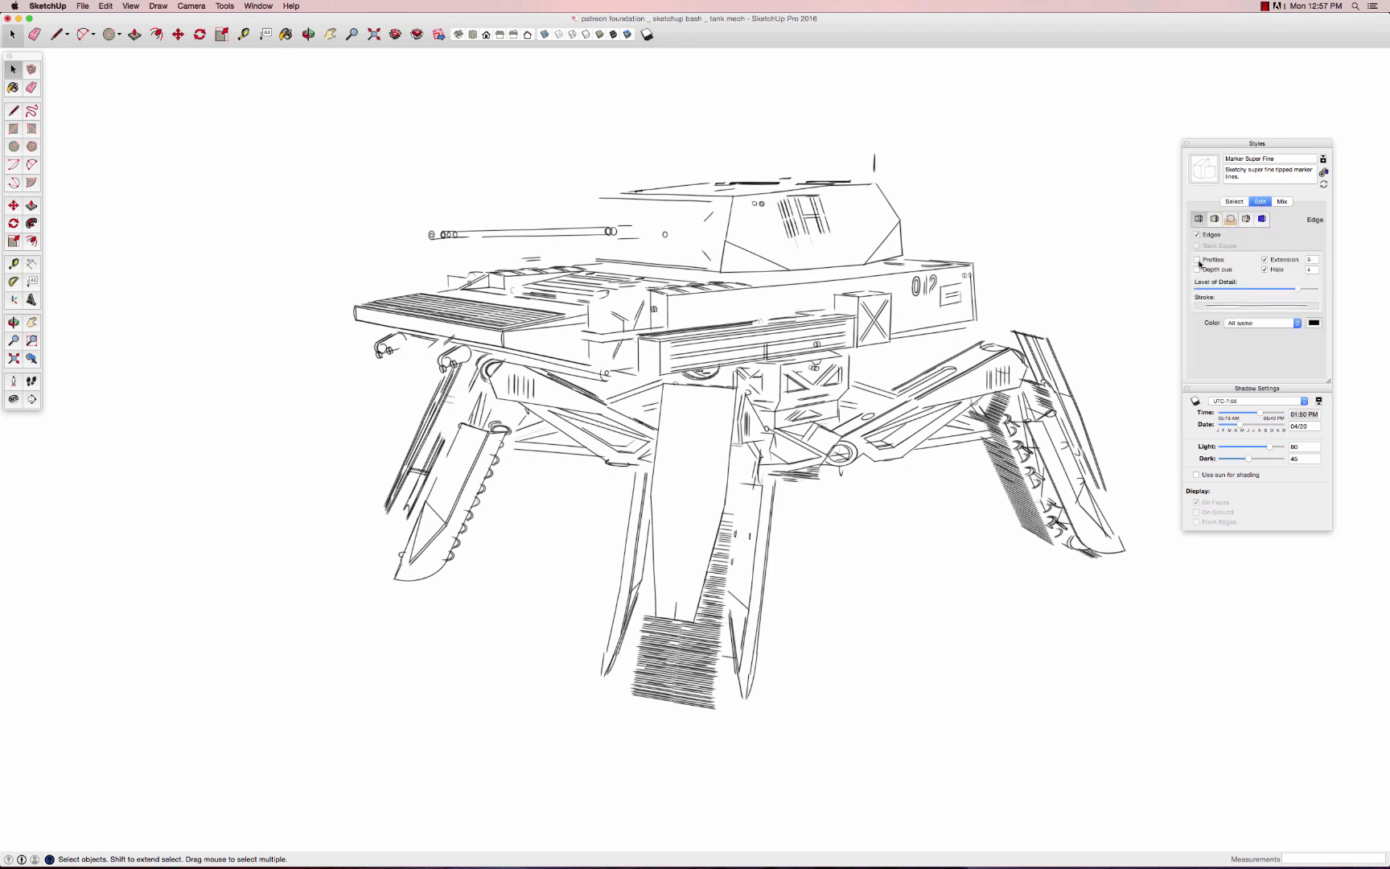
pyautogui.click(1196, 260)
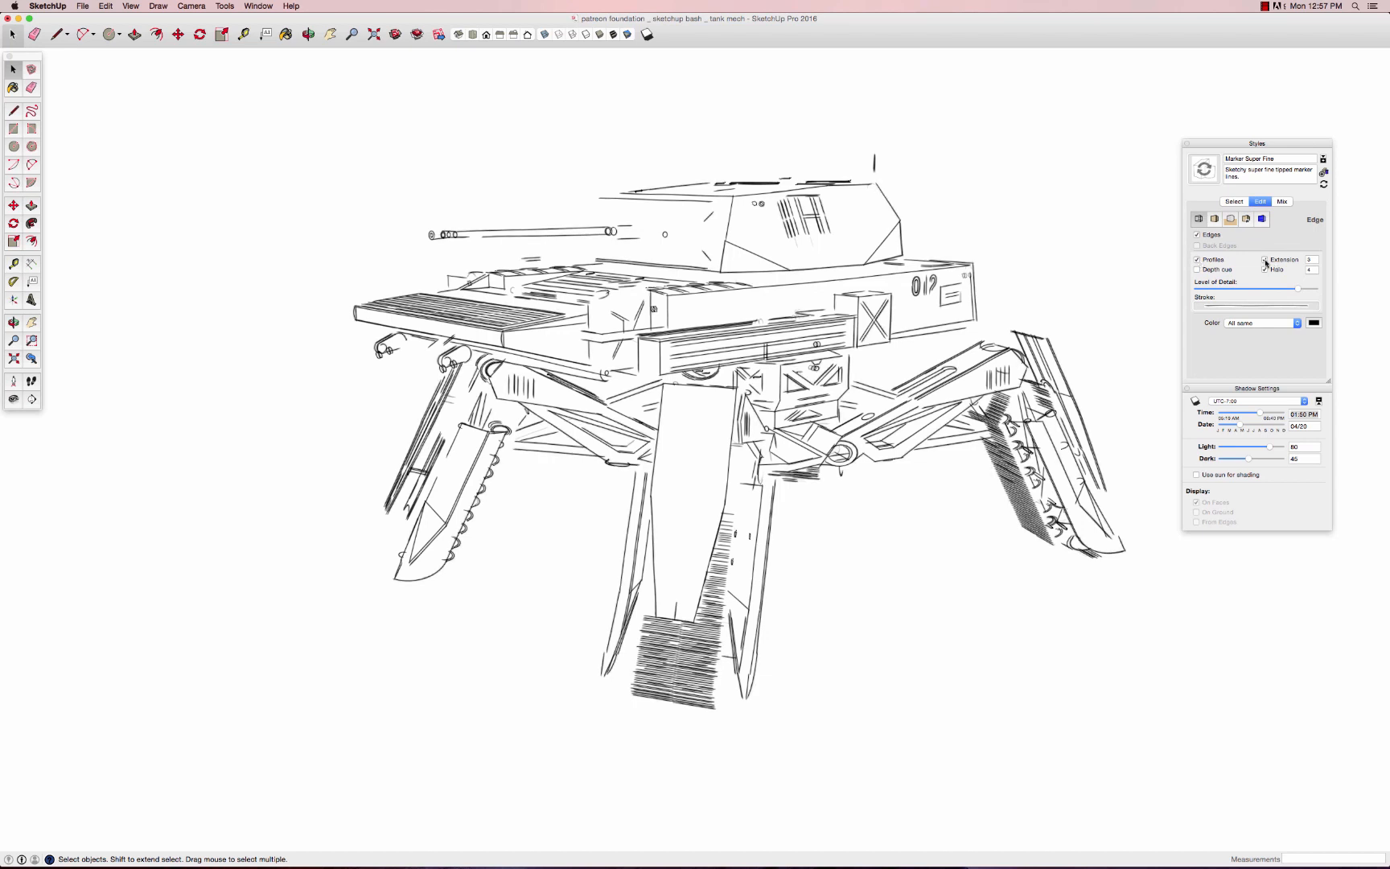
pyautogui.click(1197, 269)
pyautogui.click(1198, 270)
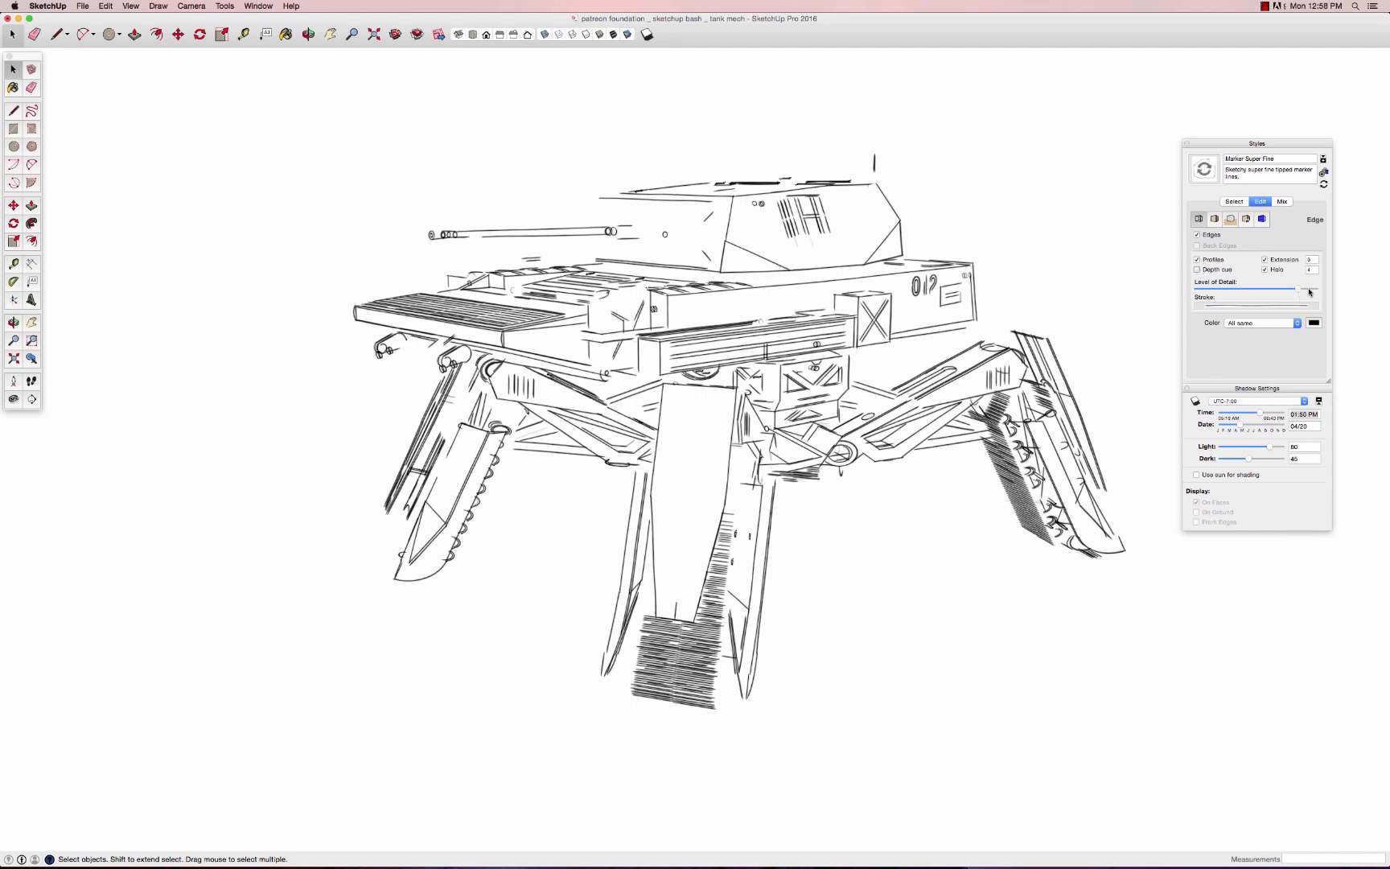
pyautogui.click(1310, 290)
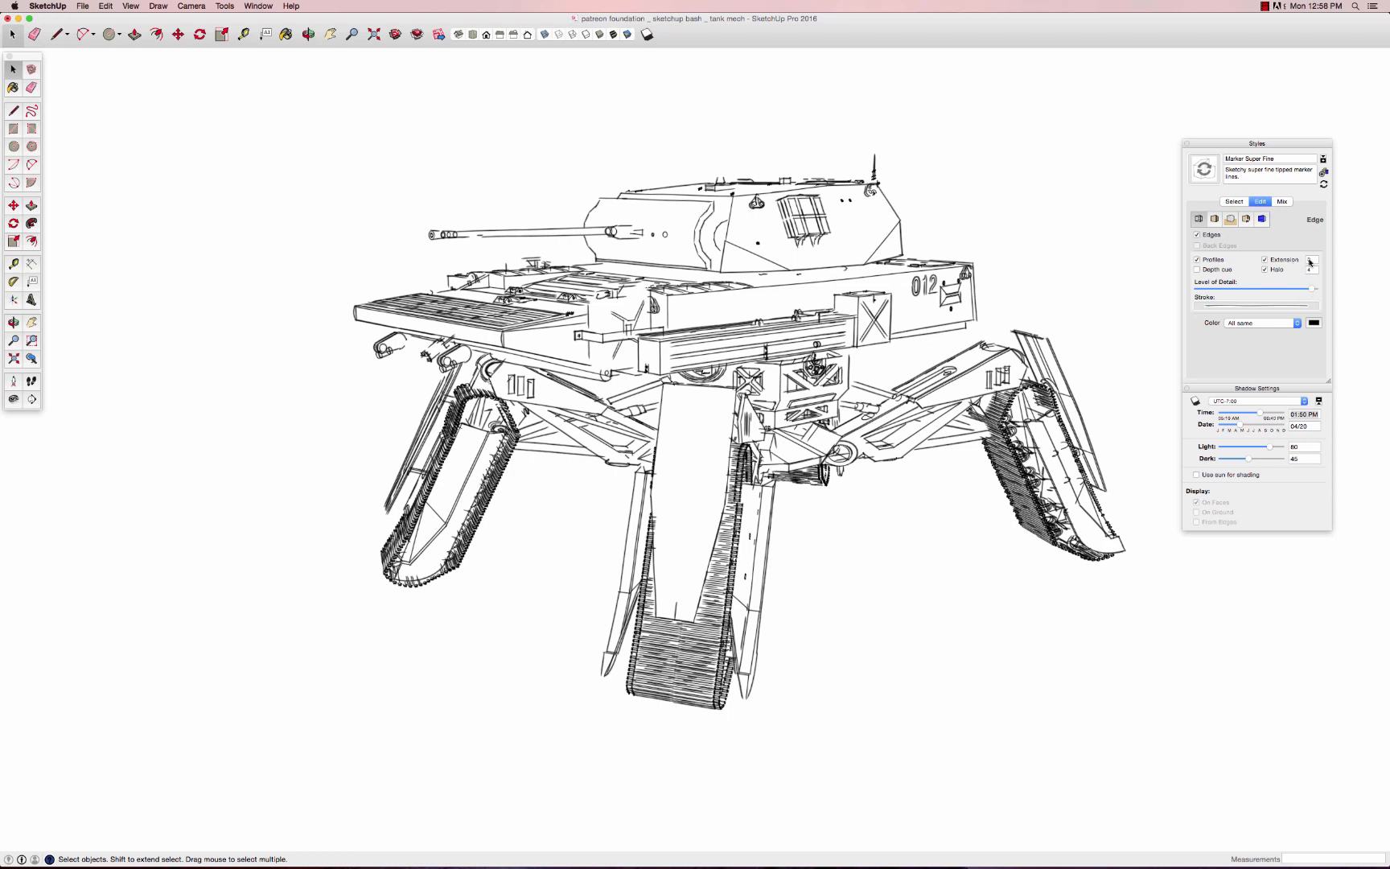
pyautogui.click(1266, 260)
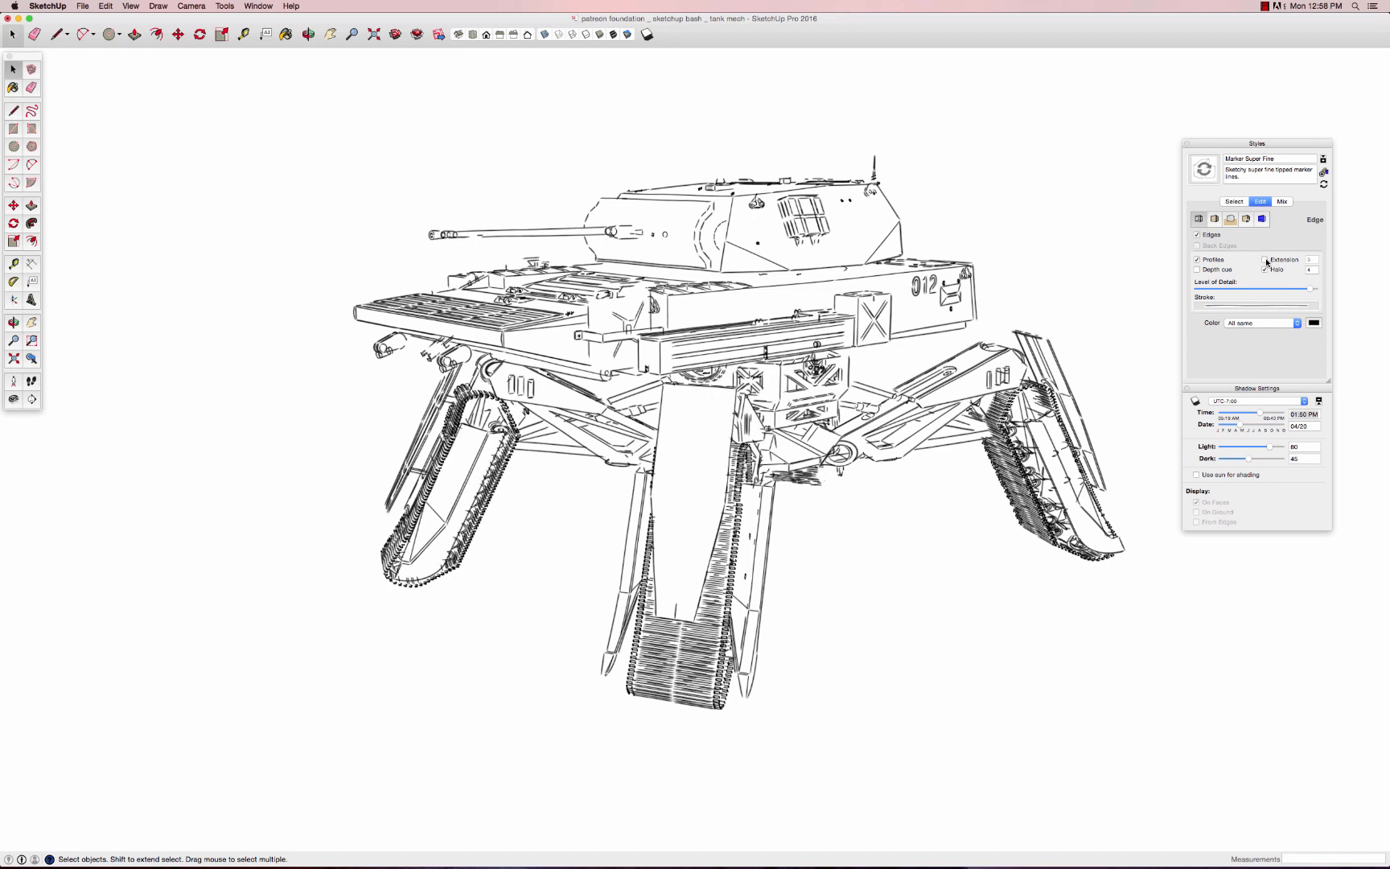
# - Export the sketchy line view to the Desktop as a JPEG 2D graphic, adding "sketchy line" to the default file name
pyautogui.click(85, 6)
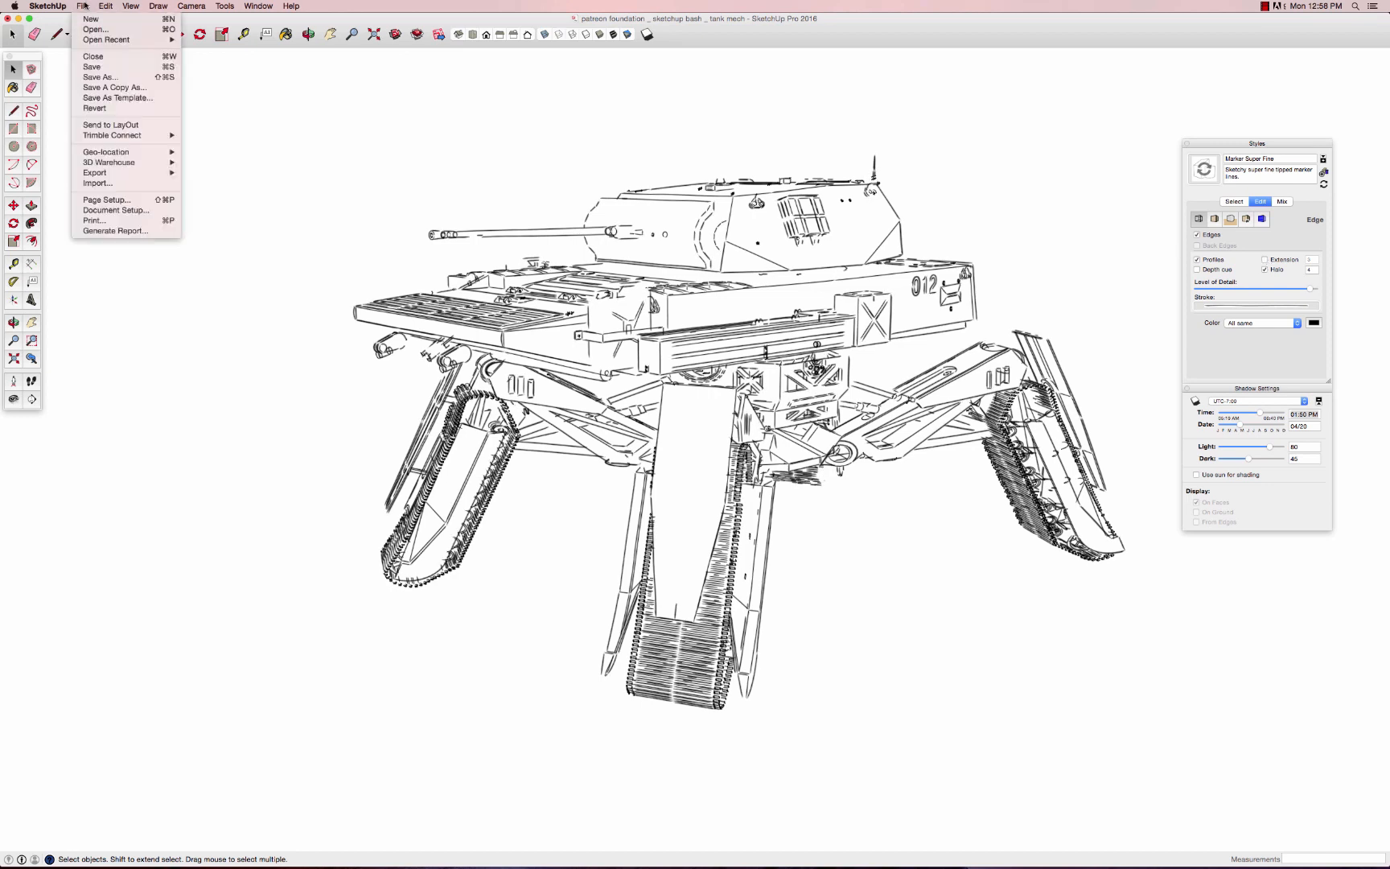
pyautogui.moveTo(150, 174)
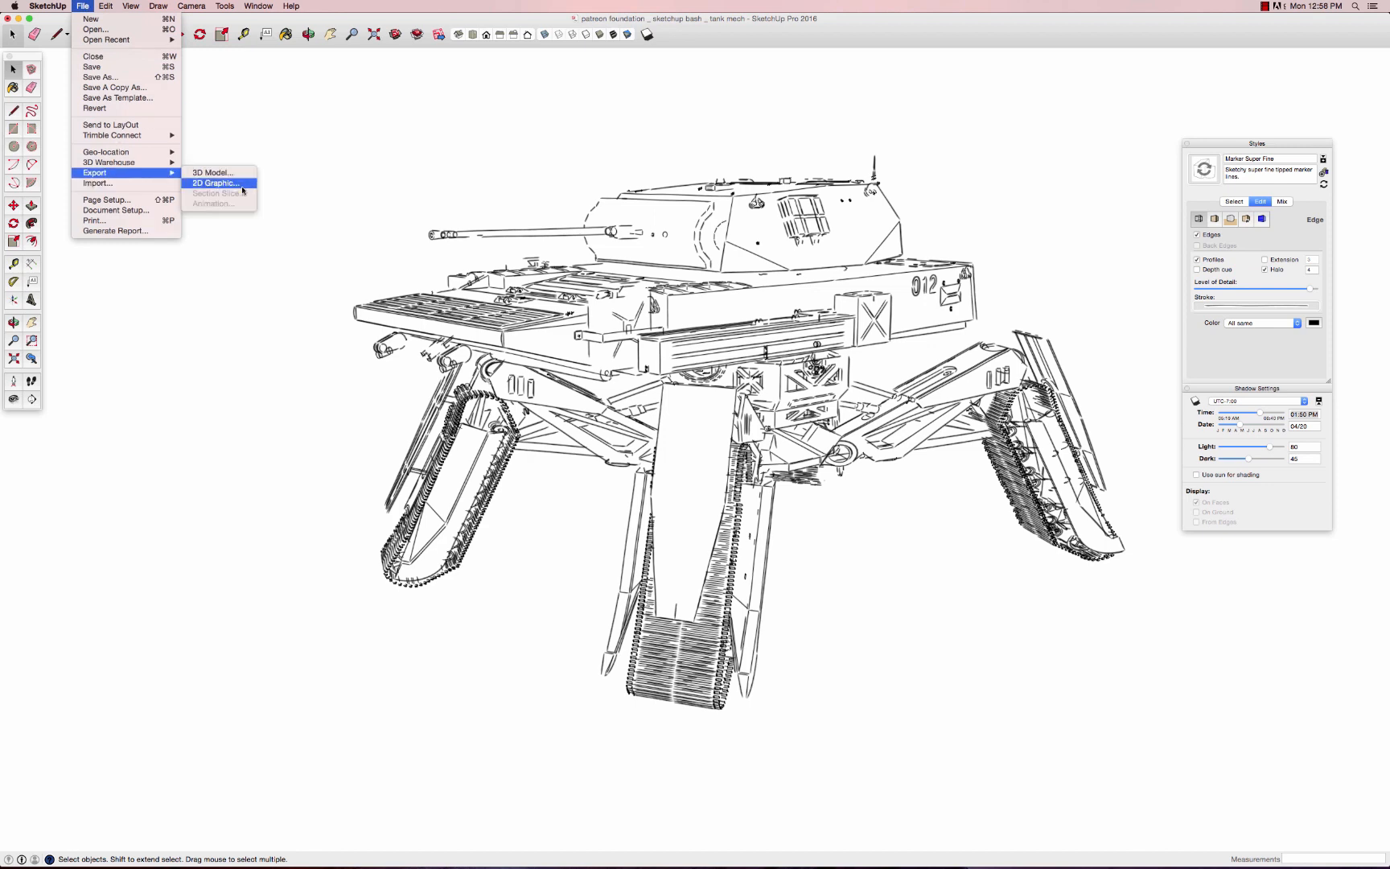
pyautogui.click(242, 185)
pyautogui.moveTo(728, 66); pyautogui.dragTo(775, 67)
pyautogui.click(759, 67)
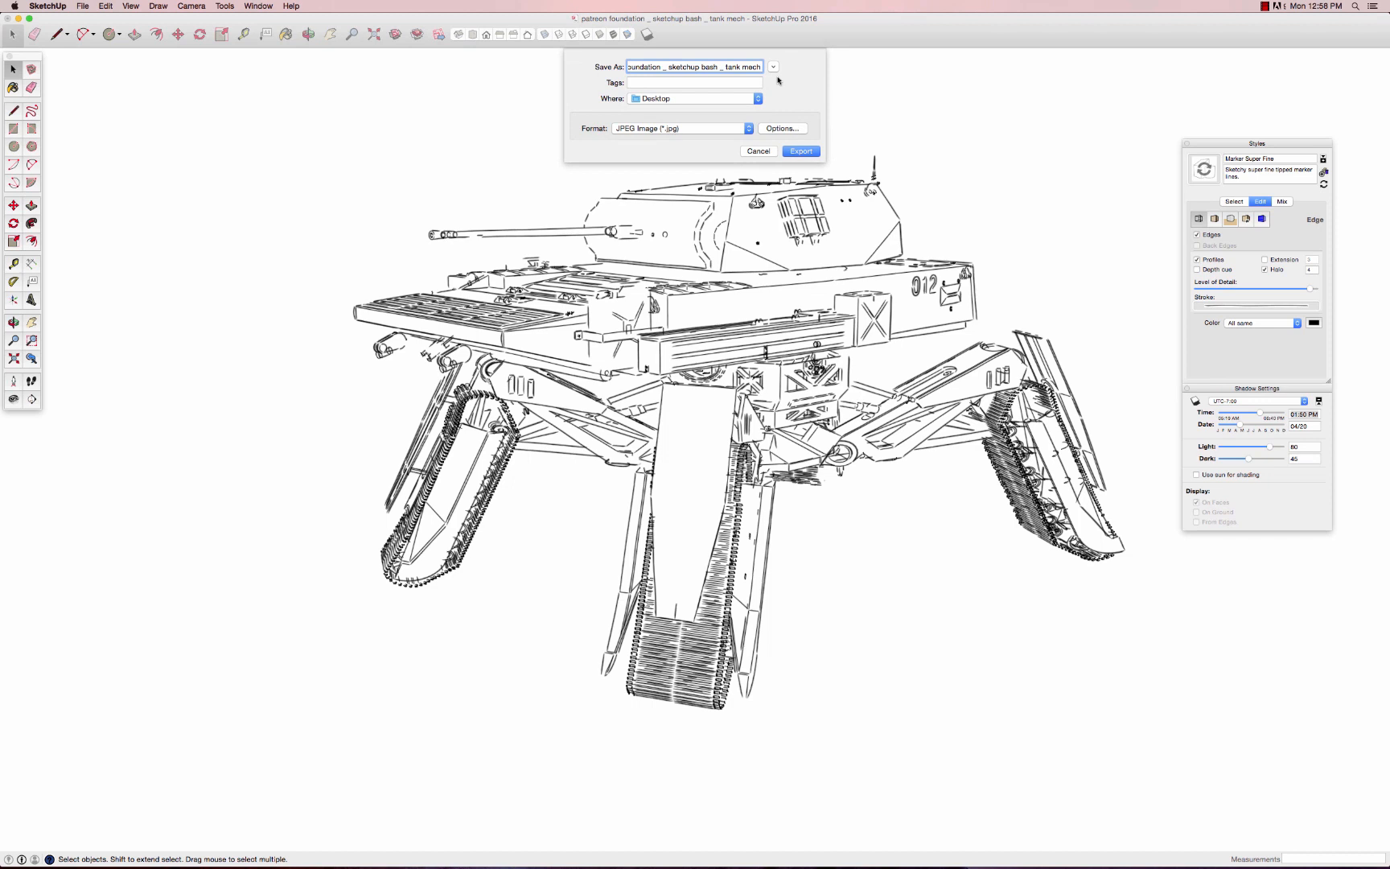
pyautogui.write('sketchy line')
pyautogui.click(811, 154)
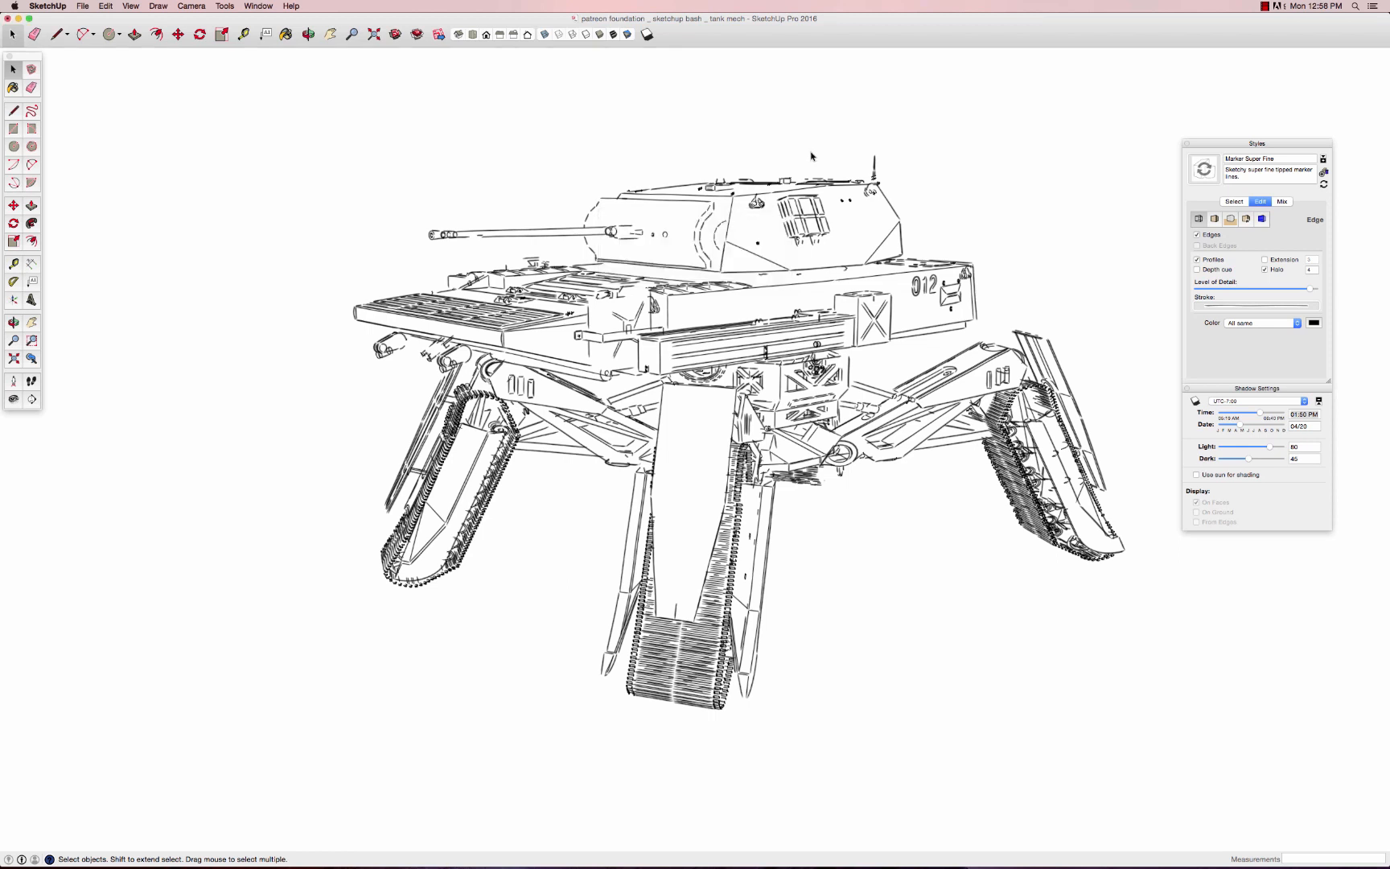
# - Minimize the tank mech model and close the untitled document without saving it
pyautogui.click(18, 18)
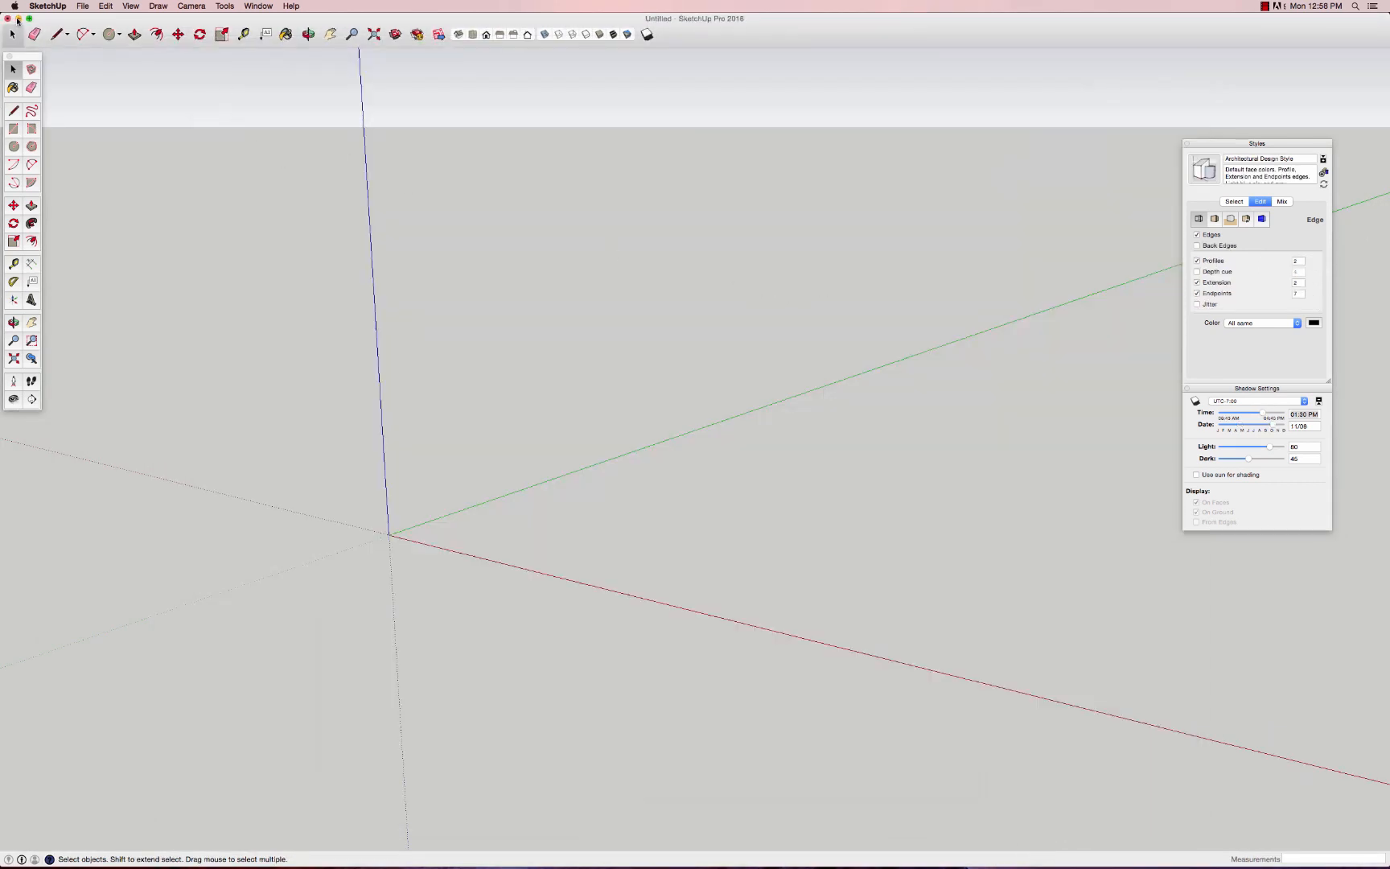
pyautogui.click(8, 18)
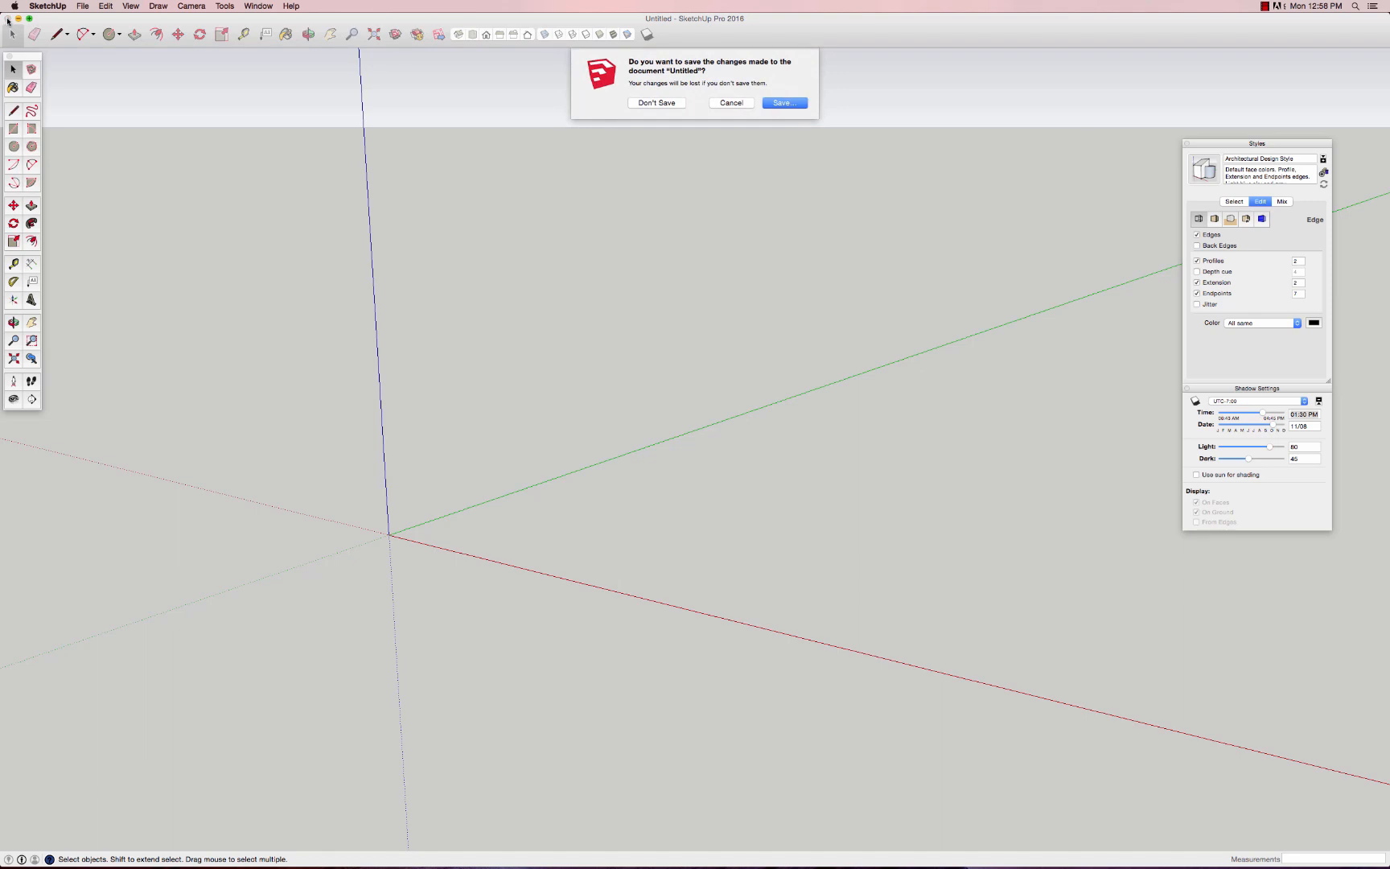
pyautogui.click(664, 103)
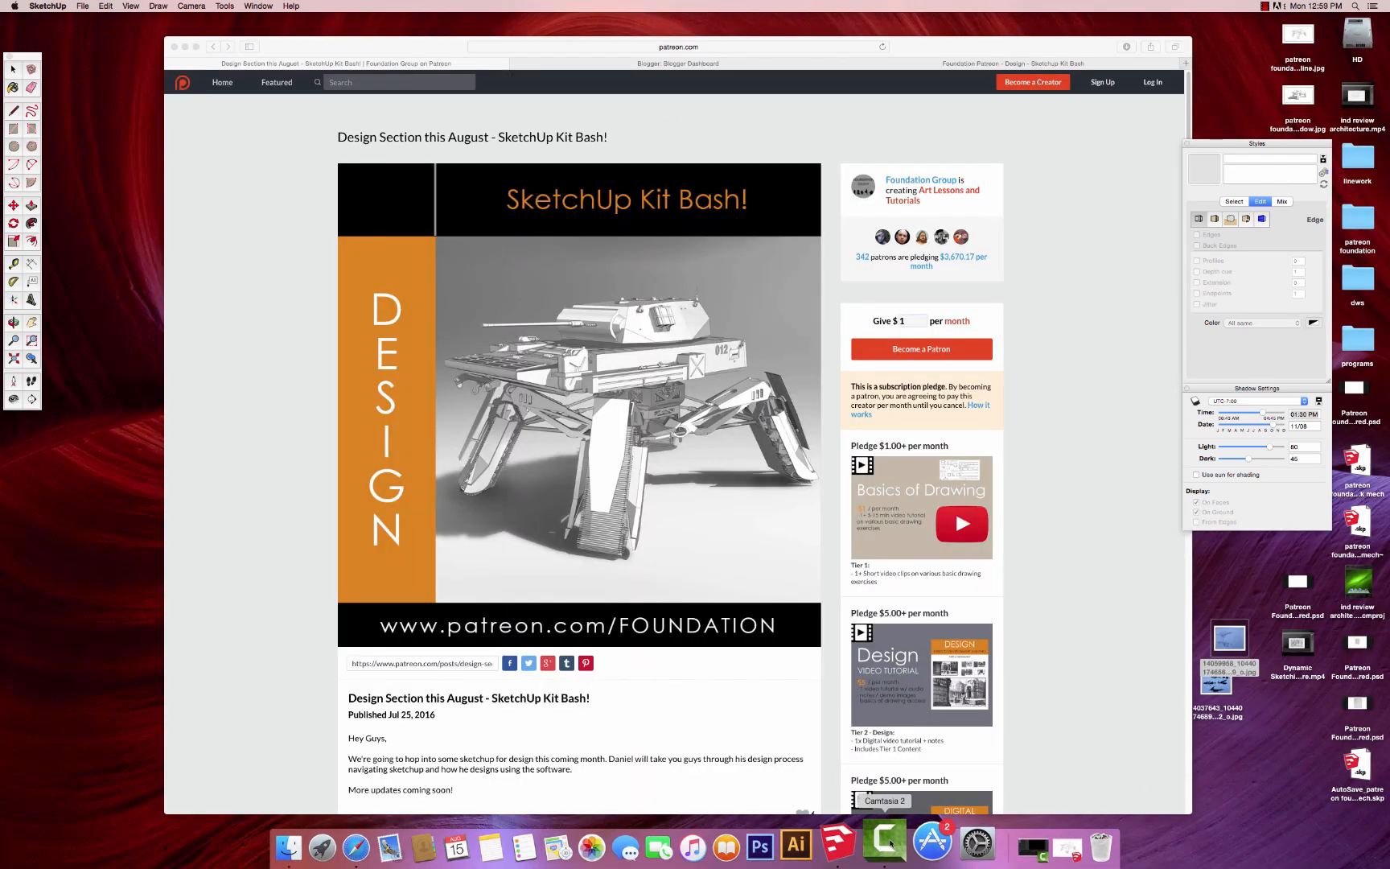
# - Switch to Photoshop and open the four exported tank mech JPEGs (line, shade, shadow and sketchy line) from the Desktop
pyautogui.click(786, 841)
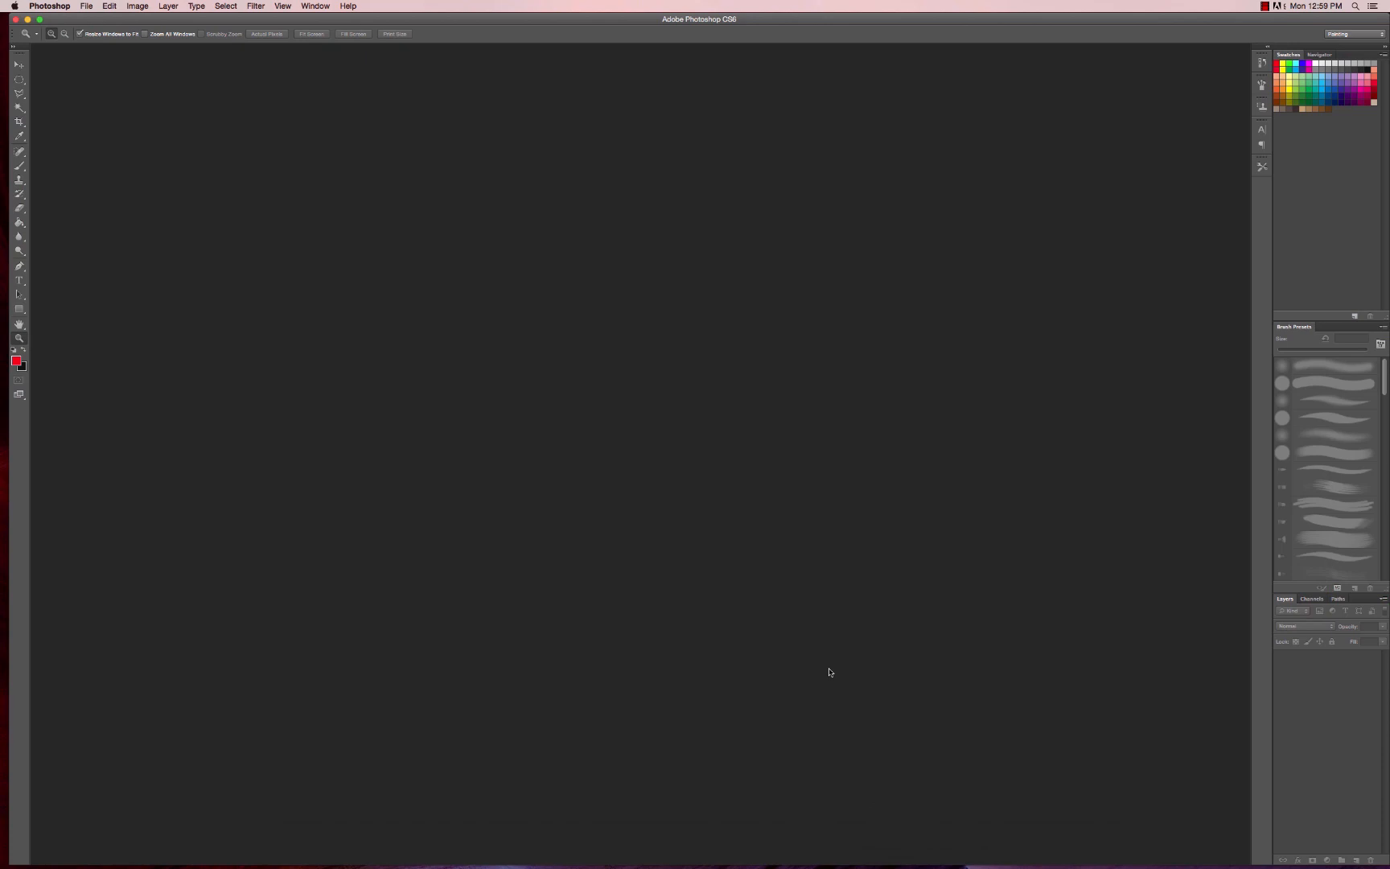
pyautogui.press('super+o')
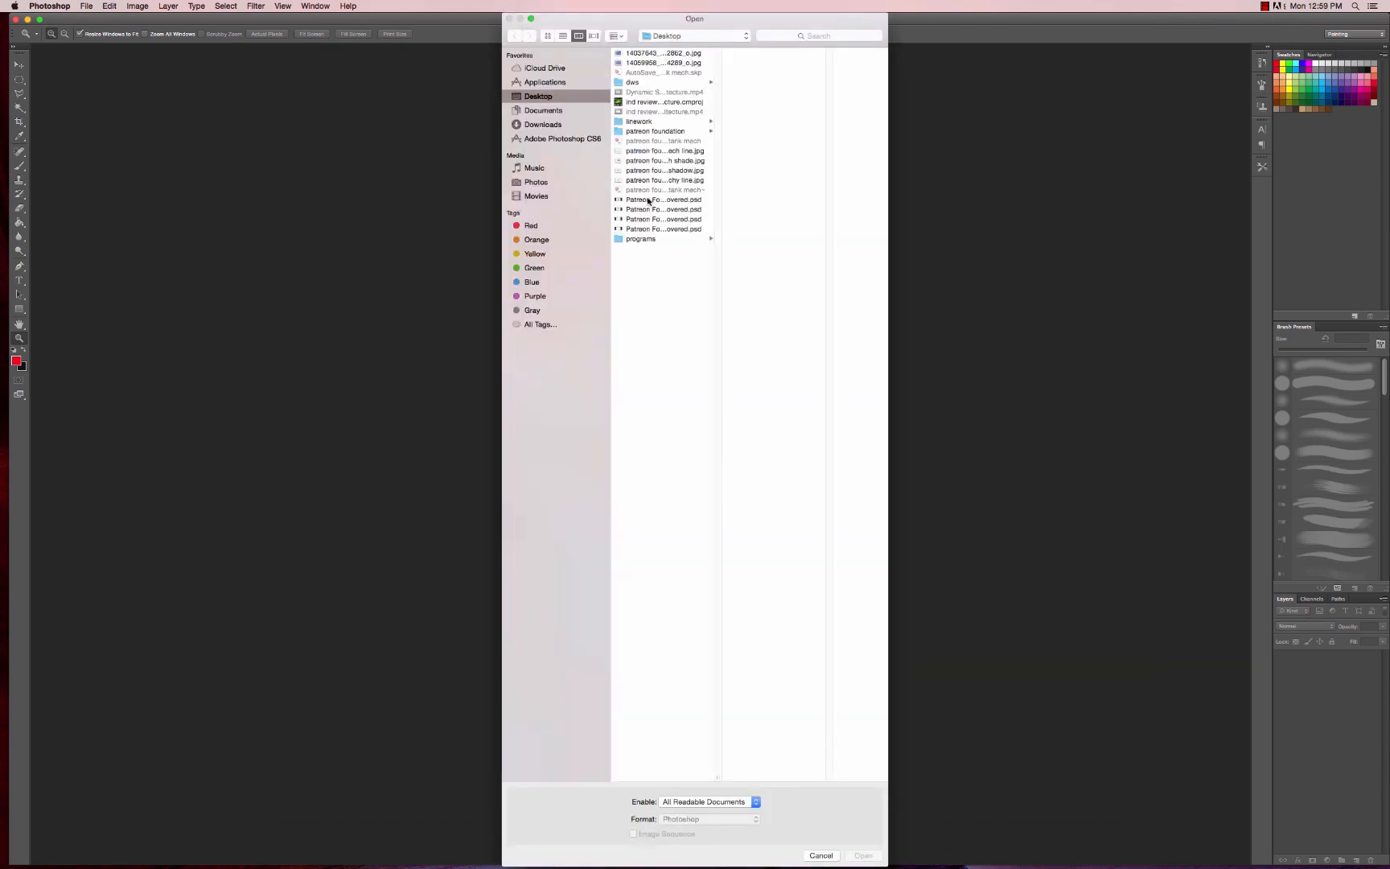
pyautogui.click(662, 181)
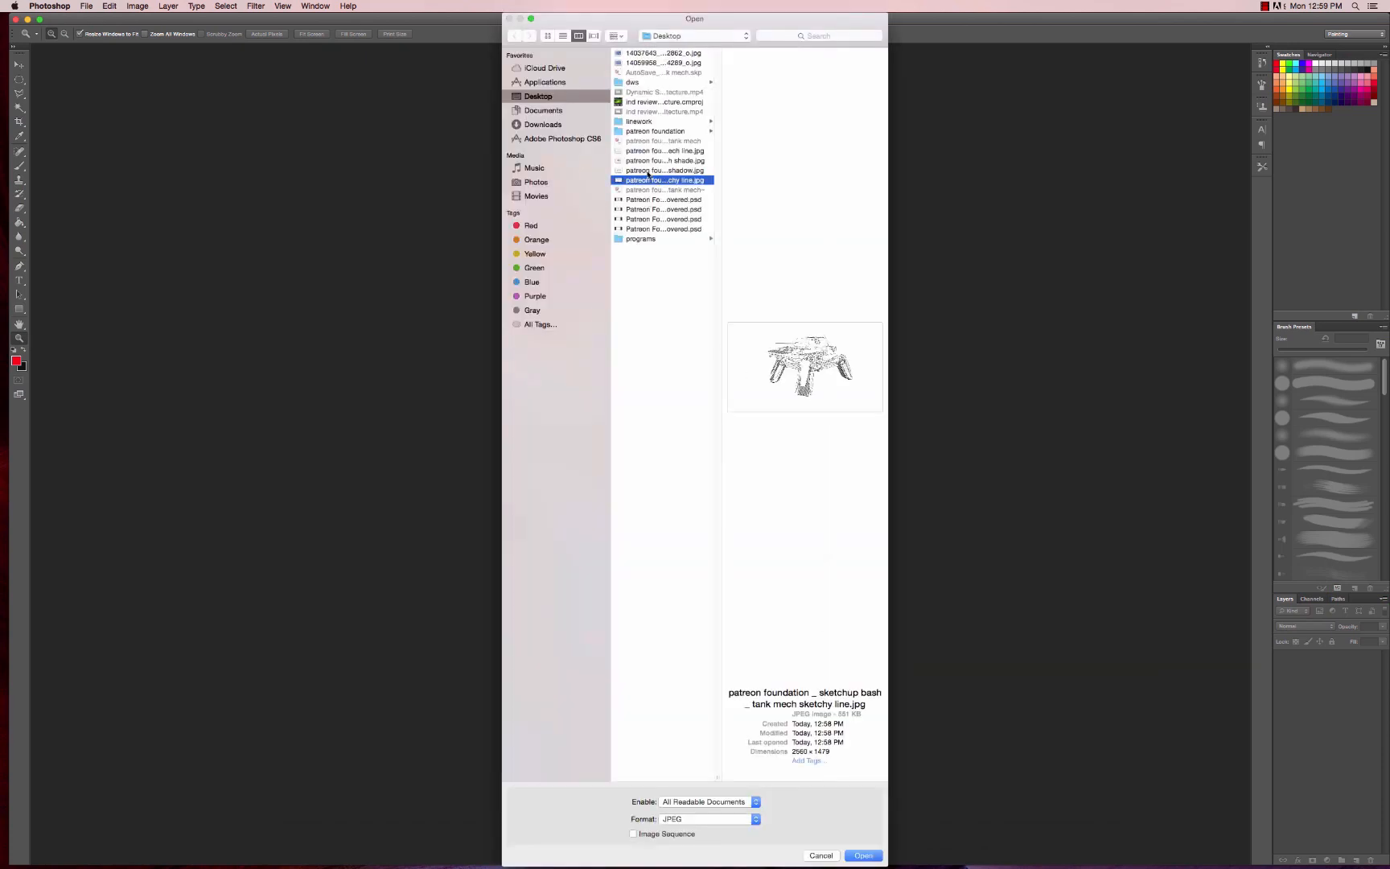
pyautogui.keyDown('shift'); pyautogui.click(644, 151); pyautogui.keyUp('shift')
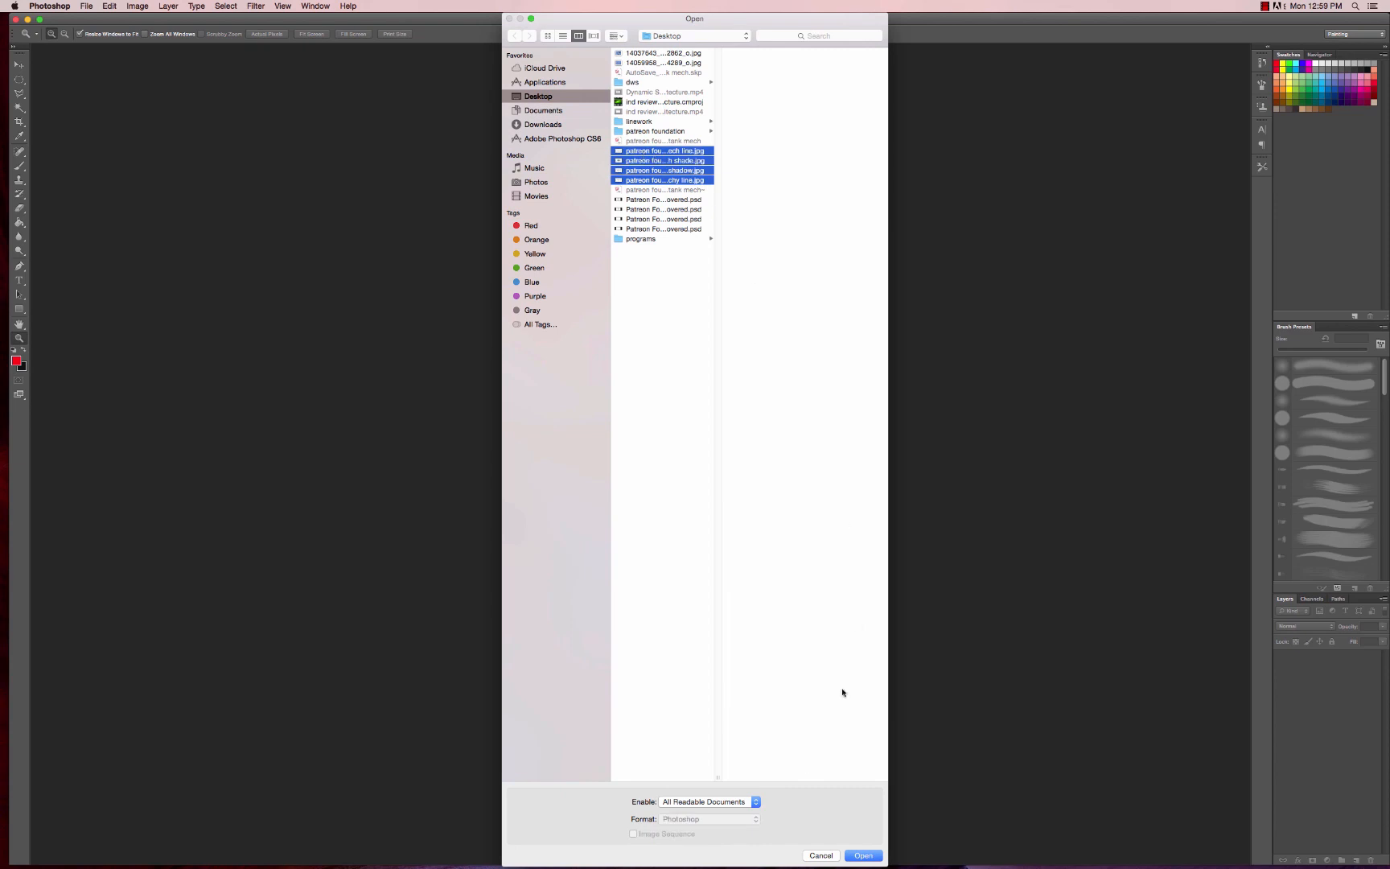
pyautogui.click(860, 857)
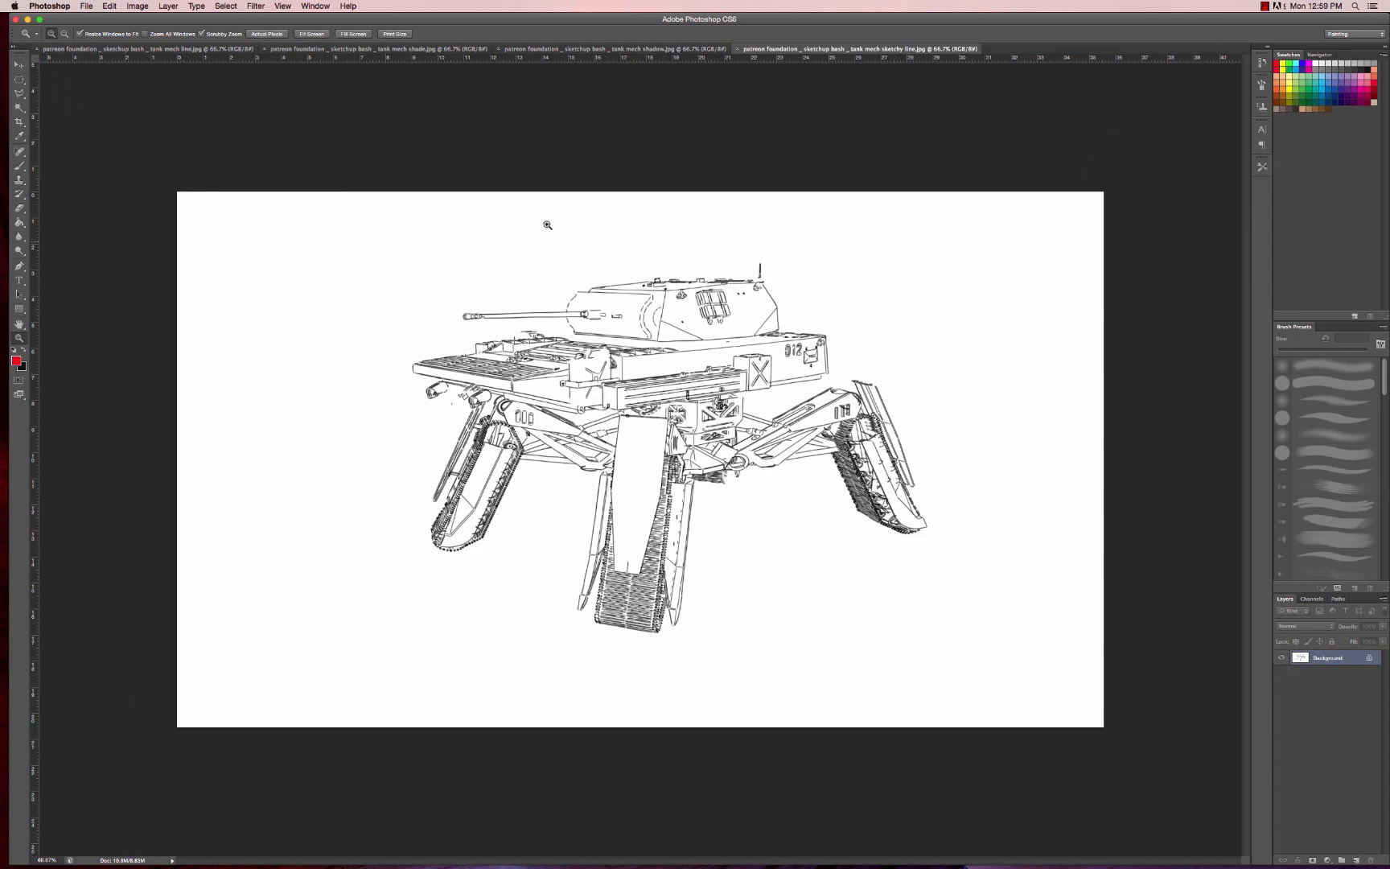
# - Float the sketchy line image in its own window and copy it into the shadow document as a new layer, aligned with the canvas
pyautogui.moveTo(770, 52)
pyautogui.mouseDown()
pyautogui.moveTo(884, 217)
pyautogui.moveTo(988, 440)
pyautogui.mouseUp()
pyautogui.press('v')
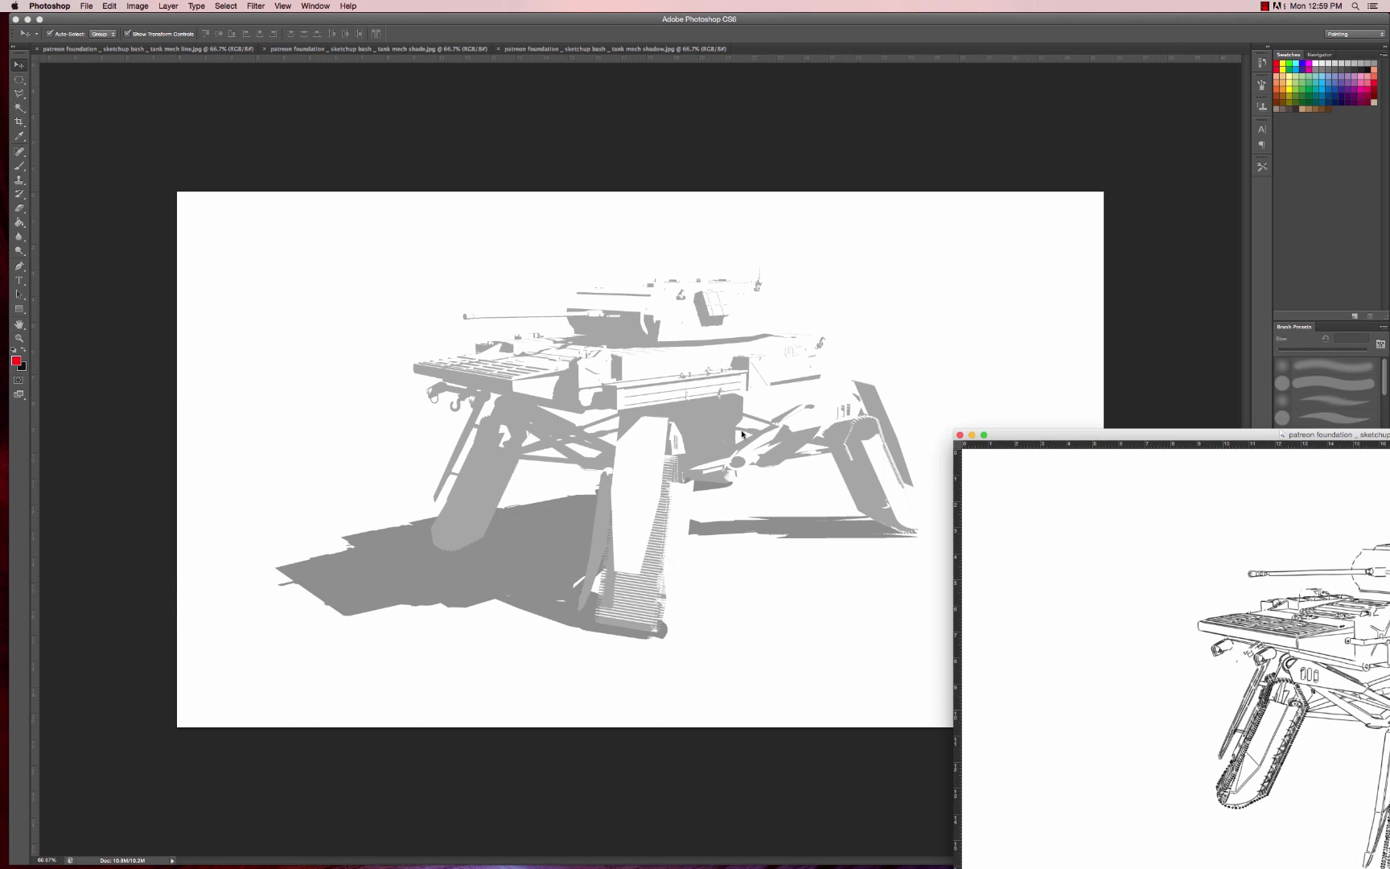
pyautogui.click(551, 359)
pyautogui.moveTo(818, 384); pyautogui.dragTo(705, 300)
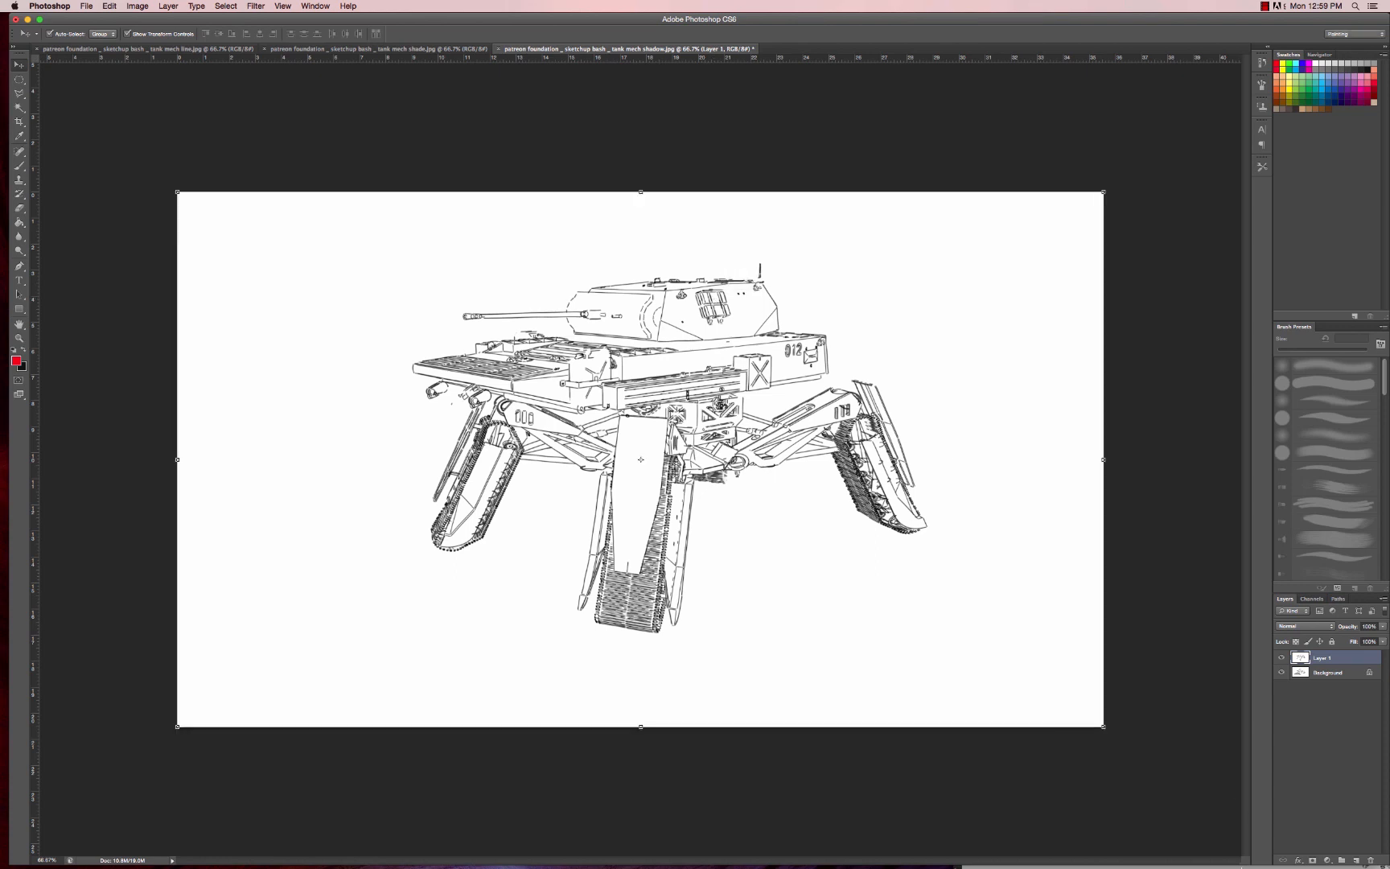
# - Shift the main window aside to reach the floating sketchy line document and close that document
pyautogui.click(1339, 808)
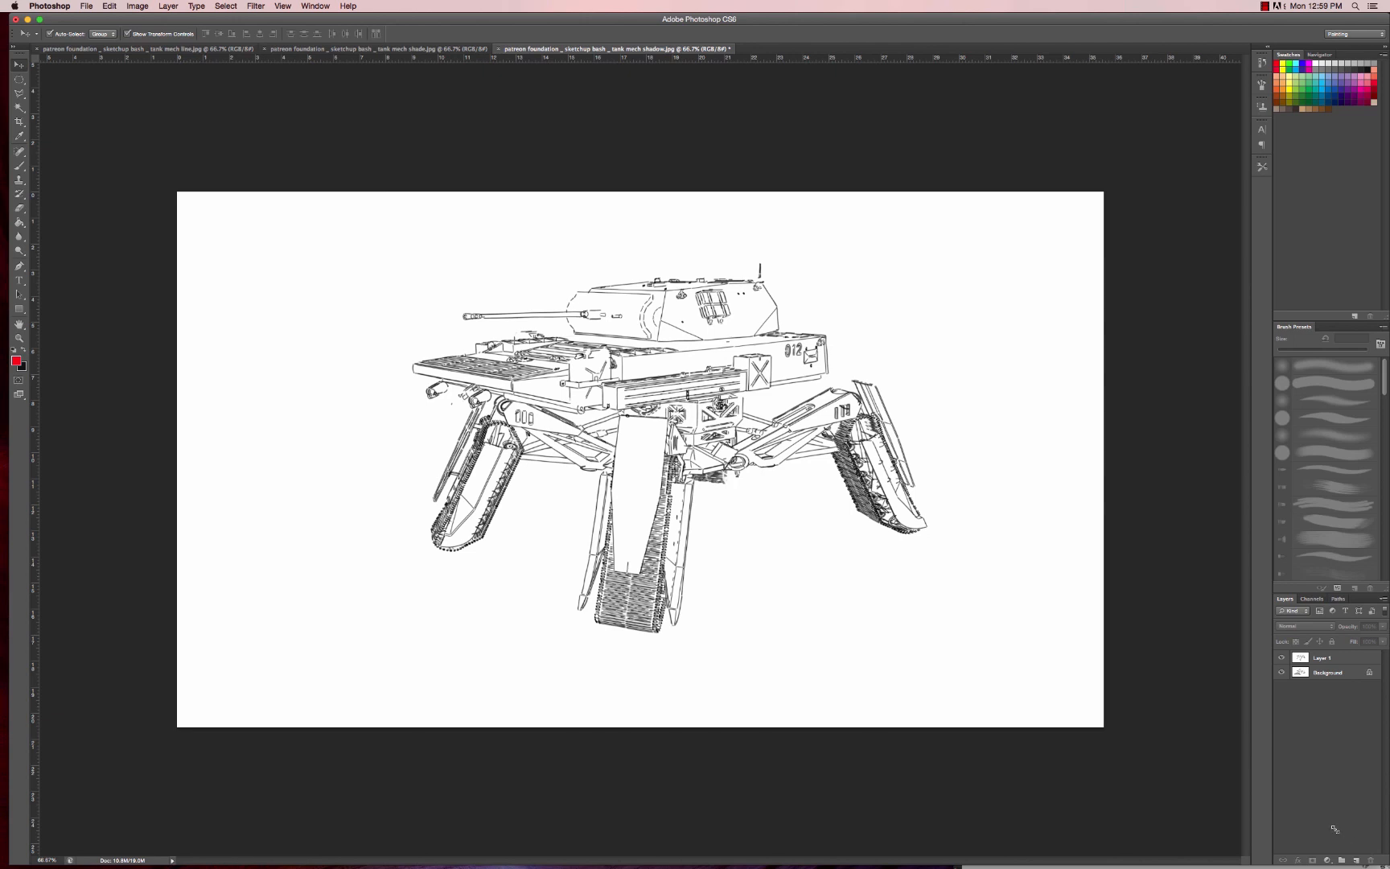
pyautogui.moveTo(1162, 19); pyautogui.dragTo(1146, 19)
pyautogui.click(1383, 494)
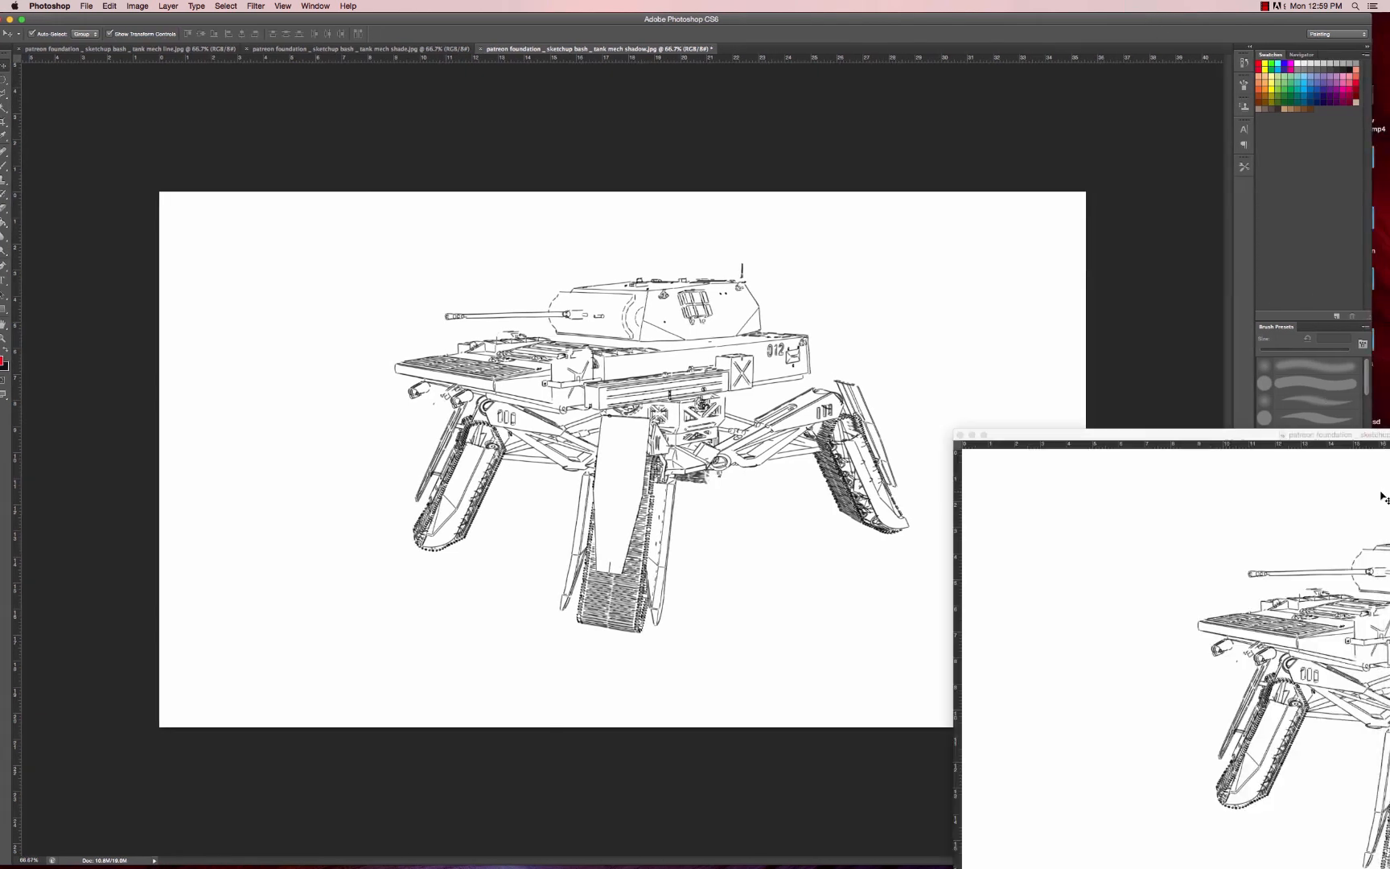
pyautogui.click(959, 435)
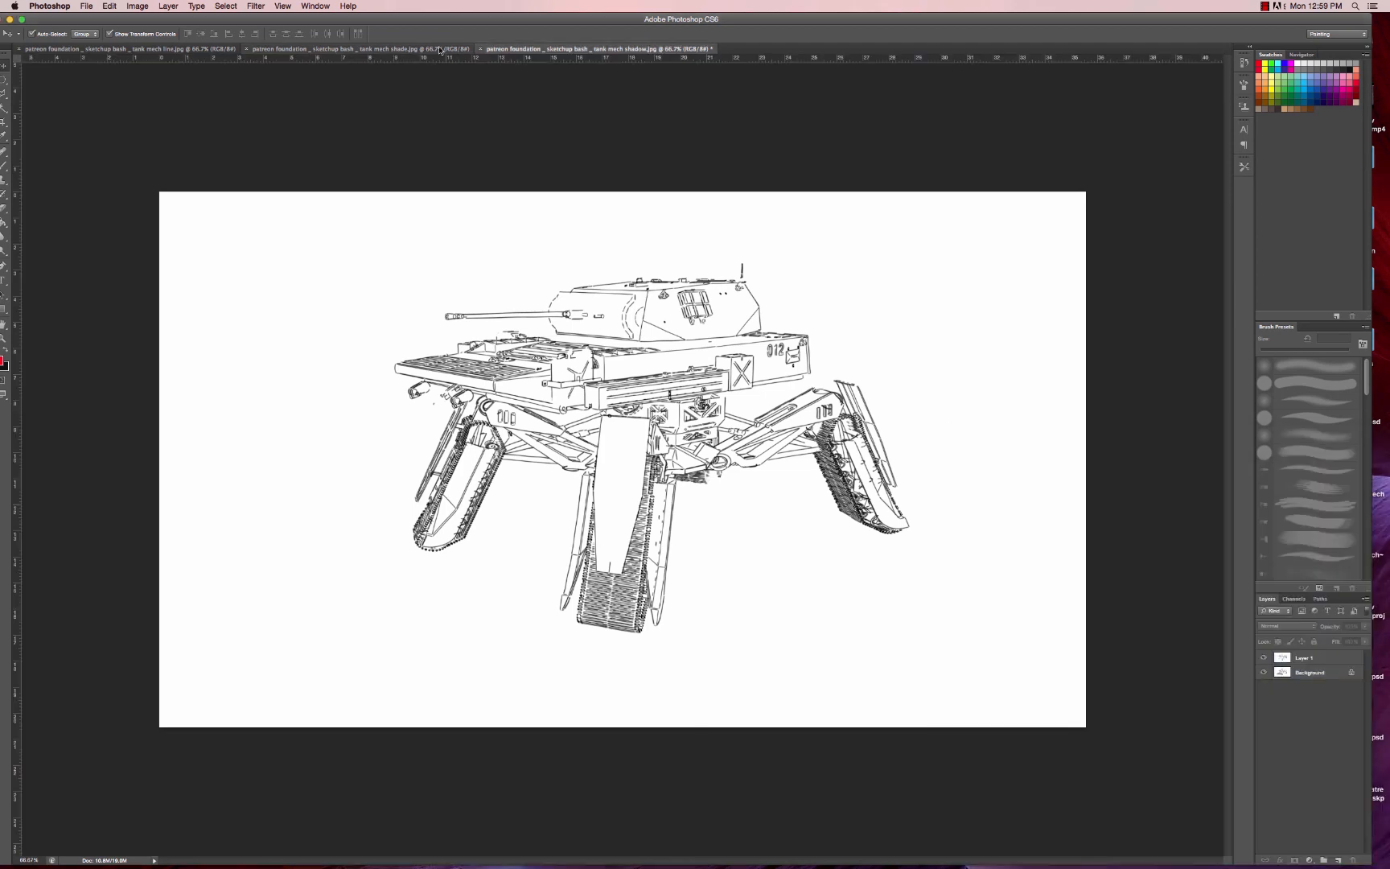
# - Float the shade image and copy it into the shadow document as a new top layer, aligned with the canvas
pyautogui.moveTo(385, 49); pyautogui.dragTo(968, 353)
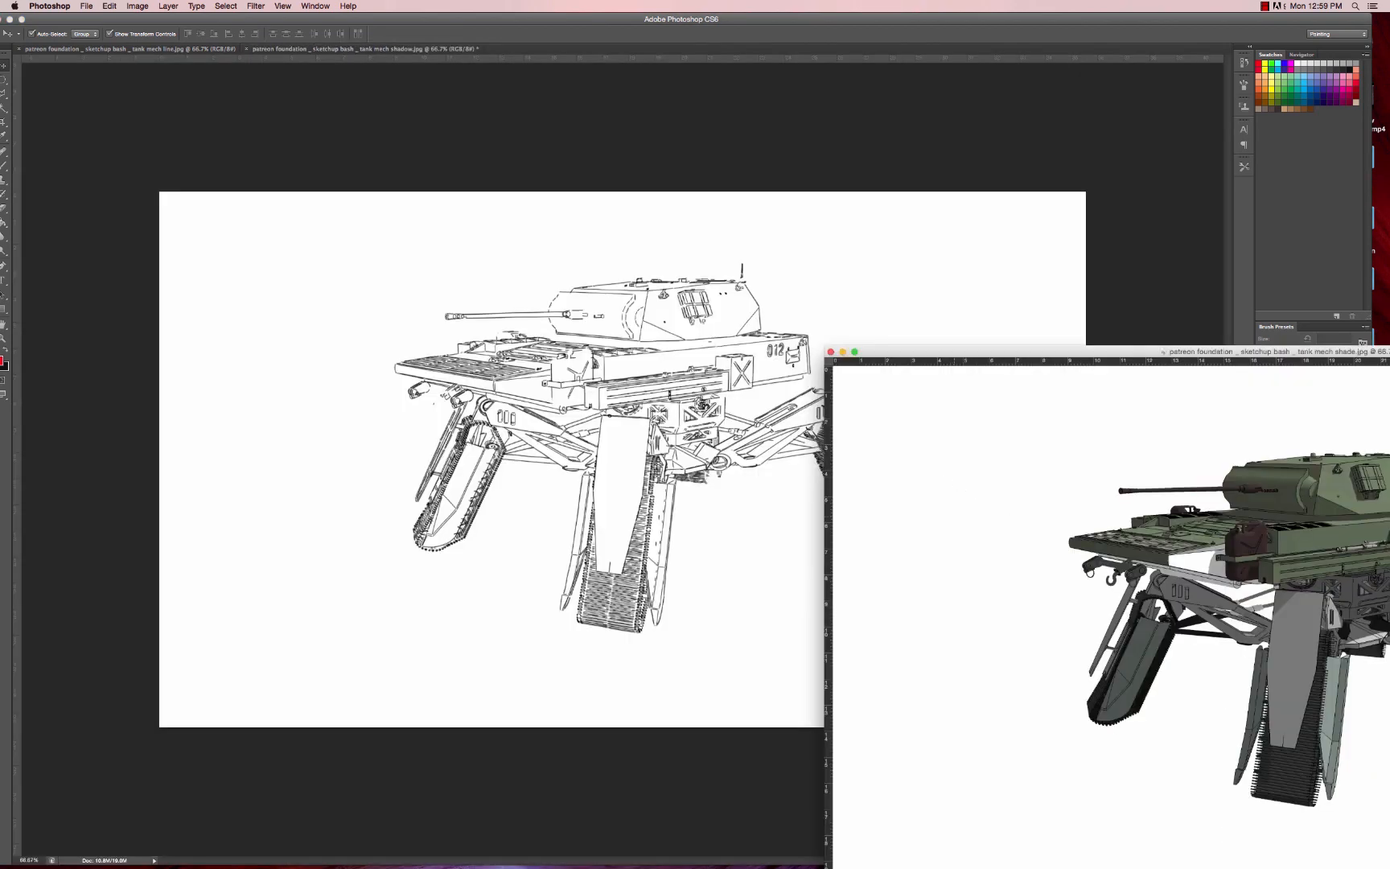
pyautogui.click(645, 415)
pyautogui.moveTo(645, 415); pyautogui.dragTo(878, 393)
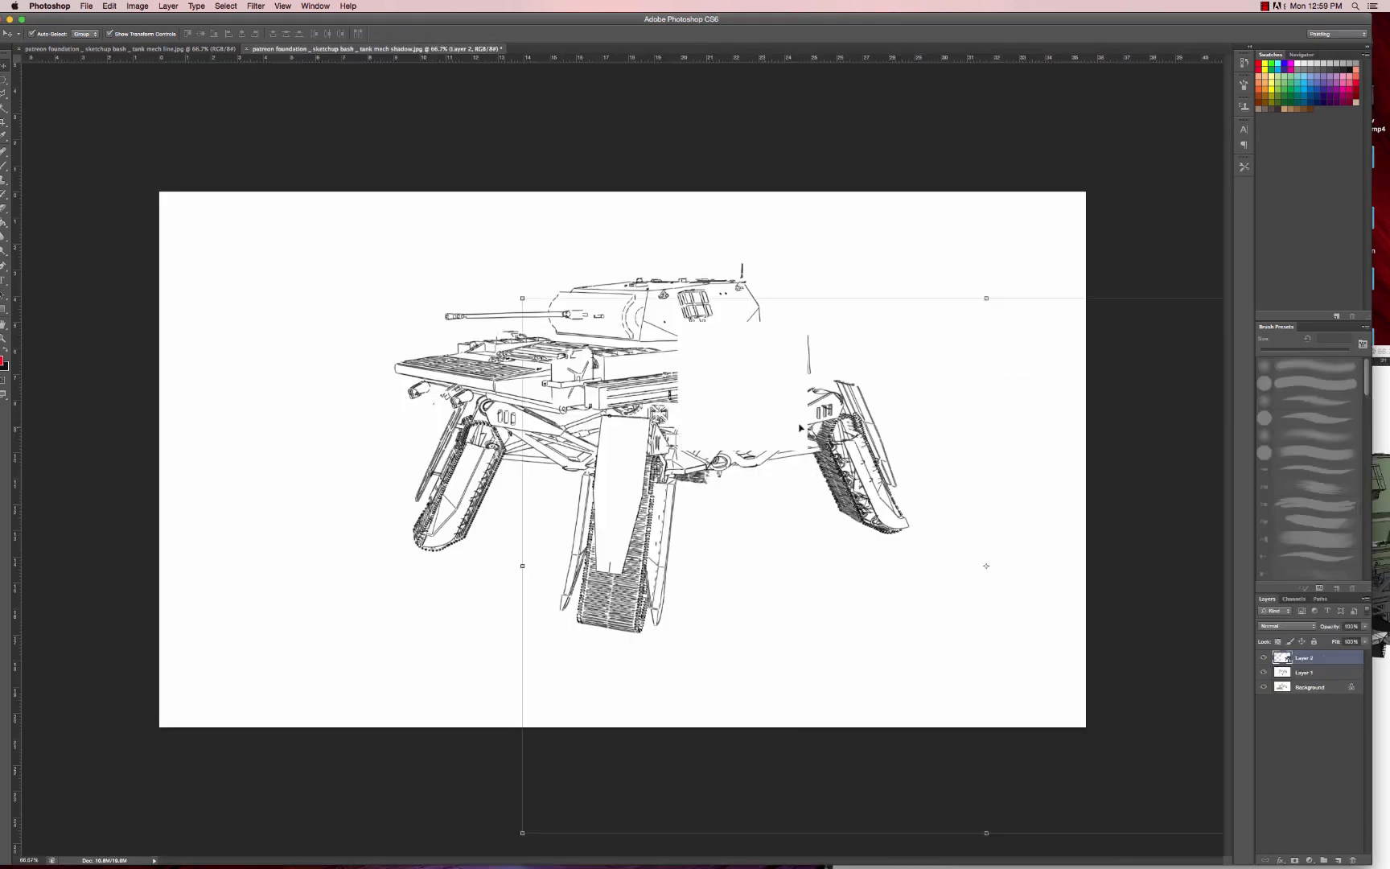
pyautogui.moveTo(743, 362); pyautogui.dragTo(528, 289)
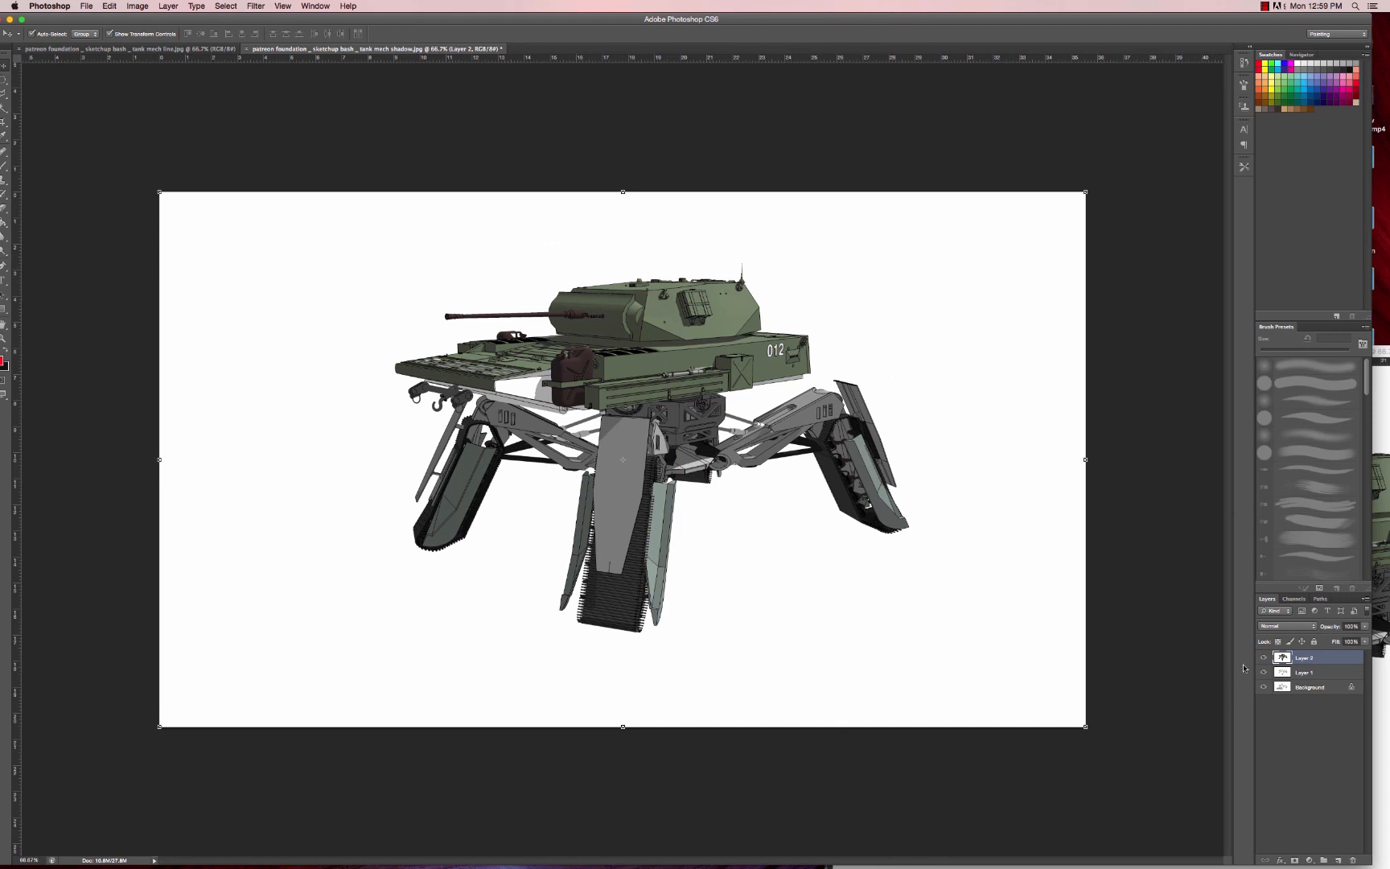
# - Desaturate the shaded tank layer with Hue/Saturation at a saturation of -100
pyautogui.press('super+l')
pyautogui.moveTo(206, 534); pyautogui.dragTo(194, 539)
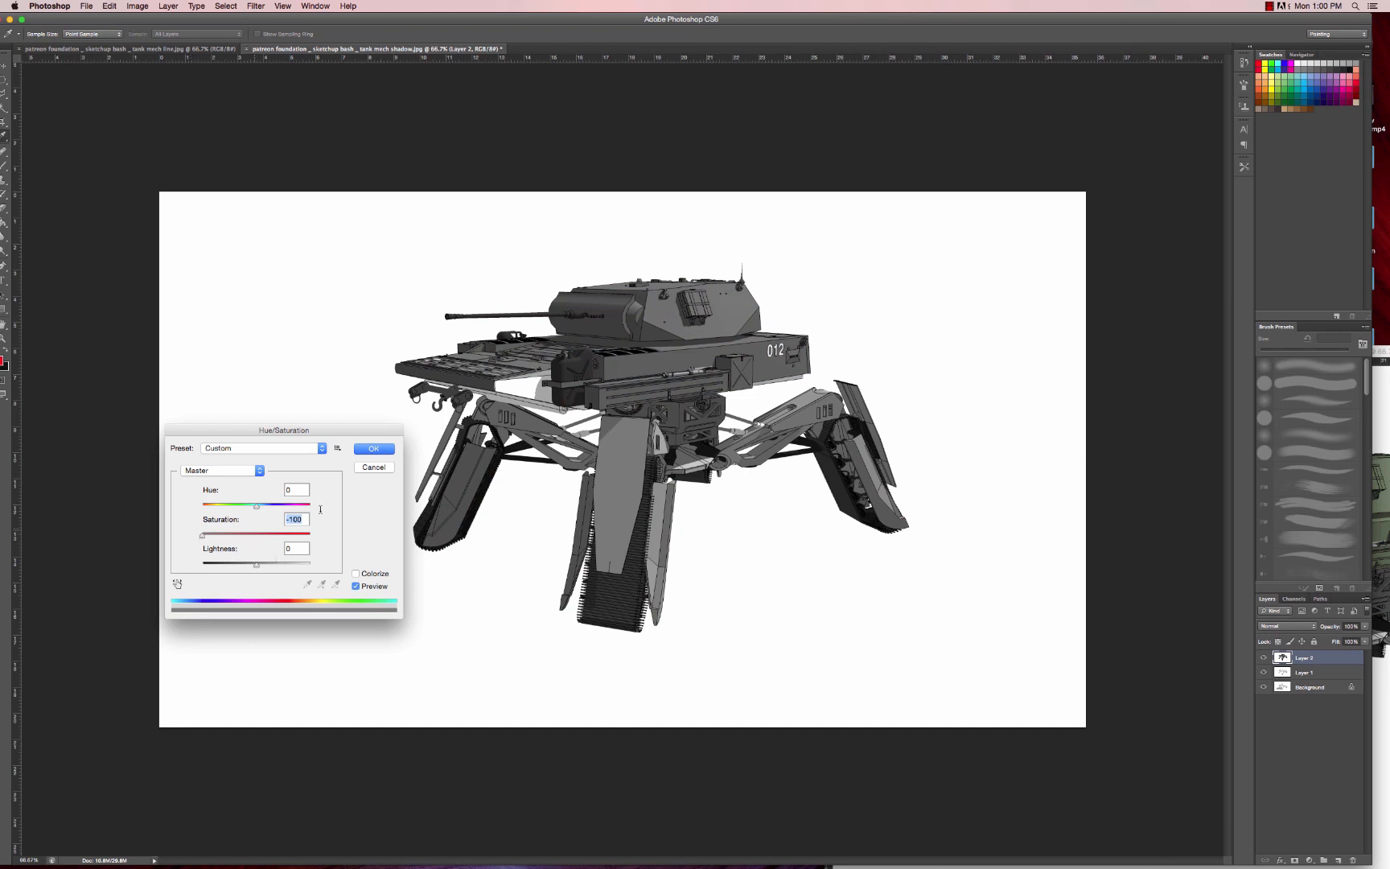
pyautogui.click(378, 450)
pyautogui.press('v')
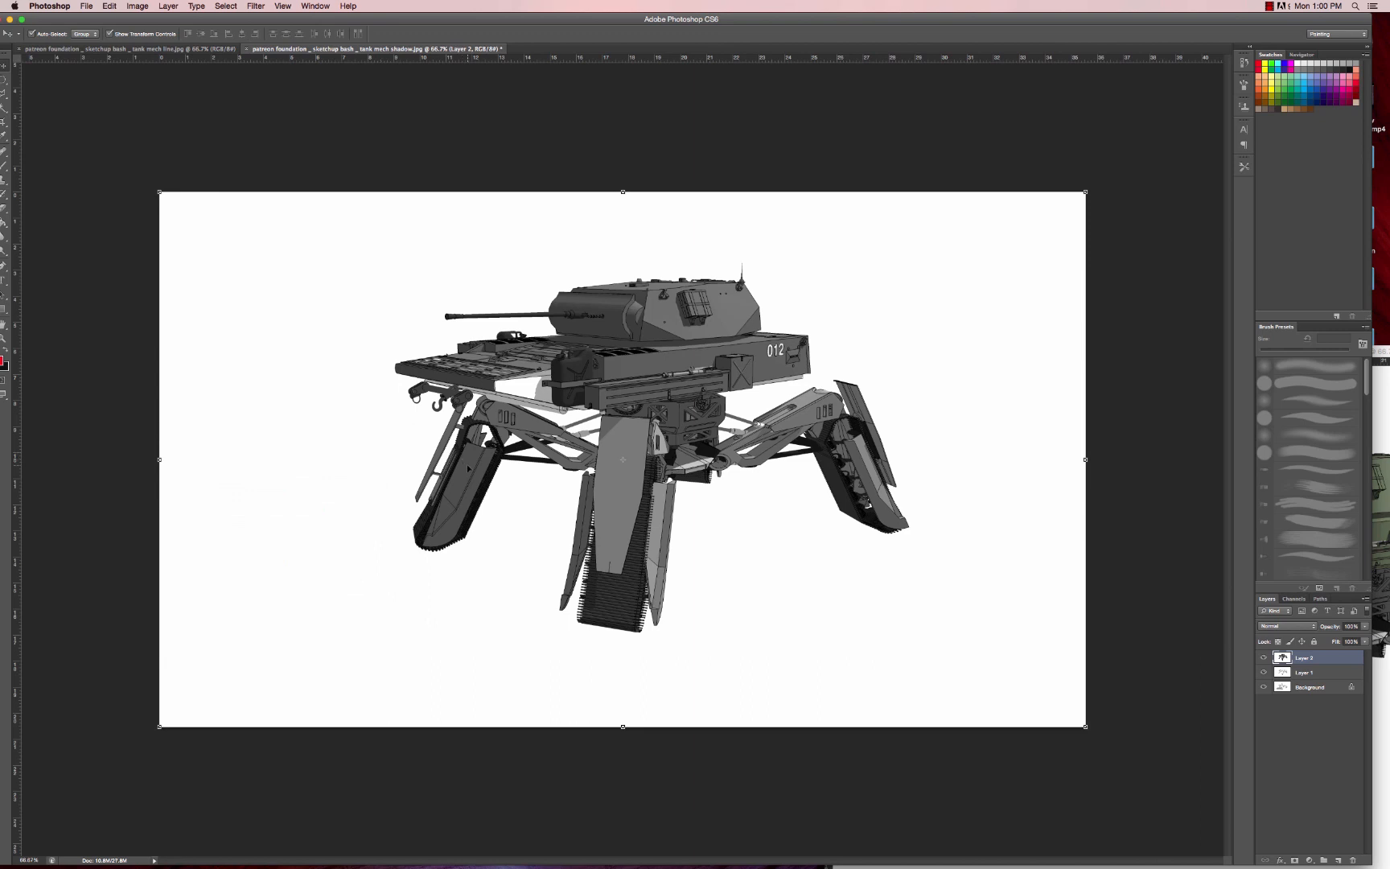
# - Float the line image and copy it into the shadow document as a new top layer, aligned with the canvas
pyautogui.moveTo(173, 63); pyautogui.dragTo(1132, 481)
pyautogui.moveTo(1218, 547); pyautogui.dragTo(603, 382)
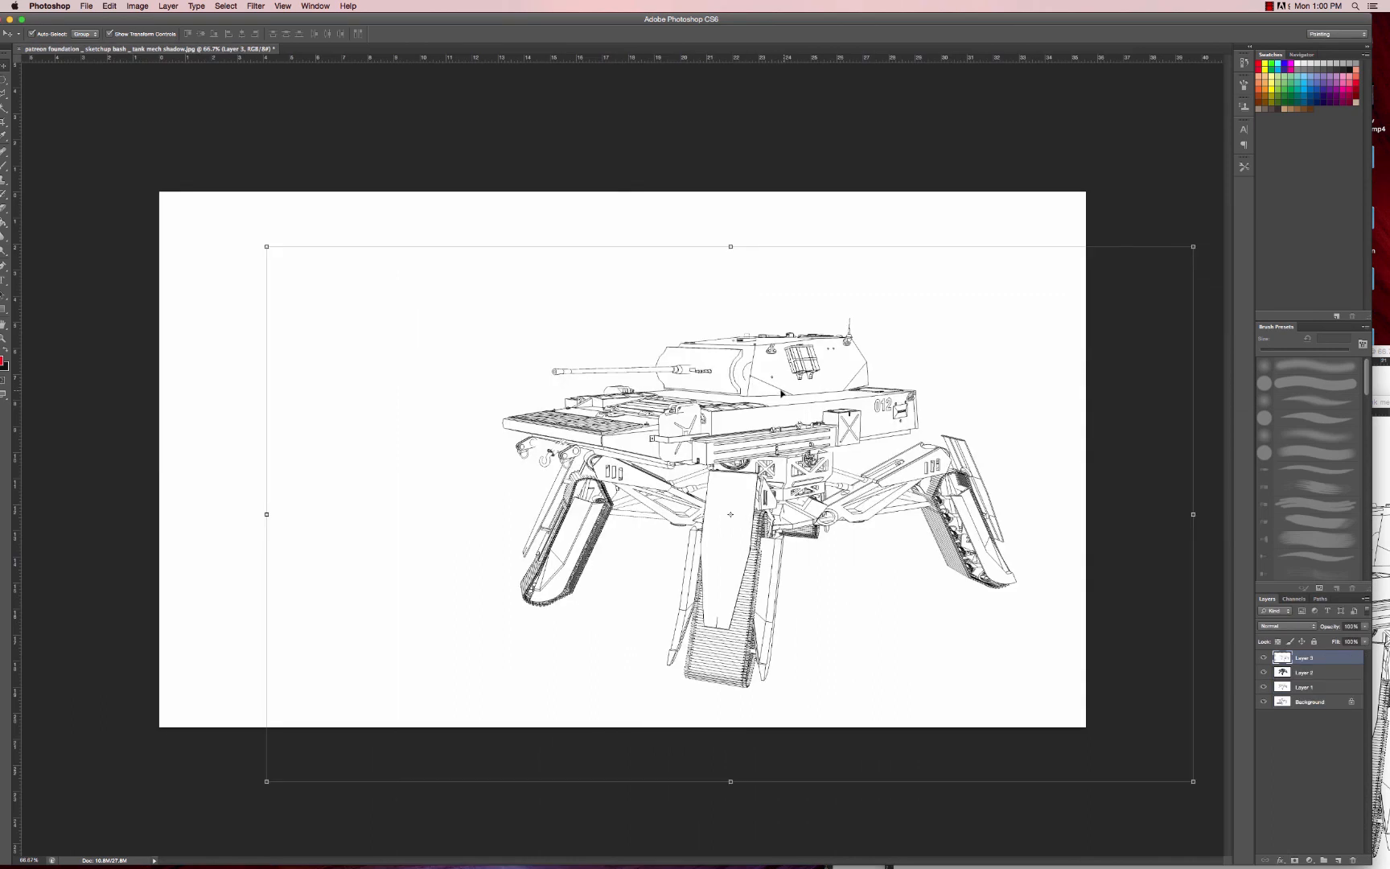
pyautogui.moveTo(780, 392); pyautogui.dragTo(677, 338)
# - Close the floating line and shade documents, keeping only the combined layered document open
pyautogui.click(1385, 635)
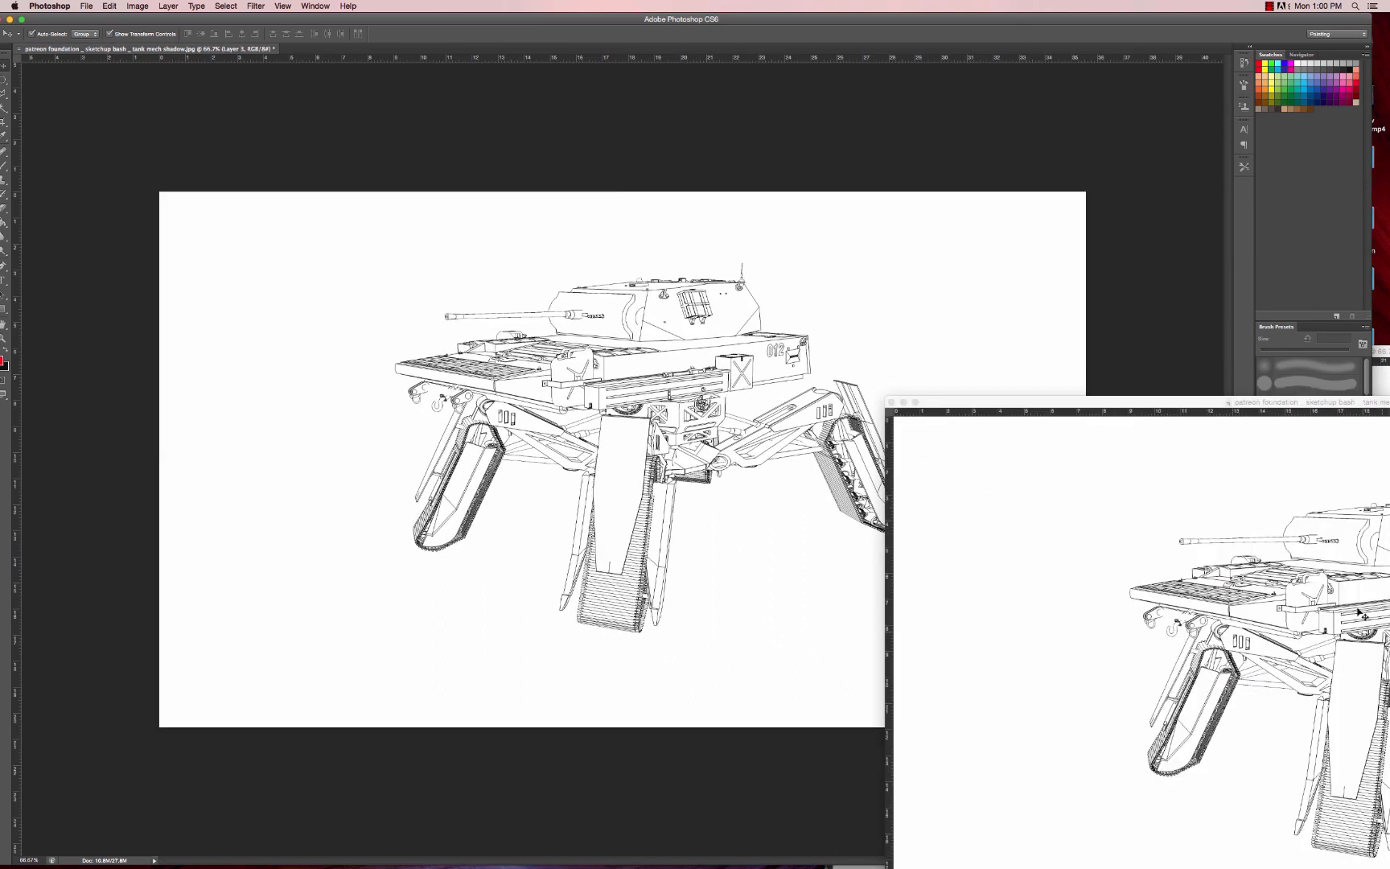
pyautogui.click(894, 403)
pyautogui.click(1384, 436)
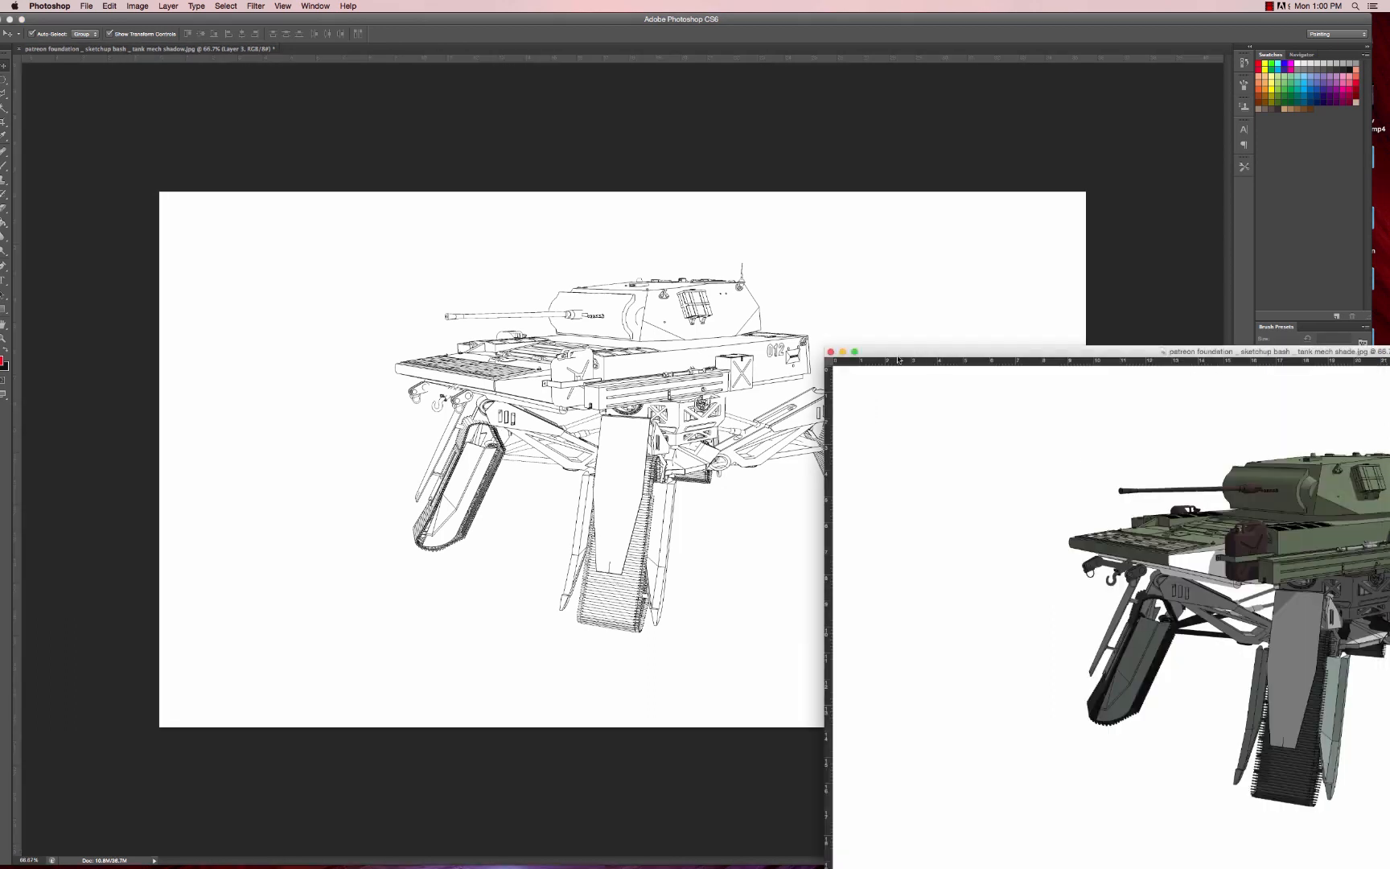
pyautogui.click(833, 356)
# - Save the layered document to the Desktop in Photoshop format, replacing "shadow" in the file name with "demo"
pyautogui.click(86, 6)
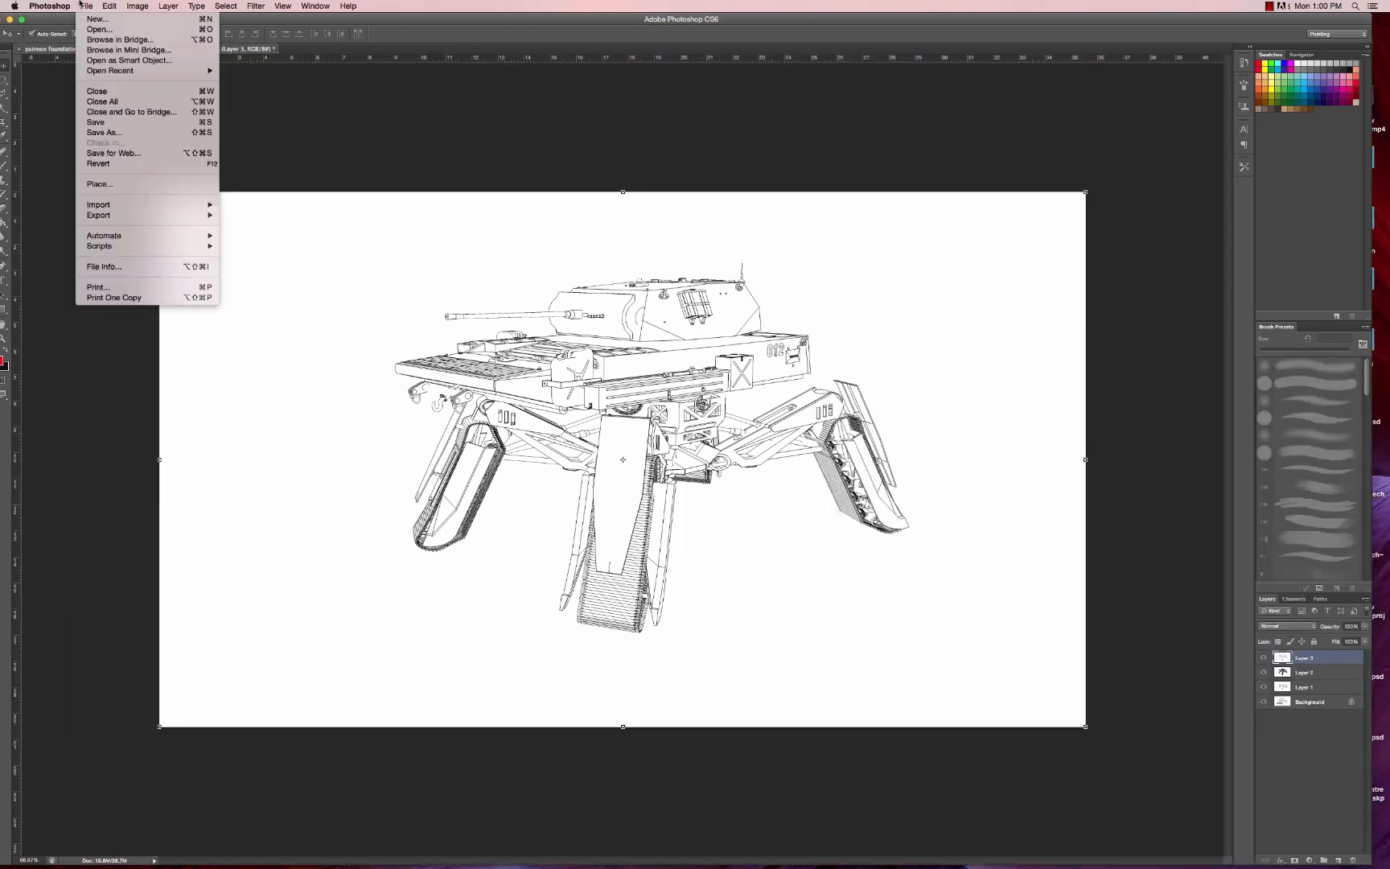
pyautogui.click(104, 132)
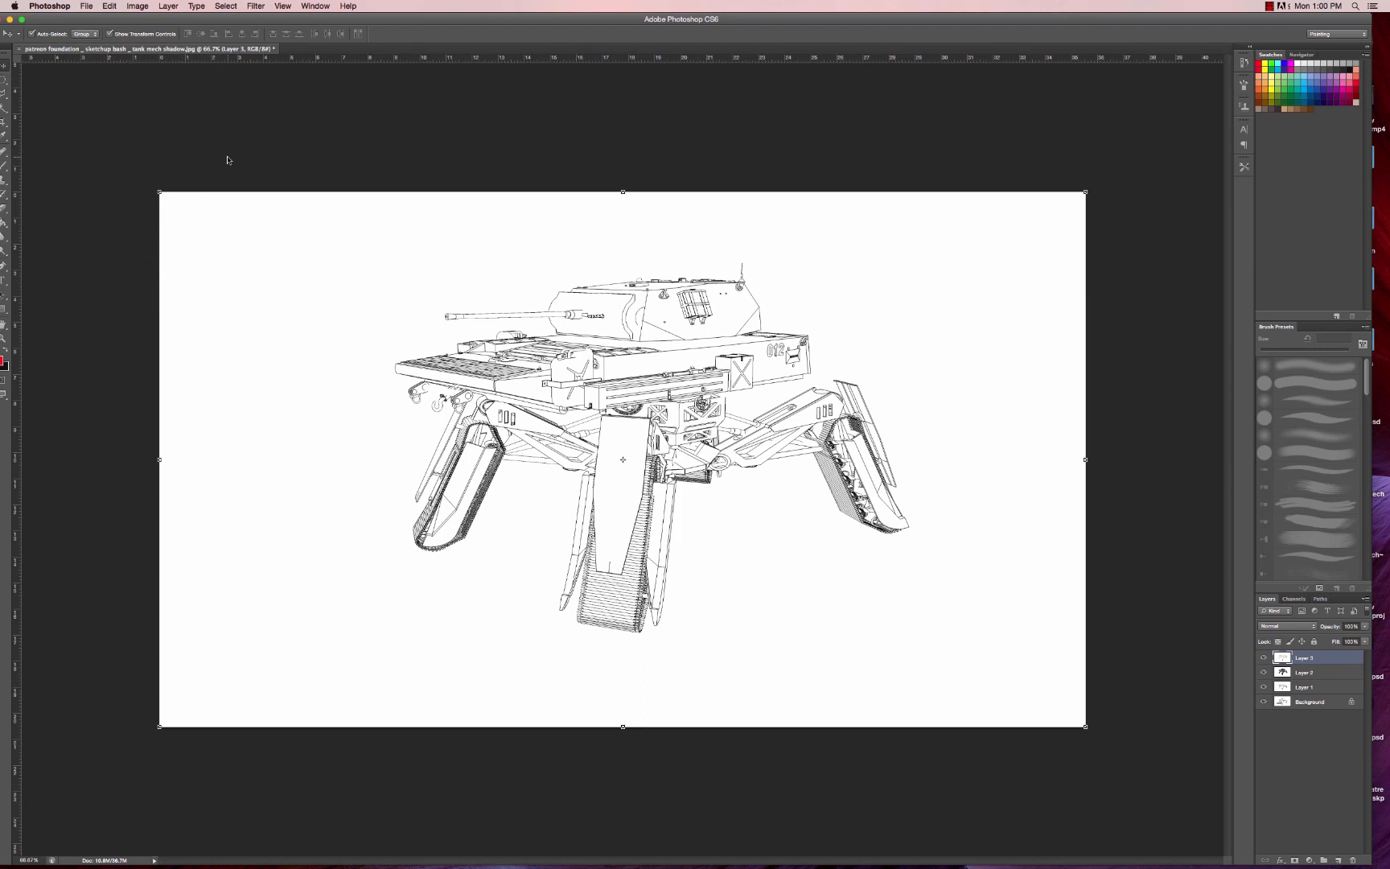
pyautogui.moveTo(736, 206)
pyautogui.mouseDown()
pyautogui.moveTo(800, 205)
pyautogui.moveTo(738, 206)
pyautogui.moveTo(748, 206)
pyautogui.mouseUp()
pyautogui.click(732, 206)
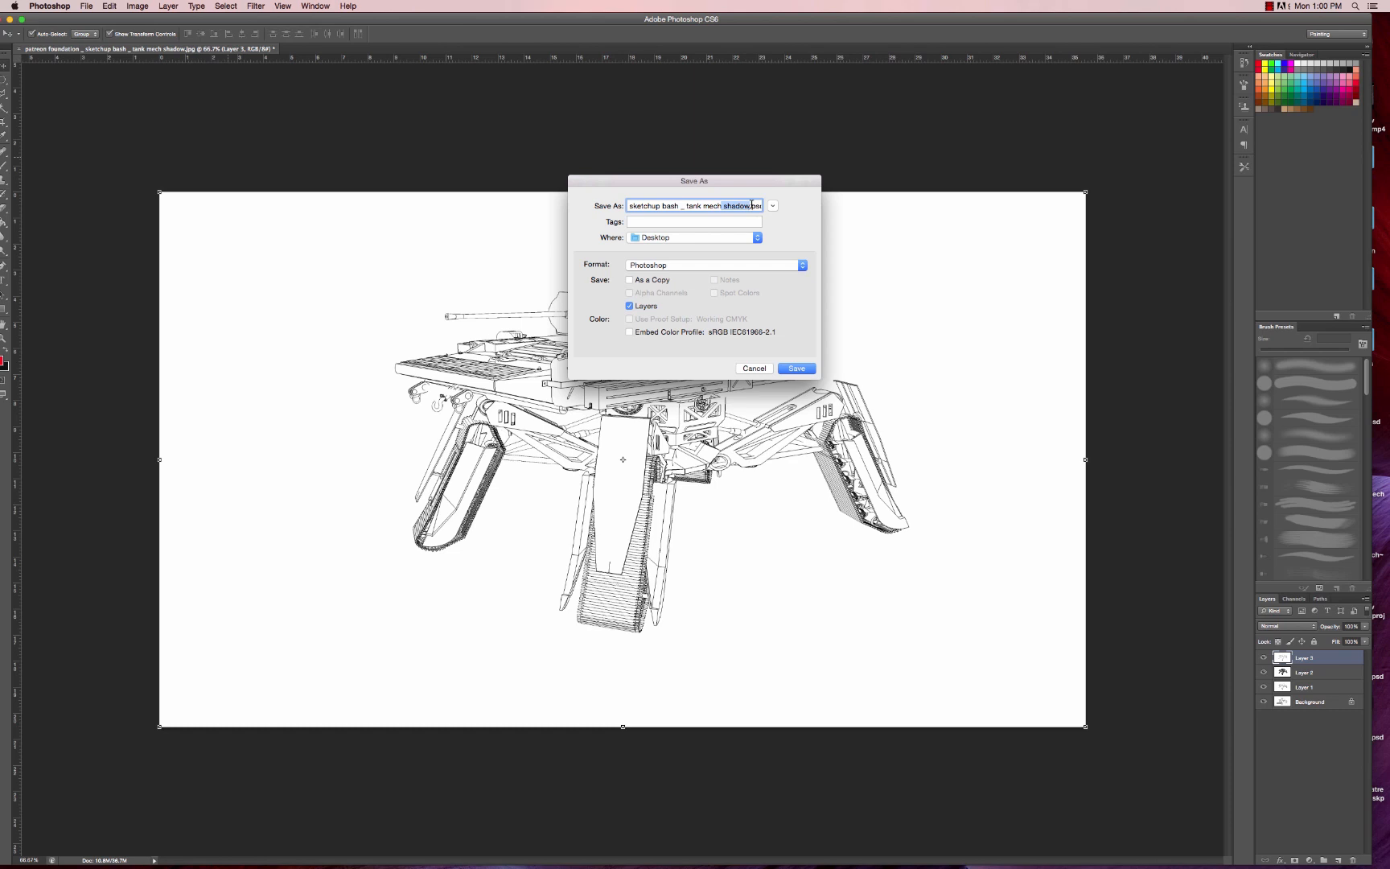
pyautogui.write('demo')
pyautogui.click(794, 370)
pyautogui.click(805, 395)
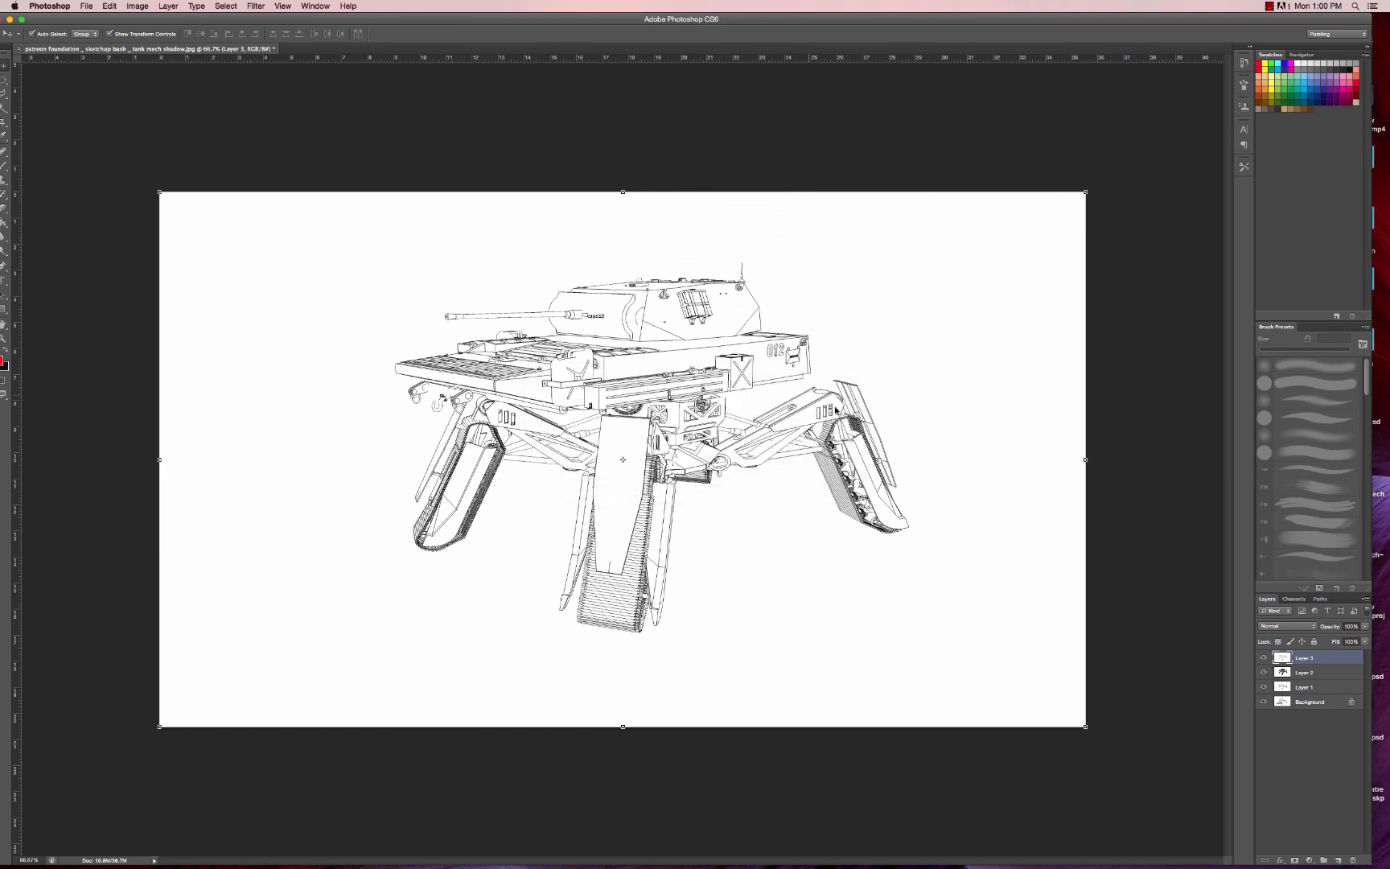
# - Move the shaded layer below the sketchy line layer and hide every layer above the background
pyautogui.moveTo(1308, 673)
pyautogui.mouseDown()
pyautogui.moveTo(1312, 658)
pyautogui.moveTo(1293, 703)
pyautogui.mouseUp()
pyautogui.click(1264, 658)
pyautogui.click(1264, 672)
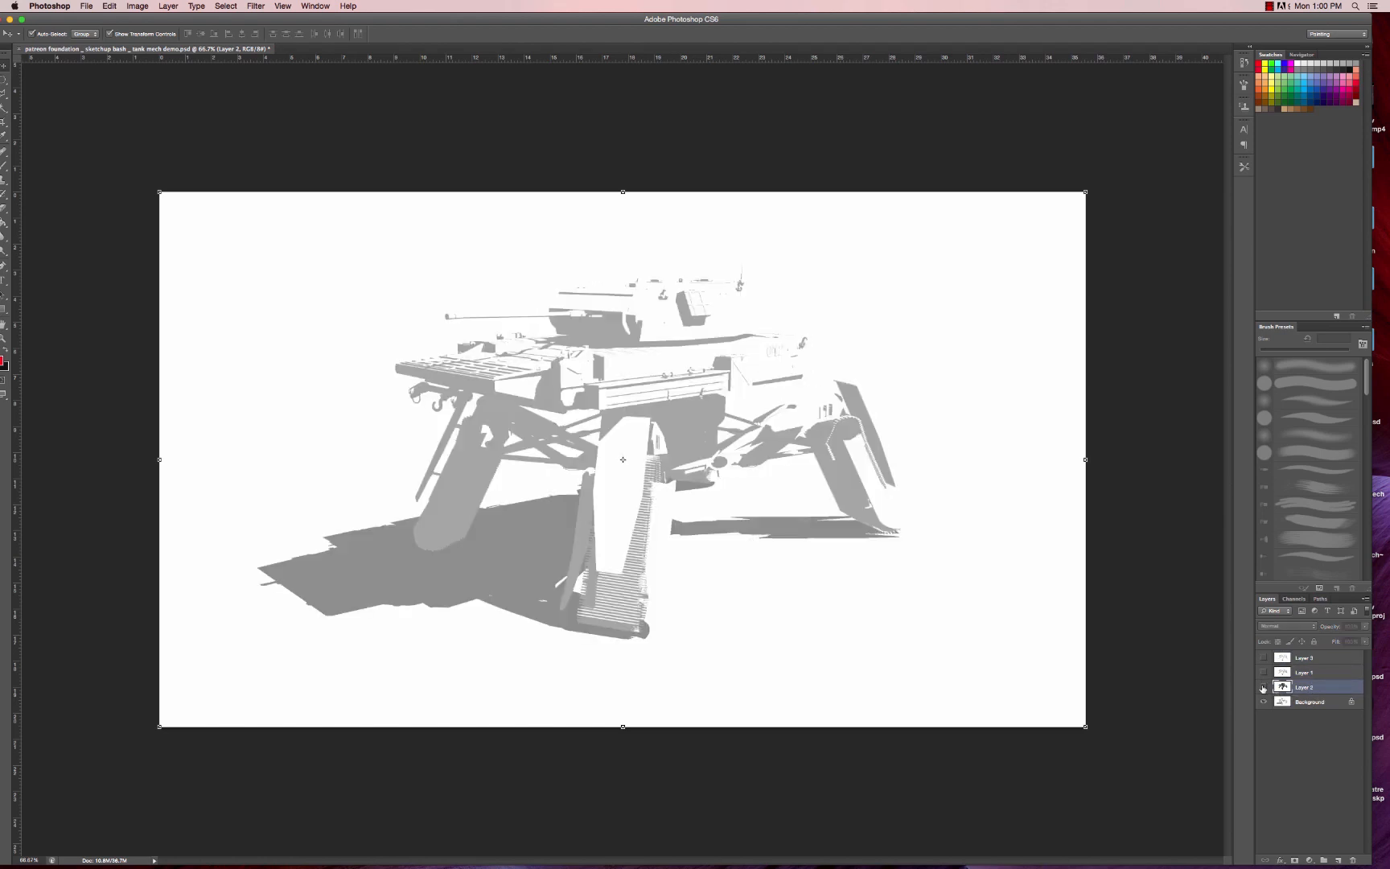
# - Convert the background into a regular layer named "shadow"
pyautogui.doubleClick(1303, 703)
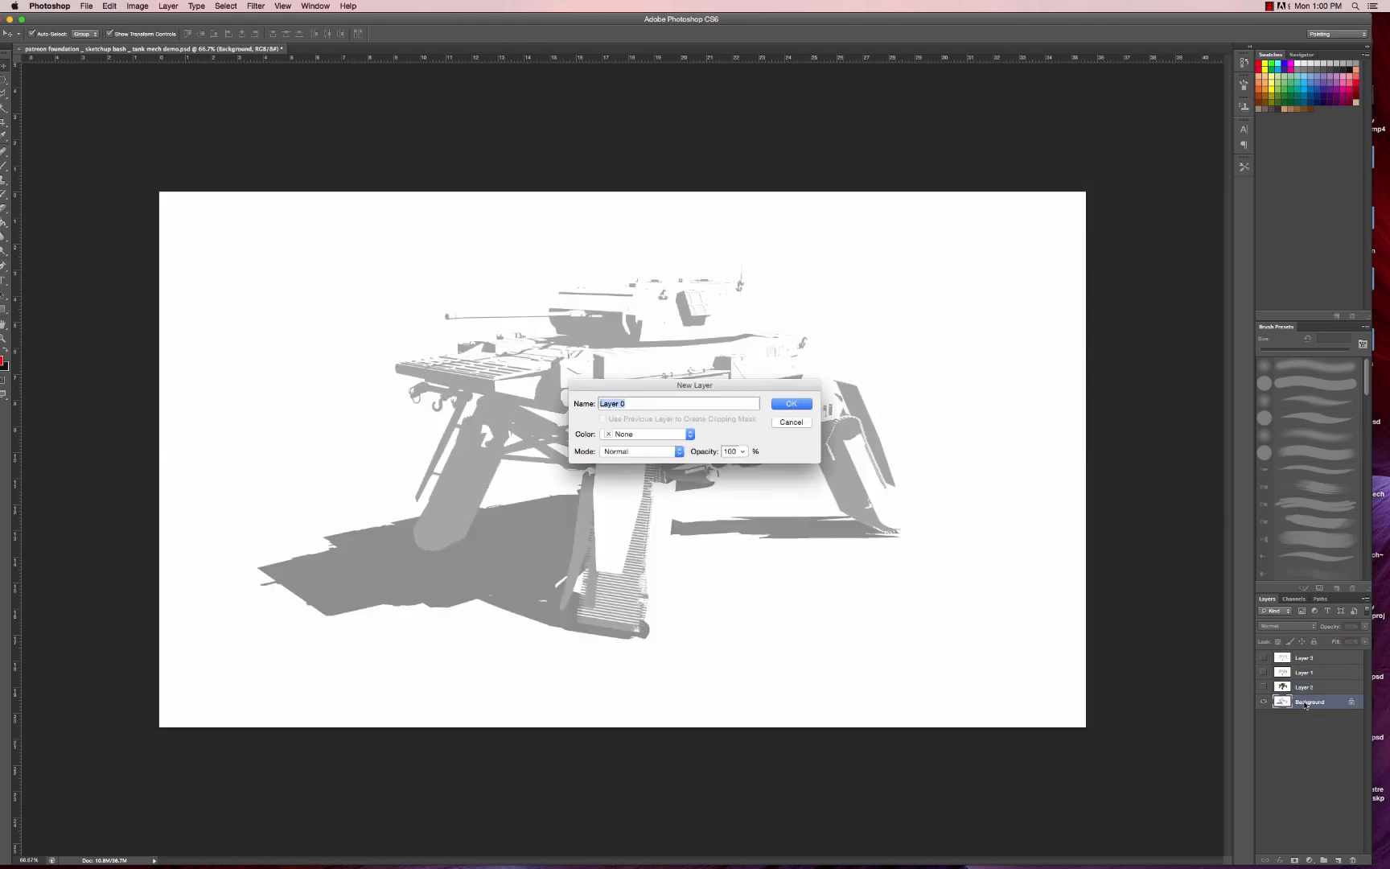
pyautogui.write('shaod')
pyautogui.press('BackSpace')
pyautogui.press('BackSpace')
pyautogui.write('do')
pyautogui.press('Return')
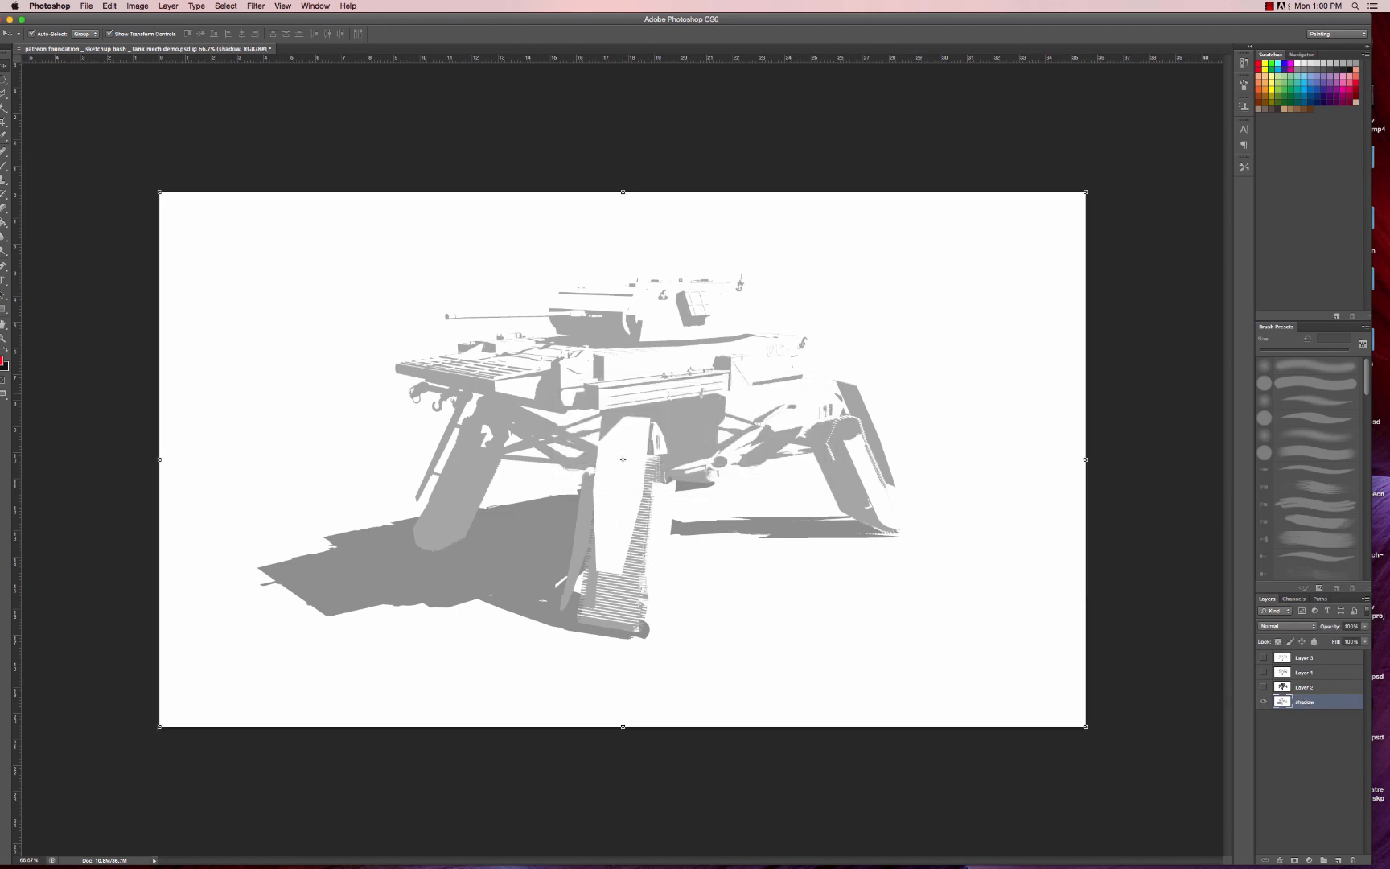
# - Show the shaded tank layer and rename it "shade"
pyautogui.click(1263, 687)
pyautogui.doubleClick(1305, 686)
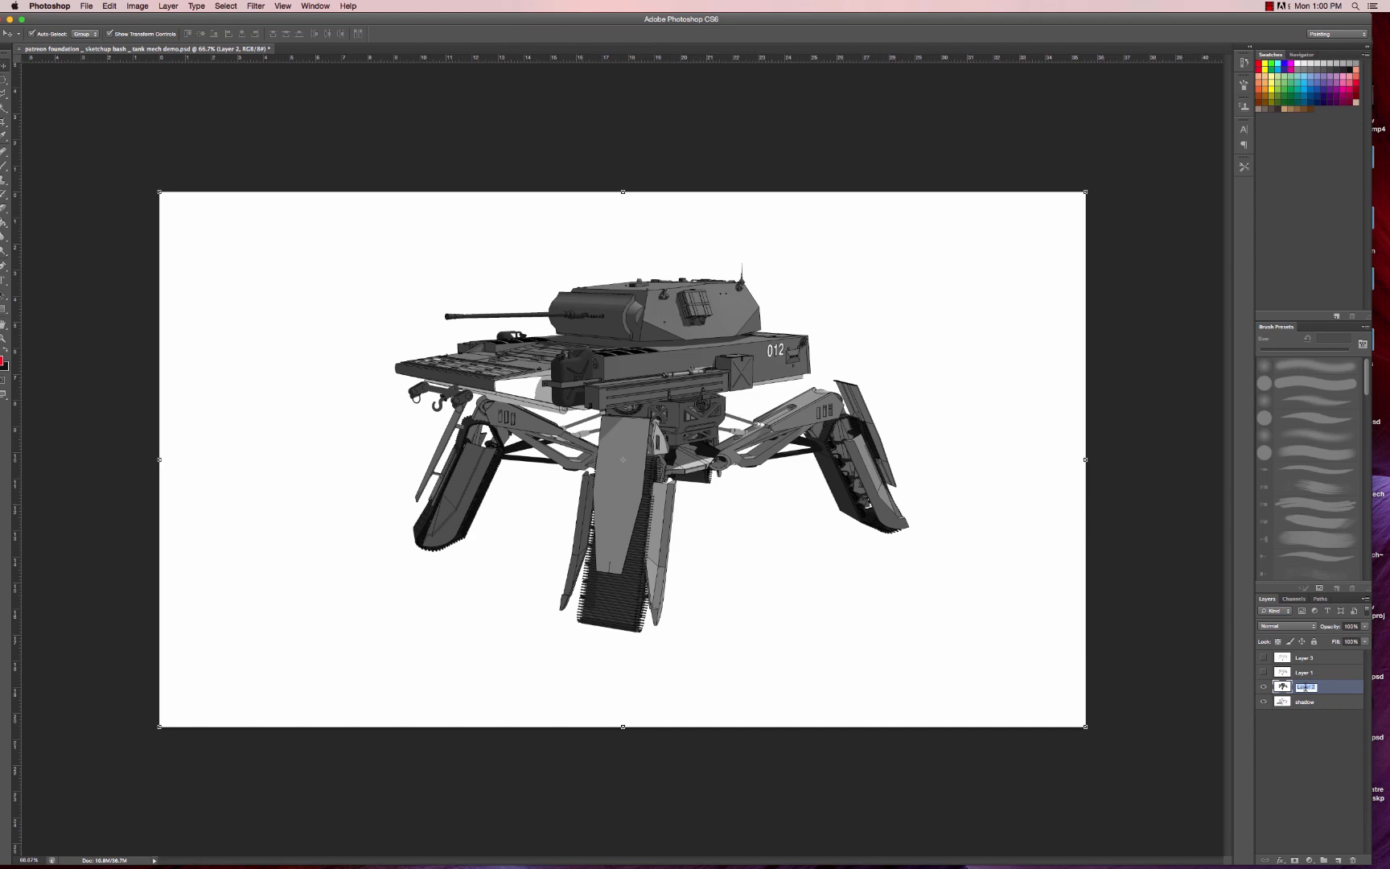
pyautogui.write('shade')
pyautogui.press('Return')
# - Show the sketchy line layer and rename it "sketchy lines"
pyautogui.click(1263, 672)
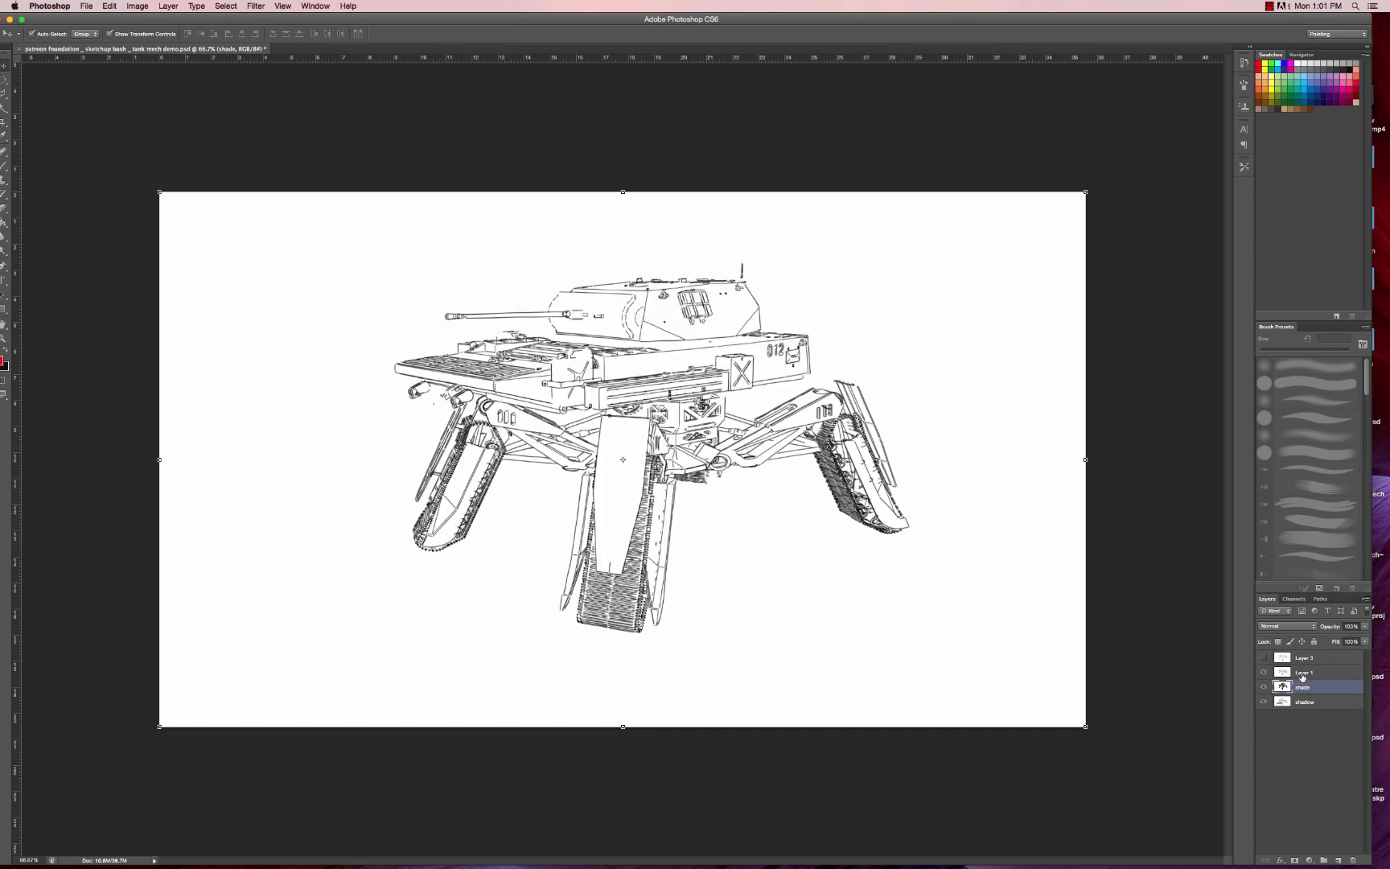
pyautogui.doubleClick(1303, 673)
pyautogui.write('l')
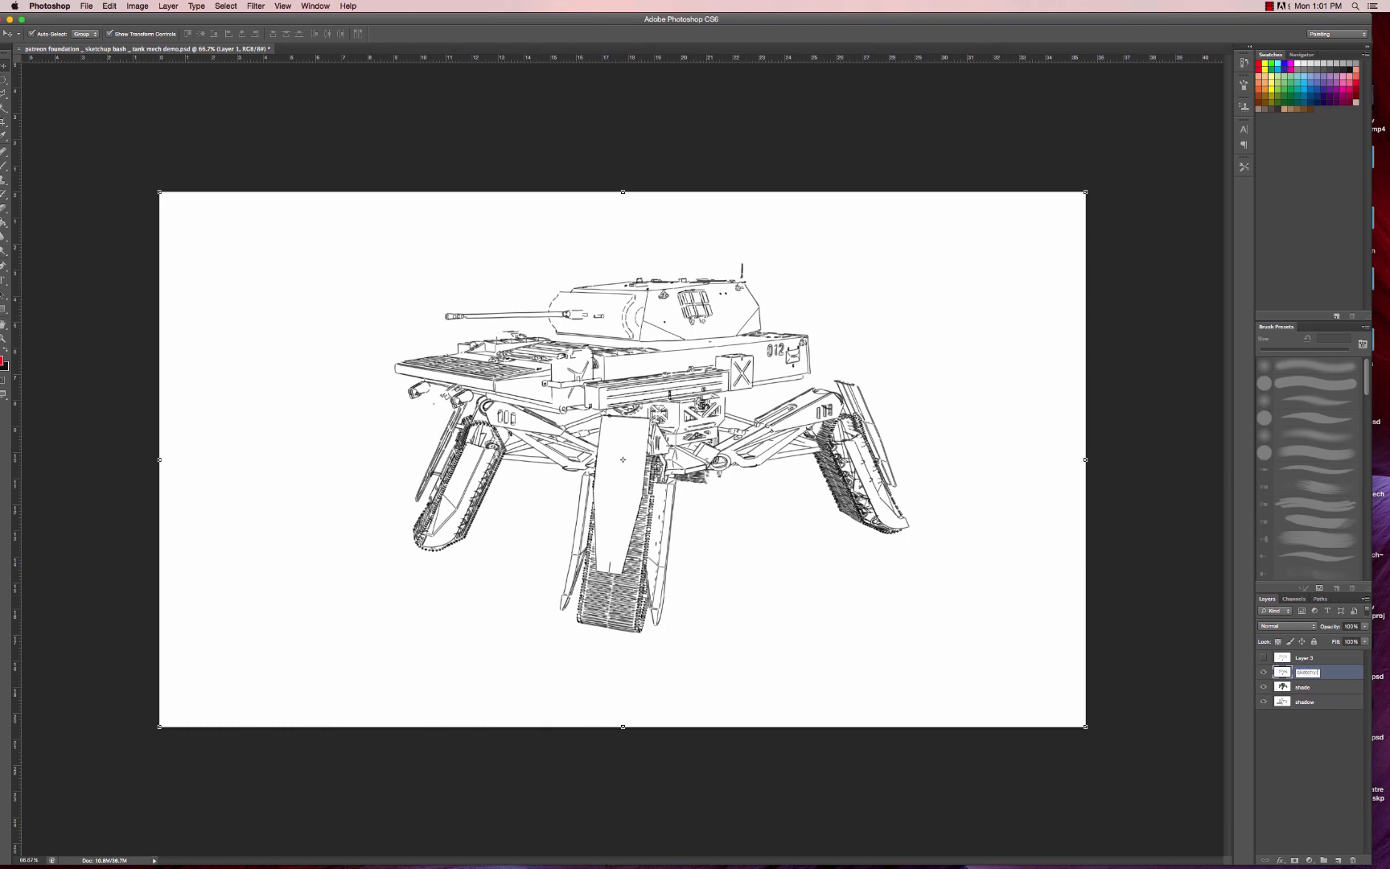
pyautogui.write('ketchy lines')
pyautogui.press('Return')
# - Show the top clean line layer and rename it "lines"
pyautogui.click(1304, 658)
pyautogui.click(1263, 657)
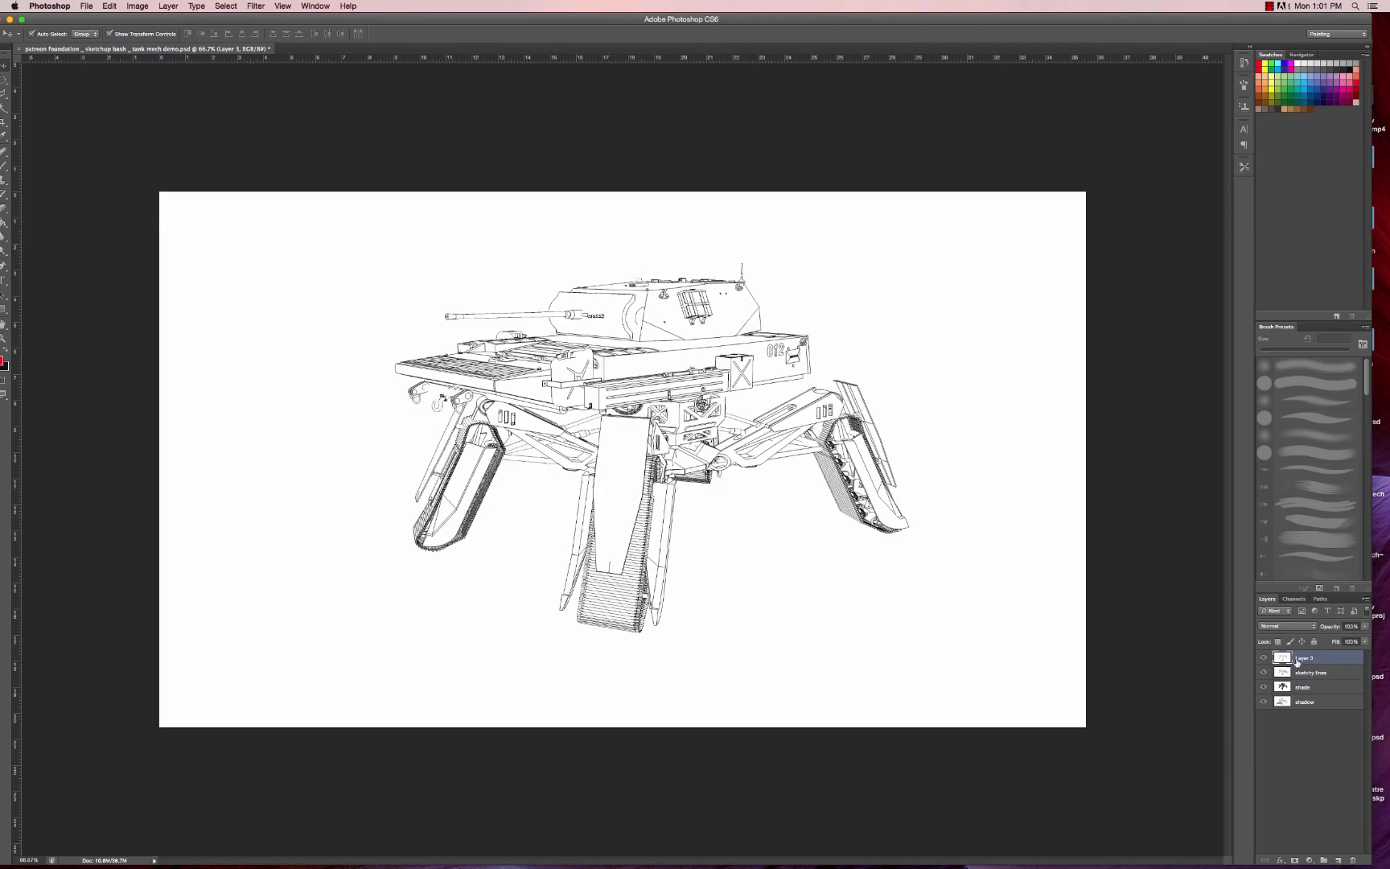
pyautogui.doubleClick(1304, 657)
pyautogui.write('lines')
pyautogui.press('Return')
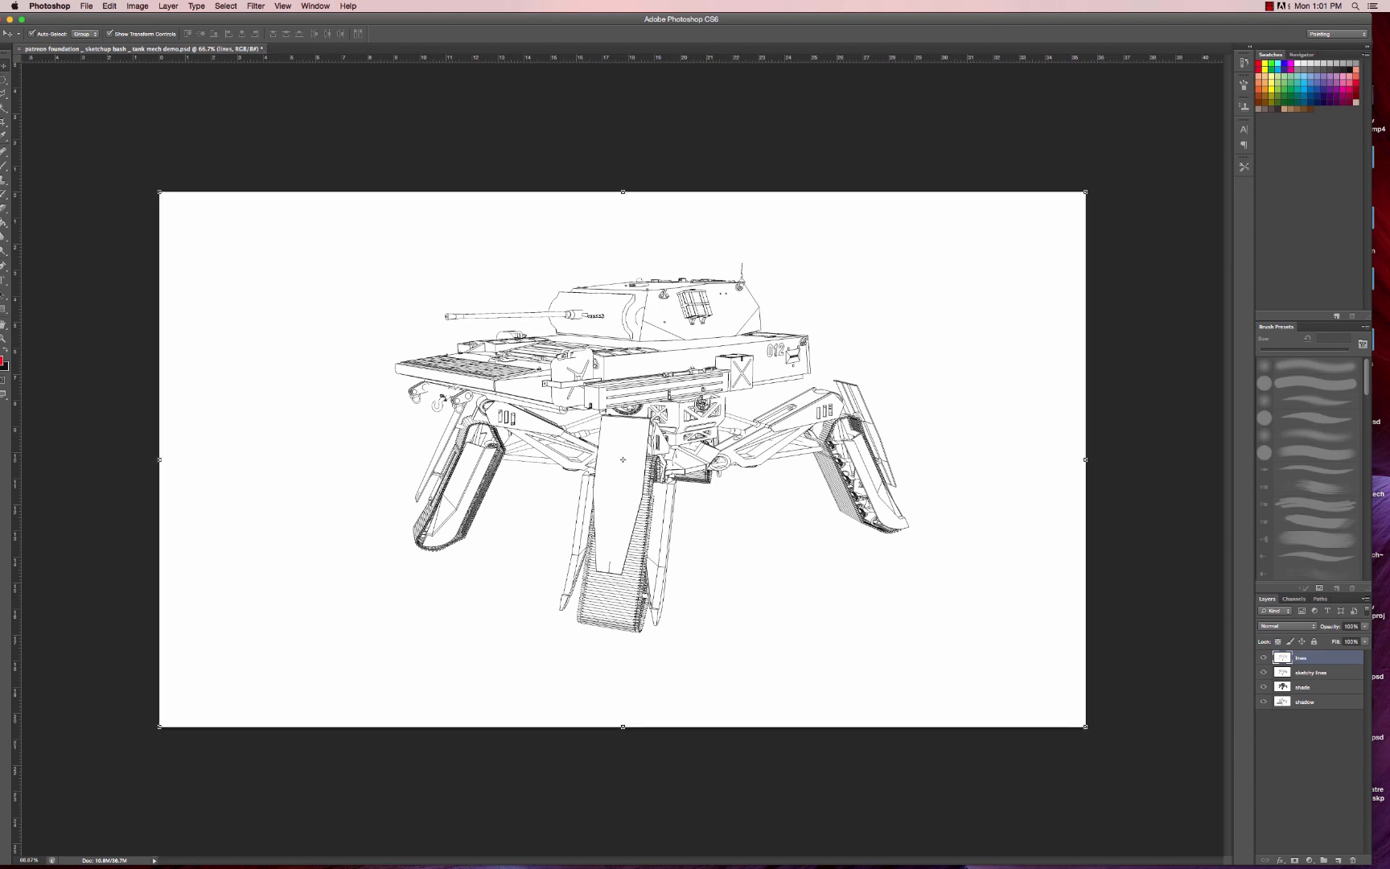
# - Set the blending mode of both the "lines" and "sketchy lines" layers to Multiply
pyautogui.click(1303, 626)
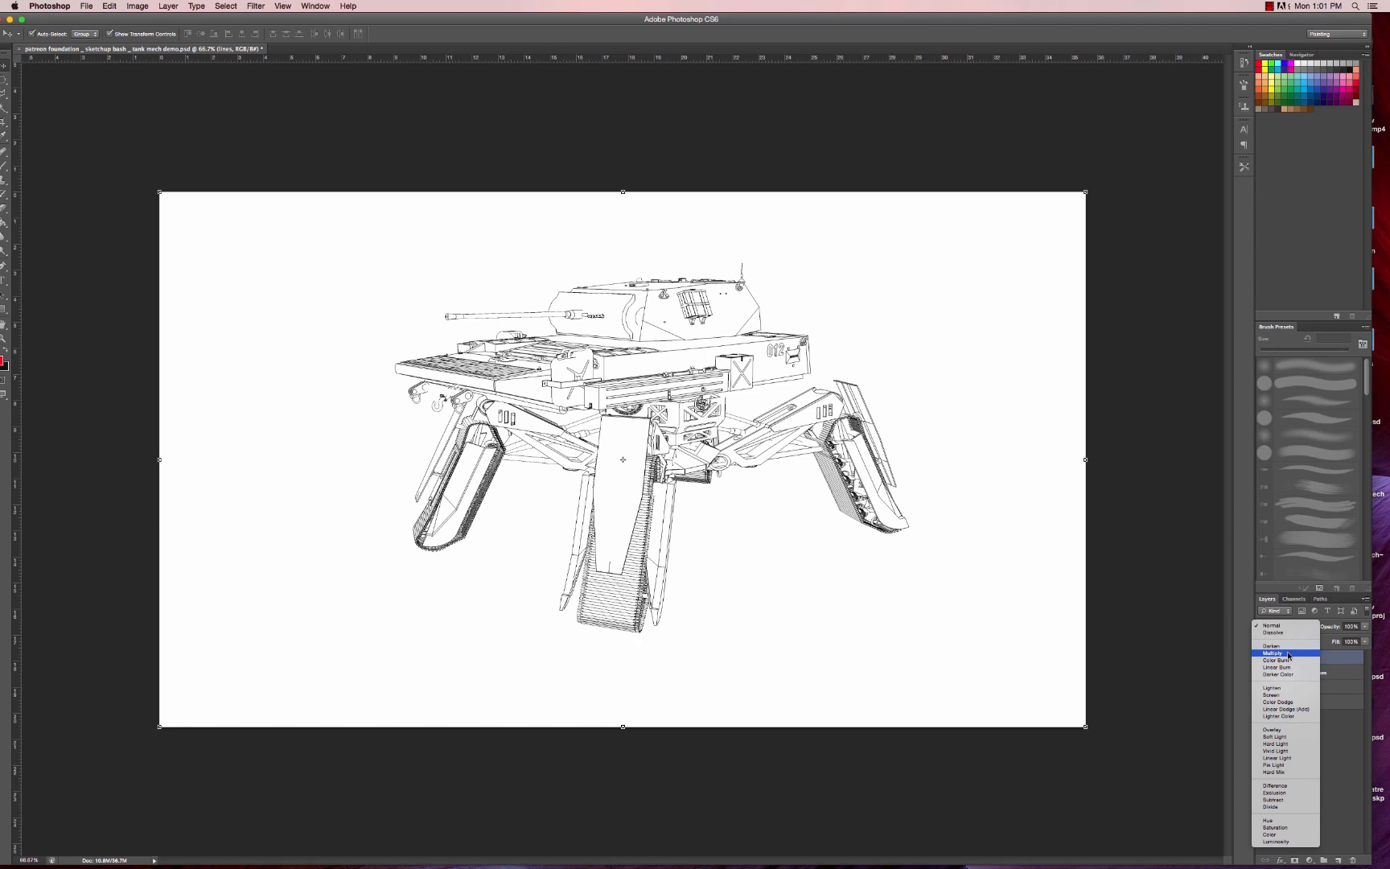
pyautogui.click(1288, 653)
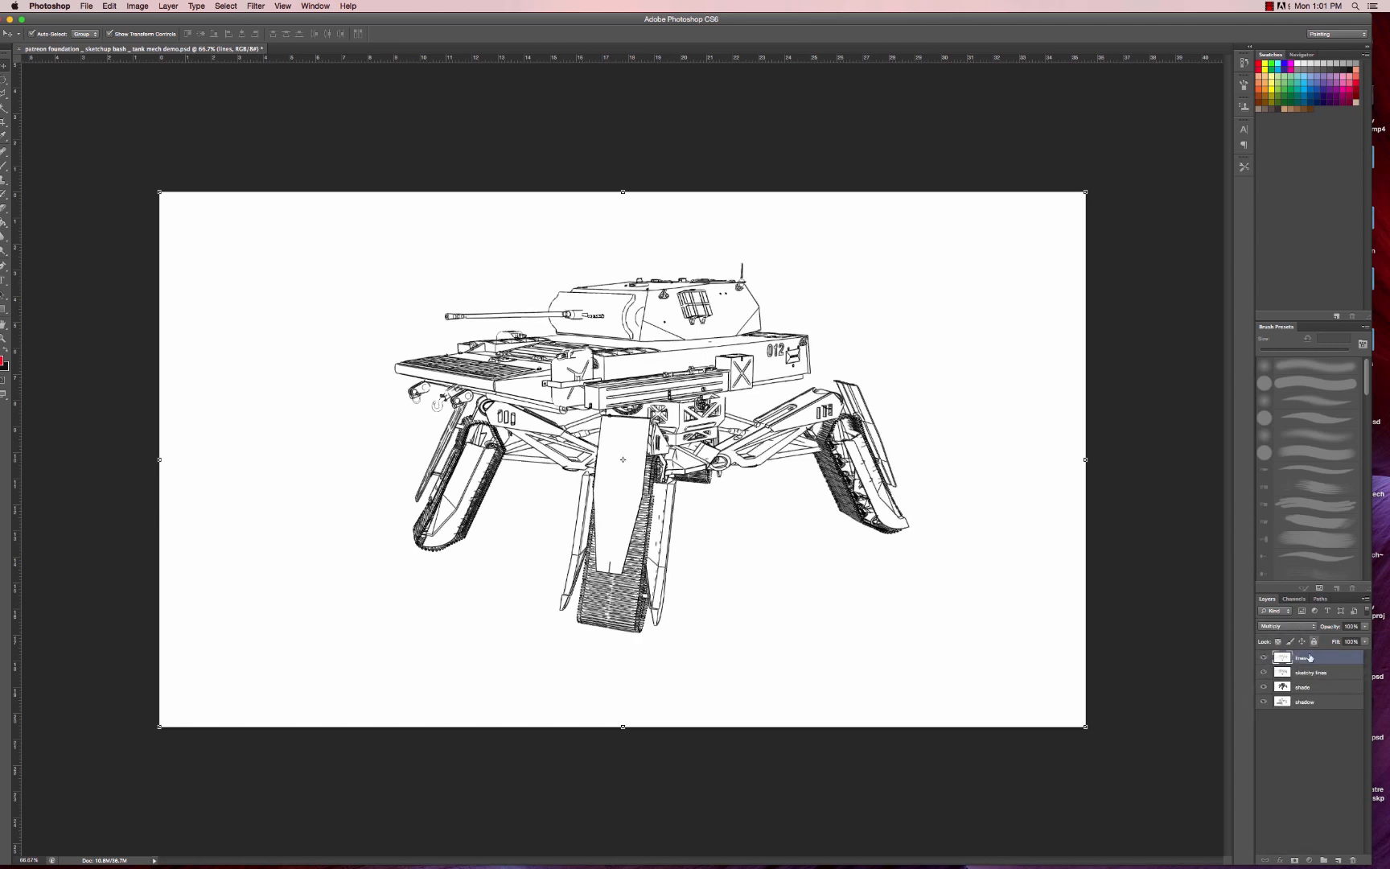
pyautogui.click(1309, 673)
pyautogui.click(1286, 626)
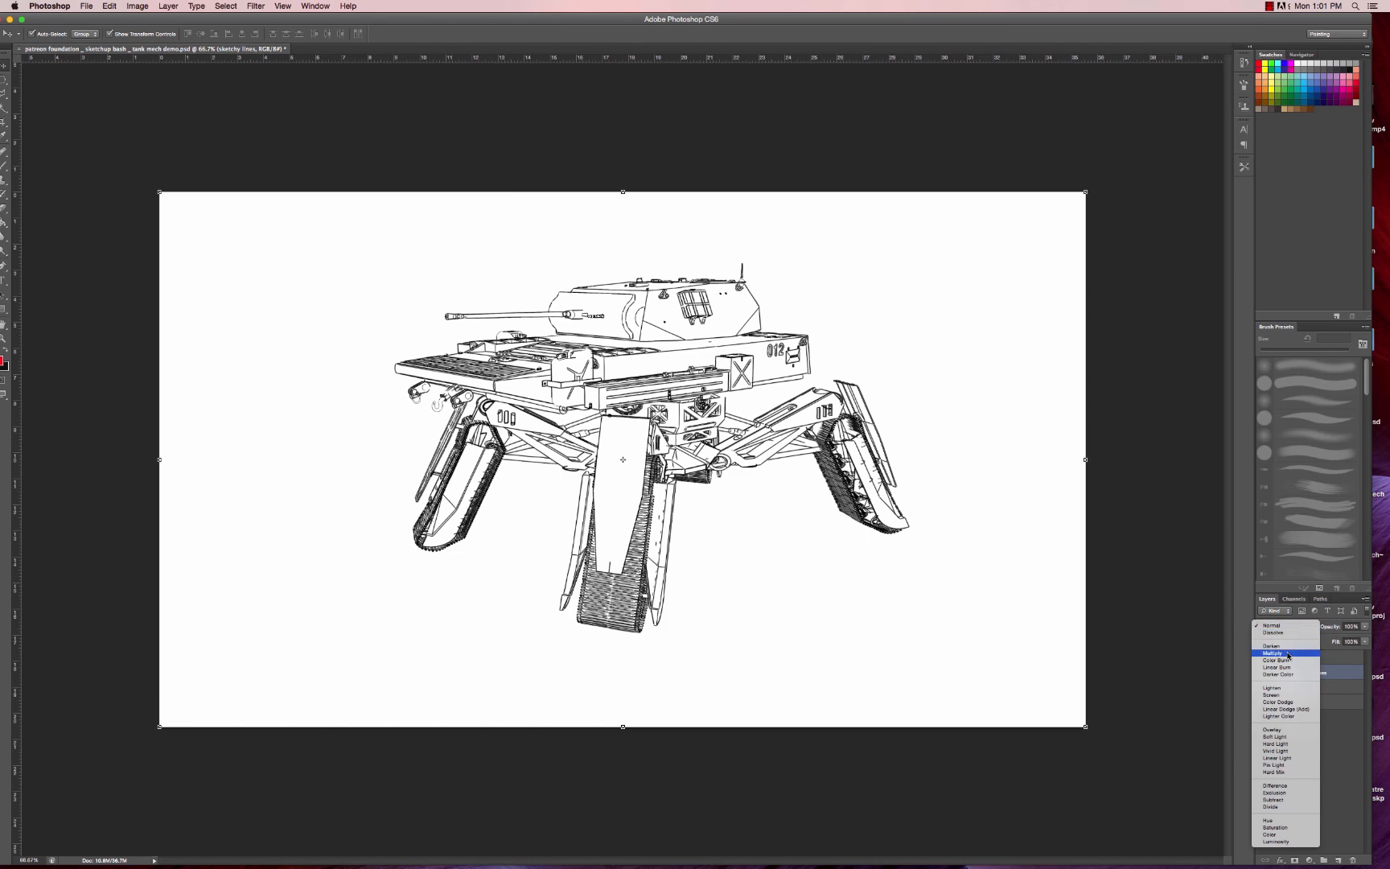
pyautogui.click(1298, 655)
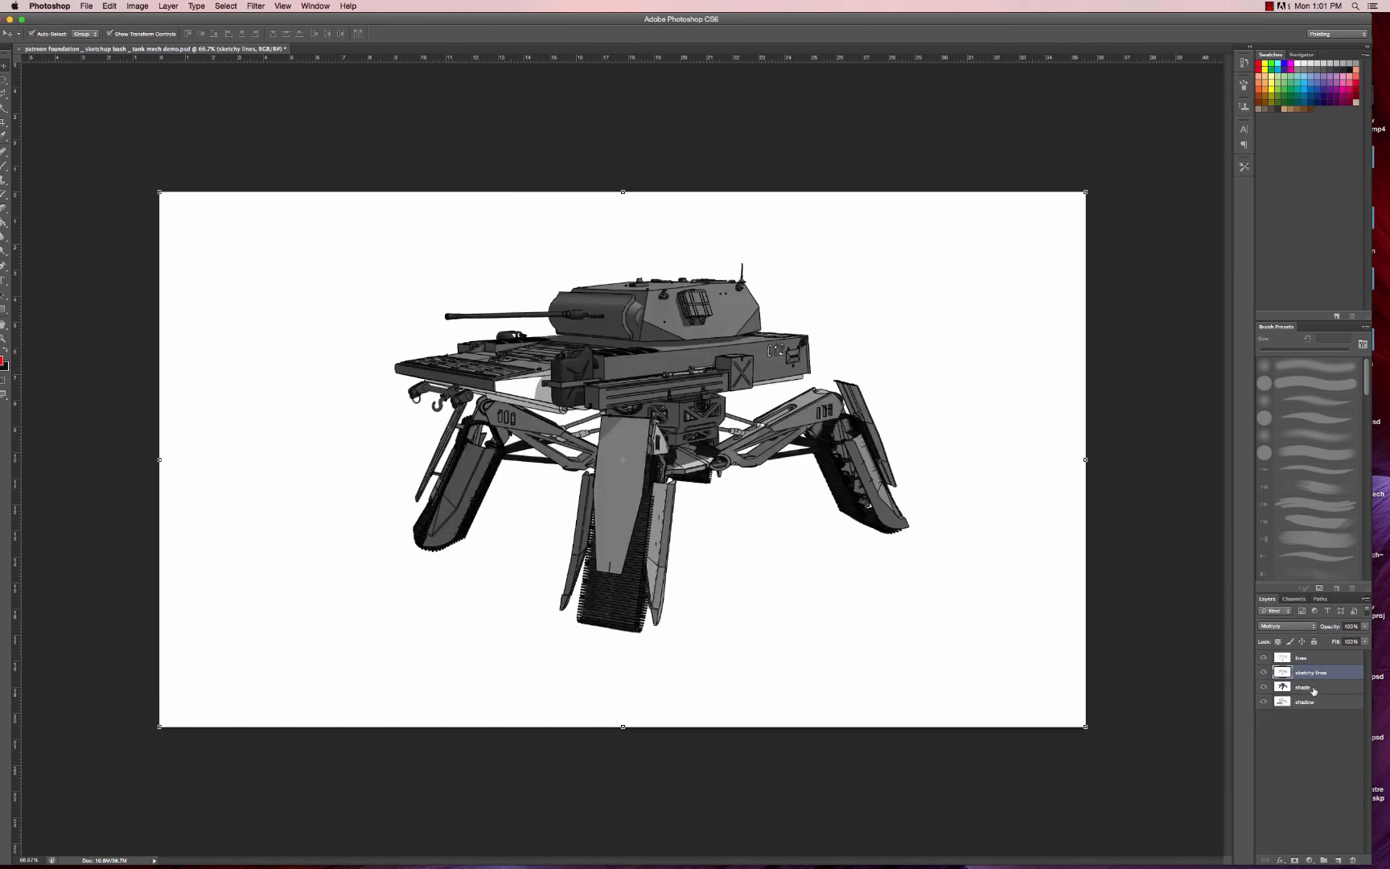
# - Hide the "shade" and "sketchy lines" layers so the clean lines show over the shadow
pyautogui.click(1312, 689)
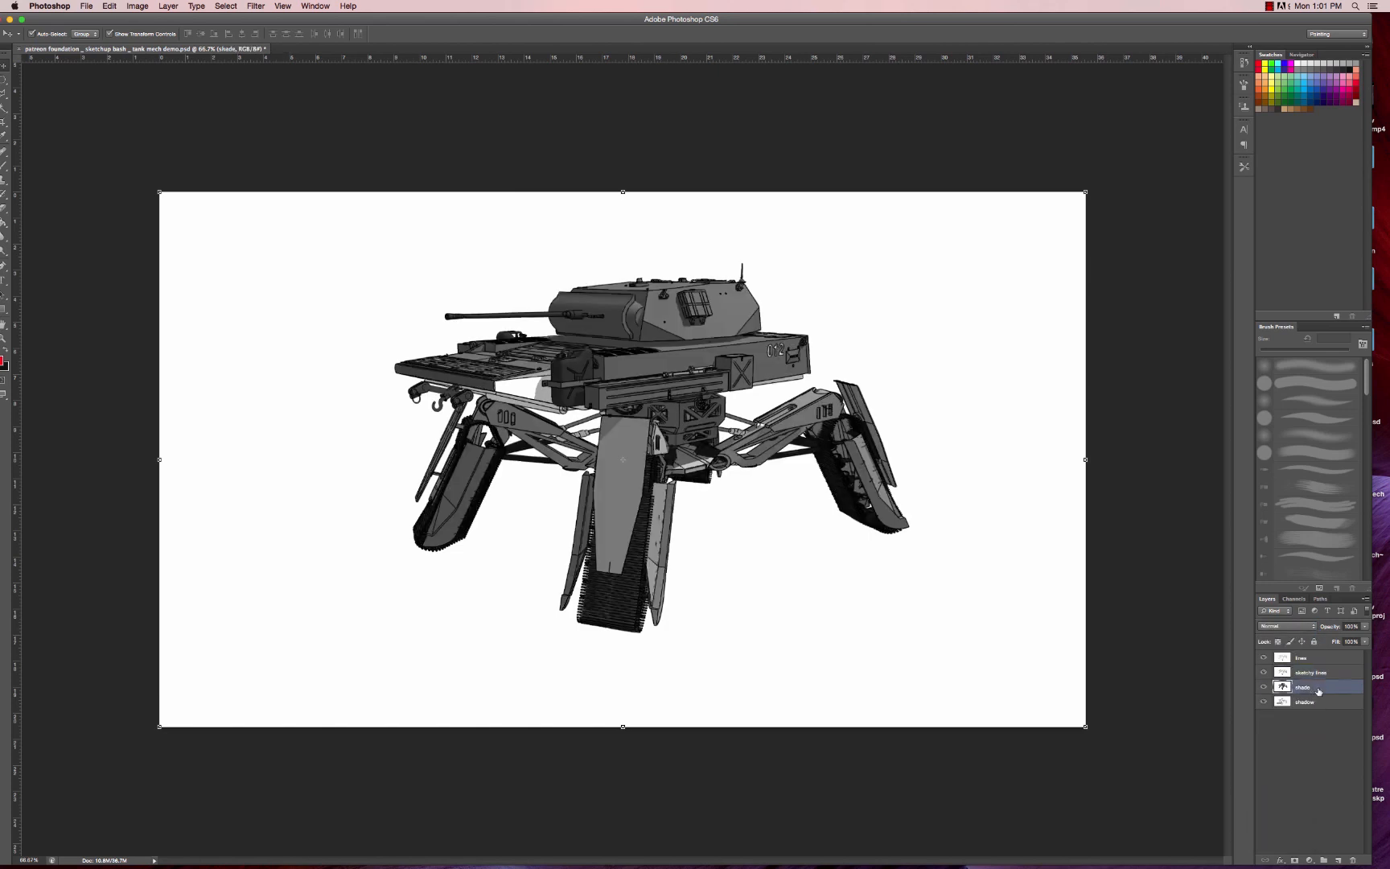
pyautogui.click(1263, 687)
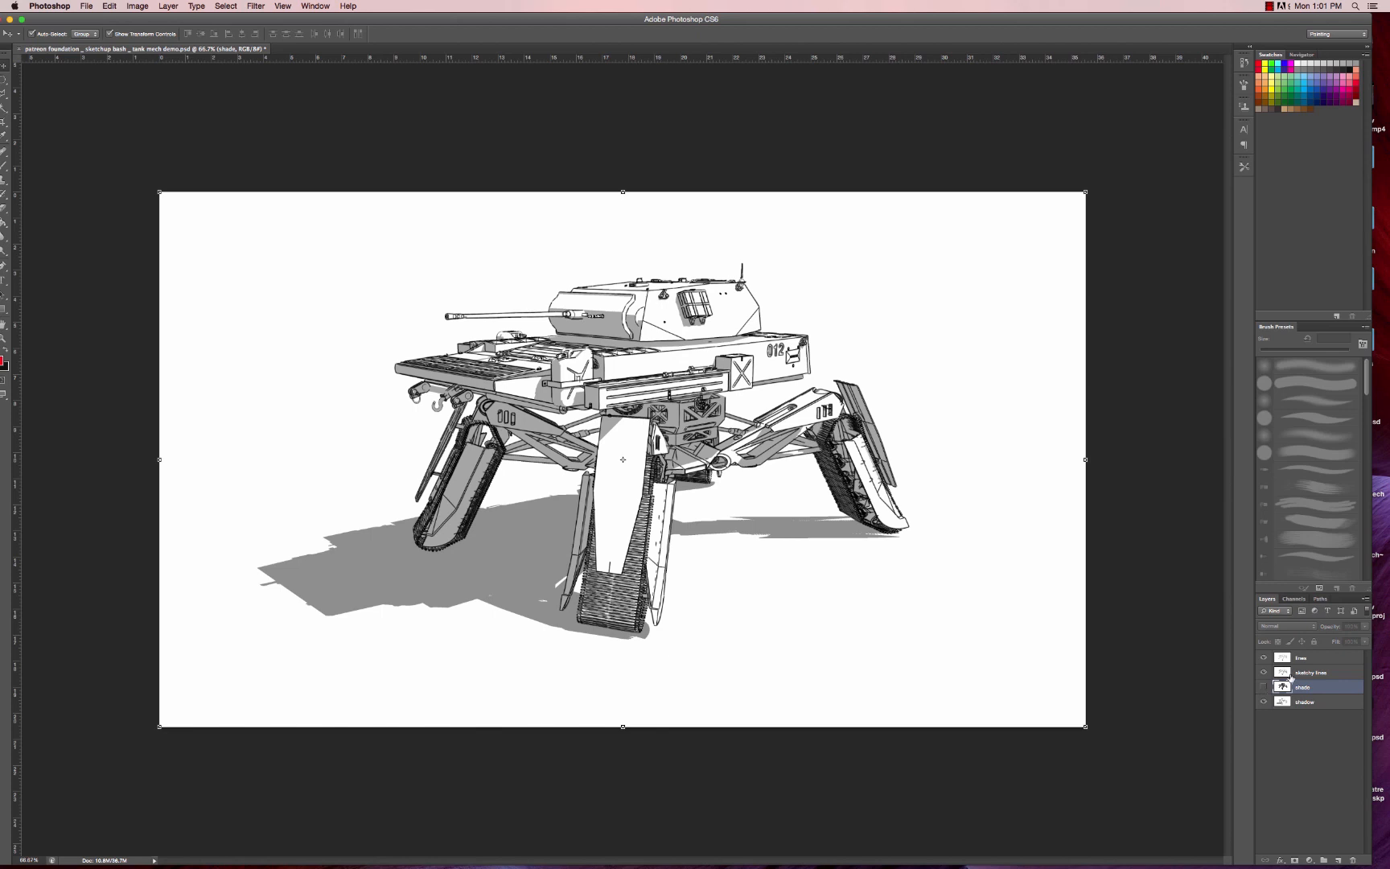
pyautogui.click(1263, 672)
pyautogui.click(1265, 674)
pyautogui.click(1265, 673)
pyautogui.press('z')
pyautogui.click(640, 394)
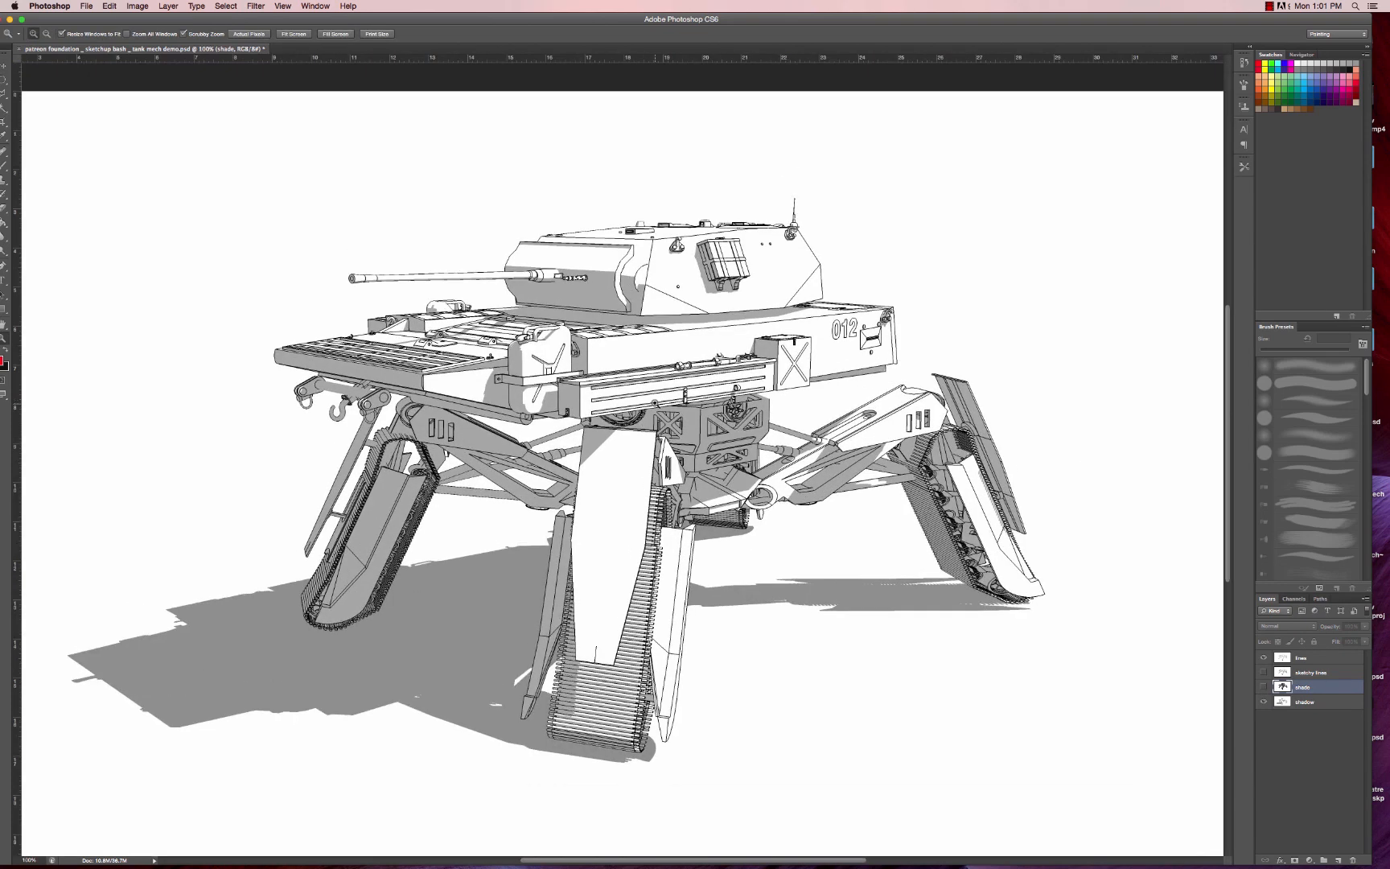
pyautogui.click(92, 7)
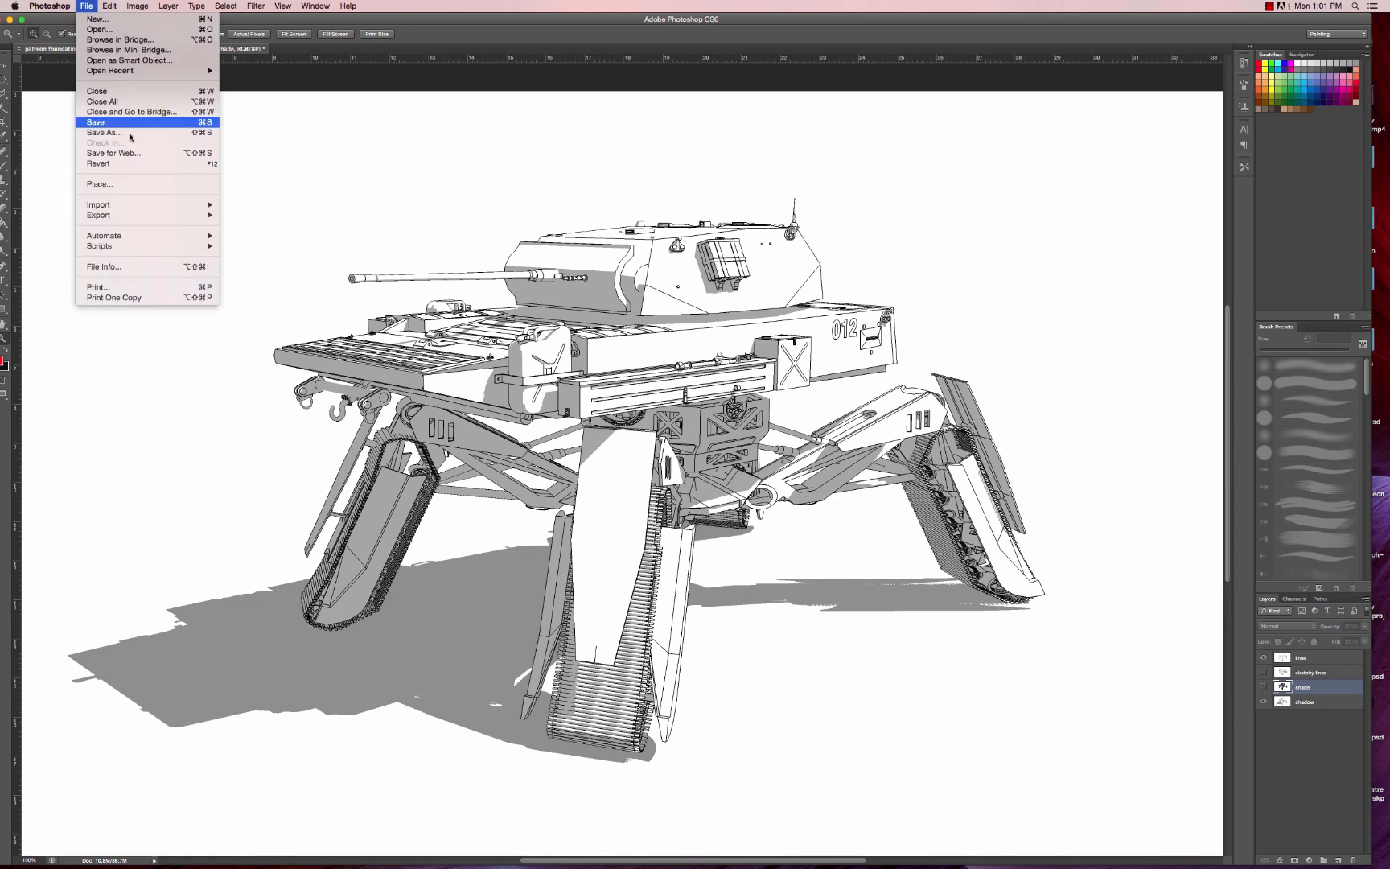
pyautogui.press('Escape')
# - Compare the clean and sketchy line art over the shadow by alternating the visibility of the two line layers
pyautogui.click(1263, 672)
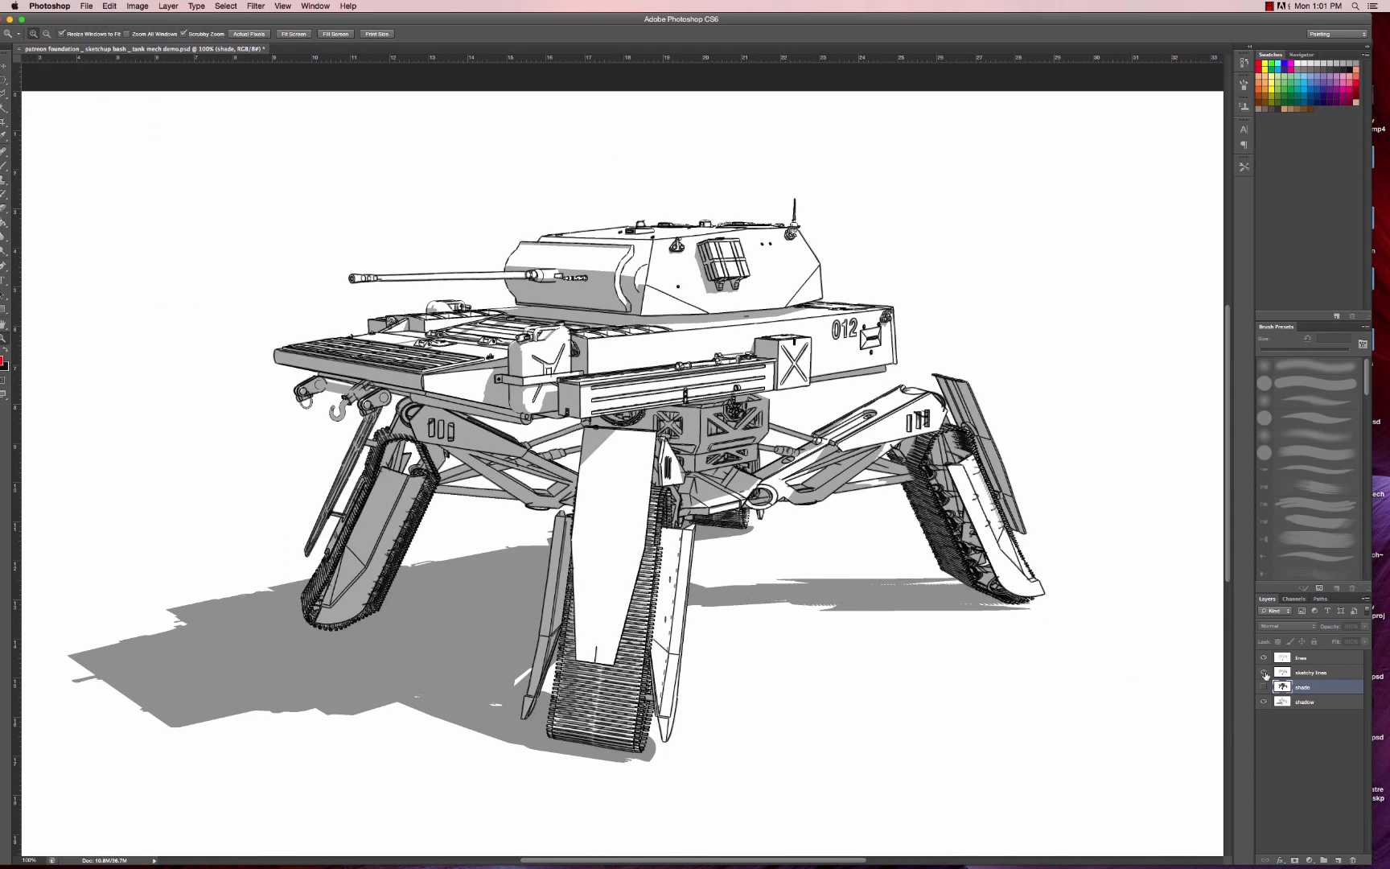
pyautogui.click(1263, 658)
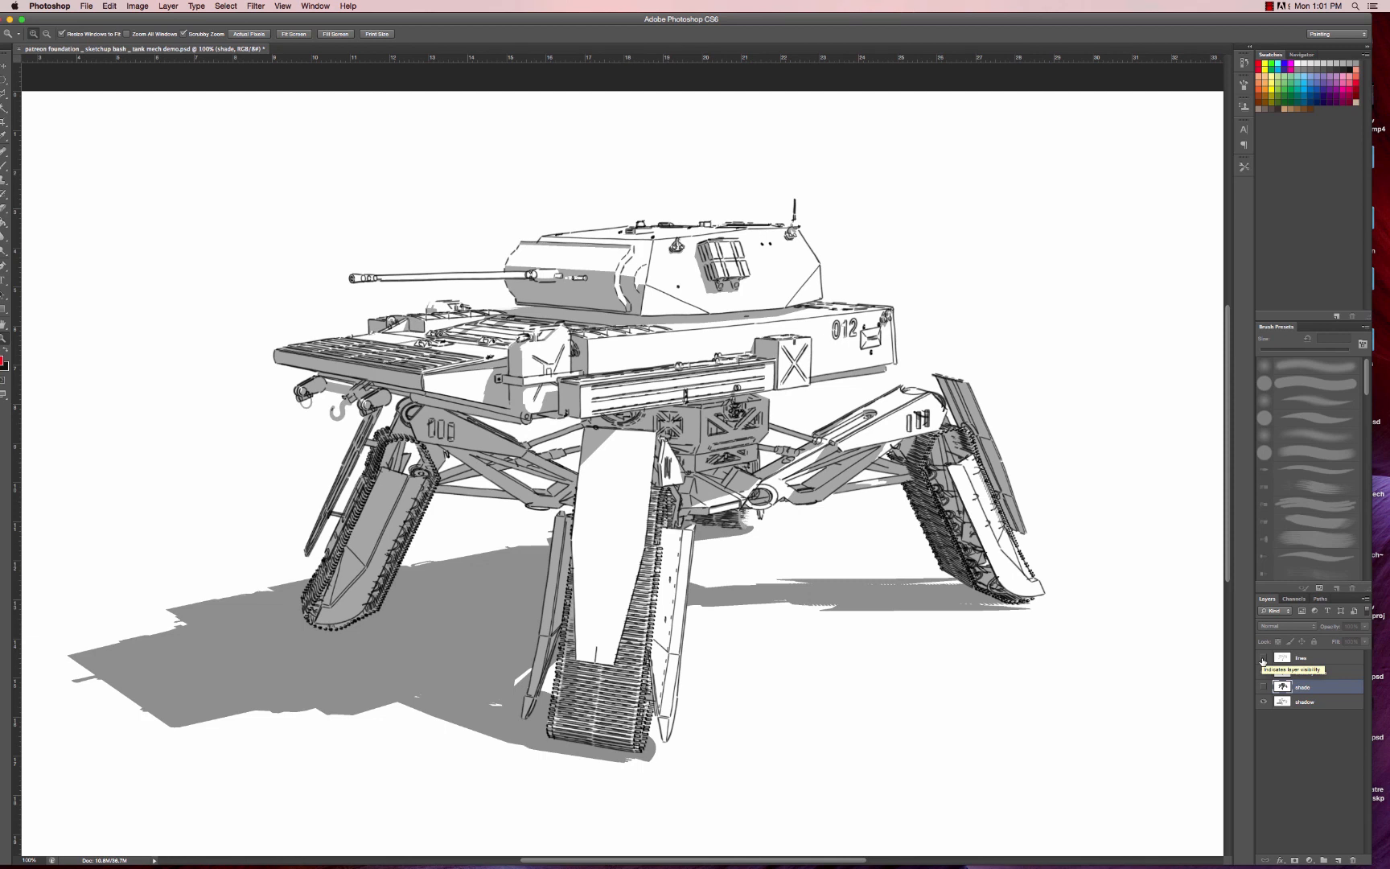
pyautogui.click(1263, 658)
pyautogui.click(1263, 658)
pyautogui.click(1262, 659)
pyautogui.click(1263, 673)
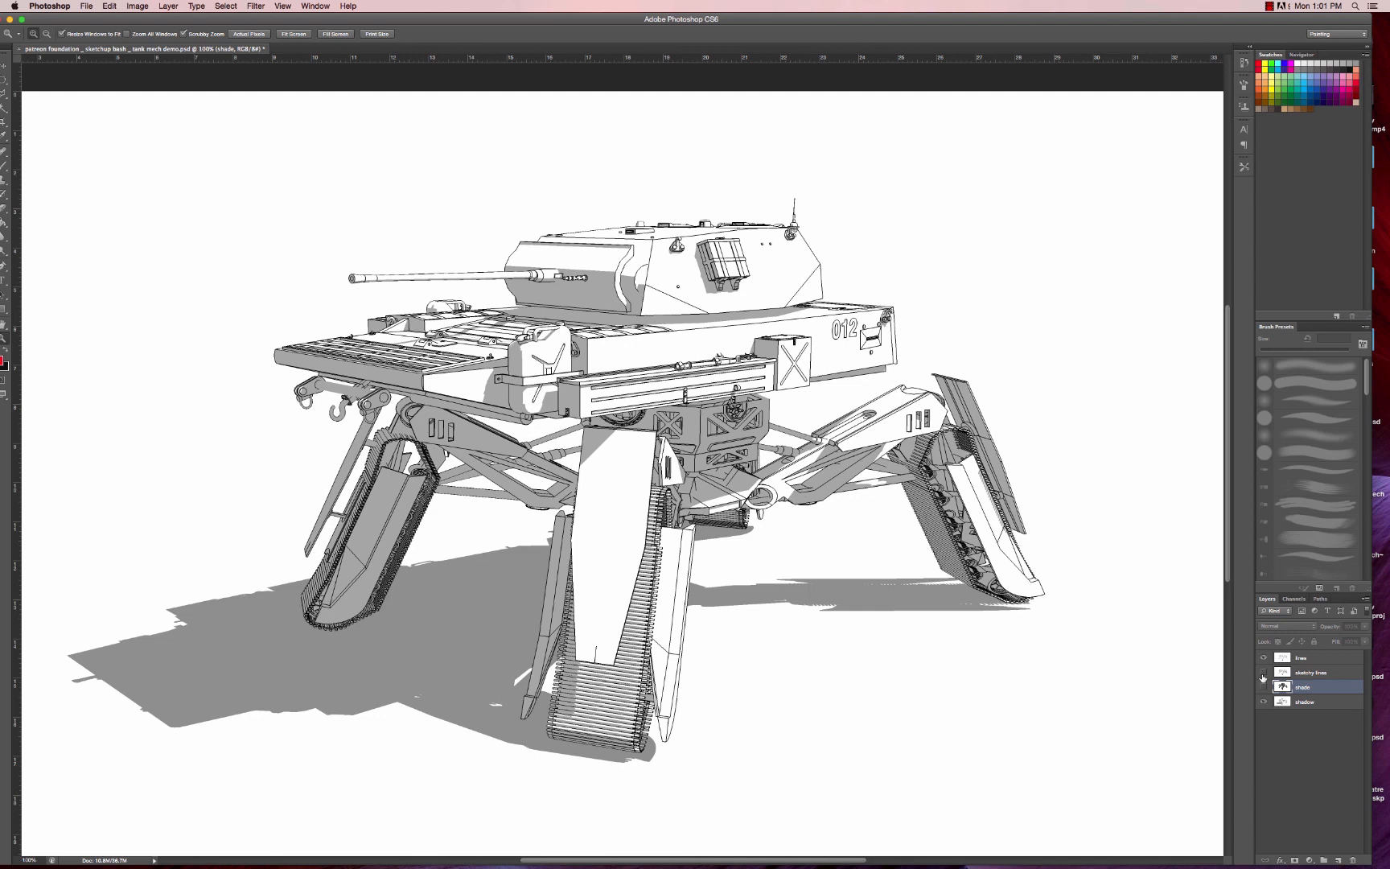
pyautogui.click(1263, 676)
pyautogui.click(1263, 674)
# - Erase the stray vertical line at the lower end of the front leg's armour plate on the "lines" layer
pyautogui.click(608, 653)
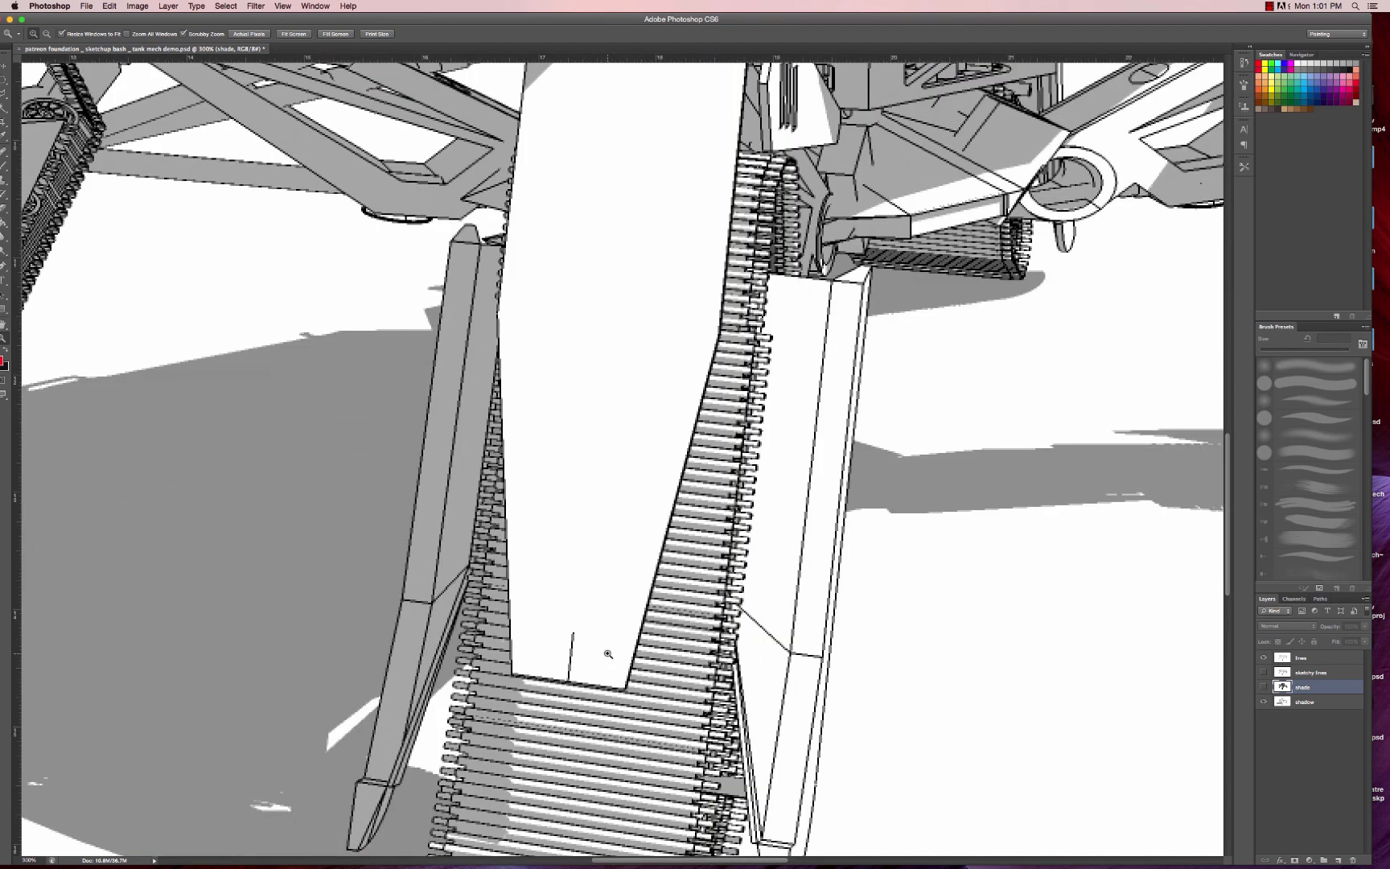
pyautogui.press('e')
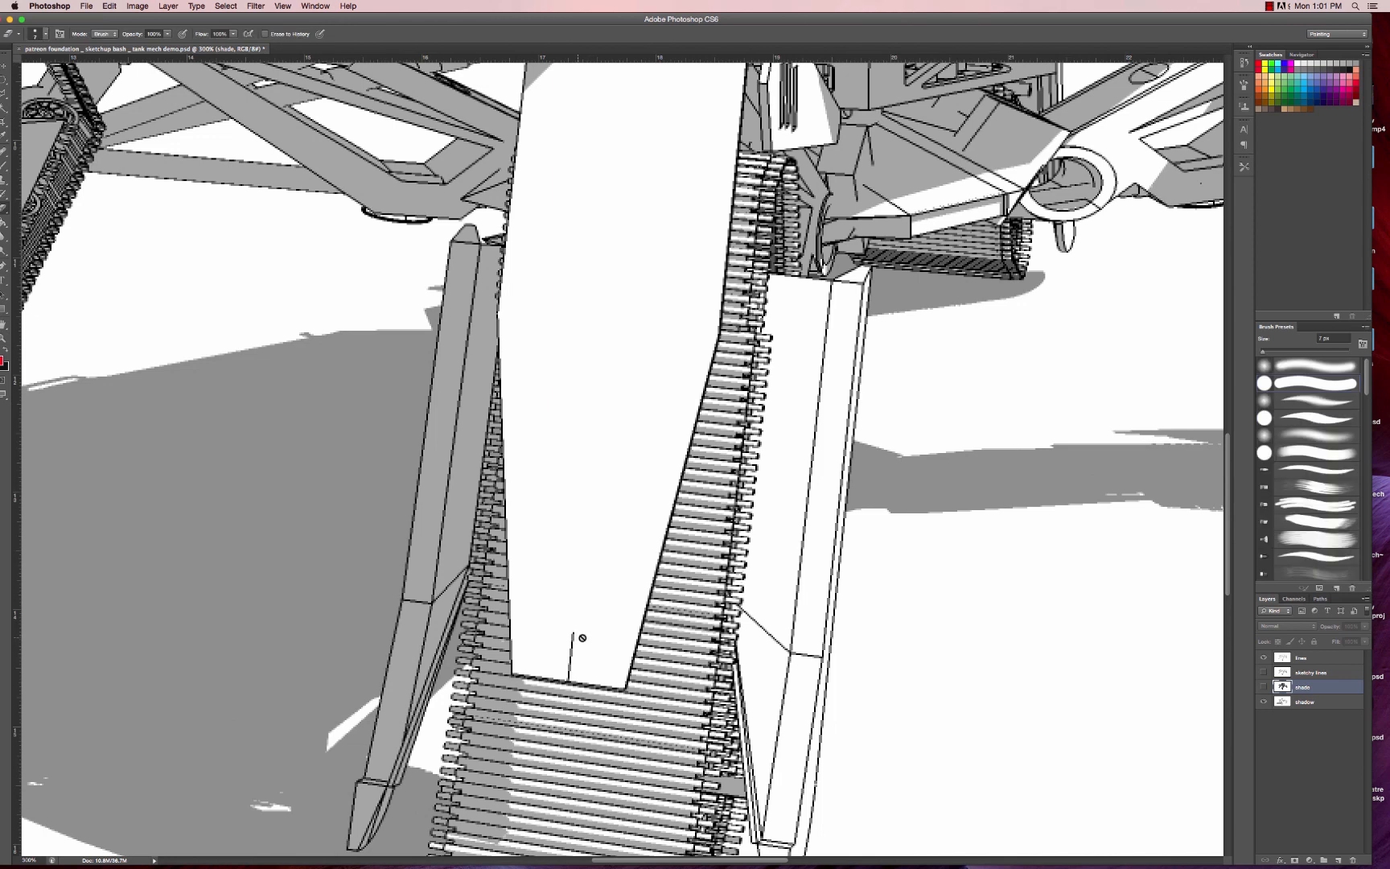
pyautogui.click(1302, 657)
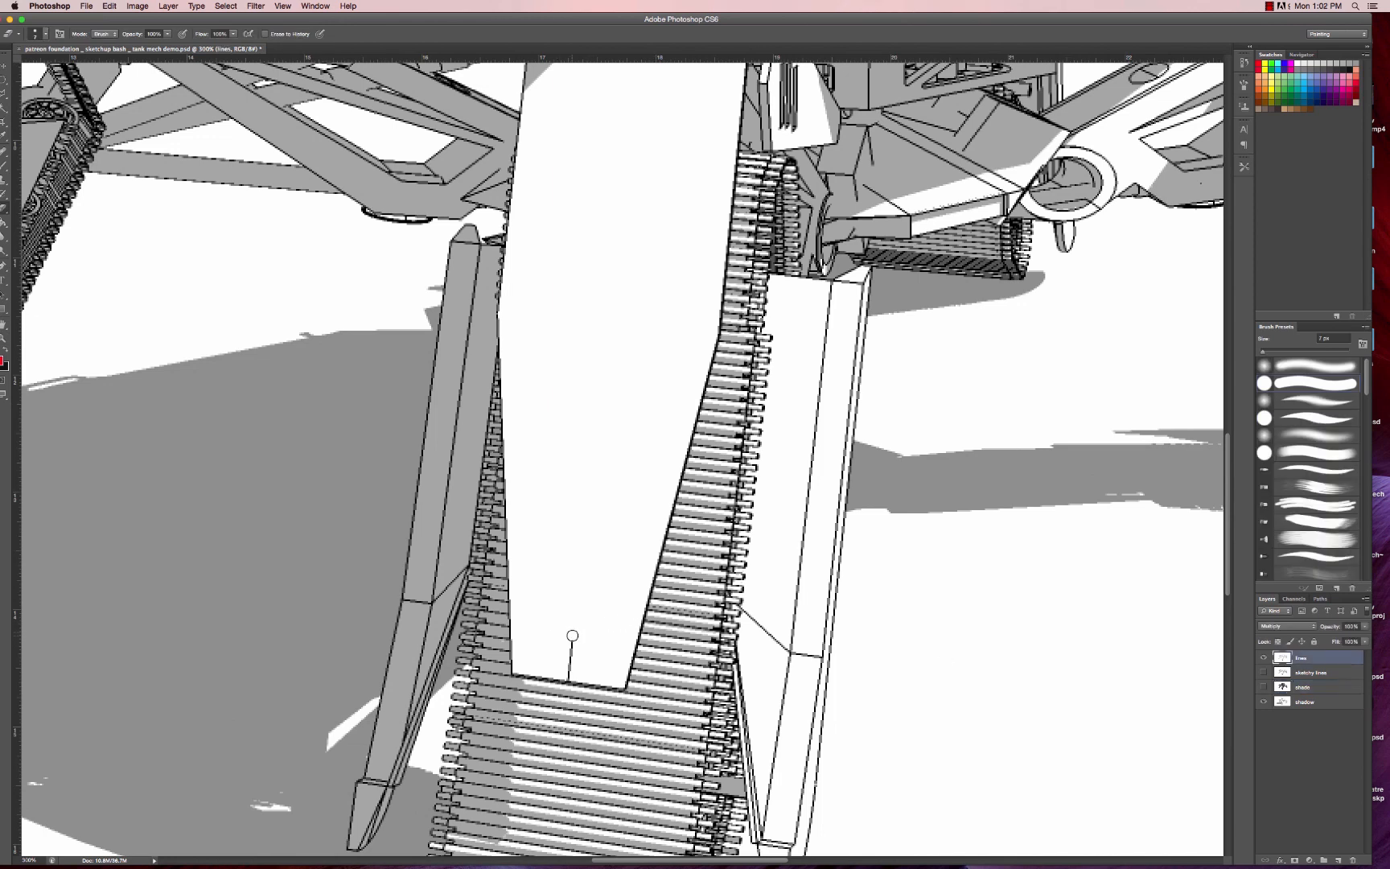
pyautogui.moveTo(572, 635)
pyautogui.mouseDown()
pyautogui.moveTo(570, 674)
pyautogui.moveTo(571, 649)
pyautogui.mouseUp()
# - Erase the line at the lower tip of the left leg's outer strut on the "lines" layer
pyautogui.moveTo(549, 565); pyautogui.dragTo(1099, 739)
pyautogui.moveTo(262, 453); pyautogui.dragTo(396, 509)
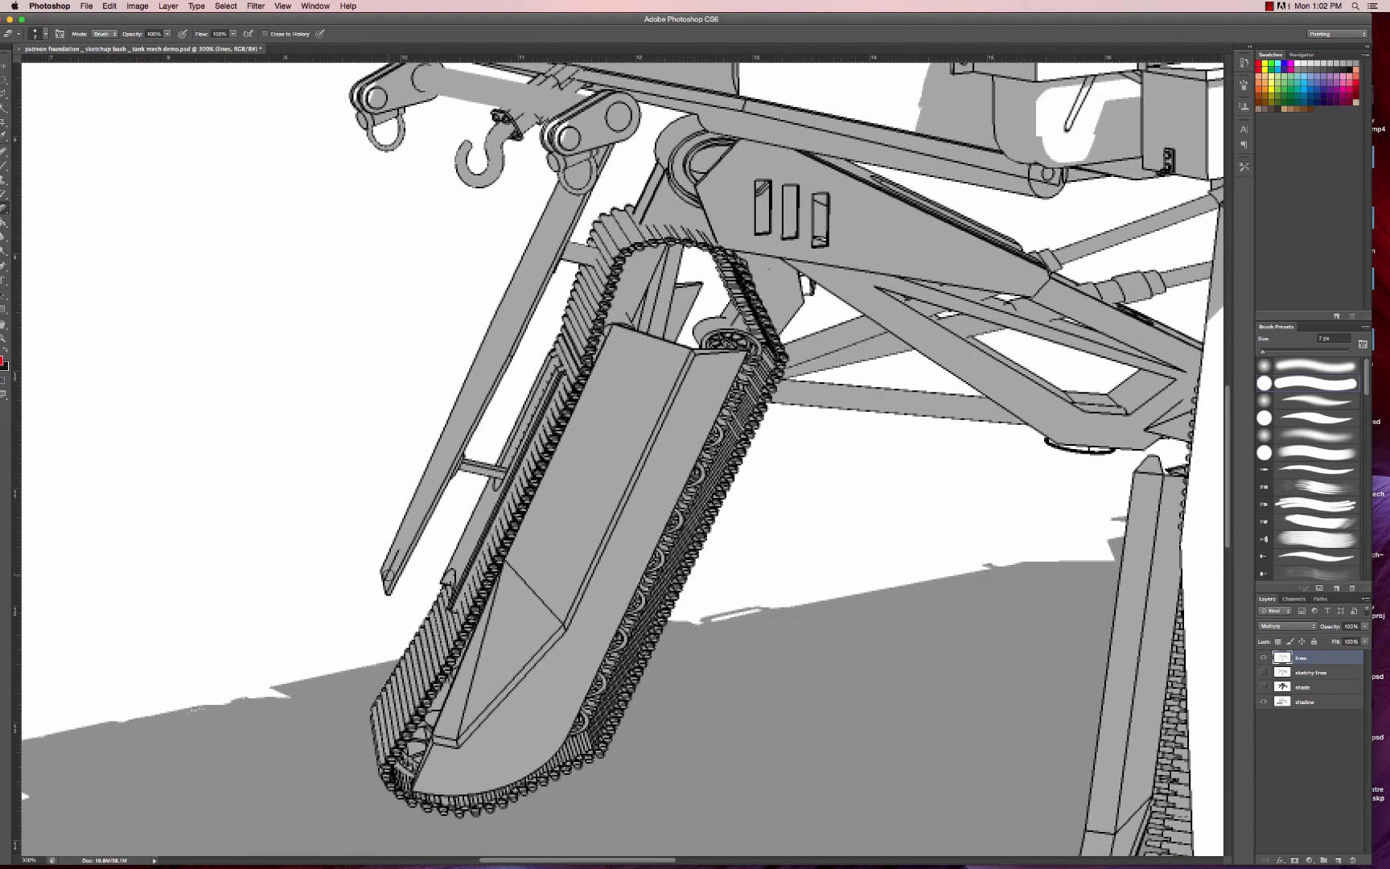
pyautogui.moveTo(388, 575); pyautogui.dragTo(396, 552)
# - Examine the clean line work around the middle and right legs for remaining stray lines
pyautogui.moveTo(967, 329)
pyautogui.mouseDown()
pyautogui.moveTo(729, 447)
pyautogui.moveTo(336, 514)
pyautogui.mouseUp()
pyautogui.moveTo(928, 472); pyautogui.dragTo(654, 362)
pyautogui.moveTo(1068, 388); pyautogui.dragTo(898, 343)
pyautogui.moveTo(1208, 354); pyautogui.dragTo(735, 393)
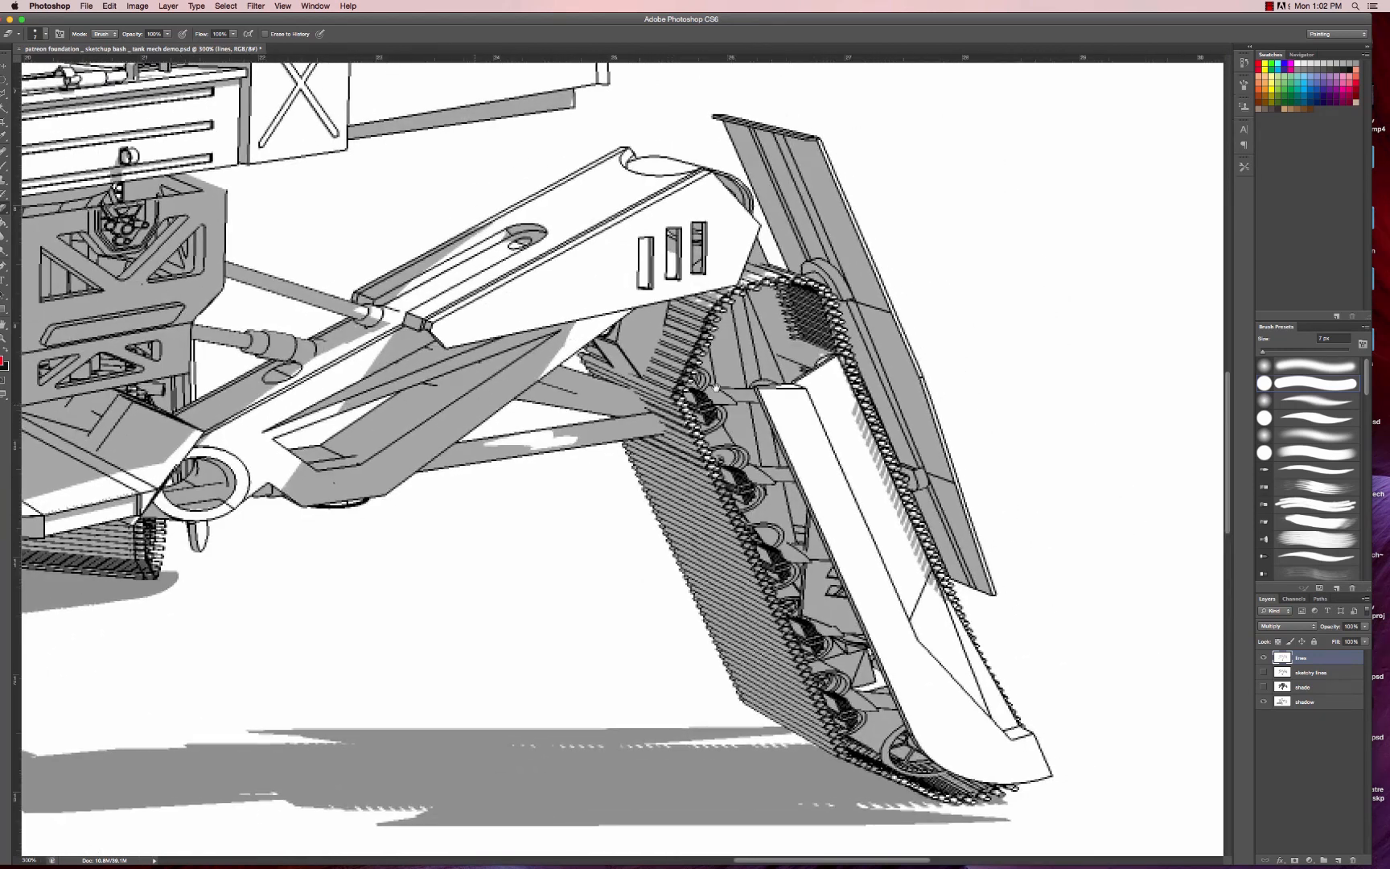
pyautogui.press('z')
pyautogui.keyDown('alt'); pyautogui.click(735, 394); pyautogui.keyUp('alt')
pyautogui.keyDown('alt'); pyautogui.click(735, 393); pyautogui.keyUp('alt')
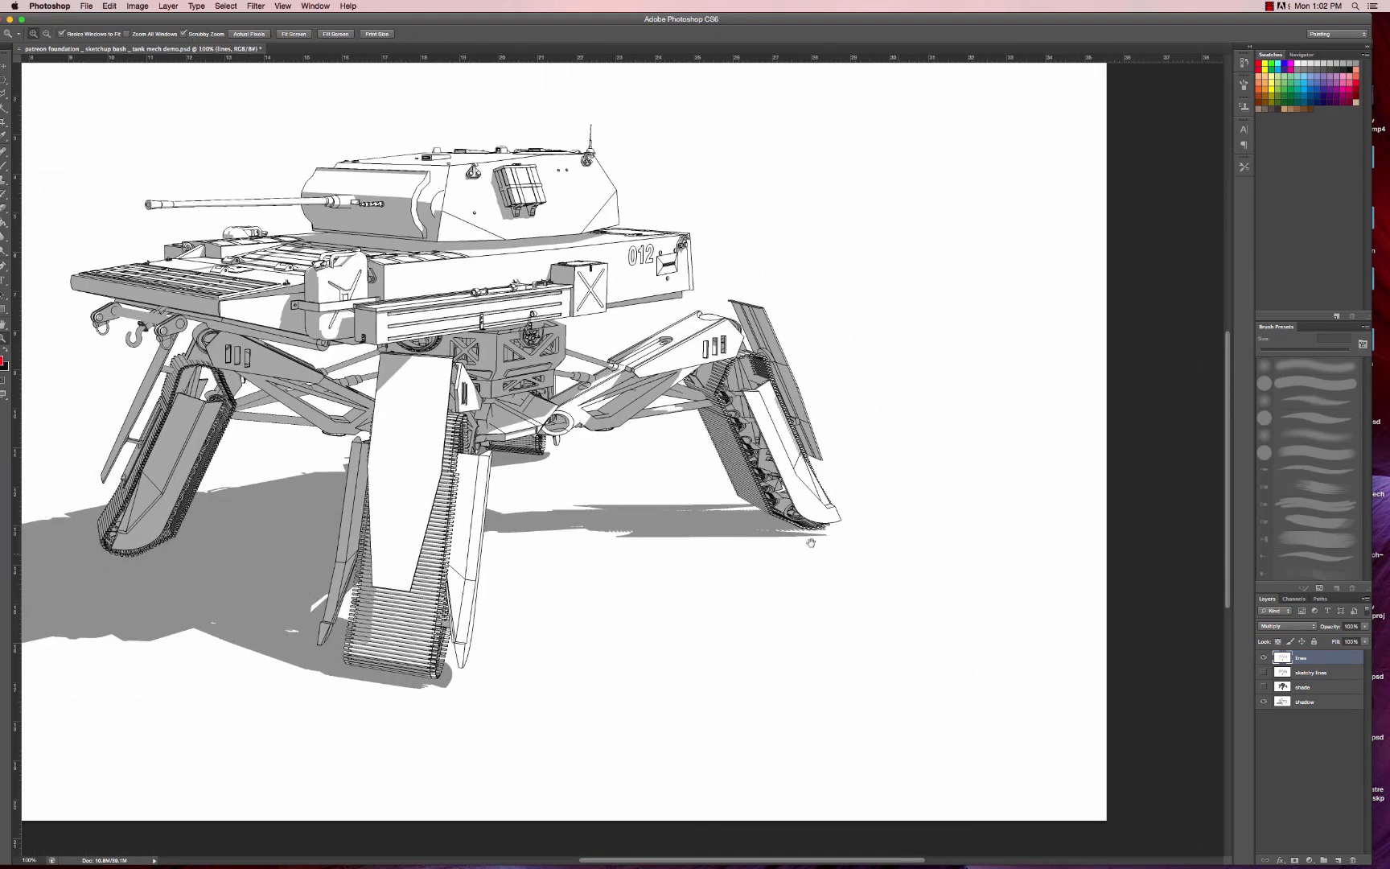
pyautogui.moveTo(814, 545); pyautogui.dragTo(910, 586)
# - Hide the "lines" layer and show the "sketchy lines" layer over the shadow instead
pyautogui.click(1263, 657)
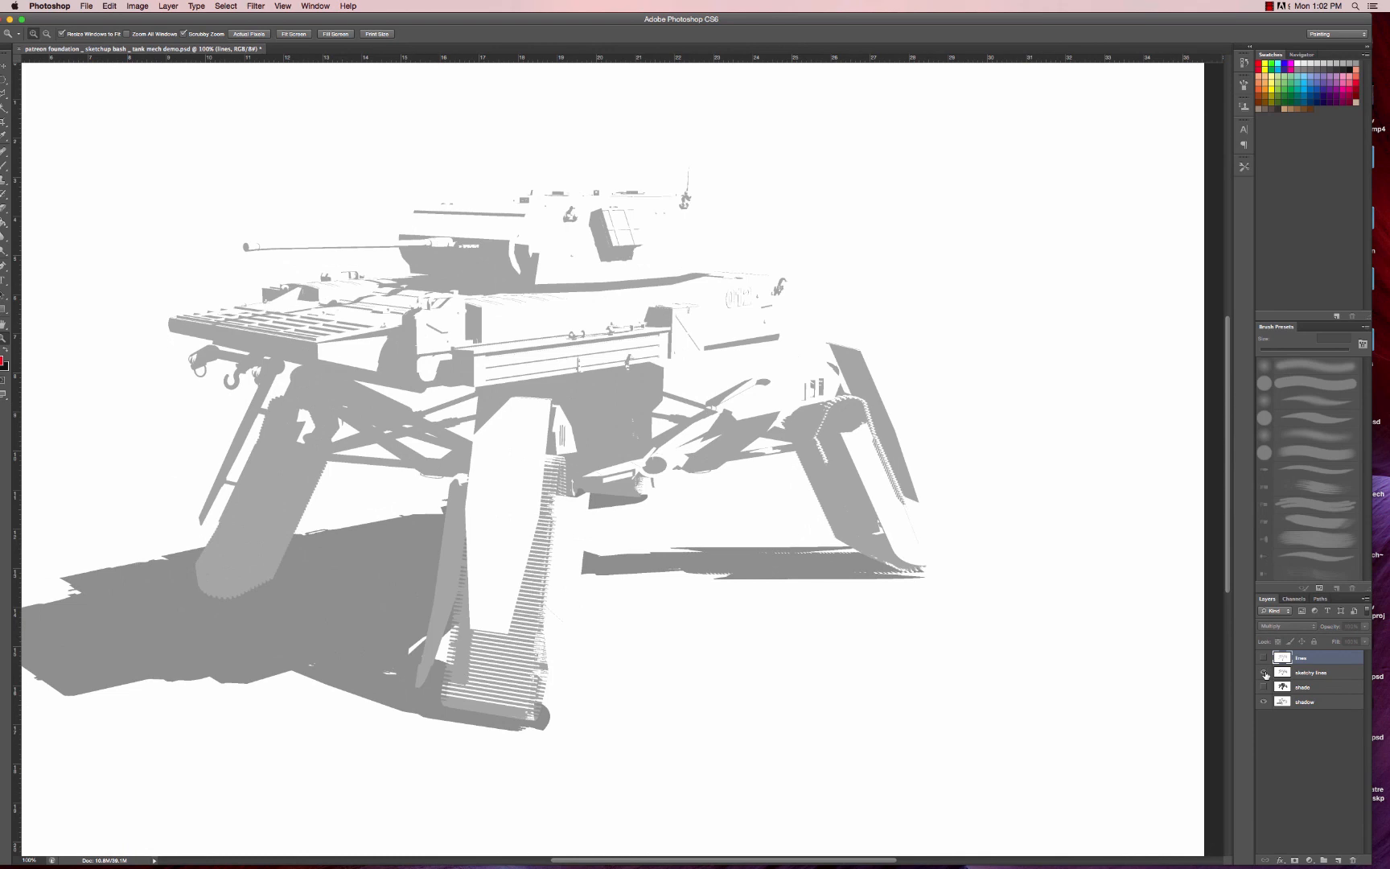
pyautogui.click(1264, 672)
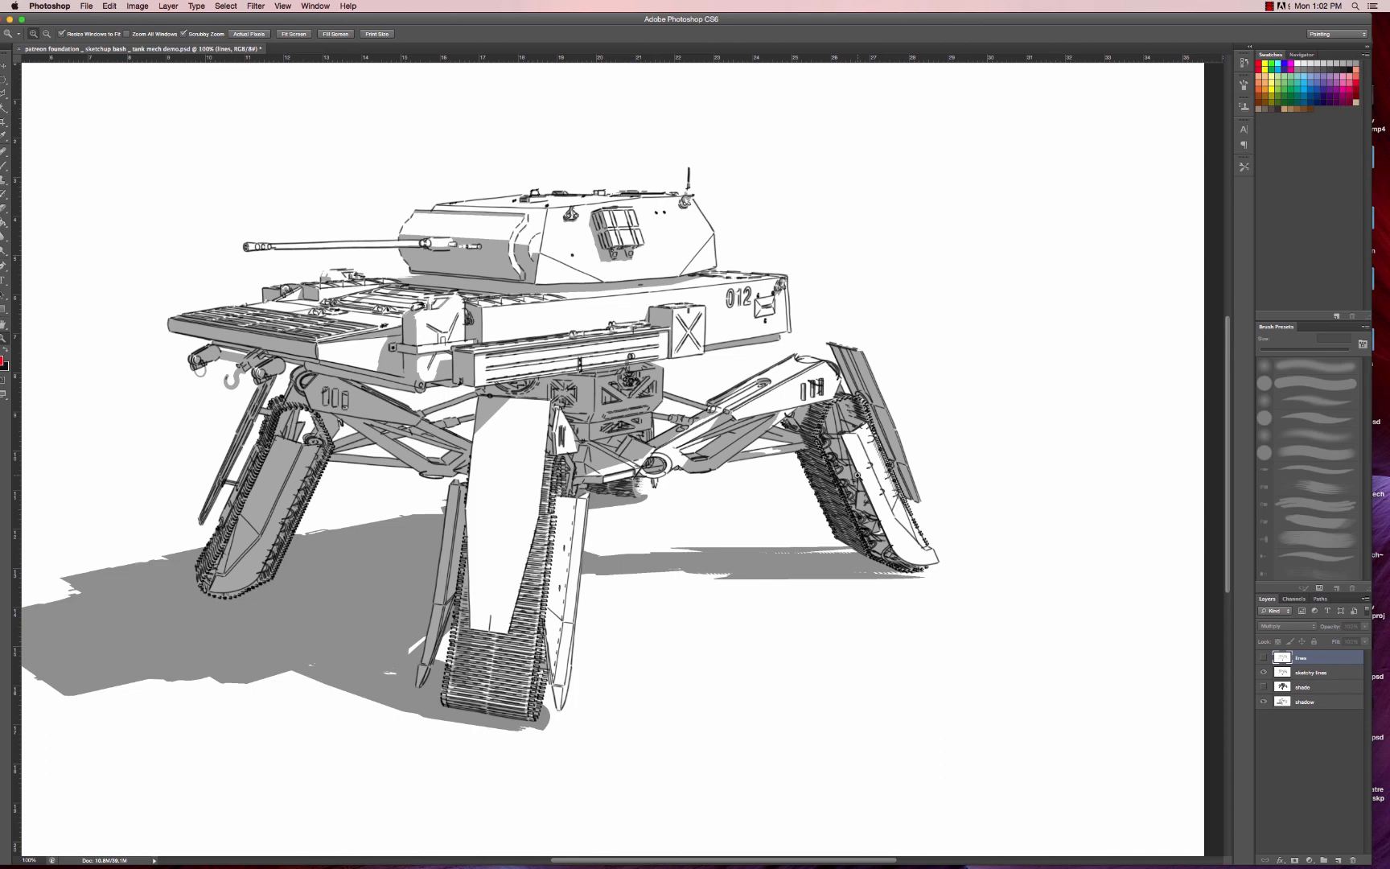
pyautogui.moveTo(490, 398); pyautogui.dragTo(521, 418)
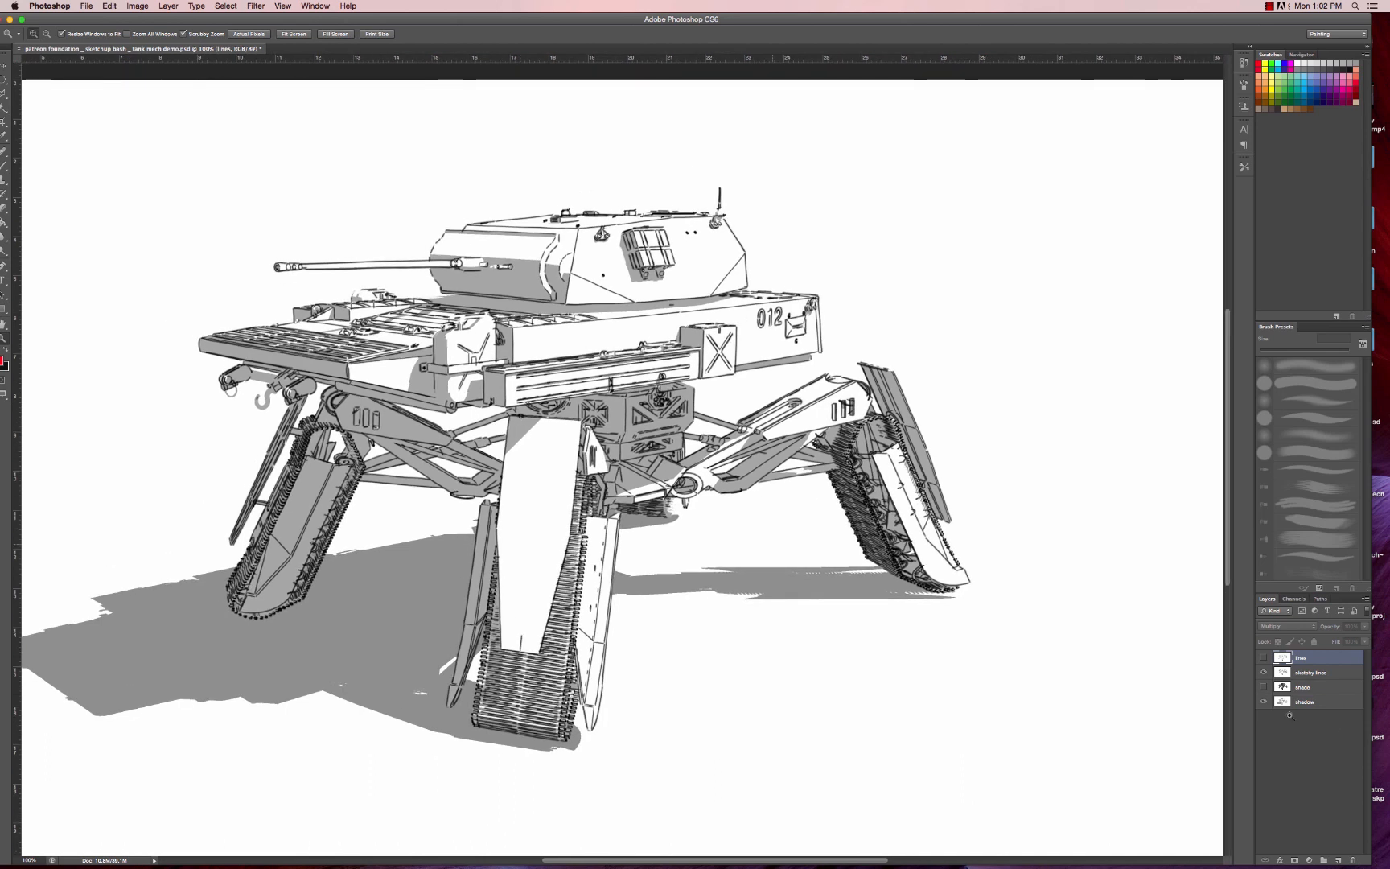
# - Try a reduced opacity on the "sketchy lines" layer, and restore it to 100%
pyautogui.click(1311, 672)
pyautogui.click(1364, 625)
pyautogui.moveTo(1365, 637); pyautogui.dragTo(1345, 639)
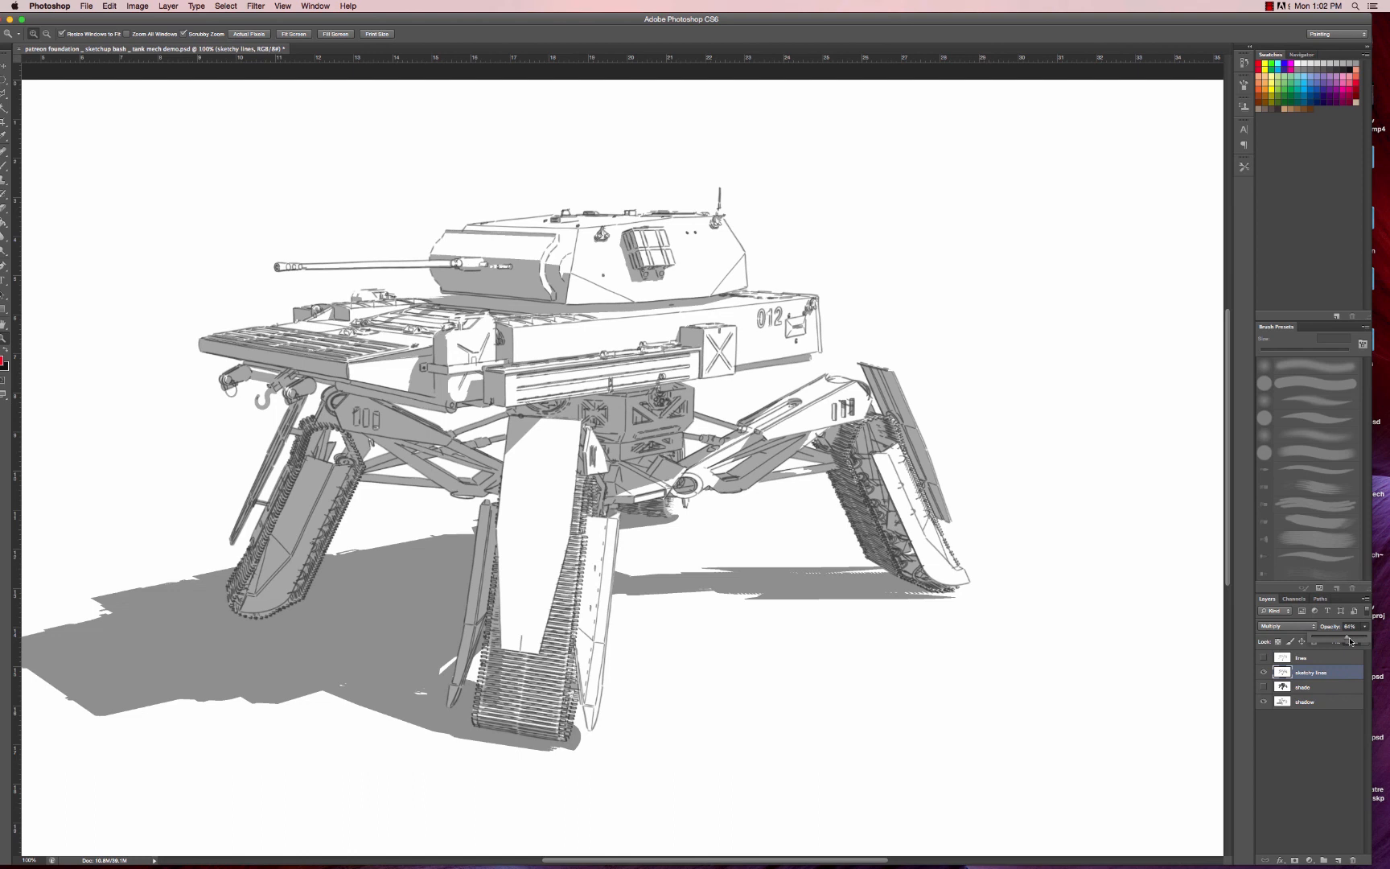
pyautogui.moveTo(1350, 641); pyautogui.dragTo(1369, 641)
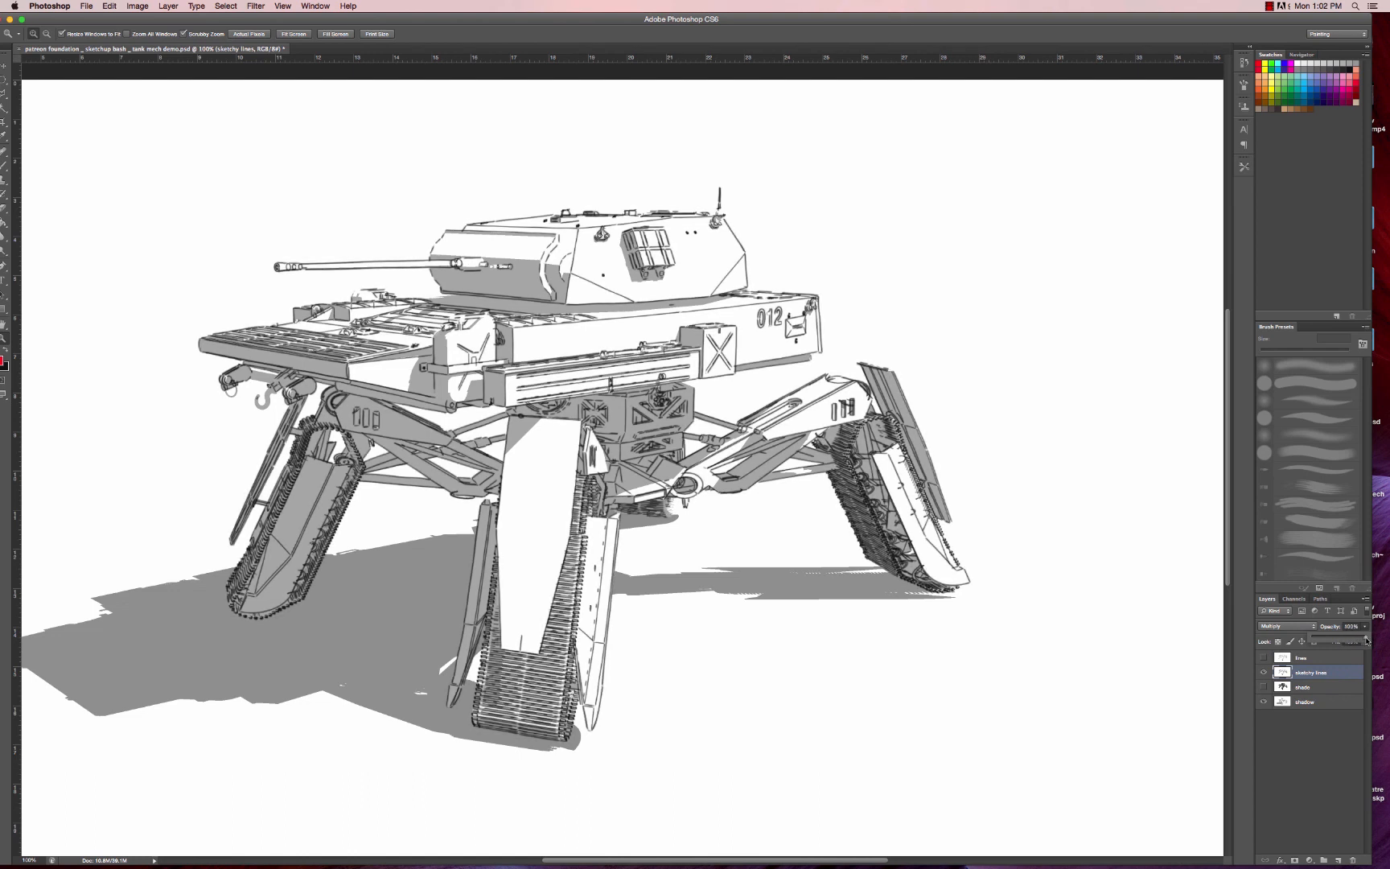
# - View the shadow layer and the sketchy lines layer separately, and show both together again
pyautogui.click(1264, 674)
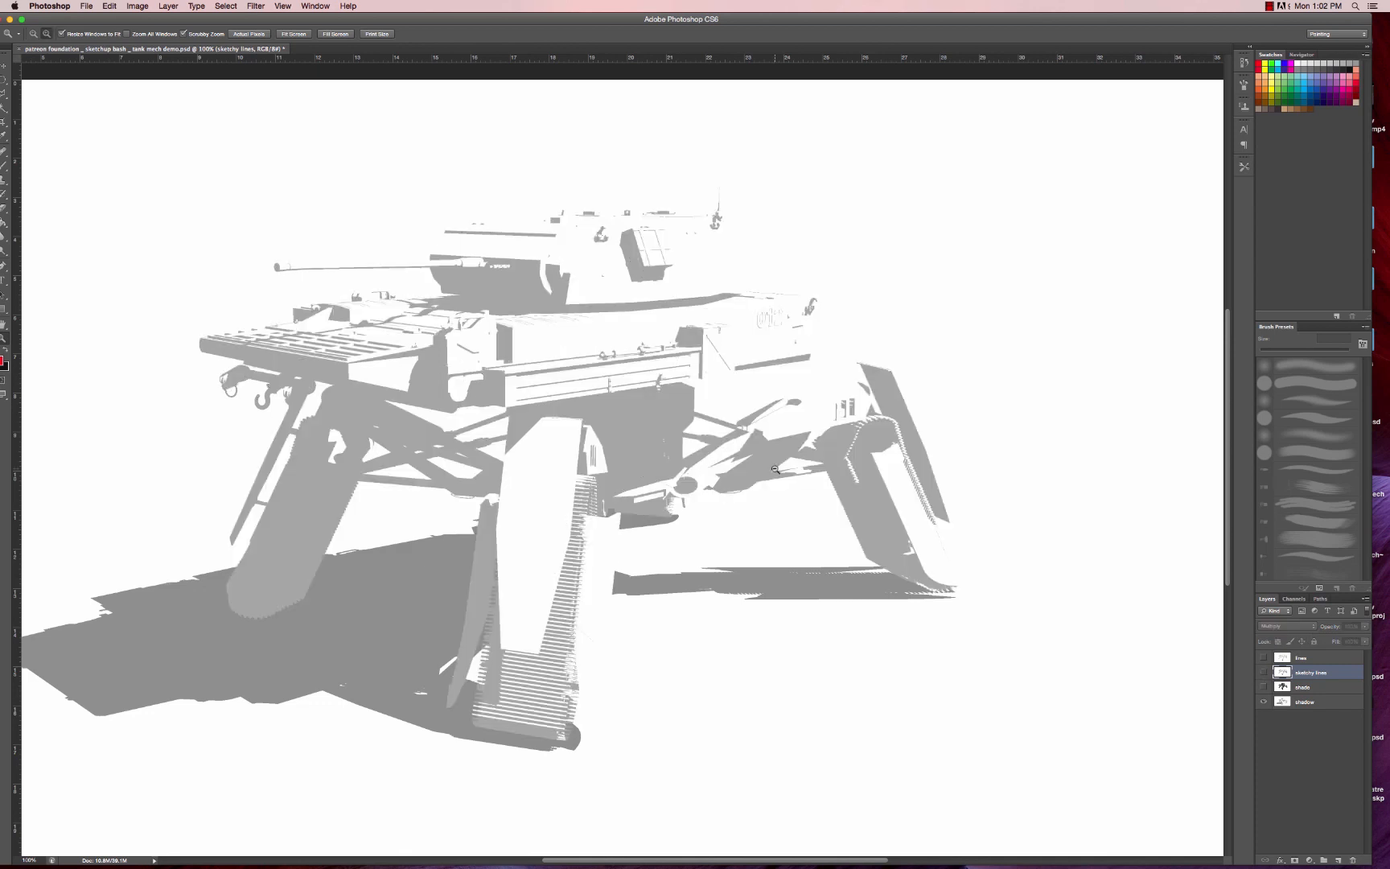
pyautogui.keyDown('alt'); pyautogui.click(729, 490); pyautogui.keyUp('alt')
pyautogui.click(729, 491)
pyautogui.click(1262, 701)
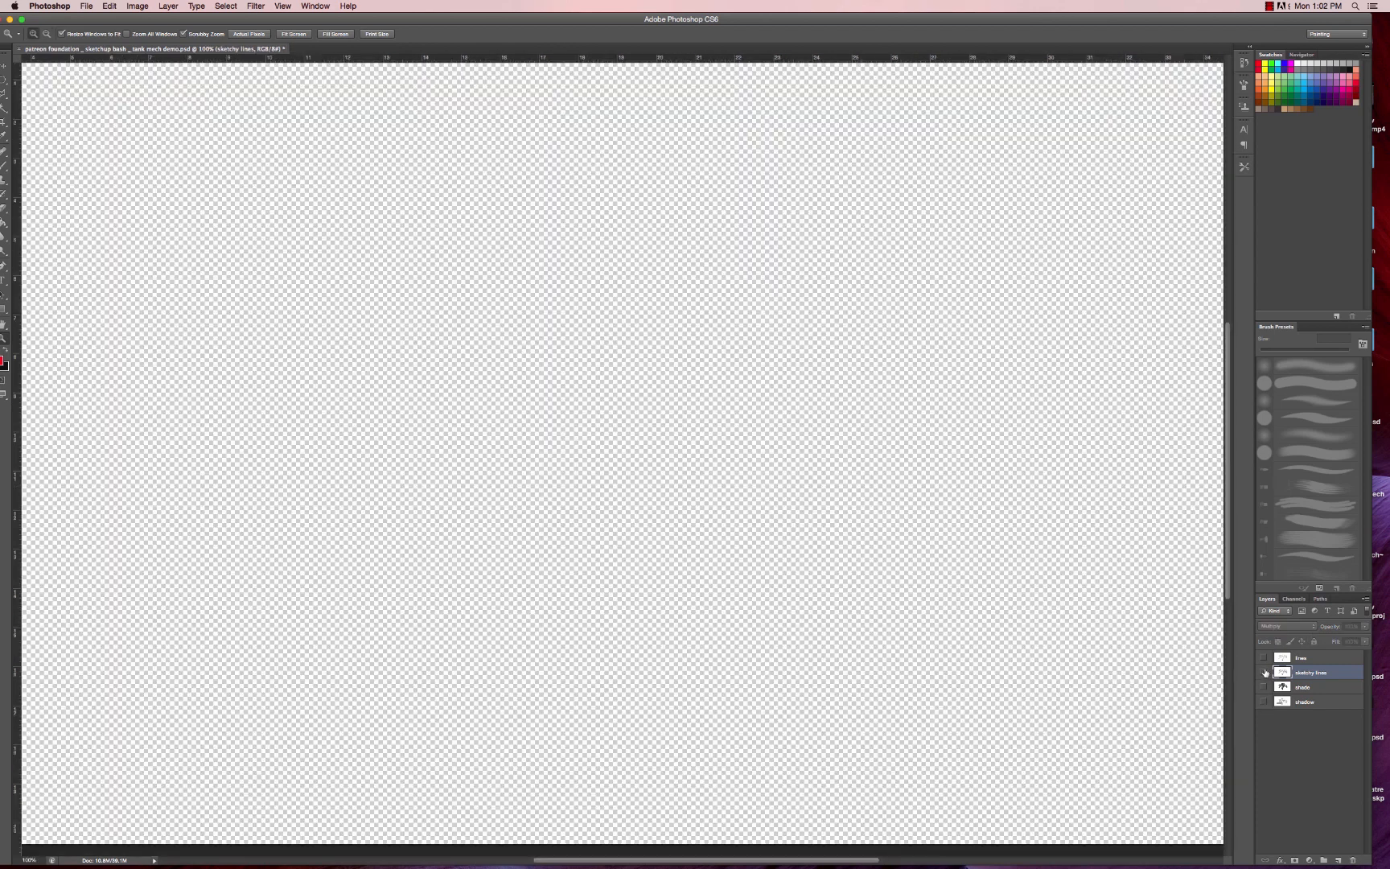
pyautogui.click(1263, 673)
pyautogui.keyDown('alt'); pyautogui.click(919, 636); pyautogui.keyUp('alt')
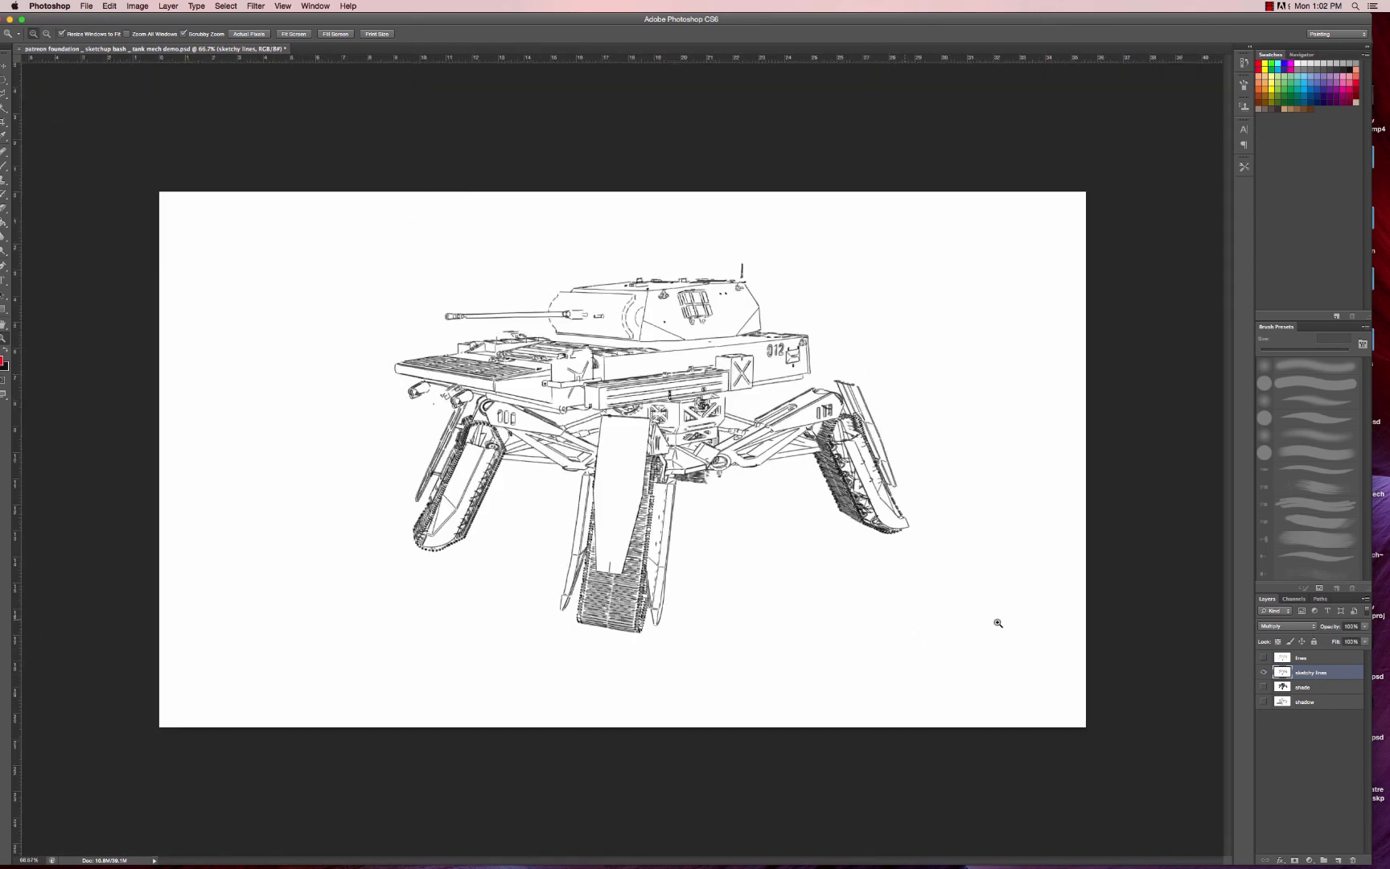
pyautogui.click(1263, 702)
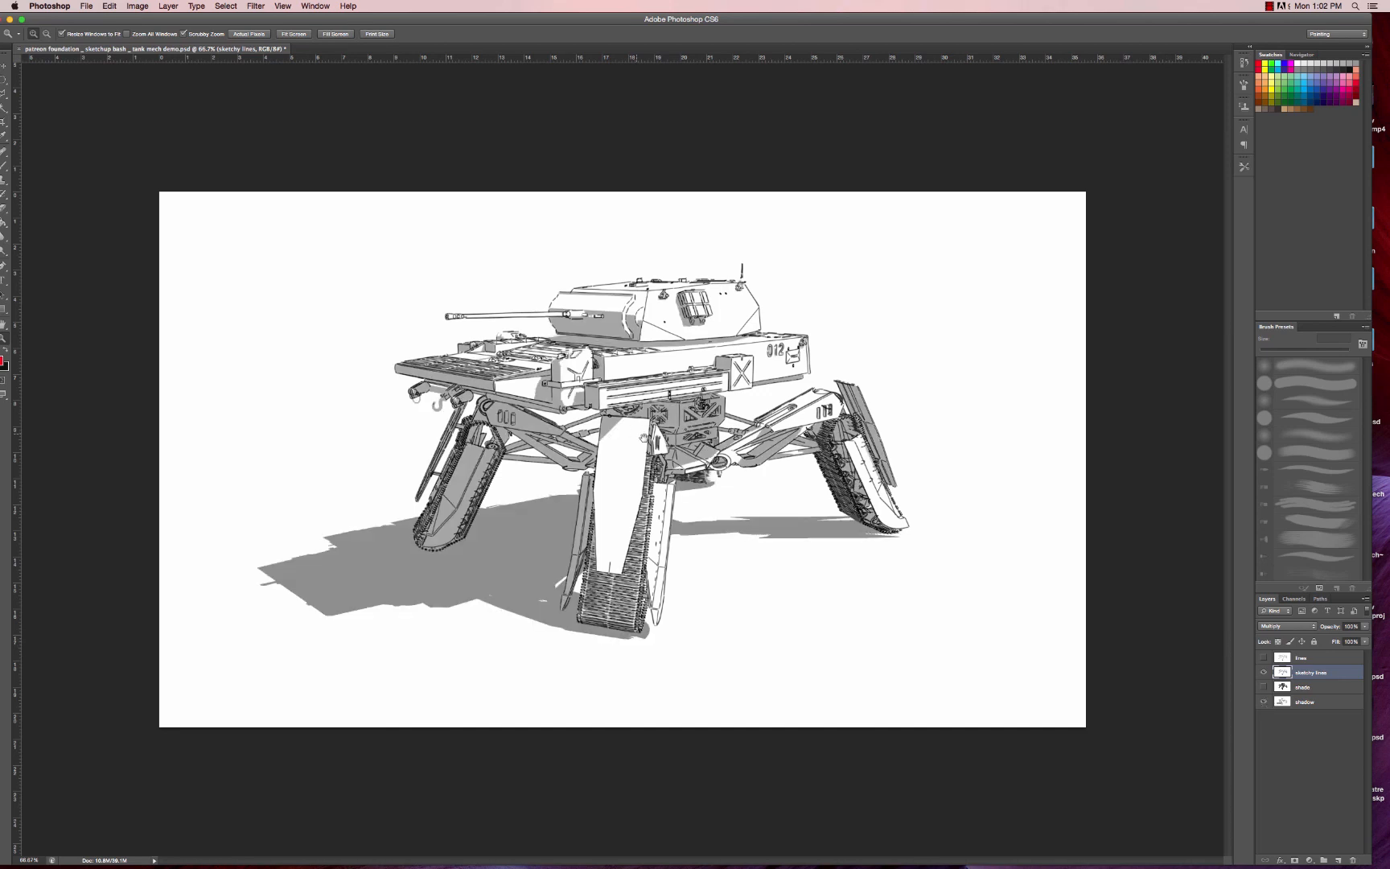
# - Erase the stray vertical line at the lower end of the front leg's armour plate on the "sketchy lines" layer
pyautogui.press('v')
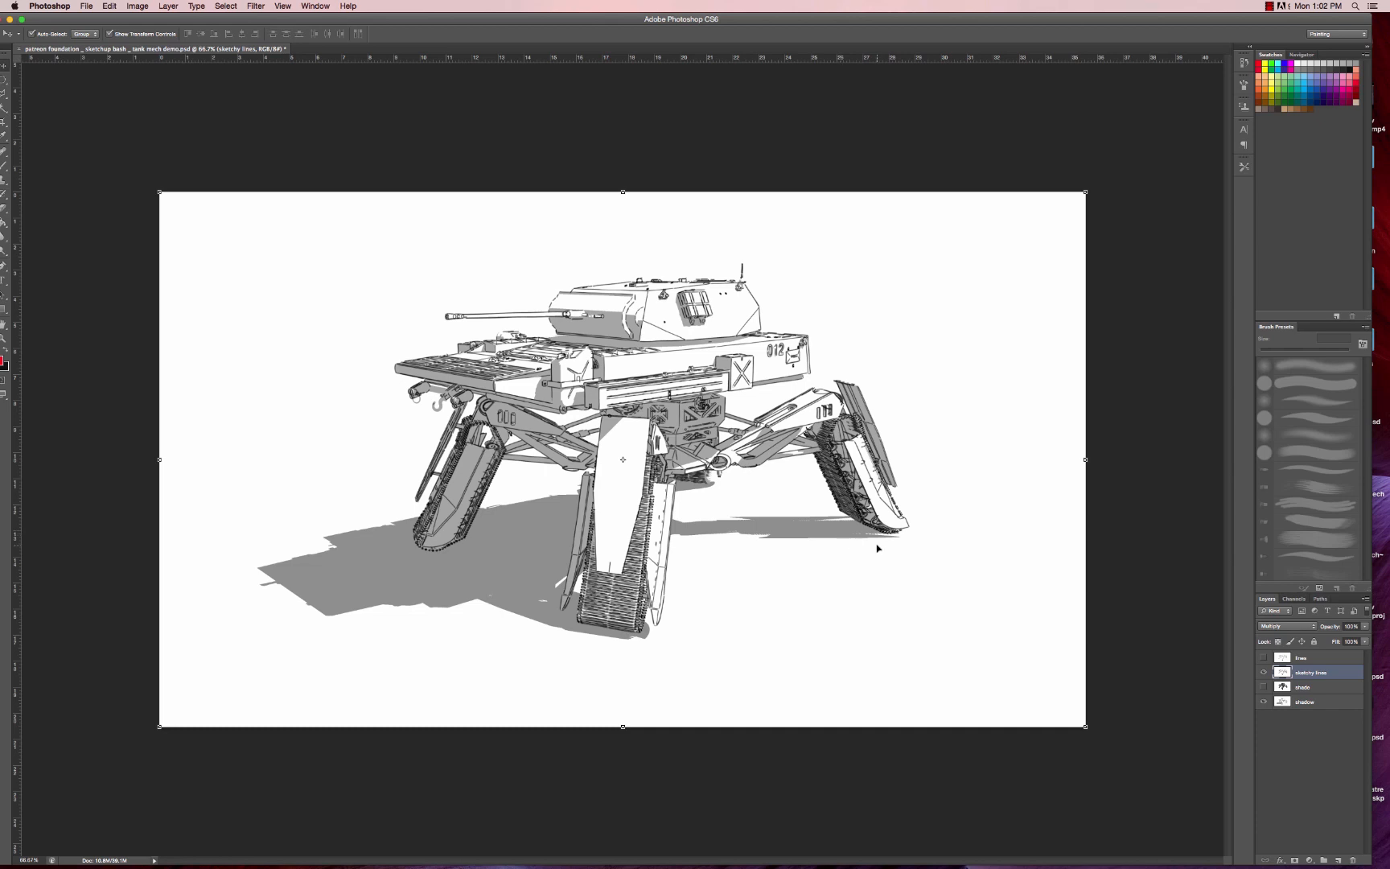
pyautogui.press('z')
pyautogui.click(638, 419)
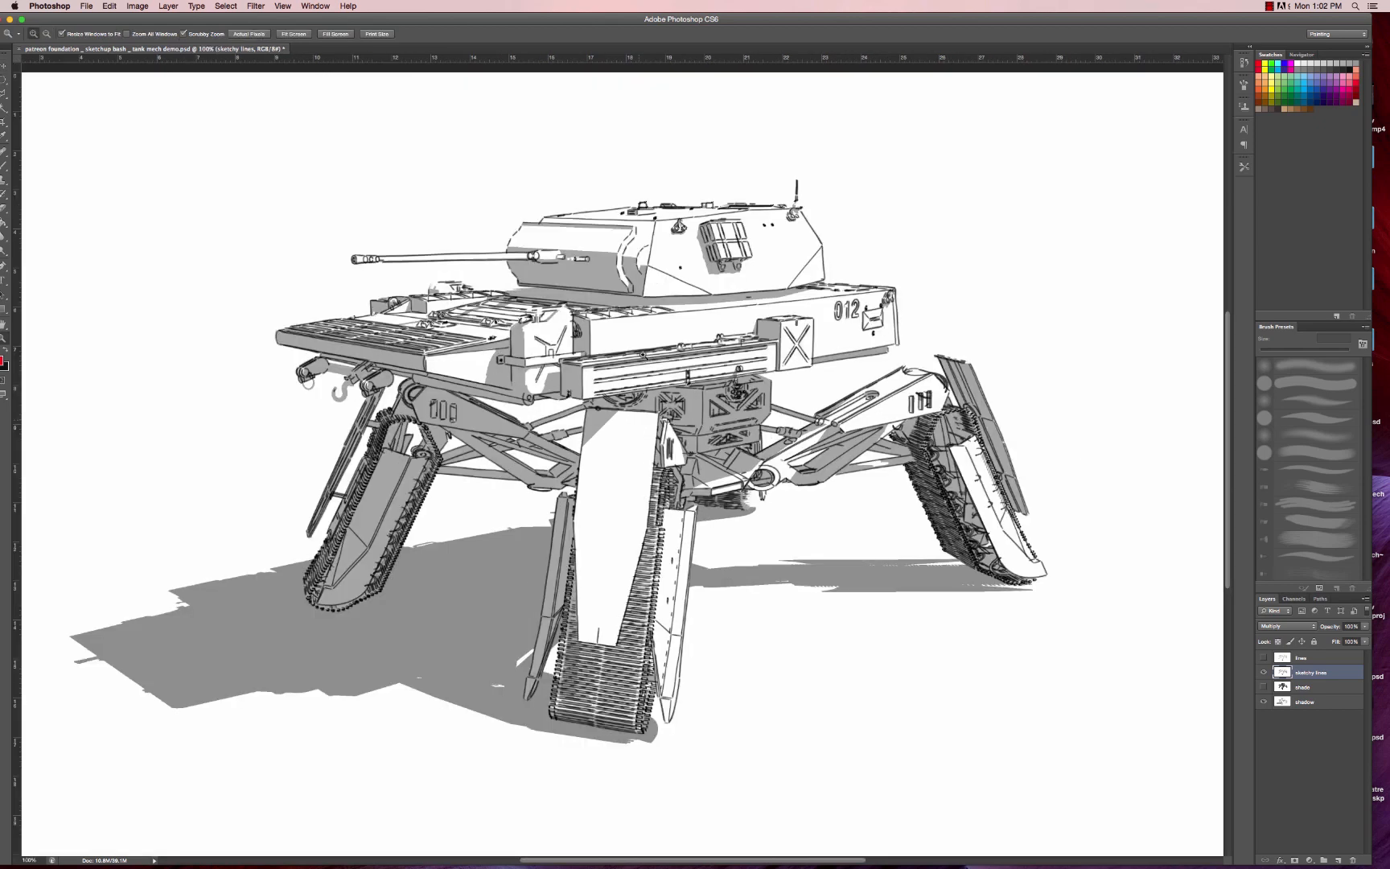
pyautogui.scroll(1, 720, 346)
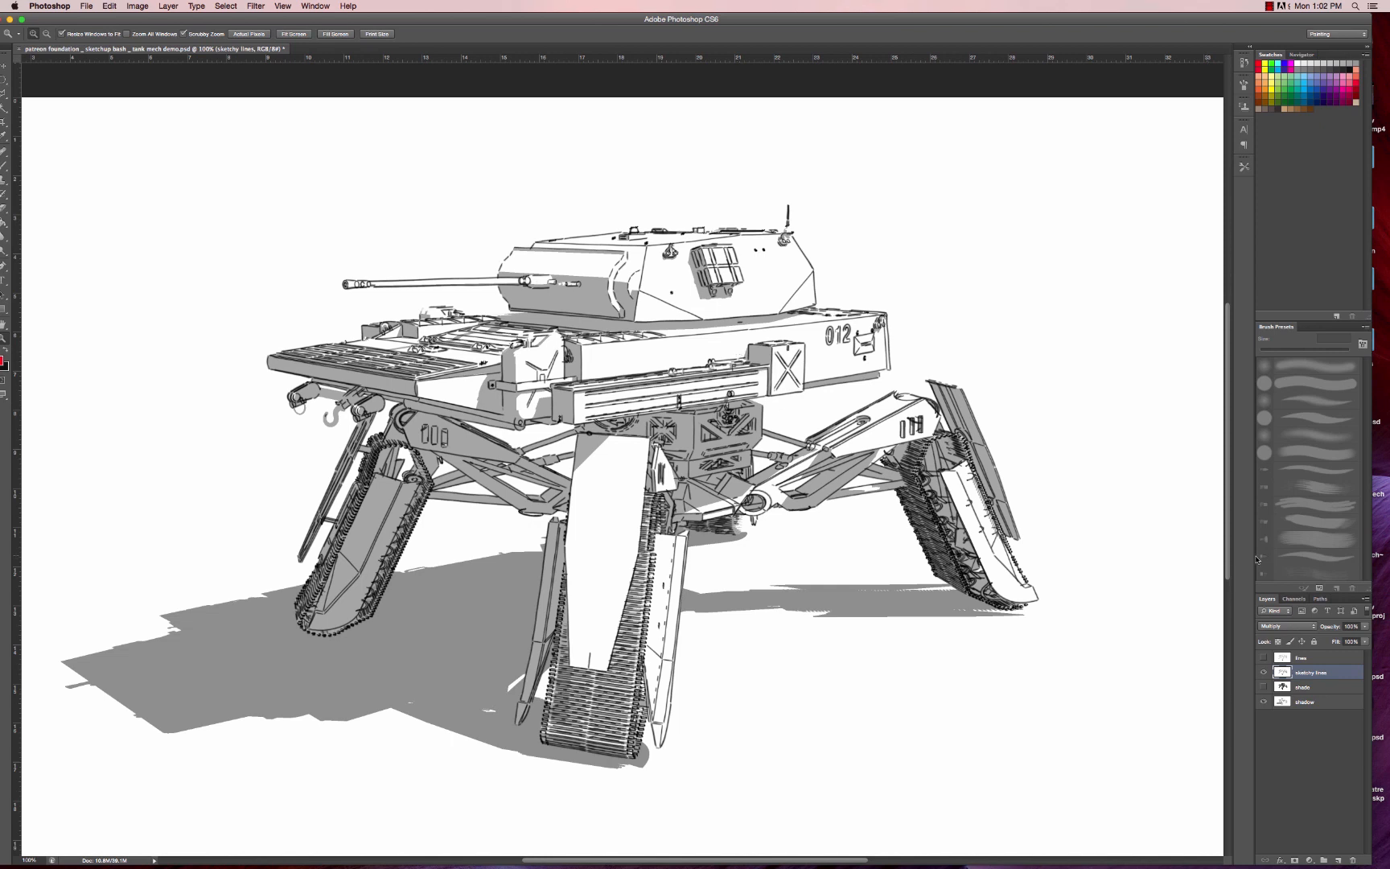
pyautogui.click(565, 678)
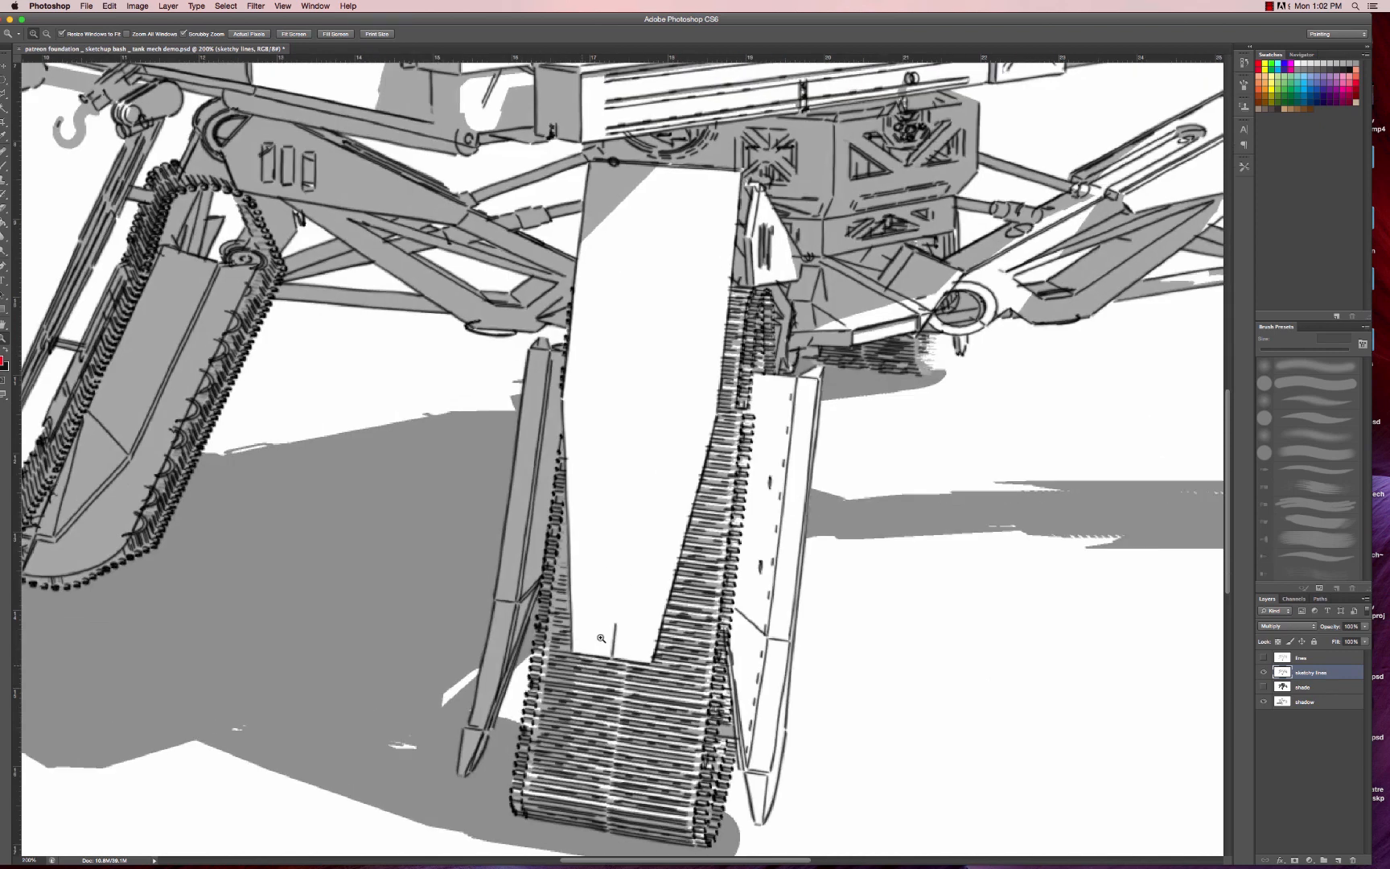
pyautogui.click(595, 658)
pyautogui.press('e')
pyautogui.moveTo(624, 650)
pyautogui.mouseDown()
pyautogui.moveTo(630, 602)
pyautogui.moveTo(700, 647)
pyautogui.moveTo(974, 689)
pyautogui.mouseUp()
# - Examine the sketchy line work on the left and right track legs for remaining stray marks
pyautogui.moveTo(319, 688); pyautogui.dragTo(376, 767)
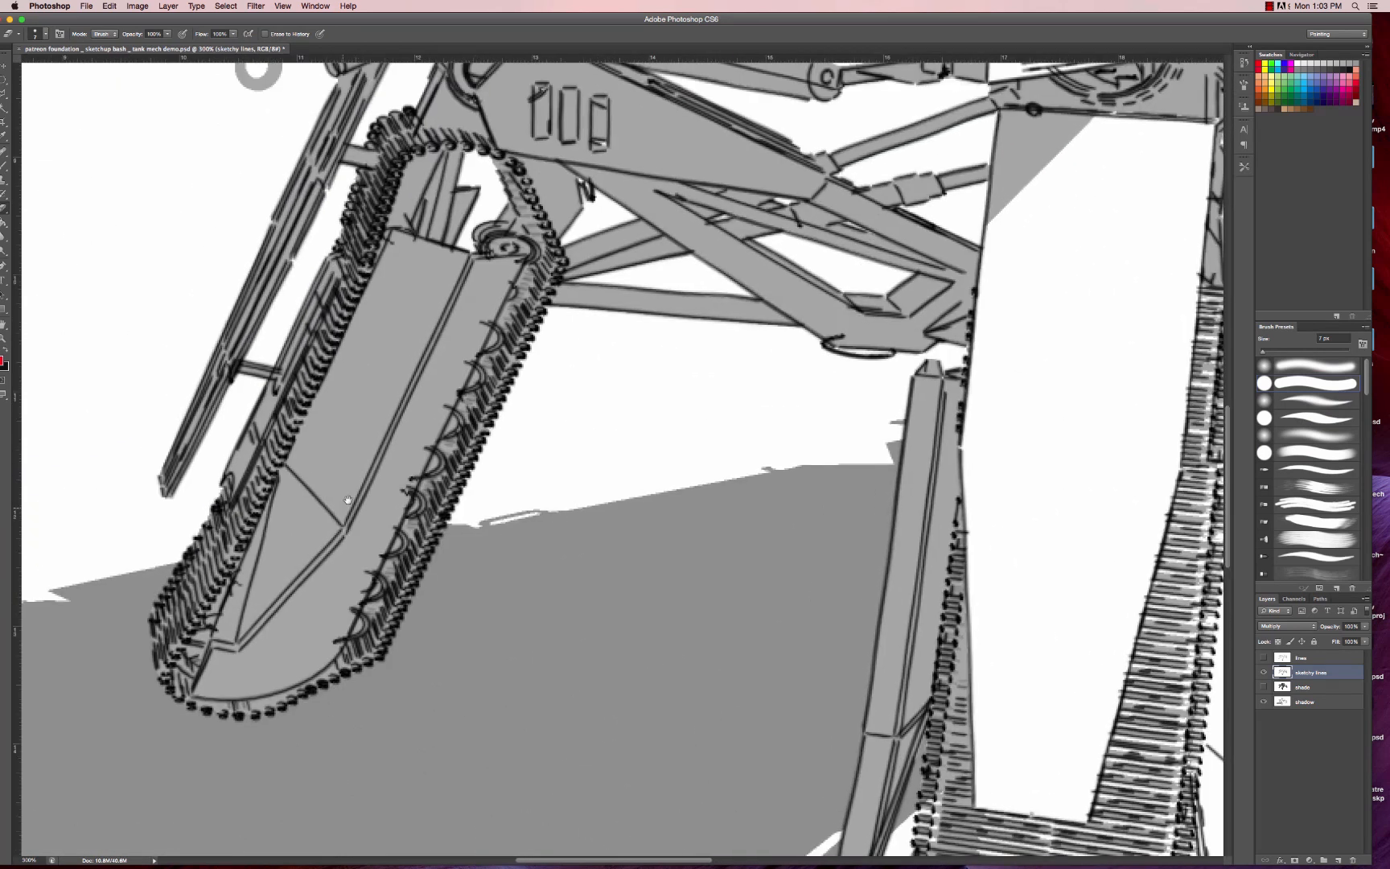
pyautogui.press('z')
pyautogui.keyDown('alt'); pyautogui.click(361, 506); pyautogui.keyUp('alt')
pyautogui.keyDown('alt'); pyautogui.click(370, 507); pyautogui.keyUp('alt')
pyautogui.moveTo(758, 494); pyautogui.dragTo(753, 501)
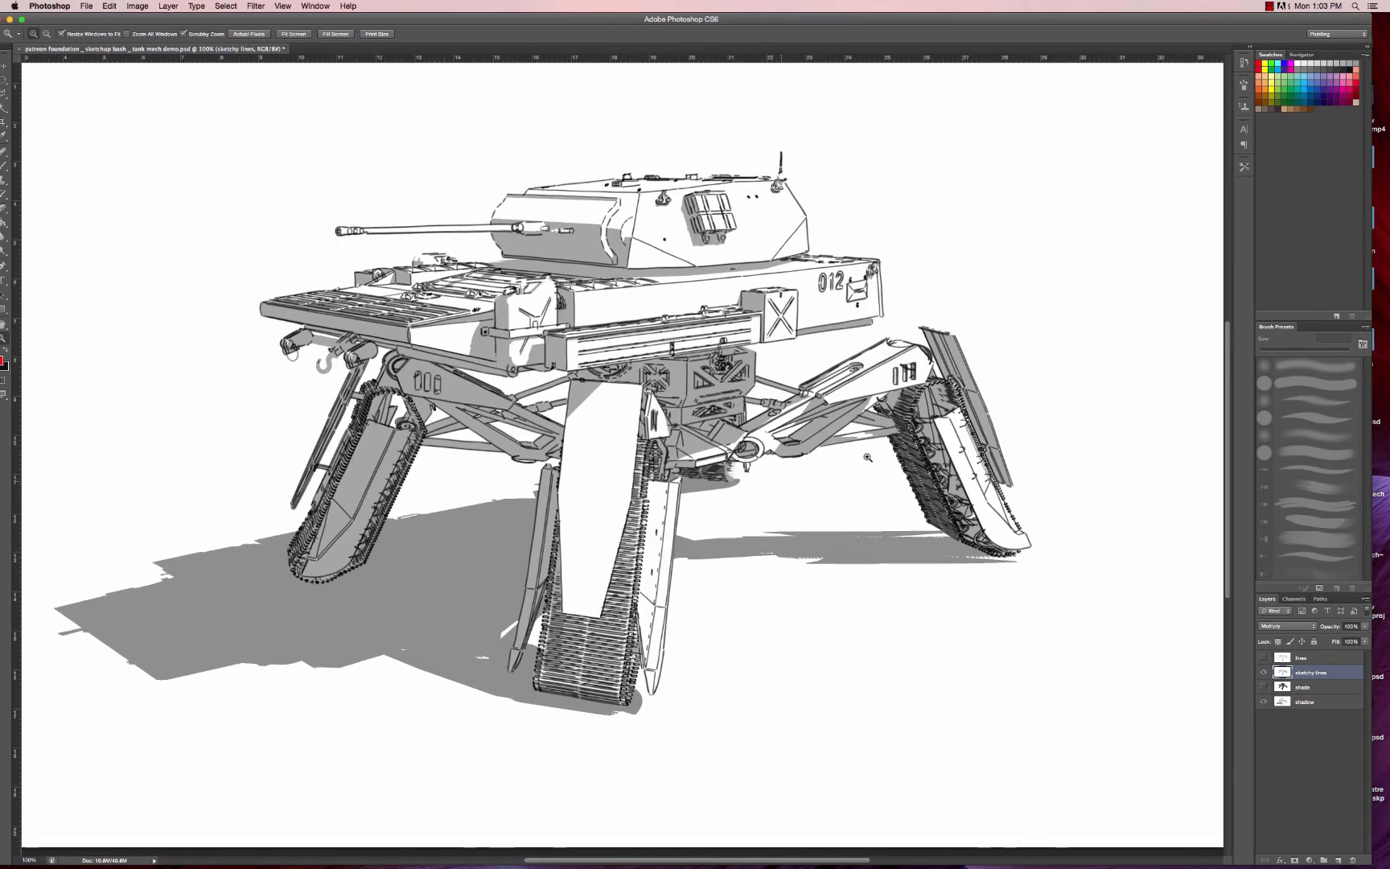
pyautogui.click(1001, 463)
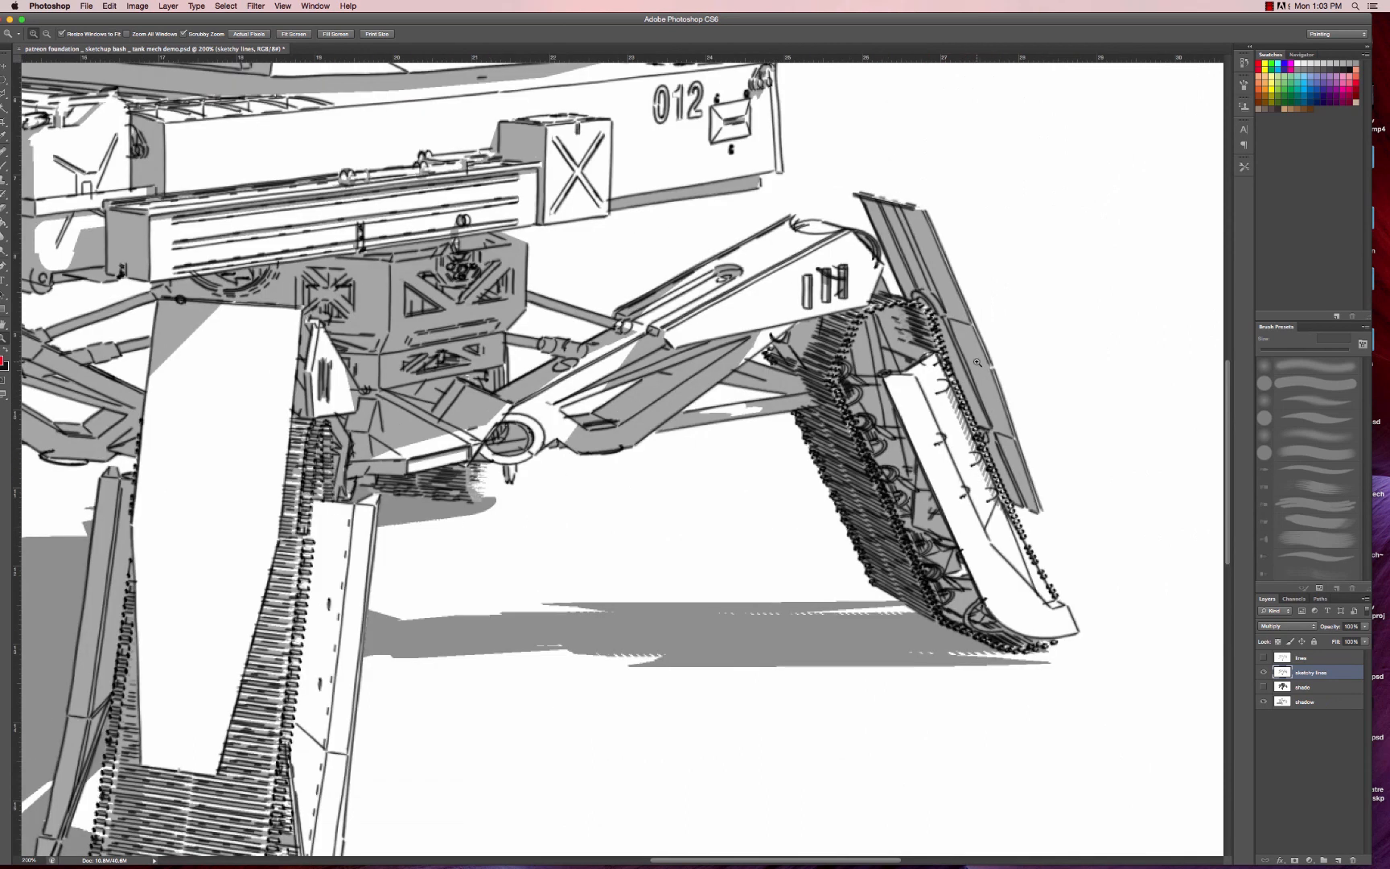
pyautogui.click(963, 351)
pyautogui.moveTo(936, 357); pyautogui.dragTo(835, 420)
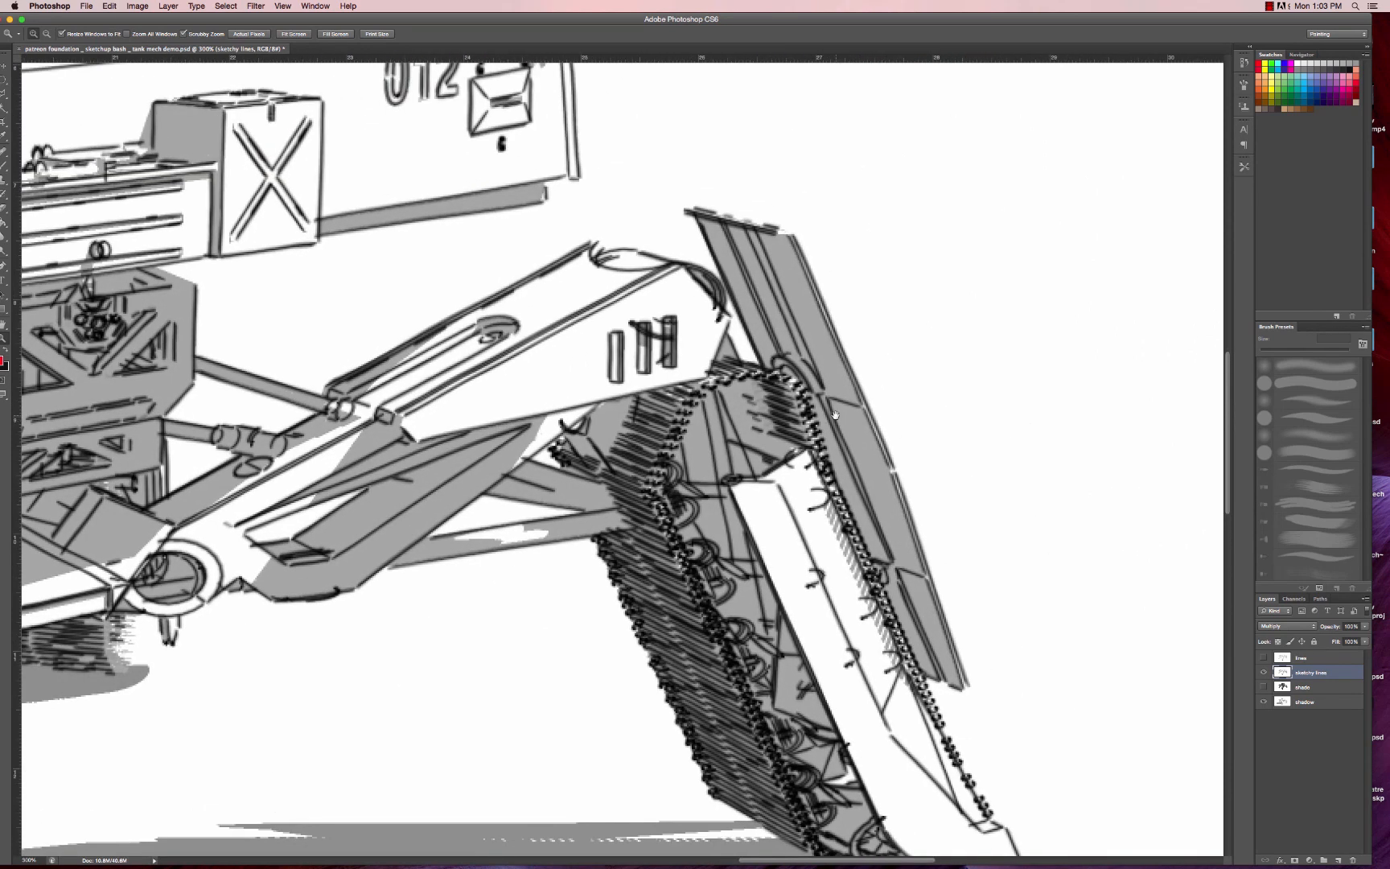
pyautogui.keyDown('alt'); pyautogui.click(835, 419); pyautogui.keyUp('alt')
pyautogui.keyDown('alt'); pyautogui.click(835, 420); pyautogui.keyUp('alt')
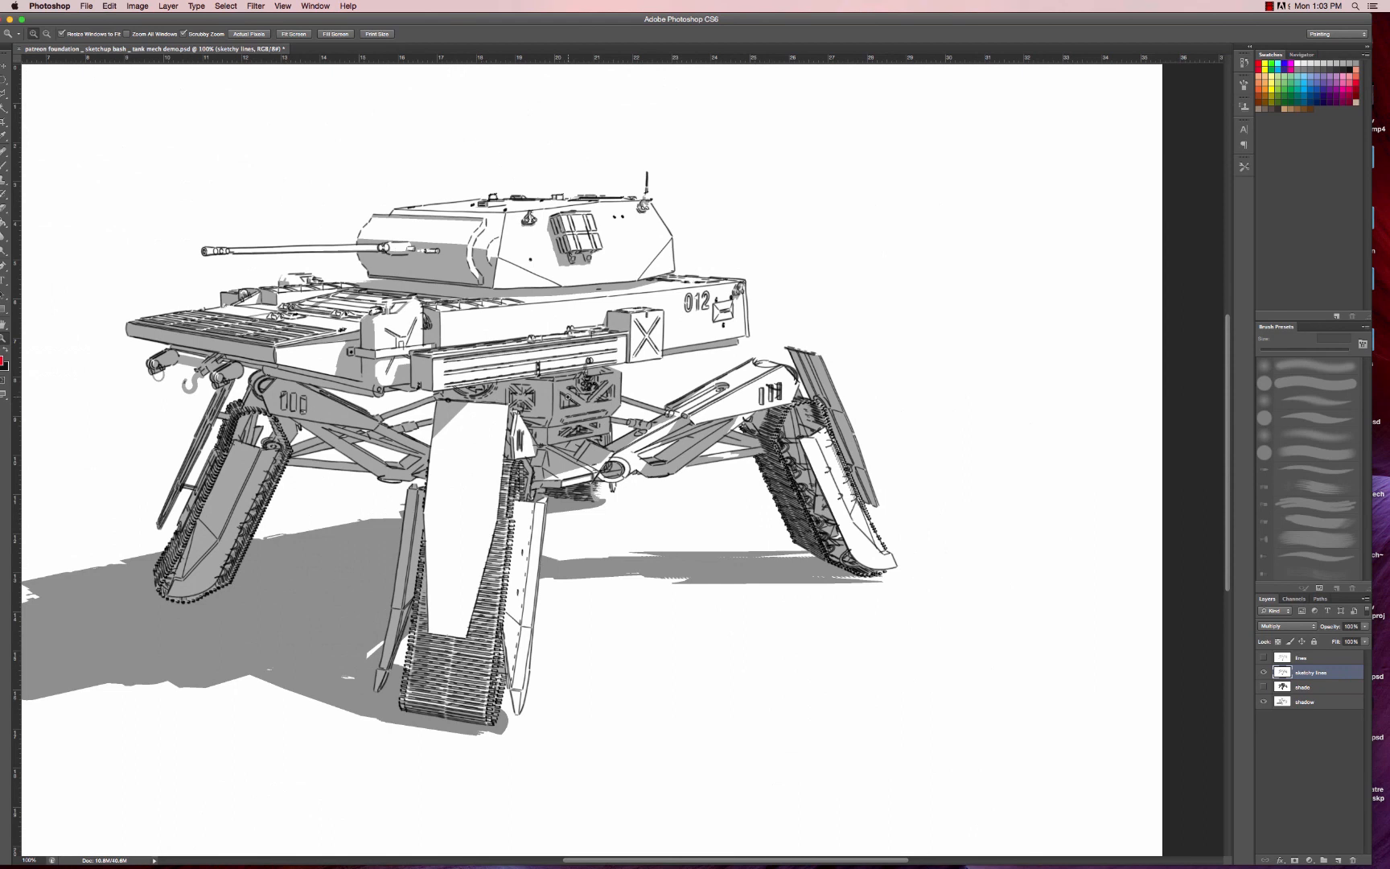
# - Compare the tank mech with and without the "lines" and "sketchy lines" layers, and leave both layers shown
pyautogui.click(1263, 658)
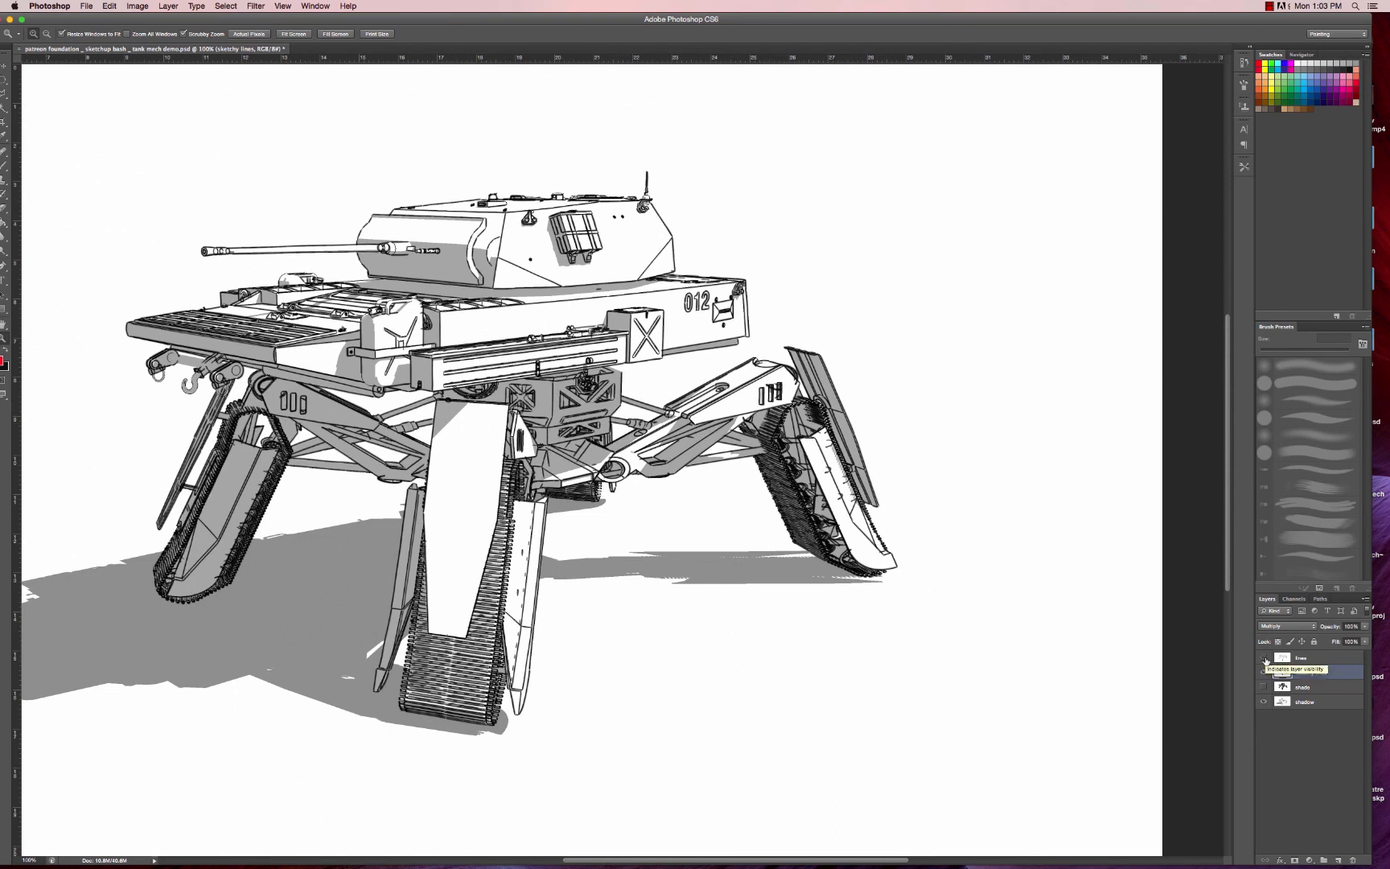
pyautogui.click(1263, 659)
pyautogui.click(1264, 672)
pyautogui.keyDown('alt'); pyautogui.click(502, 469); pyautogui.keyUp('alt')
pyautogui.click(531, 478)
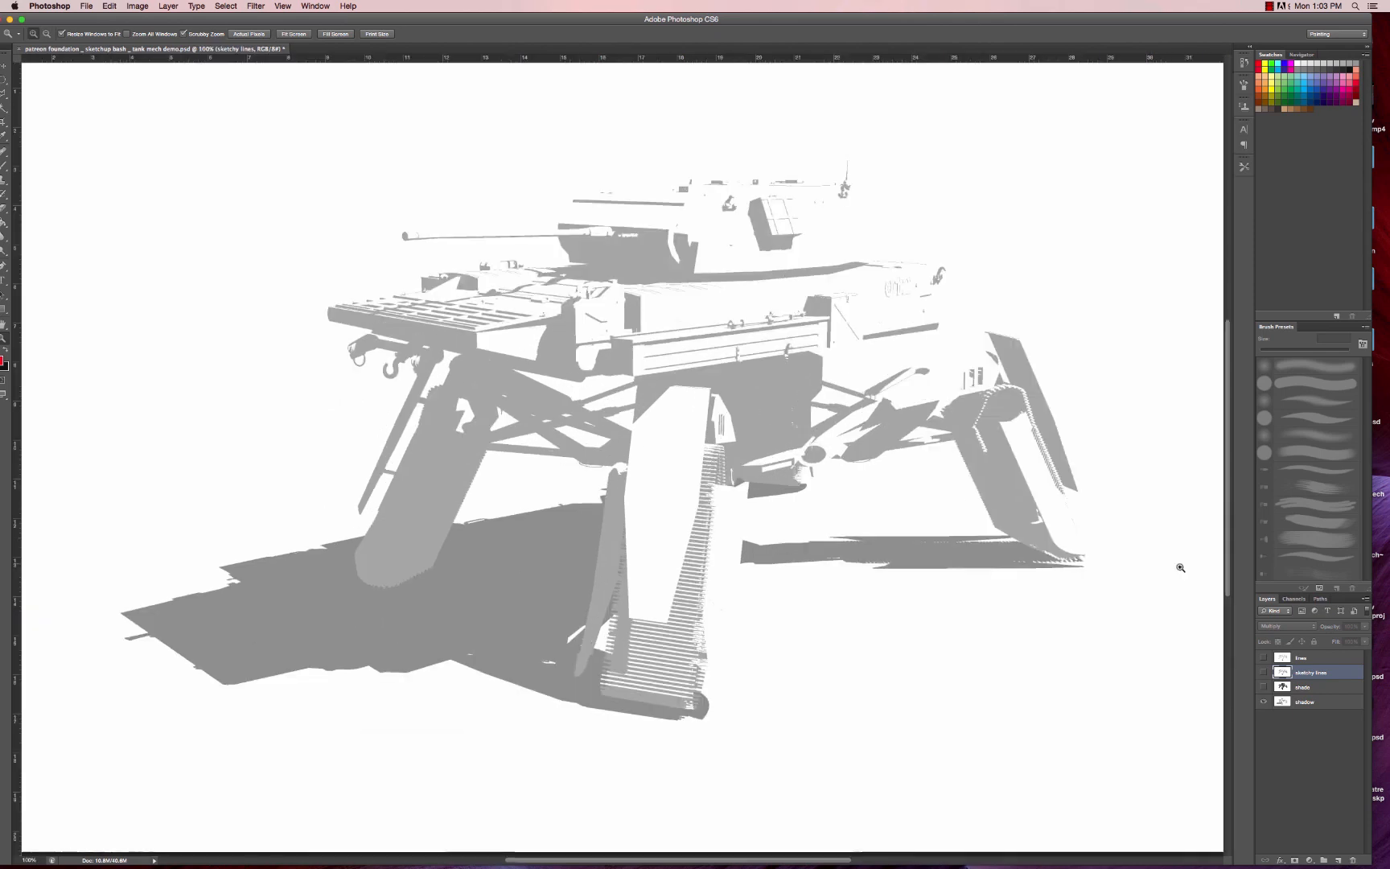
pyautogui.click(1263, 673)
pyautogui.click(1263, 658)
# - Add a new layer above "lines" and name it "sketch overlay"
pyautogui.click(1319, 659)
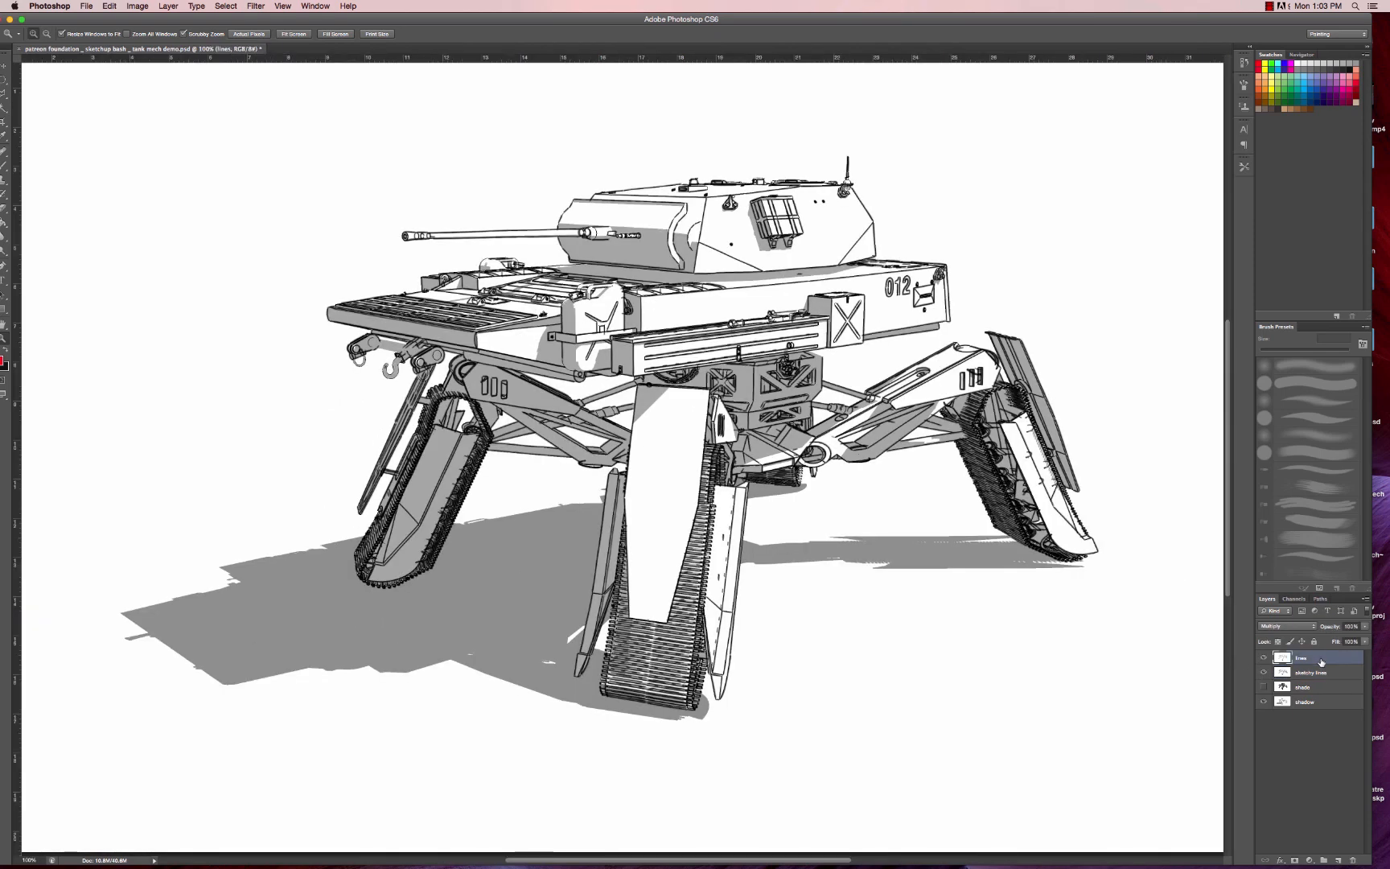
pyautogui.click(1338, 859)
pyautogui.doubleClick(1306, 658)
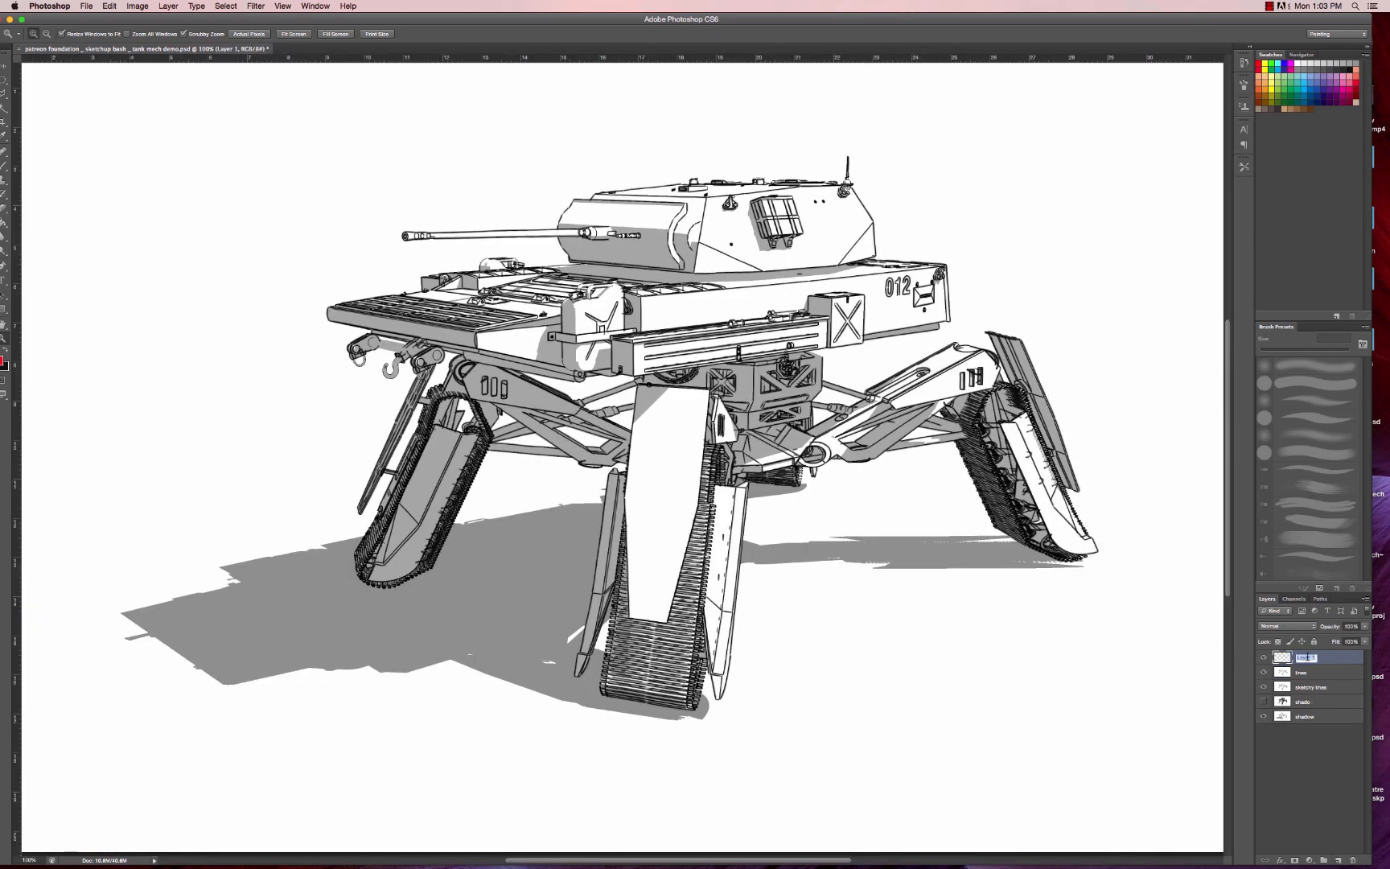
pyautogui.write('sketch overlay')
pyautogui.press('Return')
# - Switch to SketchUp and quit it without saving the changes to the tank mech model
pyautogui.moveTo(419, 866)
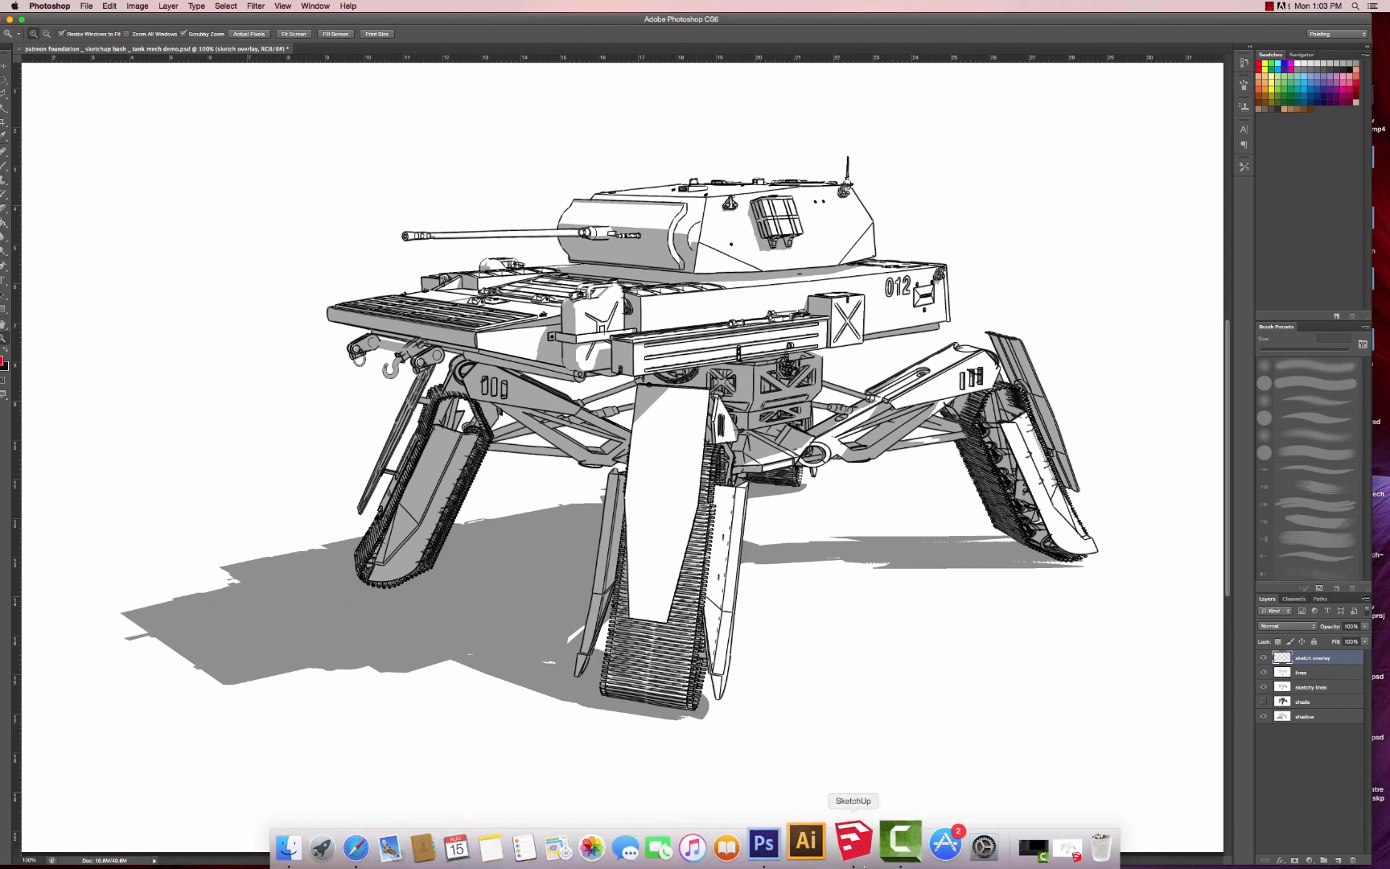
pyautogui.click(856, 843)
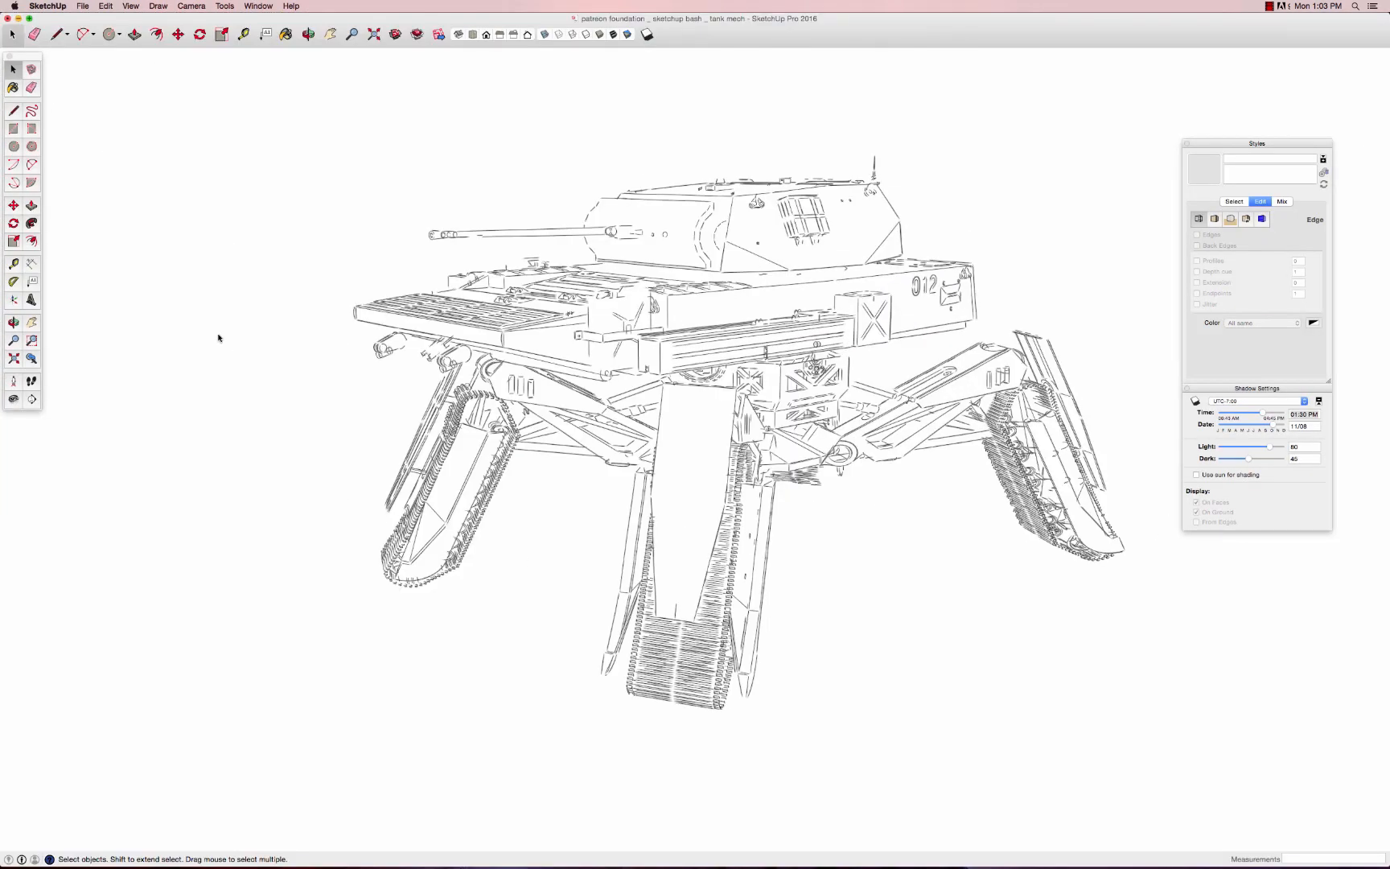
pyautogui.click(33, 6)
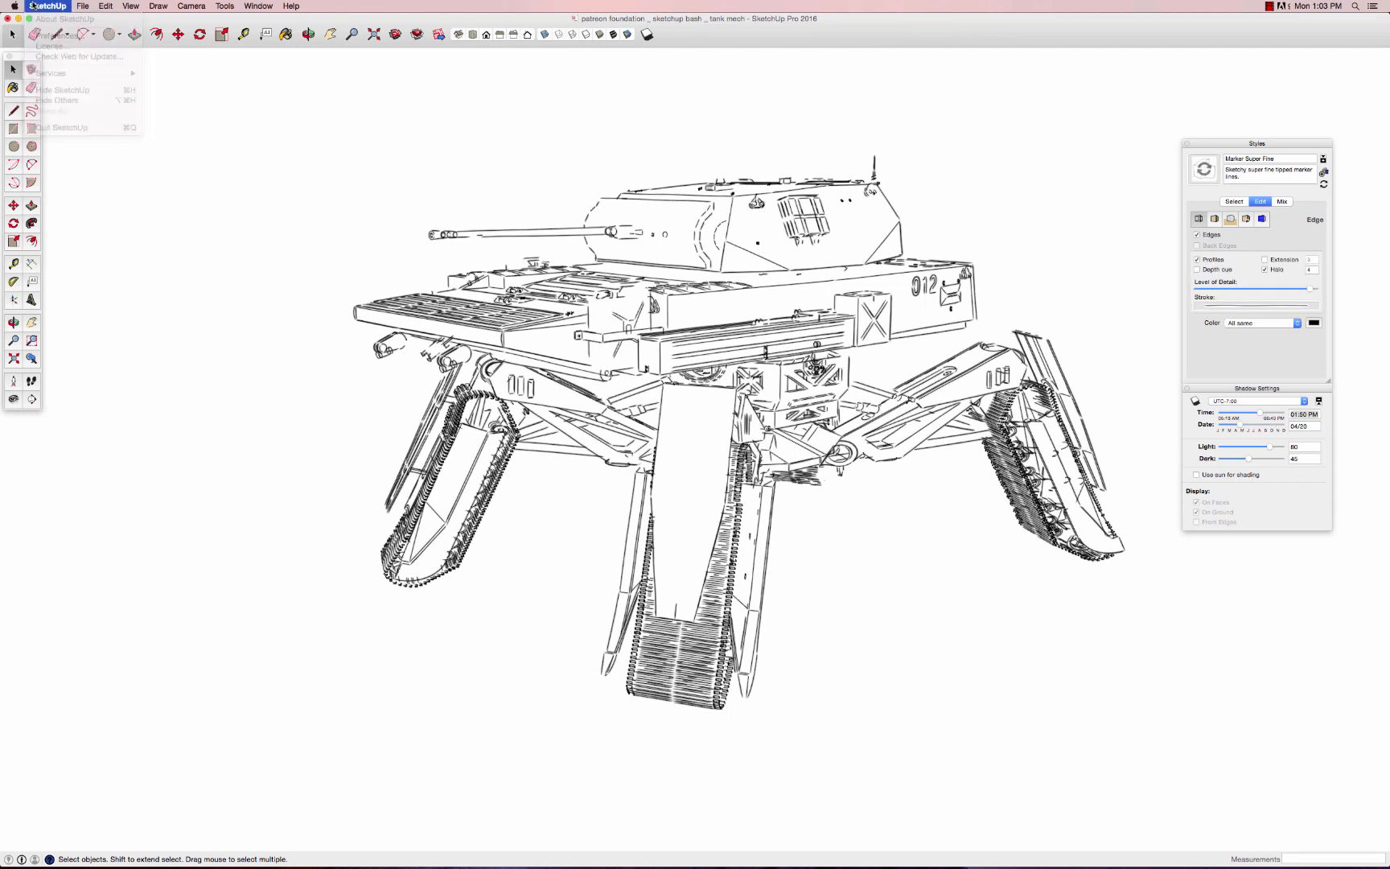
pyautogui.click(34, 6)
pyautogui.click(70, 127)
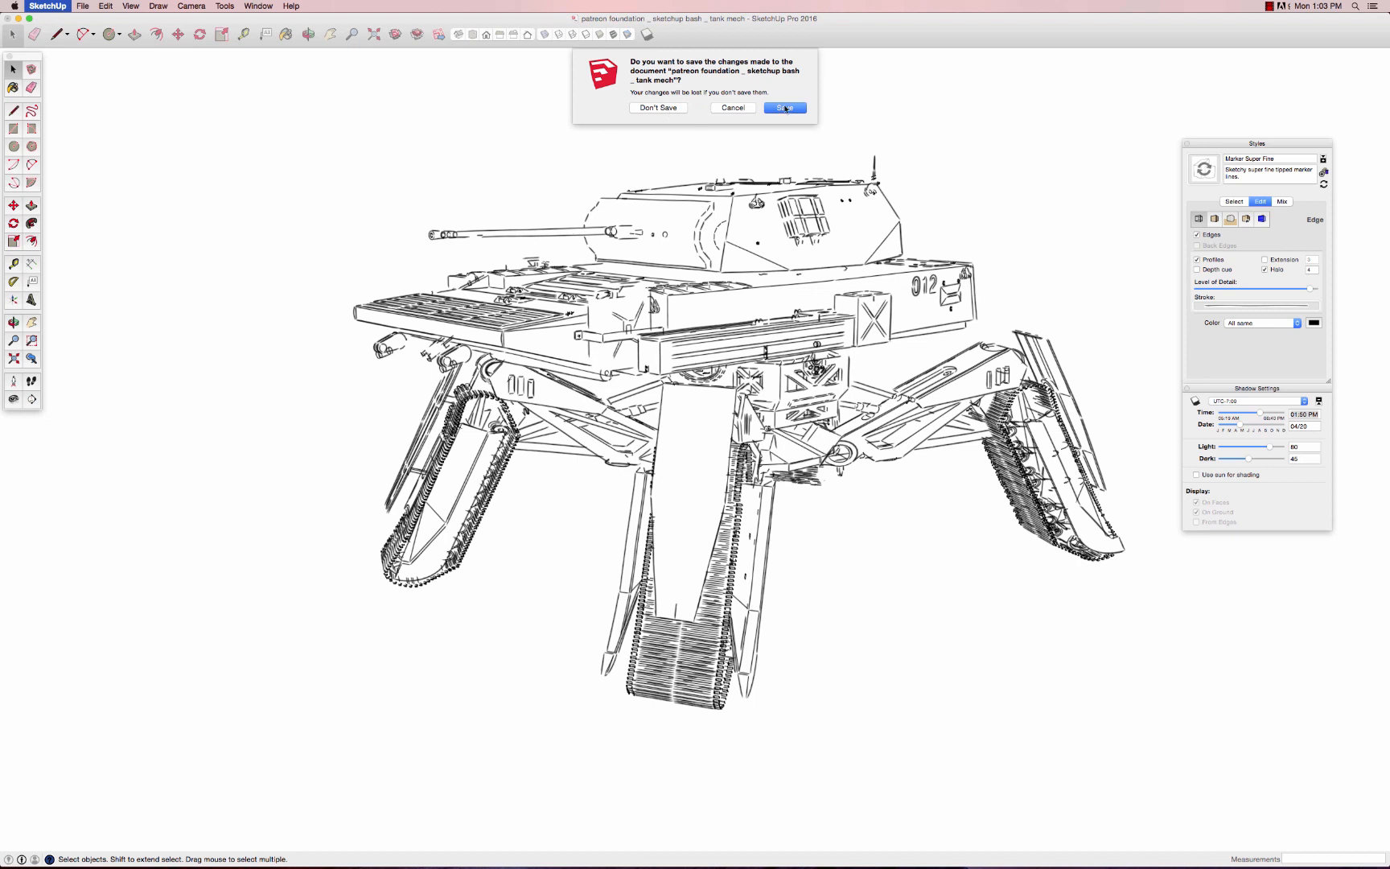
pyautogui.click(681, 109)
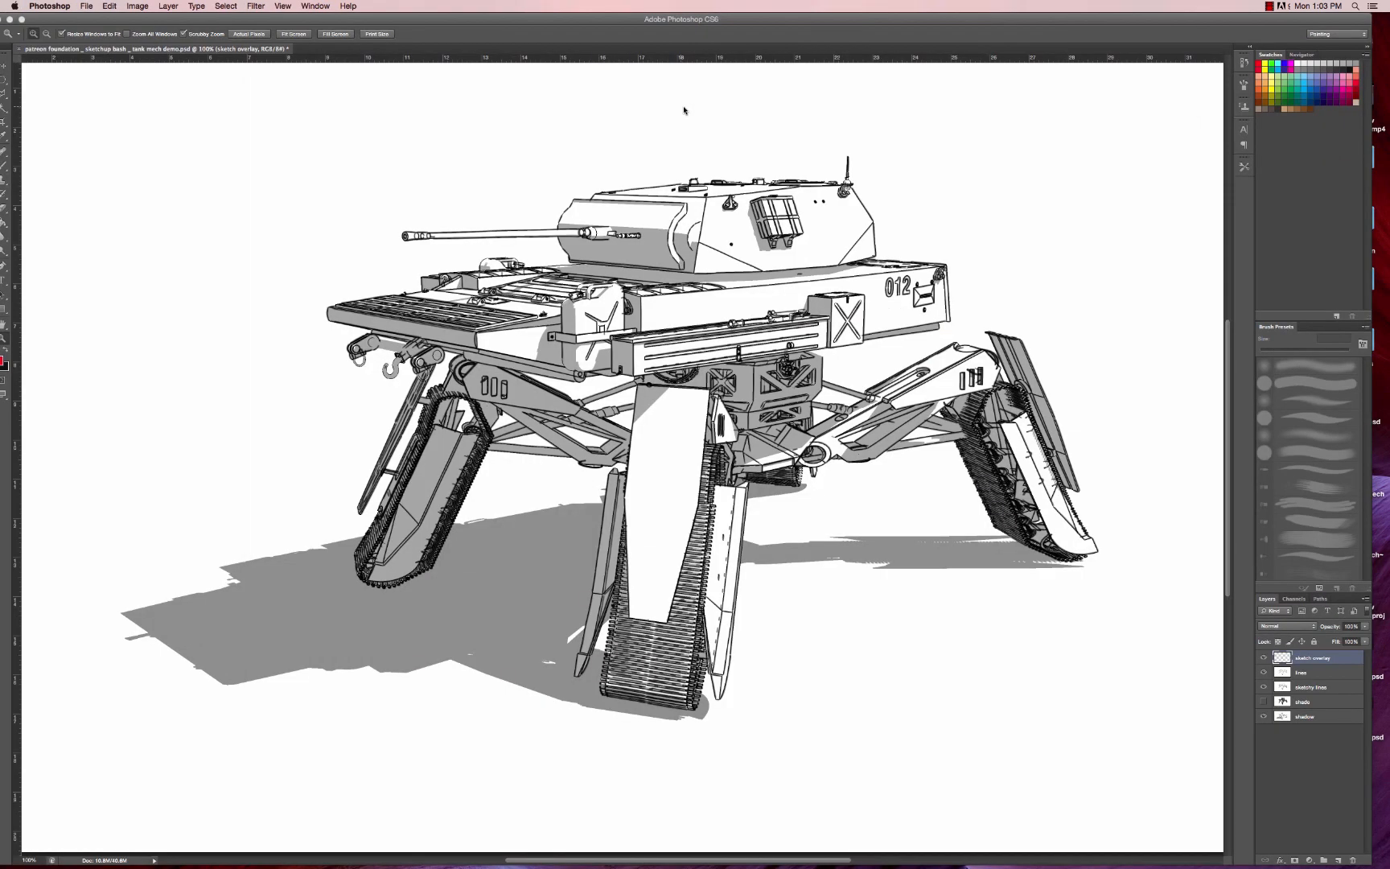
# - Switch to Safari and open Pinterest in place of the Blogger page
pyautogui.moveTo(563, 867)
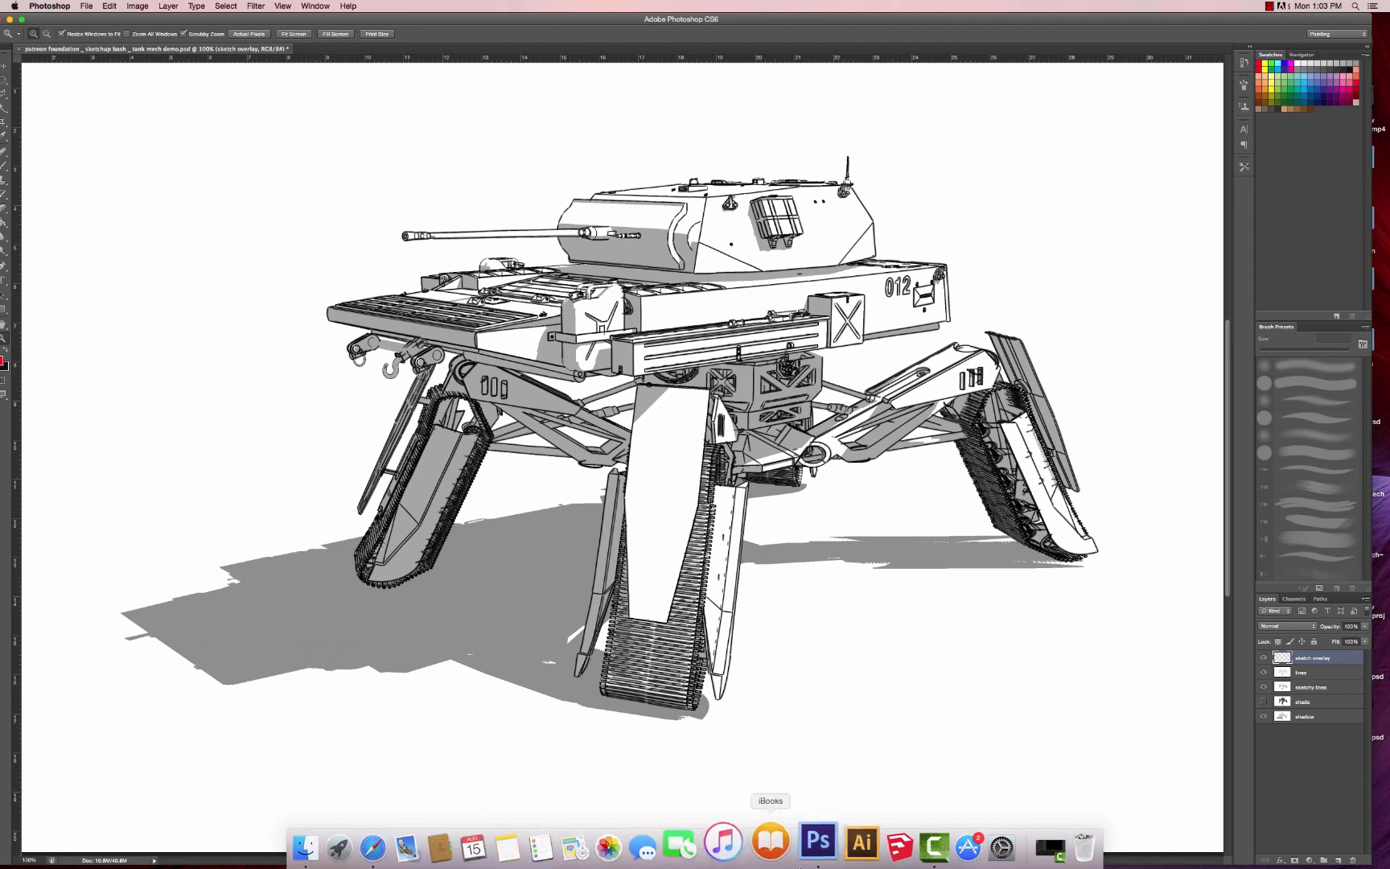
pyautogui.click(934, 846)
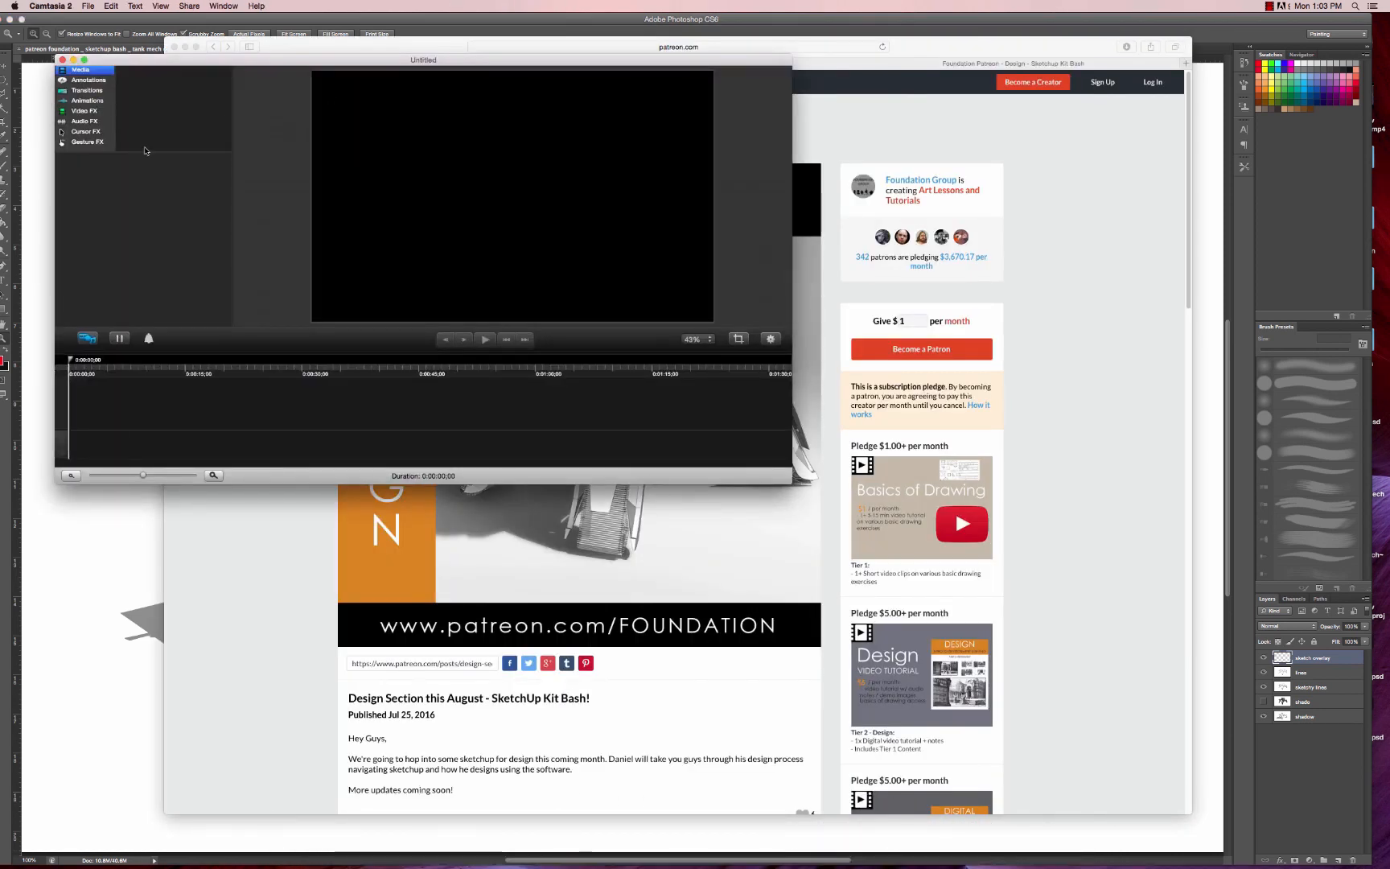
pyautogui.click(122, 340)
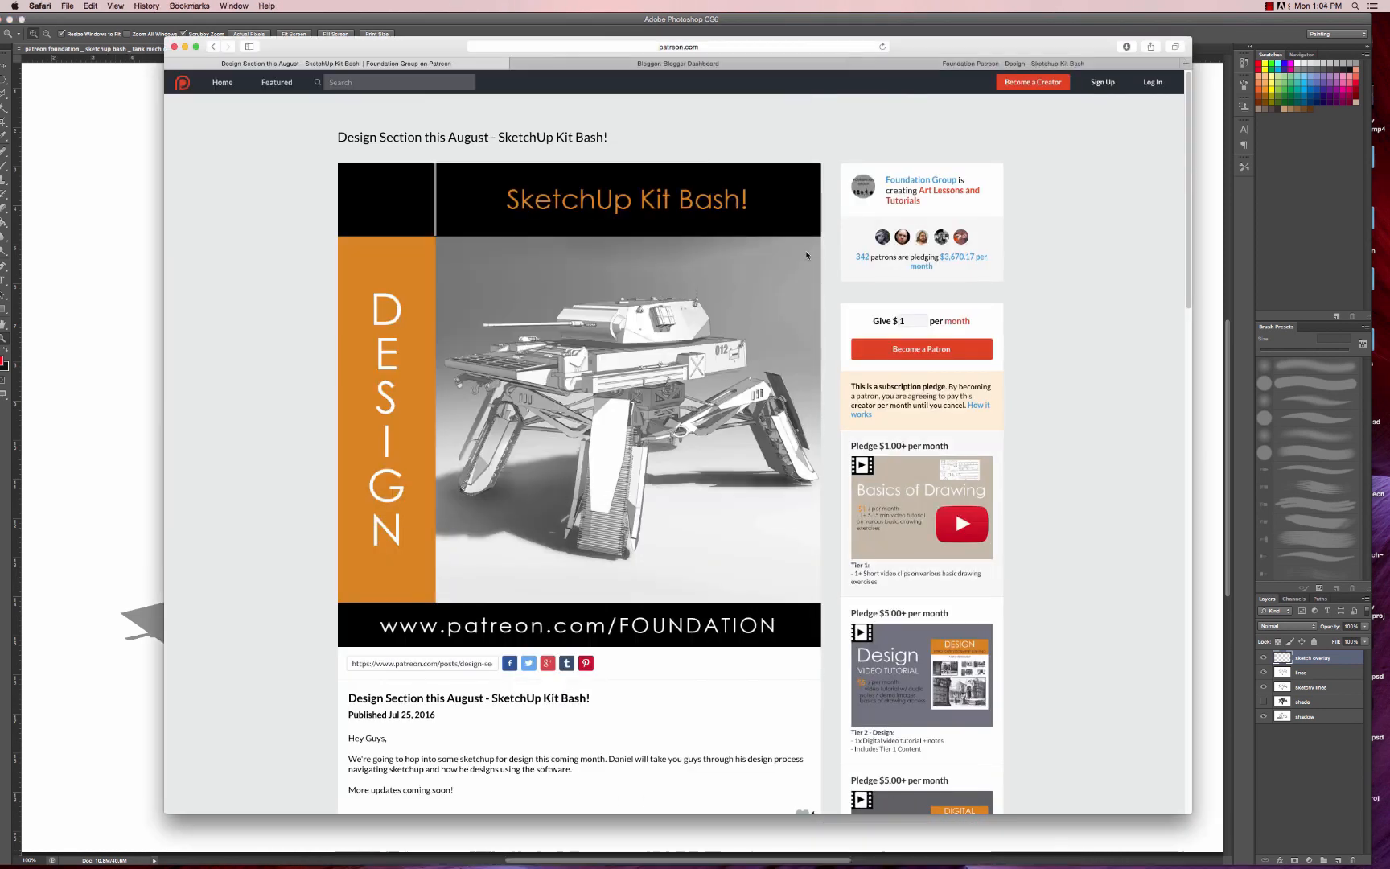
pyautogui.click(623, 64)
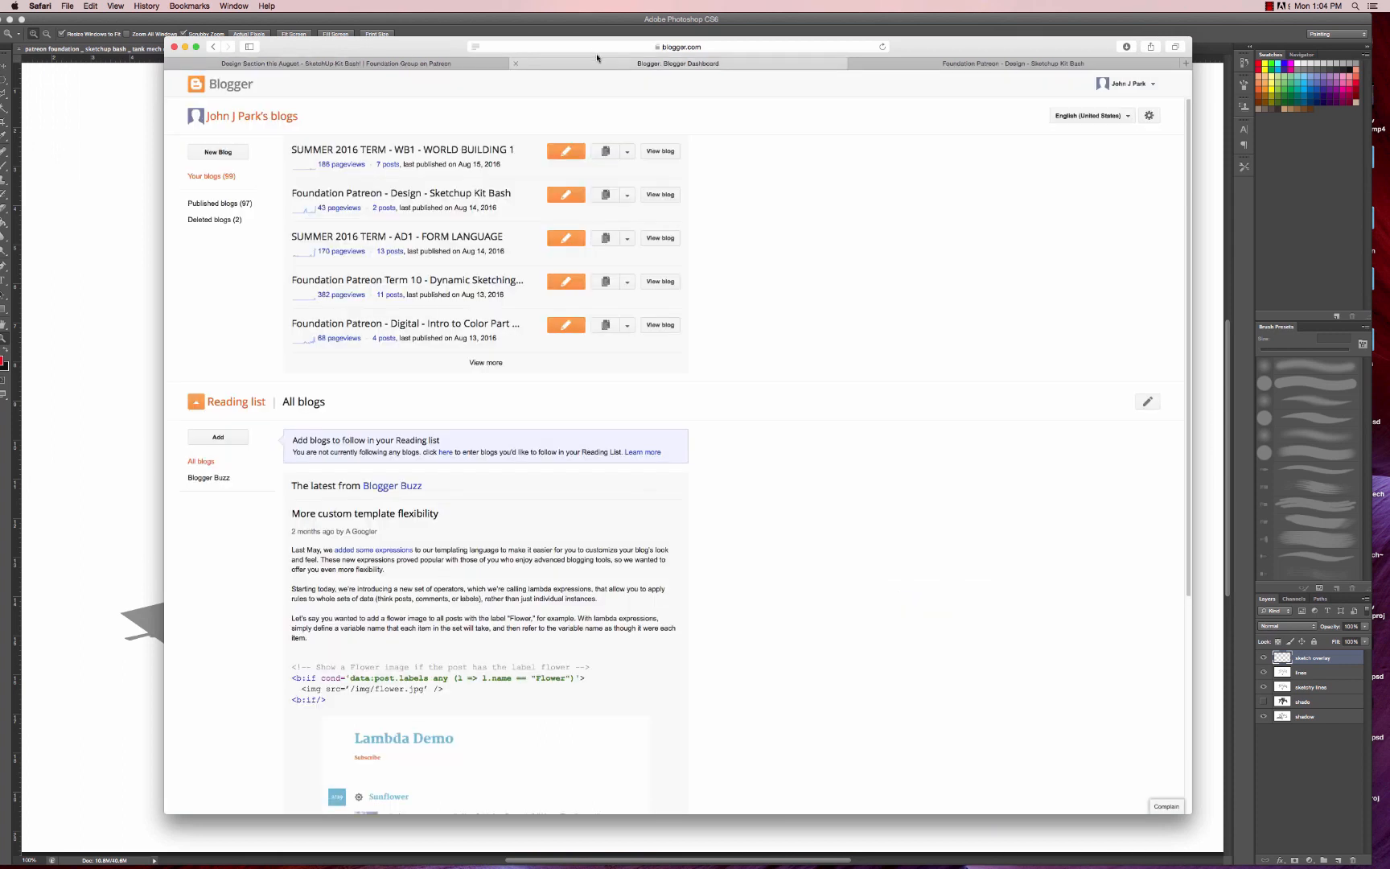
pyautogui.click(581, 48)
pyautogui.write('pinterest')
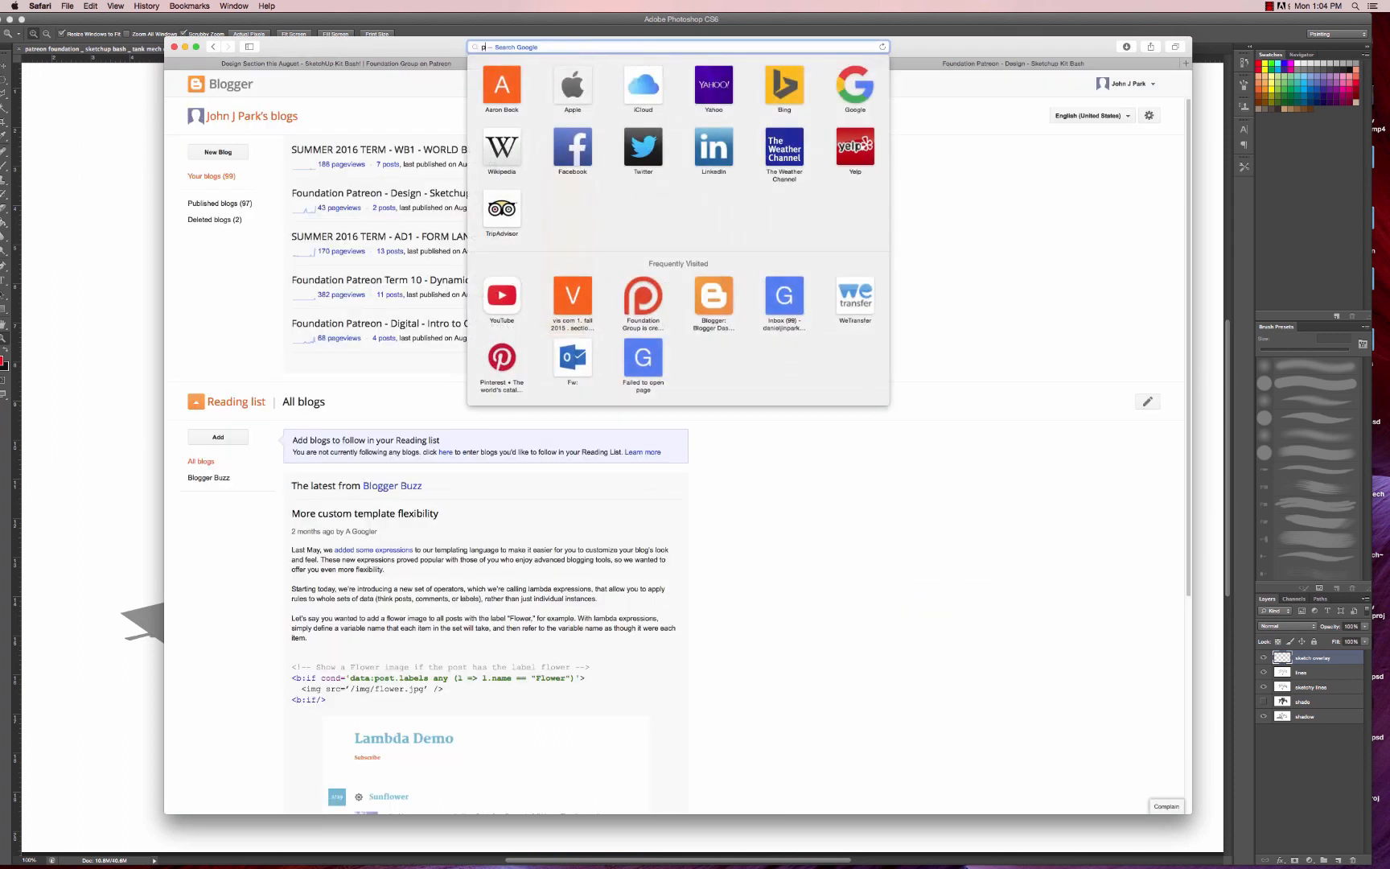
pyautogui.press('Return')
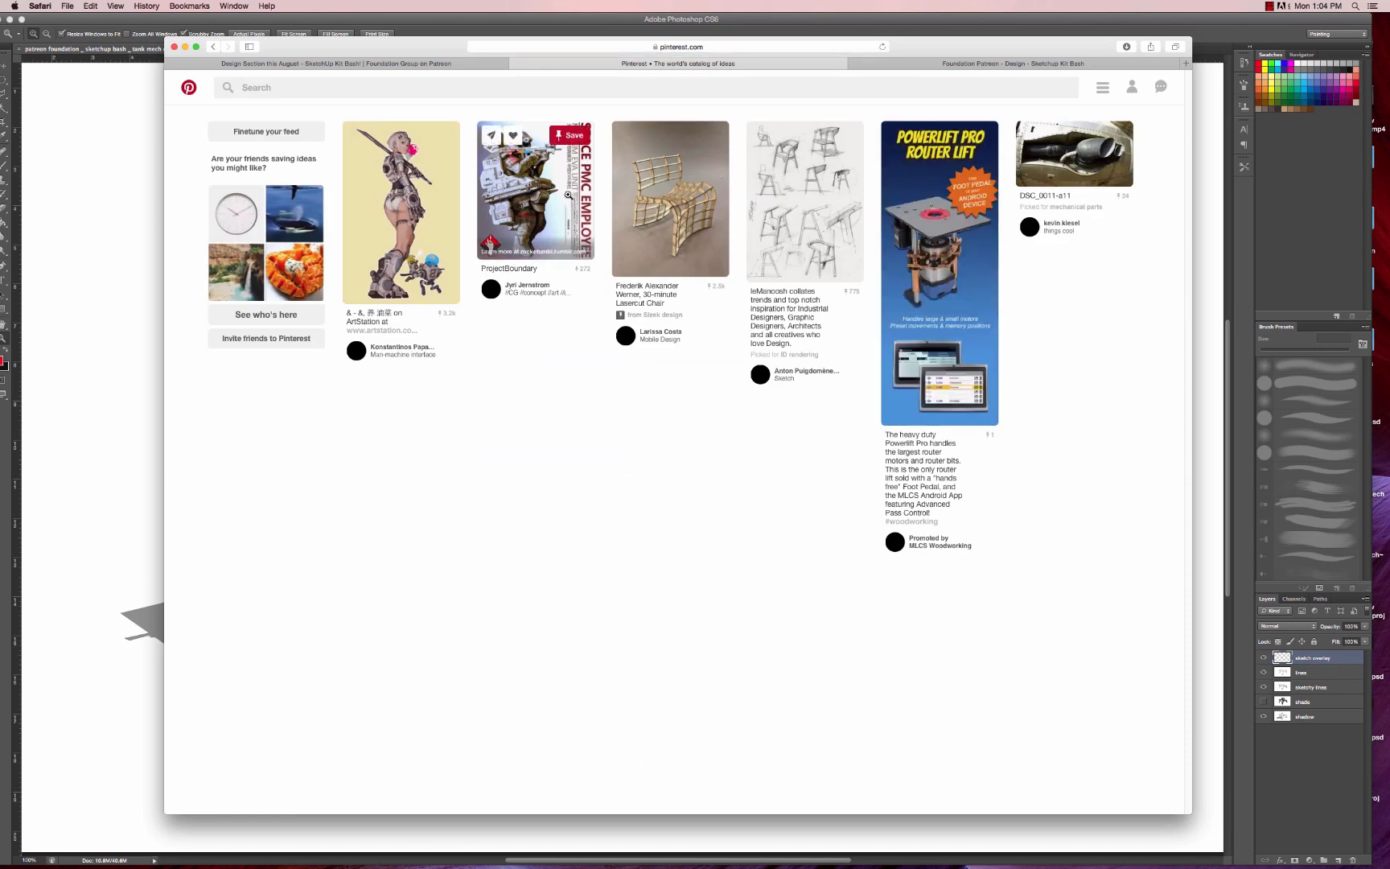
pyautogui.click(353, 94)
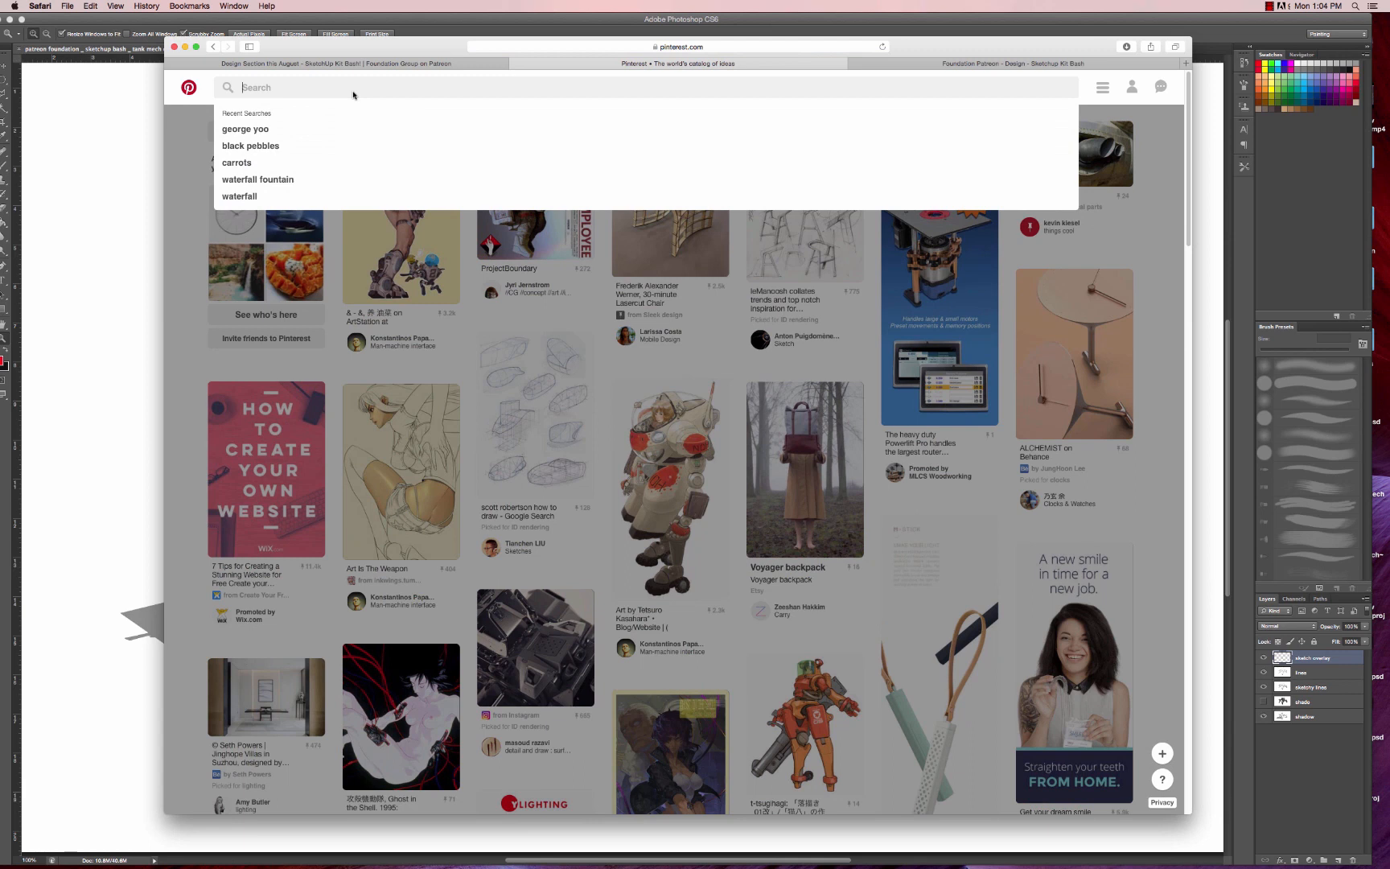
pyautogui.click(1161, 526)
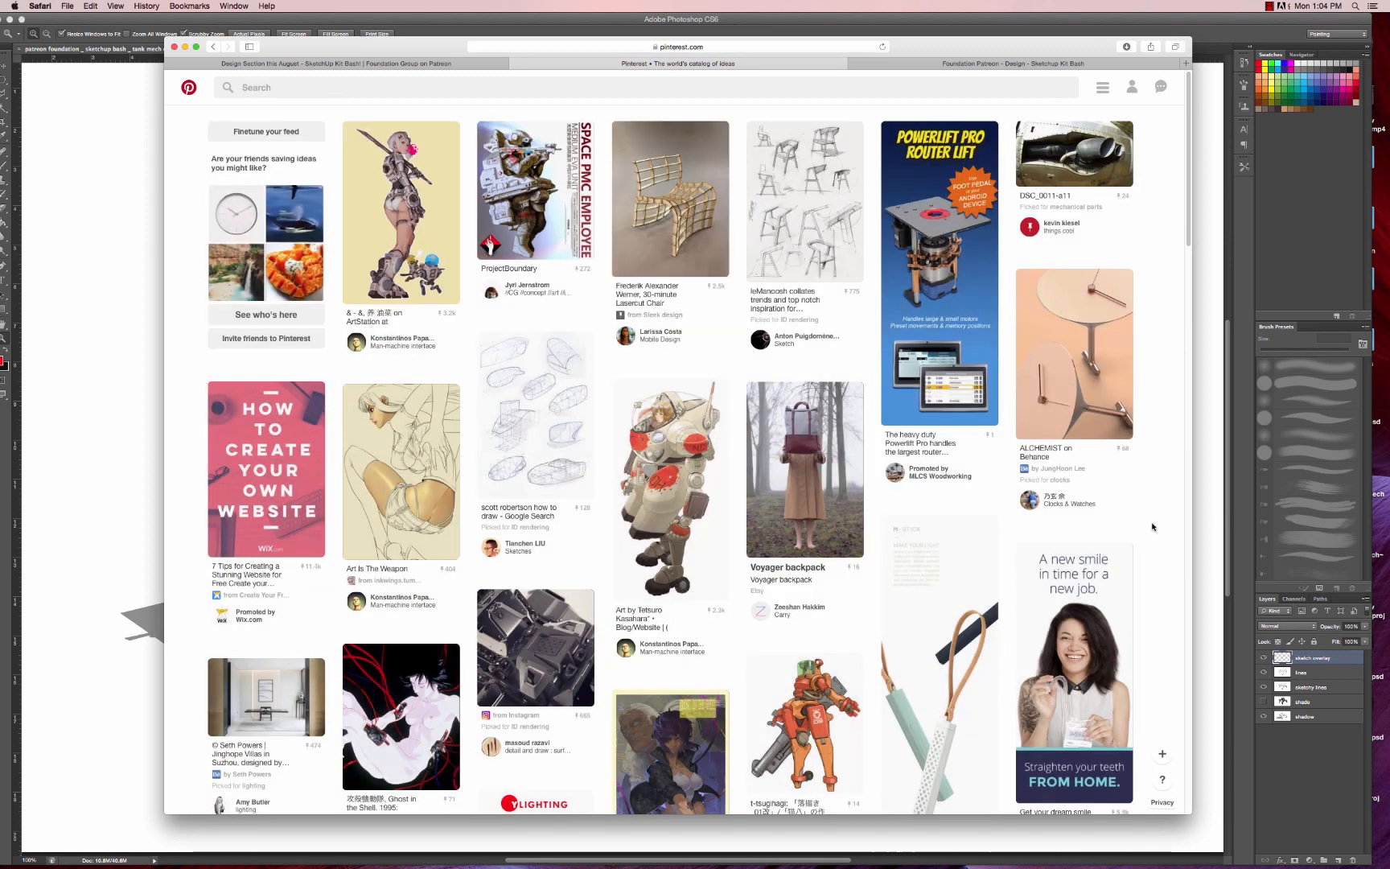
pyautogui.scroll(-6, 1158, 526)
pyautogui.scroll(-5, 1152, 526)
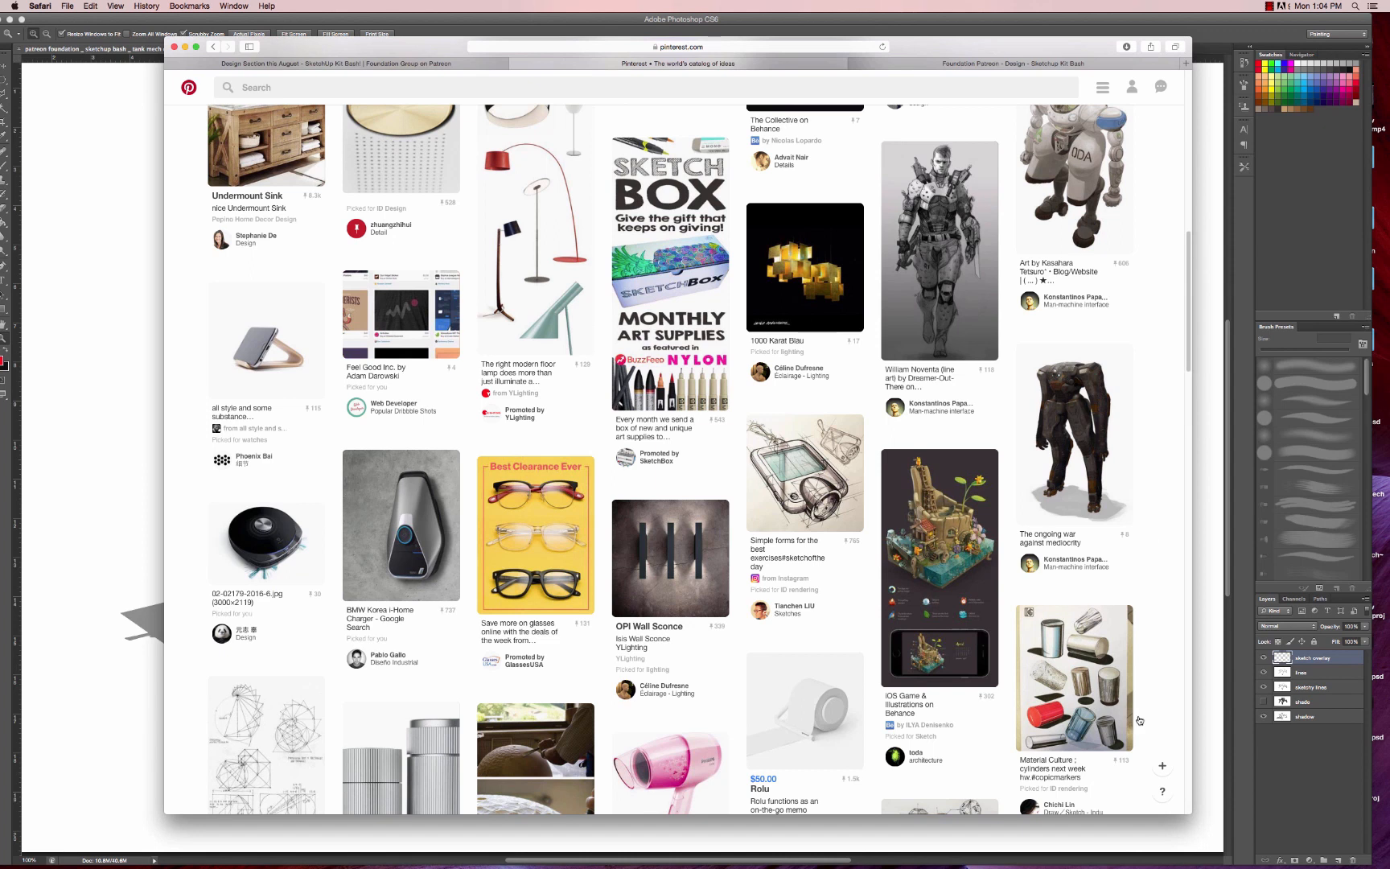
# - Shrink the Pinterest window and place it over the mech's lower legs, clear of the turret
pyautogui.moveTo(740, 465); pyautogui.dragTo(744, 465)
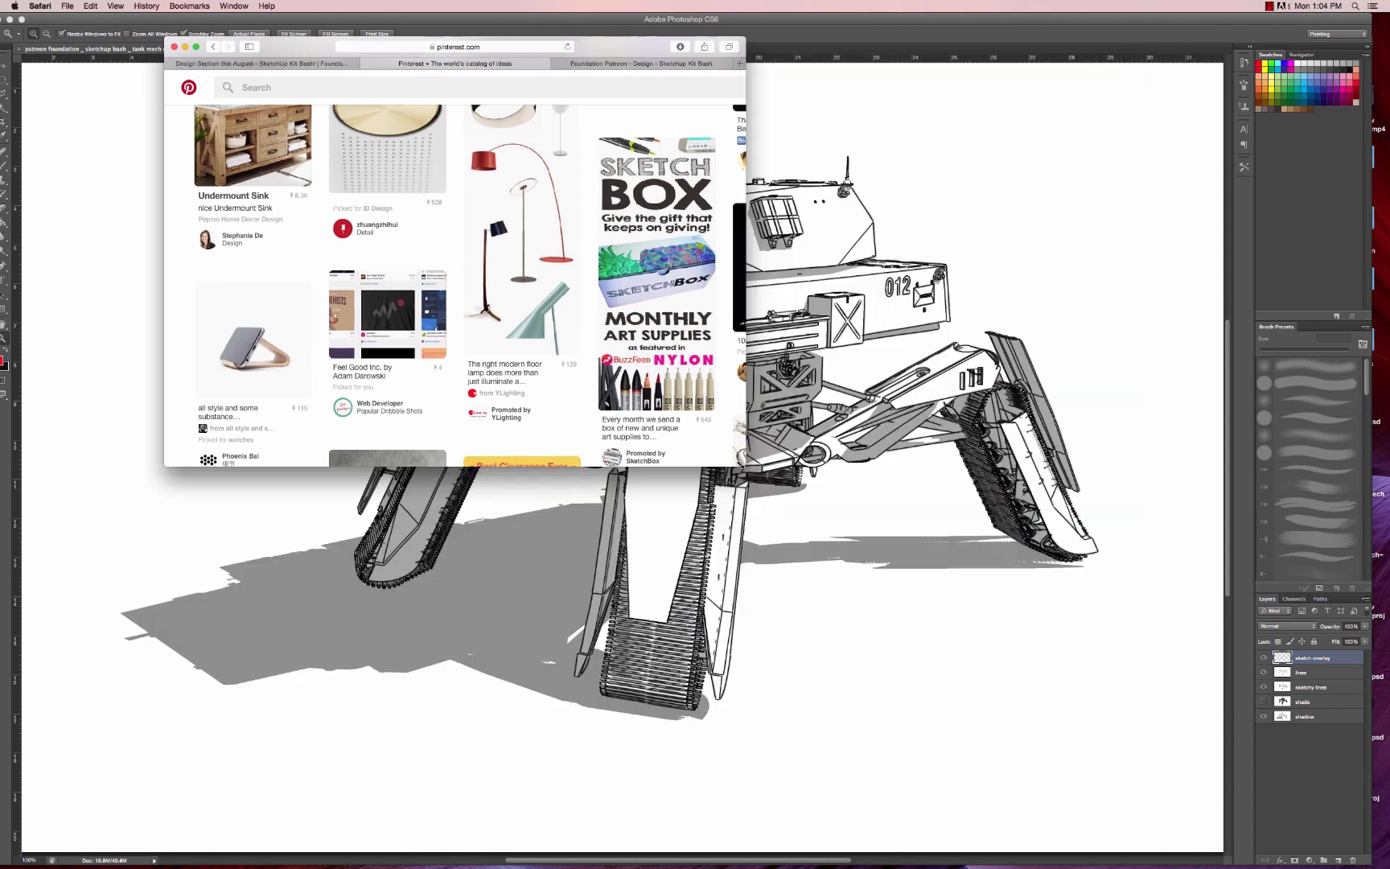
pyautogui.moveTo(664, 46)
pyautogui.mouseDown()
pyautogui.moveTo(578, 406)
pyautogui.moveTo(1107, 465)
pyautogui.moveTo(1011, 479)
pyautogui.moveTo(461, 328)
pyautogui.moveTo(462, 282)
pyautogui.moveTo(480, 532)
pyautogui.moveTo(548, 421)
pyautogui.moveTo(523, 339)
pyautogui.moveTo(563, 332)
pyautogui.moveTo(620, 526)
pyautogui.moveTo(607, 635)
pyautogui.moveTo(610, 579)
pyautogui.moveTo(593, 641)
pyautogui.moveTo(121, 700)
pyautogui.moveTo(551, 314)
pyautogui.moveTo(594, 404)
pyautogui.mouseUp()
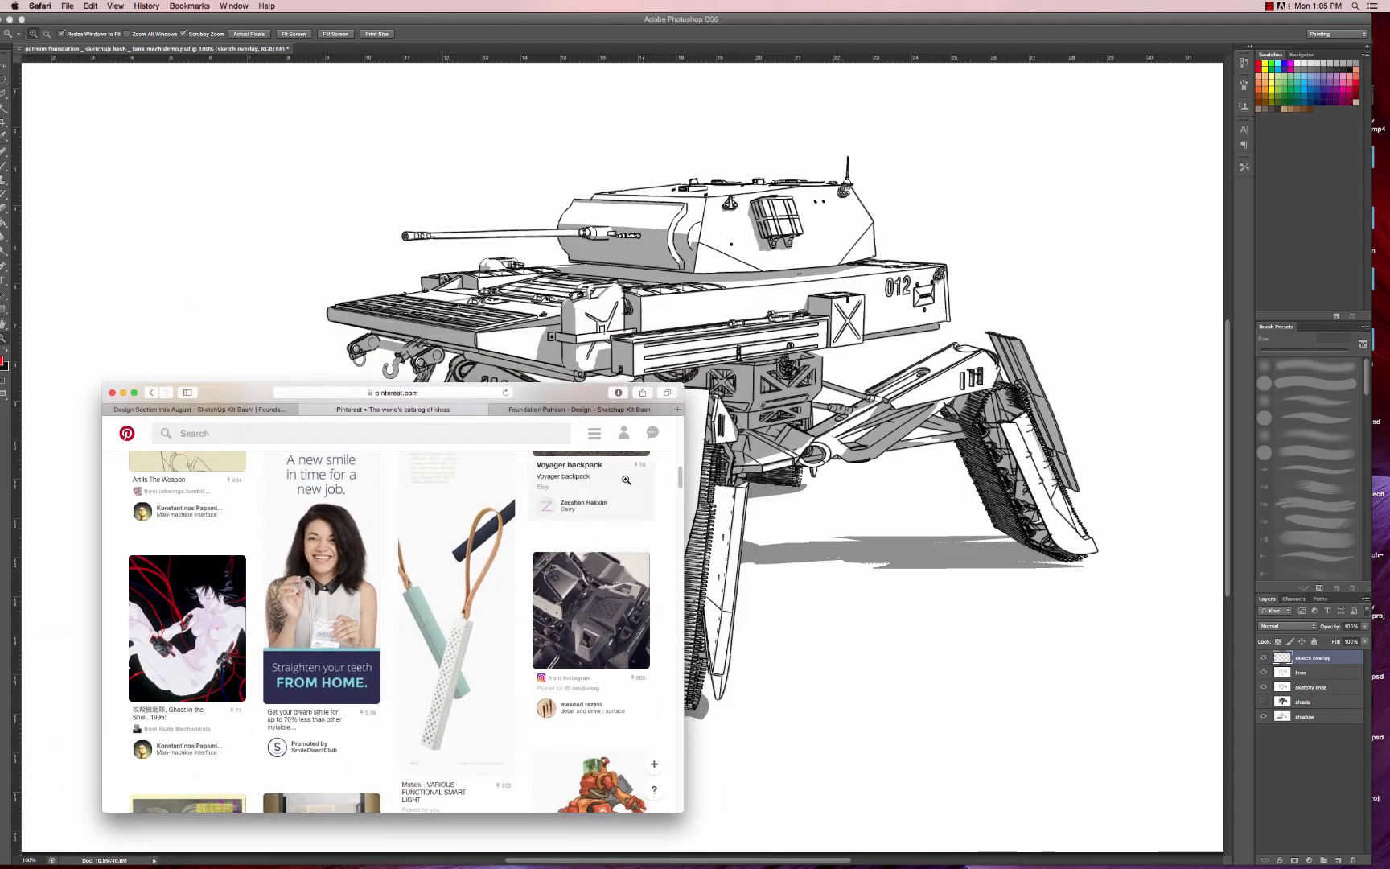
pyautogui.moveTo(362, 393); pyautogui.dragTo(401, 339)
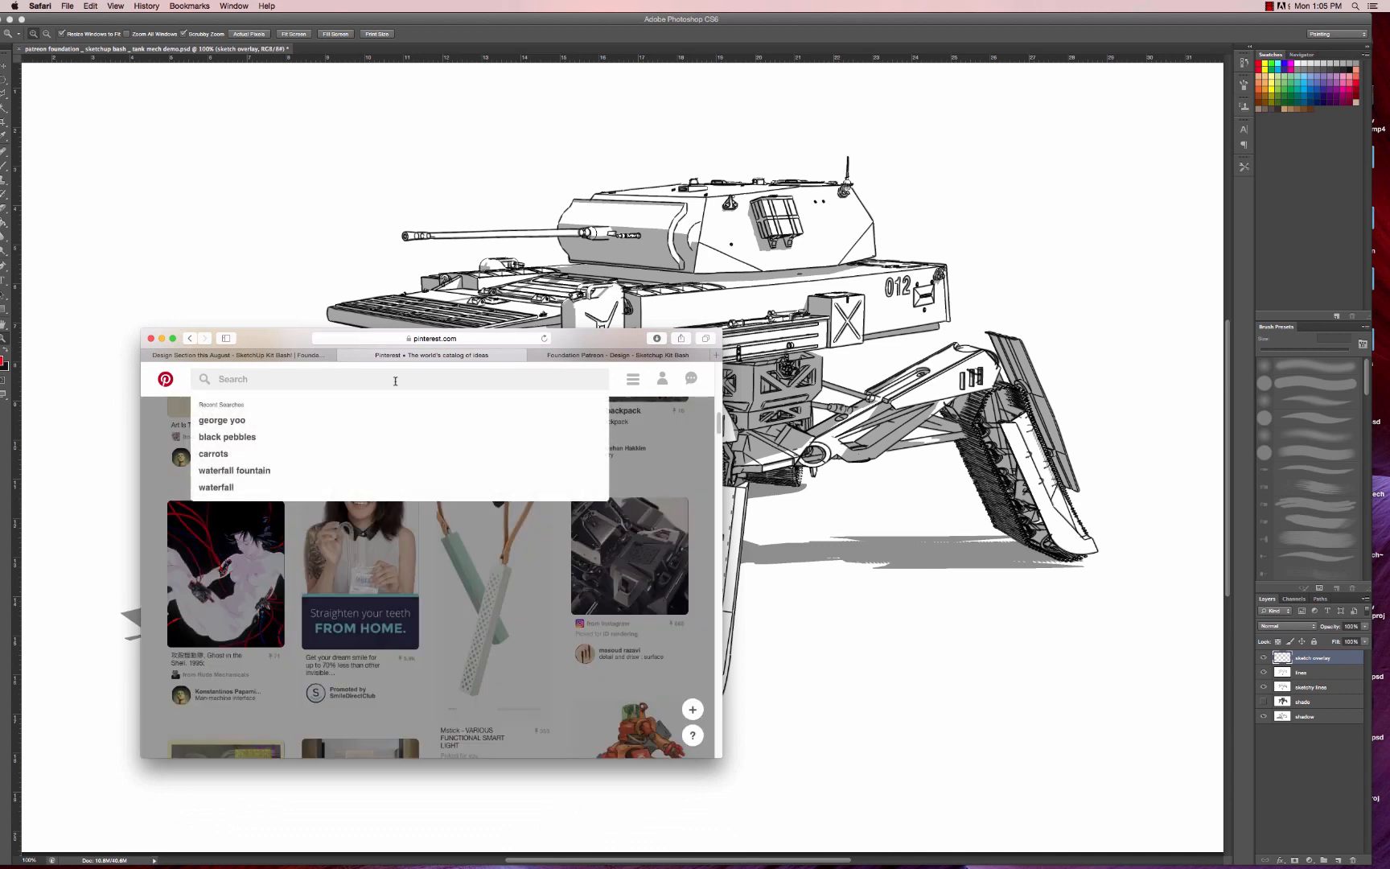
# - Search Pinterest for "tanks" and copy the black-and-white M-18 Hellcat photo onto the "sketch overlay" layer in Photoshop, over the mech's rightmost track leg
pyautogui.write('s')
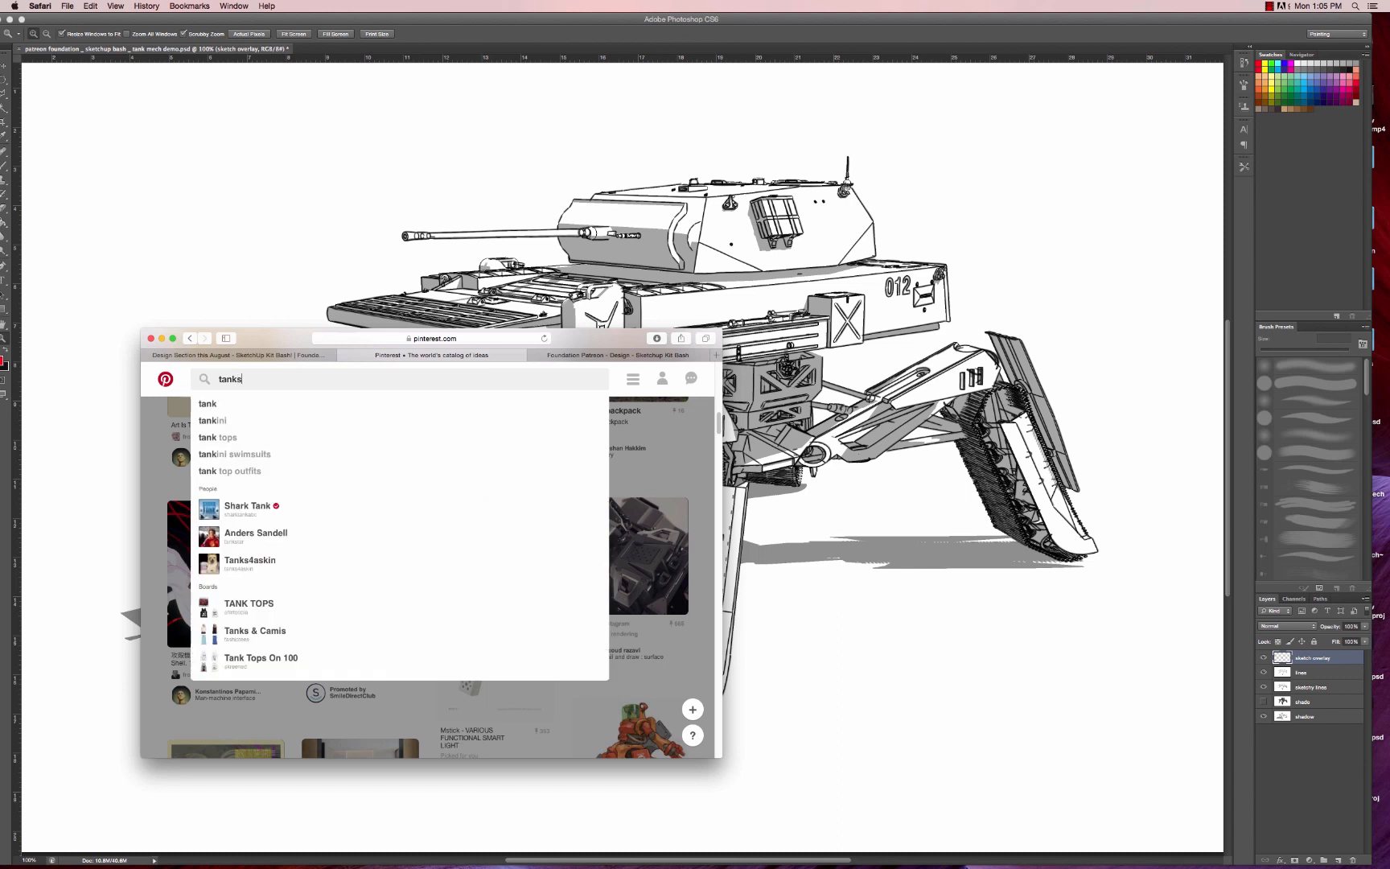
pyautogui.press('Return')
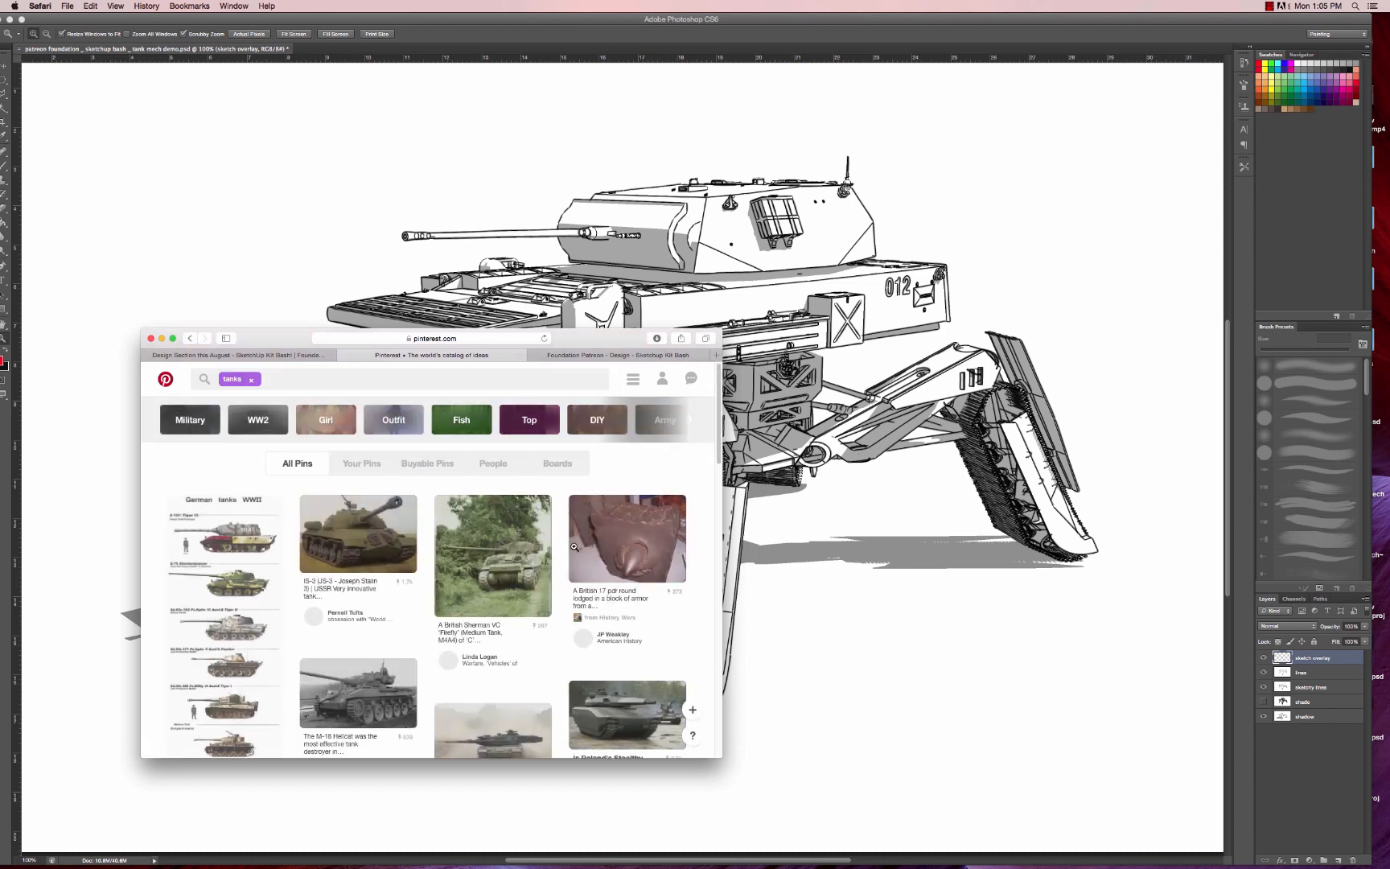
pyautogui.scroll(-3, 573, 551)
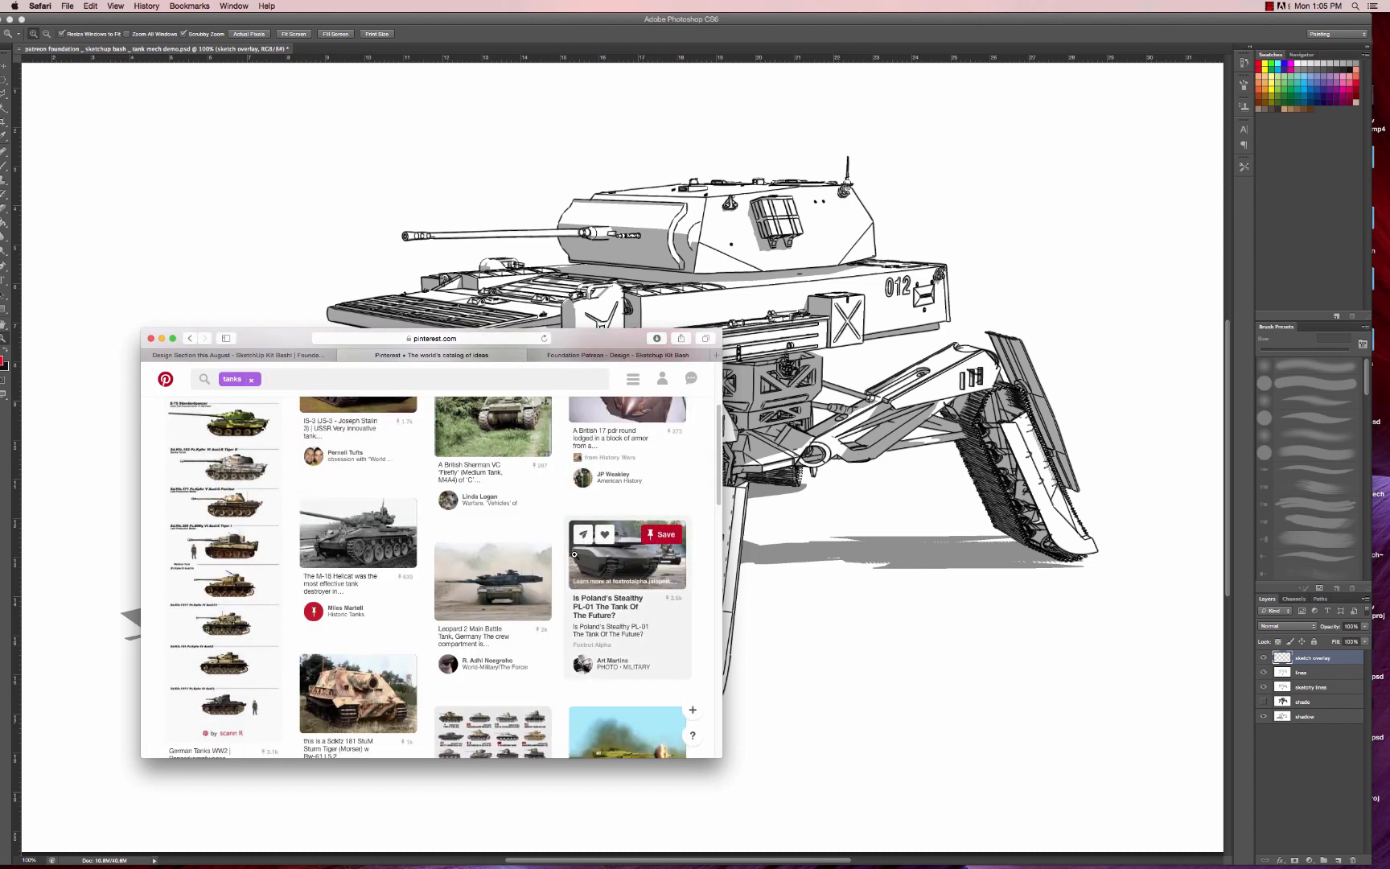
pyautogui.click(364, 543)
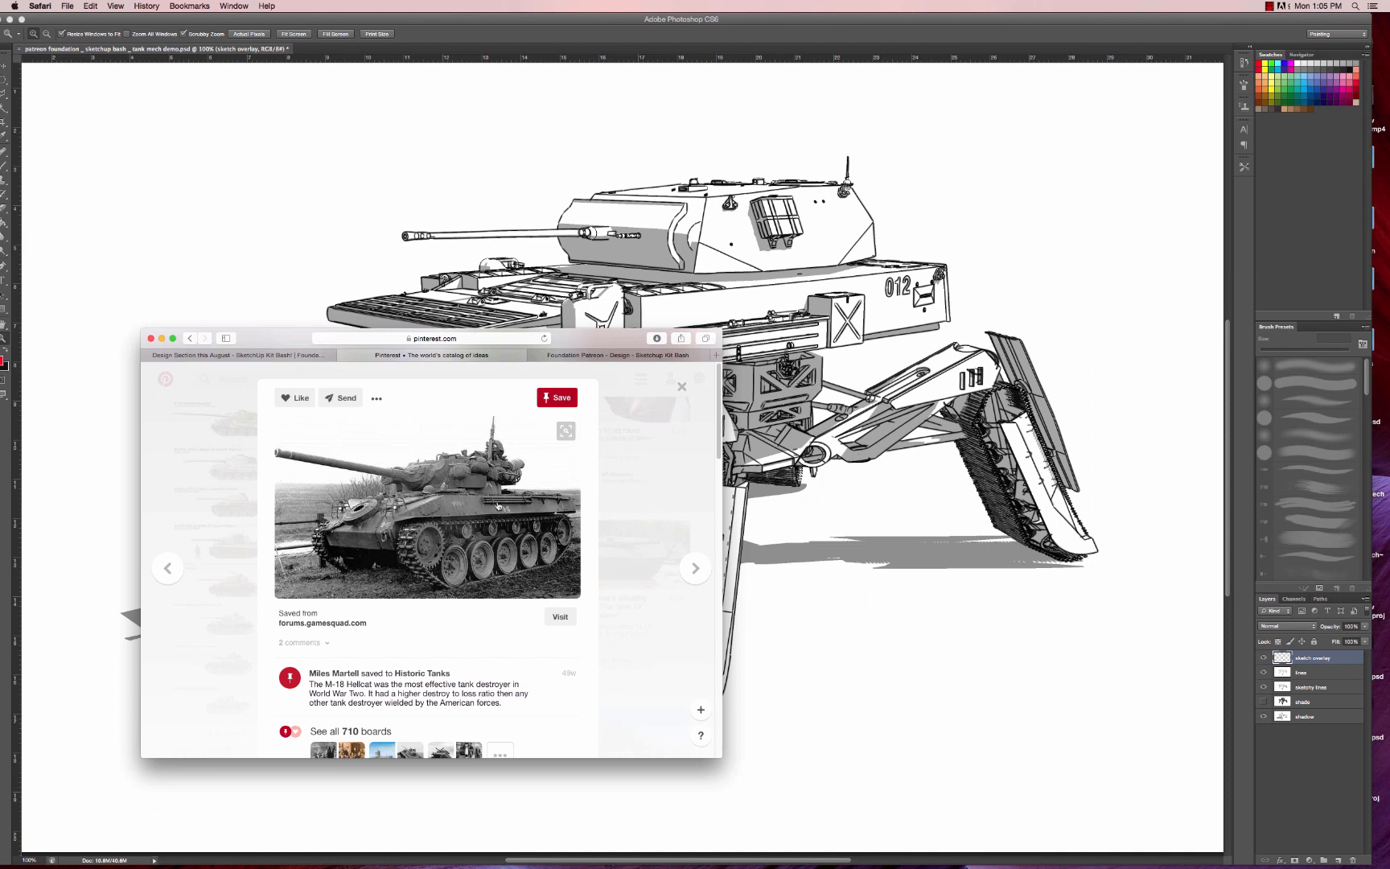
pyautogui.moveTo(481, 518); pyautogui.dragTo(1058, 521)
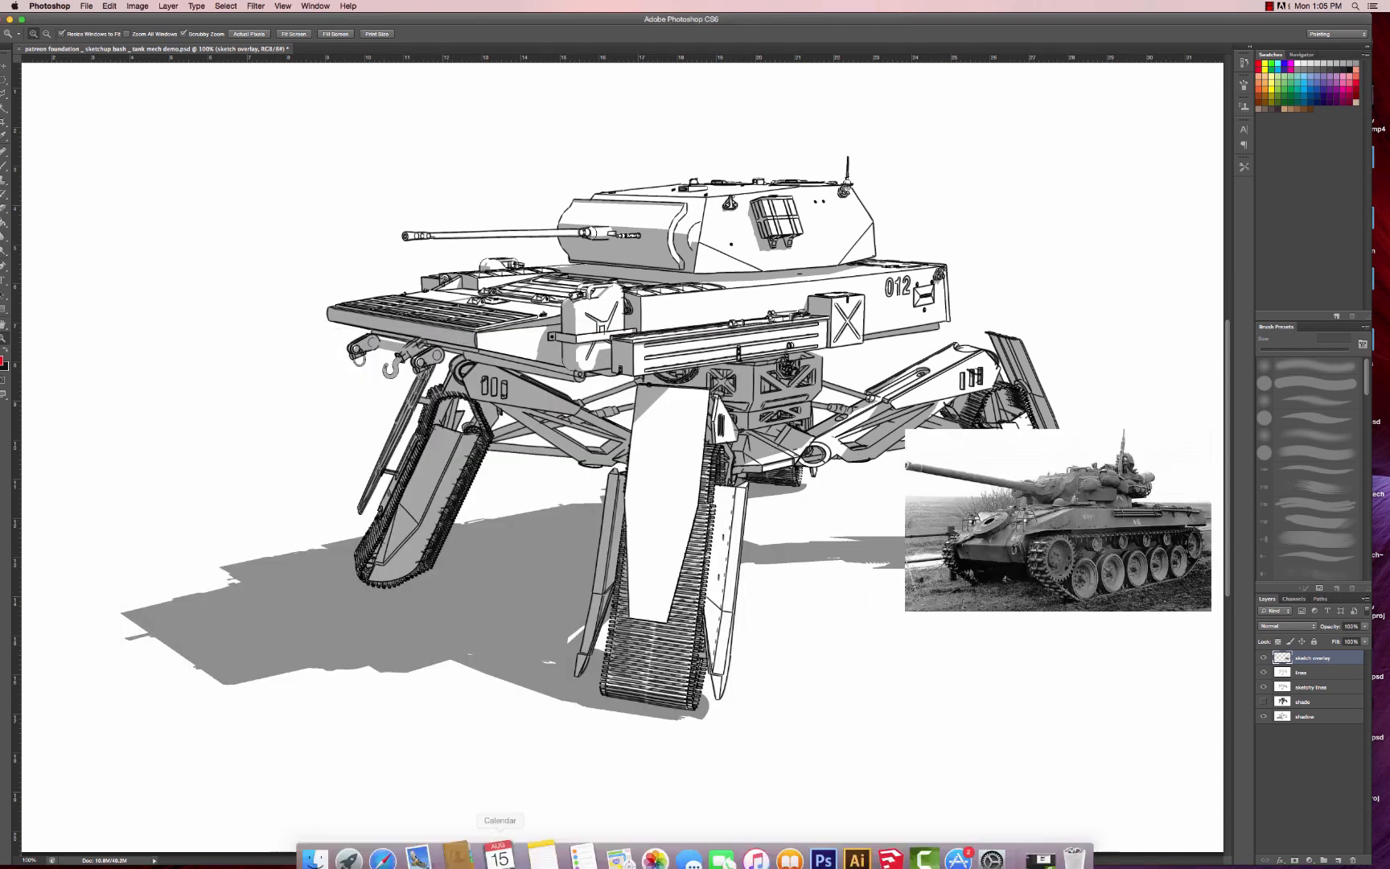
# - Switch to Safari, close the M-18 Hellcat pin and look through the Pinterest "tanks" results for more reference photos
pyautogui.click(400, 844)
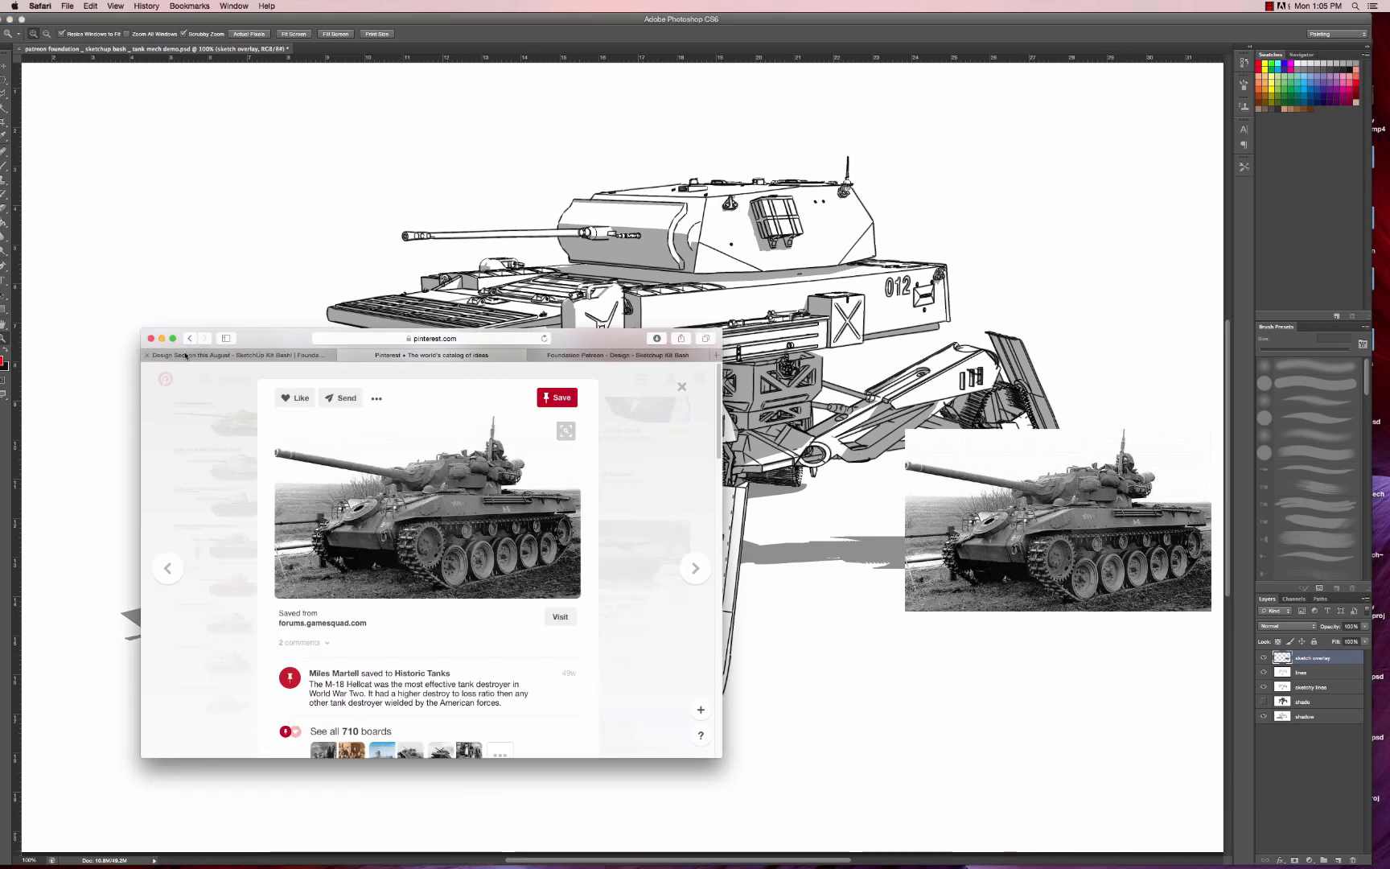
pyautogui.press('Escape')
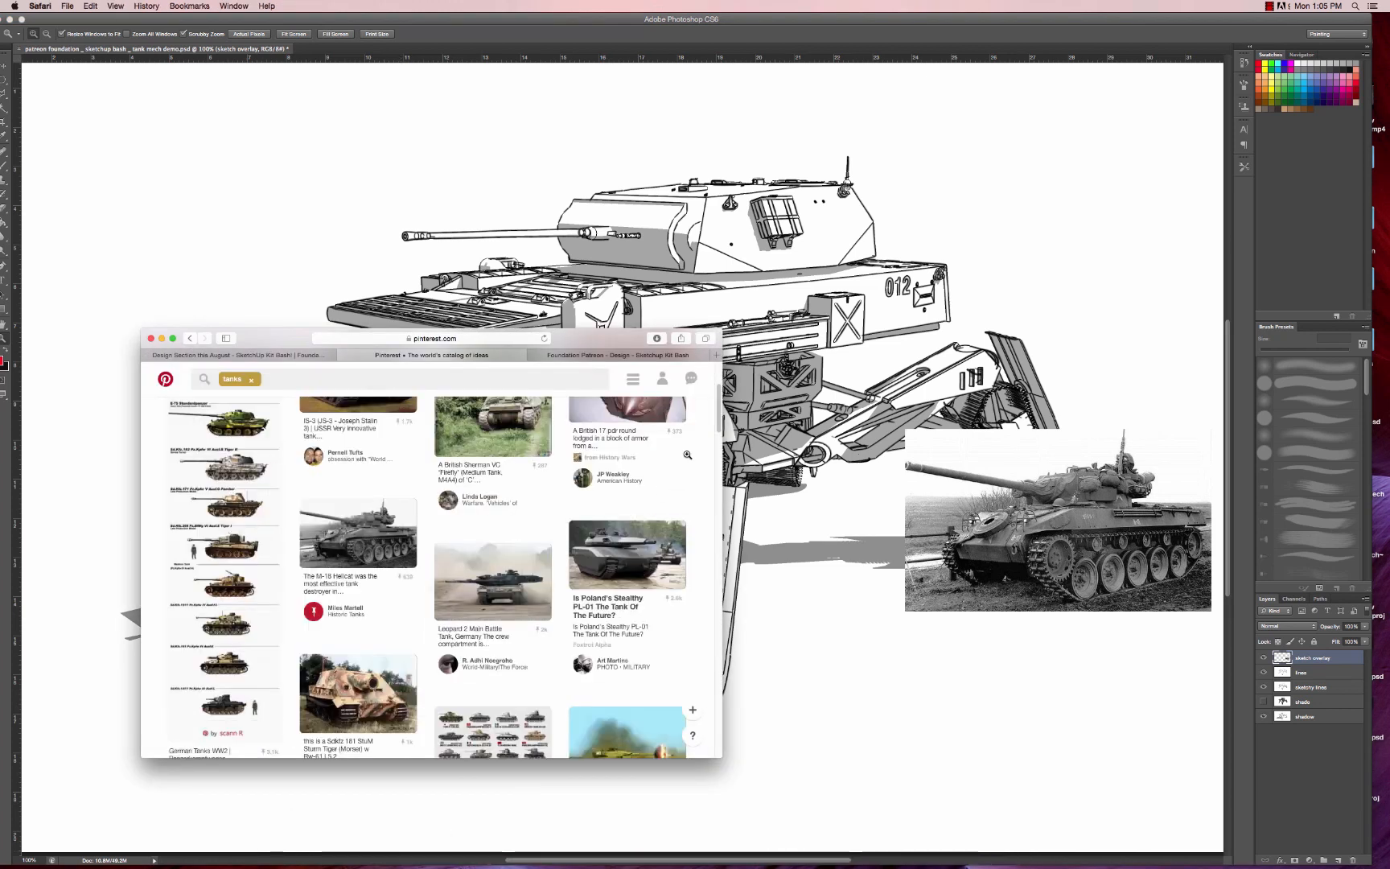
pyautogui.scroll(-2, 522, 579)
pyautogui.scroll(-9, 528, 596)
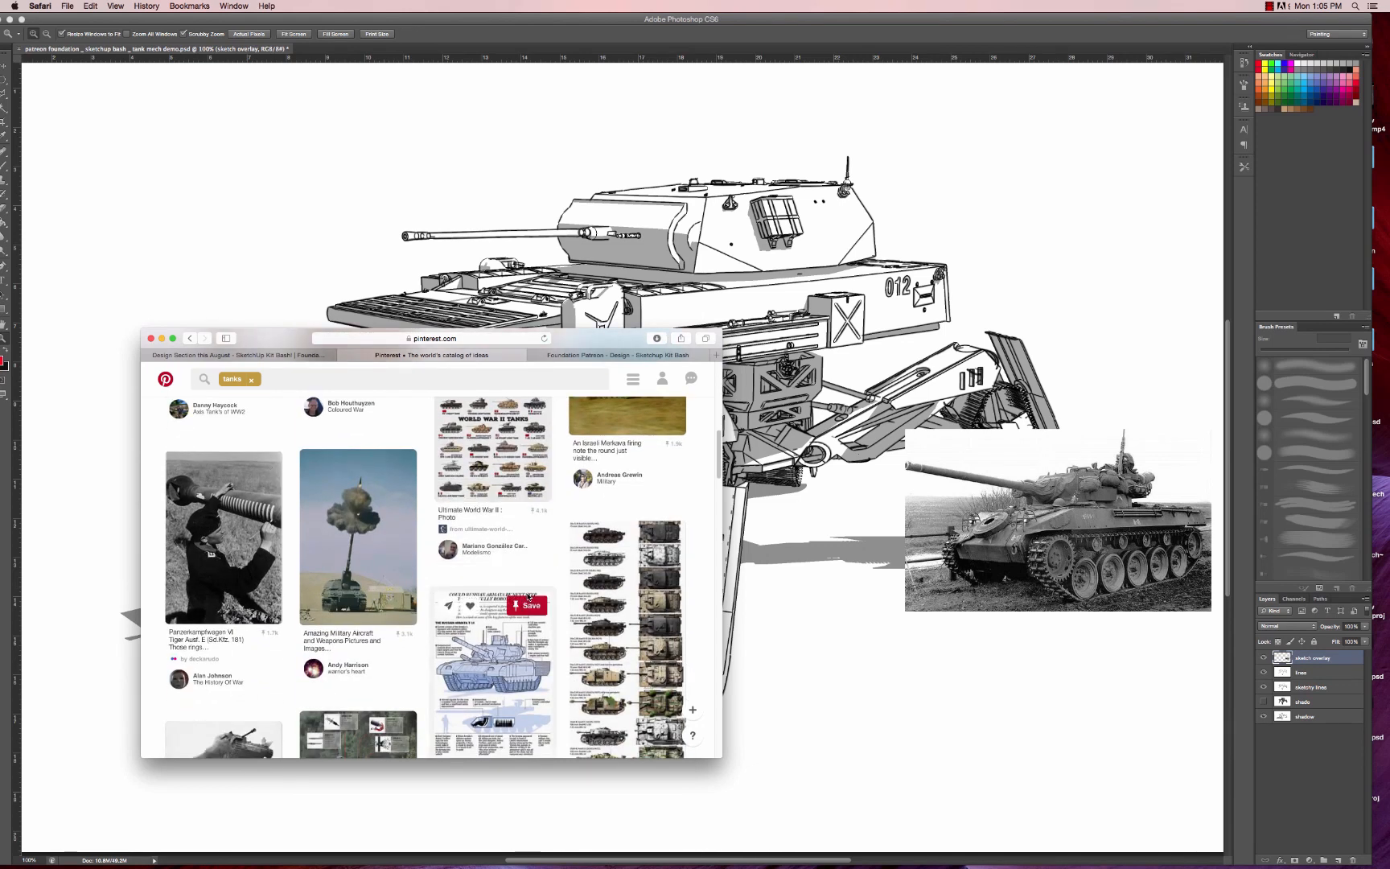
pyautogui.scroll(-14, 528, 596)
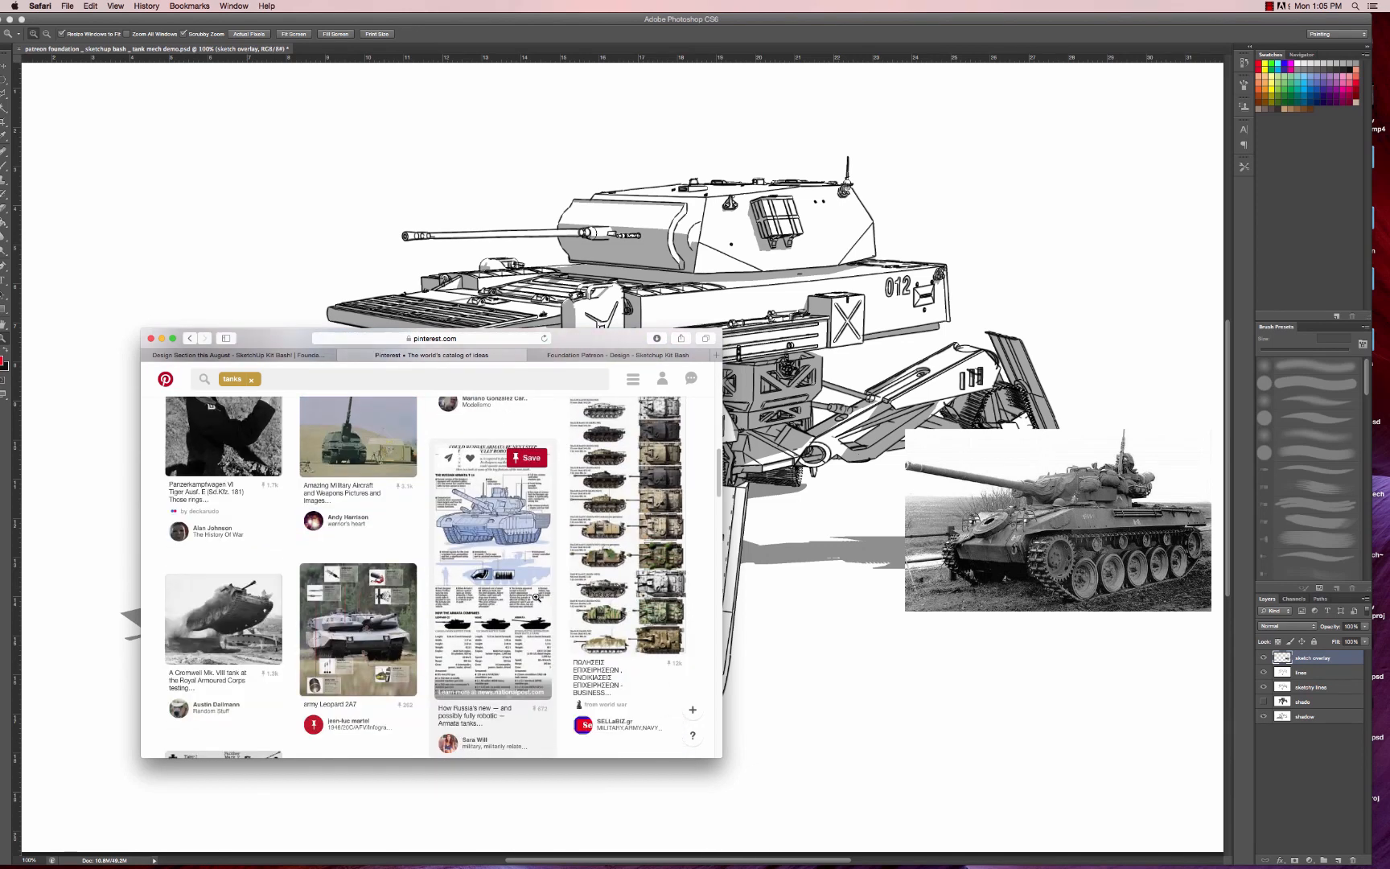
pyautogui.scroll(-15, 536, 601)
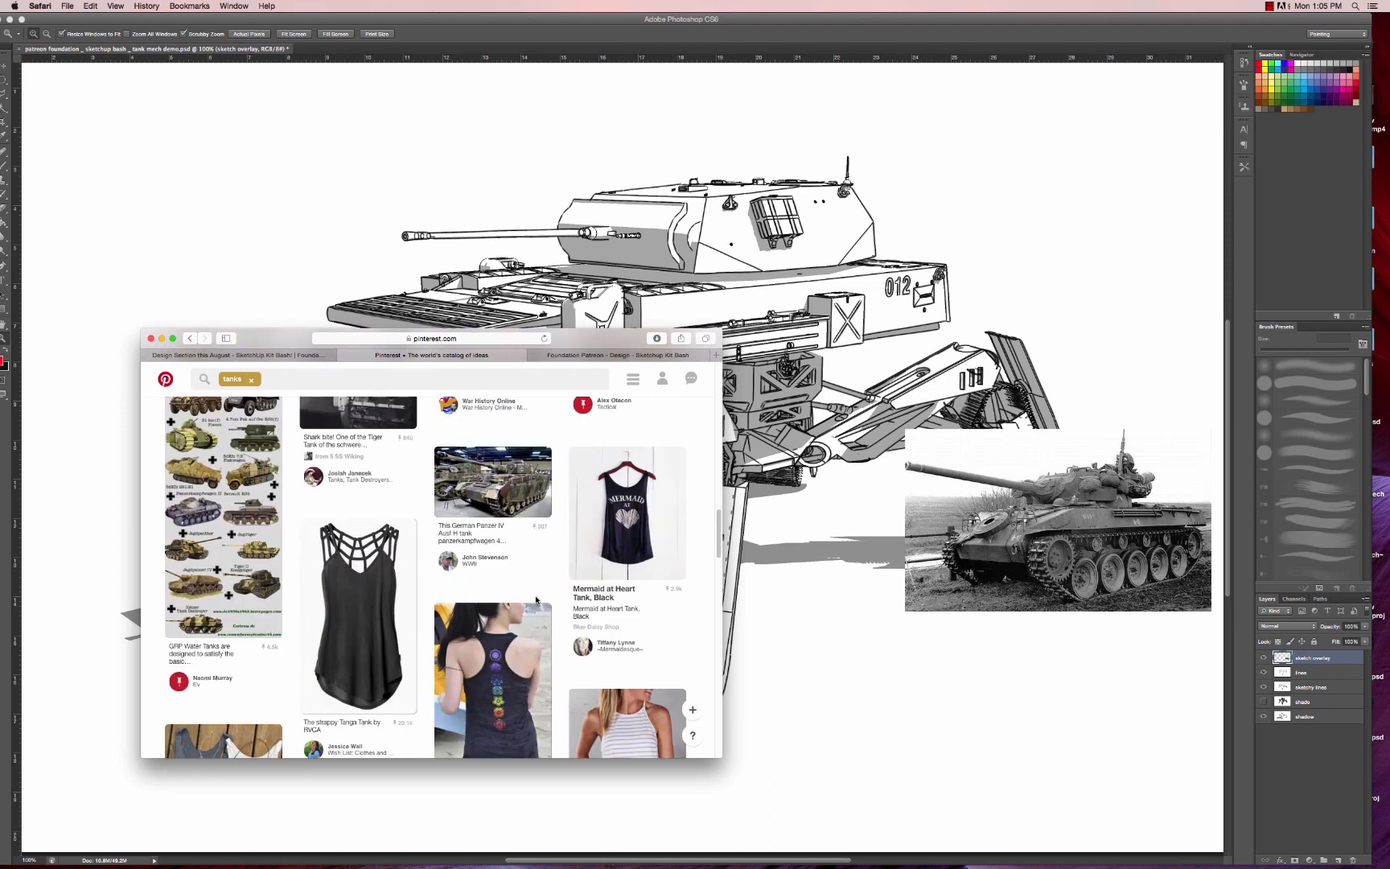
pyautogui.scroll(-12, 536, 598)
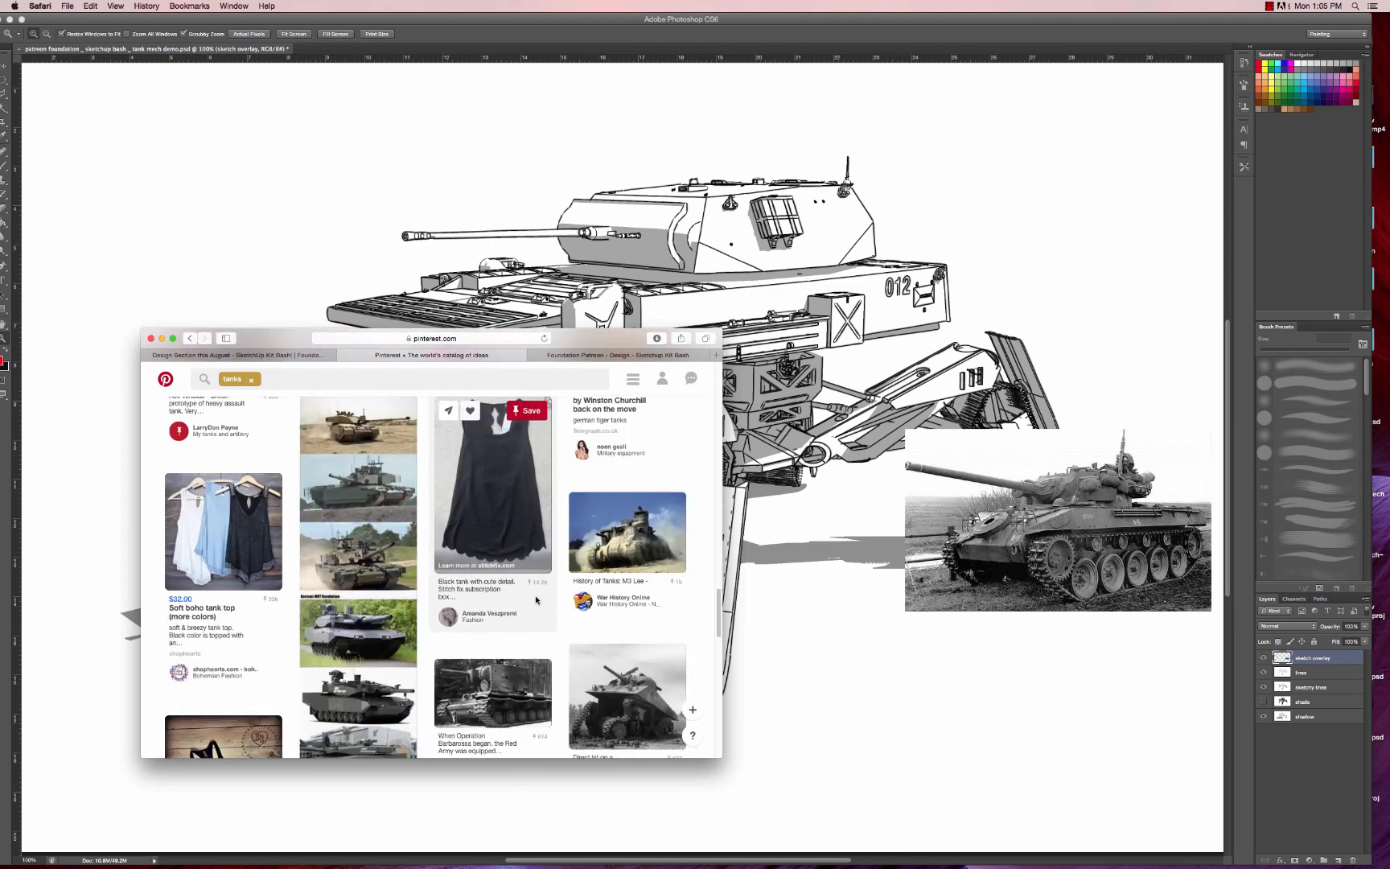
pyautogui.scroll(-12, 536, 599)
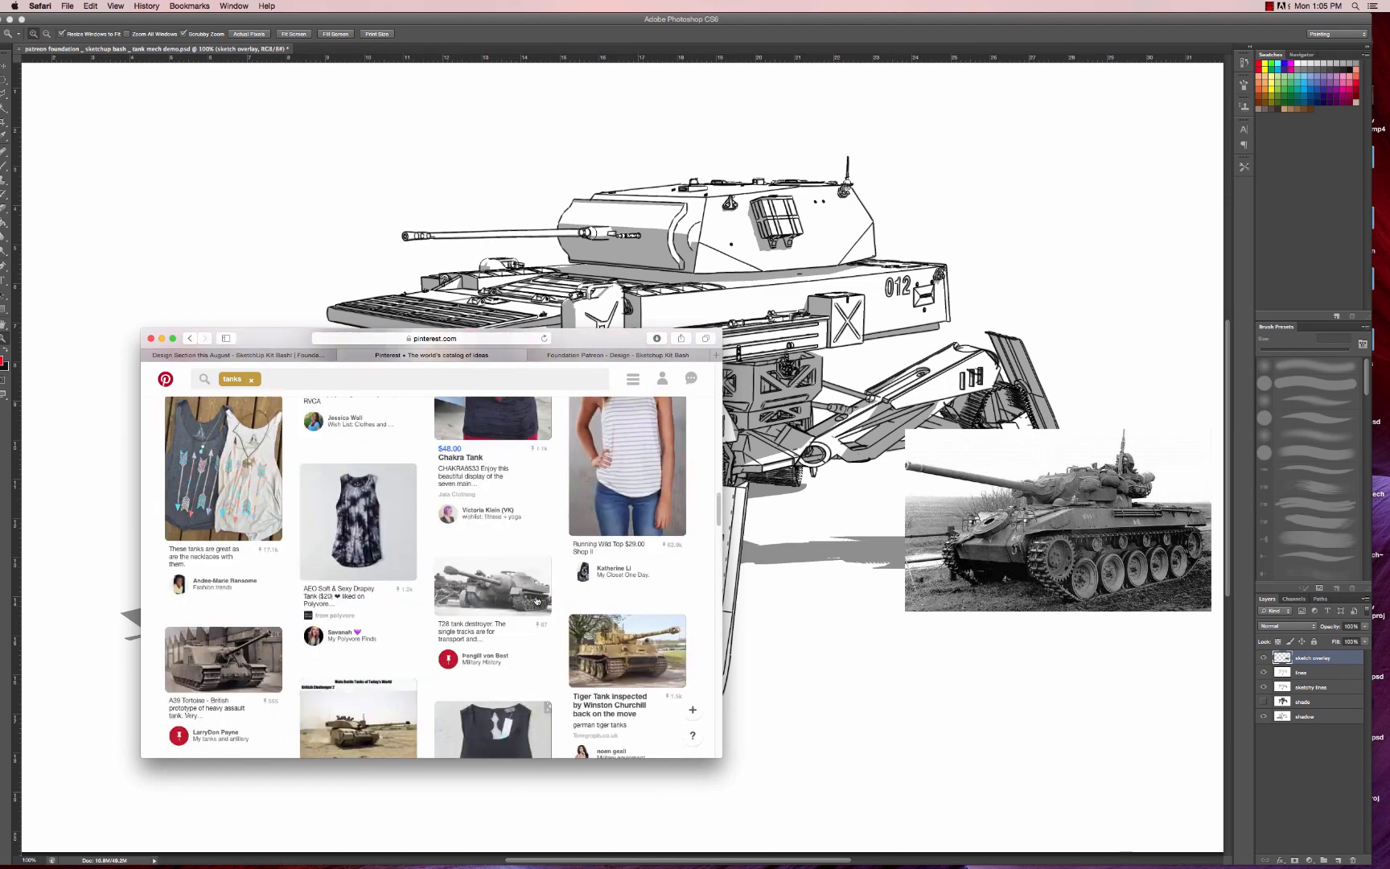
pyautogui.scroll(8, 537, 600)
pyautogui.scroll(-10, 537, 599)
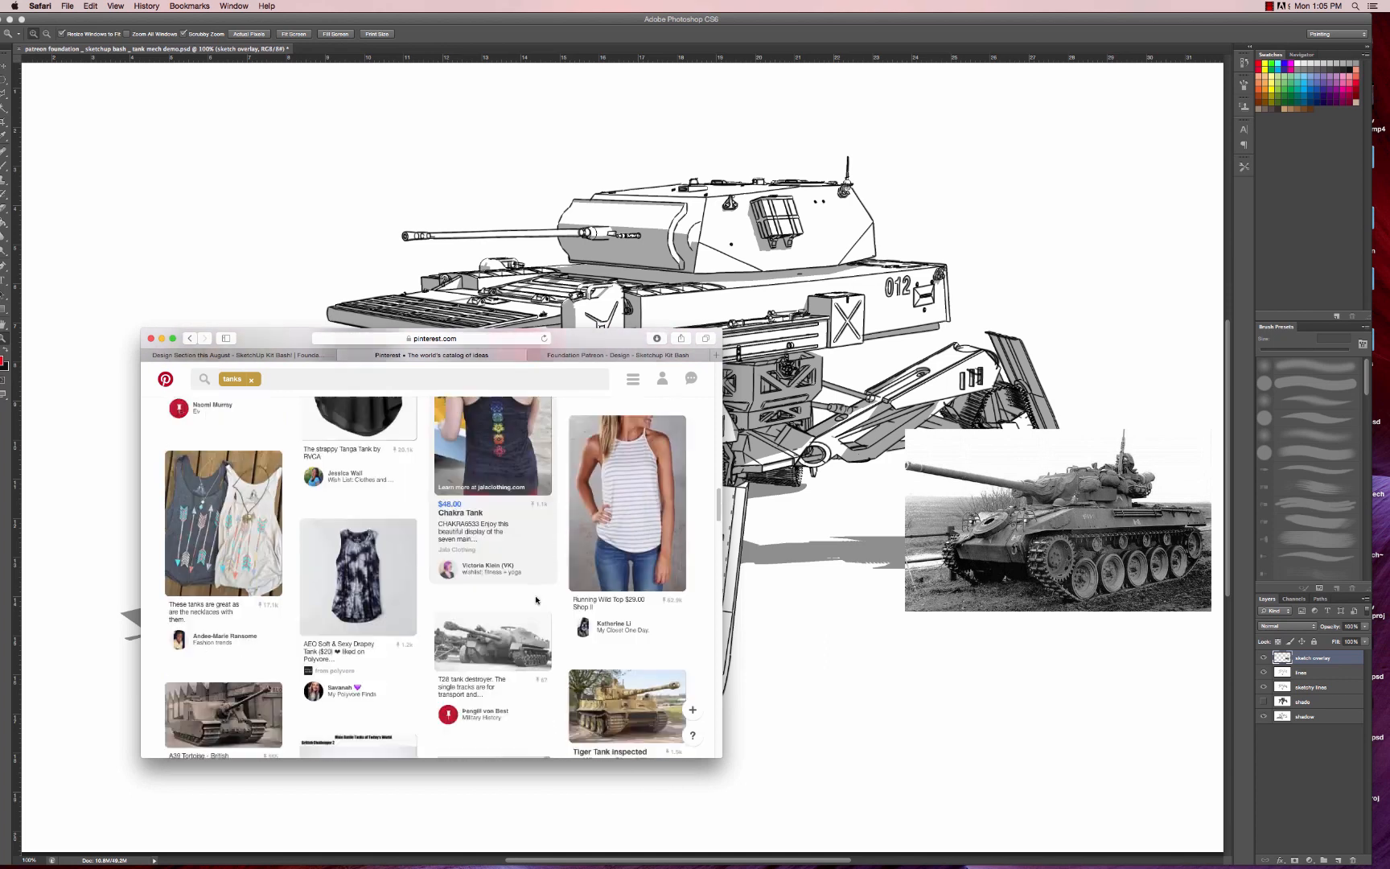
pyautogui.scroll(-2, 537, 599)
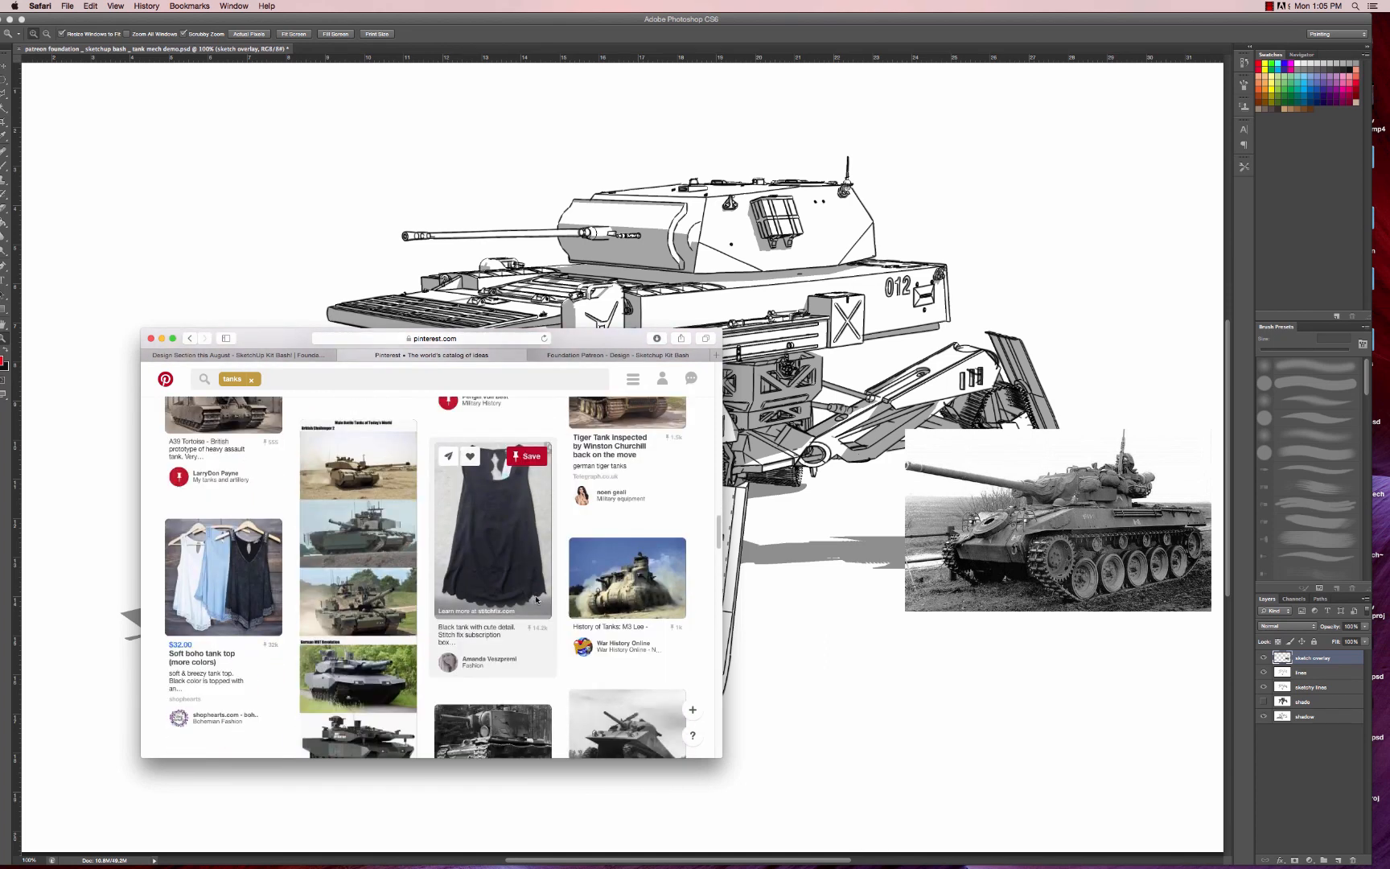
pyautogui.scroll(-5, 536, 599)
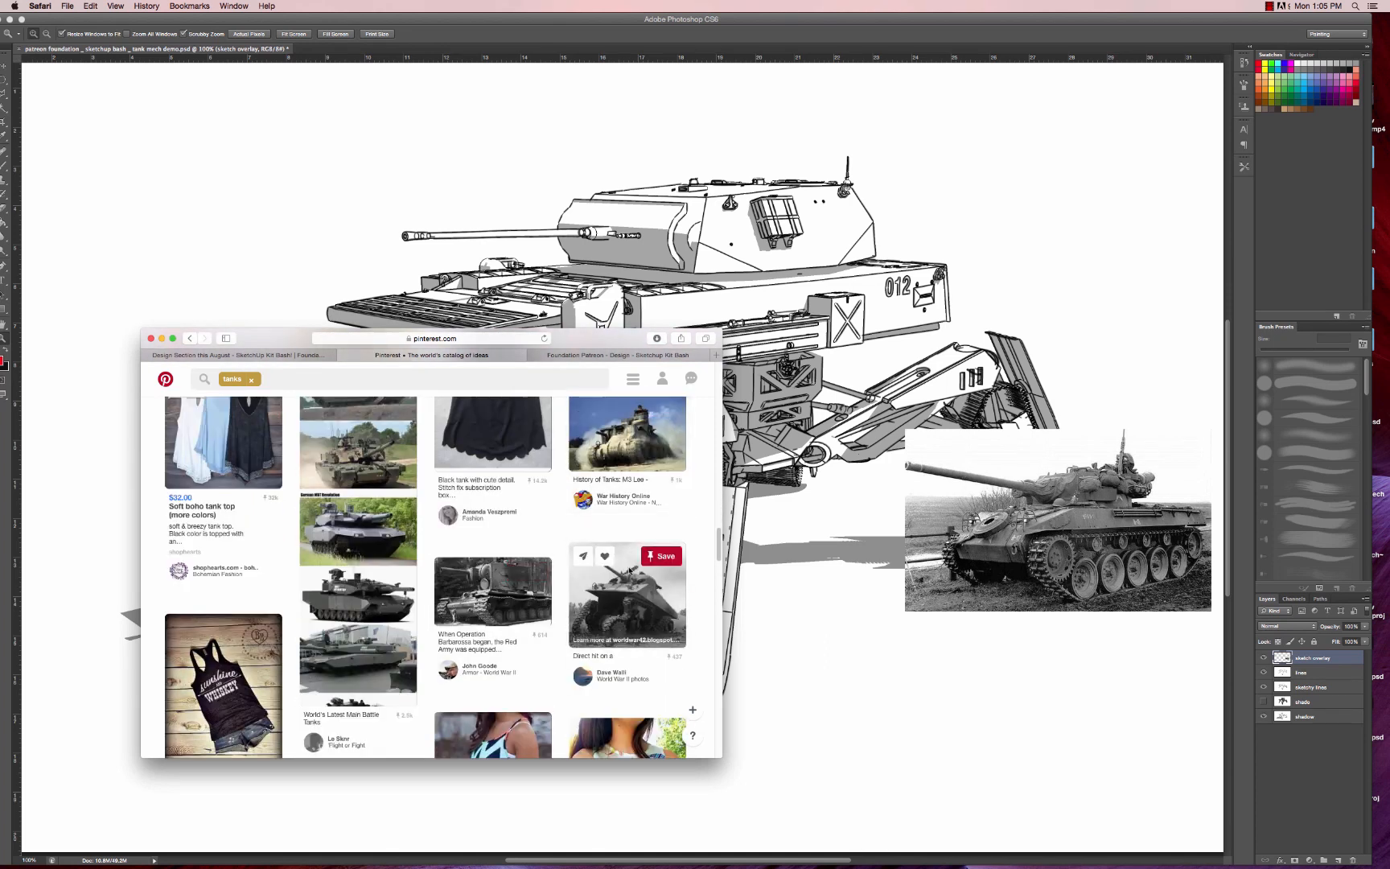
pyautogui.scroll(-1, 636, 602)
pyautogui.scroll(-1, 636, 602)
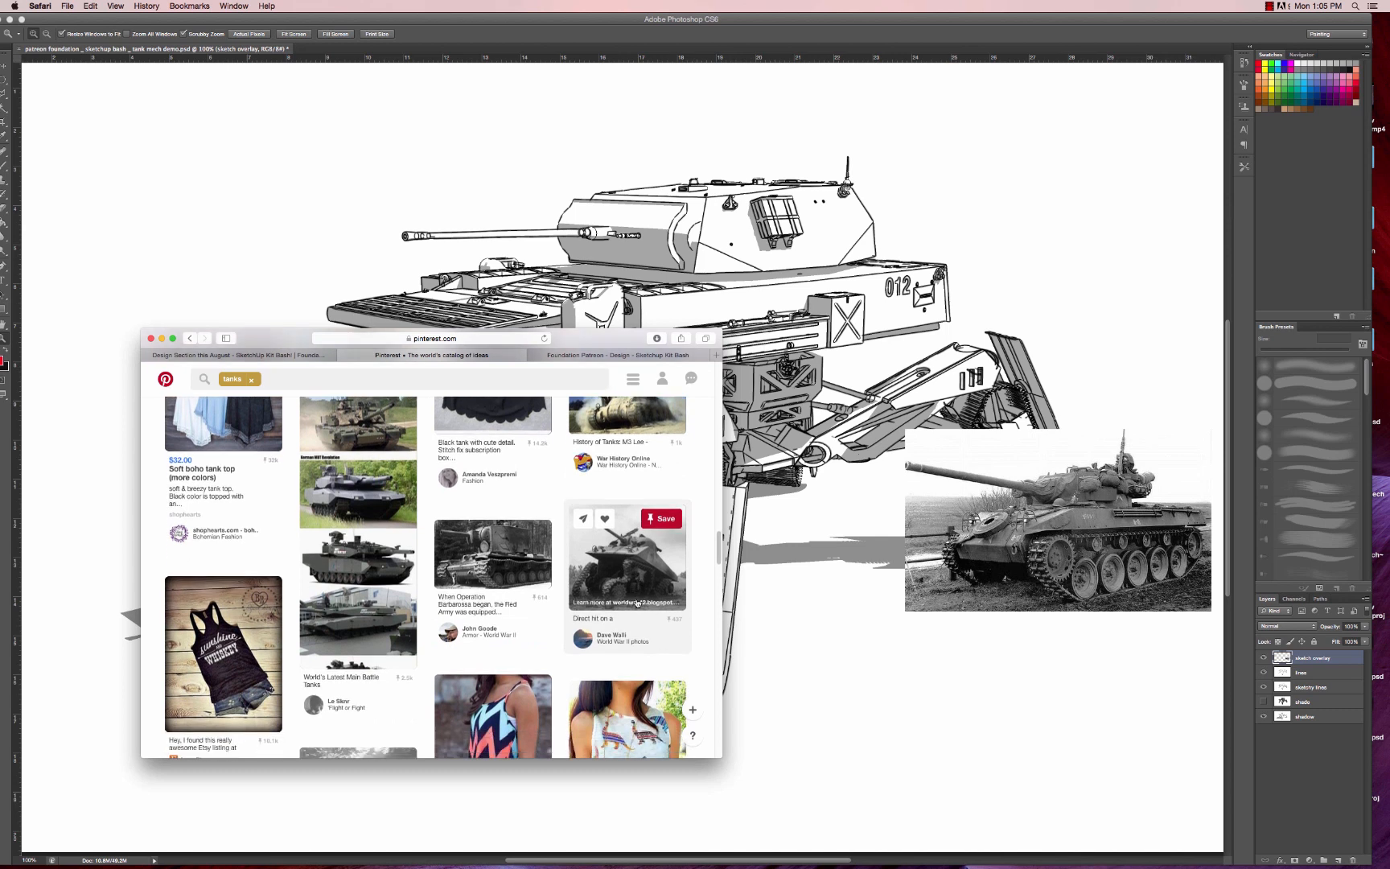
pyautogui.scroll(-20, 636, 602)
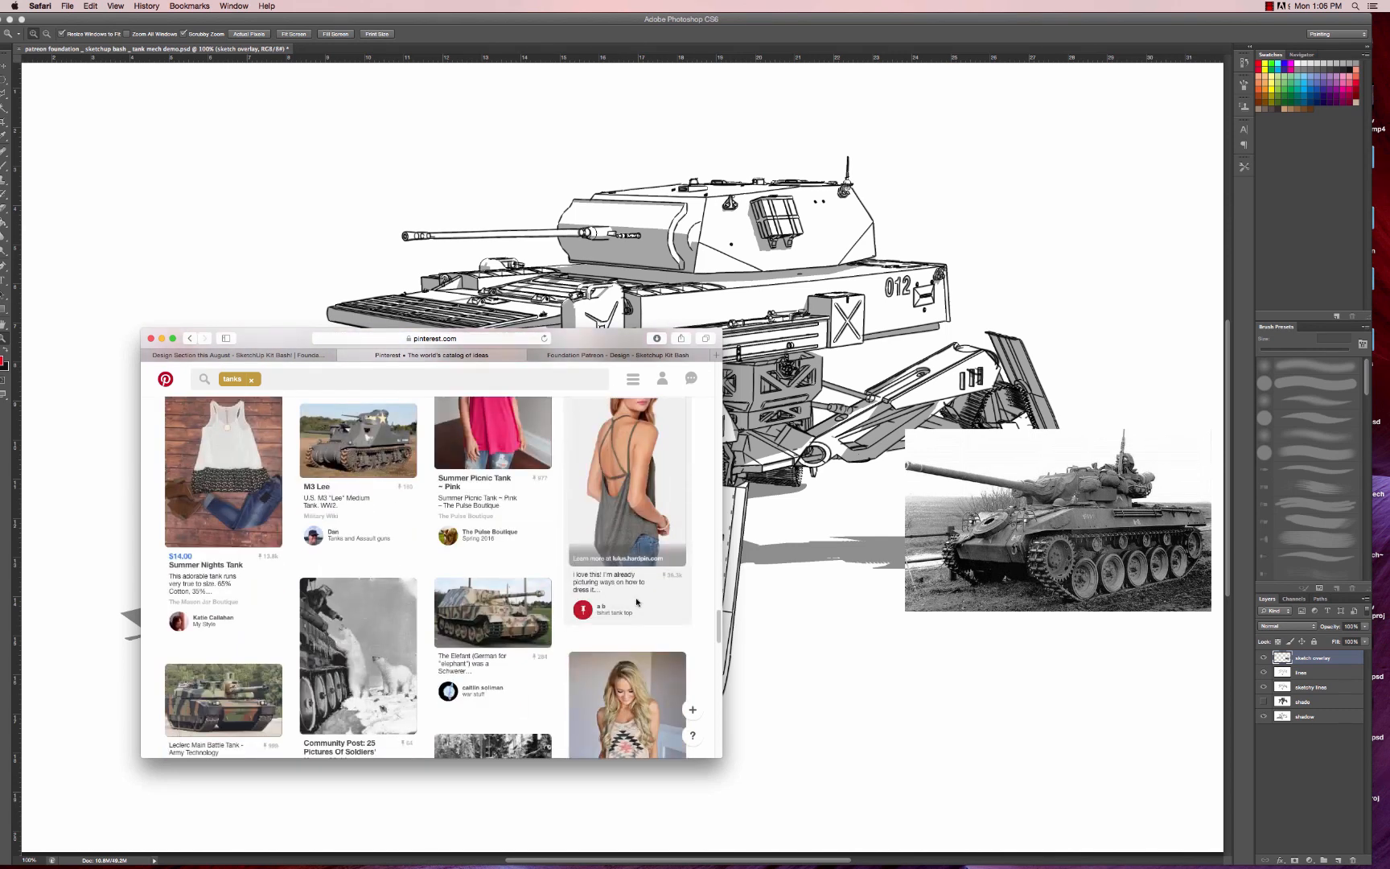
pyautogui.scroll(-5, 637, 602)
pyautogui.scroll(-3, 636, 602)
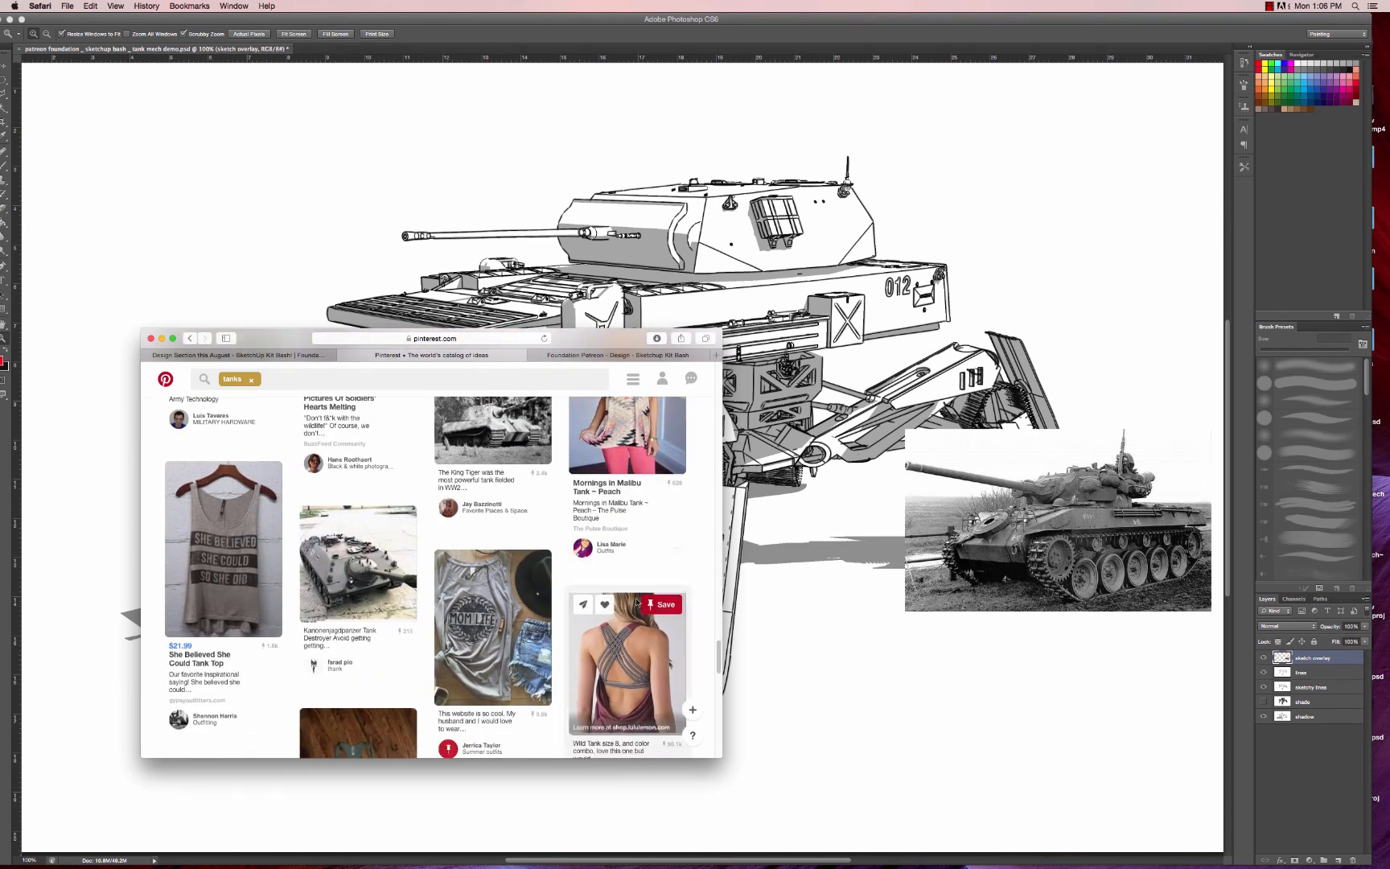
pyautogui.scroll(-2, 636, 601)
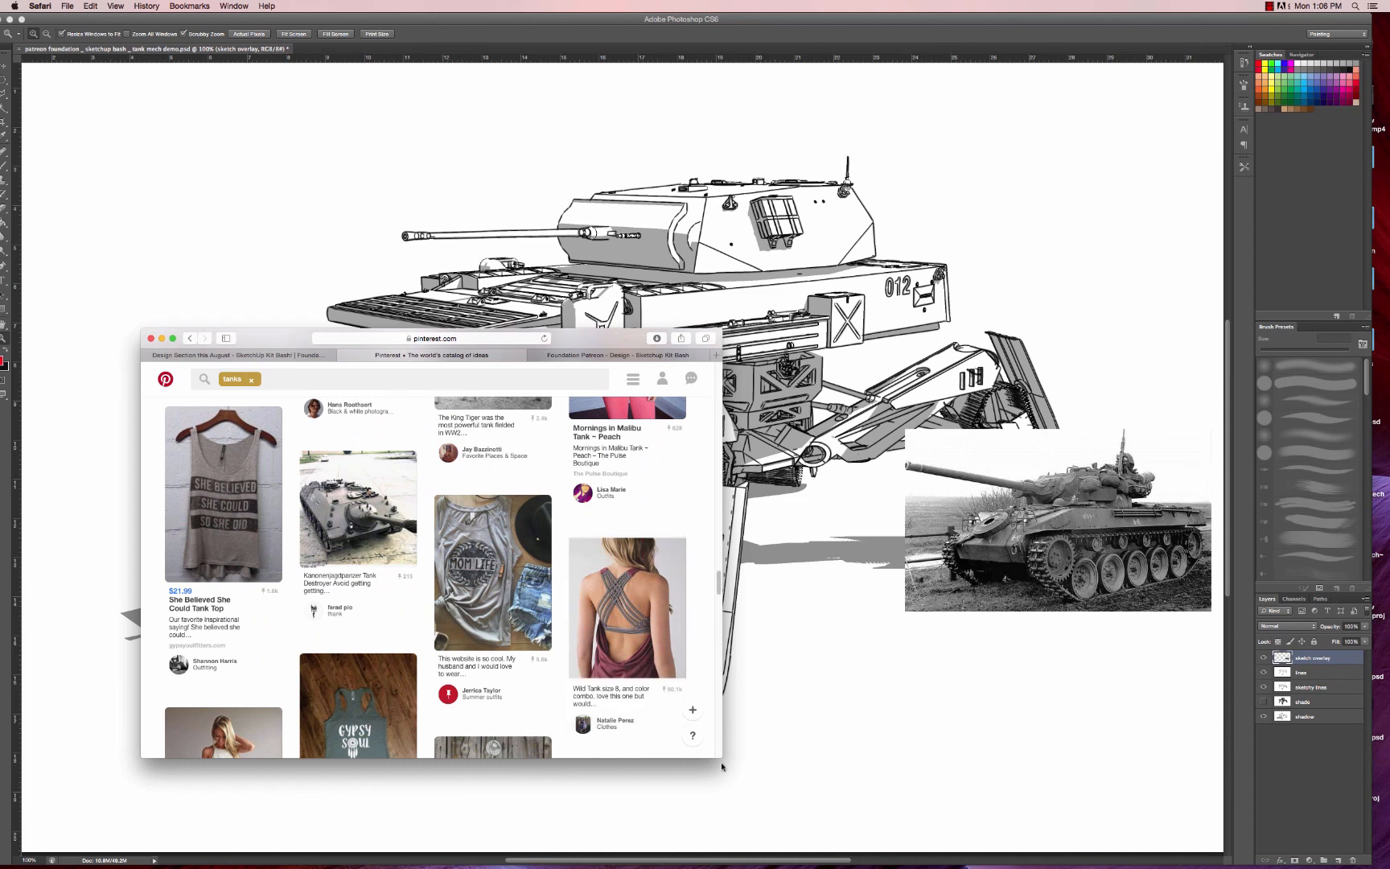
# - Enlarge the Pinterest window, open the account's own profile and look through its saved boards
pyautogui.moveTo(867, 818); pyautogui.dragTo(899, 822)
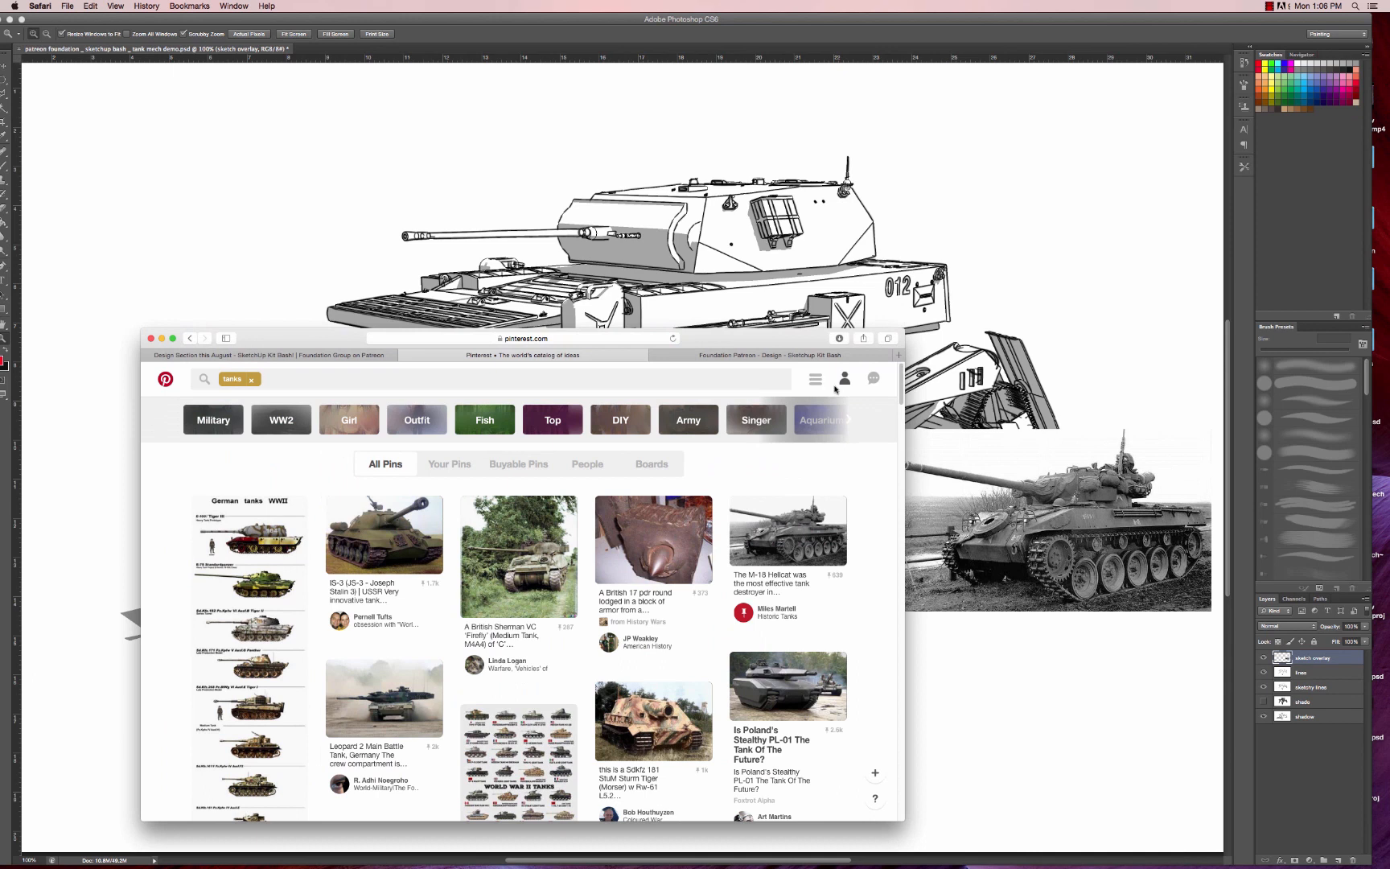
pyautogui.click(869, 385)
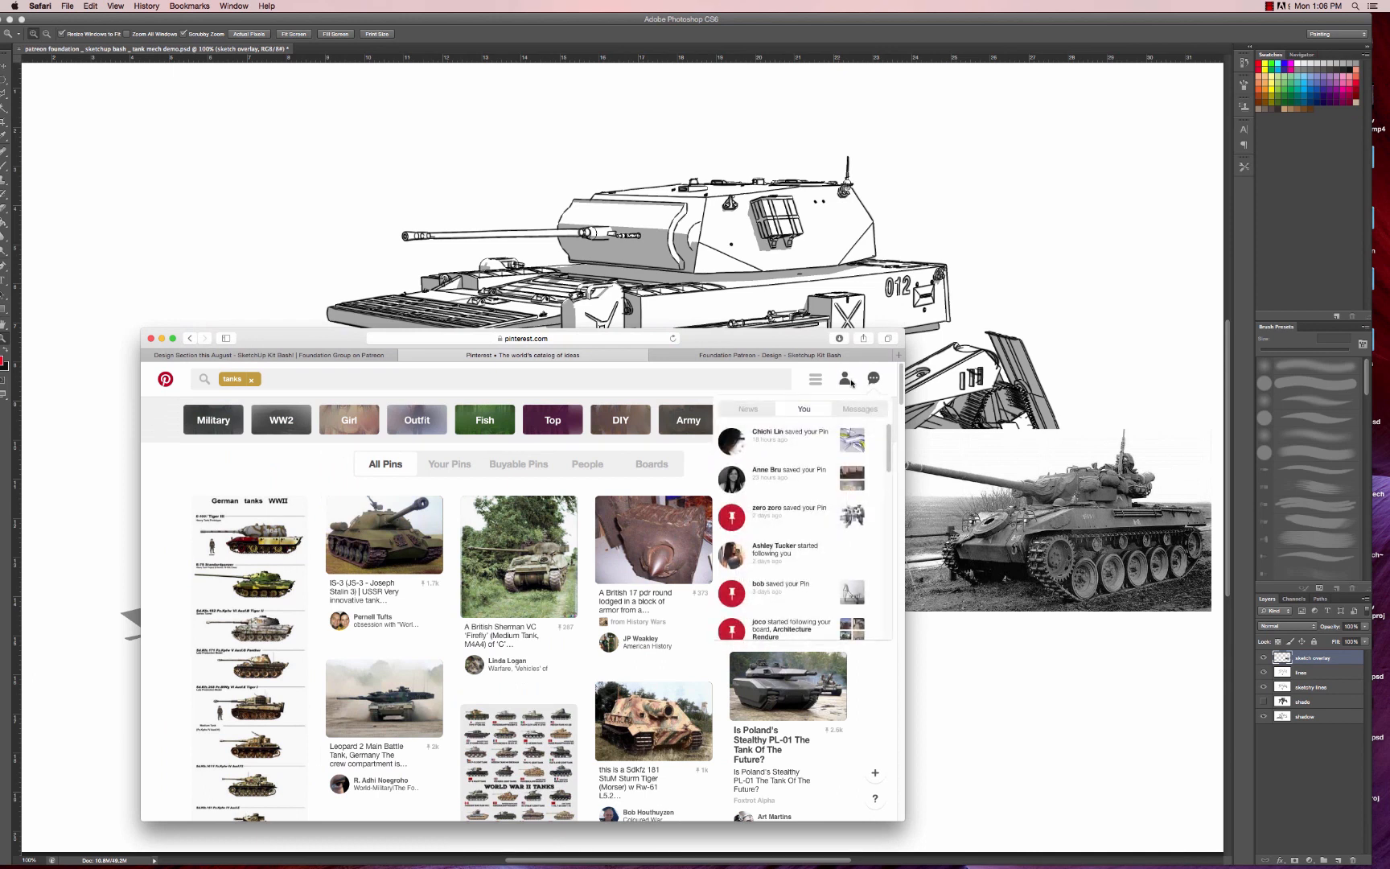
pyautogui.click(845, 378)
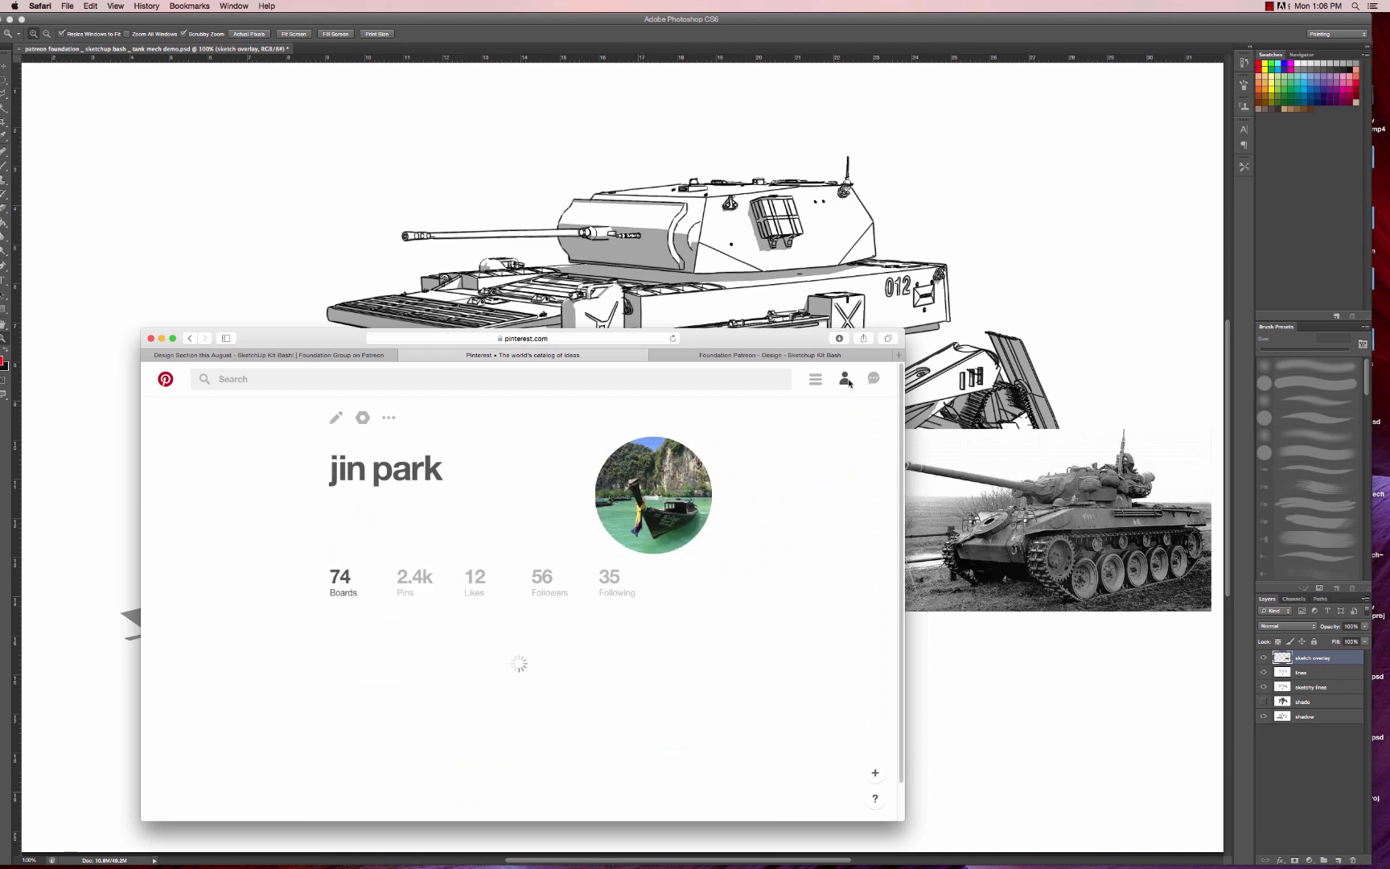
pyautogui.scroll(-5, 707, 575)
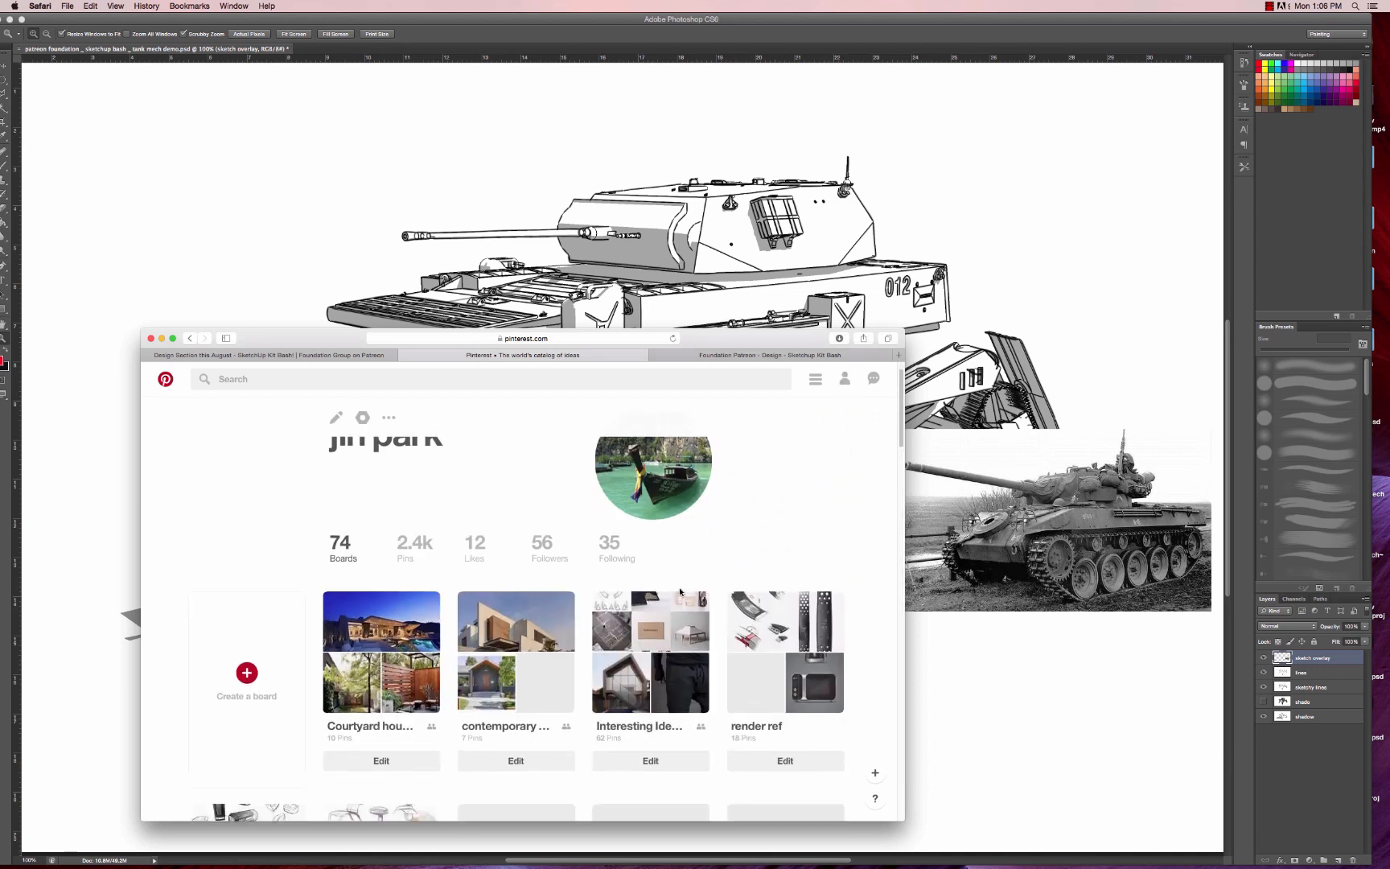
pyautogui.scroll(-1, 680, 592)
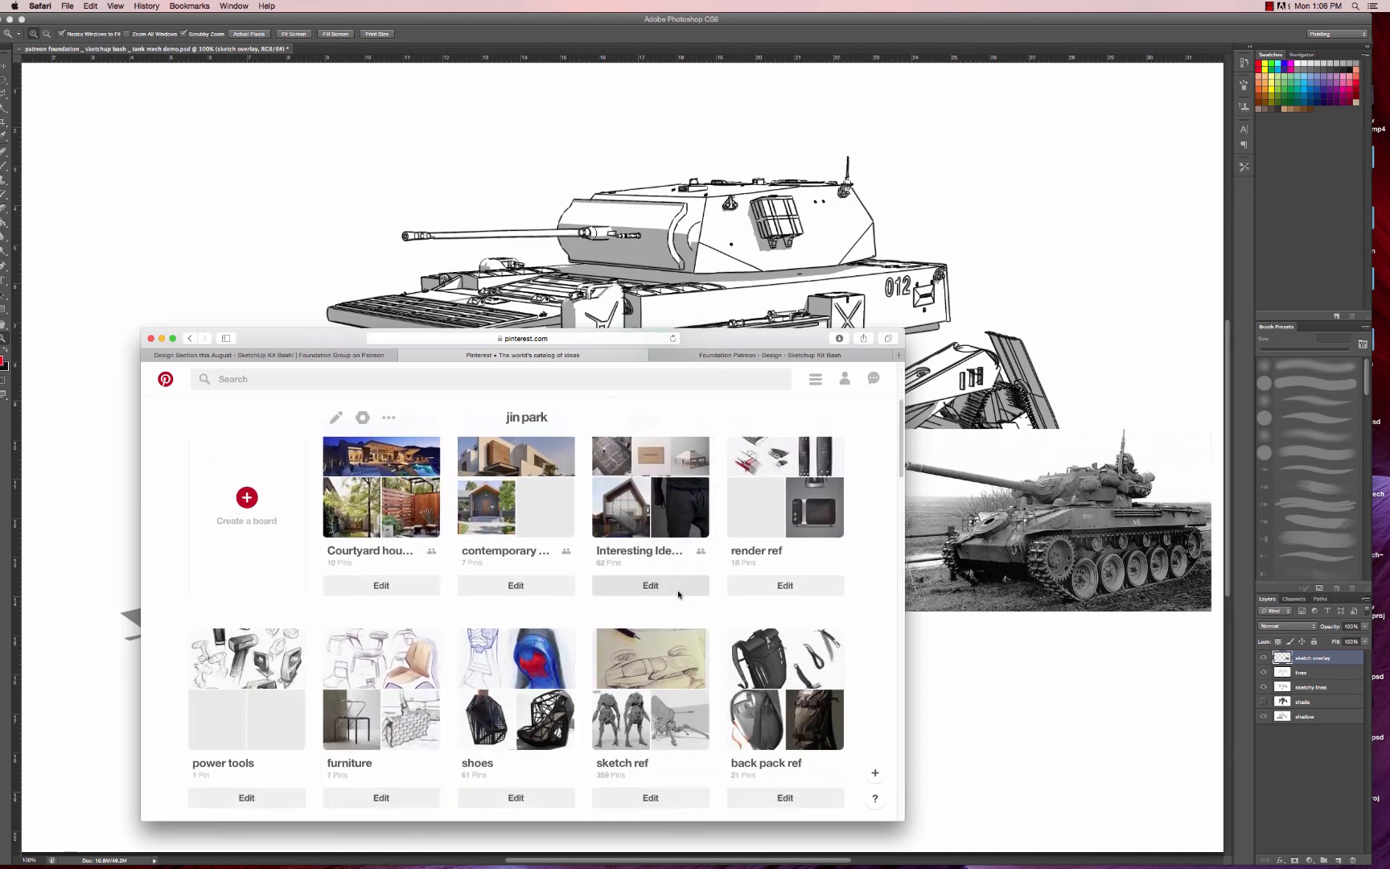
pyautogui.scroll(-4, 678, 595)
pyautogui.scroll(-3, 678, 594)
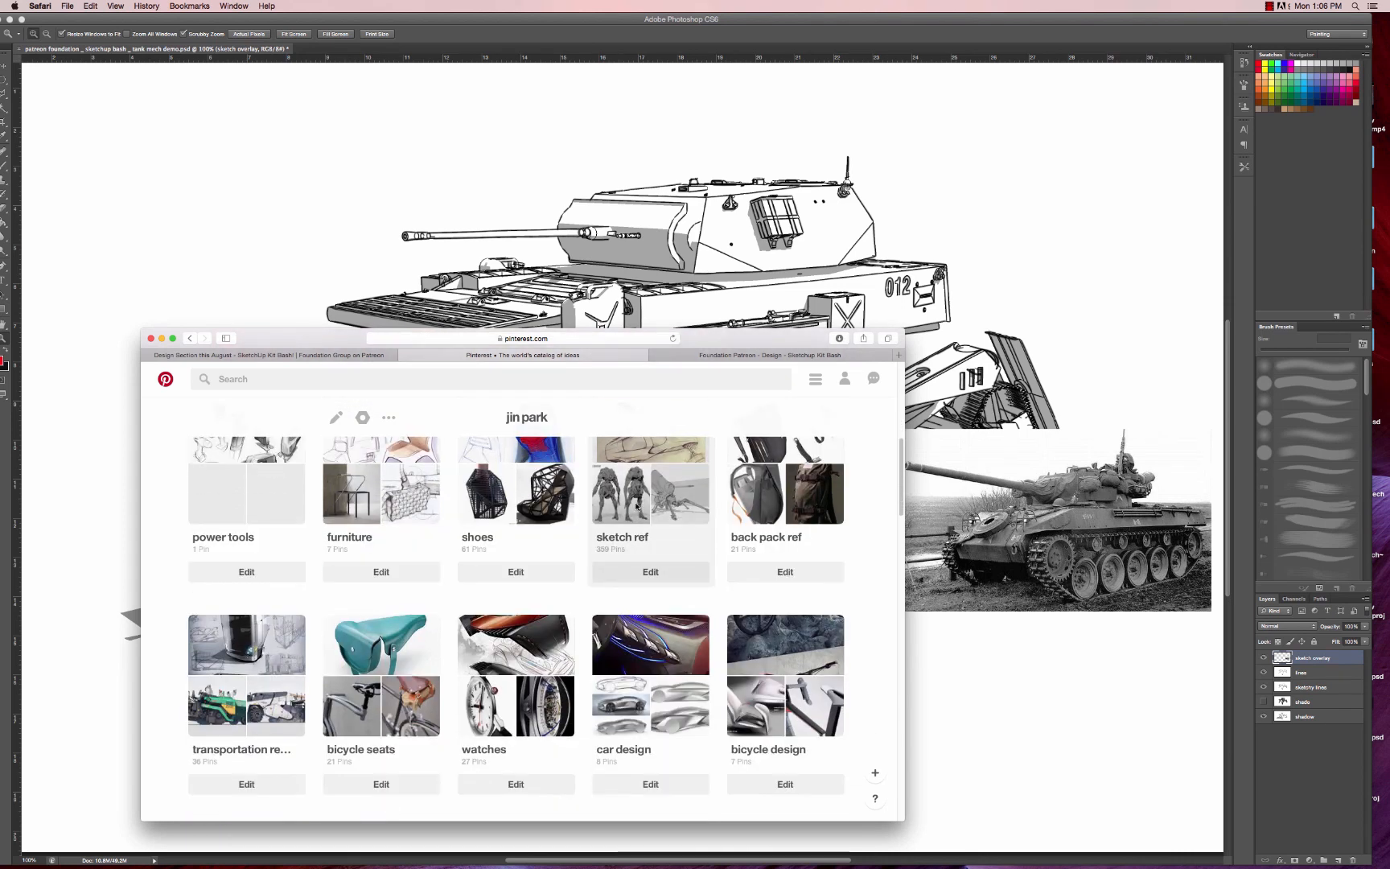
pyautogui.scroll(10, 638, 507)
pyautogui.scroll(-3, 660, 520)
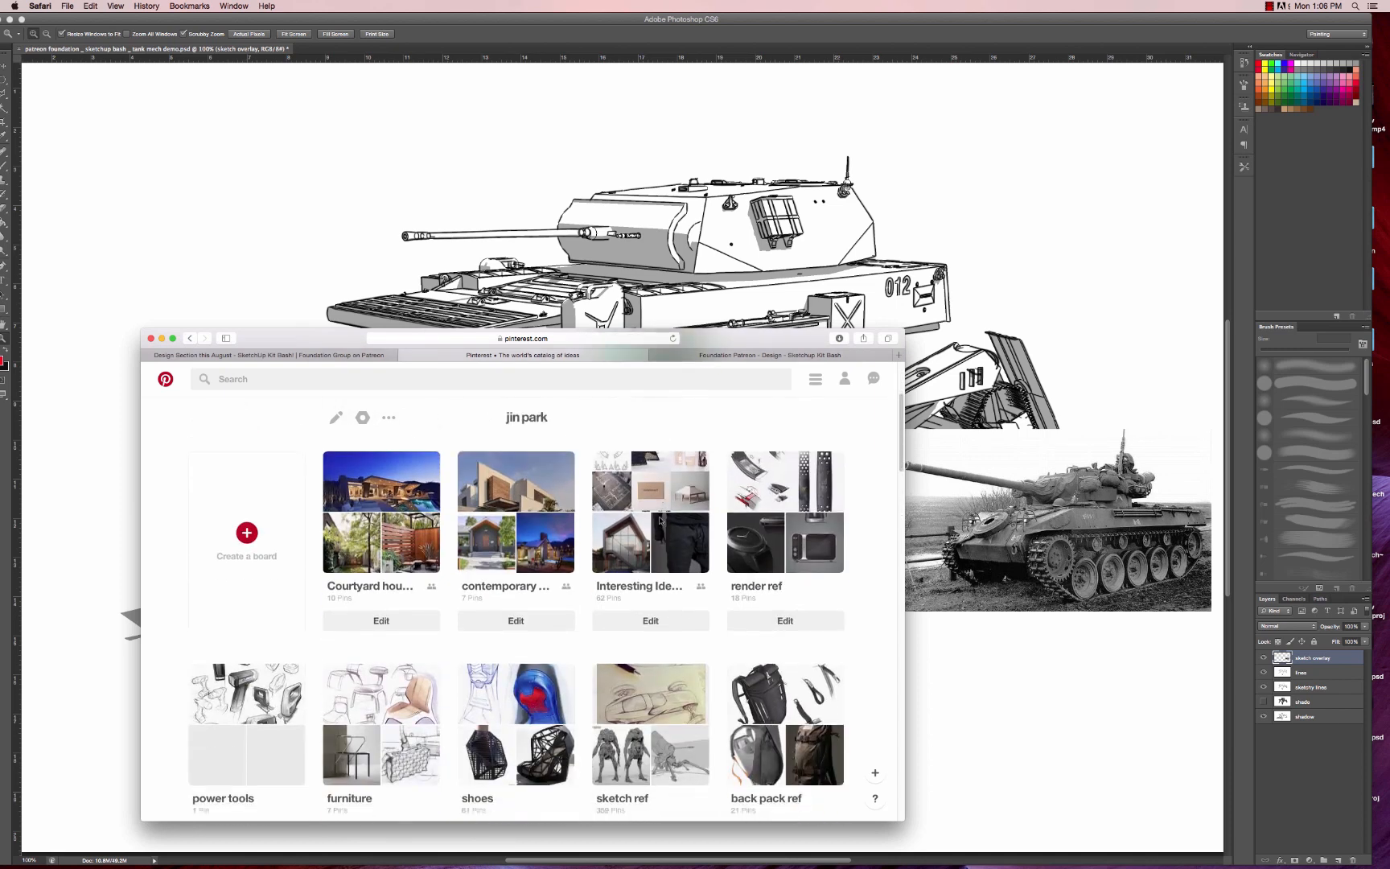
# - Open the "sketch ref" board and copy its Bounty Hunter alien image onto a new layer in Photoshop, above the M-18 Hellcat photo
pyautogui.click(647, 698)
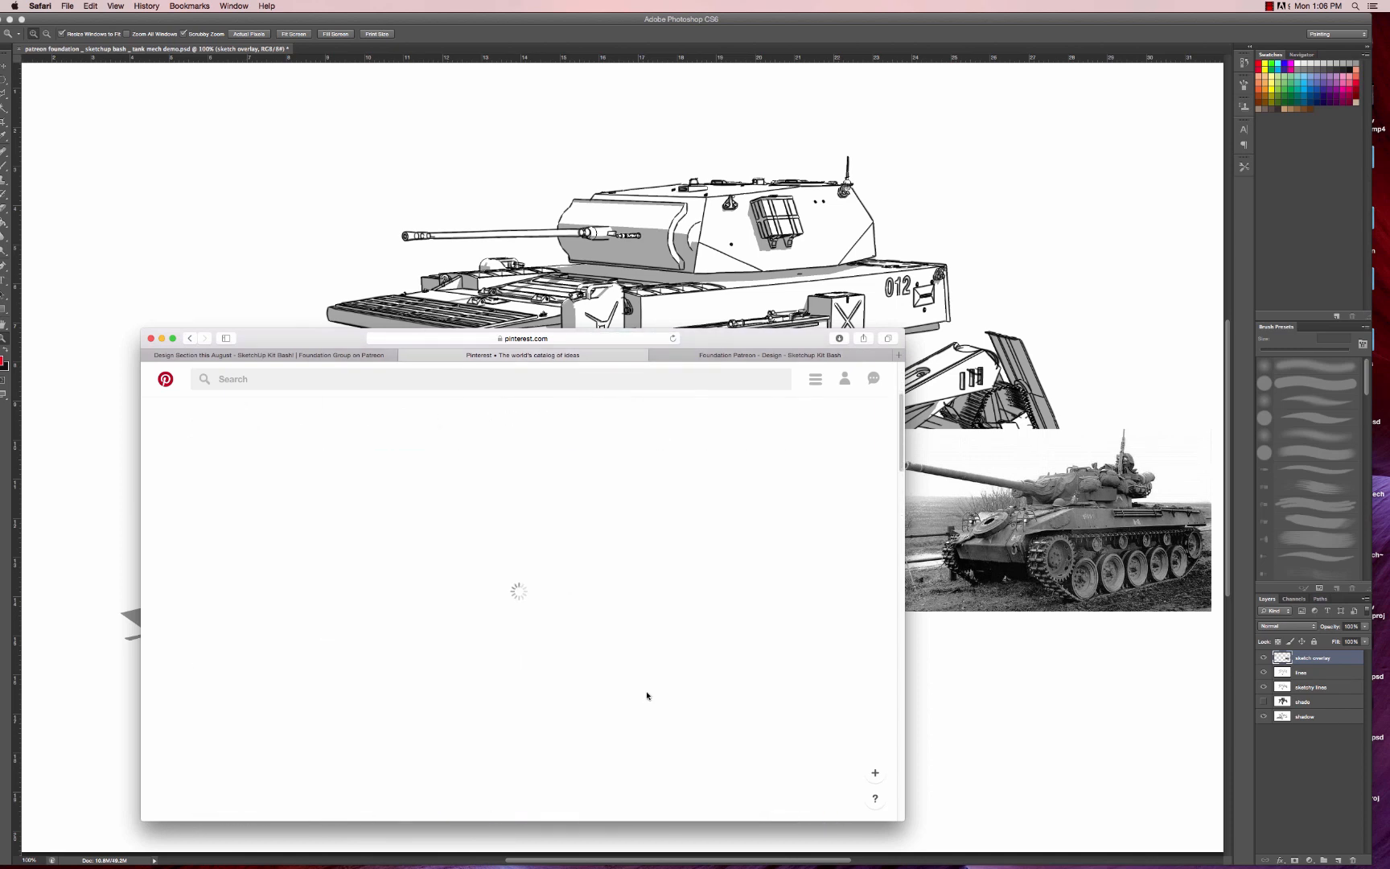
pyautogui.scroll(-2, 647, 696)
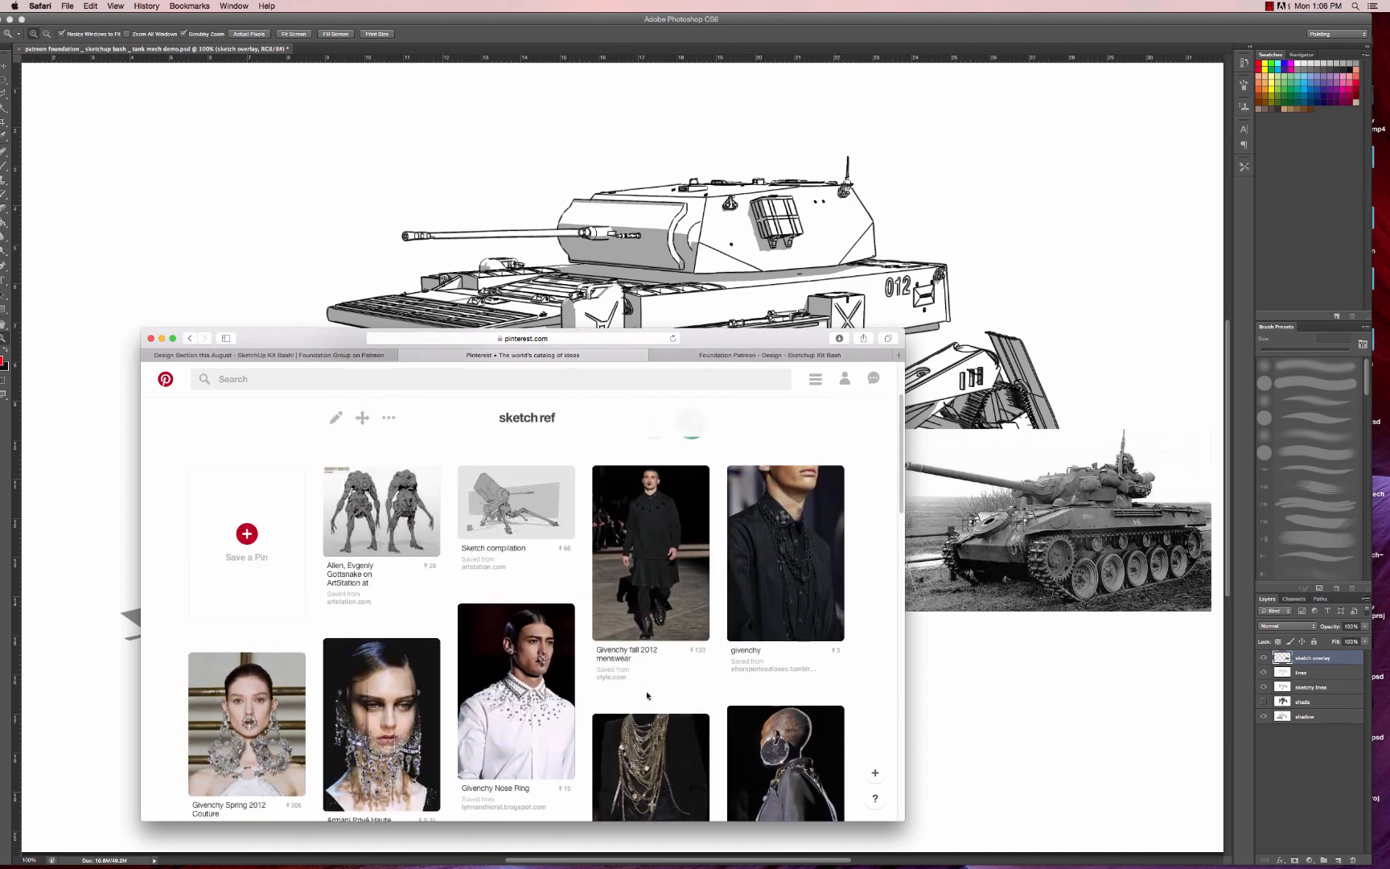
pyautogui.scroll(-10, 648, 696)
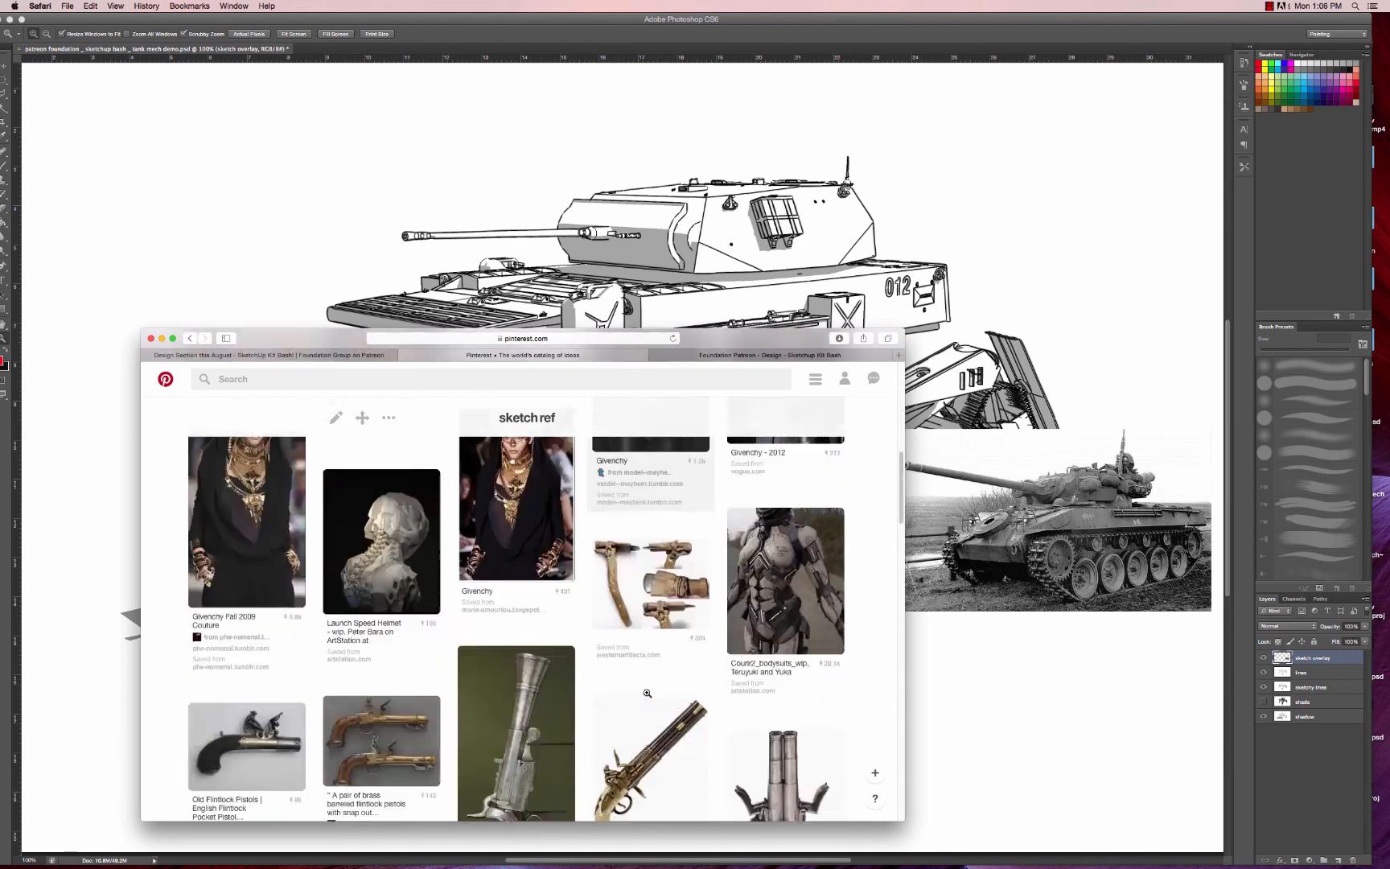
pyautogui.scroll(-15, 647, 692)
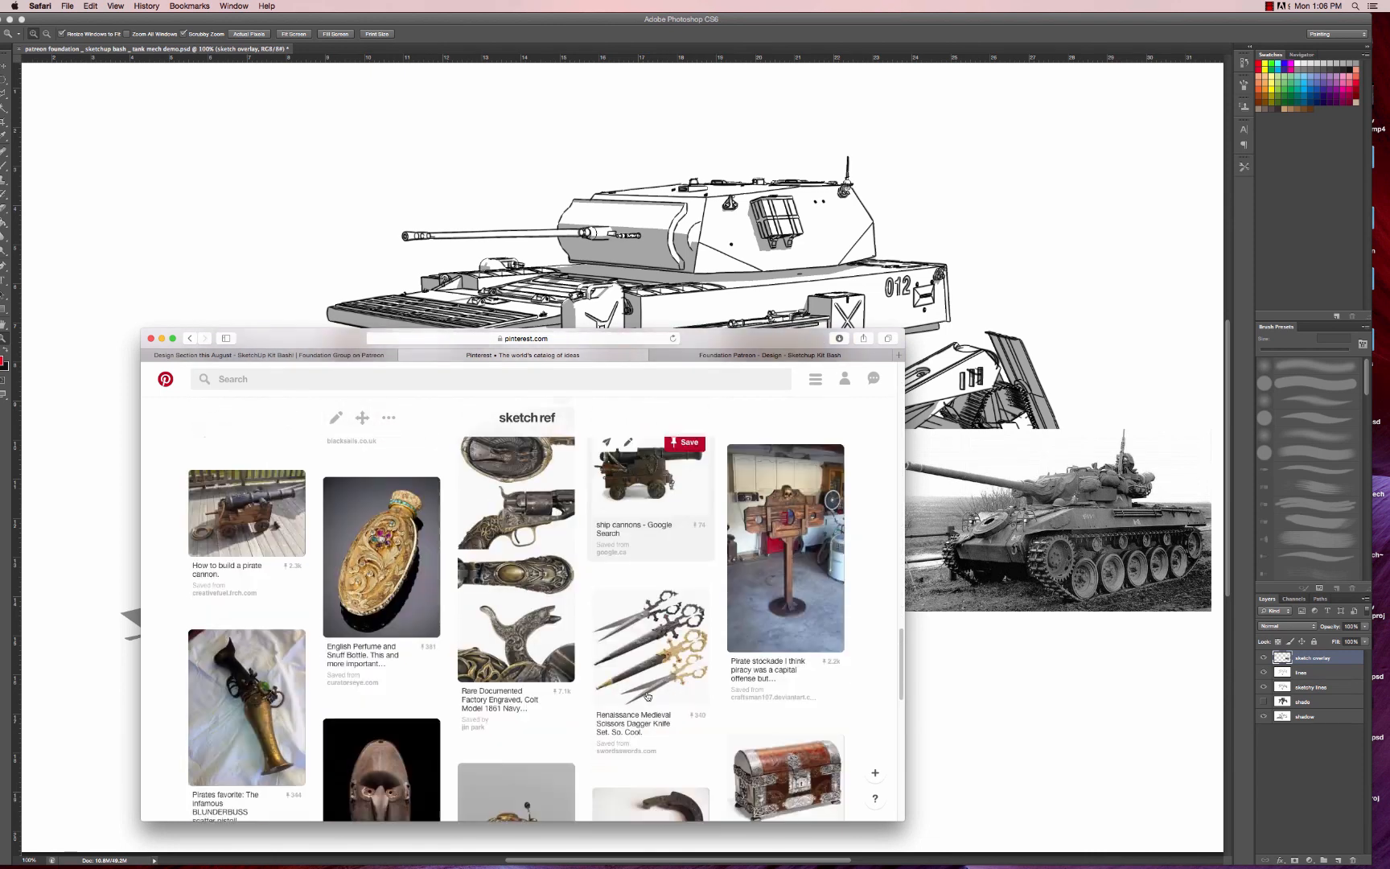
pyautogui.scroll(-5, 647, 692)
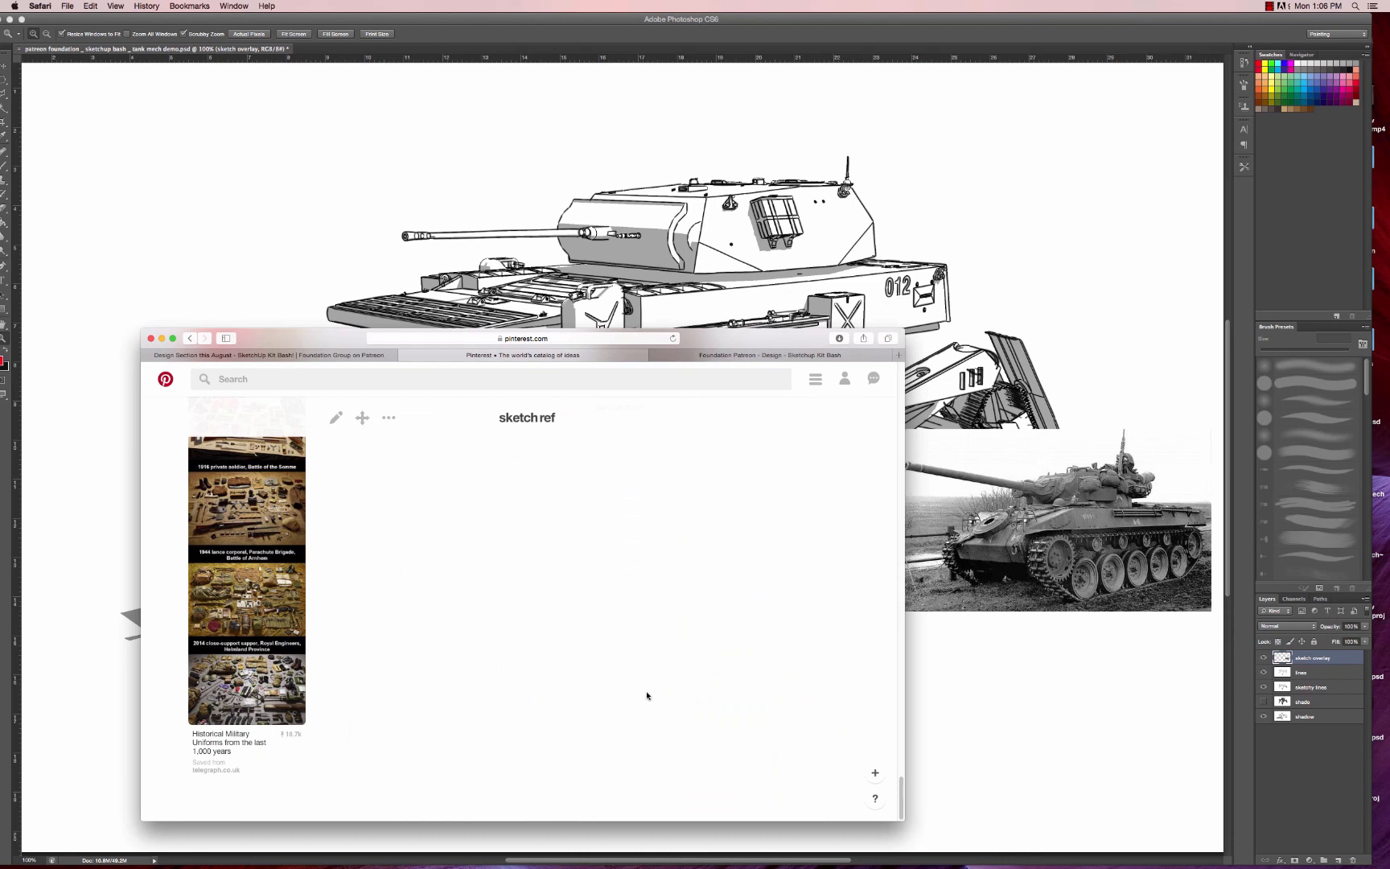
pyautogui.scroll(20, 647, 693)
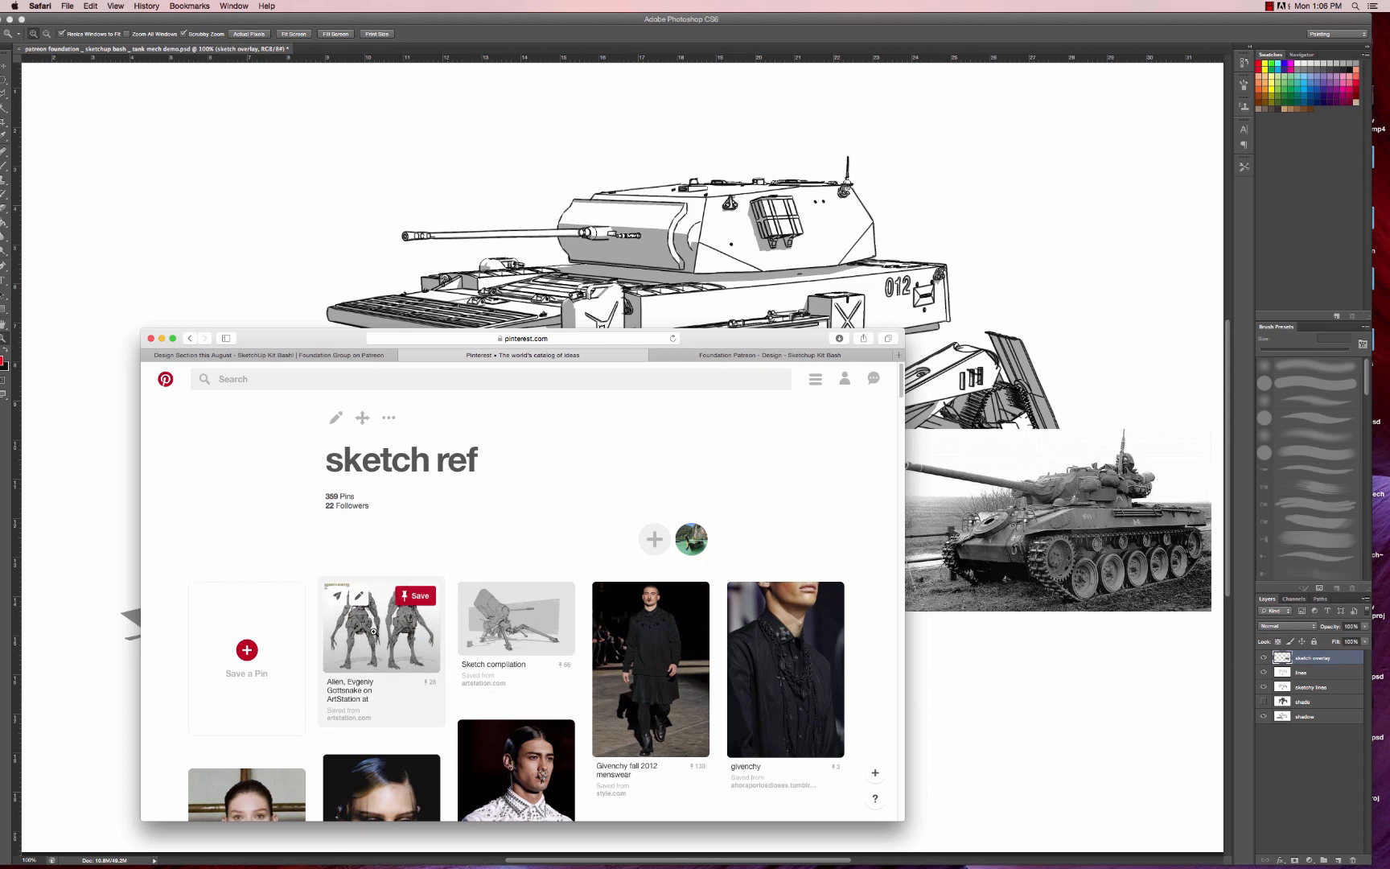
pyautogui.click(373, 631)
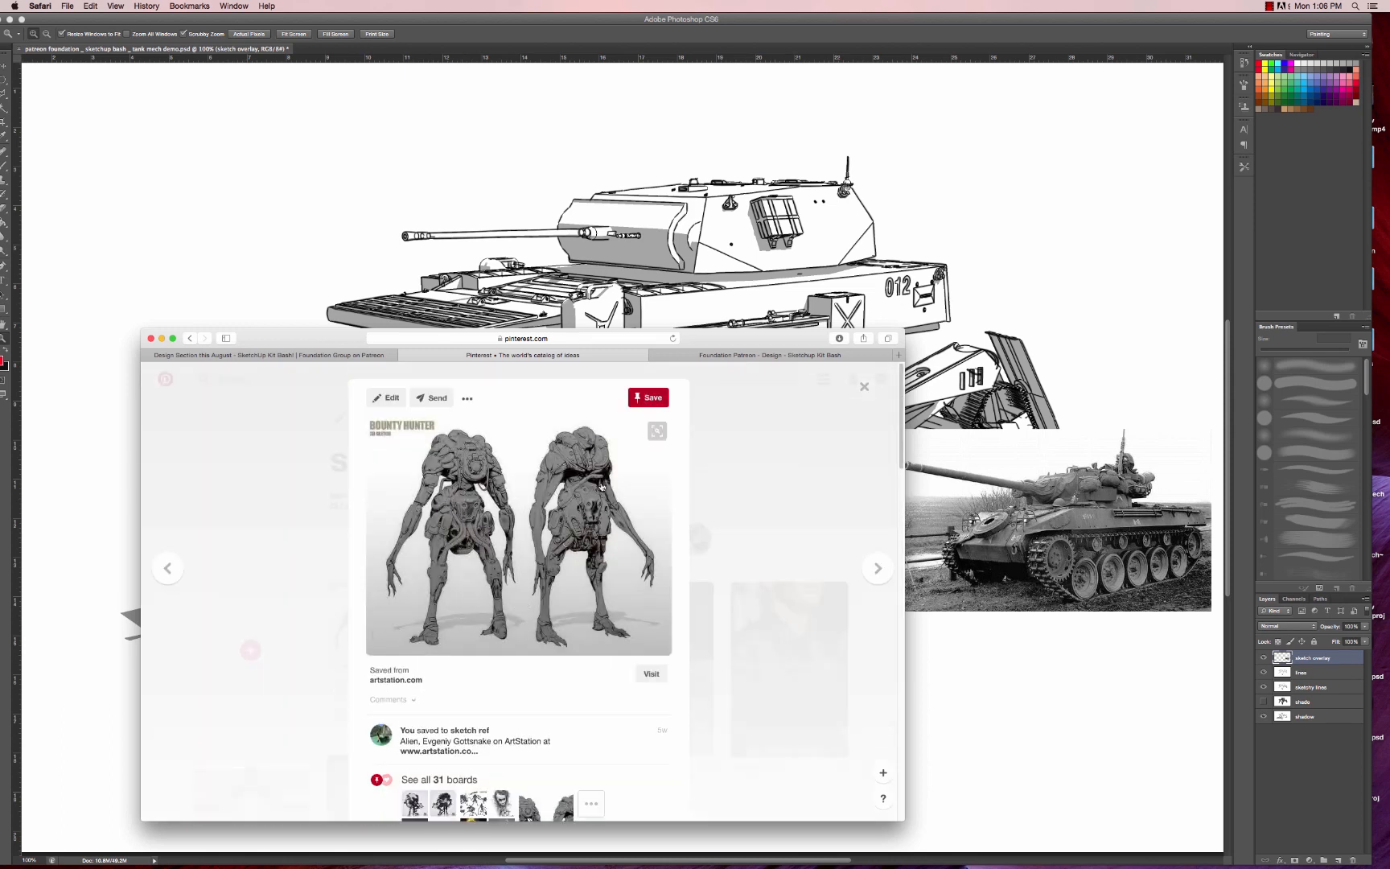
pyautogui.moveTo(652, 547); pyautogui.dragTo(1152, 277)
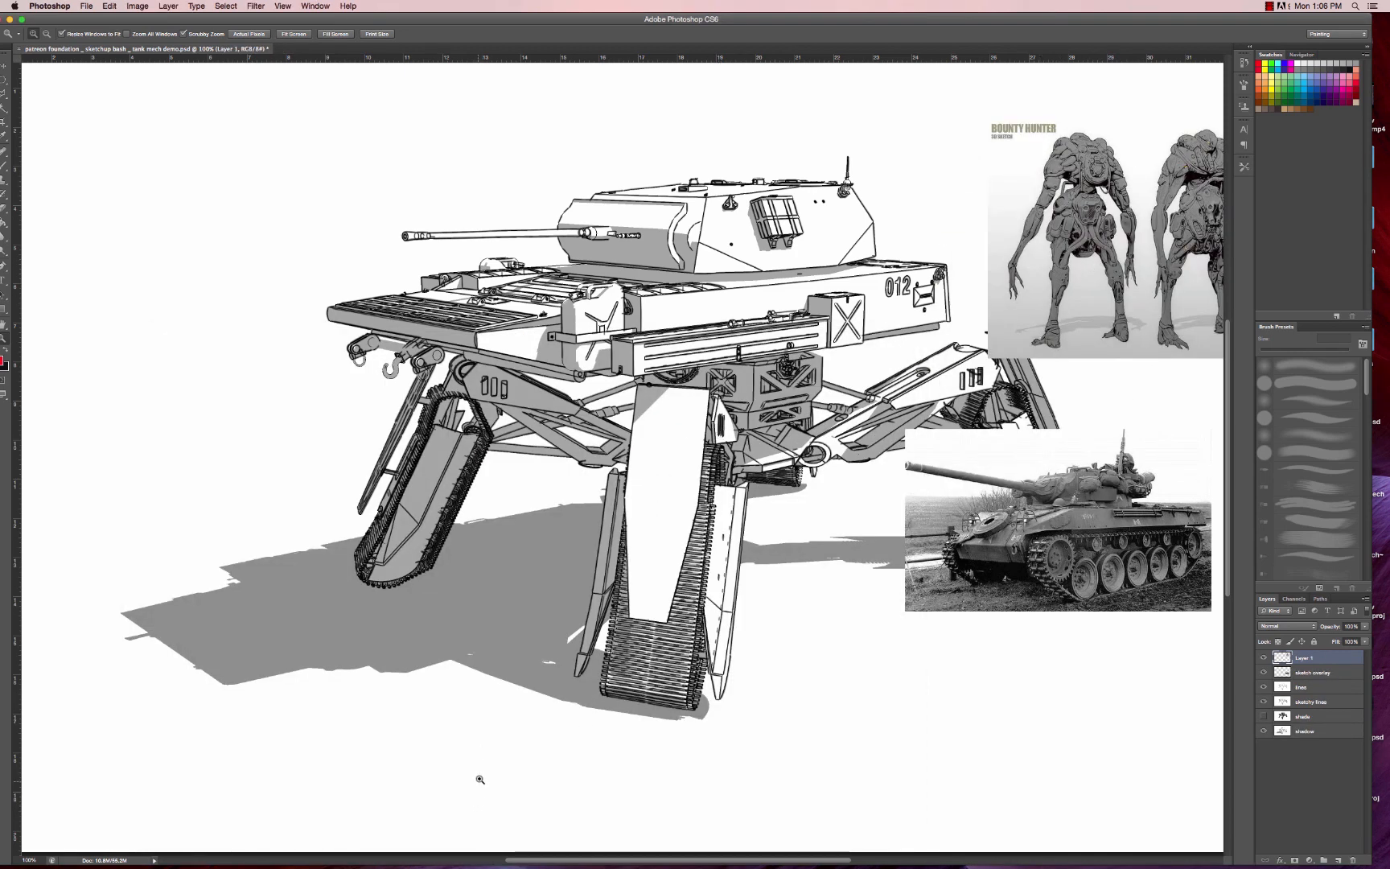
# - Return to Safari, close the Bounty Hunter pin and go back to the profile's boards
pyautogui.click(402, 840)
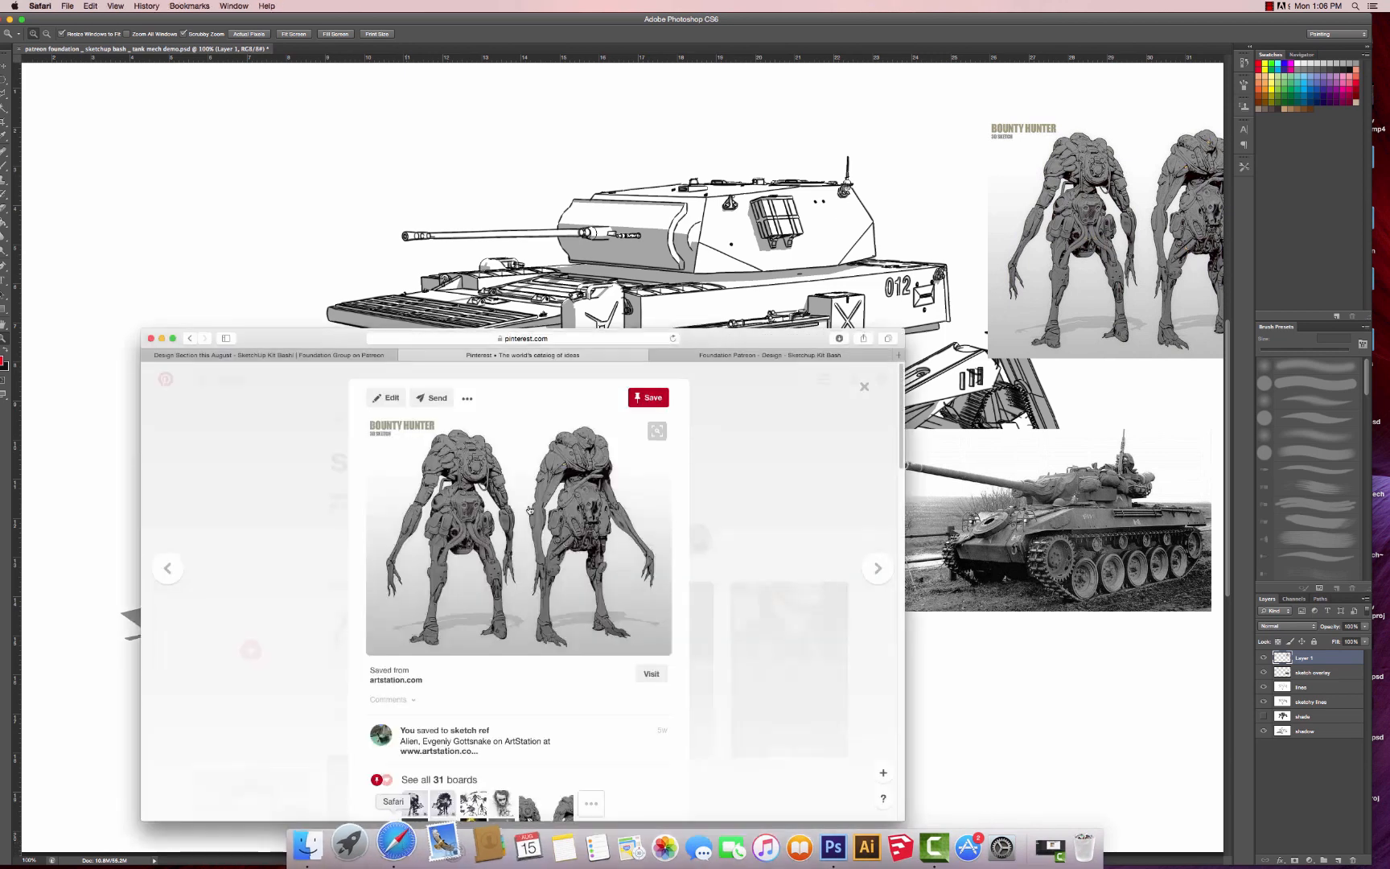
pyautogui.click(261, 482)
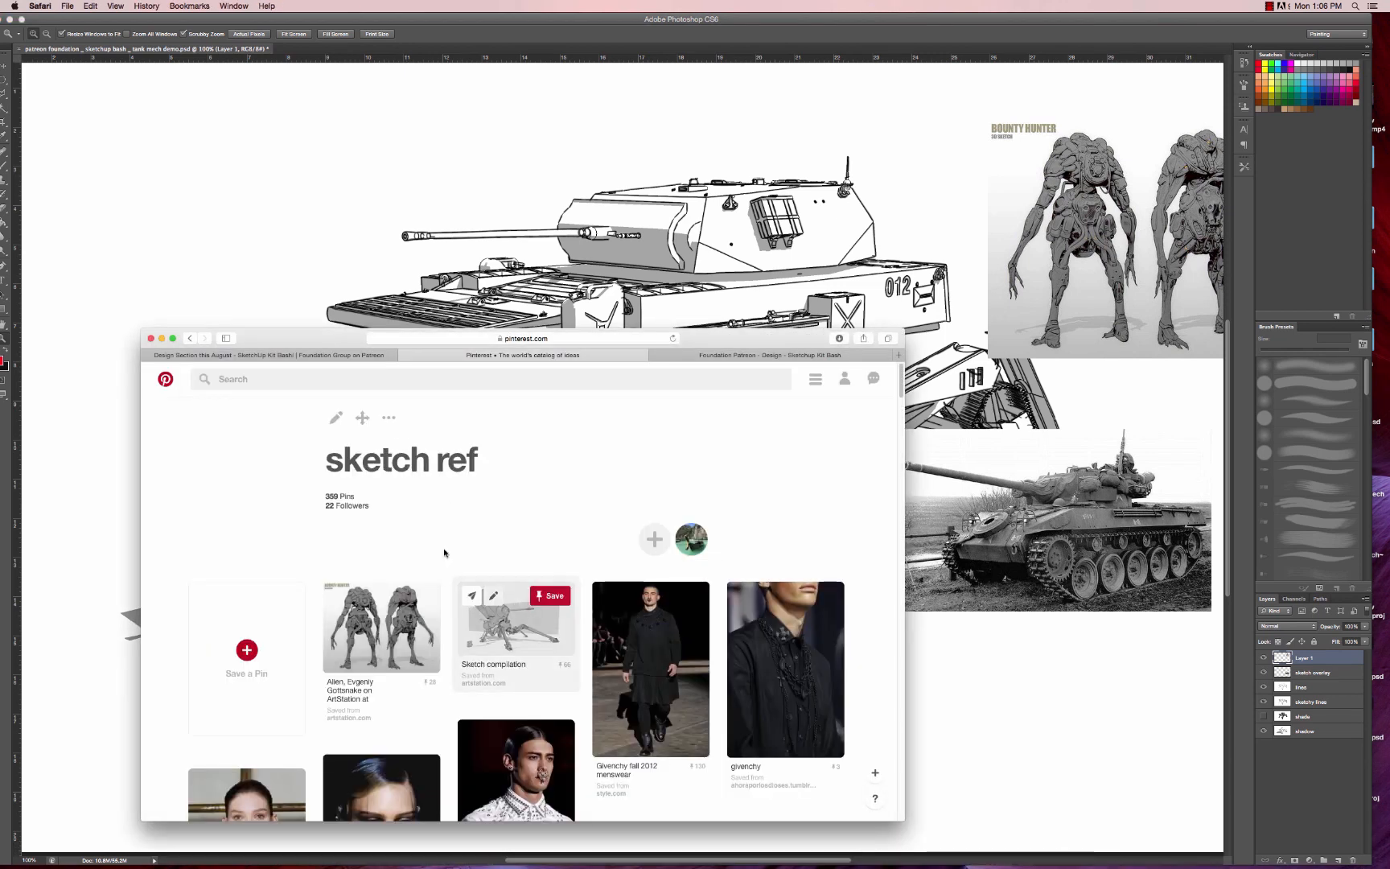
pyautogui.click(191, 341)
pyautogui.click(257, 508)
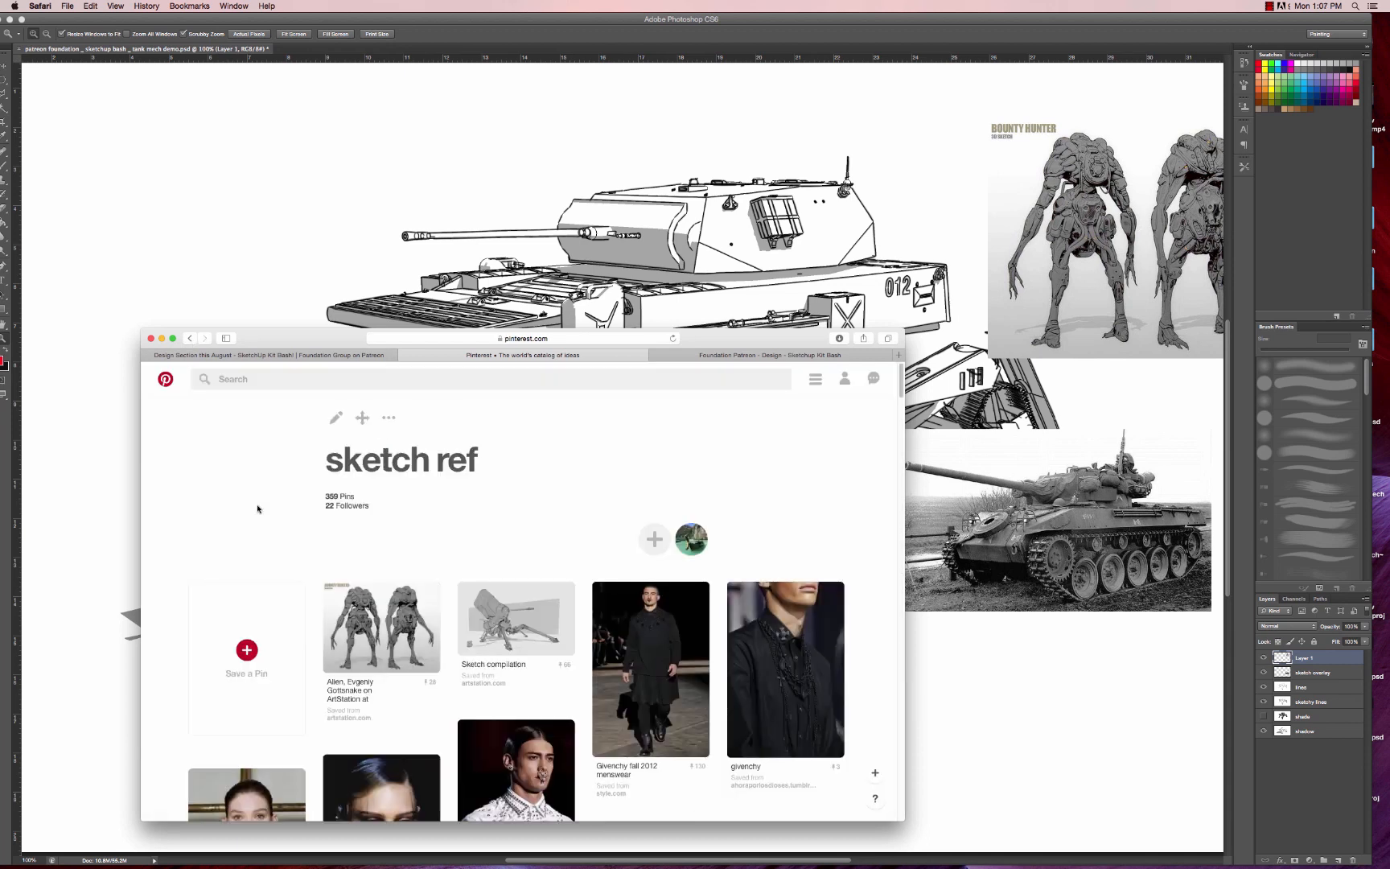
pyautogui.click(189, 339)
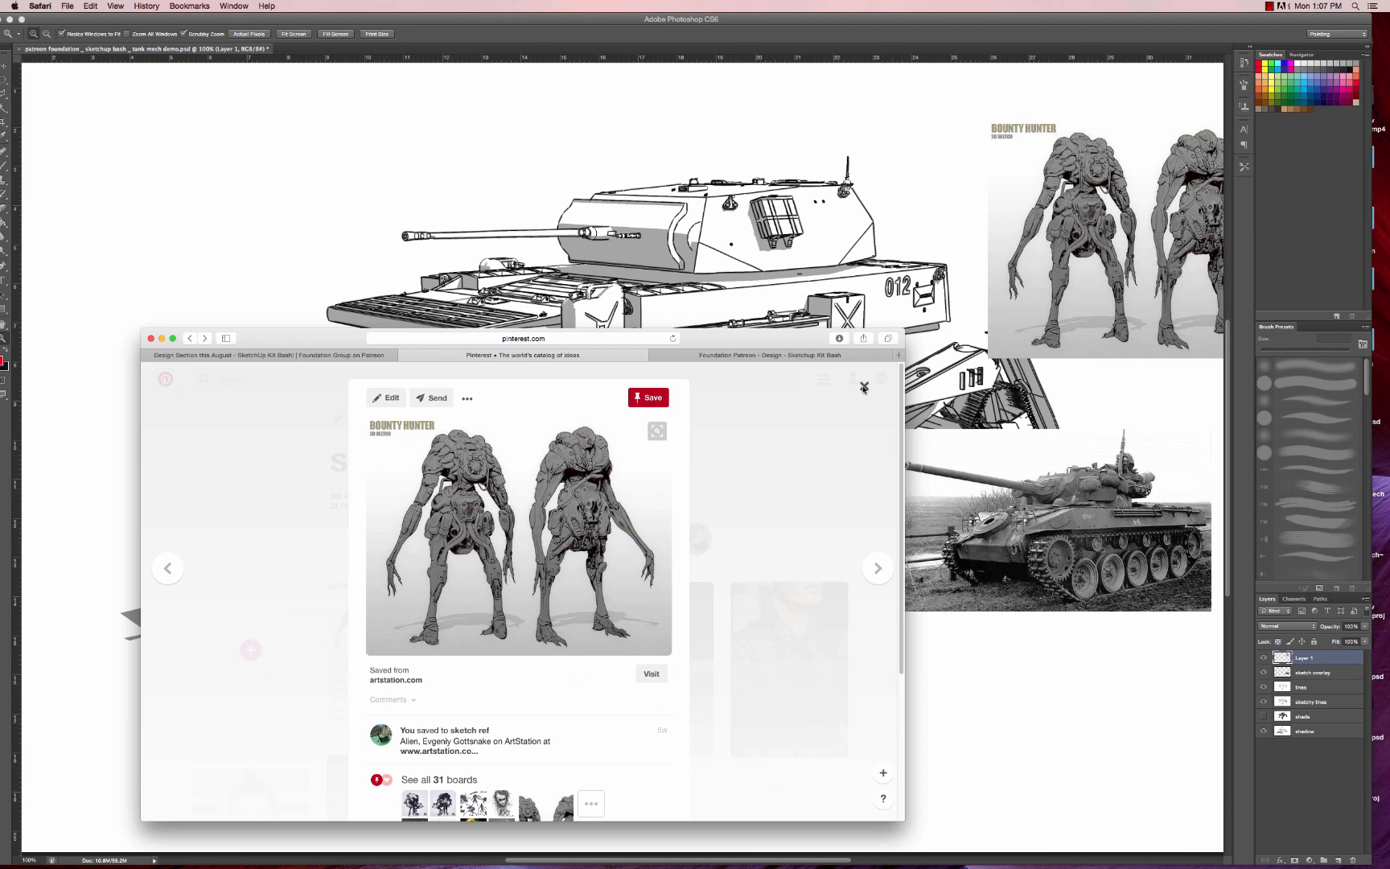
pyautogui.click(864, 387)
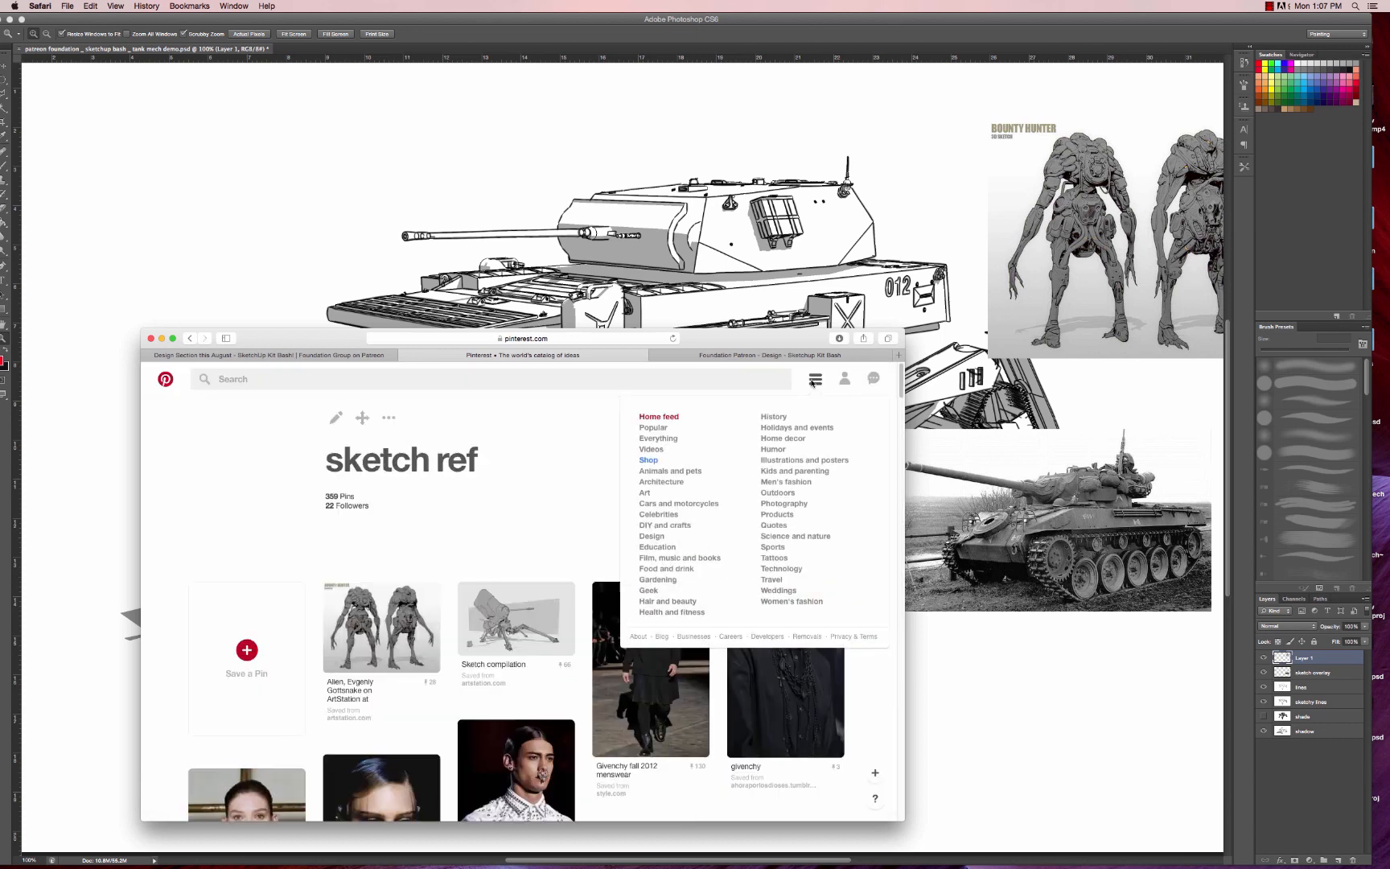
pyautogui.click(844, 379)
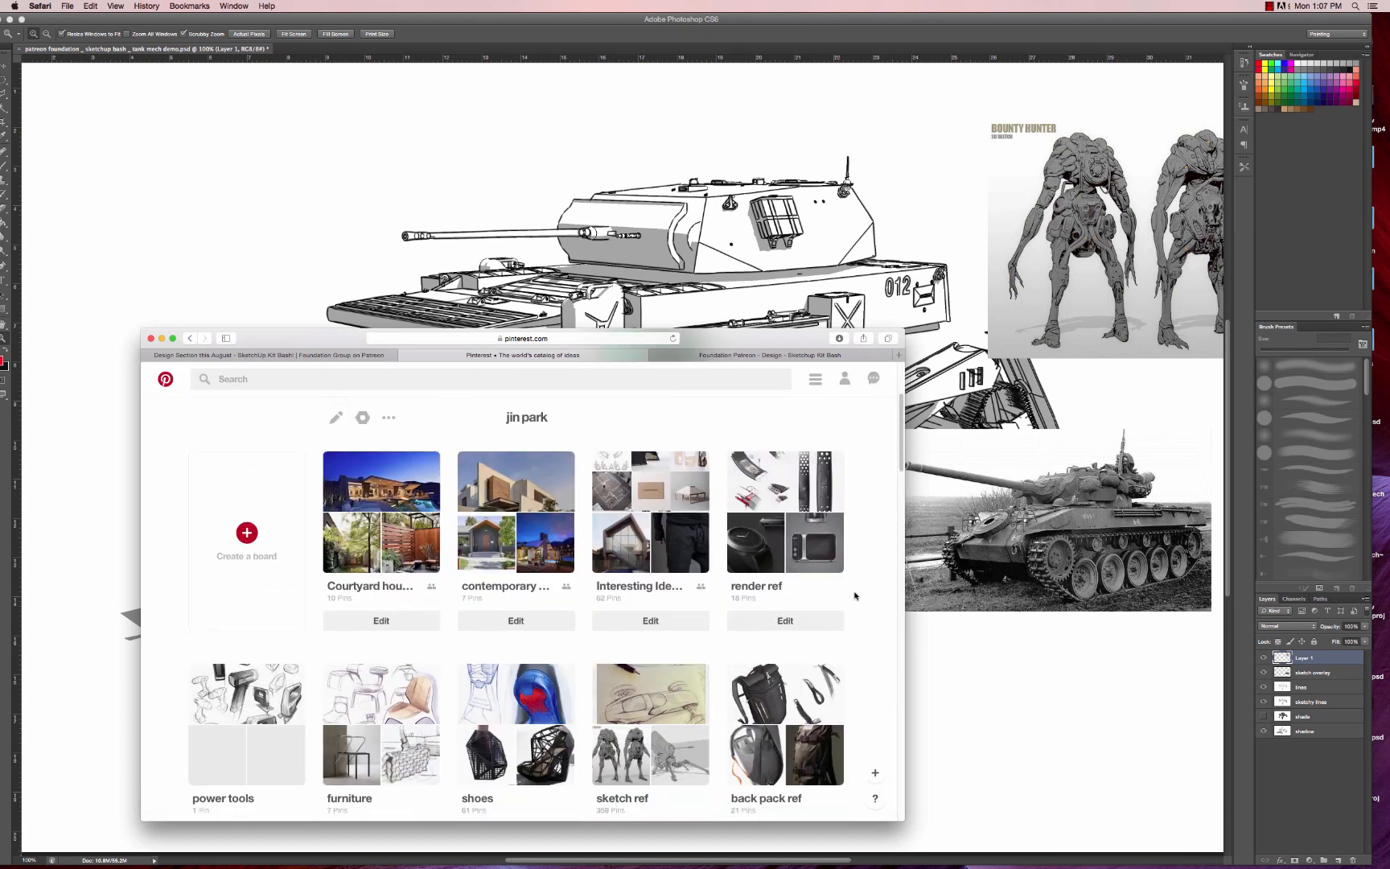
# - Look through the profile's saved Pinterest boards for more mechanical reference material
pyautogui.scroll(-5, 854, 596)
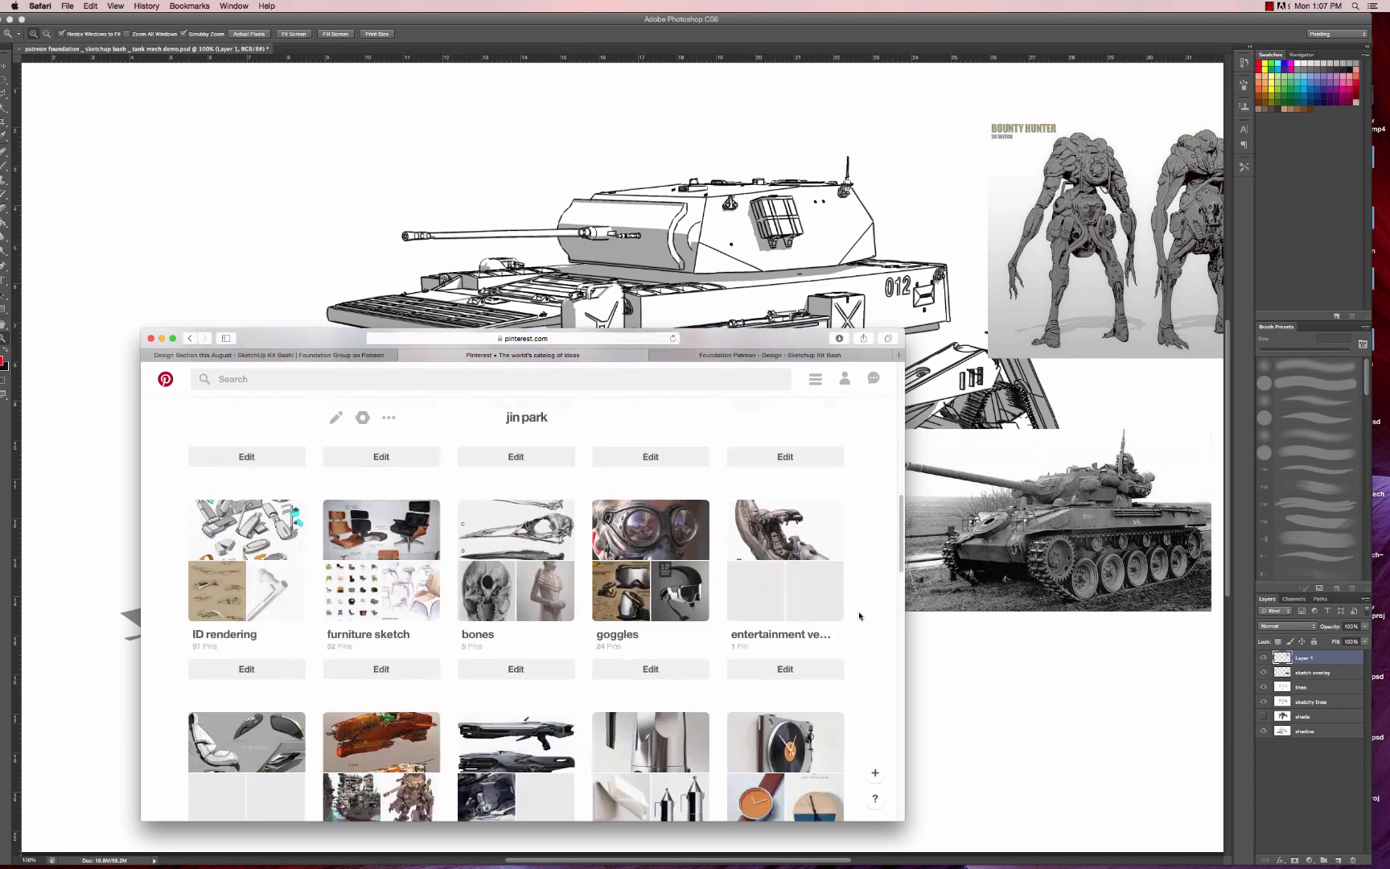
pyautogui.scroll(-2, 631, 587)
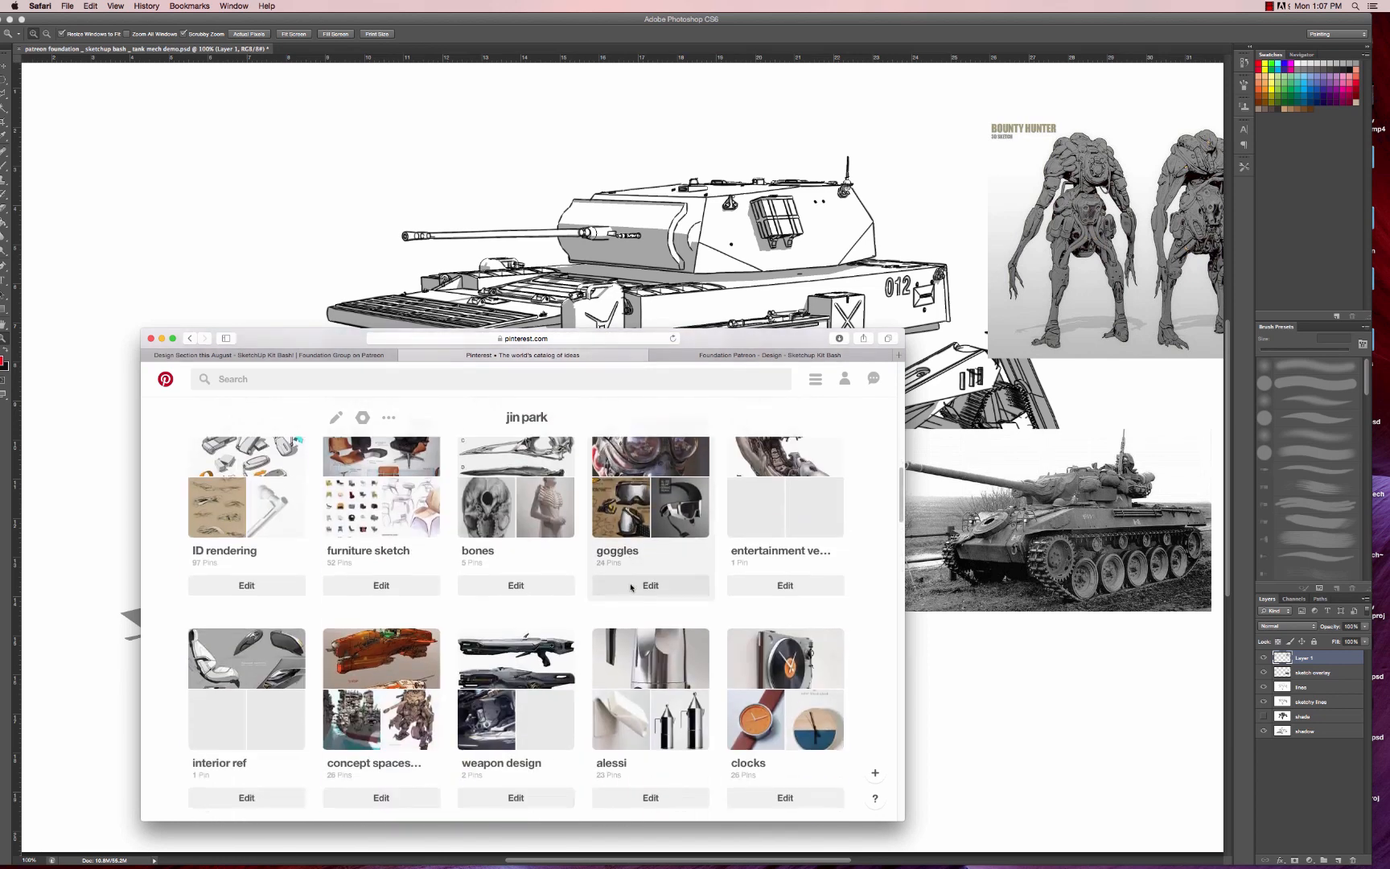
pyautogui.scroll(-6, 632, 587)
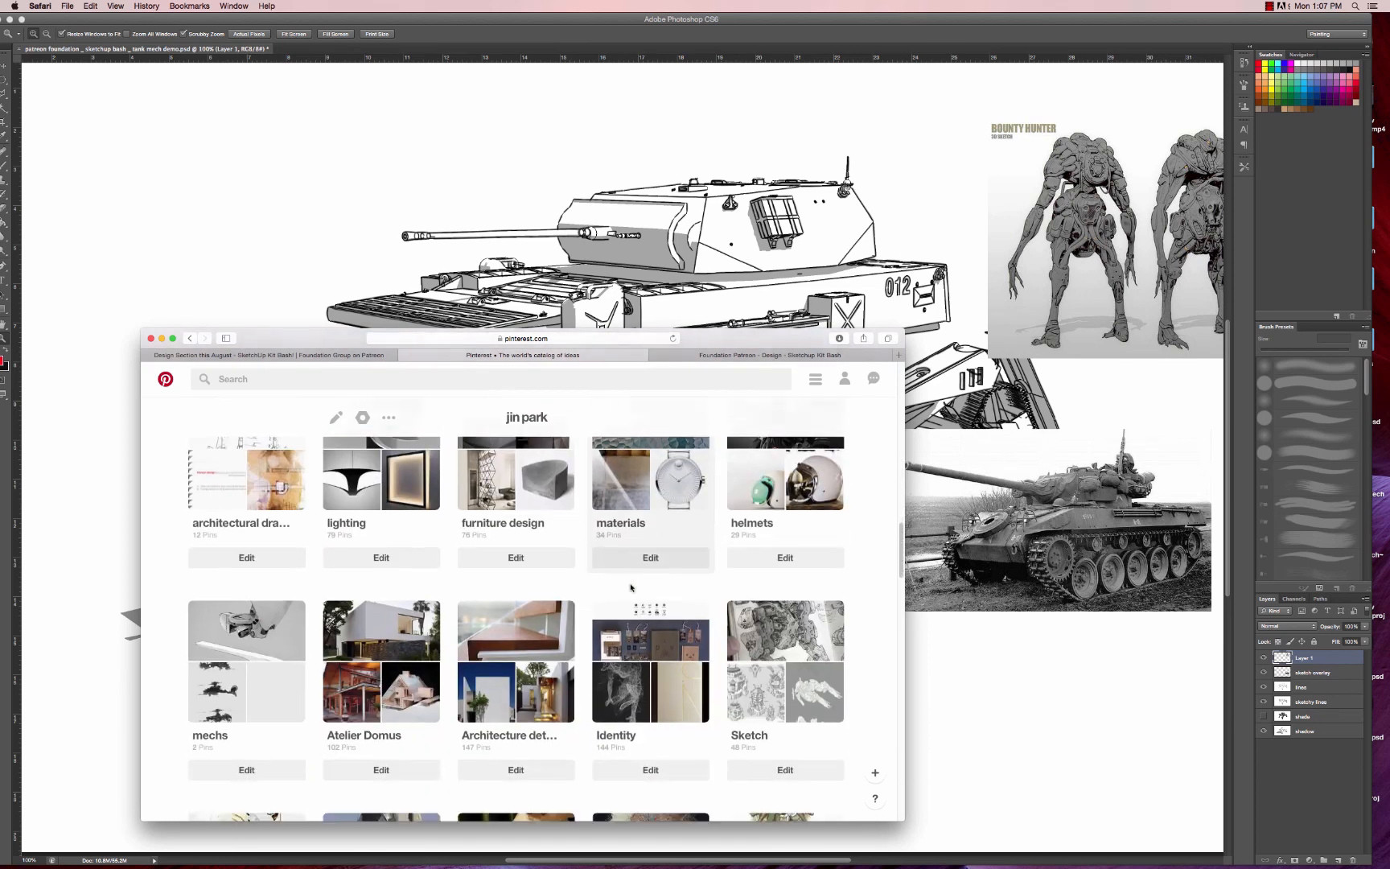
pyautogui.scroll(-2, 631, 588)
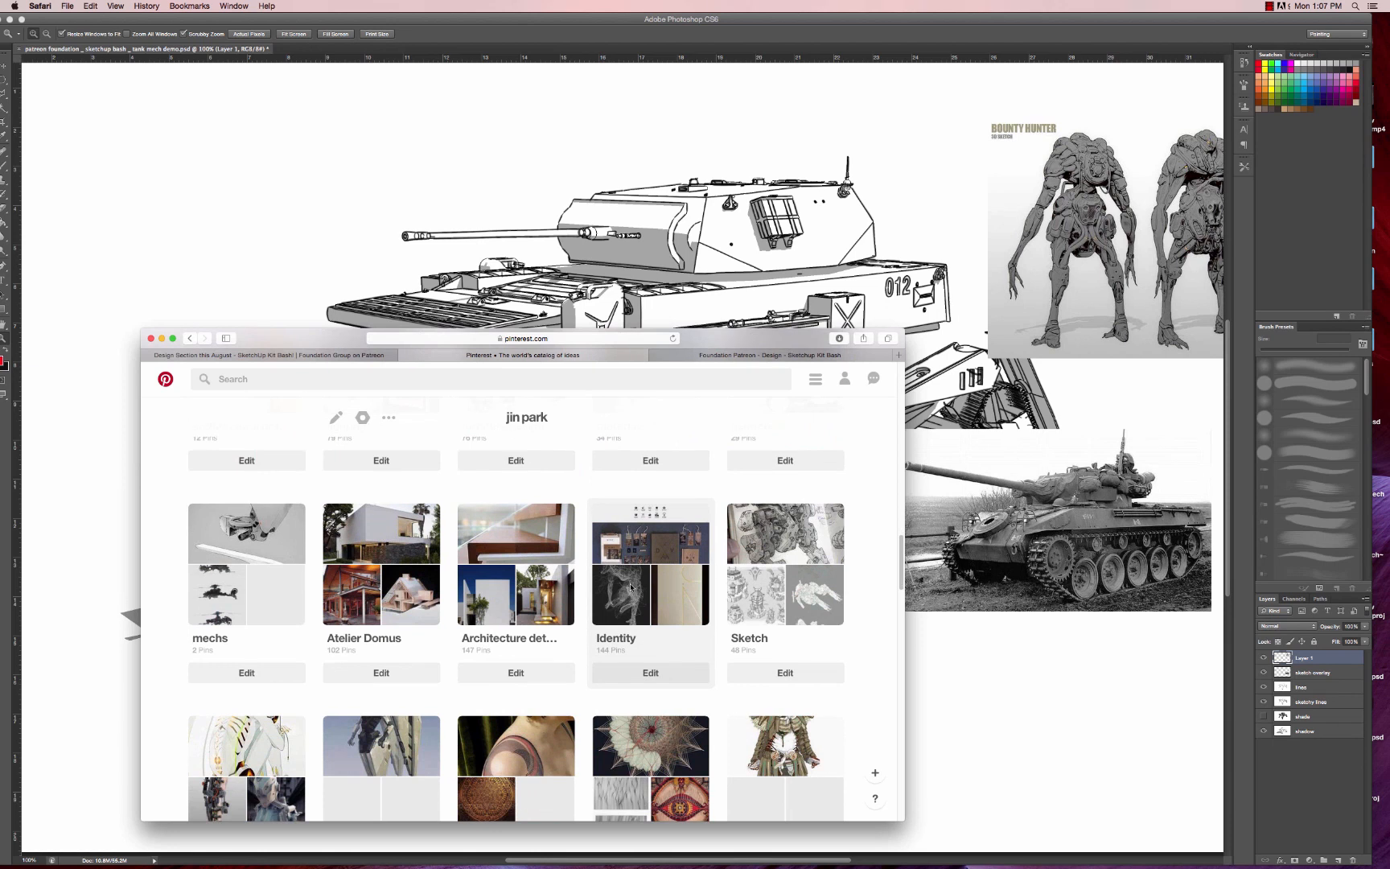
pyautogui.scroll(-3, 631, 587)
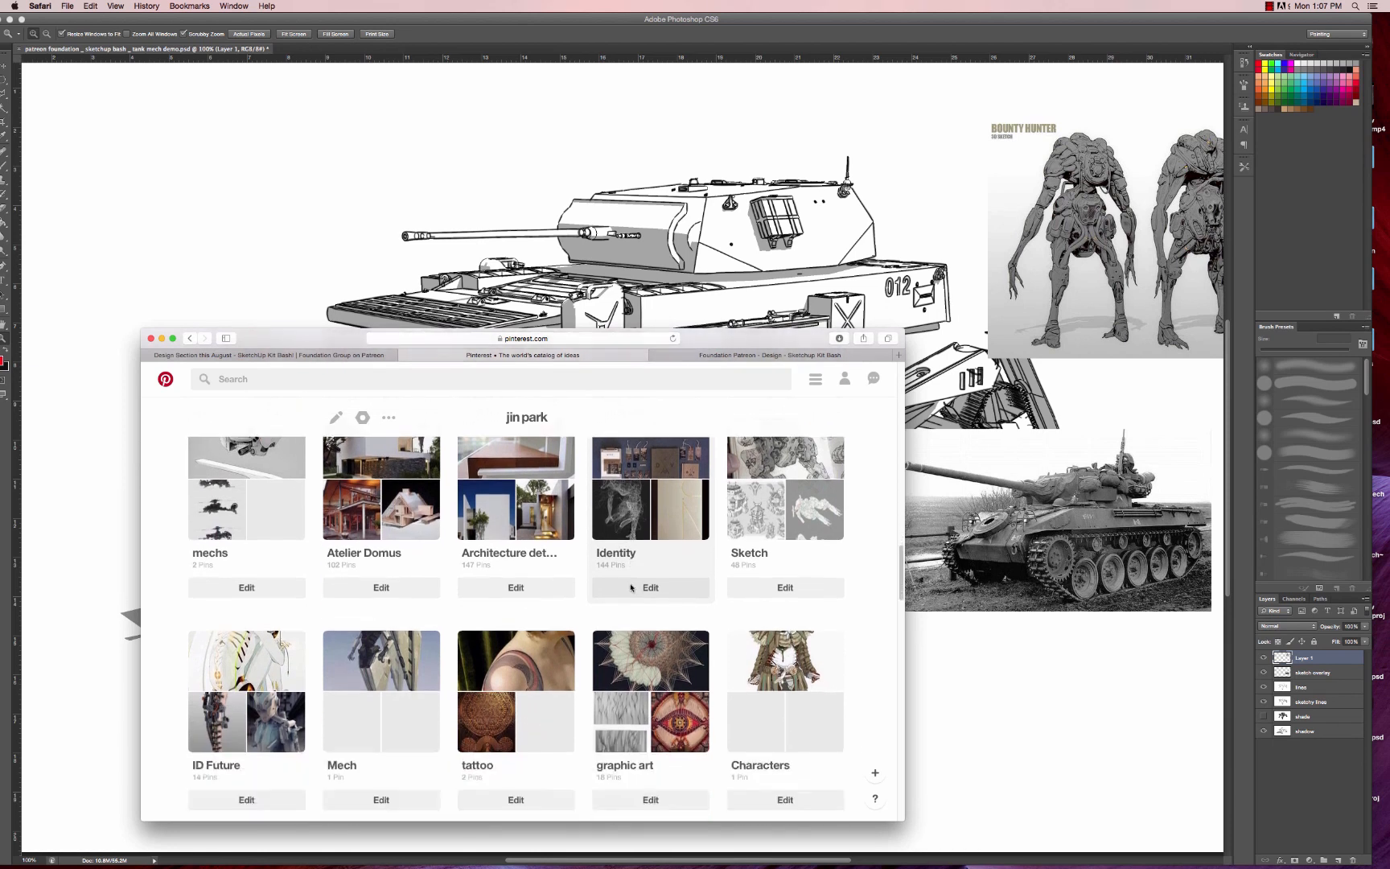
pyautogui.scroll(-10, 631, 587)
pyautogui.scroll(7, 631, 587)
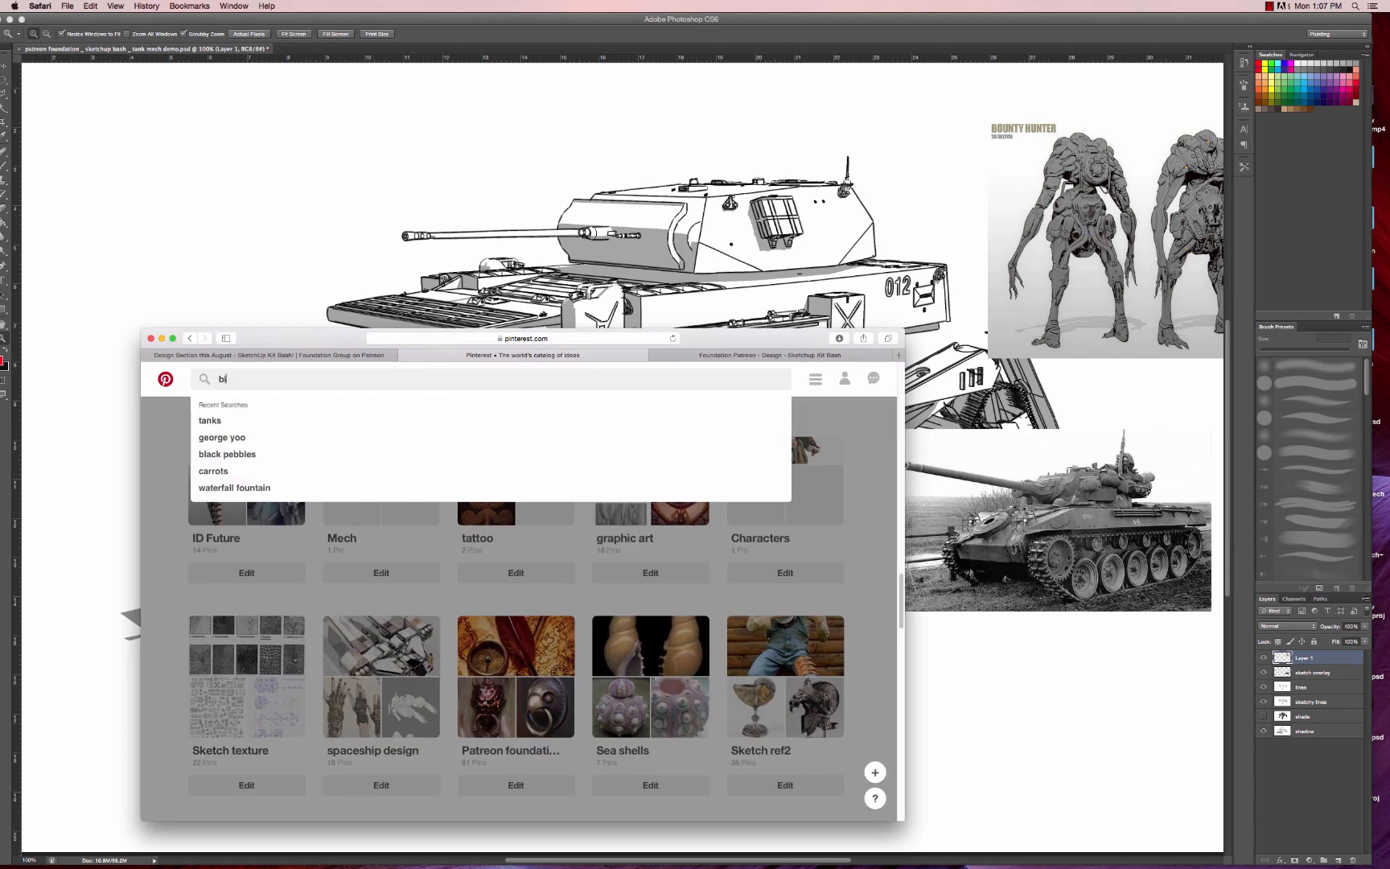
# - Search Pinterest for "big dog drone" and look through the results for four-legged robot reference photos
pyautogui.write('g dog drone')
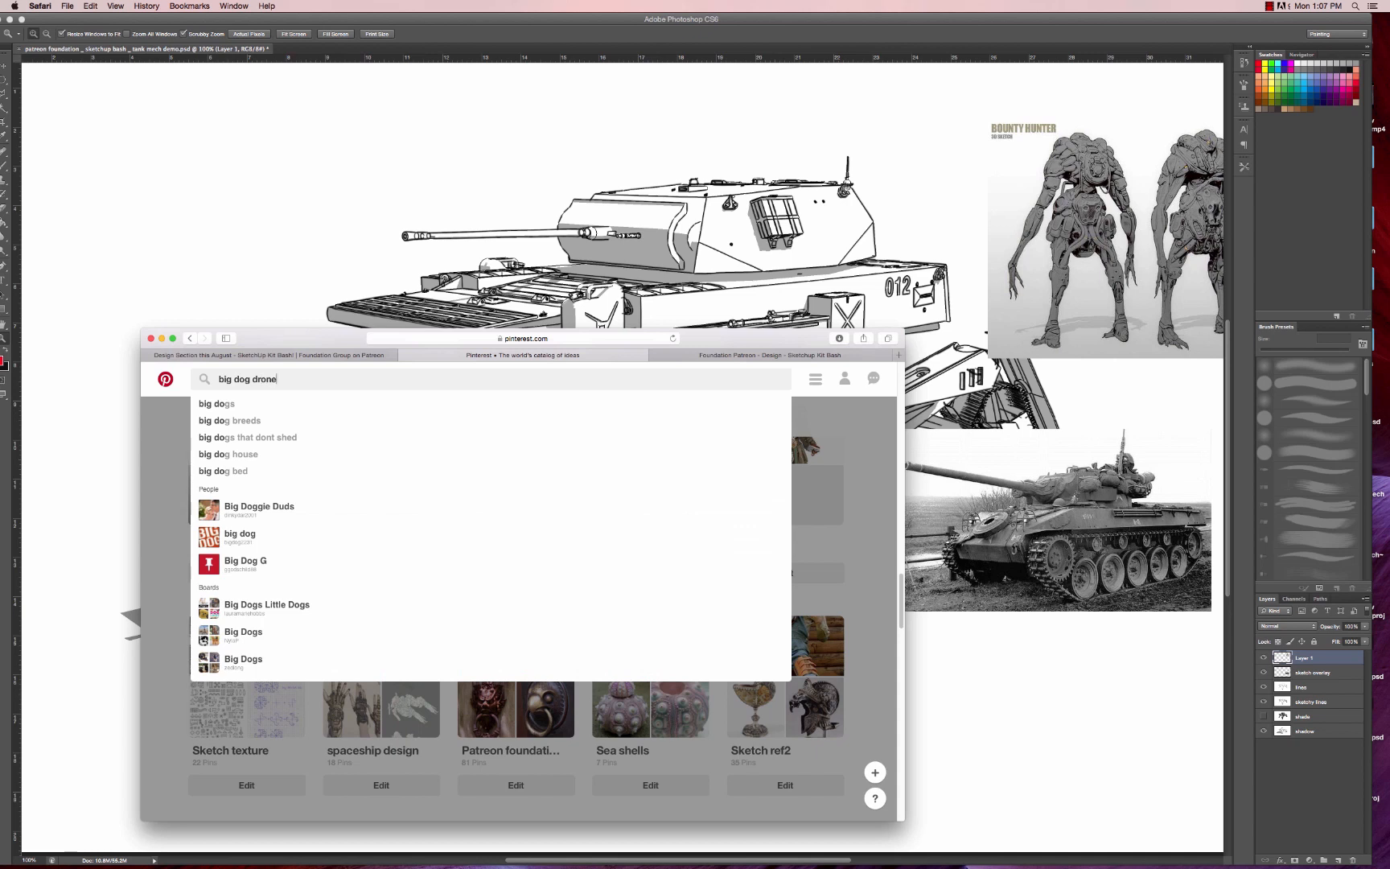
pyautogui.press('Return')
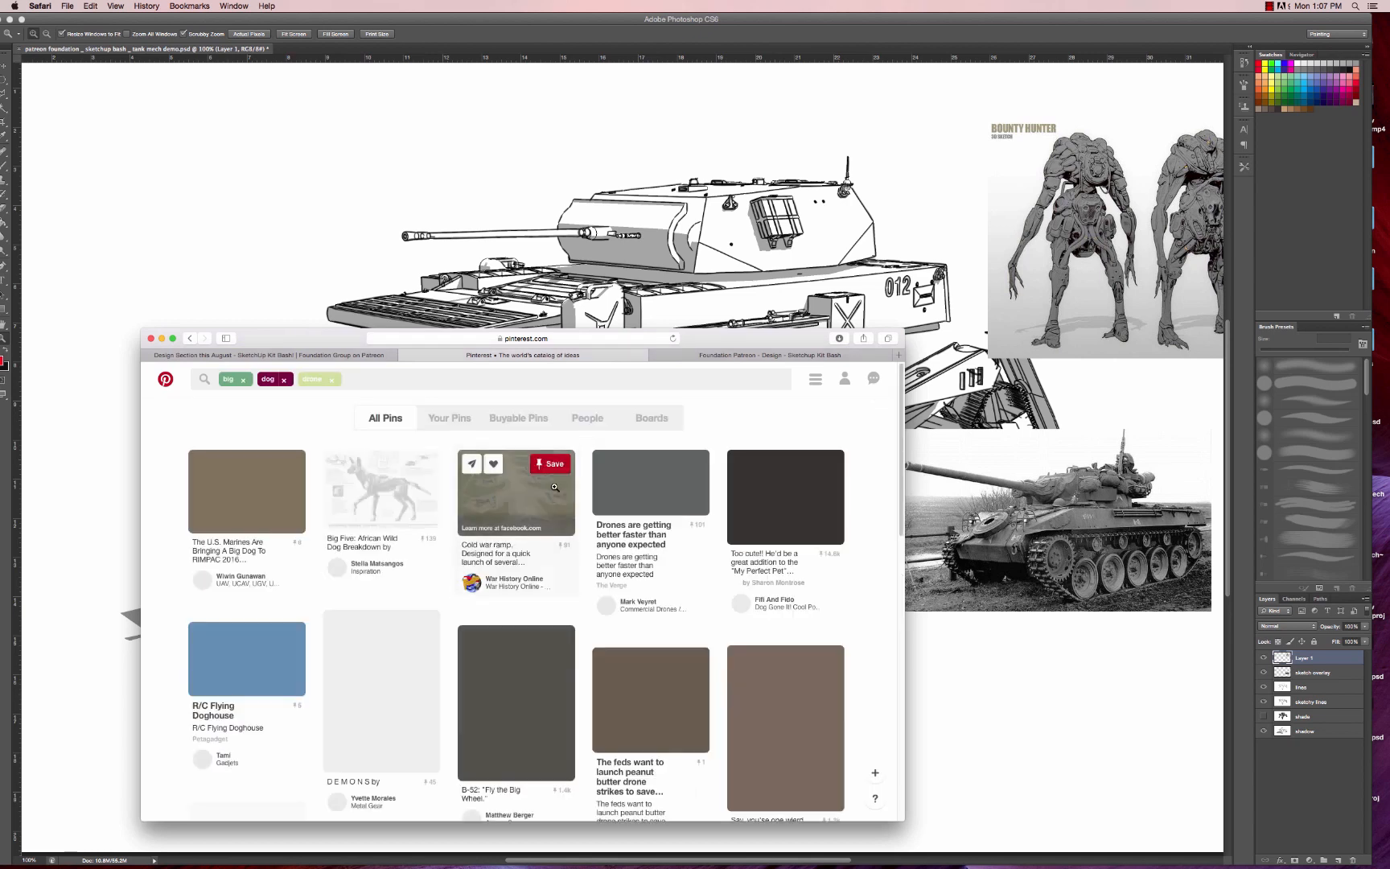
pyautogui.scroll(-3, 684, 613)
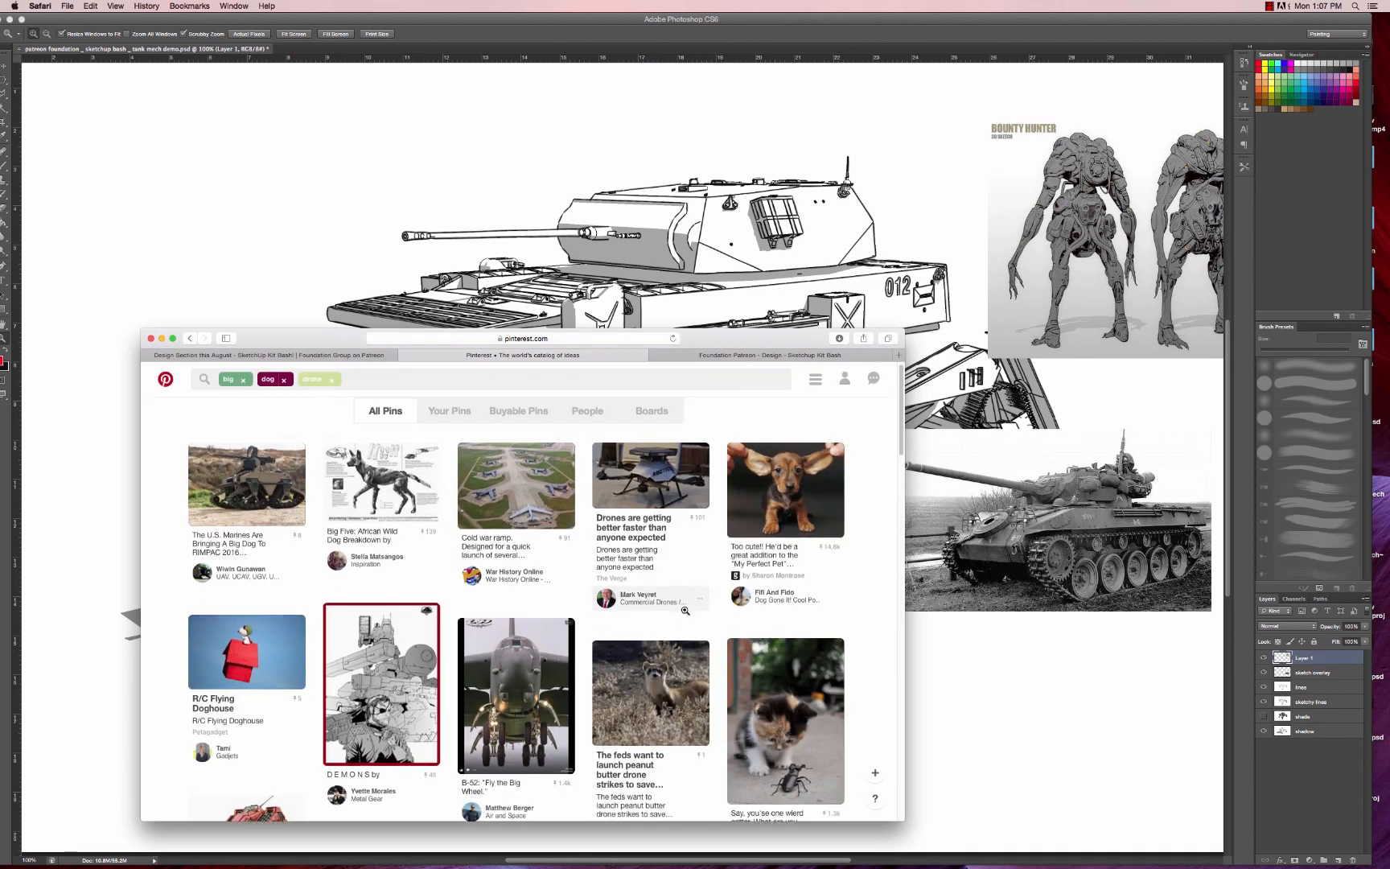
pyautogui.scroll(-10, 685, 609)
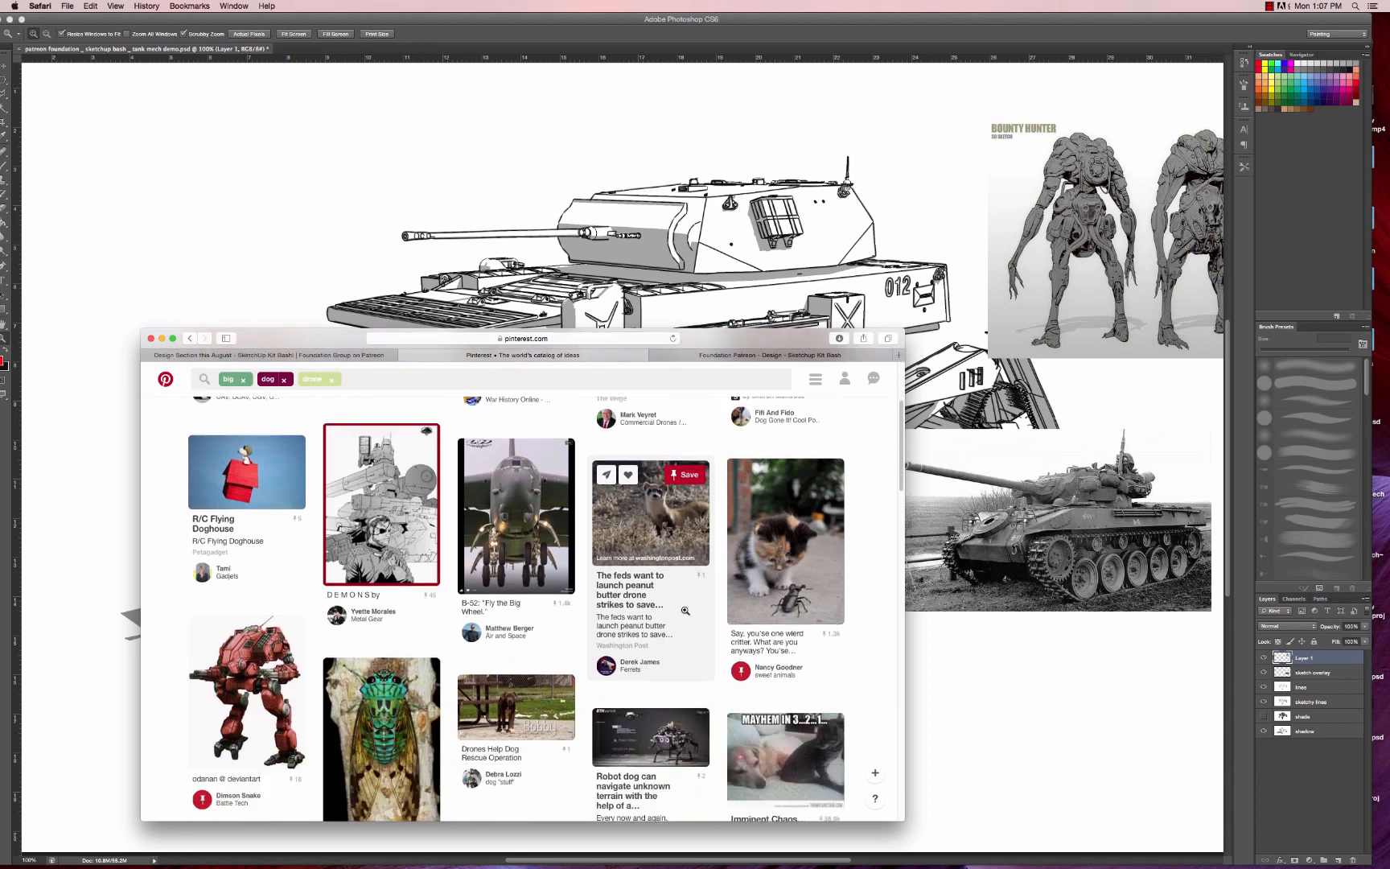
pyautogui.scroll(-5, 685, 611)
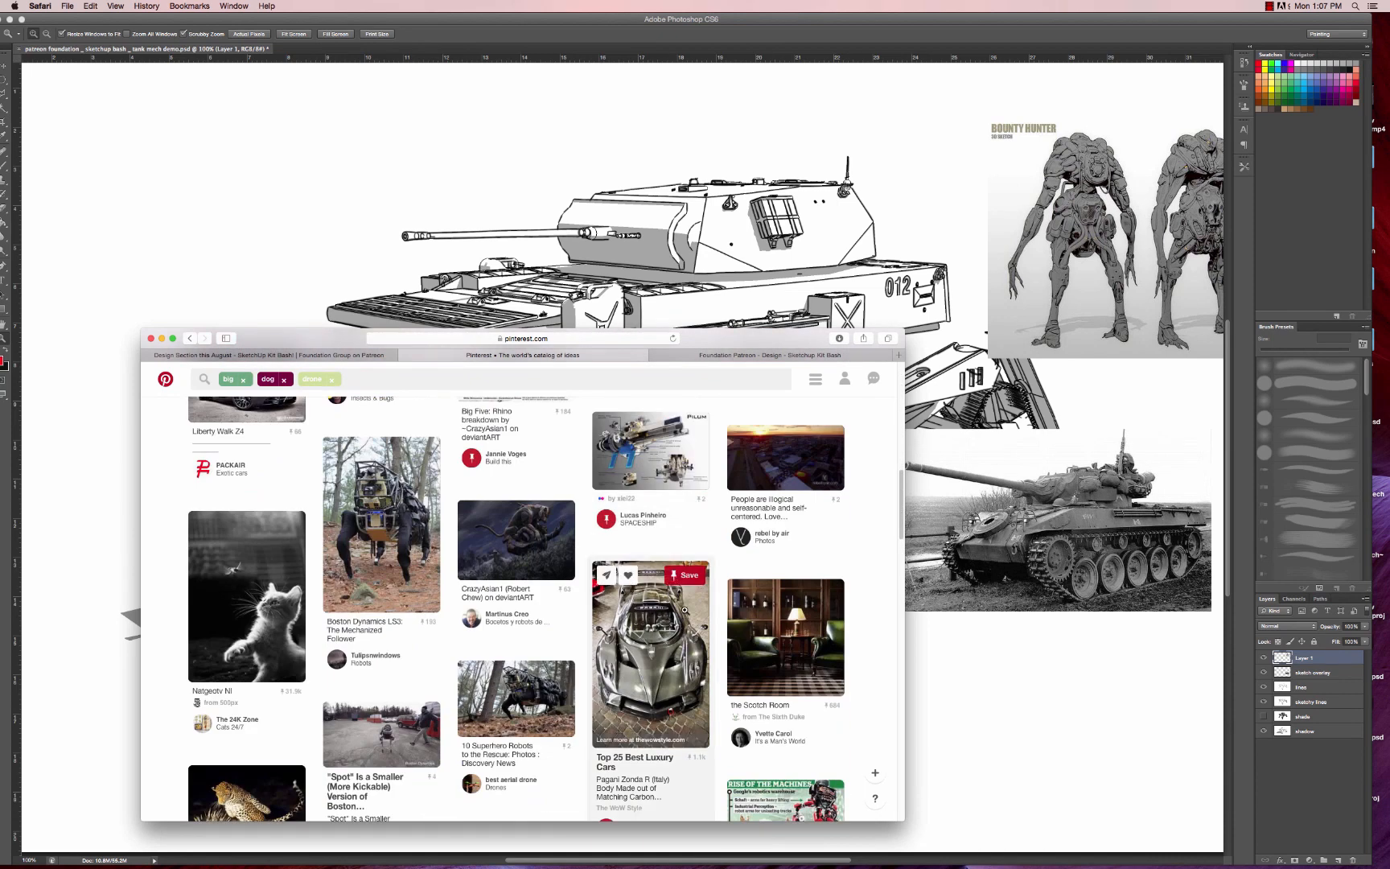
pyautogui.scroll(-1, 685, 610)
pyautogui.scroll(-10, 684, 611)
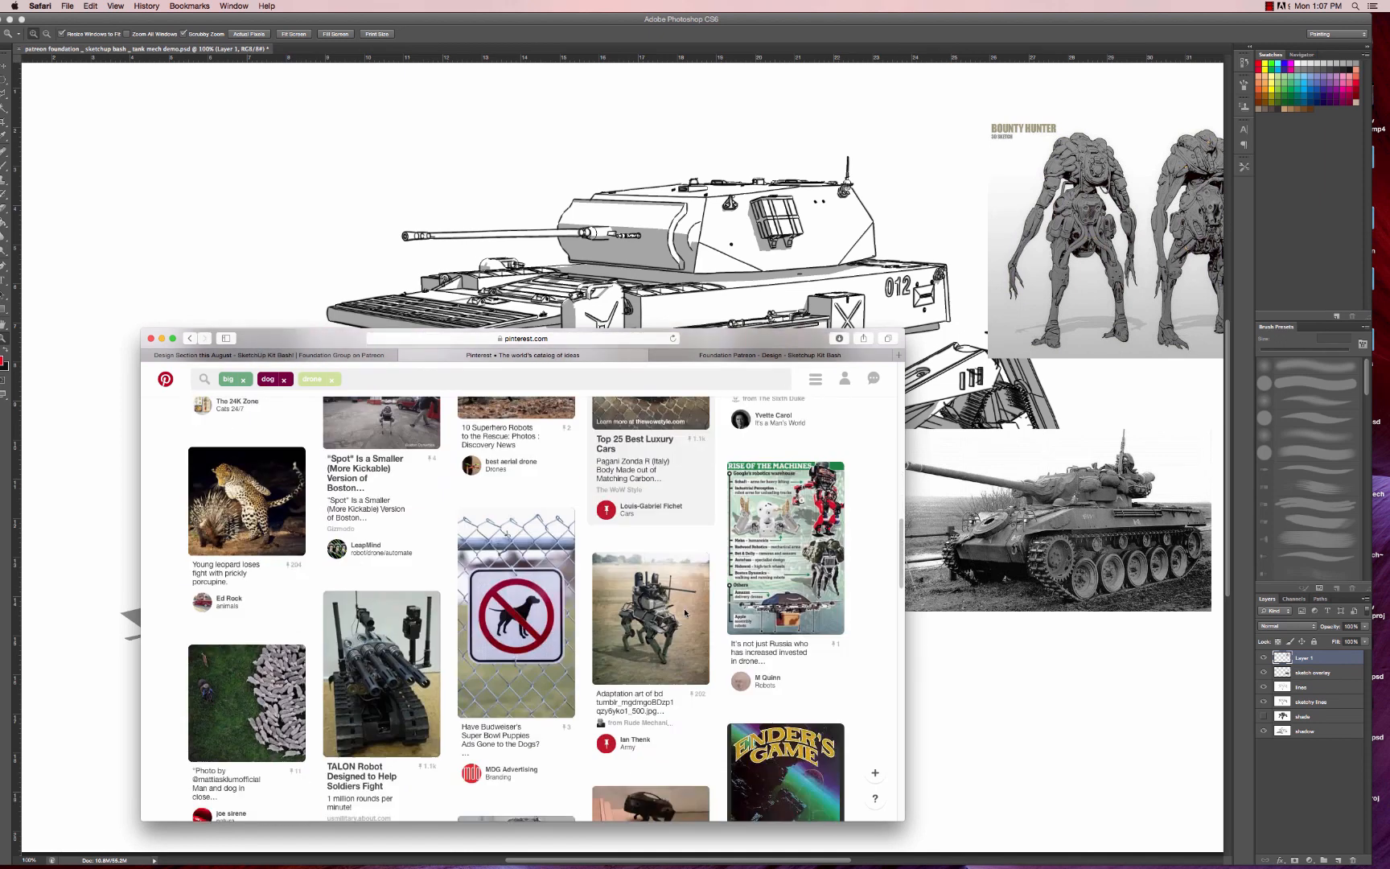
pyautogui.scroll(-15, 684, 611)
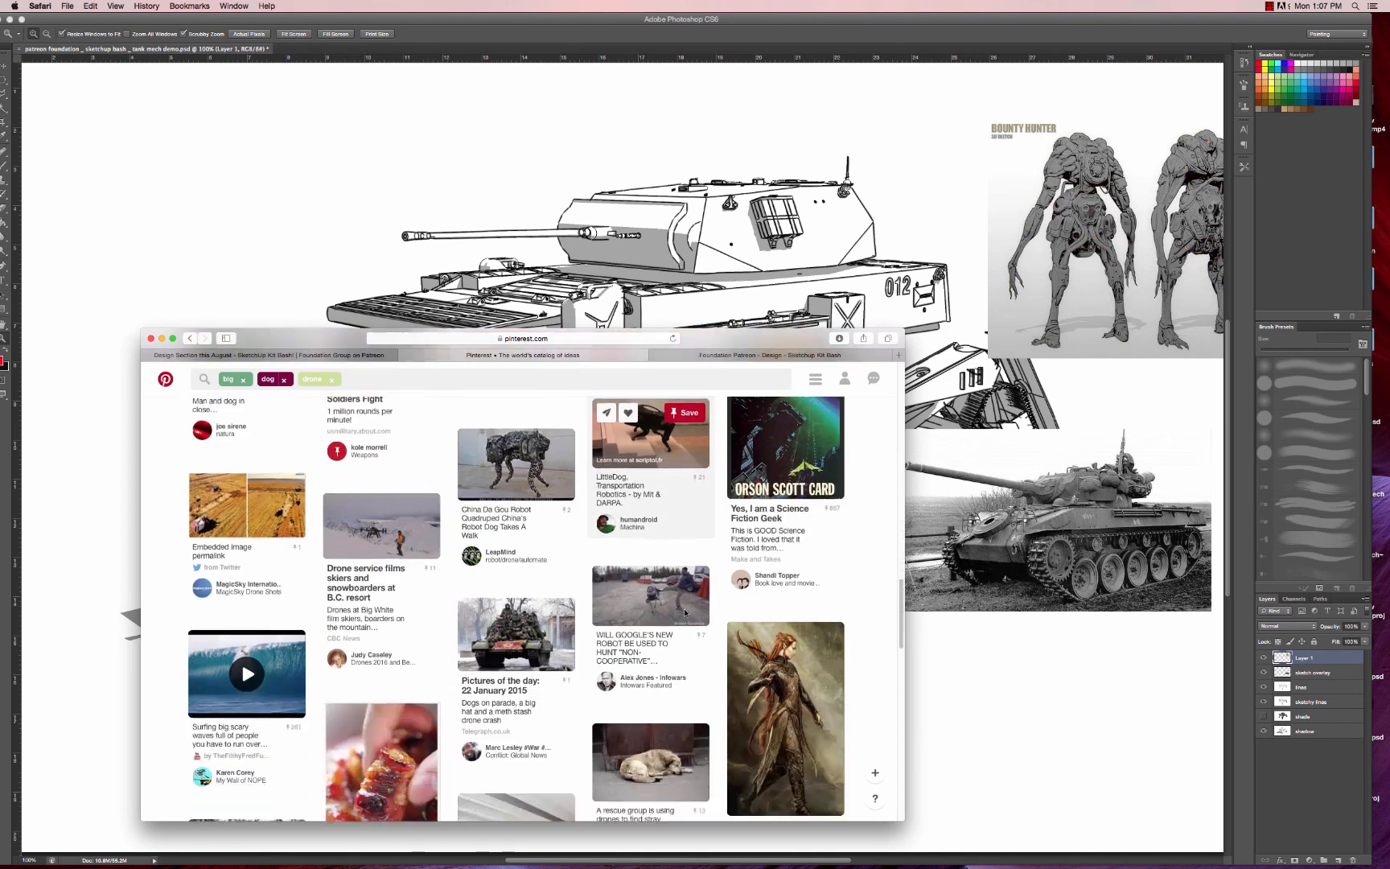
pyautogui.scroll(-15, 684, 613)
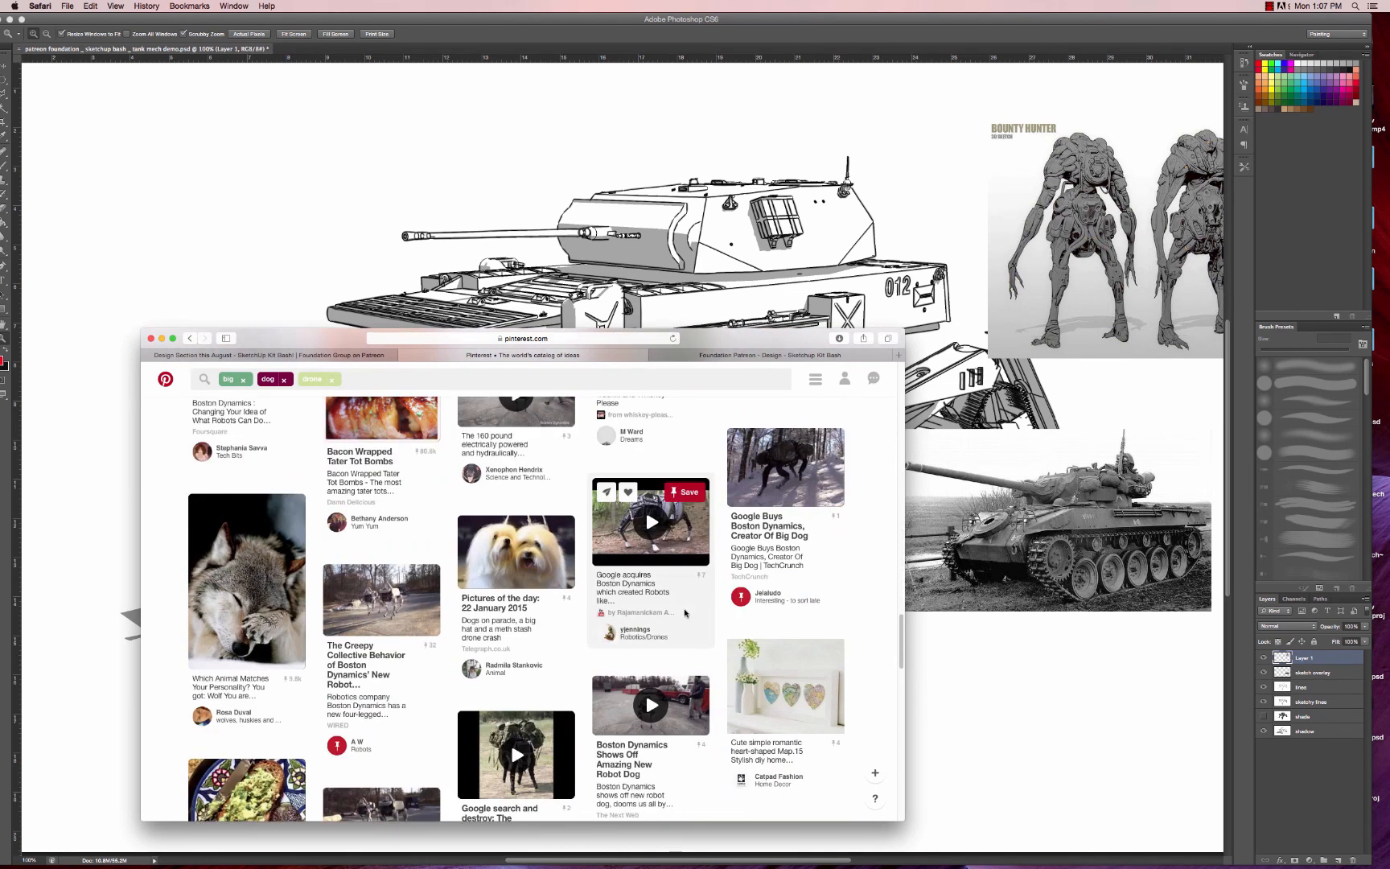
pyautogui.scroll(-3, 685, 612)
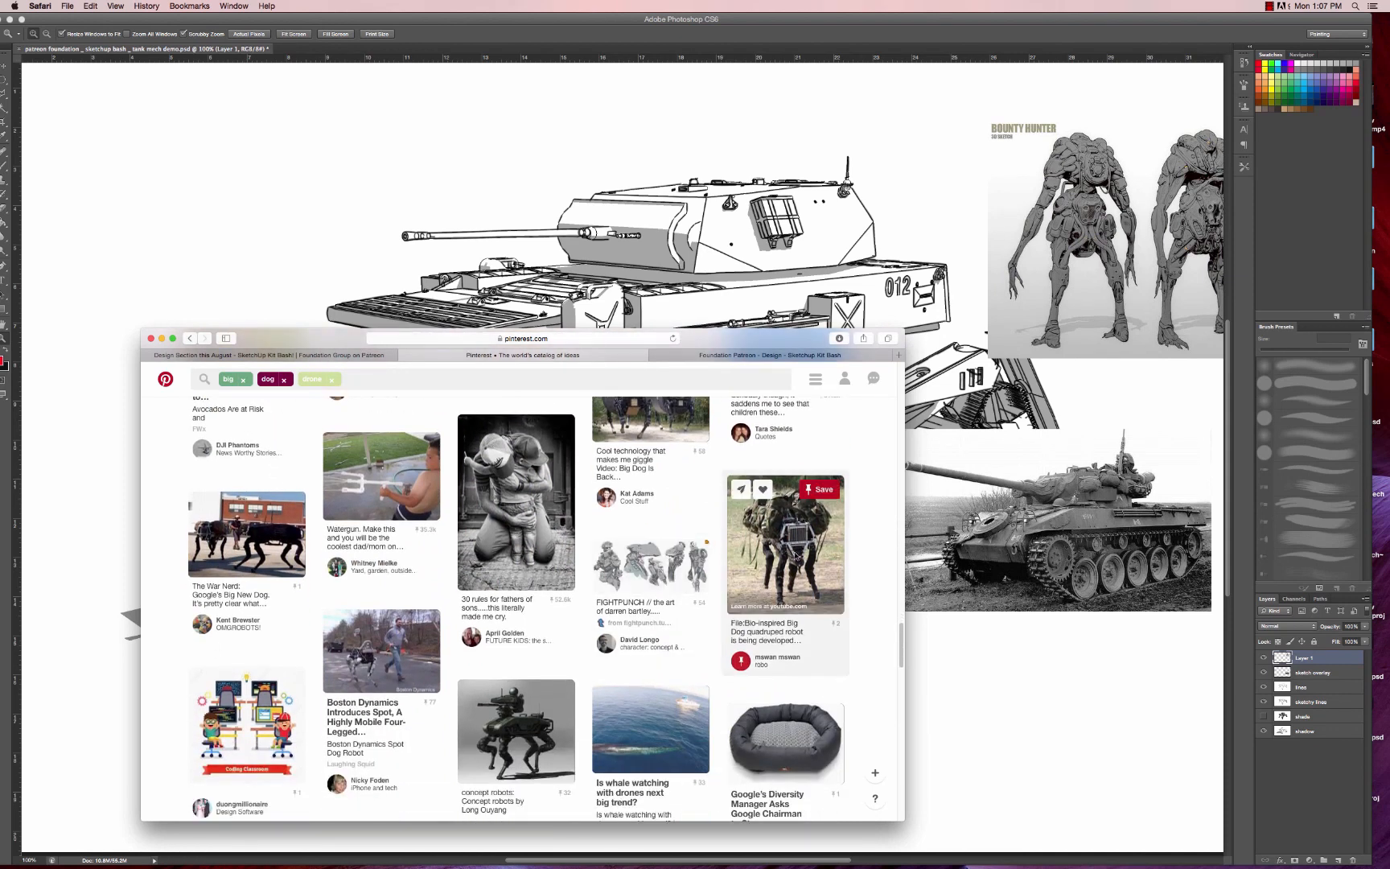
pyautogui.scroll(-10, 795, 555)
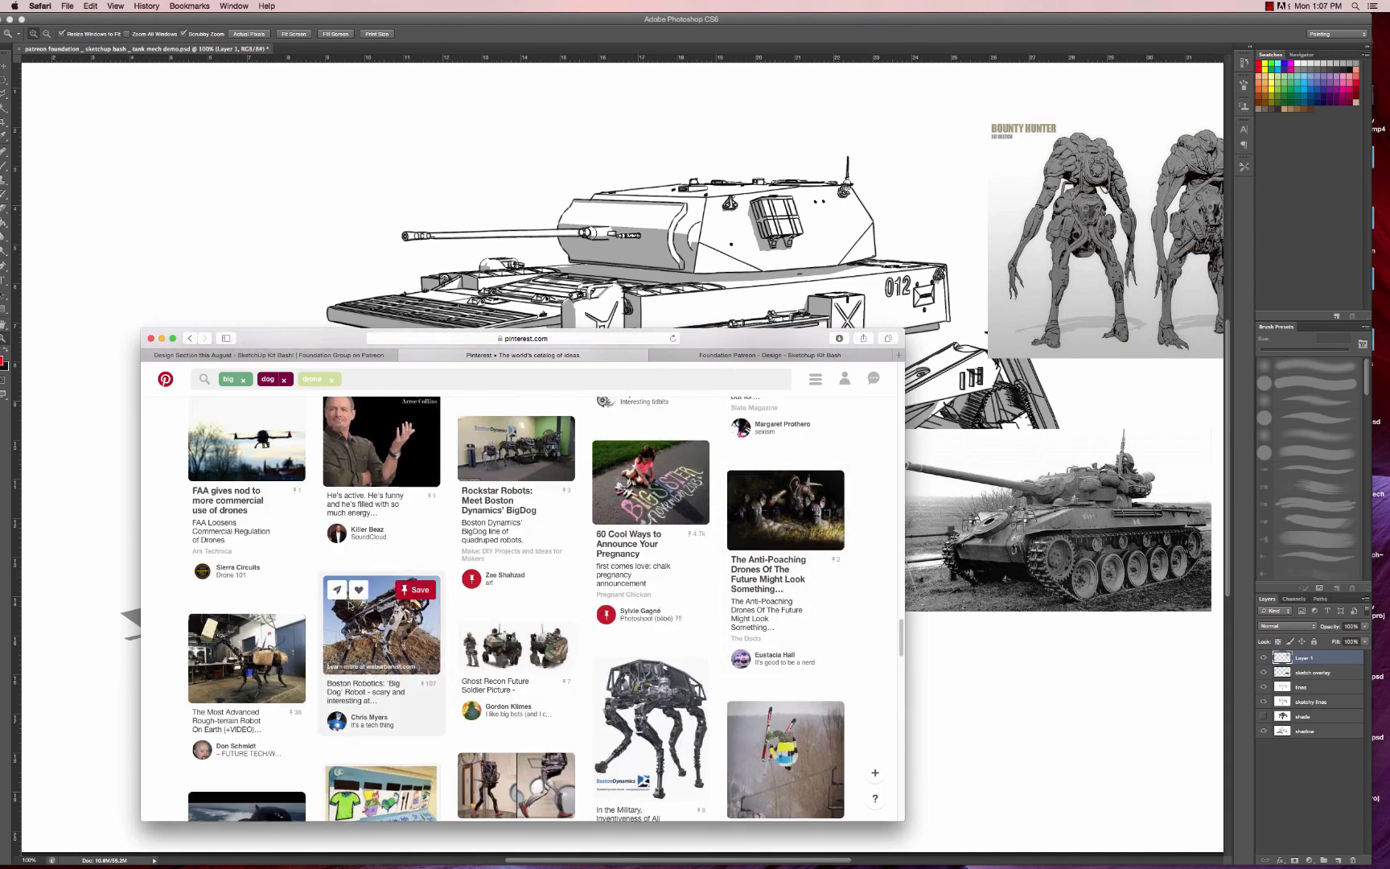
# - Open the Boston Robotics "Big Dog" robot pin, return from its source page, and look through the related pins
pyautogui.click(361, 638)
pyautogui.click(528, 583)
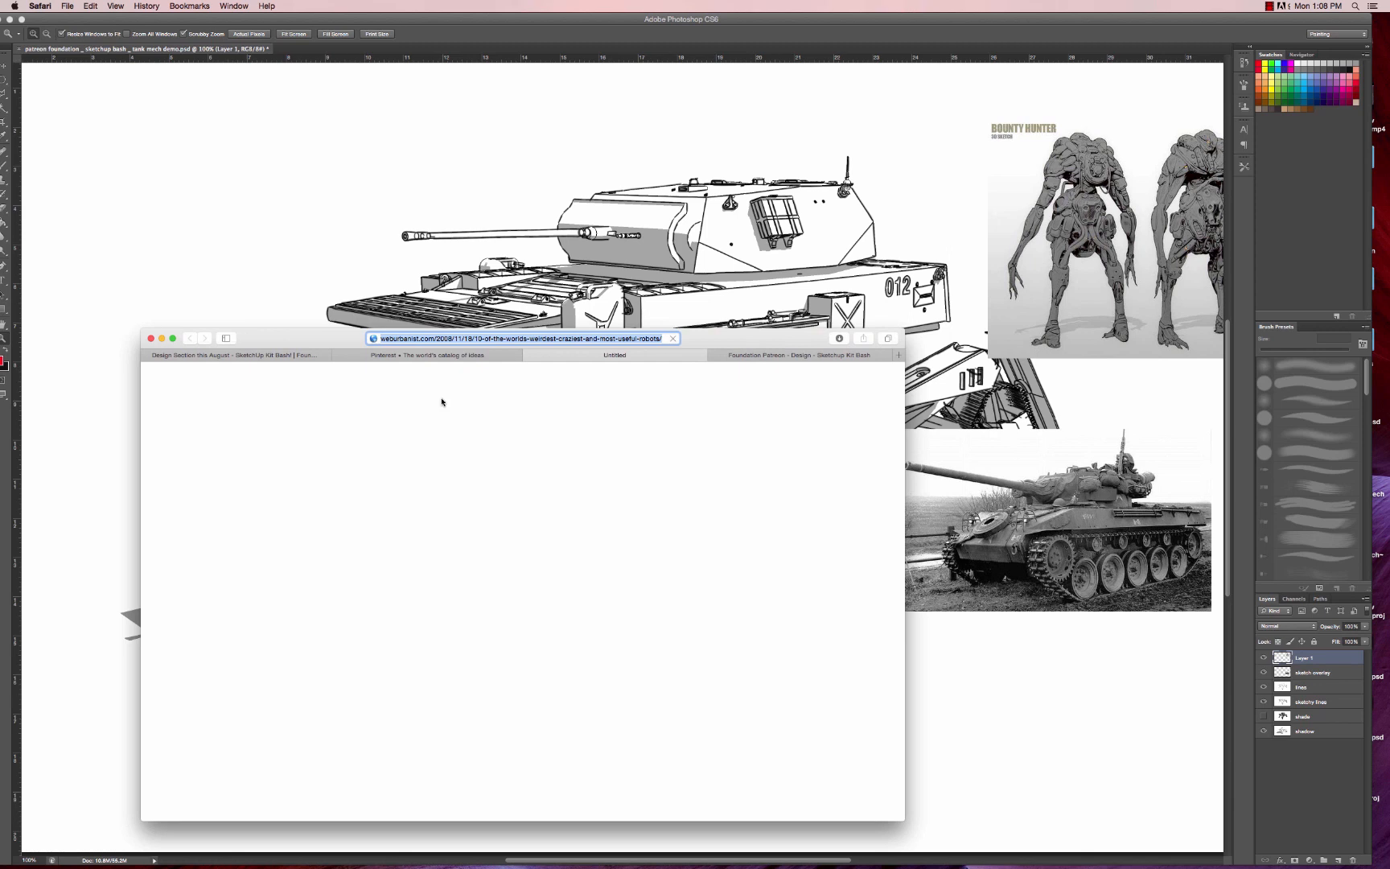
pyautogui.click(530, 355)
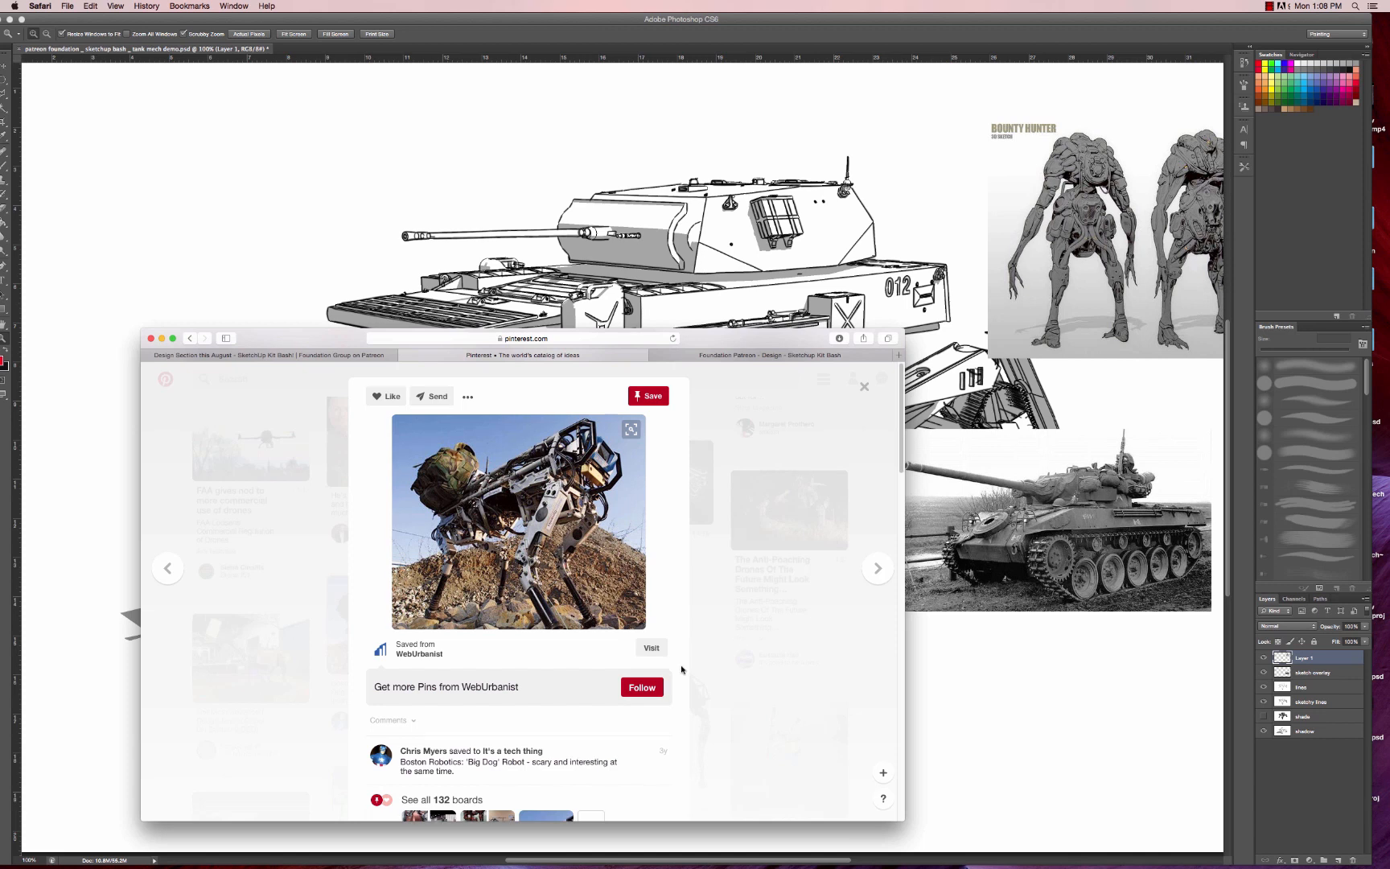
pyautogui.scroll(-10, 683, 661)
pyautogui.scroll(-10, 714, 666)
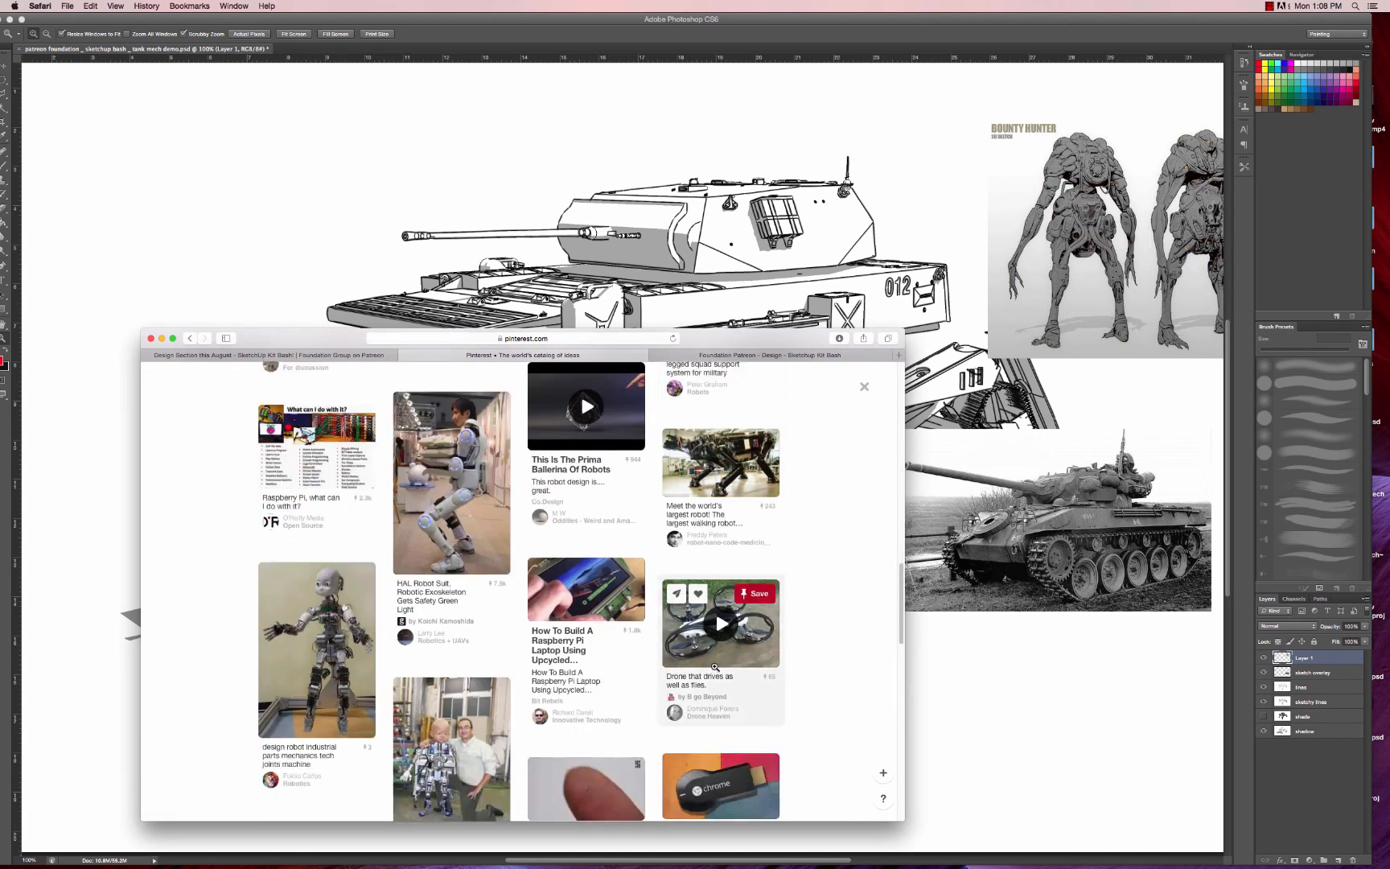
pyautogui.scroll(-2, 717, 665)
pyautogui.scroll(20, 714, 667)
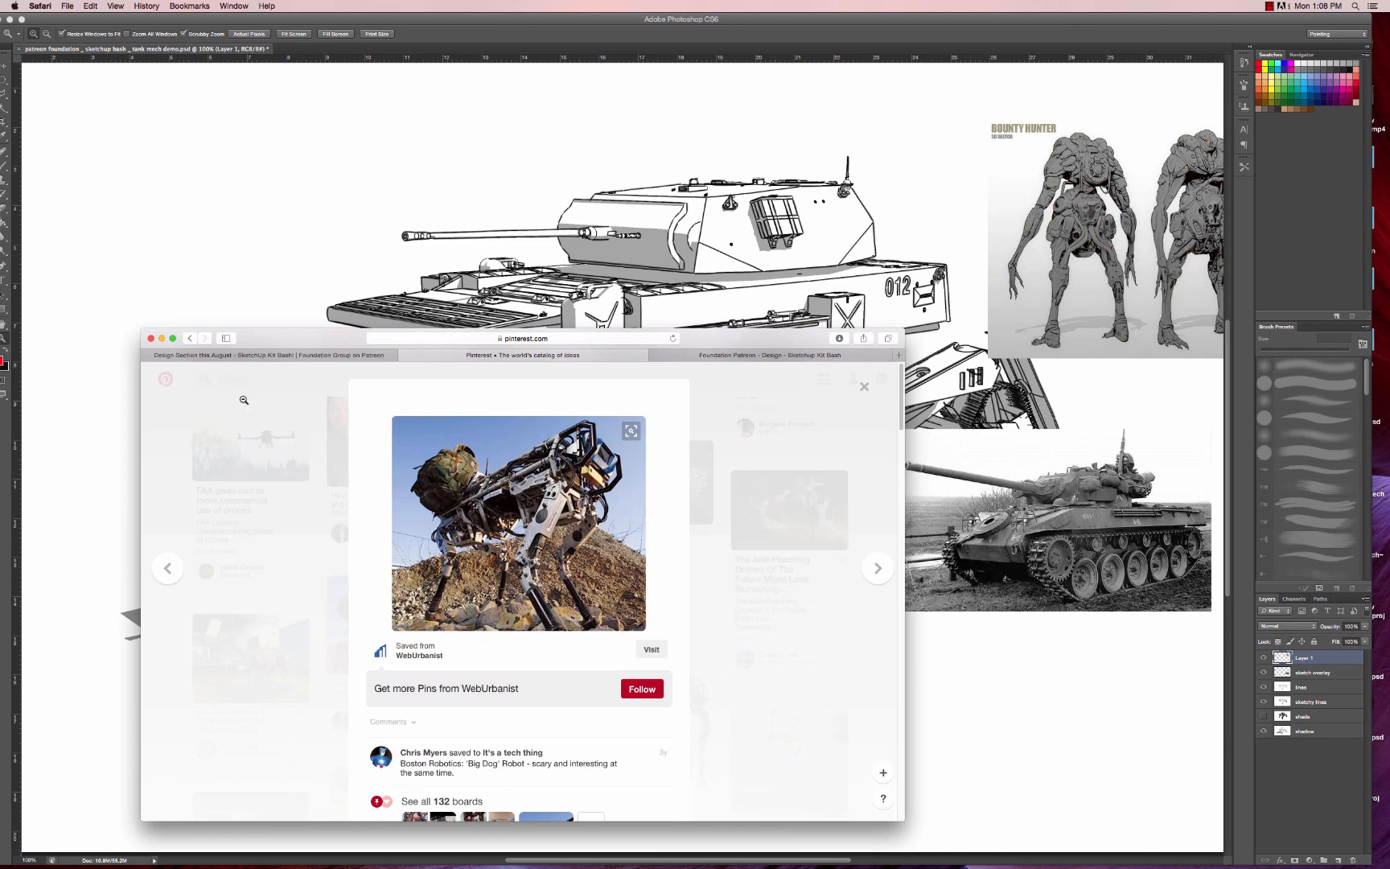
# - Close the Big Dog pin, search Pinterest for "army vehicles" and look through the first results
pyautogui.click(265, 386)
pyautogui.click(209, 379)
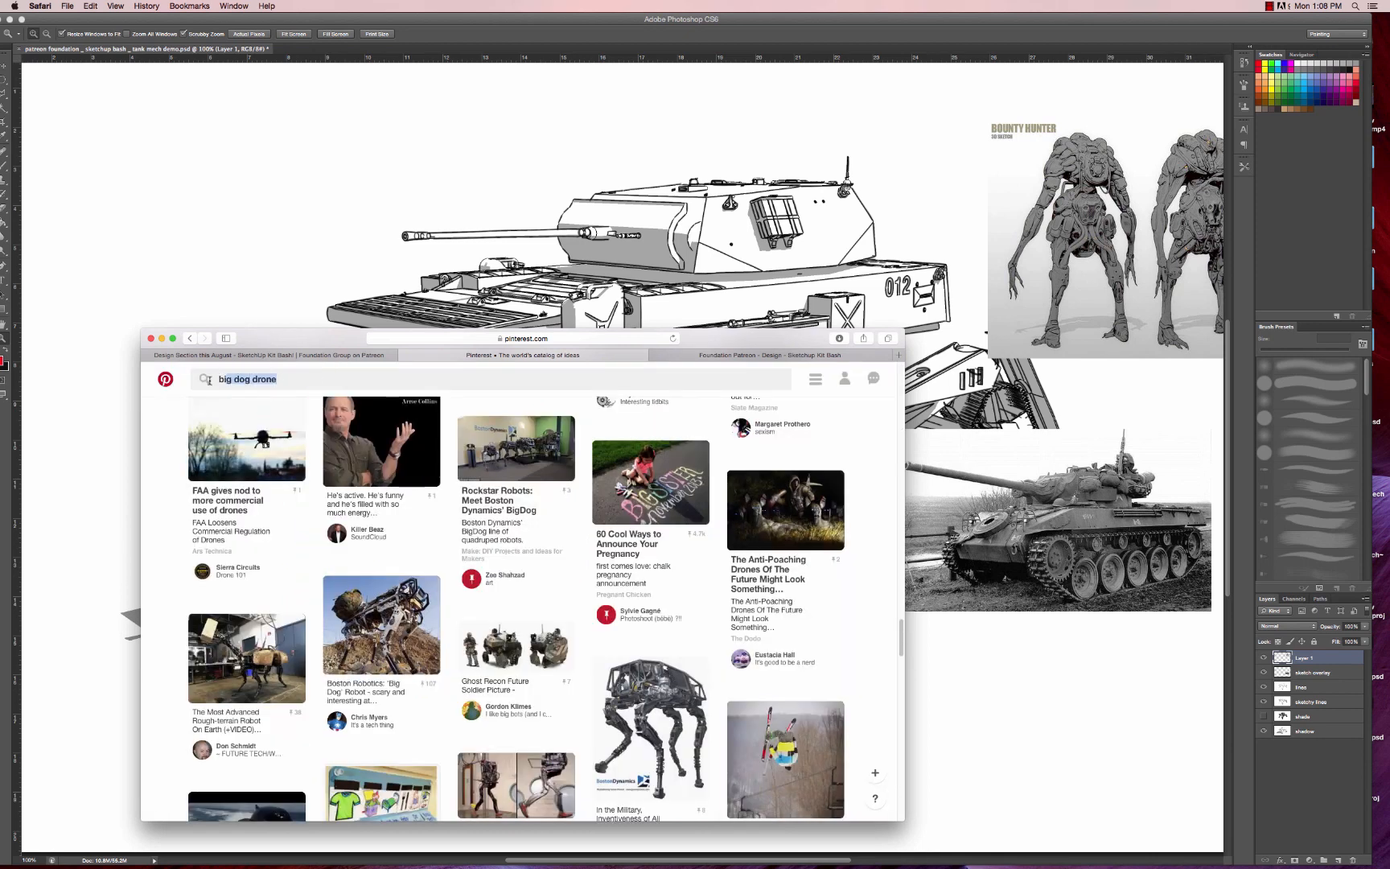
pyautogui.write('arm')
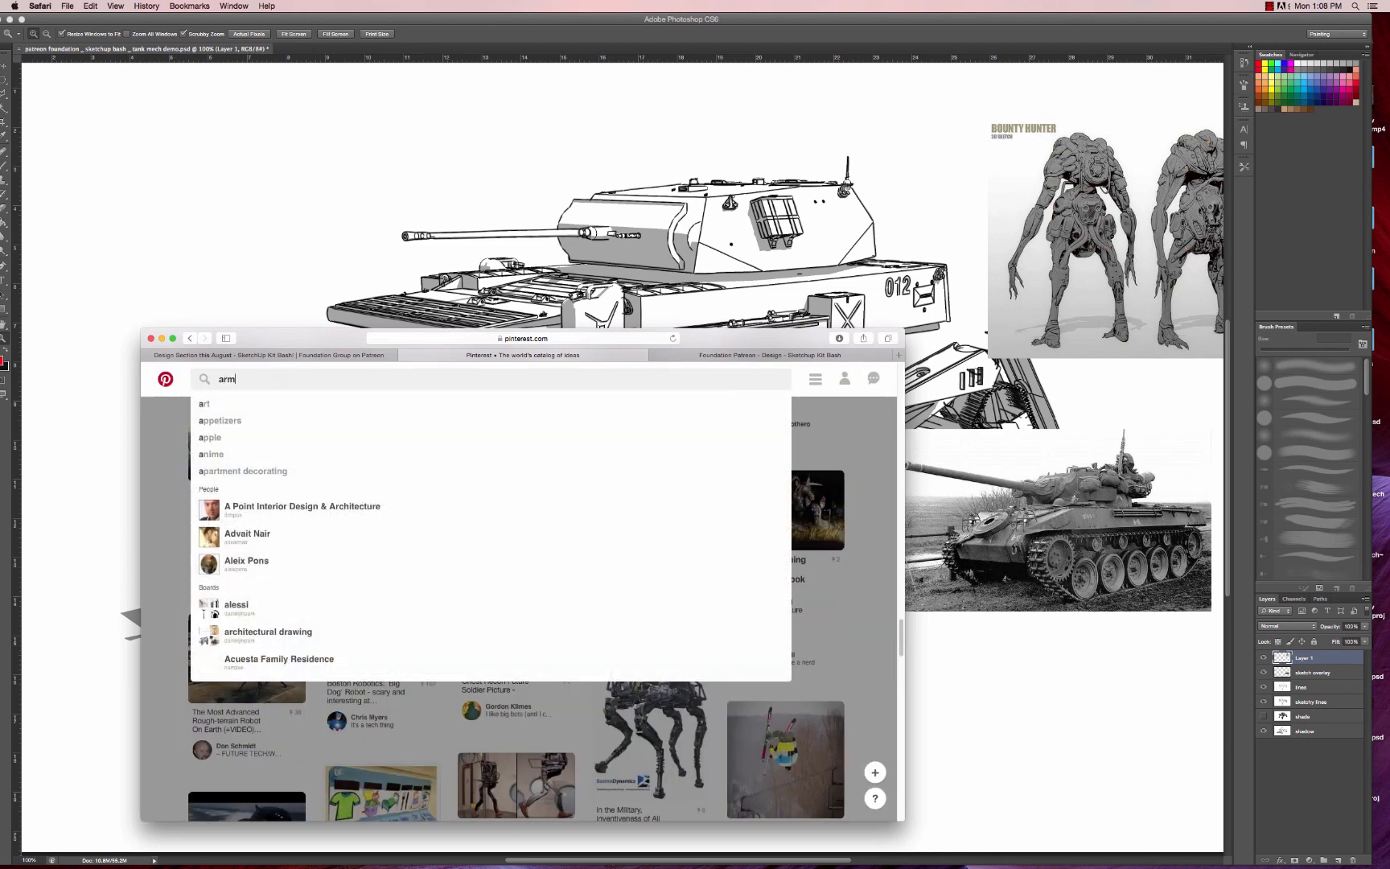
pyautogui.write('y vehicles')
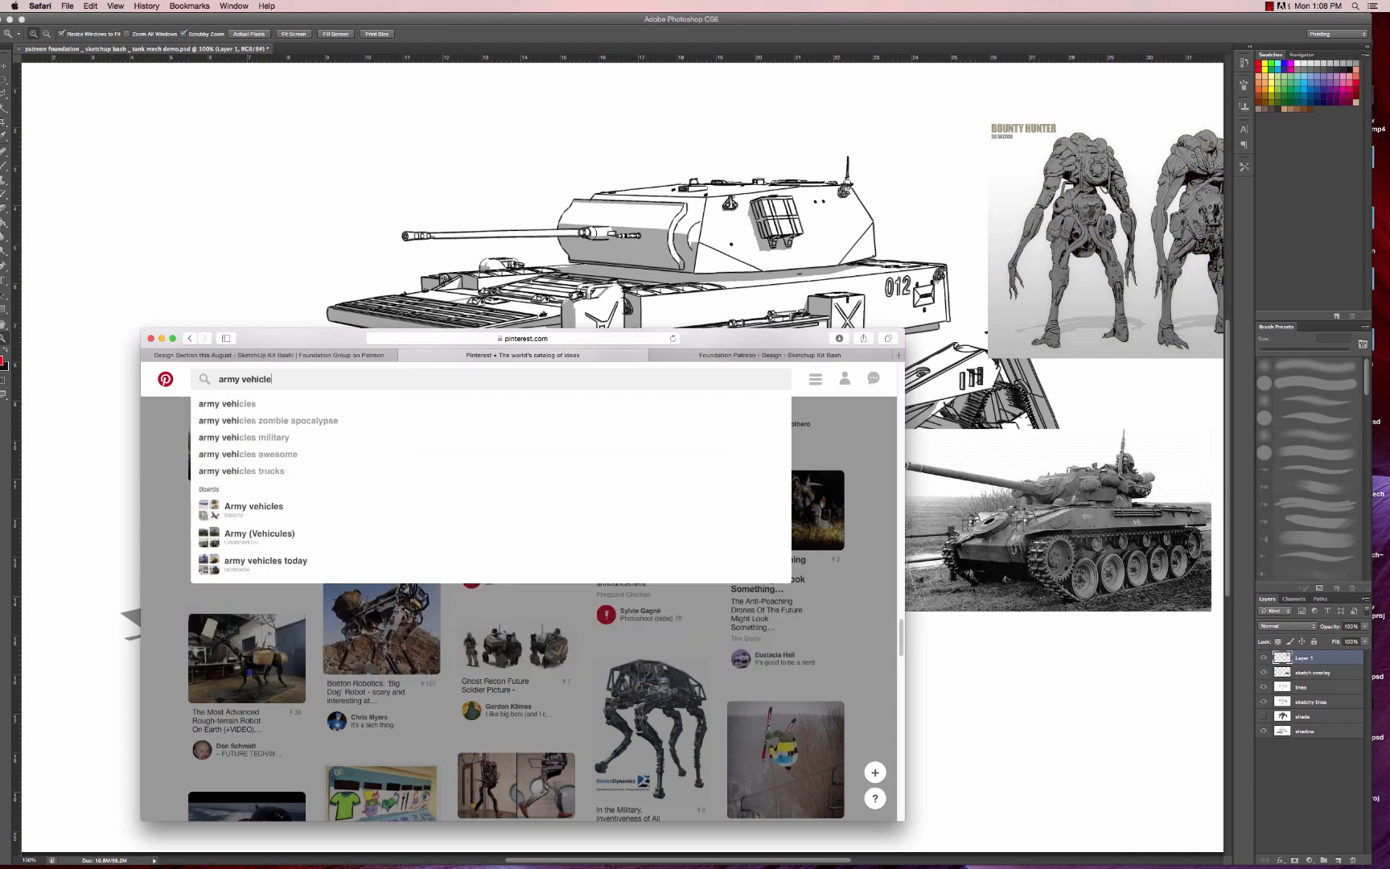
pyautogui.press('Return')
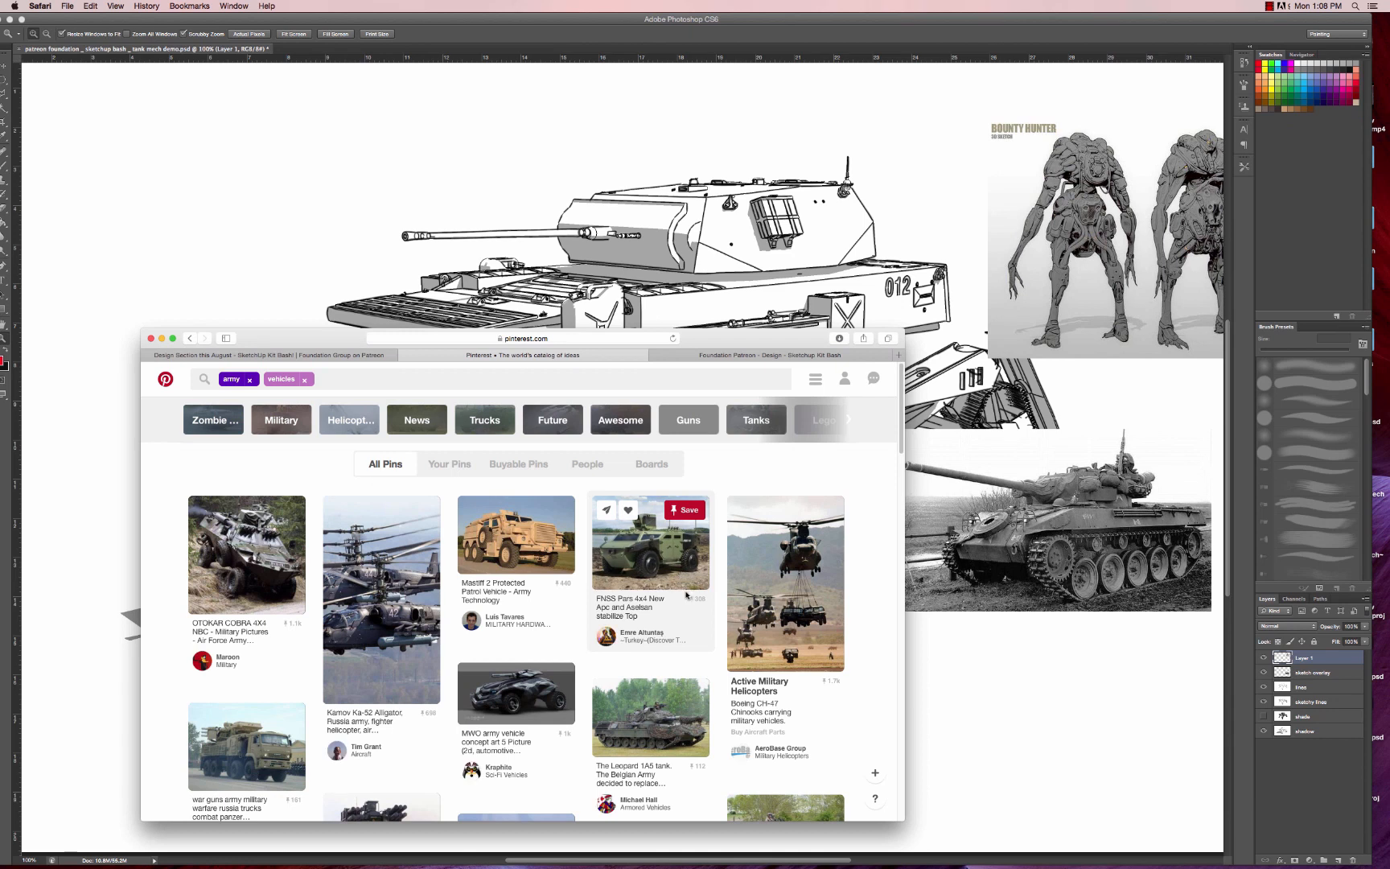
pyautogui.scroll(-3, 686, 595)
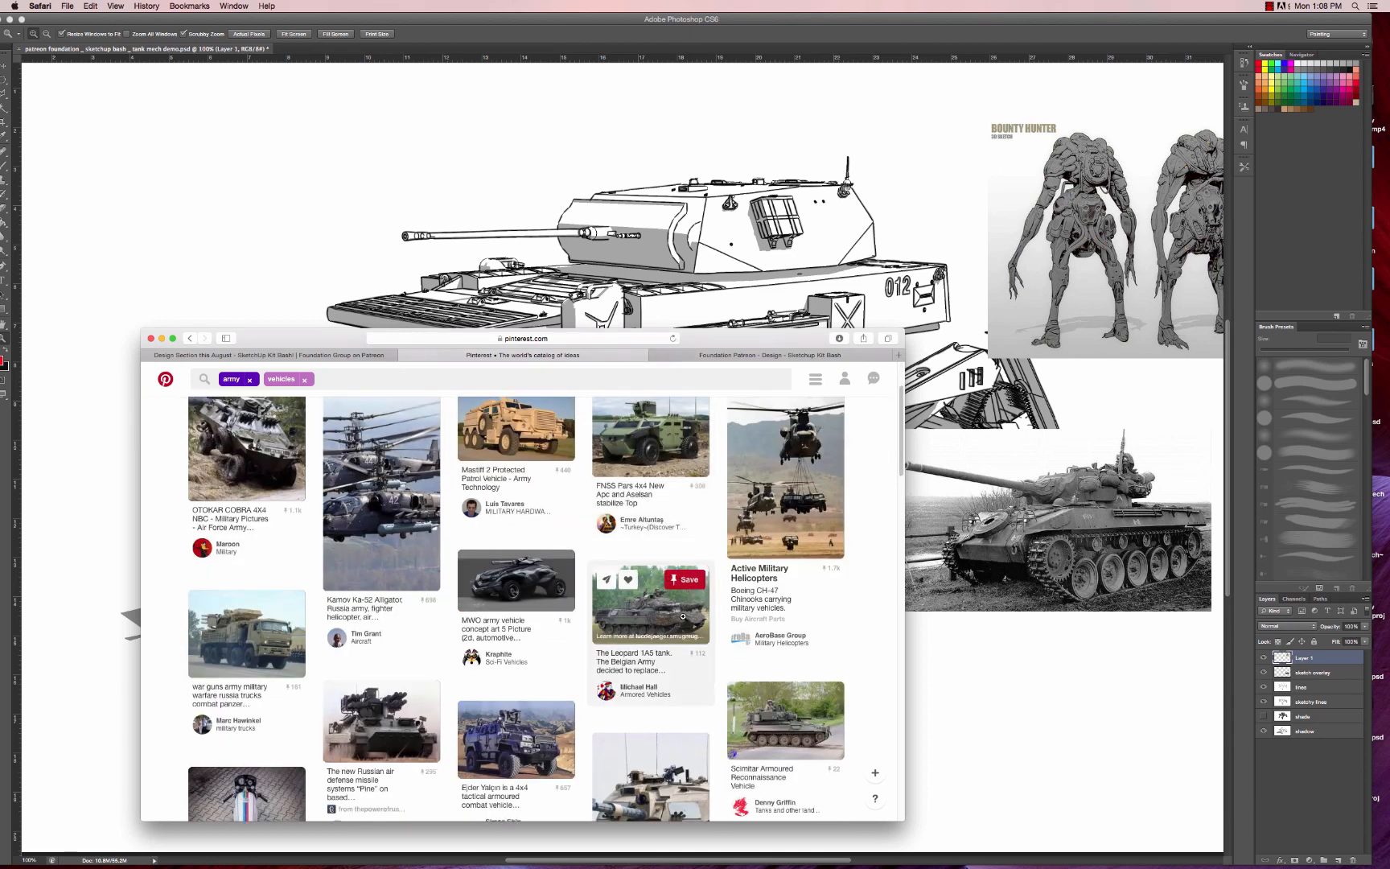
# - Open the Leopard 1A5 tank pin, look through its related pins for armoured vehicle references, and close it
pyautogui.click(683, 618)
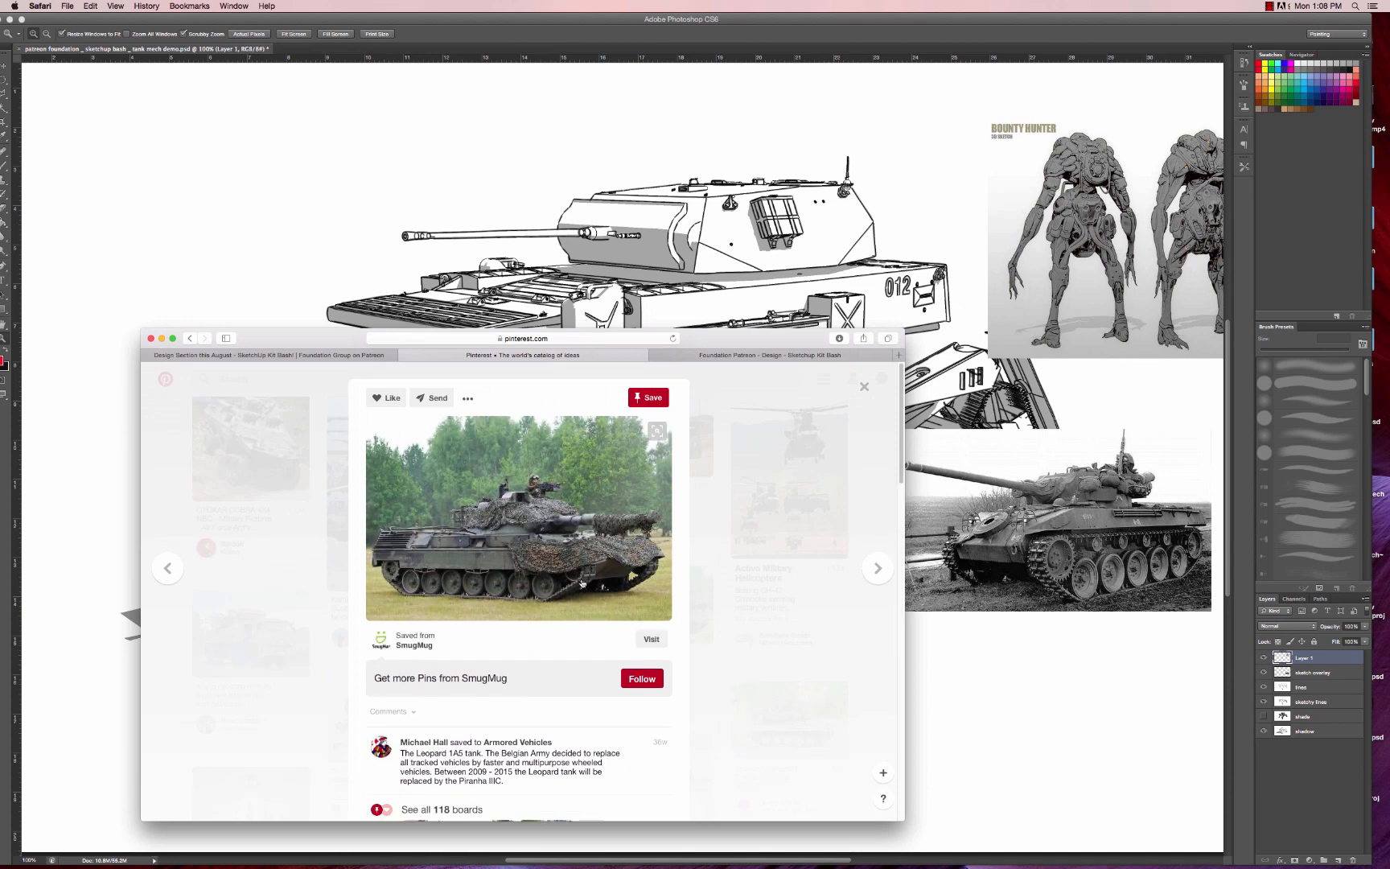
pyautogui.scroll(-10, 702, 592)
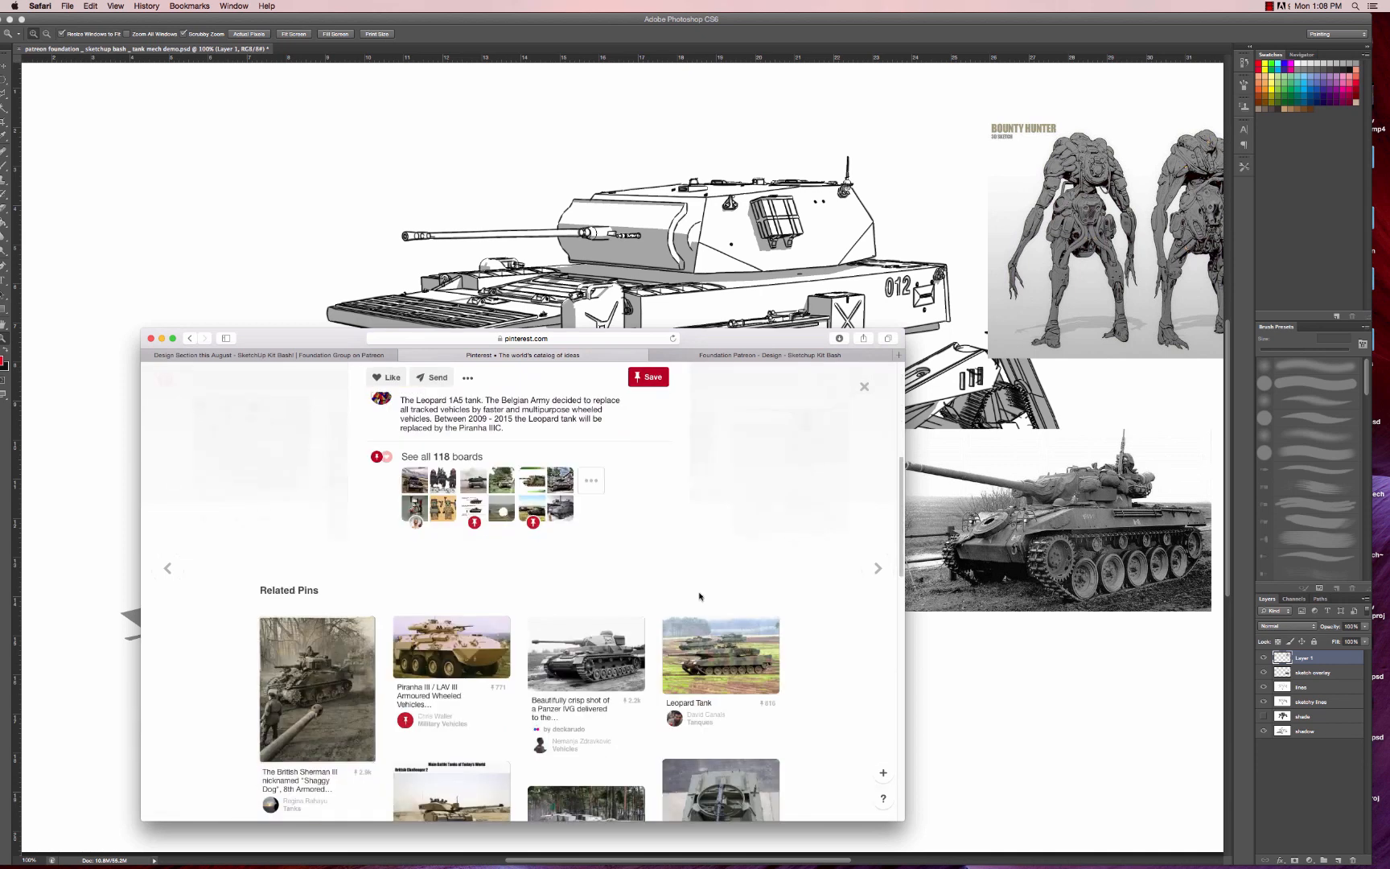
pyautogui.scroll(-3, 699, 596)
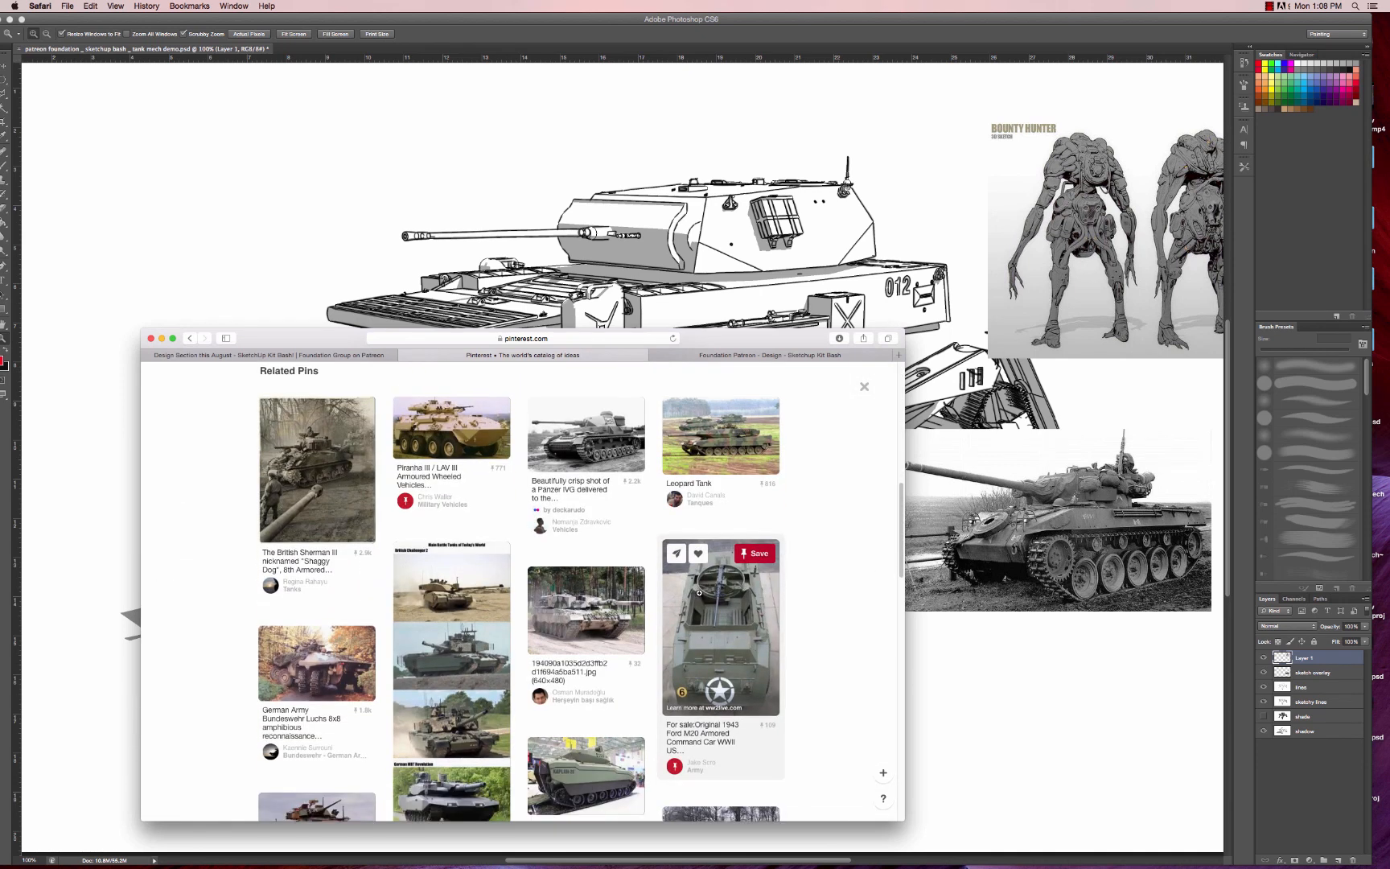
pyautogui.scroll(-3, 699, 596)
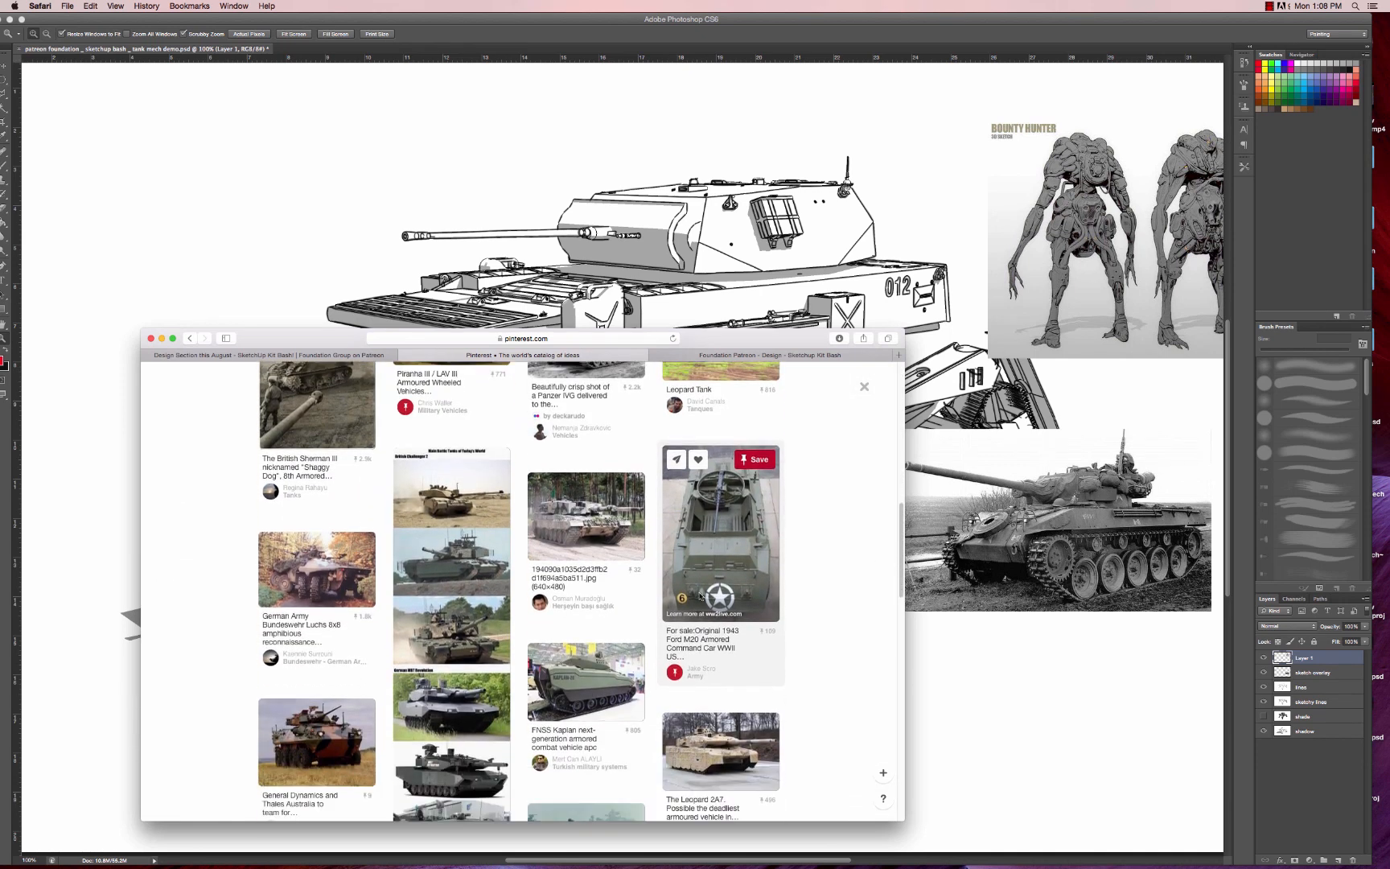
pyautogui.scroll(-3, 699, 596)
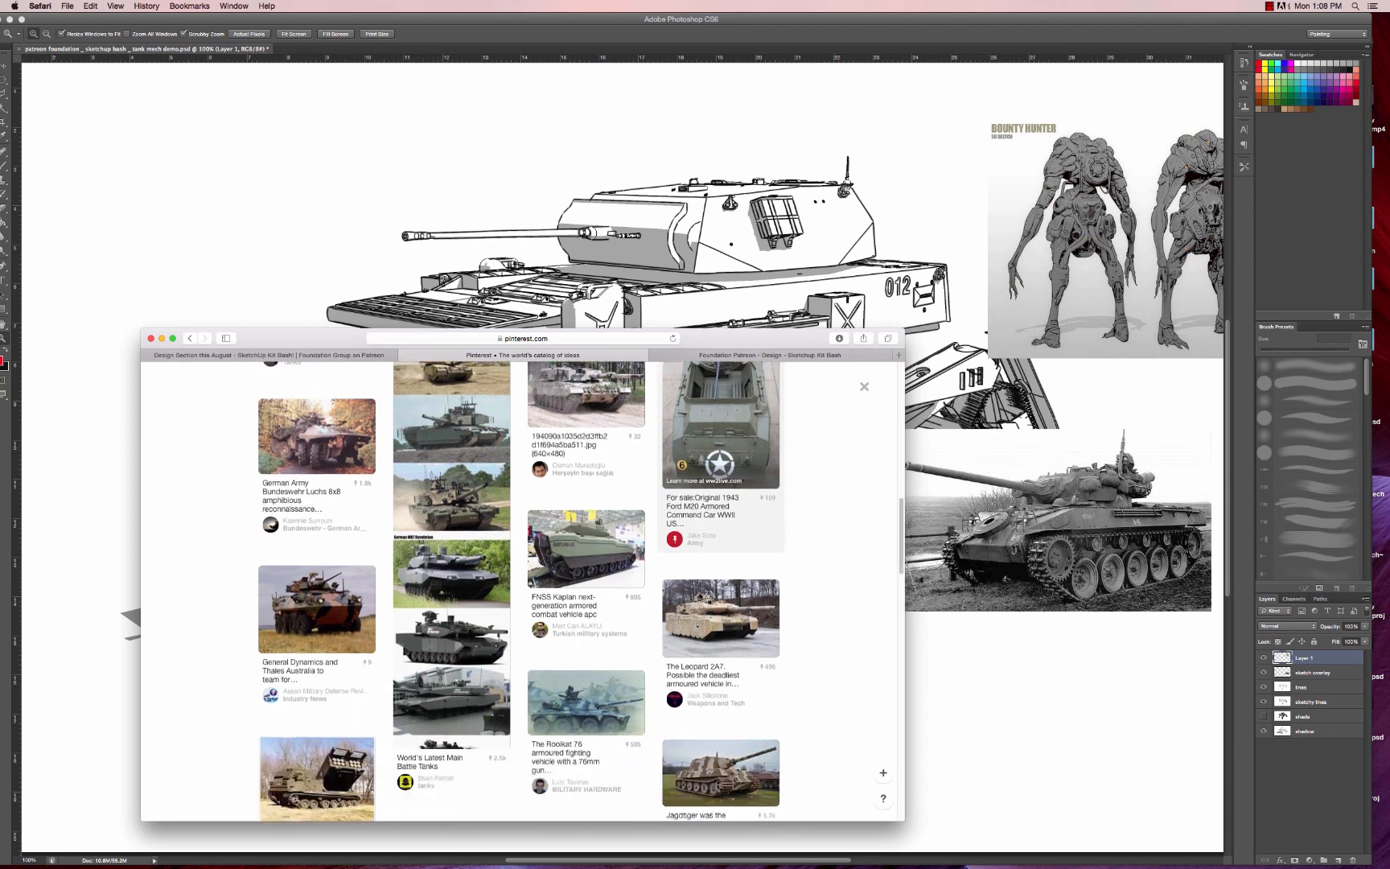
pyautogui.scroll(-3, 699, 596)
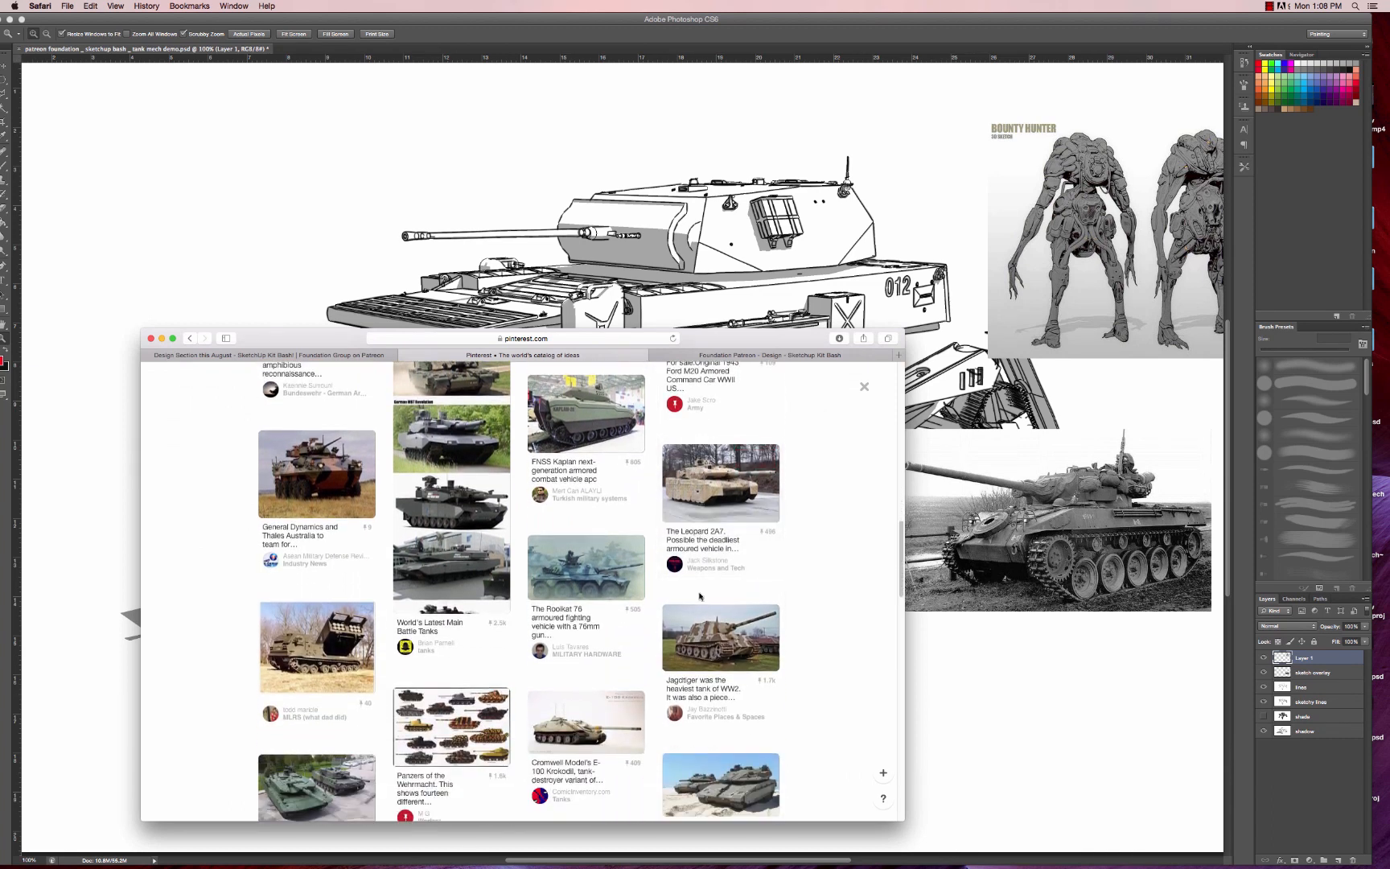
pyautogui.scroll(-5, 699, 593)
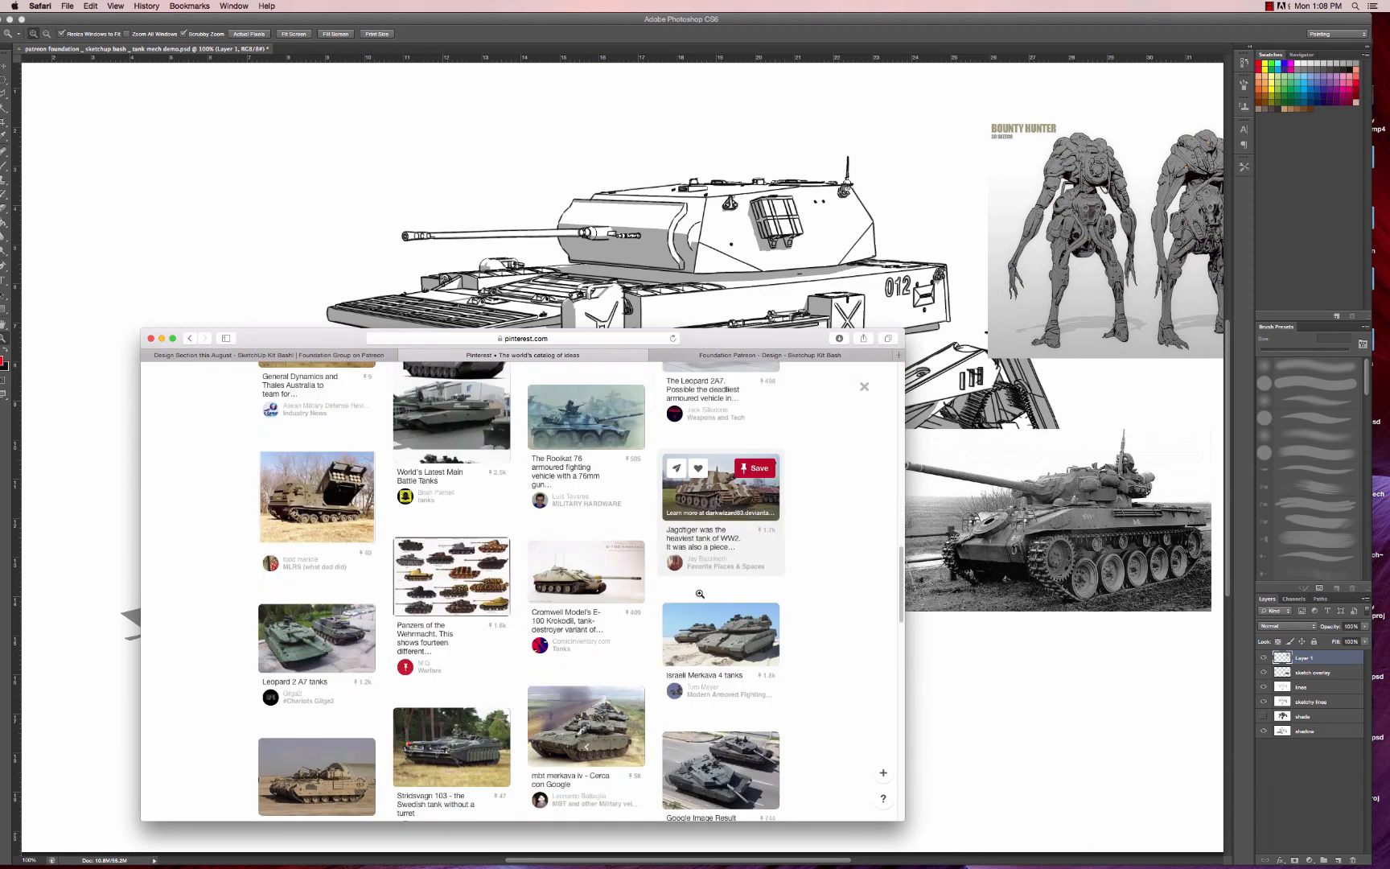
pyautogui.scroll(-10, 699, 596)
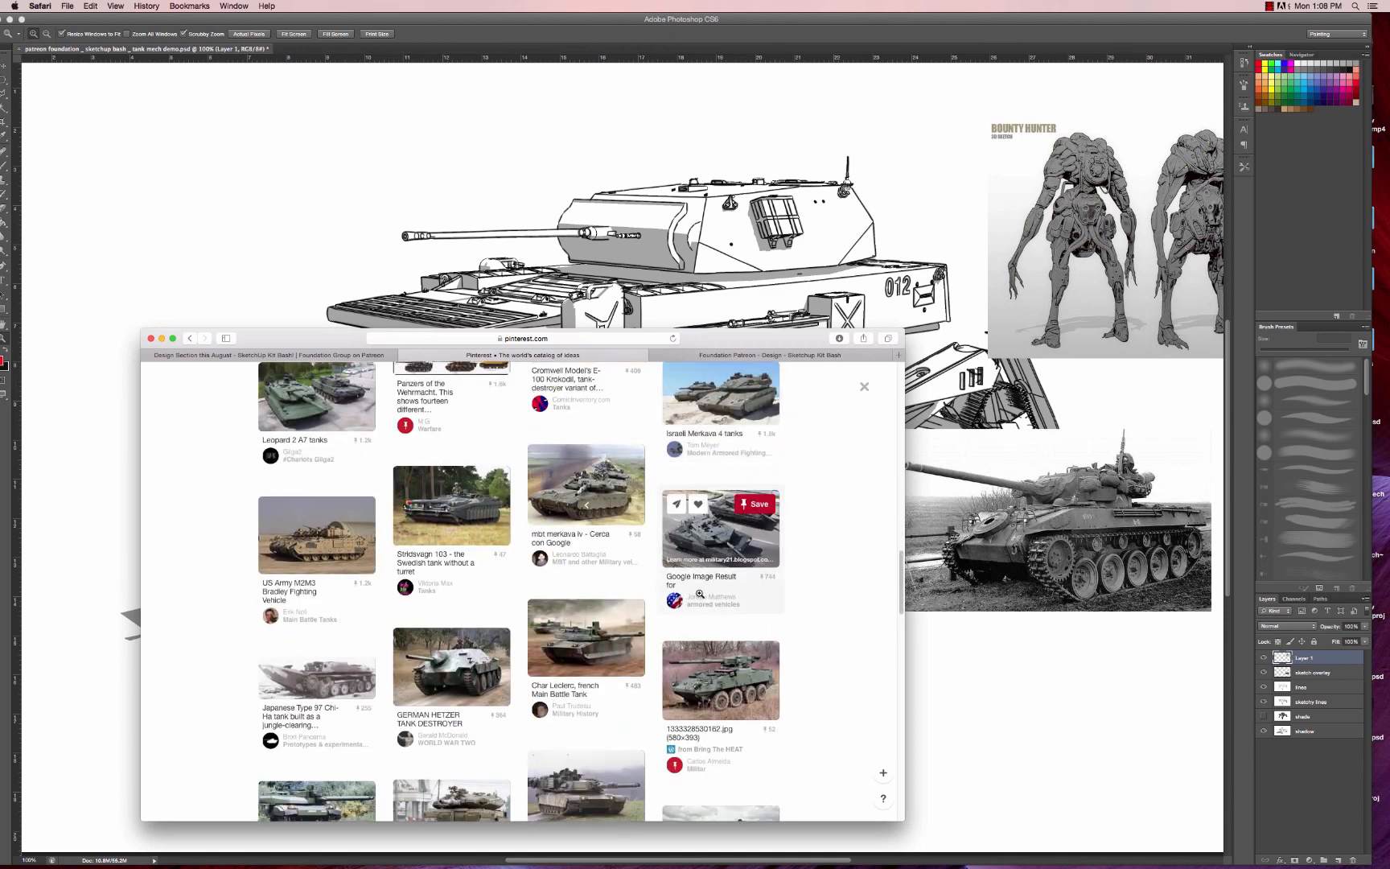
pyautogui.scroll(-10, 699, 592)
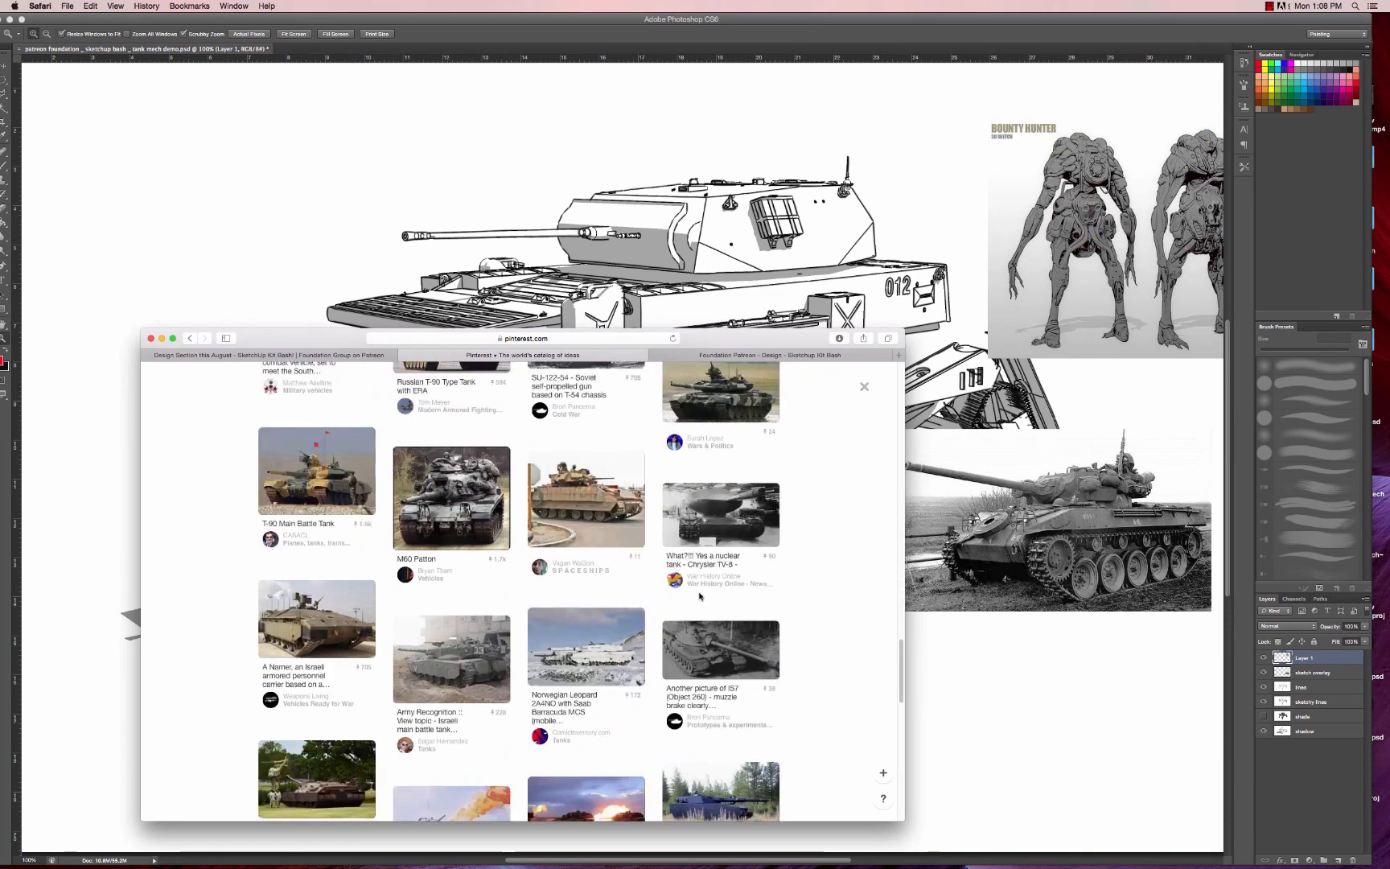
pyautogui.click(850, 576)
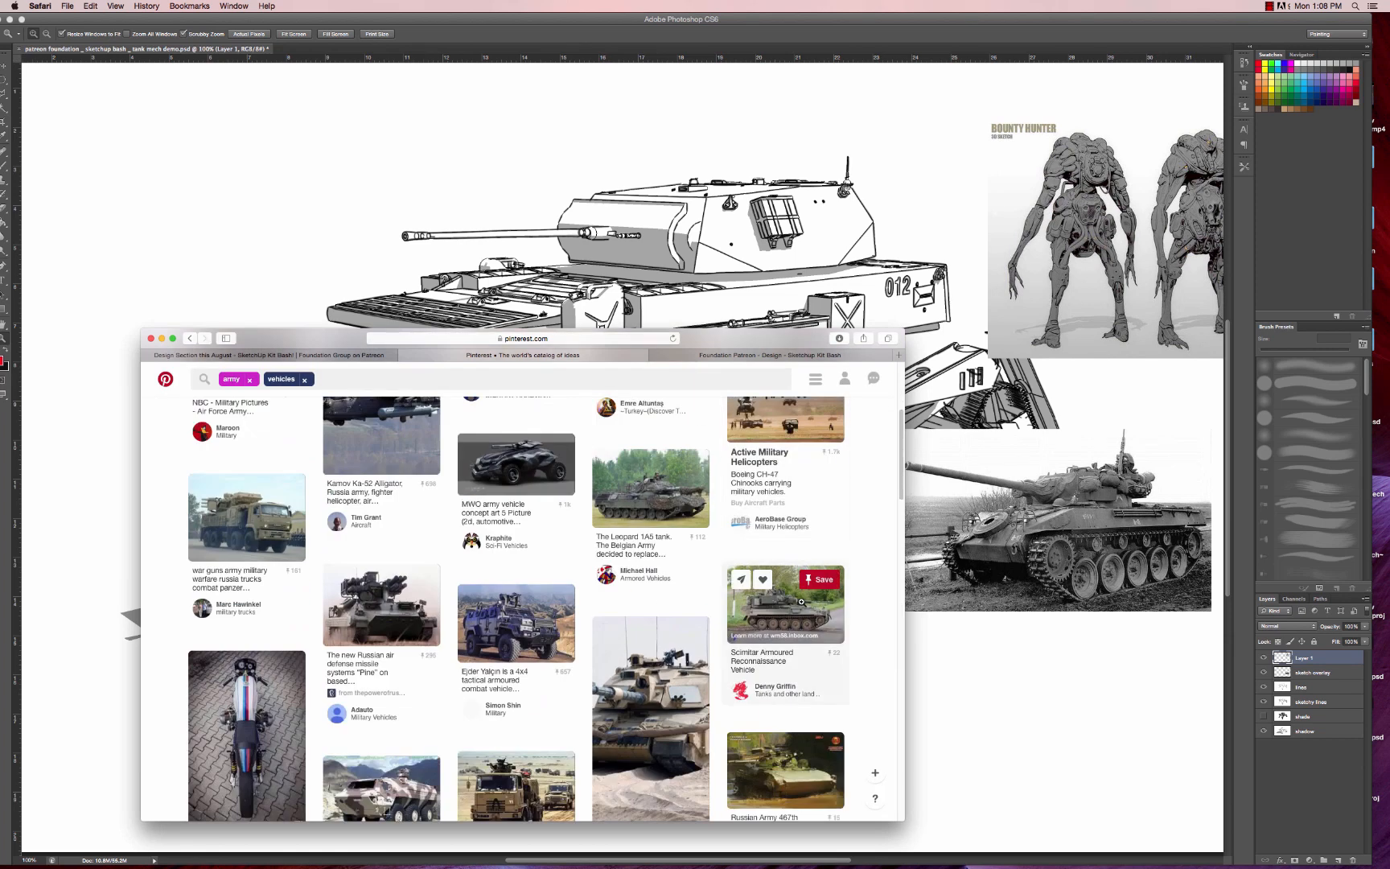
# - Look through the "army vehicles" results for tank and armoured vehicle references, and dismiss the startup disk warning
pyautogui.scroll(-5, 801, 601)
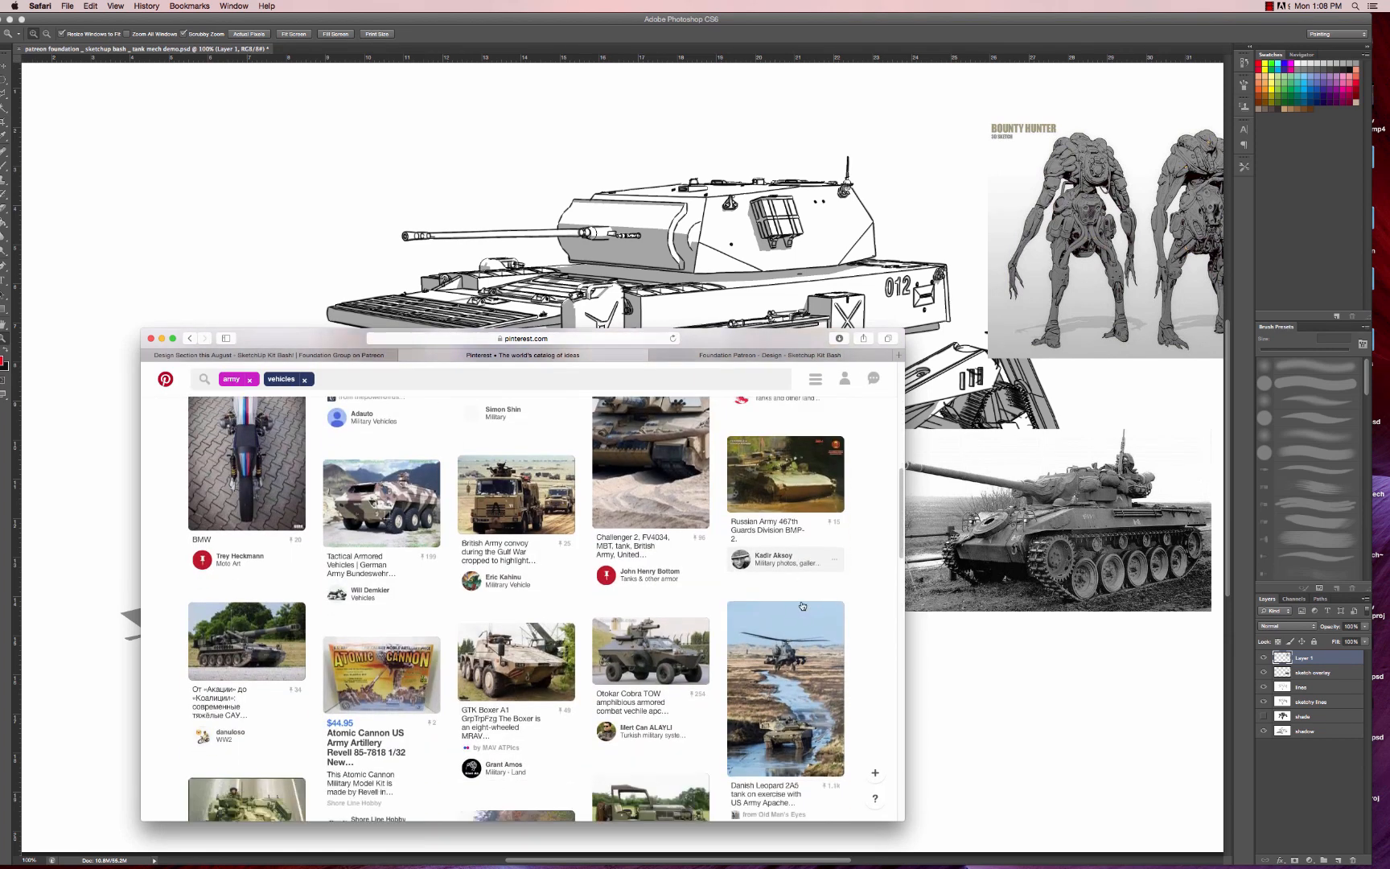
pyautogui.scroll(-3, 802, 605)
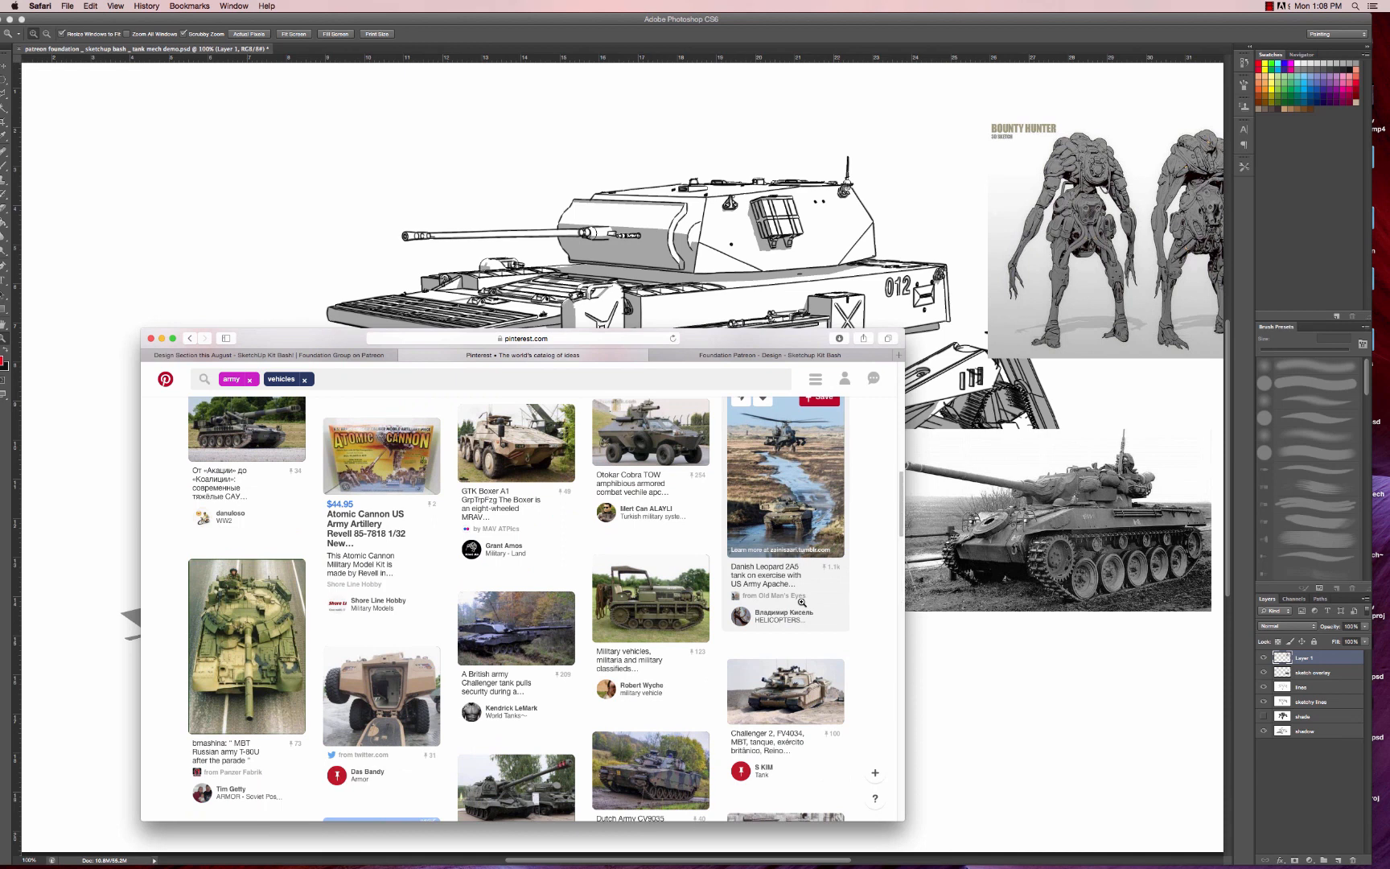
pyautogui.scroll(-2, 801, 602)
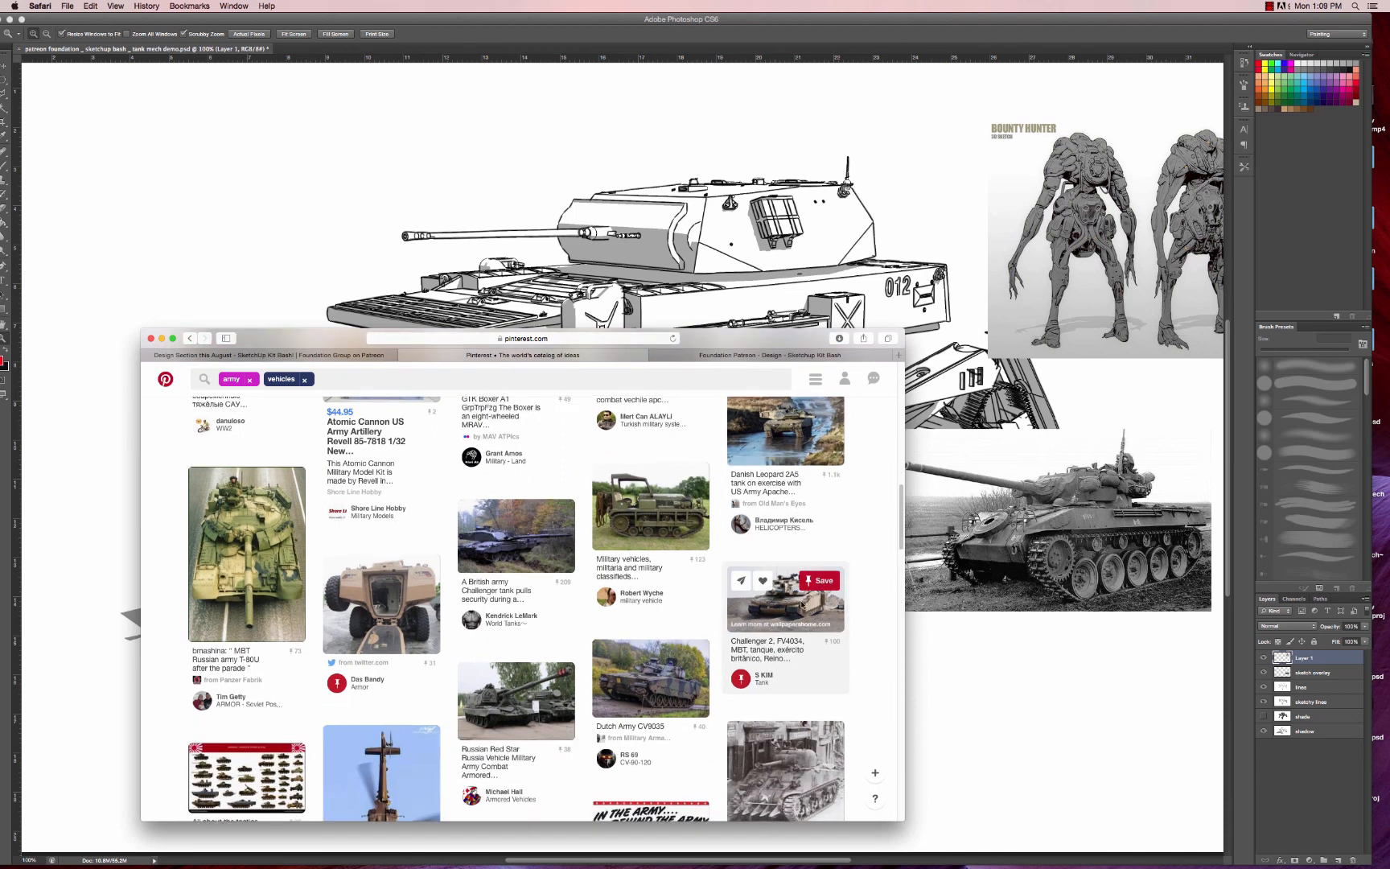
pyautogui.scroll(-3, 801, 605)
pyautogui.scroll(-4, 802, 605)
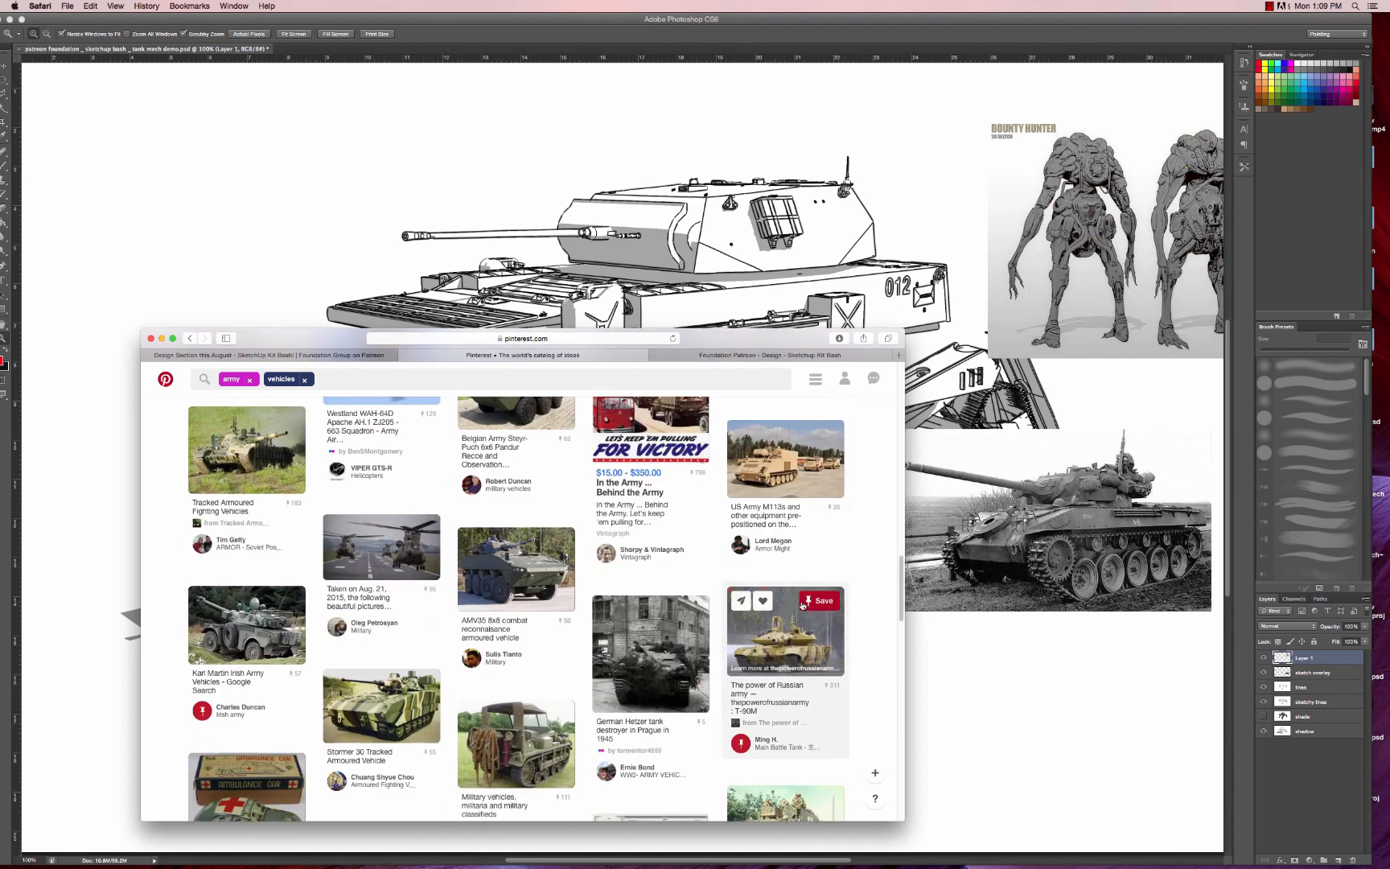
pyautogui.scroll(-2, 801, 605)
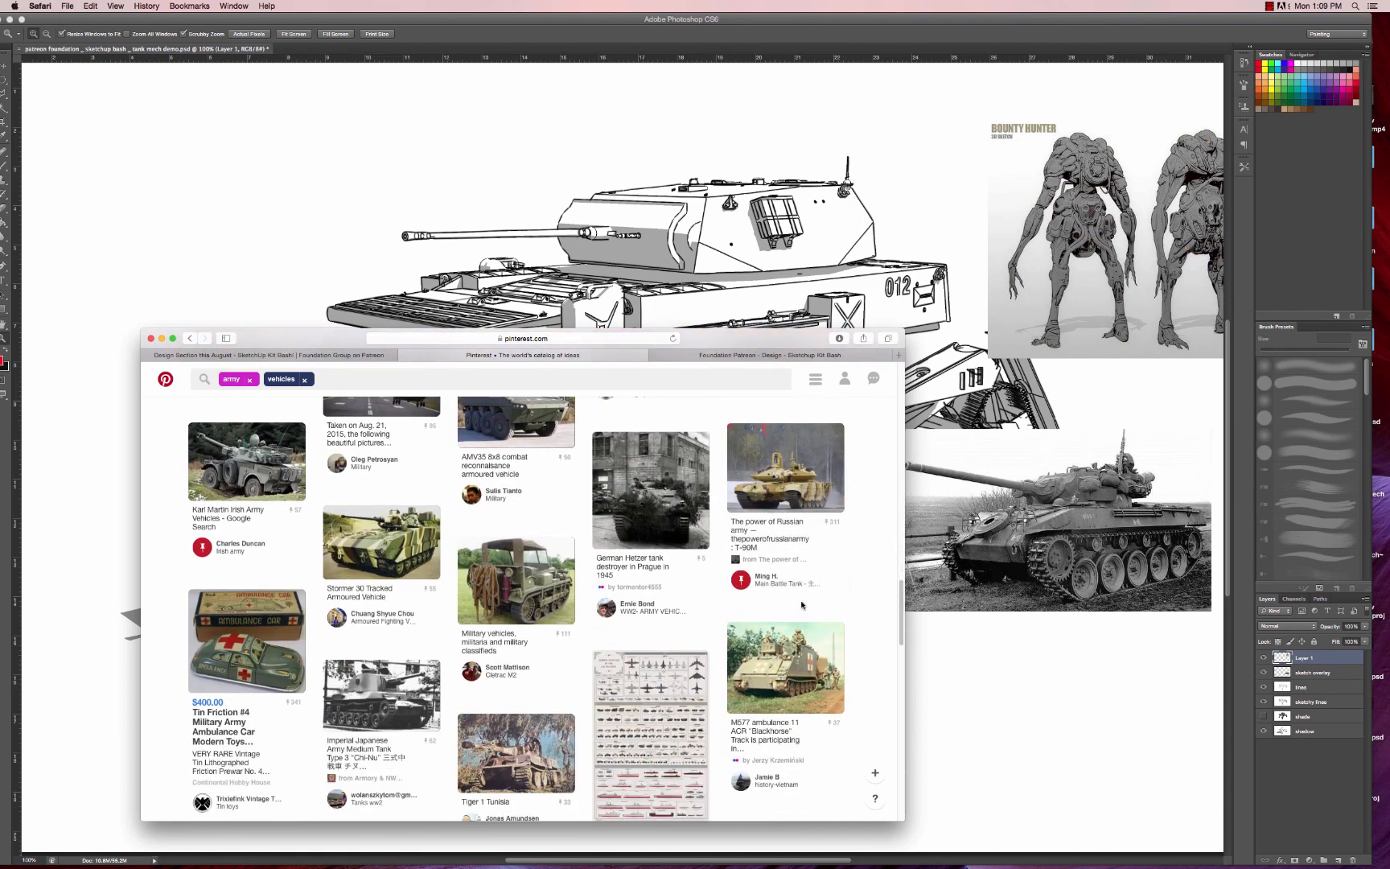
pyautogui.scroll(-5, 801, 604)
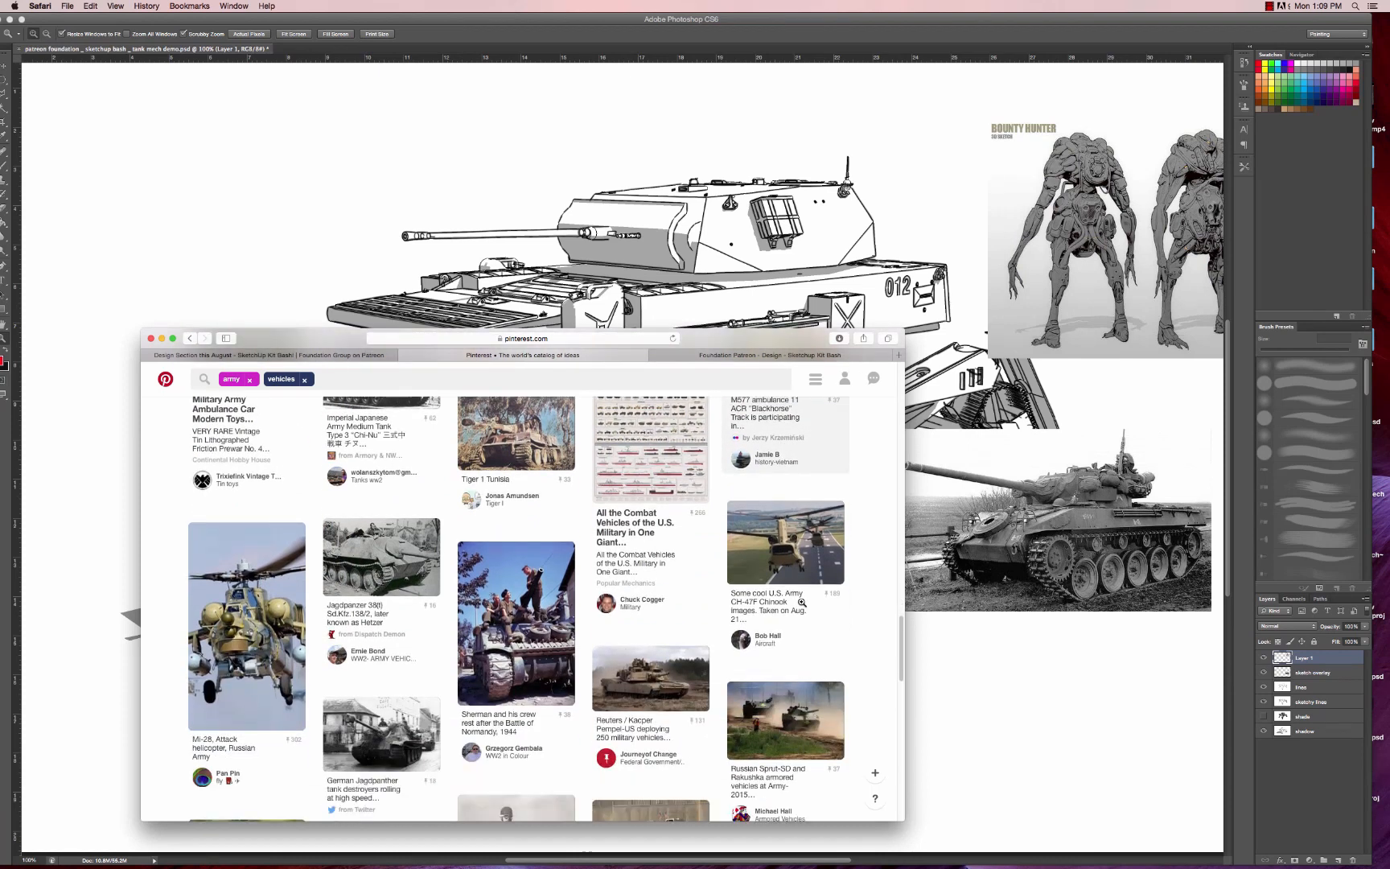
pyautogui.scroll(-2, 801, 602)
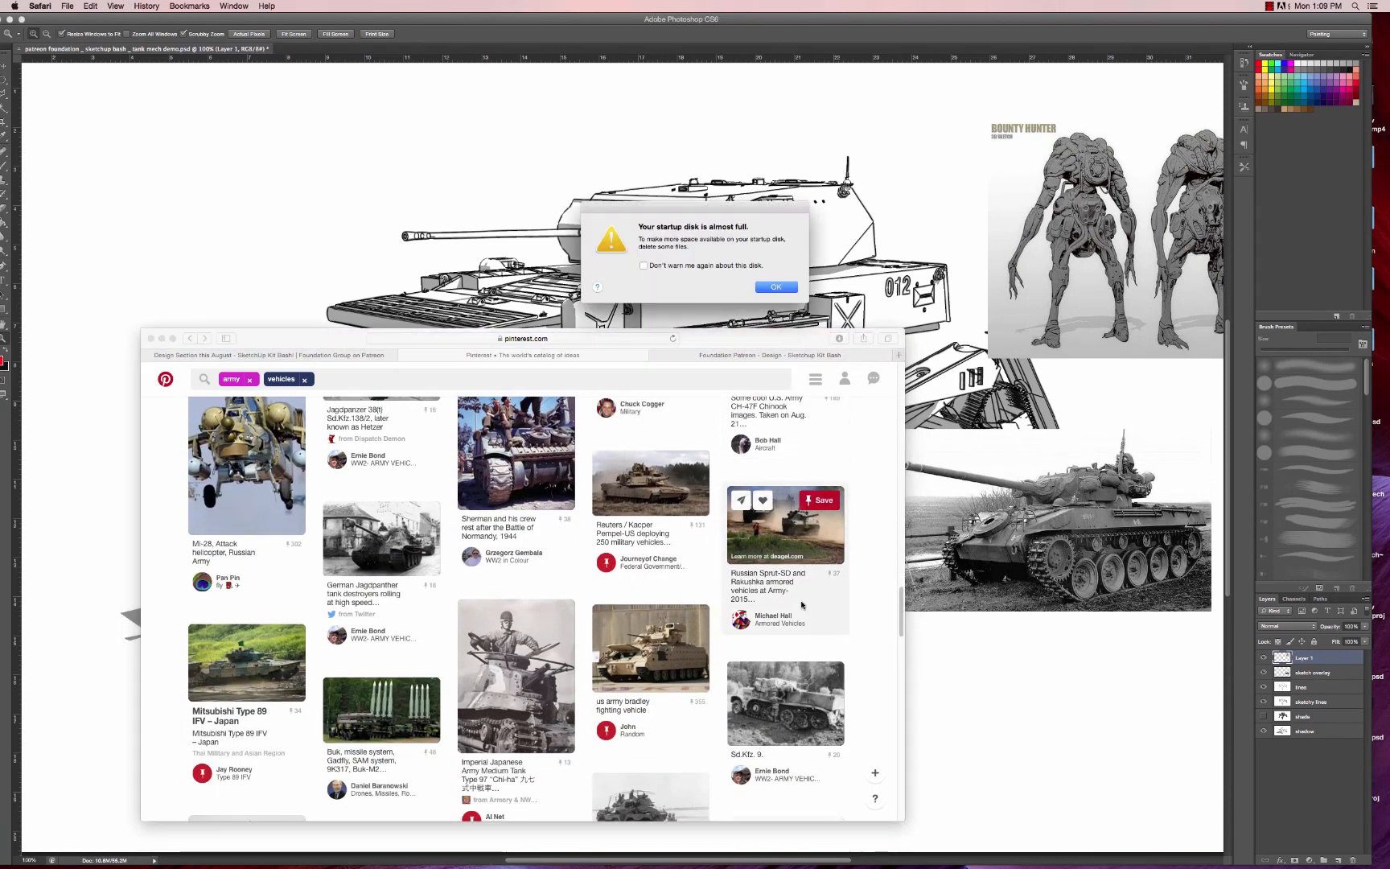
pyautogui.click(777, 287)
# - Look further down the "army vehicles" results for more tank, truck and artillery reference photos
pyautogui.scroll(-3, 812, 600)
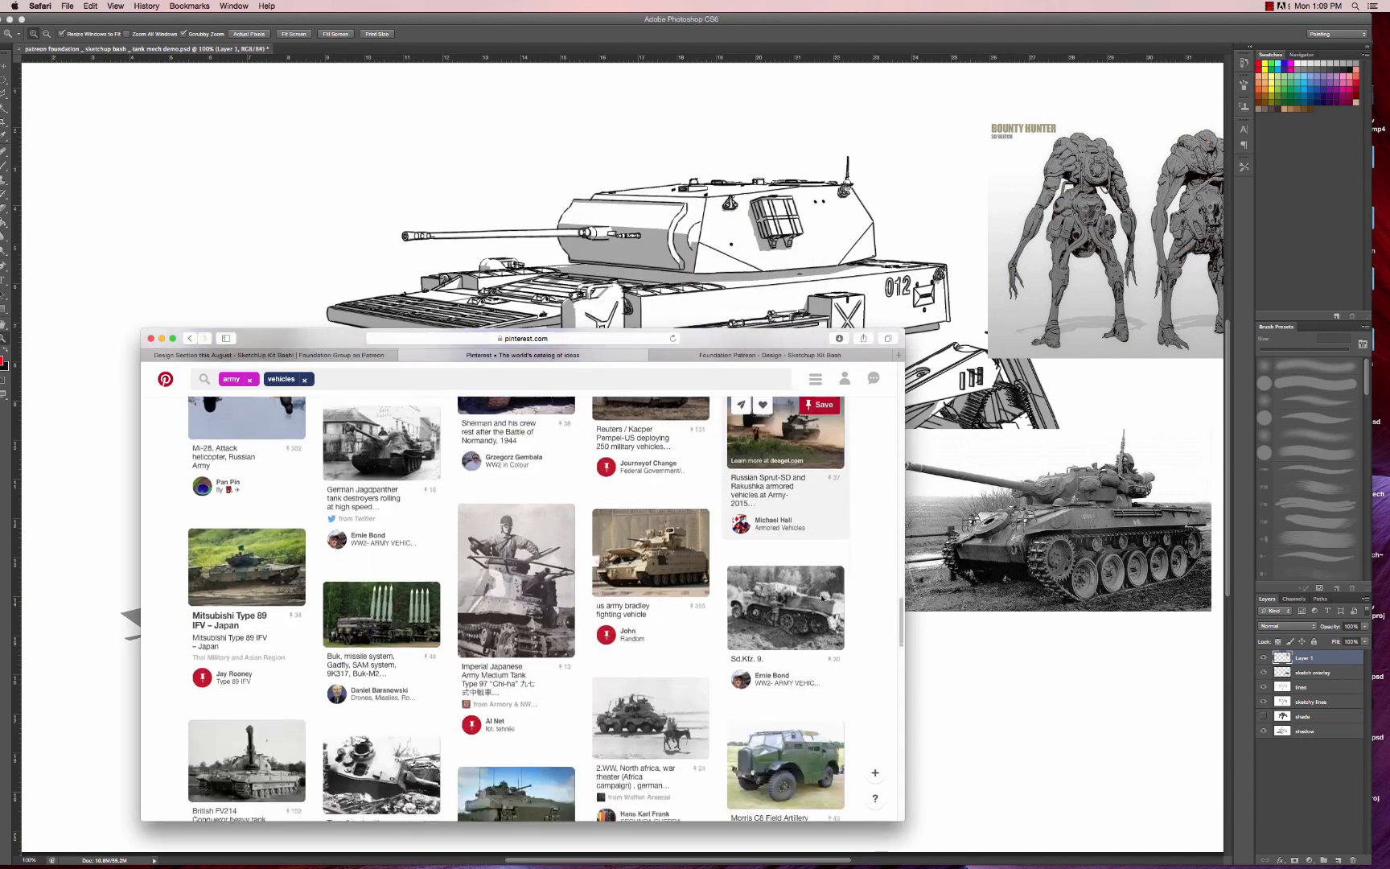
pyautogui.scroll(-3, 821, 598)
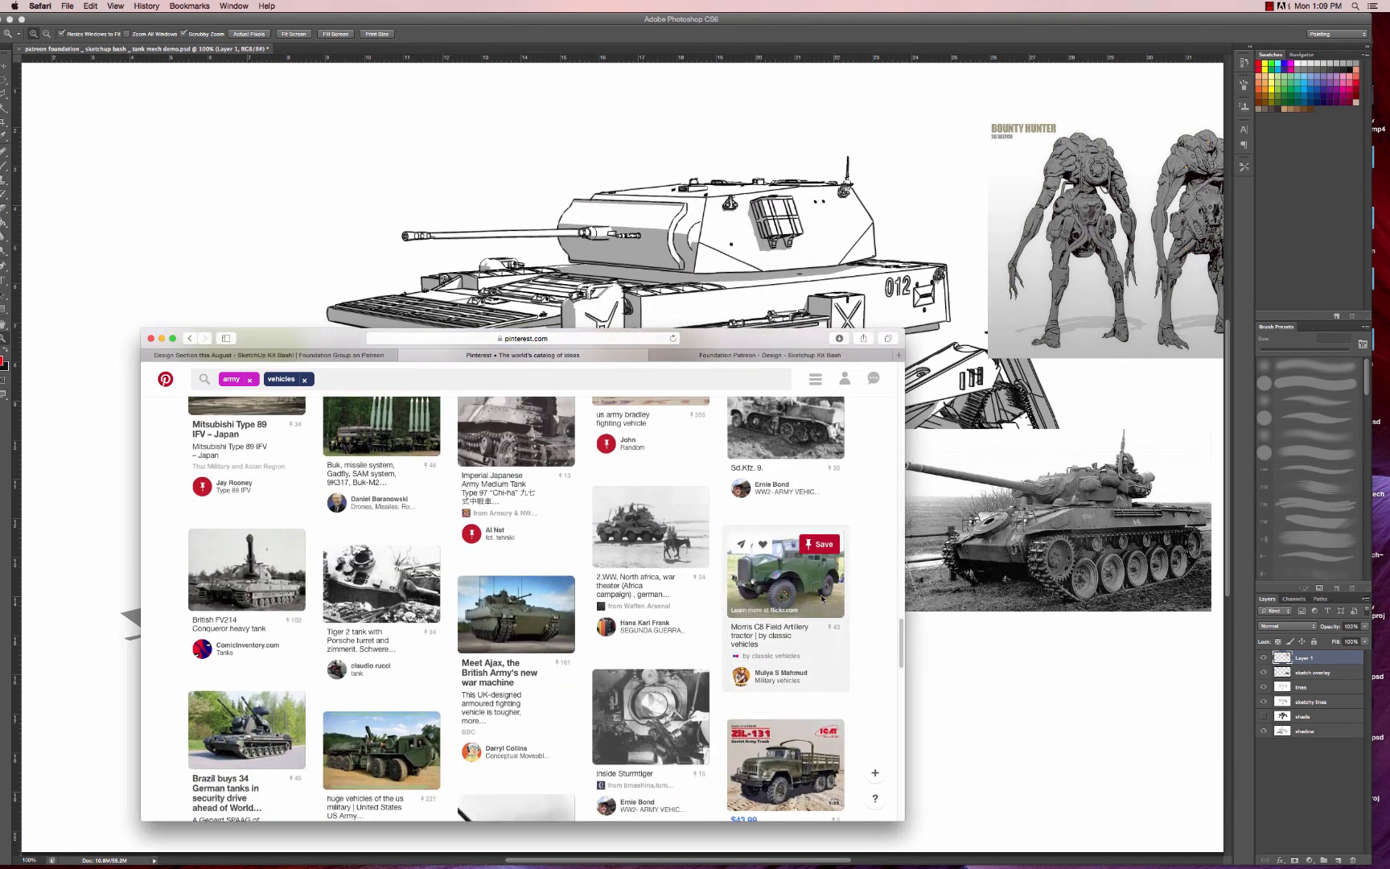
pyautogui.scroll(-4, 821, 598)
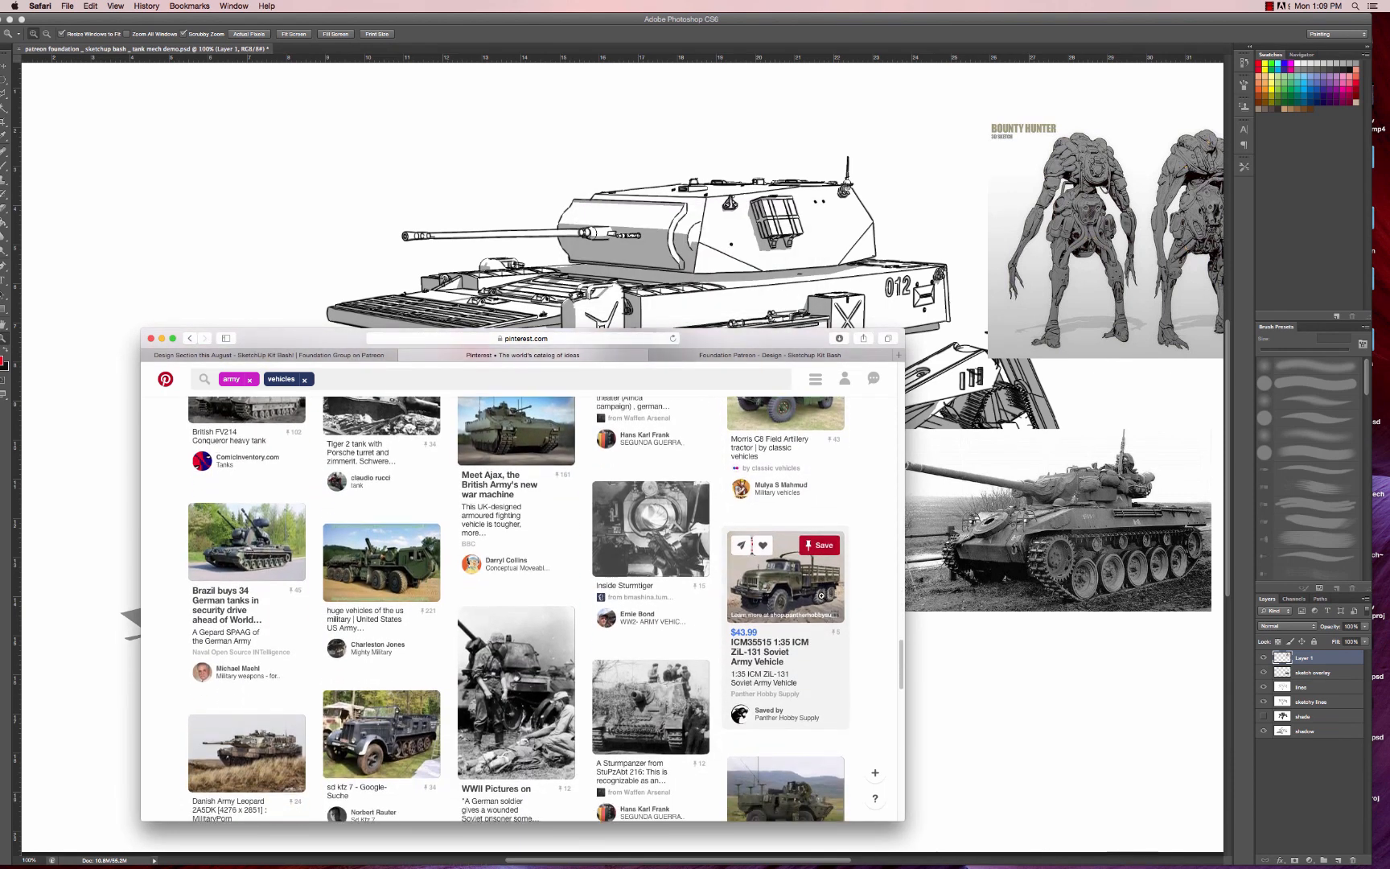
pyautogui.scroll(-3, 821, 598)
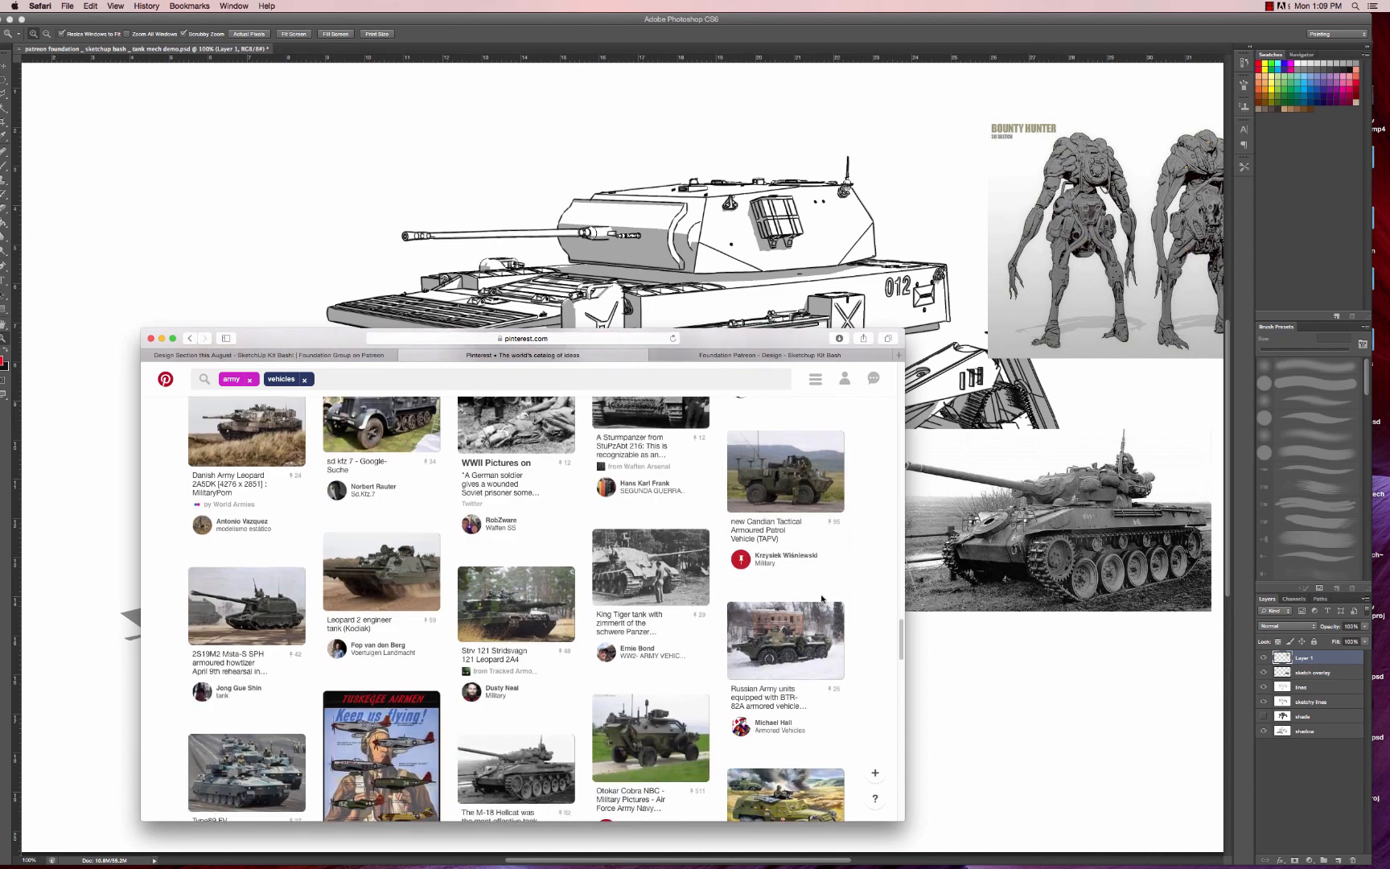
pyautogui.scroll(-3, 821, 598)
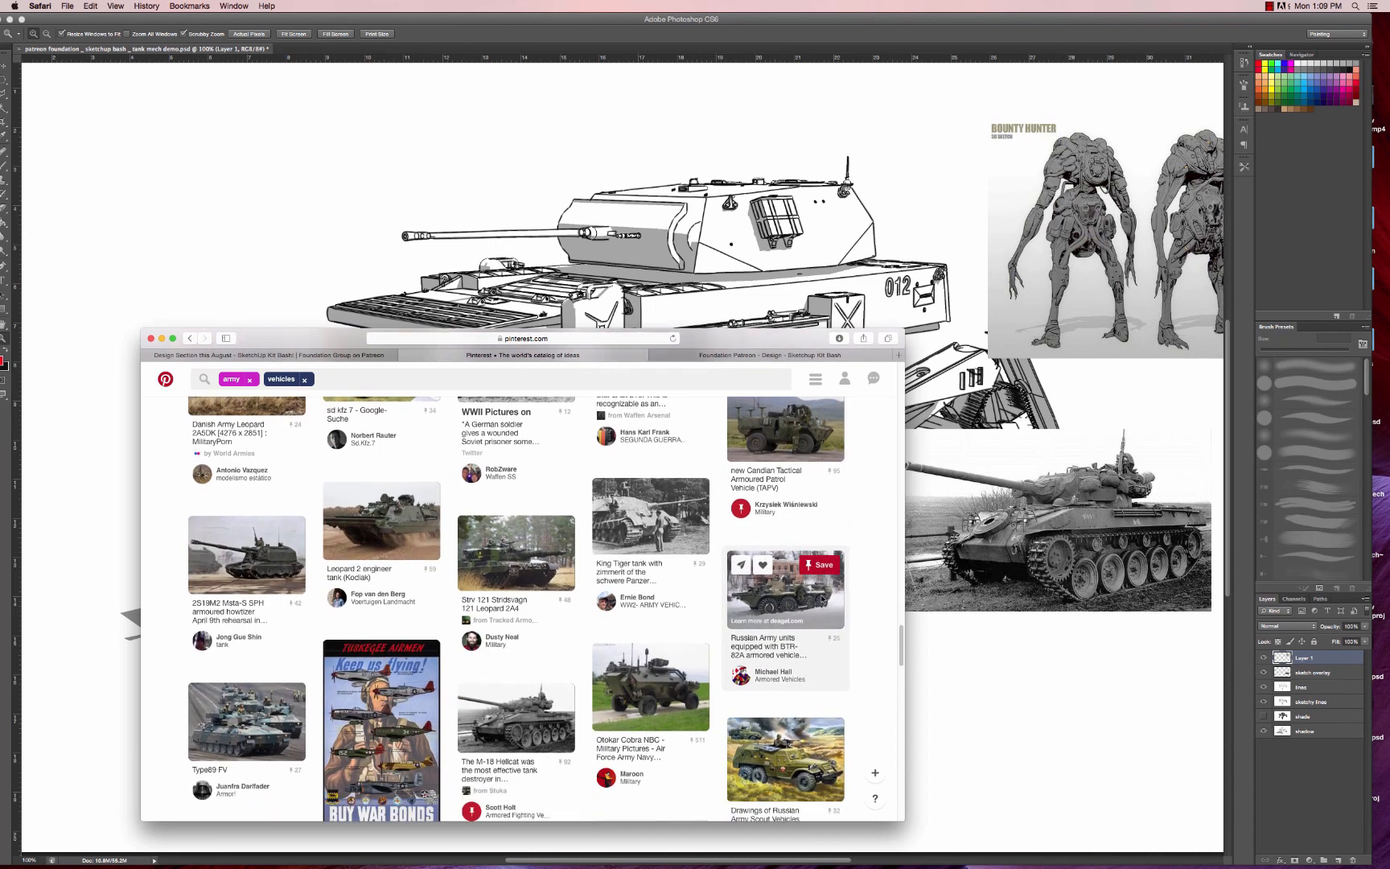
pyautogui.scroll(-3, 821, 598)
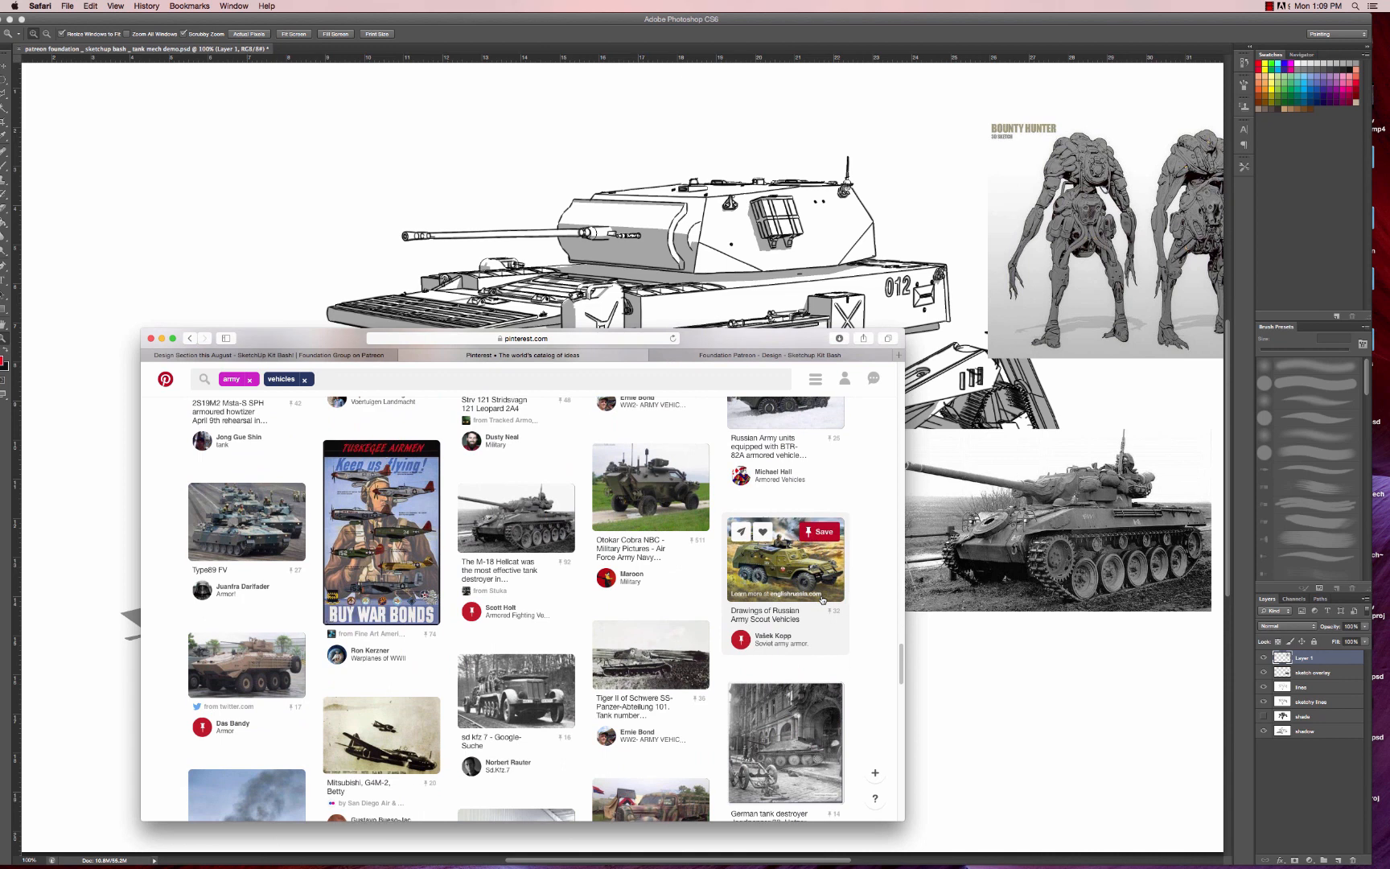
pyautogui.scroll(-1, 821, 598)
pyautogui.scroll(-3, 822, 599)
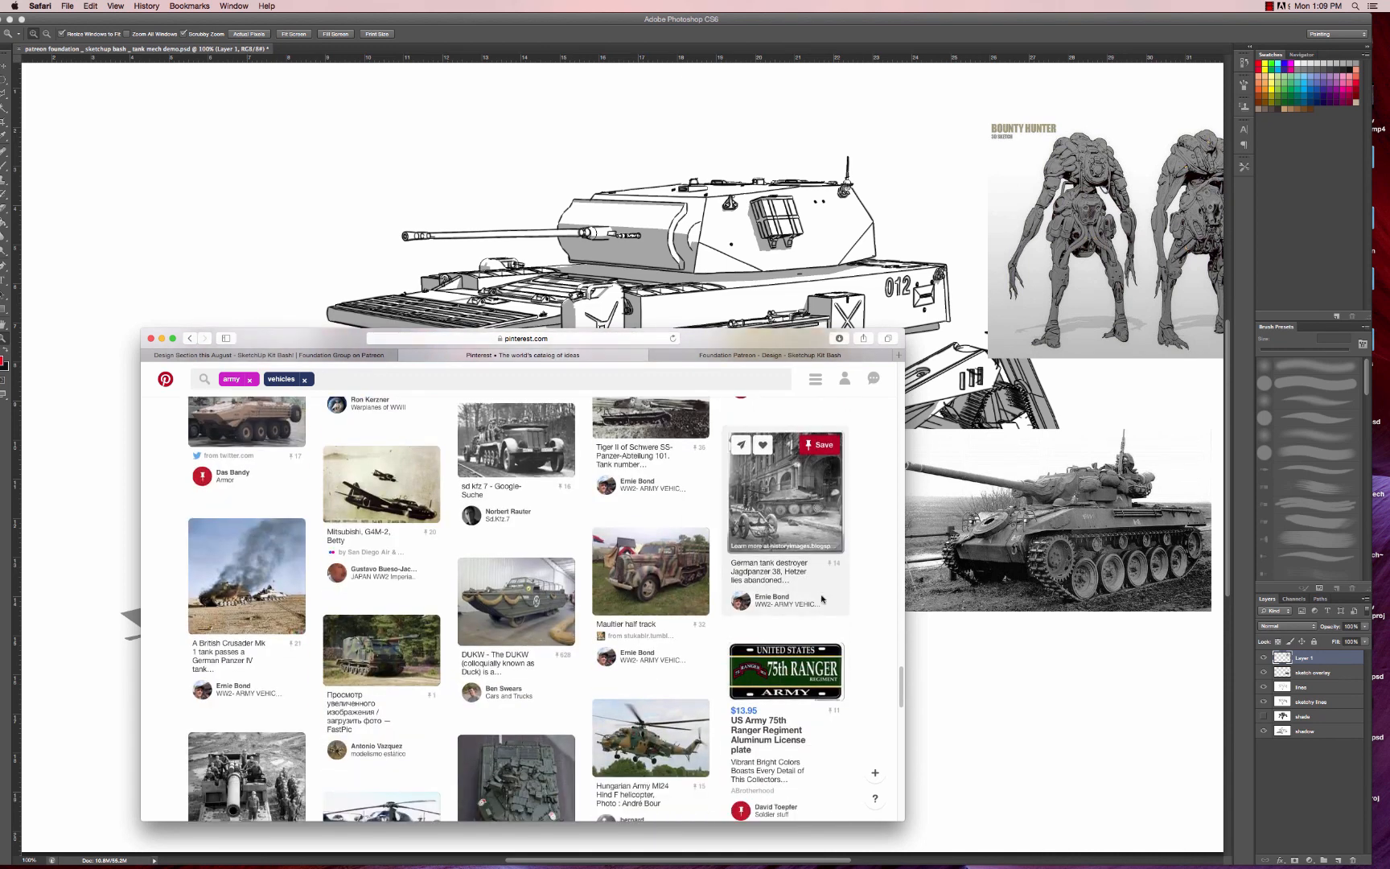
pyautogui.scroll(-1, 821, 598)
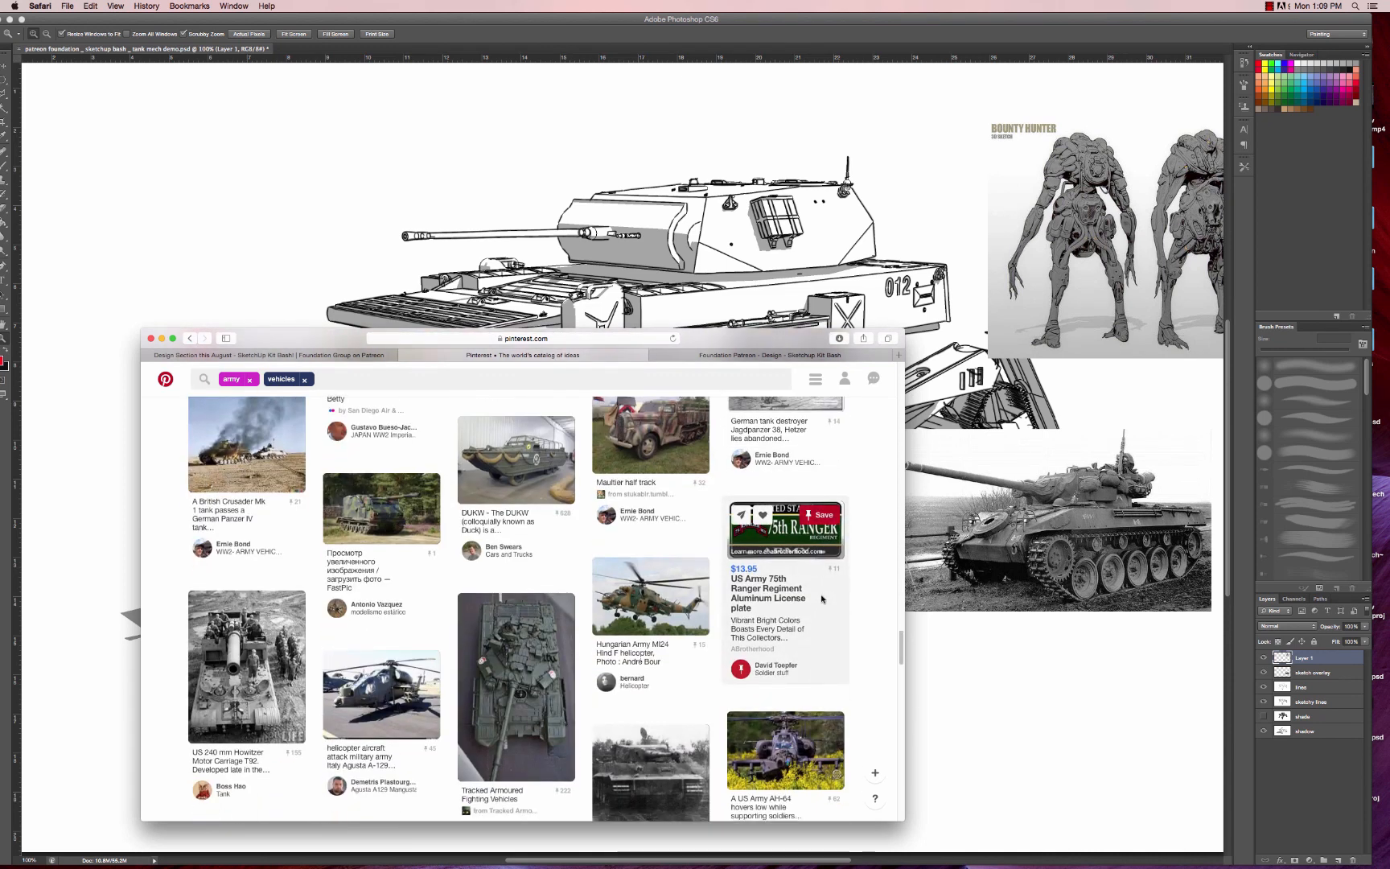
# - Open the overhead photo of the green tank, look through its related pins, view the M60 Patton pin and close it
pyautogui.click(543, 673)
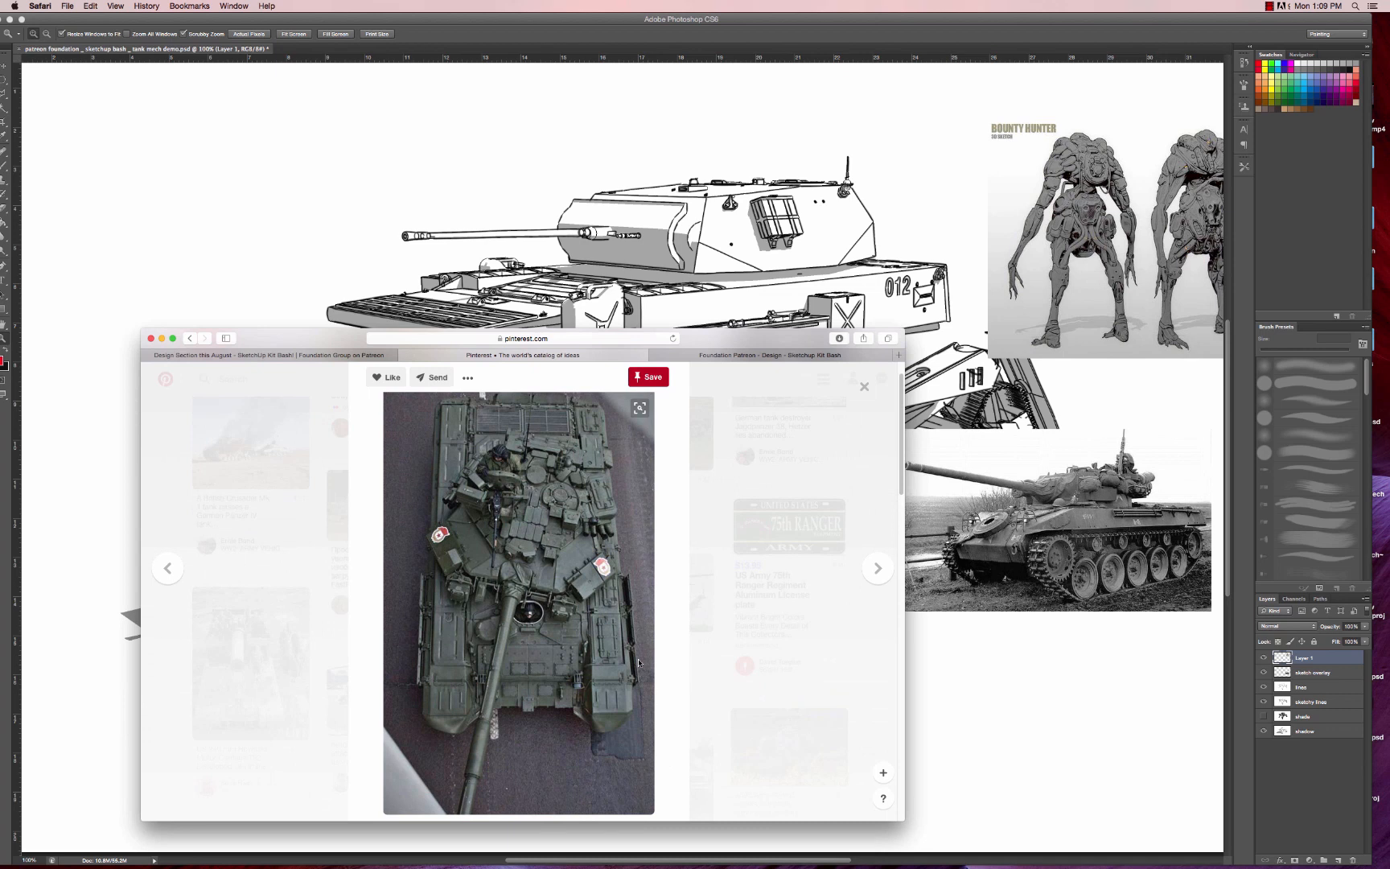
pyautogui.scroll(-10, 722, 553)
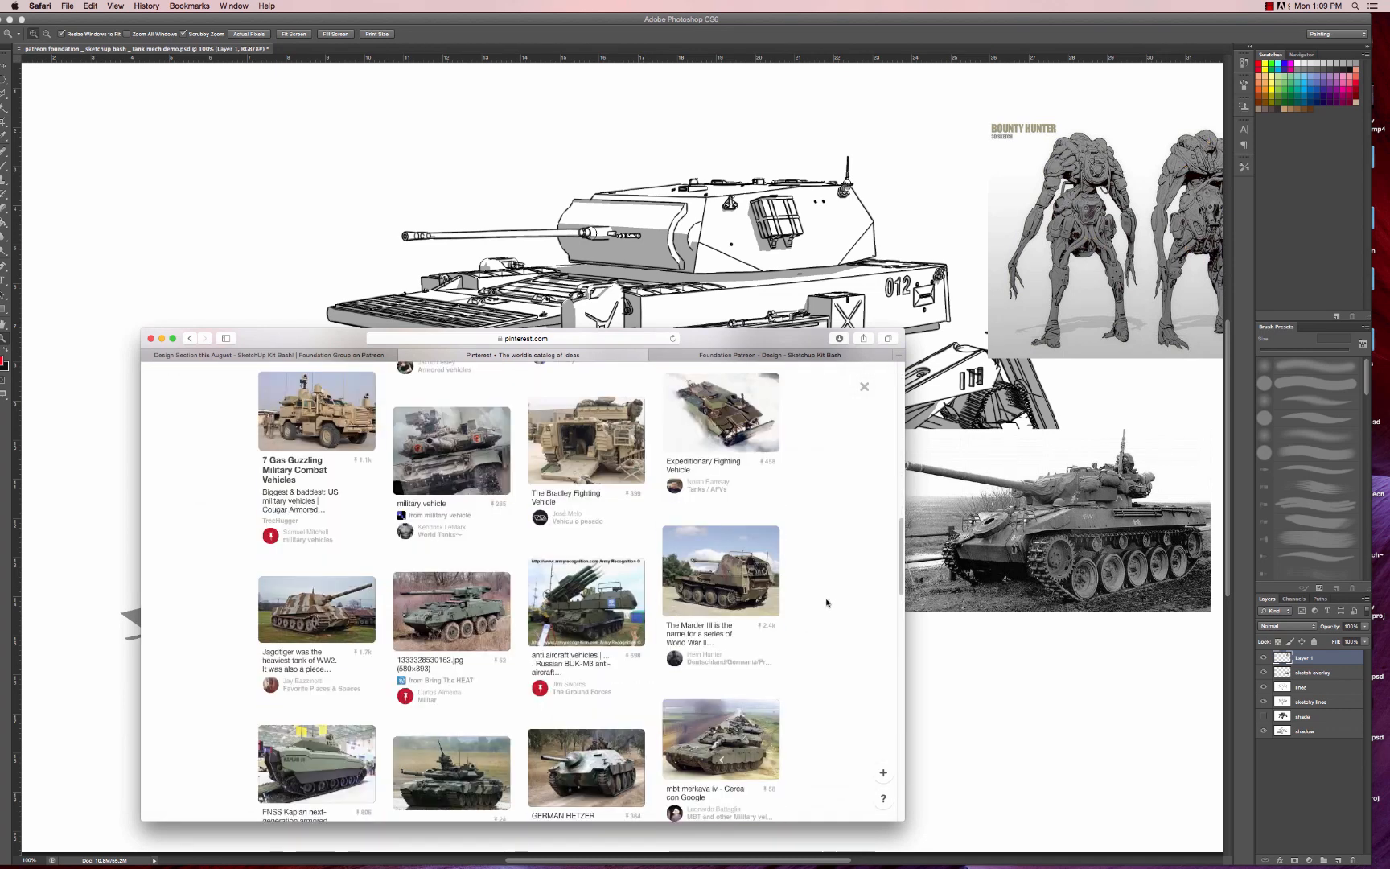
pyautogui.scroll(-1, 826, 602)
pyautogui.scroll(-1, 826, 602)
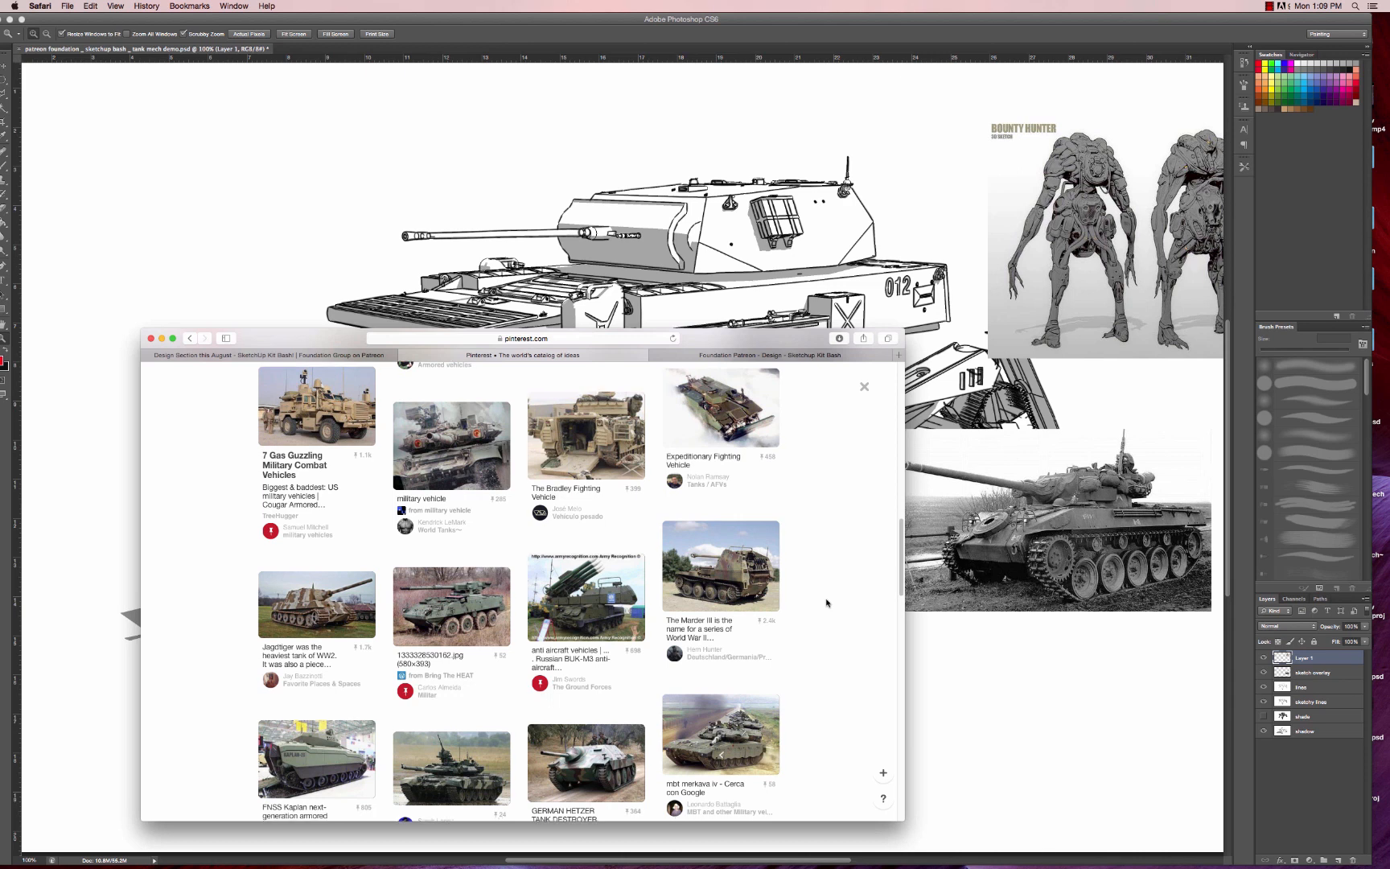
pyautogui.scroll(-5, 826, 603)
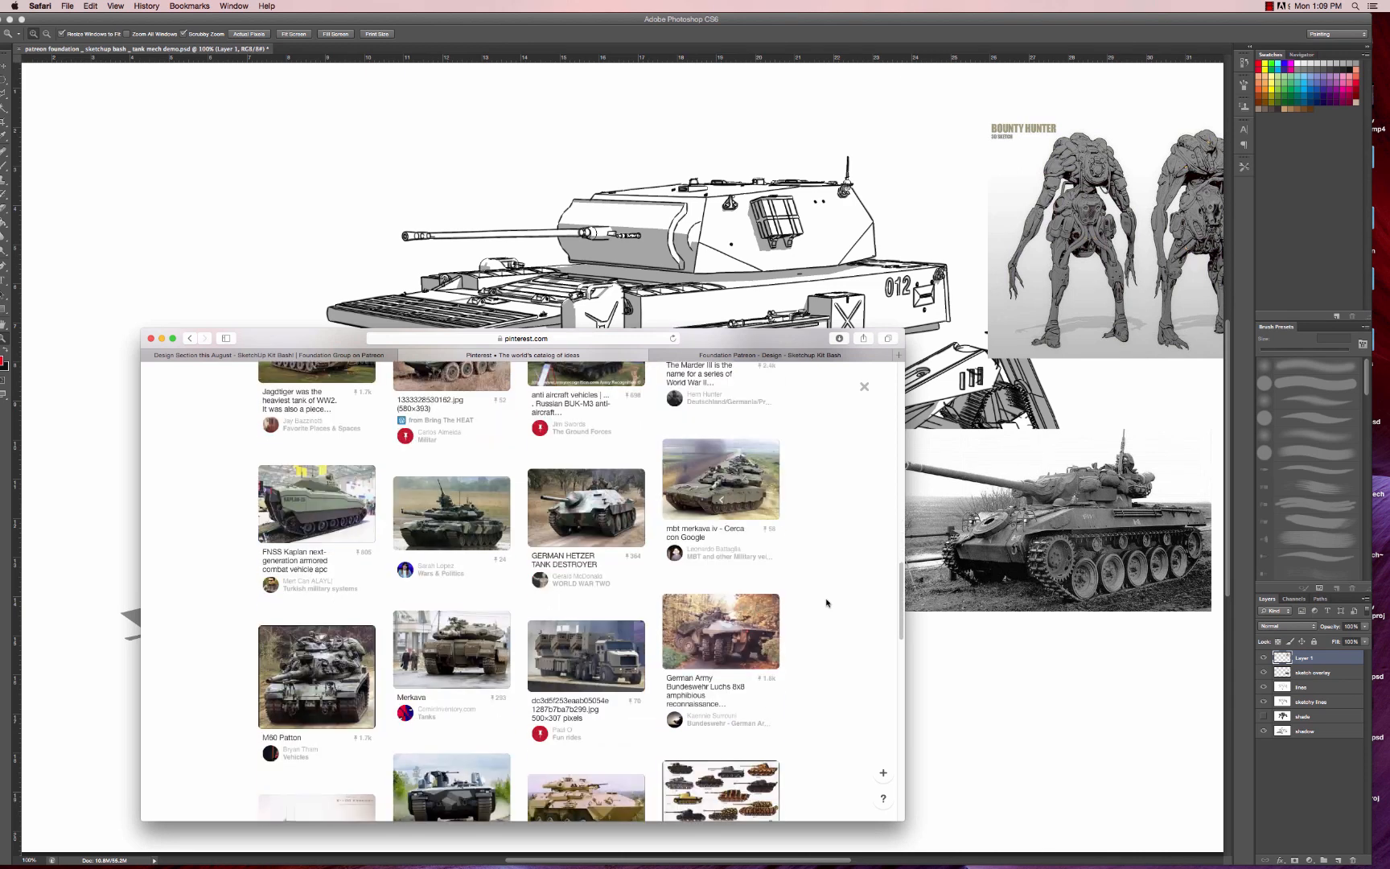
pyautogui.click(338, 676)
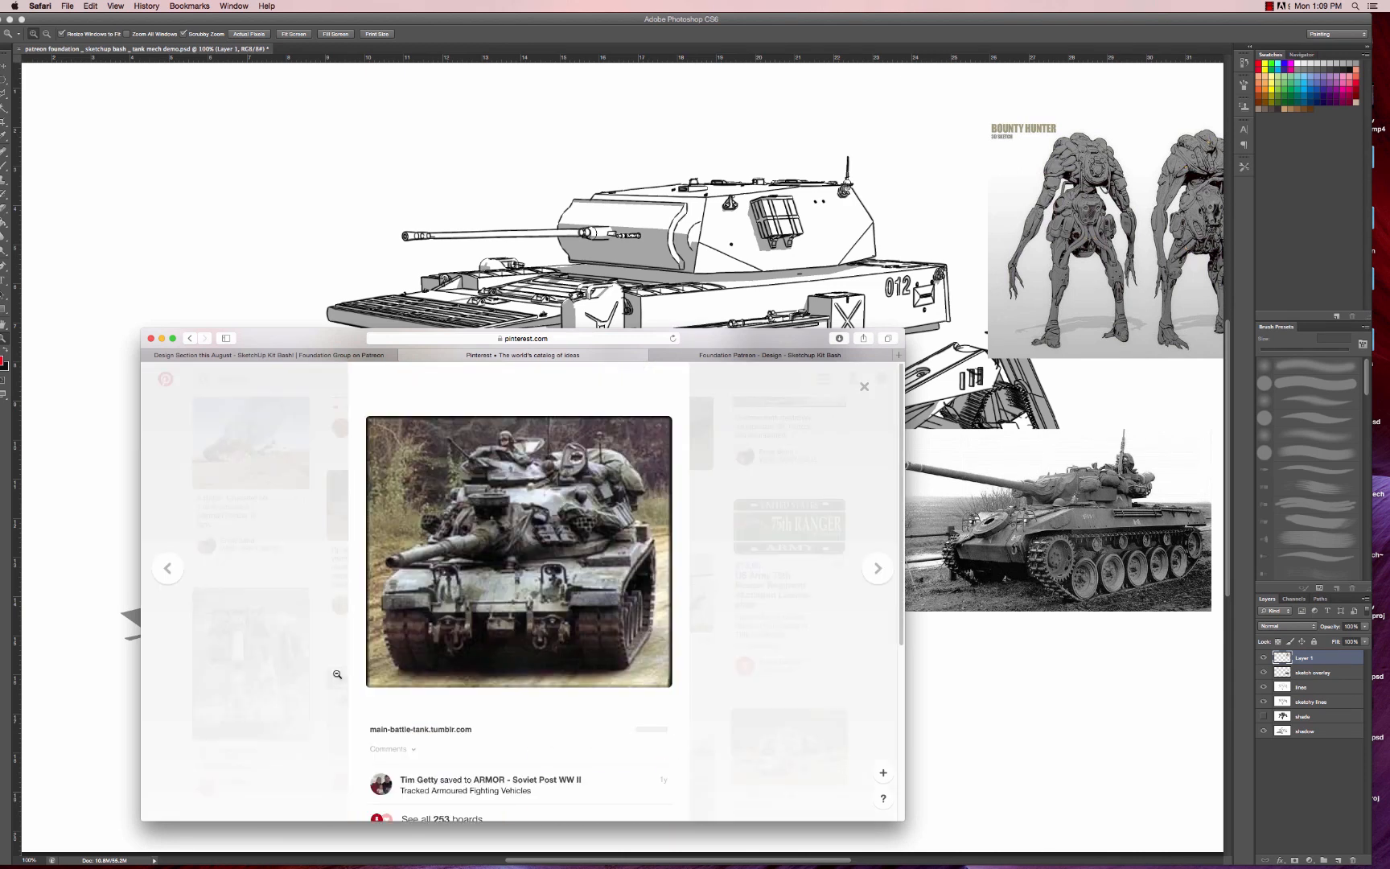
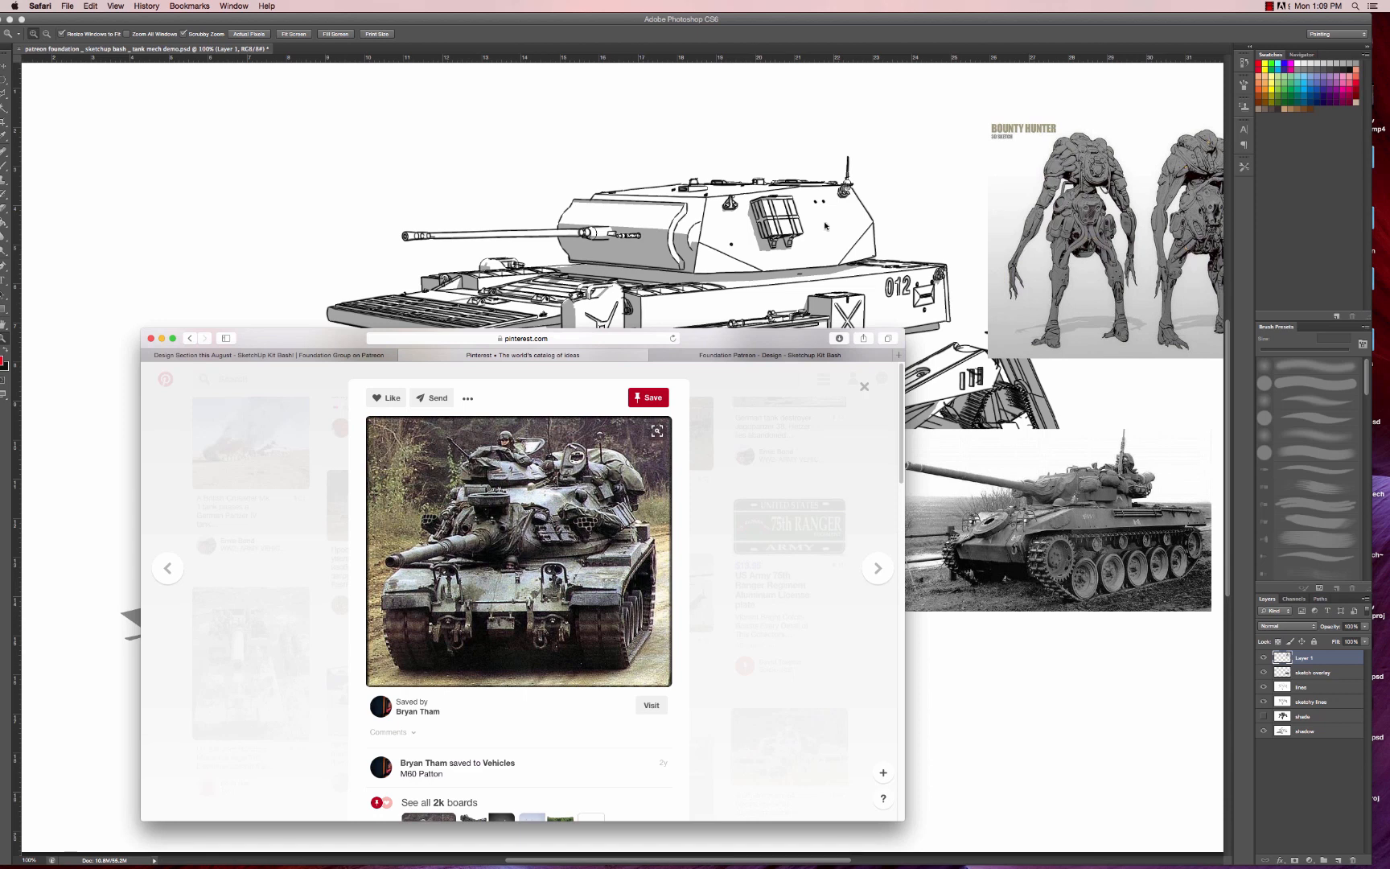
pyautogui.click(860, 659)
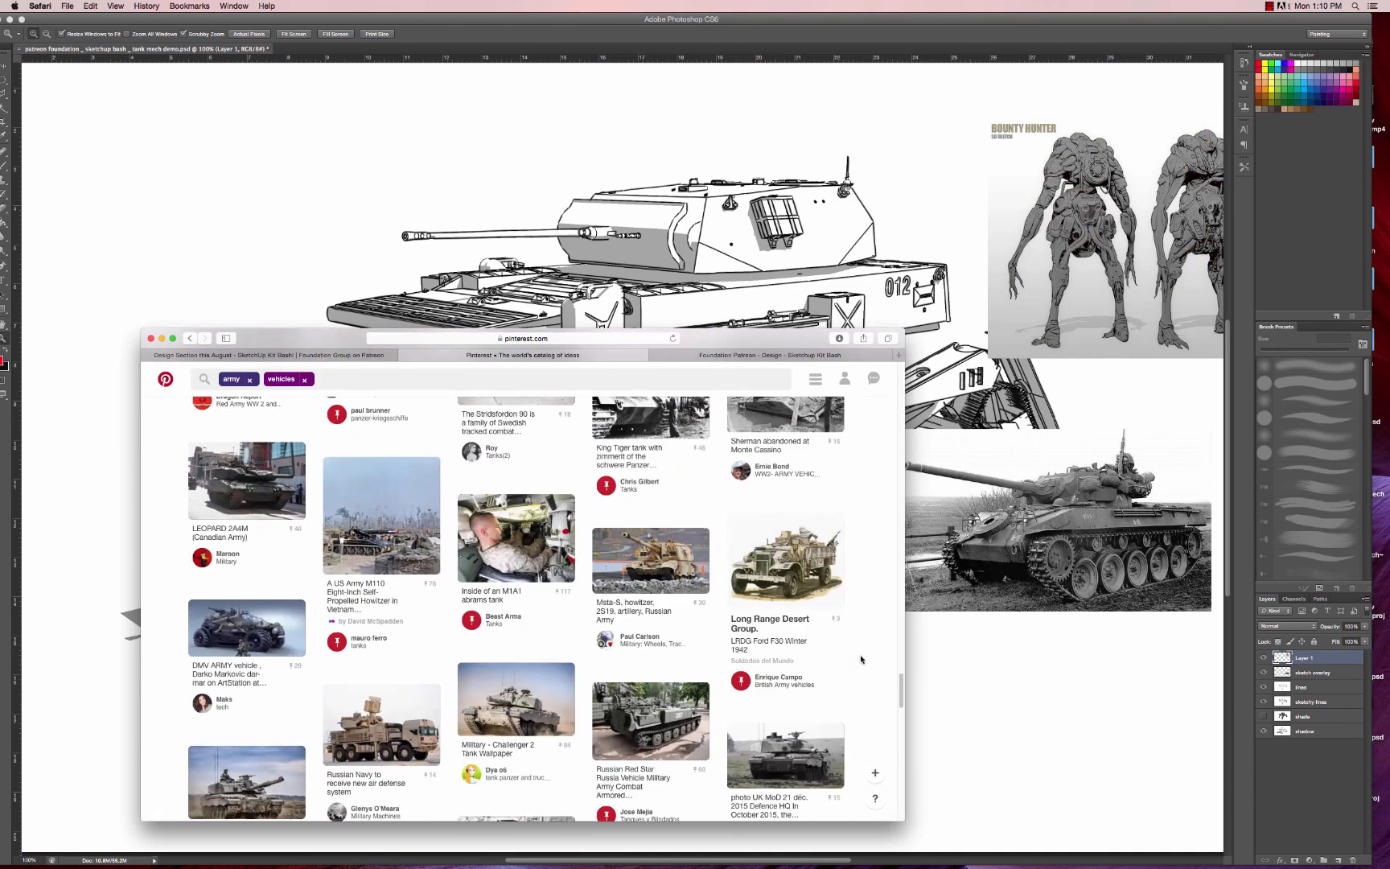
# - Open the Long Range Desert Group truck pin, look through its related pins, and return to the truck illustration
pyautogui.scroll(1, 860, 660)
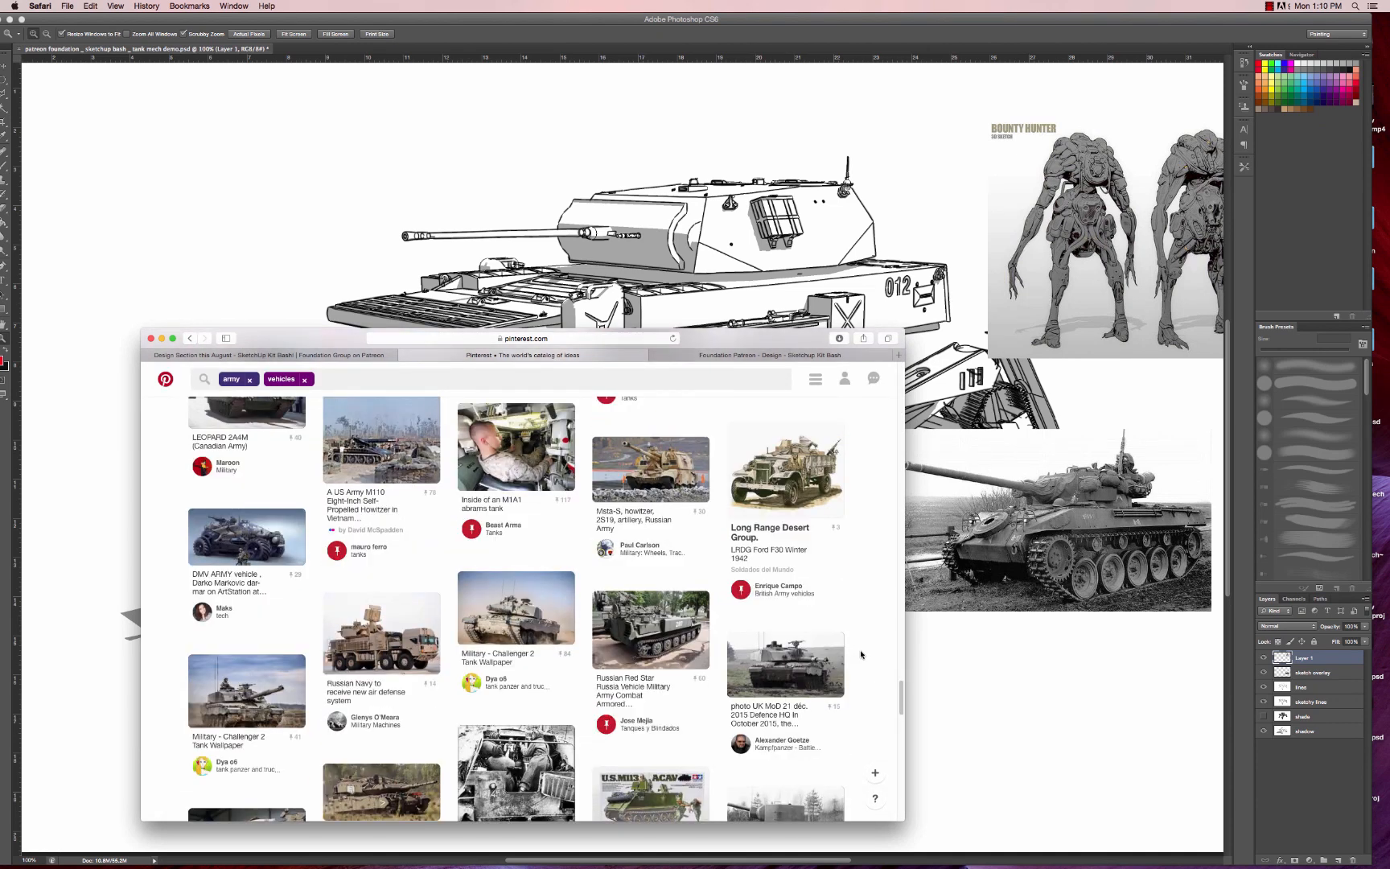
pyautogui.click(810, 488)
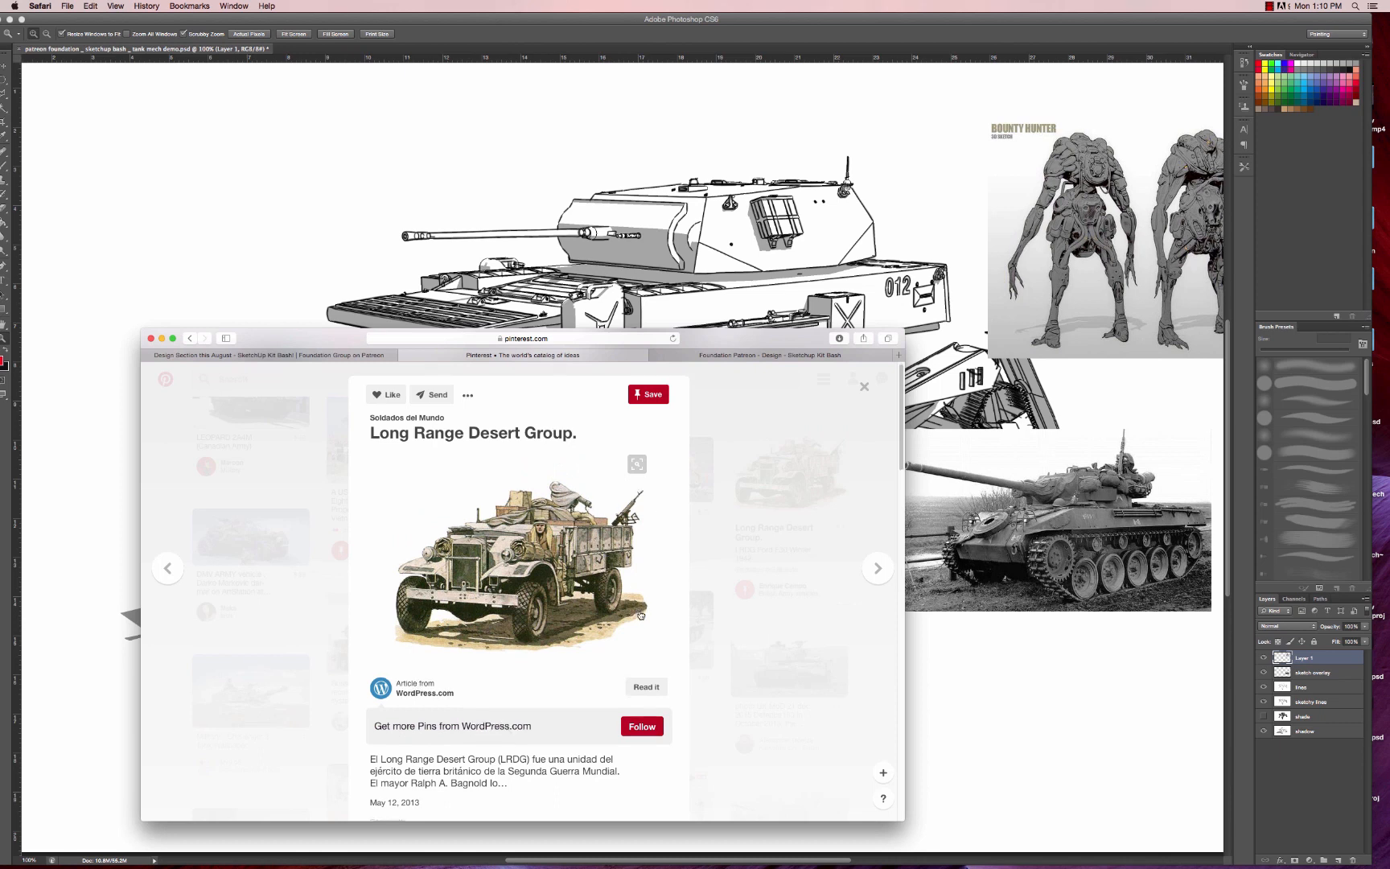
pyautogui.scroll(-10, 640, 614)
pyautogui.scroll(-2, 640, 613)
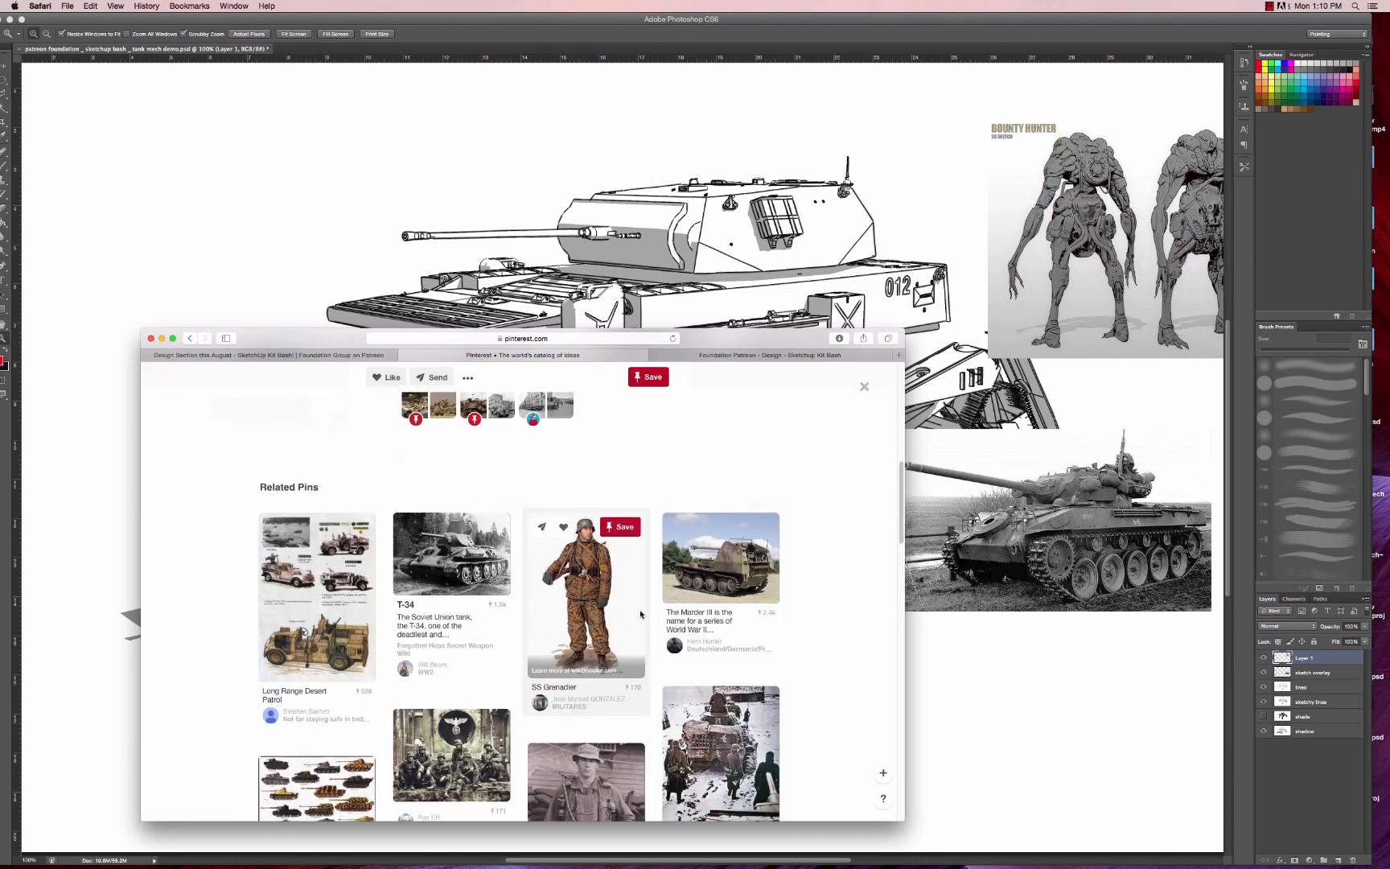
pyautogui.scroll(-8, 640, 614)
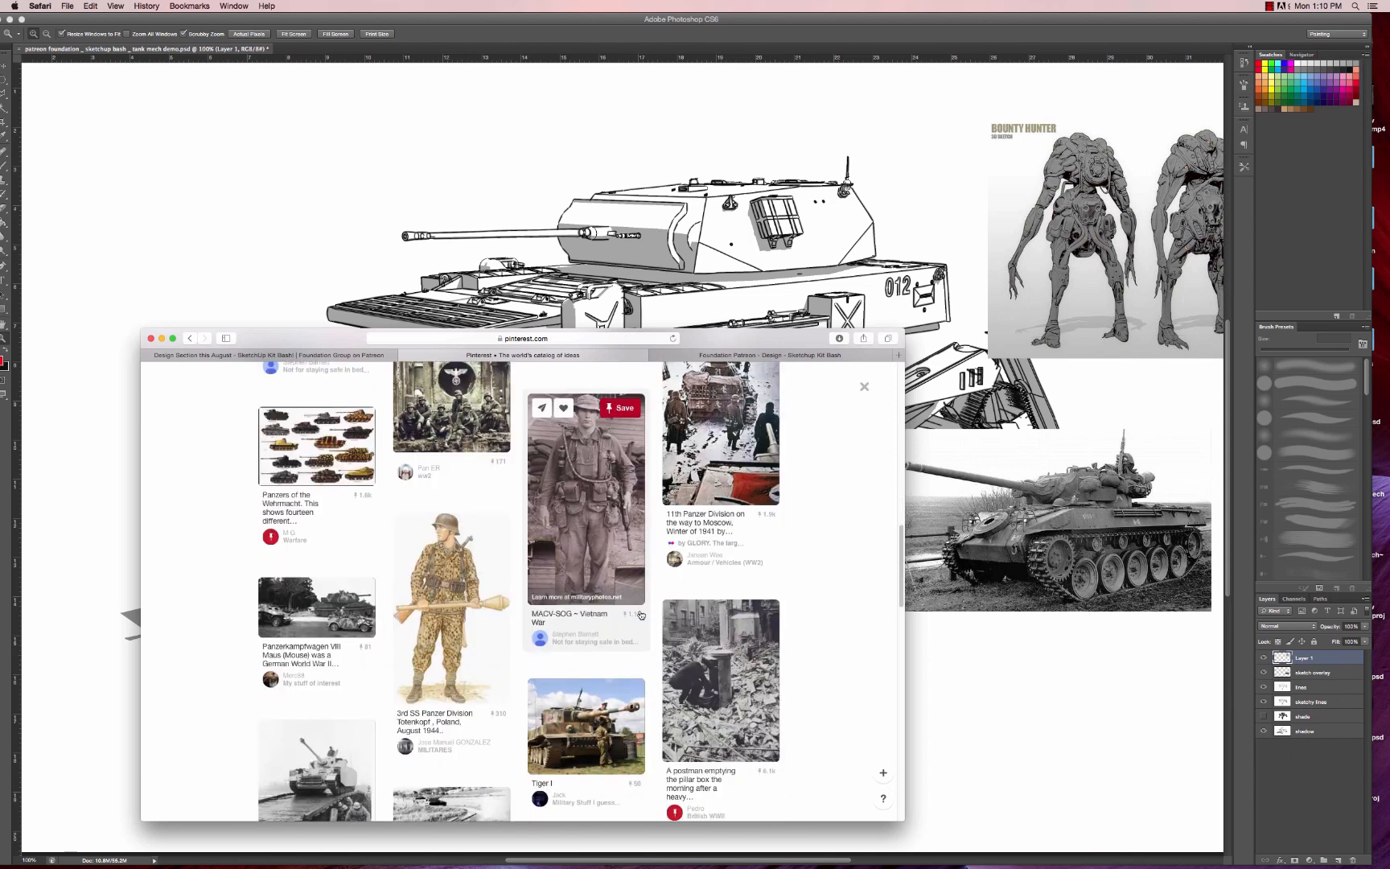
pyautogui.scroll(-4, 640, 615)
pyautogui.scroll(-8, 642, 613)
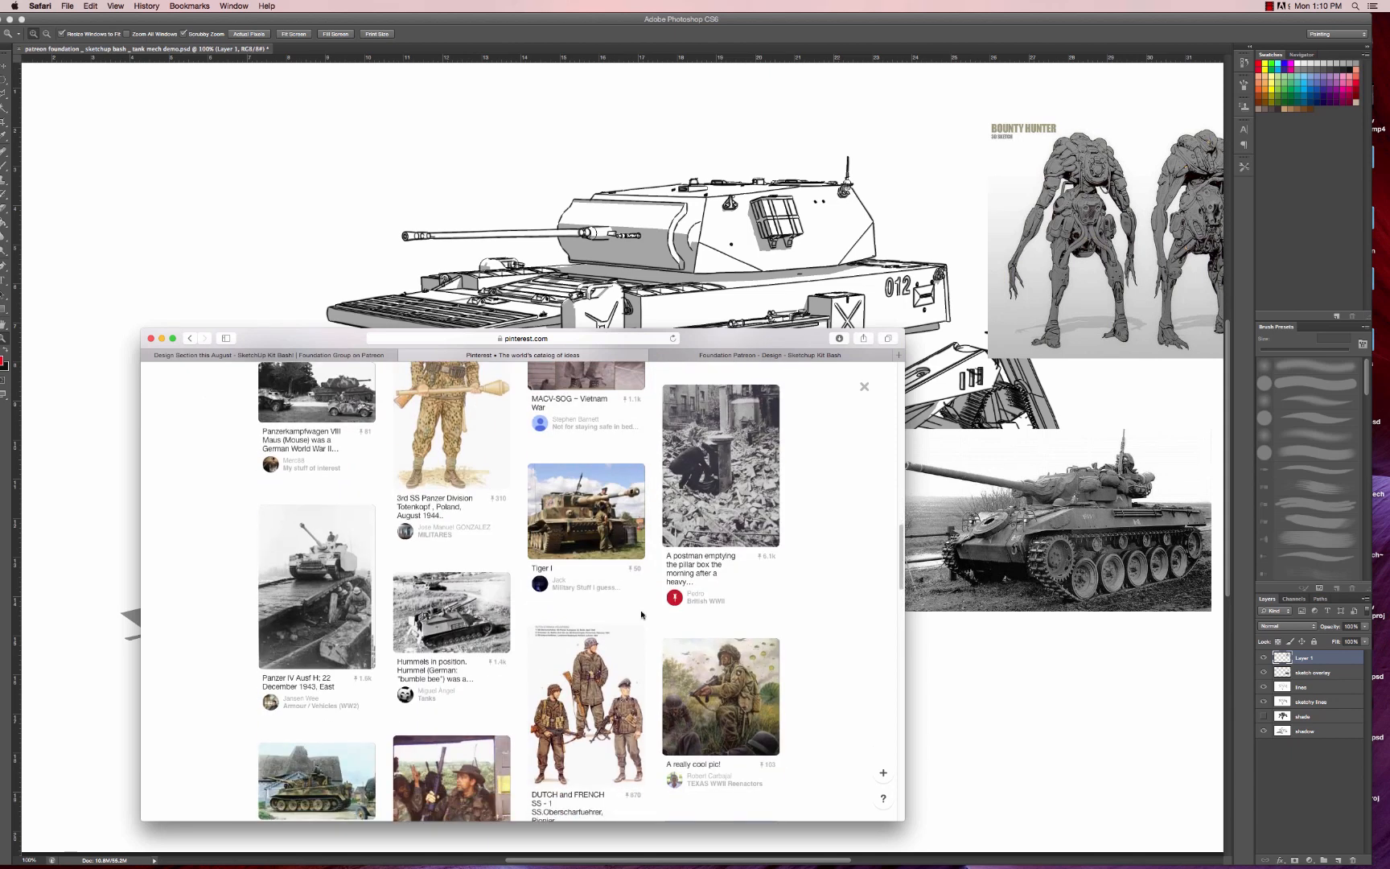
pyautogui.scroll(-8, 642, 615)
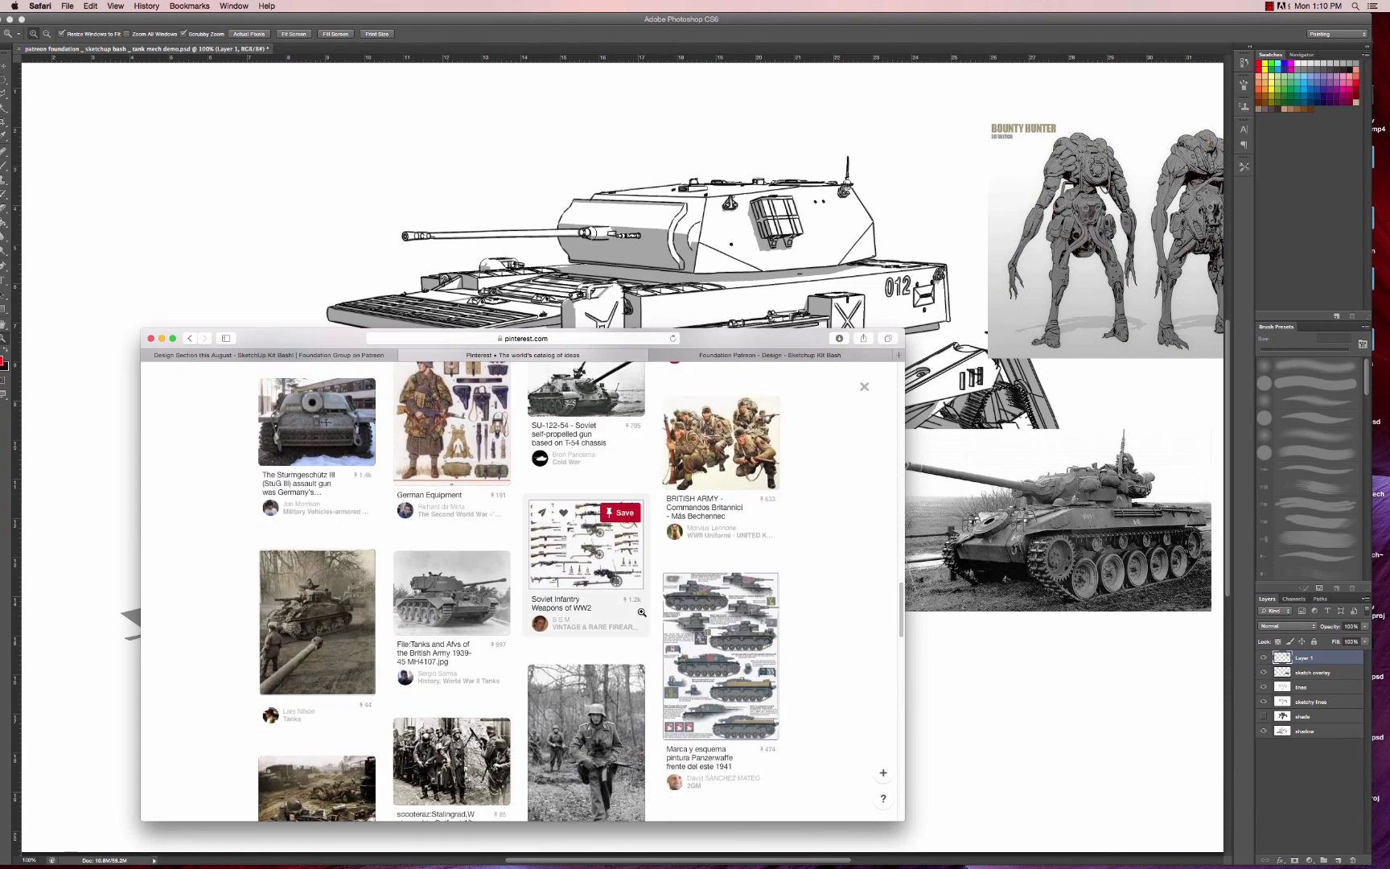
pyautogui.scroll(-8, 641, 615)
pyautogui.scroll(-8, 641, 613)
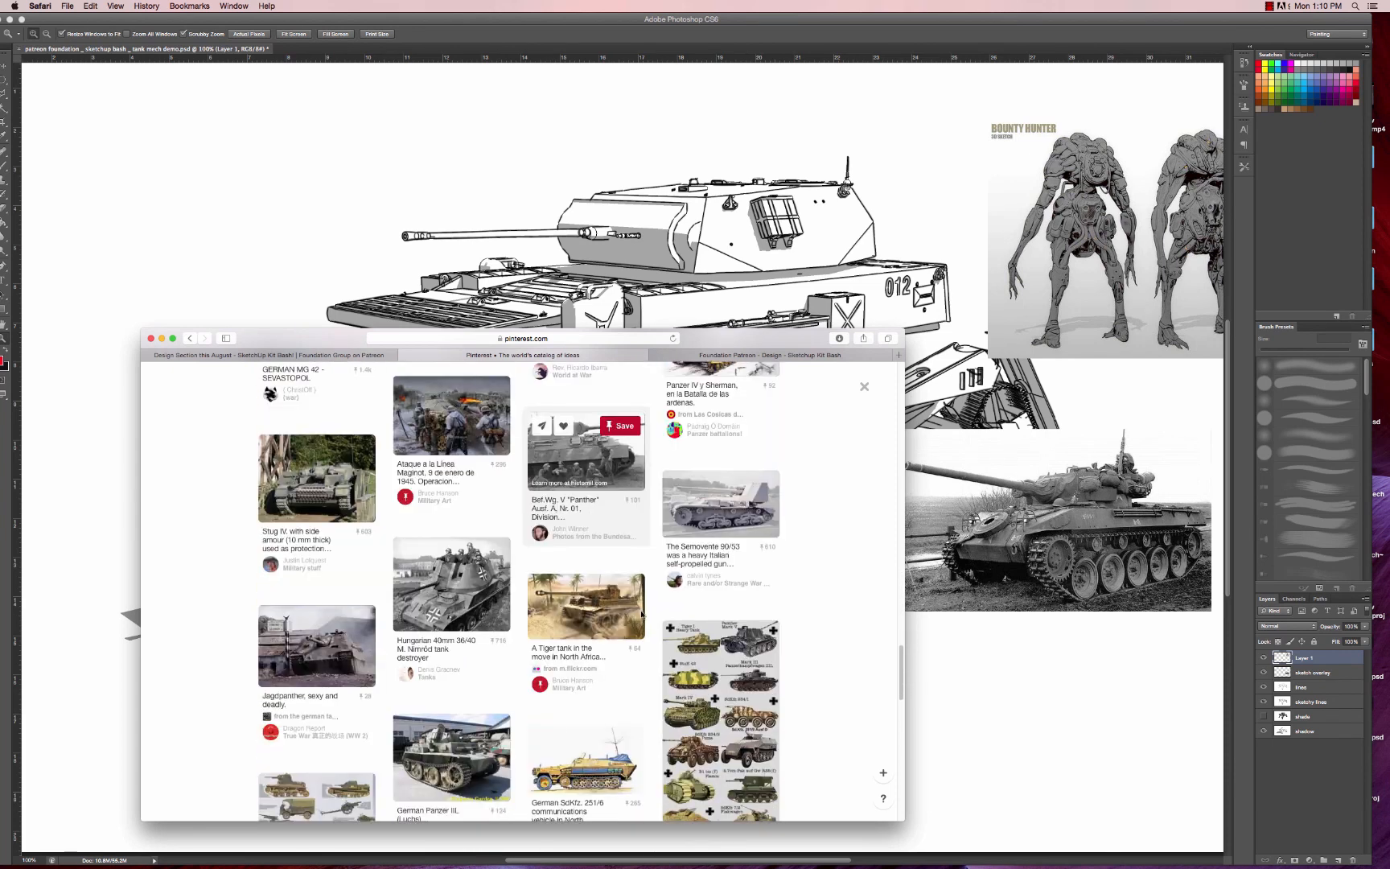
pyautogui.scroll(-6, 642, 613)
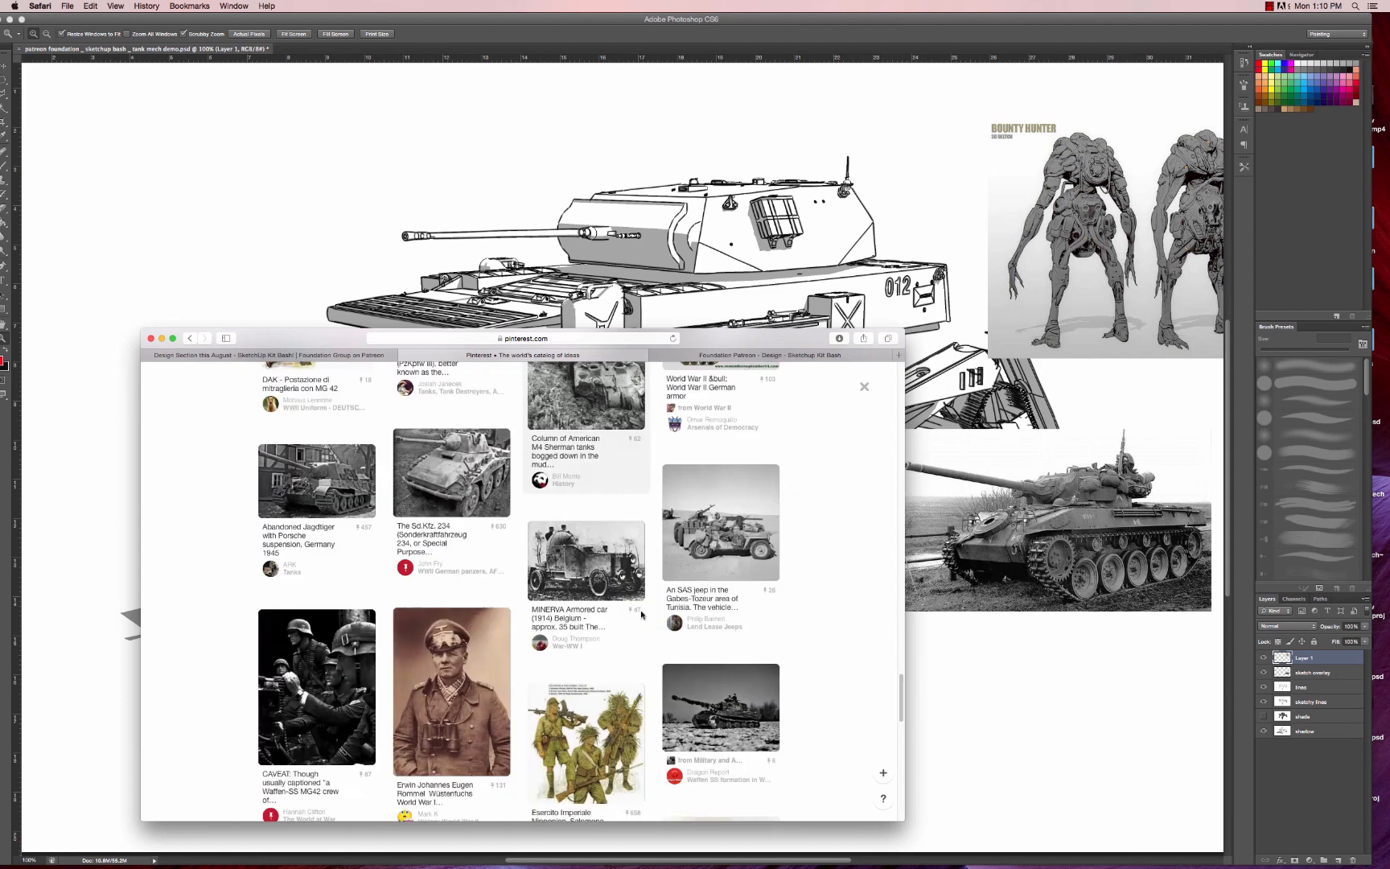
pyautogui.click(642, 615)
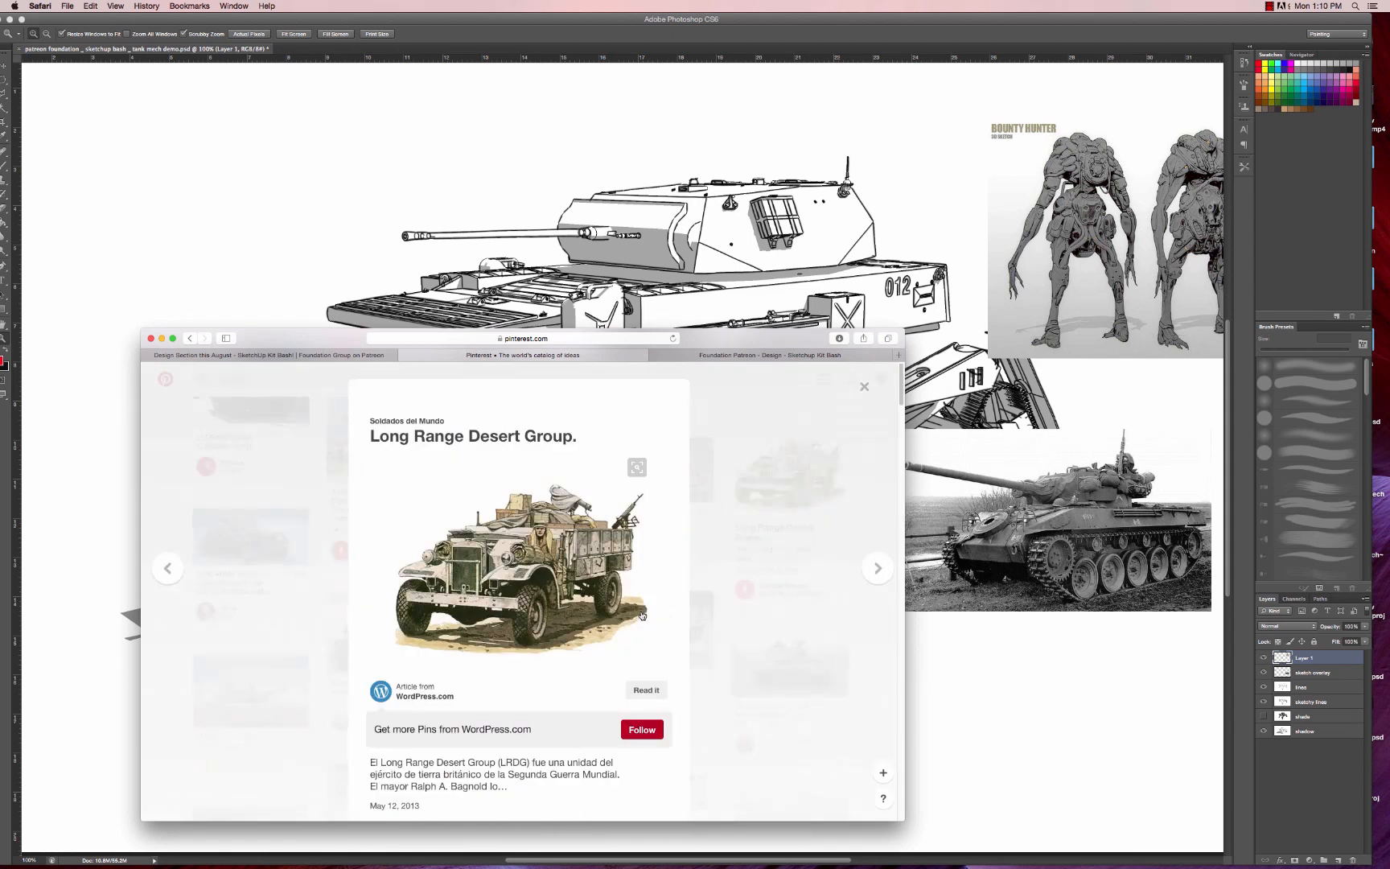
# - Bring the Long Range Desert Group truck illustration into the Photoshop tank mech document and enlarge it to about twice its size
pyautogui.moveTo(575, 553); pyautogui.dragTo(256, 407)
pyautogui.press('v')
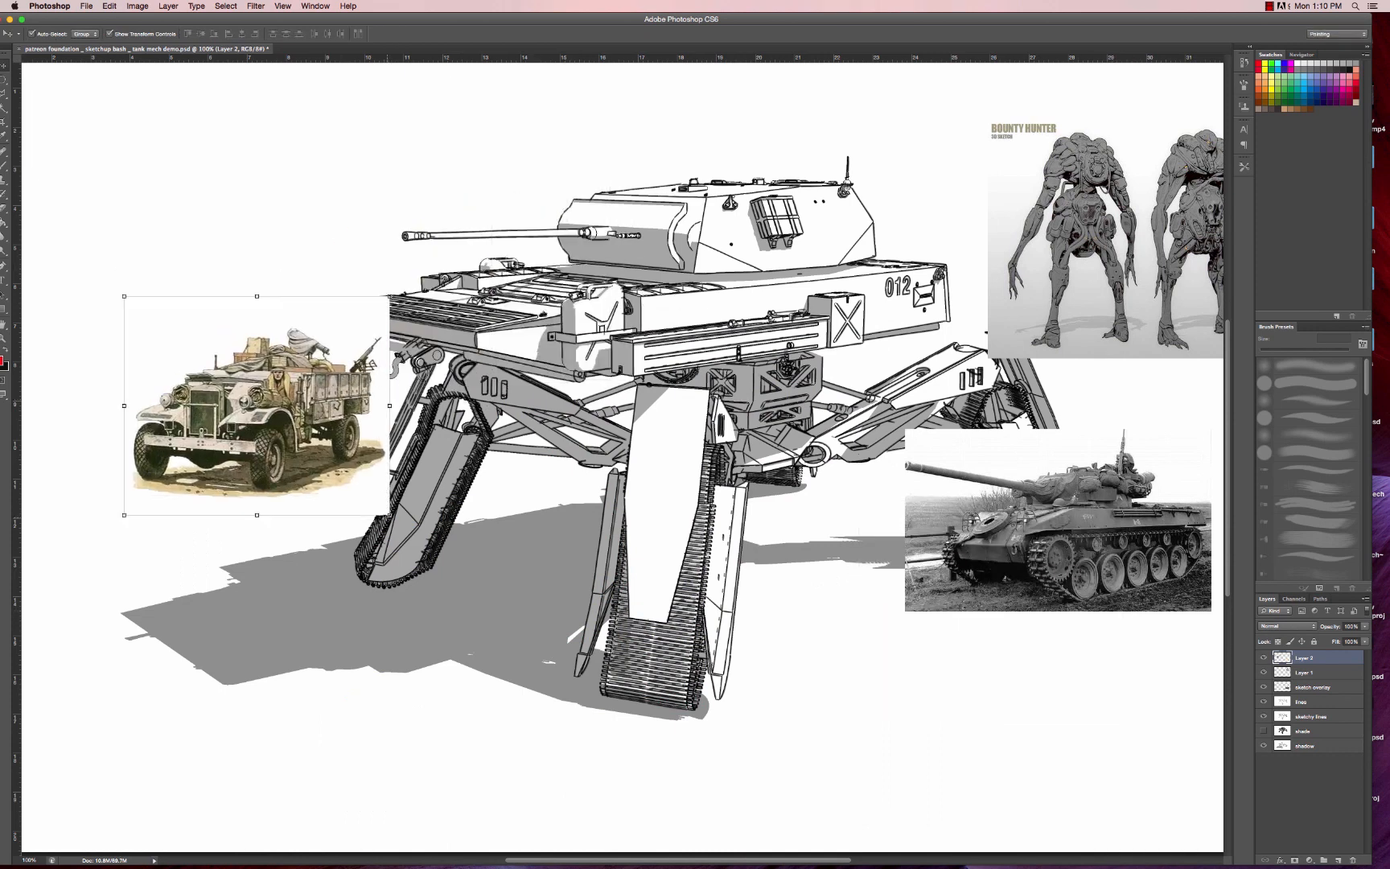
pyautogui.press('super+t')
pyautogui.moveTo(389, 514); pyautogui.dragTo(632, 715)
pyautogui.press('Return')
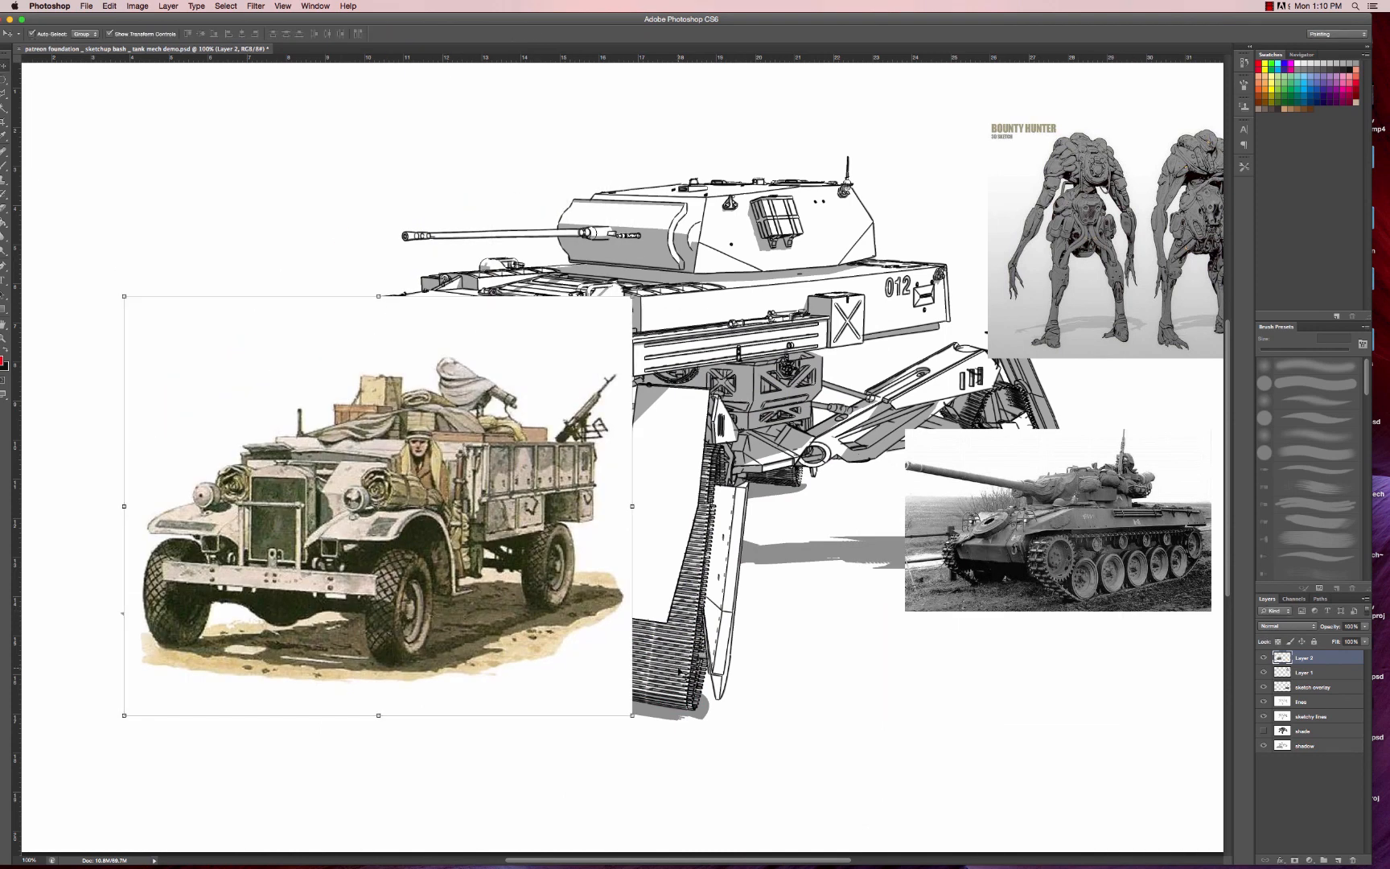
# - Save the document, then copy the cloth-covered gun from the truck illustration onto a new layer and place it on the mech's turret roof
pyautogui.press('super+s')
pyautogui.press('z')
pyautogui.click(481, 429)
pyautogui.keyDown('alt'); pyautogui.click(493, 431); pyautogui.keyUp('alt')
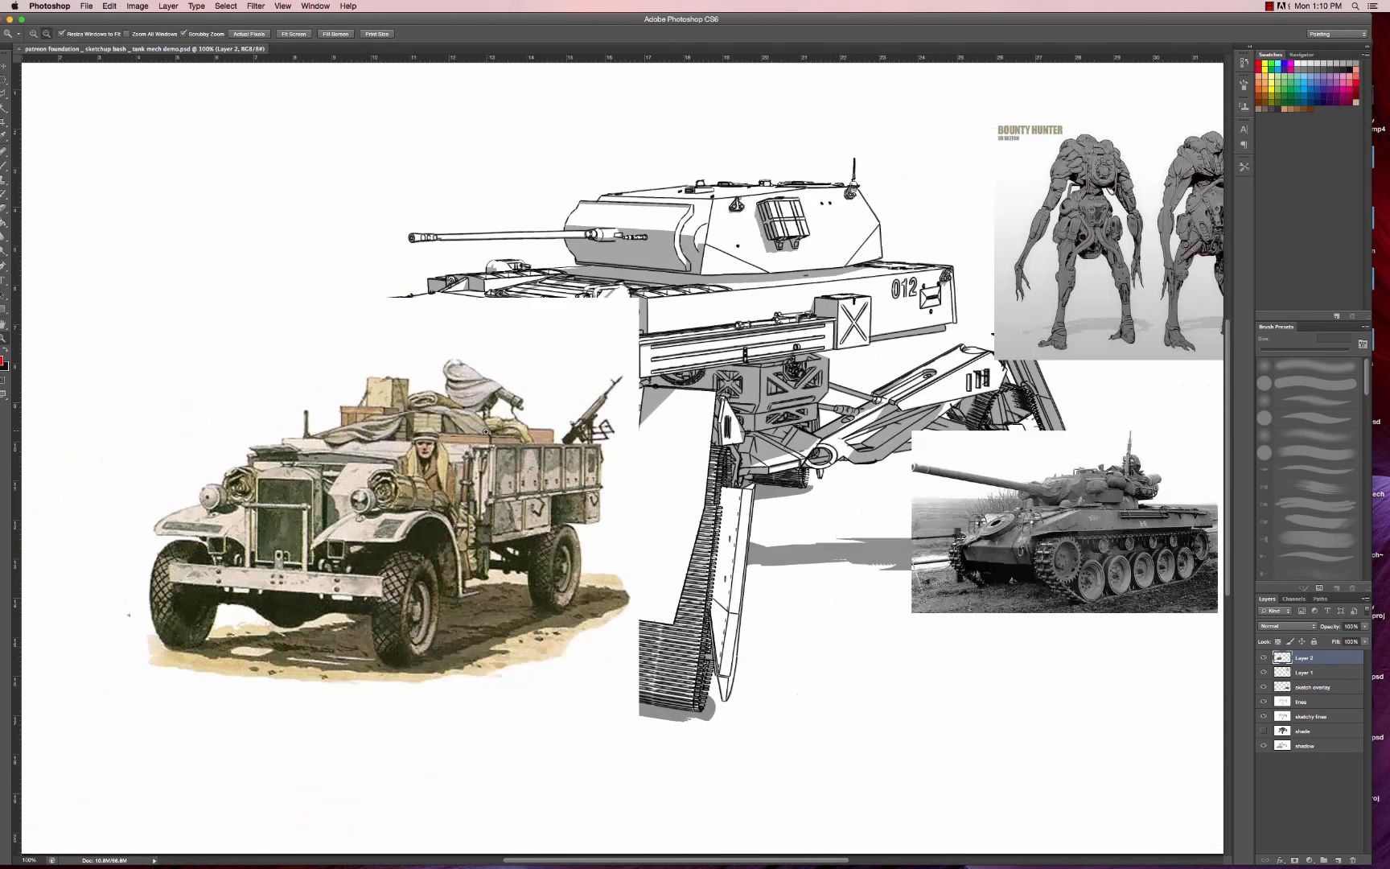
pyautogui.press('l')
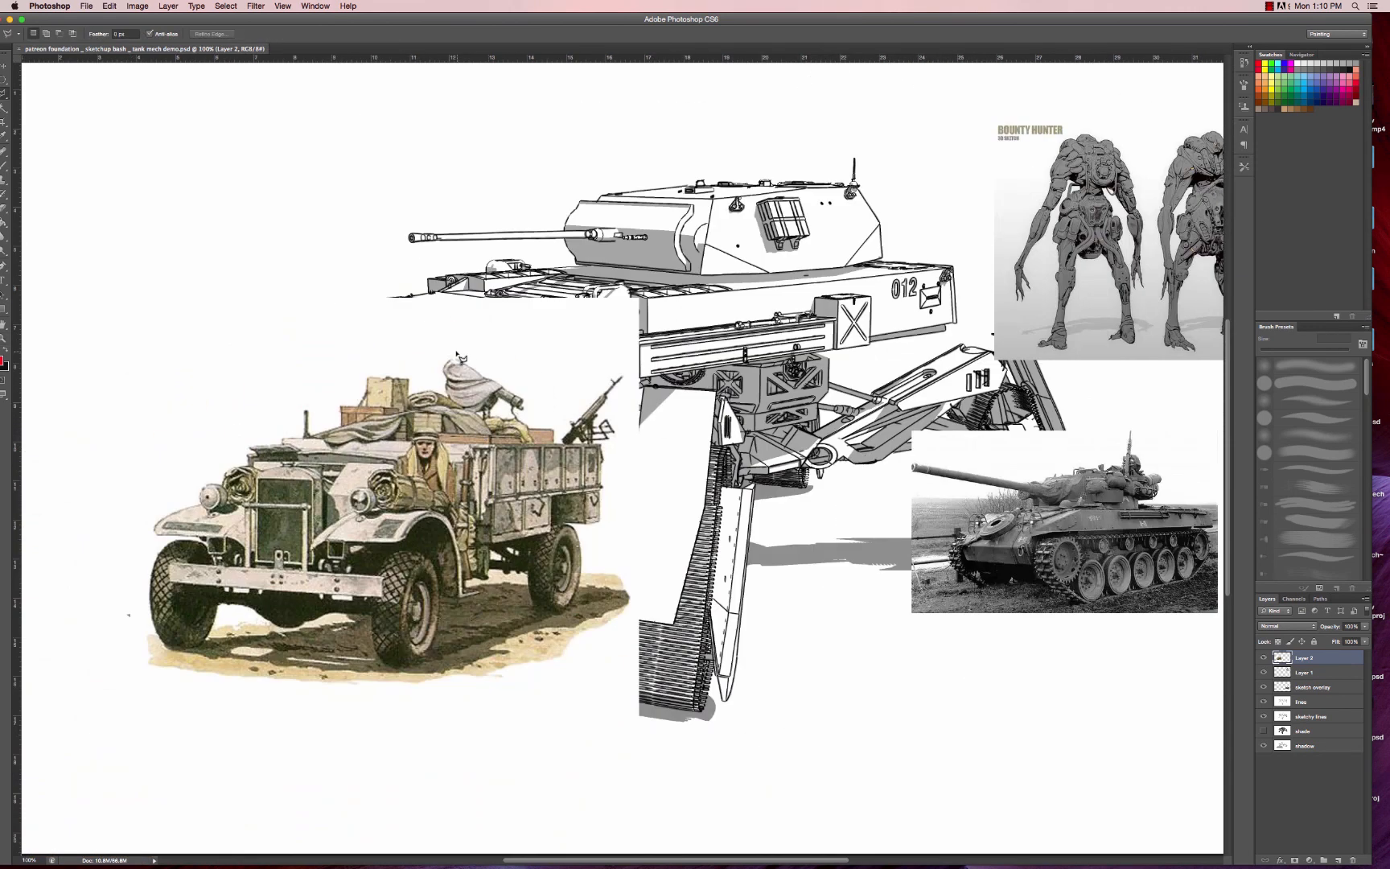
pyautogui.moveTo(455, 352)
pyautogui.mouseDown()
pyautogui.moveTo(519, 382)
pyautogui.moveTo(535, 410)
pyautogui.moveTo(515, 416)
pyautogui.mouseUp()
pyautogui.moveTo(463, 412)
pyautogui.mouseDown()
pyautogui.moveTo(440, 391)
pyautogui.moveTo(444, 352)
pyautogui.mouseUp()
pyautogui.press('v')
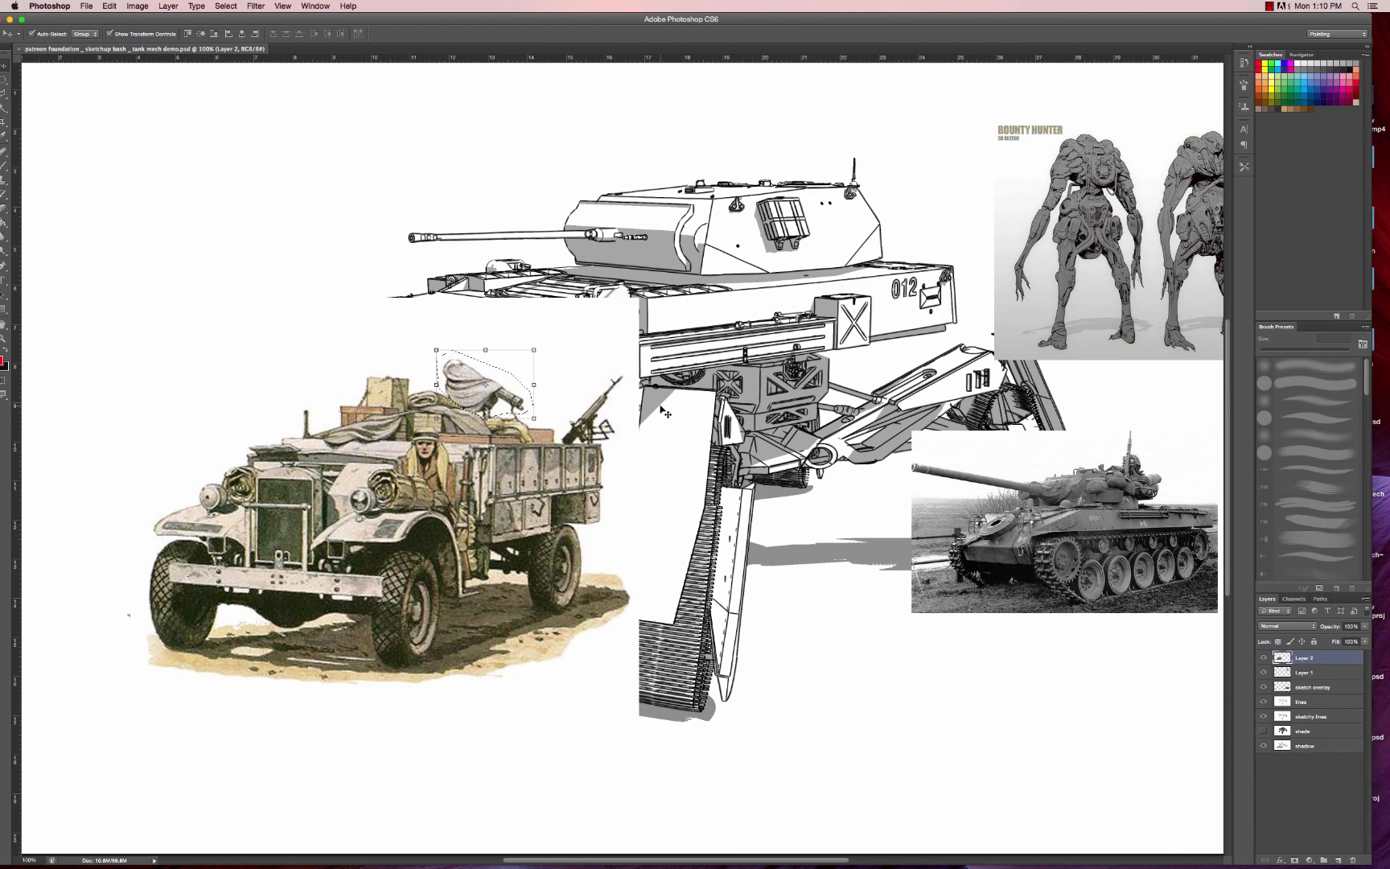
pyautogui.click(1338, 861)
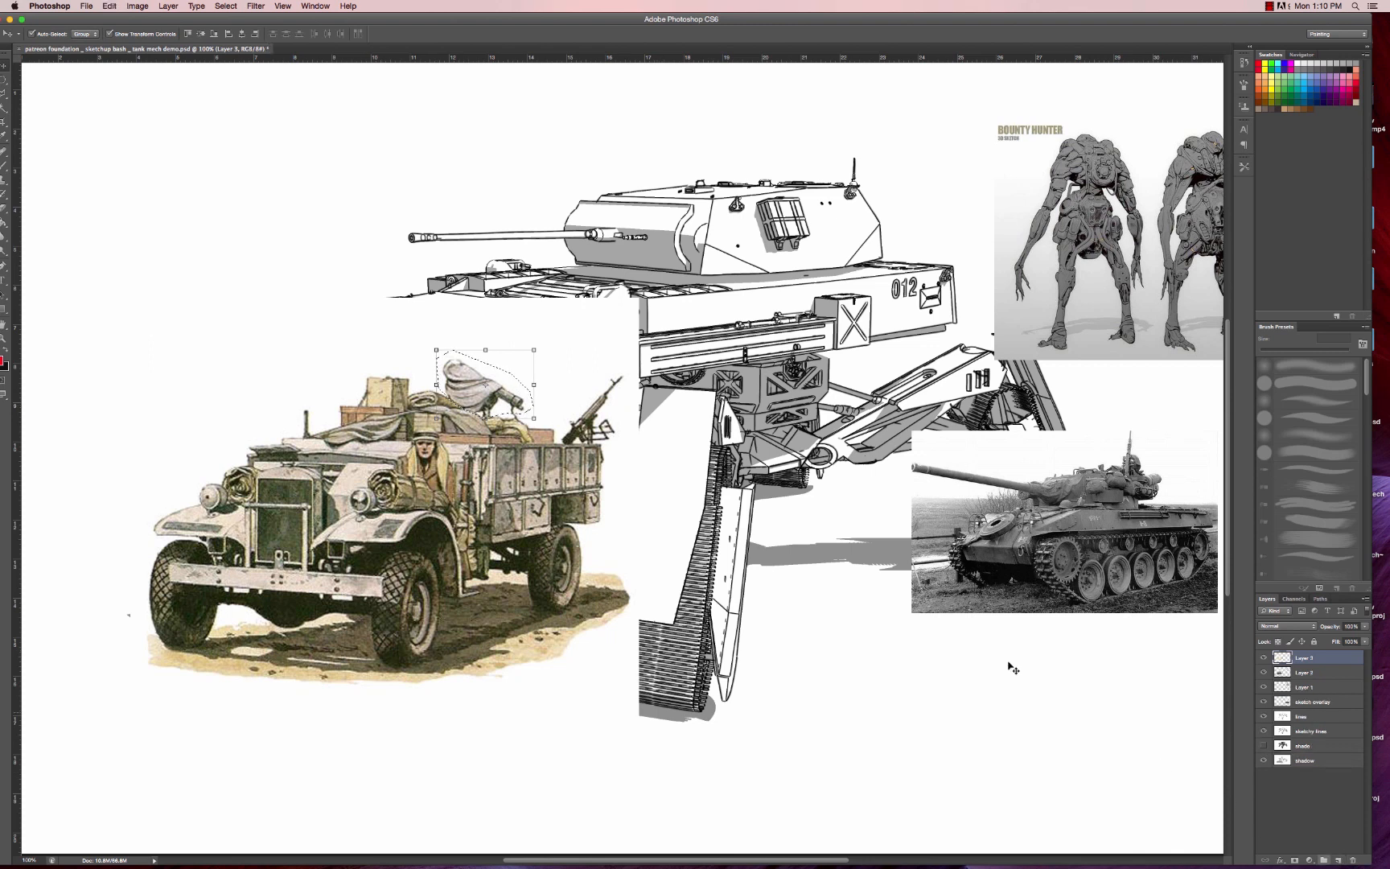
pyautogui.press('super+v')
pyautogui.moveTo(477, 388); pyautogui.dragTo(791, 148)
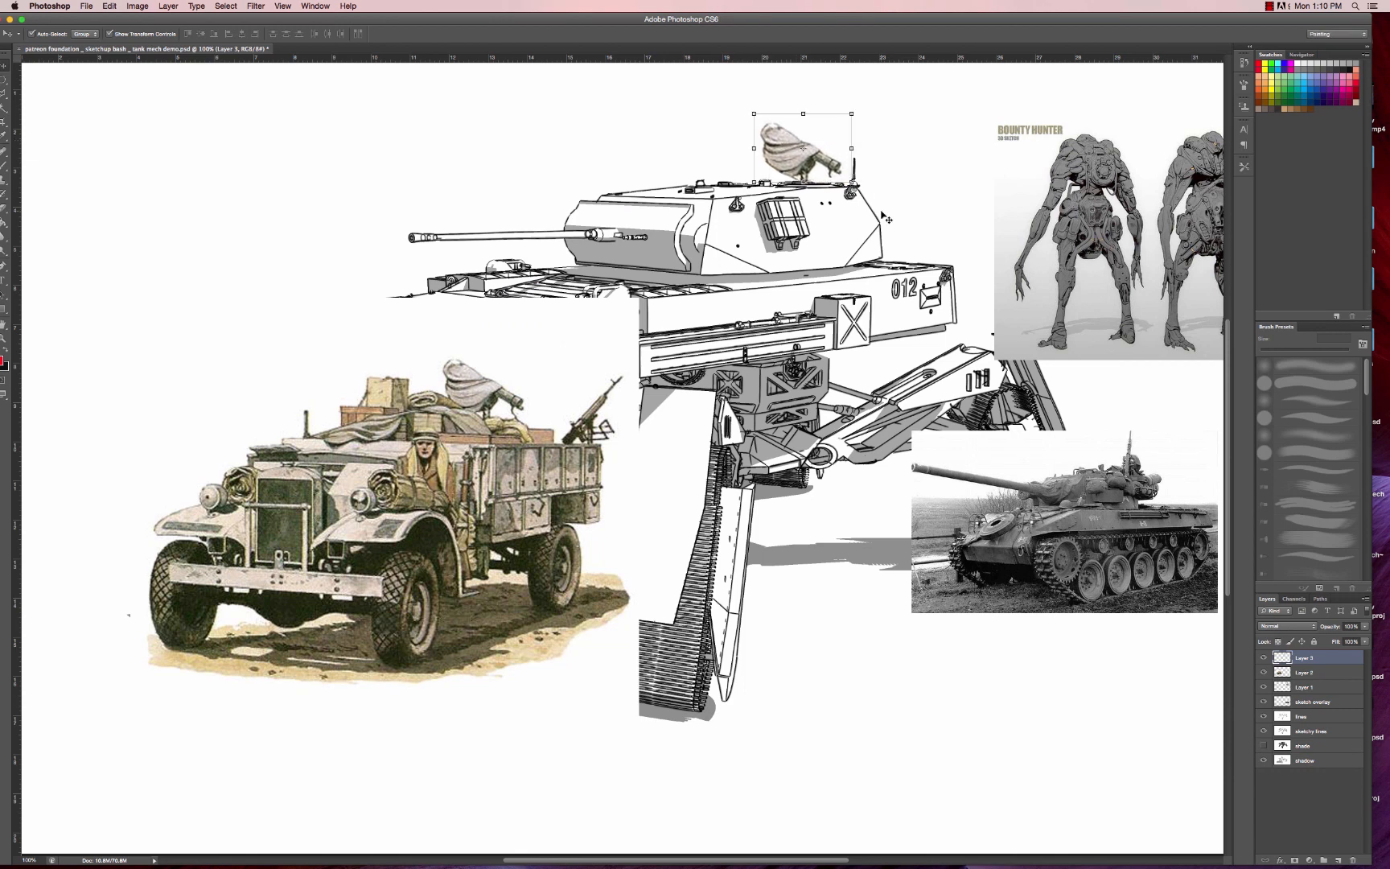
pyautogui.hscroll(1, 885, 216)
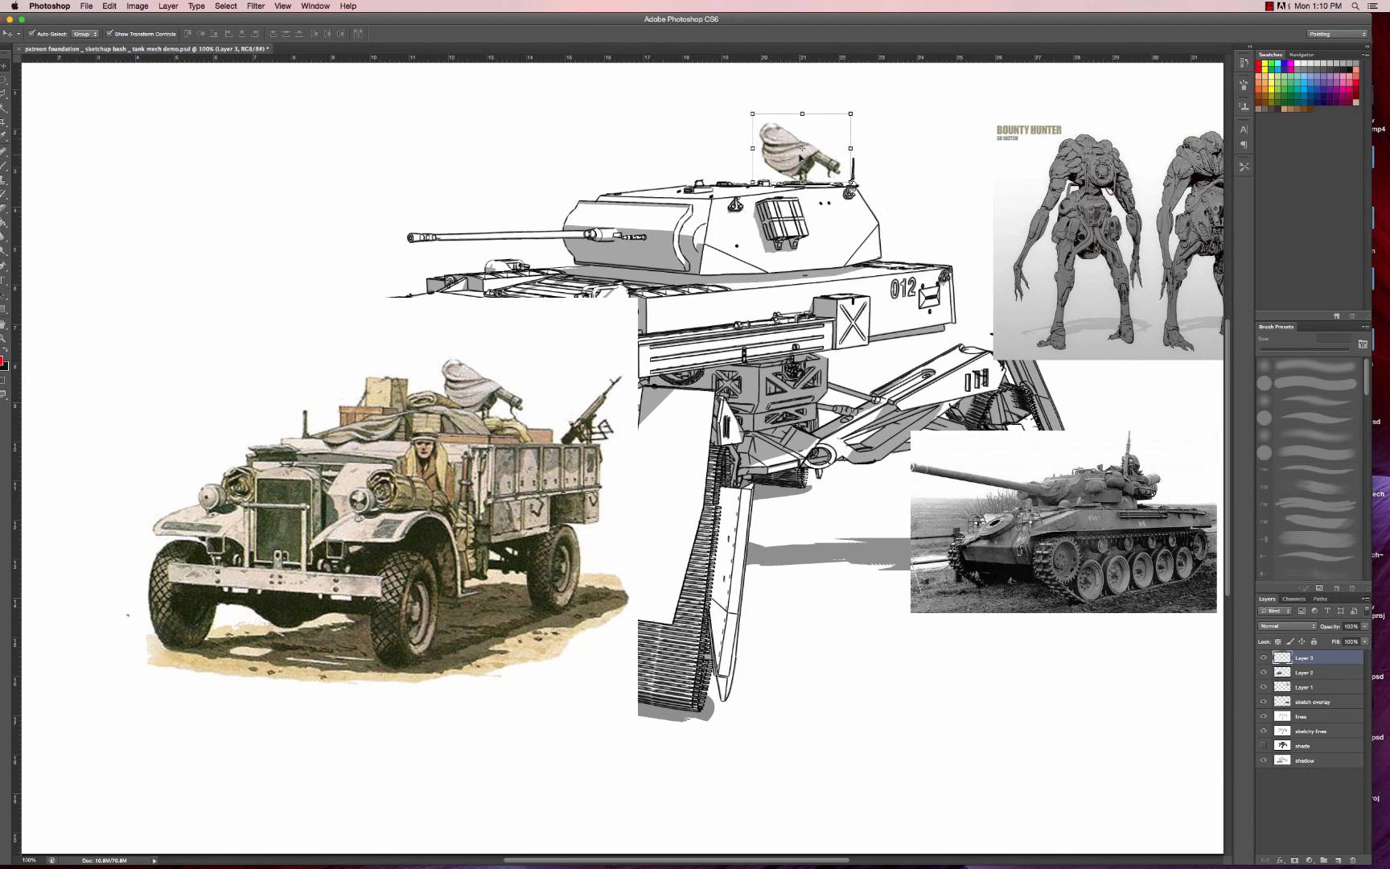
# - Copy the bedroll beside the truck's headlight onto its own layer and place it at the base of the mech's turret
pyautogui.click(554, 476)
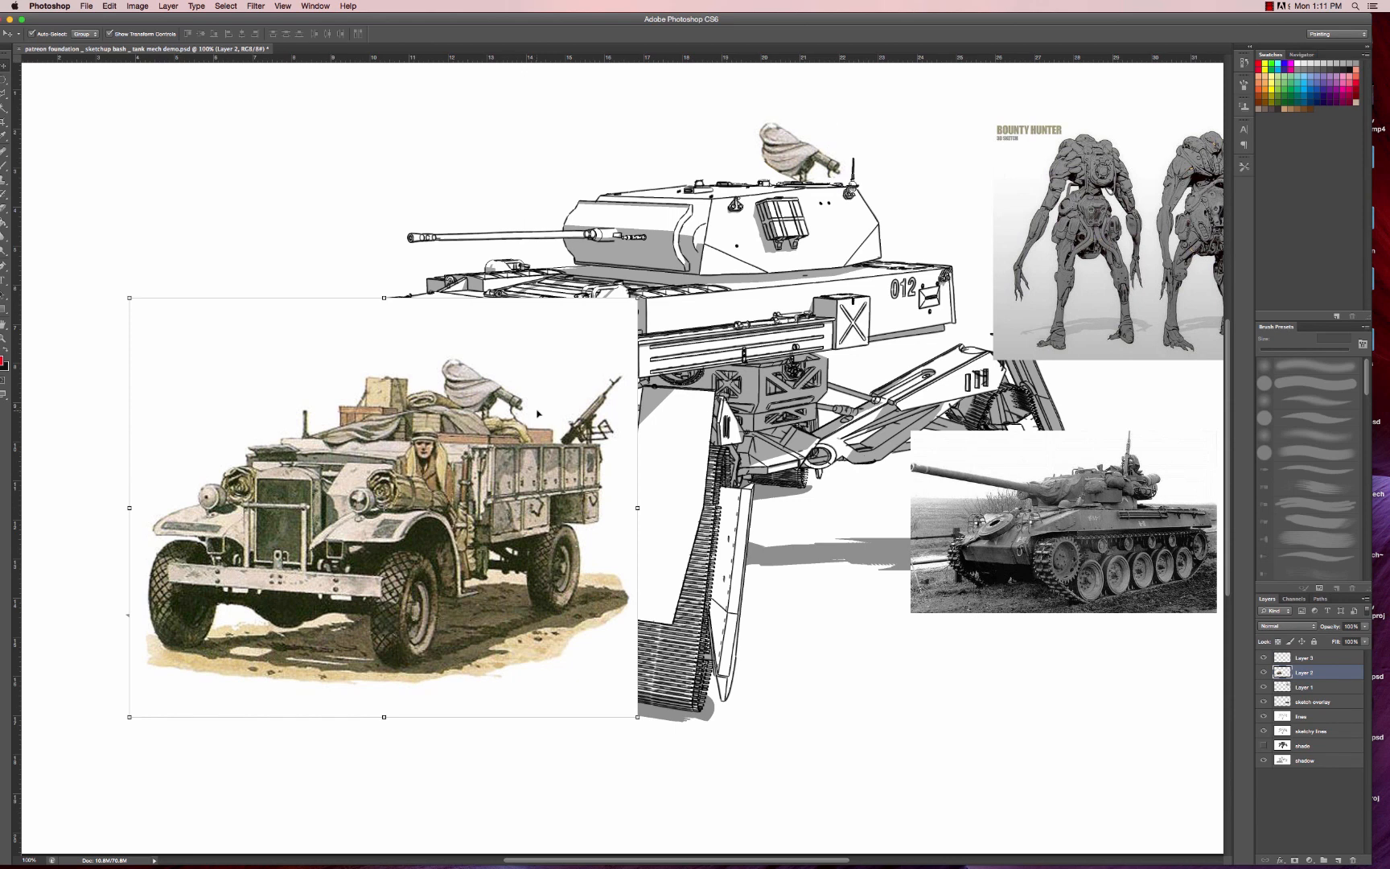
pyautogui.press('l')
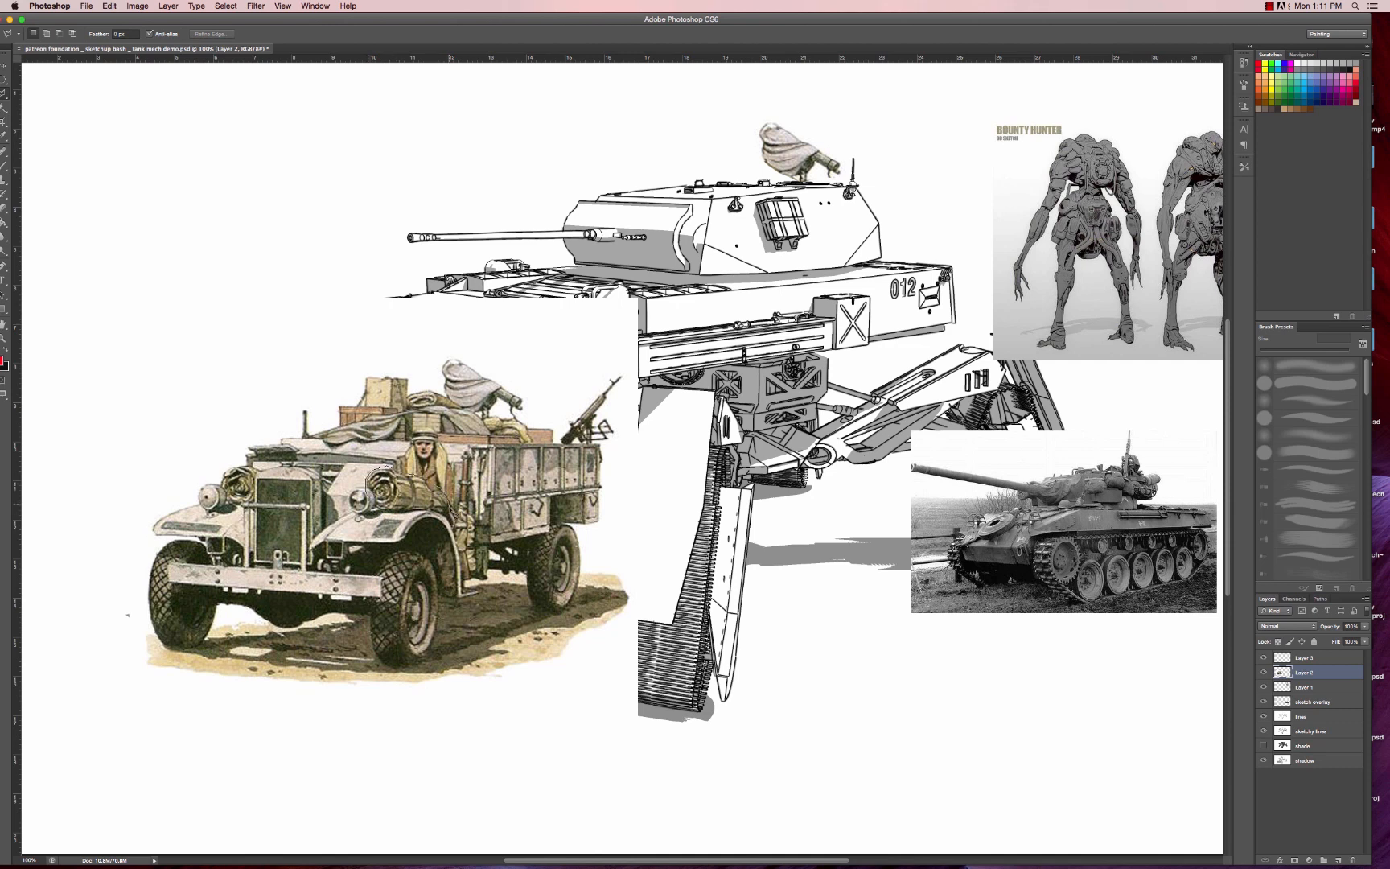
pyautogui.moveTo(448, 517); pyautogui.dragTo(389, 516)
pyautogui.press('v')
pyautogui.press('super+c')
pyautogui.press('super+v')
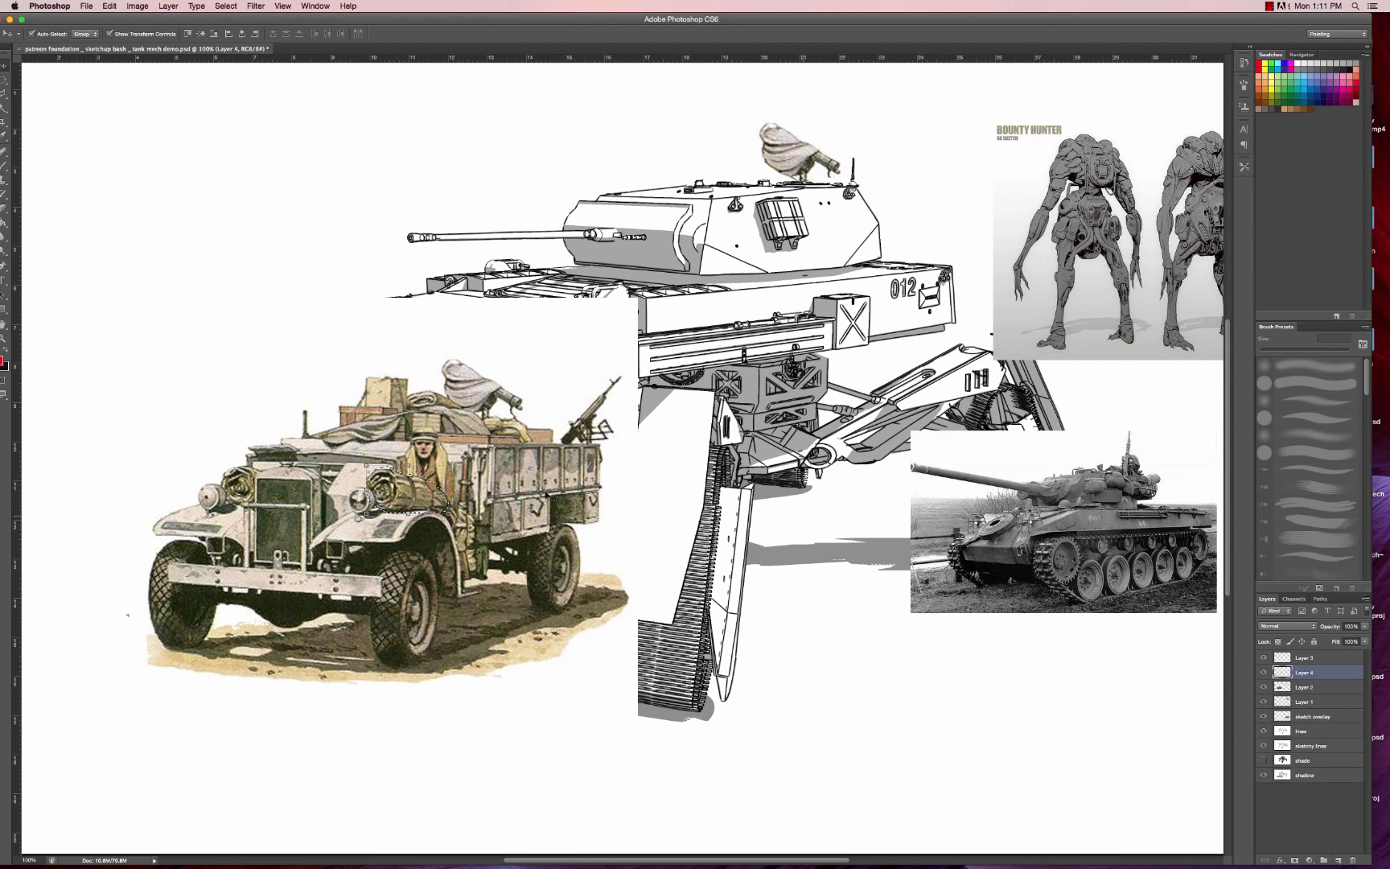
pyautogui.moveTo(415, 501); pyautogui.dragTo(739, 269)
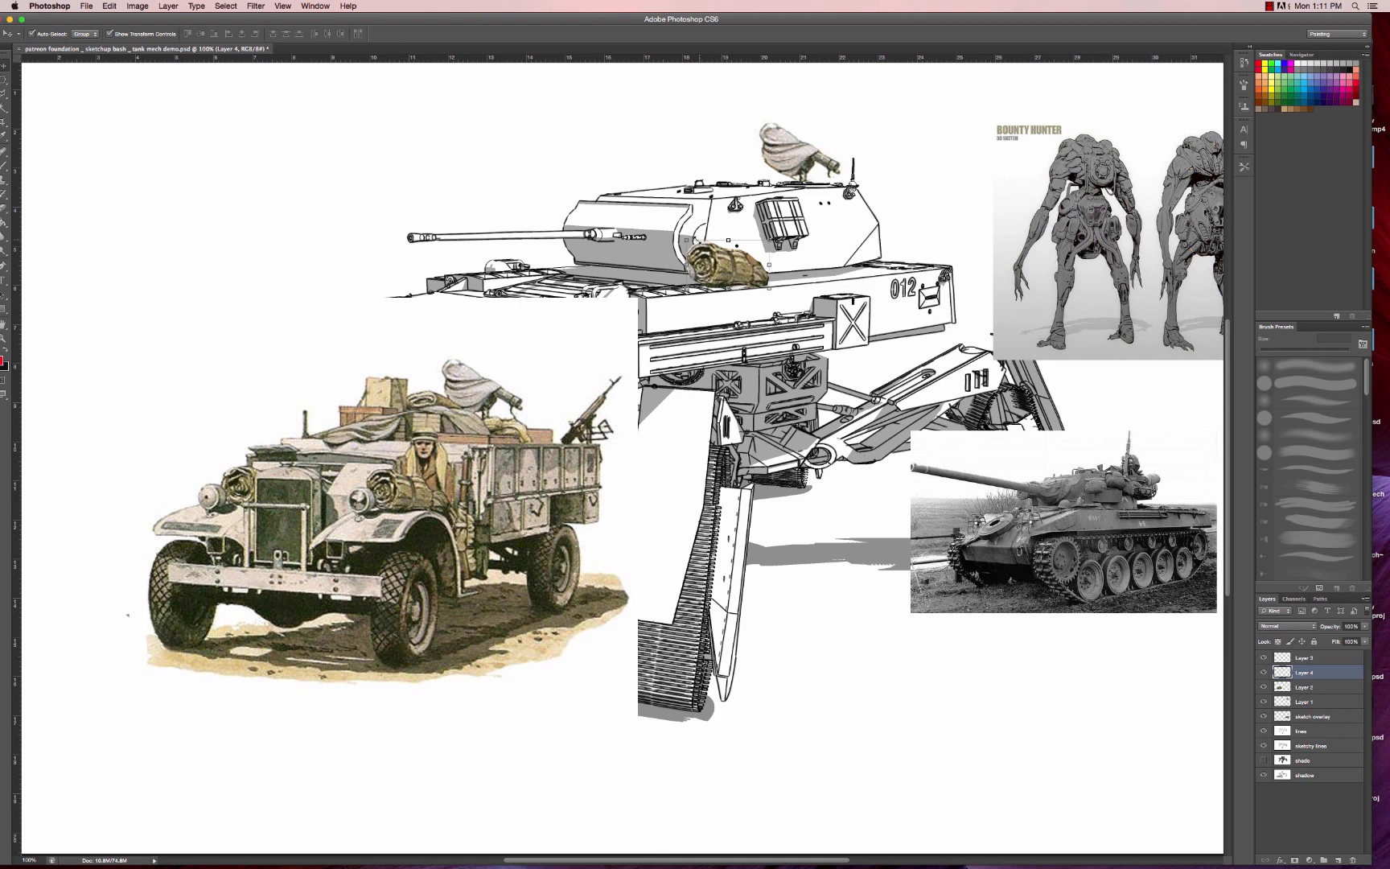
# - Flatten and tilt the bedroll to follow the hull's perspective and seat it on the long side storage box
pyautogui.press('super+t')
pyautogui.moveTo(727, 238); pyautogui.dragTo(806, 304)
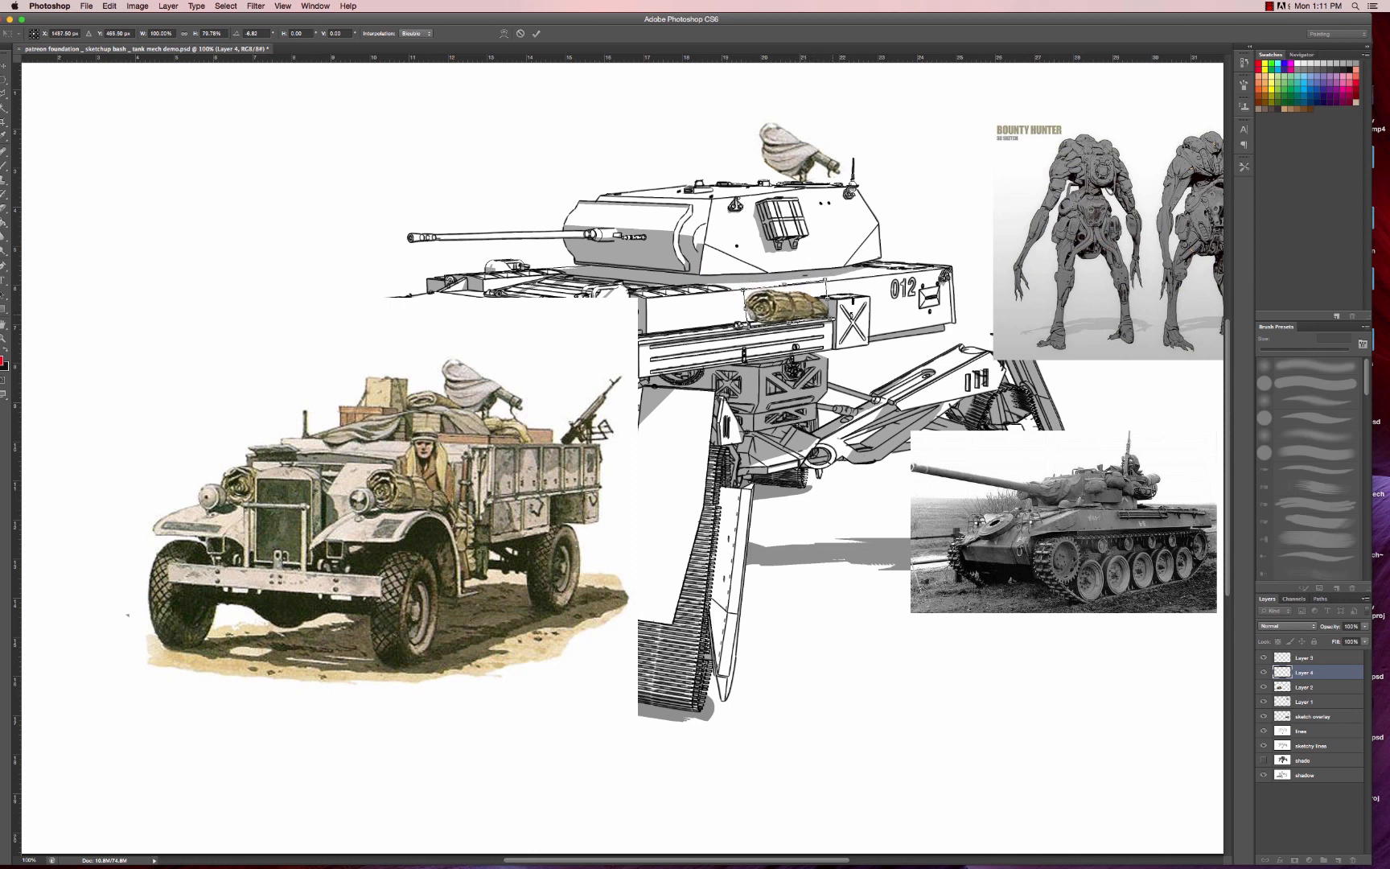
pyautogui.press('Return')
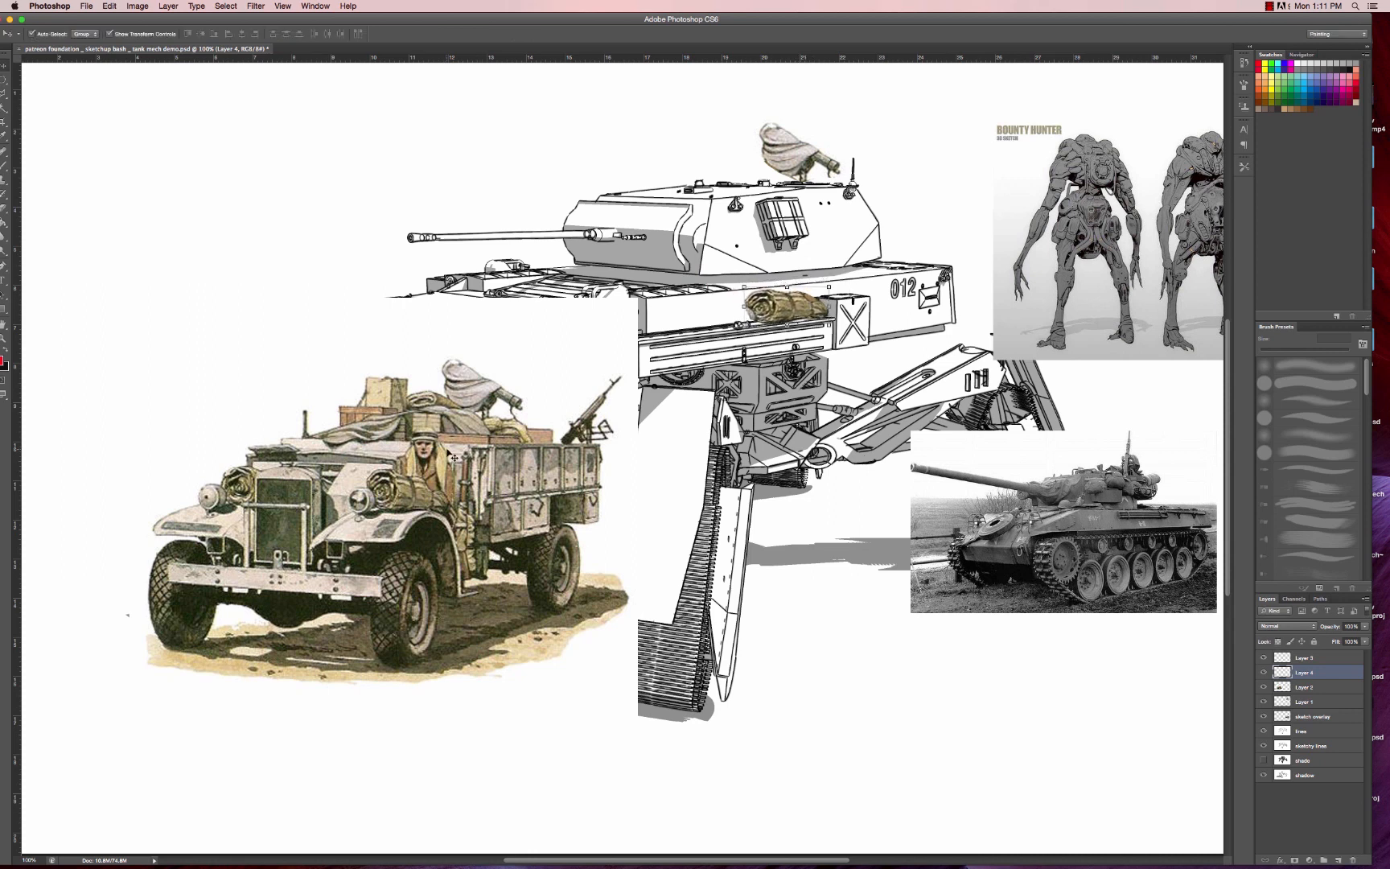
# - Delete the truck illustration, then move the tank photo over the mech's legs and enlarge it to about twice its size
pyautogui.click(574, 476)
pyautogui.press('BackSpace')
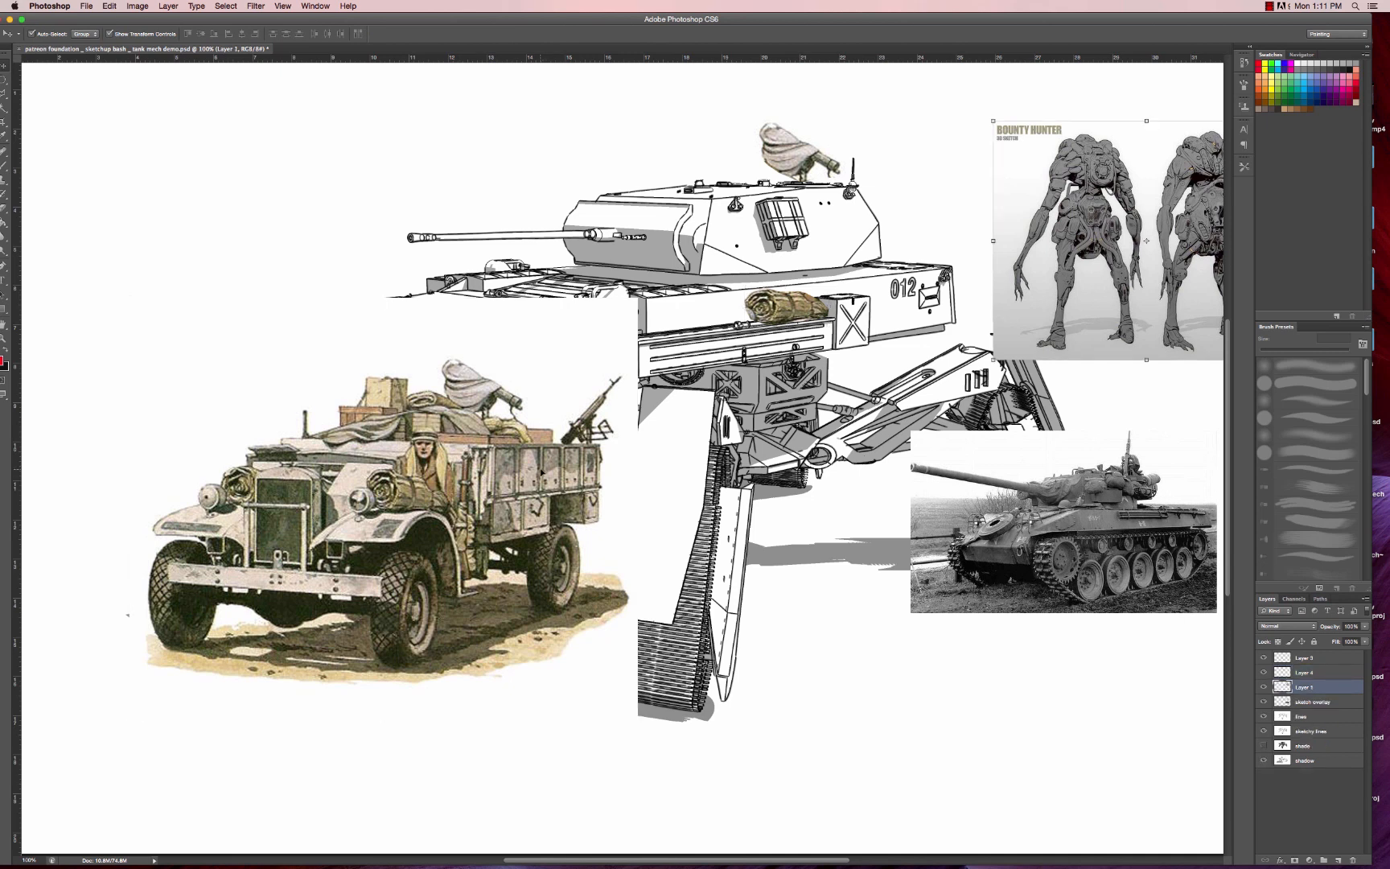
pyautogui.click(1045, 537)
pyautogui.moveTo(1046, 537); pyautogui.dragTo(394, 504)
pyautogui.moveTo(563, 580); pyautogui.dragTo(860, 755)
pyautogui.press('Return')
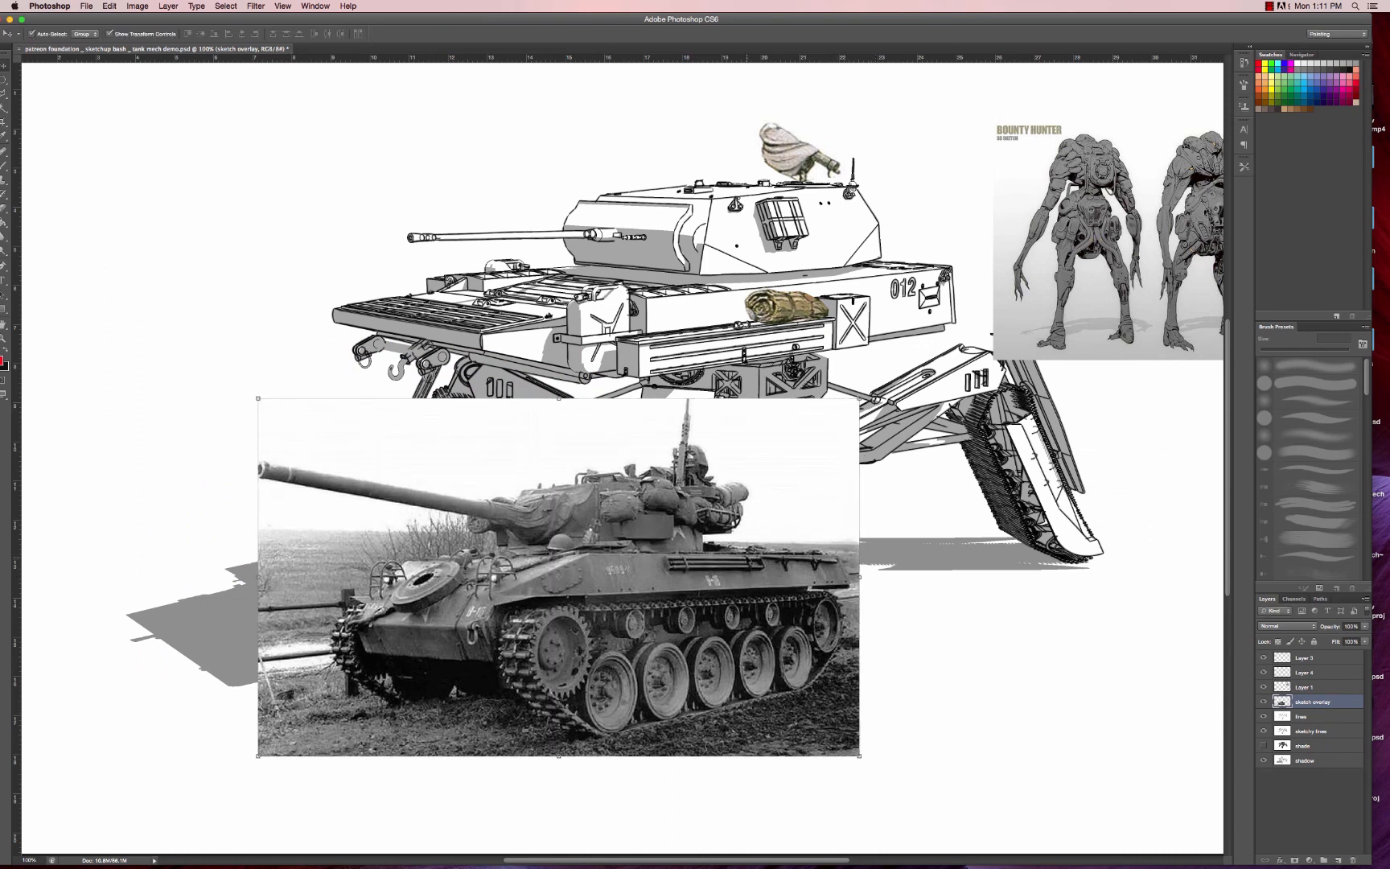
# - Lasso the stowage bags and rack on the tank photo's turret and copy them onto a new layer
pyautogui.press('l')
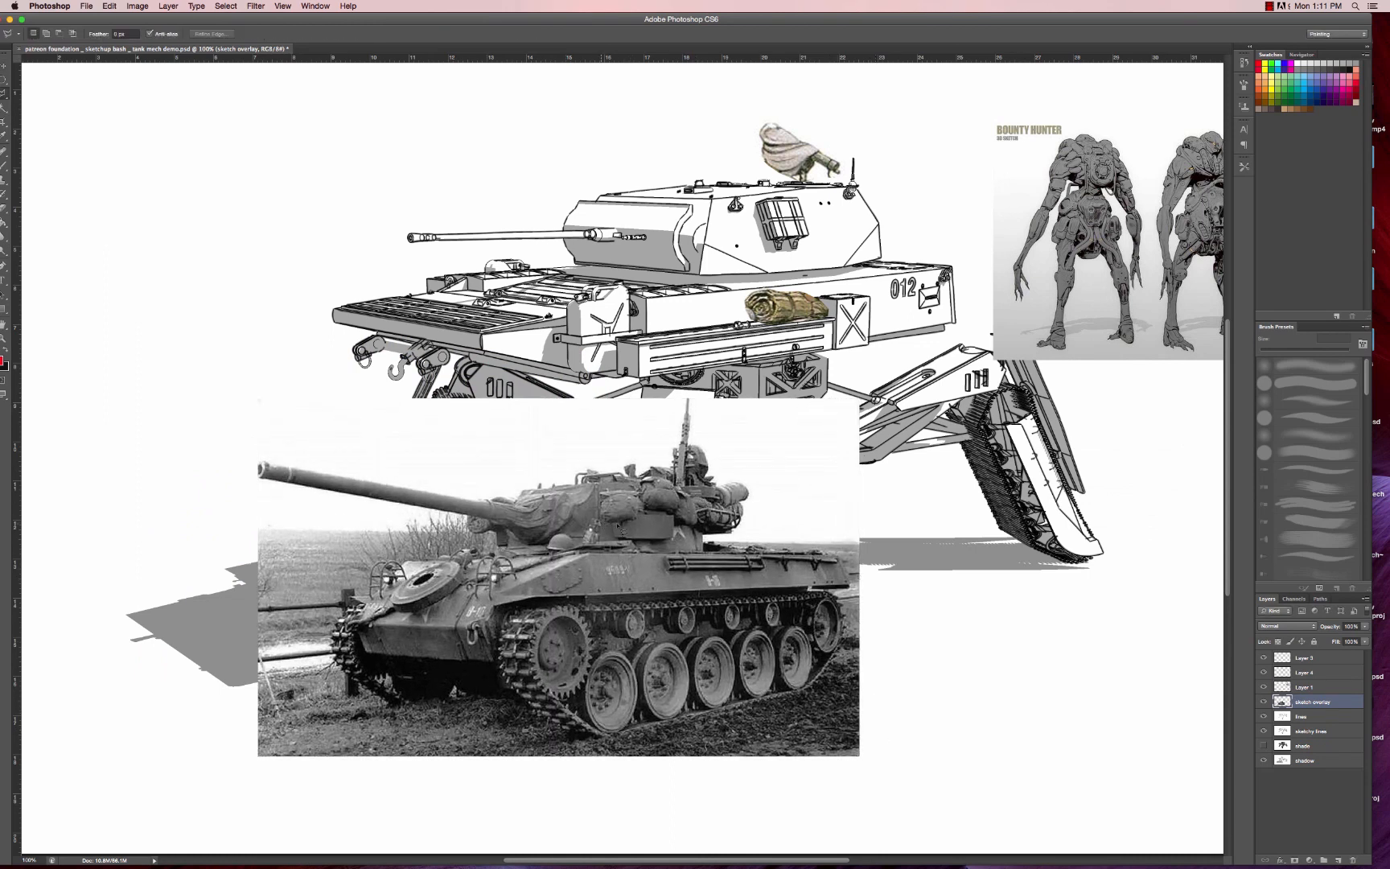
pyautogui.moveTo(672, 522)
pyautogui.mouseDown()
pyautogui.moveTo(716, 517)
pyautogui.moveTo(716, 538)
pyautogui.moveTo(742, 540)
pyautogui.moveTo(760, 488)
pyautogui.moveTo(715, 490)
pyautogui.mouseUp()
pyautogui.moveTo(621, 494); pyautogui.dragTo(604, 522)
pyautogui.press('super+c')
pyautogui.press('super+v')
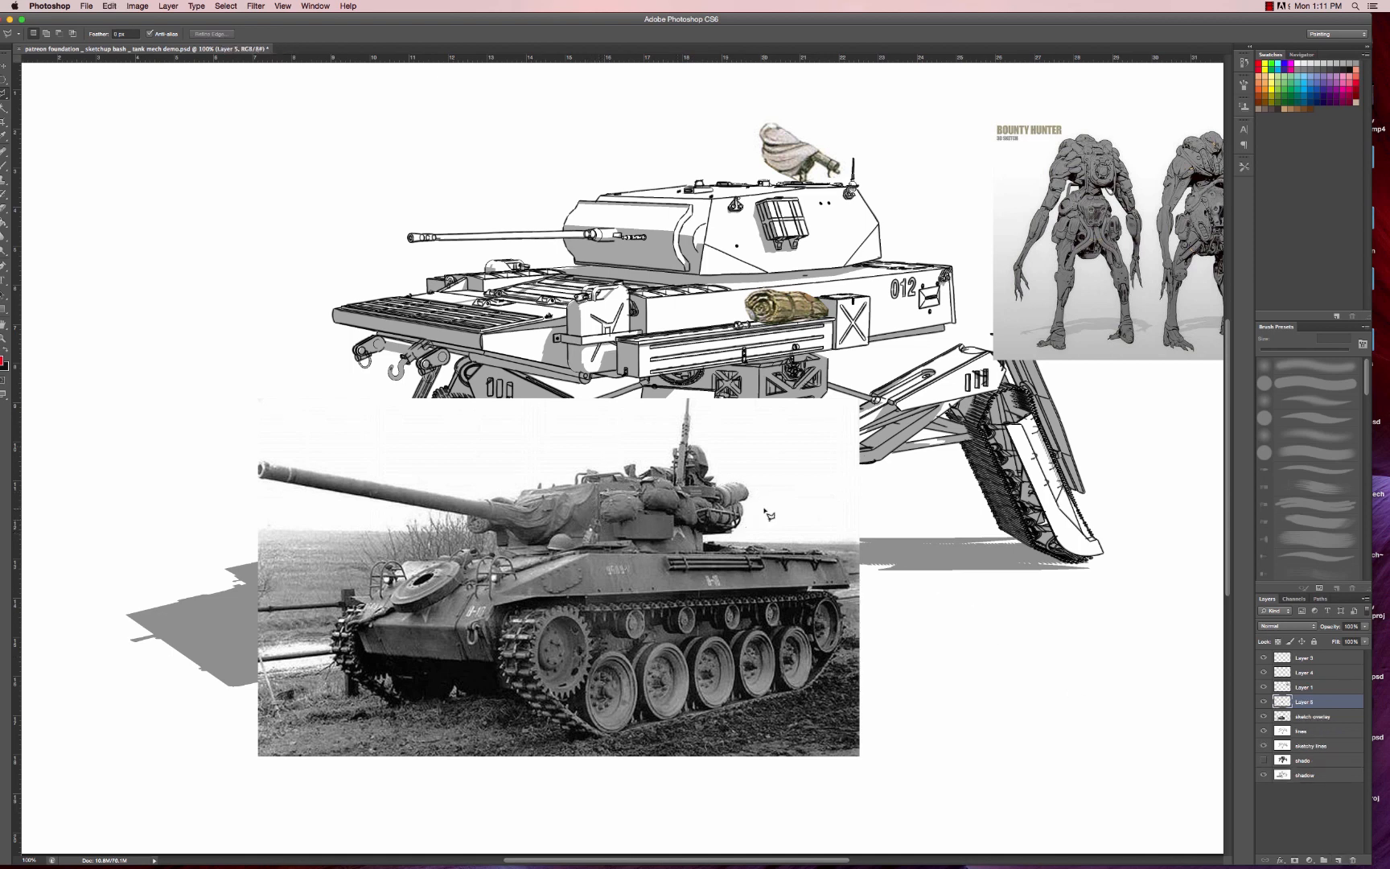
# - Place the stowage bags along the mech turret's side, enlarged to about 137% and rotated about 8° counterclockwise
pyautogui.press('v')
pyautogui.moveTo(684, 503)
pyautogui.mouseDown()
pyautogui.moveTo(868, 247)
pyautogui.moveTo(833, 230)
pyautogui.mouseUp()
pyautogui.moveTo(920, 243); pyautogui.dragTo(874, 258)
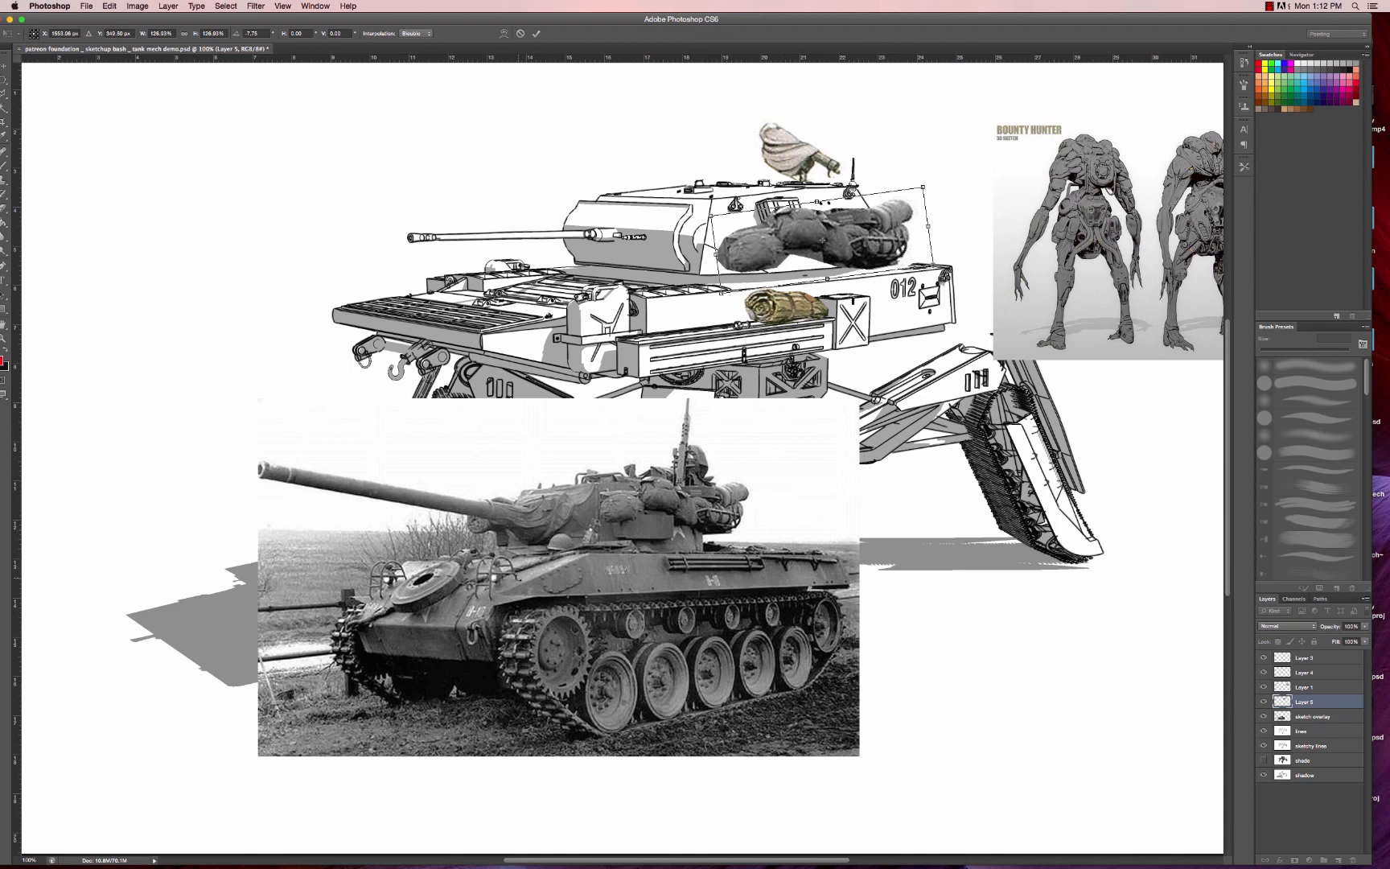
pyautogui.press('Return')
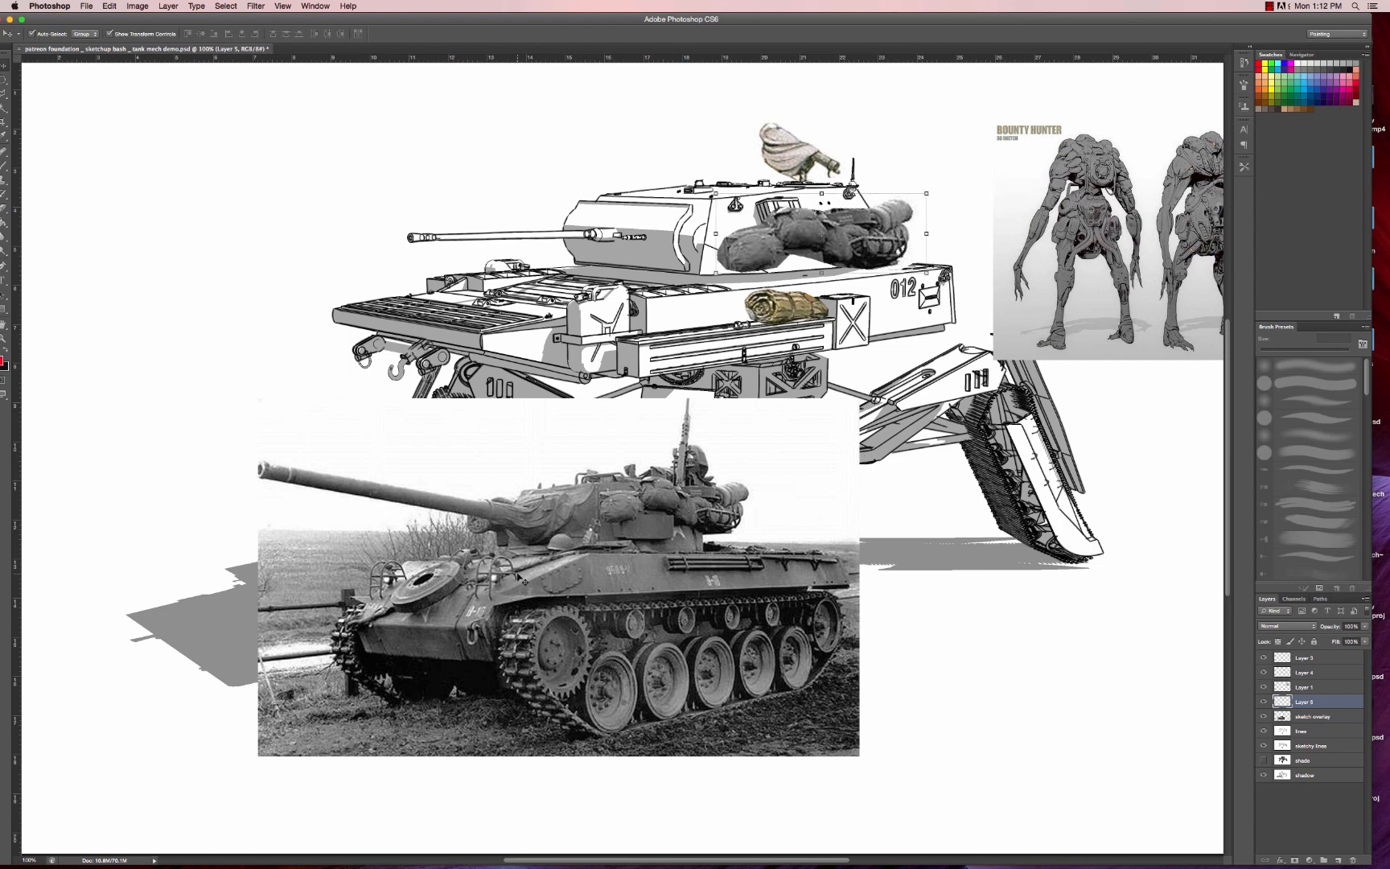
# - Delete the cloth-covered gun cutout from the mech's turret roof
pyautogui.click(800, 156)
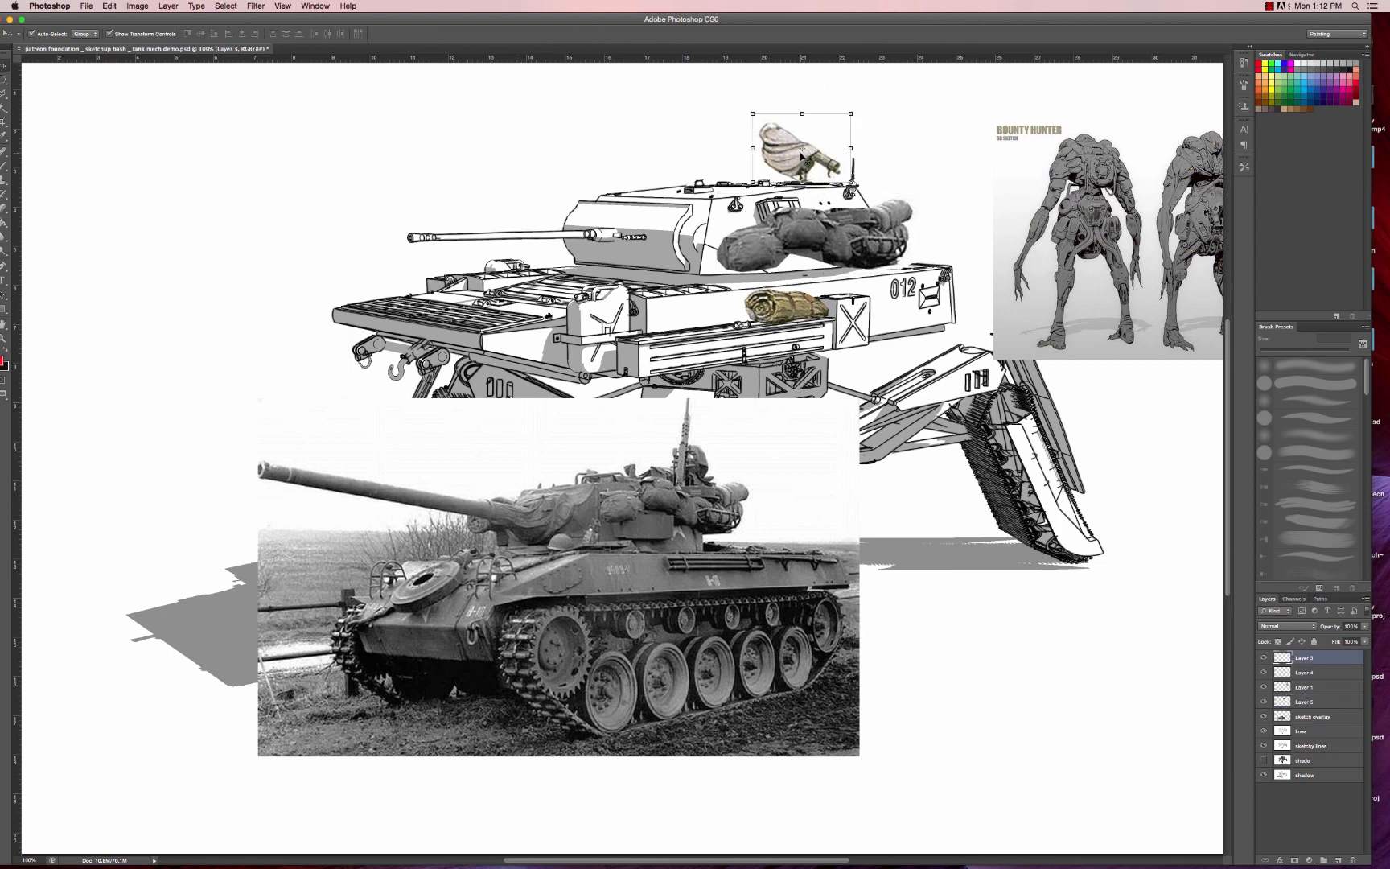
pyautogui.press('Delete')
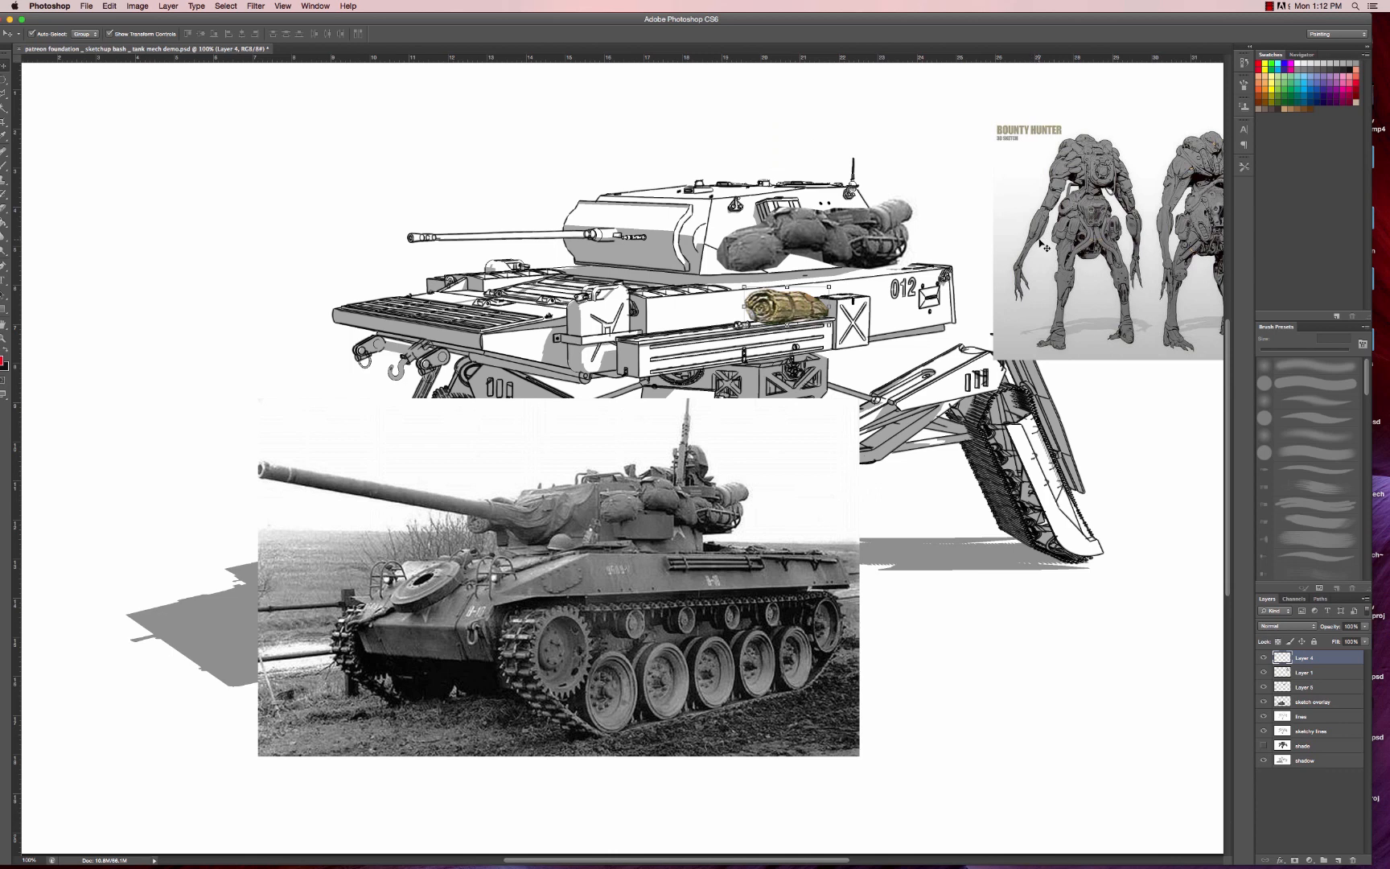
# - Move the Bounty Hunter robot reference to the canvas's empty upper-left corner and scale it down to about 80%
pyautogui.moveTo(1043, 246); pyautogui.dragTo(89, 166)
pyautogui.moveTo(351, 286); pyautogui.dragTo(290, 243)
pyautogui.moveTo(193, 142); pyautogui.dragTo(186, 162)
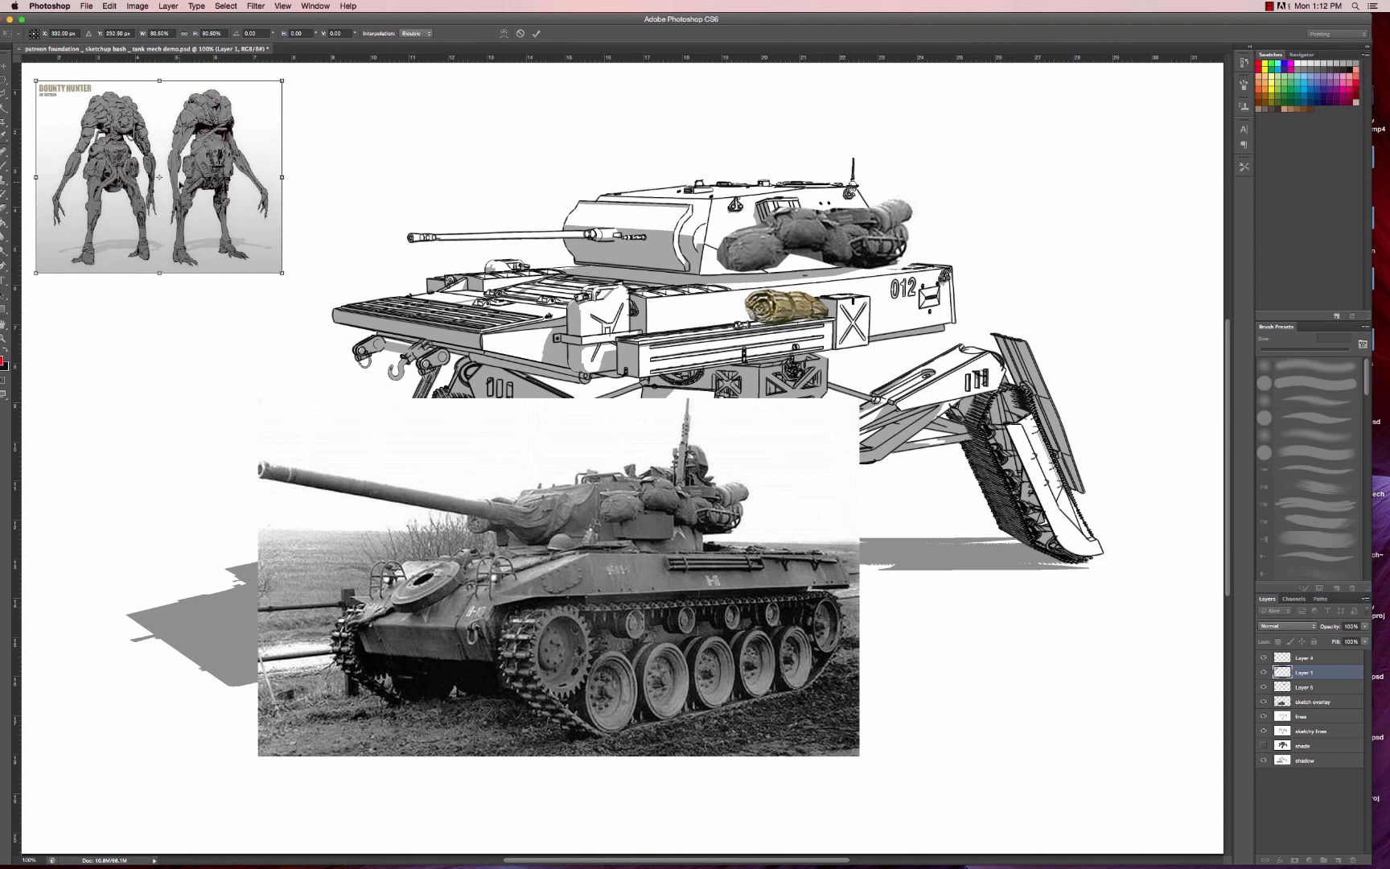
pyautogui.press('Return')
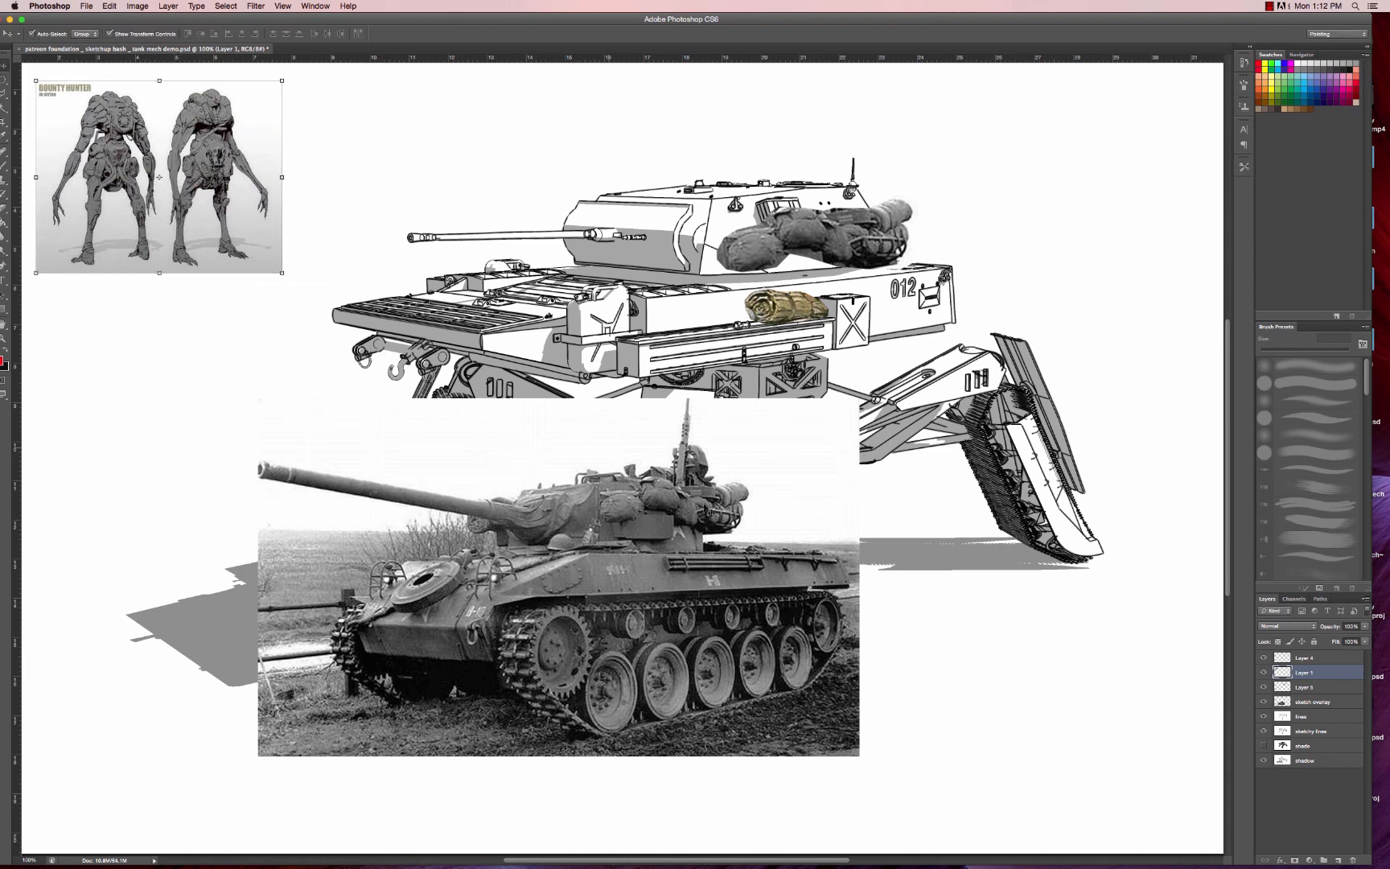
# - Lasso the machine gun and its mount on the tank photo and copy them from the sketch overlay layer onto a new layer
pyautogui.press('z')
pyautogui.click(702, 469)
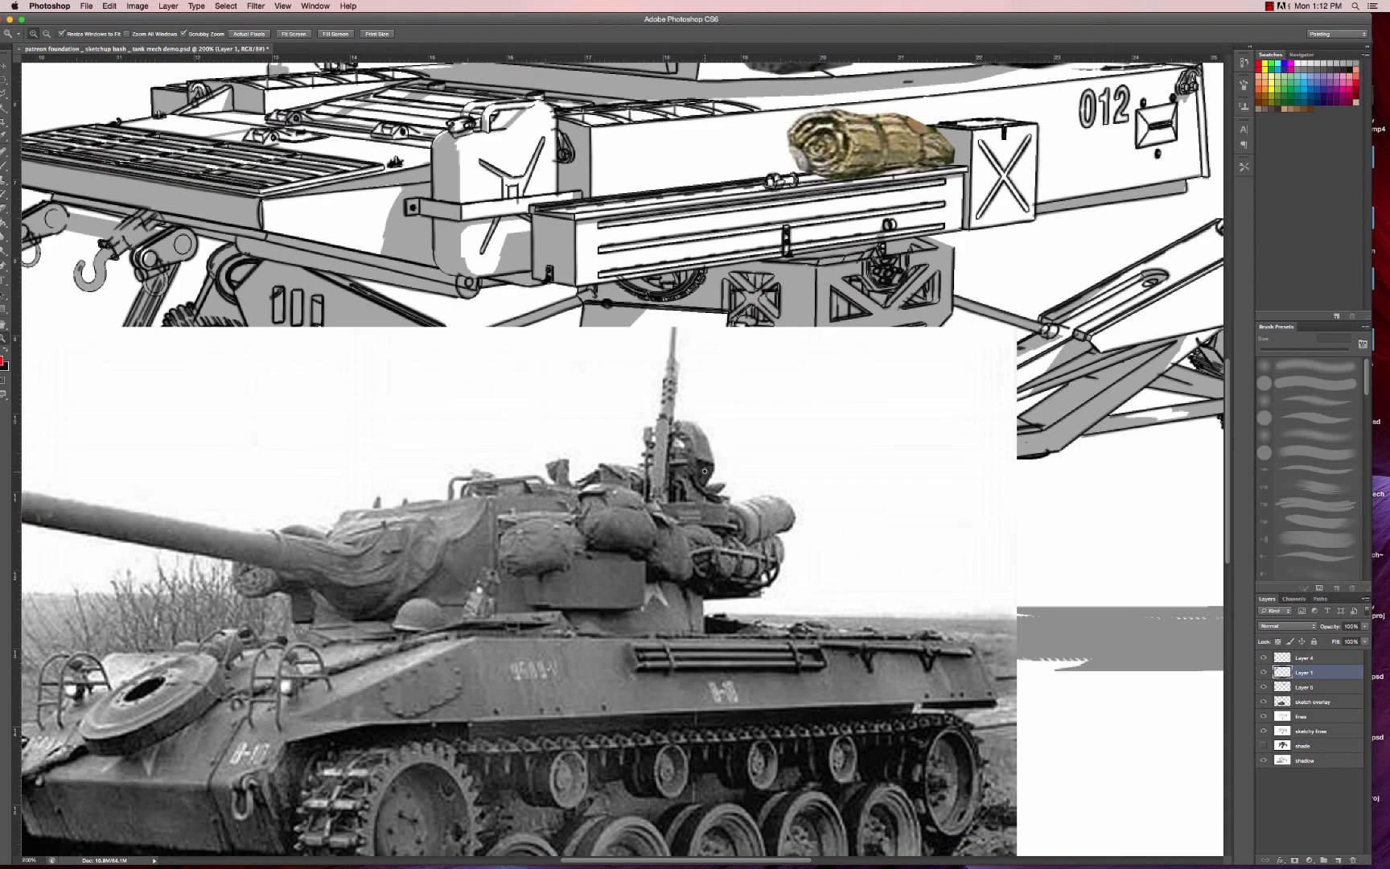
pyautogui.press('v')
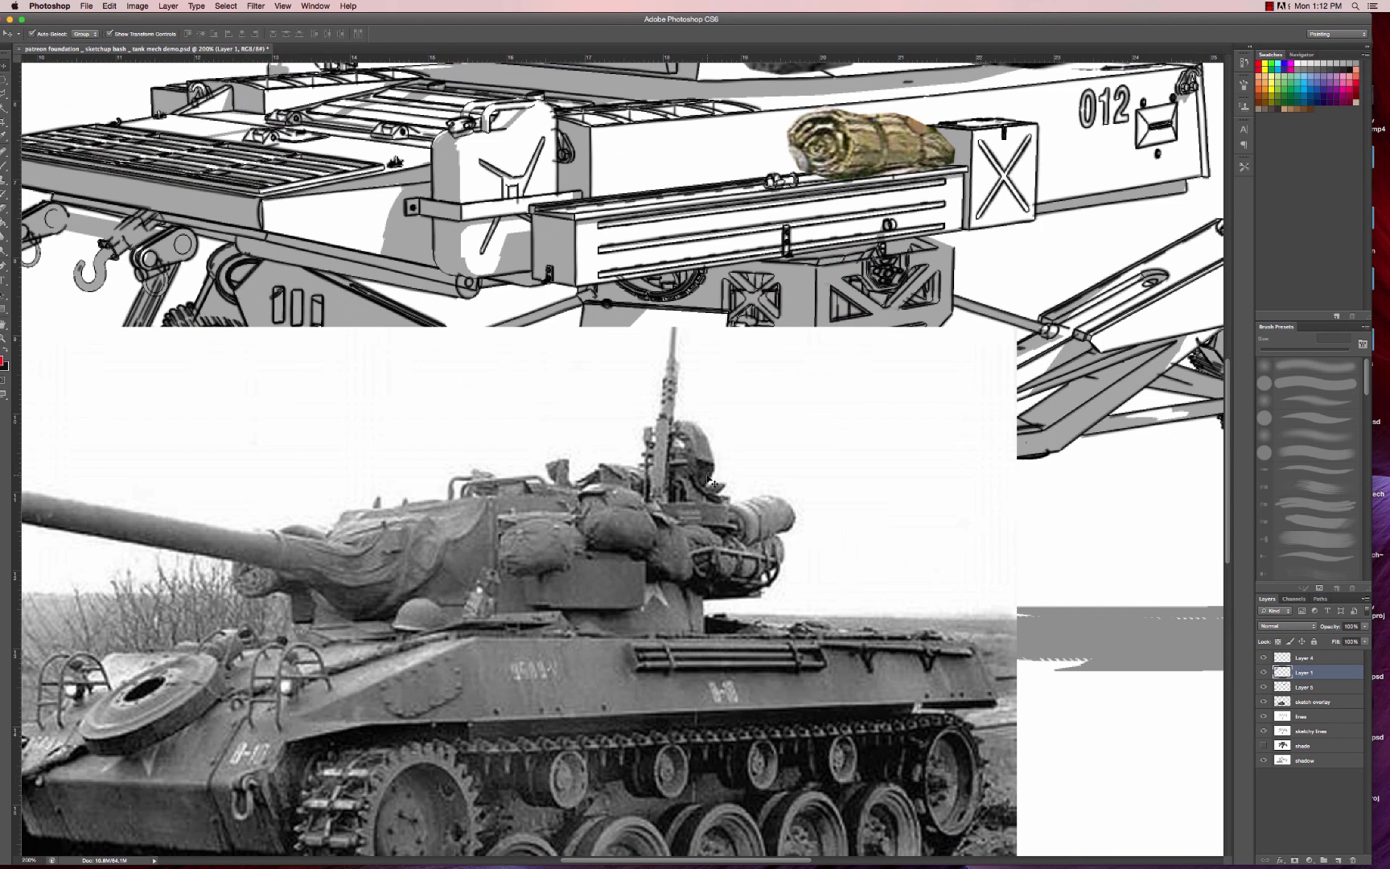
pyautogui.press('l')
pyautogui.moveTo(716, 479)
pyautogui.mouseDown()
pyautogui.moveTo(682, 318)
pyautogui.moveTo(655, 332)
pyautogui.moveTo(638, 431)
pyautogui.moveTo(648, 497)
pyautogui.moveTo(742, 511)
pyautogui.moveTo(733, 476)
pyautogui.mouseUp()
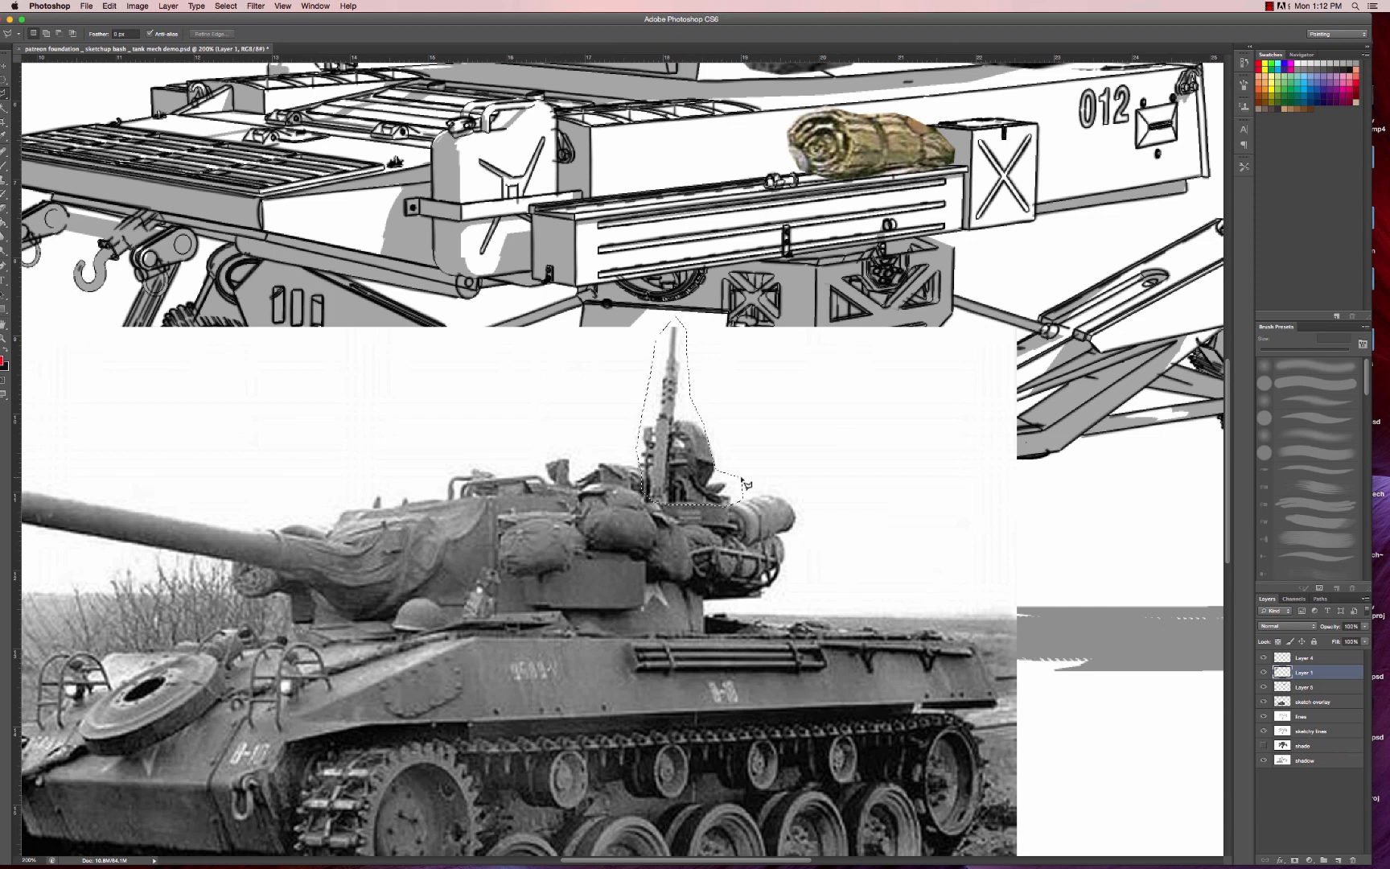
pyautogui.press('super+c')
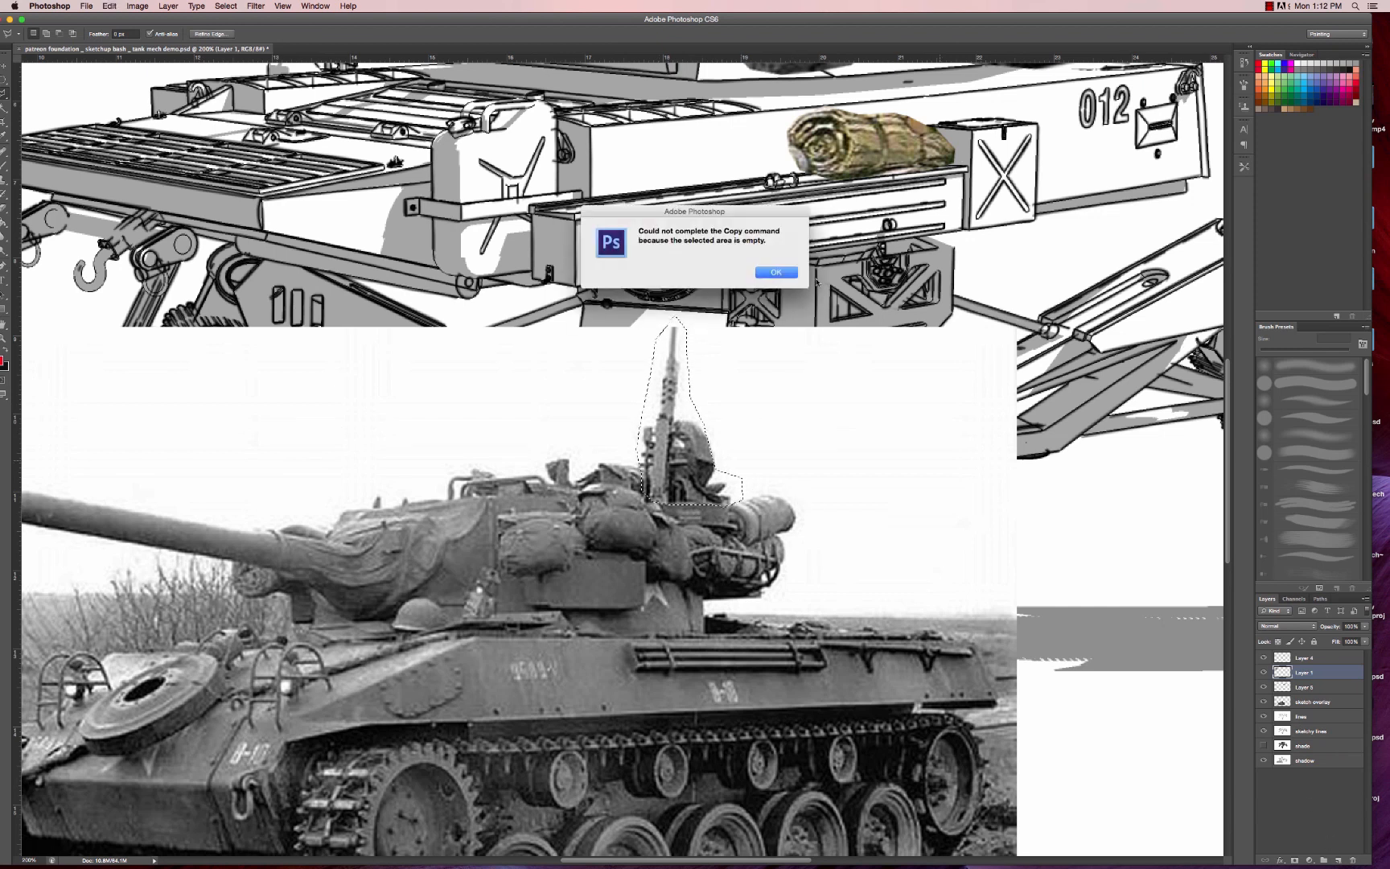
pyautogui.click(765, 274)
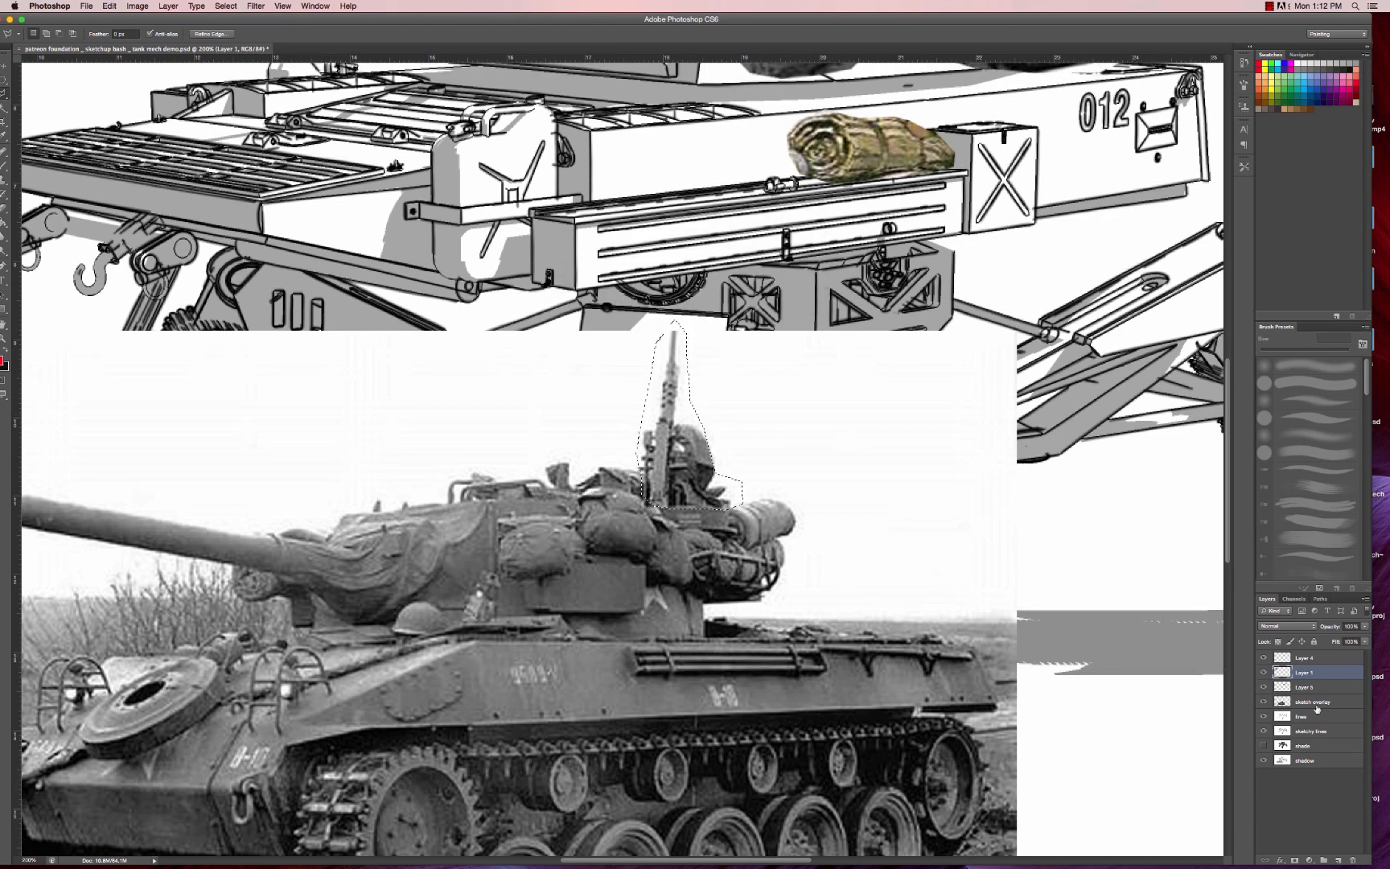
pyautogui.click(1323, 703)
pyautogui.press('super+j')
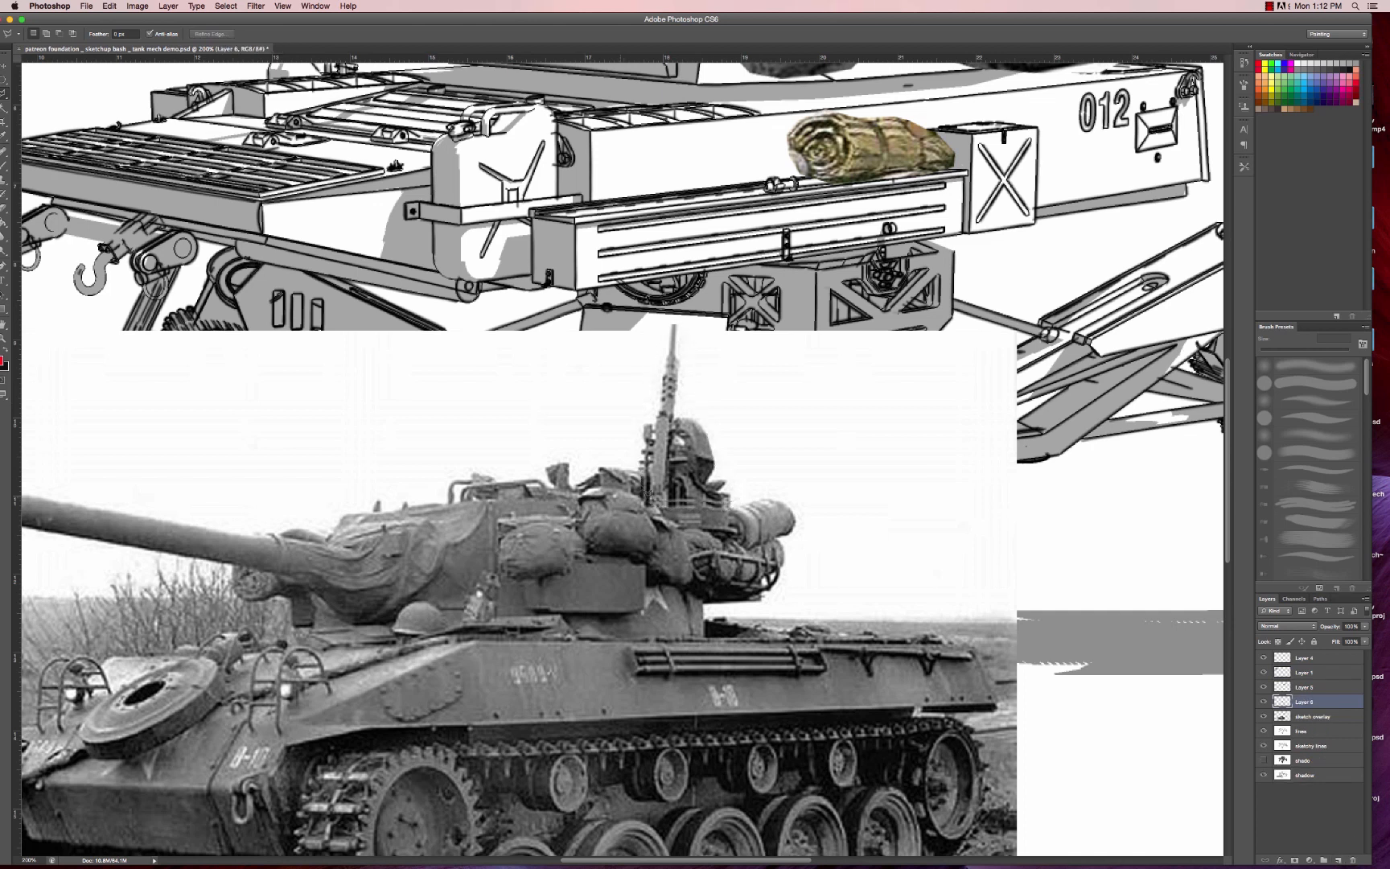
# - Place the machine gun cutout upright on the mech's turret roof, just in front of the antenna
pyautogui.press('v')
pyautogui.moveTo(693, 463); pyautogui.dragTo(858, 280)
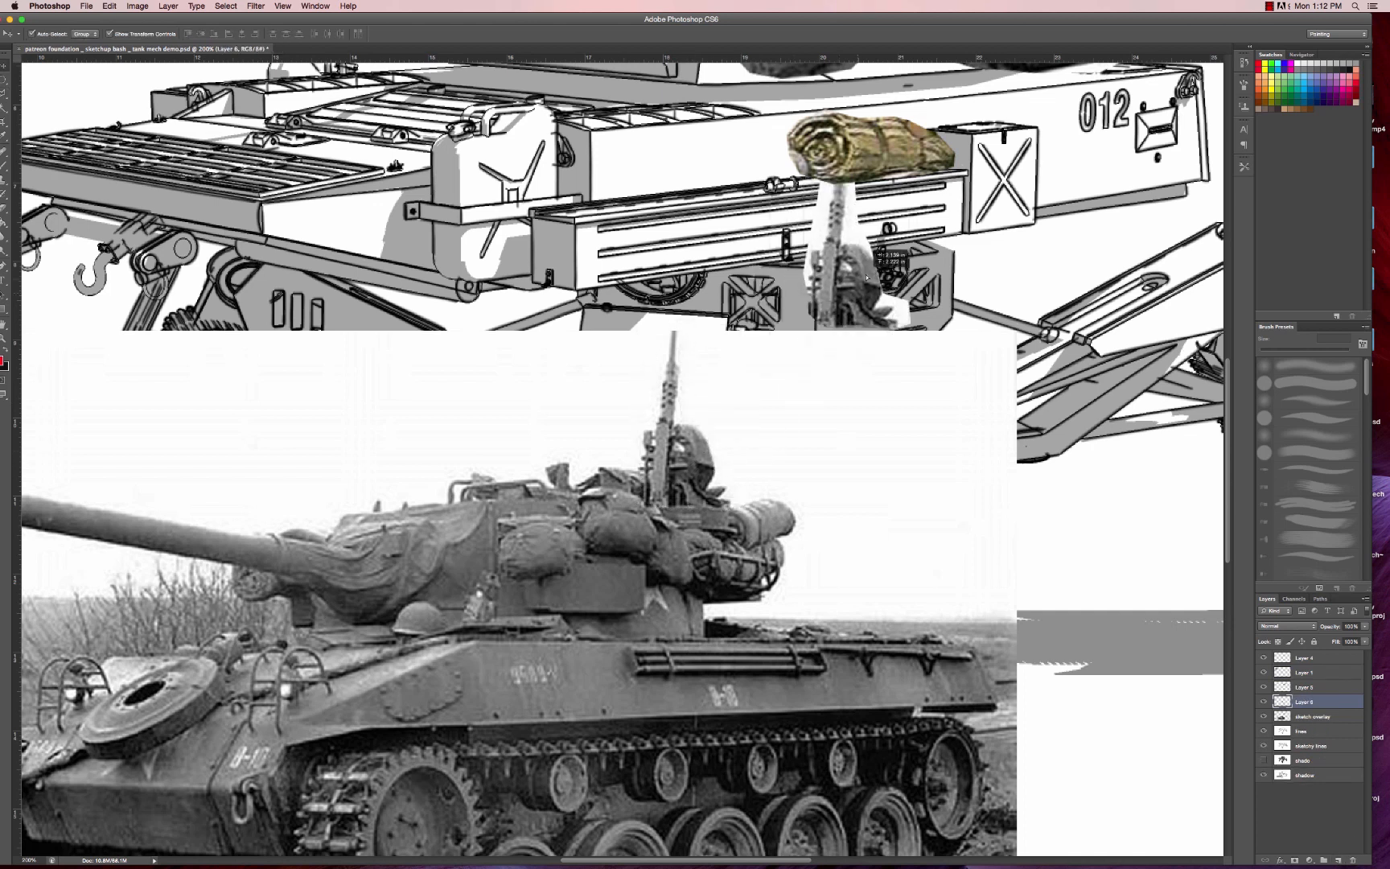
pyautogui.keyDown('alt'); pyautogui.click(793, 411); pyautogui.keyUp('alt')
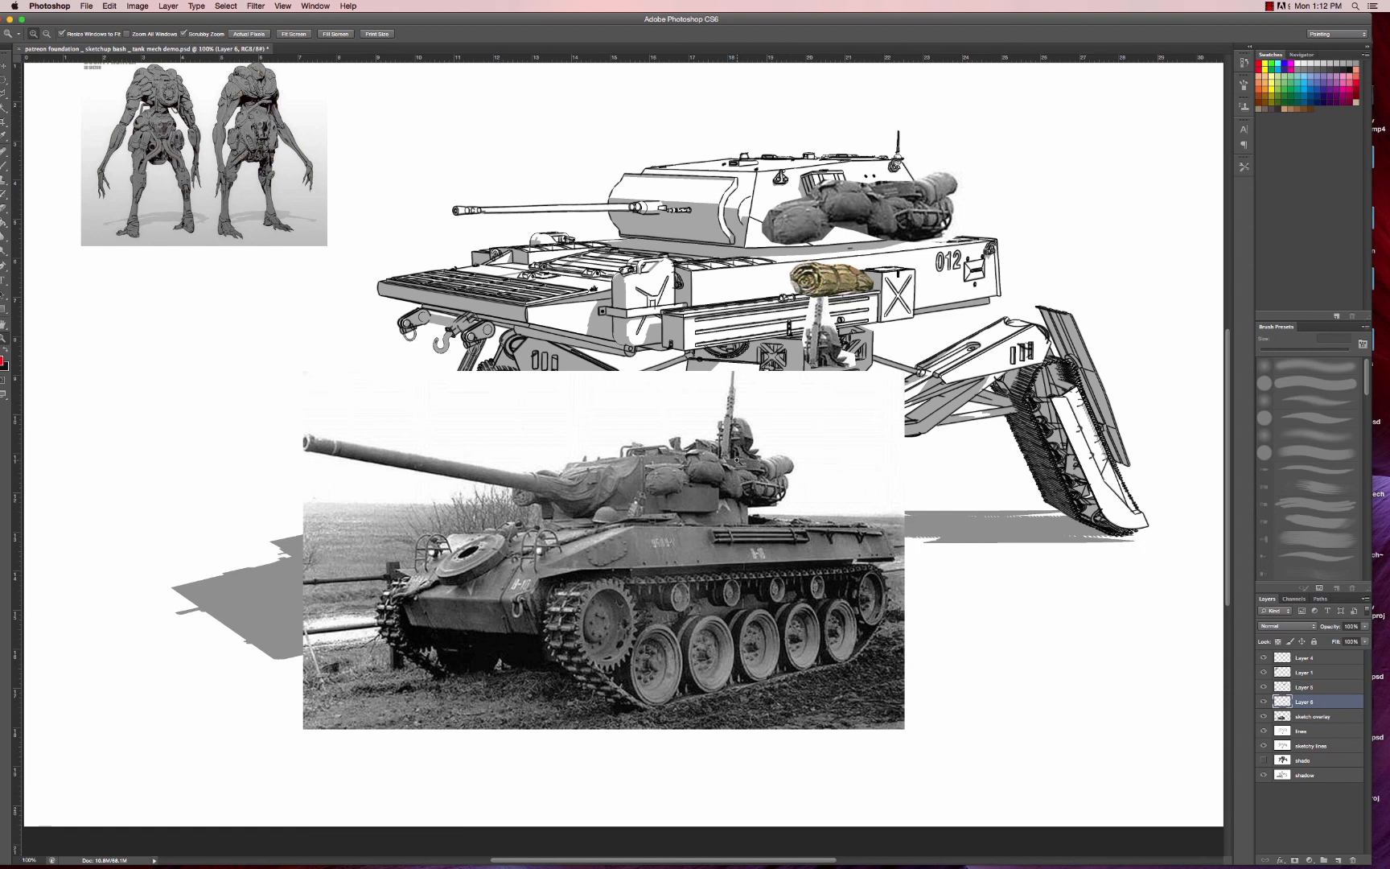
pyautogui.click(736, 462)
pyautogui.keyDown('alt'); pyautogui.click(652, 536); pyautogui.keyUp('alt')
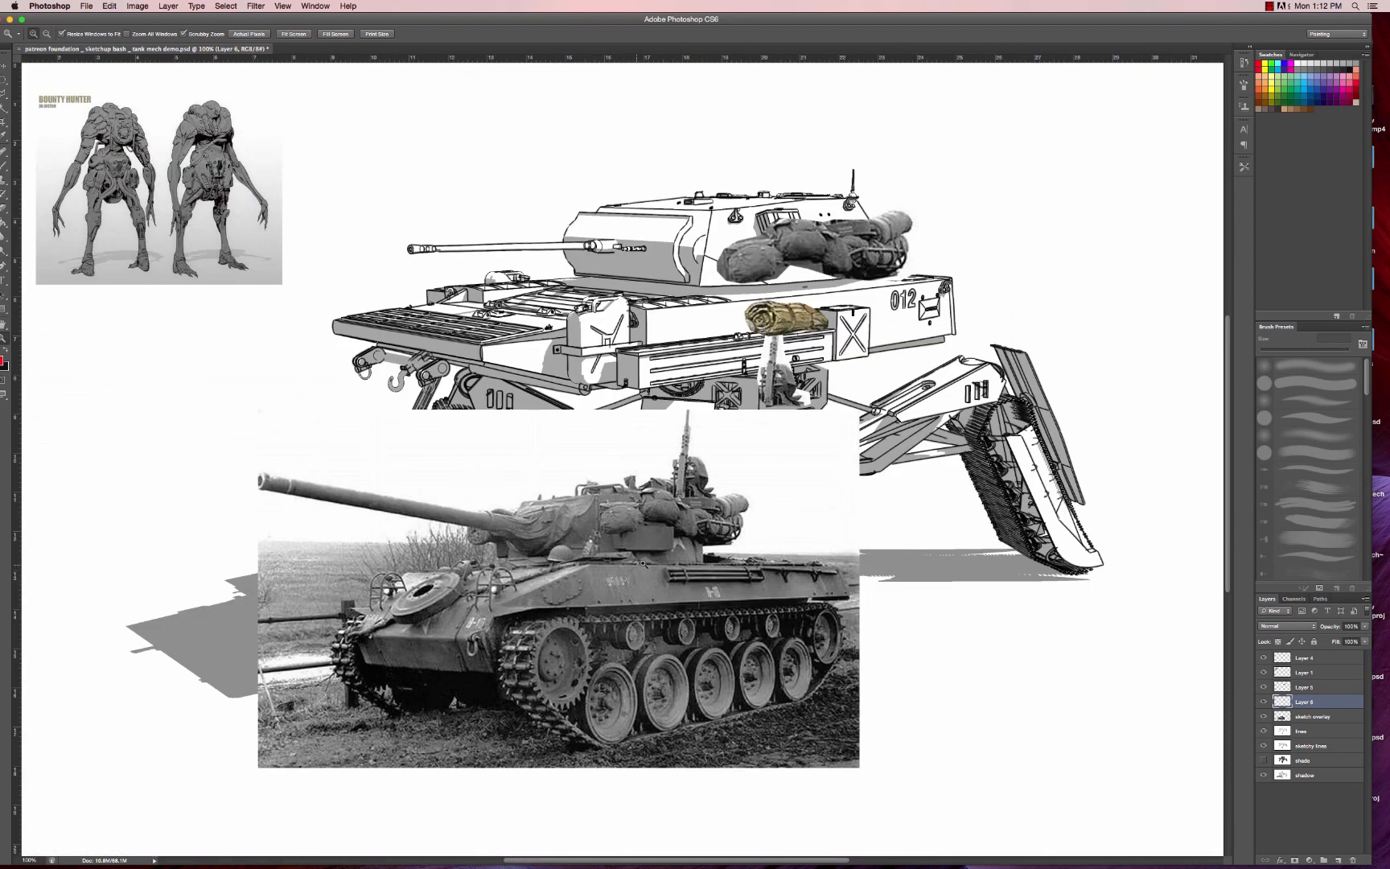
pyautogui.press('v')
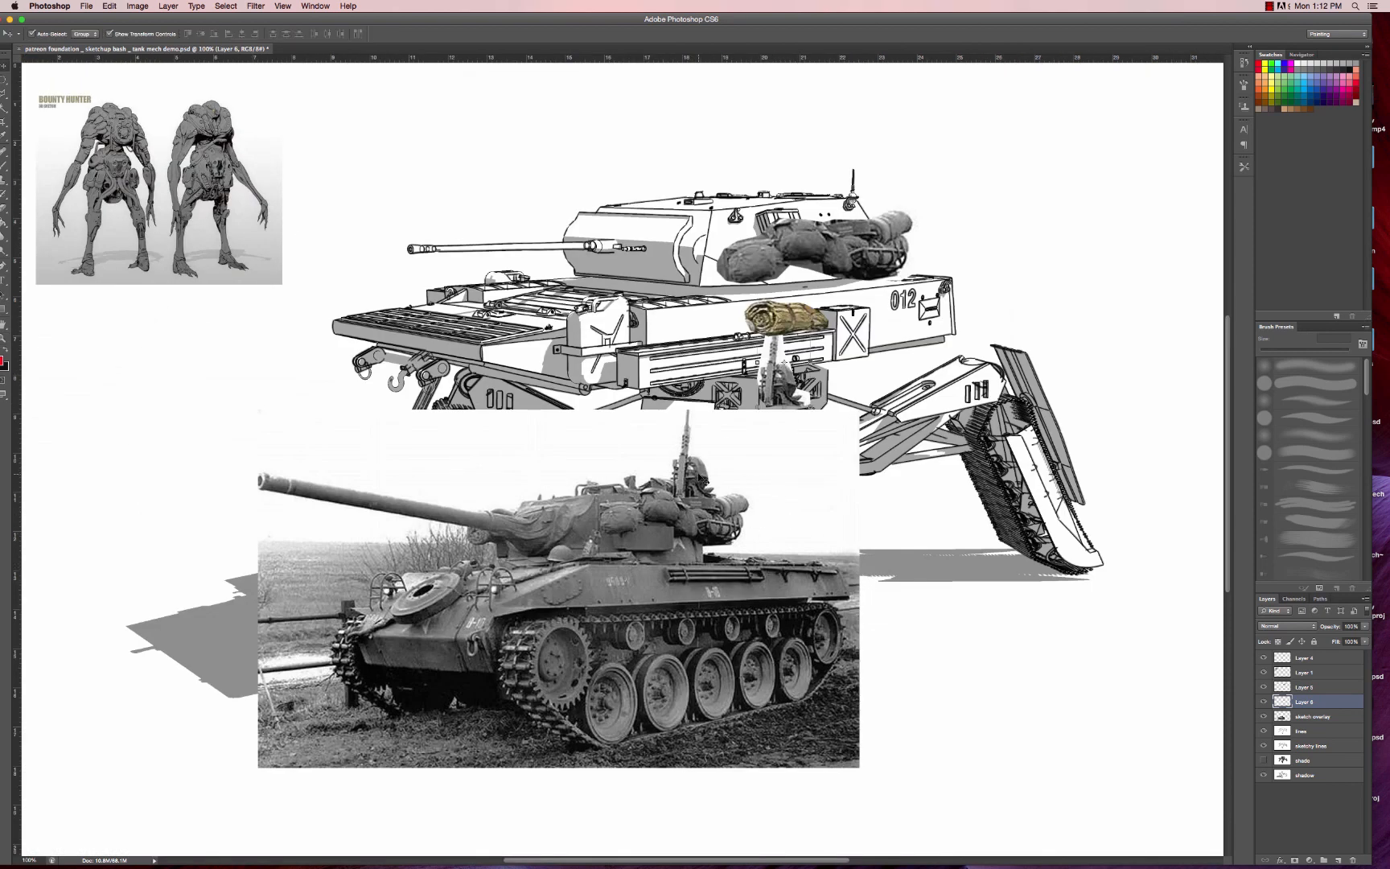
pyautogui.moveTo(867, 240); pyautogui.dragTo(816, 179)
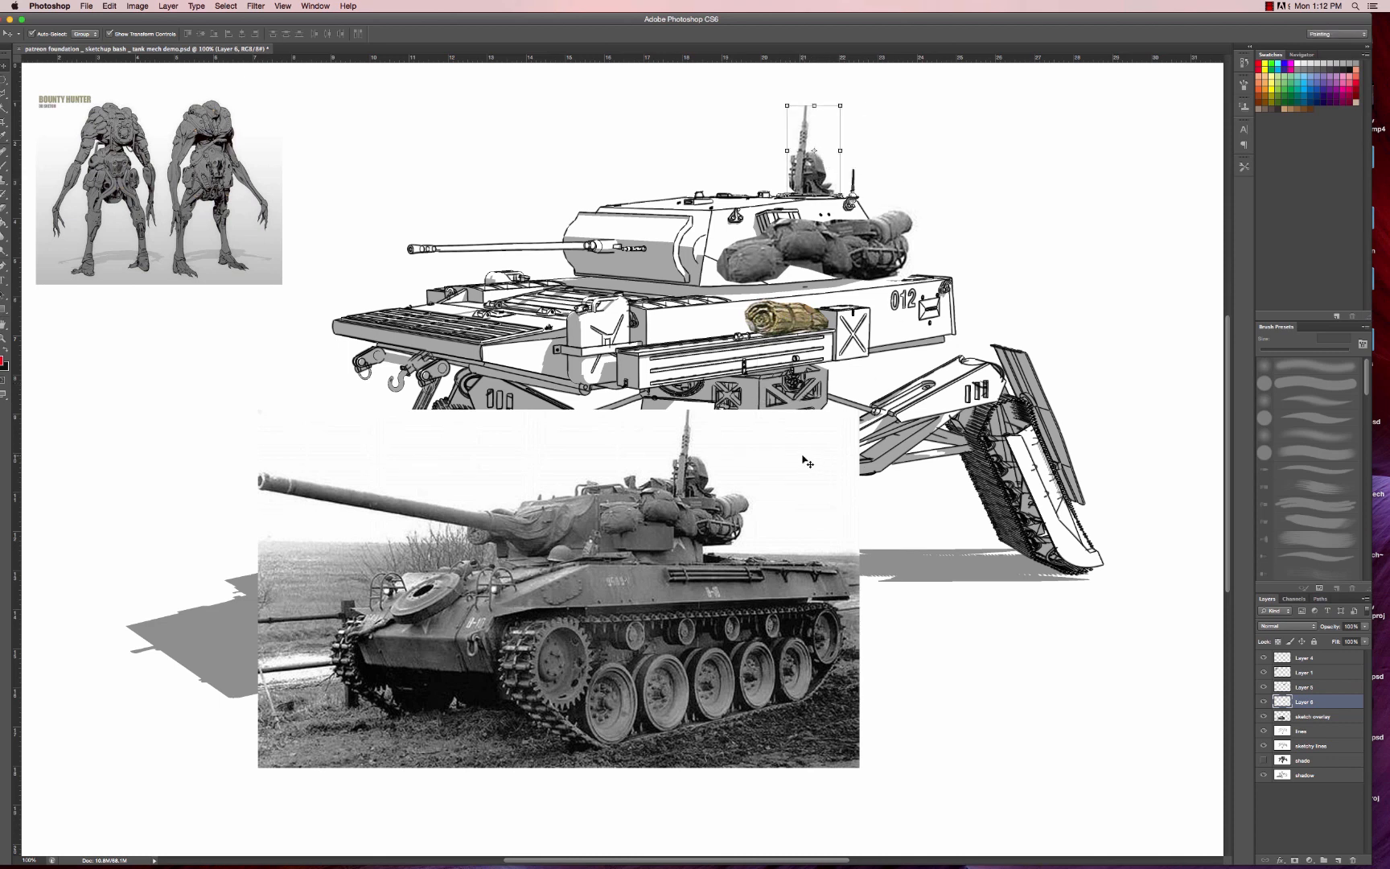
# - Lasso the cloth gun mantlet cover on the tank photo and copy it from the sketch overlay layer onto a new layer
pyautogui.press('z')
pyautogui.click(560, 540)
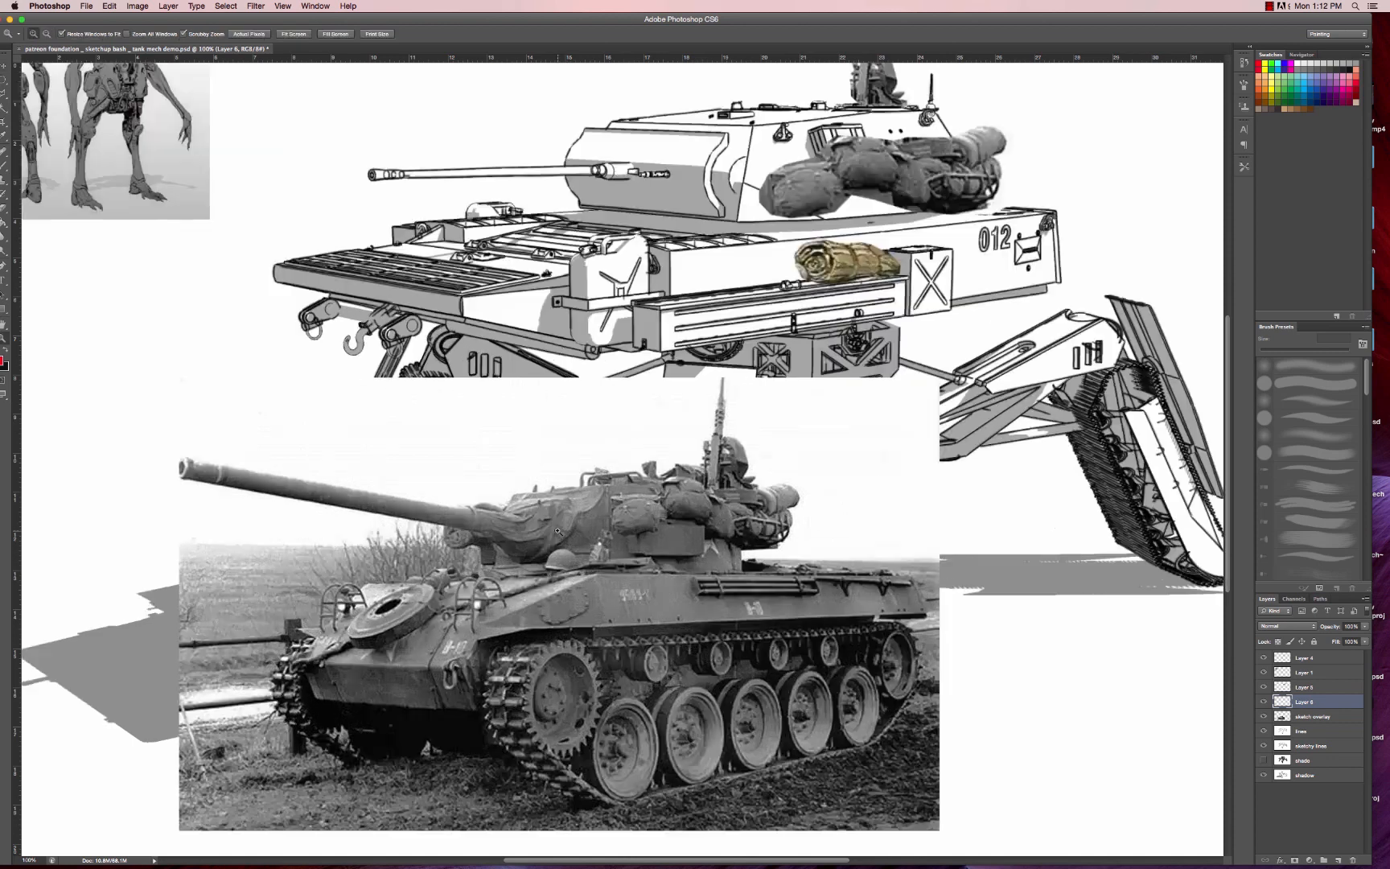
pyautogui.press('l')
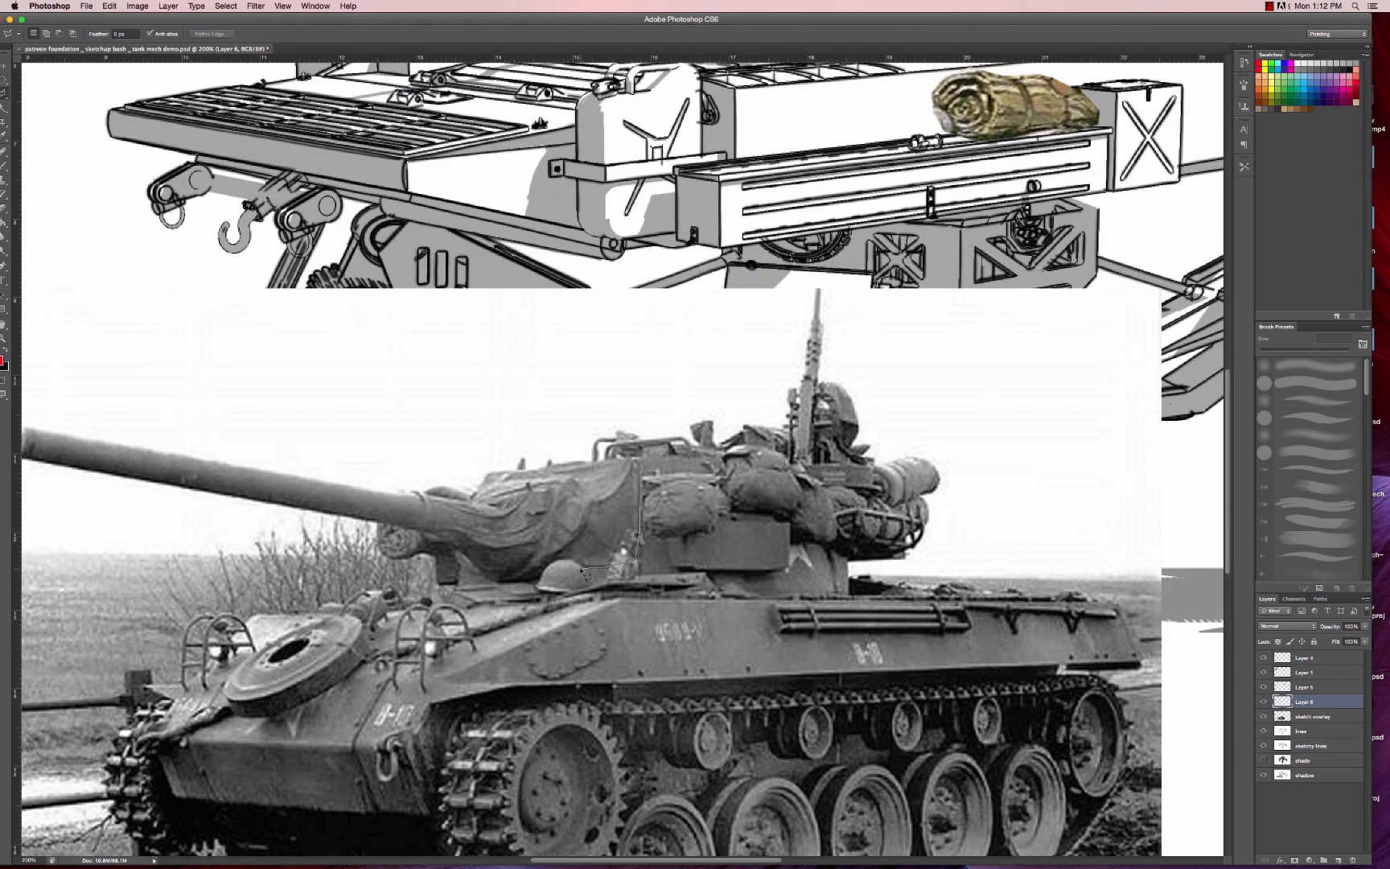
pyautogui.moveTo(571, 577)
pyautogui.mouseDown()
pyautogui.moveTo(505, 589)
pyautogui.moveTo(438, 561)
pyautogui.moveTo(406, 524)
pyautogui.moveTo(502, 473)
pyautogui.moveTo(636, 460)
pyautogui.mouseUp()
pyautogui.press('super+c')
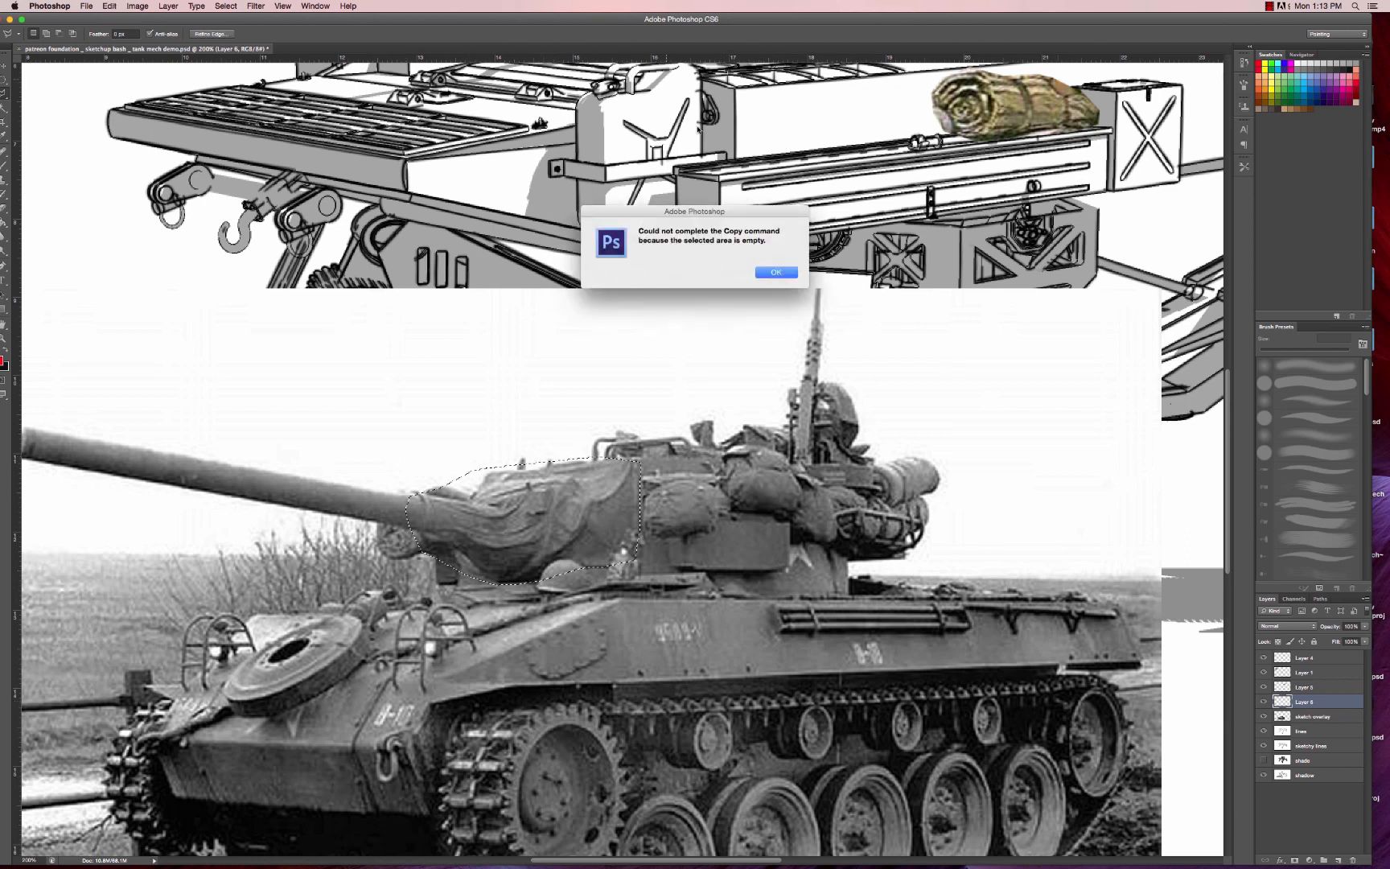
pyautogui.click(795, 272)
pyautogui.click(1319, 716)
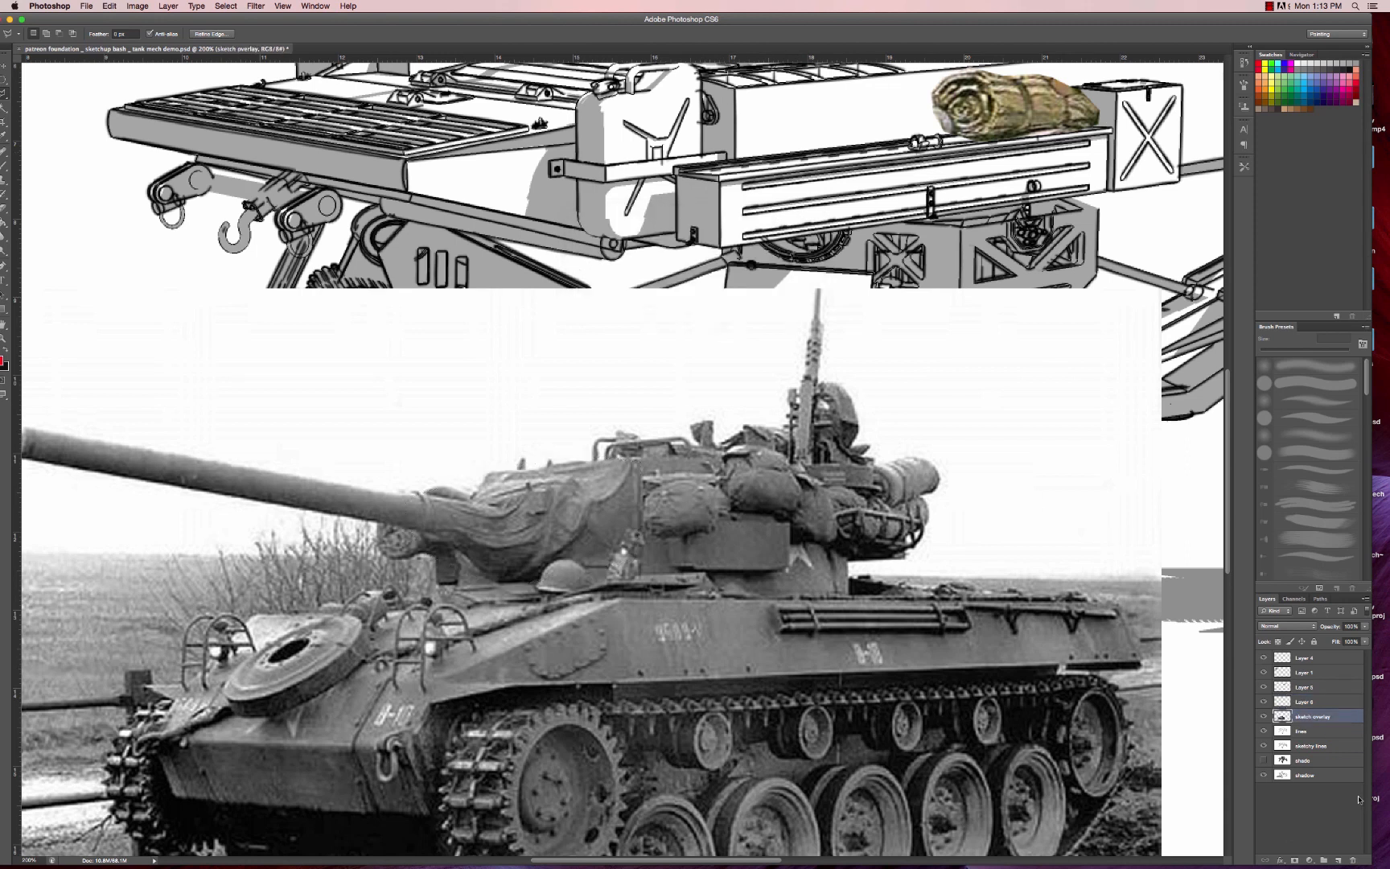
pyautogui.press('super+c')
pyautogui.press('super+v')
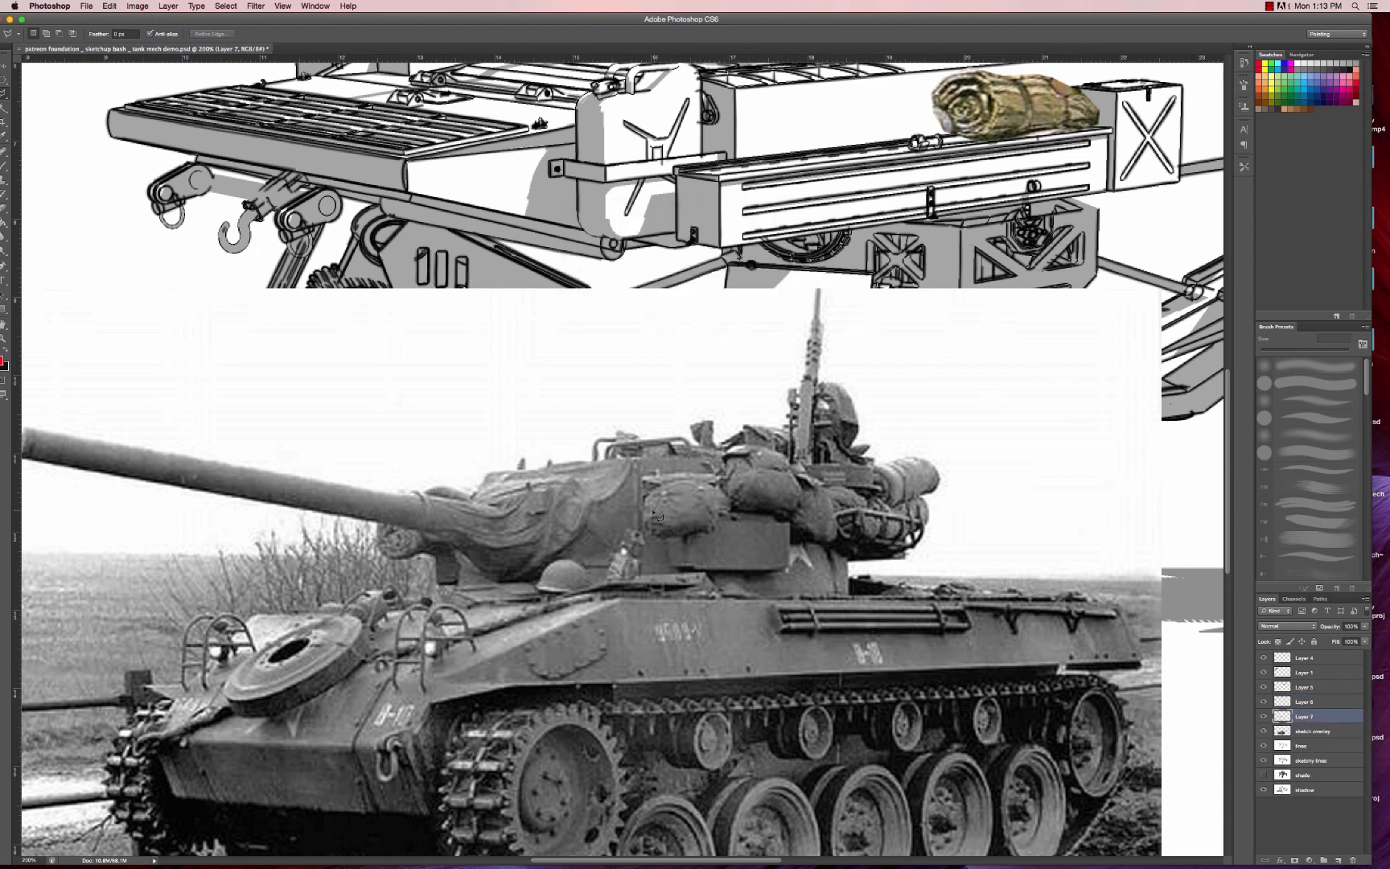
# - Place the cloth cover cutout over the front of the mech's turret and scale it to about 118% width to fit
pyautogui.press('z')
pyautogui.keyDown('alt'); pyautogui.click(601, 498); pyautogui.keyUp('alt')
pyautogui.press('v')
pyautogui.scroll(2, 604, 515)
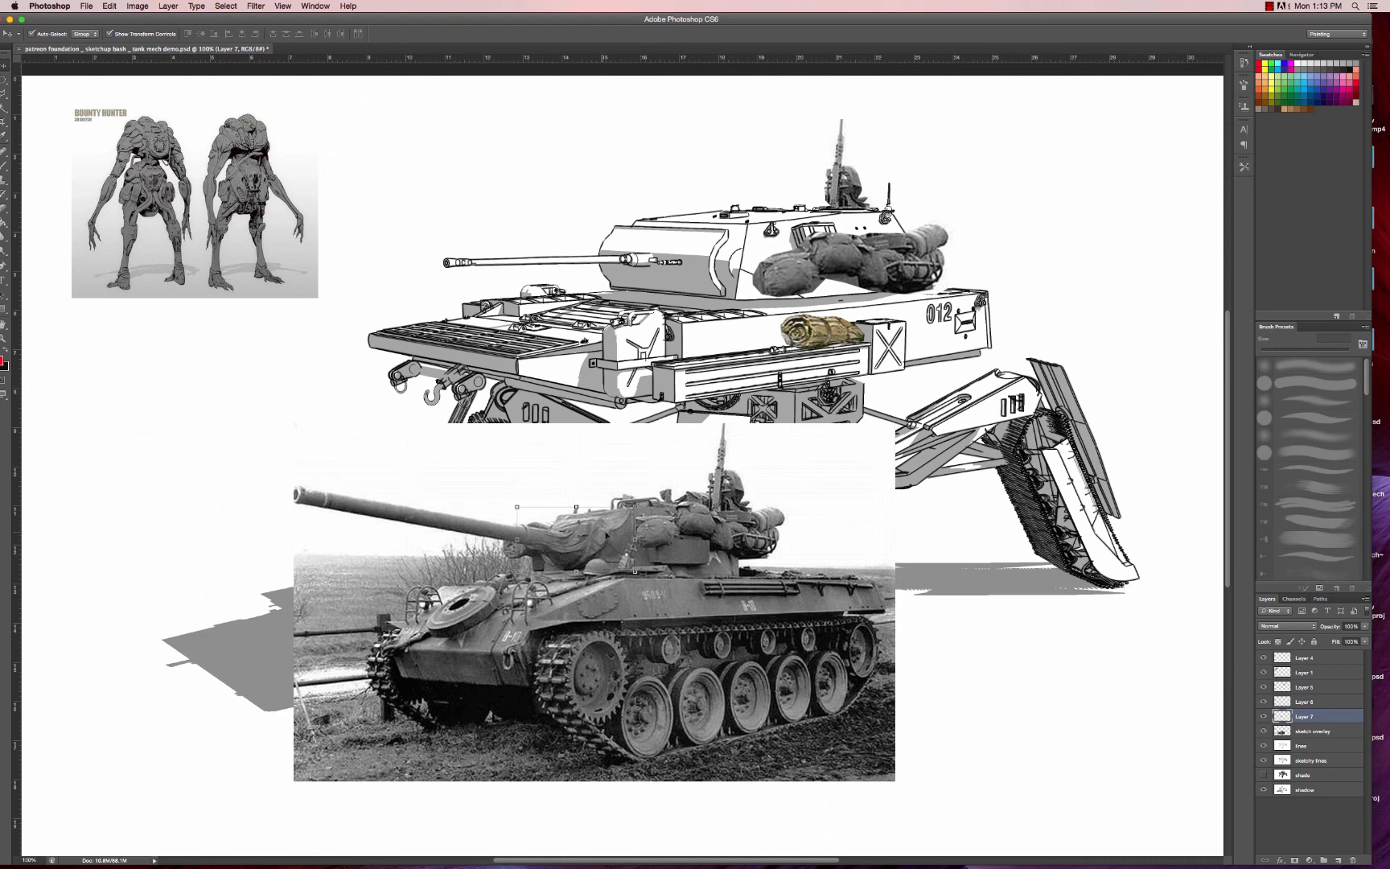
pyautogui.moveTo(605, 533); pyautogui.dragTo(730, 297)
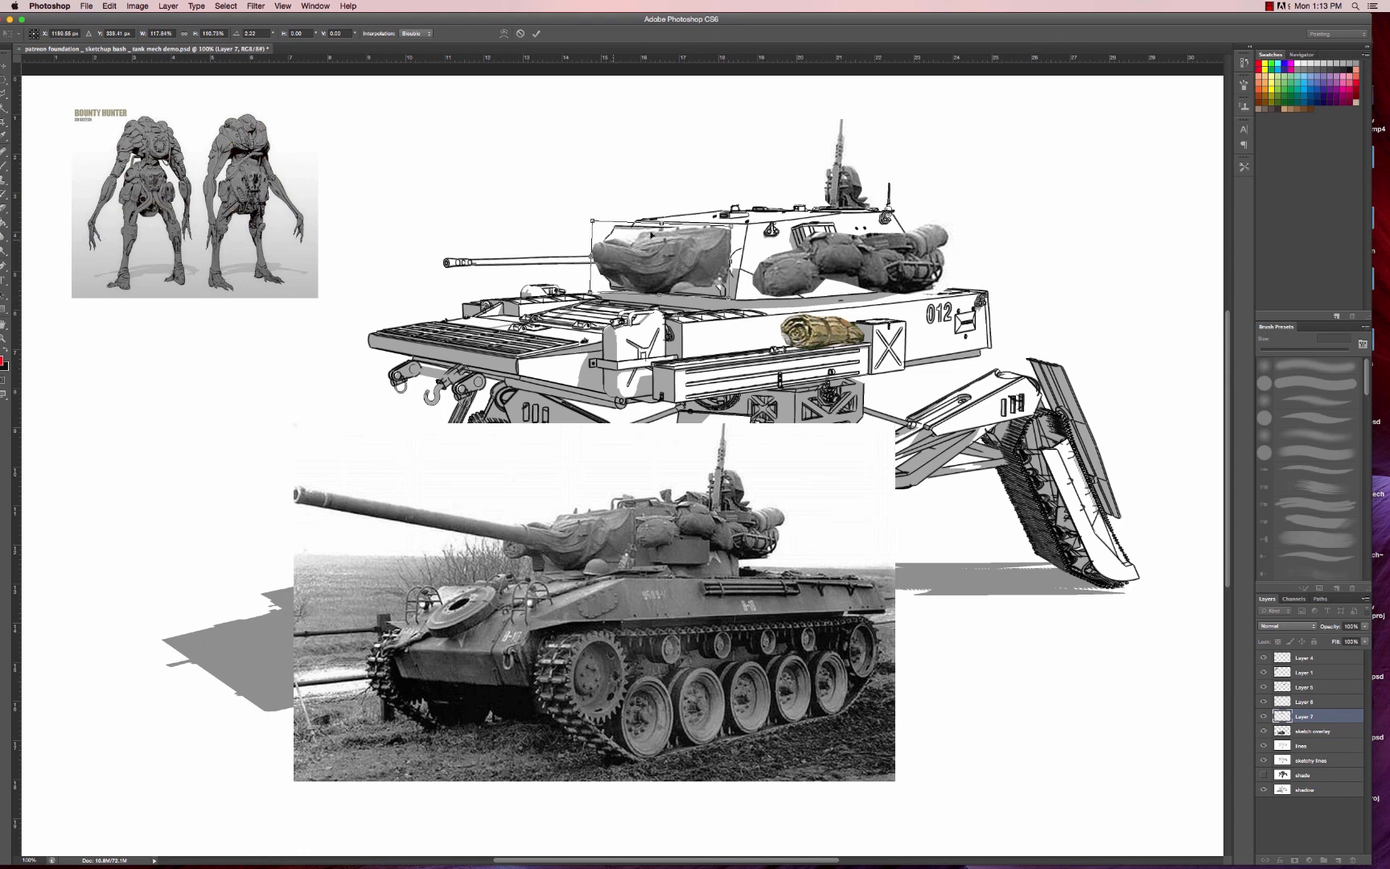
pyautogui.moveTo(661, 222); pyautogui.dragTo(661, 224)
pyautogui.press('Return')
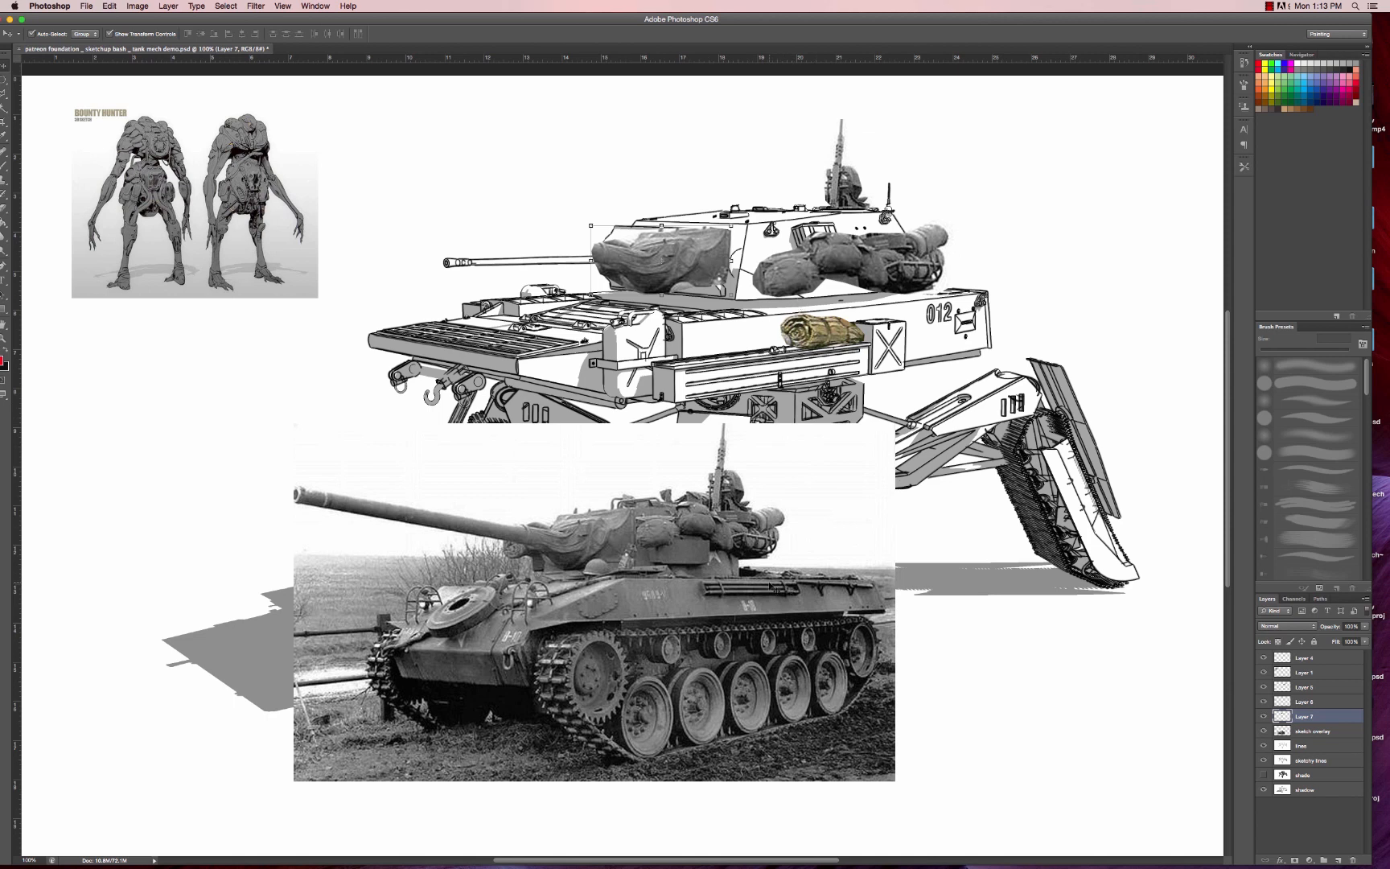
# - Delete the black-and-white tank reference photo from the canvas
pyautogui.press('z')
pyautogui.keyDown('alt'); pyautogui.click(588, 608); pyautogui.keyUp('alt')
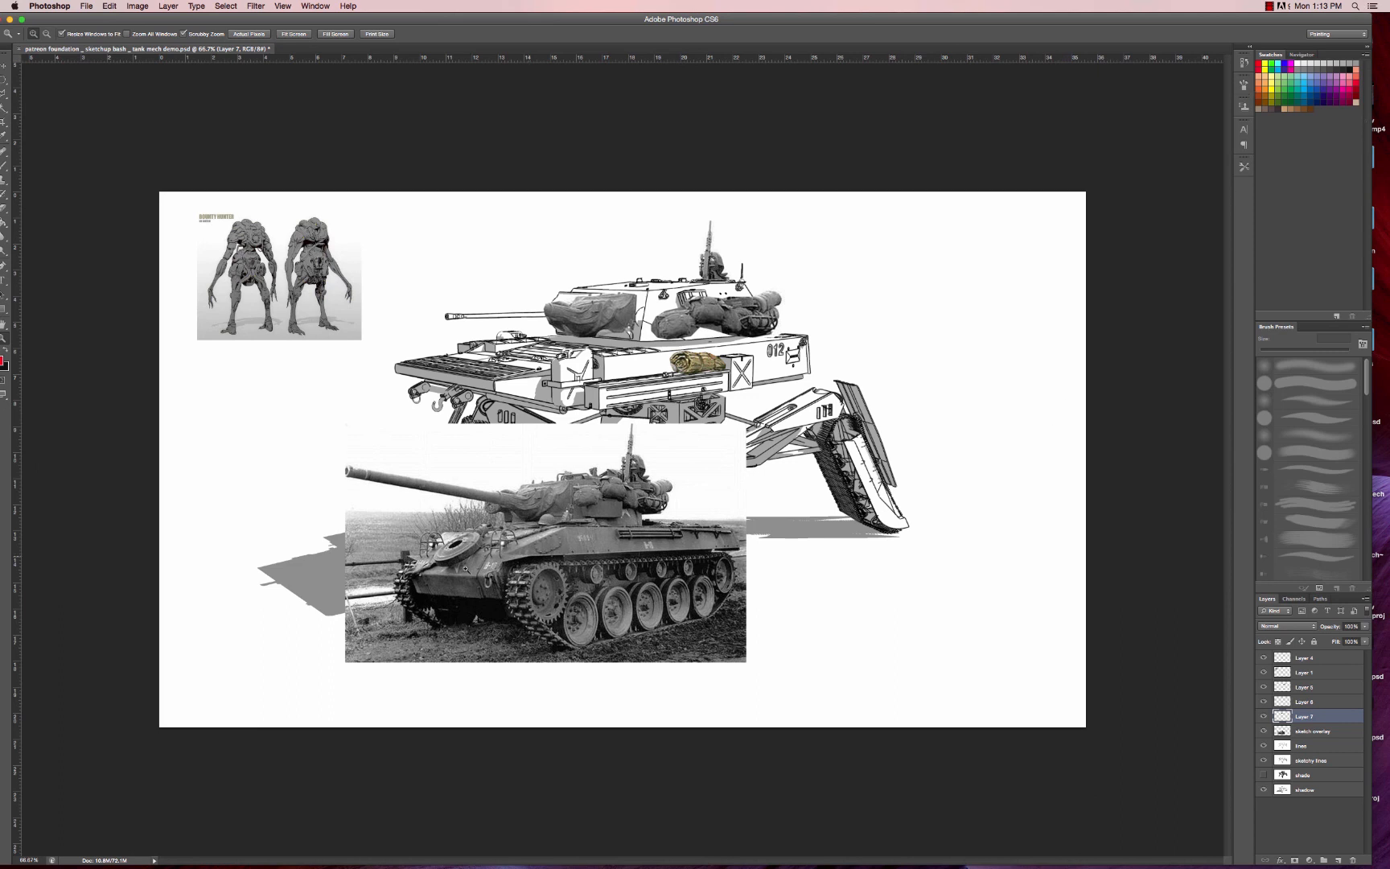
pyautogui.press('v')
pyautogui.moveTo(505, 556)
pyautogui.mouseDown()
pyautogui.moveTo(789, 607)
pyautogui.moveTo(693, 703)
pyautogui.moveTo(580, 660)
pyautogui.moveTo(439, 677)
pyautogui.moveTo(750, 693)
pyautogui.moveTo(712, 639)
pyautogui.mouseUp()
pyautogui.press('BackSpace')
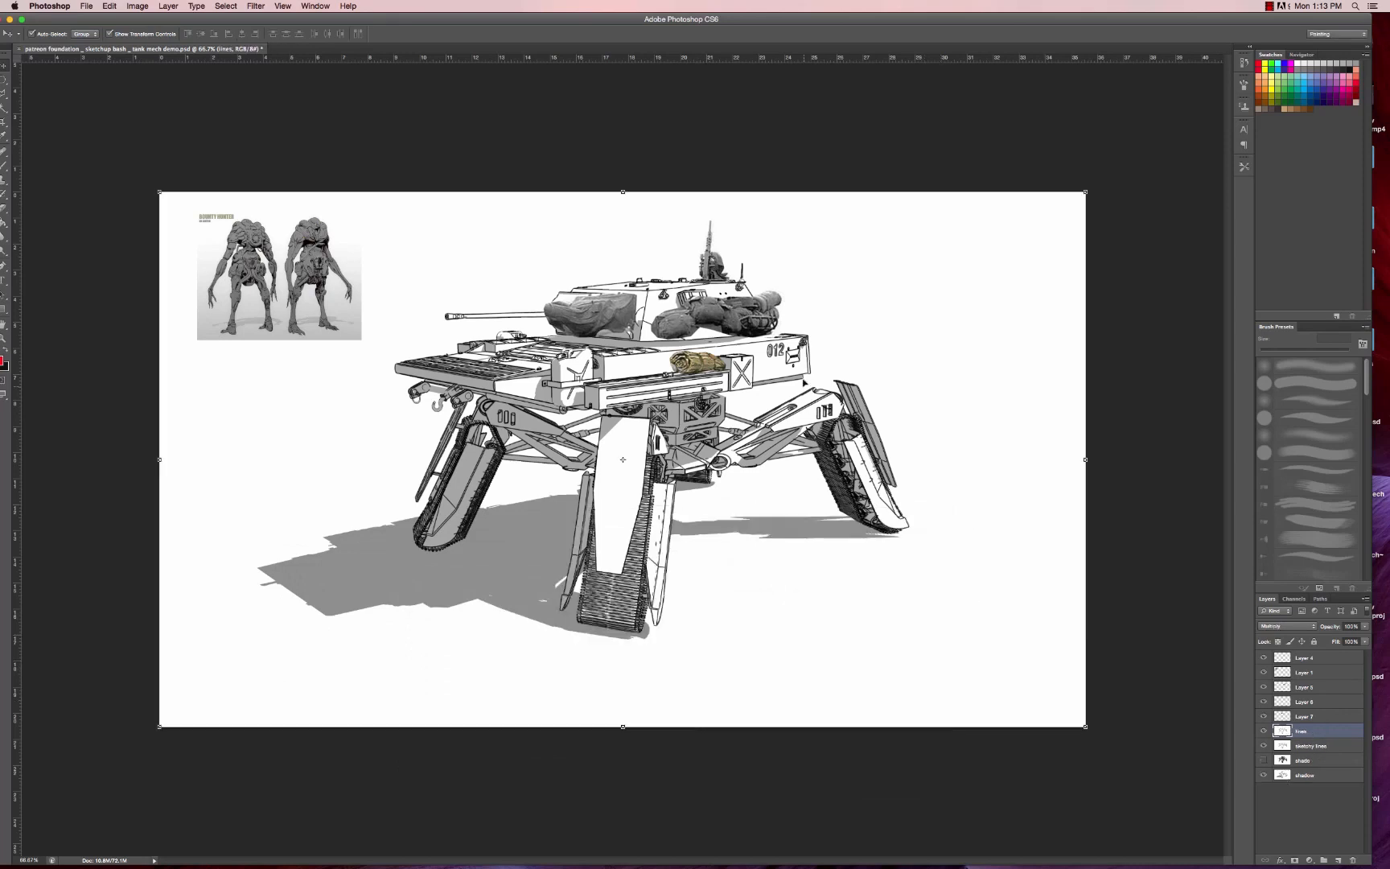
# - Scale the stowage bundle cutout on the turret's side to about 110% and rotate it slightly counter-clockwise
pyautogui.click(751, 312)
pyautogui.moveTo(789, 288); pyautogui.dragTo(794, 280)
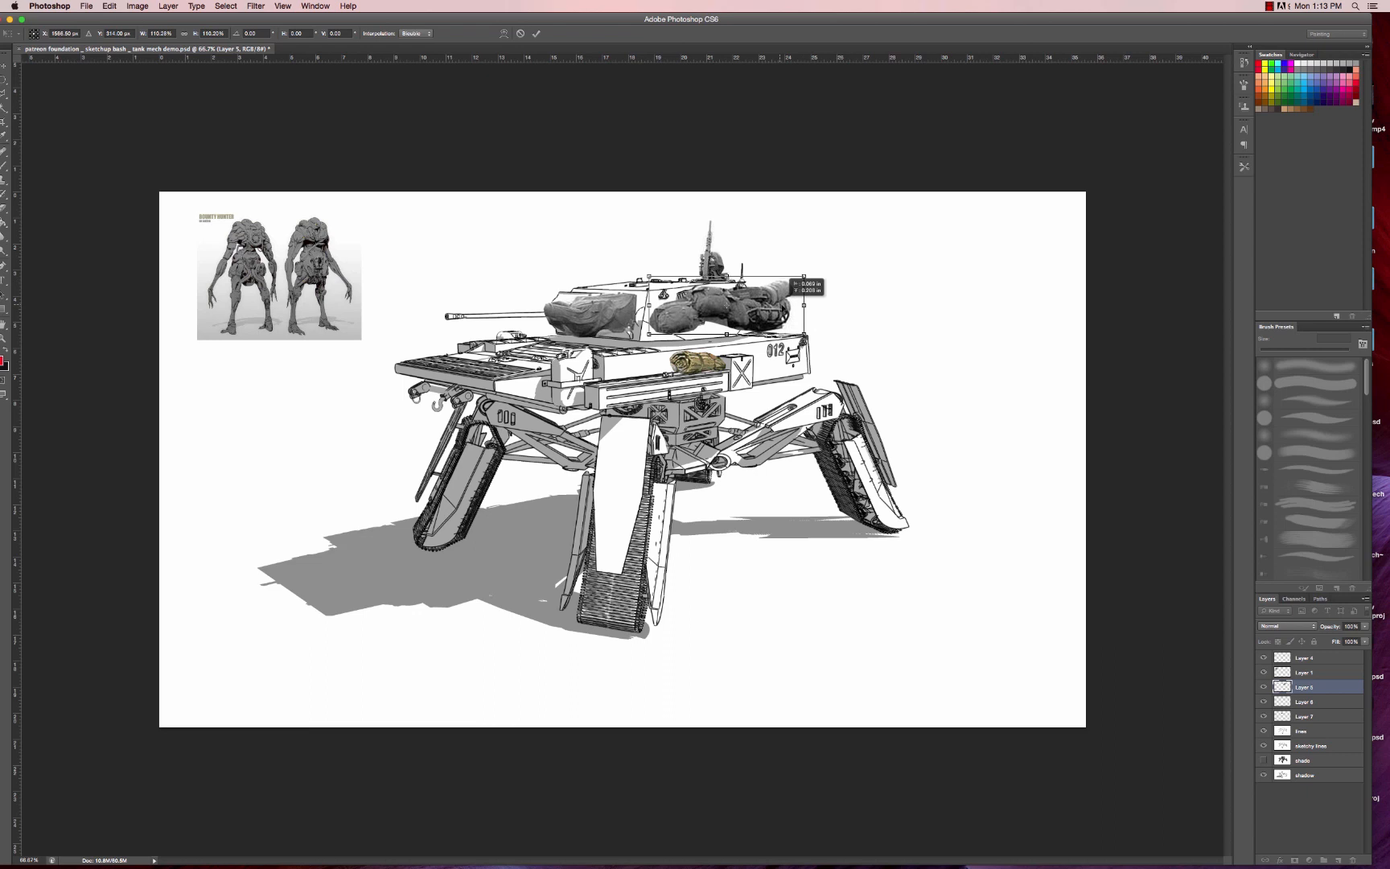
pyautogui.moveTo(822, 351); pyautogui.dragTo(822, 346)
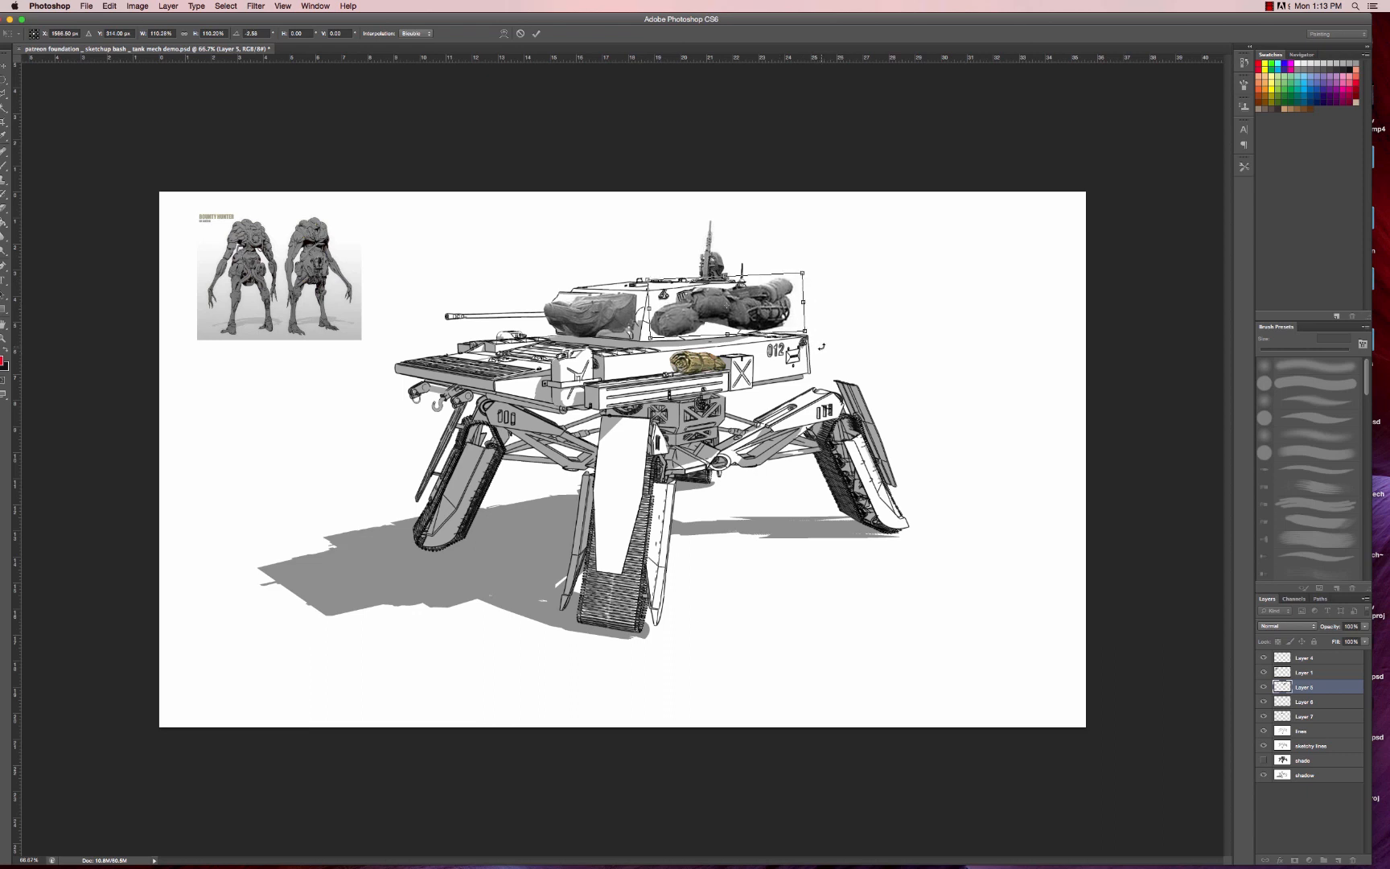
pyautogui.press('Return')
# - Enlarge the Photoshop window, zoom in on the tank mech drawing and expand the layer list
pyautogui.moveTo(909, 845)
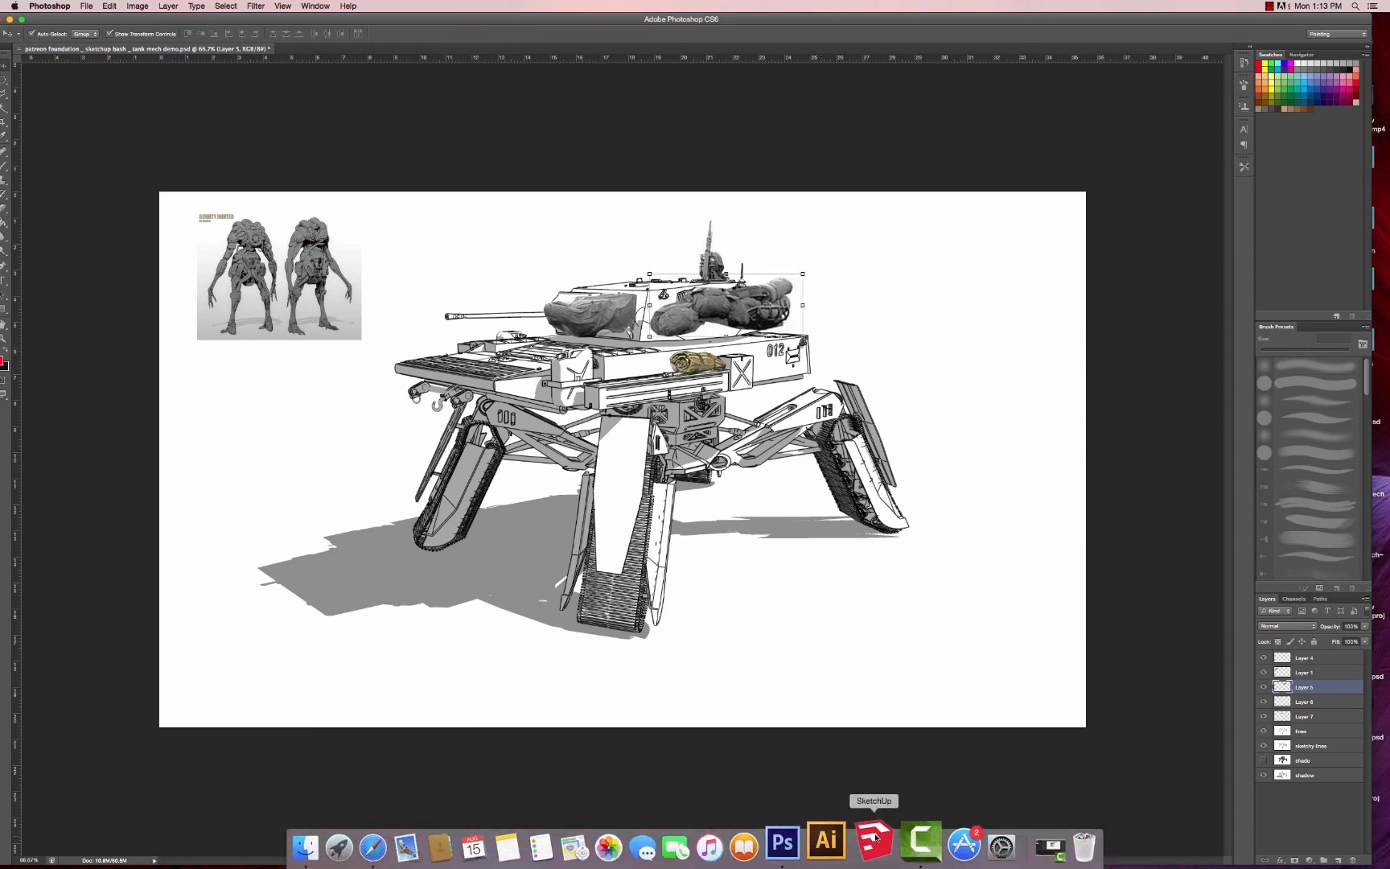
pyautogui.click(1018, 841)
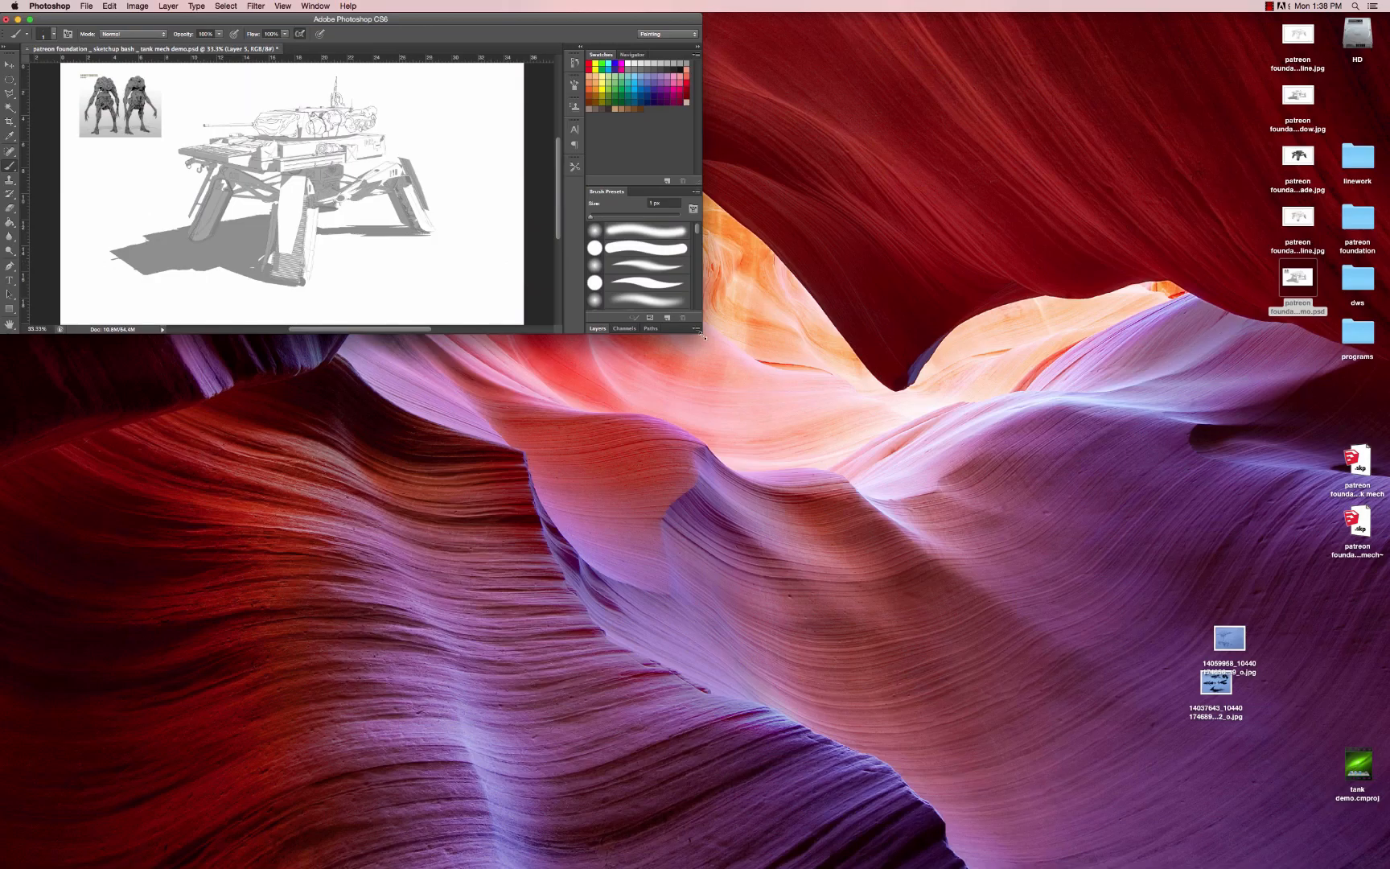
pyautogui.moveTo(704, 337); pyautogui.dragTo(1215, 737)
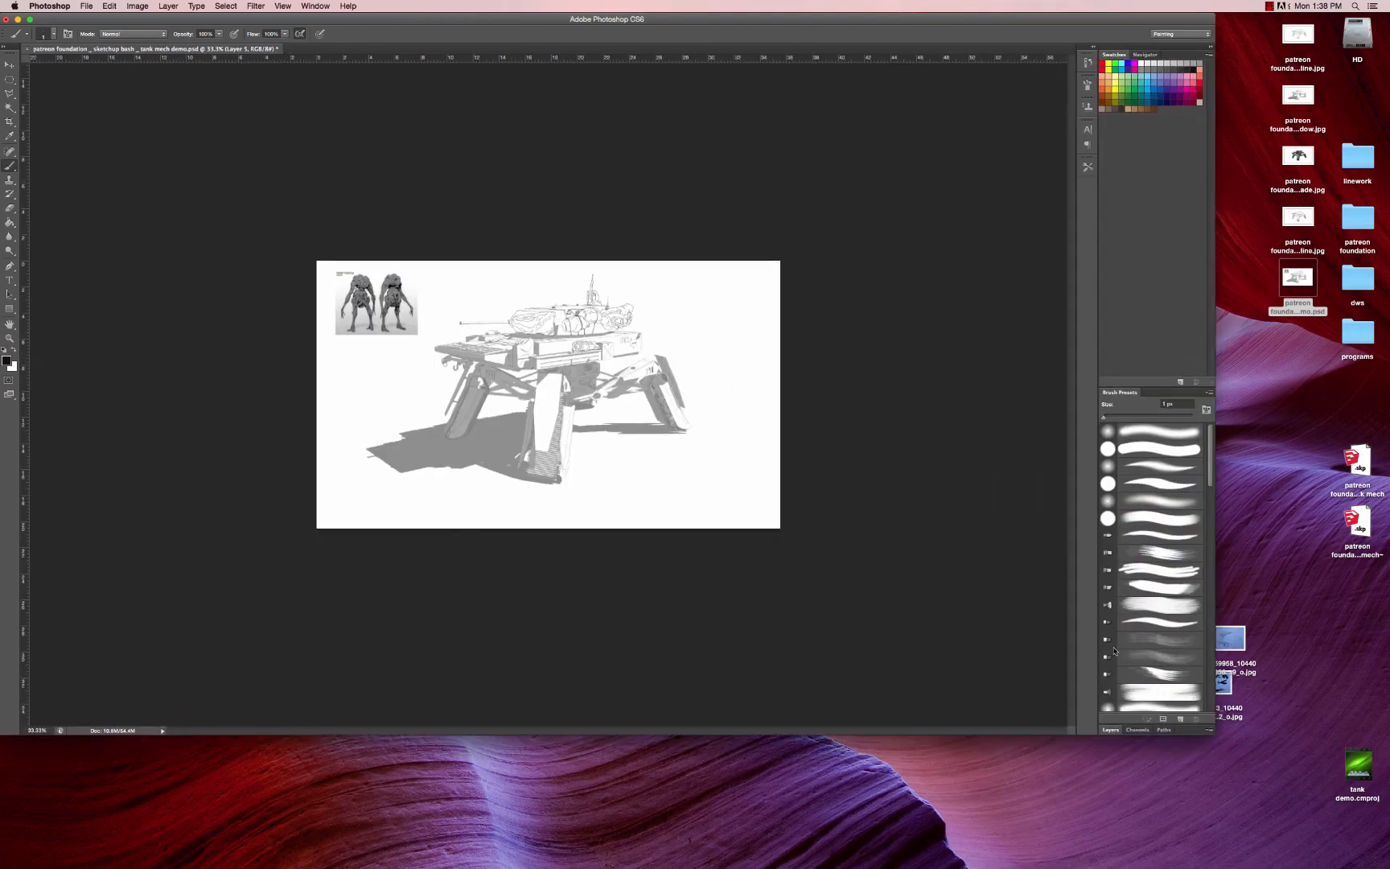
pyautogui.press('z')
pyautogui.click(561, 346)
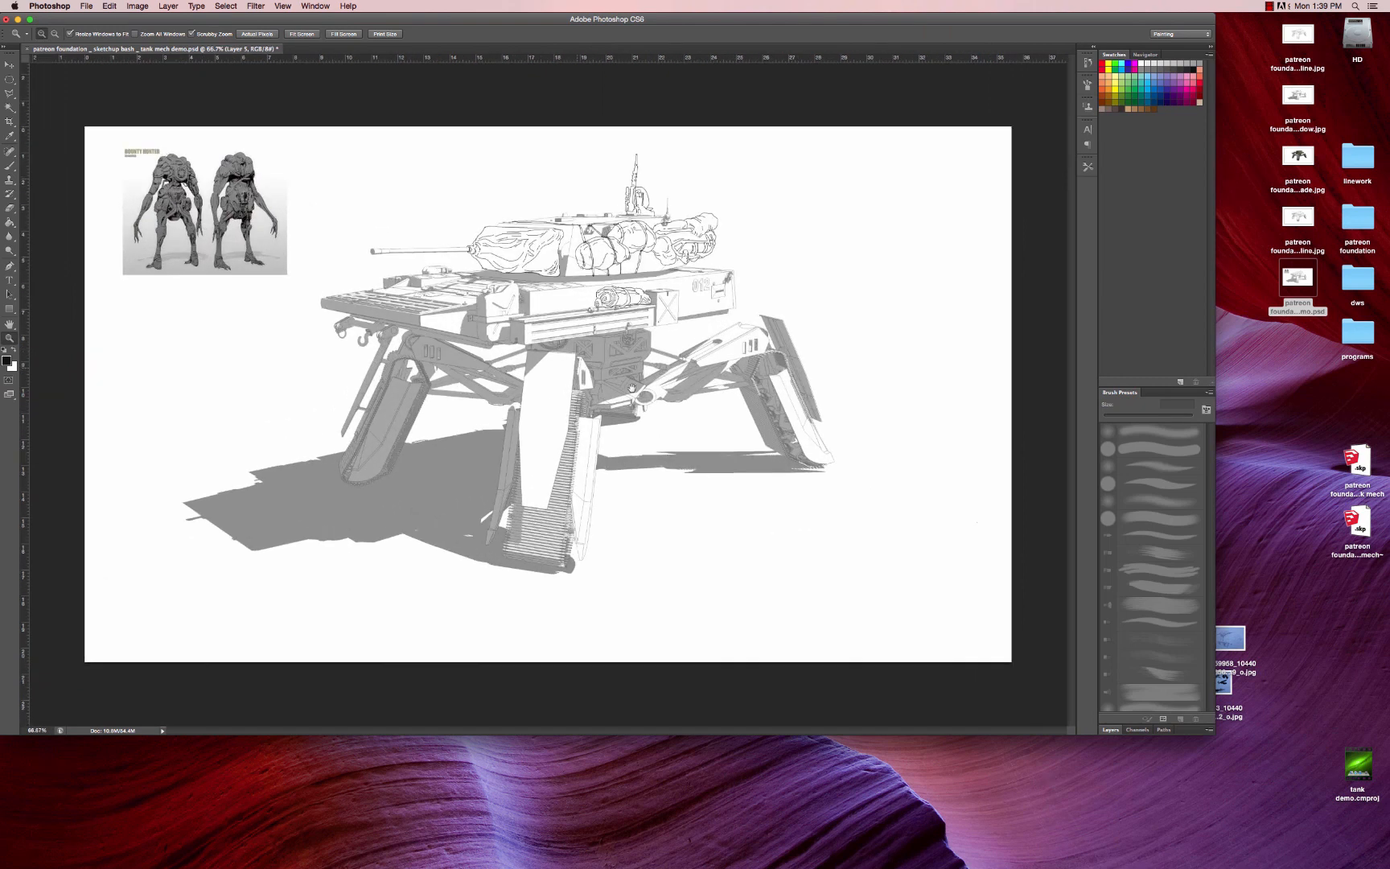
pyautogui.click(1118, 730)
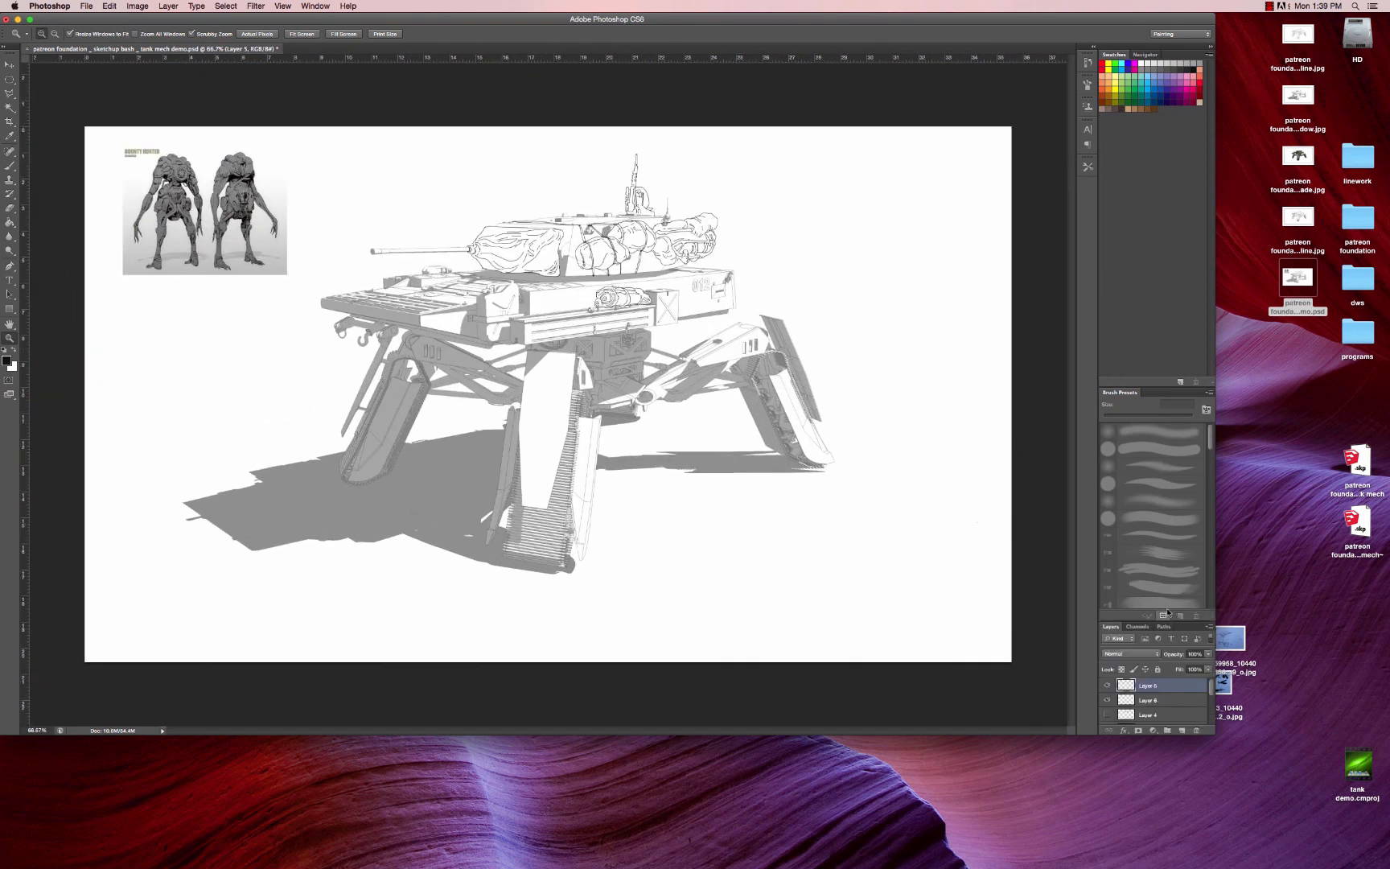
# - Hide the traced linework and its white fill layer, show the photo cutout layer and examine the turret details up close
pyautogui.click(1107, 686)
pyautogui.click(1108, 700)
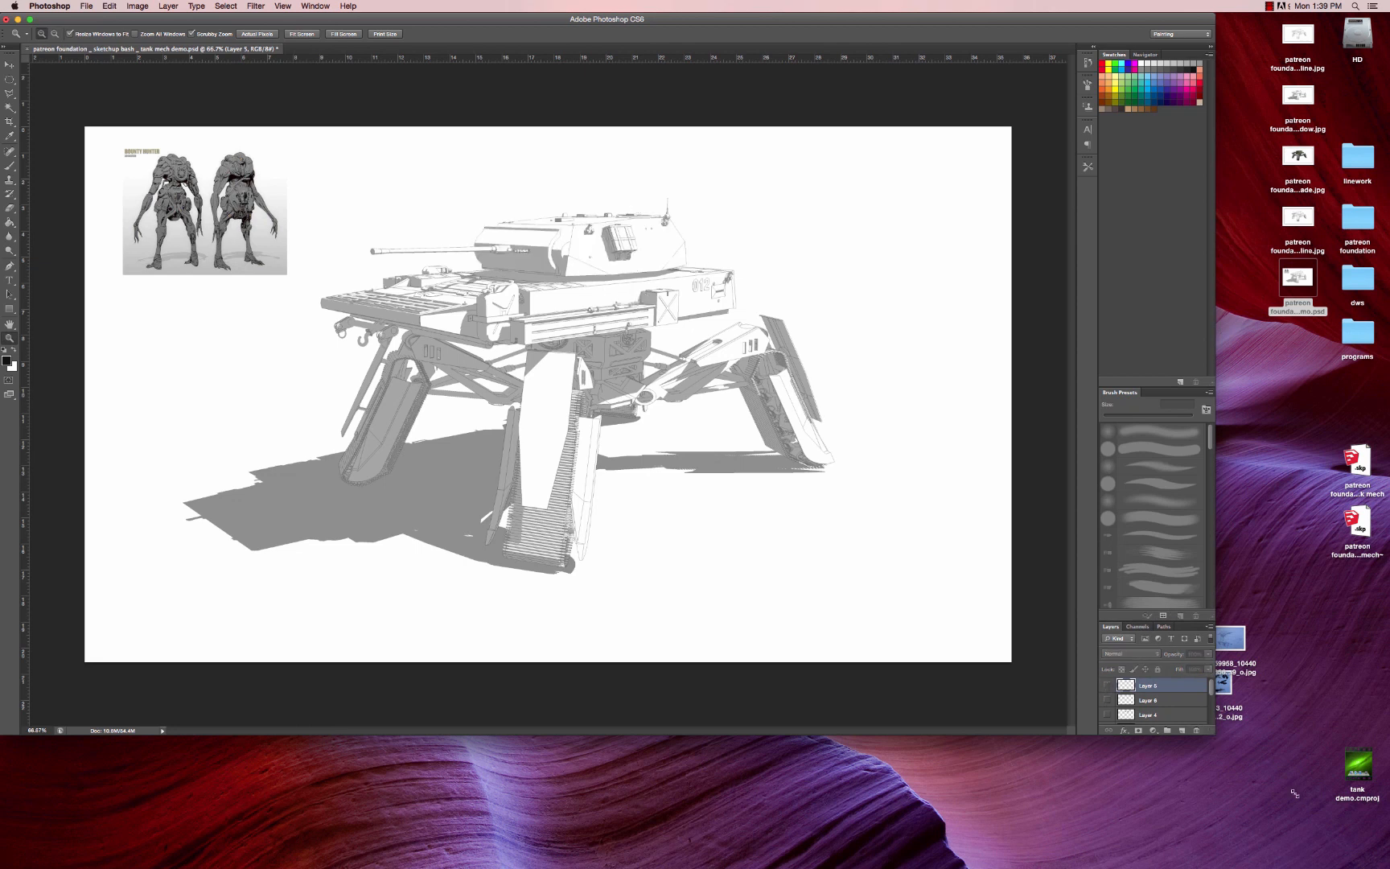
pyautogui.moveTo(1295, 794); pyautogui.dragTo(1312, 812)
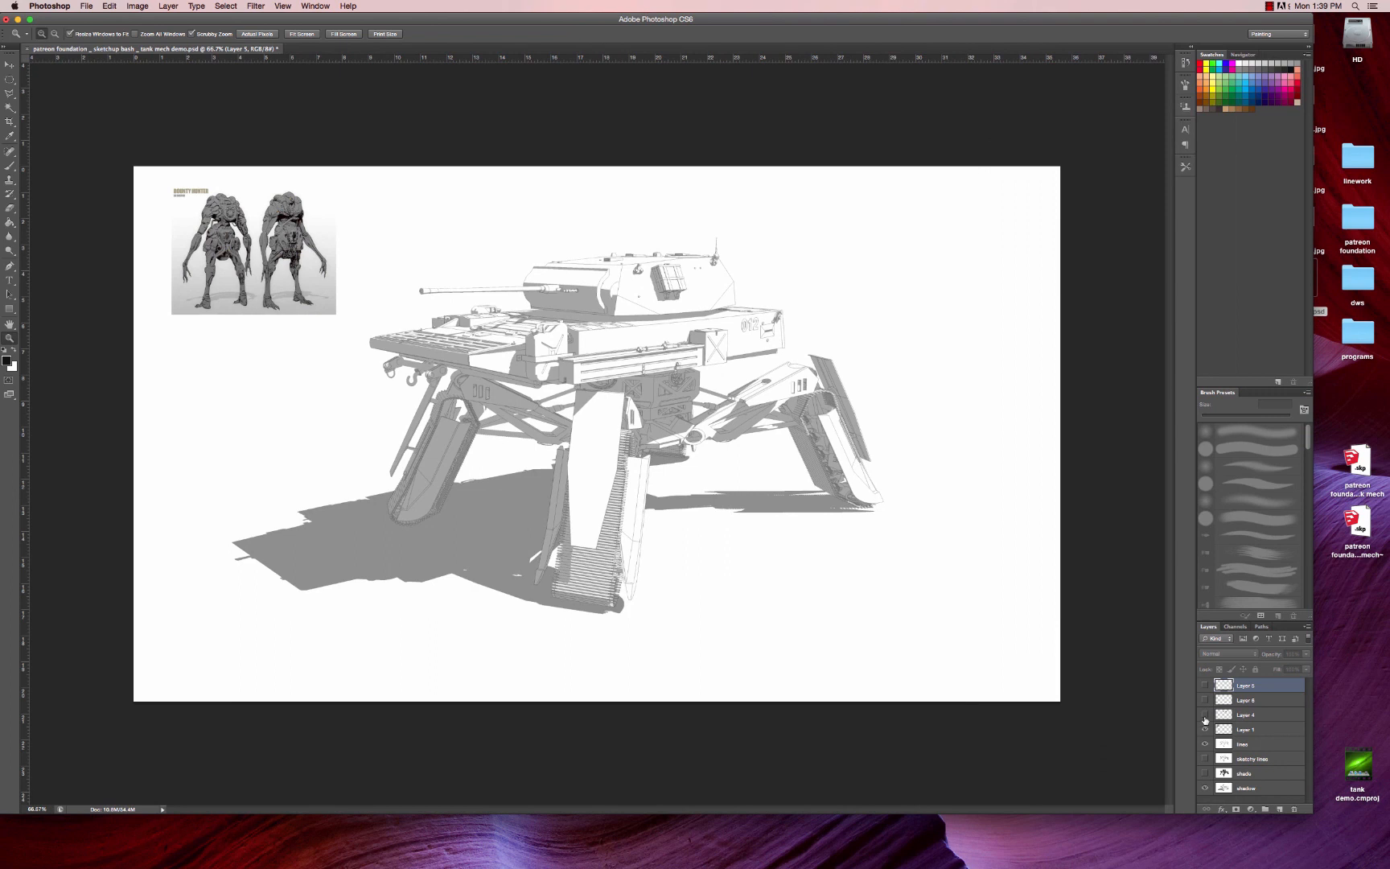
pyautogui.click(1204, 715)
pyautogui.moveTo(705, 302); pyautogui.dragTo(790, 463)
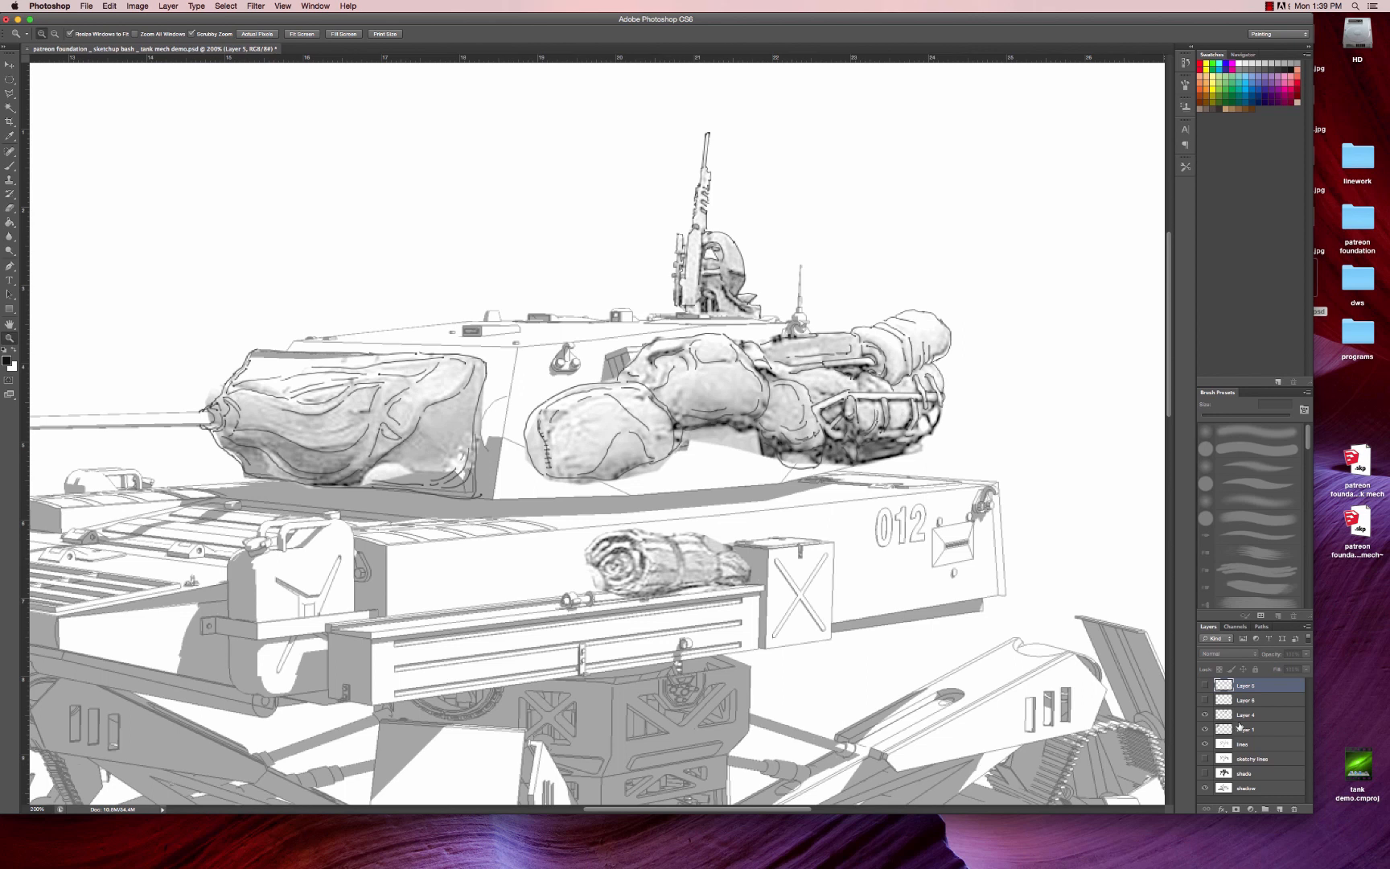
# - Hide the photo cutouts and show the traced linework of Layer 5 over the mech for inspection
pyautogui.click(1204, 715)
pyautogui.click(1205, 685)
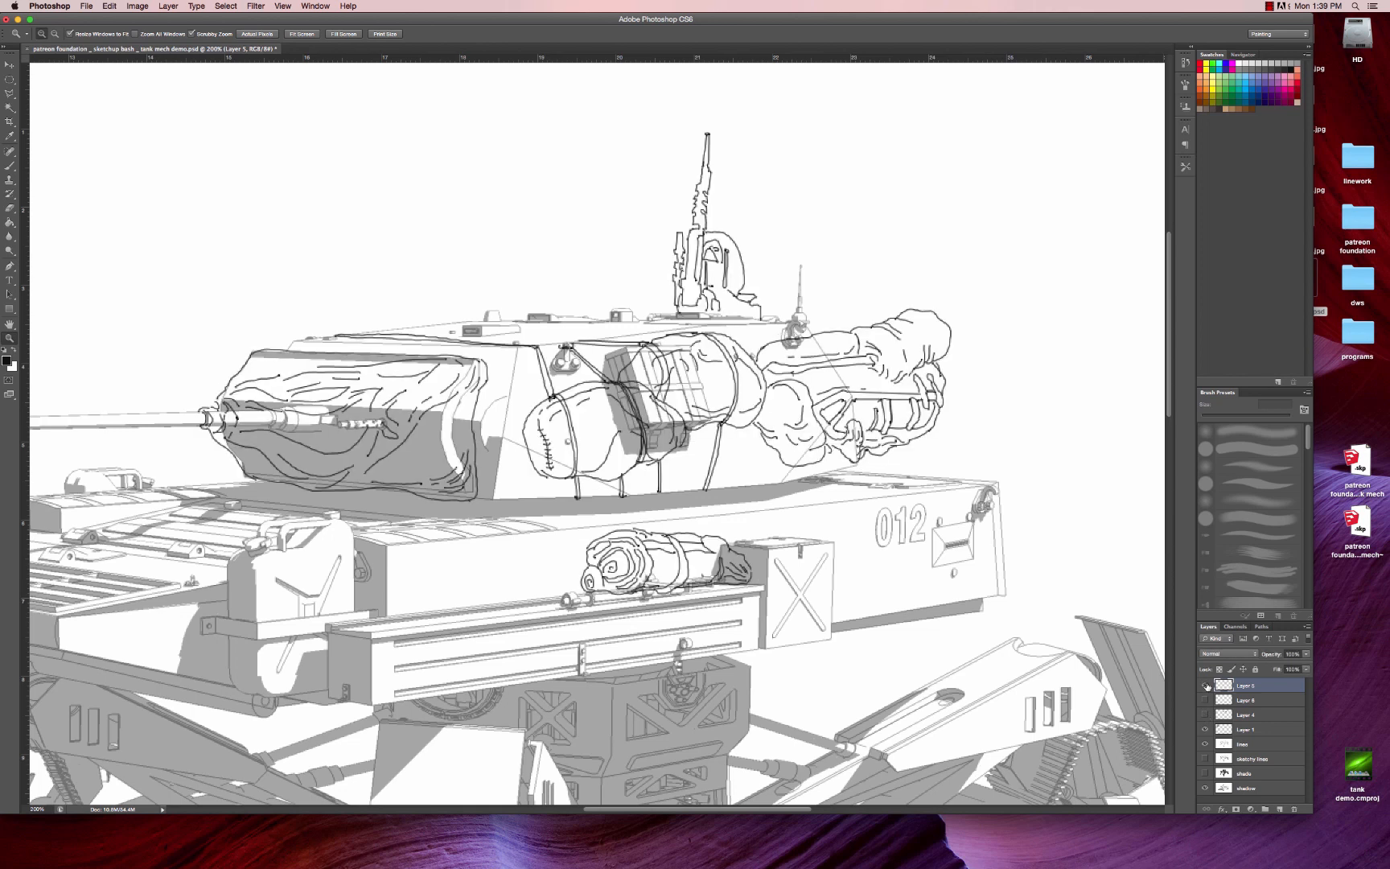
pyautogui.moveTo(764, 451); pyautogui.dragTo(776, 452)
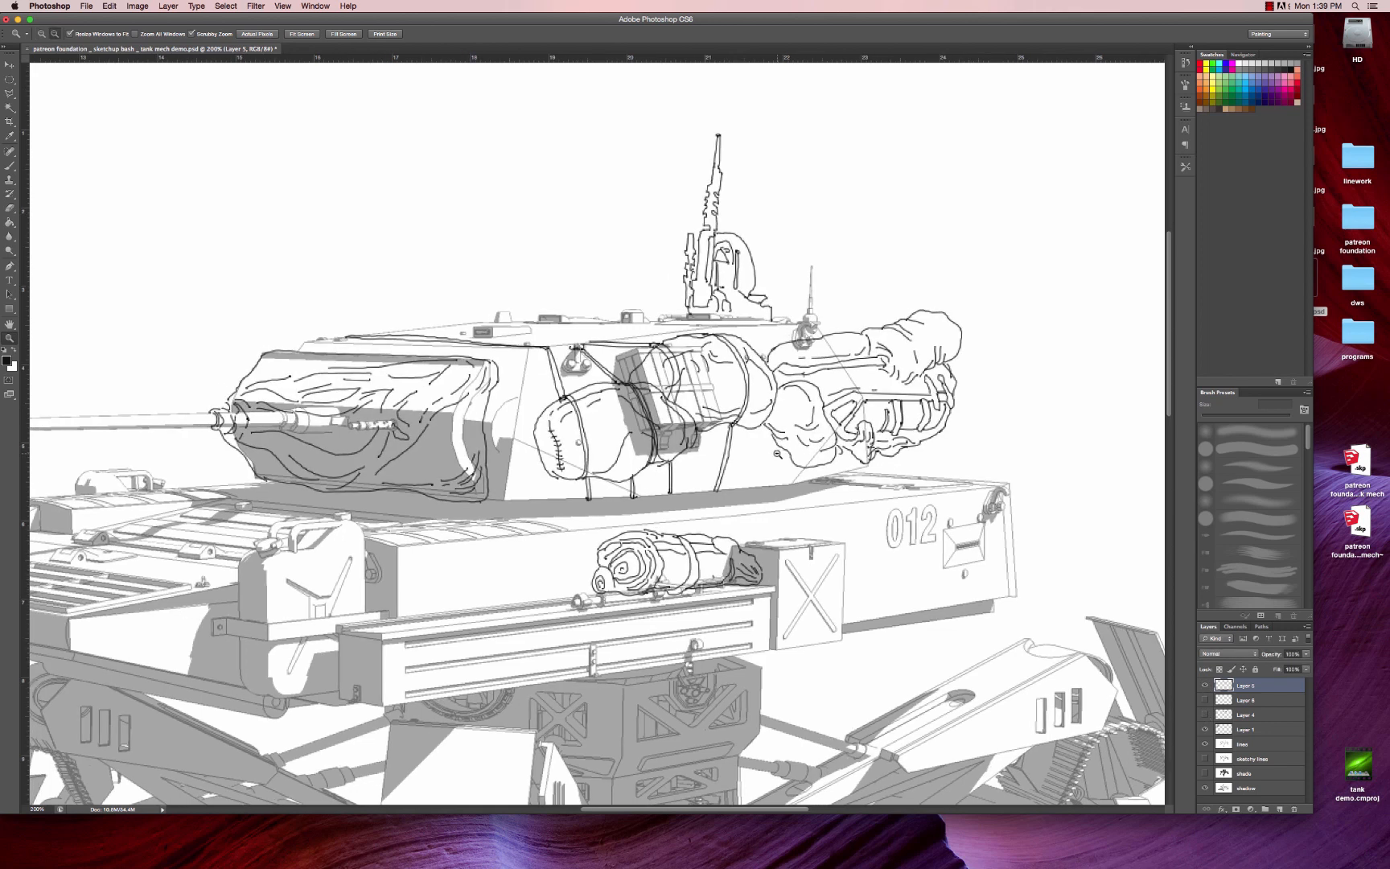
pyautogui.keyDown('alt'); pyautogui.click(776, 453); pyautogui.keyUp('alt')
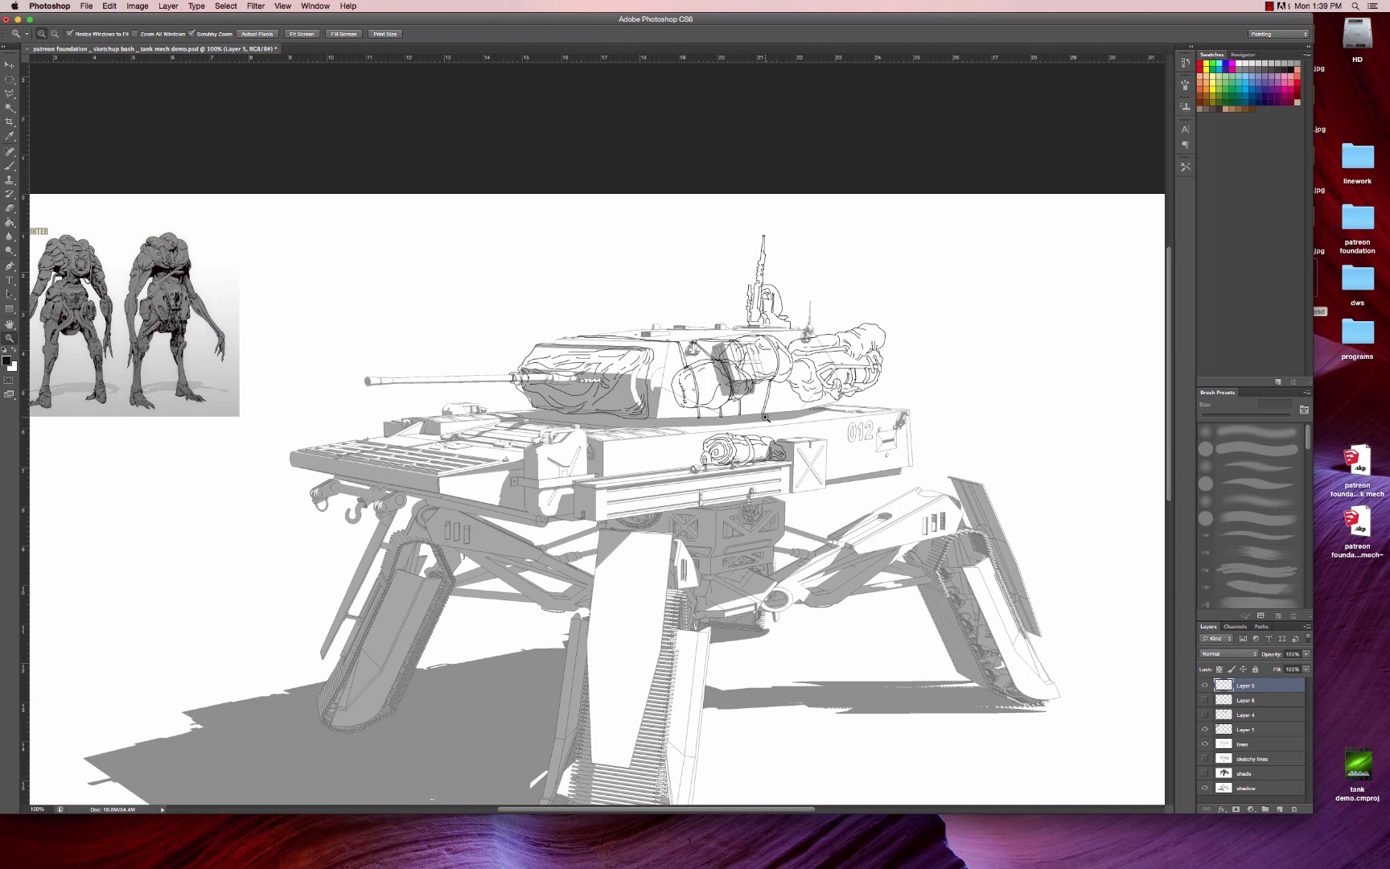
pyautogui.moveTo(689, 386); pyautogui.dragTo(701, 365)
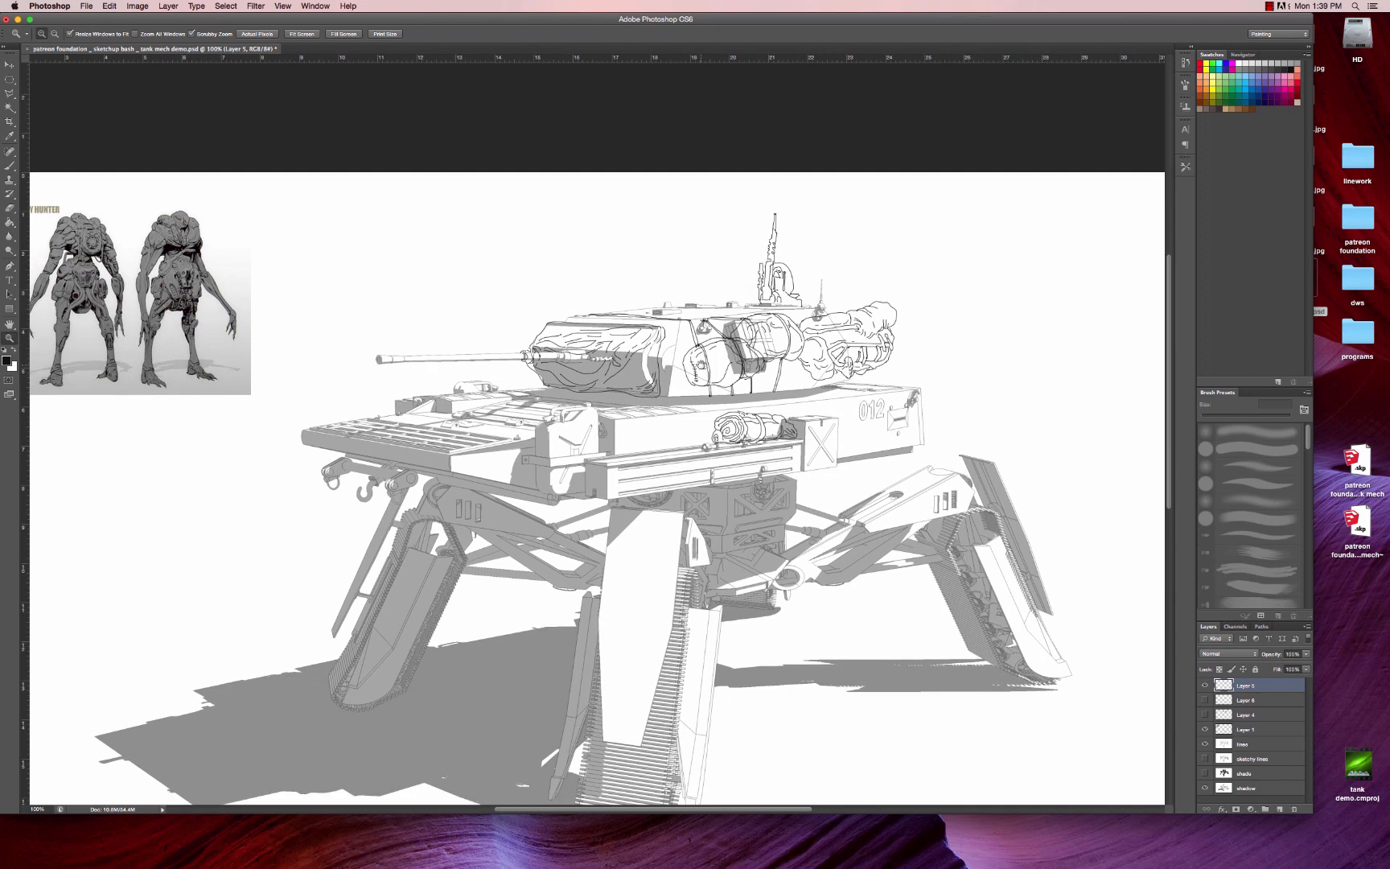
# - Show the white fill layer beneath the traced linework and compare the turret with each of the two layers on and off
pyautogui.click(1204, 701)
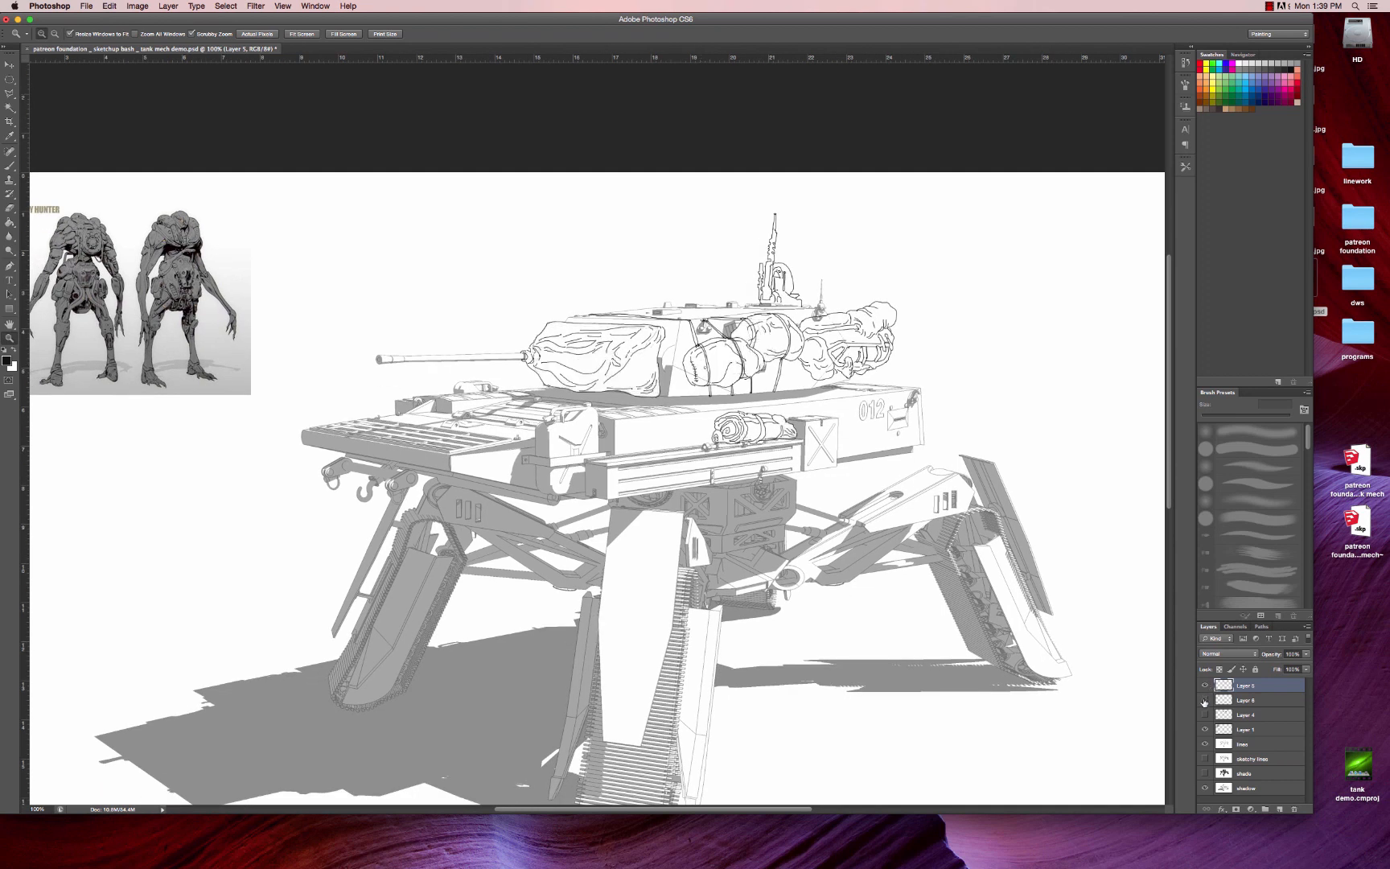
pyautogui.click(1204, 700)
pyautogui.click(1204, 700)
pyautogui.click(1204, 685)
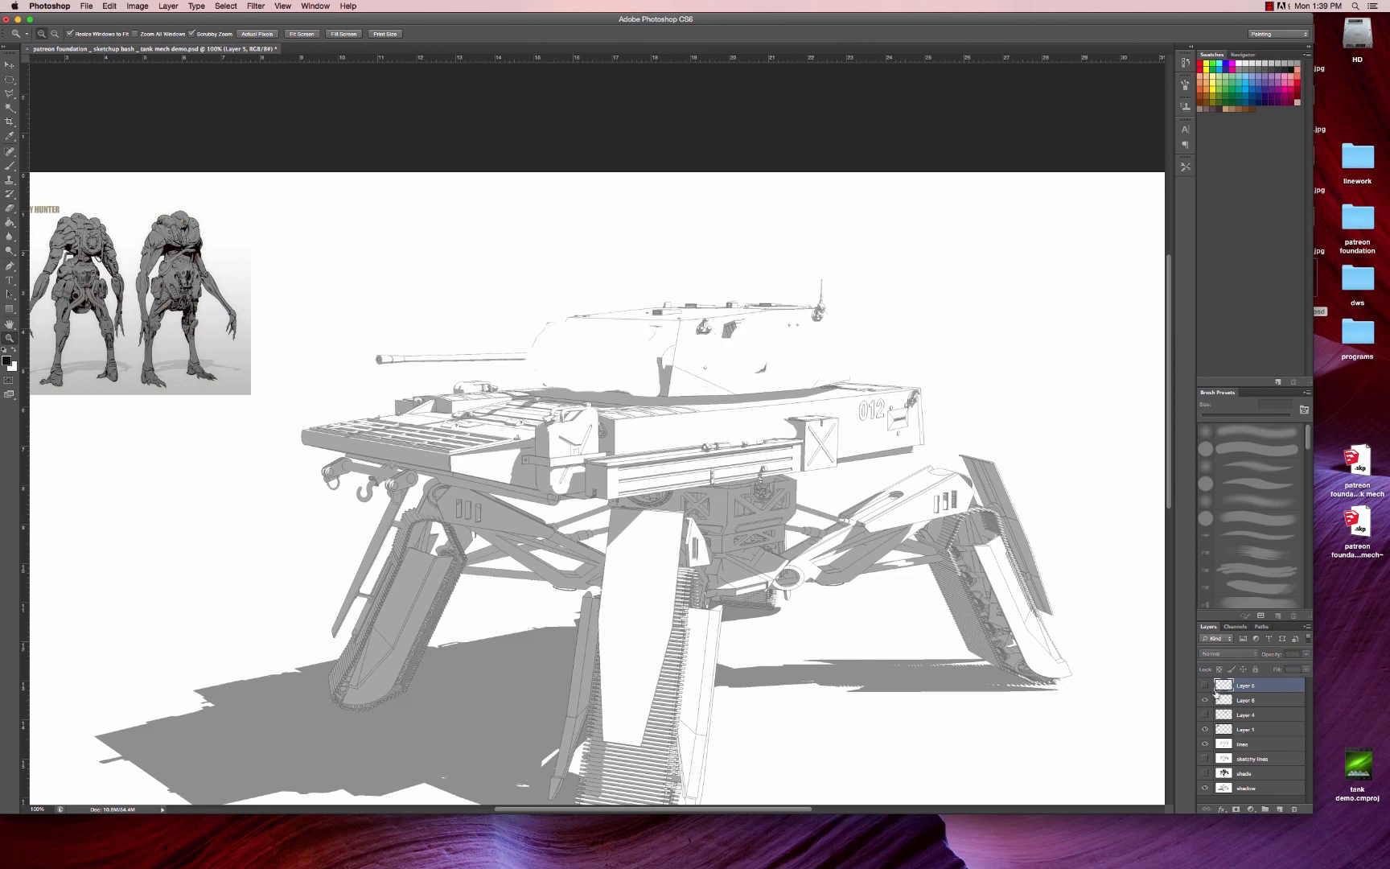
pyautogui.click(1205, 685)
pyautogui.click(821, 378)
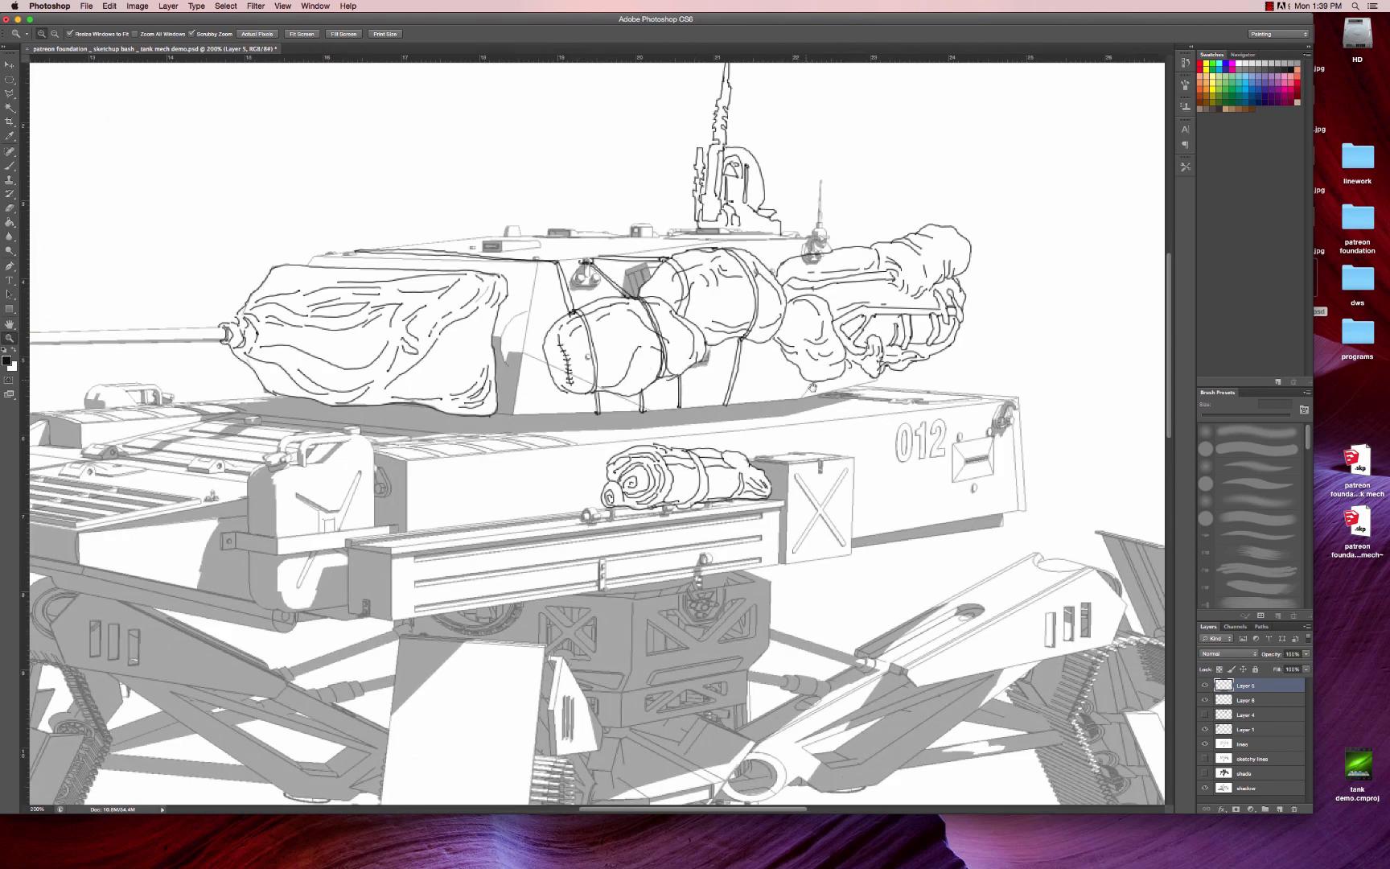
pyautogui.moveTo(822, 378)
pyautogui.mouseDown()
pyautogui.moveTo(859, 417)
pyautogui.moveTo(817, 374)
pyautogui.mouseUp()
pyautogui.keyDown('alt'); pyautogui.click(832, 447); pyautogui.keyUp('alt')
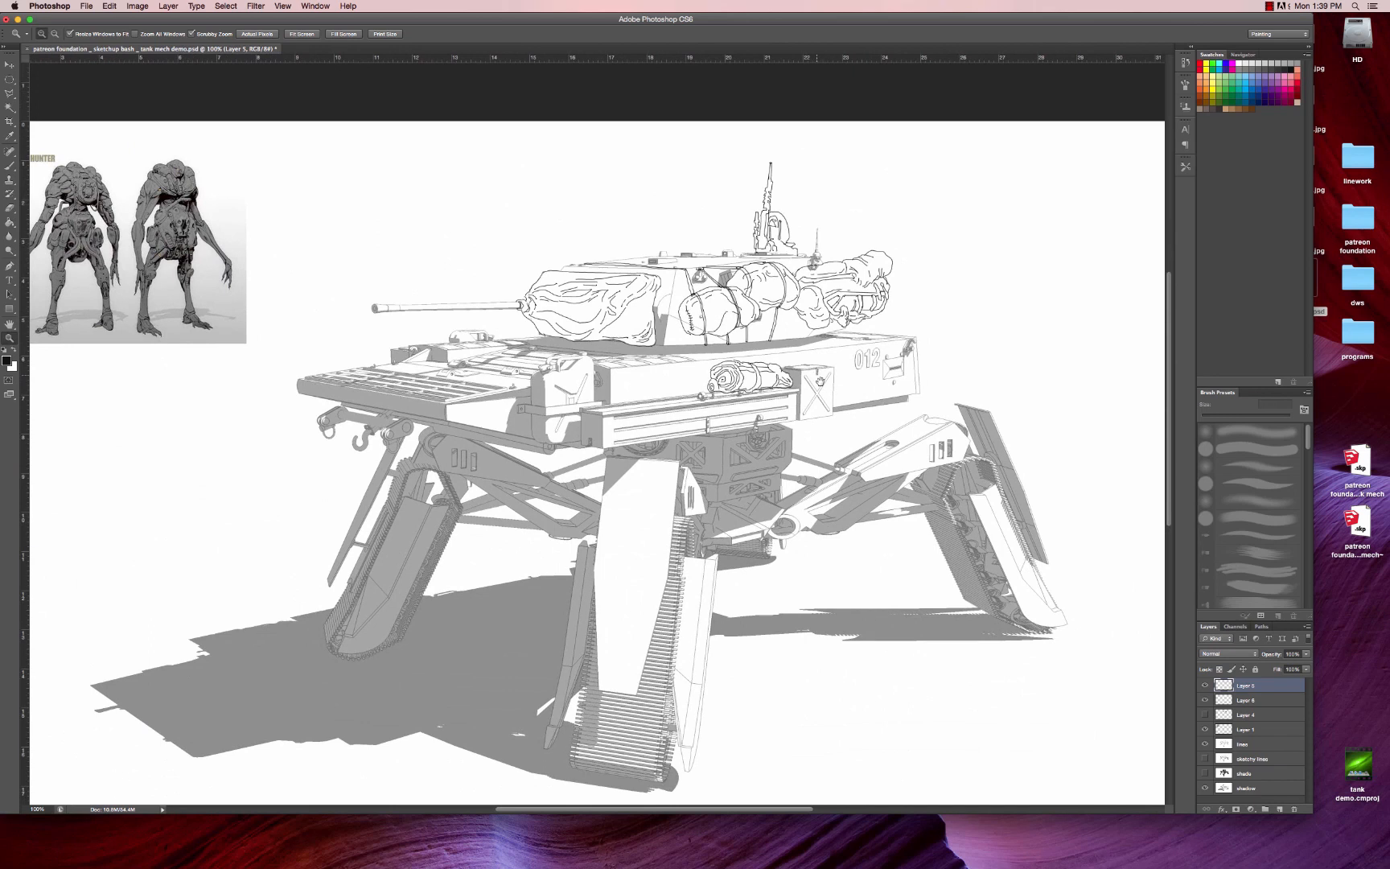
# - Merge the traced linework layer with the white fill layer beneath it and check the merged layer by toggling its visibility
pyautogui.press('v')
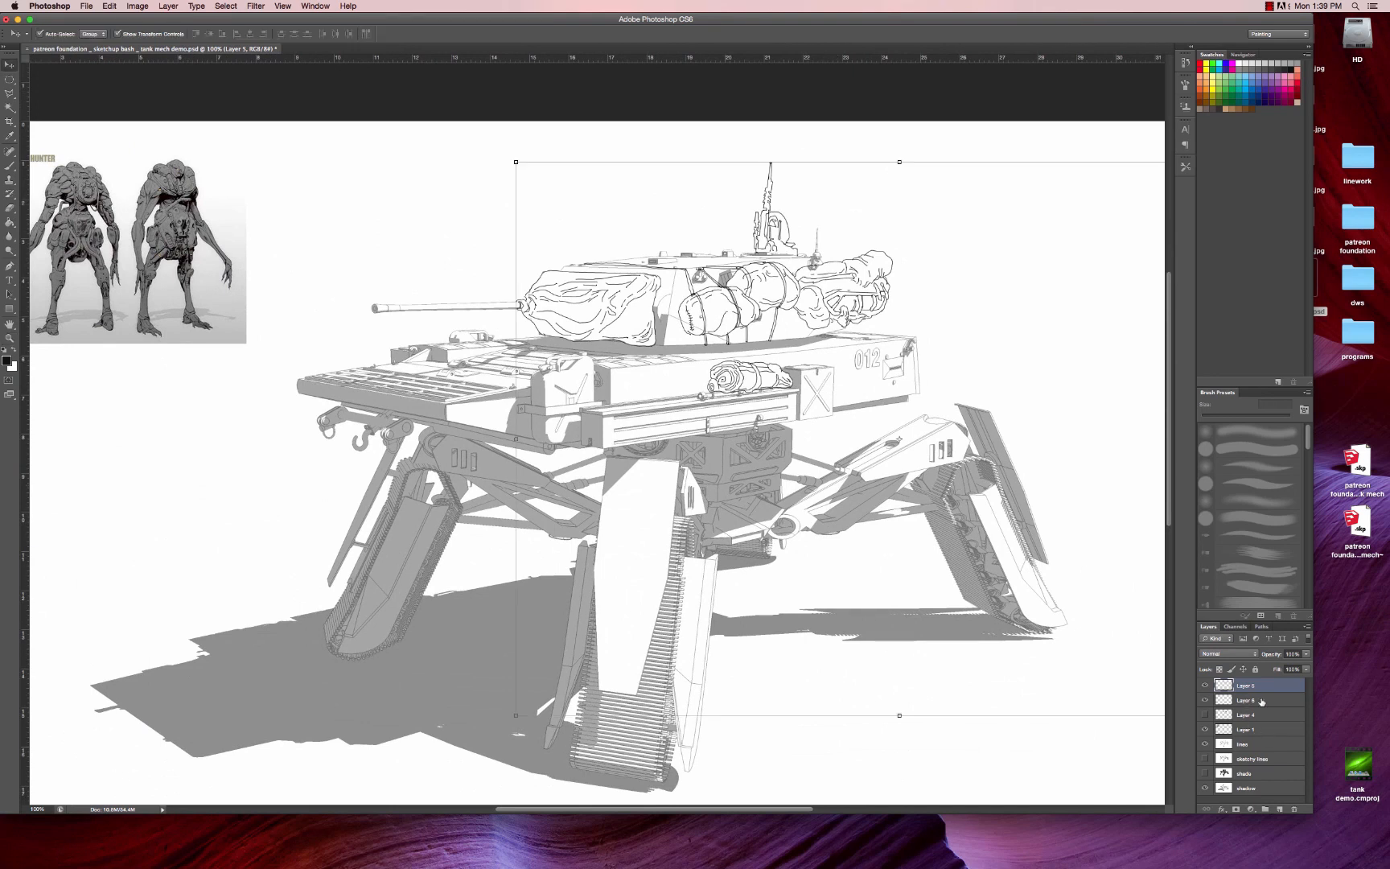
pyautogui.keyDown('shift'); pyautogui.click(1261, 701); pyautogui.keyUp('shift')
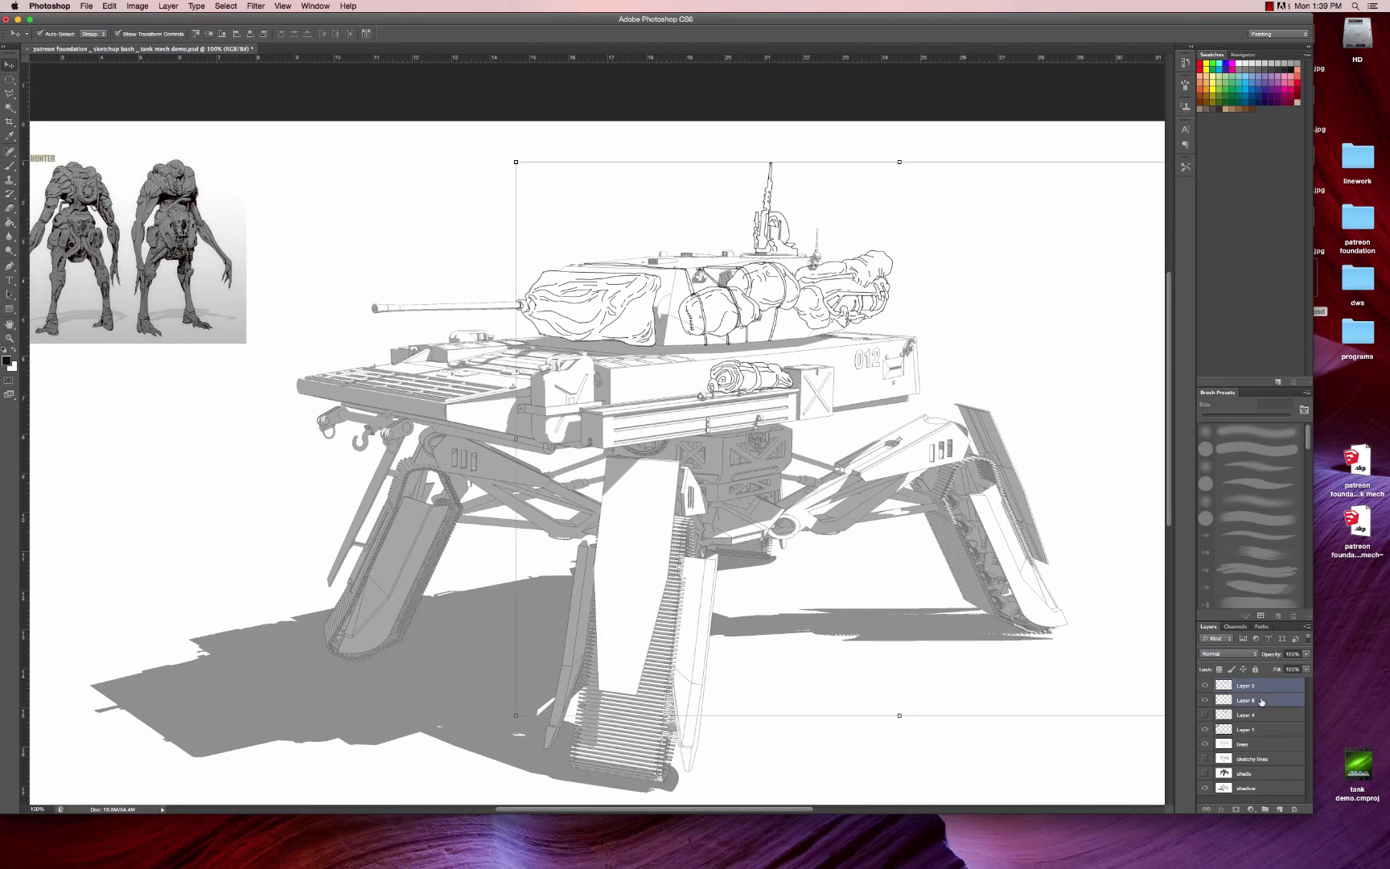
pyautogui.press('super+e')
pyautogui.click(1204, 686)
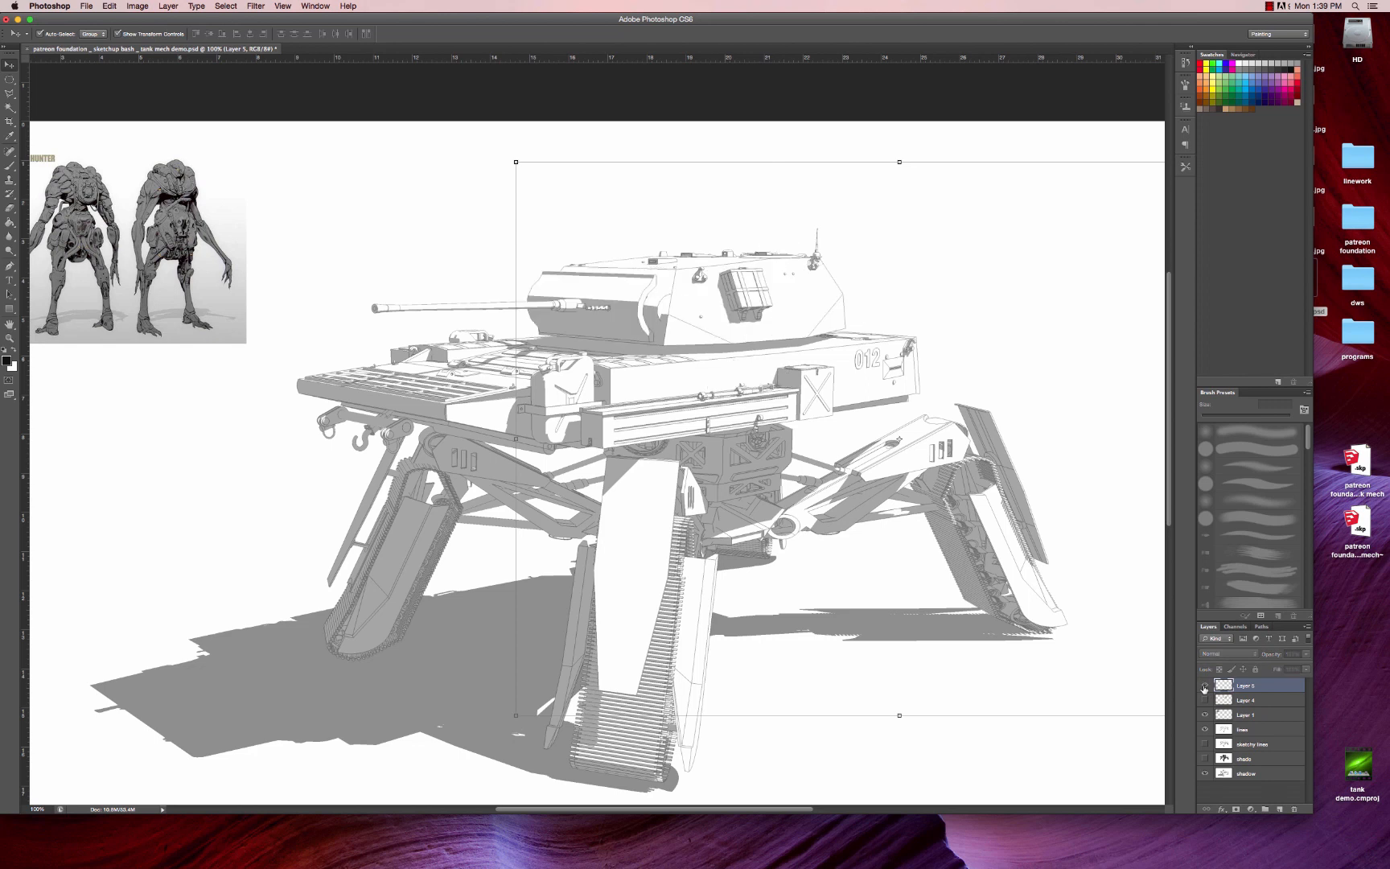
pyautogui.click(1204, 686)
# - Examine what the photo cutout layer, Layer 1 and the lines layer contribute by switching their visibility on and off
pyautogui.click(1206, 701)
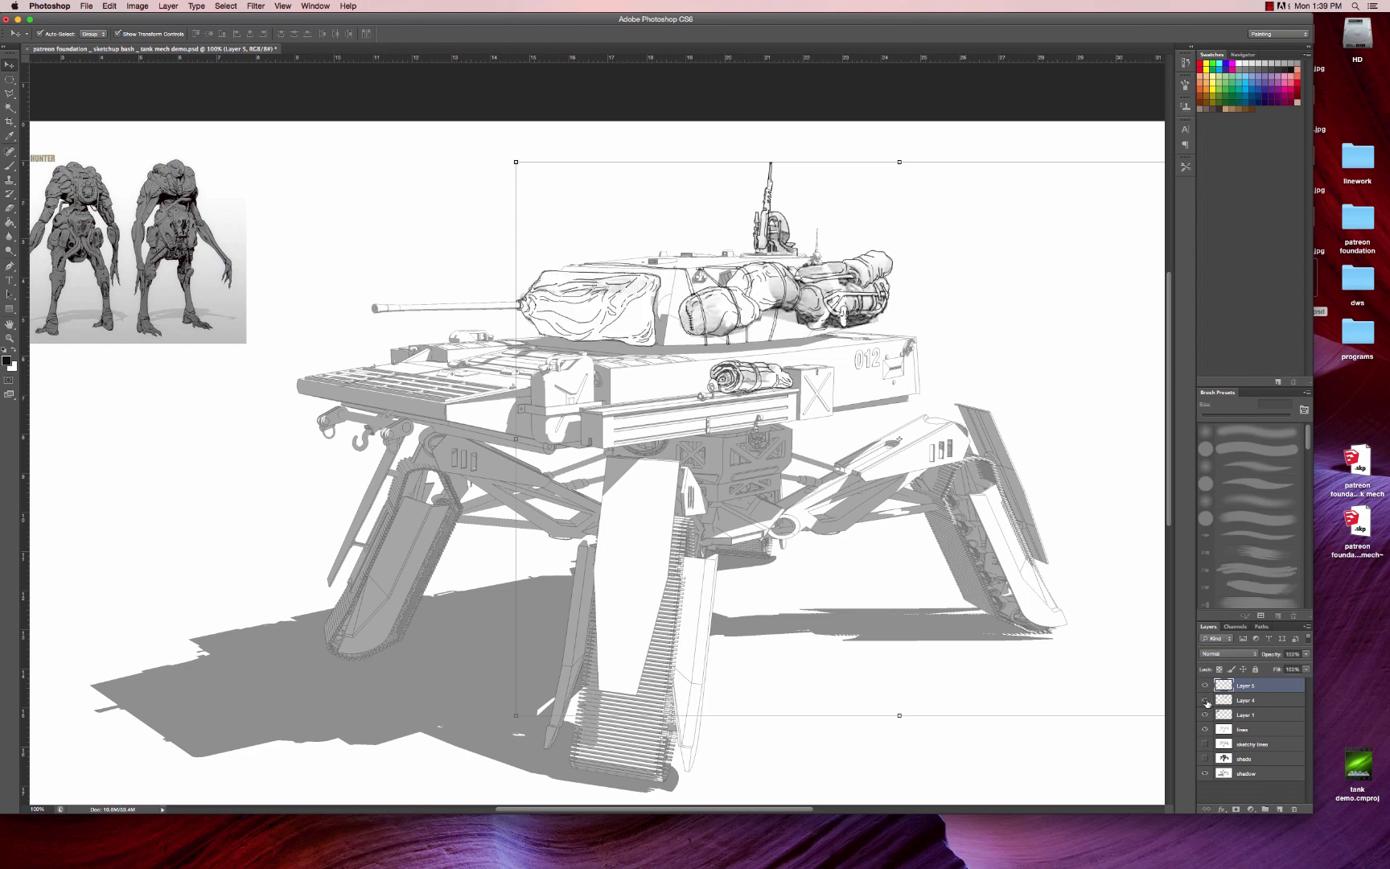
pyautogui.click(1206, 701)
pyautogui.click(1259, 702)
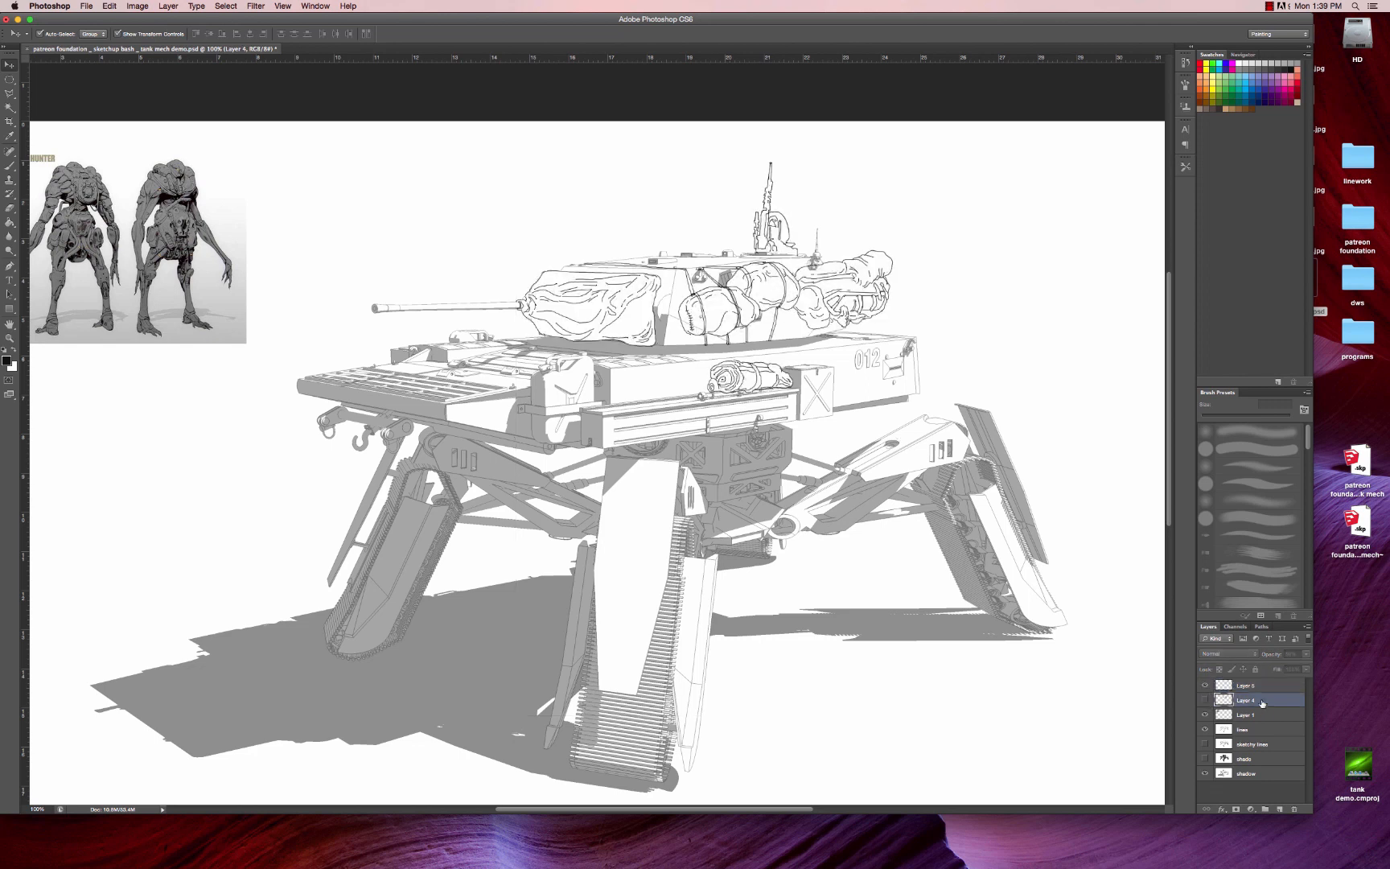
pyautogui.click(1205, 715)
pyautogui.click(1205, 715)
pyautogui.click(1204, 730)
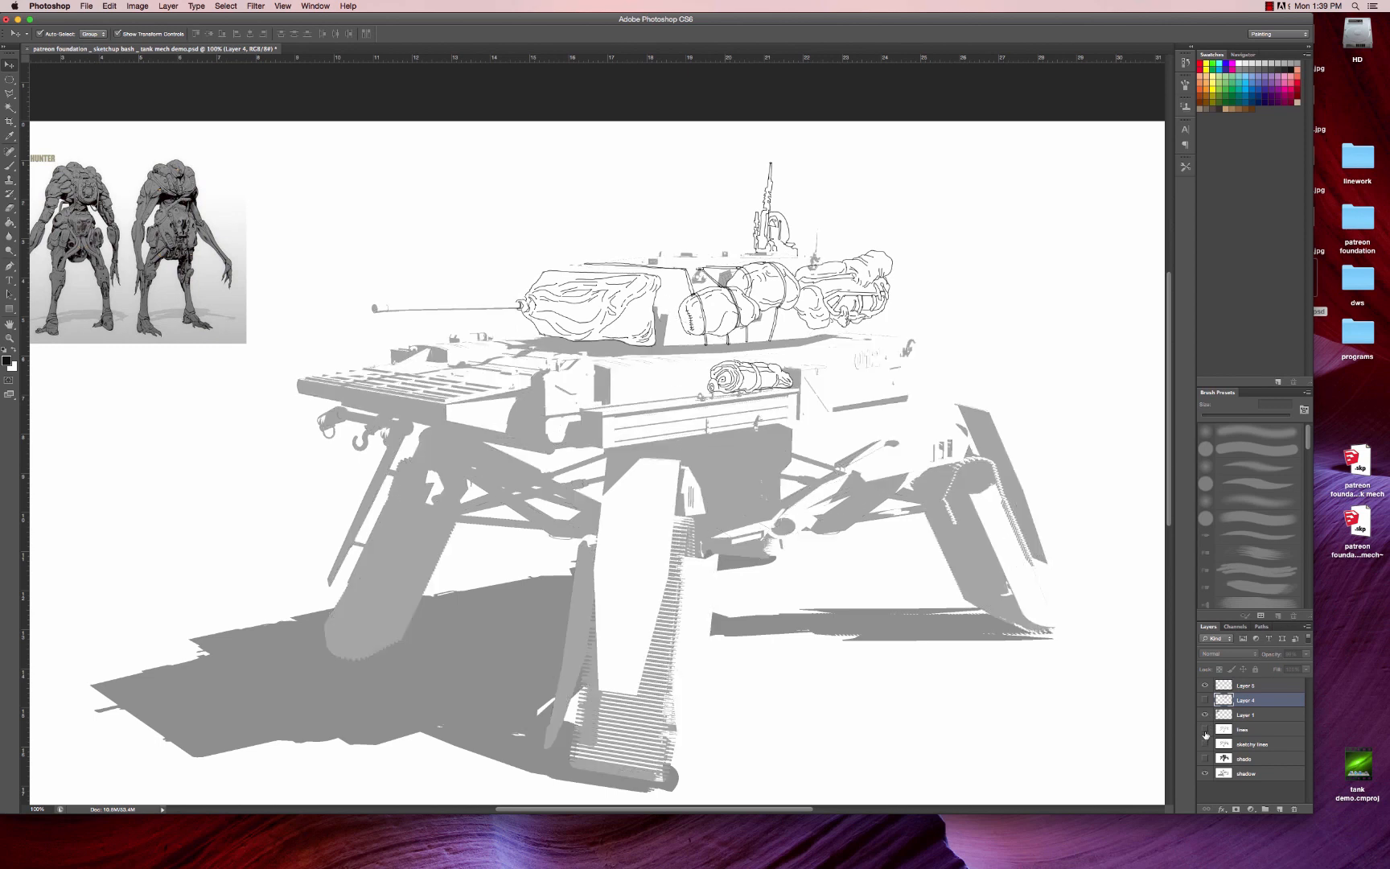
pyautogui.click(1205, 730)
# - Show the lines layer and raise its opacity to nearly full so the mech's linework turns dark
pyautogui.click(1258, 729)
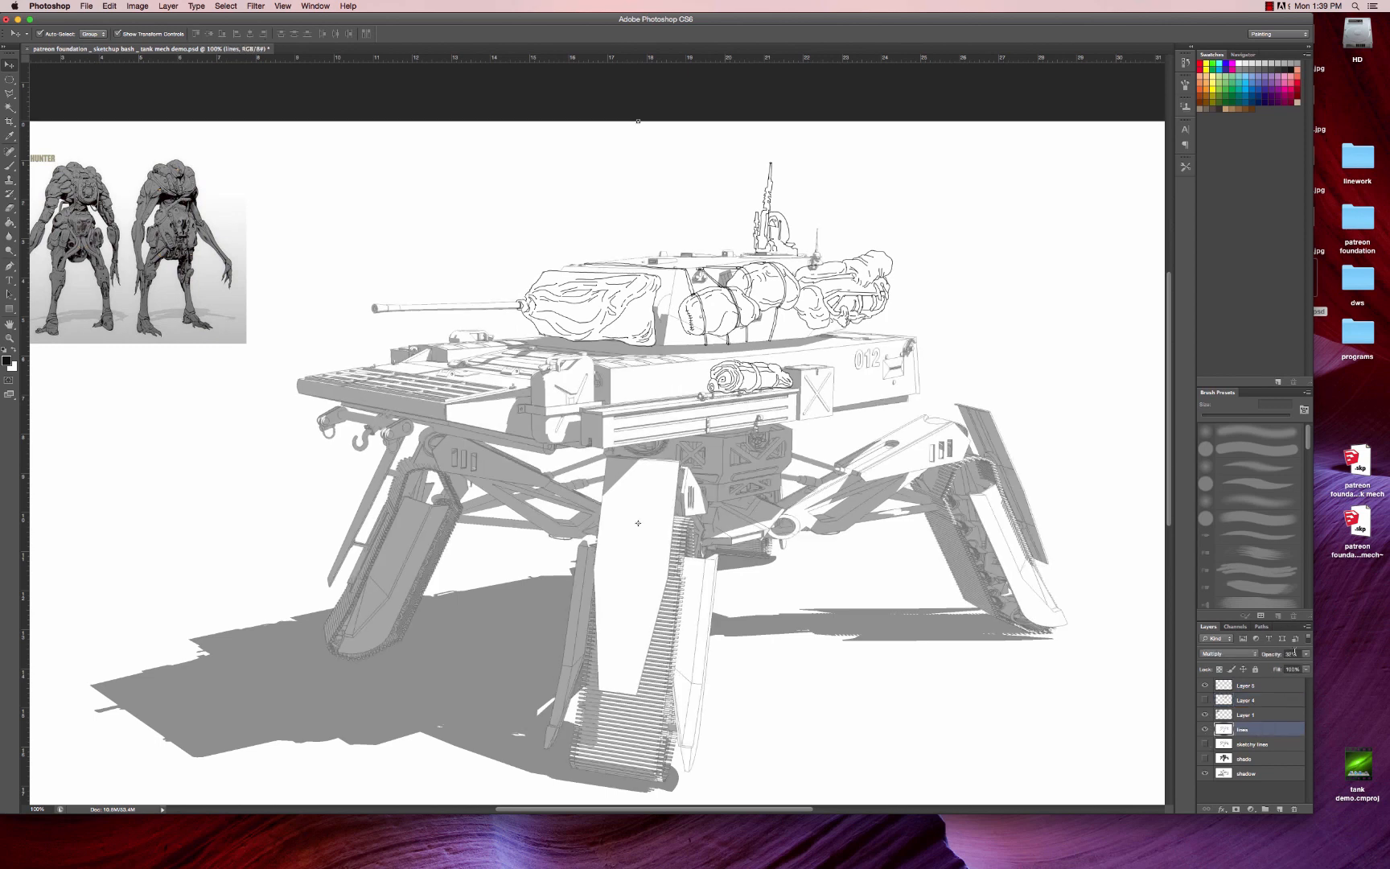
pyautogui.click(1305, 655)
pyautogui.moveTo(1305, 666); pyautogui.dragTo(1306, 667)
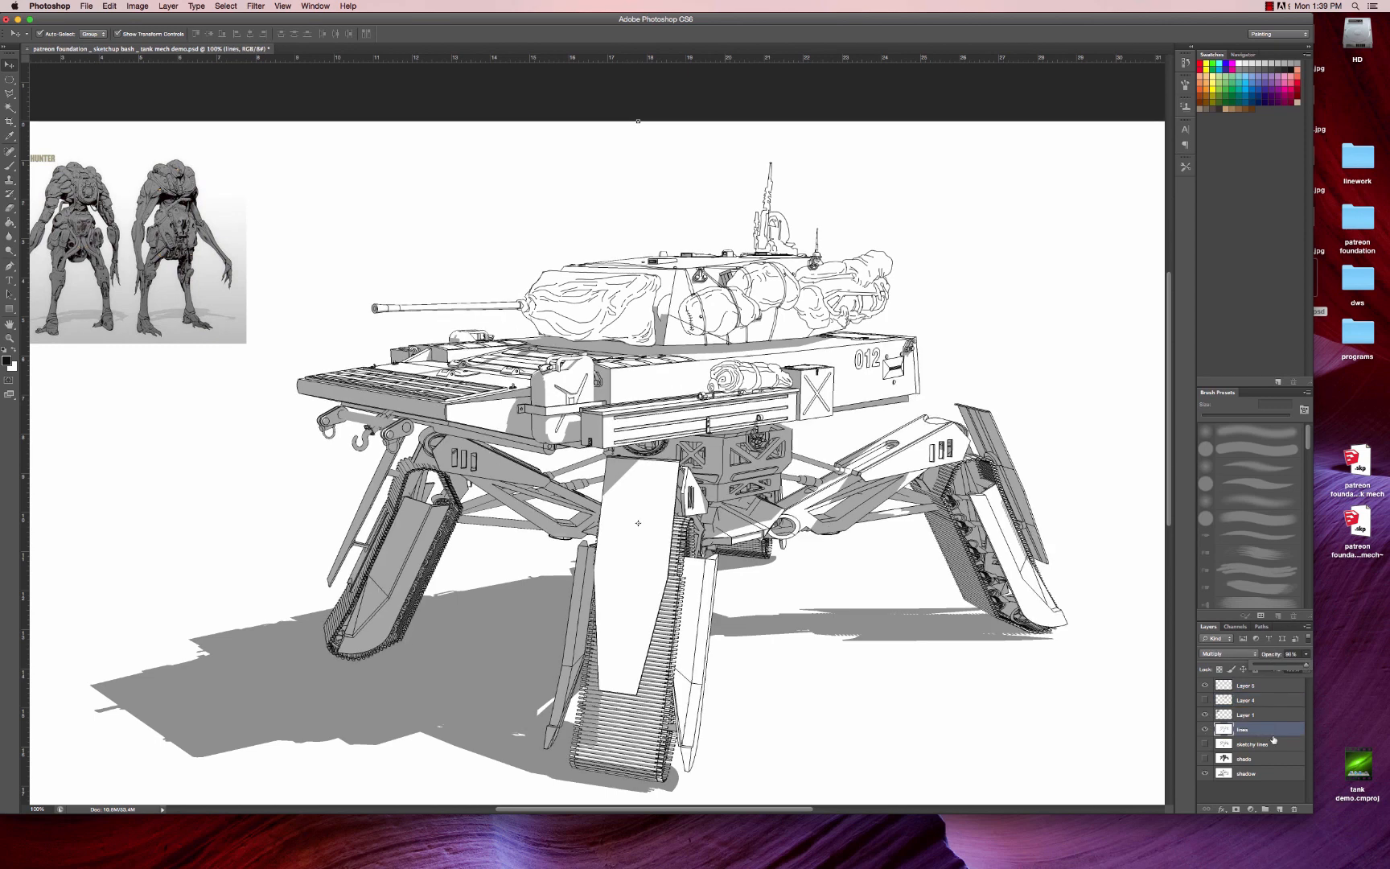
# - Show the sketchy lines layer beneath the lines layer at 100% opacity and inspect the whole mech
pyautogui.click(1205, 743)
pyautogui.click(1271, 744)
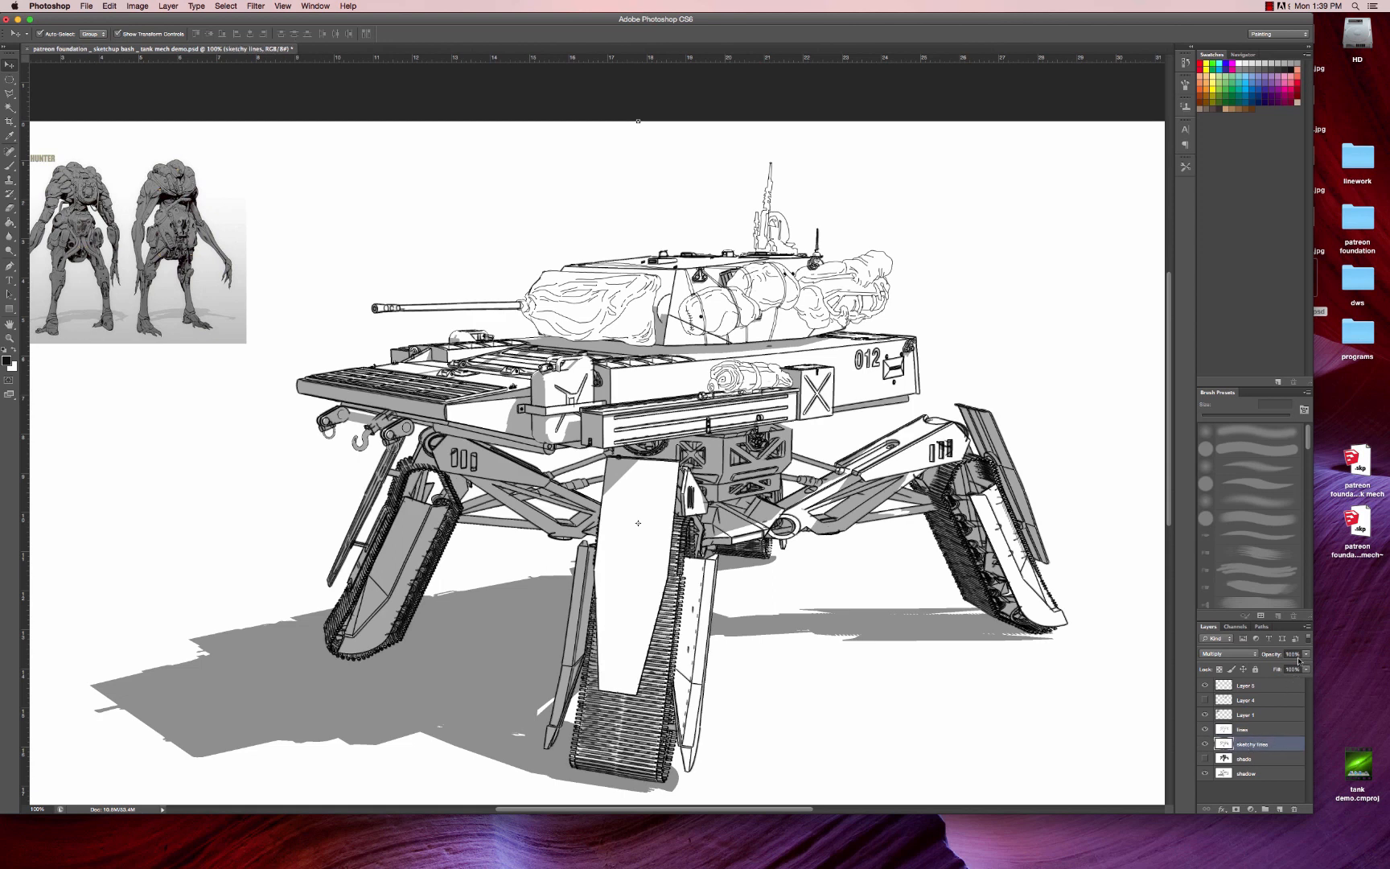
pyautogui.moveTo(867, 613); pyautogui.dragTo(825, 546)
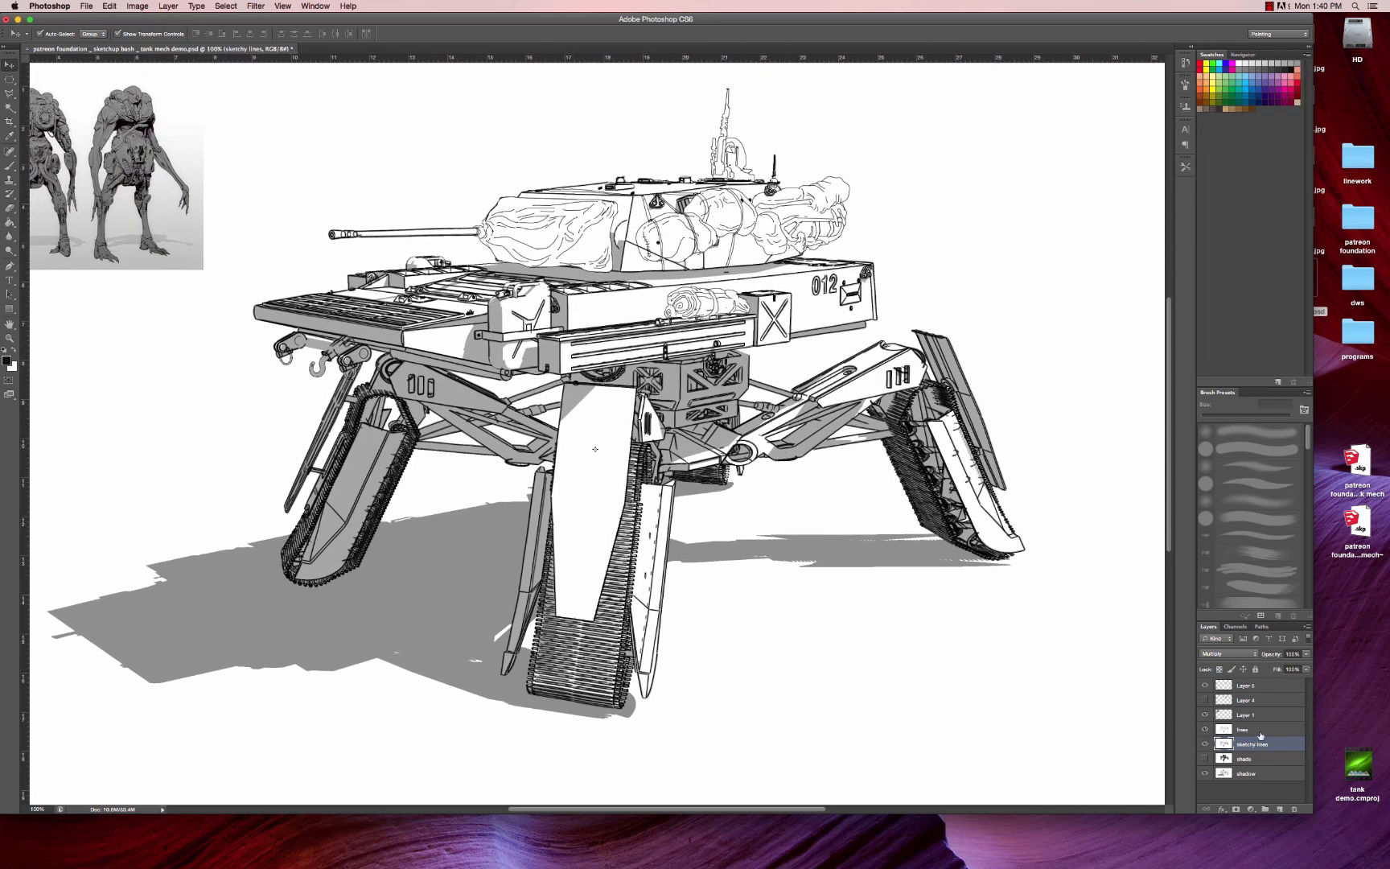
# - Duplicate the lines layer as a backup and hide the copy
pyautogui.click(1265, 729)
pyautogui.moveTo(1276, 734); pyautogui.dragTo(1280, 808)
pyautogui.click(1204, 730)
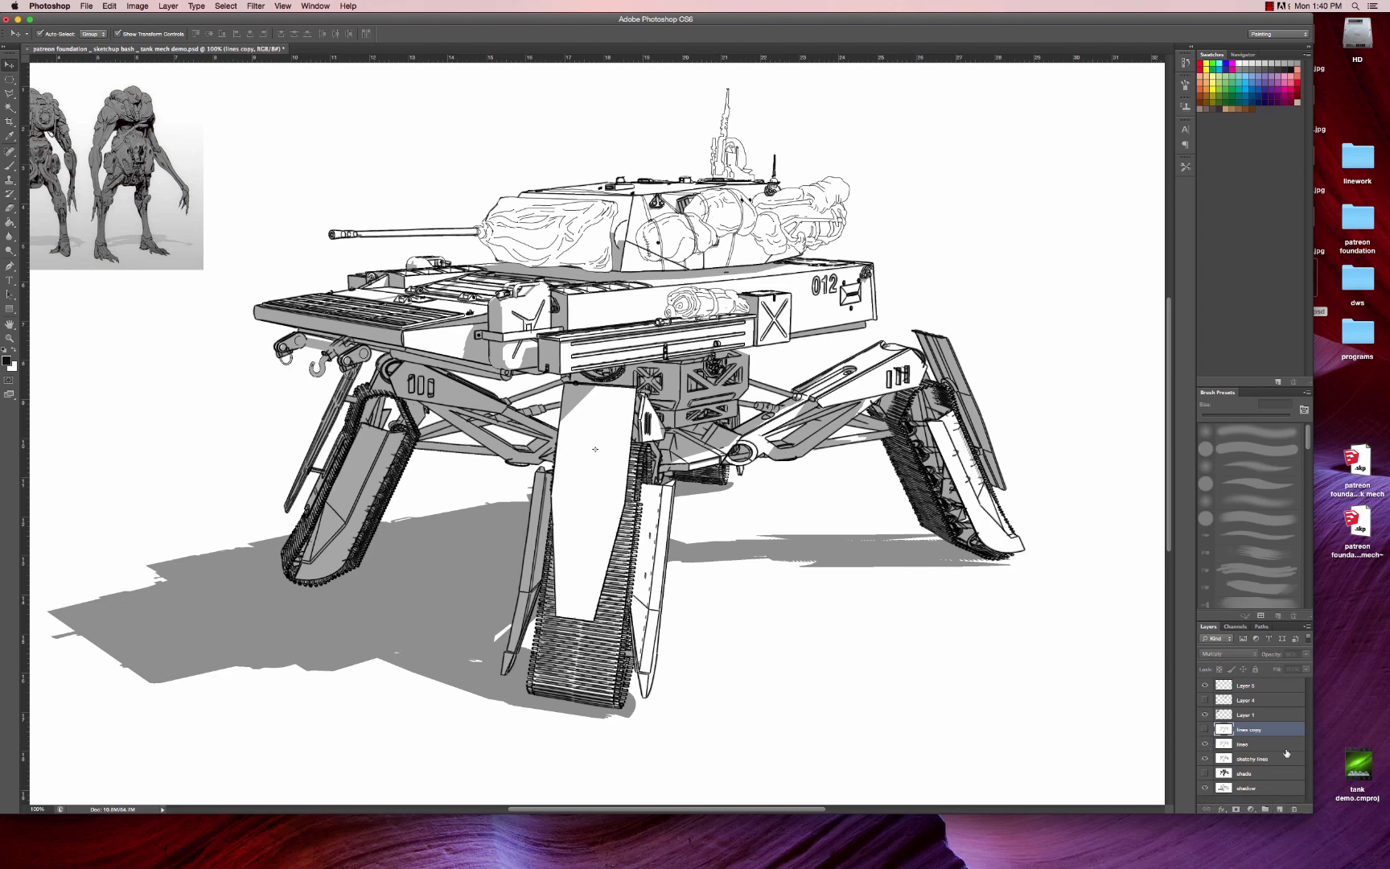
# - Ready the Eraser on the original lines layer with its brush enlarged to 500 px
pyautogui.click(1279, 744)
pyautogui.press('e')
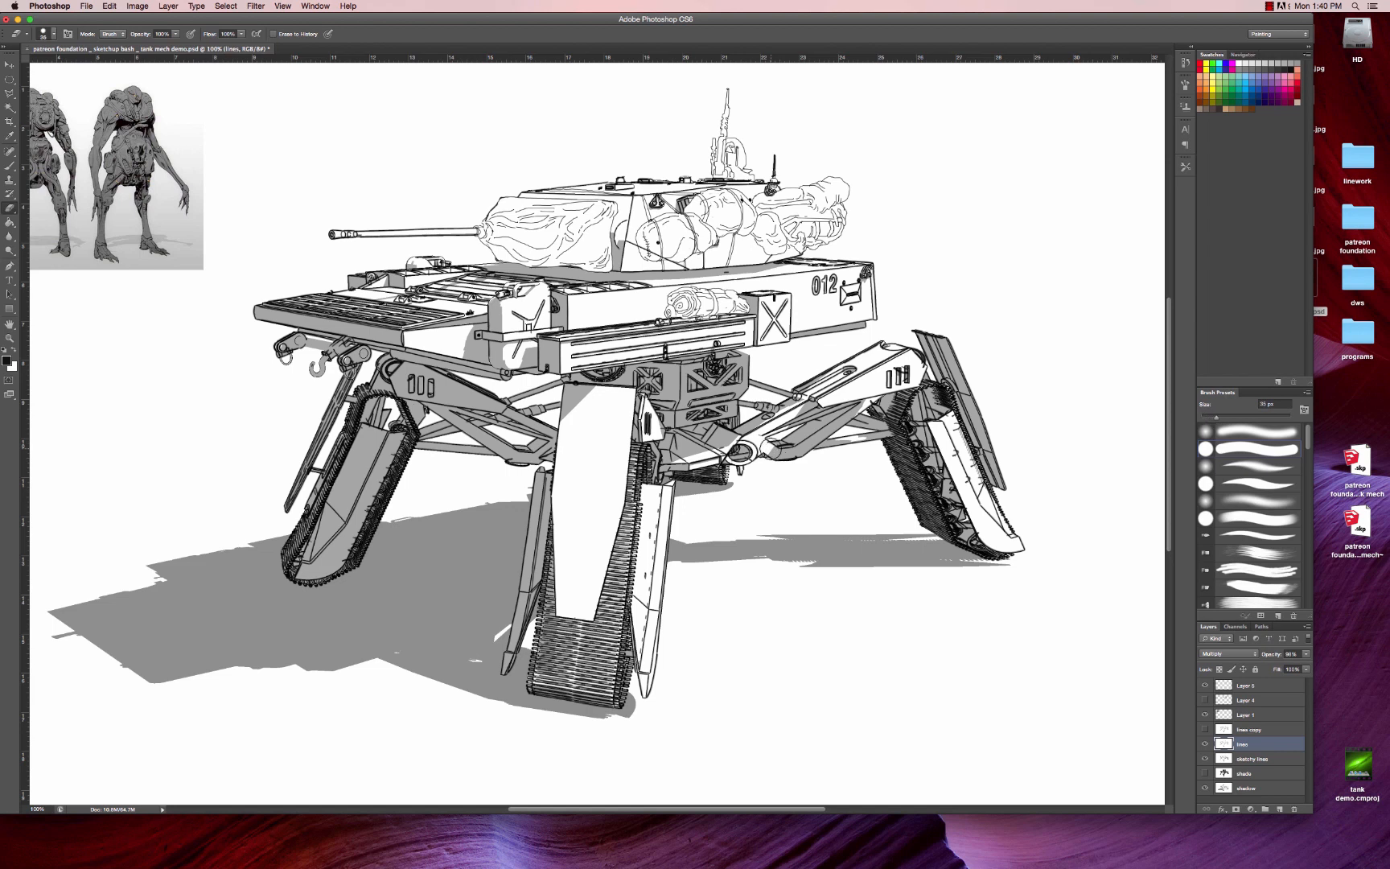
pyautogui.press(']')
pyautogui.press(']')
pyautogui.press(']')
pyautogui.press(']')
pyautogui.press(']')
pyautogui.press(']')
pyautogui.press(']')
pyautogui.press(']')
pyautogui.press(']')
pyautogui.press(']')
pyautogui.press(']')
pyautogui.press(']')
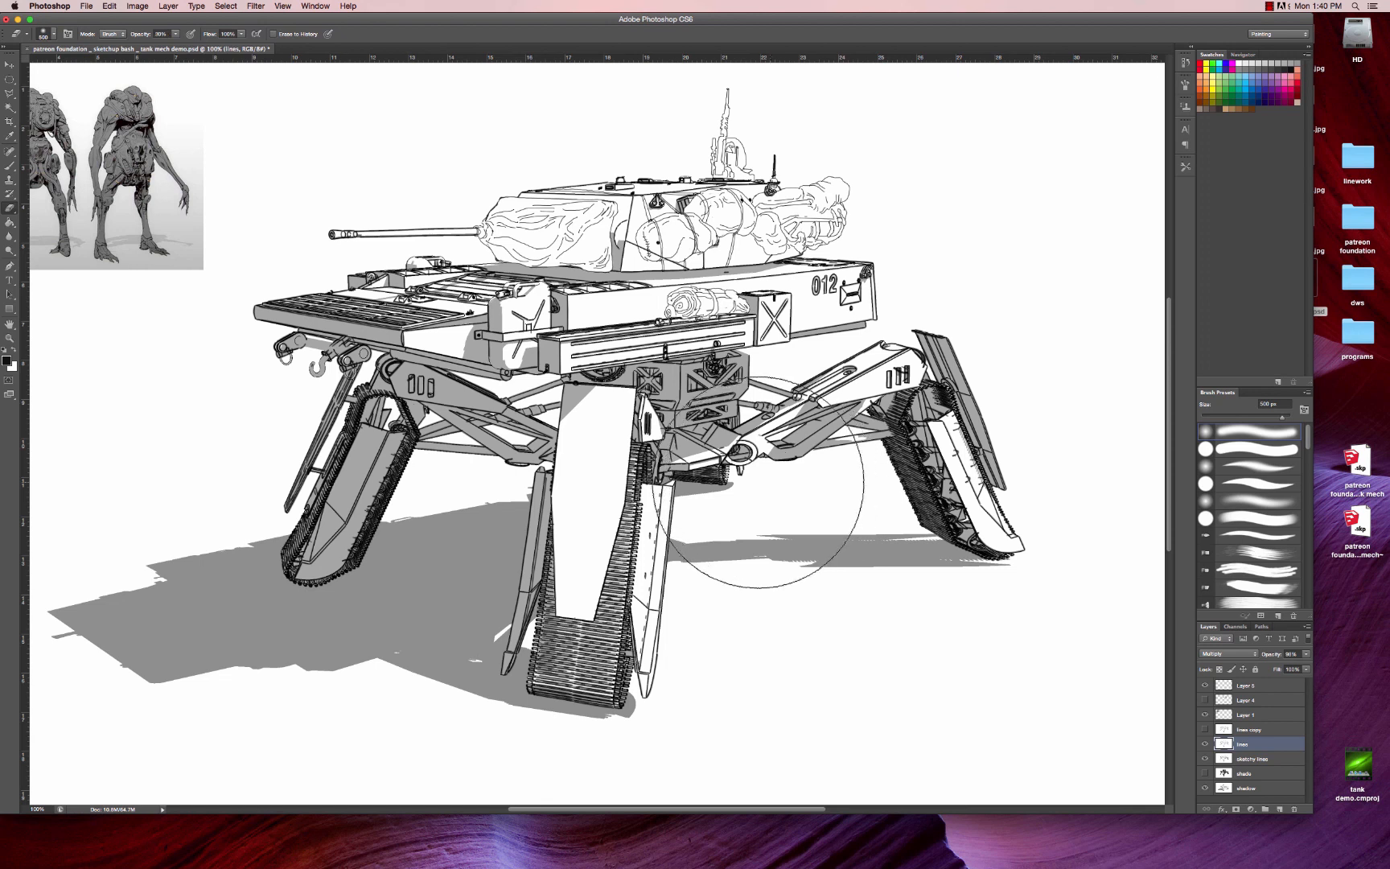
# - Lower the Eraser's opacity to 30% for softly fading the linework
pyautogui.press('3')
pyautogui.click(226, 34)
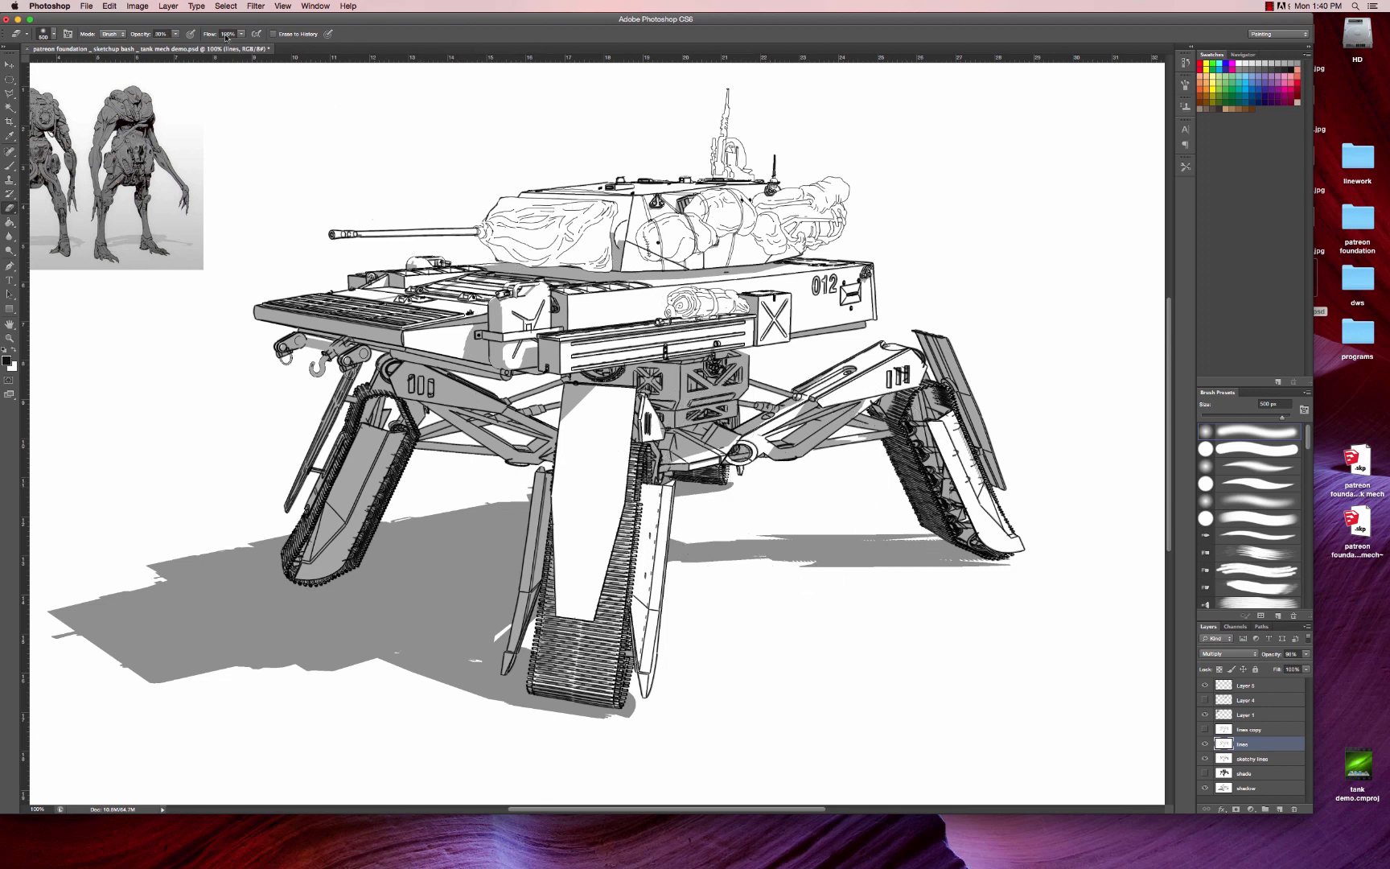
pyautogui.click(176, 36)
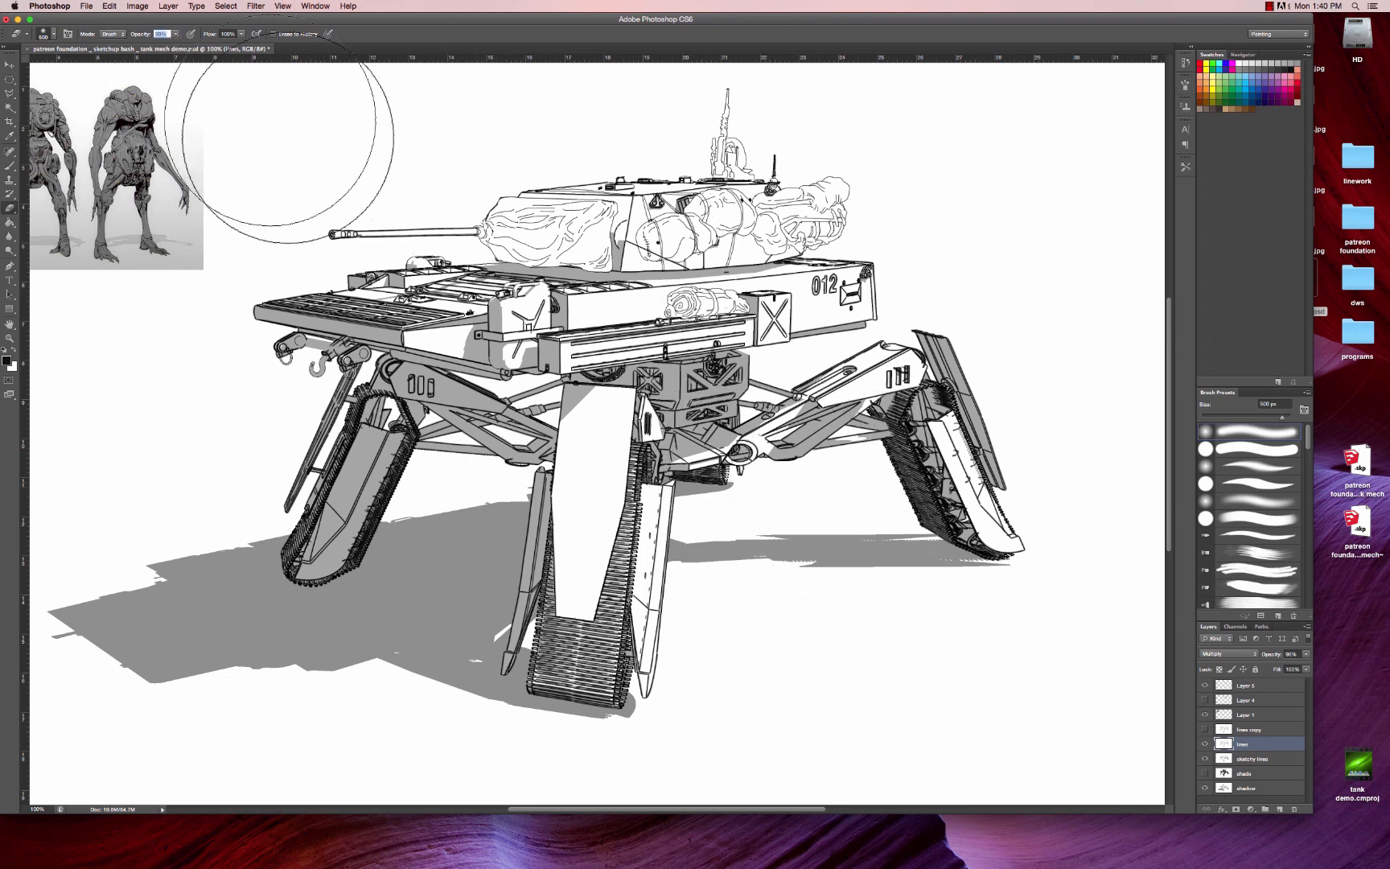
# - Apply the eraser's opacity setting, activate the sketchy lines layer and reduce the eraser size to 50 px
pyautogui.press('Return')
pyautogui.press('[')
pyautogui.press('[')
pyautogui.press('[')
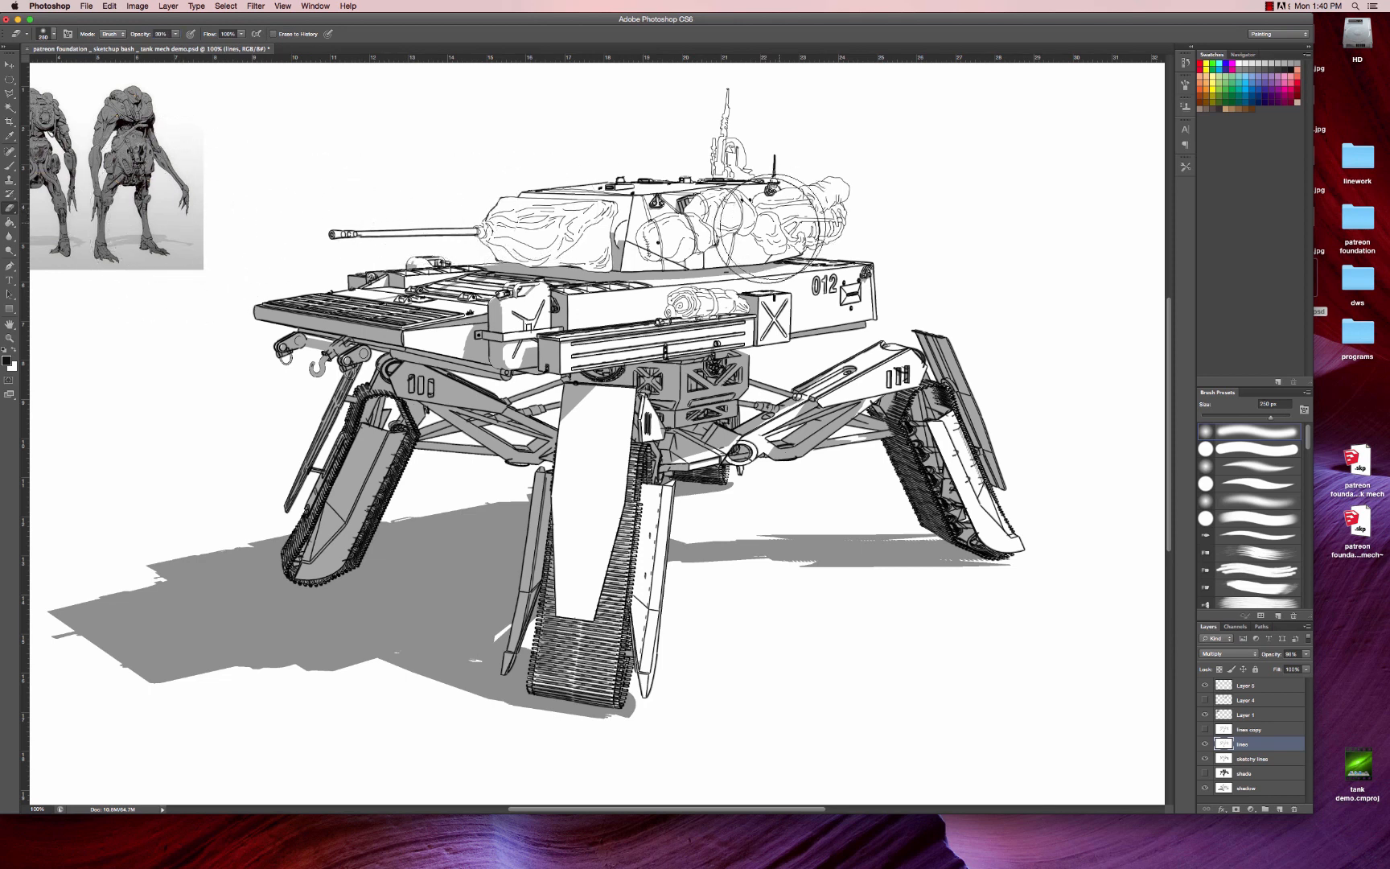
pyautogui.press('[')
pyautogui.press('[')
pyautogui.press('[')
pyautogui.press('[')
pyautogui.press('[')
pyautogui.press('[')
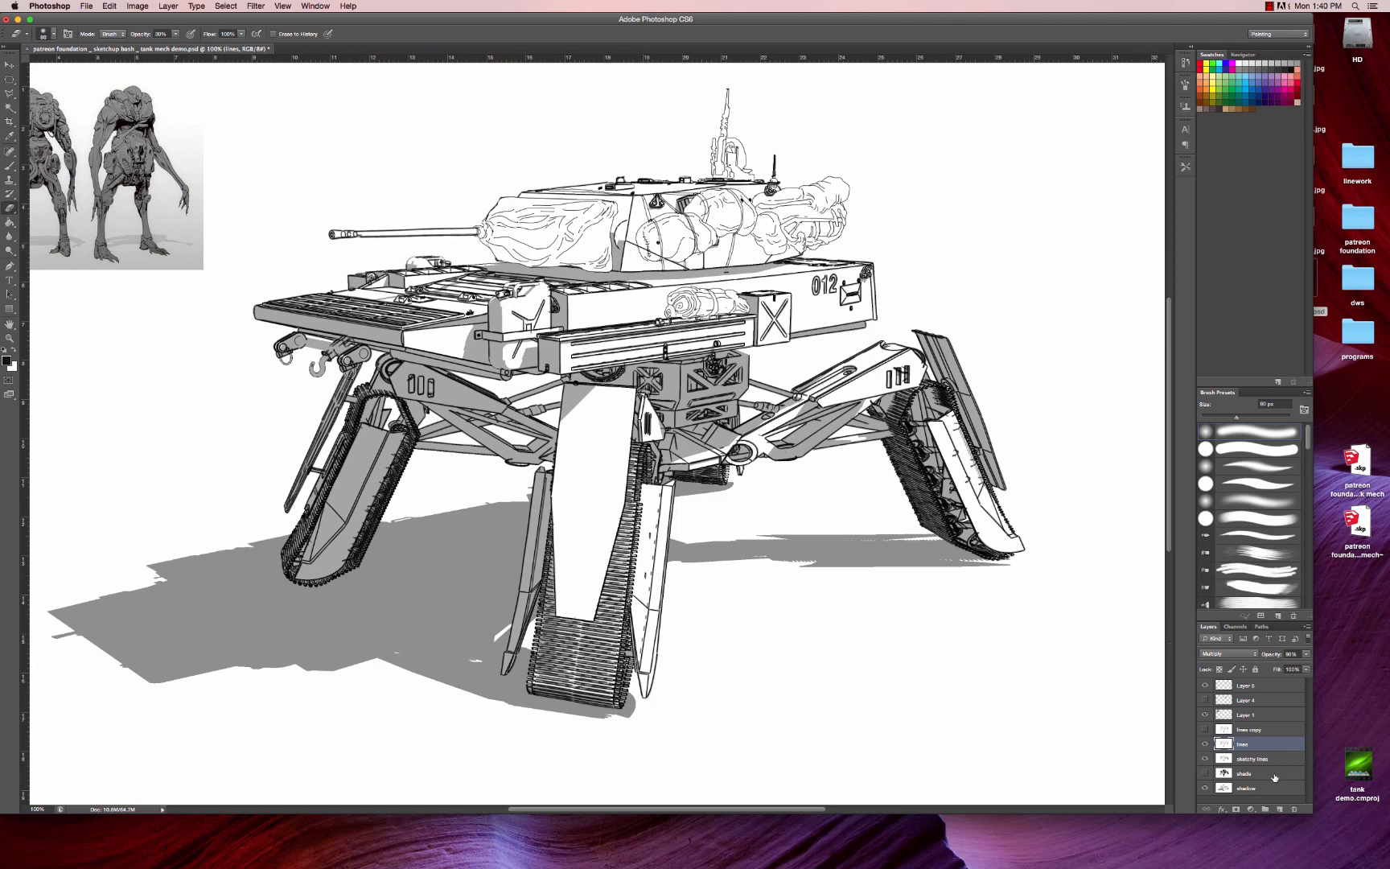
pyautogui.click(1264, 761)
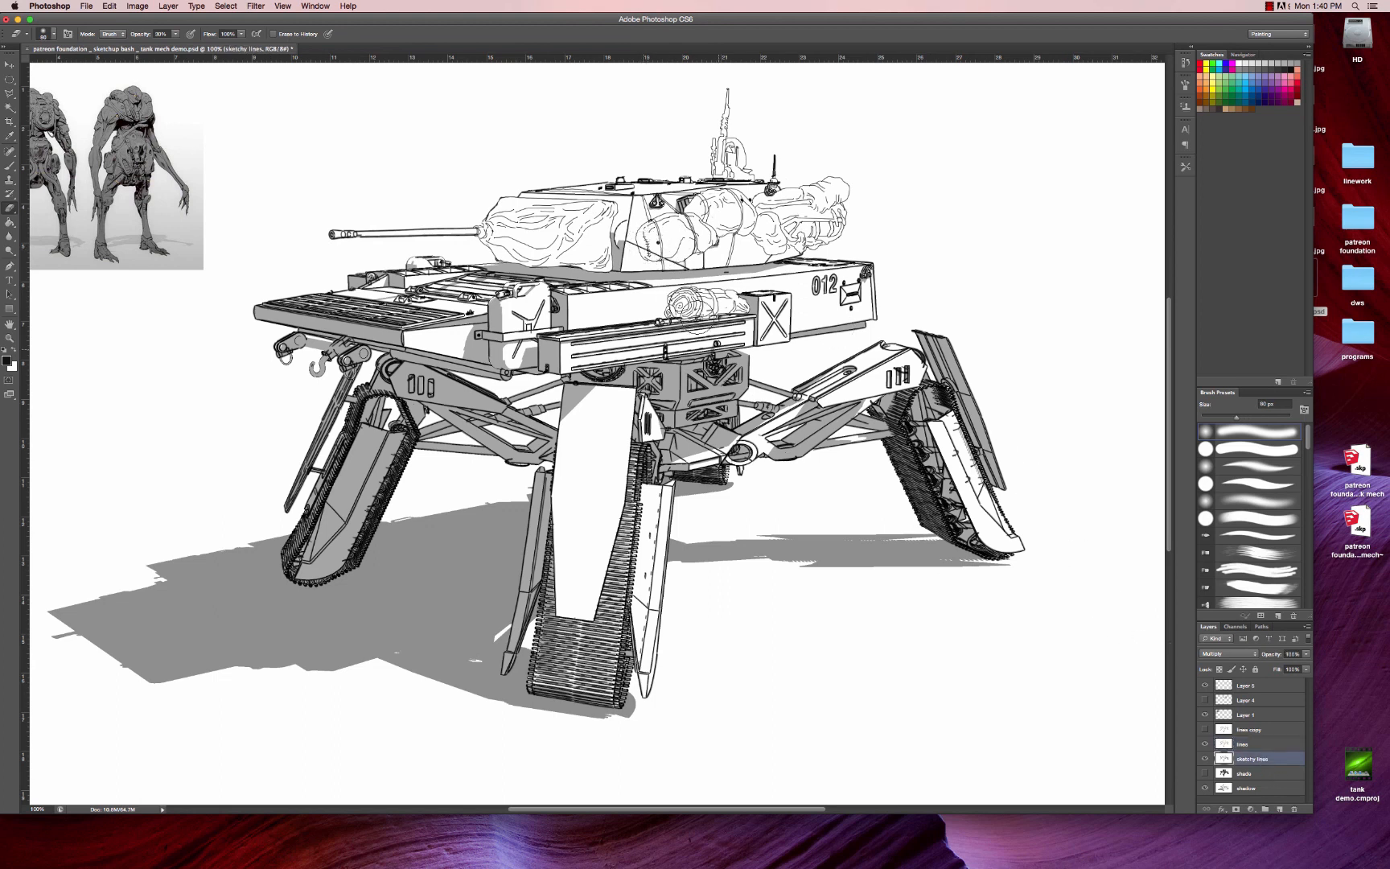
pyautogui.press('[')
pyautogui.press('[')
# - Hide Layer 1 with the reference figures, and toggle Layer 5's visibility to check the turret cargo linework
pyautogui.click(1204, 715)
pyautogui.click(1204, 685)
pyautogui.click(1204, 685)
pyautogui.click(1204, 686)
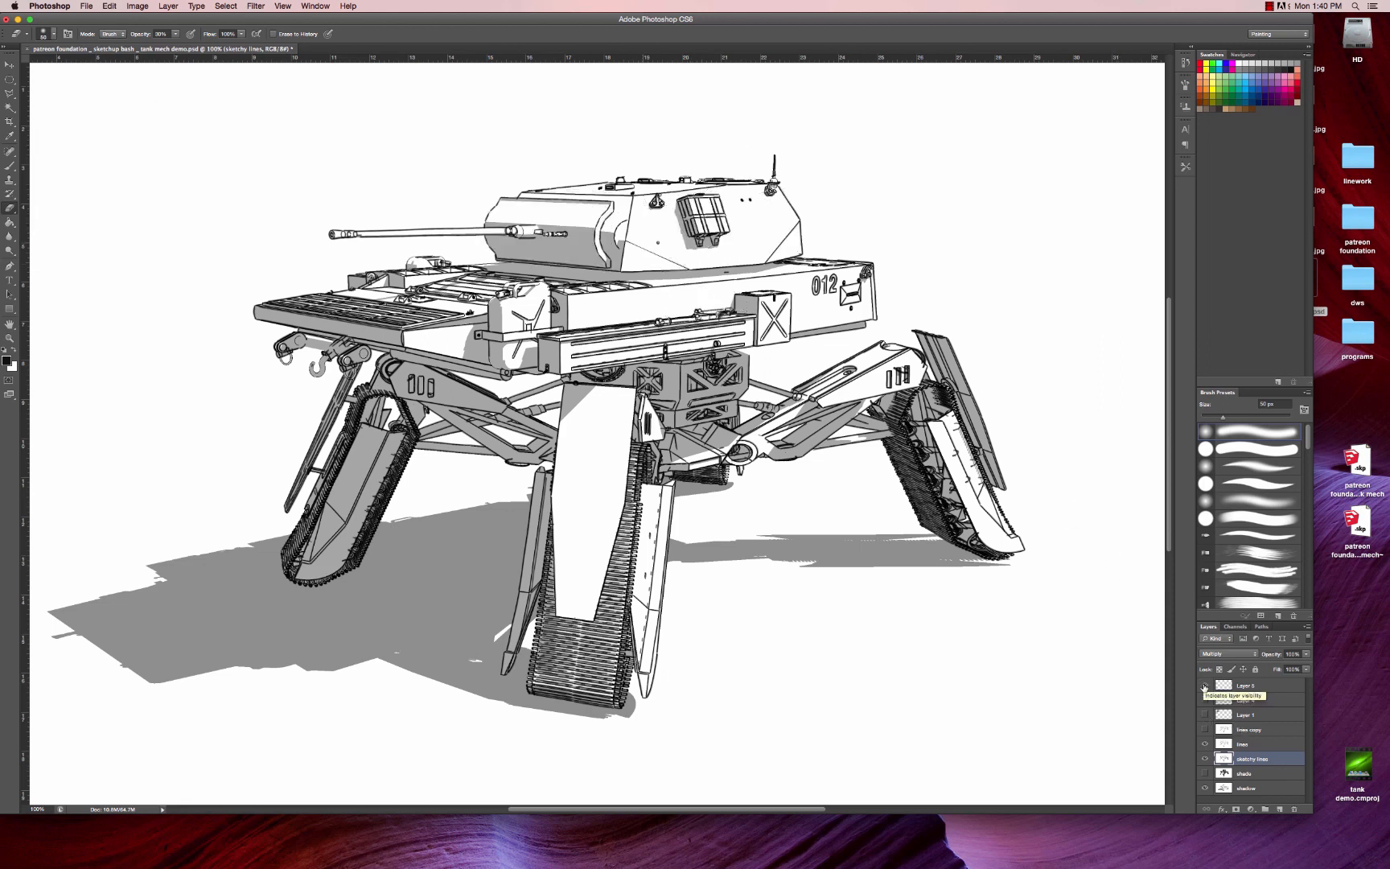
pyautogui.click(1203, 685)
pyautogui.click(1204, 685)
pyautogui.click(1204, 685)
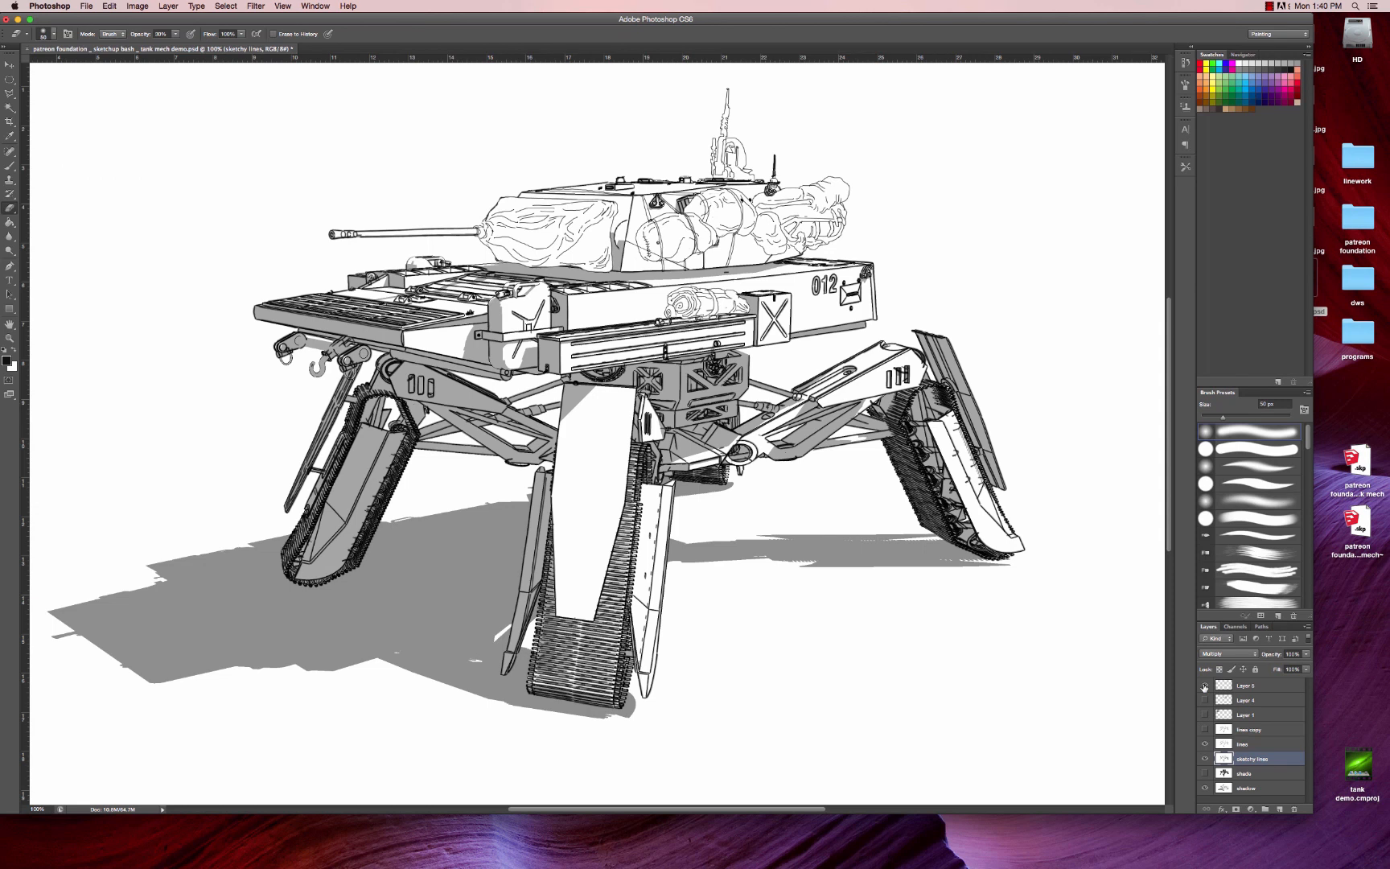
pyautogui.click(1204, 685)
pyautogui.click(1204, 685)
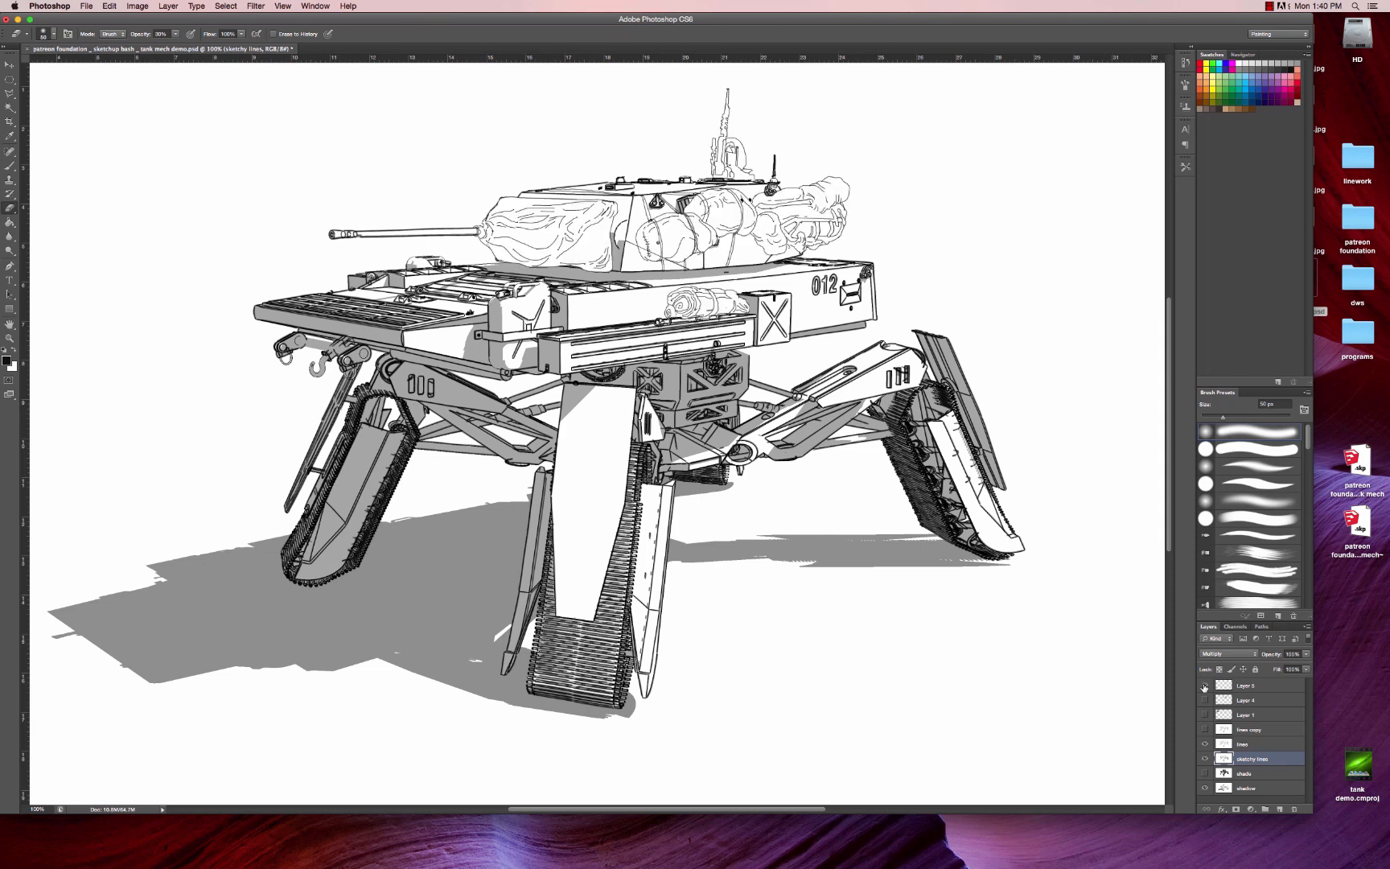
# - Create a new layer beneath Layer 5 and ready a small white brush over the strapped bags on the turret's side
pyautogui.click(1254, 704)
pyautogui.click(1280, 810)
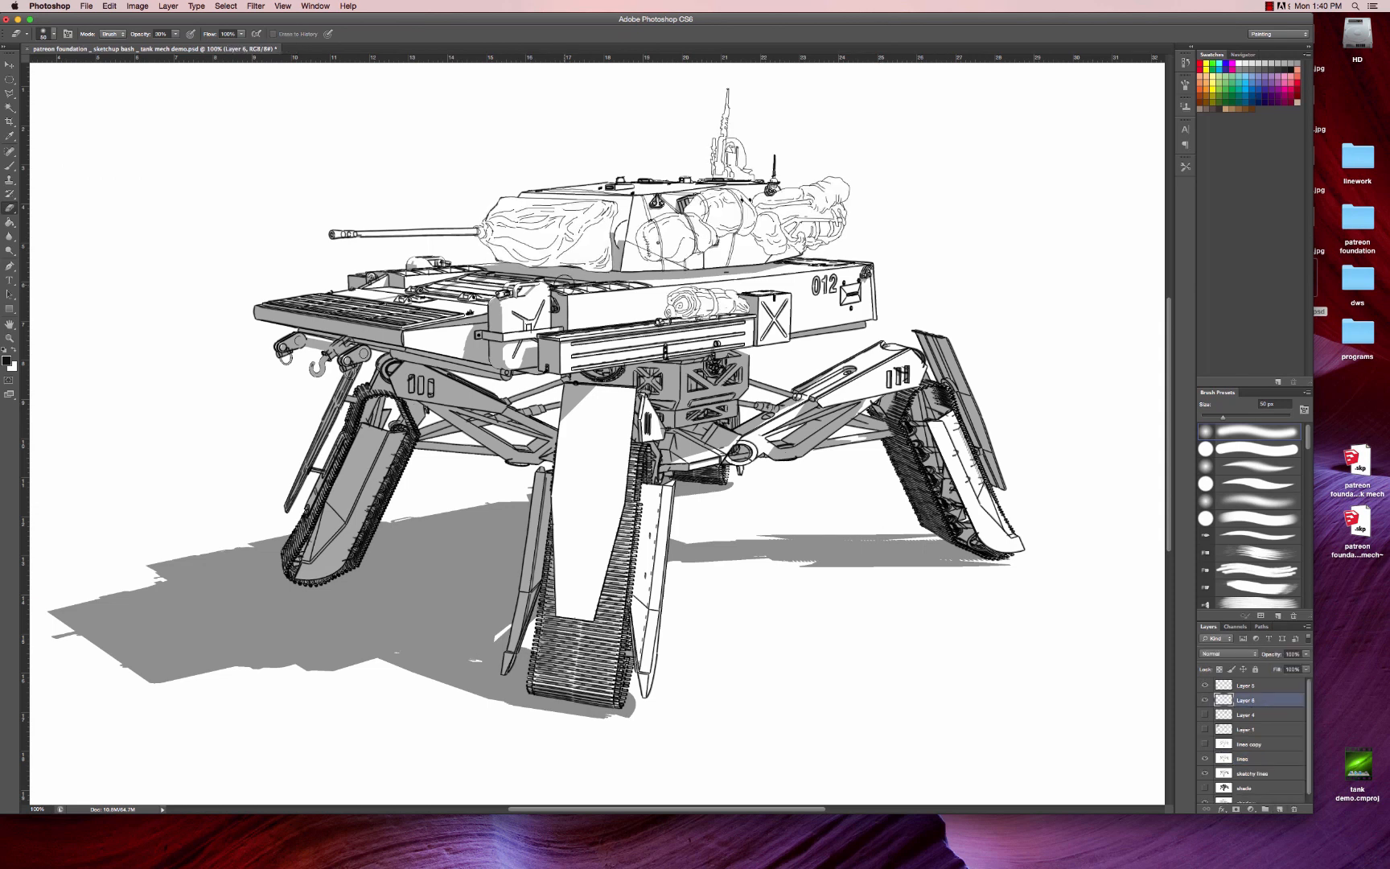
pyautogui.press('z')
pyautogui.click(642, 266)
pyautogui.click(642, 267)
pyautogui.click(641, 266)
pyautogui.moveTo(661, 270); pyautogui.dragTo(582, 400)
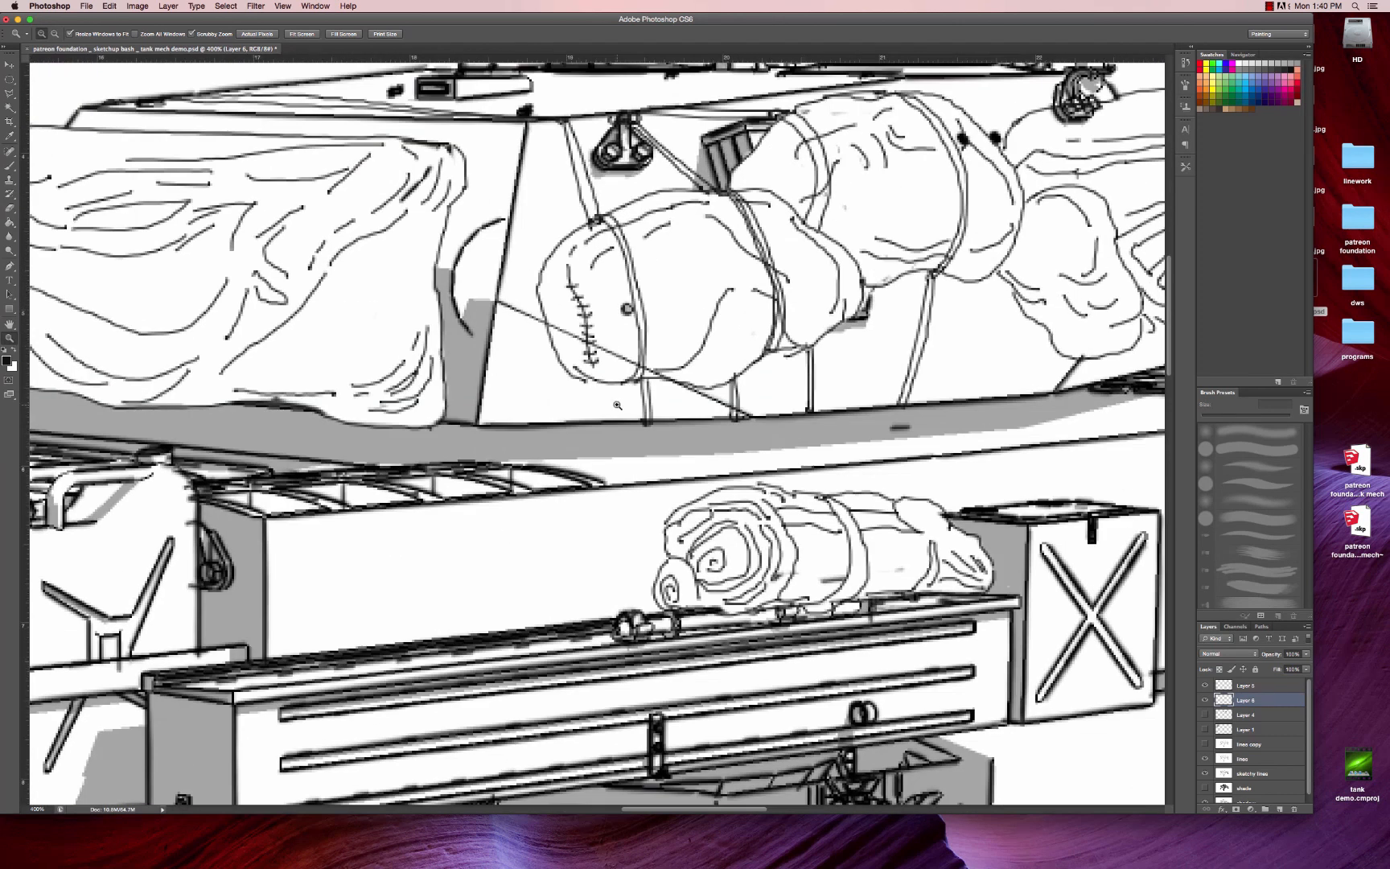
pyautogui.press('b')
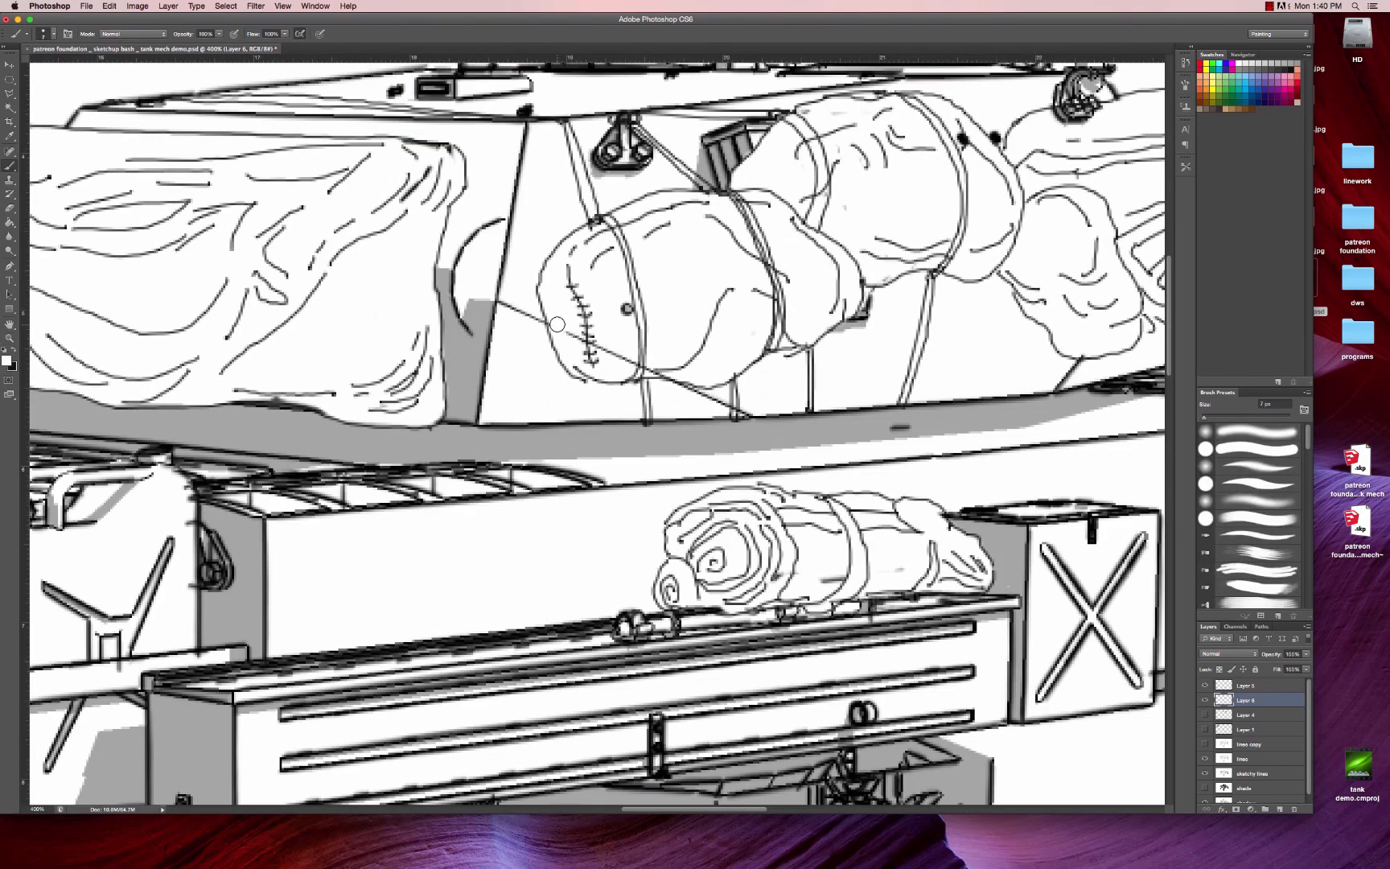
# - Merge the turret cargo linework of Layer 5 down into the new layer beneath it
pyautogui.press('z')
pyautogui.keyDown('alt'); pyautogui.click(710, 359); pyautogui.keyUp('alt')
pyautogui.keyDown('alt'); pyautogui.click(710, 359); pyautogui.keyUp('alt')
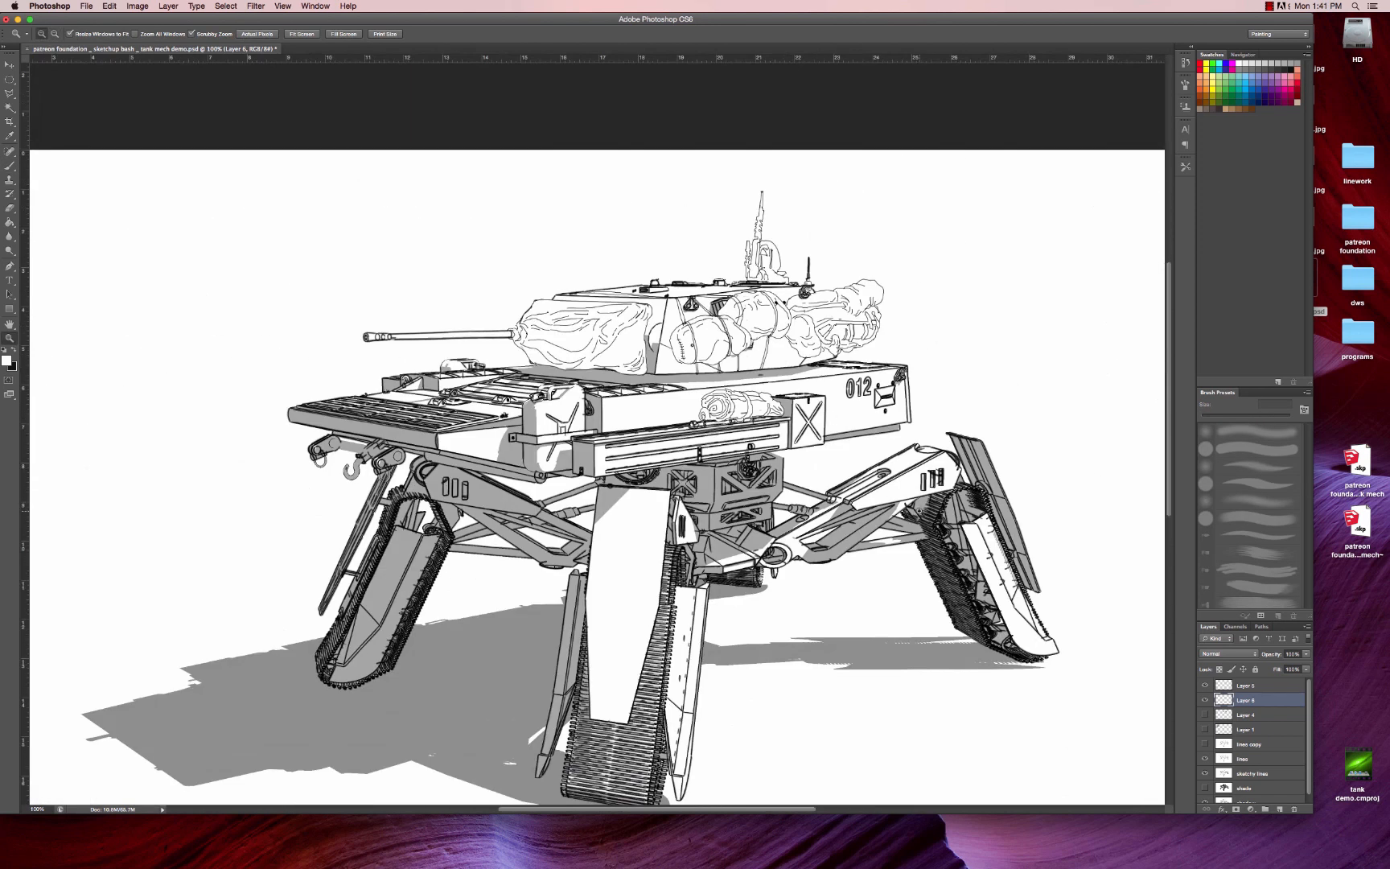
pyautogui.press('v')
pyautogui.click(1261, 685)
pyautogui.press('super+e')
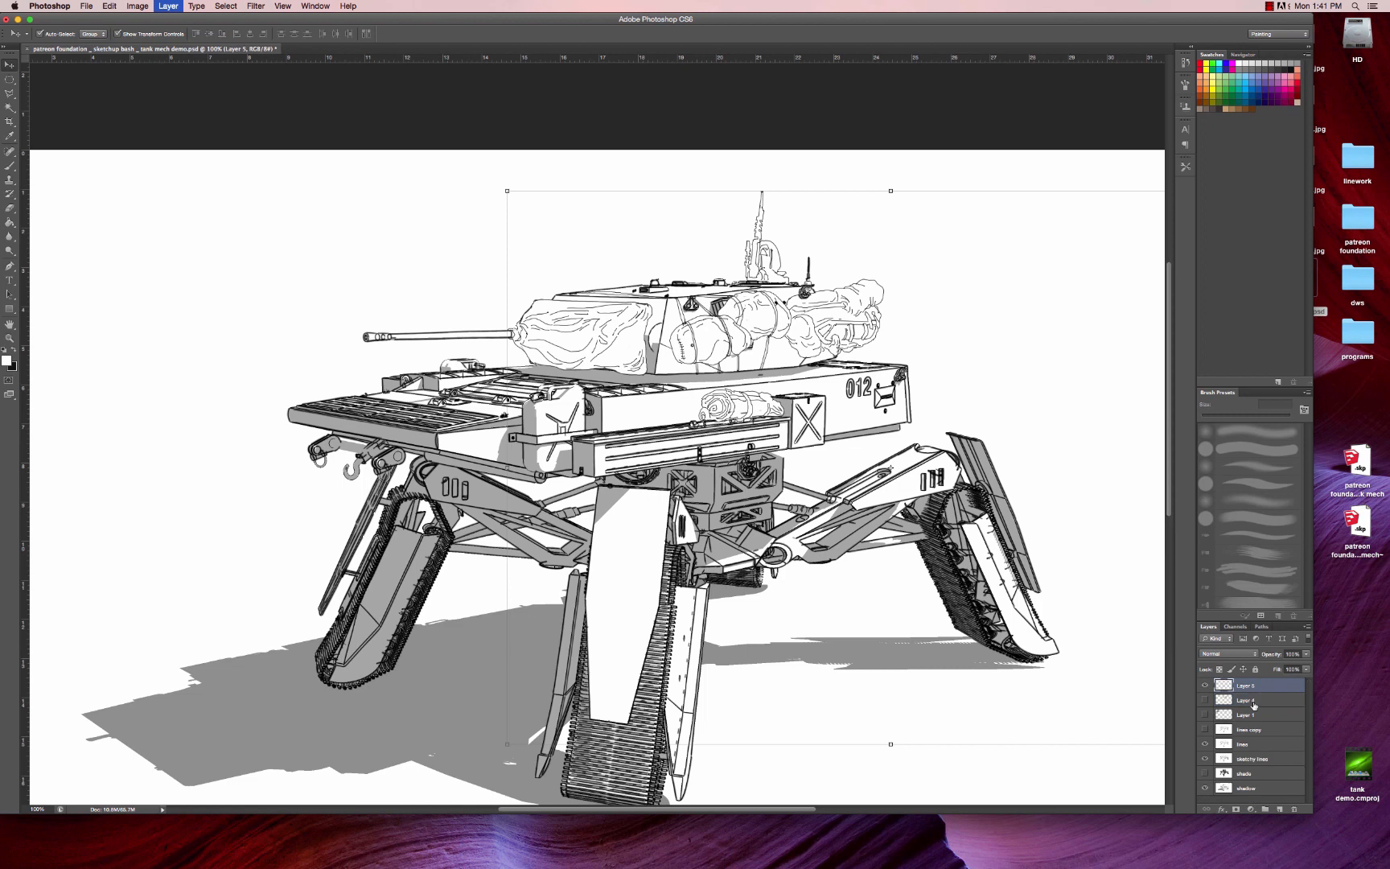
# - Compare the lines and sketchy lines layers on the tank mech by switching each one's visibility off and on
pyautogui.click(1259, 744)
pyautogui.click(1204, 745)
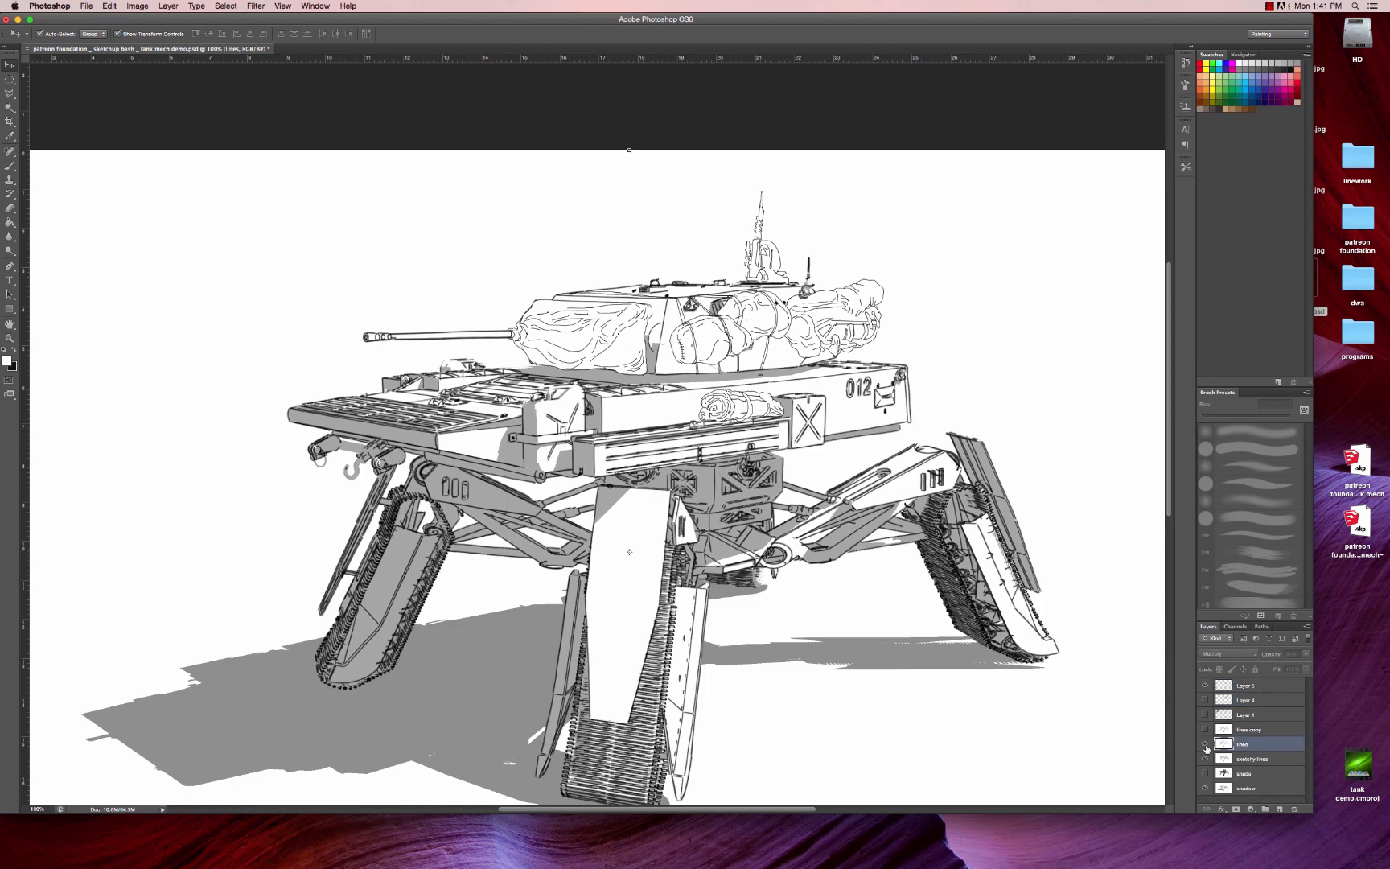
pyautogui.click(1205, 744)
pyautogui.click(1205, 744)
pyautogui.scroll(-2, 1045, 687)
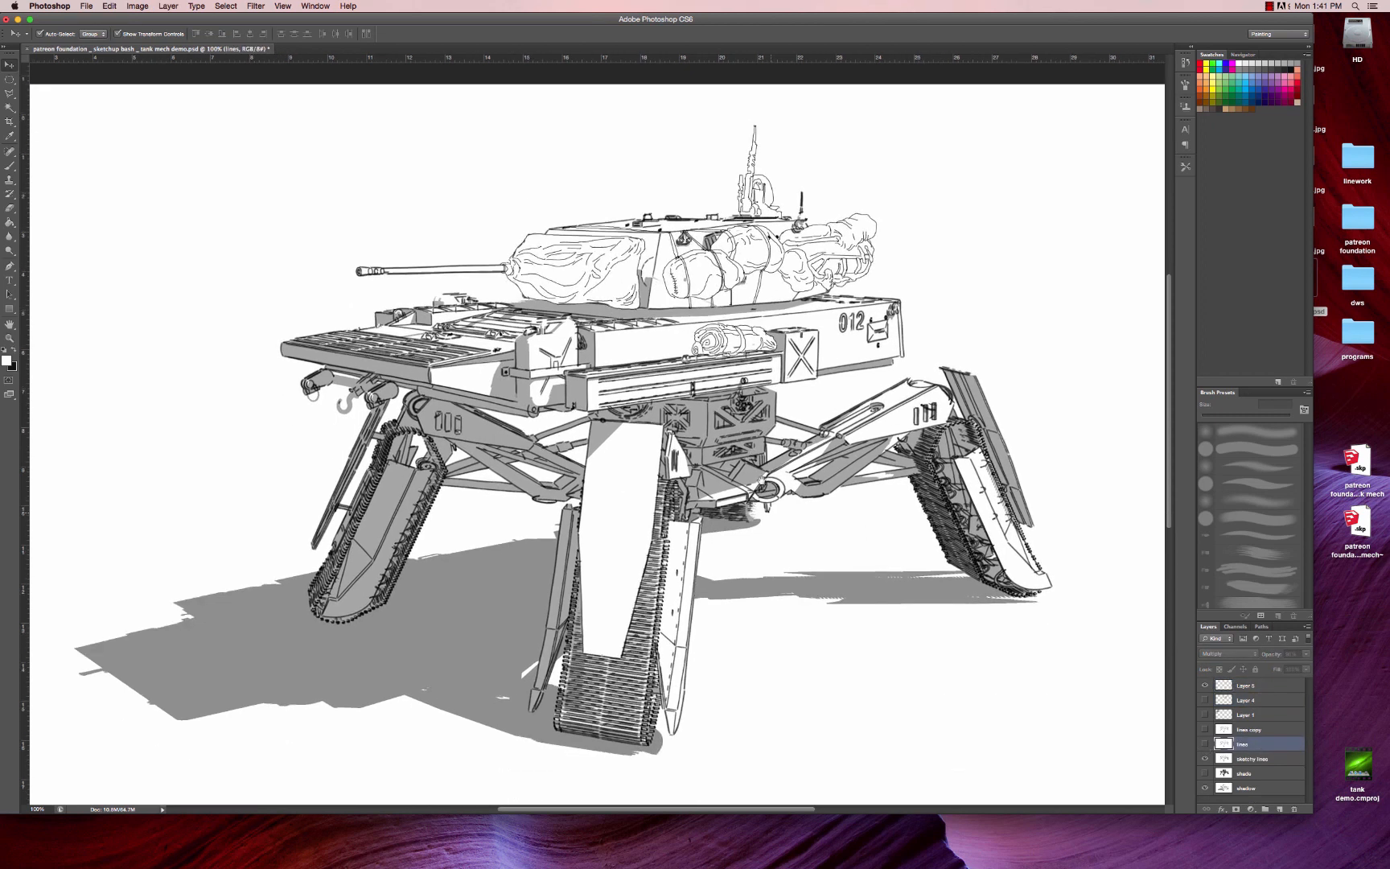
pyautogui.moveTo(998, 612); pyautogui.dragTo(979, 613)
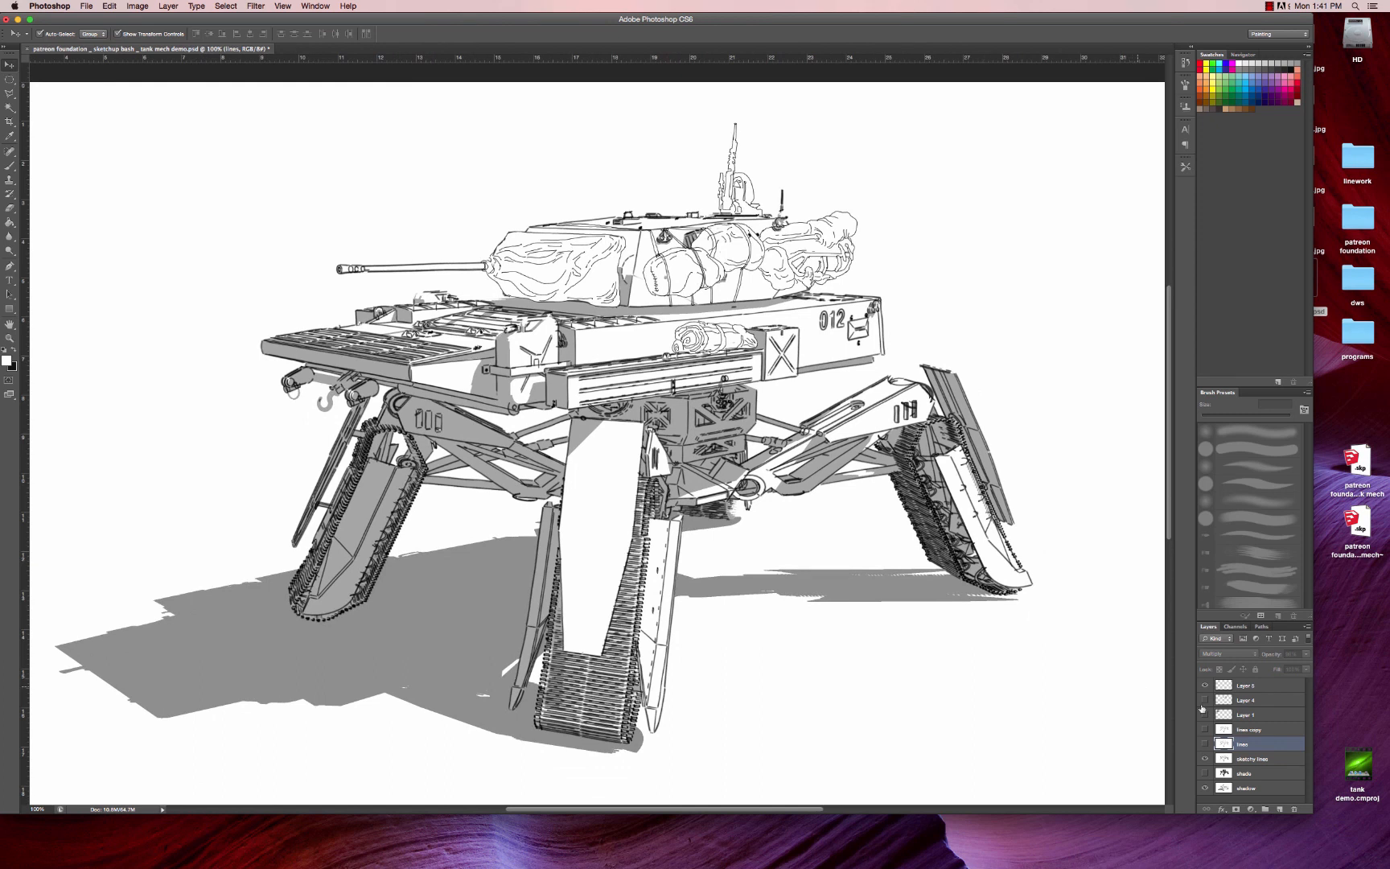
pyautogui.click(1204, 745)
pyautogui.click(1203, 760)
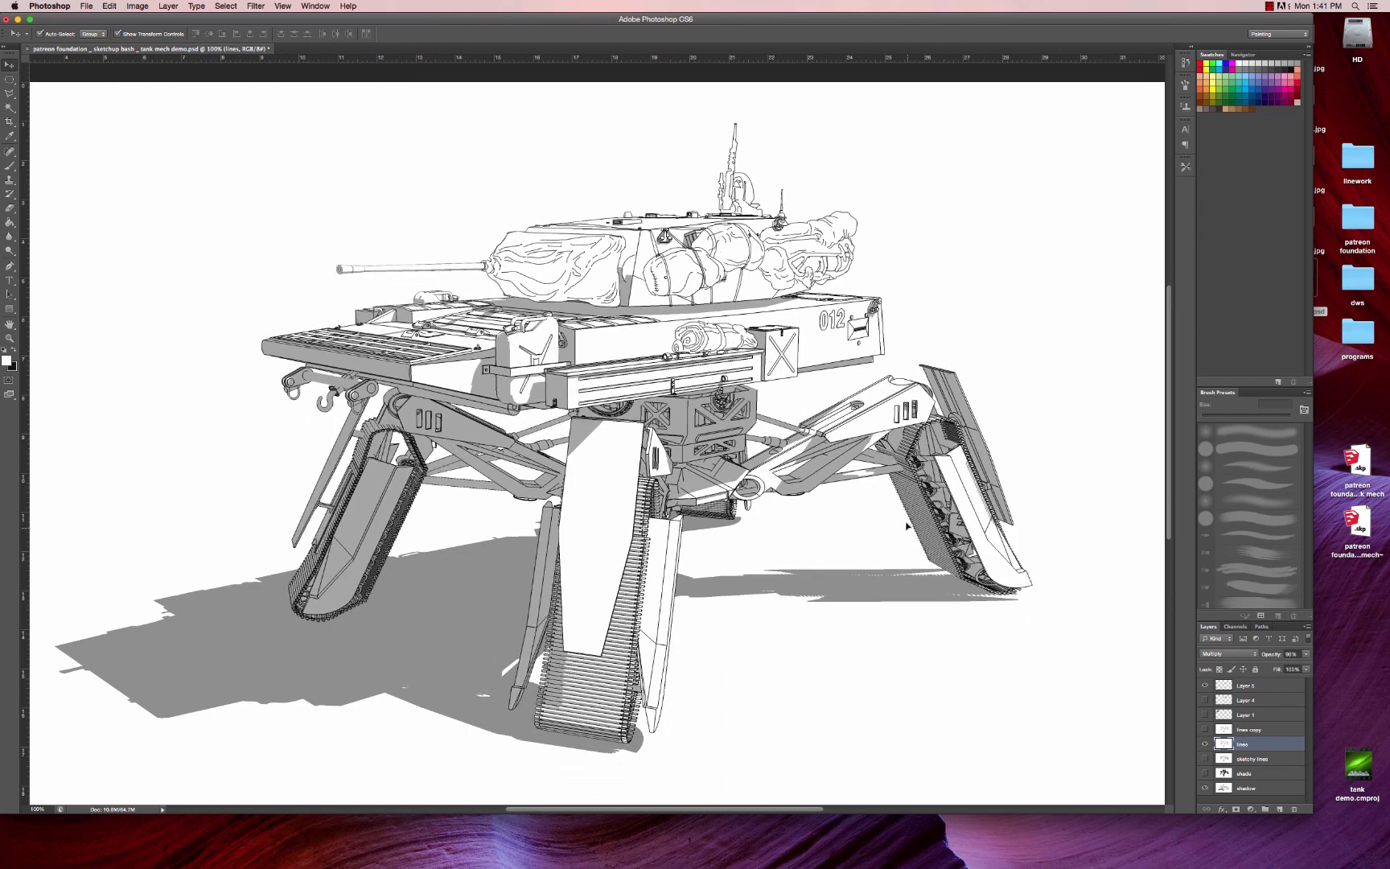
pyautogui.keyDown('alt'); pyautogui.keyDown('super'); pyautogui.click(869, 515); pyautogui.keyUp('super'); pyautogui.keyUp('alt')
pyautogui.keyDown('super'); pyautogui.click(862, 524); pyautogui.keyUp('super')
pyautogui.moveTo(843, 527); pyautogui.dragTo(901, 585)
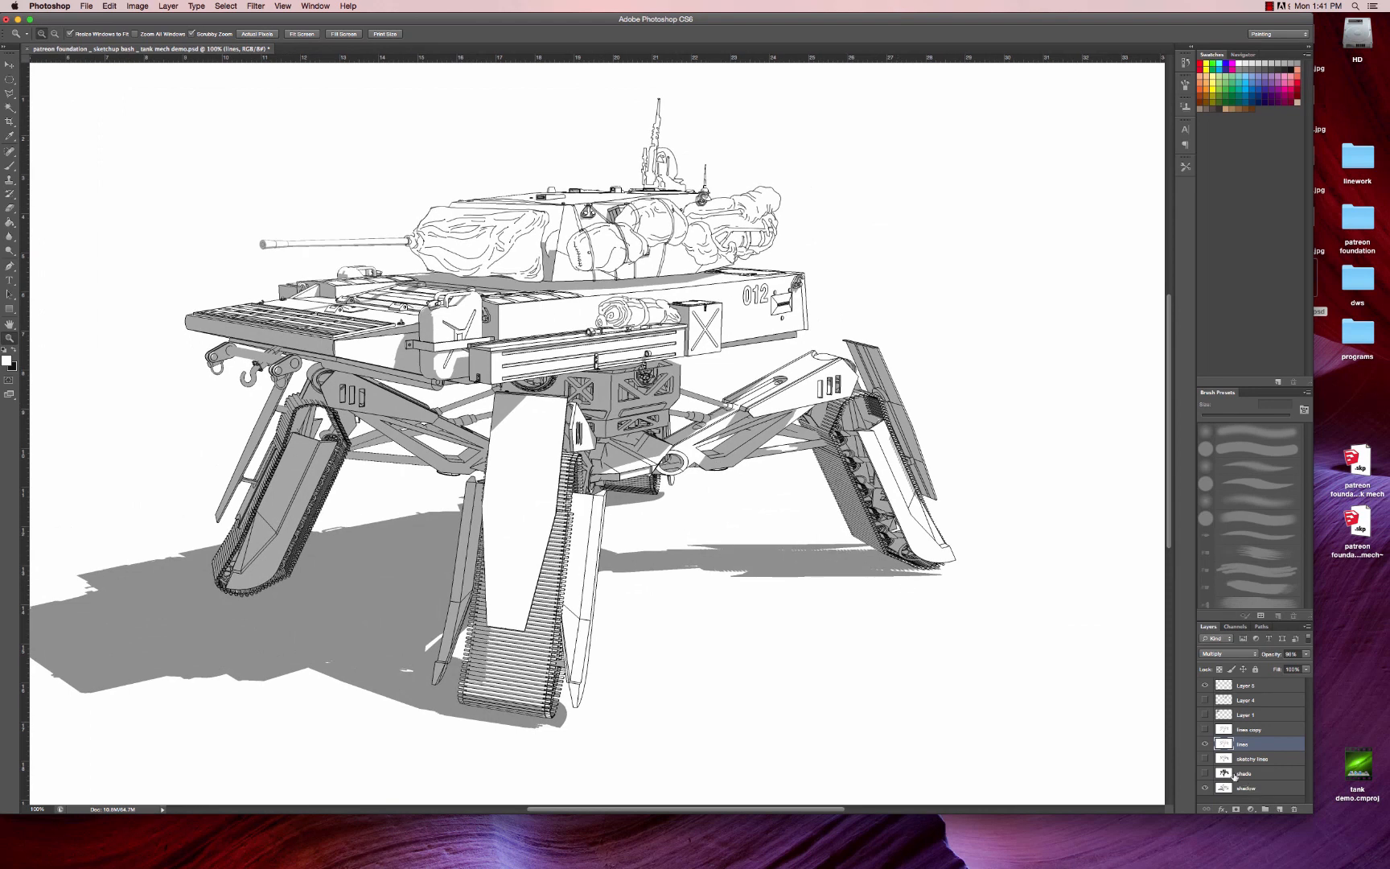
pyautogui.click(1205, 759)
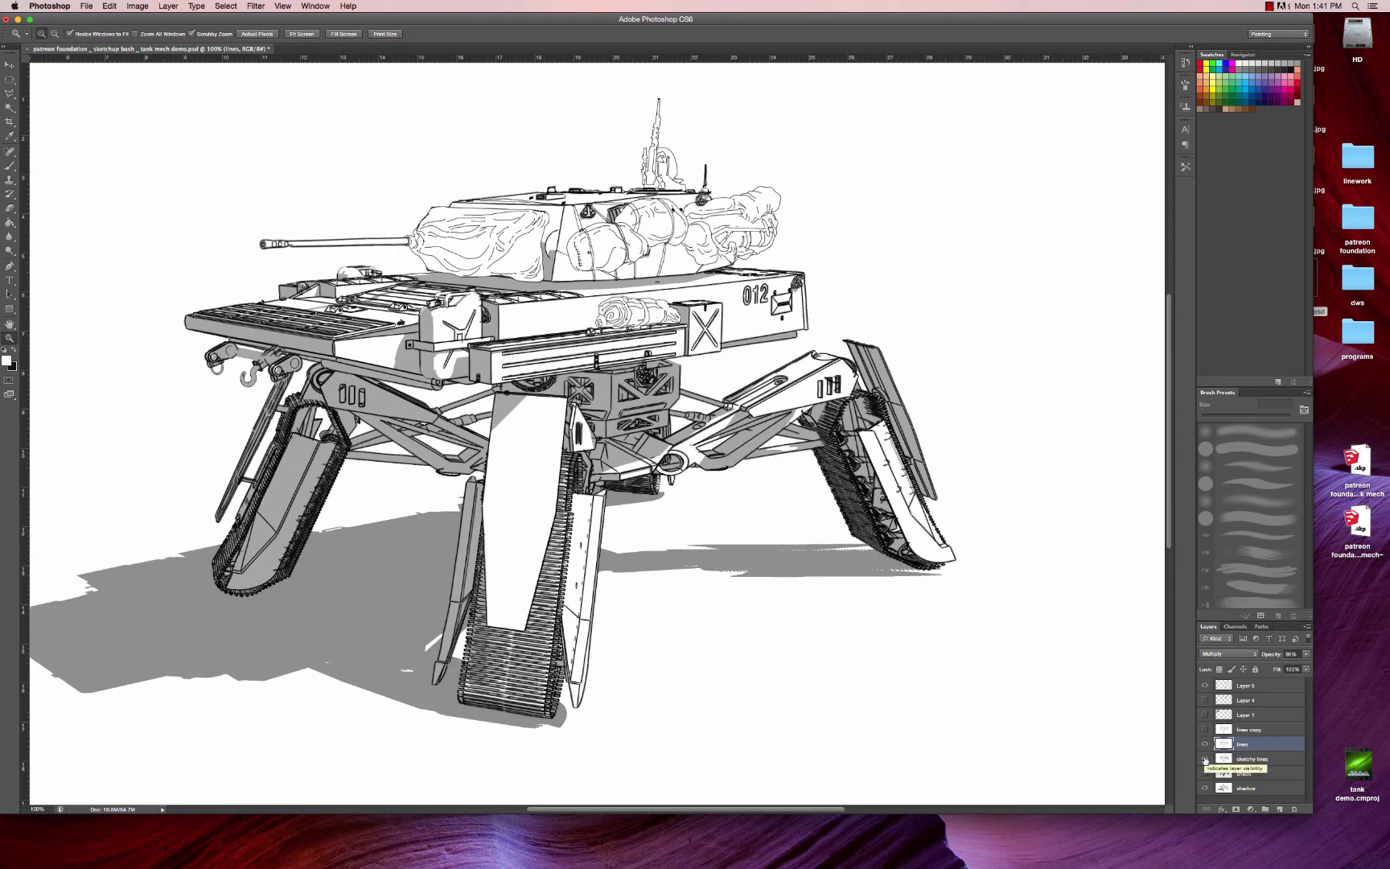
# - Fade the sketchy lines layer over the mech's far-right tracked leg with a soft eraser enlarged to 300 px
pyautogui.click(1243, 758)
pyautogui.press('e')
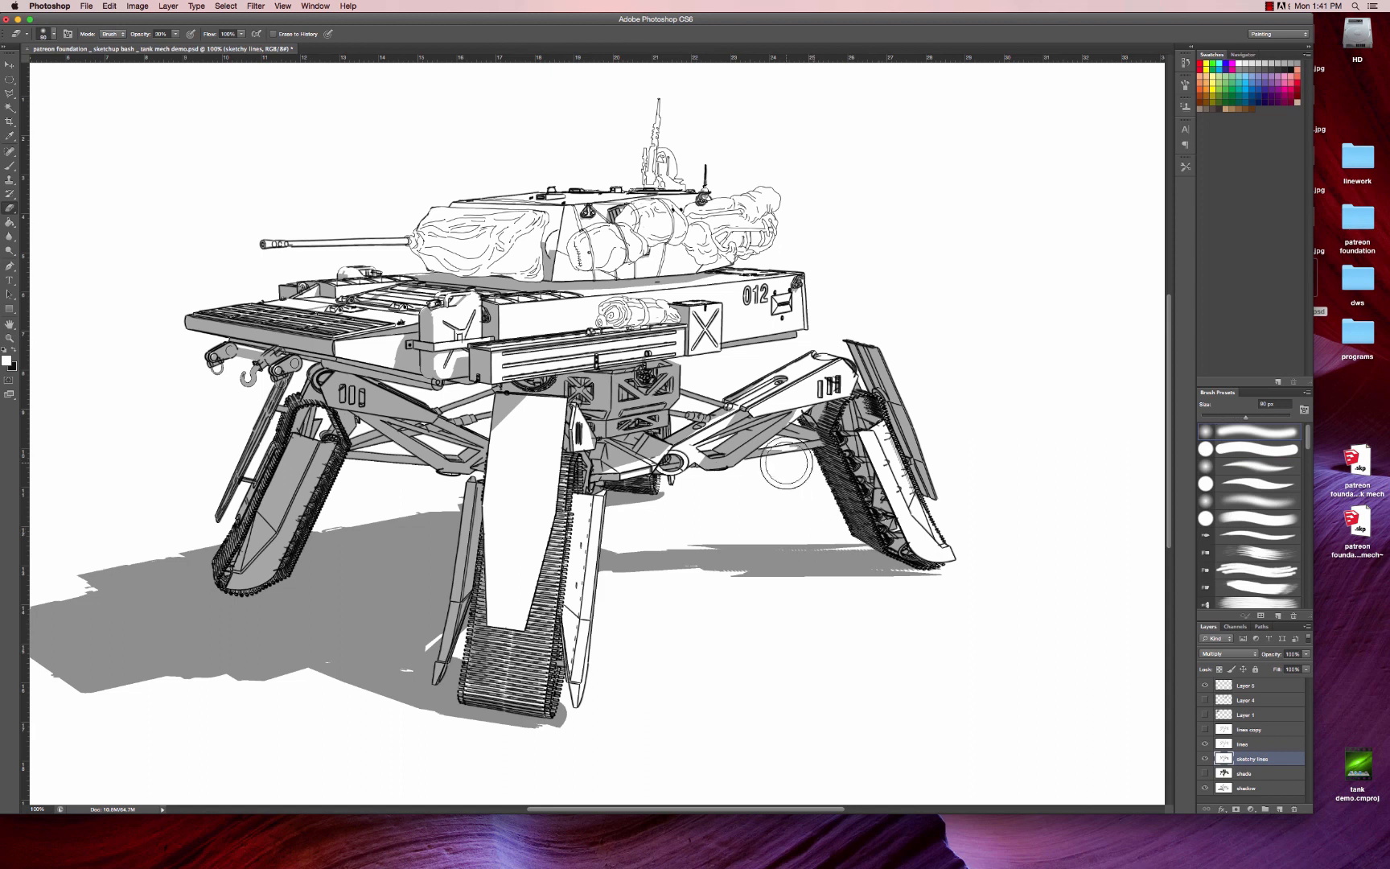
pyautogui.press(']')
pyautogui.press(']')
pyautogui.press(']')
pyautogui.press(']')
pyautogui.press(']')
pyautogui.press(']')
pyautogui.press(']')
pyautogui.press(']')
pyautogui.press(']')
pyautogui.press(']')
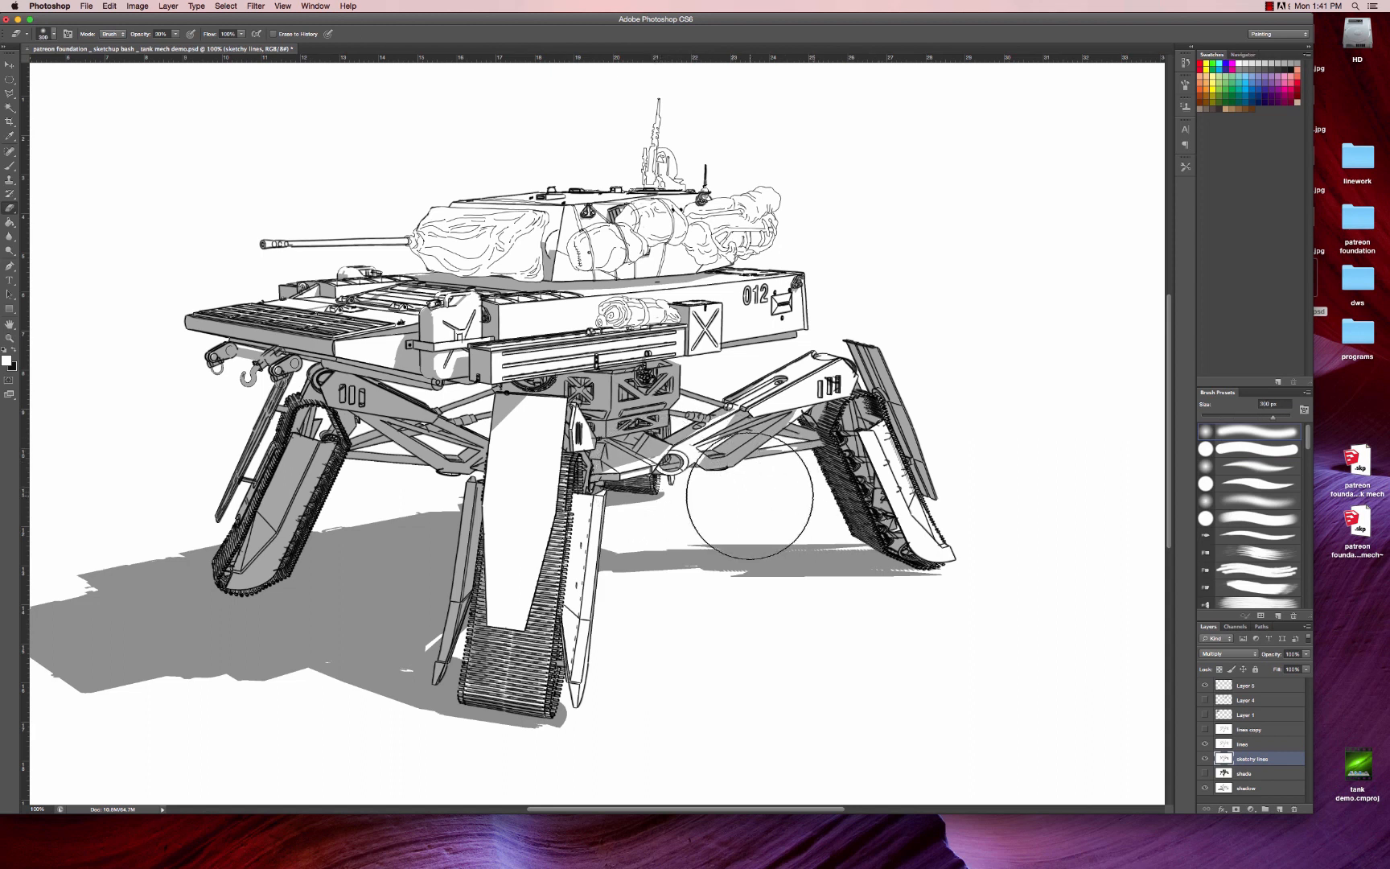
pyautogui.moveTo(838, 494); pyautogui.dragTo(1014, 580)
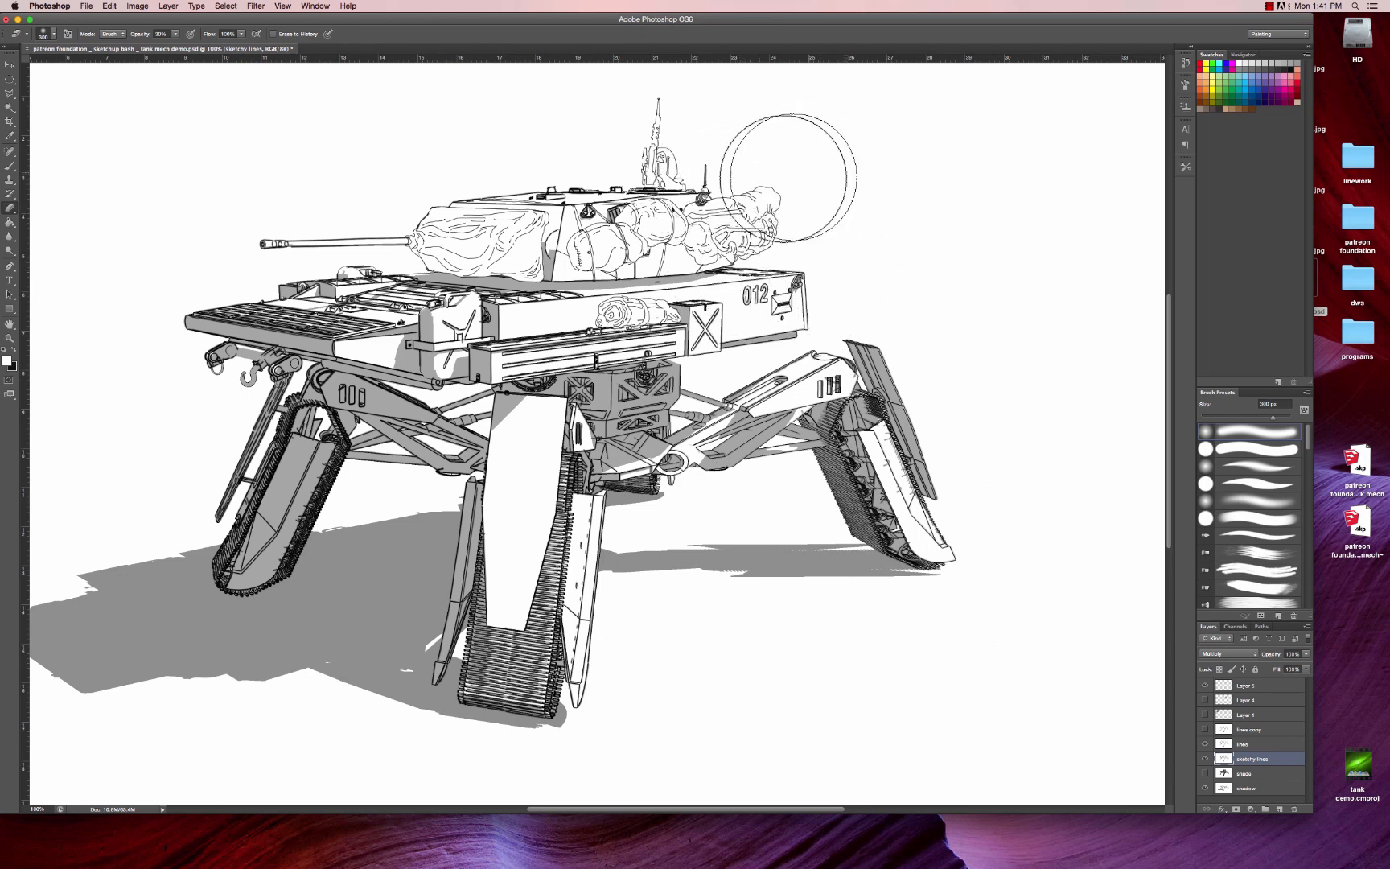
# - Continue fading the sketchy lines layer across the hull and inner legs, varying the eraser size up to 300 px
pyautogui.press('[')
pyautogui.press('[')
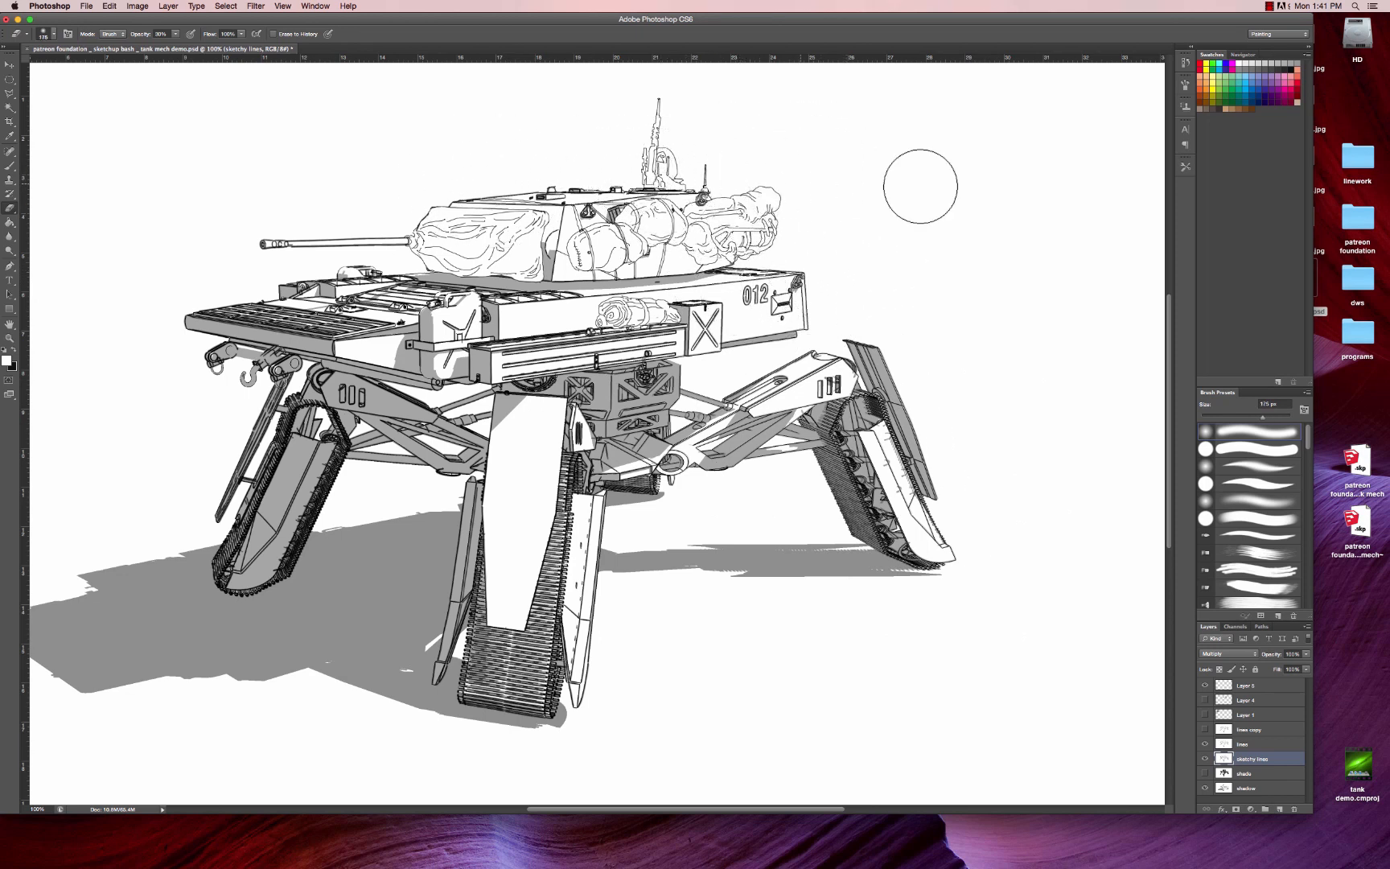
pyautogui.press(']')
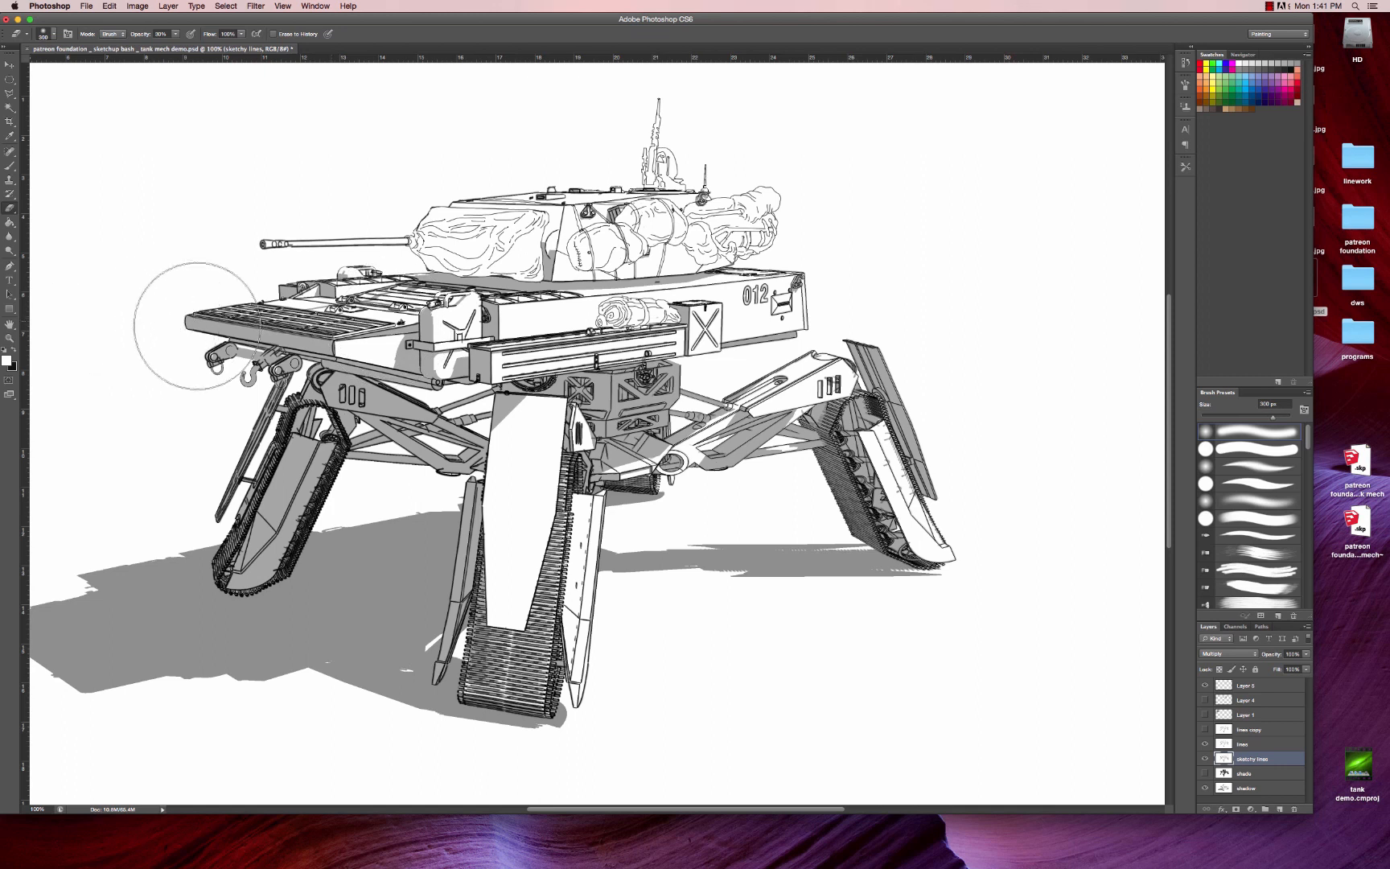
pyautogui.press(']')
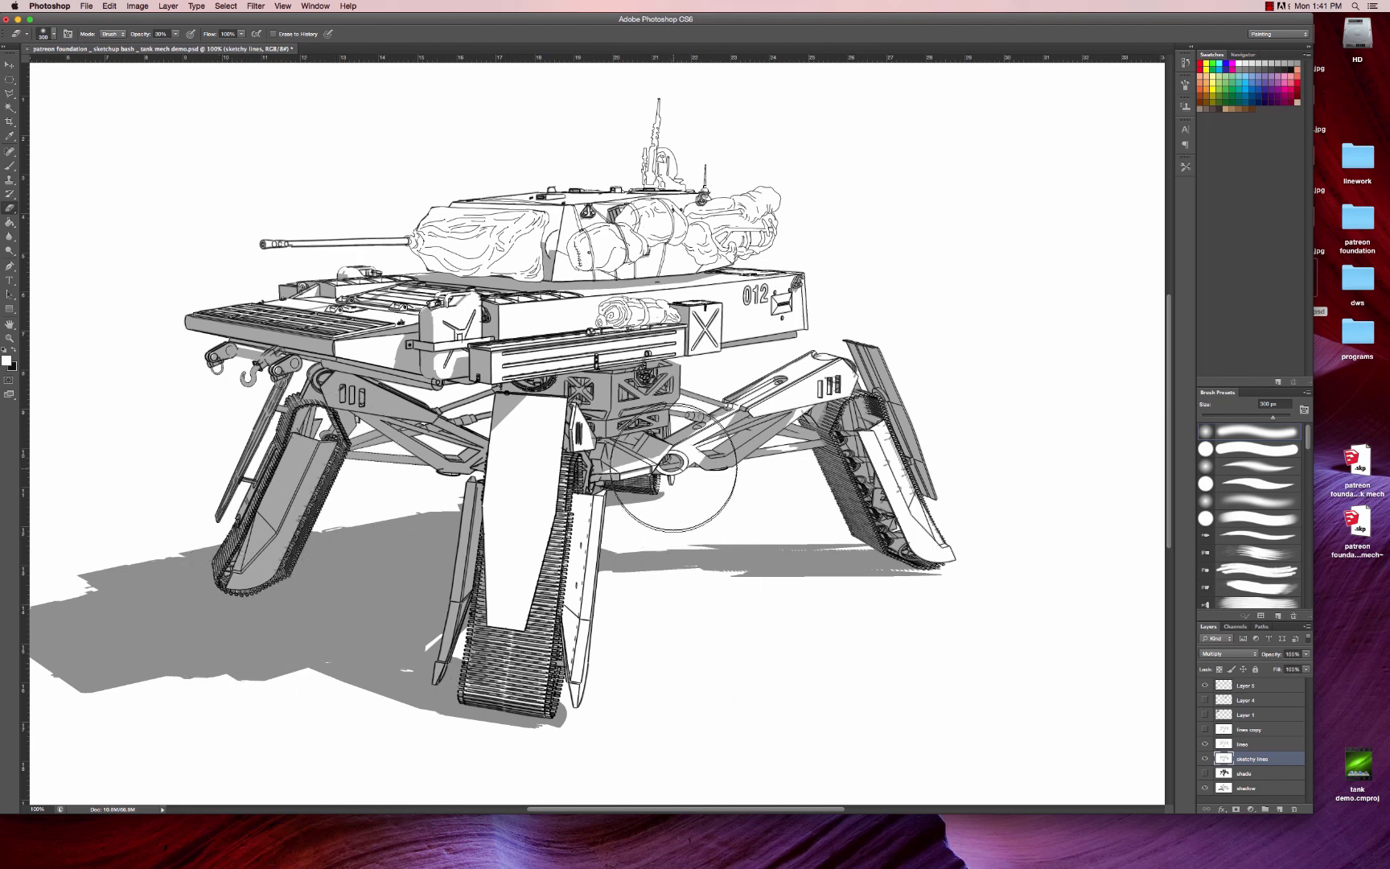
pyautogui.press('[')
pyautogui.press('[')
pyautogui.press('[')
pyautogui.press('[')
pyautogui.press('[')
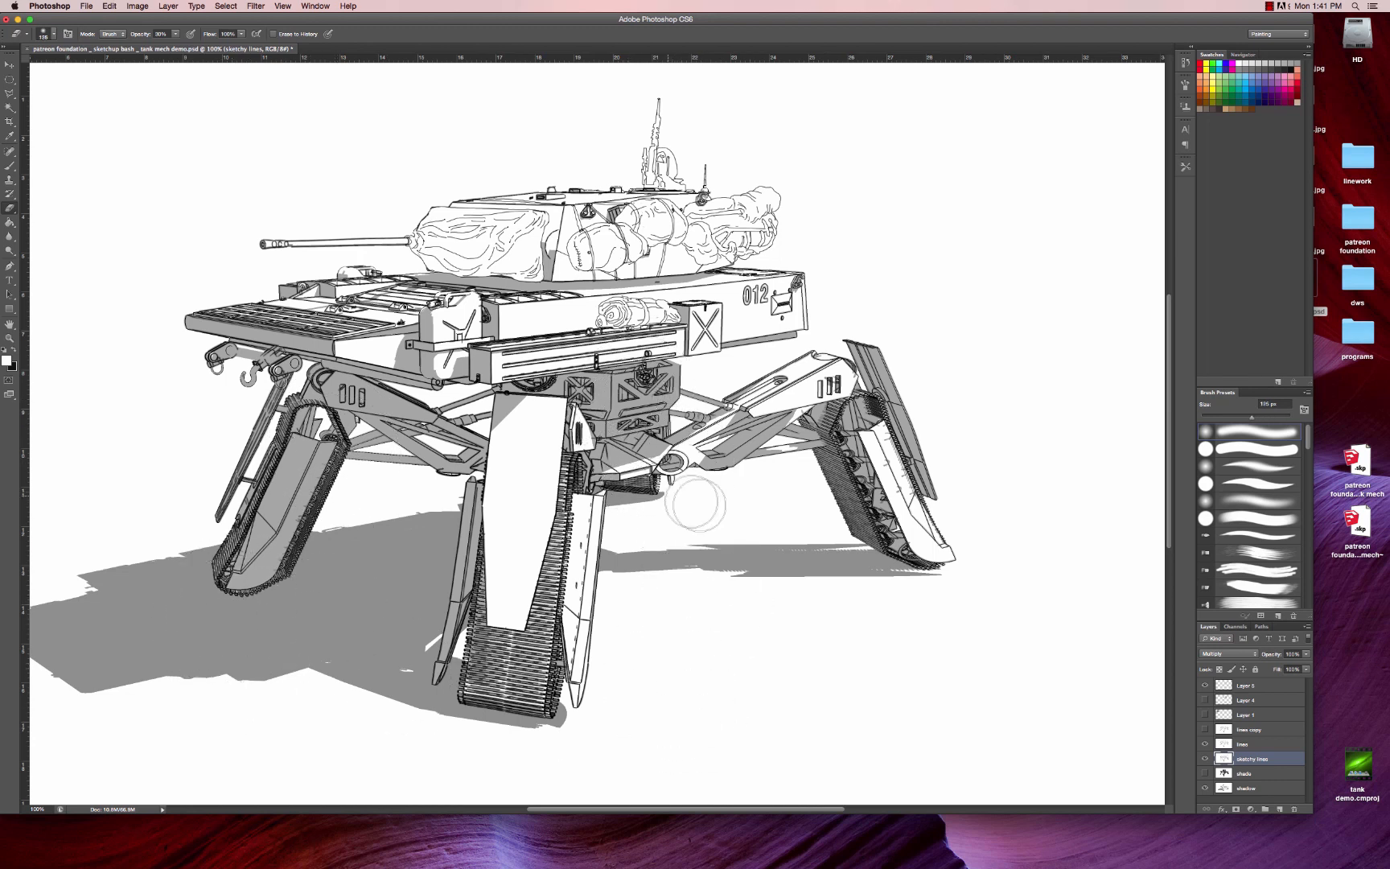
pyautogui.press(']')
pyautogui.press(']')
pyautogui.press(']')
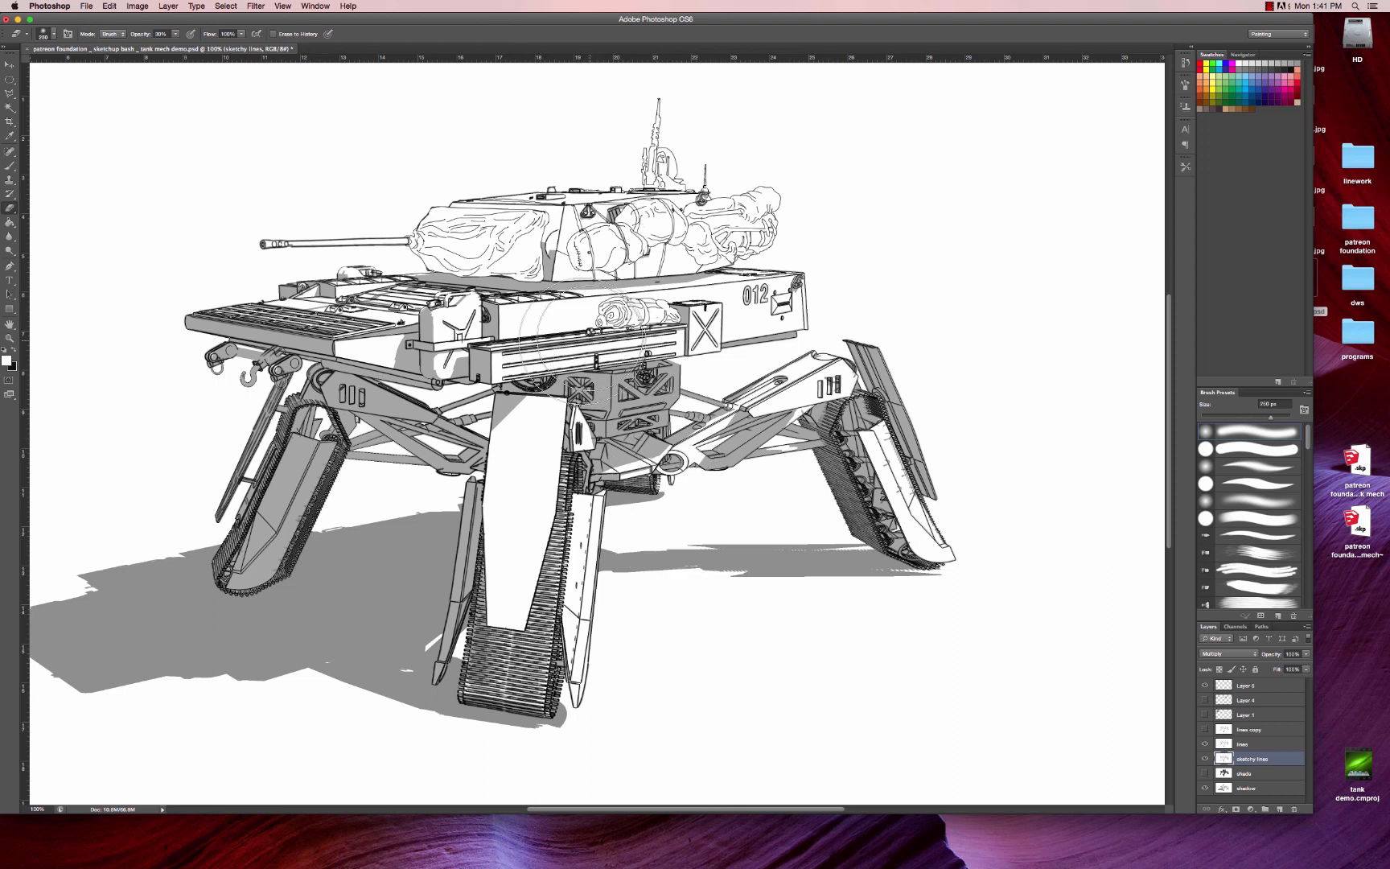
pyautogui.press(']')
pyautogui.press(']')
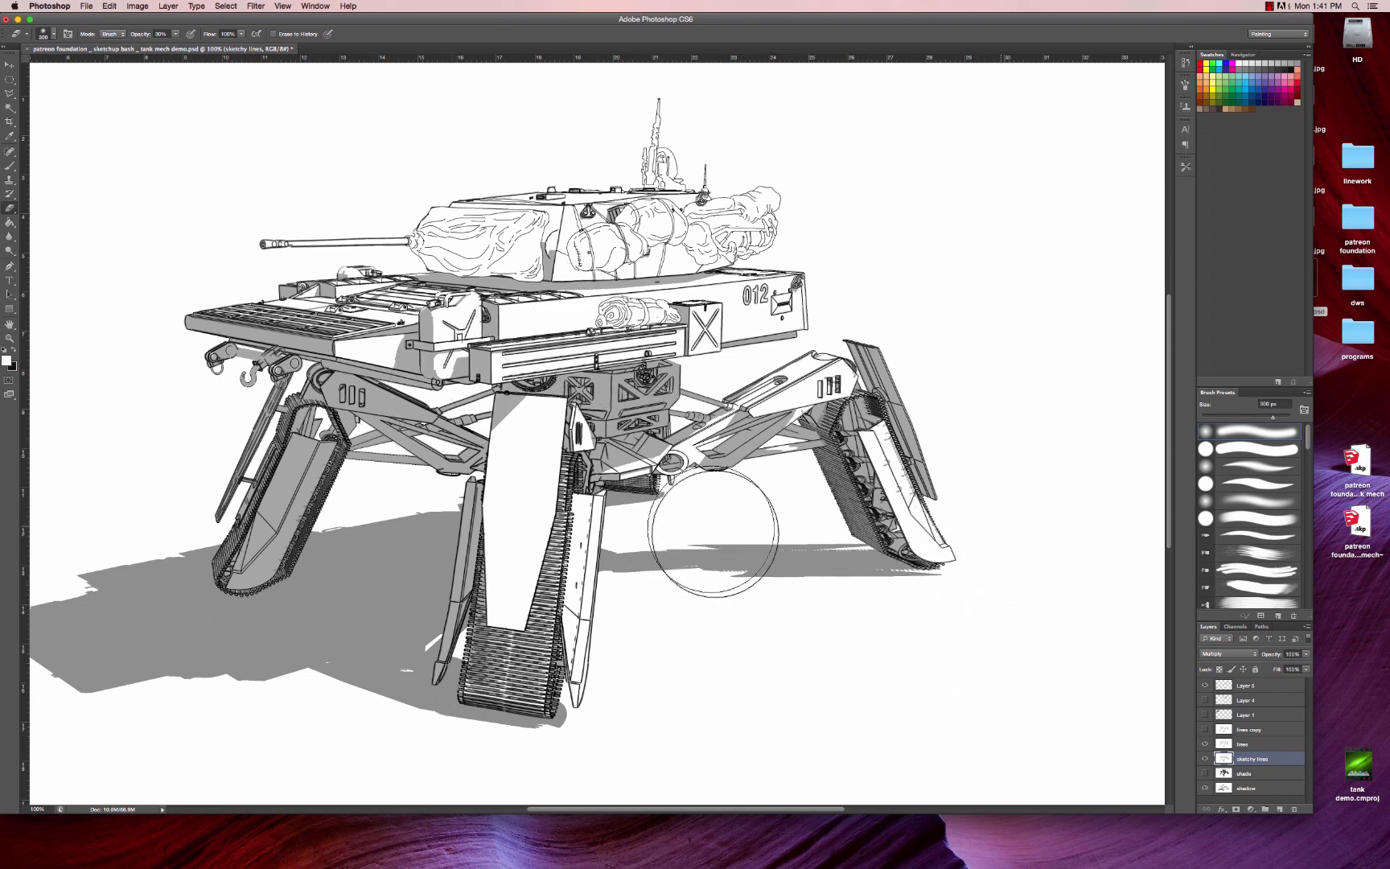
# - On the lines layer, fade the linework over the tracked legs, enlarging the eraser from 300 to 500 px
pyautogui.click(1277, 744)
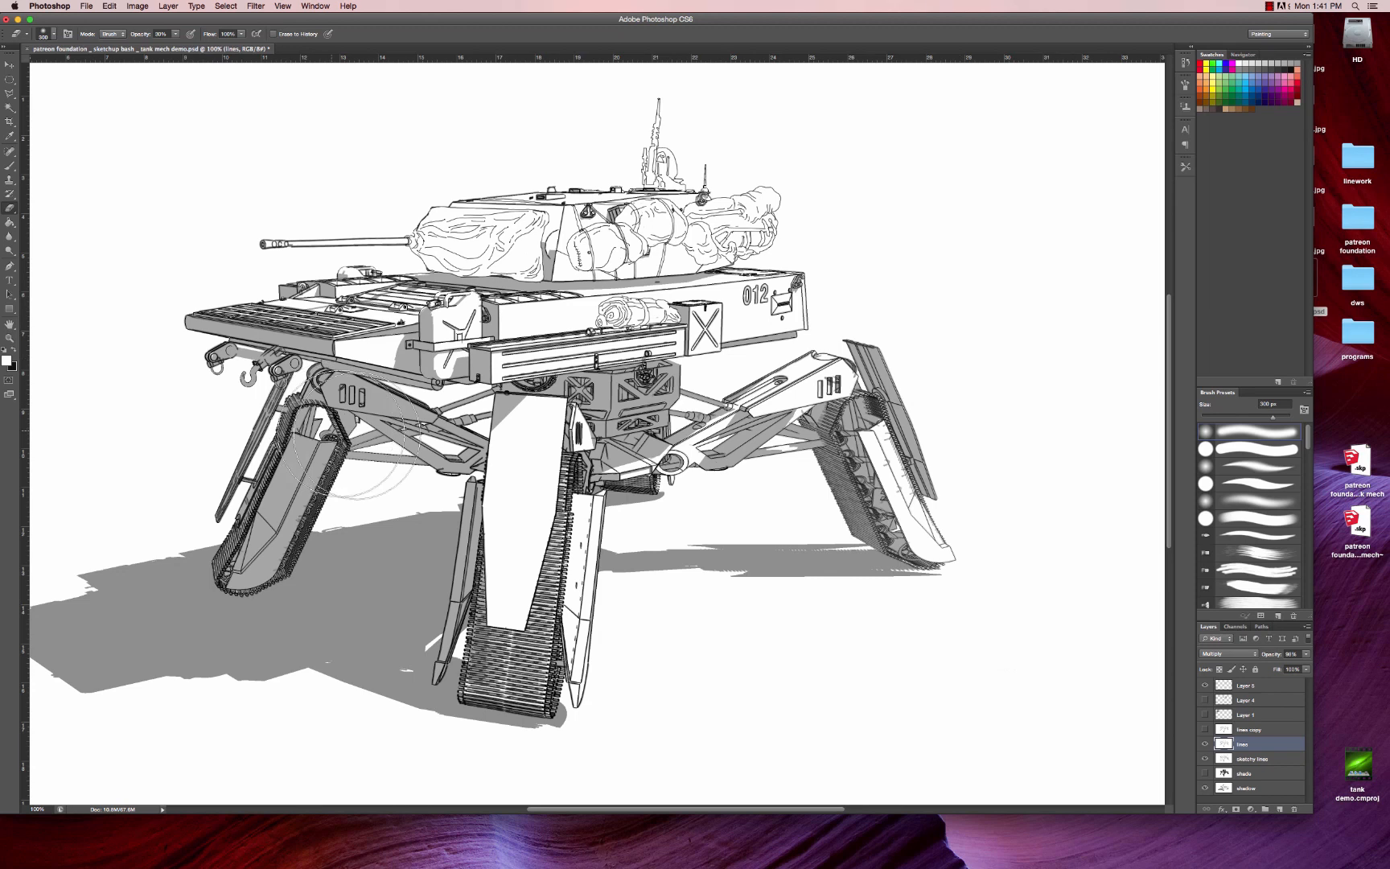
pyautogui.moveTo(381, 468); pyautogui.dragTo(203, 702)
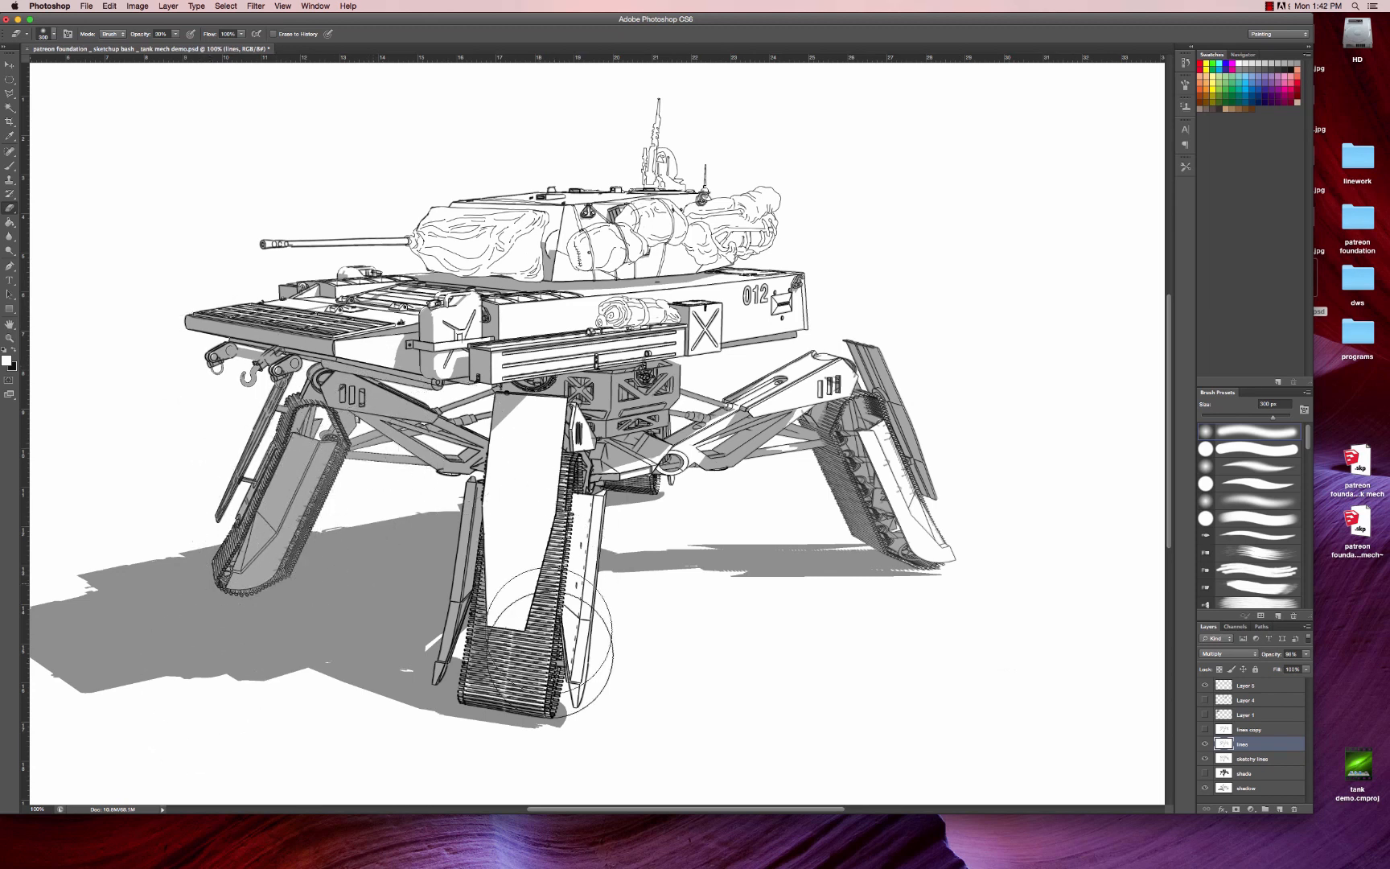
pyautogui.press(']')
pyautogui.press(']')
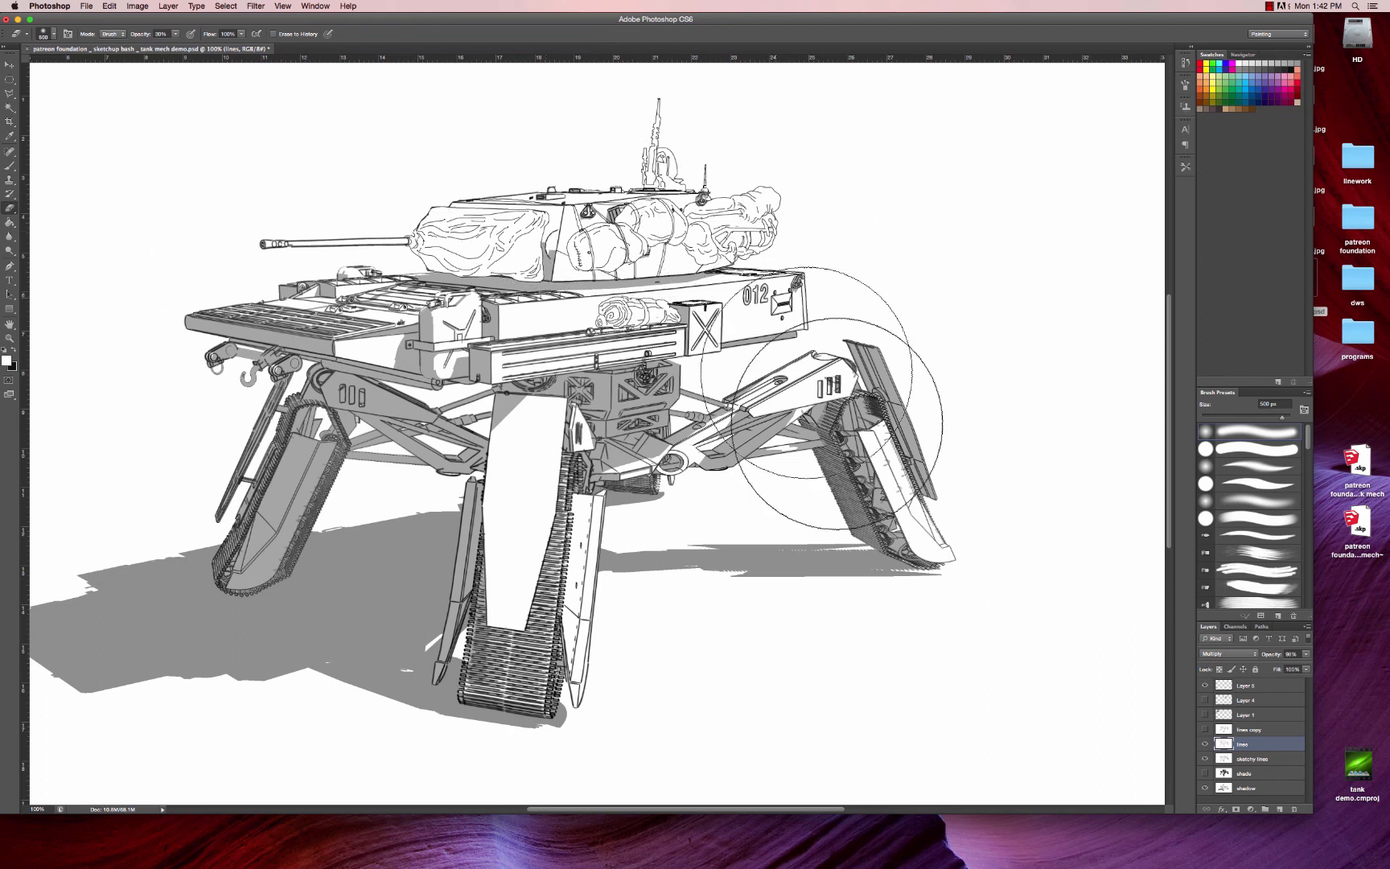
# - Select the topmost layer holding the turret cargo linework and check it by toggling its visibility
pyautogui.click(1255, 684)
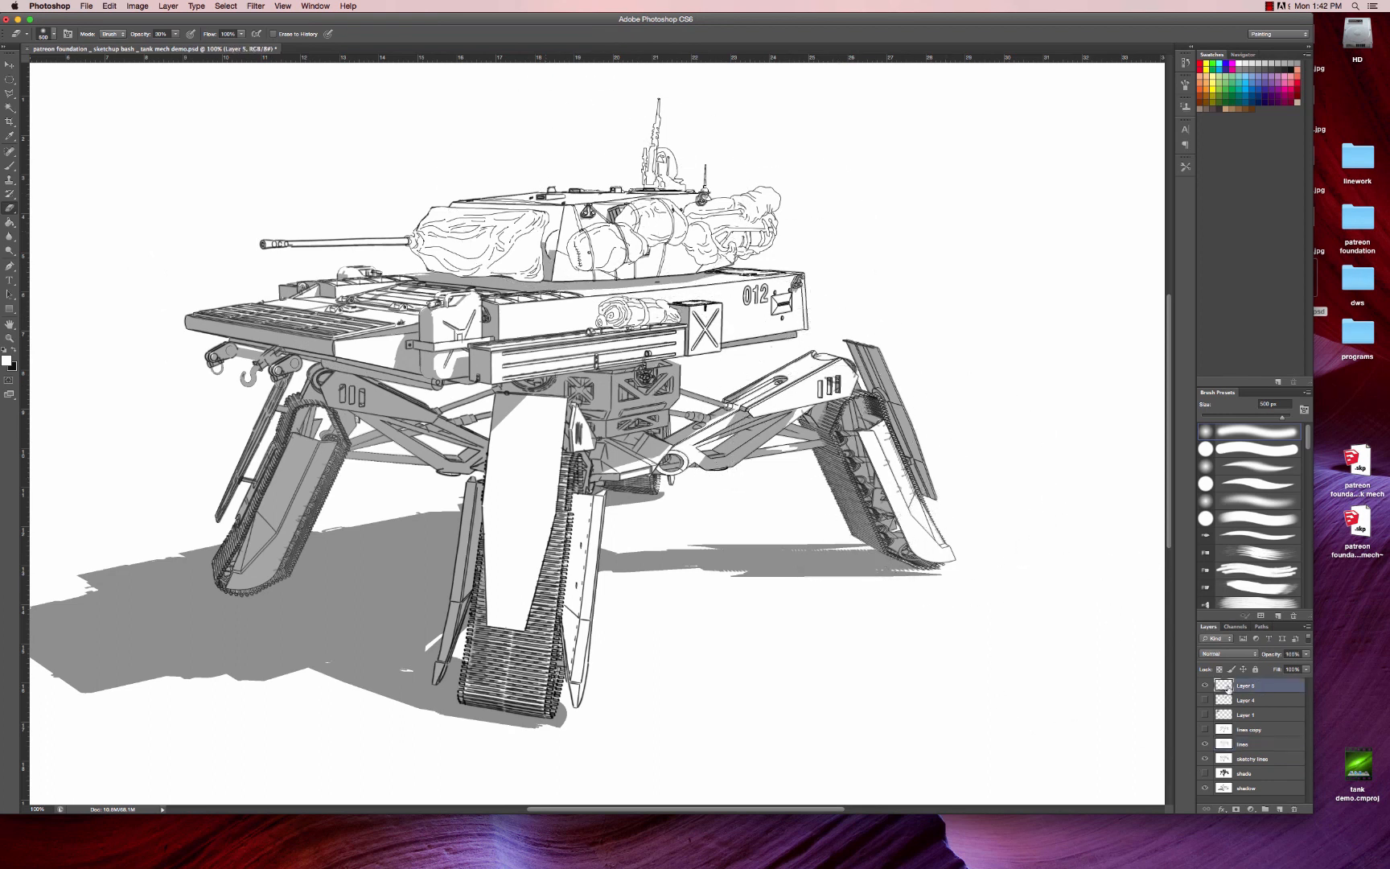
pyautogui.click(1206, 685)
pyautogui.click(1205, 685)
pyautogui.click(1206, 685)
pyautogui.click(1206, 685)
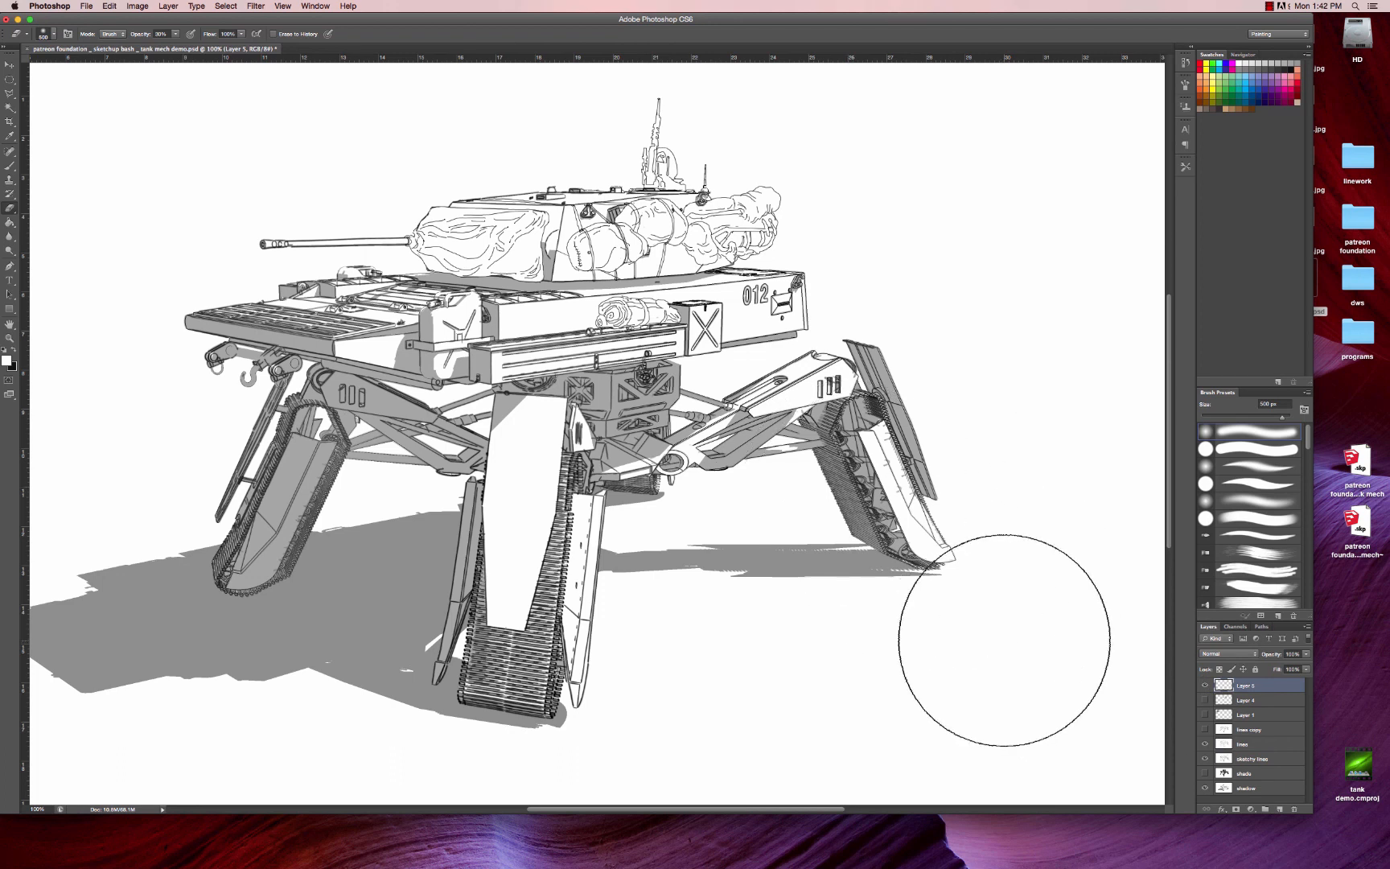
# - Duplicate the turret cargo linework layer and set the copy's blending mode to Multiply
pyautogui.press('v')
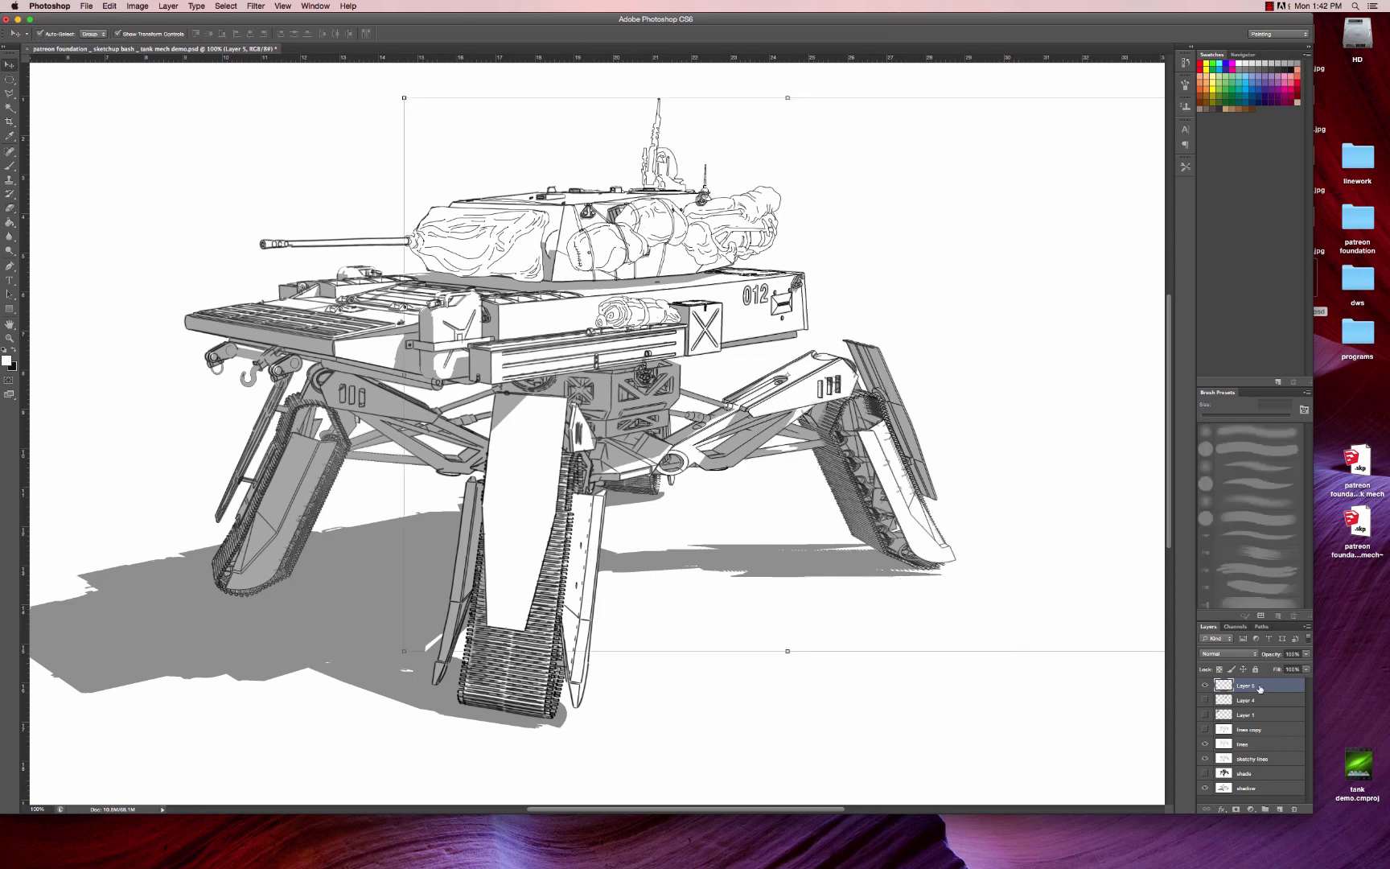
pyautogui.moveTo(1259, 688); pyautogui.dragTo(1278, 808)
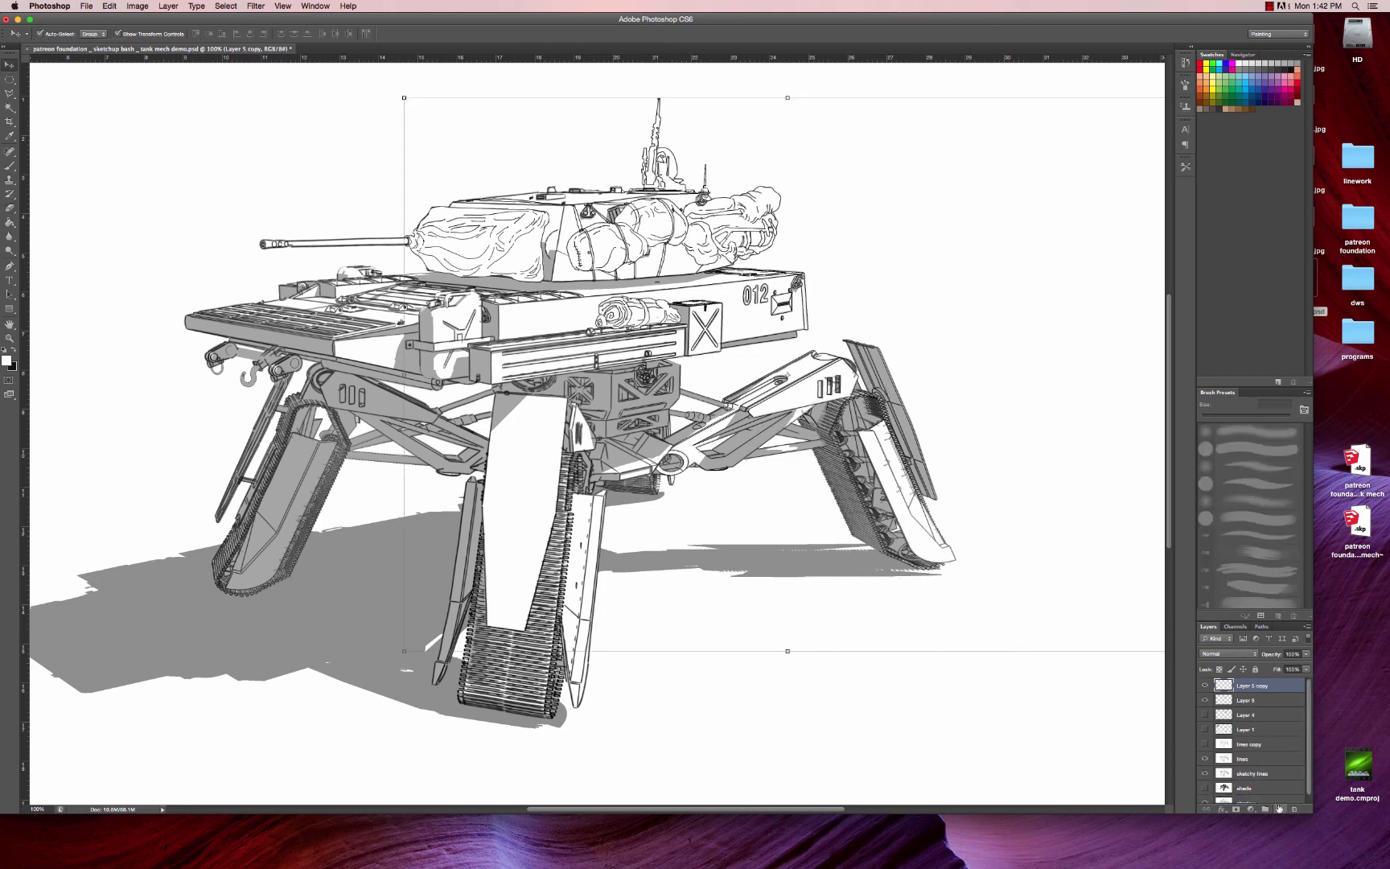
pyautogui.click(1242, 658)
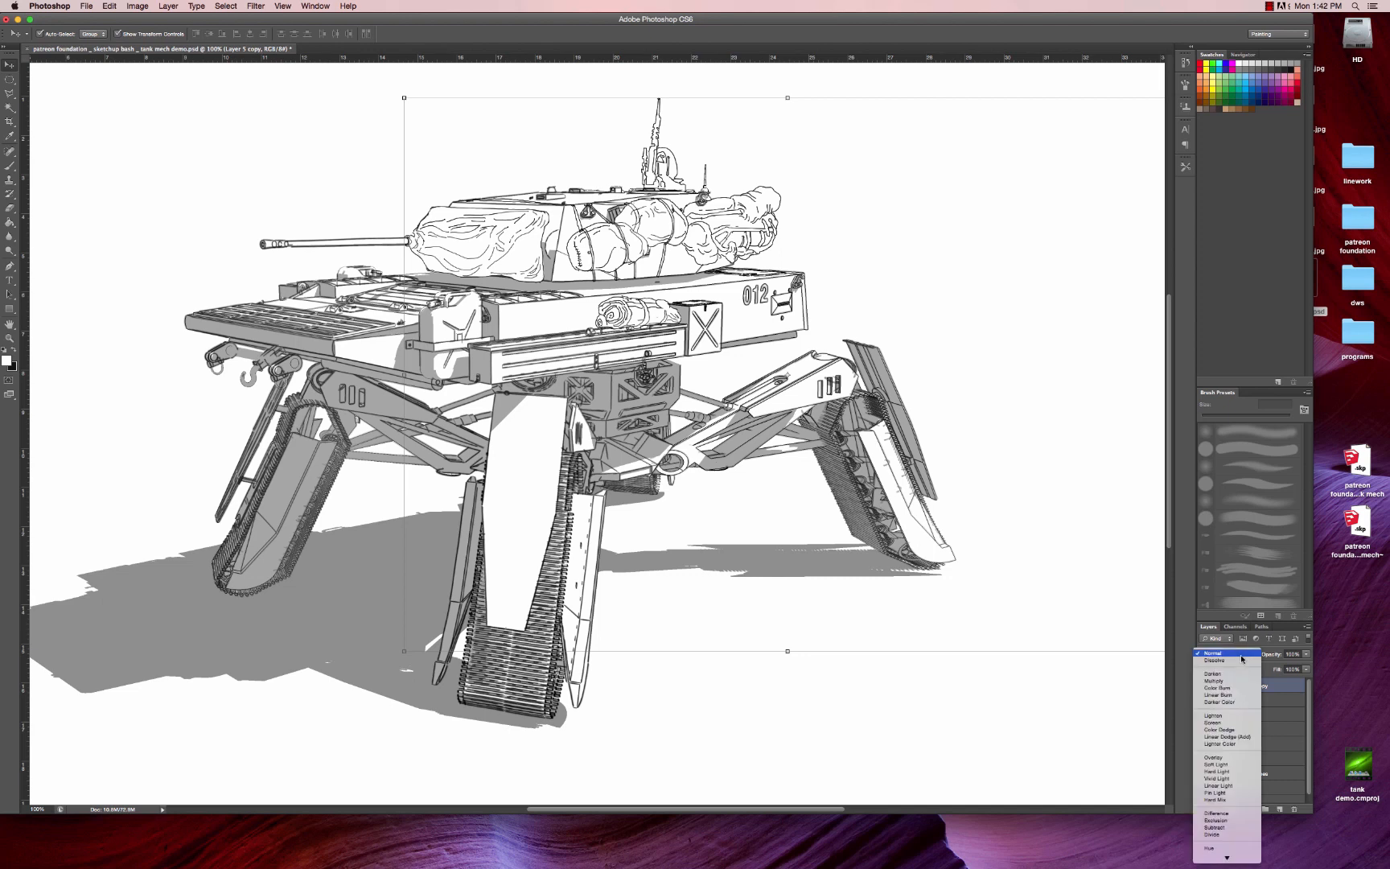
pyautogui.click(1228, 681)
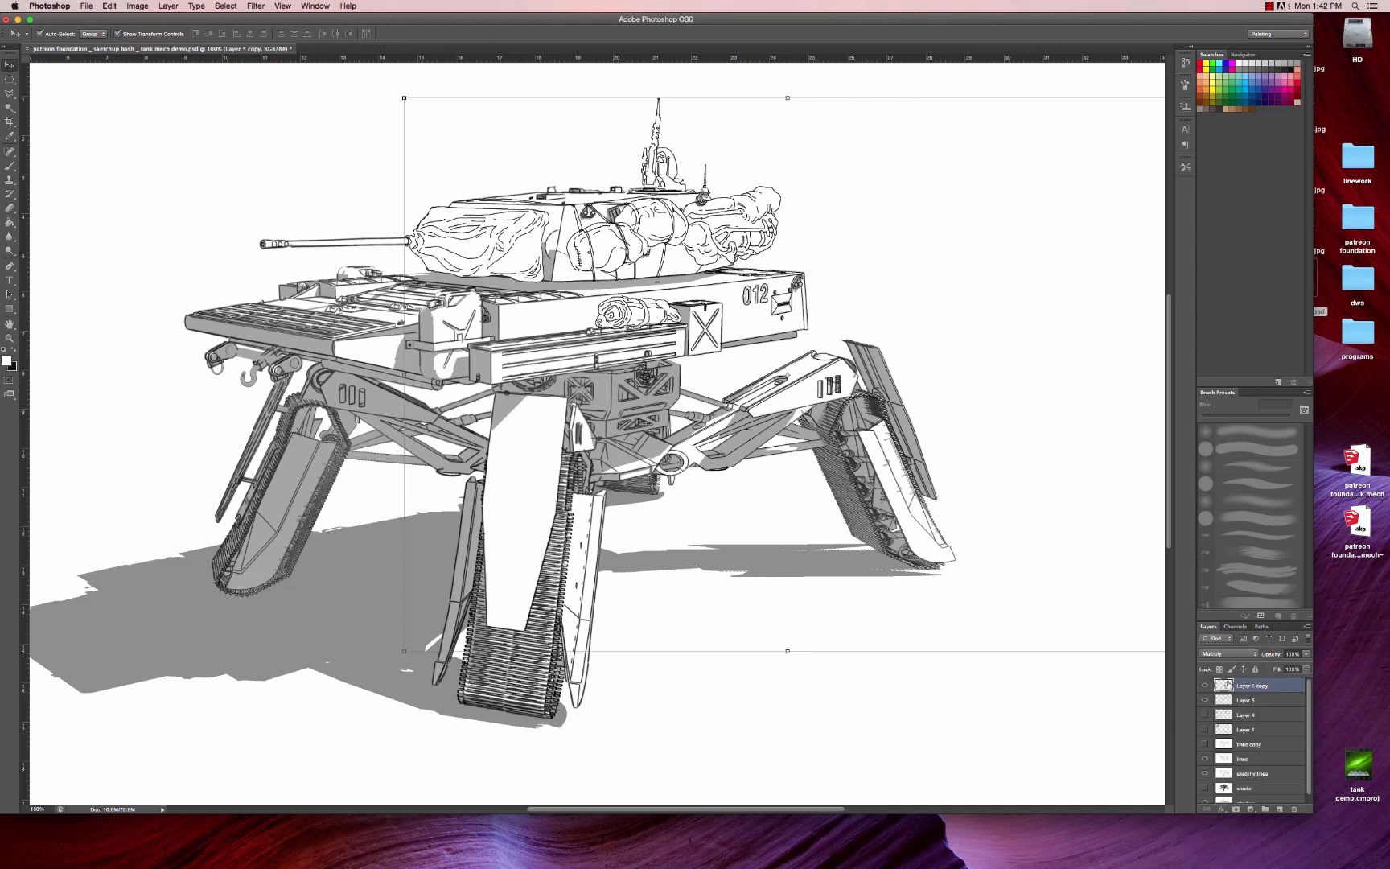
# - Hide the original turret cargo linework layer and set the copy's blending mode to Normal
pyautogui.press('Down')
pyautogui.press('Up')
pyautogui.click(1205, 700)
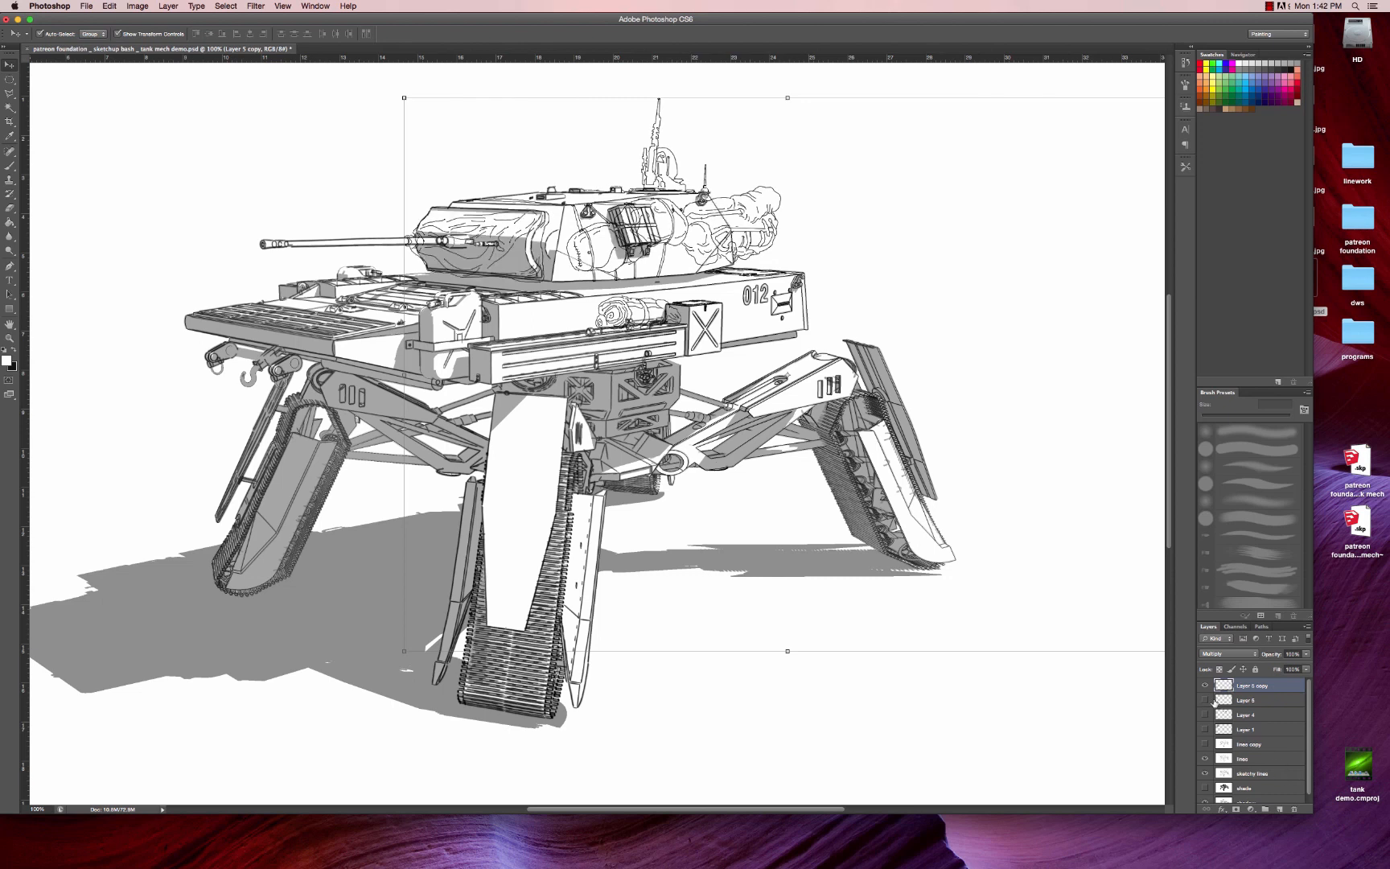
pyautogui.click(1228, 653)
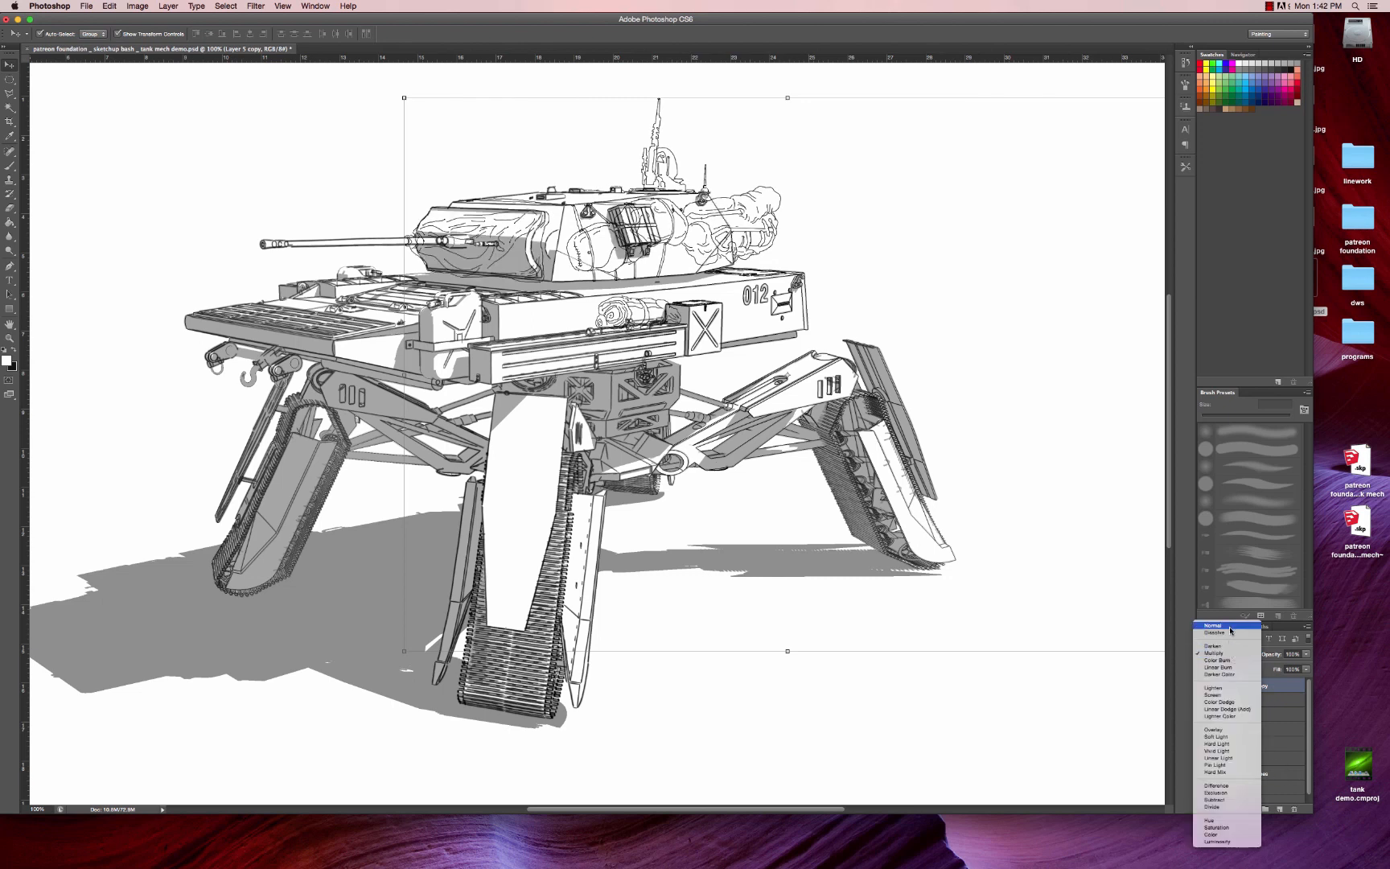
pyautogui.click(1215, 628)
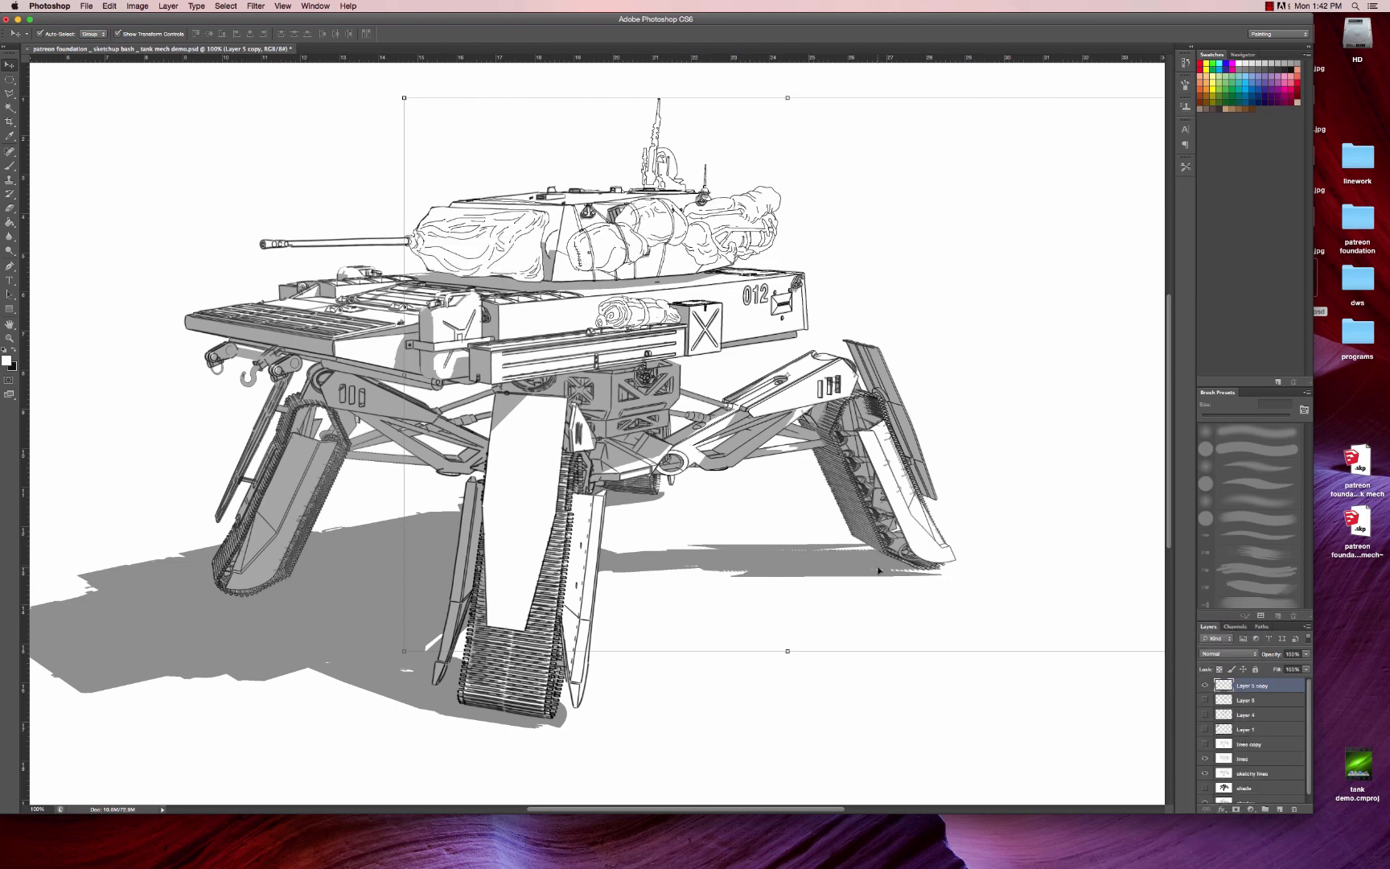
# - Duplicate the hidden original turret cargo linework layer, Layer 5
pyautogui.press('z')
pyautogui.keyDown('alt'); pyautogui.click(743, 484); pyautogui.keyUp('alt')
pyautogui.click(701, 419)
pyautogui.click(702, 419)
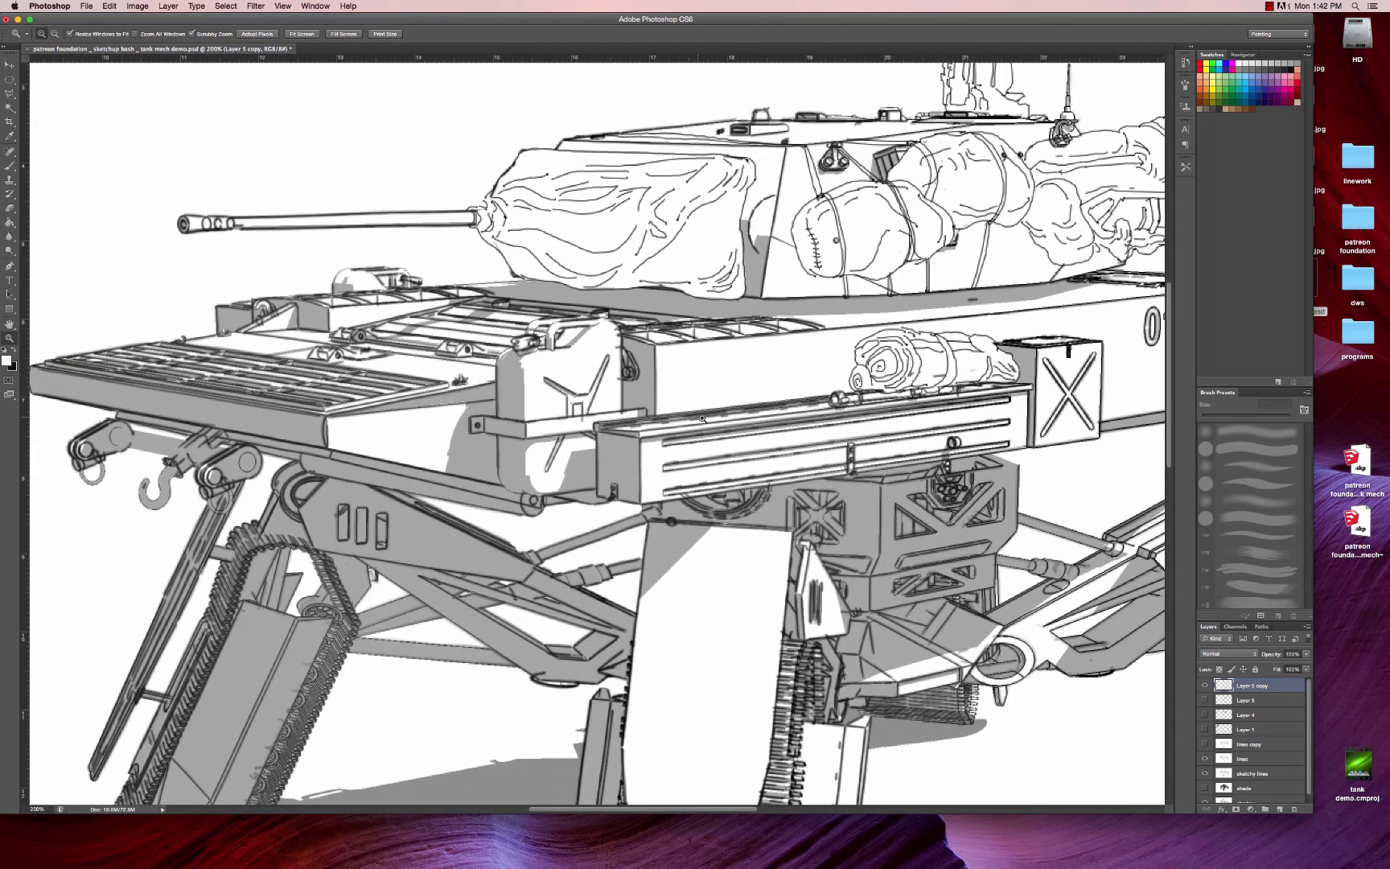
pyautogui.keyDown('alt'); pyautogui.click(702, 419); pyautogui.keyUp('alt')
pyautogui.moveTo(701, 419); pyautogui.dragTo(613, 403)
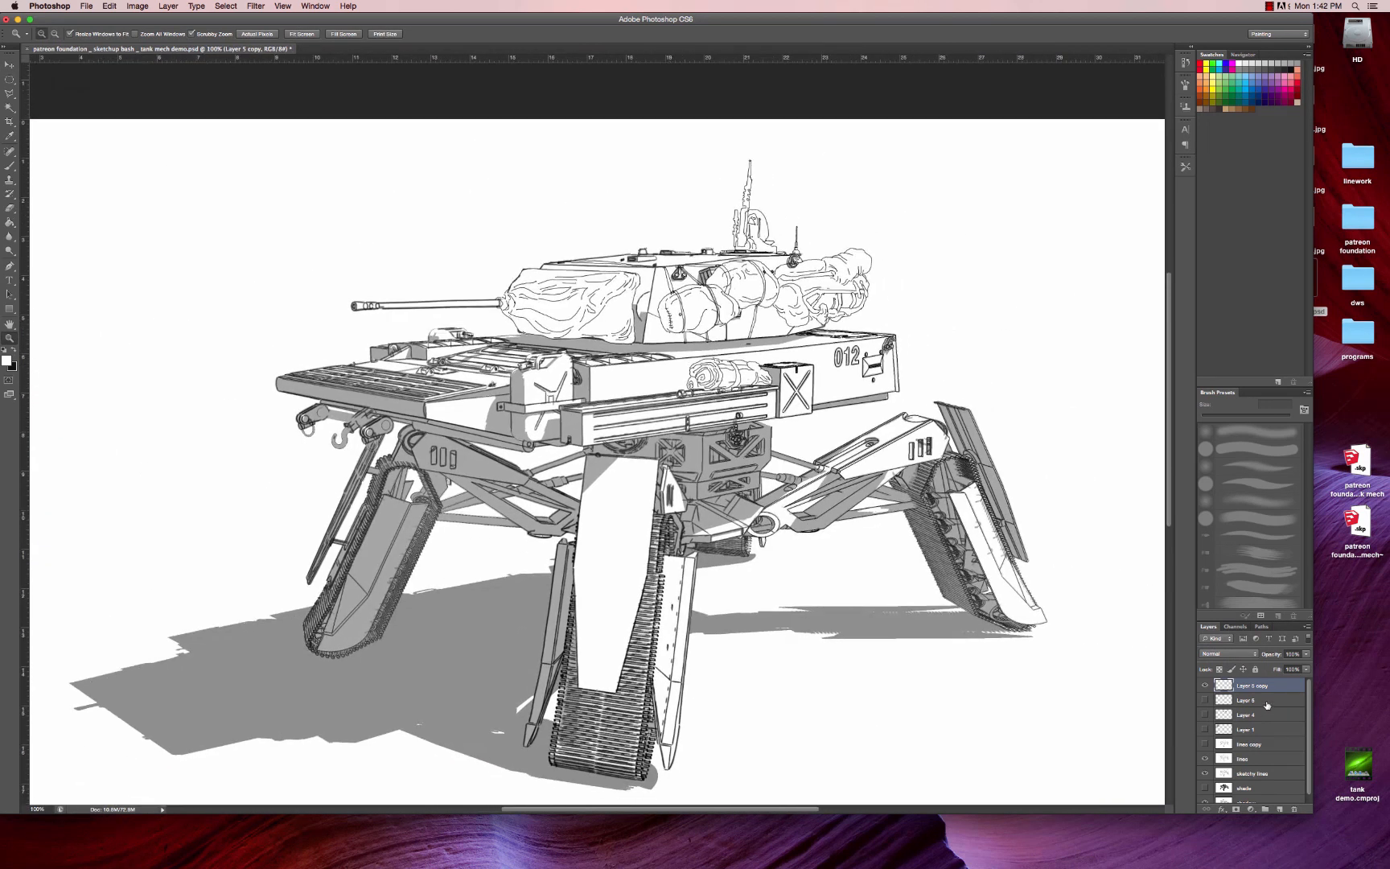
pyautogui.click(1266, 702)
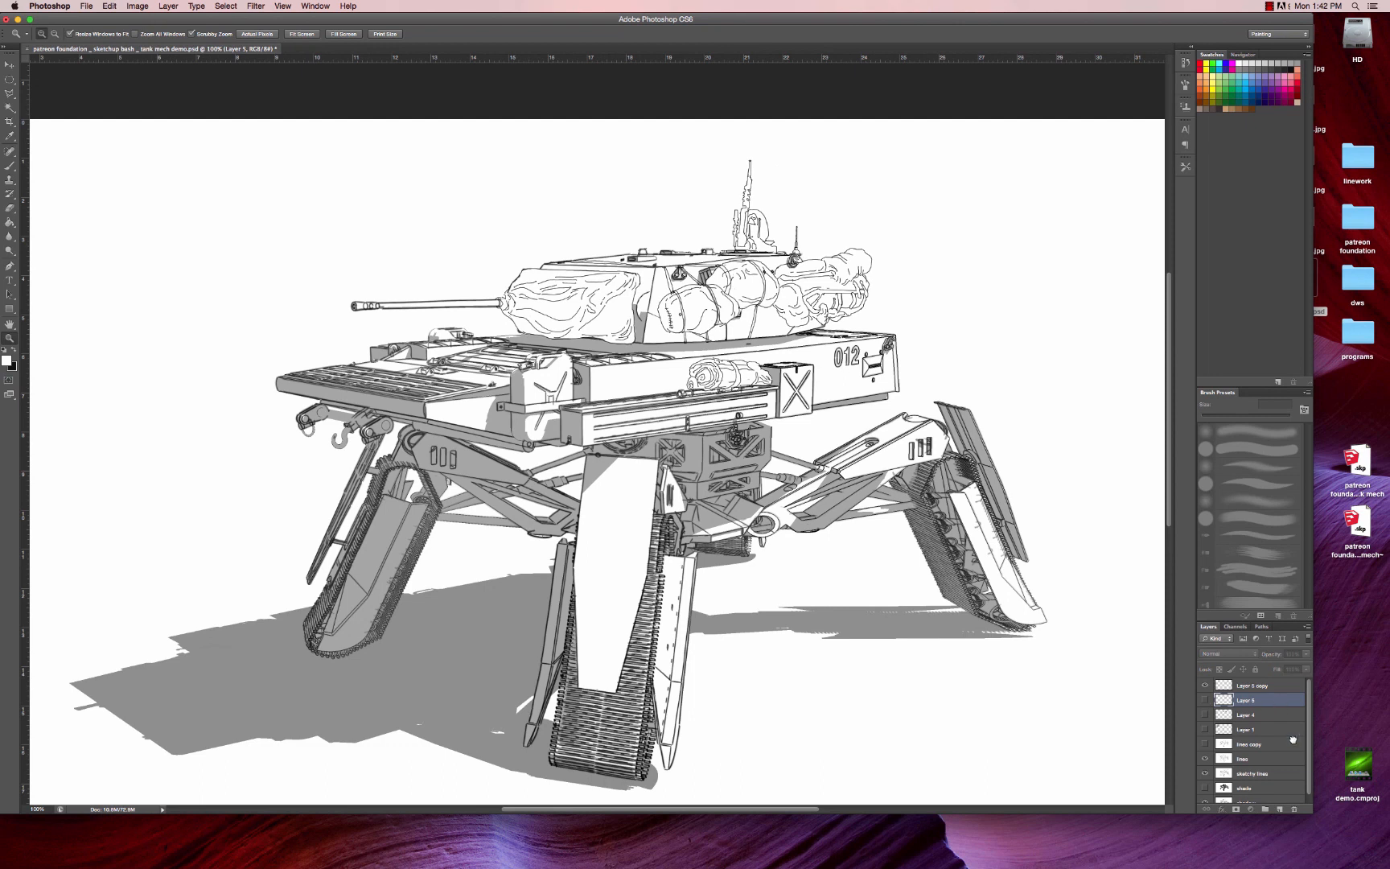
pyautogui.press('super+j')
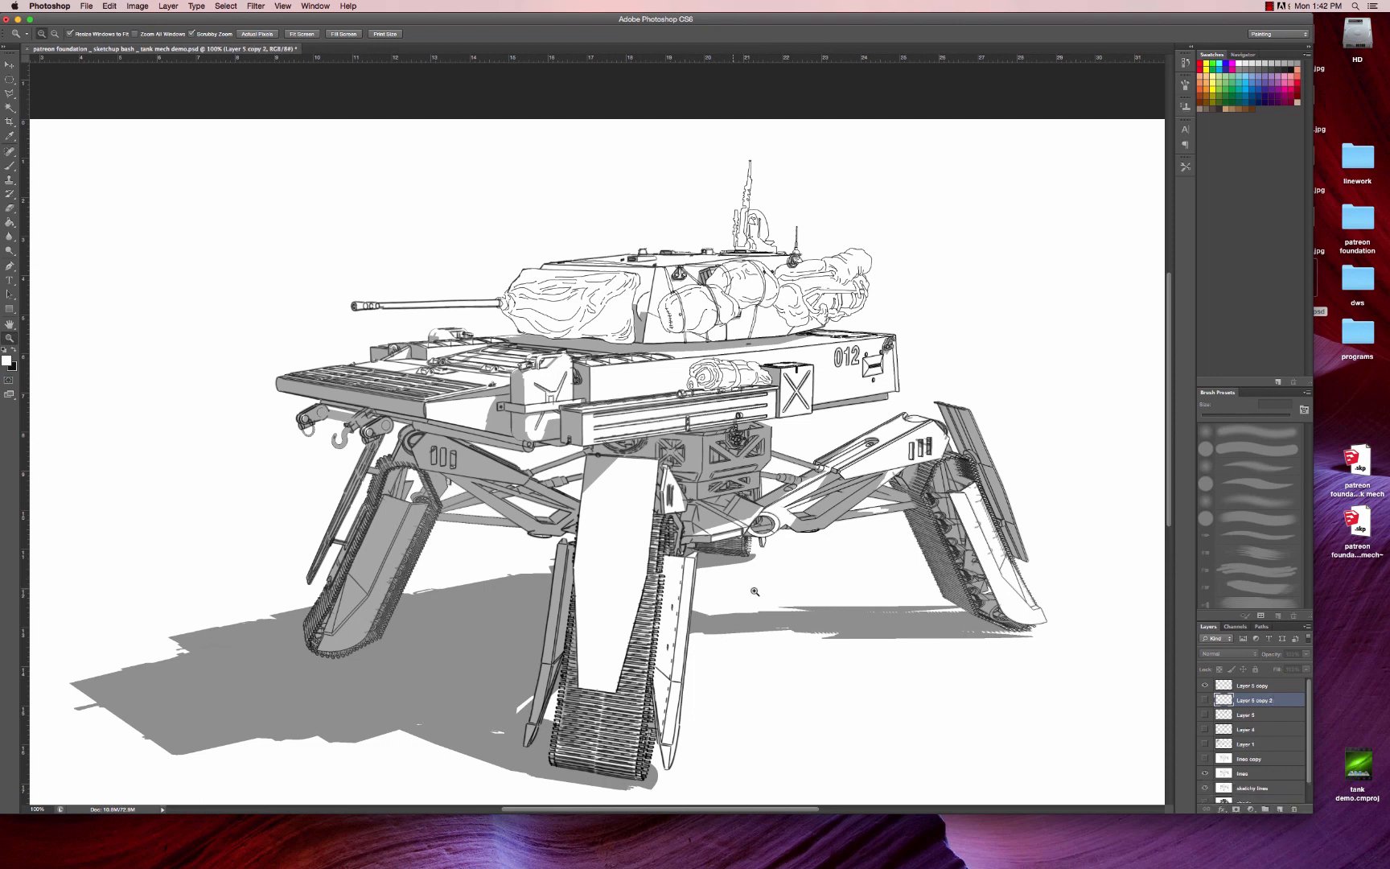
# - Compare the whole mech drawing with the shadow layer hidden and shown
pyautogui.scroll(-3, 685, 563)
pyautogui.scroll(-2, 1258, 781)
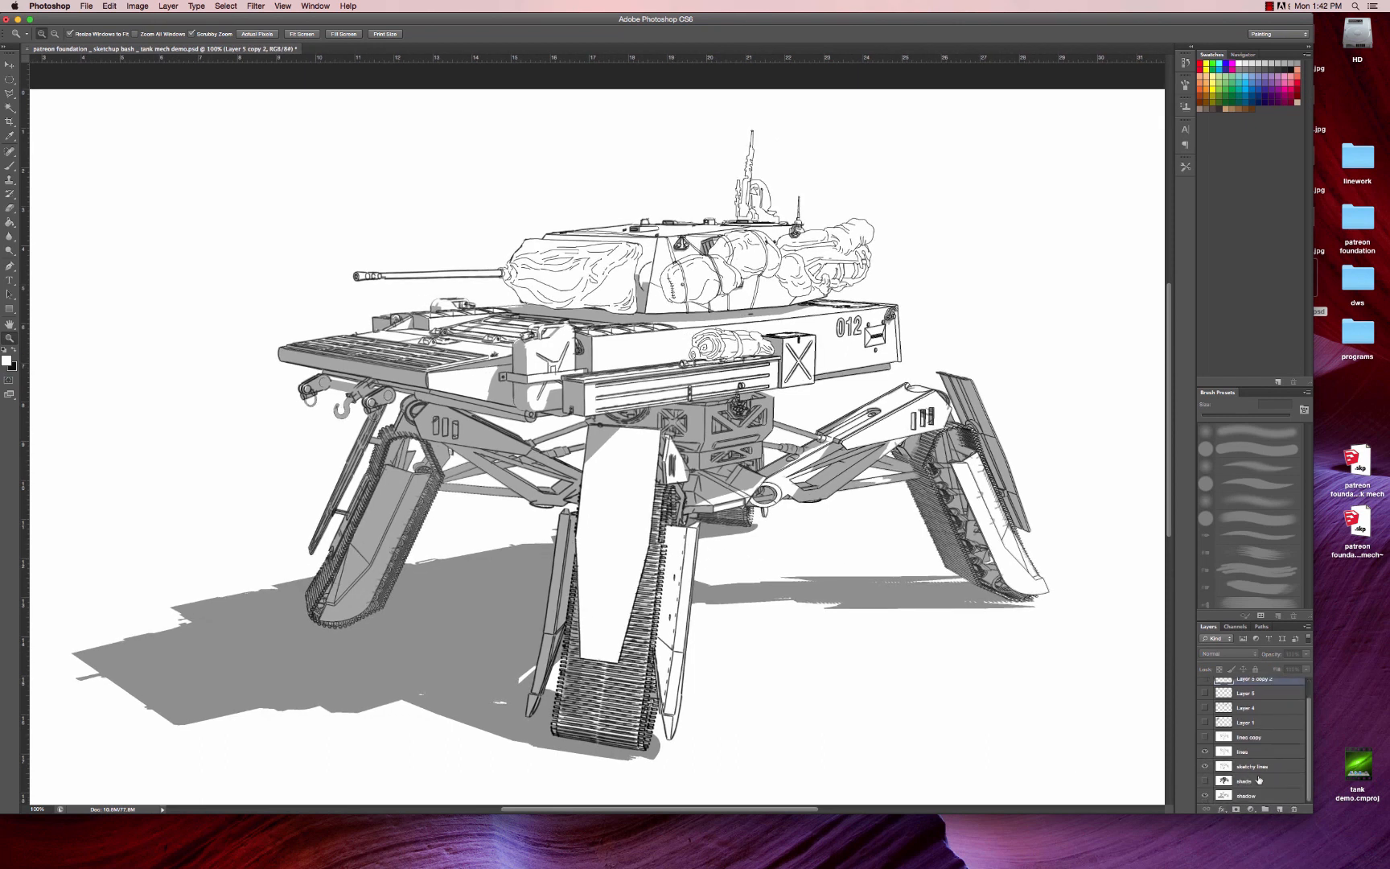
pyautogui.click(1205, 796)
pyautogui.press('h')
pyautogui.moveTo(829, 525); pyautogui.dragTo(756, 577)
pyautogui.keyDown('alt'); pyautogui.click(795, 591); pyautogui.keyUp('alt')
pyautogui.click(748, 576)
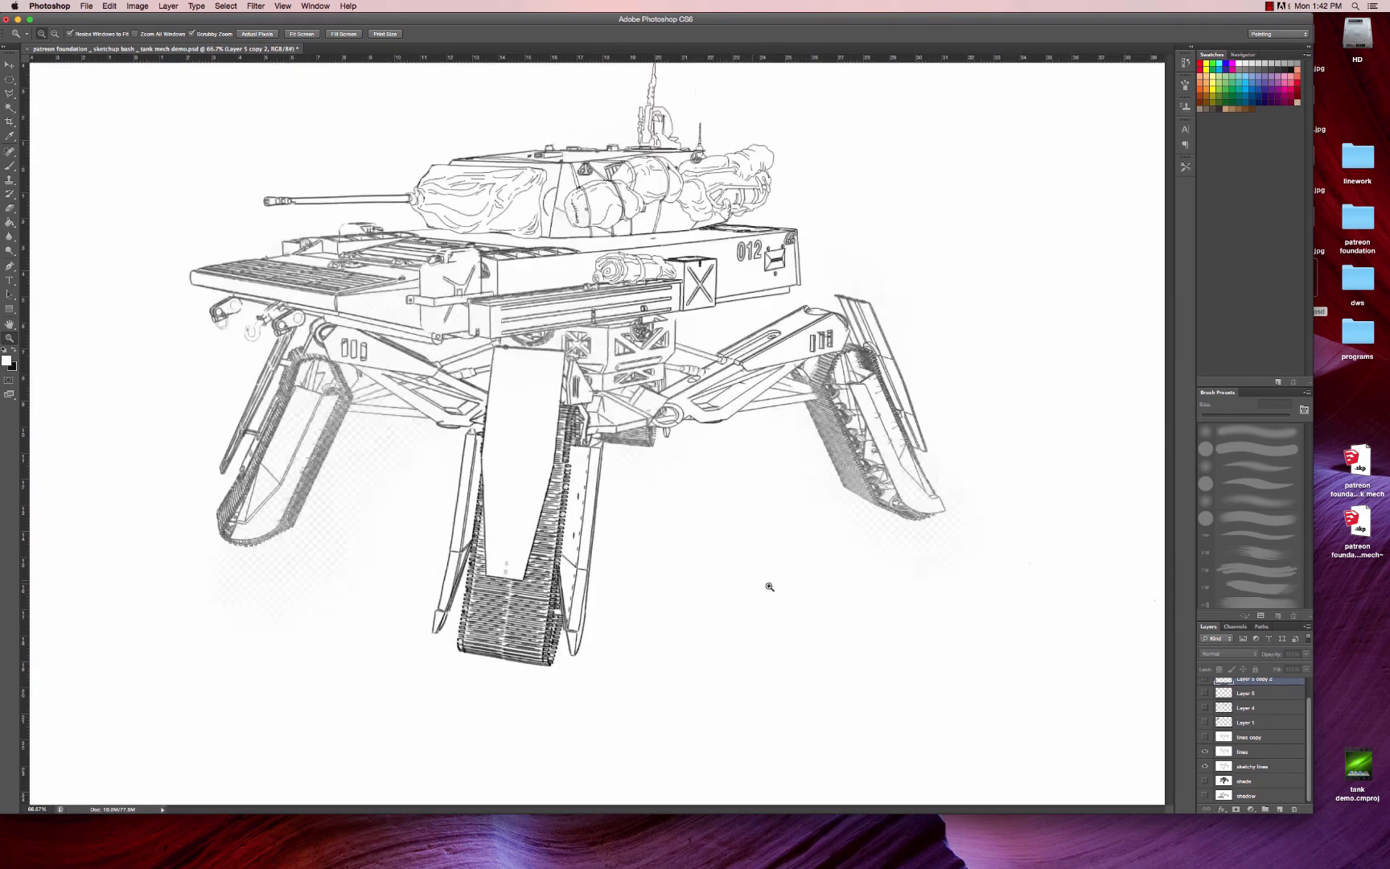
pyautogui.moveTo(859, 611); pyautogui.dragTo(879, 650)
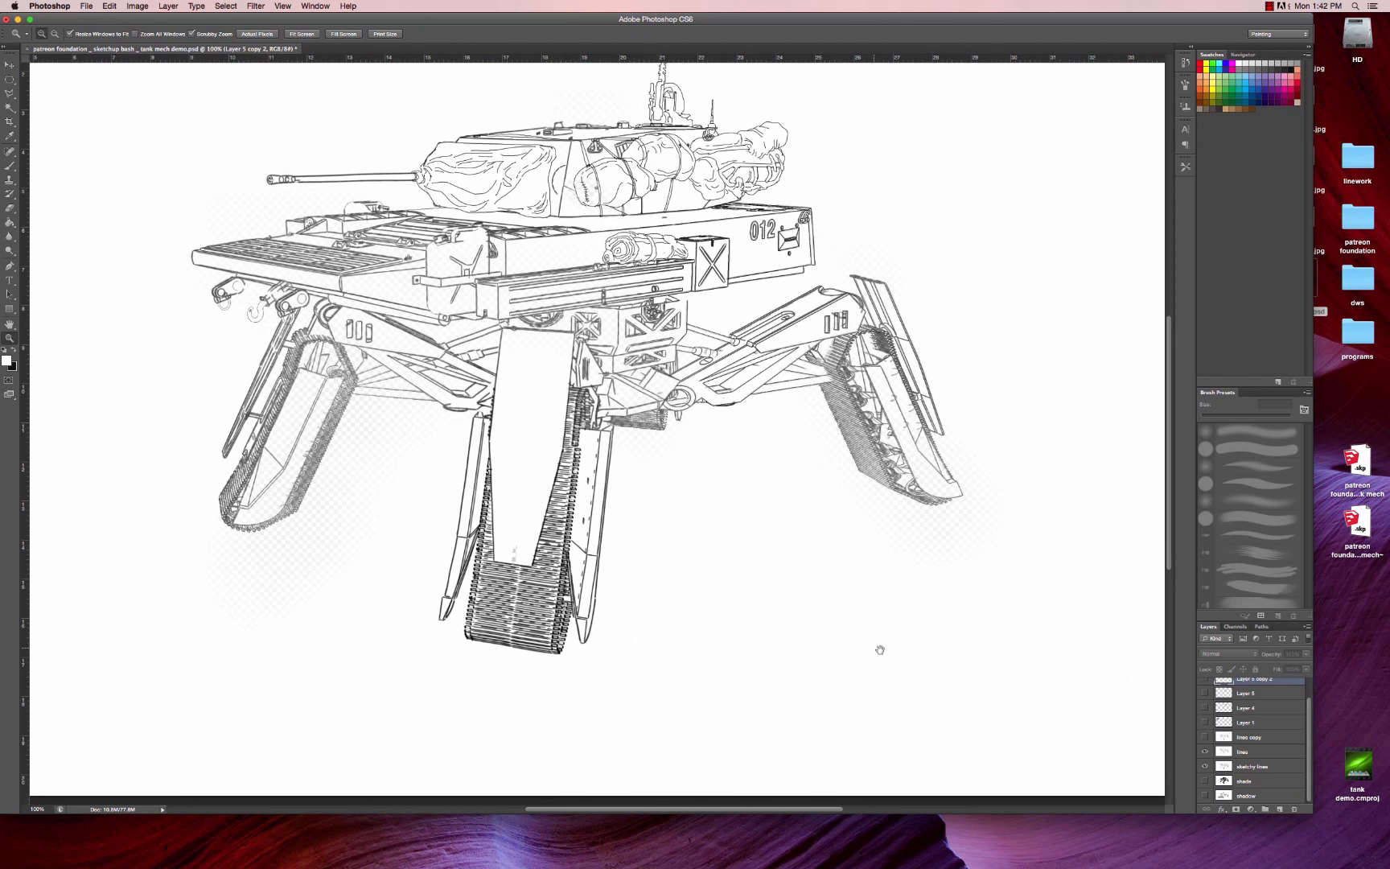
pyautogui.click(1204, 795)
pyautogui.keyDown('alt'); pyautogui.click(804, 580); pyautogui.keyUp('alt')
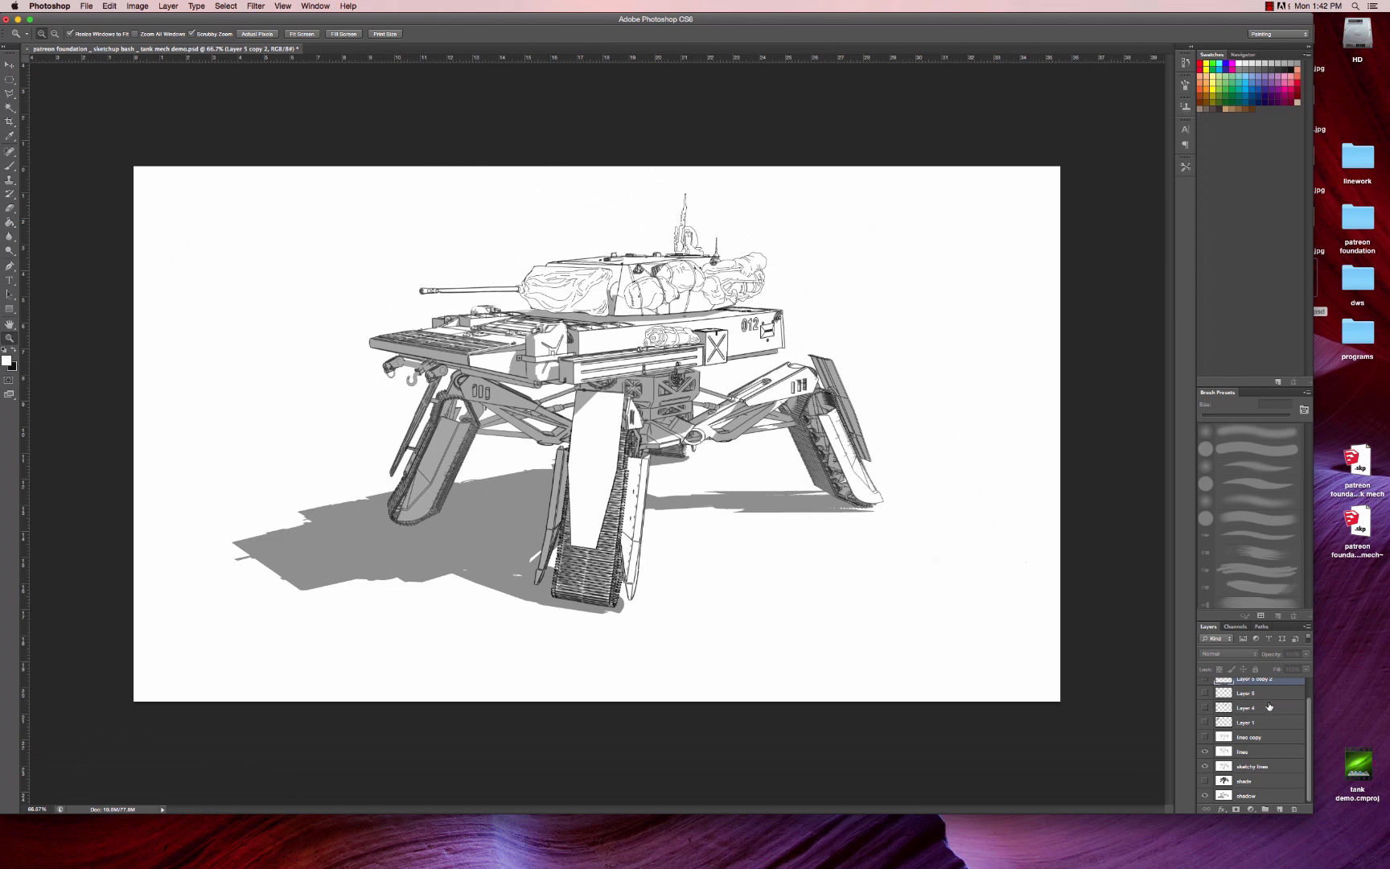
# - Check what the Layer 5 copy contributes to the turret by toggling its visibility
pyautogui.scroll(2, 1269, 706)
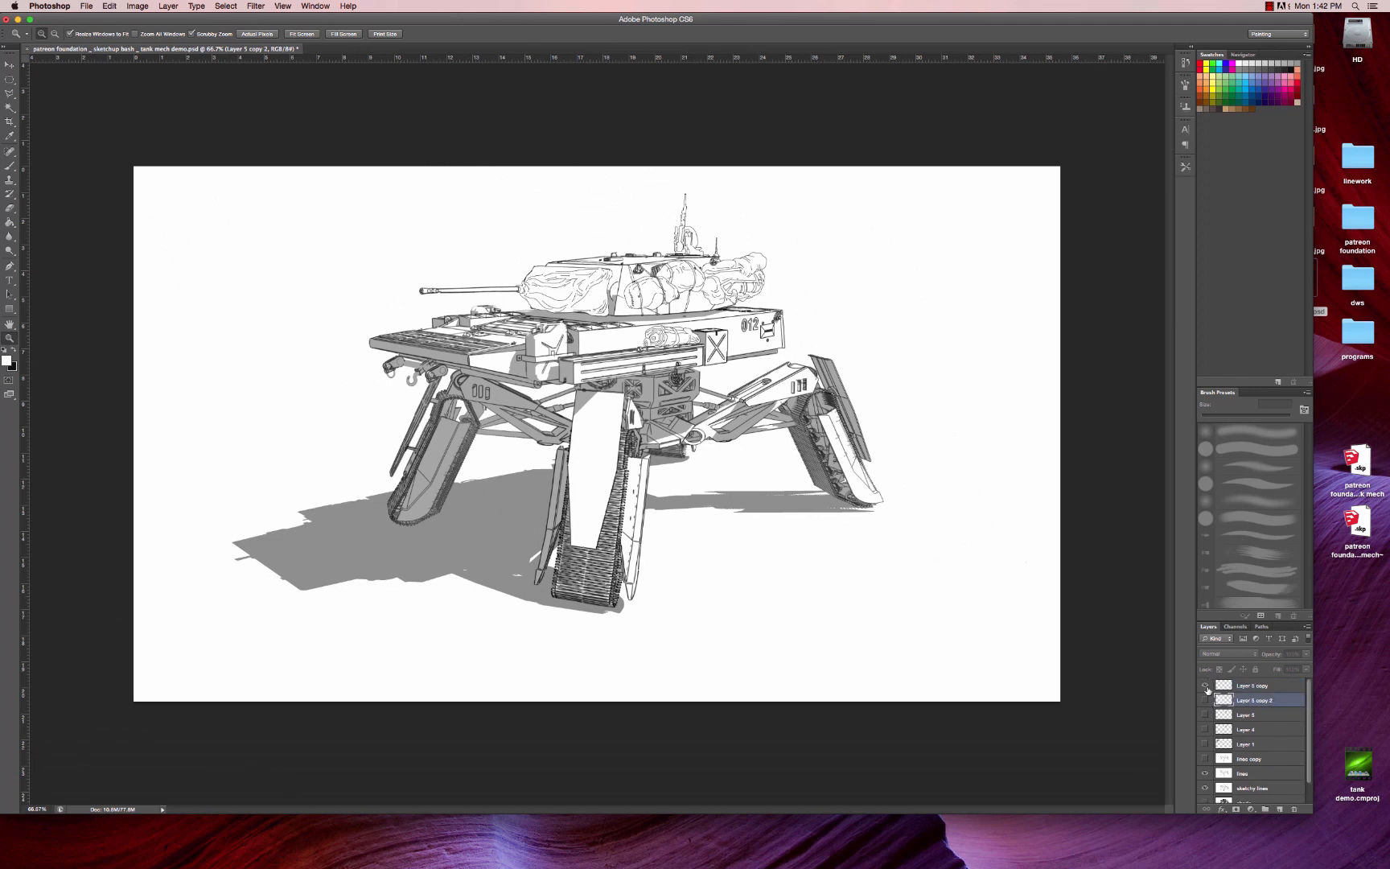
pyautogui.click(1205, 688)
pyautogui.click(1206, 688)
pyautogui.click(1205, 687)
pyautogui.click(1206, 687)
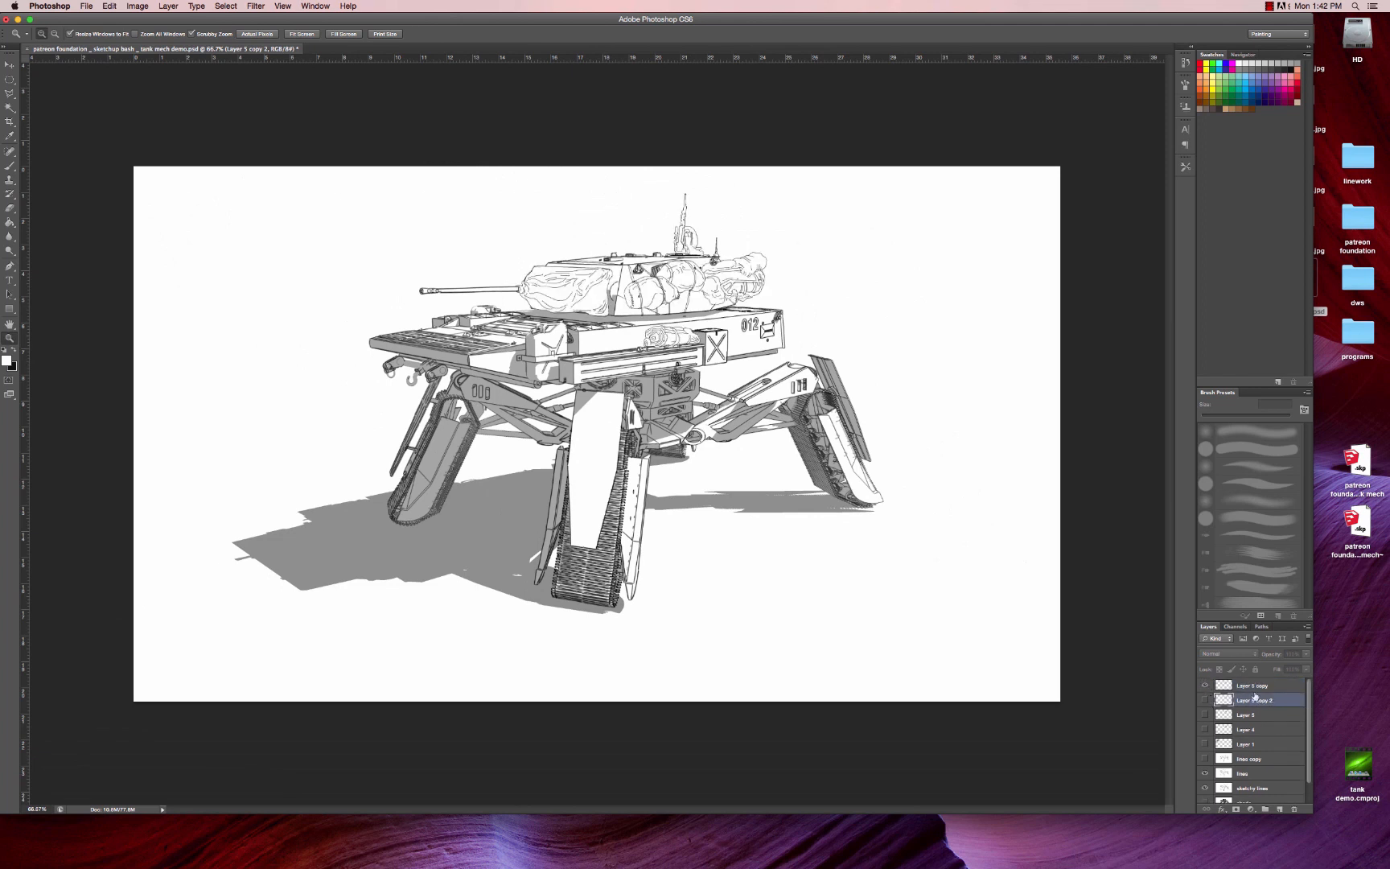
# - Add a new layer above the Layer 5 copy and clip it to that layer
pyautogui.click(1279, 809)
pyautogui.click(1257, 690)
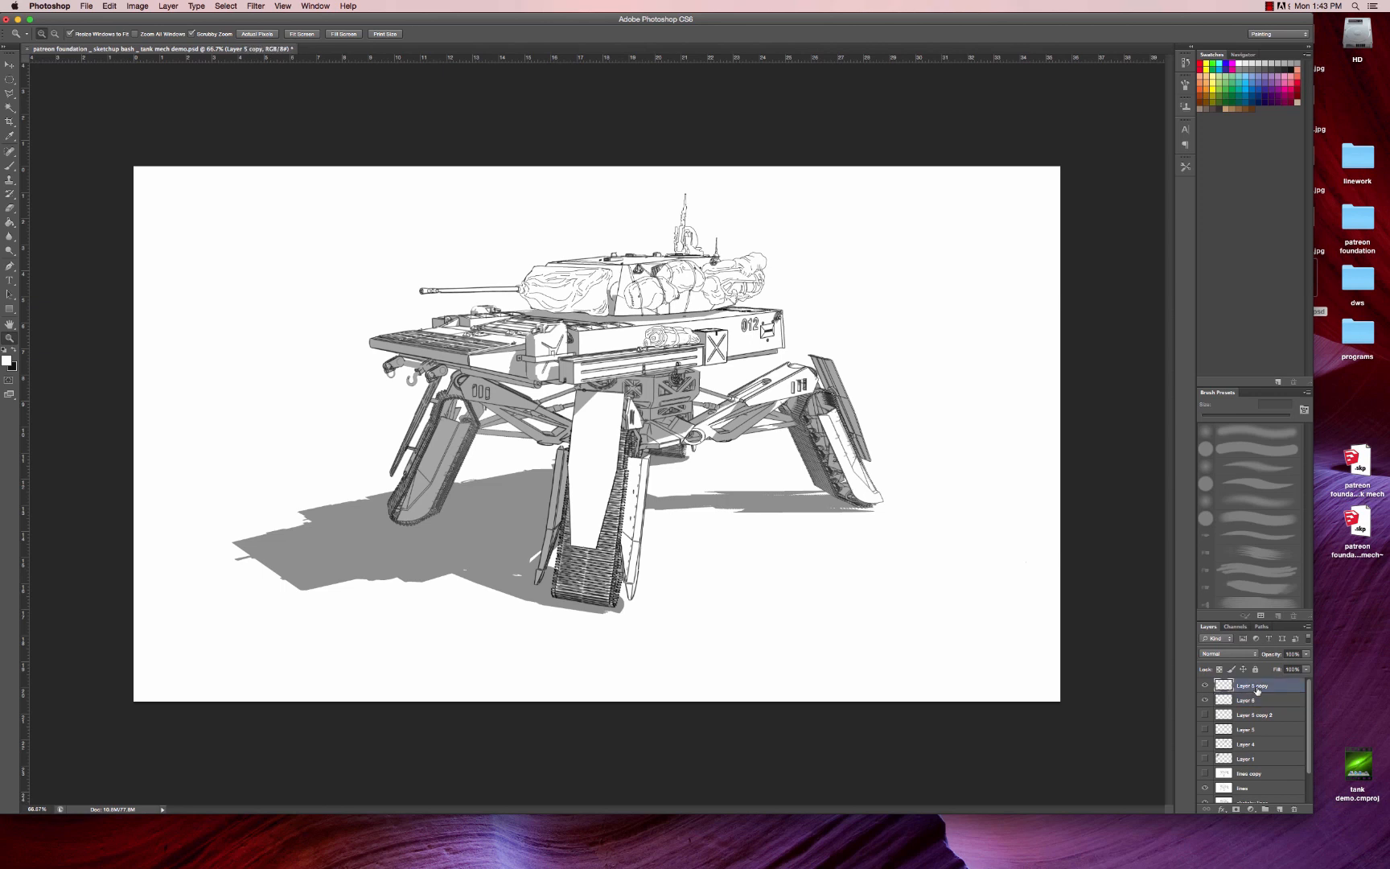
pyautogui.click(1243, 702)
pyautogui.moveTo(1253, 704); pyautogui.dragTo(1259, 684)
pyautogui.keyDown('alt'); pyautogui.click(1266, 692); pyautogui.keyUp('alt')
# - Sample the grey shadow tone and paint shade across the lower half of the gun's canvas cover with an enlarged brush
pyautogui.click(598, 331)
pyautogui.click(583, 316)
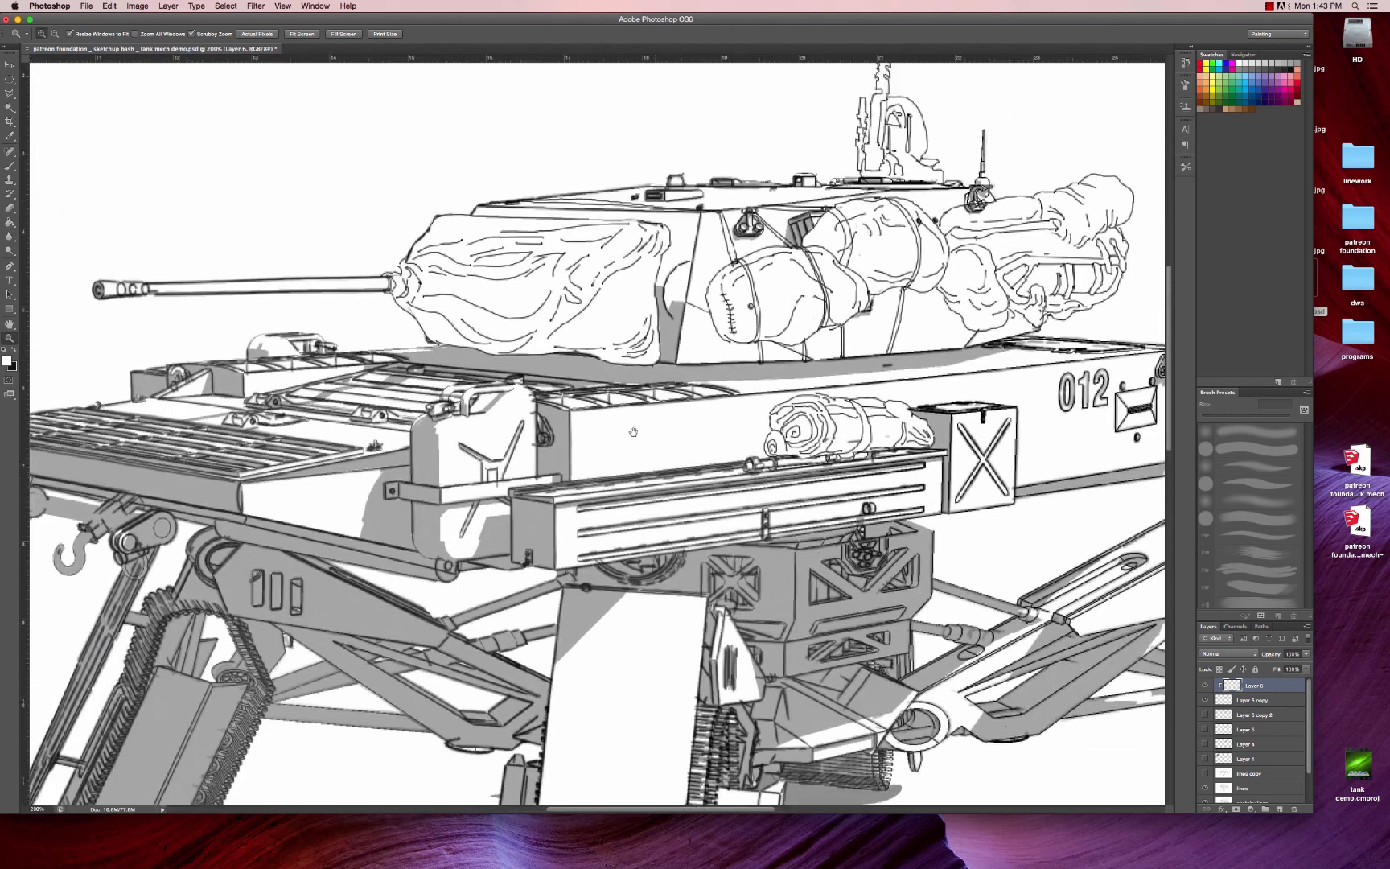
pyautogui.press('b')
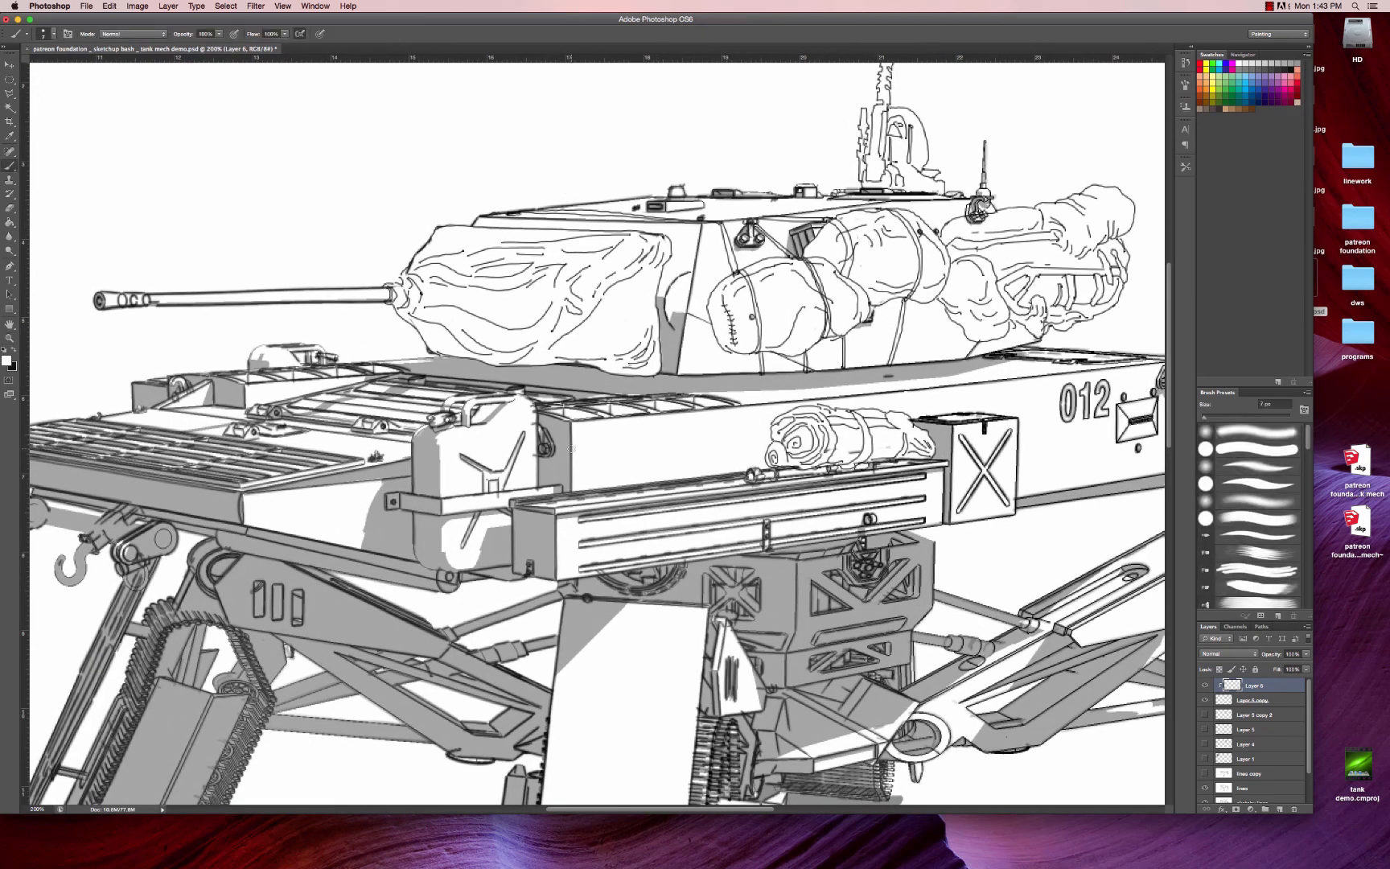
pyautogui.keyDown('alt'); pyautogui.click(536, 531); pyautogui.keyUp('alt')
pyautogui.press(']')
pyautogui.press(']')
pyautogui.press(']')
pyautogui.press(']')
pyautogui.press(']')
pyautogui.press(']')
pyautogui.press(']')
pyautogui.press(']')
pyautogui.press('[')
pyautogui.press('[')
pyautogui.press('[')
pyautogui.press(']')
pyautogui.moveTo(393, 313)
pyautogui.mouseDown()
pyautogui.moveTo(468, 355)
pyautogui.moveTo(445, 316)
pyautogui.moveTo(511, 330)
pyautogui.moveTo(661, 311)
pyautogui.moveTo(615, 344)
pyautogui.moveTo(655, 369)
pyautogui.moveTo(563, 363)
pyautogui.moveTo(558, 345)
pyautogui.moveTo(593, 337)
pyautogui.moveTo(510, 348)
pyautogui.moveTo(559, 359)
pyautogui.mouseUp()
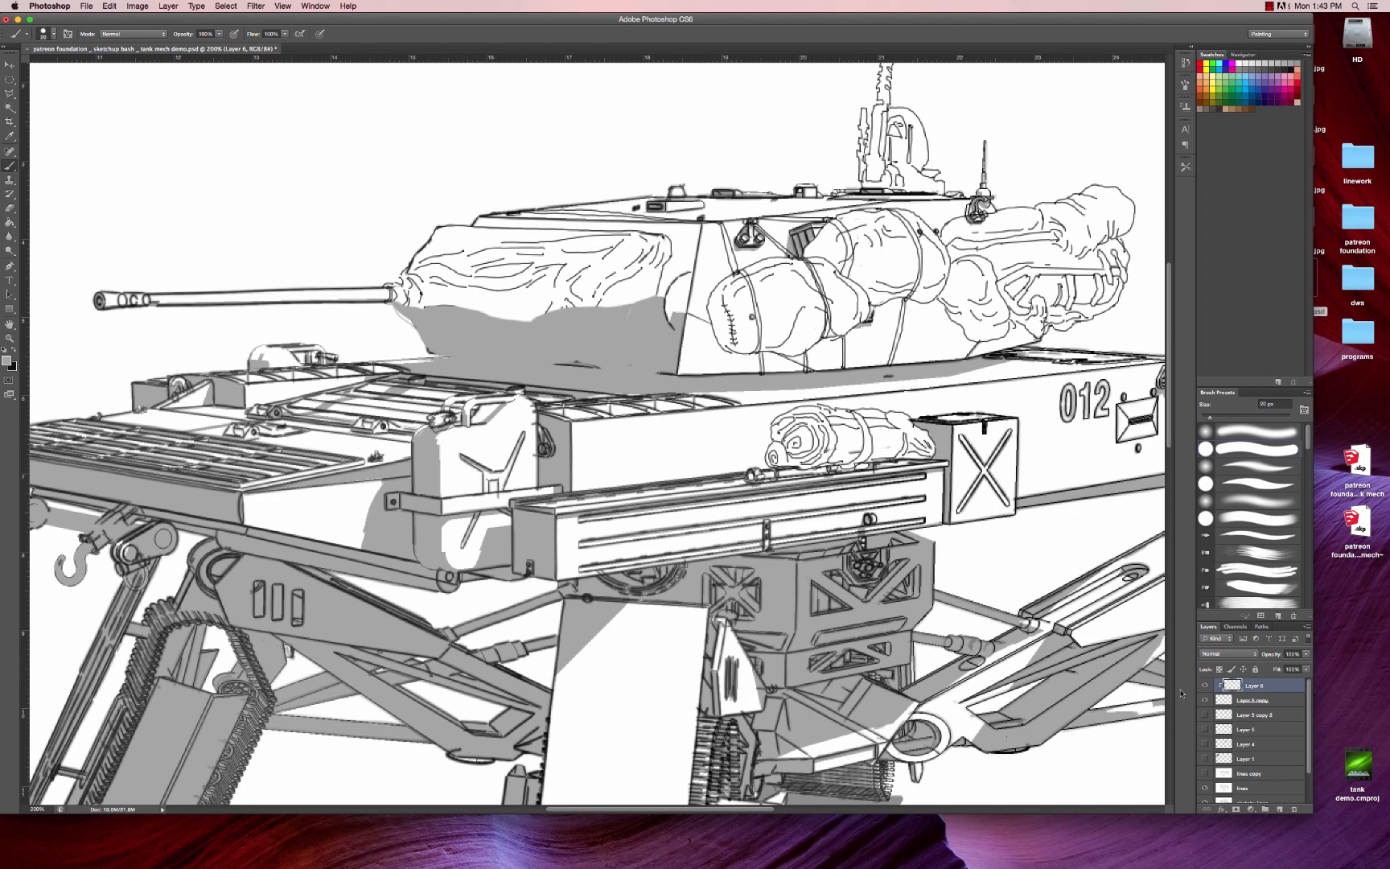
# - Duplicate the Layer 5 copy and move the duplicate above the grey shading layer
pyautogui.click(1271, 702)
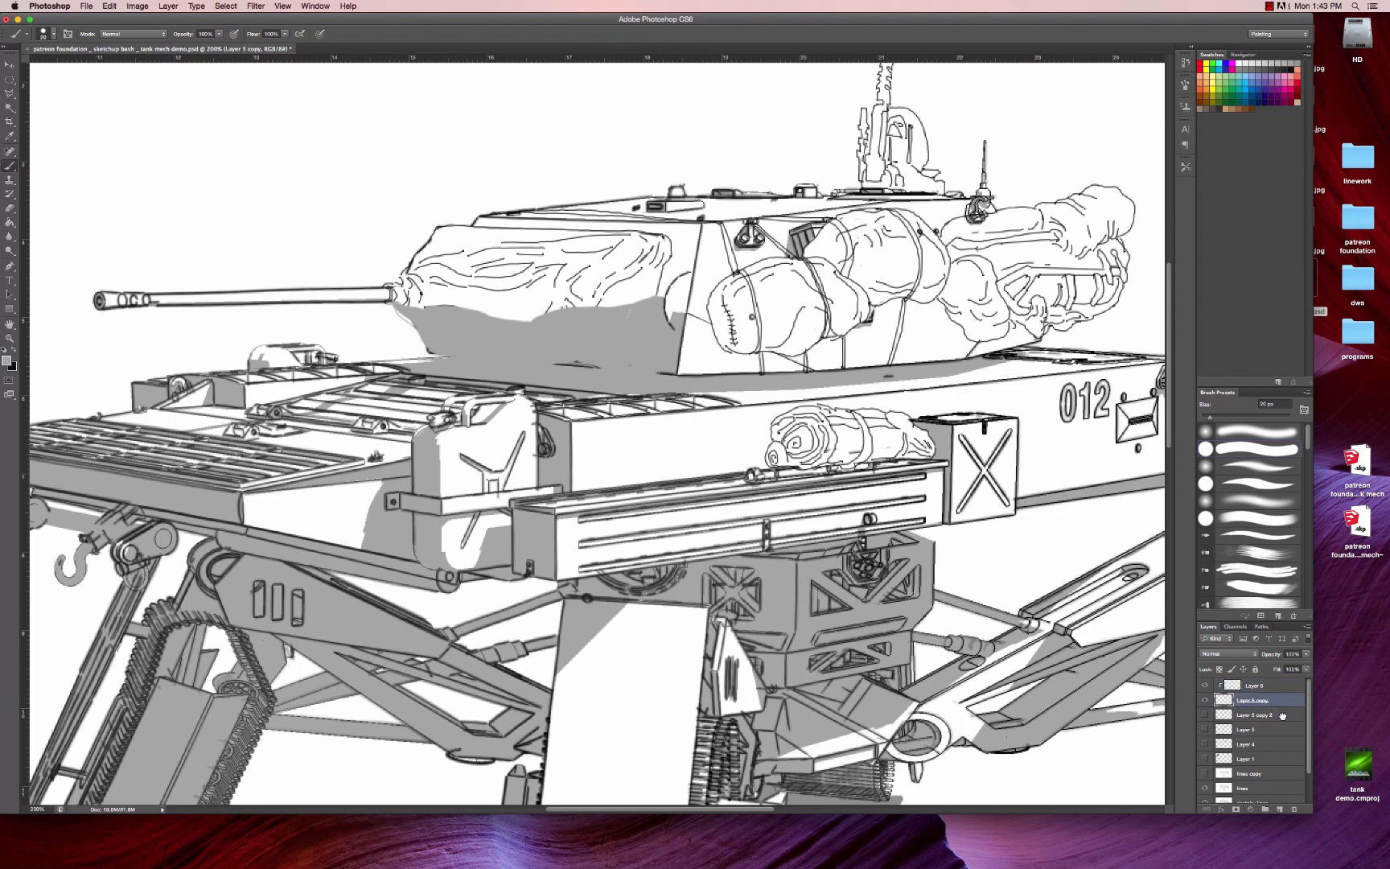
pyautogui.hotkey('ctrl', 'j')
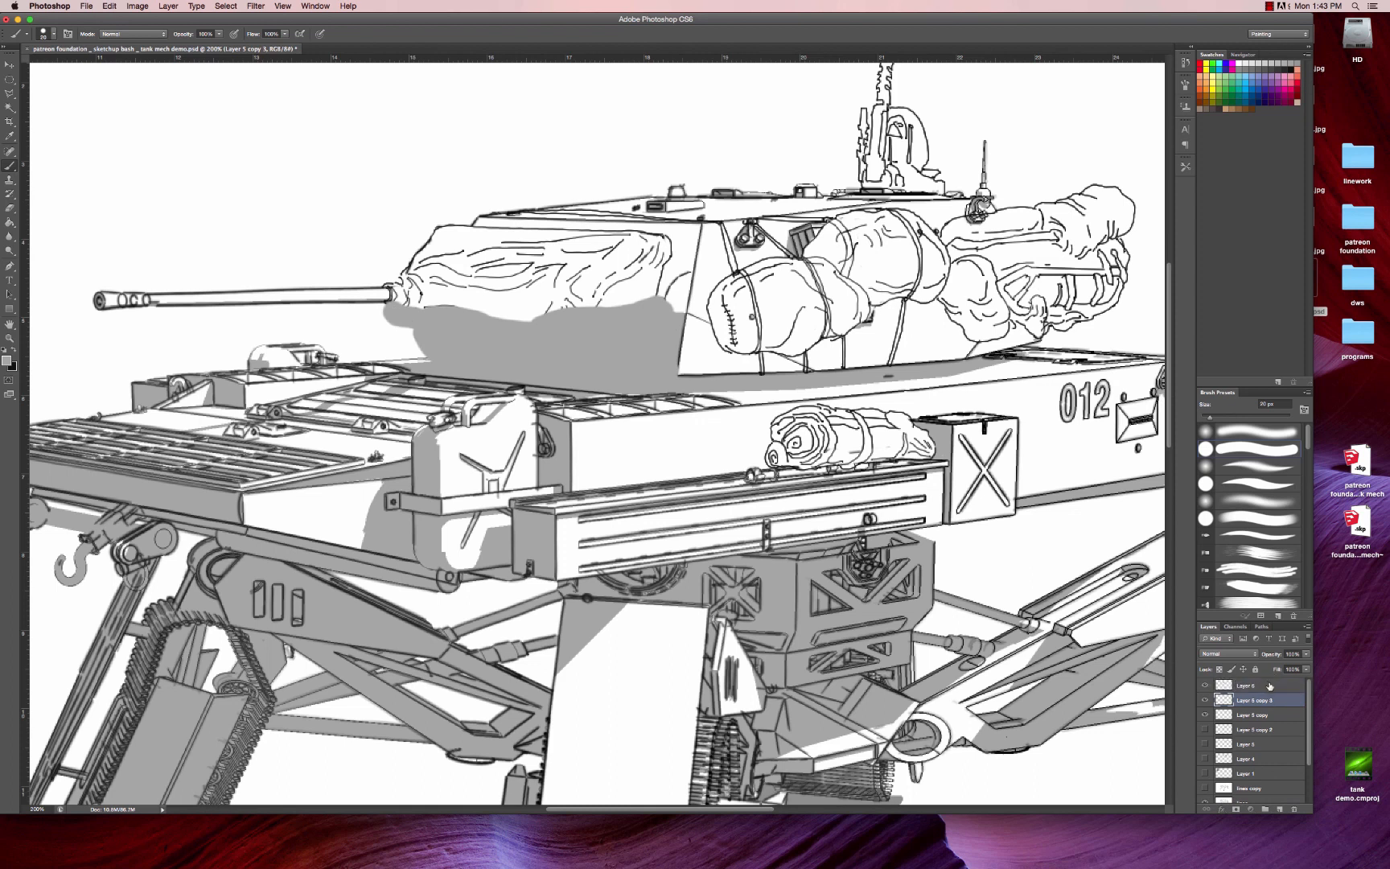
pyautogui.hotkey('ctrl', ']')
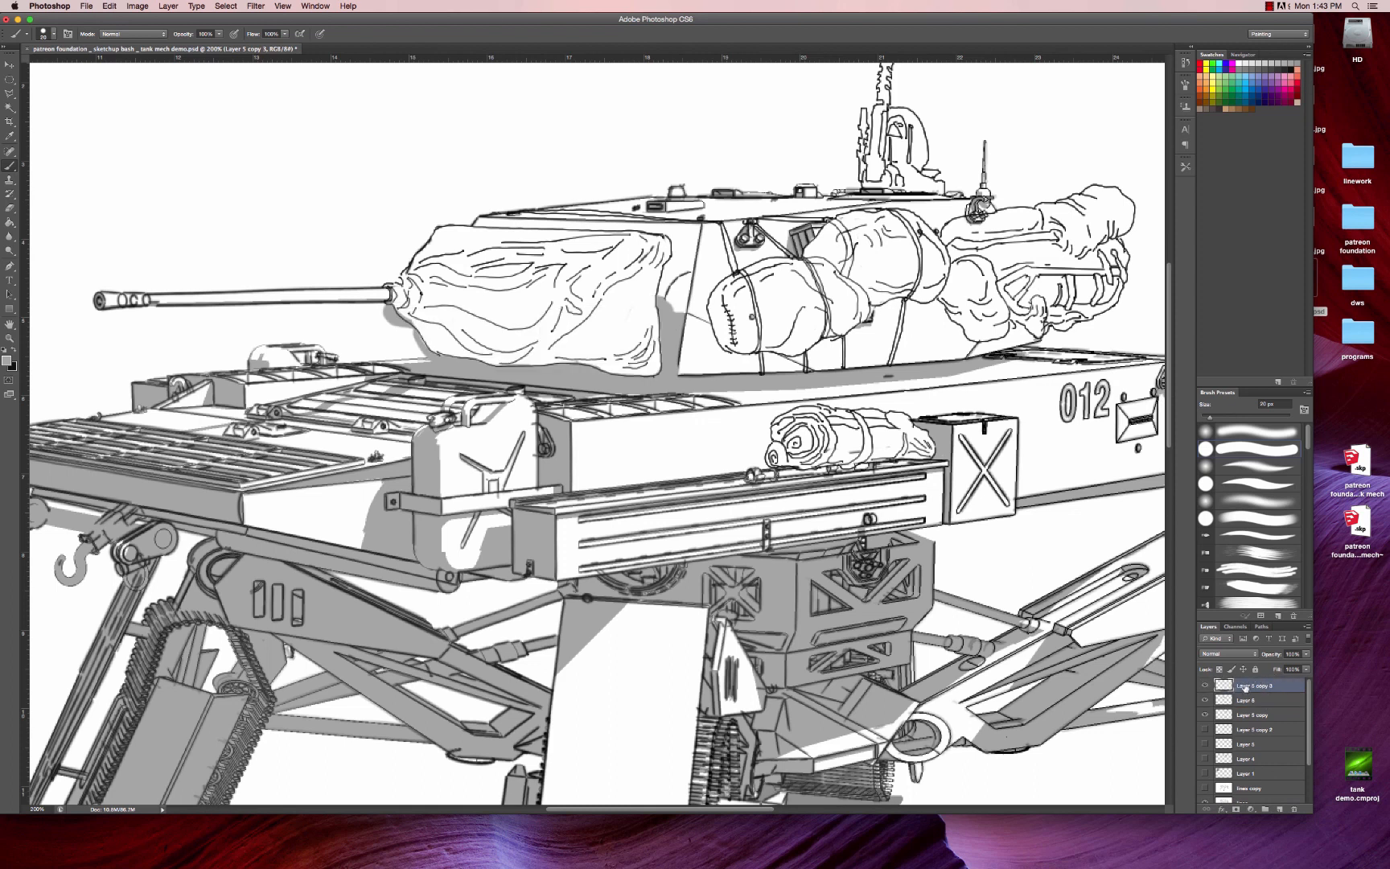
# - Set the top linework copy's blending mode to Multiply and clip the shading layer back to the Layer 5 copy
pyautogui.click(1239, 656)
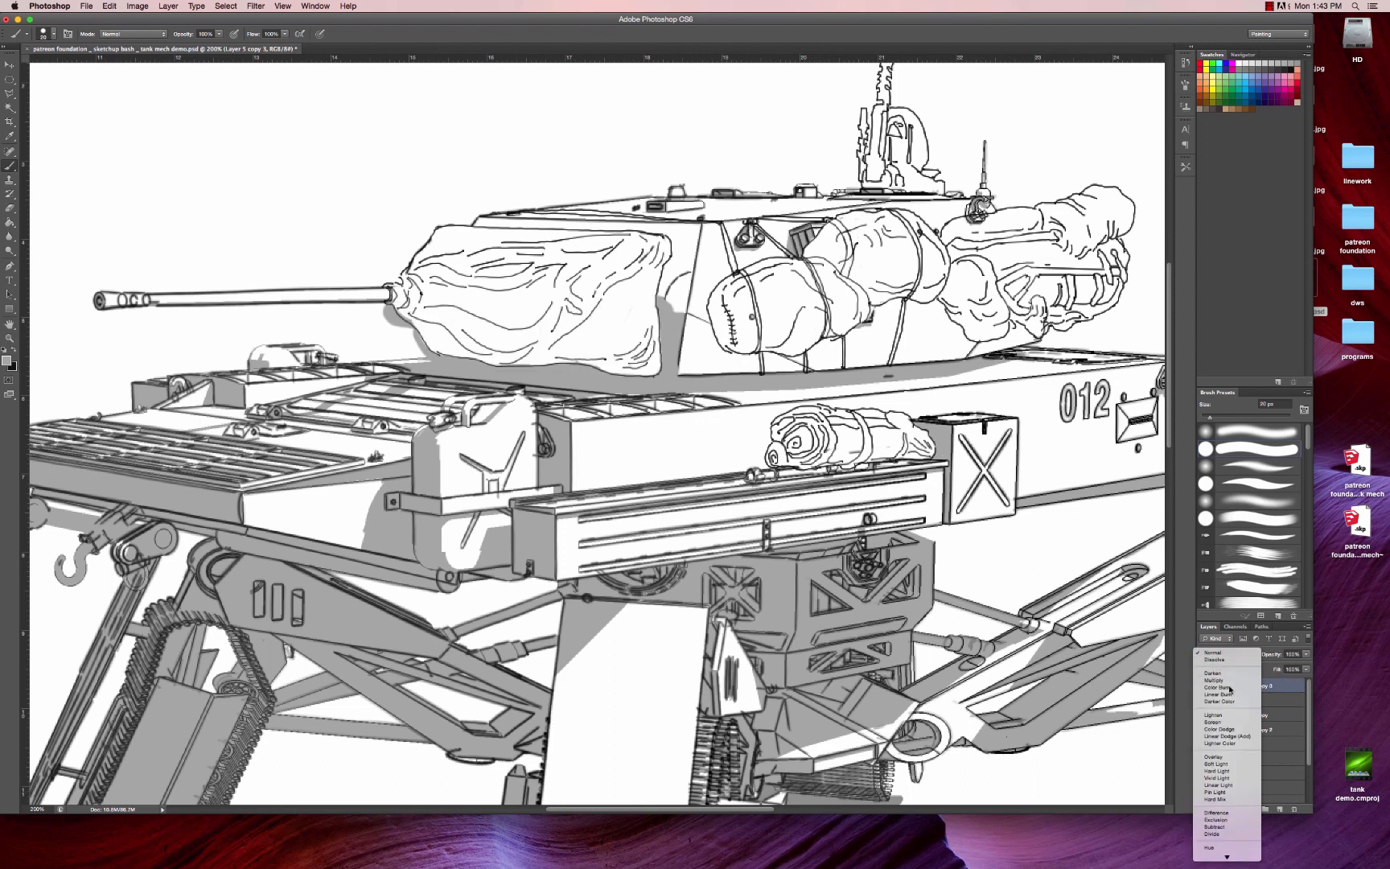
pyautogui.click(1223, 680)
pyautogui.keyDown('alt'); pyautogui.click(1270, 706); pyautogui.keyUp('alt')
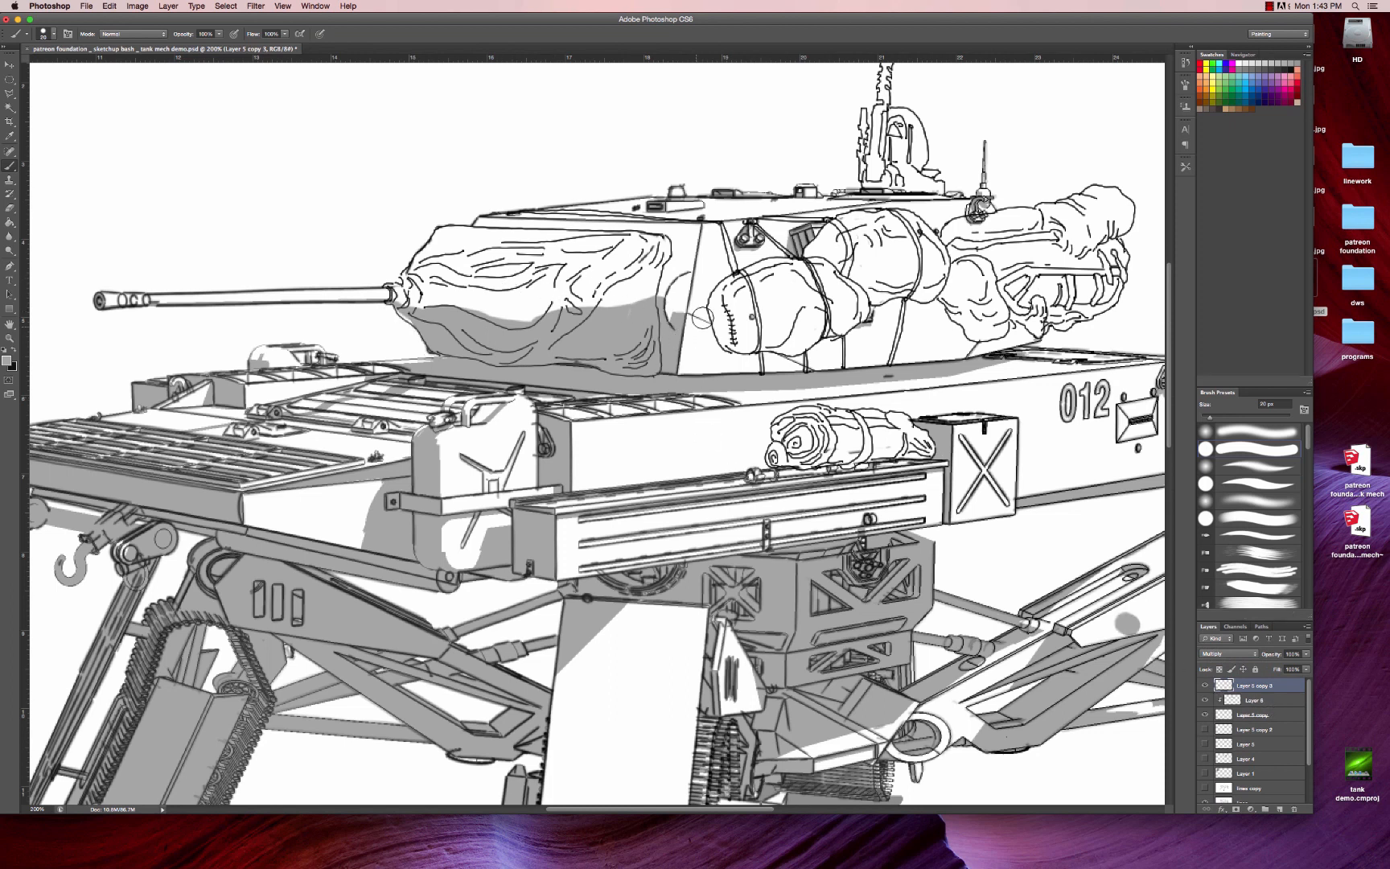
# - Undo the stray stroke on the linework copy and paint grey shade over the front turret bag on the clipped layer
pyautogui.moveTo(640, 318); pyautogui.dragTo(616, 321)
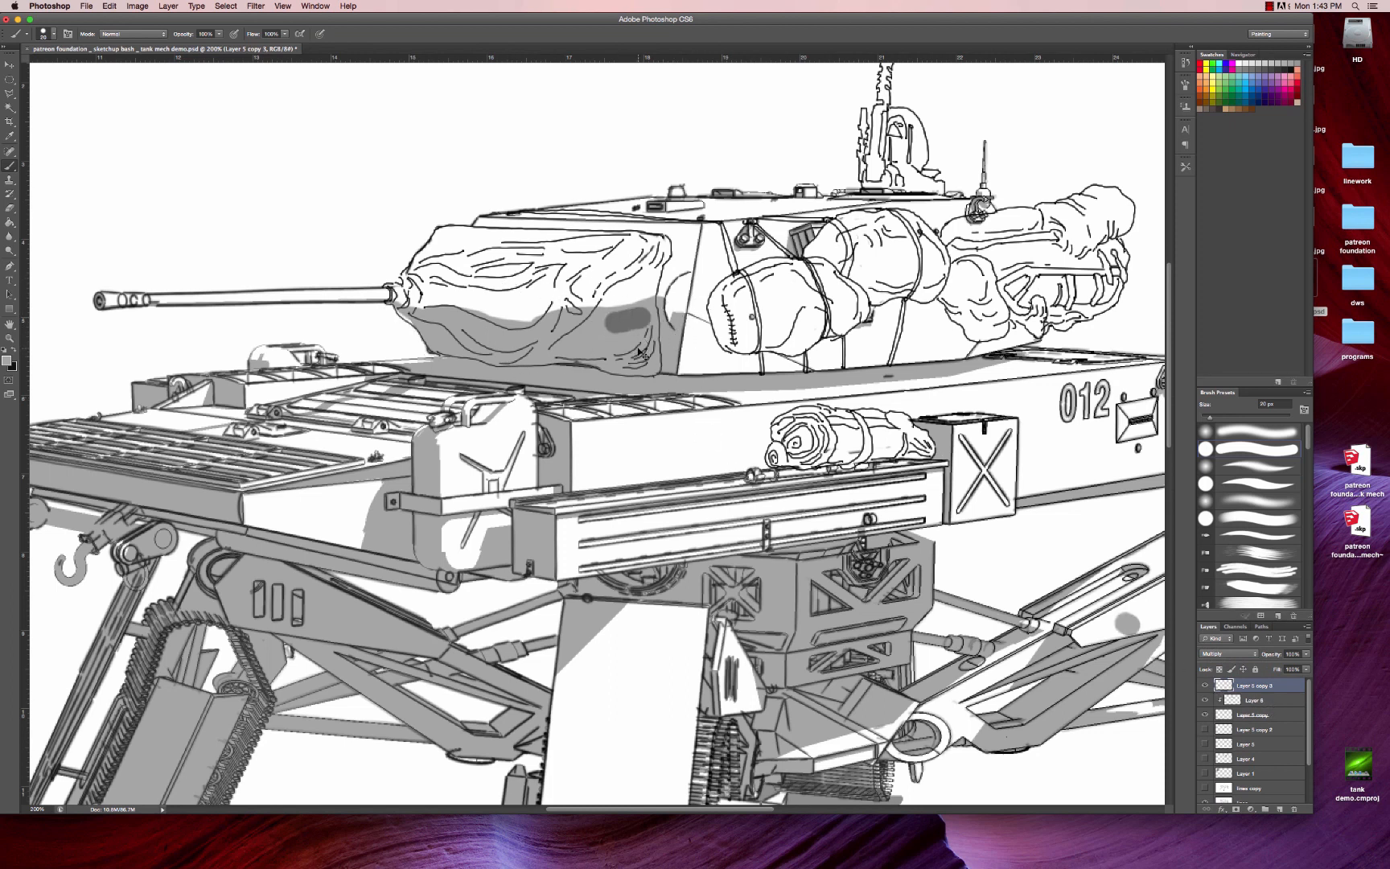
pyautogui.press('super+z')
pyautogui.click(1280, 702)
pyautogui.moveTo(716, 332)
pyautogui.mouseDown()
pyautogui.moveTo(812, 328)
pyautogui.moveTo(804, 344)
pyautogui.moveTo(870, 318)
pyautogui.moveTo(801, 329)
pyautogui.mouseUp()
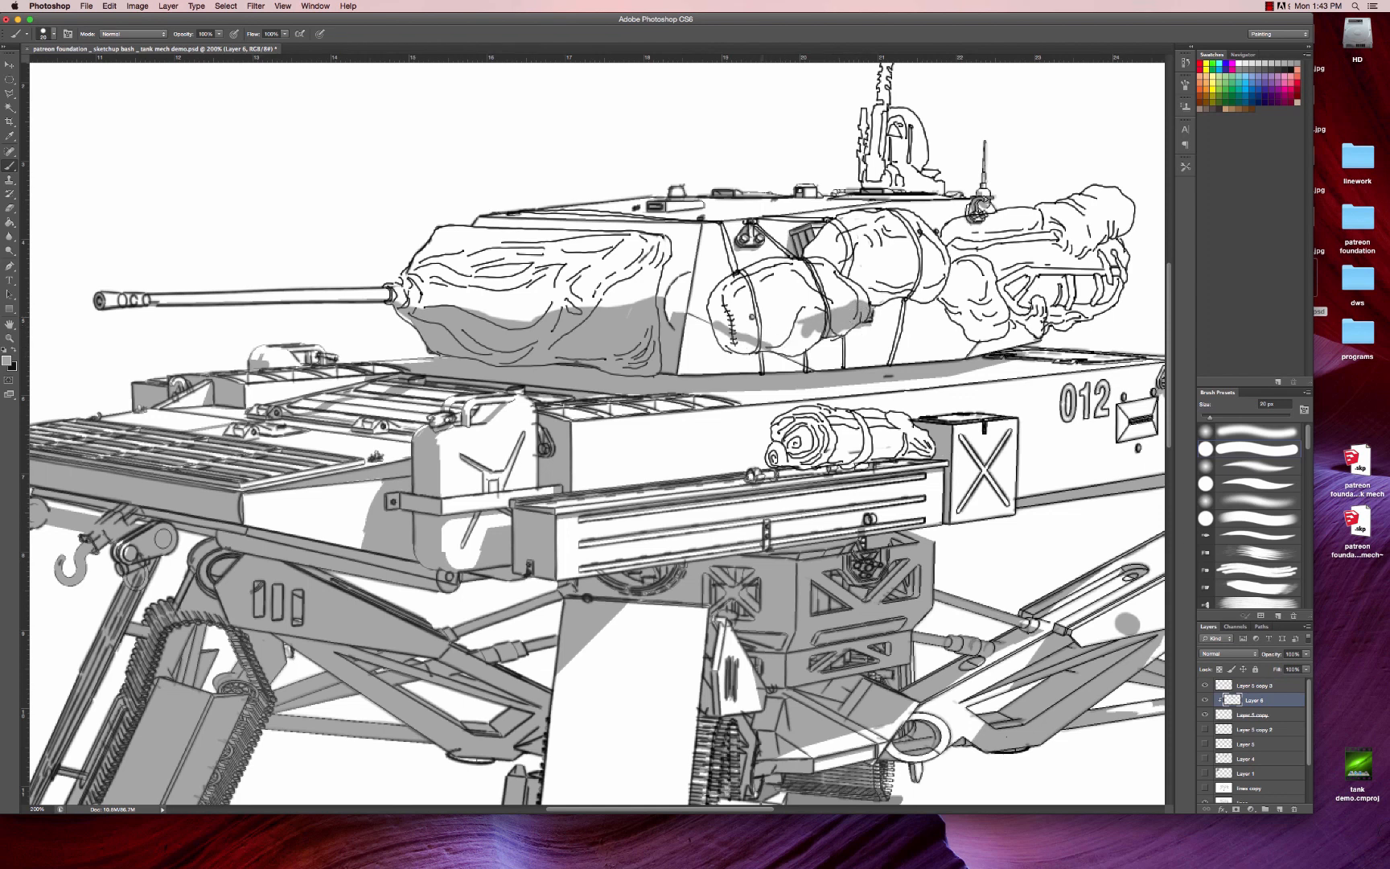
# - Inspect how the shading and cargo linework layers stack by toggling their visibility
pyautogui.moveTo(1205, 700); pyautogui.dragTo(1205, 716)
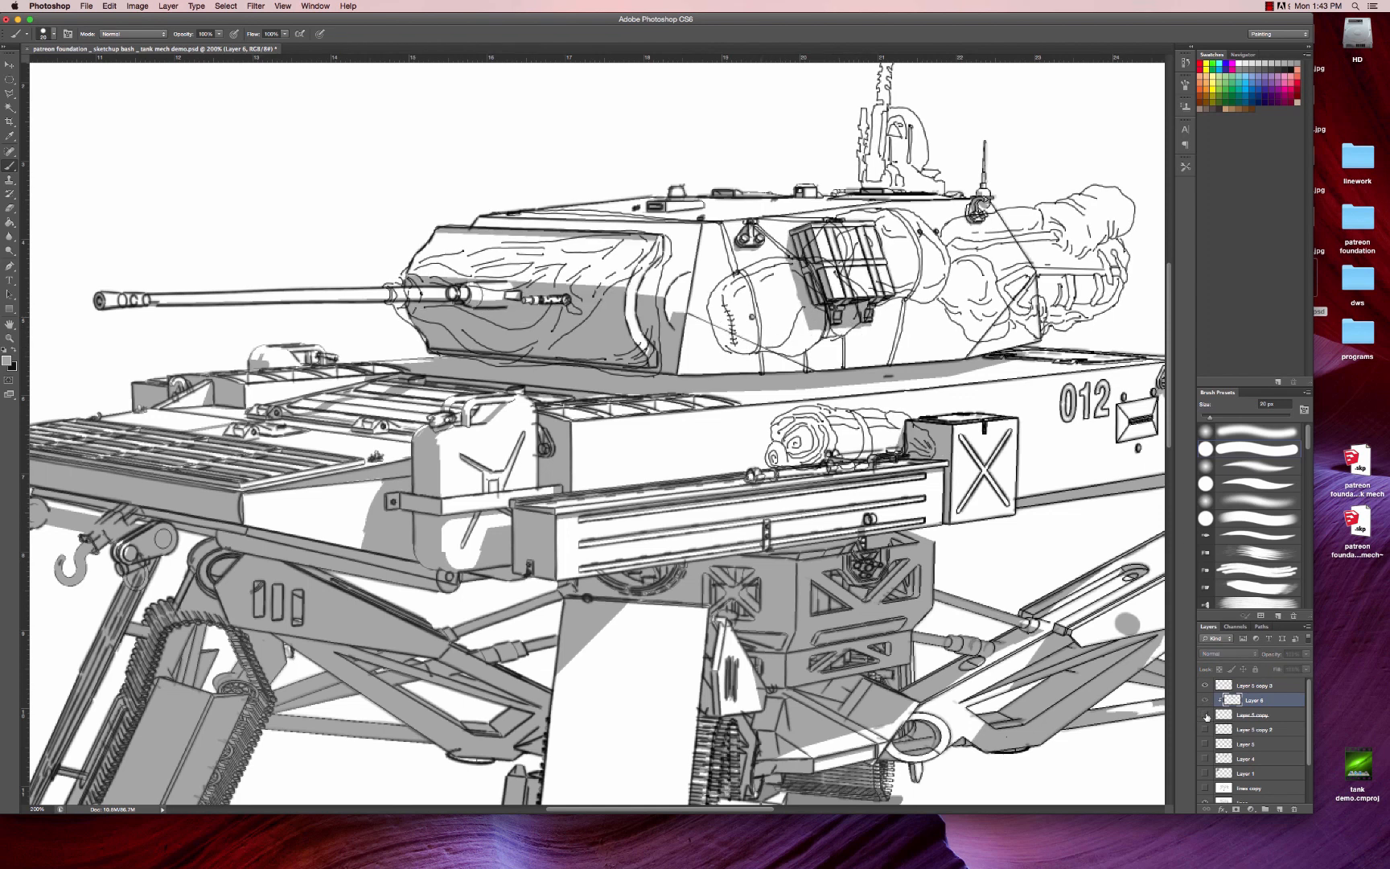
pyautogui.click(1206, 715)
pyautogui.click(1205, 715)
pyautogui.click(1206, 715)
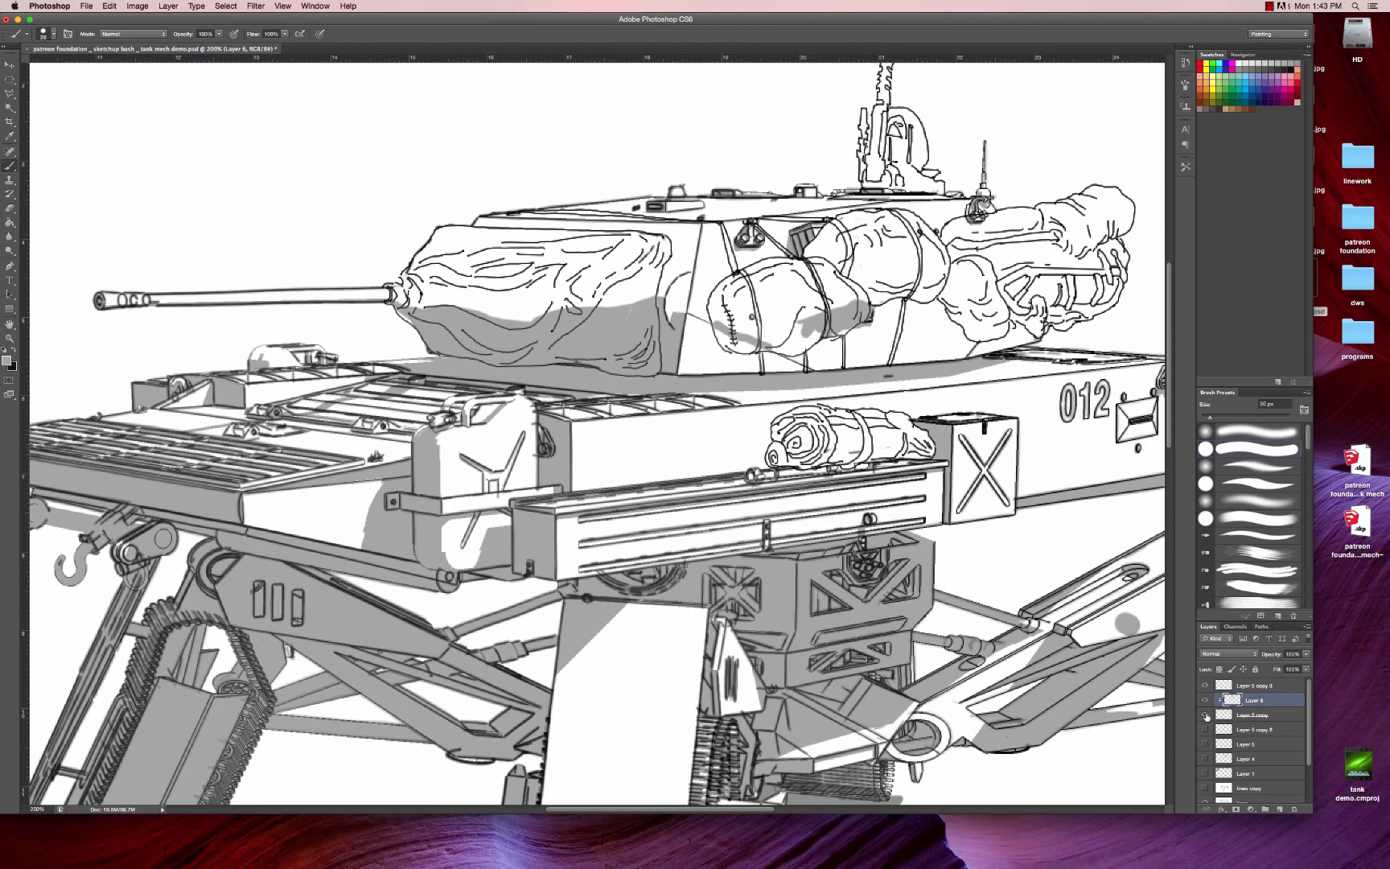
pyautogui.click(1206, 715)
pyautogui.click(1207, 715)
pyautogui.click(1205, 730)
pyautogui.click(1206, 730)
# - Release the shading layer's clipping and erase the grey spill beside the front turret bag with a 15 px eraser
pyautogui.keyDown('alt'); pyautogui.click(1283, 707); pyautogui.keyUp('alt')
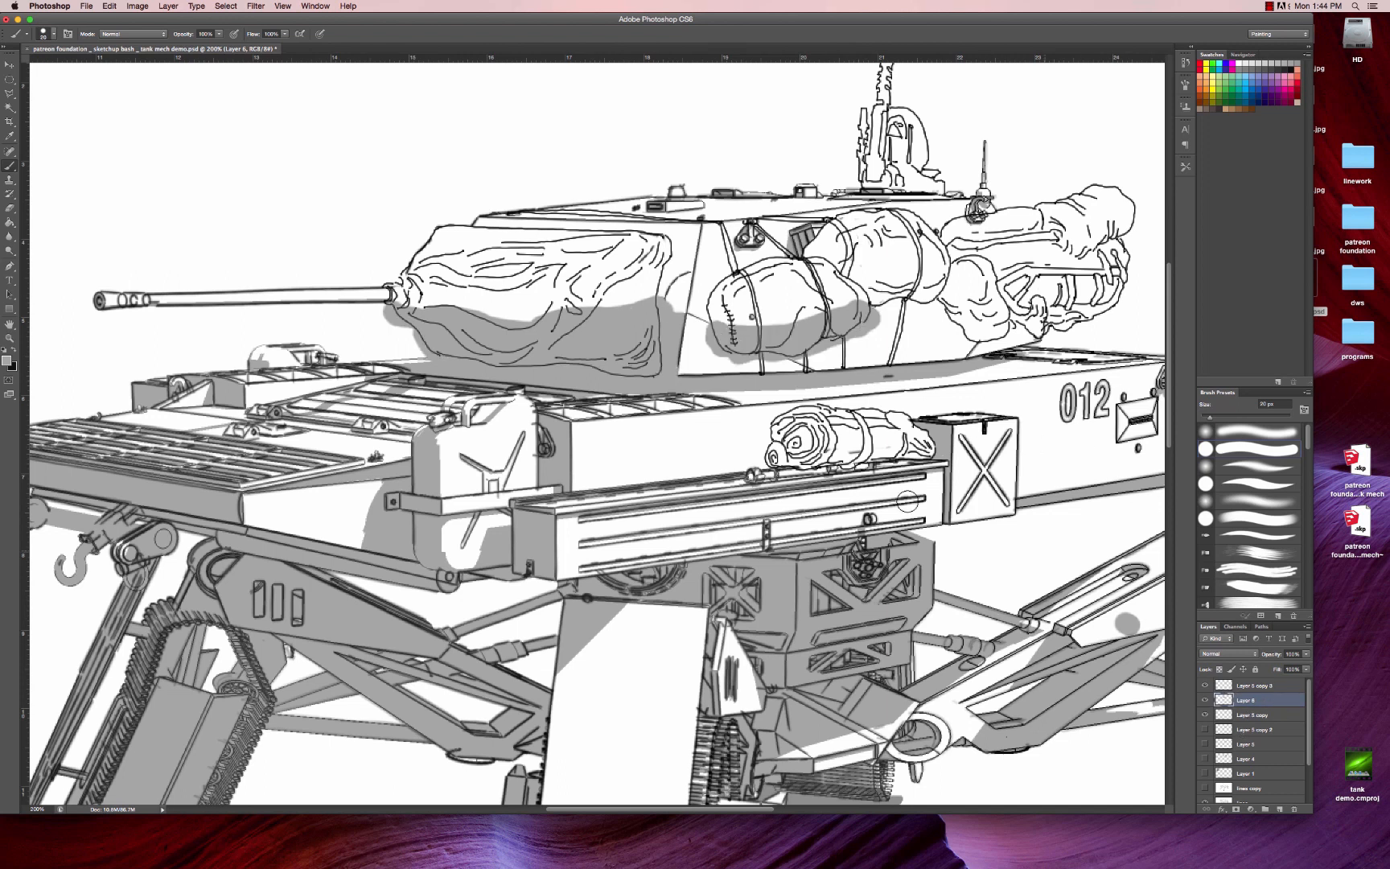
pyautogui.press('e')
pyautogui.press('[')
pyautogui.press('[')
pyautogui.press('[')
pyautogui.press('[')
pyautogui.press('[')
pyautogui.press('[')
pyautogui.press('[')
pyautogui.press('[')
pyautogui.press('[')
pyautogui.press('[')
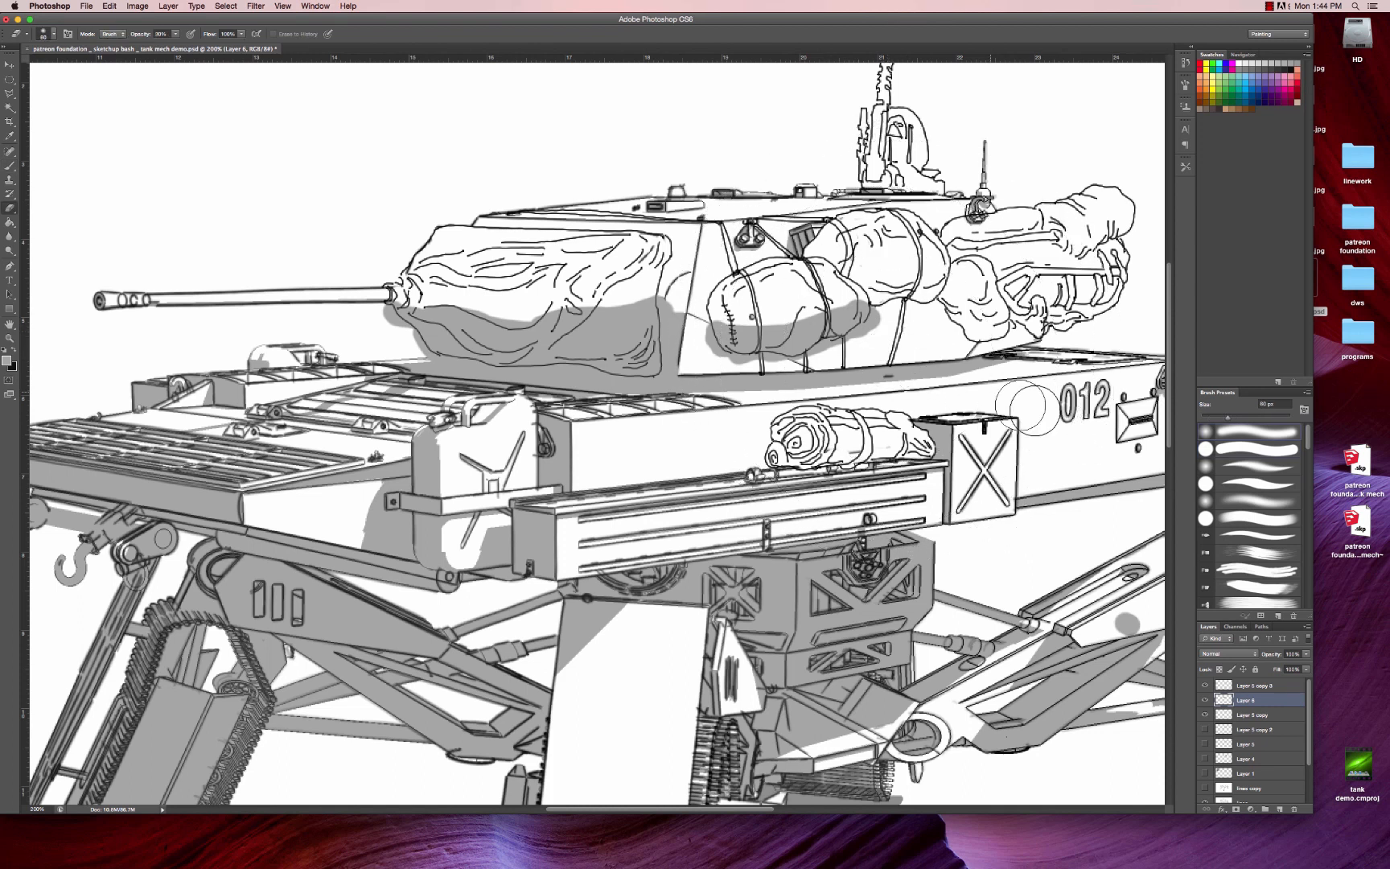
pyautogui.click(1206, 448)
pyautogui.press('[')
pyautogui.press('[')
pyautogui.press('[')
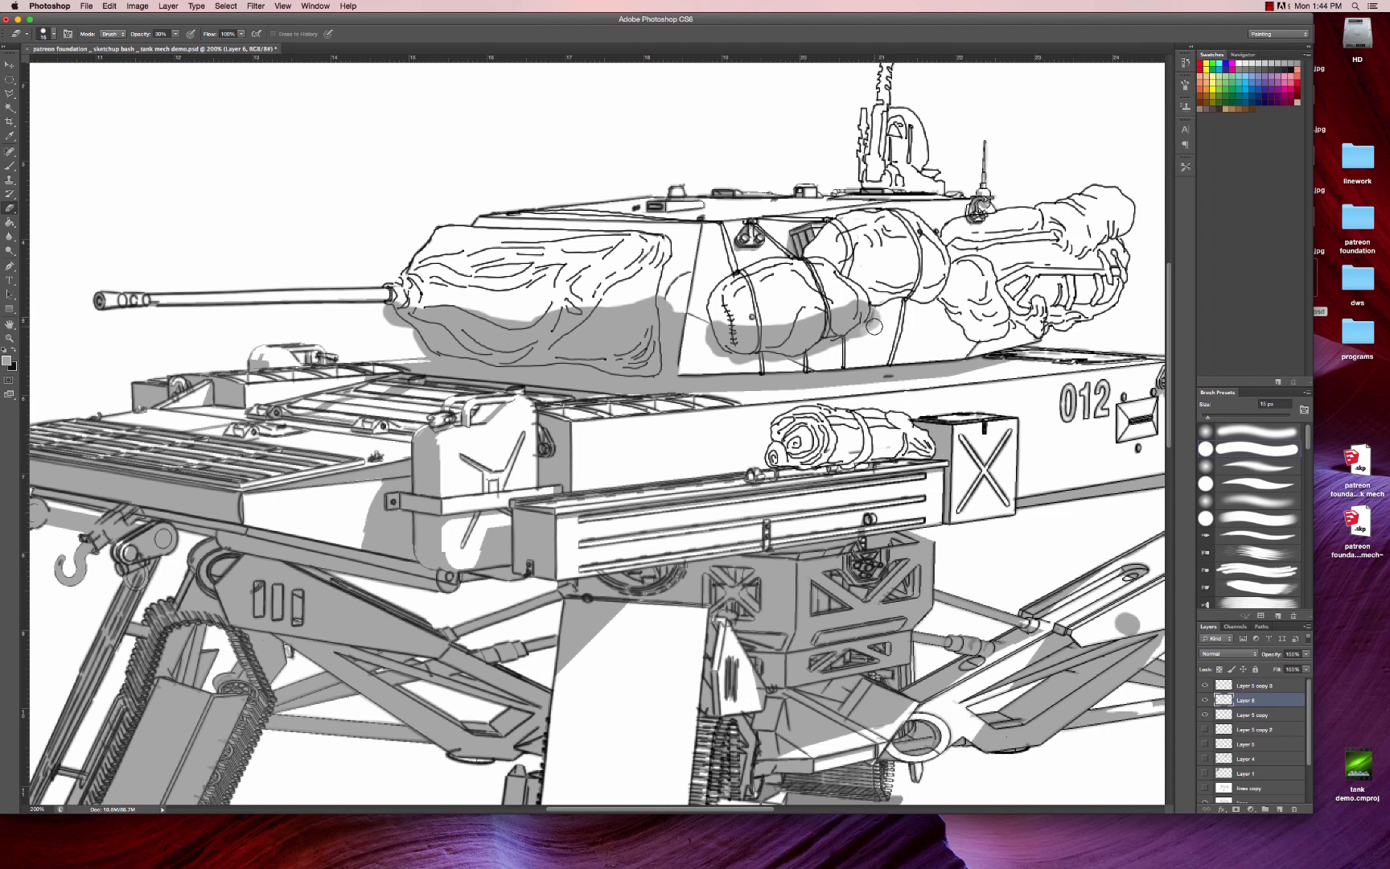
pyautogui.moveTo(874, 326); pyautogui.dragTo(857, 346)
# - Erase the remaining grey spill around the front bag and the gun's canvas cover at 100% eraser opacity
pyautogui.click(1204, 701)
pyautogui.click(1203, 701)
pyautogui.press('0')
pyautogui.moveTo(711, 354)
pyautogui.mouseDown()
pyautogui.moveTo(670, 298)
pyautogui.moveTo(670, 370)
pyautogui.mouseUp()
pyautogui.moveTo(403, 332)
pyautogui.mouseDown()
pyautogui.moveTo(388, 320)
pyautogui.moveTo(415, 345)
pyautogui.mouseUp()
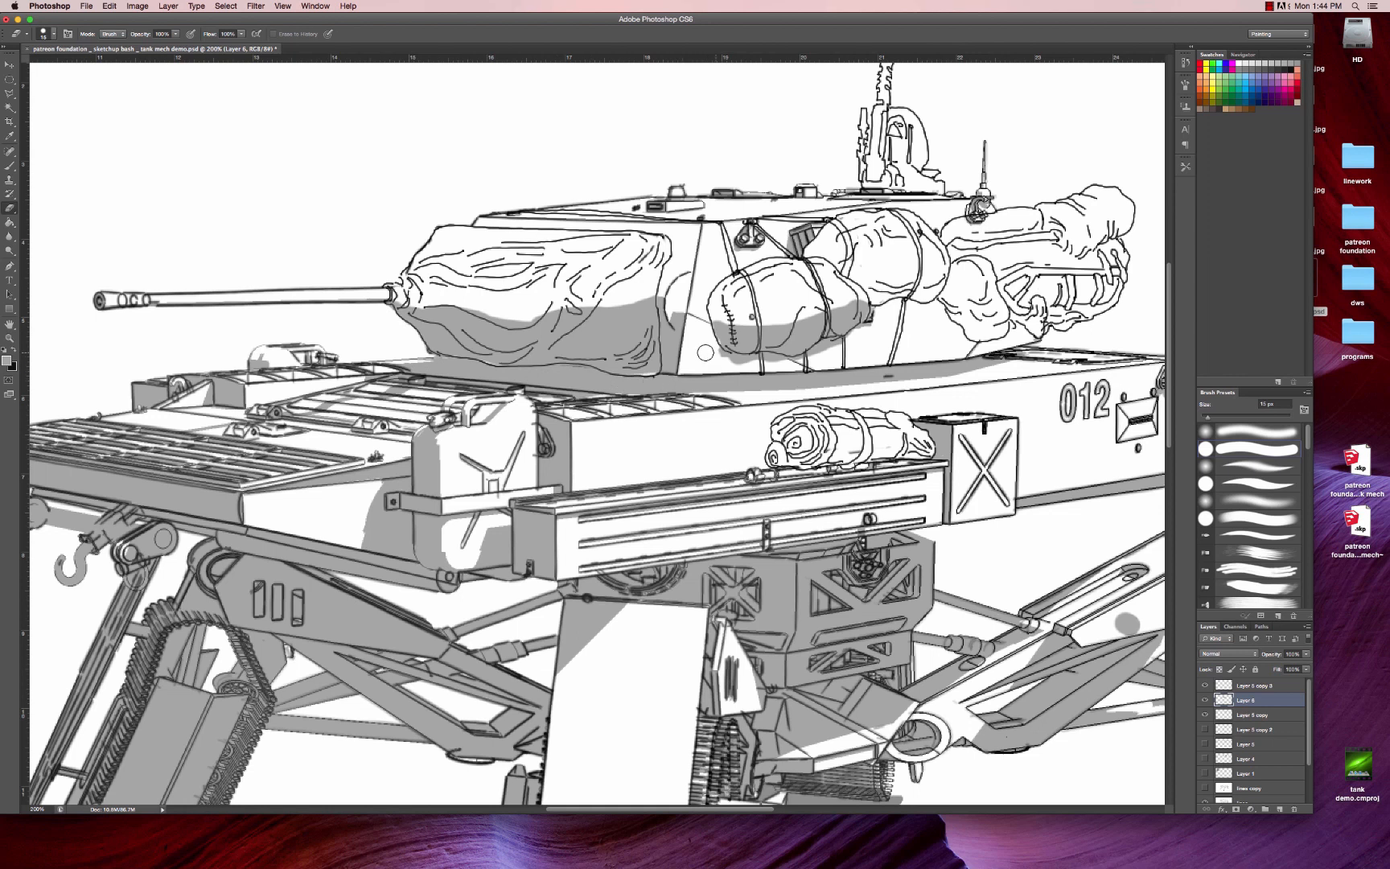
pyautogui.moveTo(800, 366); pyautogui.dragTo(780, 365)
# - Paint a grey cast shadow on the turret side beneath the front bag with a smaller brush
pyautogui.press('b')
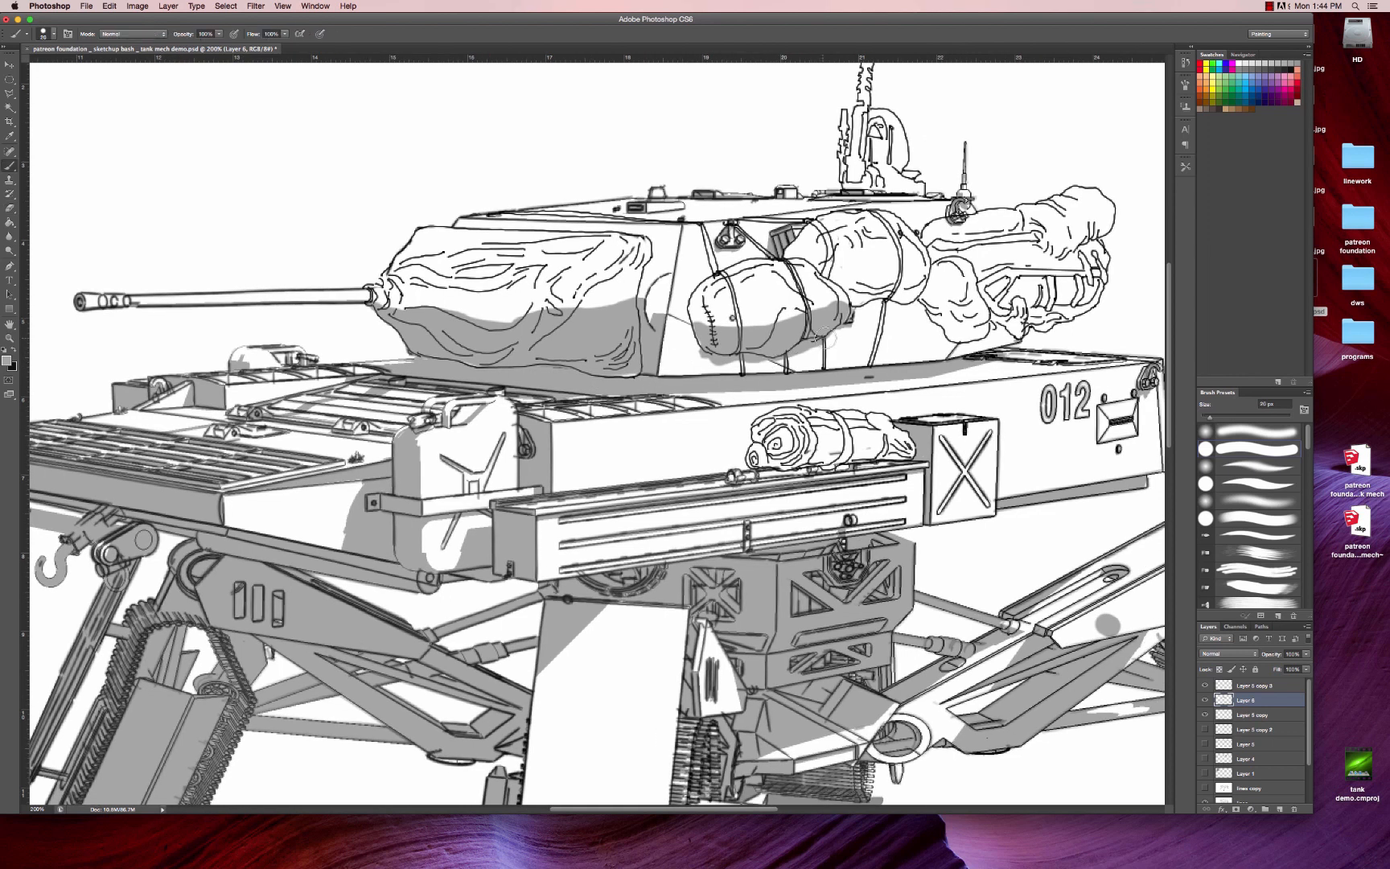
pyautogui.press('[')
pyautogui.press('[')
pyautogui.press('[')
pyautogui.moveTo(806, 355)
pyautogui.mouseDown()
pyautogui.moveTo(704, 367)
pyautogui.moveTo(700, 335)
pyautogui.moveTo(709, 370)
pyautogui.moveTo(791, 357)
pyautogui.moveTo(738, 361)
pyautogui.mouseUp()
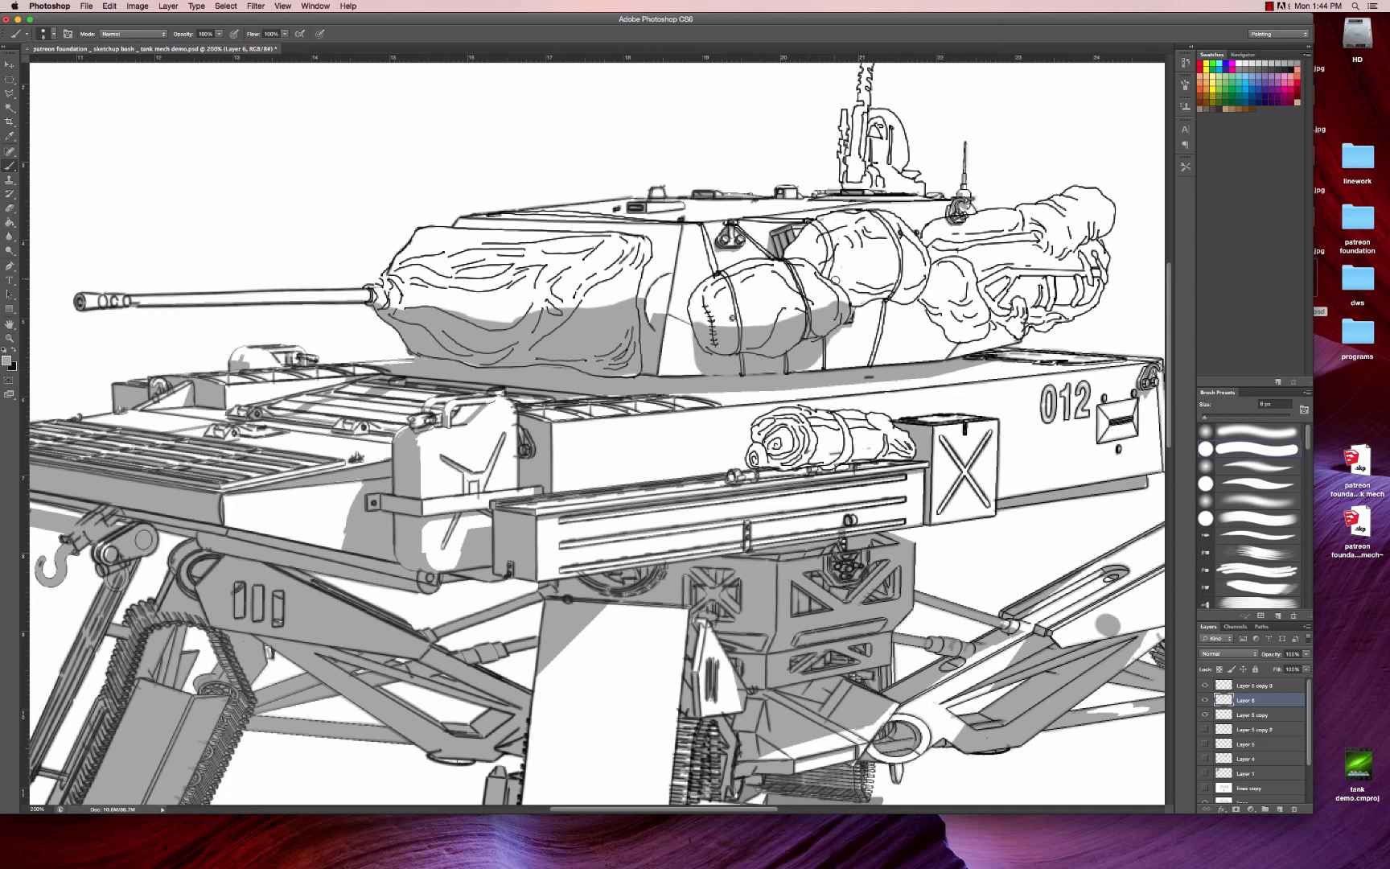
# - Paint grey shadows on the middle turret bag, the turret side beneath it and the lower half of the adjoining rear bag
pyautogui.moveTo(835, 280)
pyautogui.mouseDown()
pyautogui.moveTo(918, 280)
pyautogui.moveTo(862, 280)
pyautogui.moveTo(859, 295)
pyautogui.moveTo(907, 297)
pyautogui.moveTo(843, 330)
pyautogui.moveTo(875, 318)
pyautogui.moveTo(874, 334)
pyautogui.moveTo(899, 310)
pyautogui.moveTo(902, 330)
pyautogui.moveTo(834, 340)
pyautogui.moveTo(893, 336)
pyautogui.moveTo(912, 305)
pyautogui.moveTo(937, 342)
pyautogui.moveTo(941, 330)
pyautogui.moveTo(929, 342)
pyautogui.moveTo(961, 353)
pyautogui.moveTo(948, 355)
pyautogui.mouseUp()
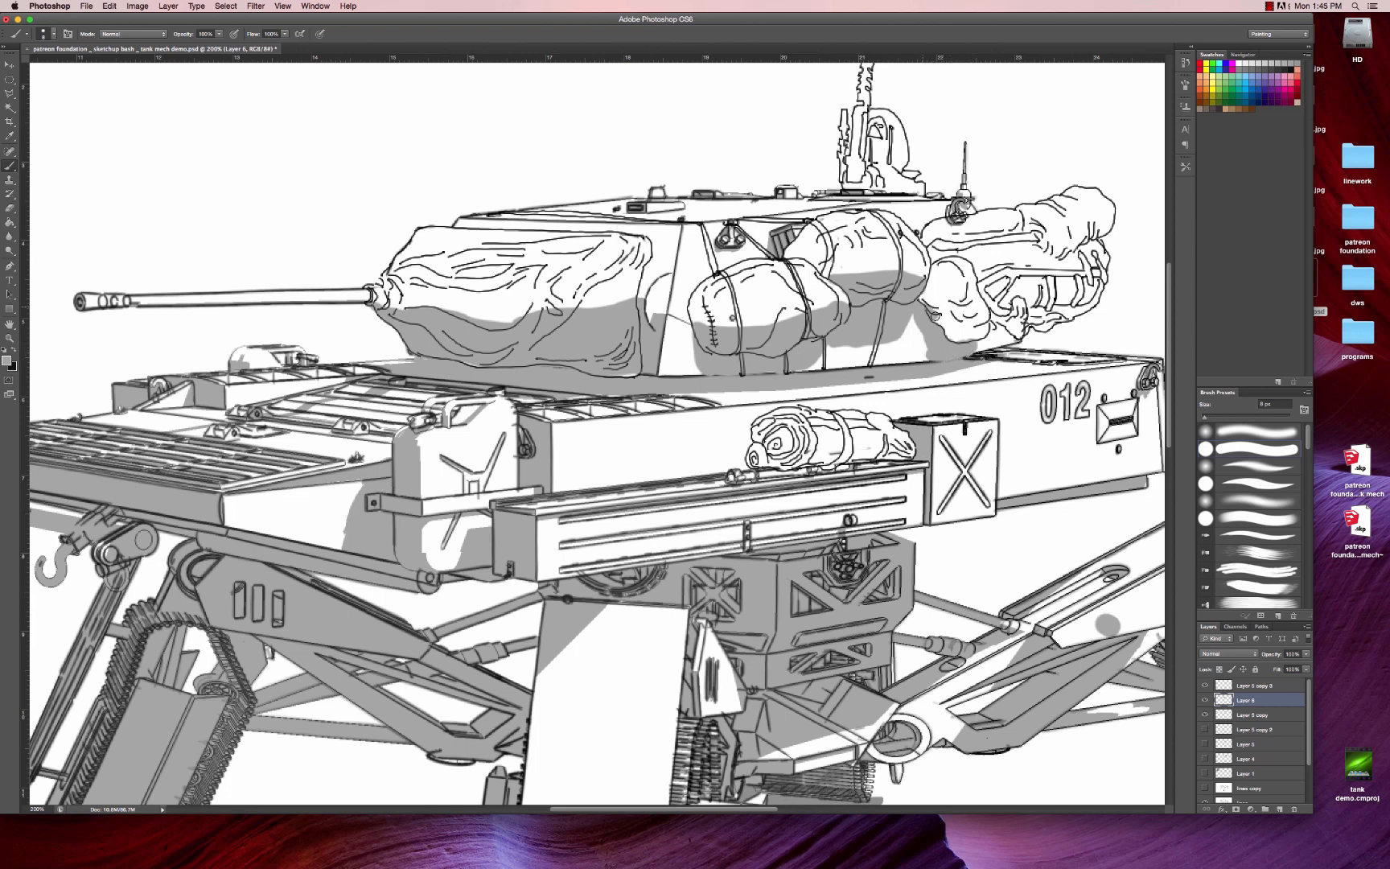
pyautogui.moveTo(939, 311)
pyautogui.mouseDown()
pyautogui.moveTo(981, 325)
pyautogui.moveTo(951, 333)
pyautogui.moveTo(968, 335)
pyautogui.mouseUp()
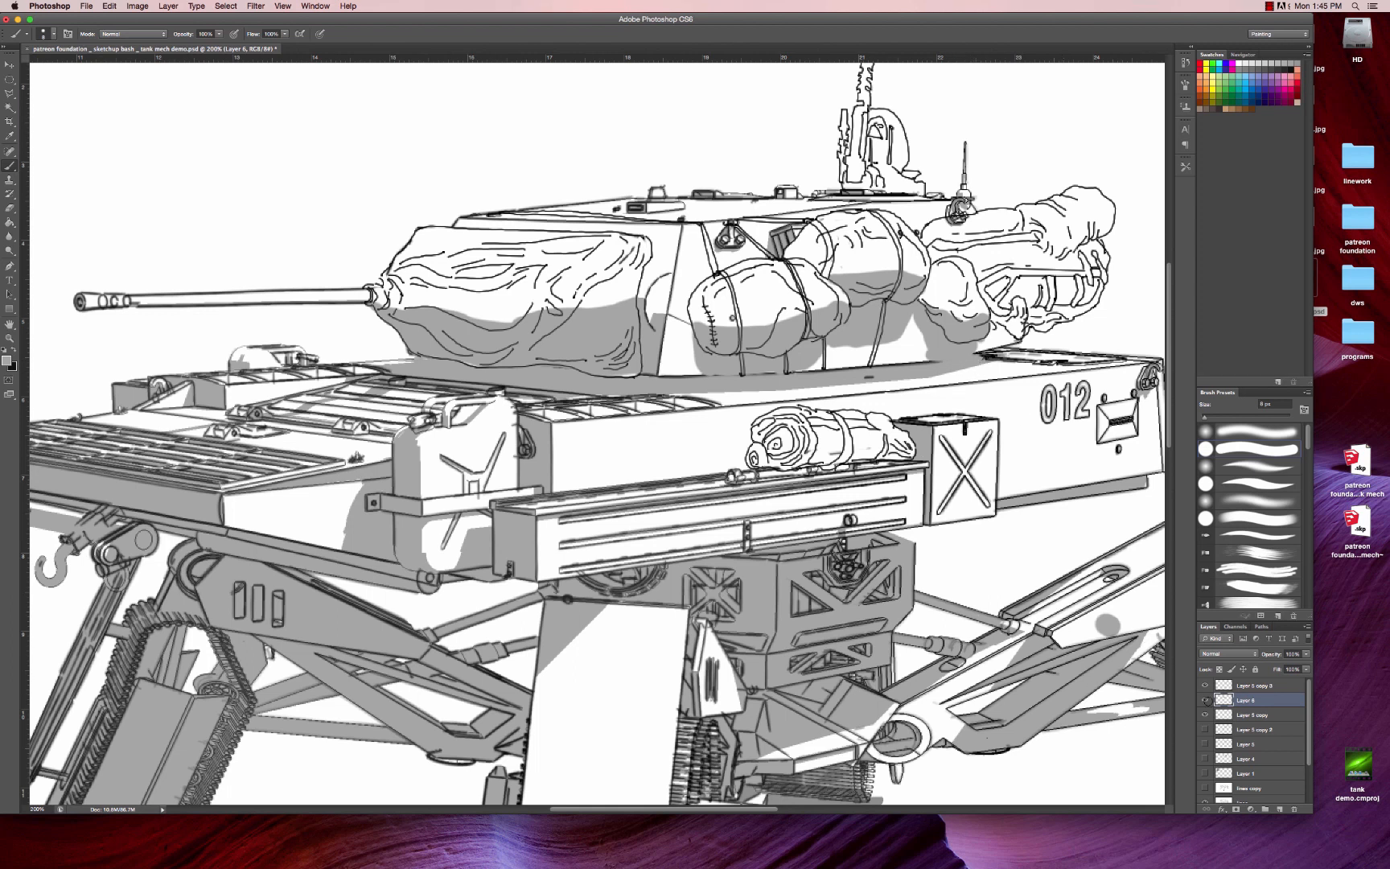
pyautogui.click(1205, 700)
pyautogui.click(1205, 700)
pyautogui.click(1205, 699)
pyautogui.click(1205, 700)
pyautogui.press('e')
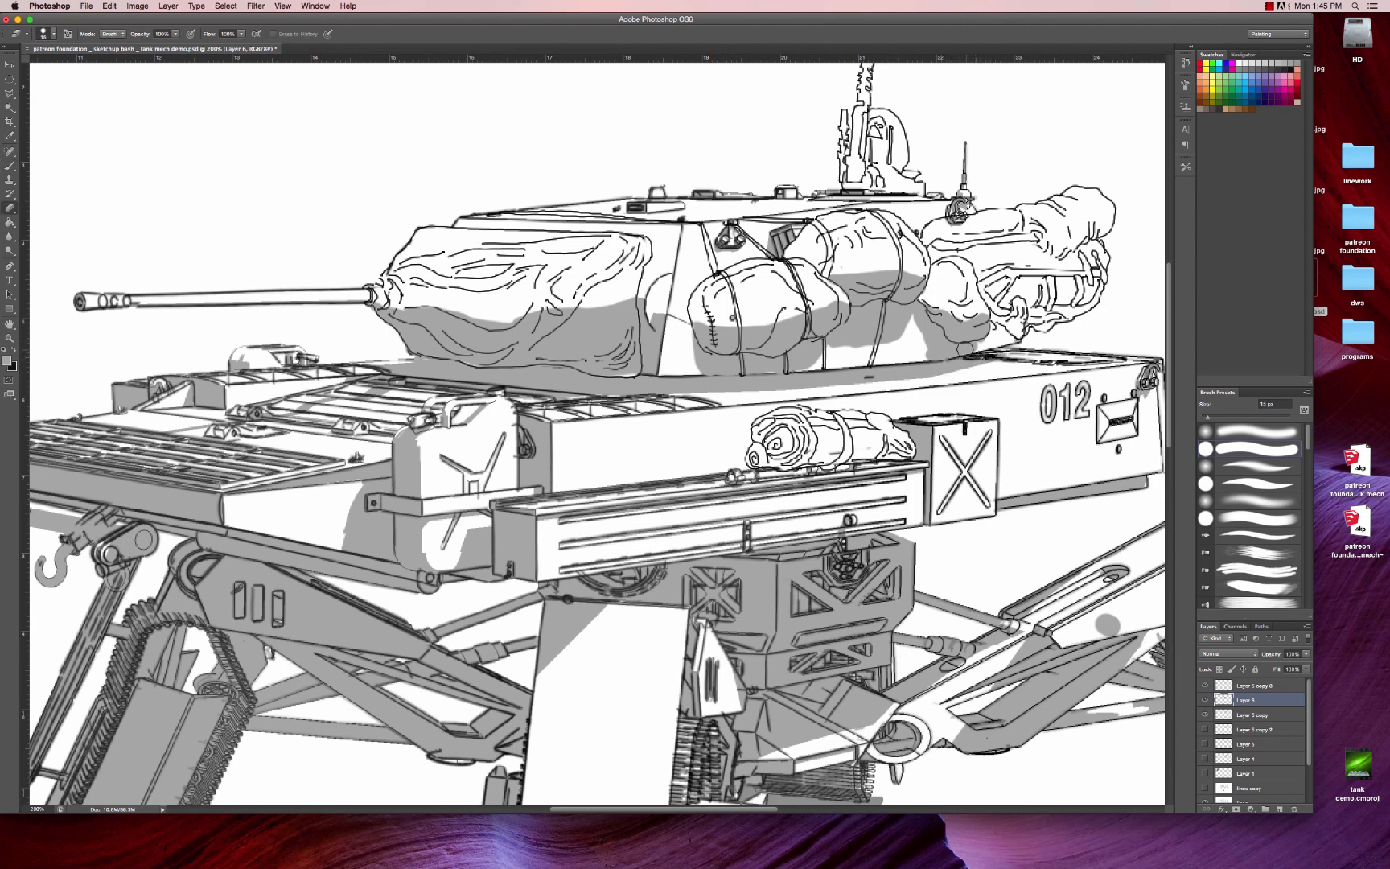
pyautogui.press('b')
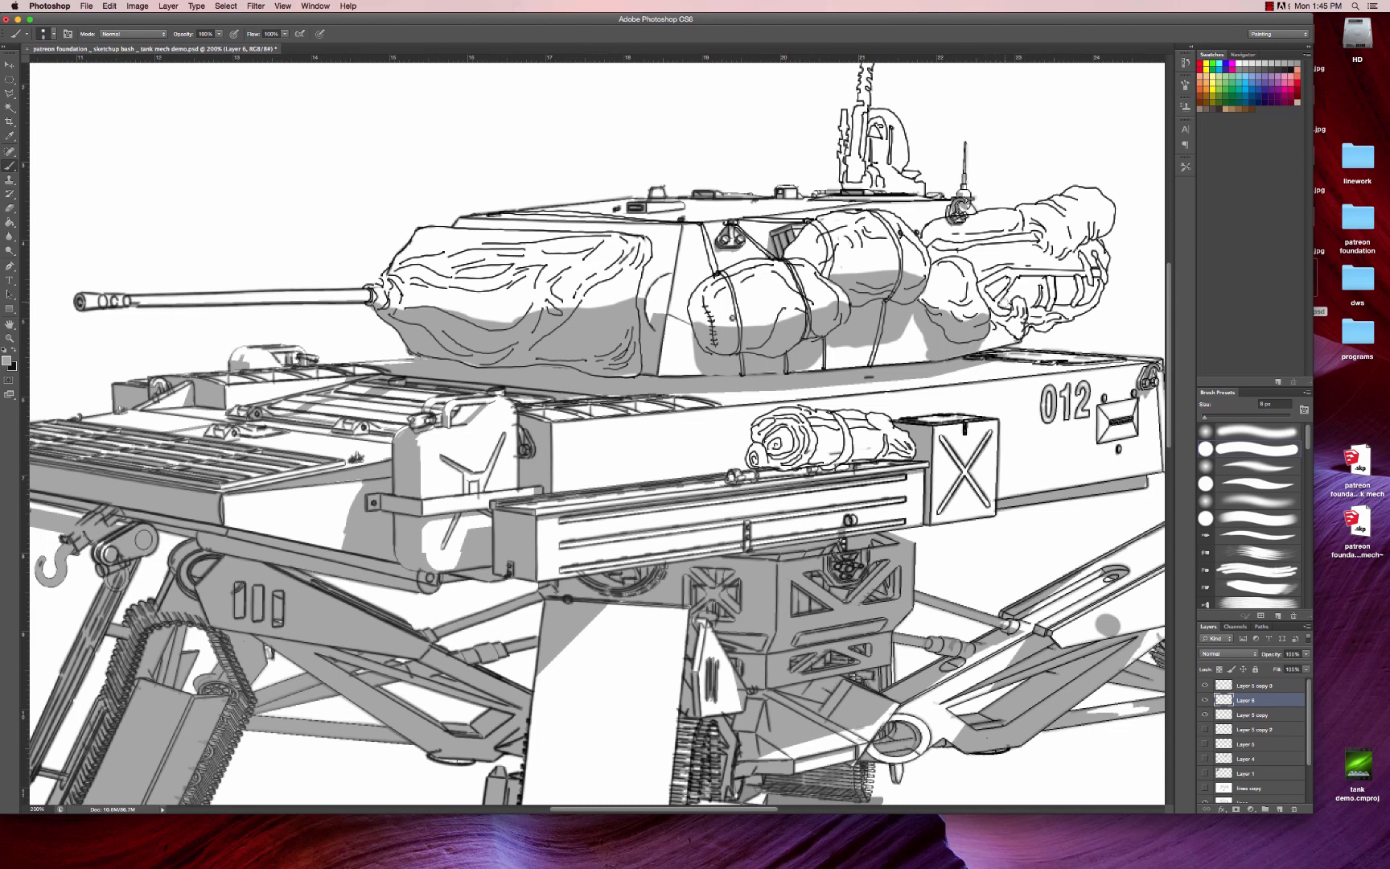
# - Shade the undersides of the turret's rear cargo, the roof antenna mount and the rolled tarp on the hull in grey
pyautogui.moveTo(1004, 303)
pyautogui.mouseDown()
pyautogui.moveTo(1035, 280)
pyautogui.moveTo(997, 300)
pyautogui.moveTo(994, 342)
pyautogui.moveTo(1020, 304)
pyautogui.moveTo(1026, 326)
pyautogui.moveTo(1060, 313)
pyautogui.moveTo(1020, 287)
pyautogui.moveTo(1101, 288)
pyautogui.moveTo(1063, 259)
pyautogui.mouseUp()
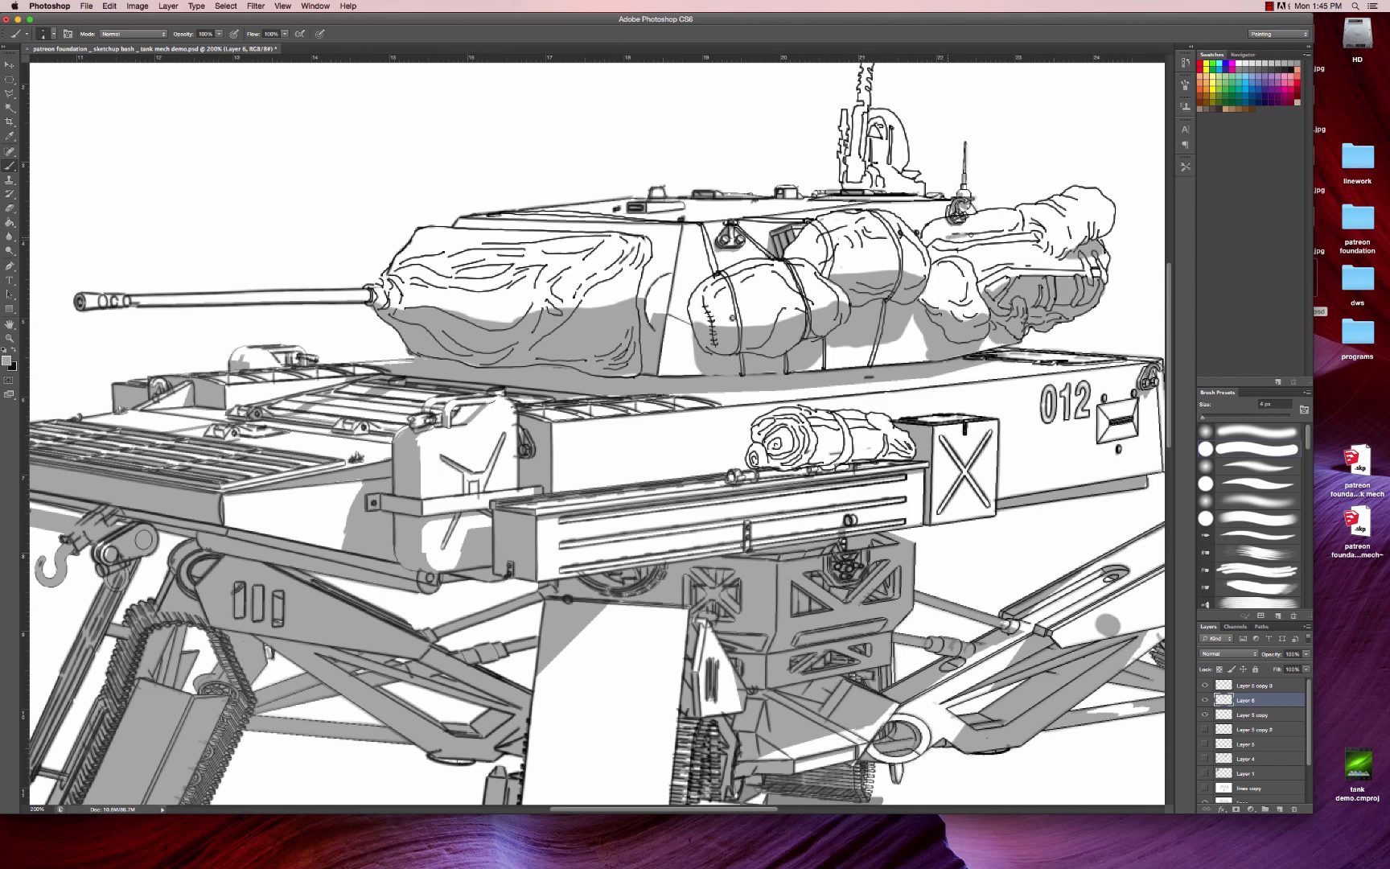
pyautogui.moveTo(967, 236); pyautogui.dragTo(1023, 227)
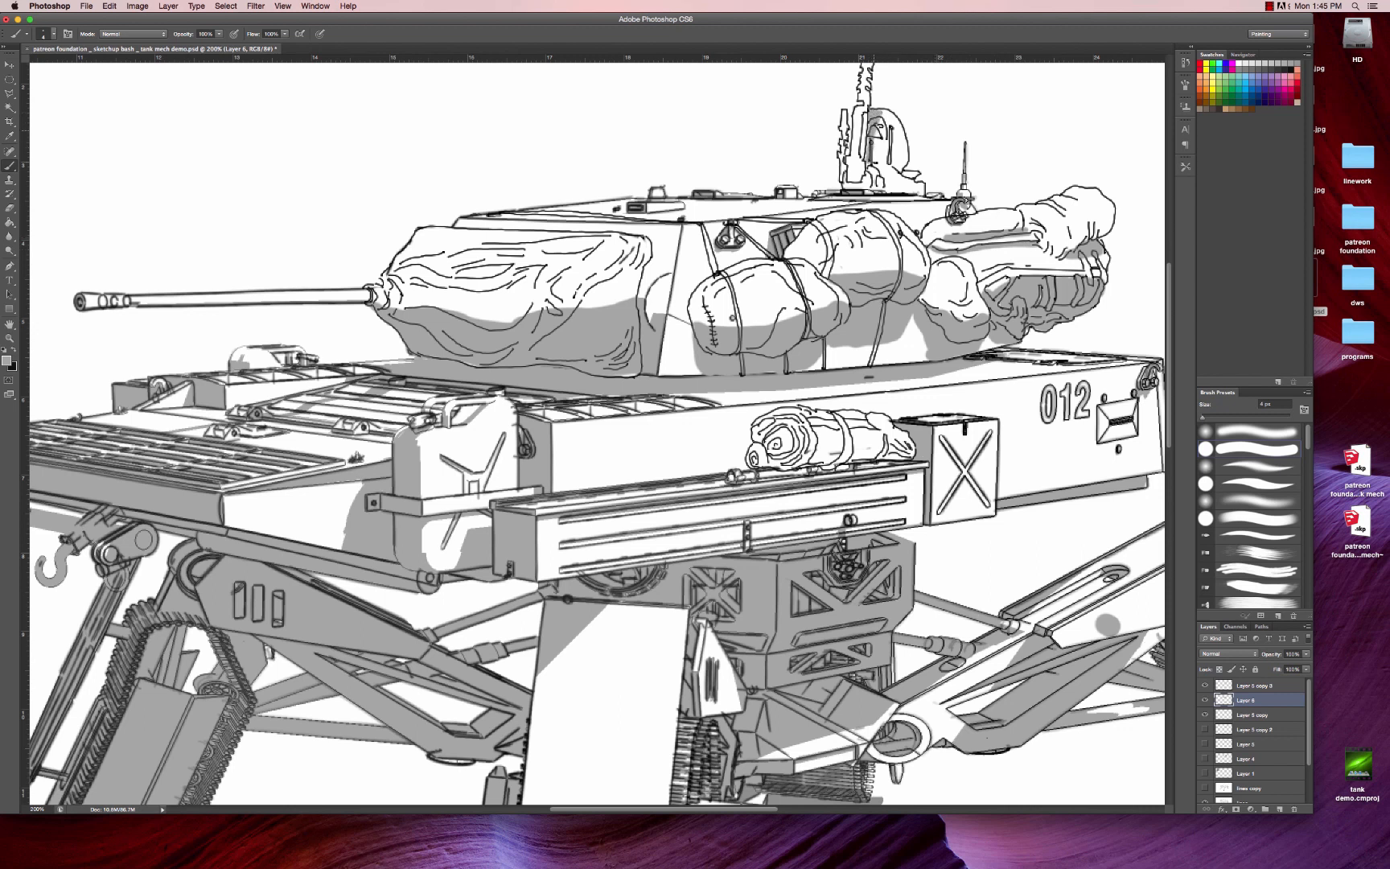
pyautogui.moveTo(868, 161)
pyautogui.mouseDown()
pyautogui.moveTo(874, 174)
pyautogui.moveTo(882, 107)
pyautogui.mouseUp()
pyautogui.moveTo(618, 374); pyautogui.dragTo(632, 376)
pyautogui.moveTo(752, 472)
pyautogui.mouseDown()
pyautogui.moveTo(913, 454)
pyautogui.moveTo(811, 454)
pyautogui.mouseUp()
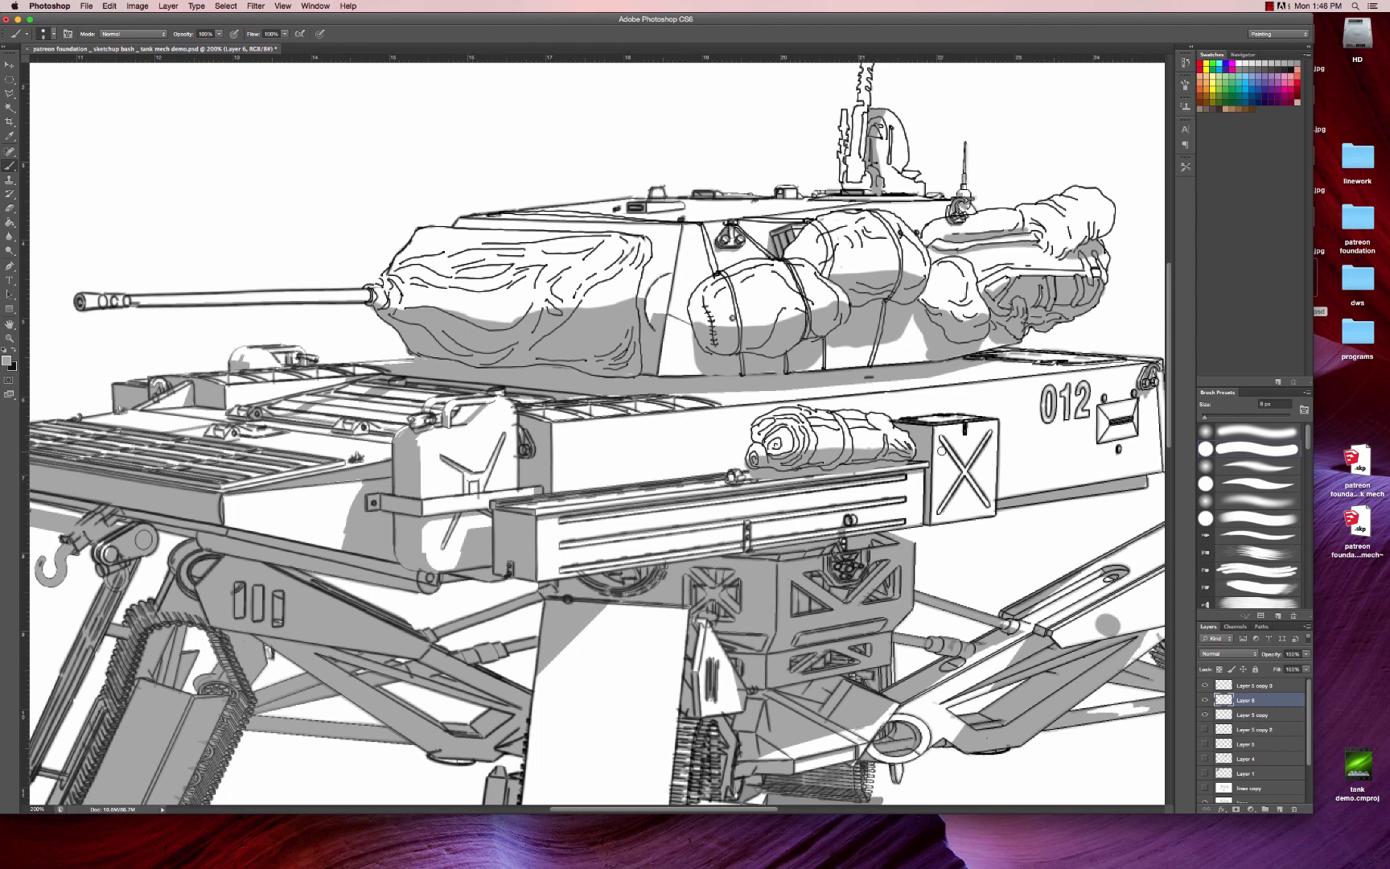
# - Set the shading layer's blend mode to Multiply and view the whole mech
pyautogui.click(1227, 653)
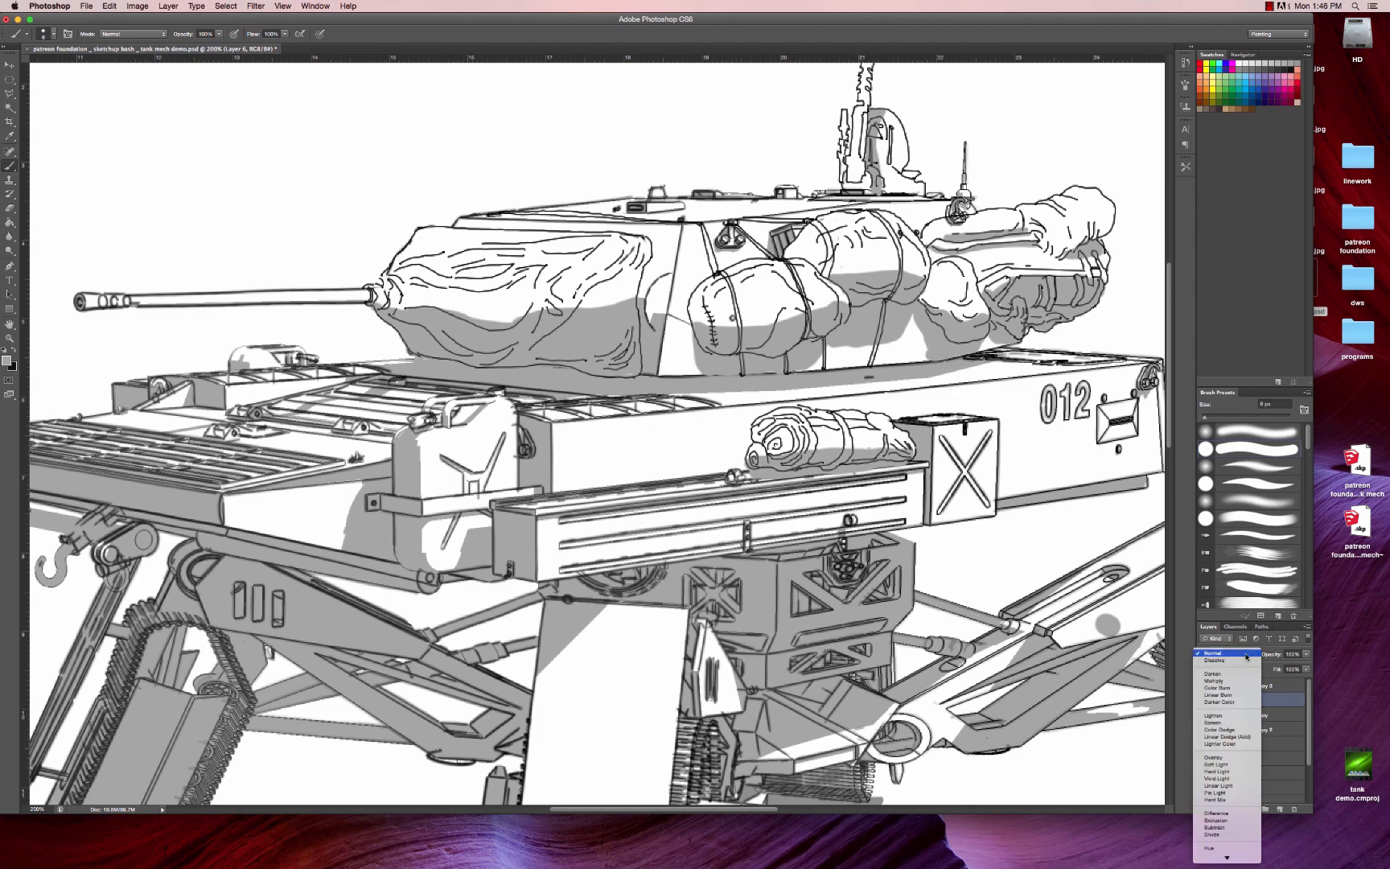
pyautogui.click(1223, 687)
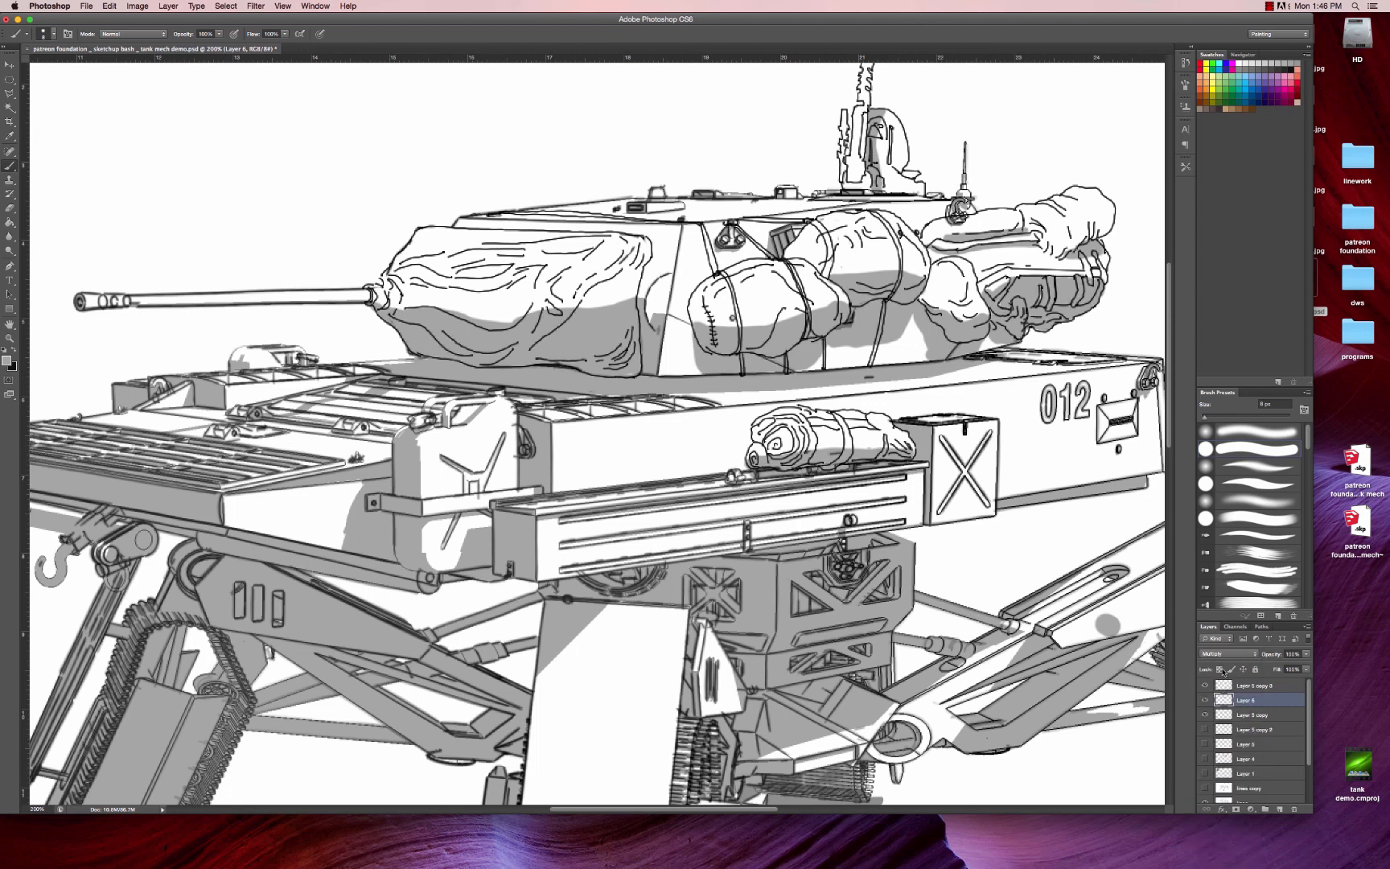
pyautogui.scroll(-1, 949, 247)
pyautogui.hotkey('alt', 'space')
pyautogui.keyDown('alt'); pyautogui.click(807, 287); pyautogui.keyUp('alt')
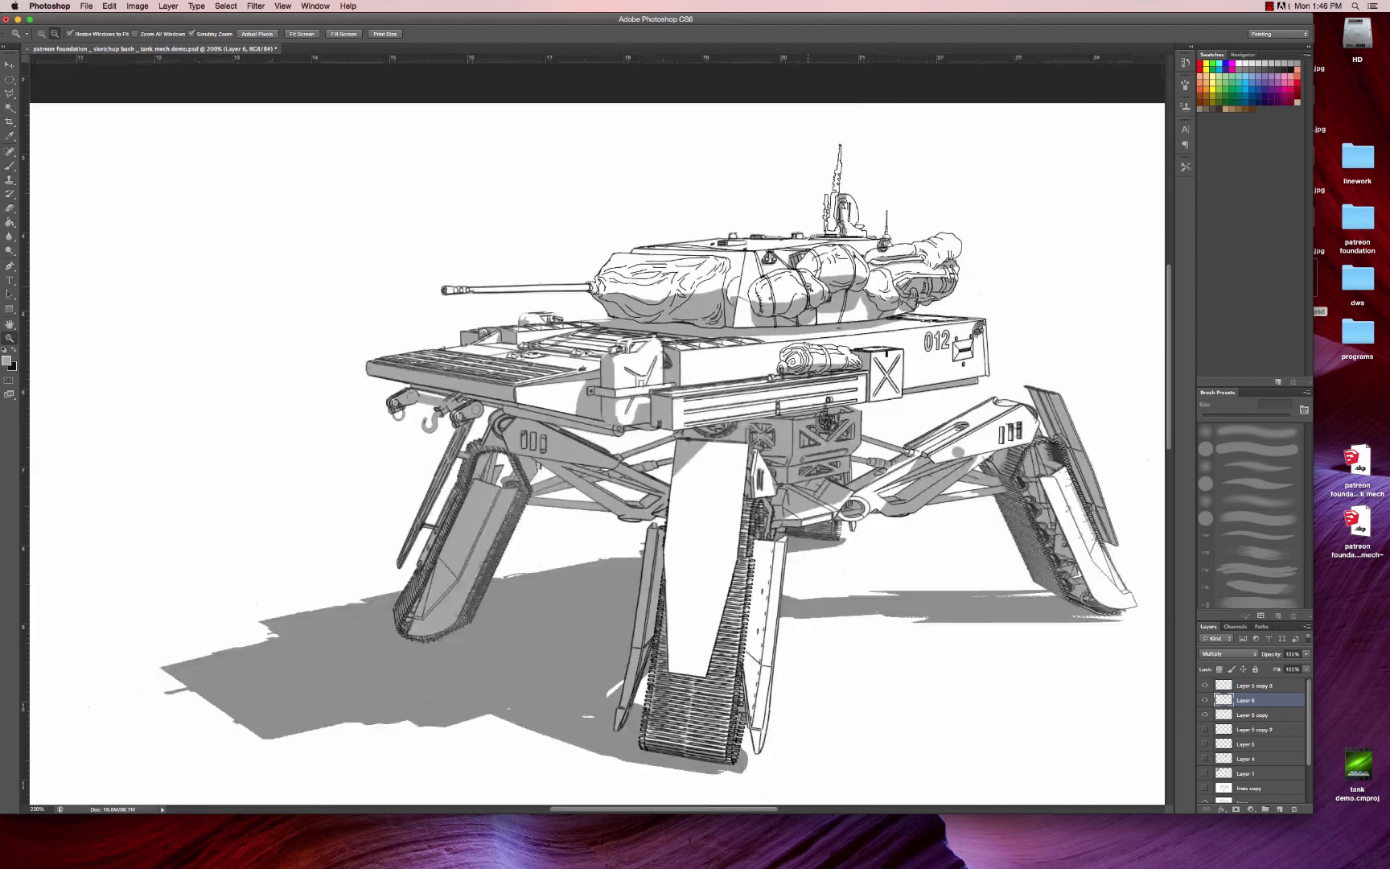
pyautogui.keyDown('alt'); pyautogui.click(808, 287); pyautogui.keyUp('alt')
pyautogui.keyDown('super'); pyautogui.click(698, 335); pyautogui.keyUp('super')
pyautogui.moveTo(679, 336); pyautogui.dragTo(697, 340)
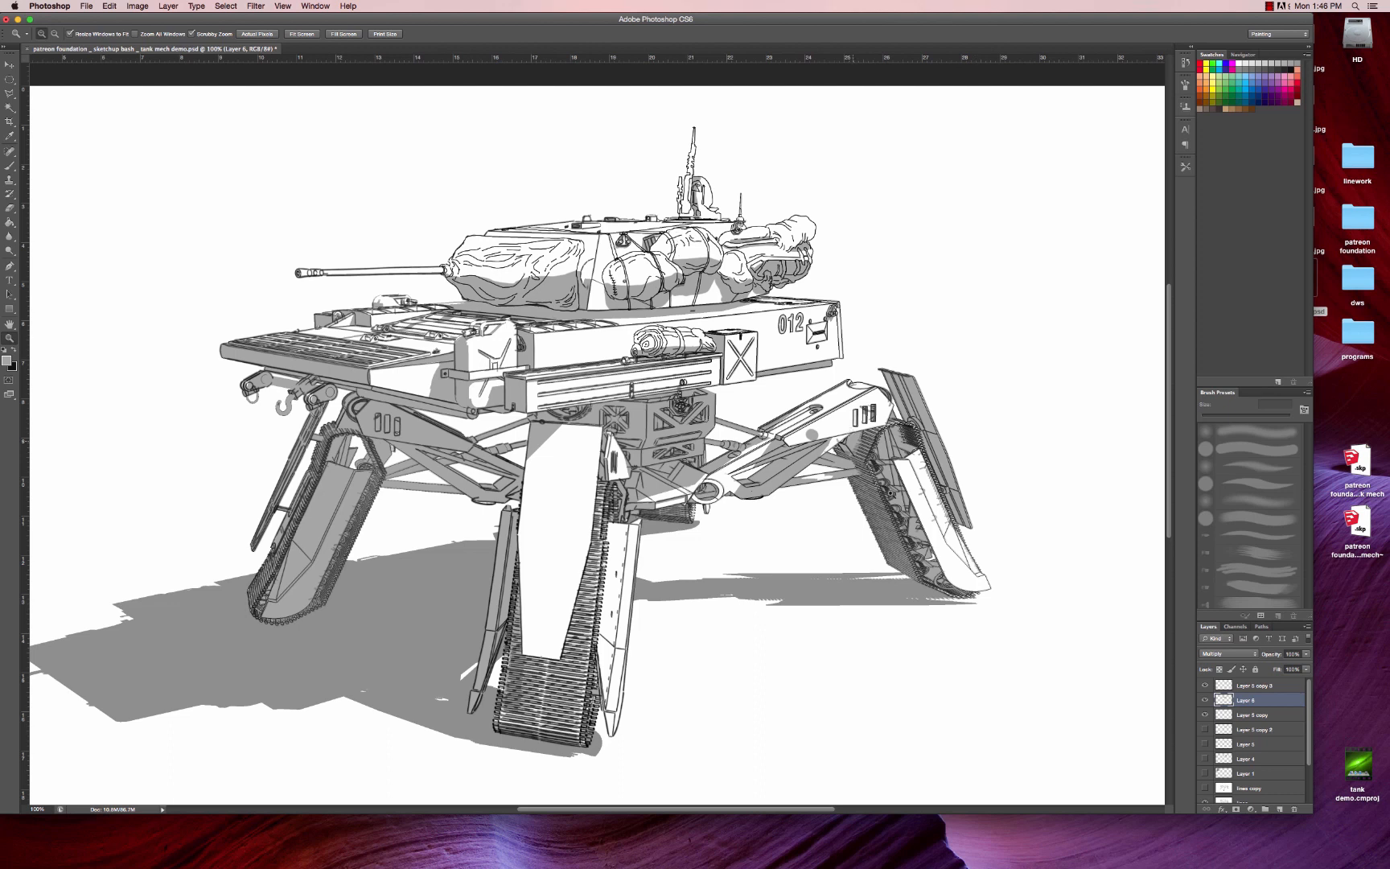
# - Compare the drawing with and without the top linework layer and the white backing layer by toggling their visibility
pyautogui.click(1242, 686)
pyautogui.click(1206, 686)
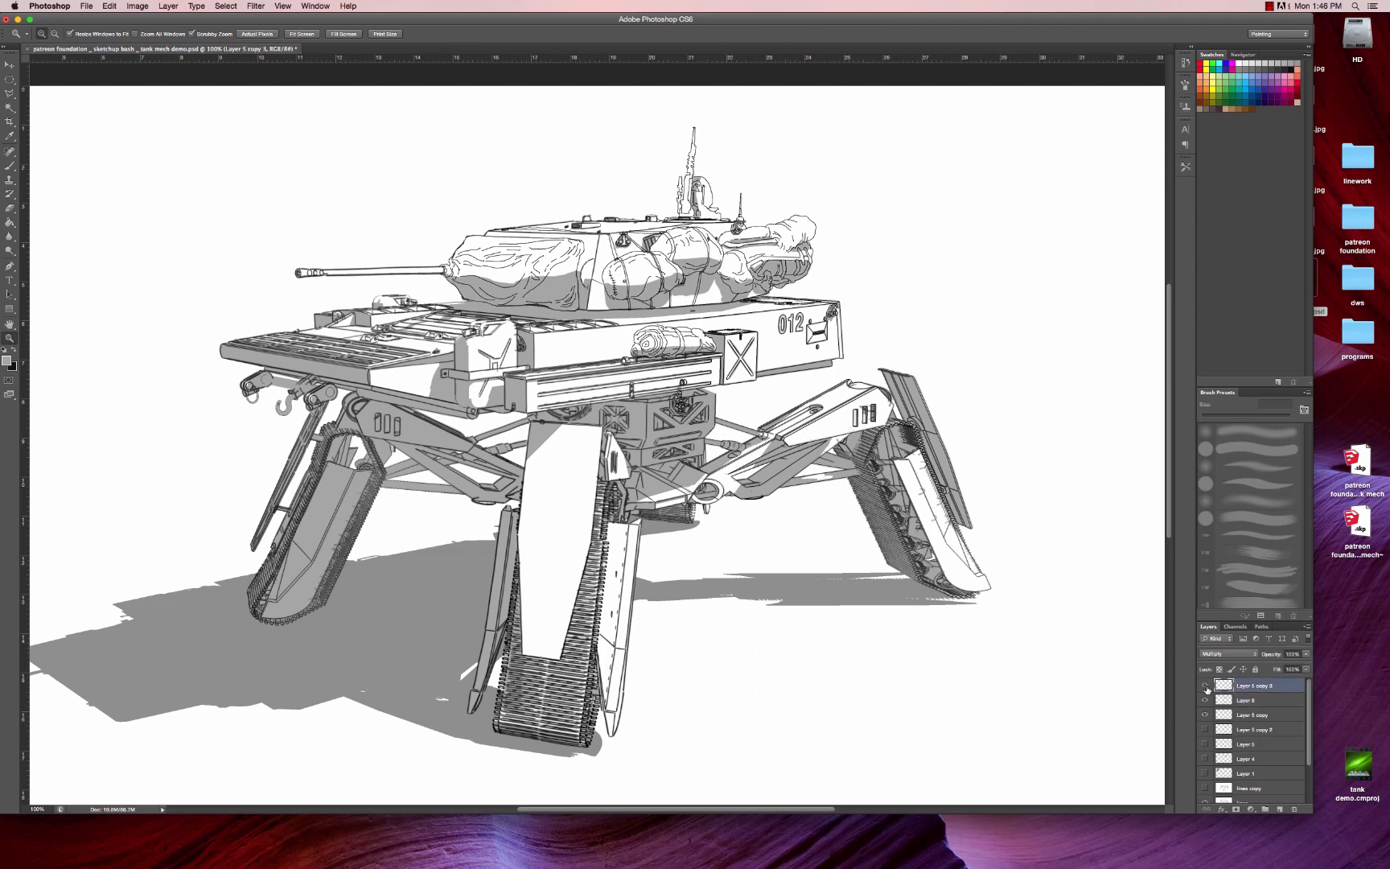
pyautogui.click(1205, 686)
pyautogui.click(1206, 686)
pyautogui.click(1206, 686)
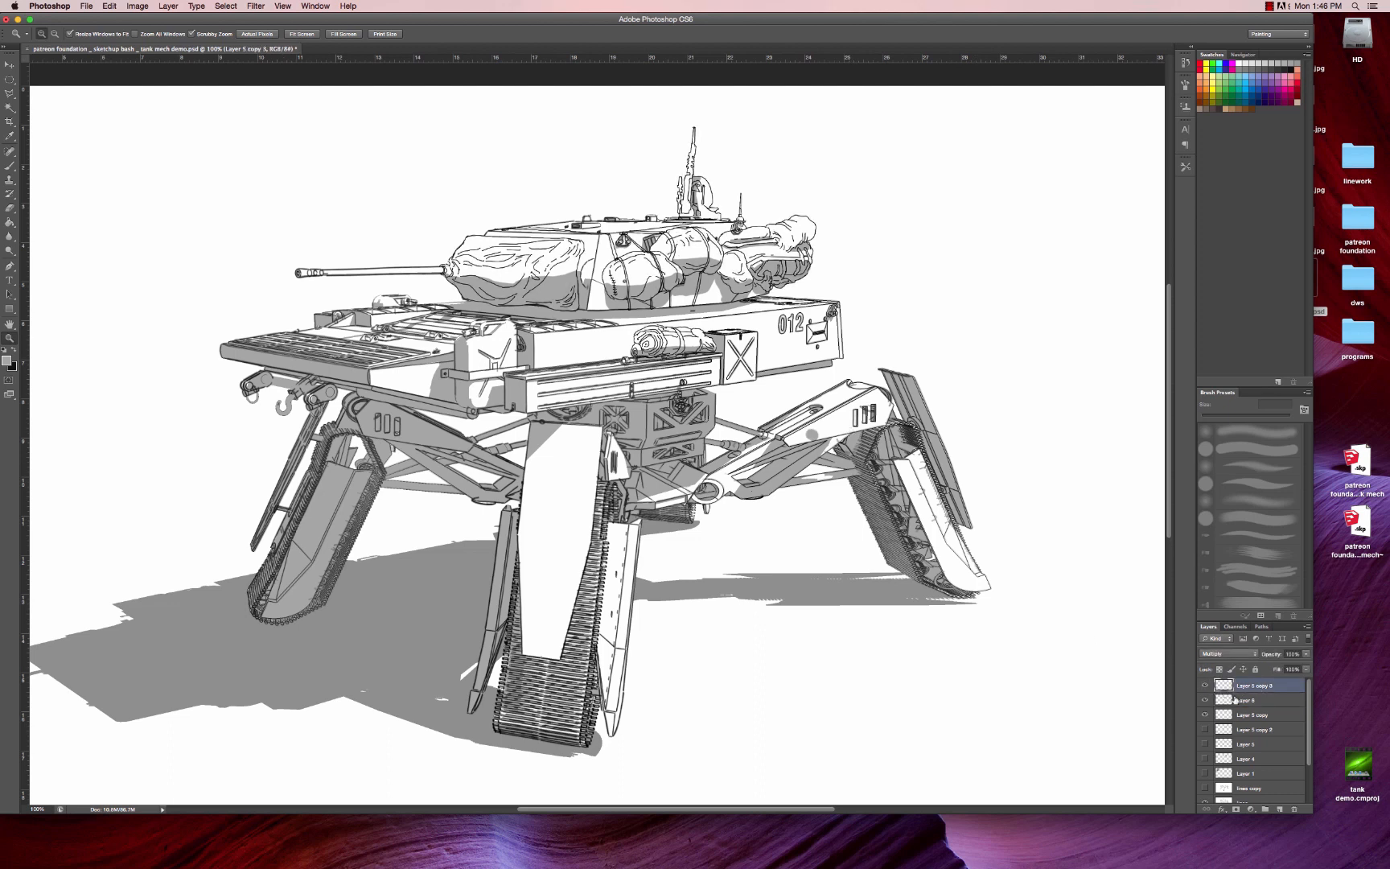
pyautogui.click(1206, 686)
pyautogui.click(1207, 687)
pyautogui.press('e')
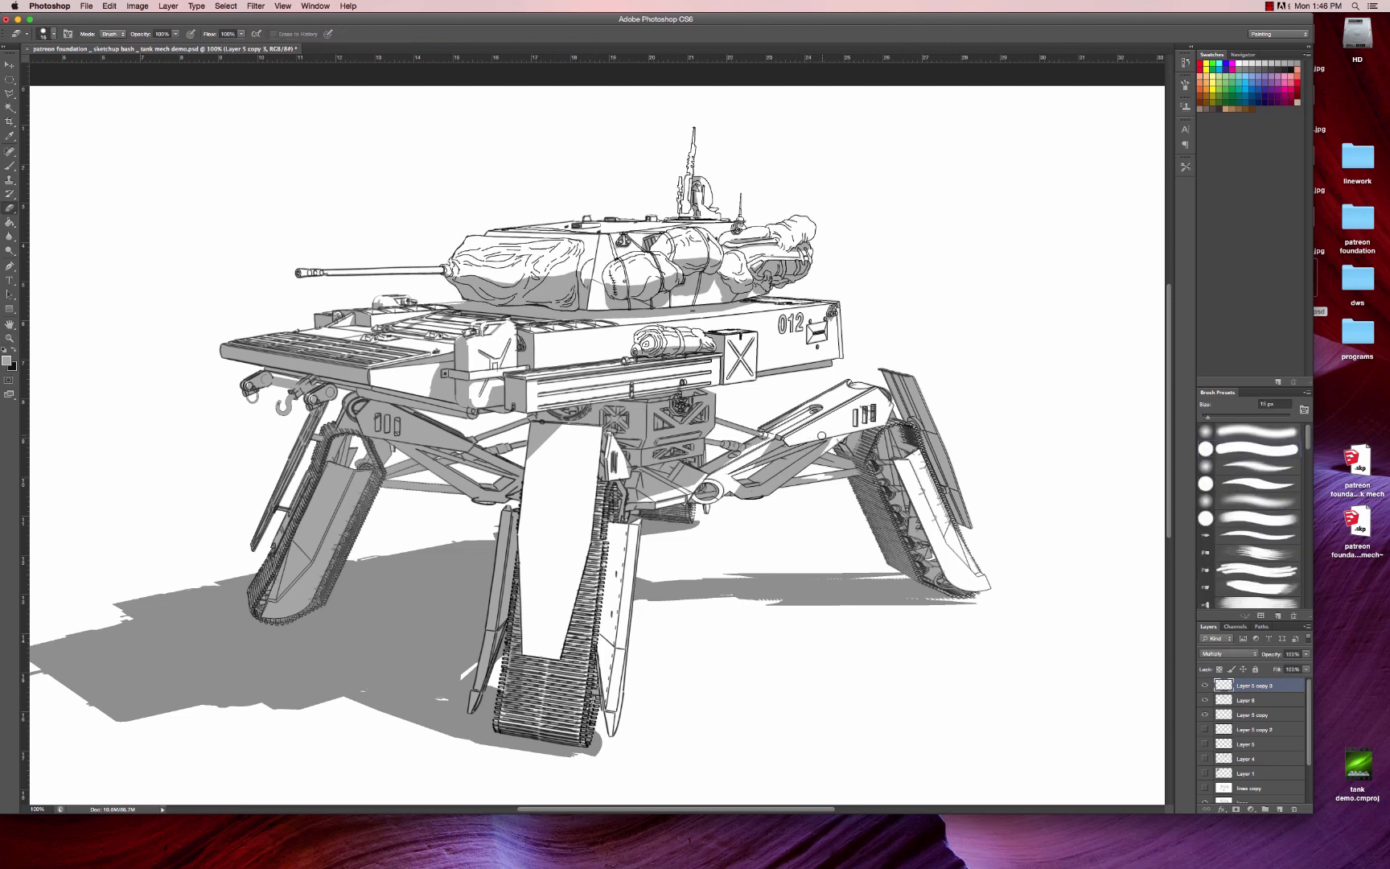
pyautogui.click(1205, 715)
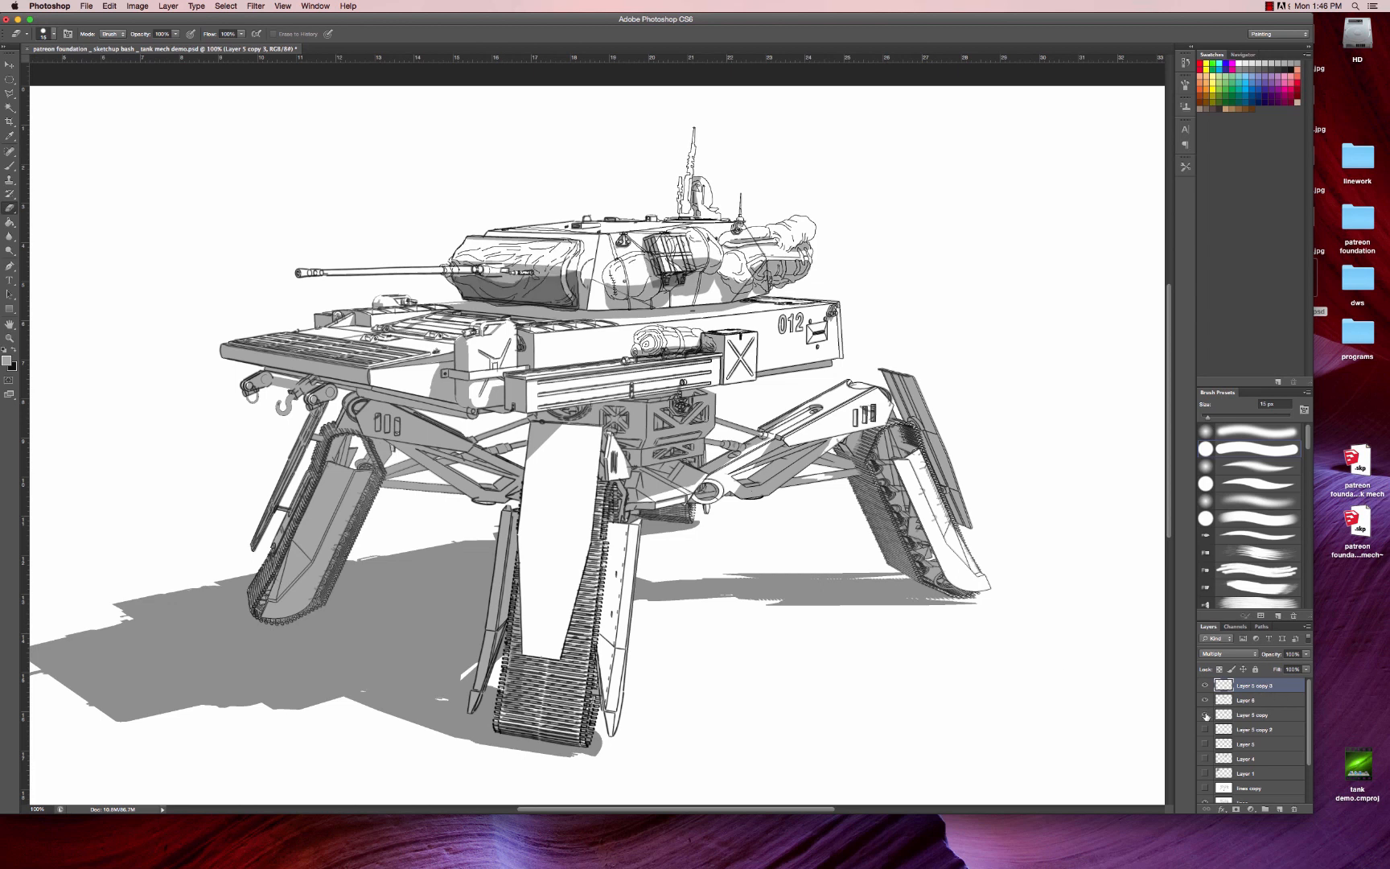
pyautogui.click(1206, 715)
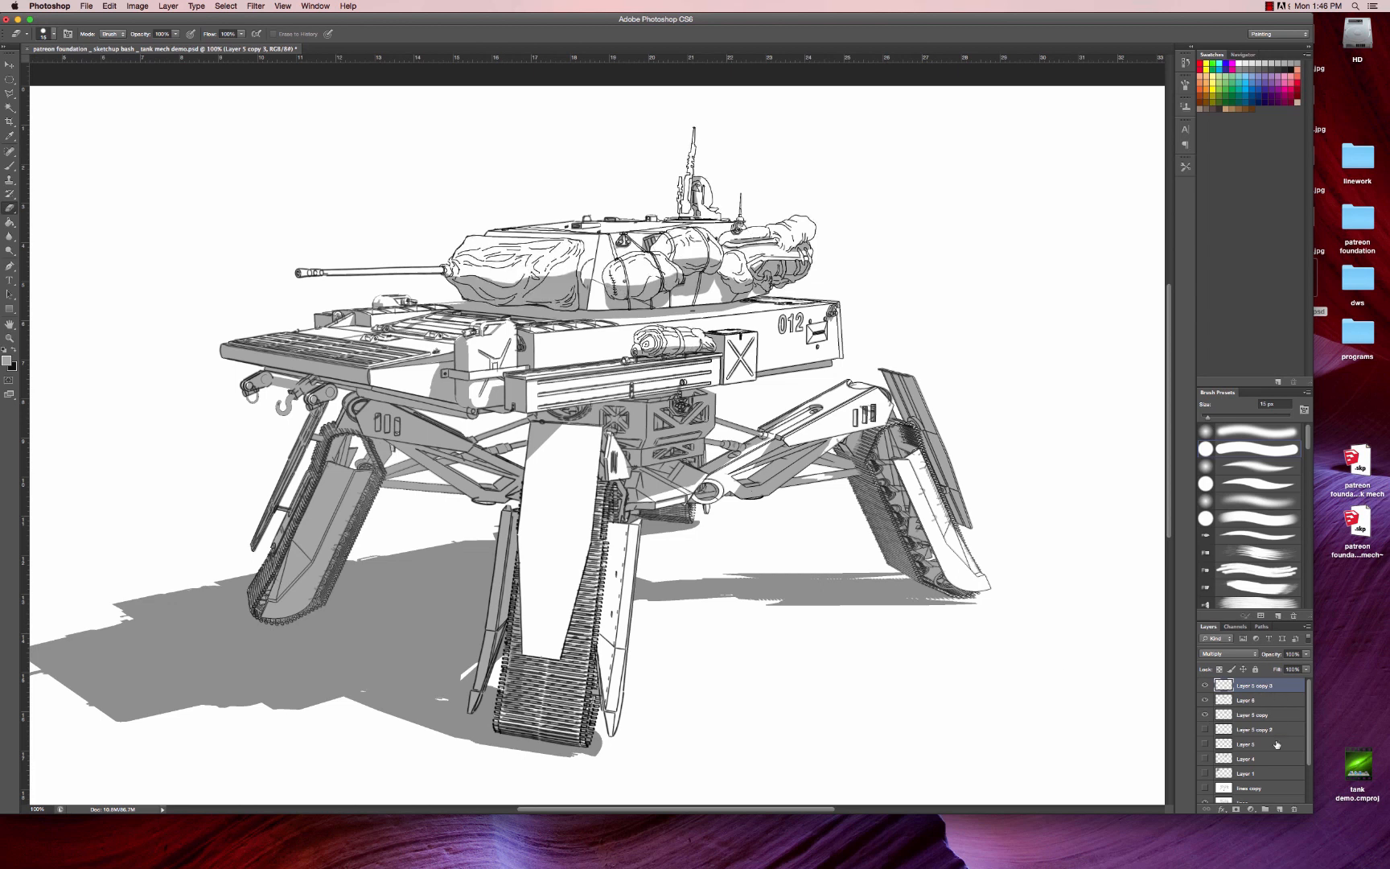
# - Create a new layer at the top of the stack and make black the brush colour for front hull details
pyautogui.click(1280, 808)
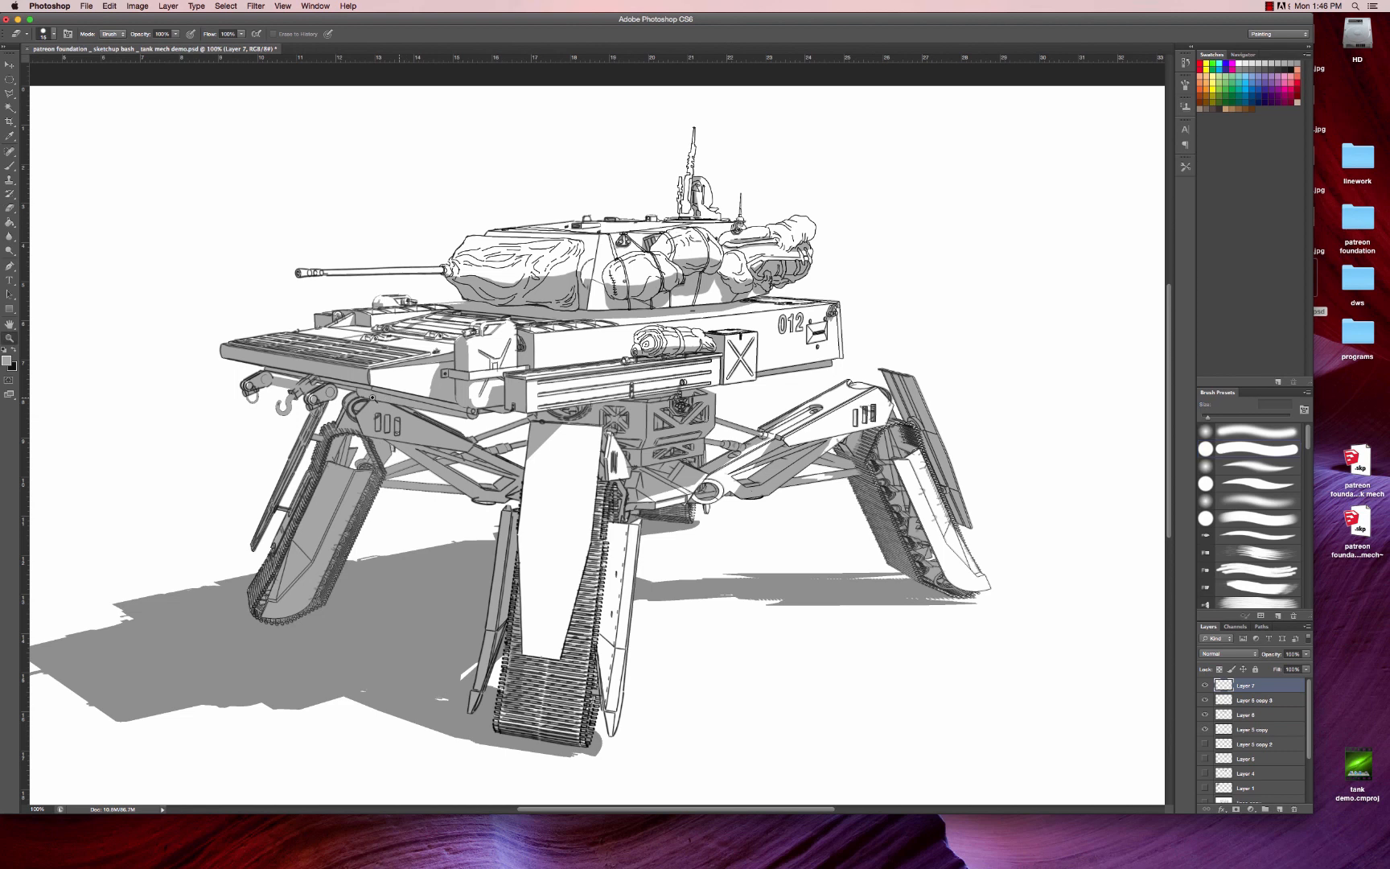
pyautogui.click(296, 401)
pyautogui.click(296, 400)
pyautogui.click(295, 401)
pyautogui.moveTo(296, 401); pyautogui.dragTo(457, 433)
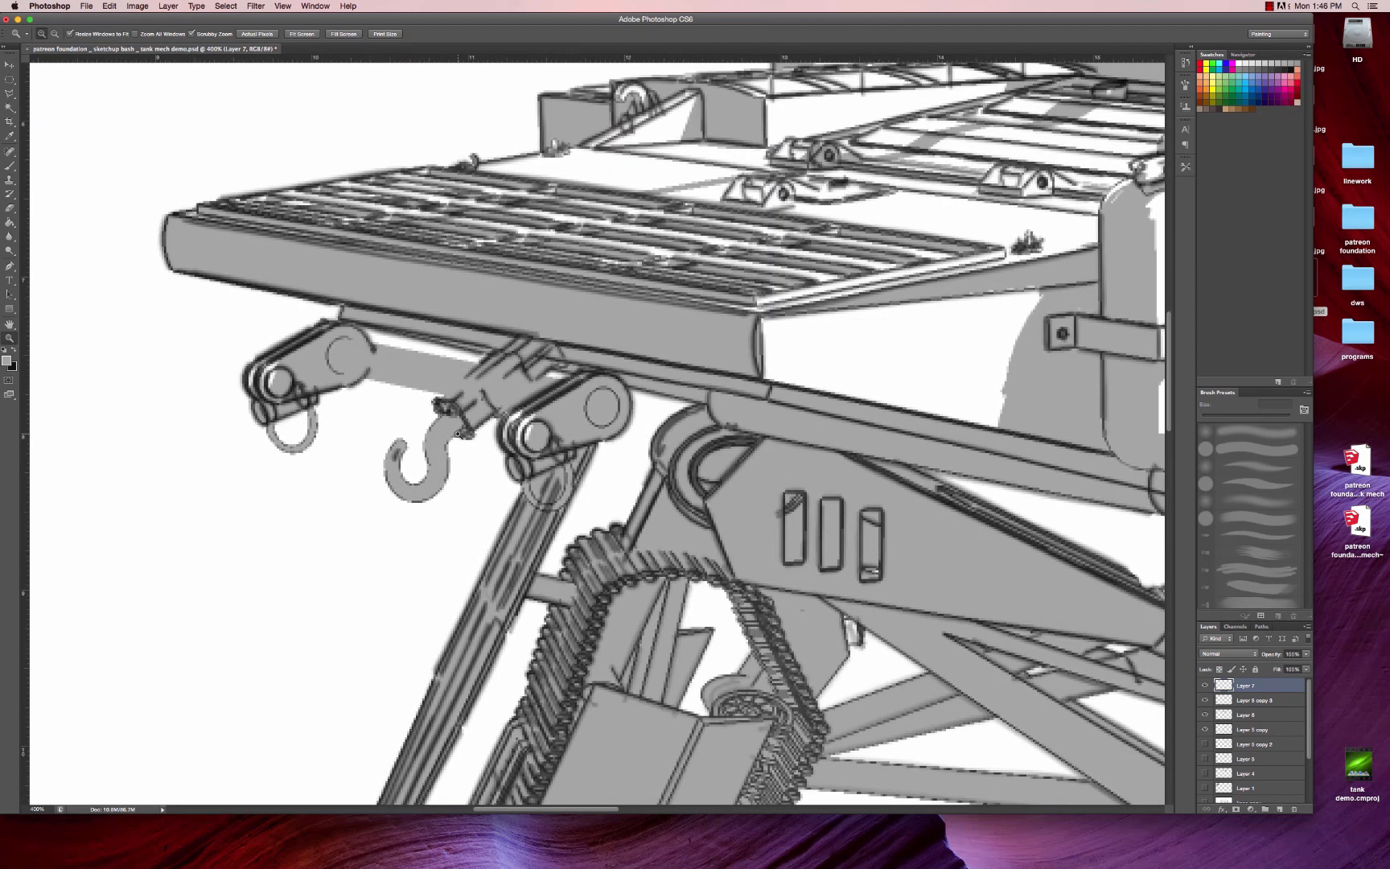
pyautogui.press('b')
pyautogui.press('x')
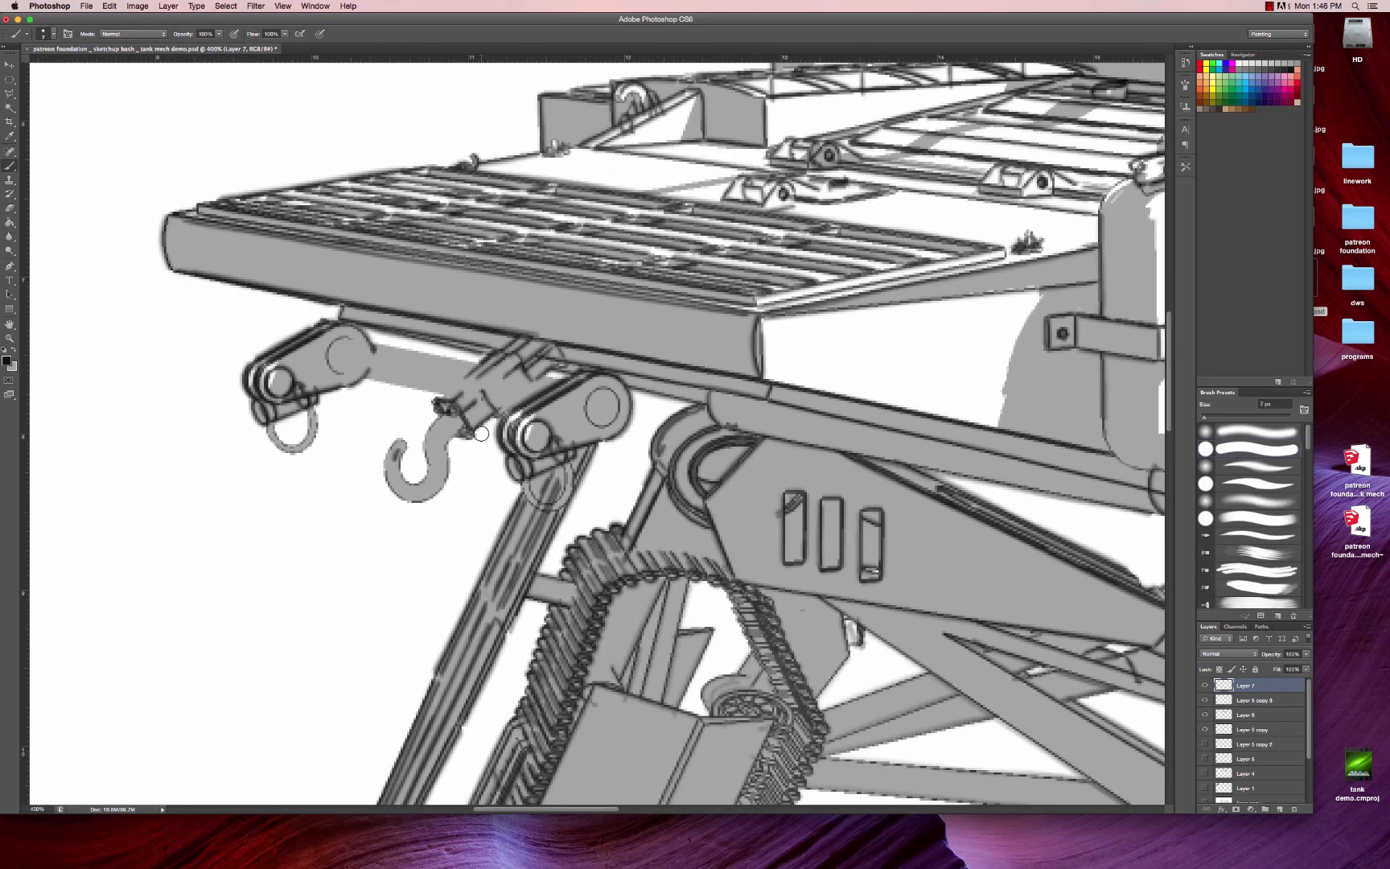
# - Outline the bar between the front tow brackets and the left bracket's pivot circle with a 1 px brush
pyautogui.press('[')
pyautogui.press('[')
pyautogui.press('[')
pyautogui.press('[')
pyautogui.press('[')
pyautogui.press('[')
pyautogui.press('[')
pyautogui.moveTo(375, 342)
pyautogui.mouseDown()
pyautogui.moveTo(543, 376)
pyautogui.moveTo(502, 409)
pyautogui.moveTo(367, 375)
pyautogui.mouseUp()
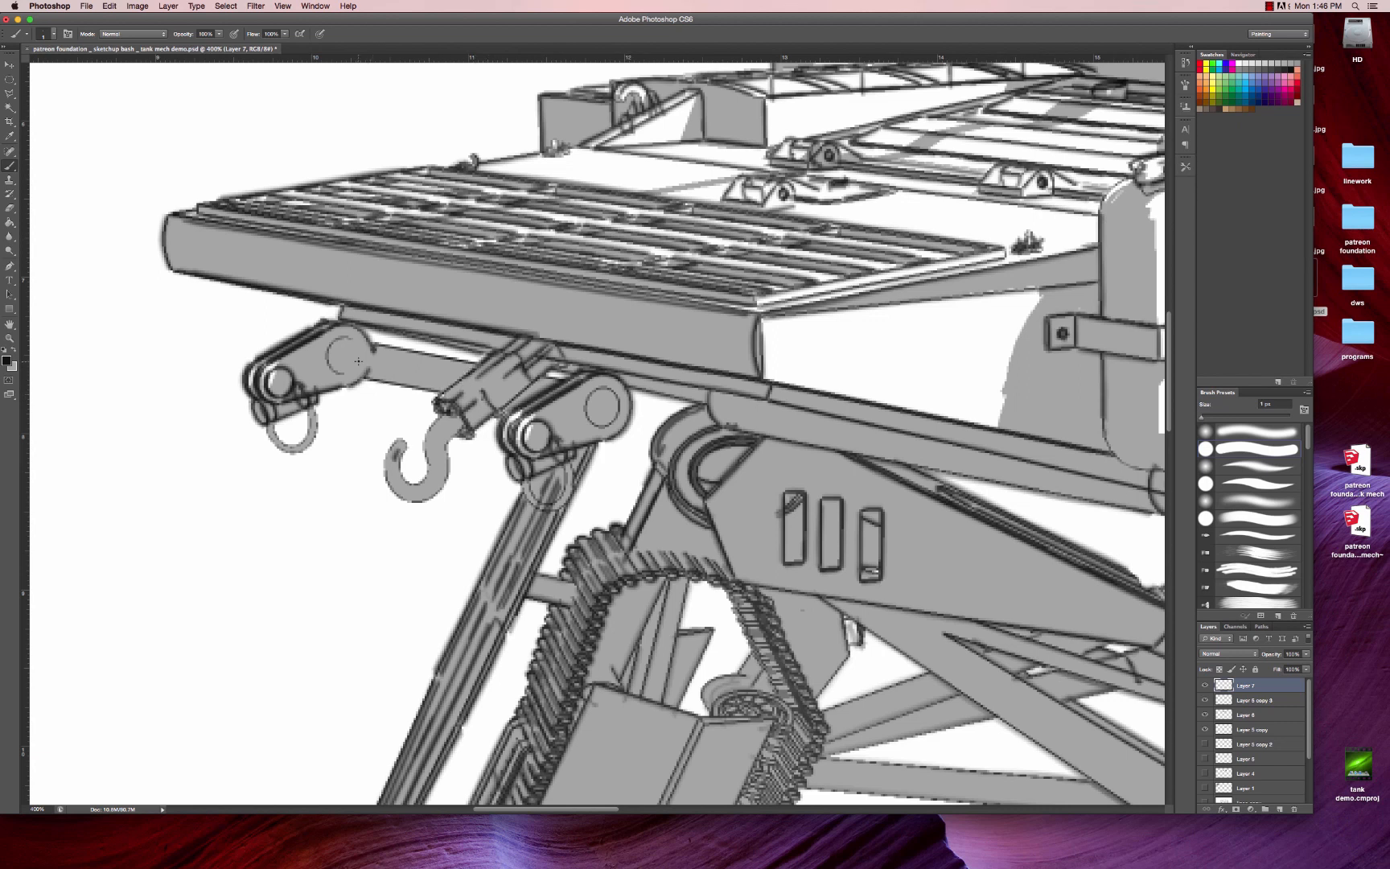
pyautogui.moveTo(344, 372); pyautogui.dragTo(358, 347)
# - Draw two sets of thin curved rope wraps around the front half of the gun barrel
pyautogui.scroll(-6, 738, 443)
pyautogui.hscroll(3, 738, 443)
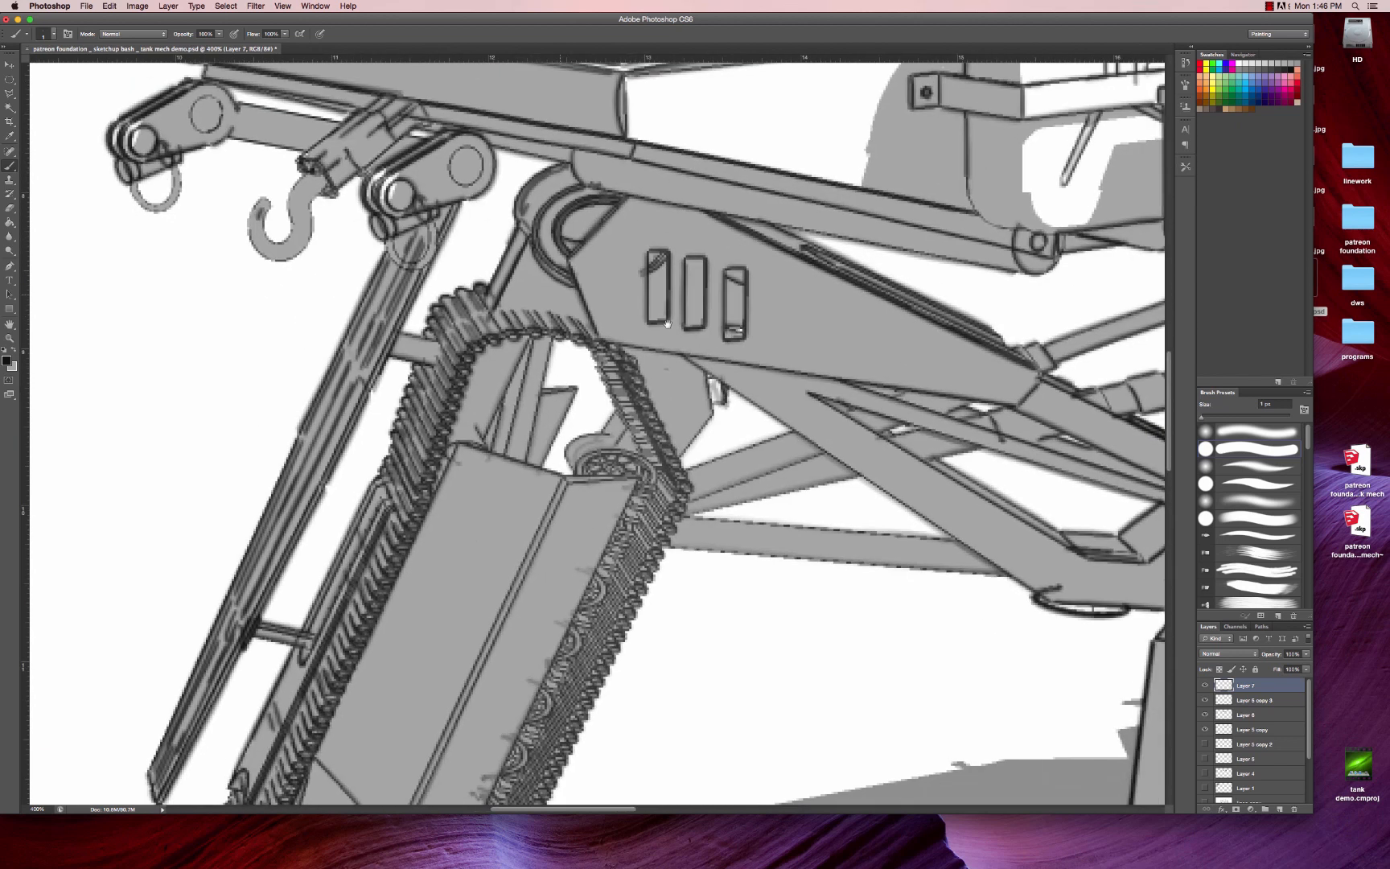
pyautogui.press('z')
pyautogui.keyDown('alt'); pyautogui.click(711, 424); pyautogui.keyUp('alt')
pyautogui.keyDown('alt'); pyautogui.click(714, 427); pyautogui.keyUp('alt')
pyautogui.keyDown('alt'); pyautogui.click(718, 430); pyautogui.keyUp('alt')
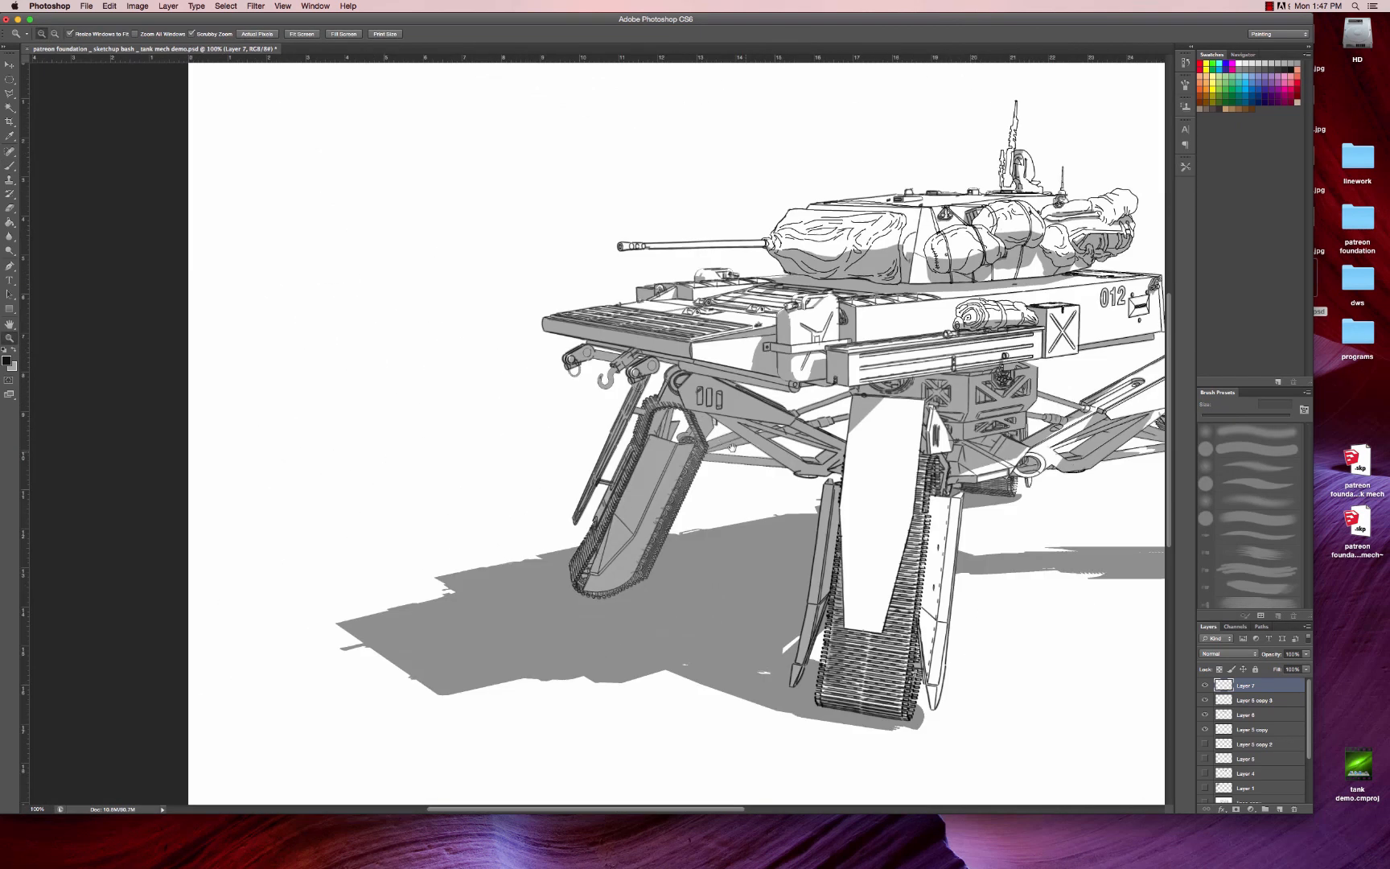
pyautogui.moveTo(740, 449); pyautogui.dragTo(527, 422)
pyautogui.keyDown('alt'); pyautogui.click(604, 432); pyautogui.keyUp('alt')
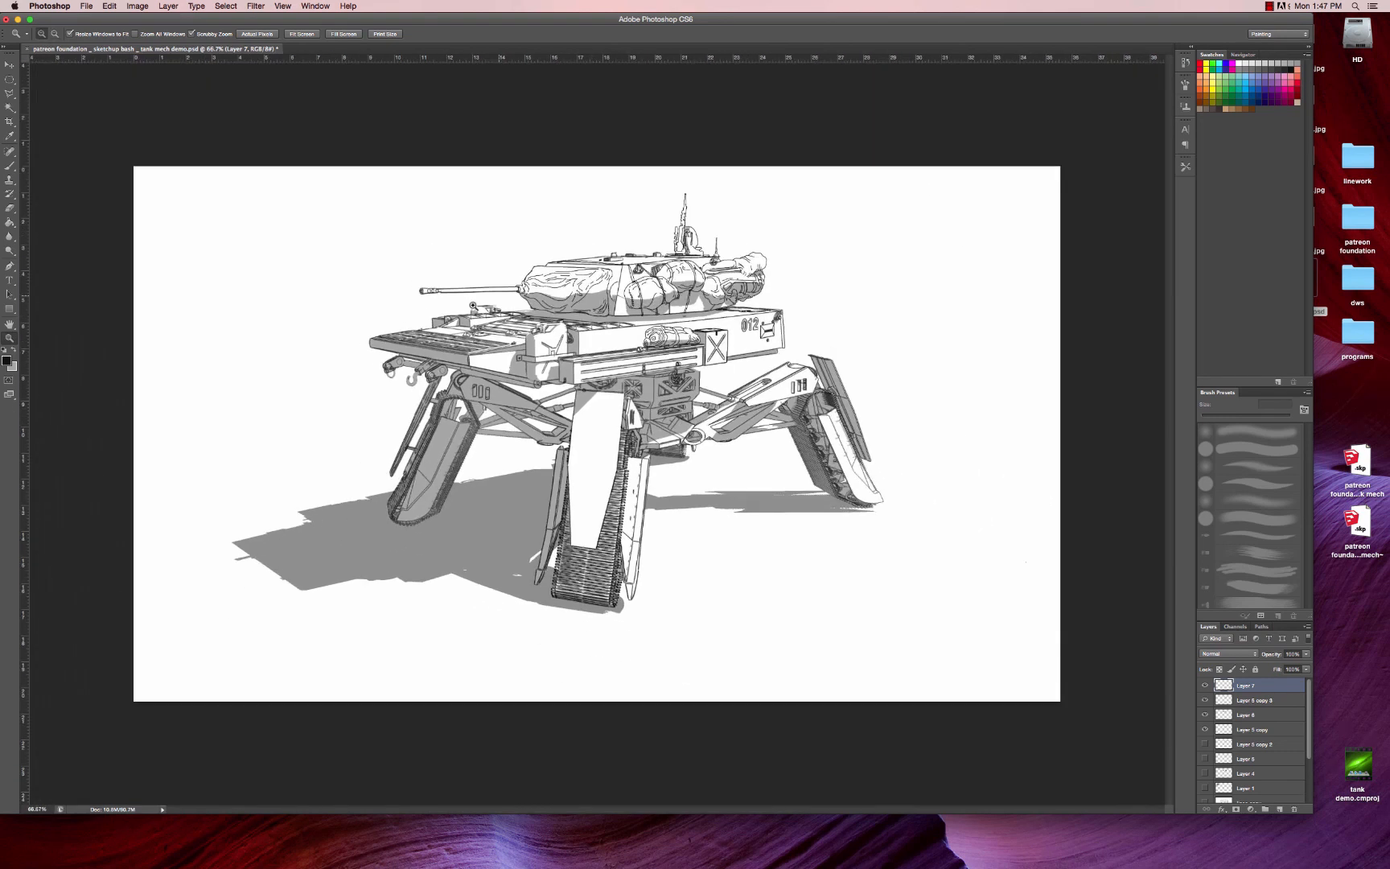
pyautogui.click(474, 306)
pyautogui.click(474, 307)
pyautogui.moveTo(518, 338); pyautogui.dragTo(573, 415)
pyautogui.click(561, 396)
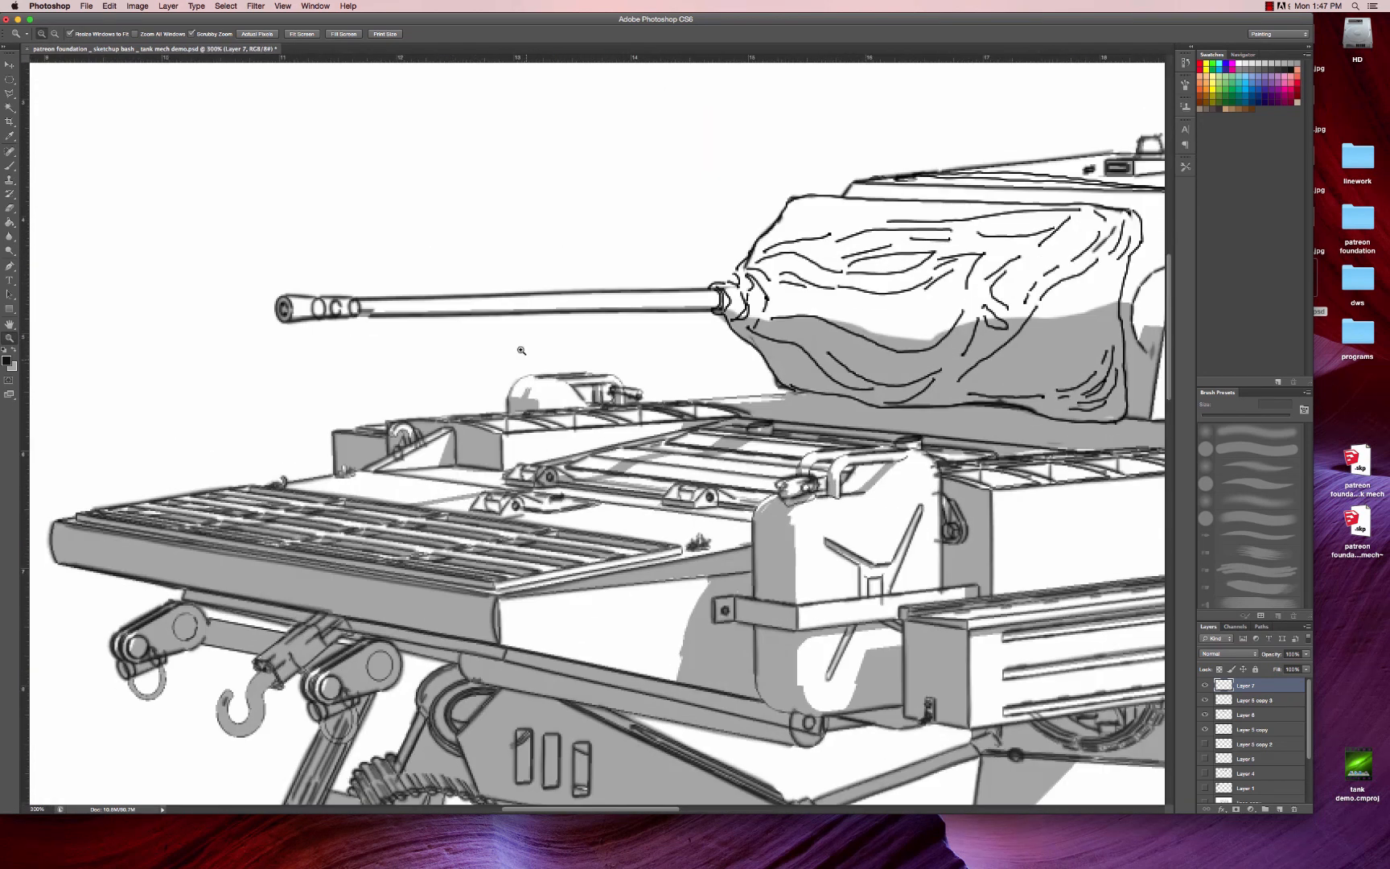
pyautogui.press('b')
pyautogui.moveTo(417, 295)
pyautogui.mouseDown()
pyautogui.moveTo(488, 297)
pyautogui.moveTo(515, 311)
pyautogui.mouseUp()
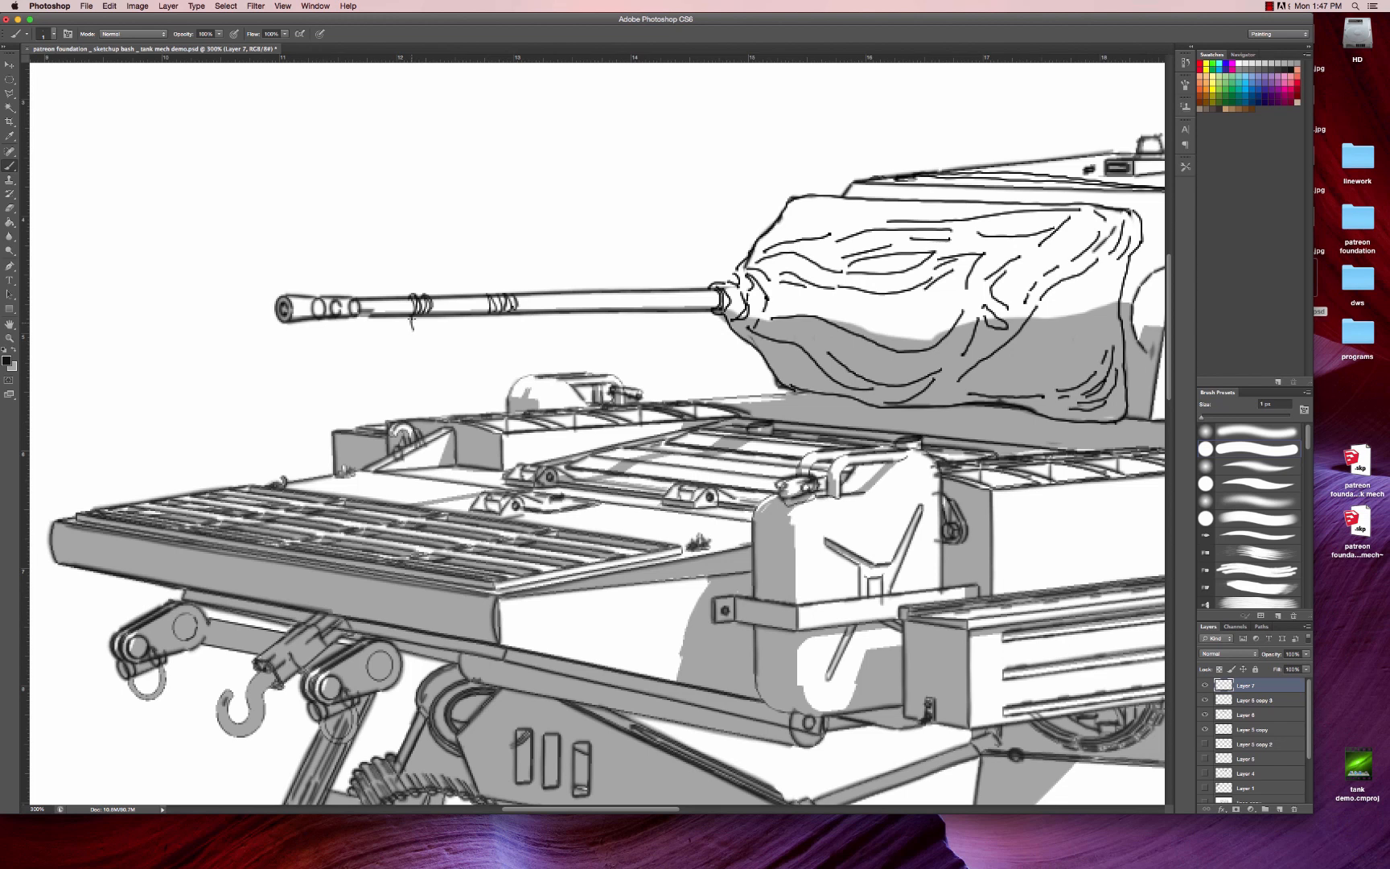
# - Draw a rope loop and loose strands hanging from the gun barrel, plus more wraps and a slack loop towards the canvas cover
pyautogui.moveTo(411, 320); pyautogui.dragTo(439, 463)
pyautogui.moveTo(497, 317)
pyautogui.mouseDown()
pyautogui.moveTo(488, 410)
pyautogui.moveTo(448, 472)
pyautogui.mouseUp()
pyautogui.moveTo(411, 312)
pyautogui.mouseDown()
pyautogui.moveTo(452, 472)
pyautogui.moveTo(481, 419)
pyautogui.moveTo(501, 289)
pyautogui.mouseUp()
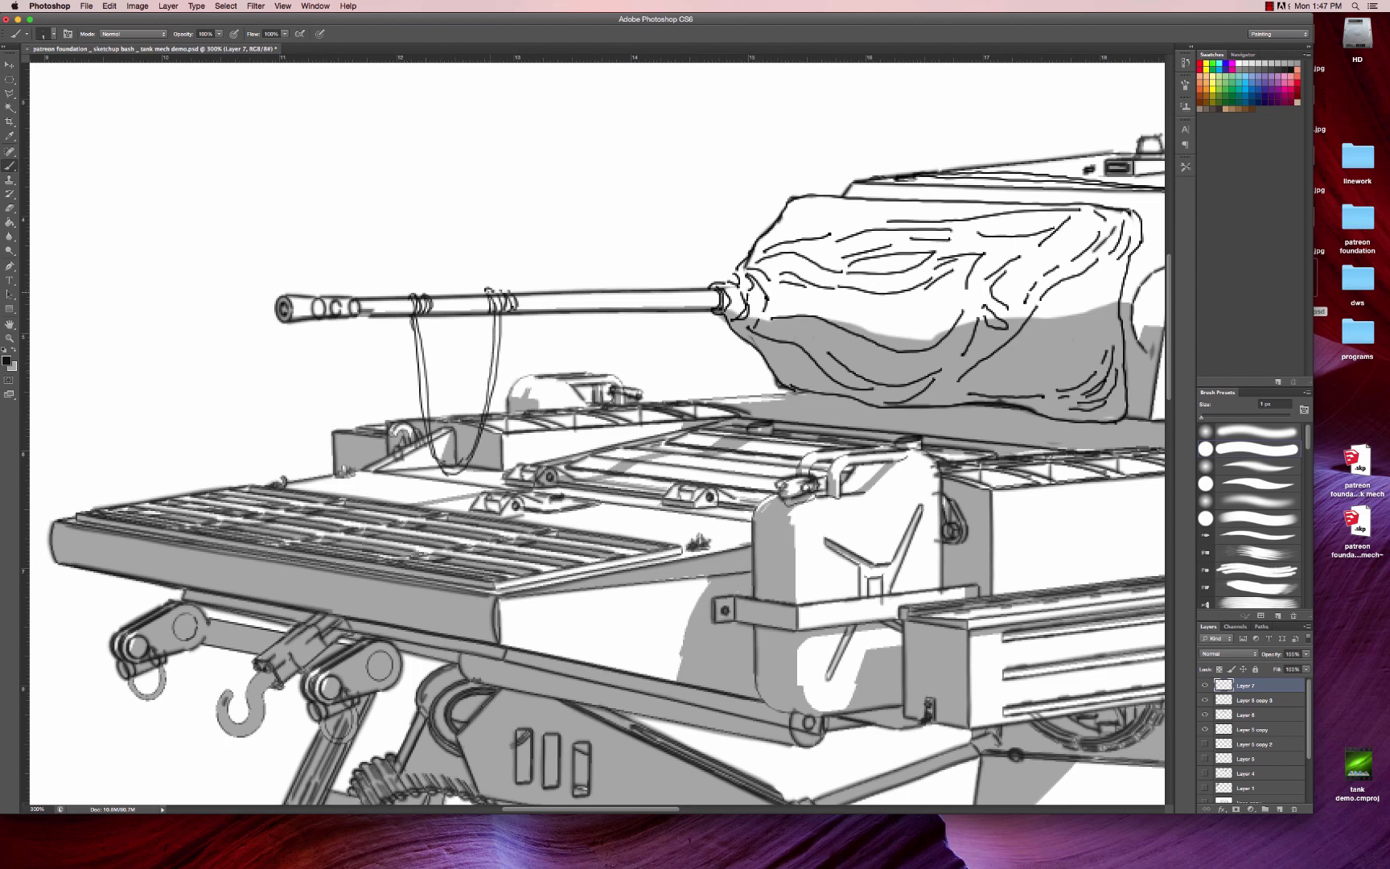
pyautogui.moveTo(390, 308)
pyautogui.mouseDown()
pyautogui.moveTo(394, 296)
pyautogui.moveTo(380, 317)
pyautogui.moveTo(385, 412)
pyautogui.moveTo(387, 348)
pyautogui.moveTo(388, 406)
pyautogui.moveTo(395, 364)
pyautogui.mouseUp()
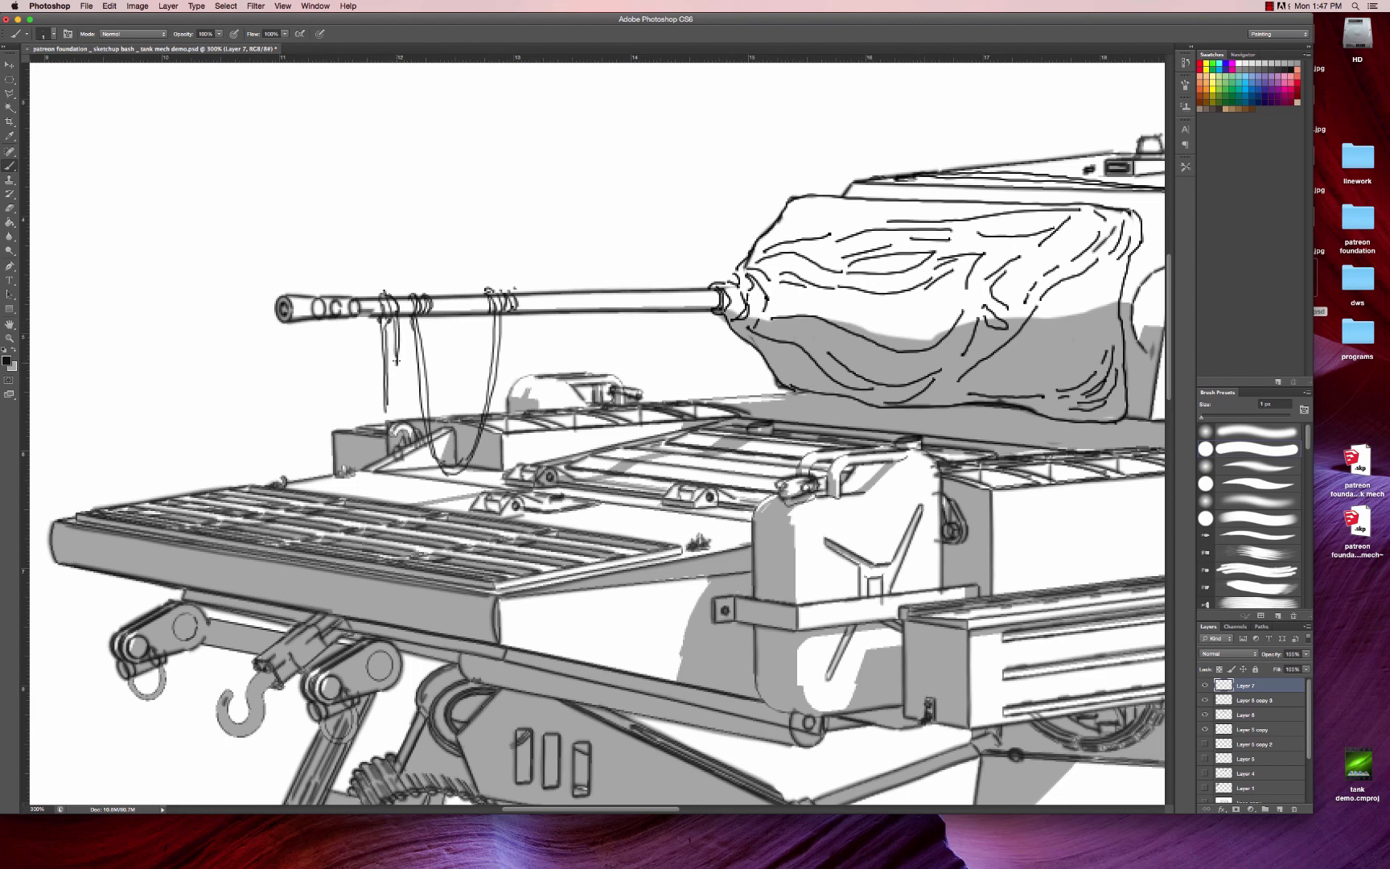
pyautogui.moveTo(569, 301)
pyautogui.mouseDown()
pyautogui.moveTo(622, 296)
pyautogui.moveTo(625, 308)
pyautogui.mouseUp()
pyautogui.moveTo(503, 314)
pyautogui.mouseDown()
pyautogui.moveTo(548, 335)
pyautogui.moveTo(601, 311)
pyautogui.moveTo(548, 334)
pyautogui.moveTo(501, 317)
pyautogui.moveTo(555, 276)
pyautogui.moveTo(523, 233)
pyautogui.mouseUp()
# - Add broken edge strokes to the jerrycan and a thin diagonal crease line on the hull side behind it
pyautogui.moveTo(735, 439); pyautogui.dragTo(624, 358)
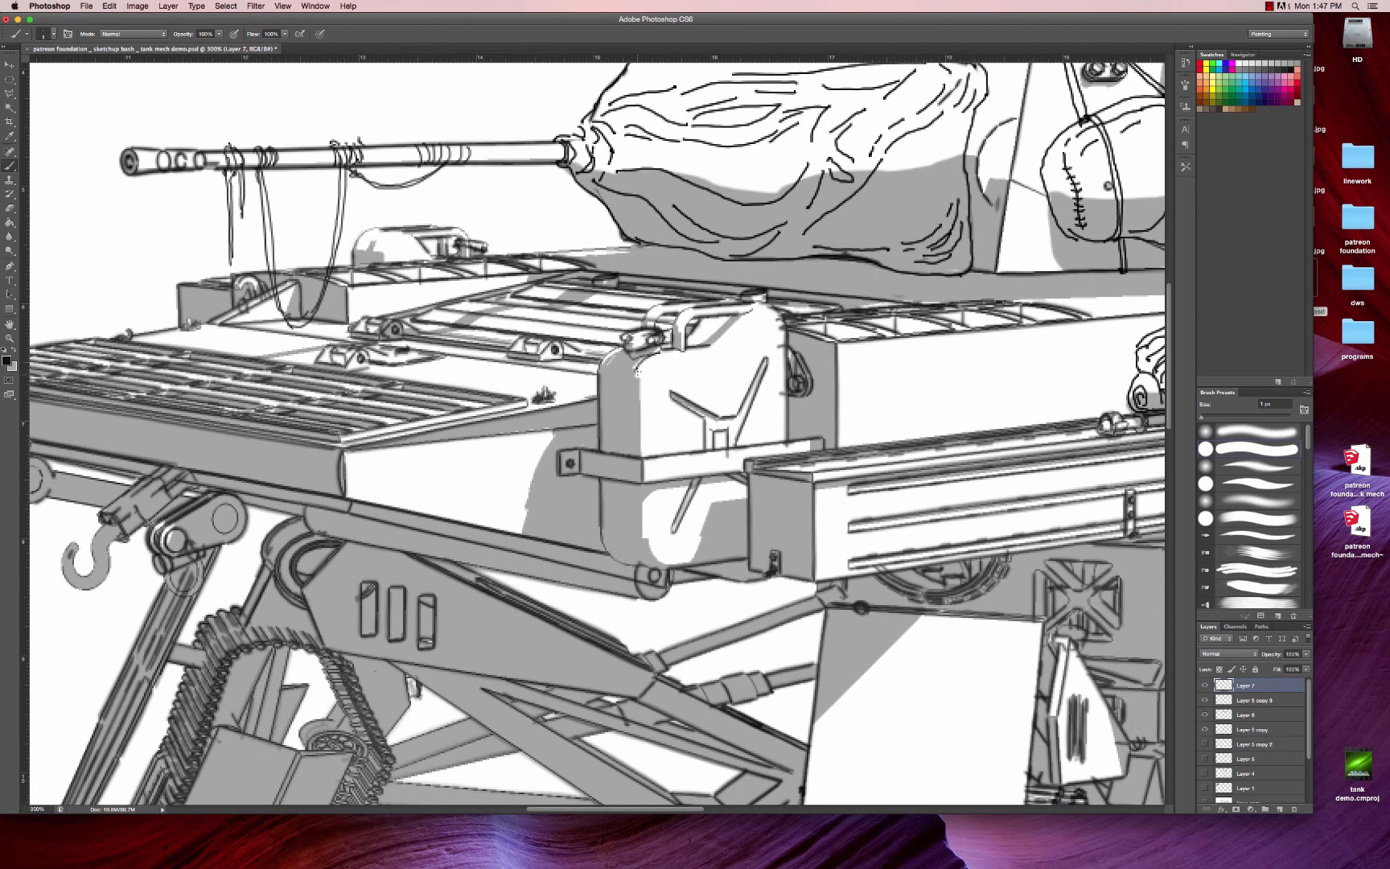
pyautogui.moveTo(638, 374)
pyautogui.mouseDown()
pyautogui.moveTo(630, 503)
pyautogui.moveTo(645, 500)
pyautogui.moveTo(653, 555)
pyautogui.moveTo(666, 535)
pyautogui.moveTo(681, 556)
pyautogui.moveTo(740, 543)
pyautogui.mouseUp()
pyautogui.hscroll(5, 741, 527)
pyautogui.scroll(2, 742, 527)
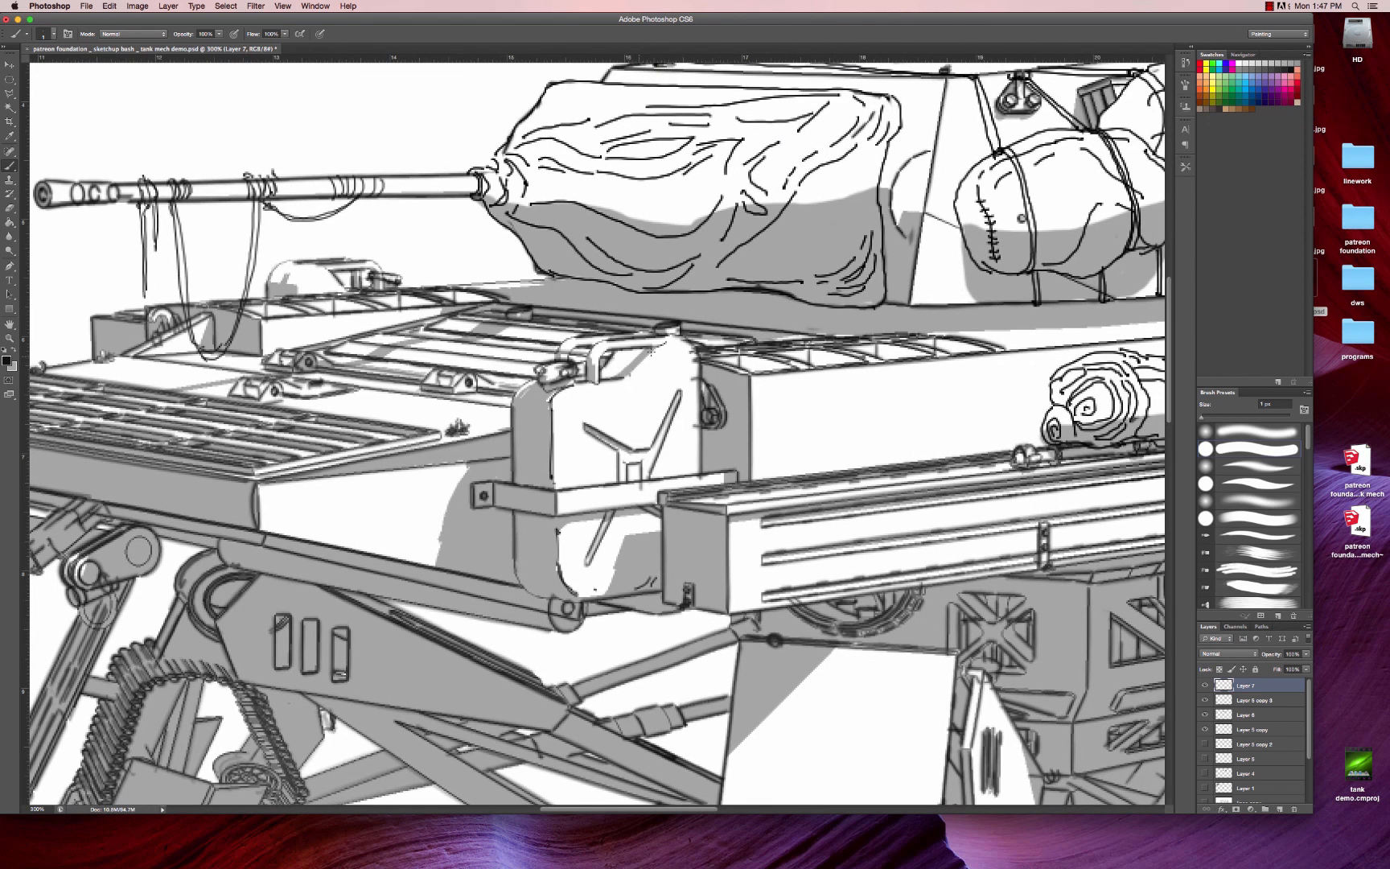
pyautogui.hscroll(10, 585, 404)
pyautogui.scroll(-2, 584, 405)
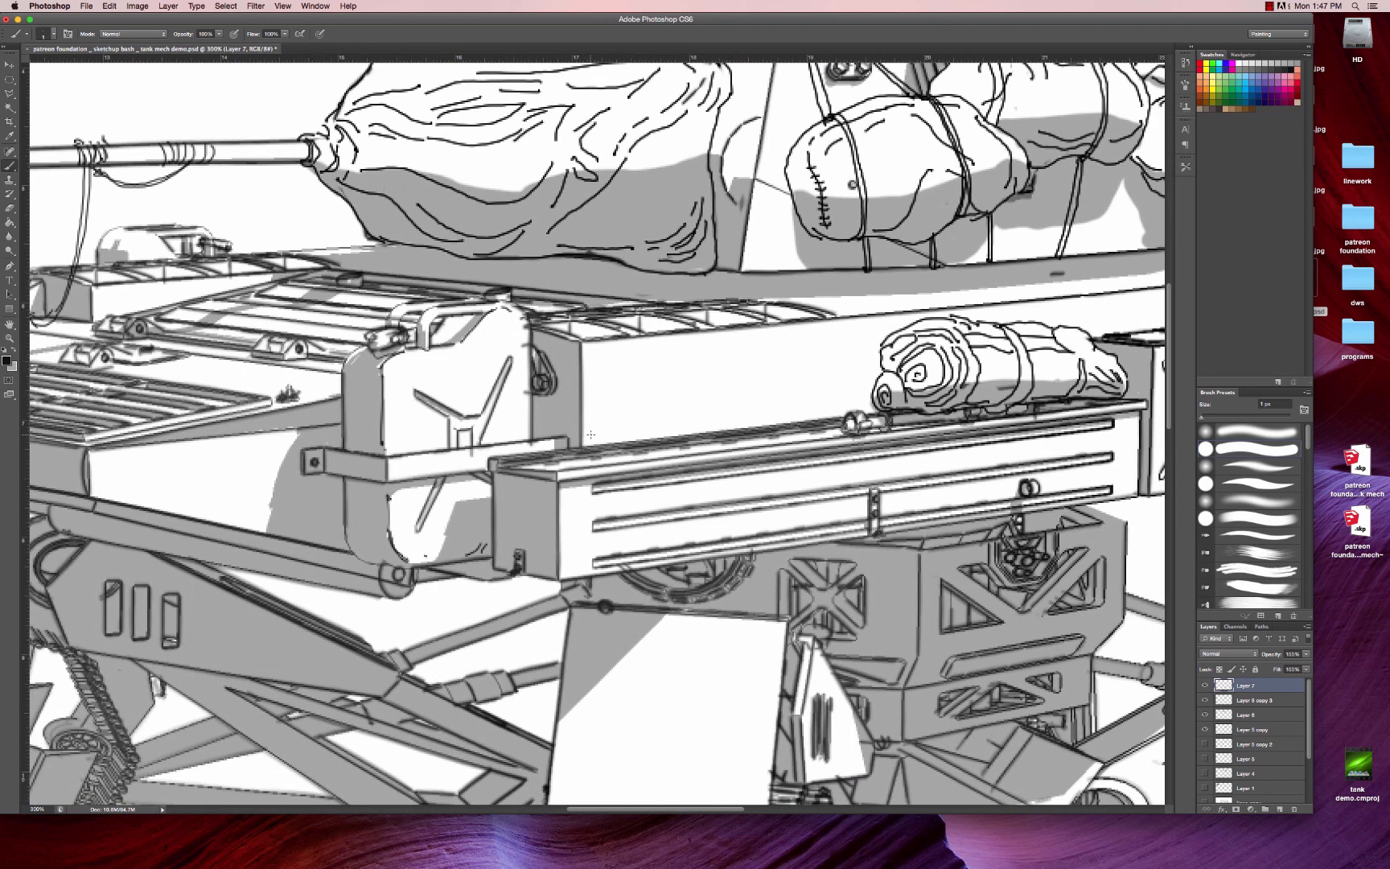
pyautogui.moveTo(590, 435); pyautogui.dragTo(745, 349)
pyautogui.scroll(-10, 711, 374)
pyautogui.hscroll(-5, 706, 346)
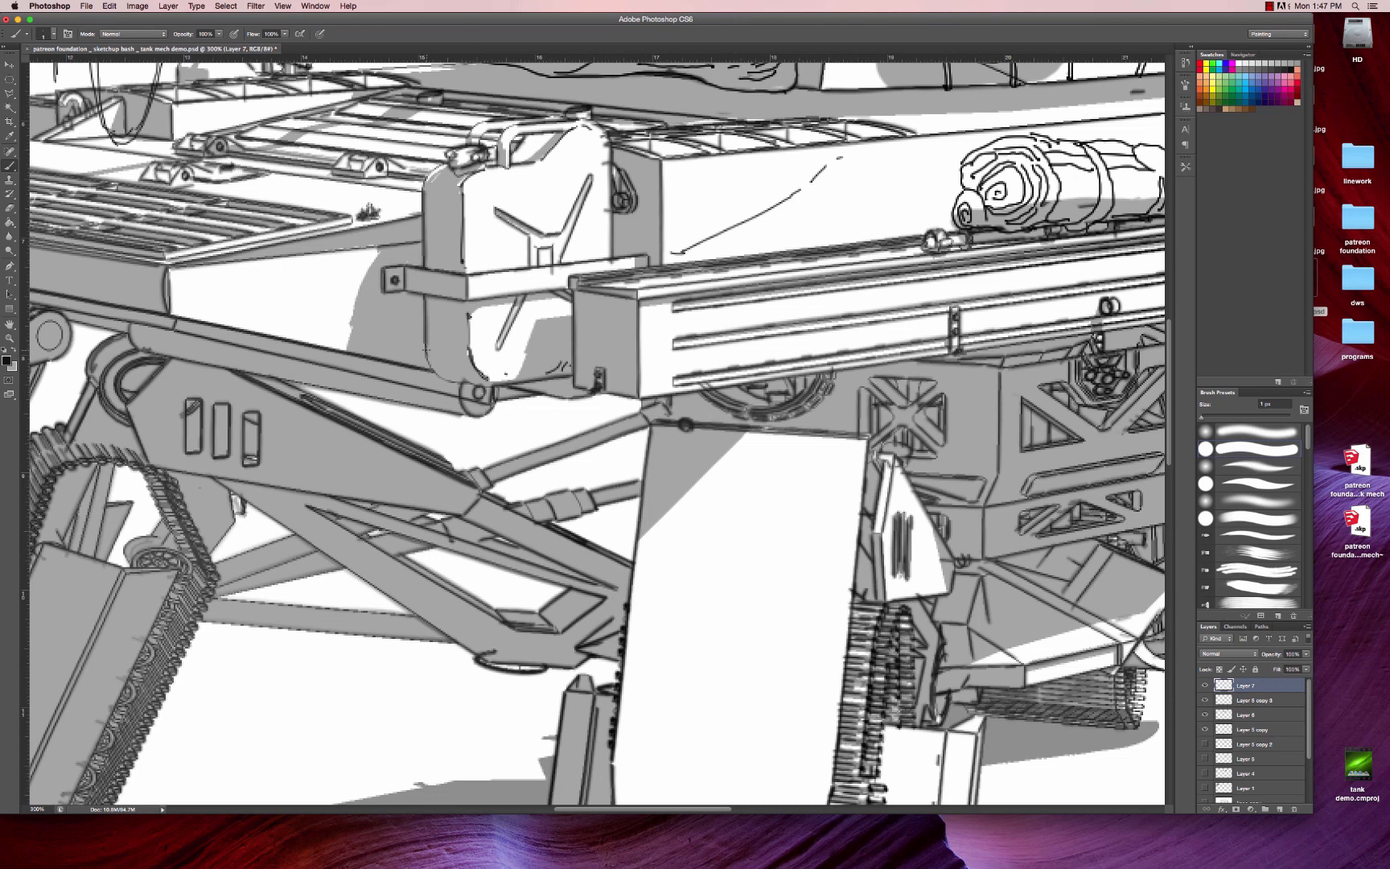
pyautogui.moveTo(423, 346); pyautogui.dragTo(449, 384)
# - Draw fine scratch lines near the top and middle of the front leg's white armour plate
pyautogui.press('z')
pyautogui.keyDown('alt'); pyautogui.click(491, 381); pyautogui.keyUp('alt')
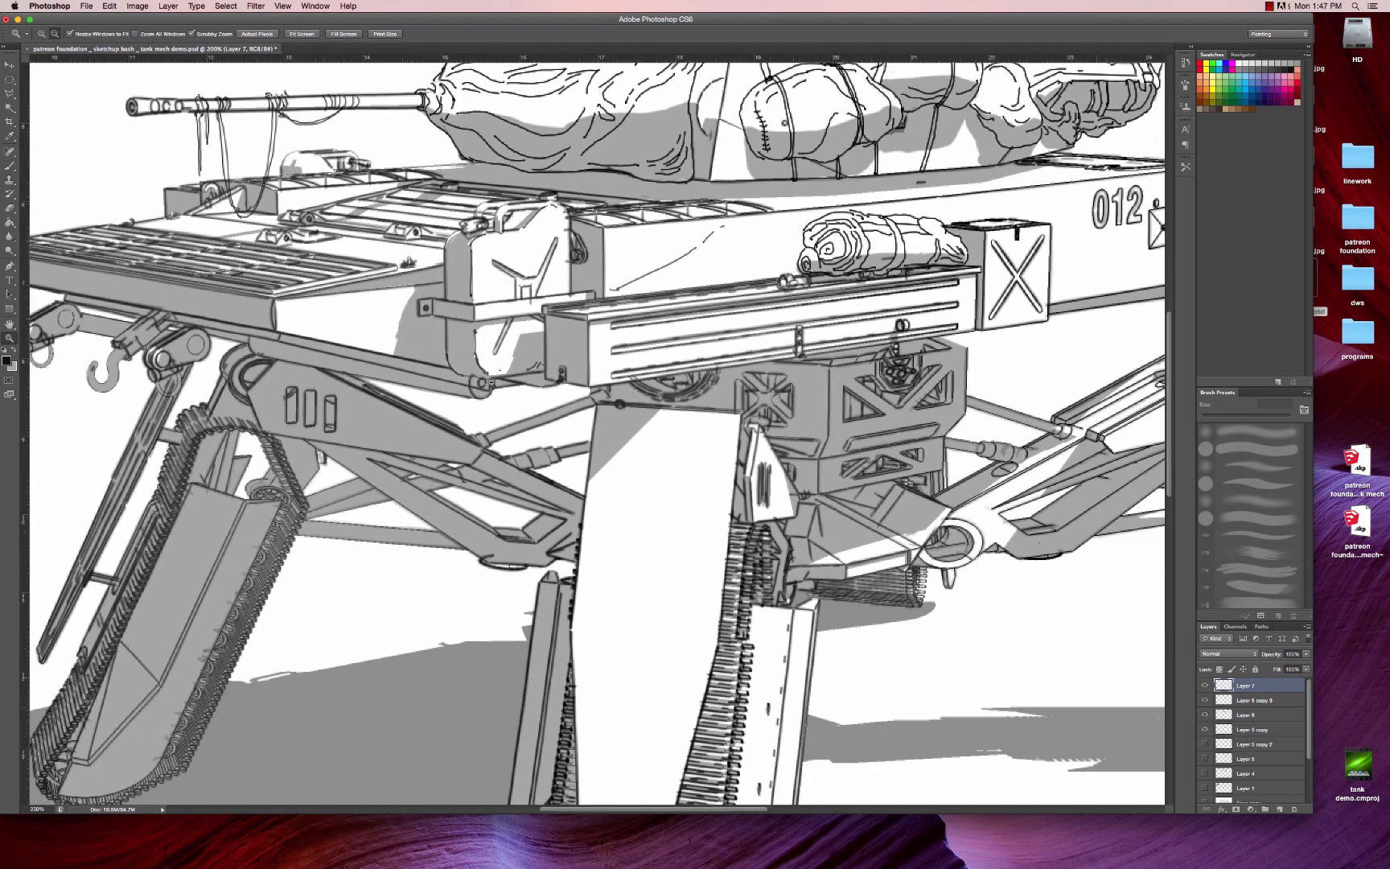
pyautogui.keyDown('alt'); pyautogui.click(491, 380); pyautogui.keyUp('alt')
pyautogui.click(630, 391)
pyautogui.hscroll(2, 575, 394)
pyautogui.scroll(-1, 575, 394)
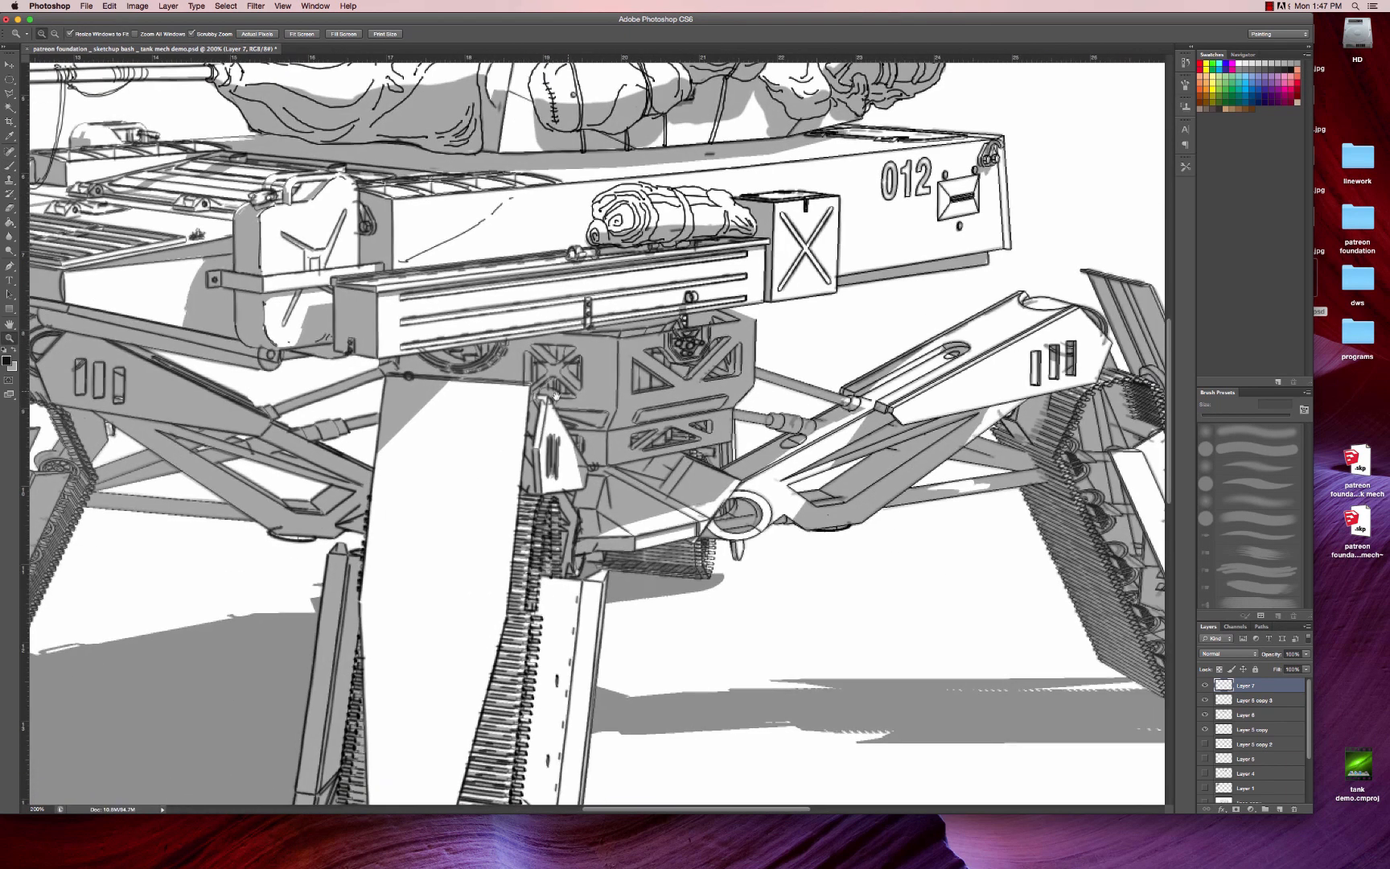
pyautogui.press('b')
pyautogui.moveTo(496, 437); pyautogui.dragTo(569, 302)
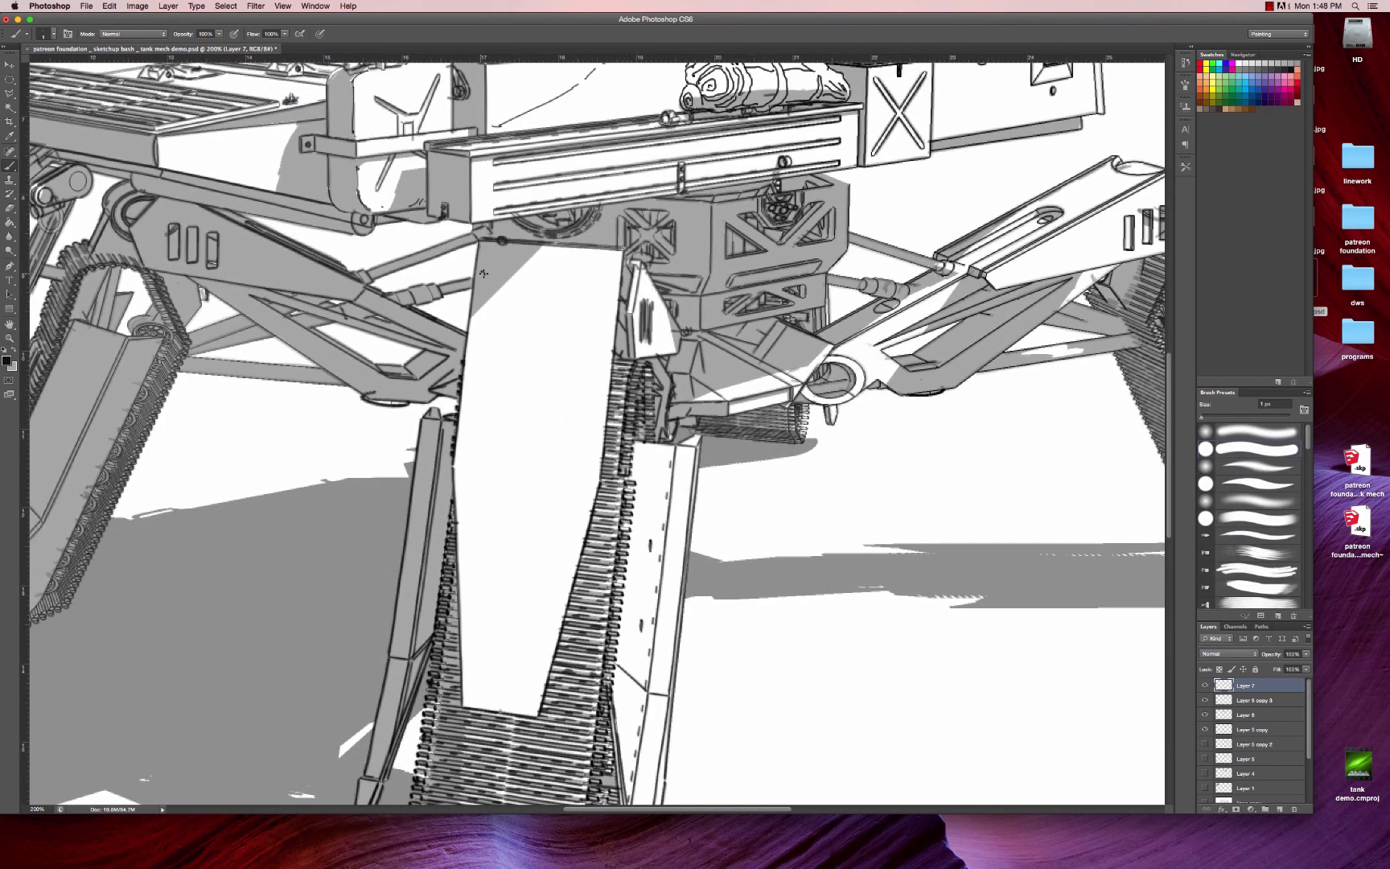
pyautogui.moveTo(483, 272)
pyautogui.mouseDown()
pyautogui.moveTo(498, 352)
pyautogui.moveTo(490, 328)
pyautogui.mouseUp()
pyautogui.moveTo(516, 551); pyautogui.dragTo(567, 526)
pyautogui.moveTo(532, 547); pyautogui.dragTo(571, 536)
pyautogui.moveTo(608, 275); pyautogui.dragTo(624, 271)
pyautogui.moveTo(698, 463); pyautogui.dragTo(472, 566)
pyautogui.moveTo(786, 211)
pyautogui.mouseDown()
pyautogui.moveTo(793, 195)
pyautogui.moveTo(804, 207)
pyautogui.mouseUp()
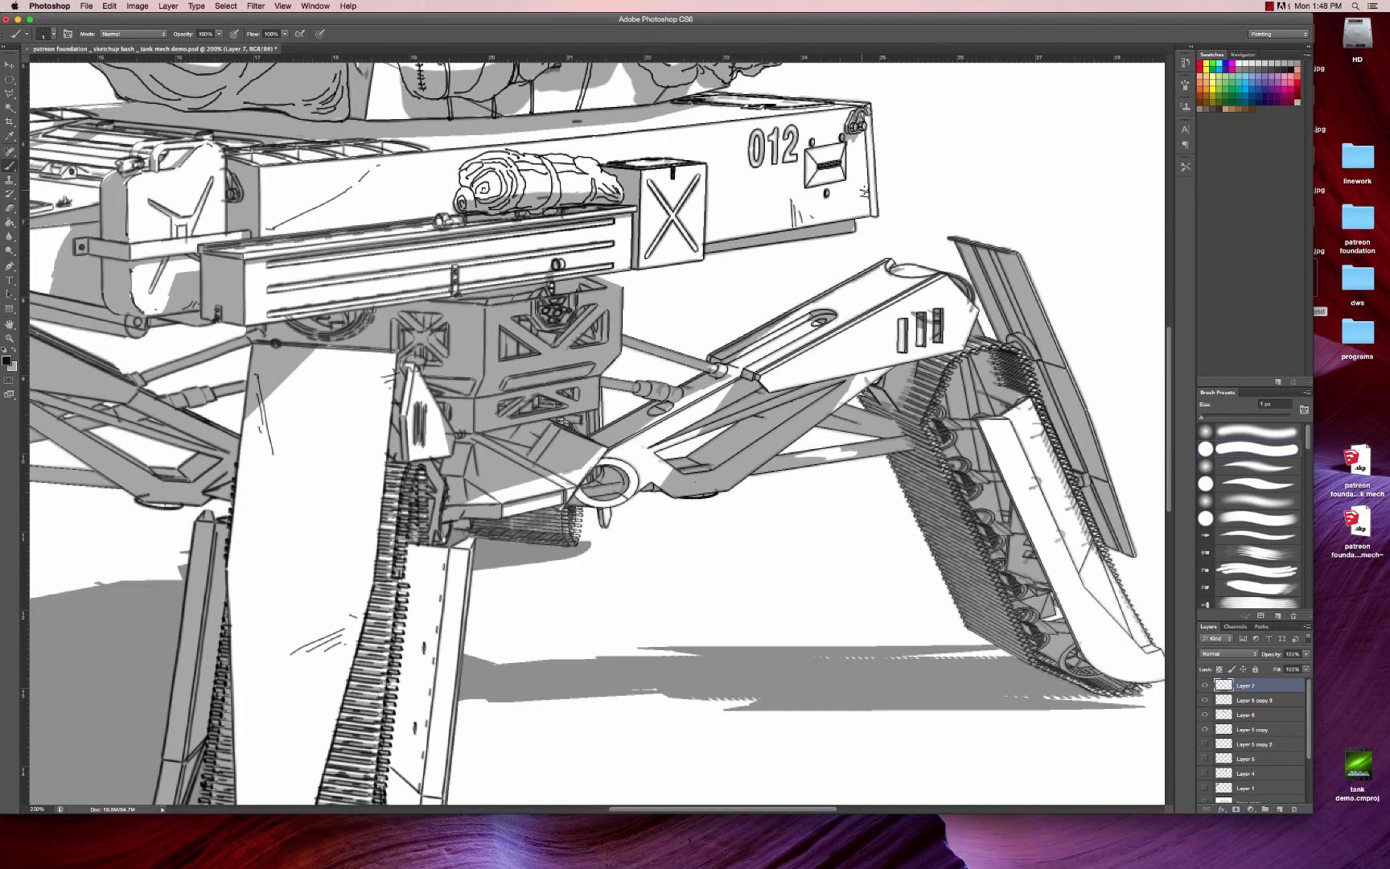
# - Erase the thin diagonal crease line from the hull side behind the jerrycan
pyautogui.moveTo(760, 317)
pyautogui.mouseDown()
pyautogui.moveTo(855, 397)
pyautogui.moveTo(931, 429)
pyautogui.mouseUp()
pyautogui.press('e')
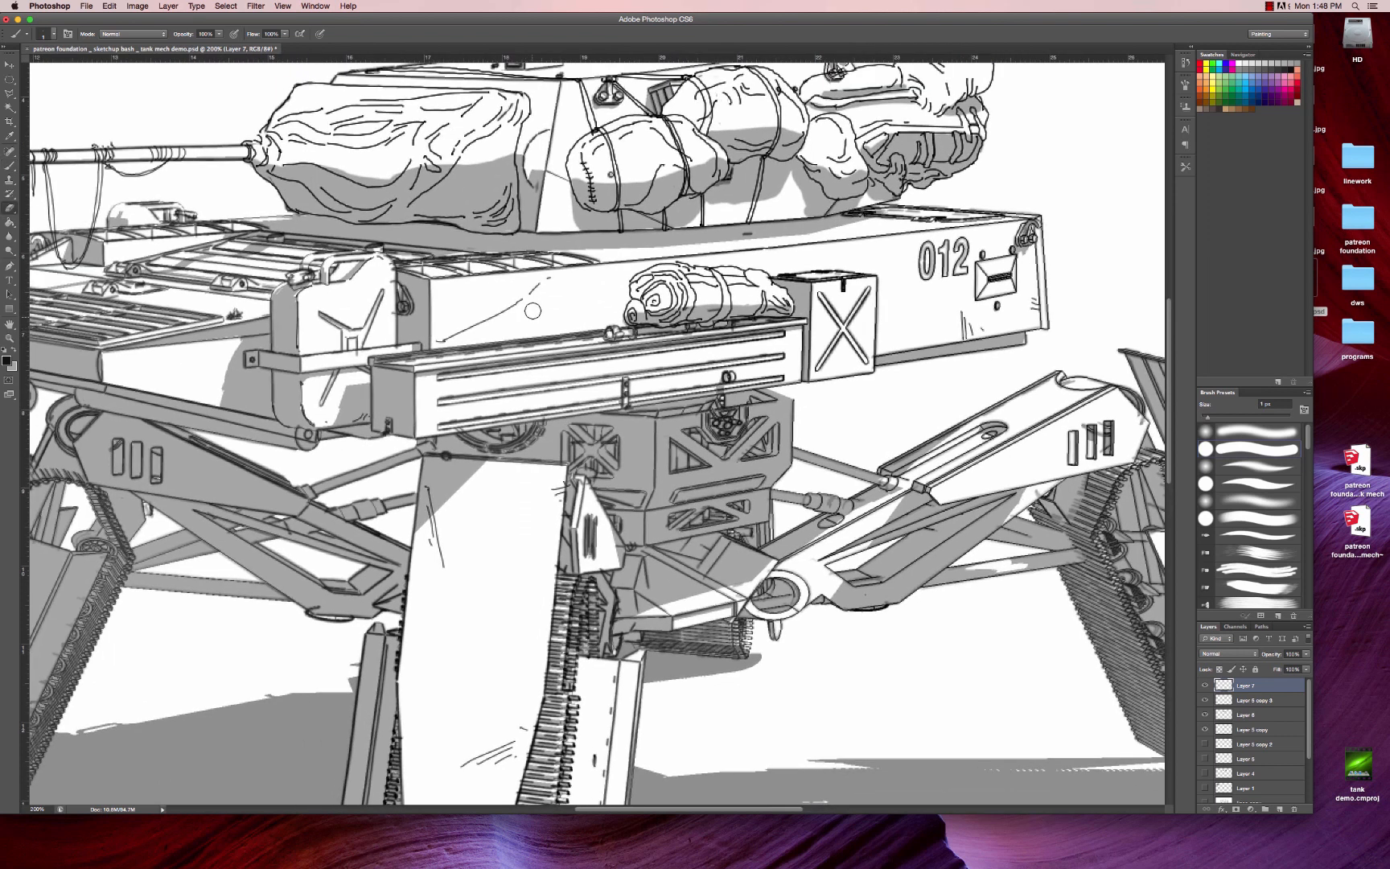
pyautogui.moveTo(531, 308)
pyautogui.mouseDown()
pyautogui.moveTo(548, 282)
pyautogui.moveTo(441, 341)
pyautogui.mouseUp()
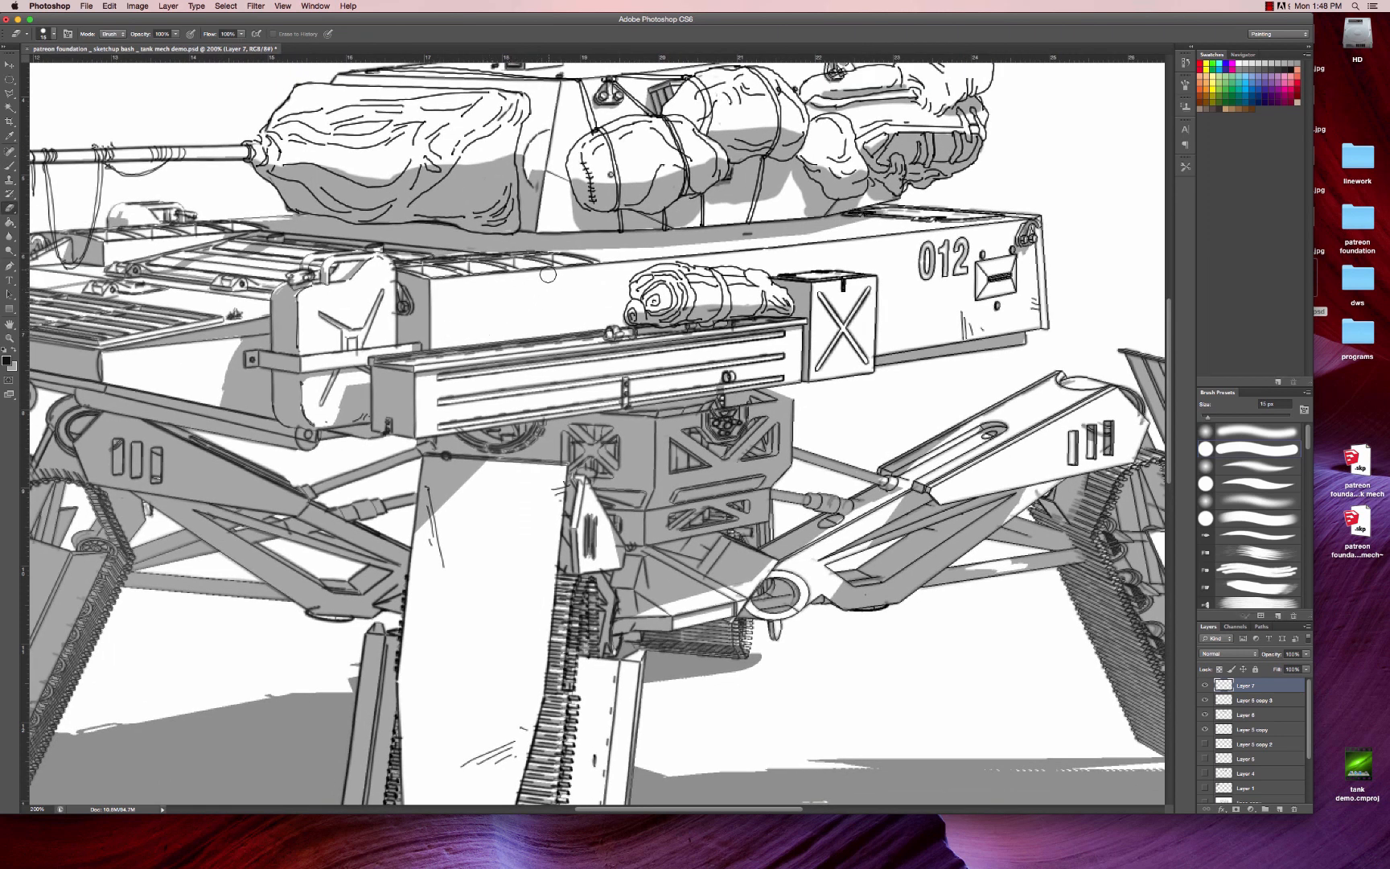
# - Draw a small hatched chip with the brush along the lower edge of the hull side below the 012 marking
pyautogui.press('b')
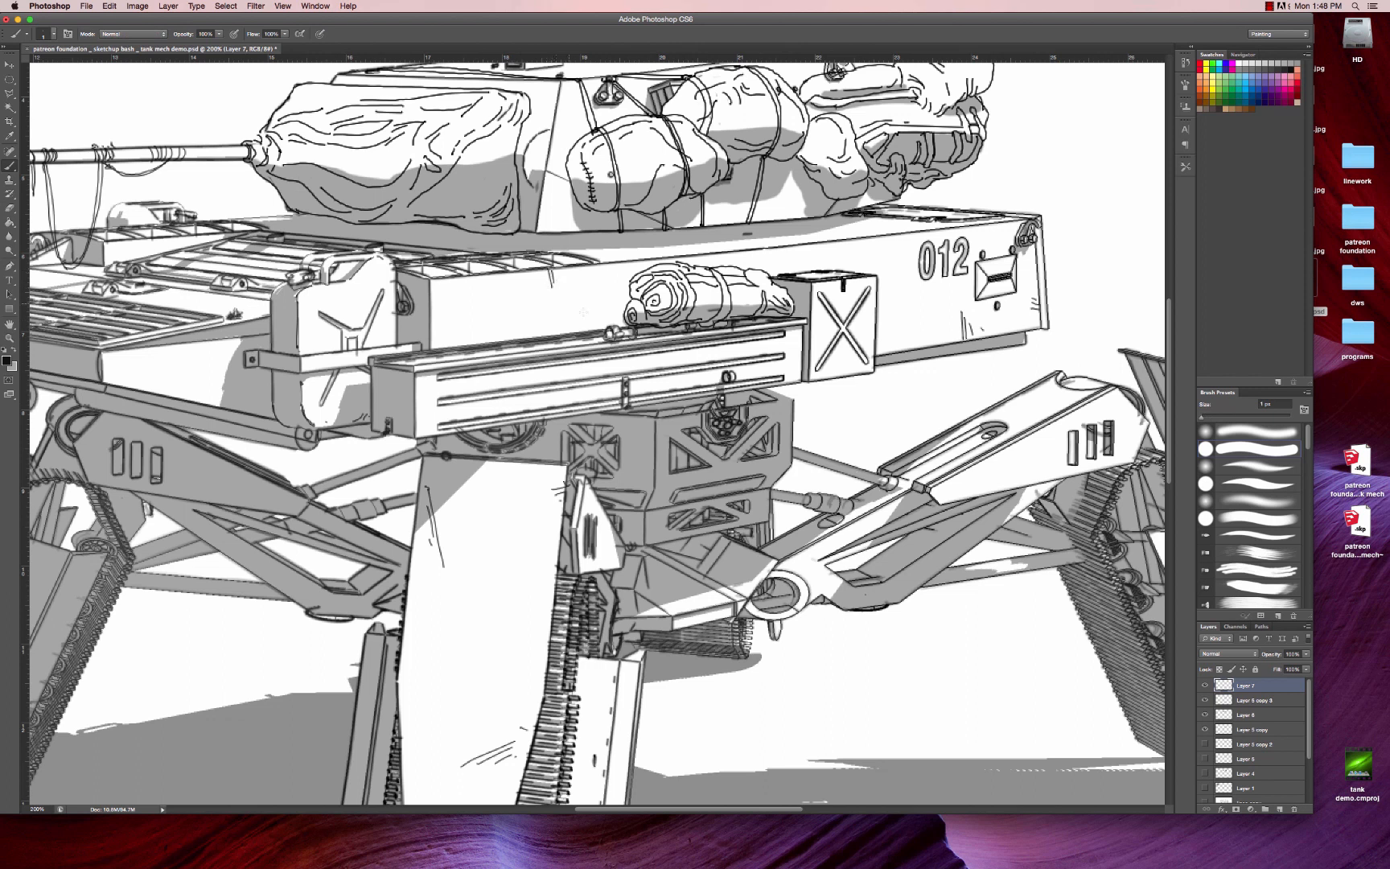
pyautogui.moveTo(822, 233); pyautogui.dragTo(896, 229)
pyautogui.moveTo(893, 350)
pyautogui.mouseDown()
pyautogui.moveTo(918, 331)
pyautogui.moveTo(922, 344)
pyautogui.mouseUp()
pyautogui.click(927, 331)
# - Draw a small hatched damage chip with a few loose marks on the lower edge of the front leg's white armour plate
pyautogui.press('z')
pyautogui.keyDown('alt'); pyautogui.click(944, 337); pyautogui.keyUp('alt')
pyautogui.keyDown('alt'); pyautogui.click(945, 342); pyautogui.keyUp('alt')
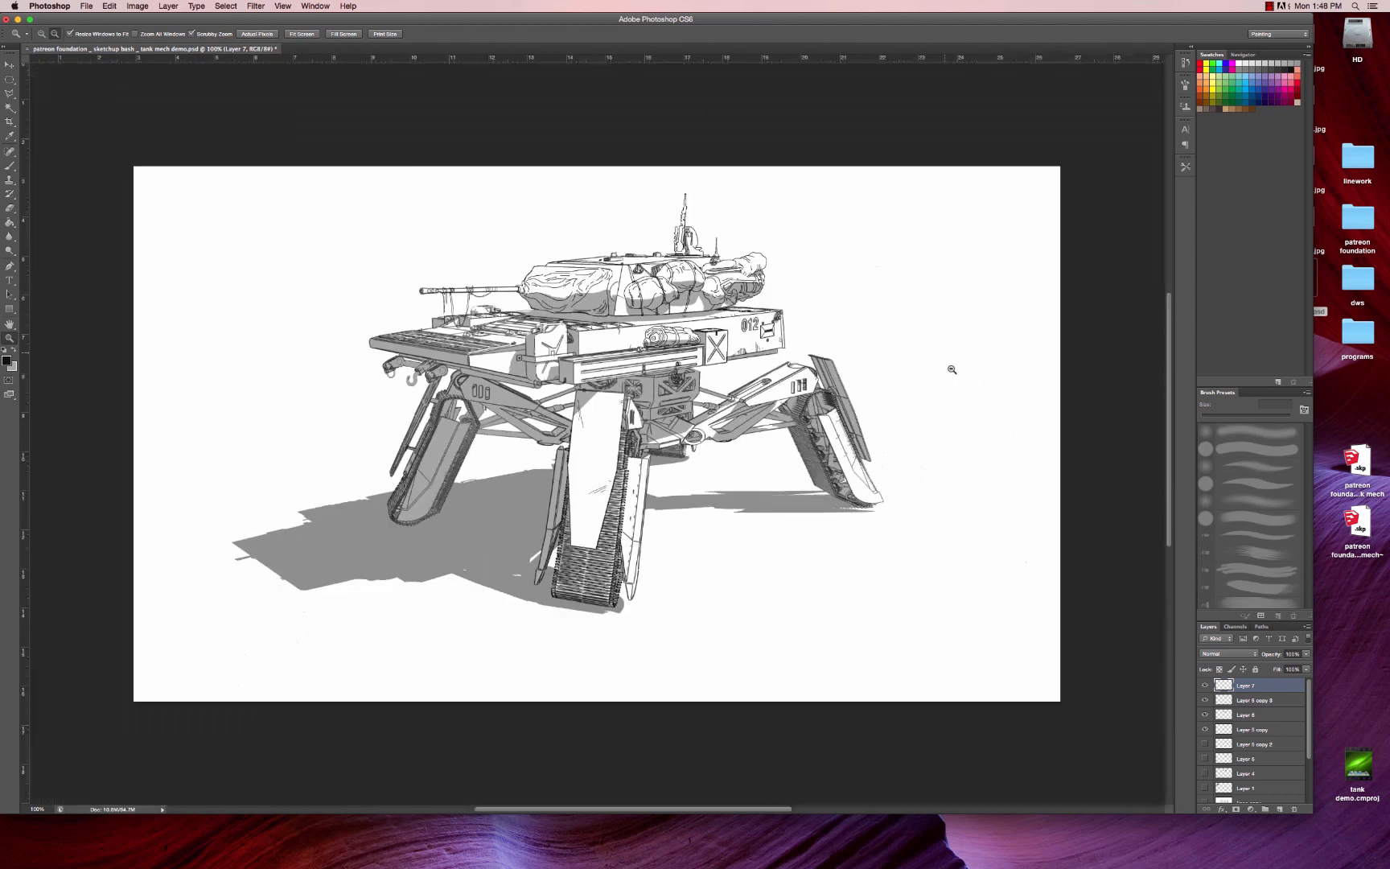
pyautogui.click(543, 450)
pyautogui.click(546, 453)
pyautogui.moveTo(595, 473); pyautogui.dragTo(635, 340)
pyautogui.press('b')
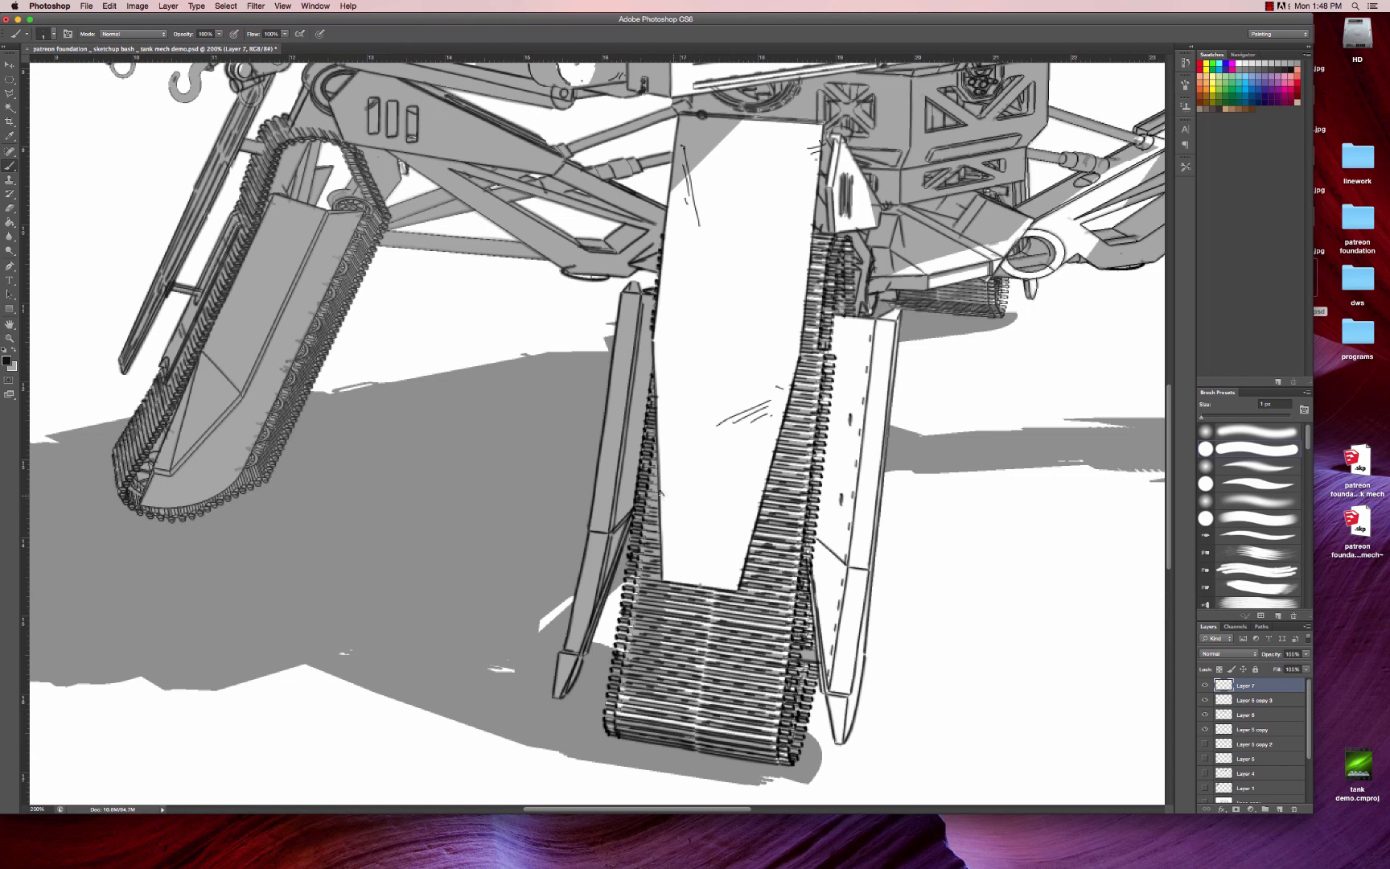
pyautogui.moveTo(660, 492); pyautogui.dragTo(677, 506)
pyautogui.moveTo(662, 539); pyautogui.dragTo(675, 484)
# - Add fine scratch and chip lines along the edge and across the top of the shaded front-side leg's armour plate
pyautogui.moveTo(590, 489)
pyautogui.mouseDown()
pyautogui.moveTo(672, 499)
pyautogui.moveTo(721, 542)
pyautogui.mouseUp()
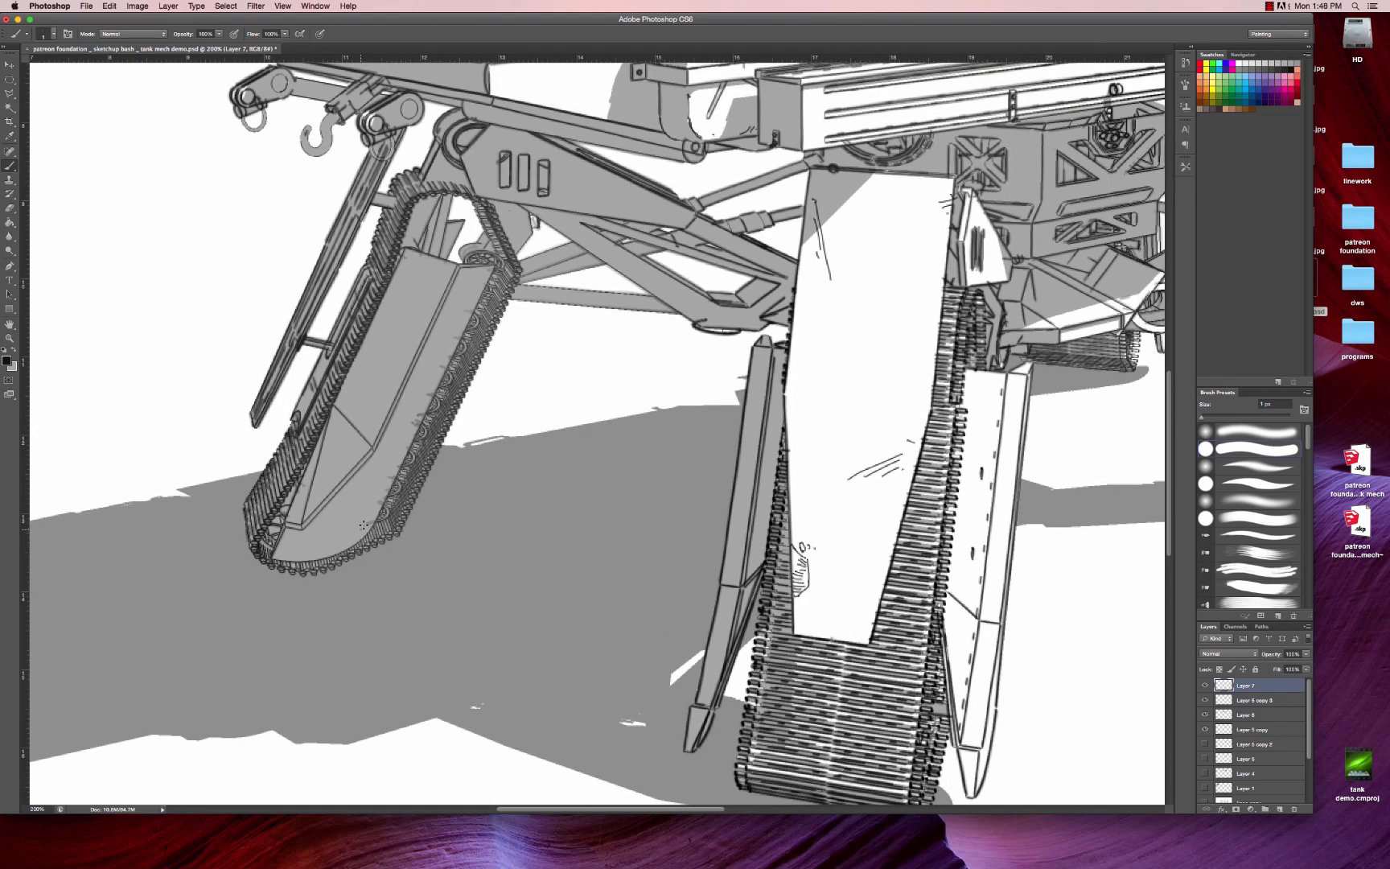
pyautogui.moveTo(364, 526); pyautogui.dragTo(386, 481)
pyautogui.moveTo(384, 489); pyautogui.dragTo(414, 431)
pyautogui.moveTo(410, 440); pyautogui.dragTo(429, 371)
pyautogui.moveTo(437, 267); pyautogui.dragTo(441, 297)
# - Add short scratches to the hull side beside the jerrycan and along the front face and tip of the slatted deck
pyautogui.scroll(5, 482, 254)
pyautogui.hscroll(-1, 483, 254)
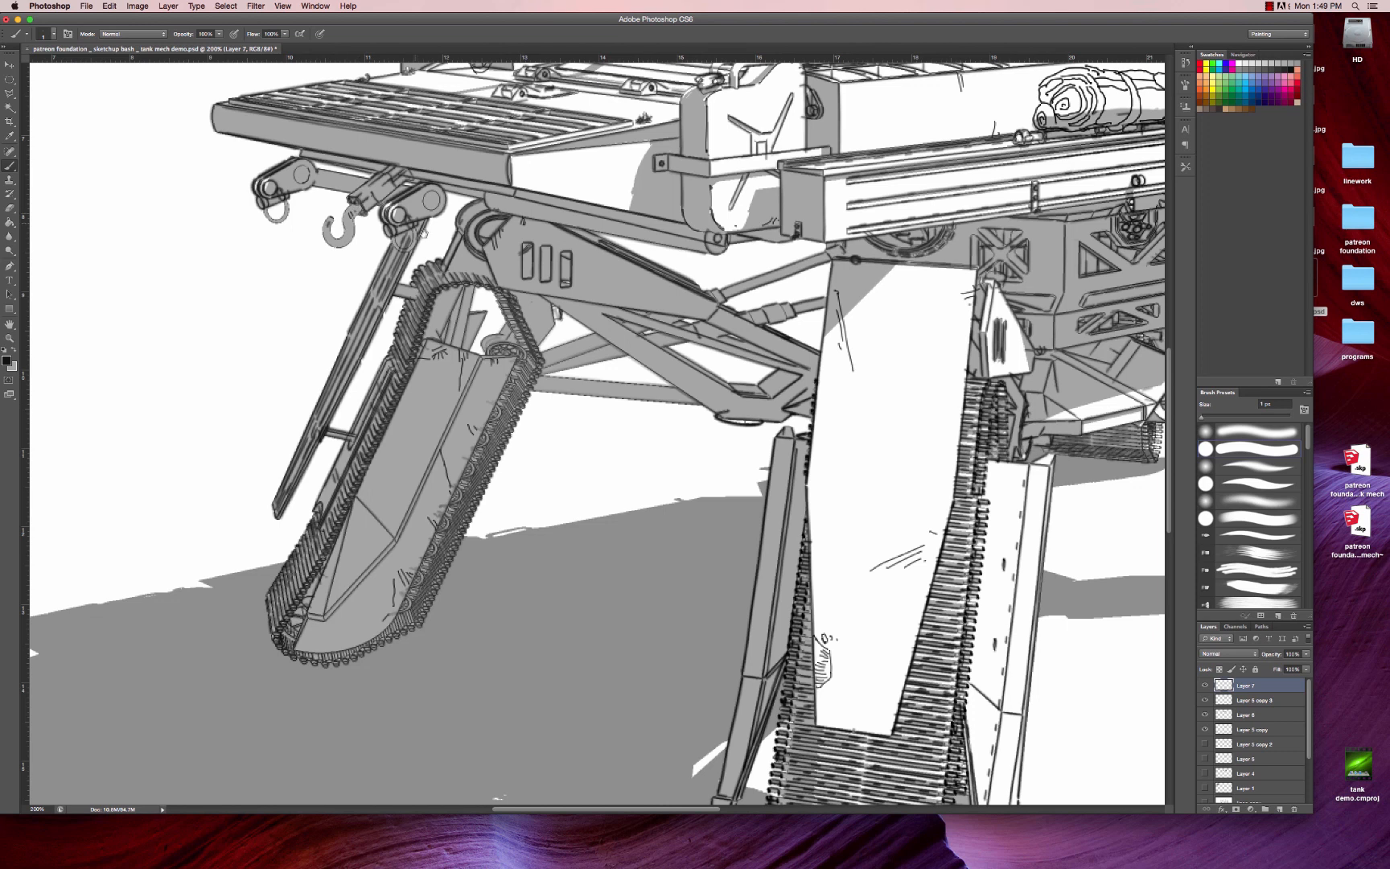
pyautogui.scroll(2, 395, 271)
pyautogui.moveTo(517, 215)
pyautogui.mouseDown()
pyautogui.moveTo(525, 232)
pyautogui.moveTo(555, 229)
pyautogui.mouseUp()
pyautogui.moveTo(418, 201); pyautogui.dragTo(435, 212)
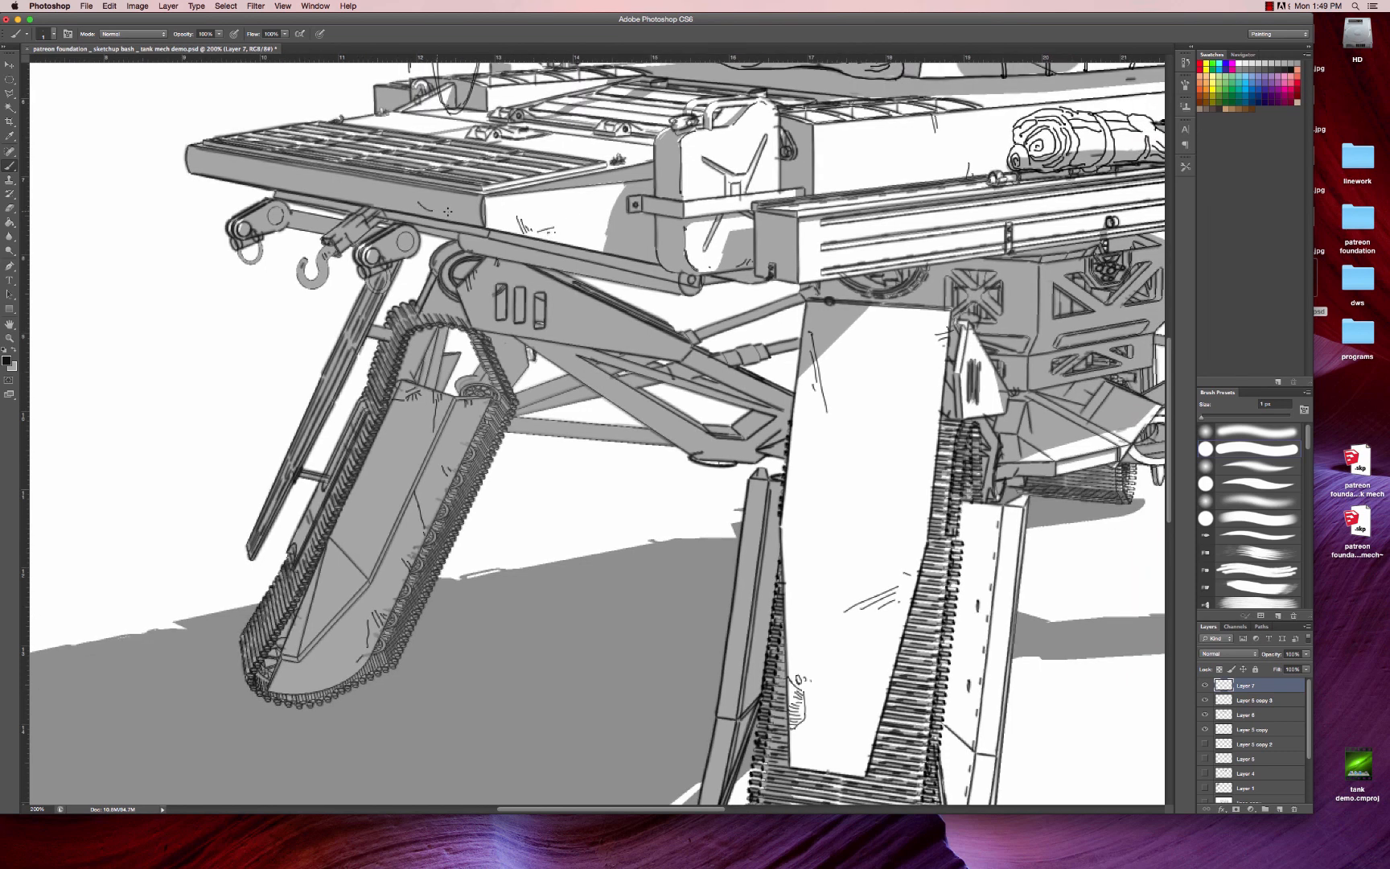
pyautogui.moveTo(557, 344); pyautogui.dragTo(678, 480)
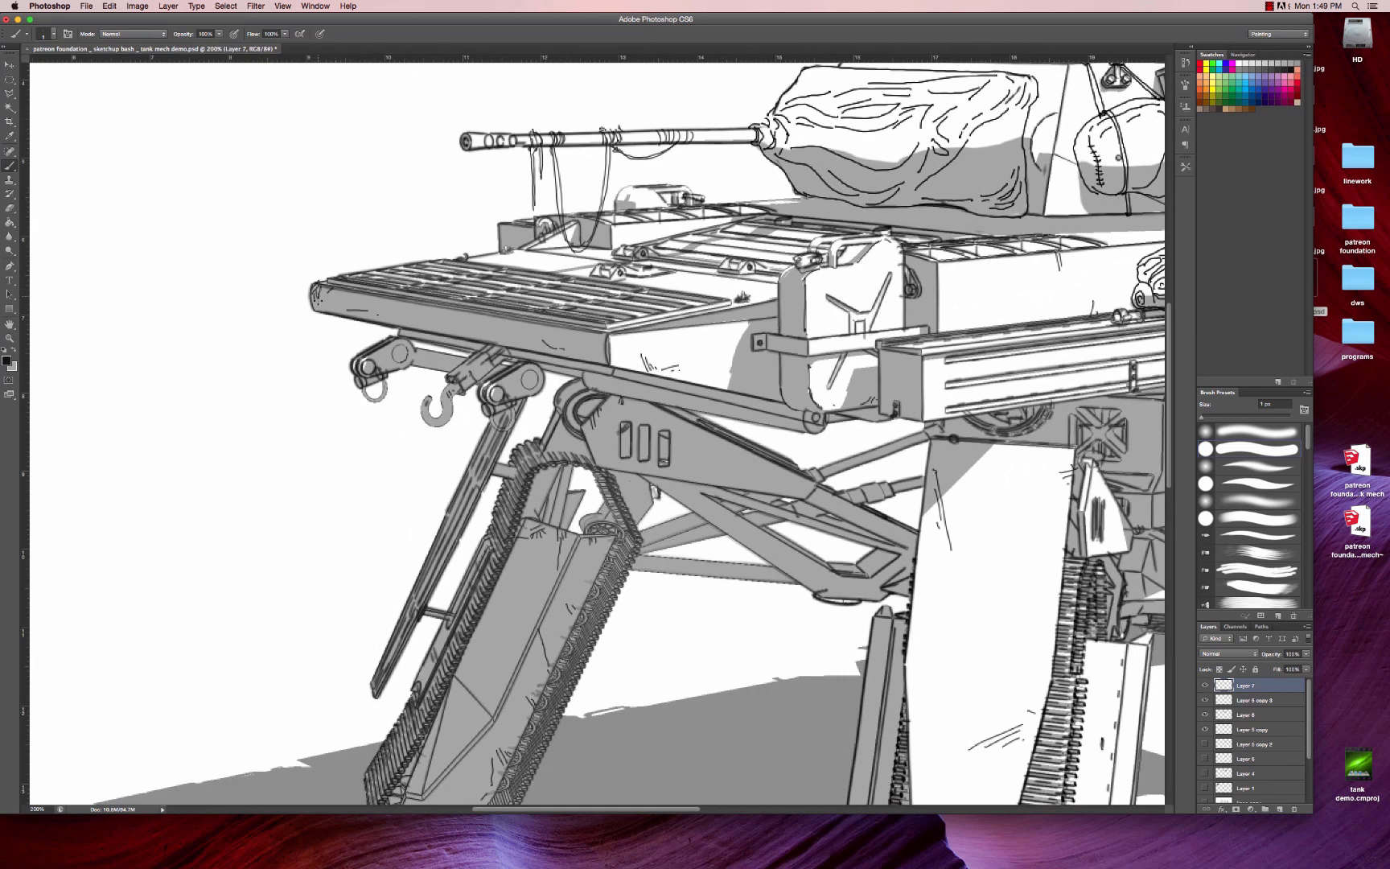
pyautogui.moveTo(322, 301)
pyautogui.mouseDown()
pyautogui.moveTo(329, 287)
pyautogui.moveTo(325, 304)
pyautogui.moveTo(362, 305)
pyautogui.mouseUp()
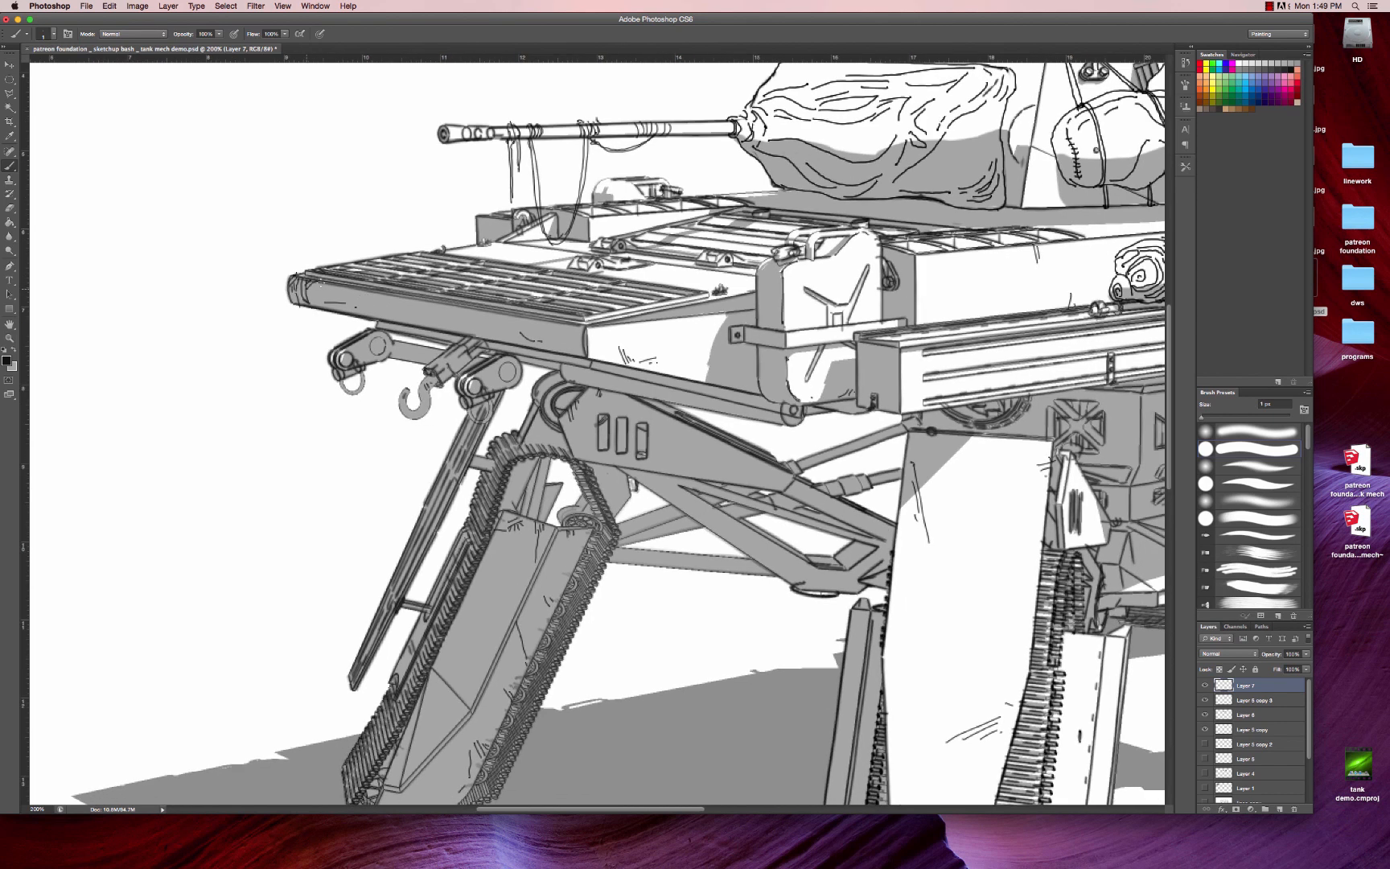
# - Look over the drawing from the front deck across the hull to the turret roof and its antennas
pyautogui.hscroll(5, 335, 311)
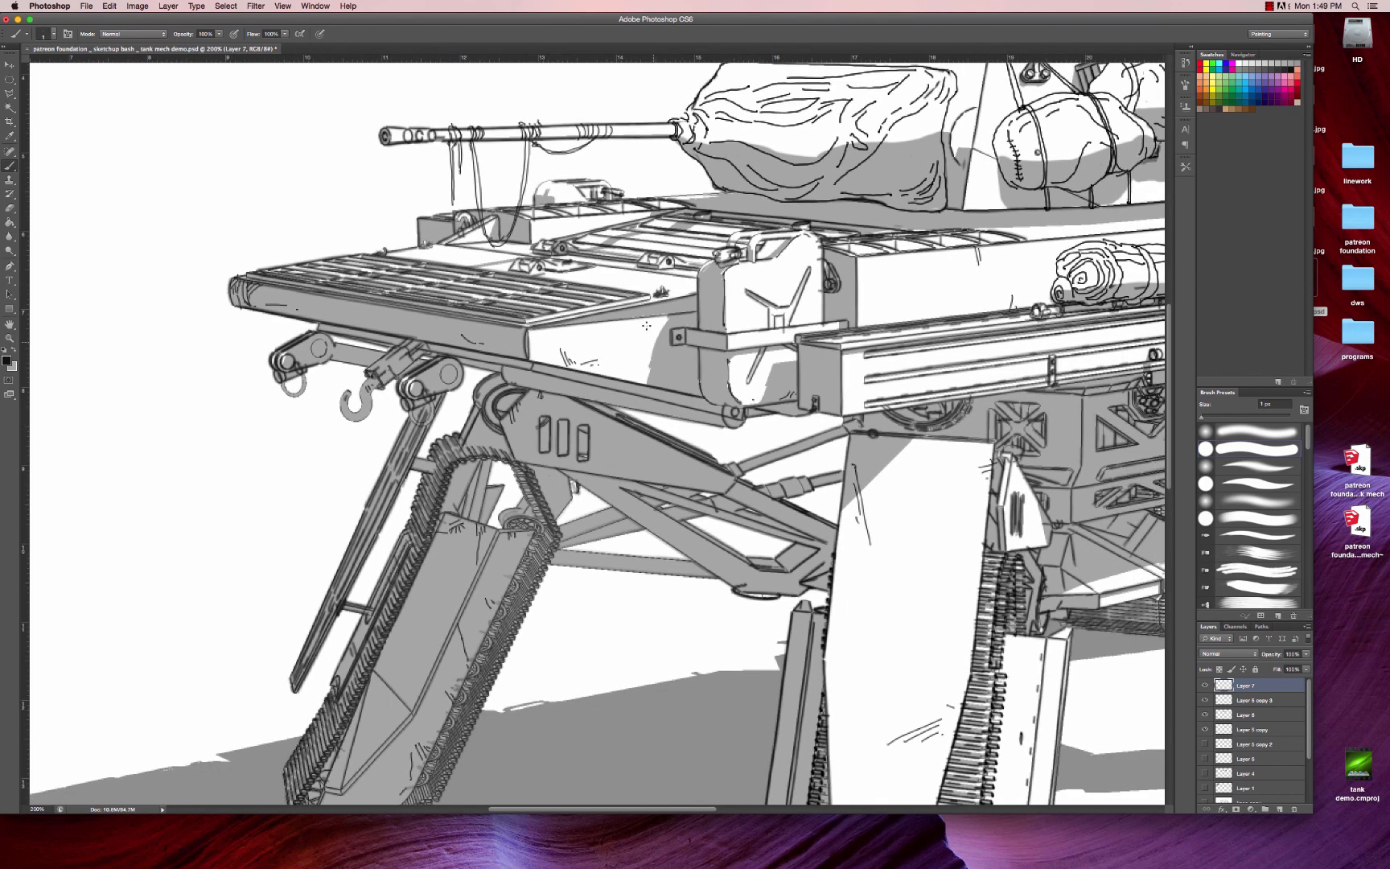
pyautogui.hscroll(4, 653, 317)
pyautogui.scroll(1, 653, 318)
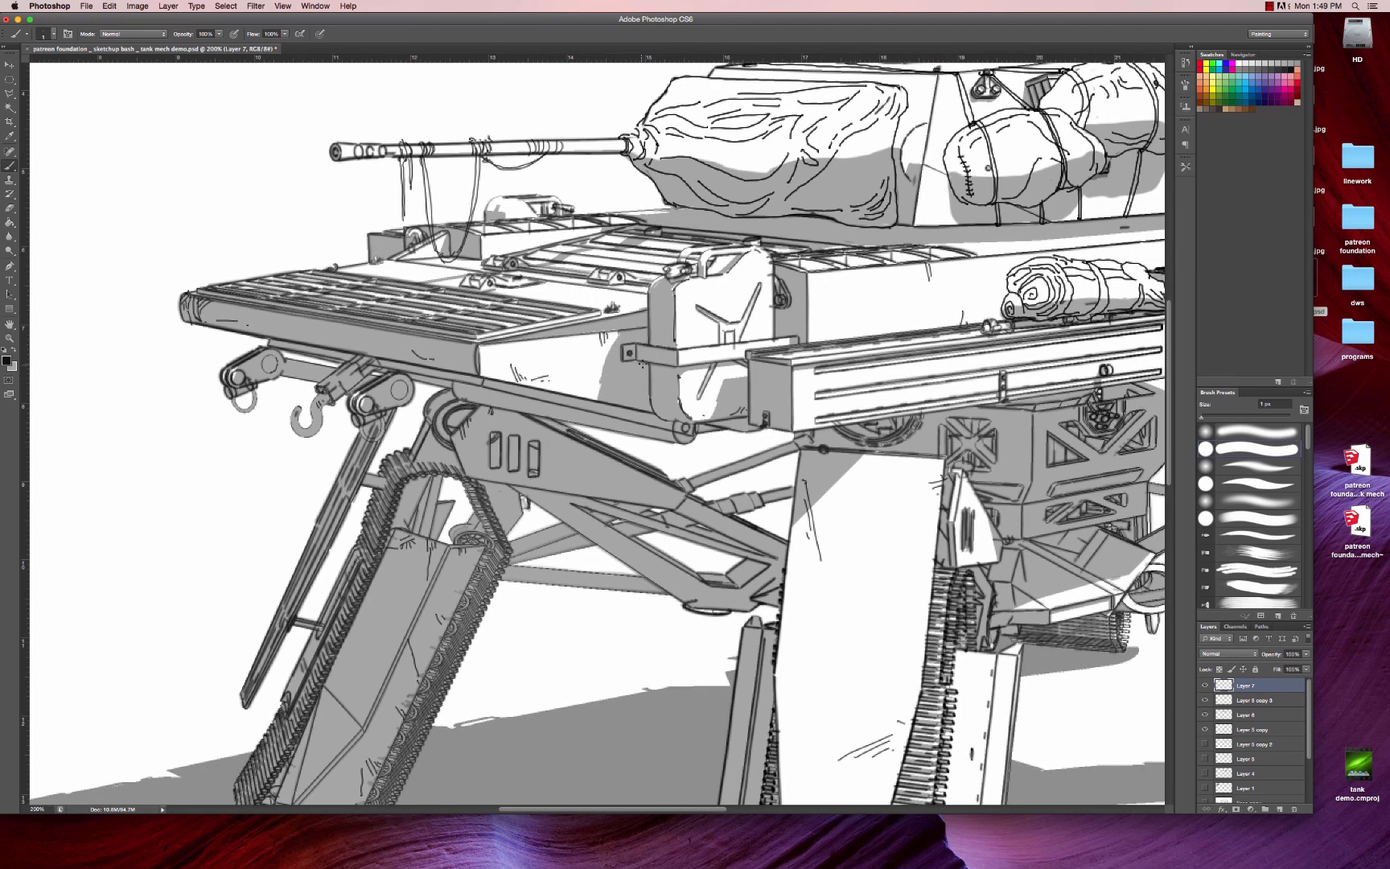
pyautogui.hscroll(5, 574, 400)
pyautogui.scroll(3, 531, 434)
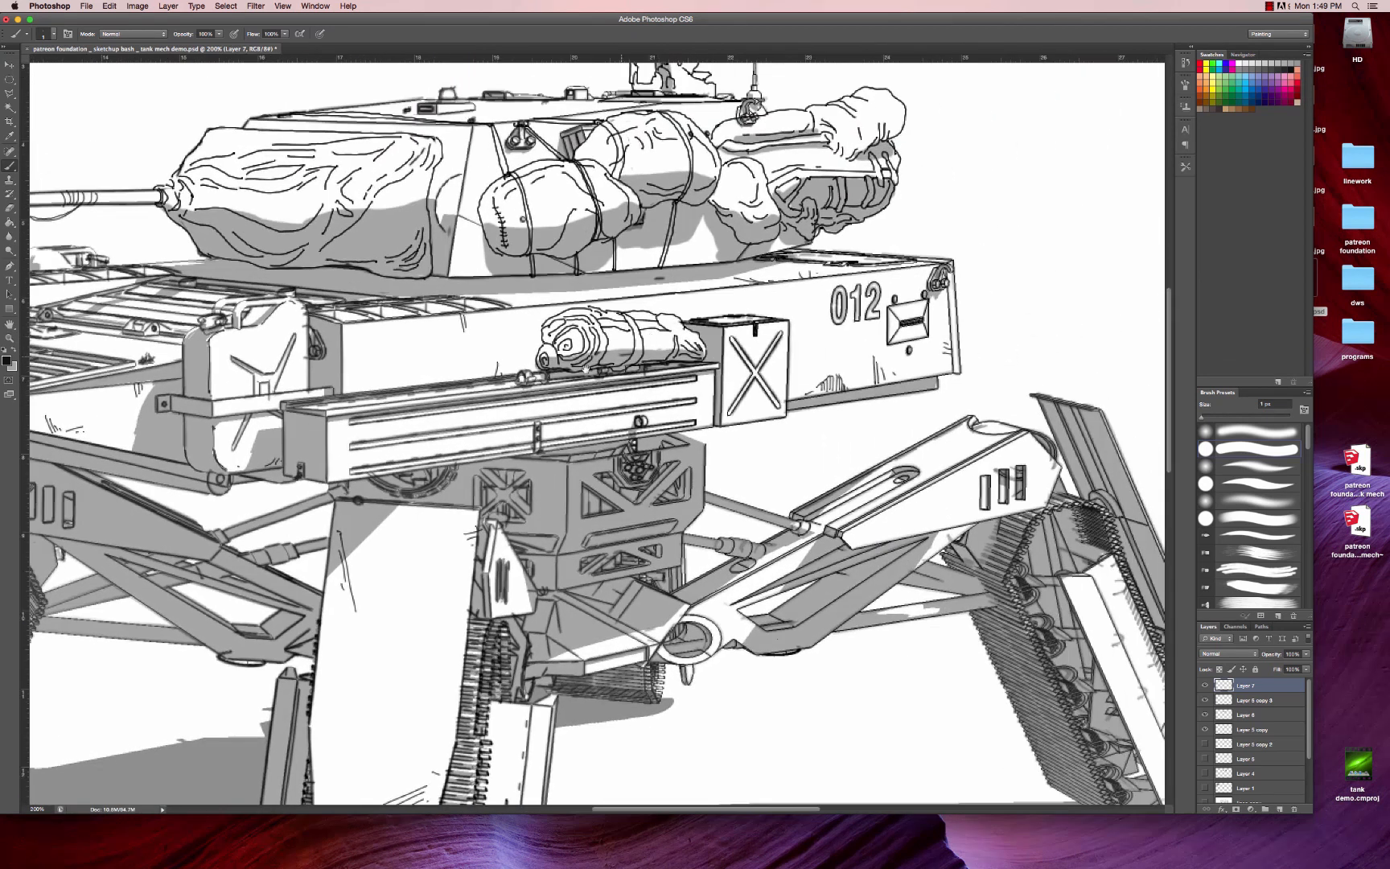
pyautogui.hscroll(4, 492, 477)
pyautogui.scroll(2, 493, 478)
pyautogui.hscroll(-5, 493, 480)
pyautogui.scroll(3, 493, 479)
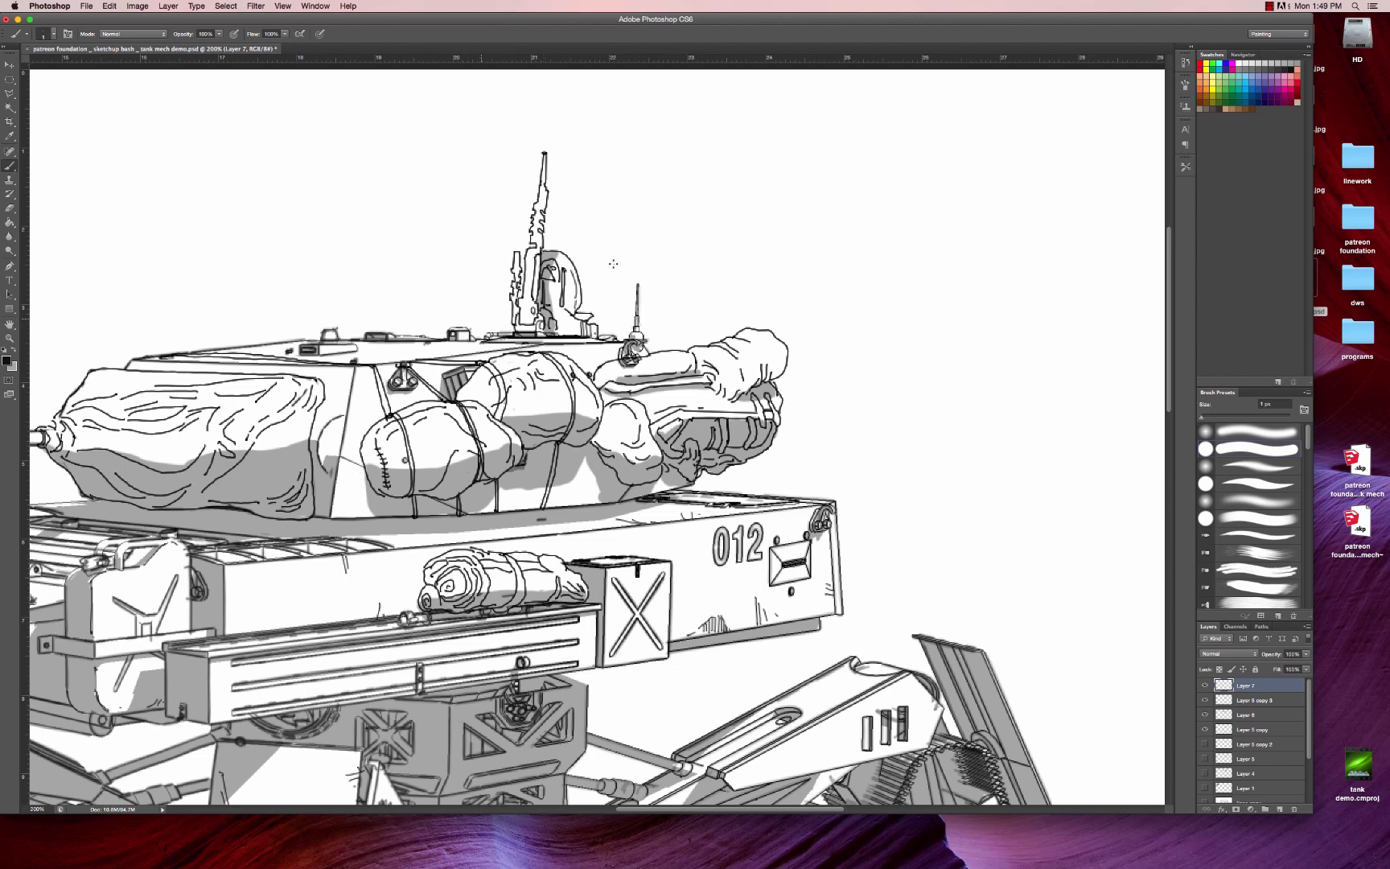
pyautogui.scroll(5, 640, 326)
pyautogui.hscroll(3, 639, 327)
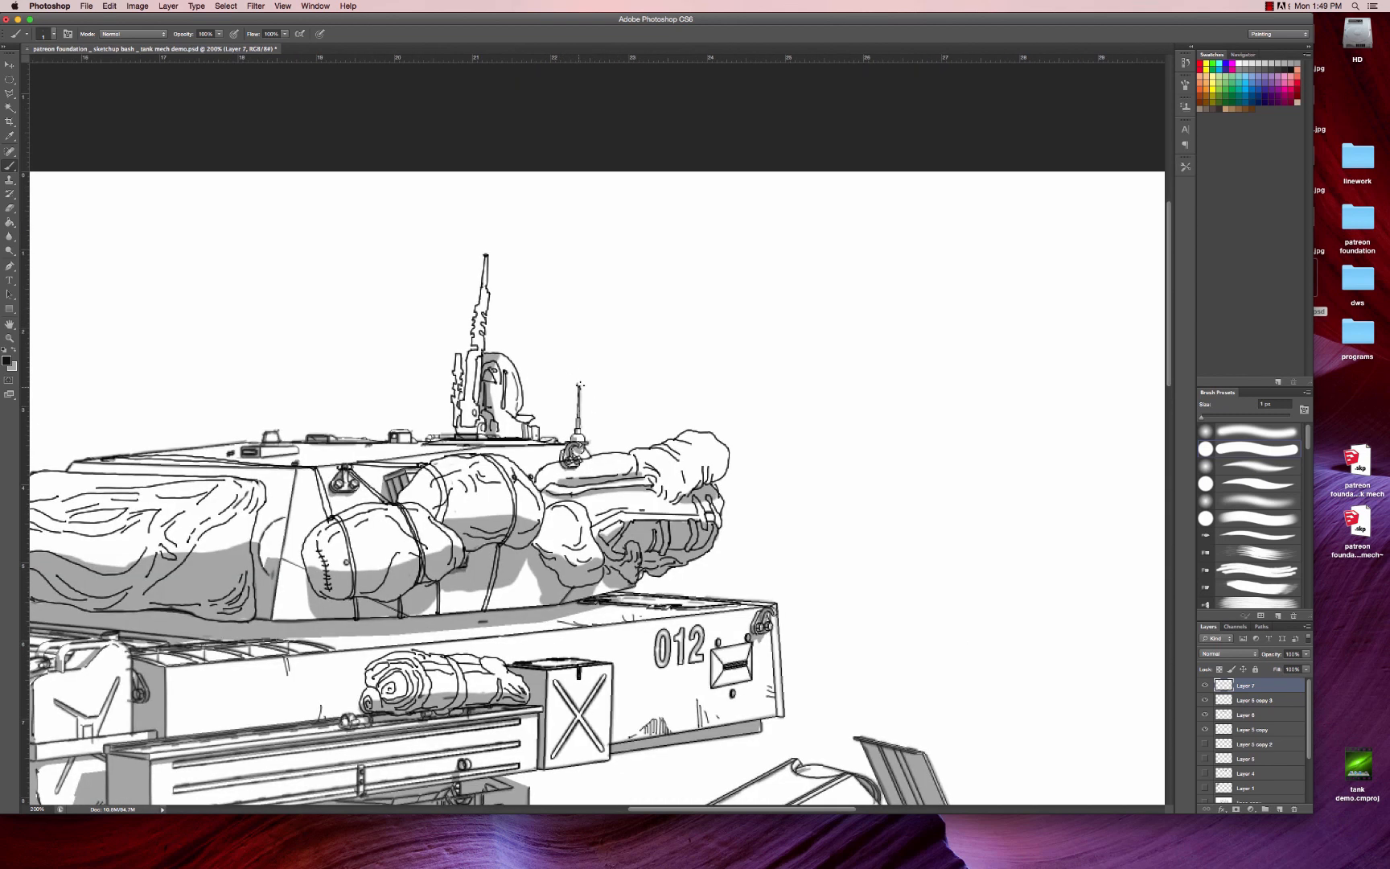
pyautogui.moveTo(599, 190); pyautogui.dragTo(580, 377)
pyautogui.press('super+z')
pyautogui.moveTo(596, 183); pyautogui.dragTo(565, 378)
pyautogui.press('super+z')
# - Draw a long curved whip antenna up from the small rear mast and a cylindrical canister behind the rear turret cargo
pyautogui.moveTo(578, 384); pyautogui.dragTo(620, 195)
pyautogui.moveTo(615, 446)
pyautogui.mouseDown()
pyautogui.moveTo(635, 444)
pyautogui.moveTo(629, 402)
pyautogui.moveTo(668, 403)
pyautogui.moveTo(669, 445)
pyautogui.mouseUp()
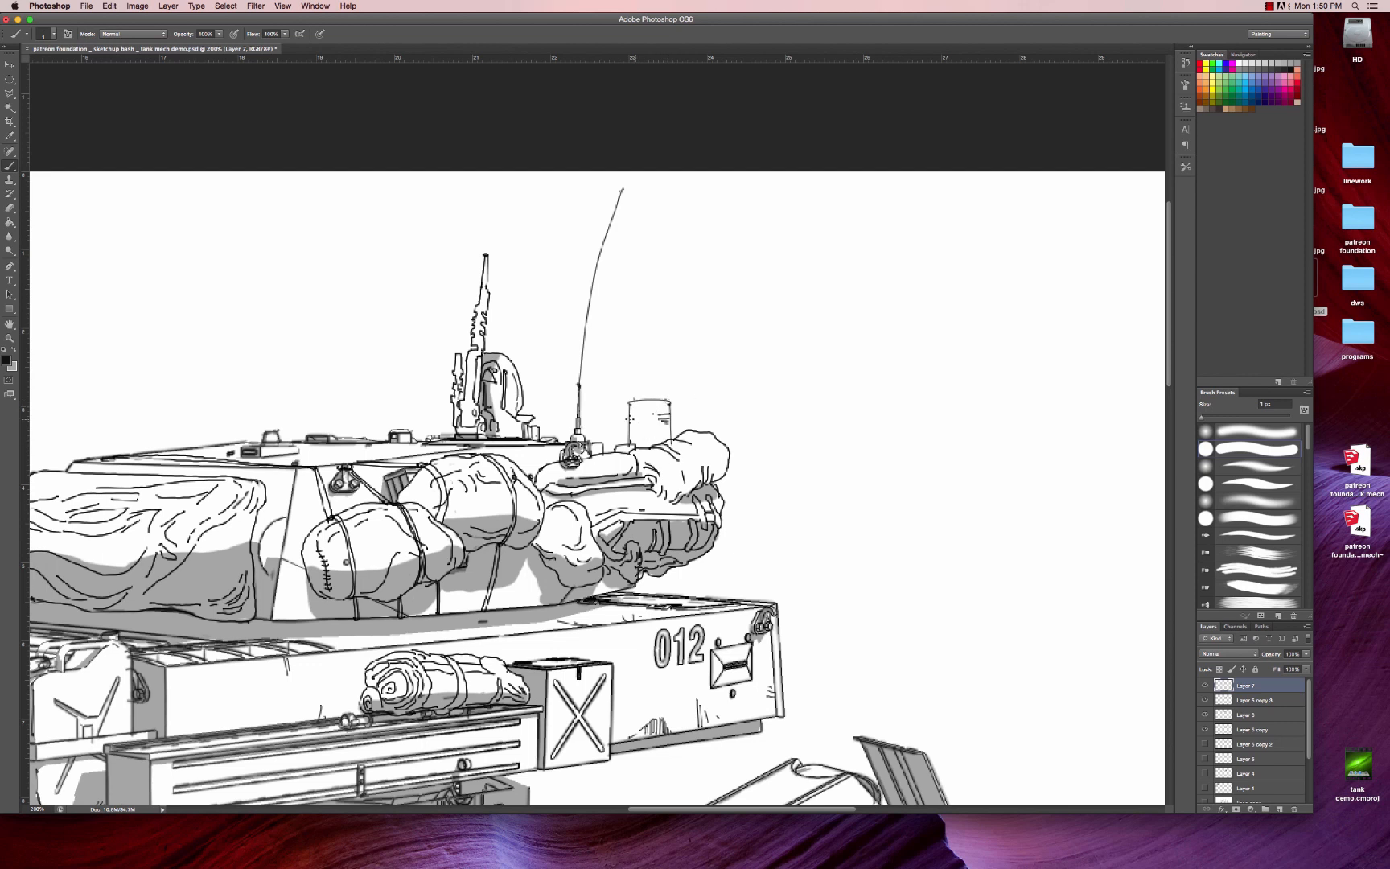
pyautogui.moveTo(630, 417); pyautogui.dragTo(633, 436)
# - Draw a small box-shaped sight on the turret roof between the existing hatches
pyautogui.scroll(5, 680, 464)
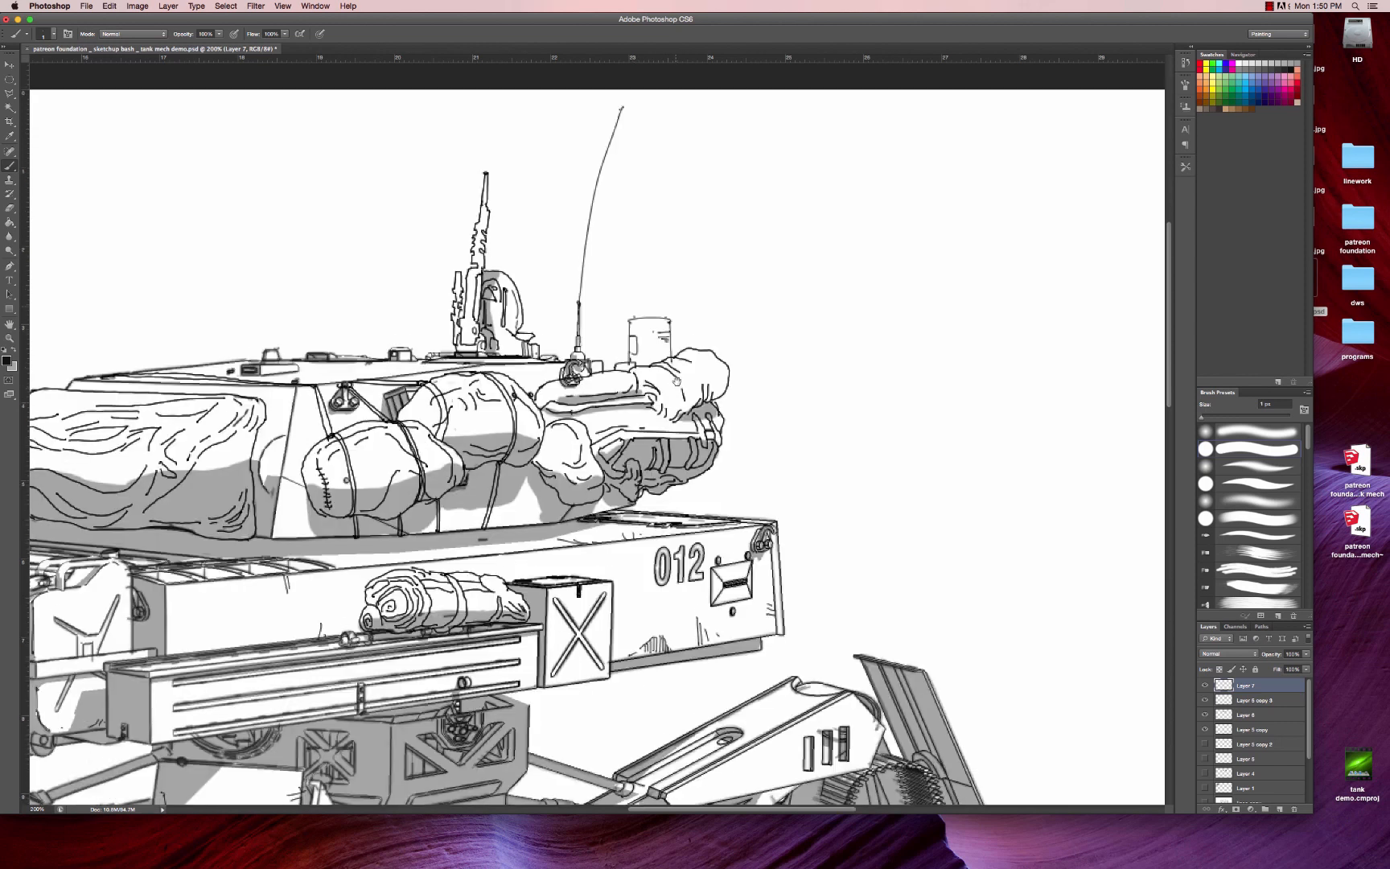
pyautogui.hscroll(-3, 688, 483)
pyautogui.hscroll(-3, 693, 496)
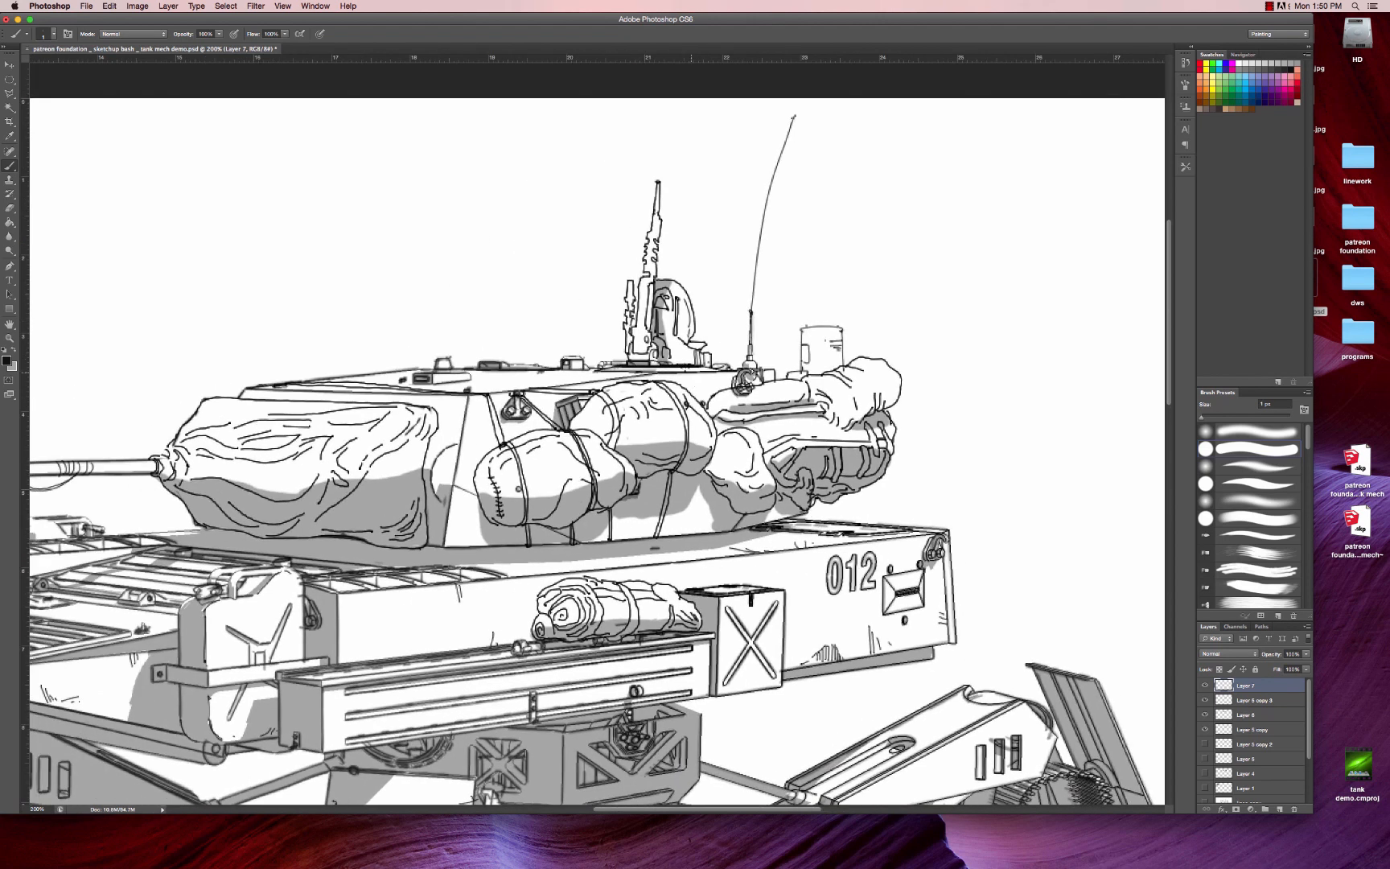
pyautogui.moveTo(740, 429); pyautogui.dragTo(923, 375)
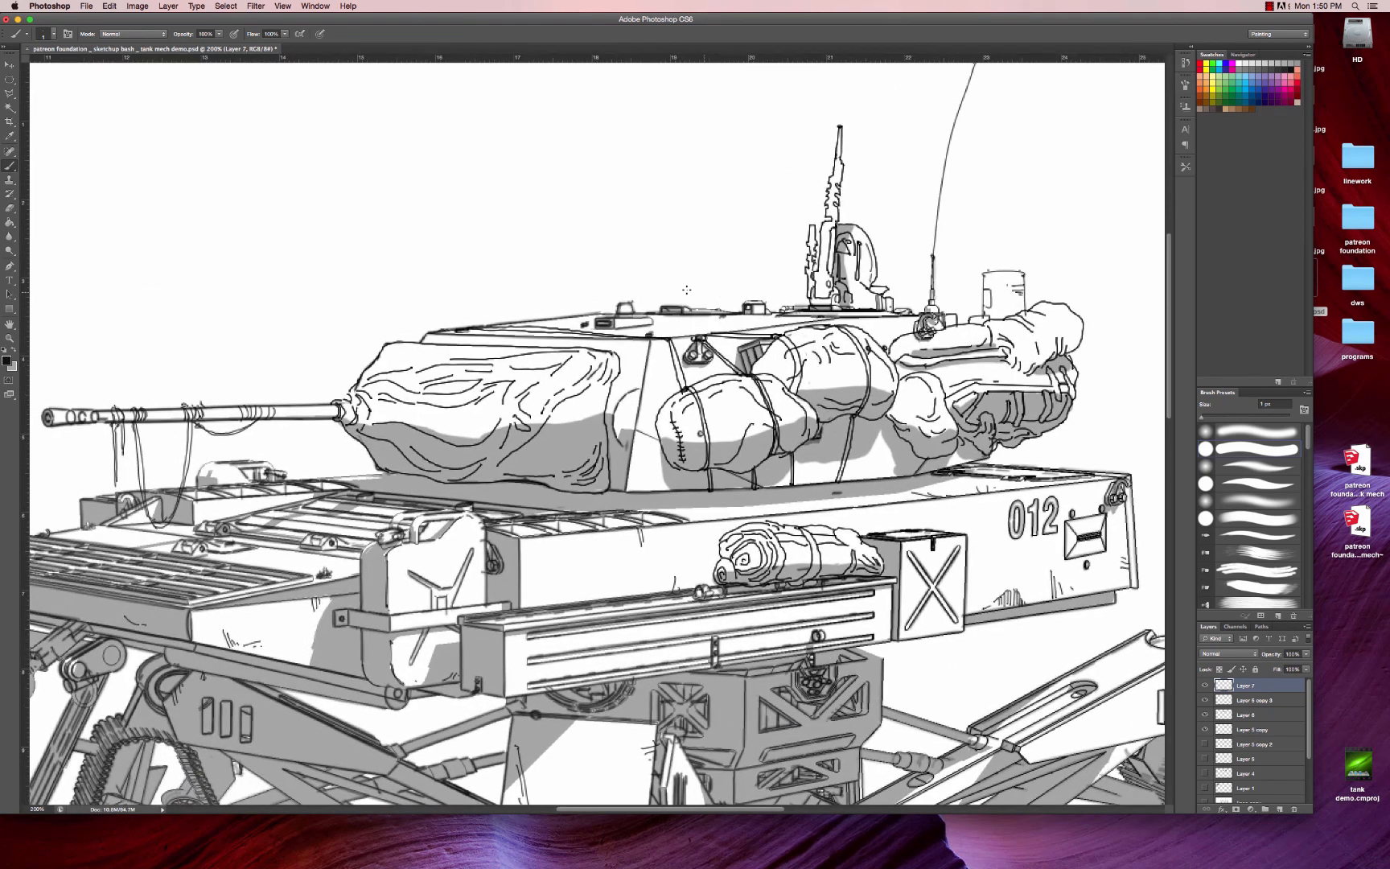
pyautogui.moveTo(682, 288)
pyautogui.mouseDown()
pyautogui.moveTo(738, 294)
pyautogui.moveTo(692, 290)
pyautogui.moveTo(697, 310)
pyautogui.moveTo(665, 310)
pyautogui.moveTo(678, 292)
pyautogui.moveTo(683, 307)
pyautogui.mouseUp()
pyautogui.press('super+z')
# - Add square patches and small rivet dots to the turret's stitched cargo bag and the rear sack
pyautogui.scroll(-3, 684, 308)
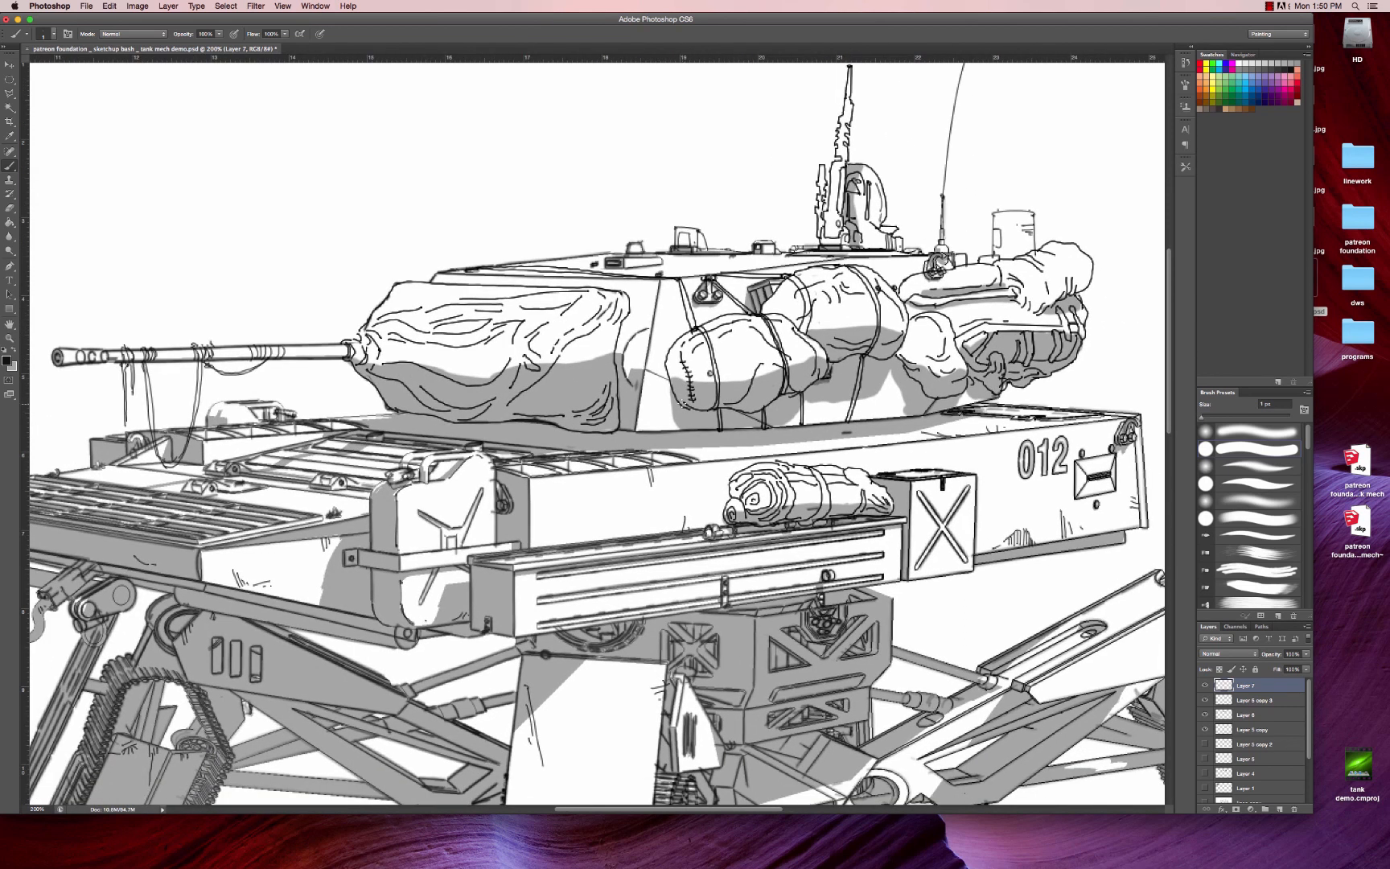
pyautogui.moveTo(683, 407)
pyautogui.mouseDown()
pyautogui.moveTo(681, 431)
pyautogui.moveTo(707, 427)
pyautogui.mouseUp()
pyautogui.moveTo(722, 346)
pyautogui.mouseDown()
pyautogui.moveTo(741, 345)
pyautogui.moveTo(728, 334)
pyautogui.moveTo(722, 346)
pyautogui.mouseUp()
pyautogui.click(930, 325)
pyautogui.click(933, 329)
pyautogui.click(934, 323)
pyautogui.click(938, 326)
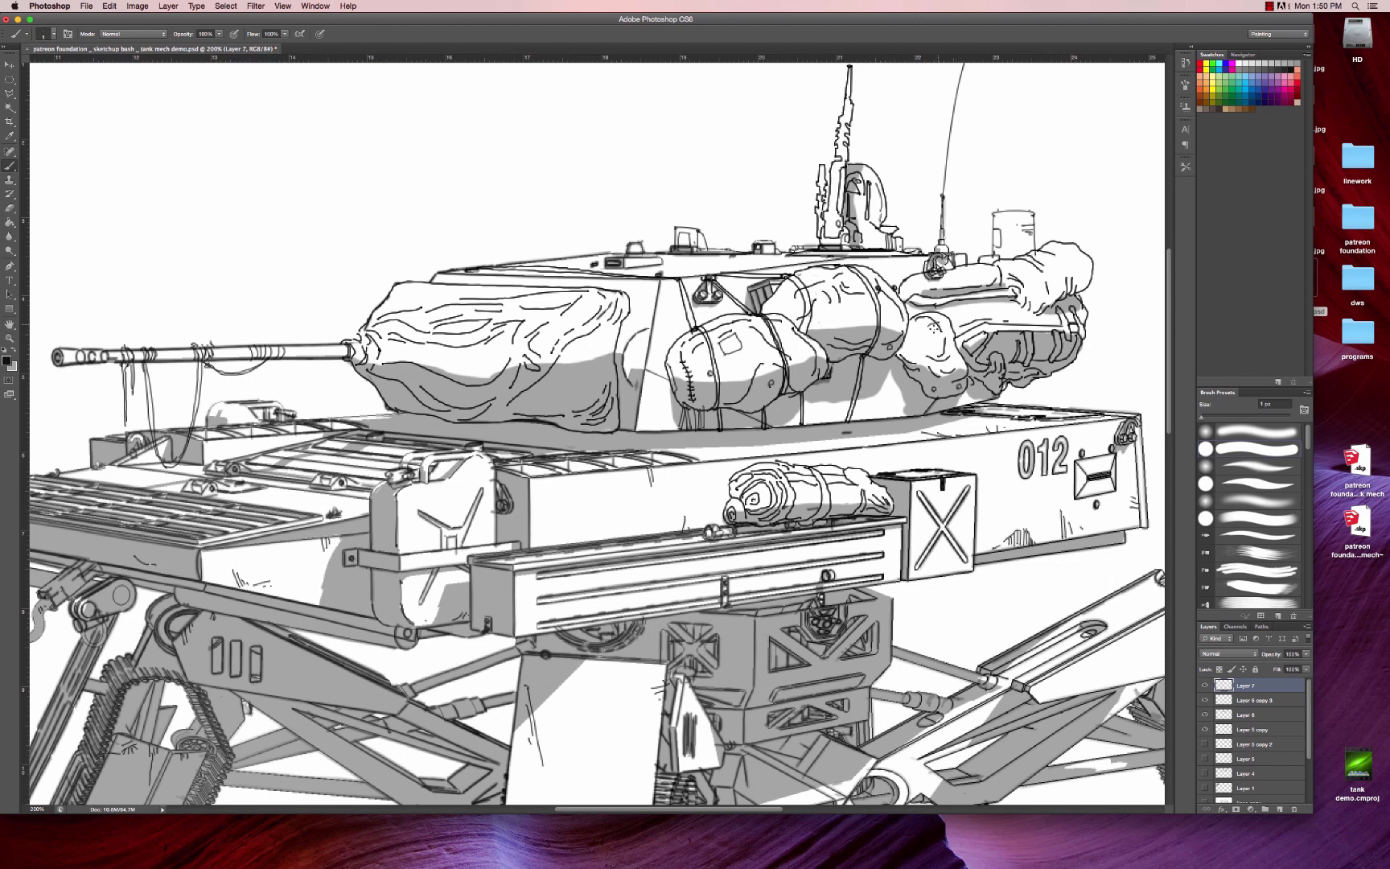
pyautogui.moveTo(926, 323); pyautogui.dragTo(925, 349)
pyautogui.moveTo(927, 348)
pyautogui.mouseDown()
pyautogui.moveTo(945, 344)
pyautogui.moveTo(935, 317)
pyautogui.mouseUp()
# - Draw two small upright canisters on top of the hull's rear corner above the hook
pyautogui.hscroll(5, 990, 363)
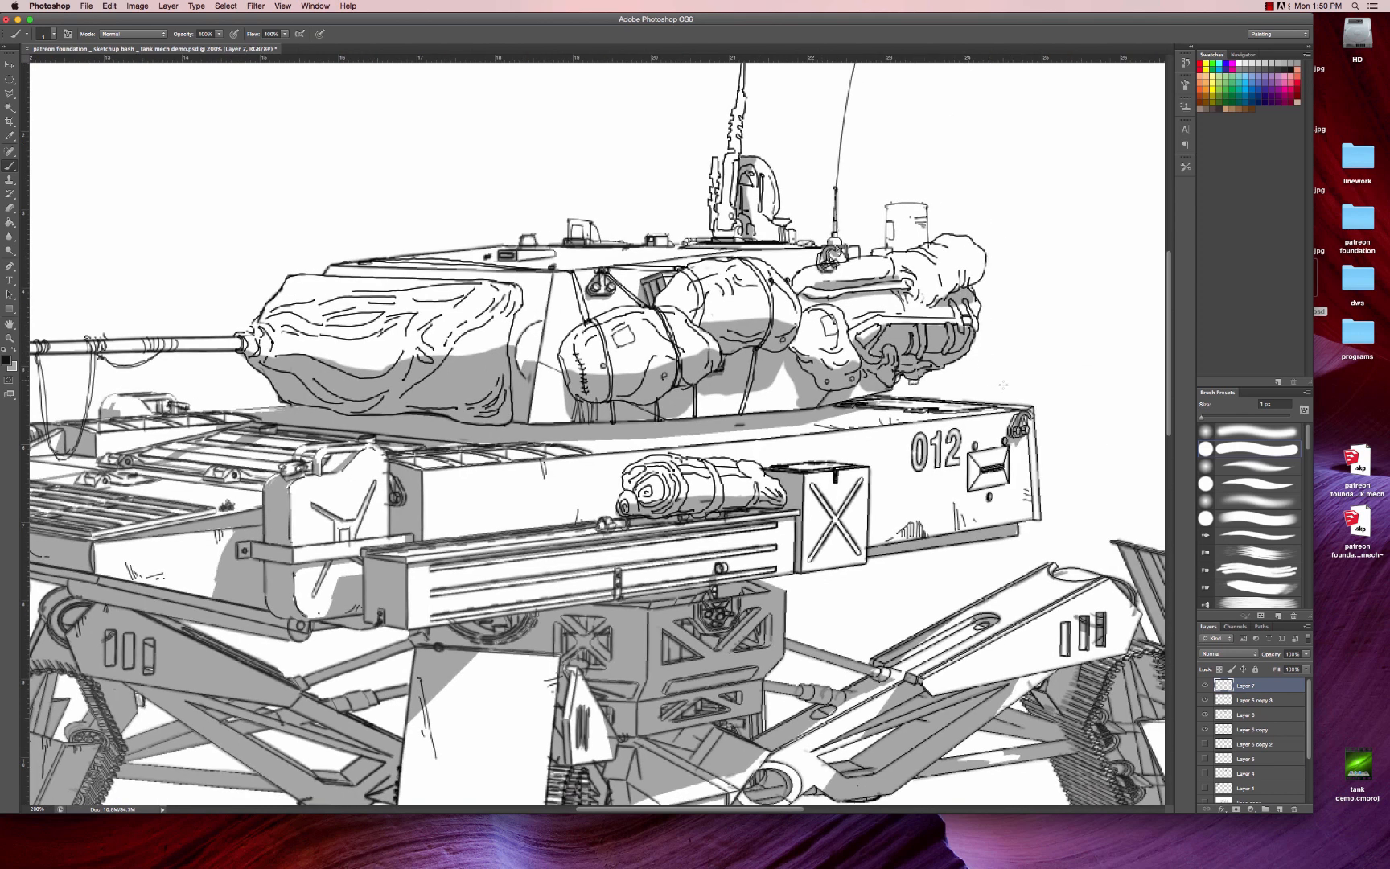
pyautogui.hscroll(4, 972, 378)
pyautogui.scroll(-2, 972, 378)
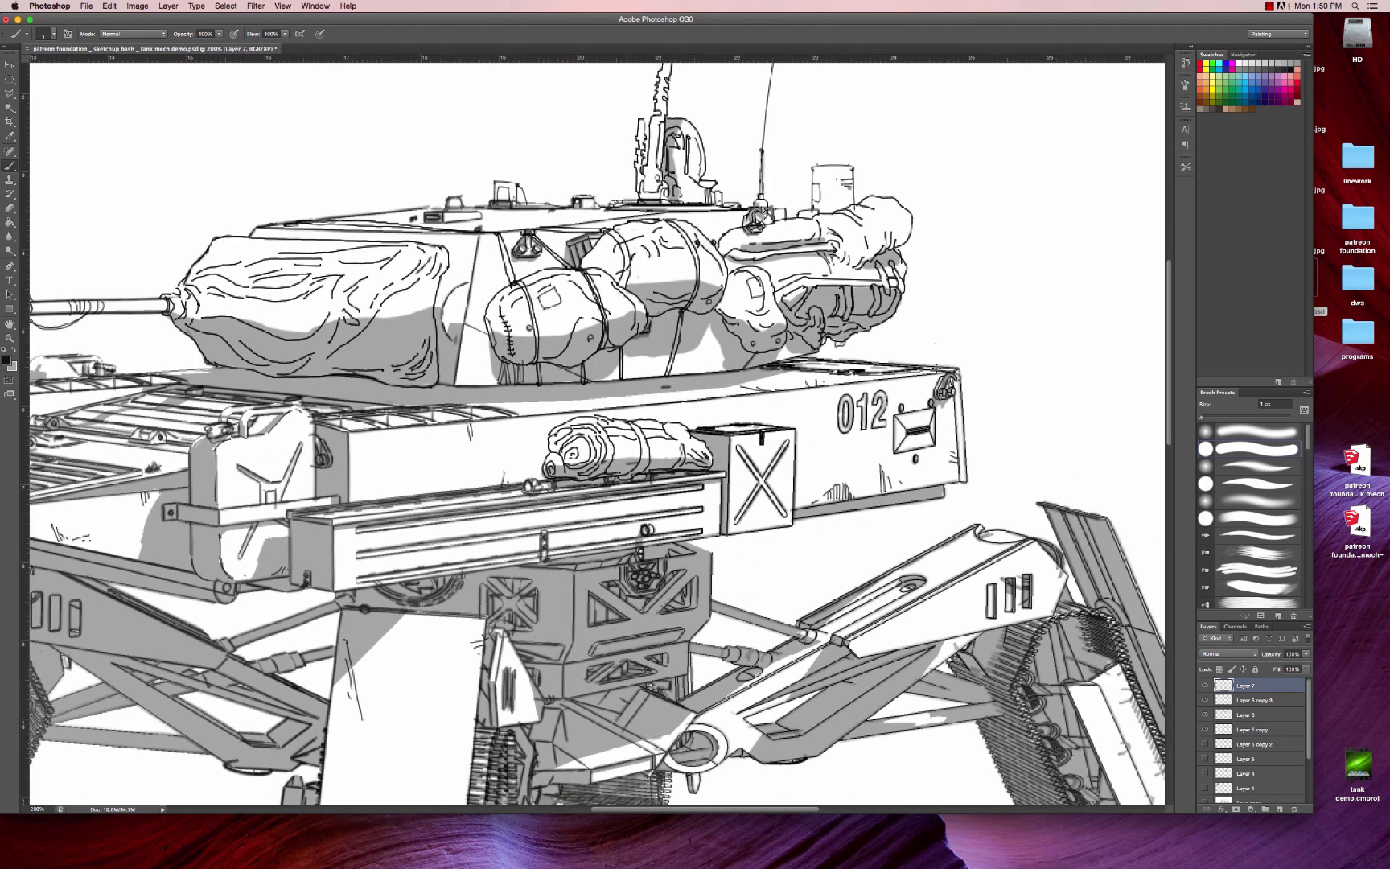
pyautogui.moveTo(936, 357)
pyautogui.mouseDown()
pyautogui.moveTo(935, 369)
pyautogui.moveTo(953, 345)
pyautogui.moveTo(954, 364)
pyautogui.moveTo(953, 345)
pyautogui.mouseUp()
pyautogui.moveTo(942, 339); pyautogui.dragTo(954, 346)
# - Add short scratch marks to the hull side just behind the jerrycan and small dots on the jerrycan's face
pyautogui.scroll(-5, 957, 407)
pyautogui.hscroll(2, 957, 407)
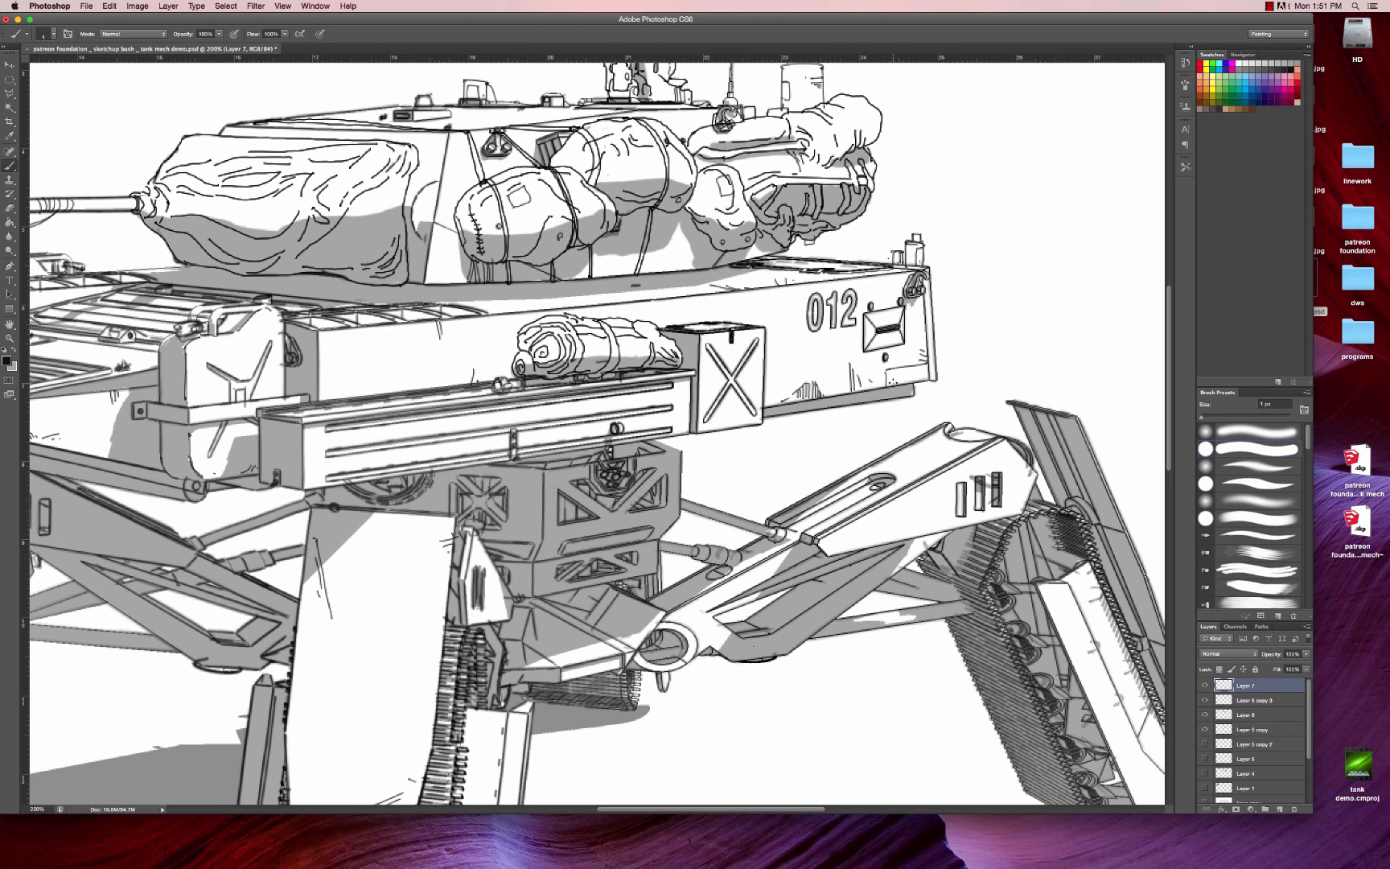
pyautogui.moveTo(999, 375); pyautogui.dragTo(1140, 355)
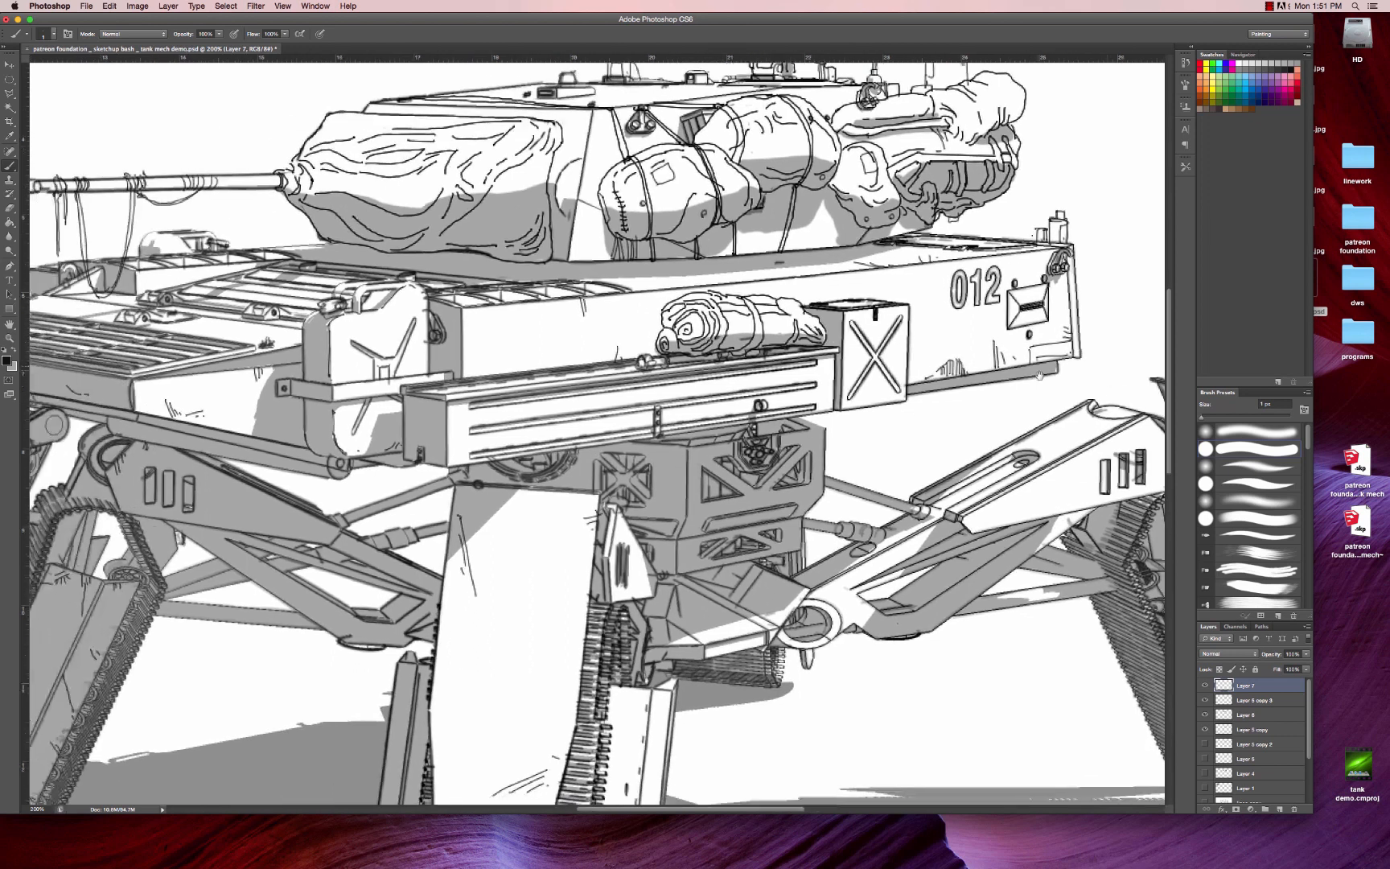
pyautogui.moveTo(573, 307); pyautogui.dragTo(718, 336)
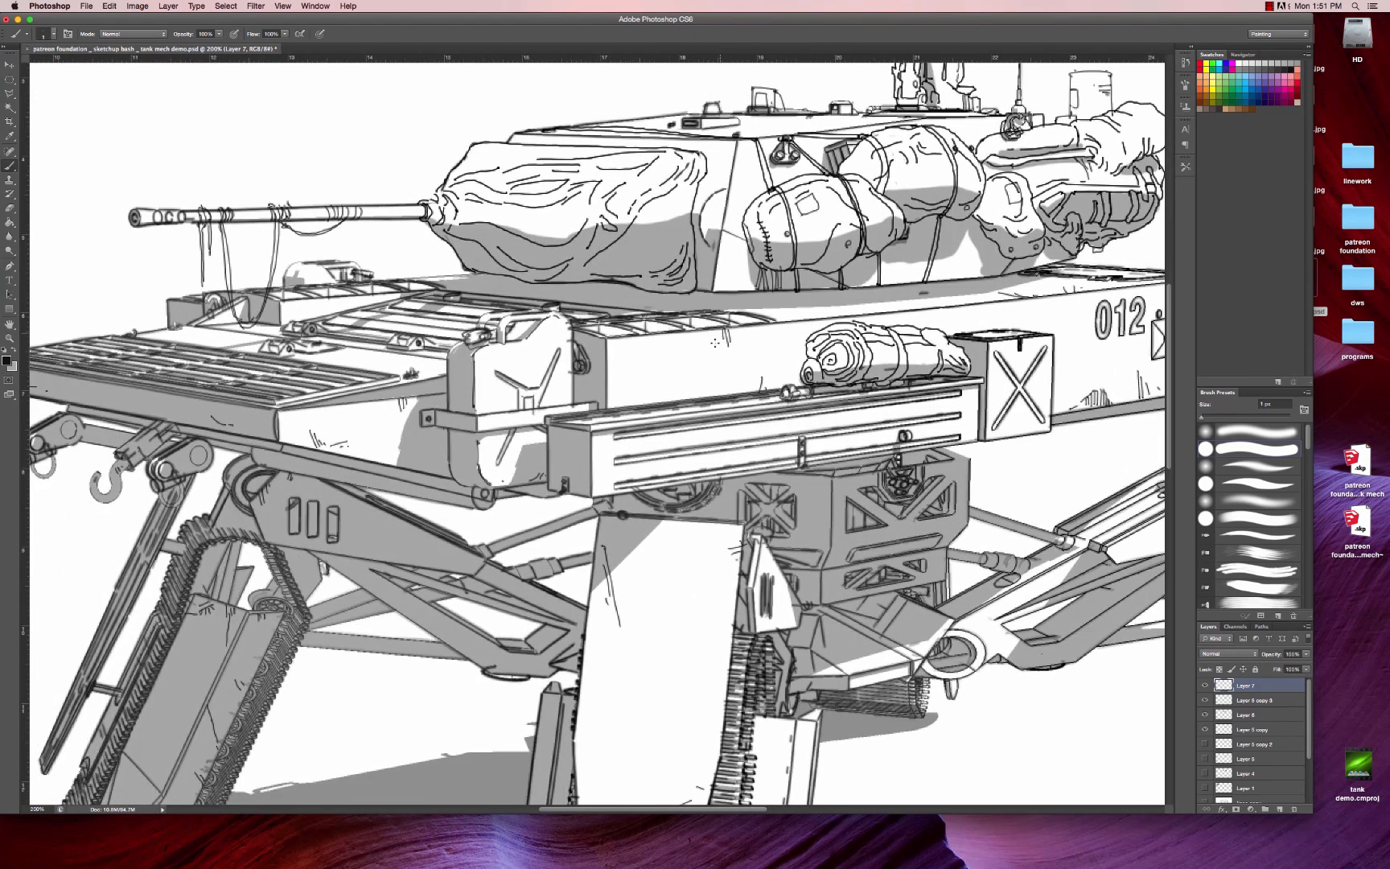
pyautogui.moveTo(616, 369)
pyautogui.mouseDown()
pyautogui.moveTo(603, 378)
pyautogui.moveTo(620, 389)
pyautogui.mouseUp()
pyautogui.moveTo(621, 379); pyautogui.dragTo(631, 387)
pyautogui.moveTo(574, 350); pyautogui.dragTo(633, 344)
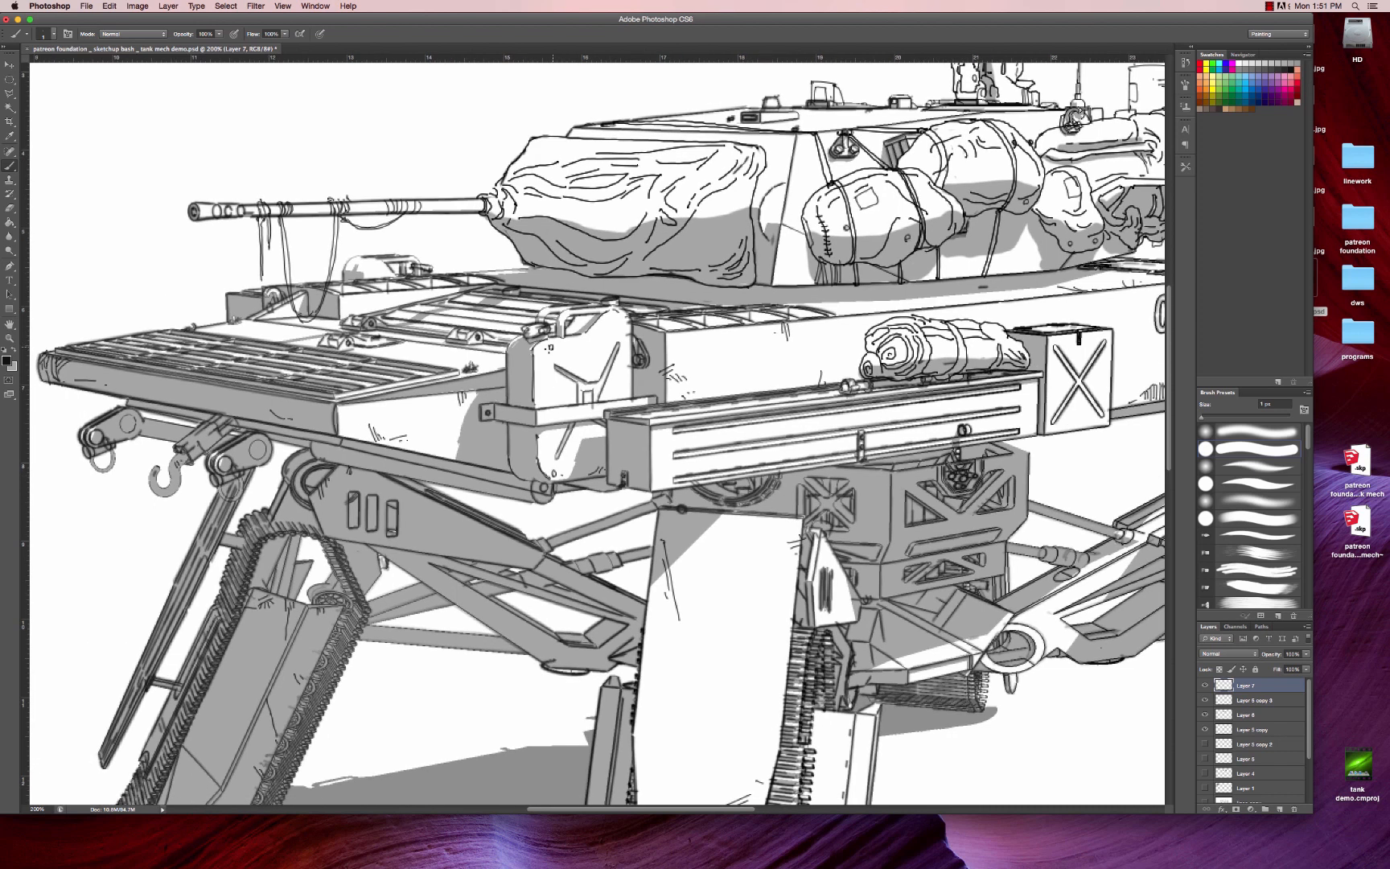
pyautogui.moveTo(511, 399)
pyautogui.mouseDown()
pyautogui.moveTo(573, 419)
pyautogui.moveTo(657, 387)
pyautogui.moveTo(613, 383)
pyautogui.moveTo(618, 439)
pyautogui.mouseUp()
pyautogui.moveTo(617, 440); pyautogui.dragTo(623, 452)
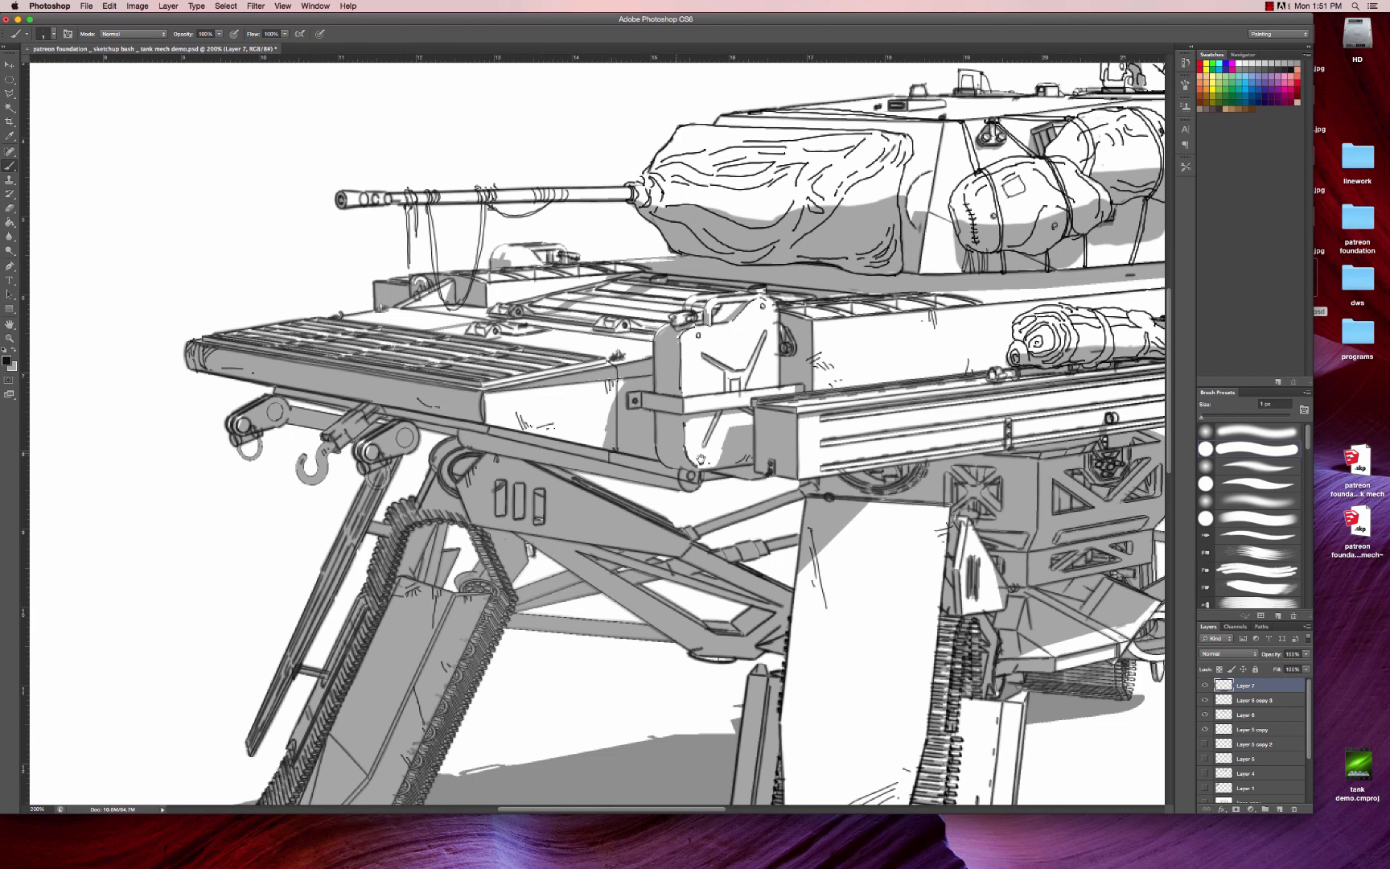
# - Draw a long narrow panel outline on the shaded front face of the slatted deck using straight strokes
pyautogui.moveTo(700, 459); pyautogui.dragTo(820, 440)
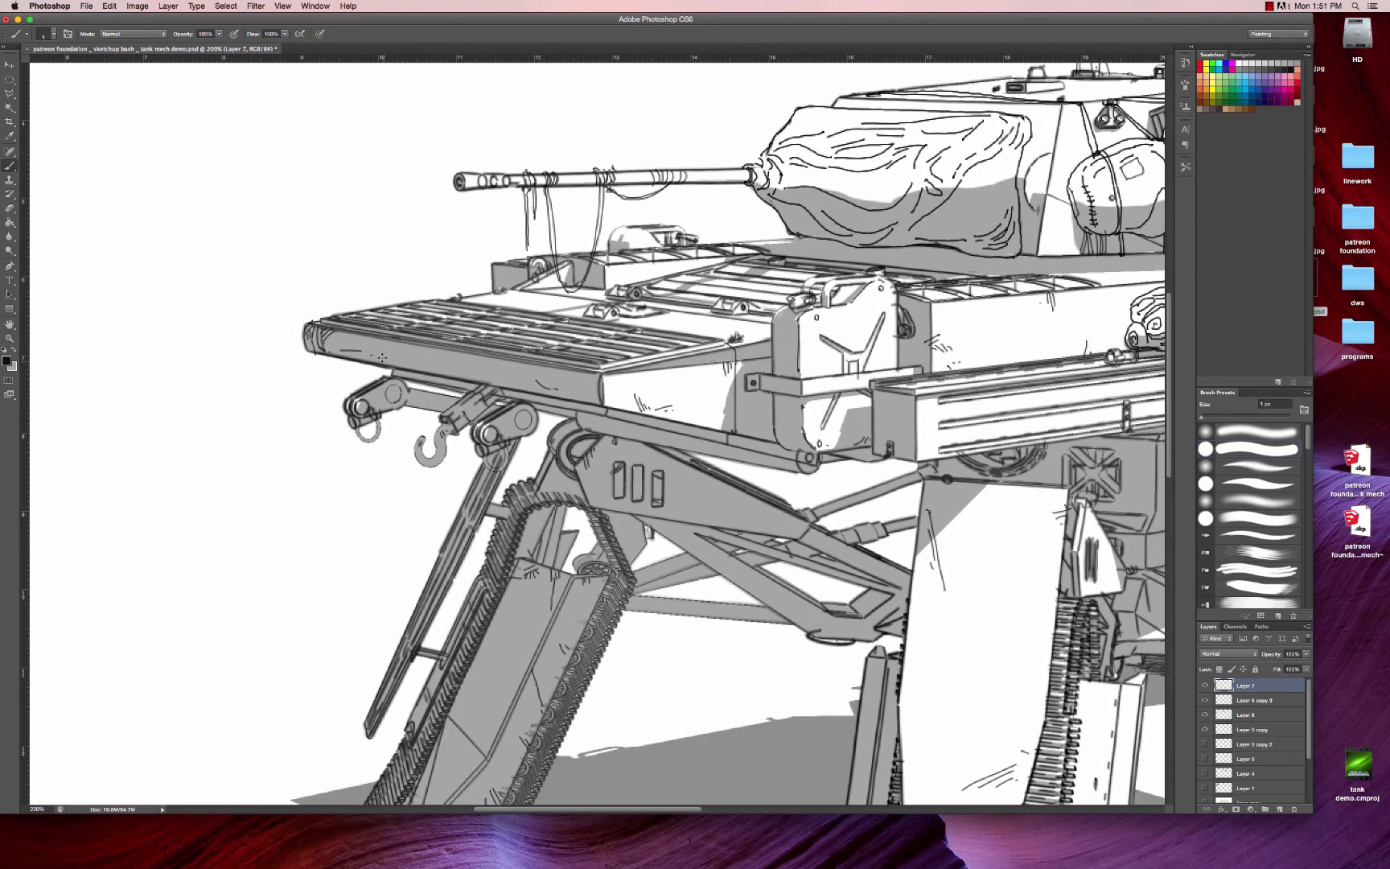
pyautogui.moveTo(383, 351); pyautogui.dragTo(383, 364)
pyautogui.click(383, 351)
pyautogui.keyDown('shift'); pyautogui.click(481, 365); pyautogui.keyUp('shift')
# - Save the tank mech document
pyautogui.press('v')
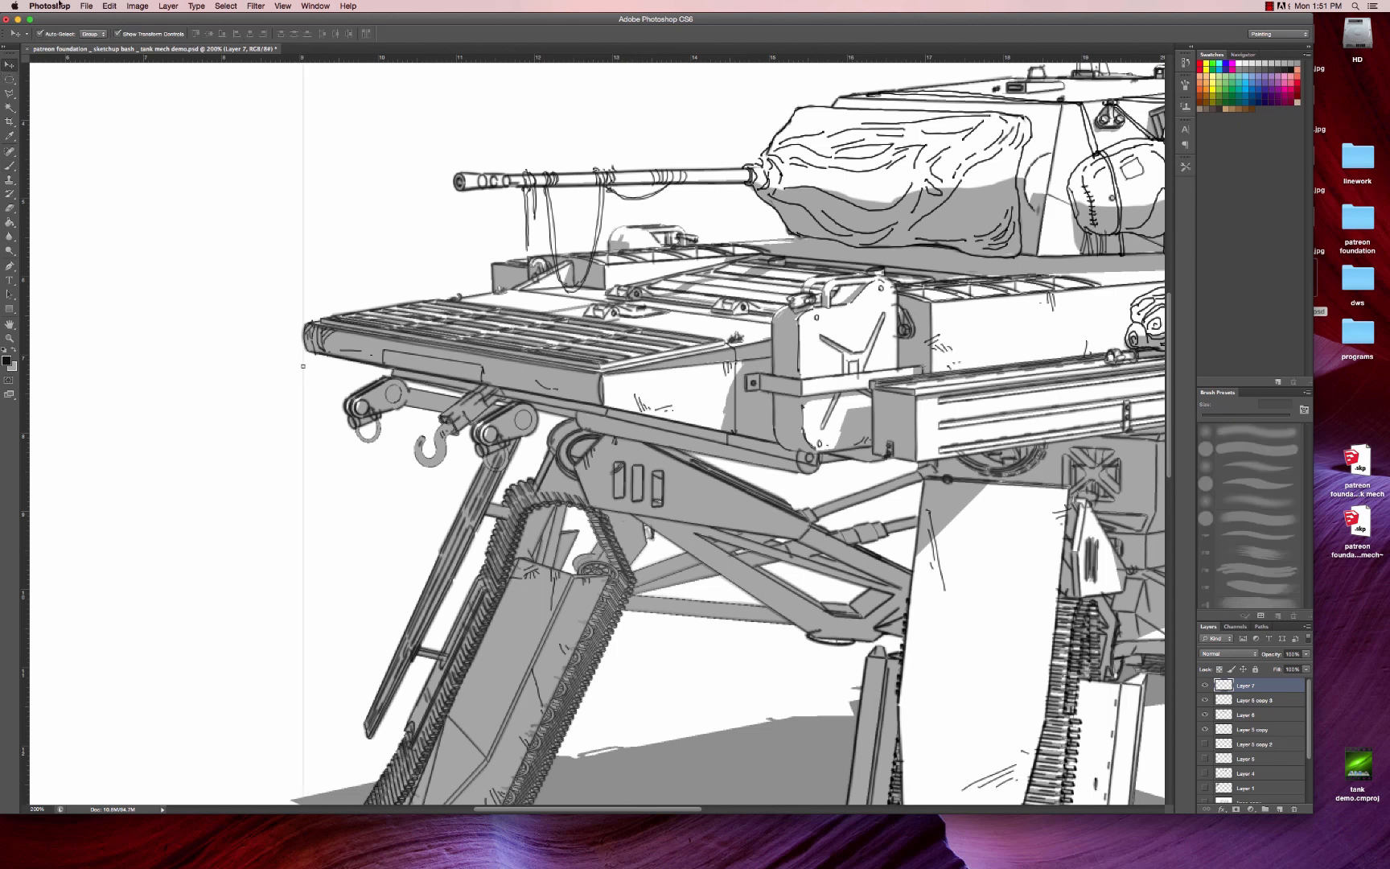
pyautogui.click(86, 5)
pyautogui.click(118, 122)
pyautogui.click(1013, 841)
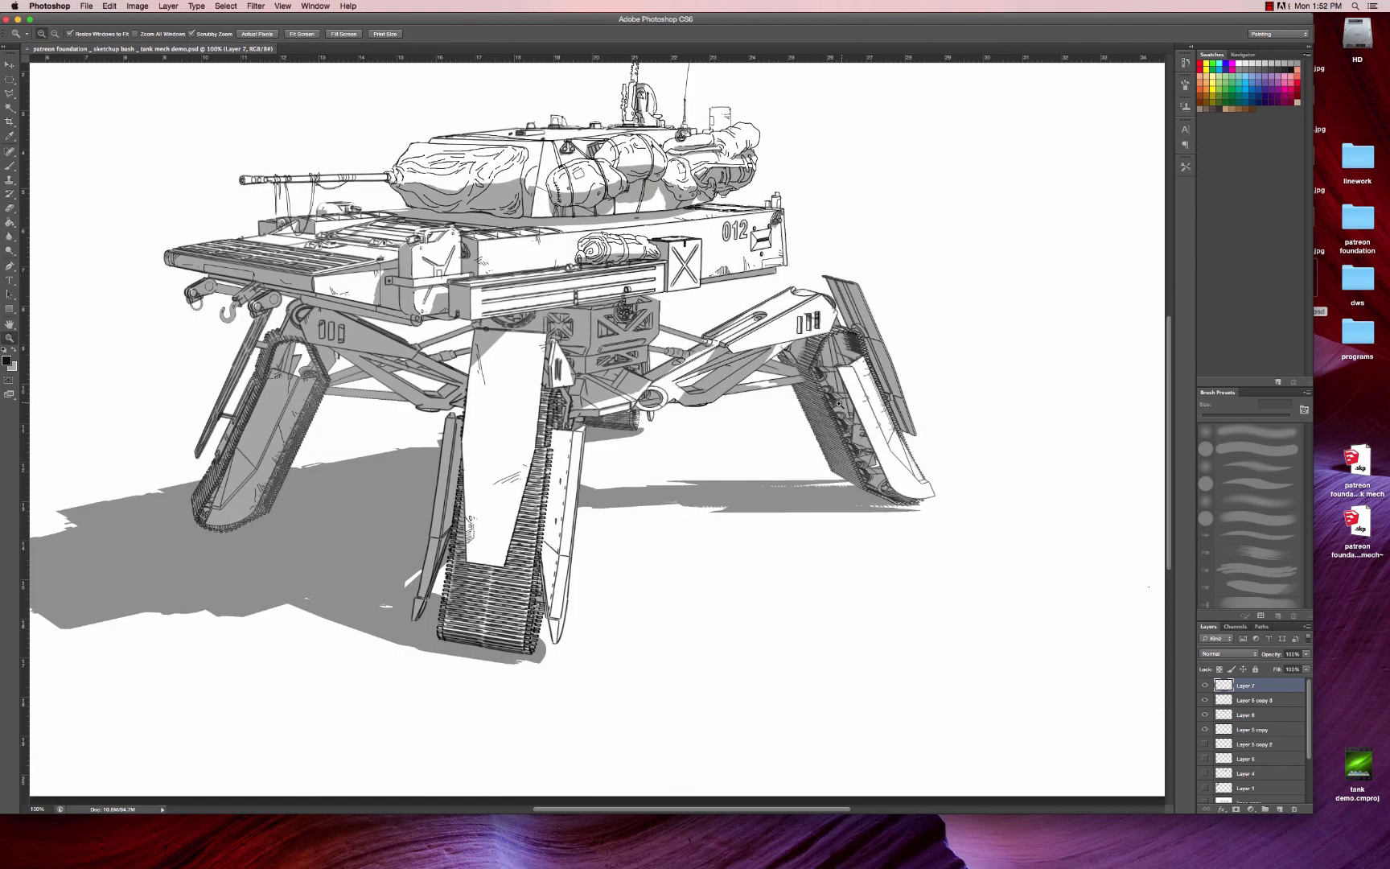
# - Examine the whole tank mech drawing at full view and closer up, and review the lower layers in the stack
pyautogui.keyDown('alt'); pyautogui.click(838, 402); pyautogui.keyUp('alt')
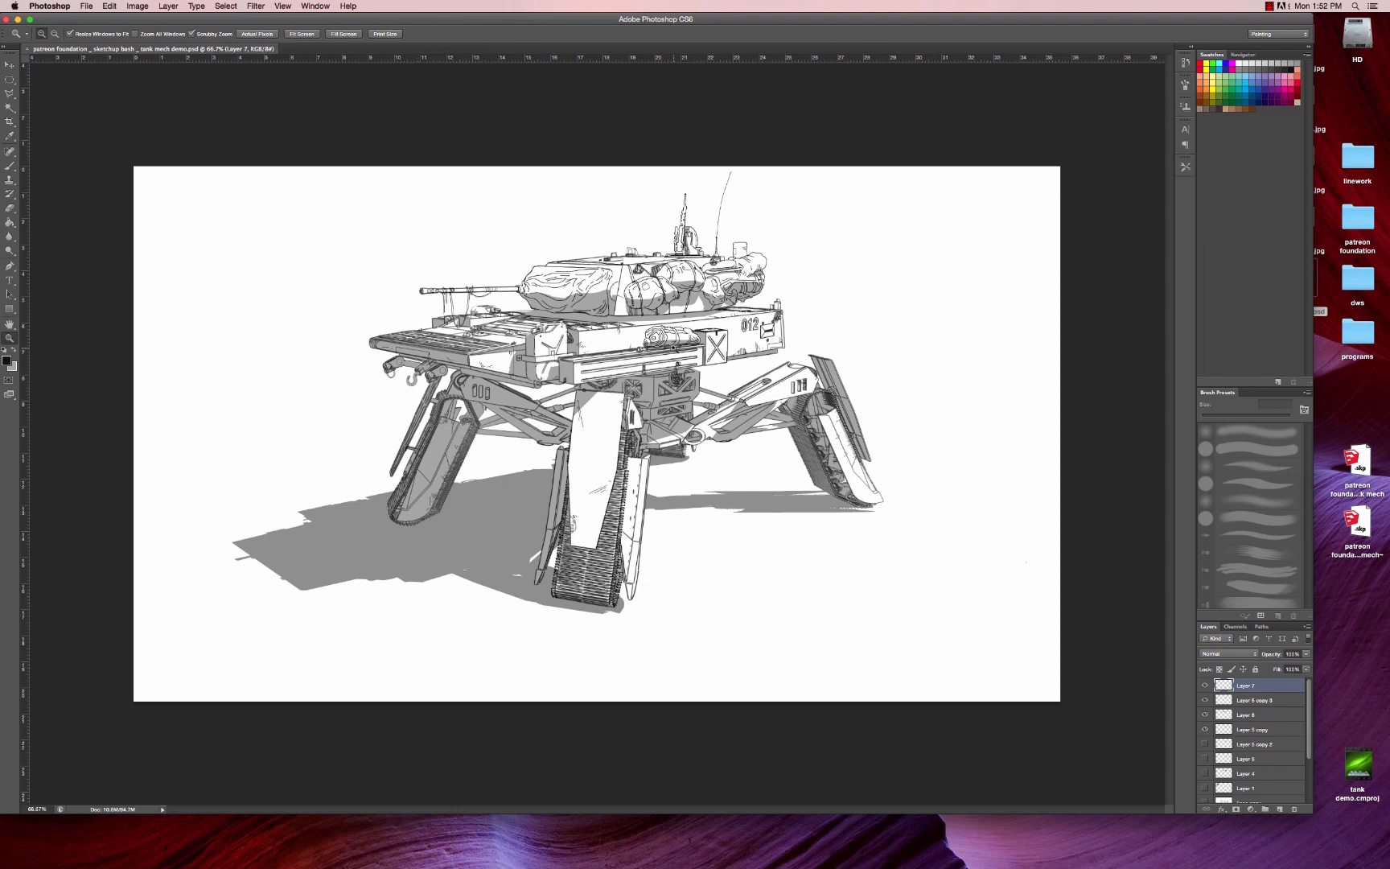
pyautogui.click(713, 348)
pyautogui.keyDown('alt'); pyautogui.click(731, 494); pyautogui.keyUp('alt')
pyautogui.click(714, 435)
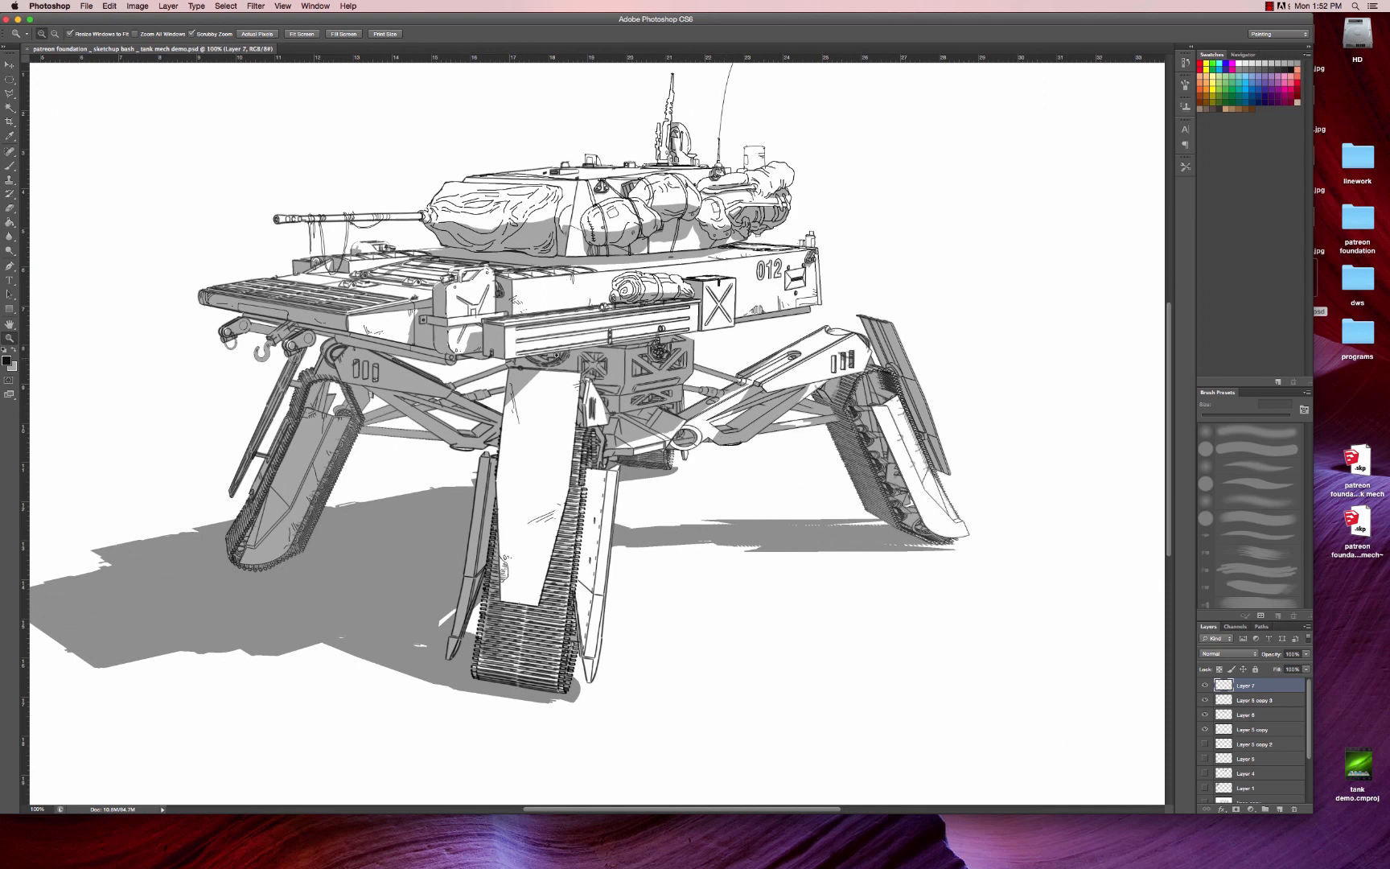
pyautogui.keyDown('alt'); pyautogui.click(713, 433); pyautogui.keyUp('alt')
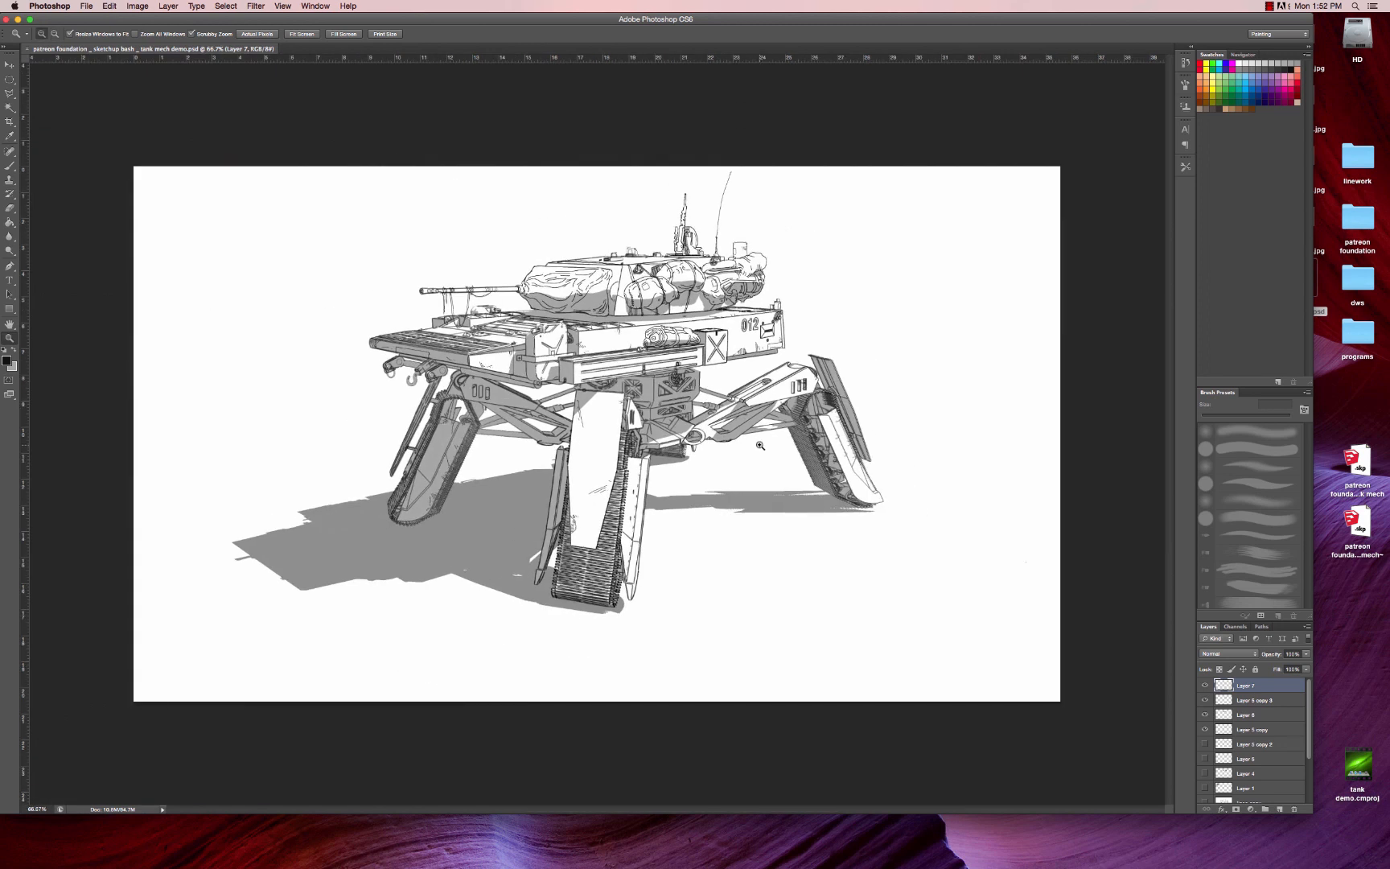
pyautogui.scroll(-3, 1281, 756)
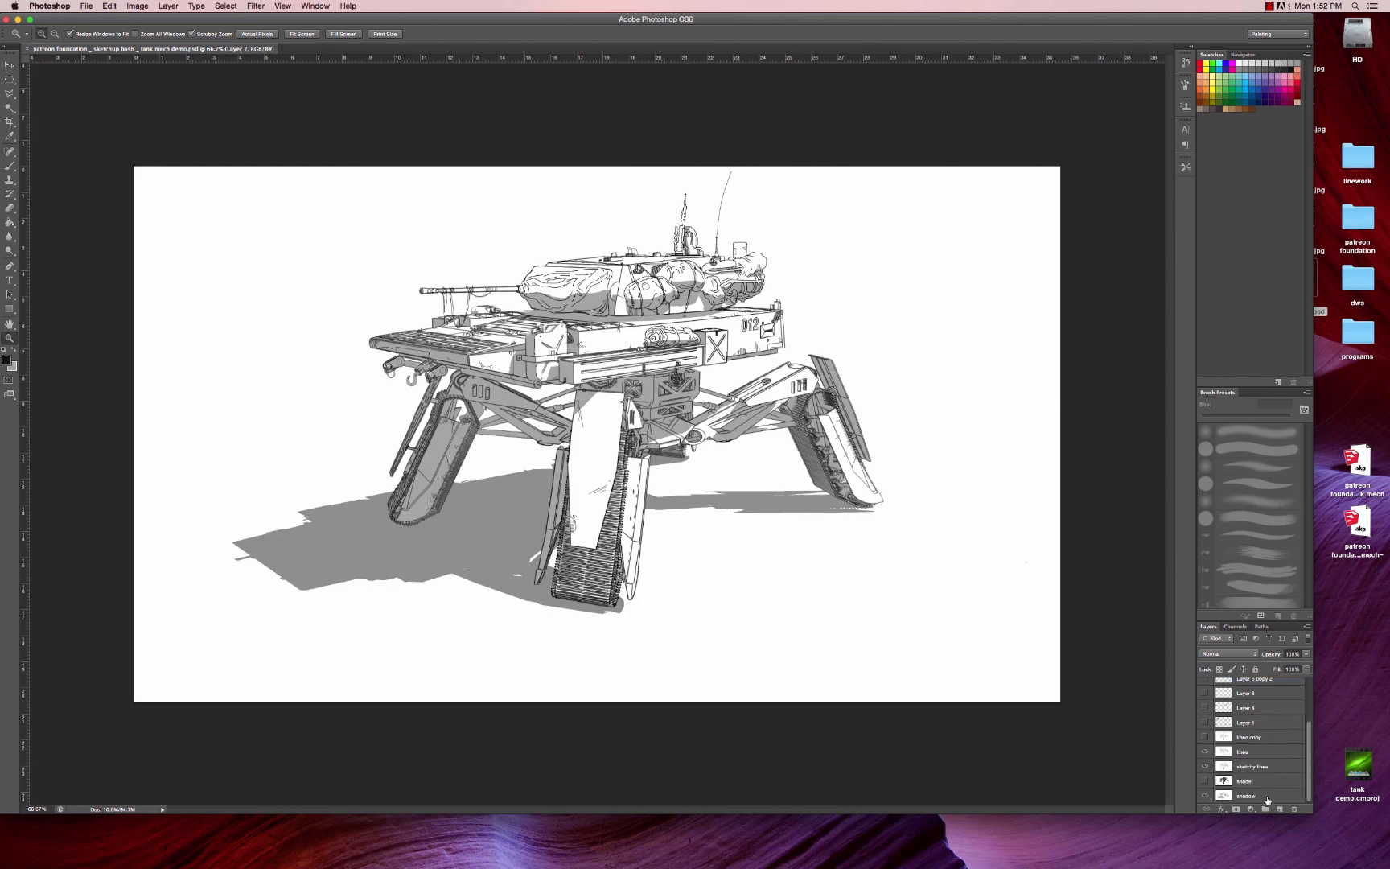
# - Move all of the drawing's layers down together to leave more space above the mech's antennas
pyautogui.keyDown('shift'); pyautogui.click(1271, 795); pyautogui.keyUp('shift')
pyautogui.press('v')
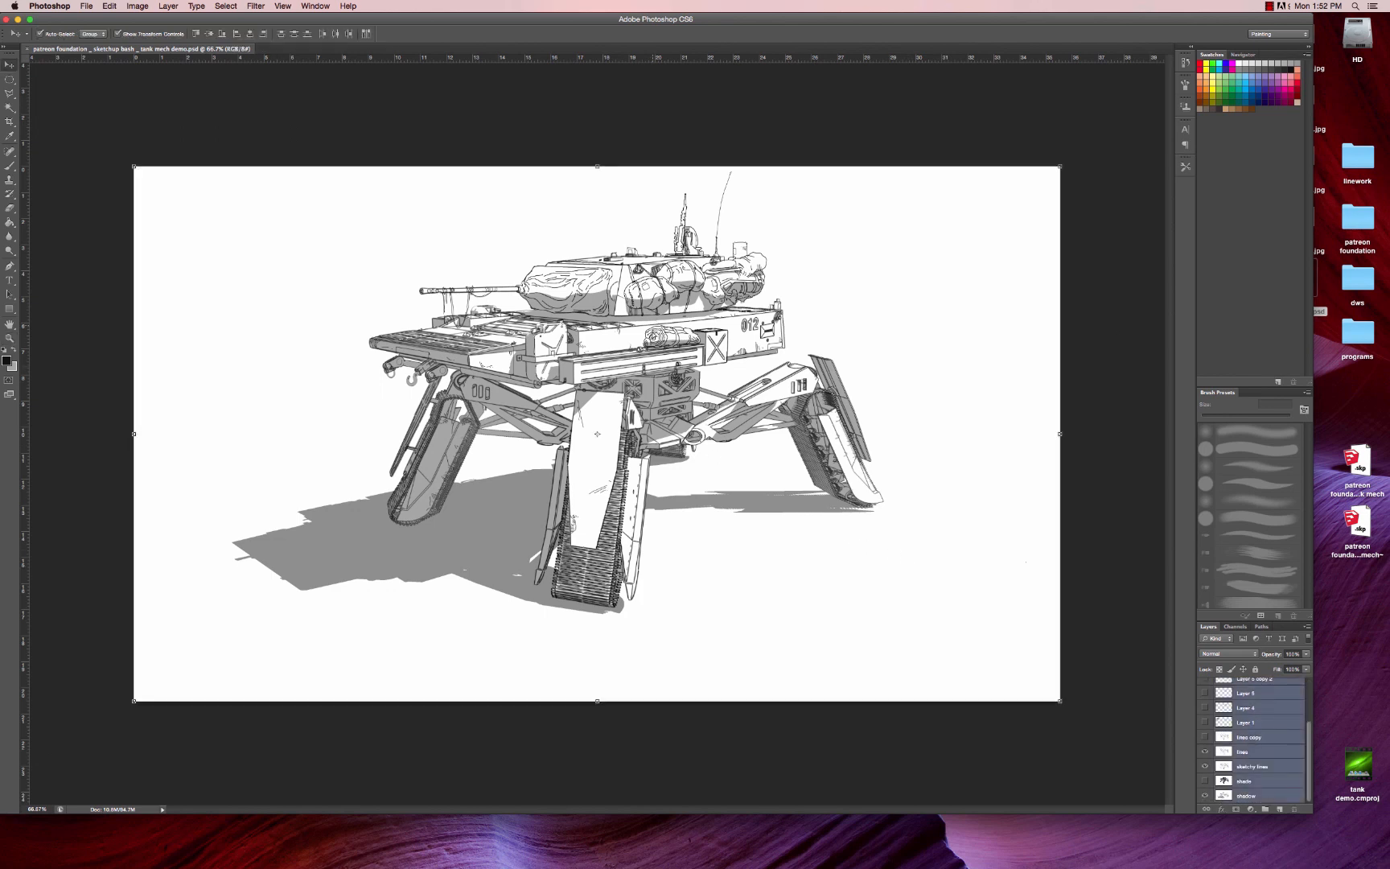
pyautogui.moveTo(650, 322); pyautogui.dragTo(649, 357)
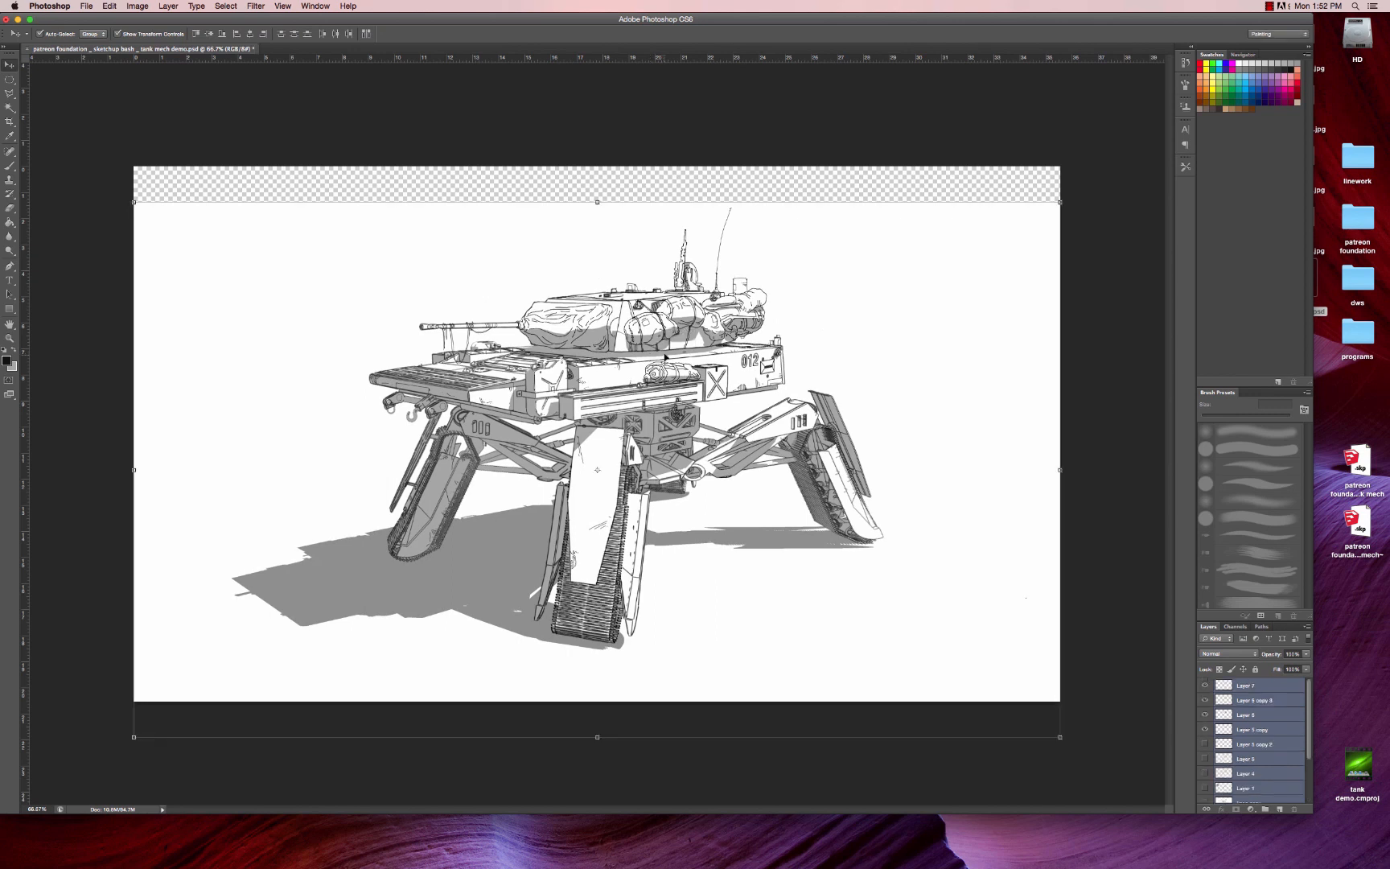
# - Add a new layer at the very bottom of the stack and fill it with white to back the exposed transparent strip
pyautogui.scroll(-3, 1247, 764)
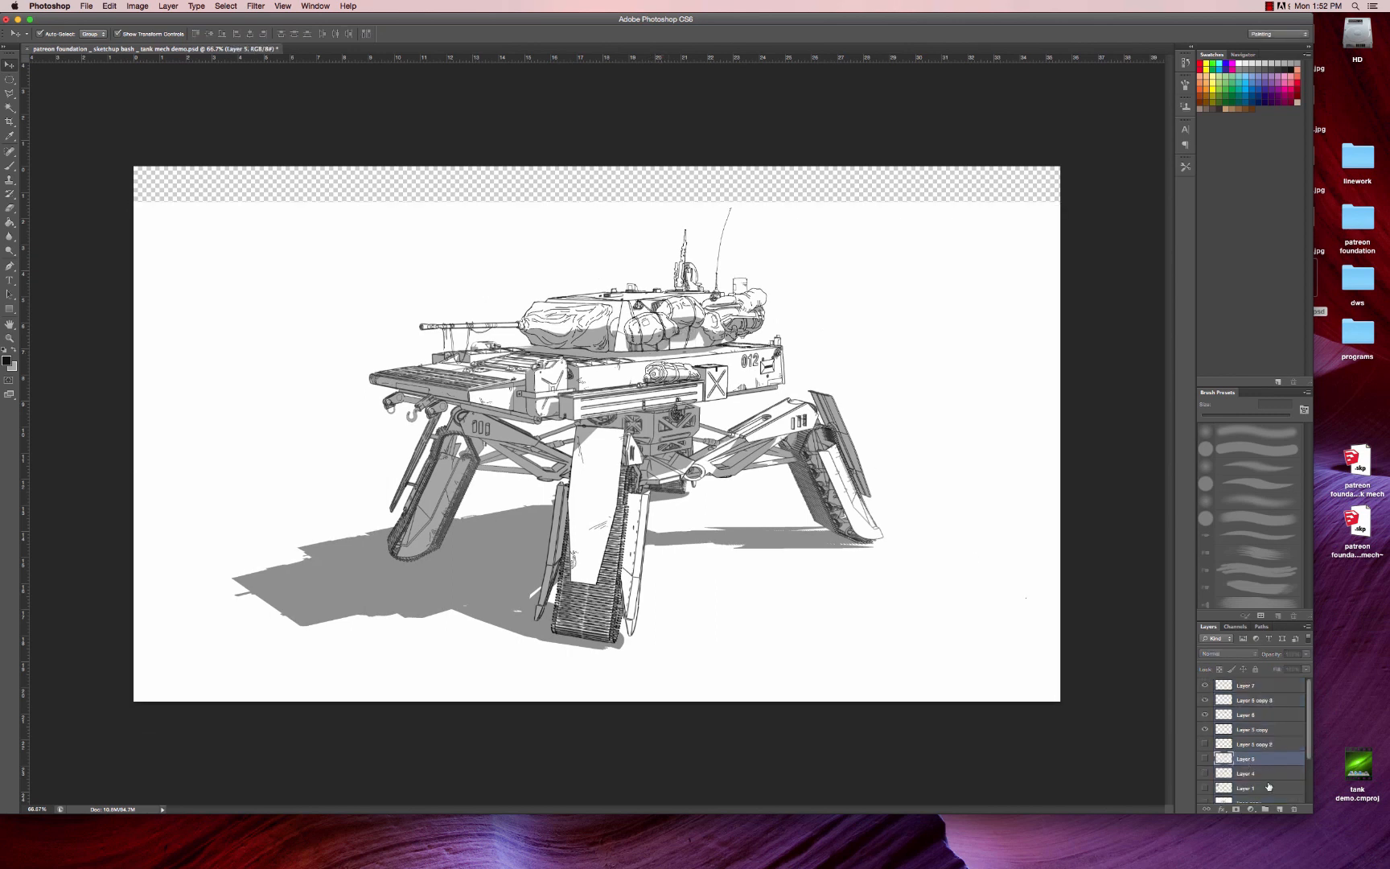
pyautogui.click(1269, 797)
pyautogui.click(1275, 808)
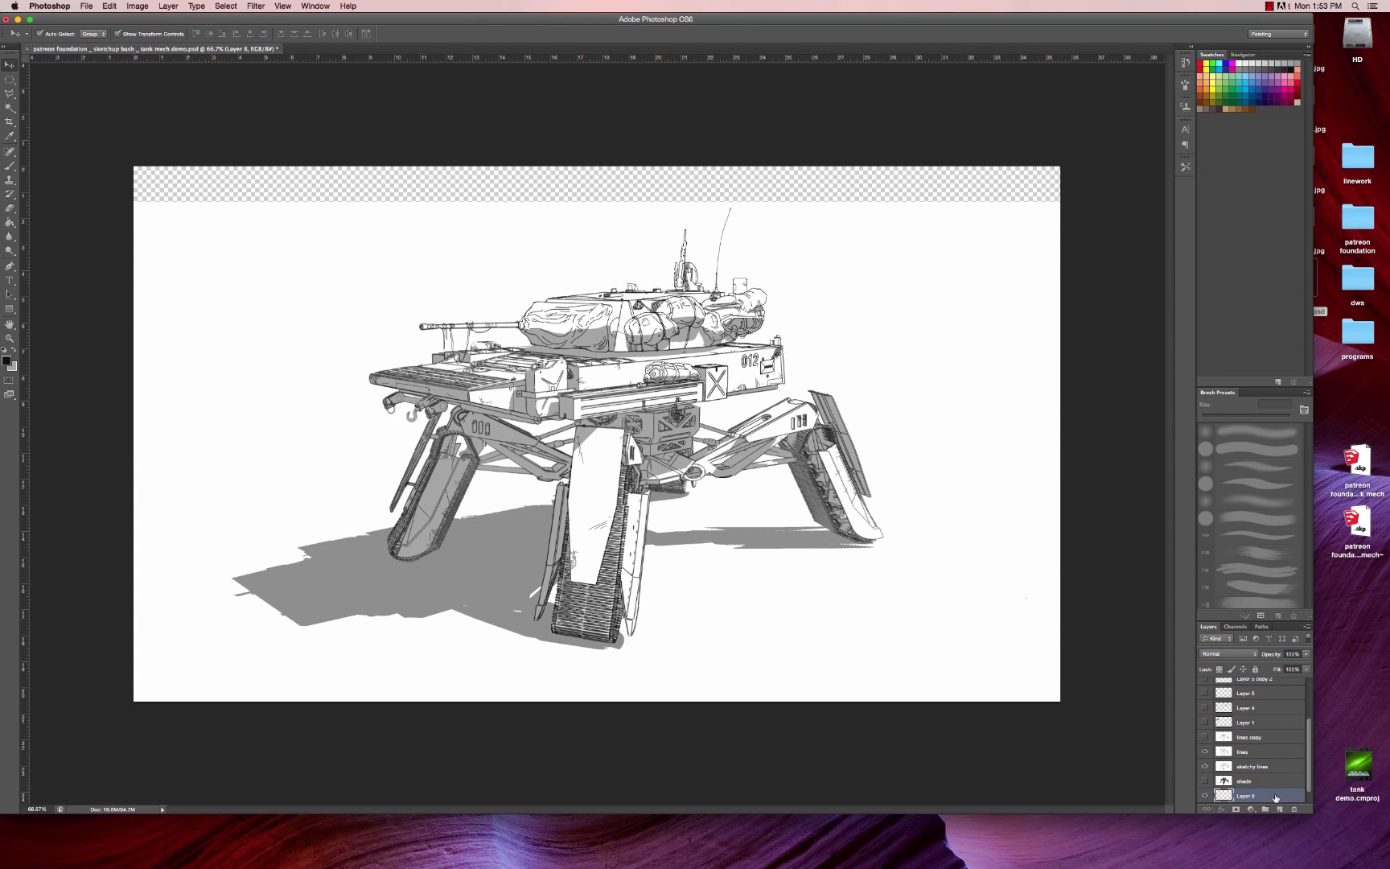
pyautogui.moveTo(1273, 781); pyautogui.dragTo(1272, 804)
pyautogui.press('g')
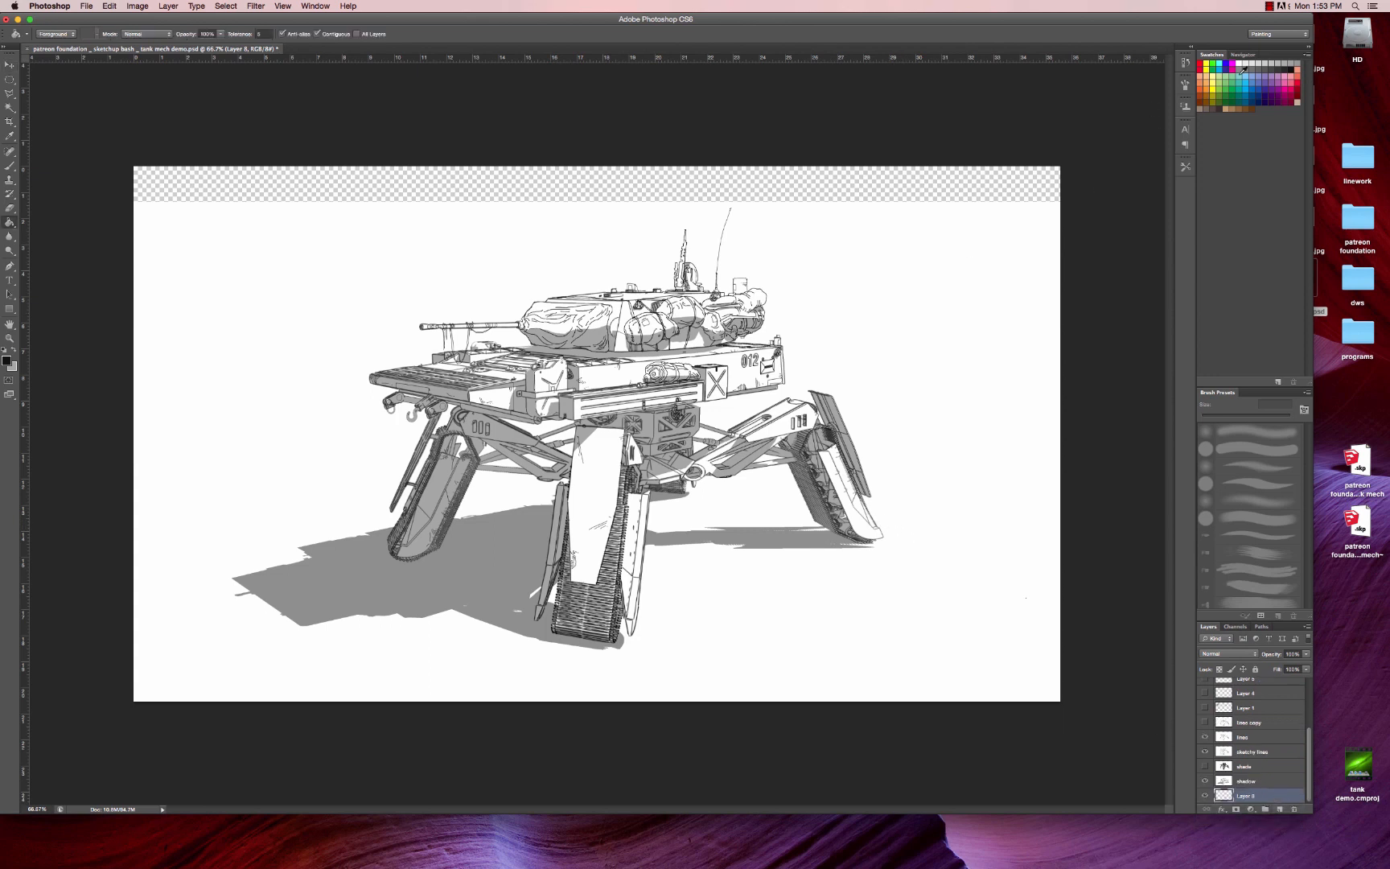
pyautogui.press('x')
pyautogui.click(707, 197)
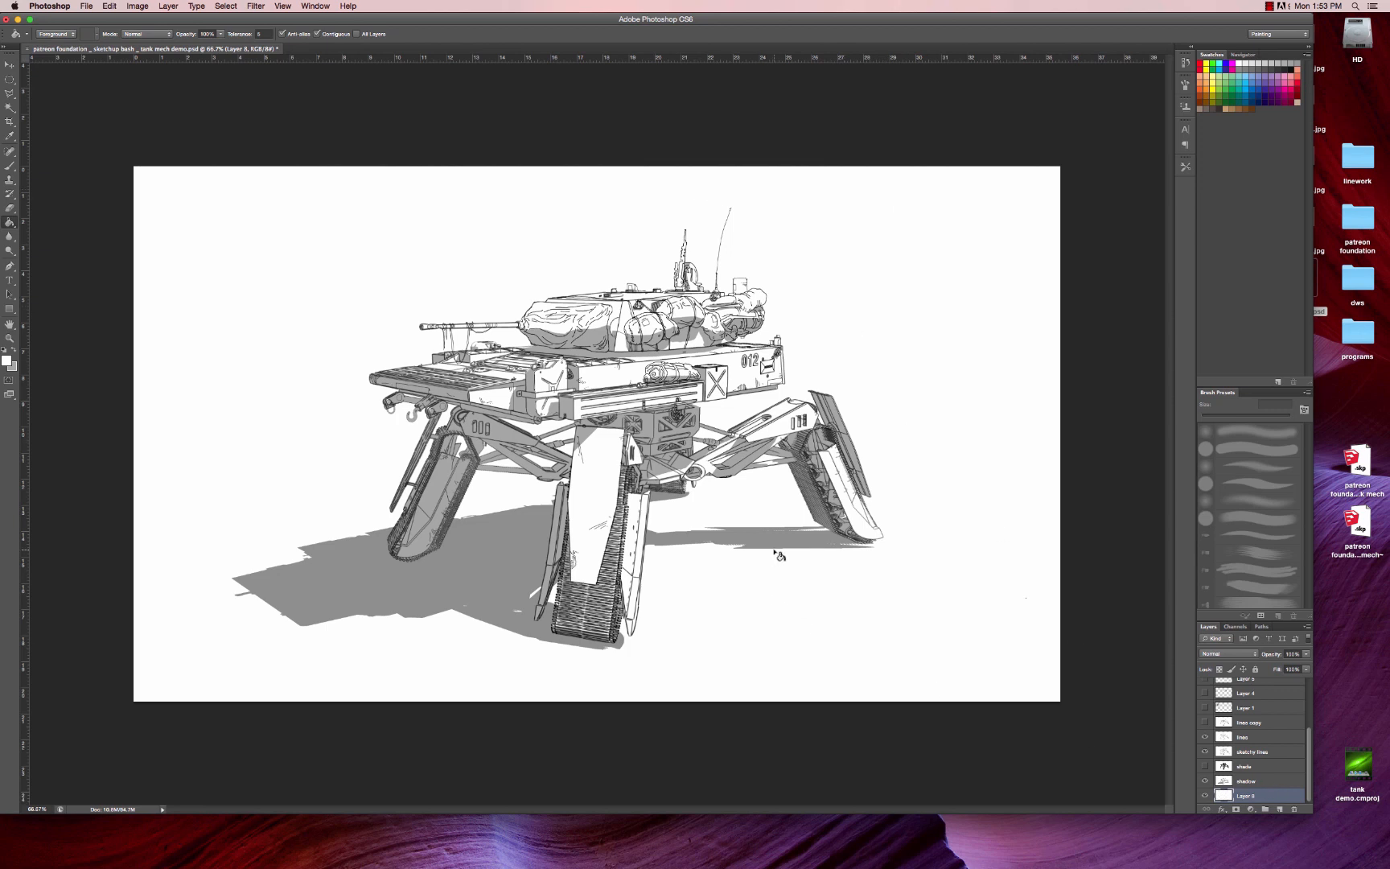
pyautogui.press('v')
pyautogui.click(1115, 530)
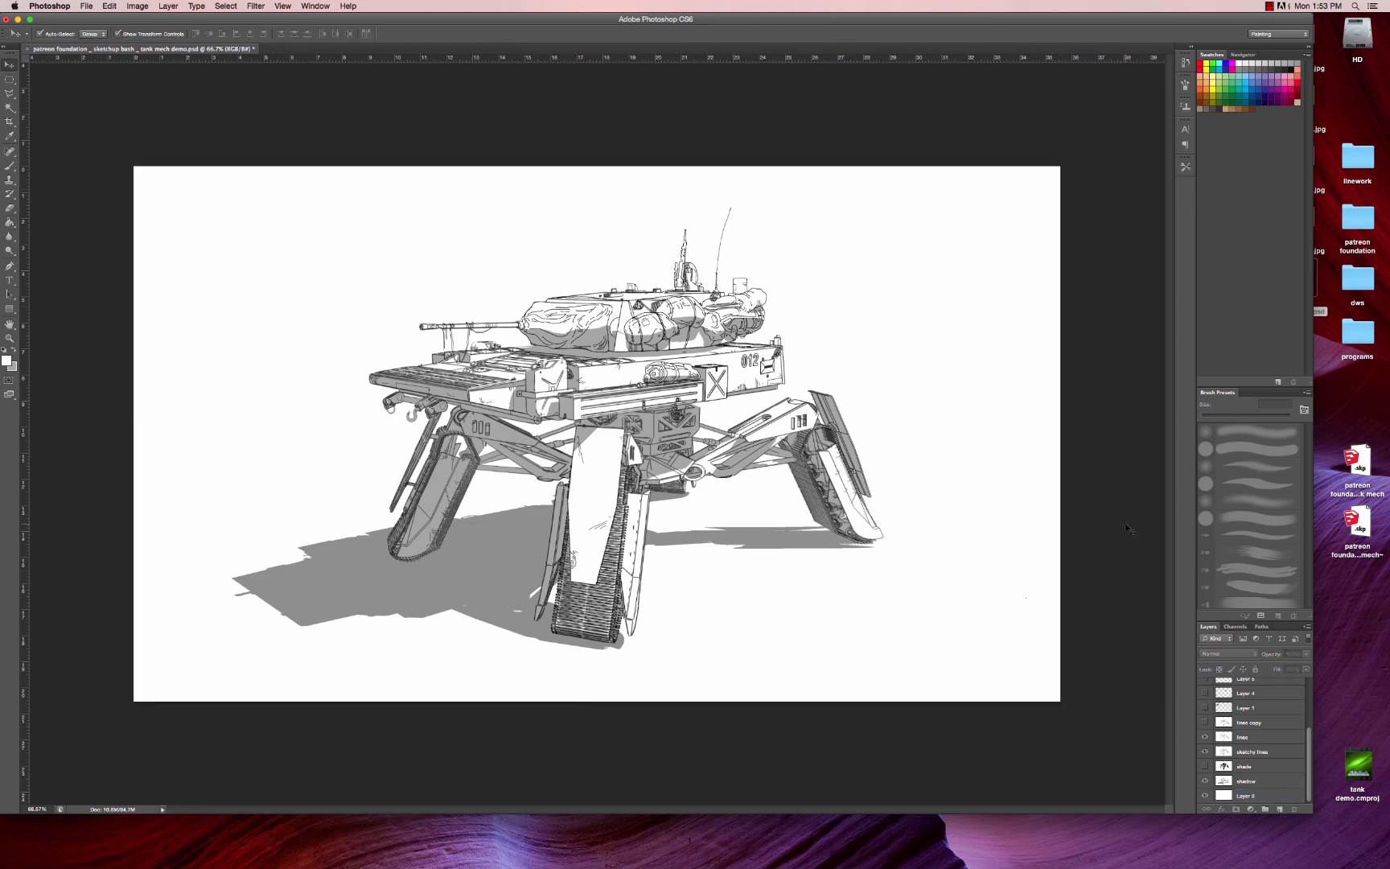
# - Show the shade layer, keep it directly above the shadow layer, and set its blending mode to Multiply
pyautogui.click(1201, 767)
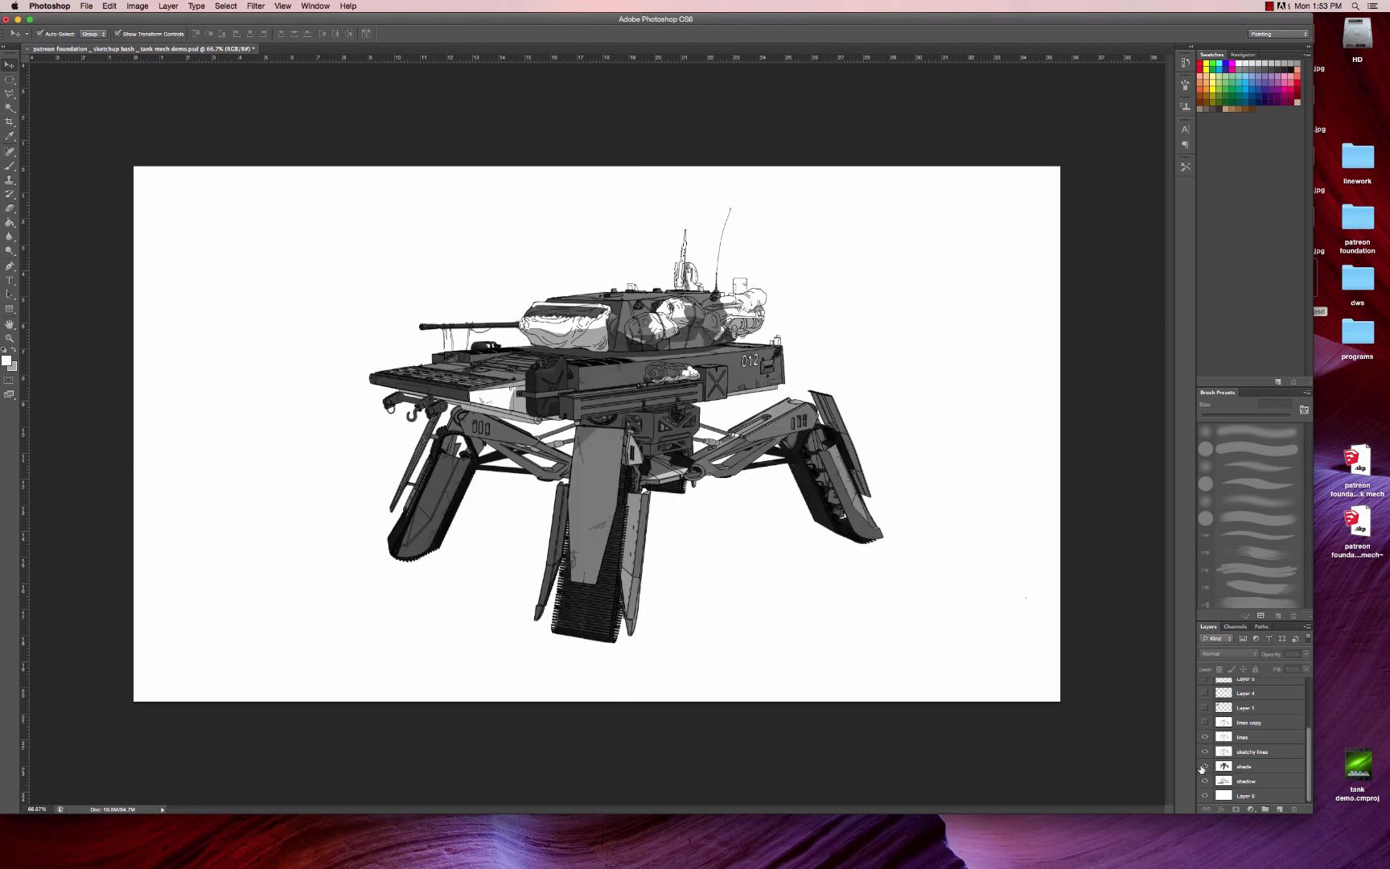
pyautogui.click(1204, 767)
pyautogui.click(1204, 766)
pyautogui.click(1284, 761)
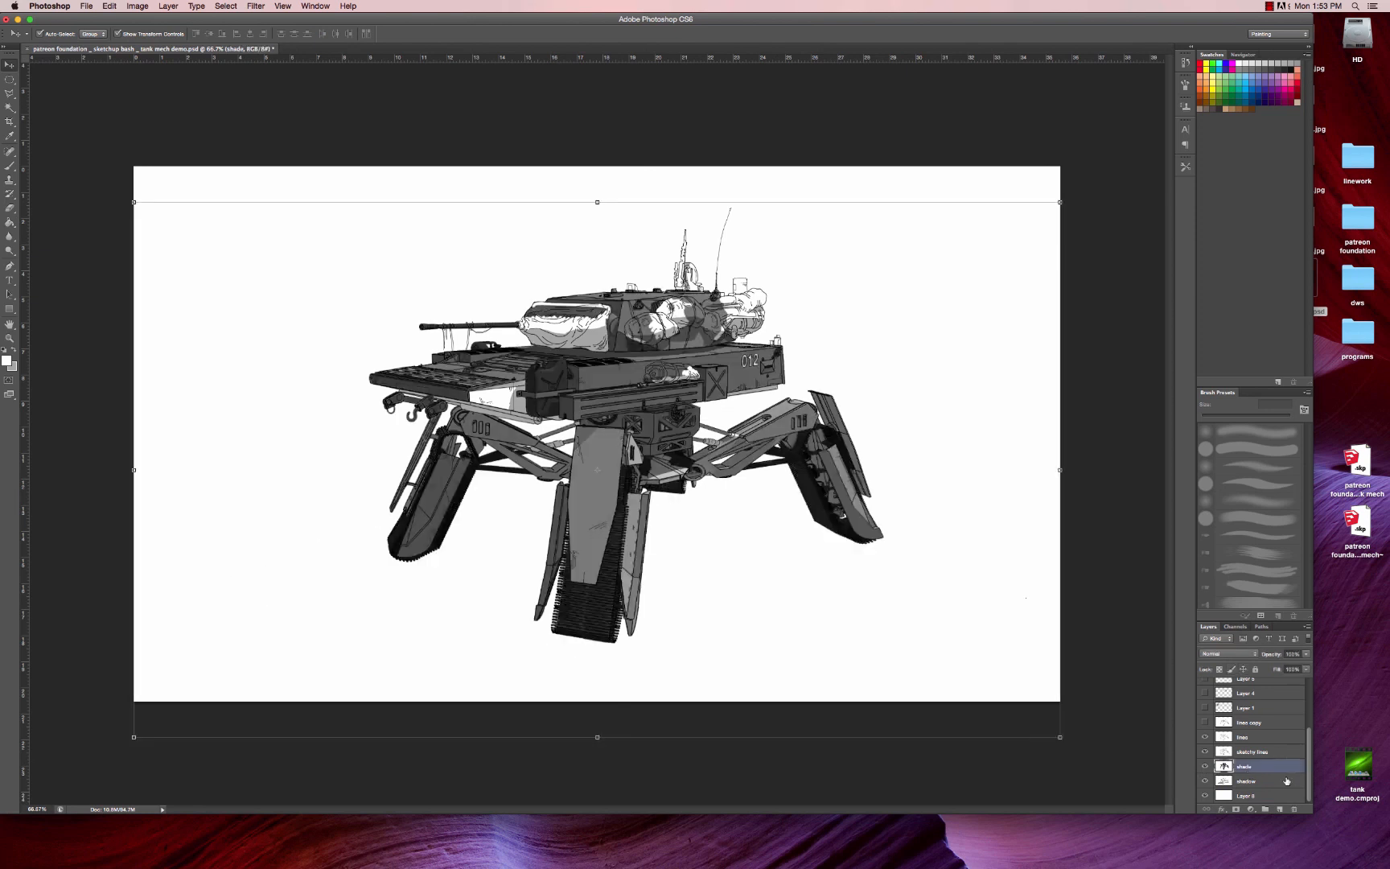
pyautogui.moveTo(1273, 770); pyautogui.dragTo(1270, 785)
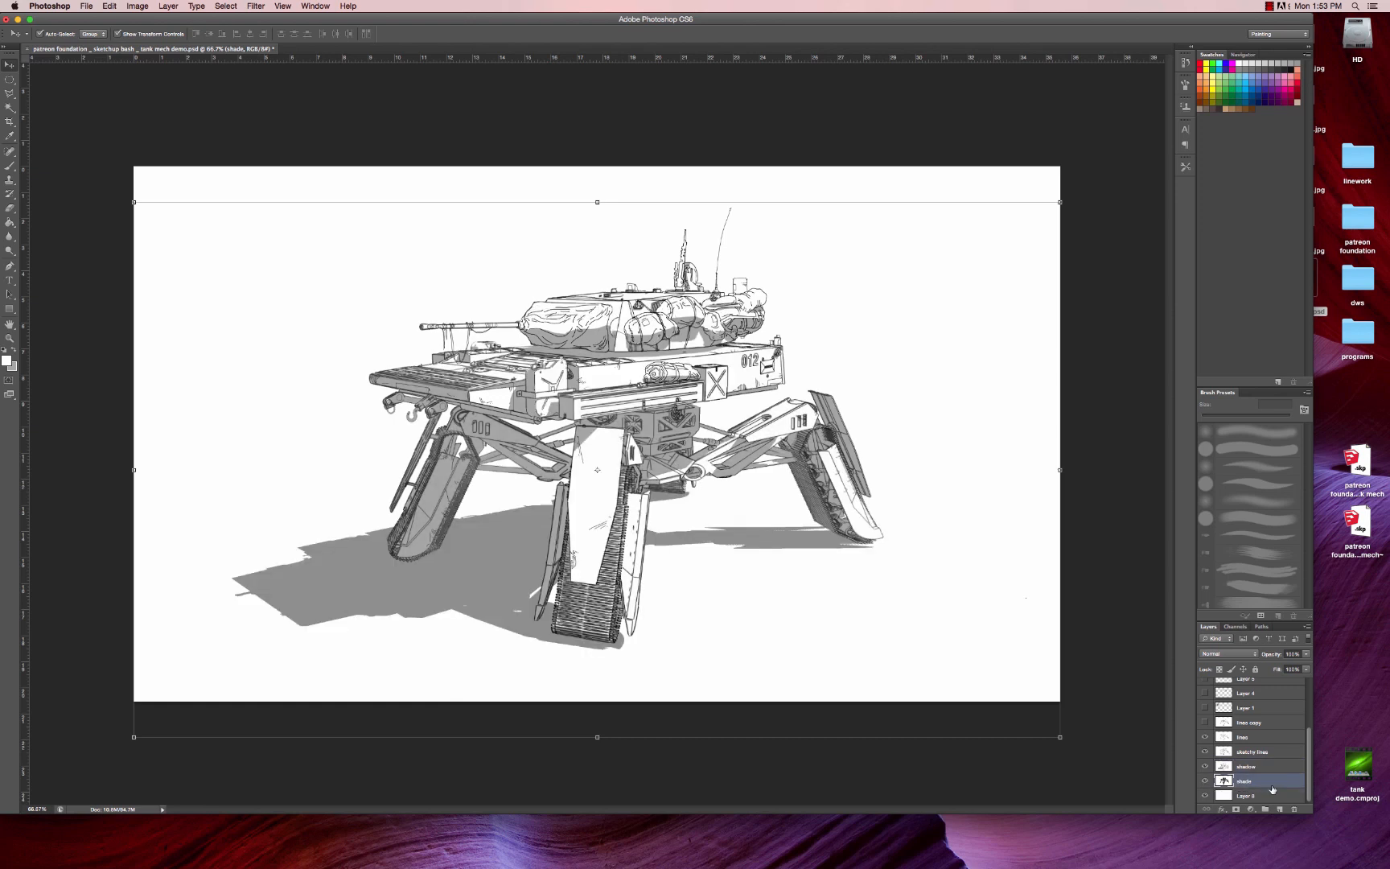
pyautogui.moveTo(1272, 788); pyautogui.dragTo(1270, 768)
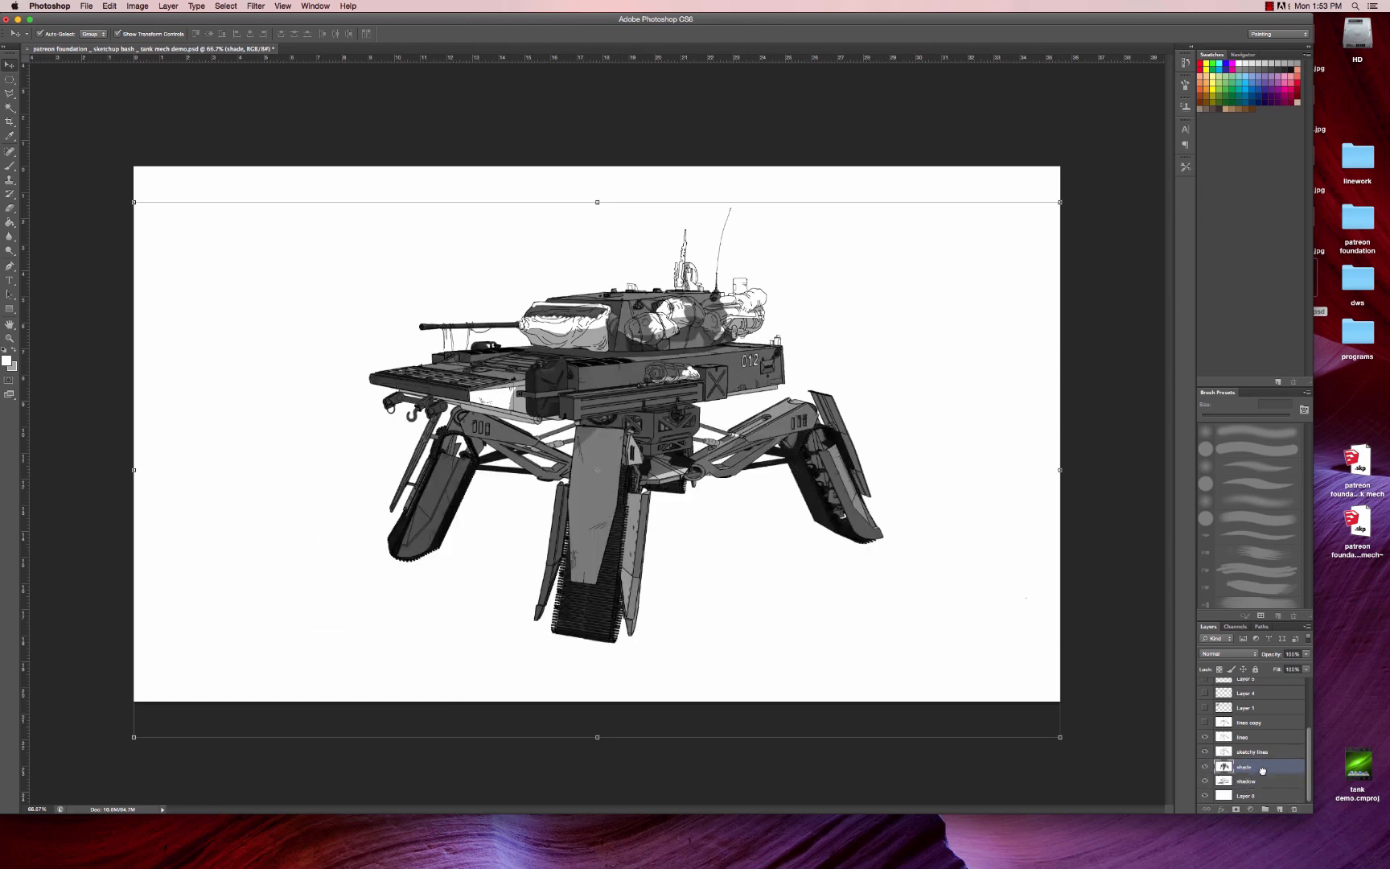
pyautogui.click(1238, 658)
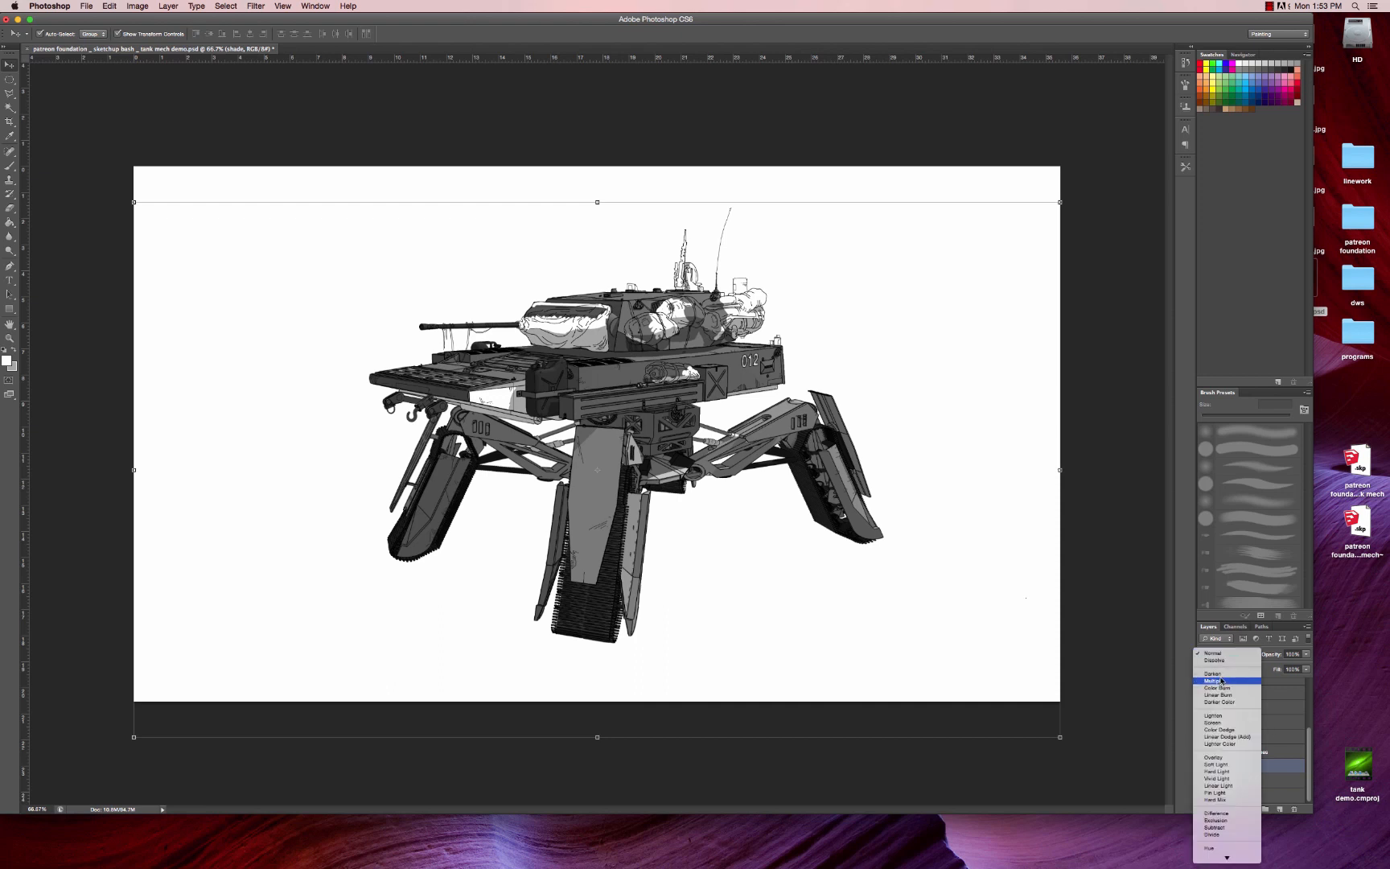
pyautogui.click(1223, 685)
pyautogui.press('z')
pyautogui.click(654, 485)
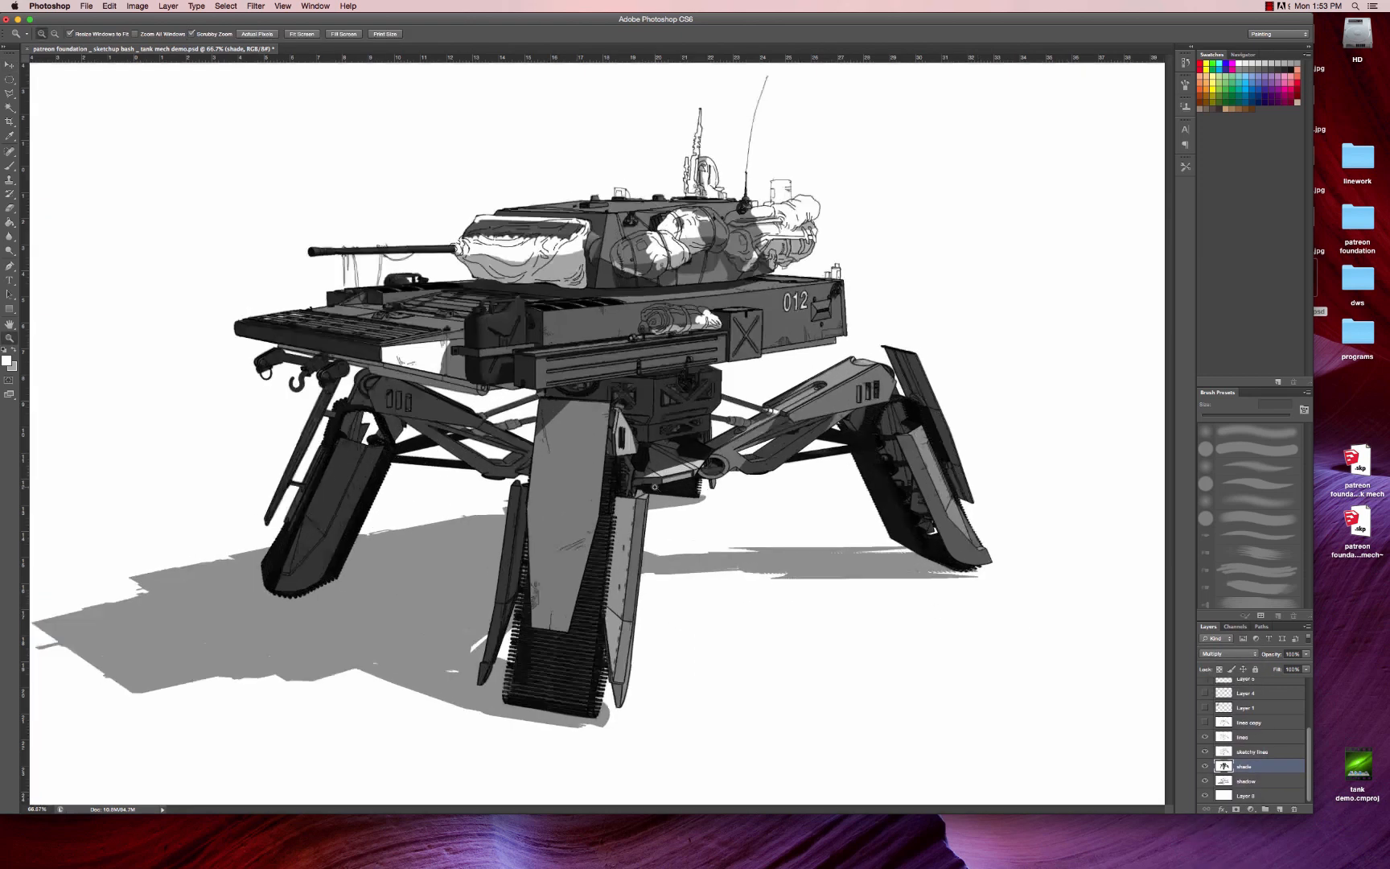
pyautogui.keyDown('alt'); pyautogui.click(655, 486); pyautogui.keyUp('alt')
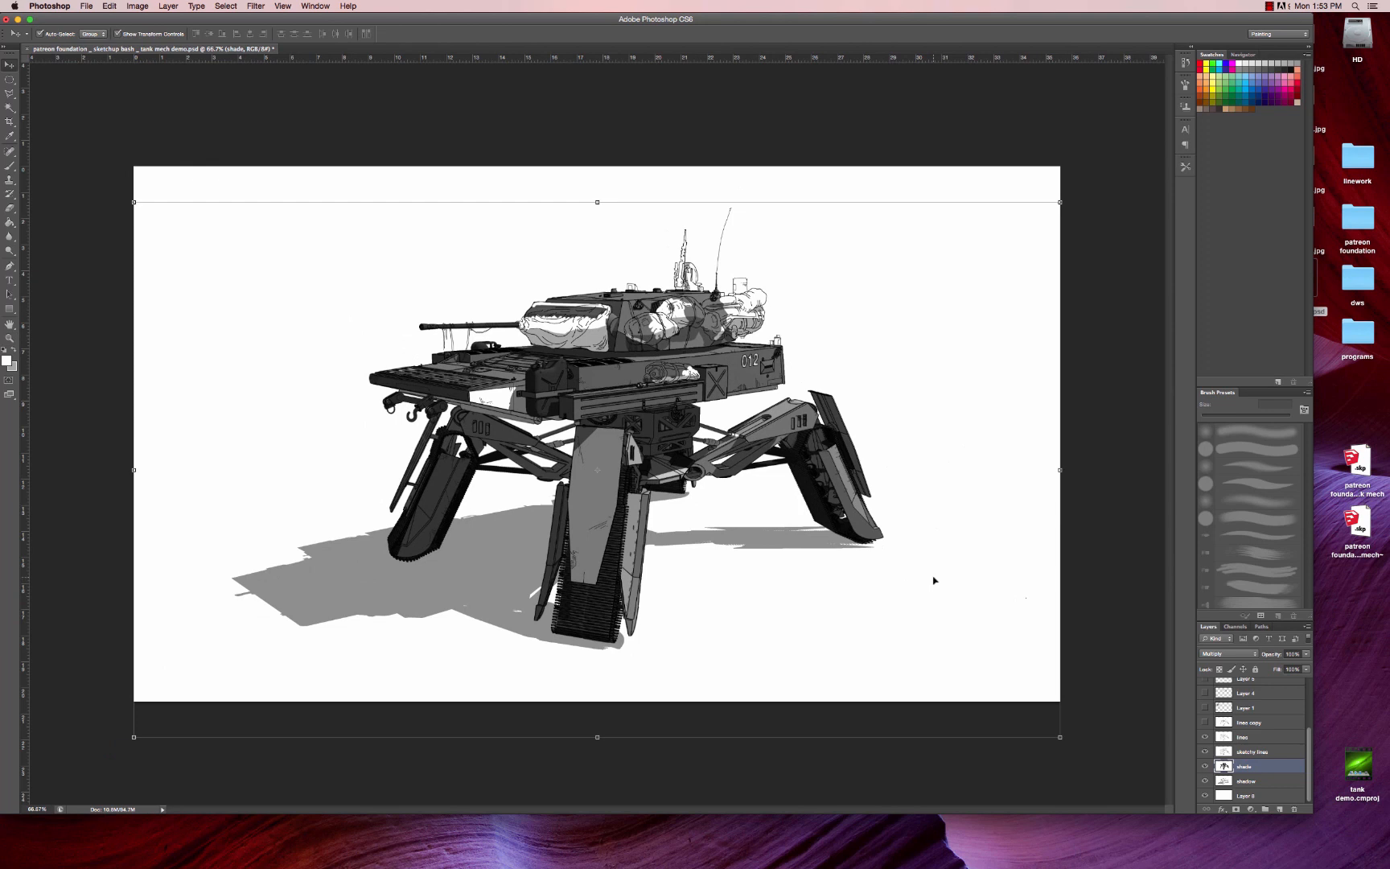
# - Lighten the shade layer using Levels with an output black level of 196, and compare the drawing with and without it
pyautogui.press('super+l')
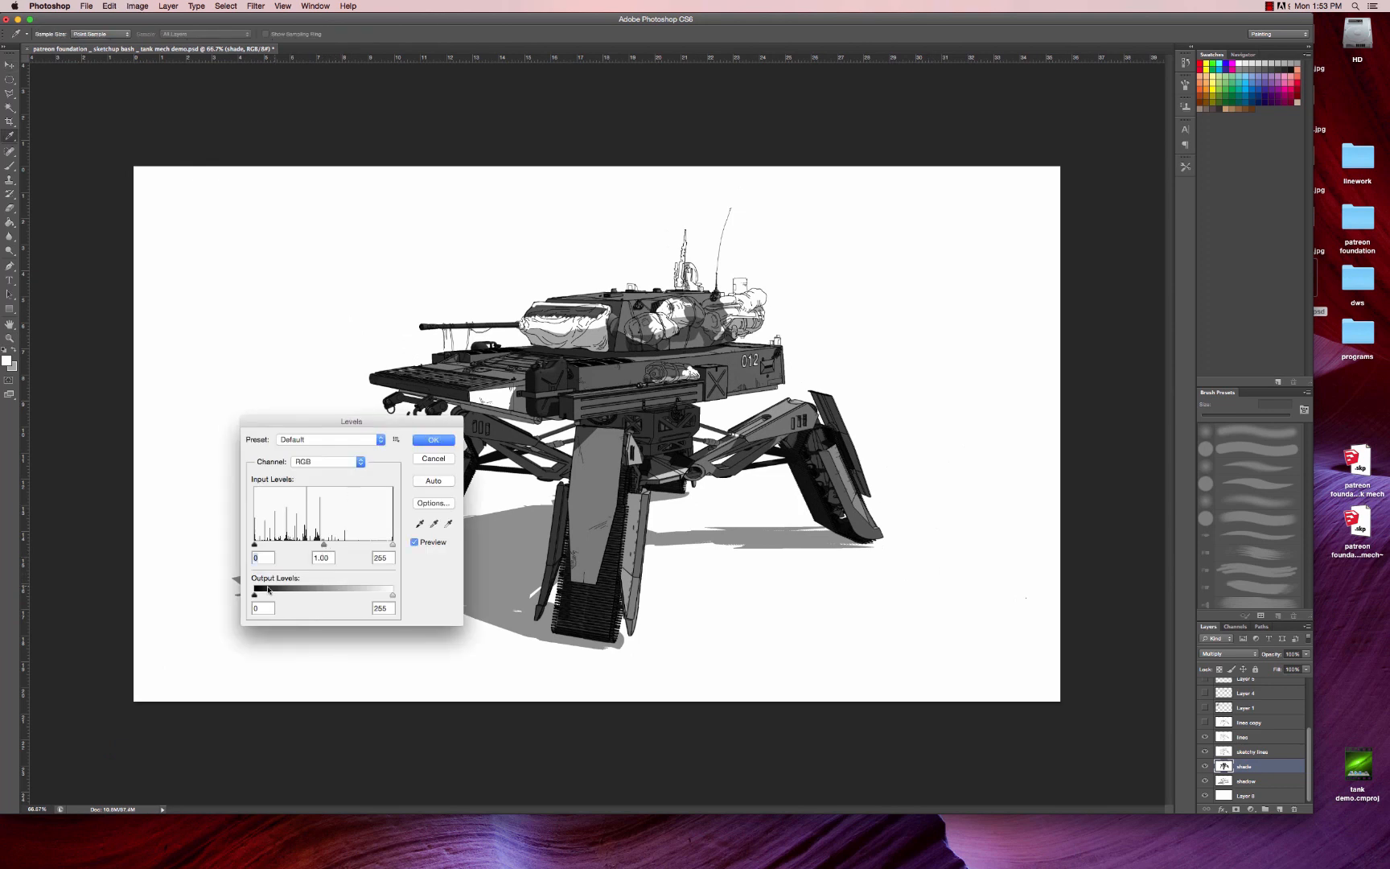
pyautogui.moveTo(255, 596); pyautogui.dragTo(357, 605)
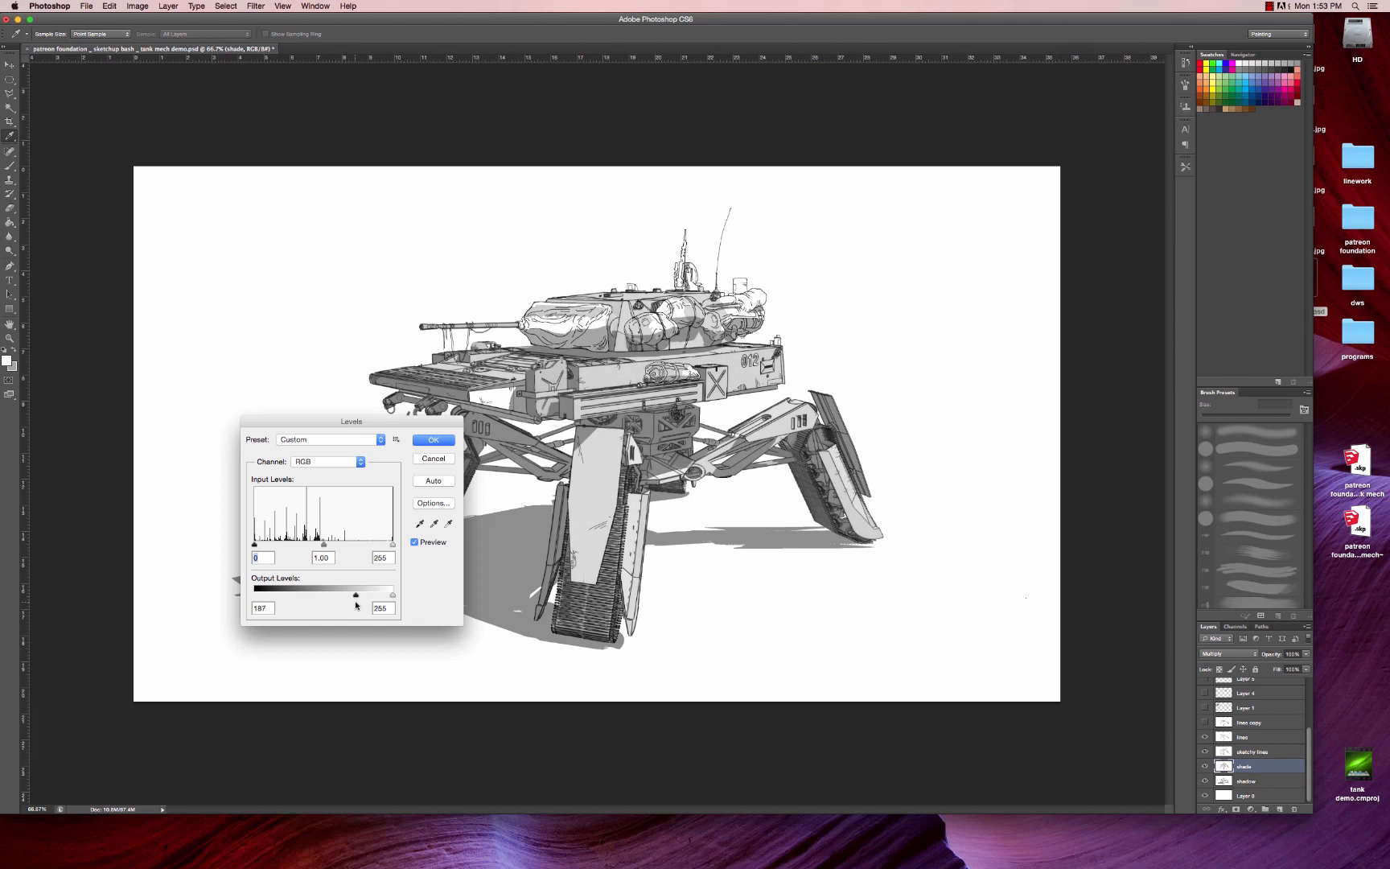
pyautogui.click(433, 440)
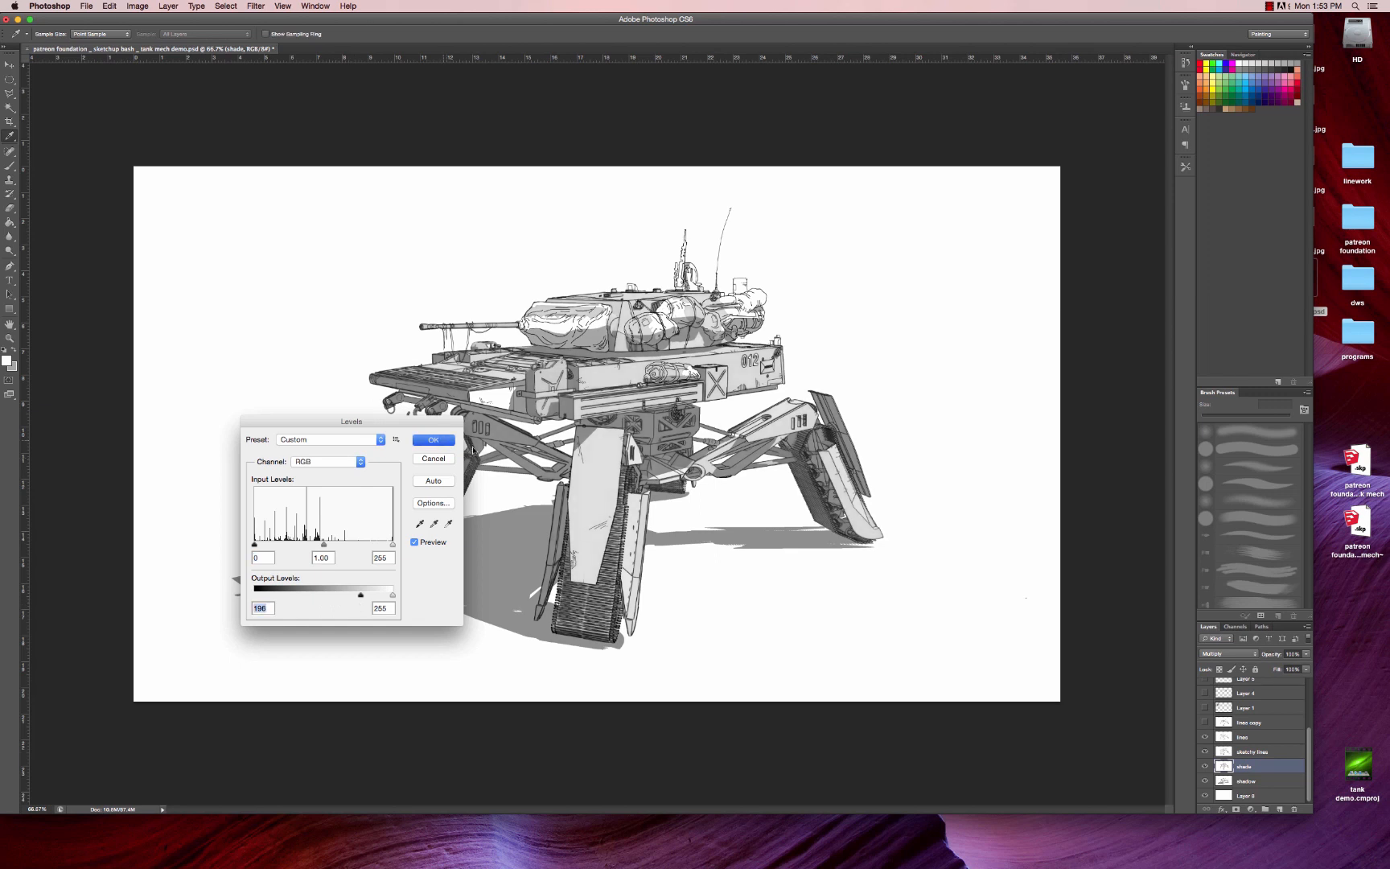
pyautogui.press('v')
pyautogui.click(1205, 766)
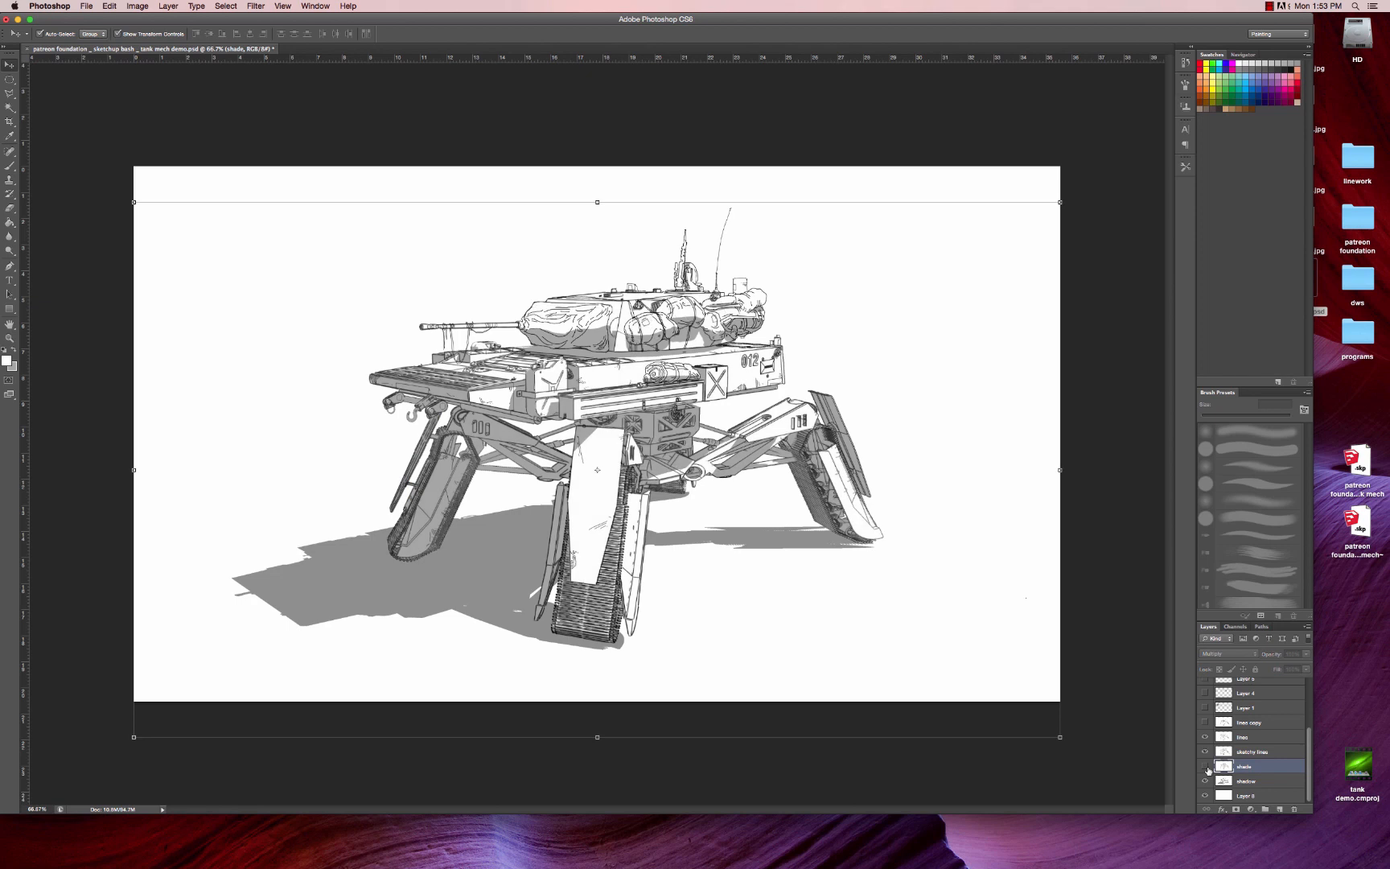
pyautogui.click(1205, 766)
pyautogui.click(1206, 768)
pyautogui.click(1206, 768)
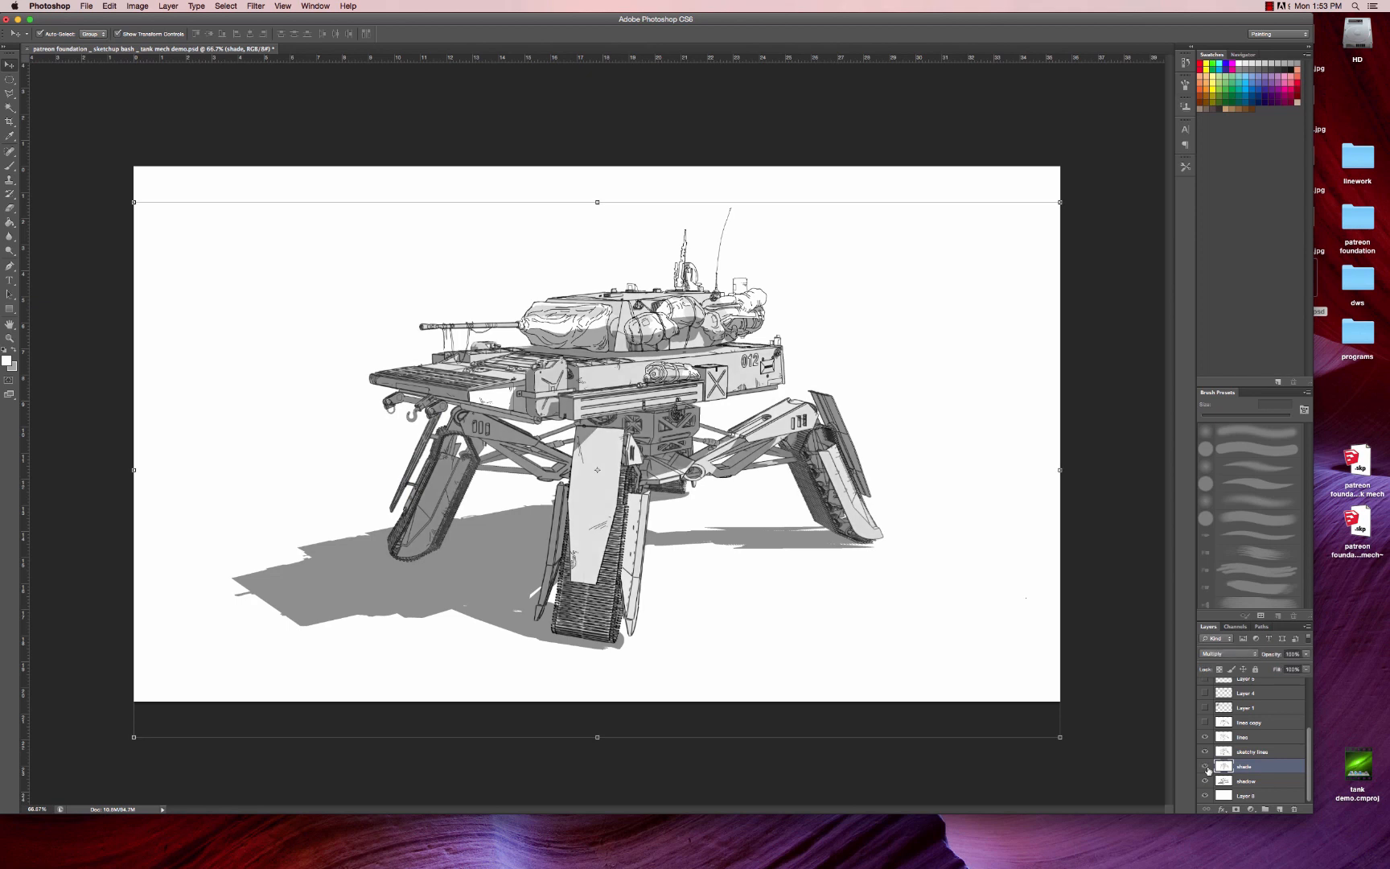
pyautogui.click(1206, 766)
pyautogui.click(1206, 766)
# - Check the upper detail layers by switching them off and on to find which one holds the fill of the canvas bags
pyautogui.scroll(5, 1291, 748)
pyautogui.click(1270, 686)
pyautogui.click(1204, 686)
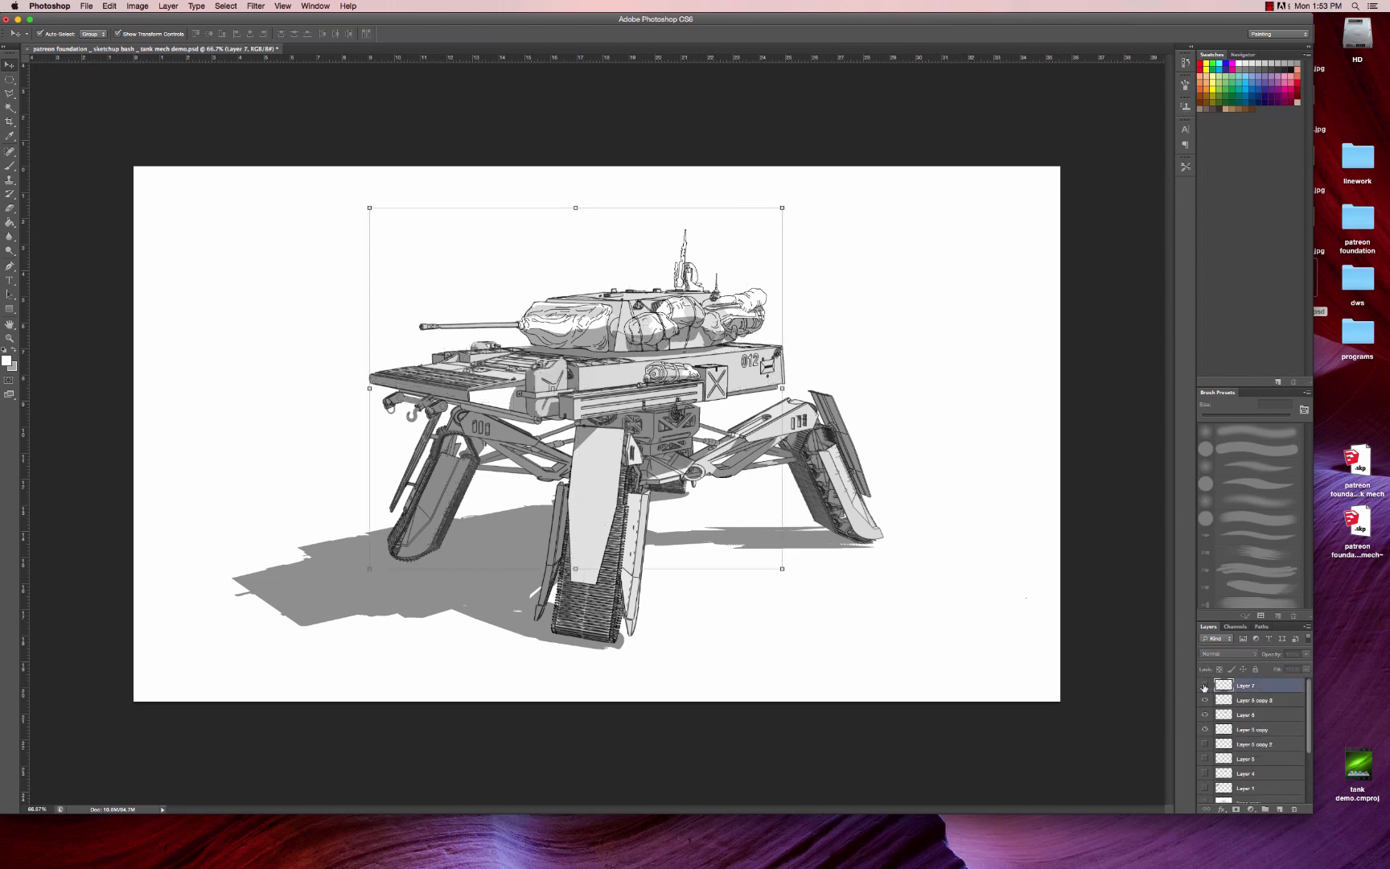
pyautogui.click(1204, 686)
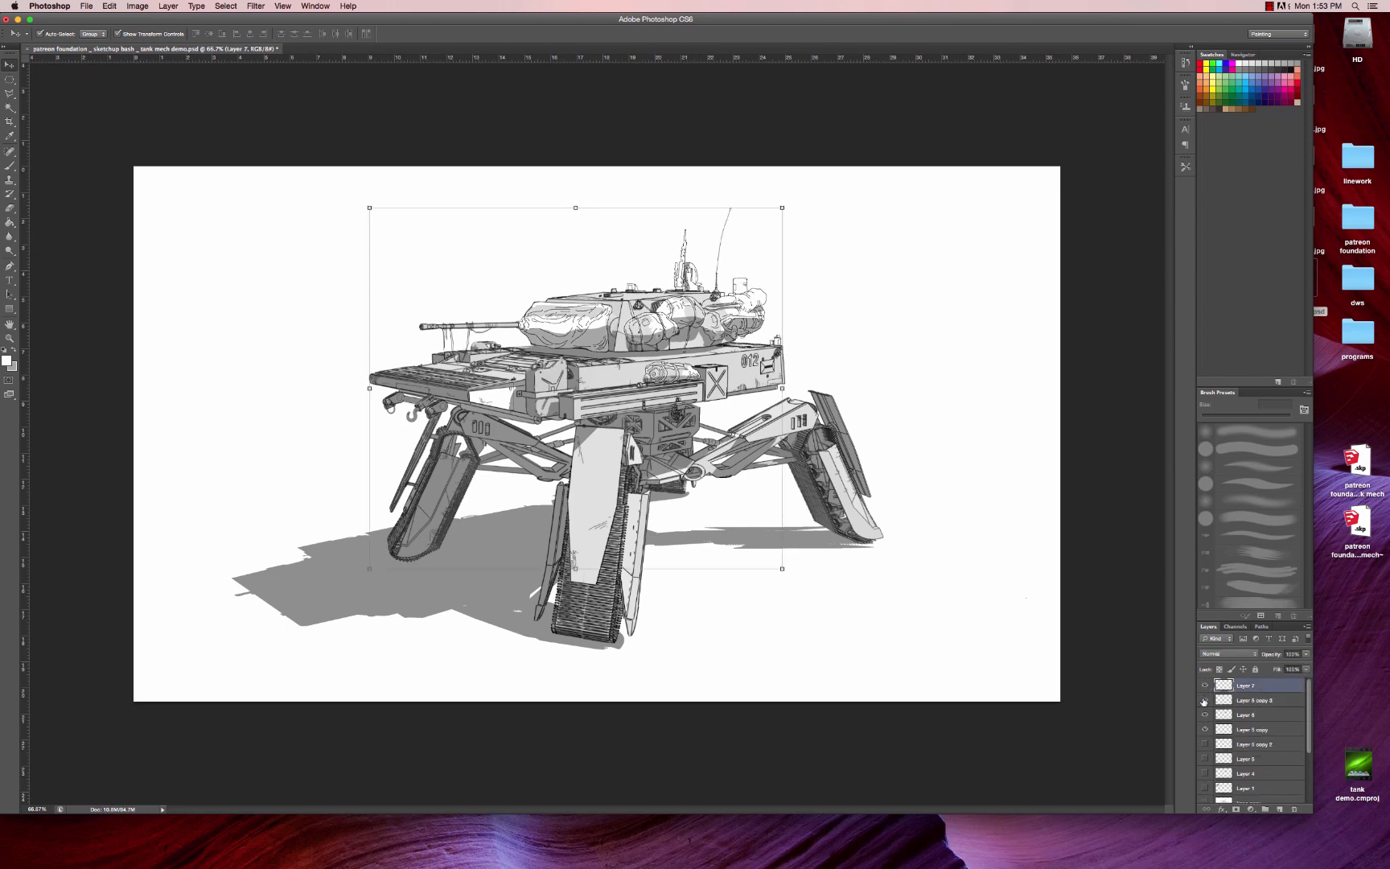
pyautogui.click(1204, 714)
pyautogui.click(1204, 714)
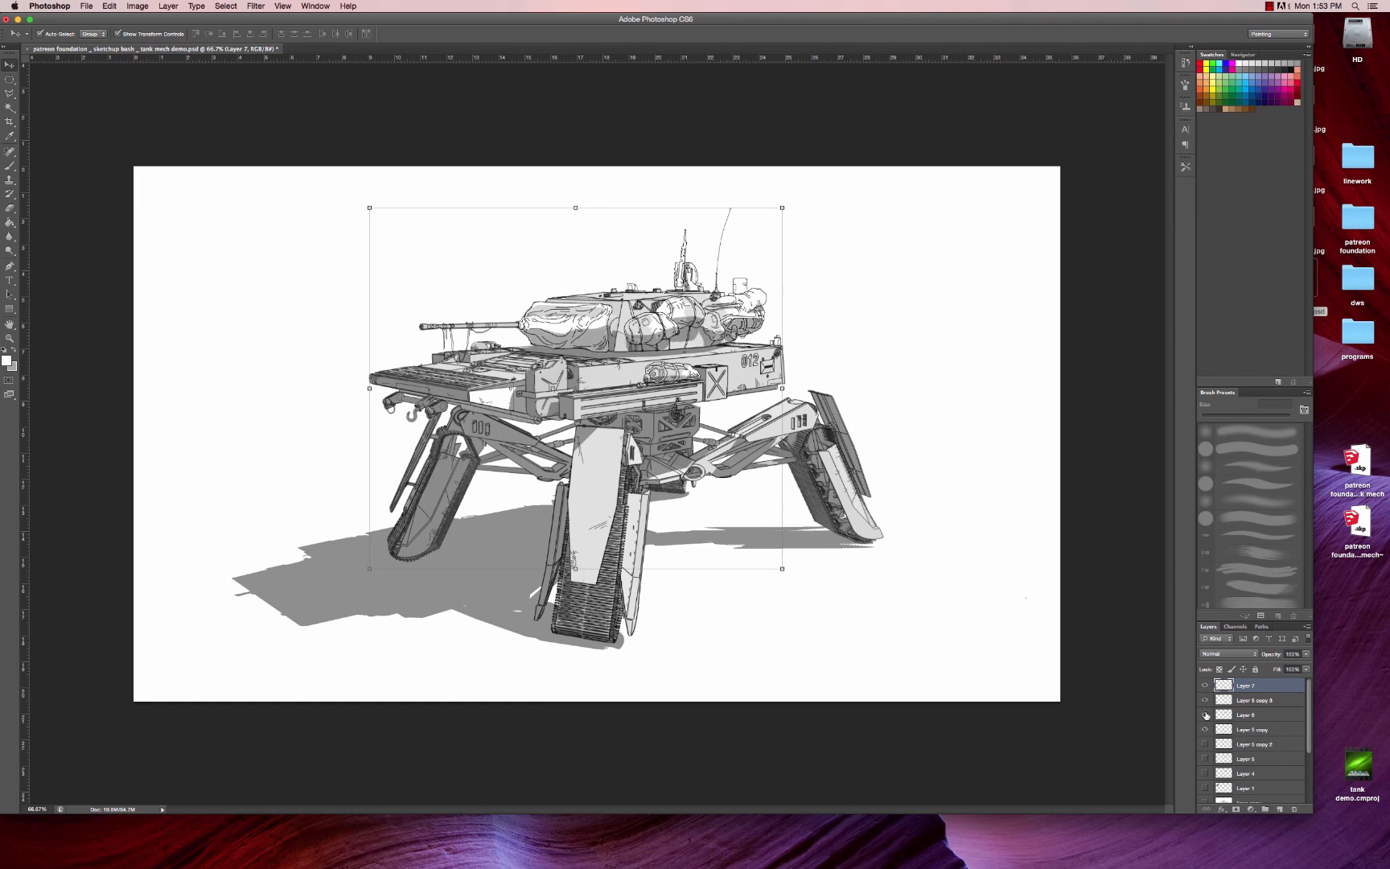
pyautogui.click(1241, 716)
pyautogui.click(1243, 729)
pyautogui.click(1204, 730)
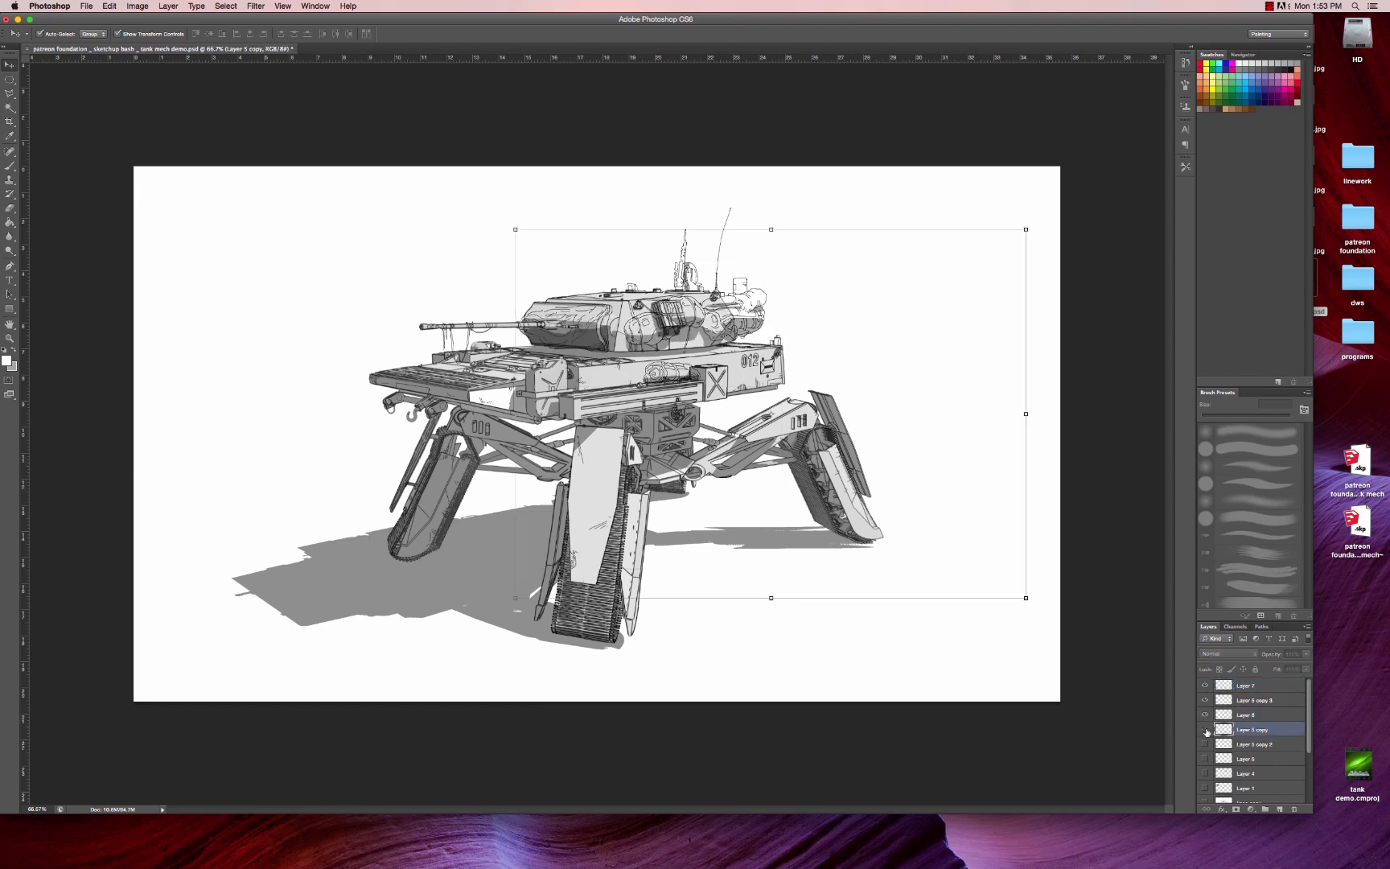
pyautogui.click(1204, 730)
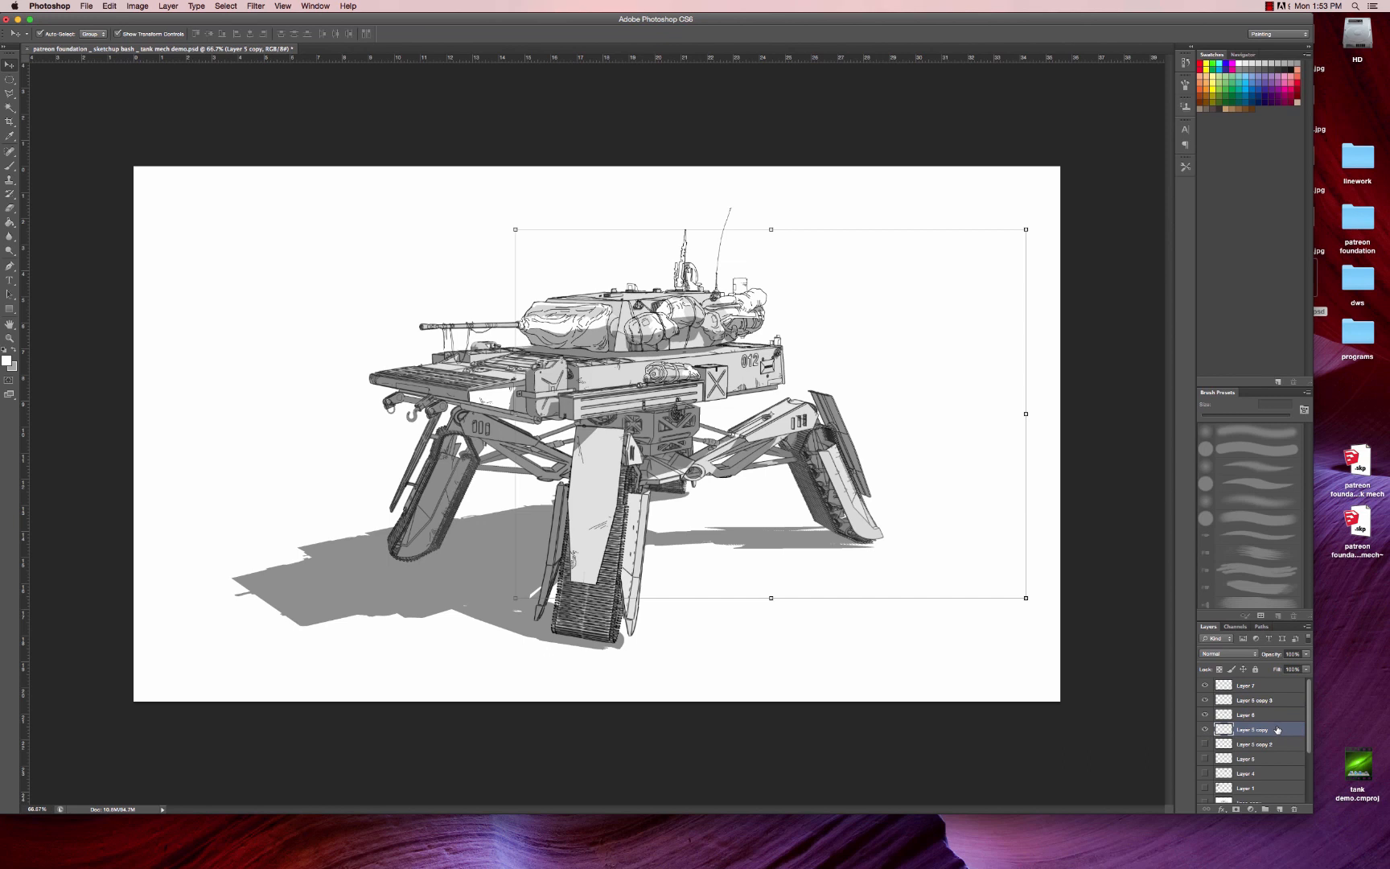
# - Tone down the white fill of the Layer 5 copy layer to light grey by lowering its output white in Levels
pyautogui.press('super+l')
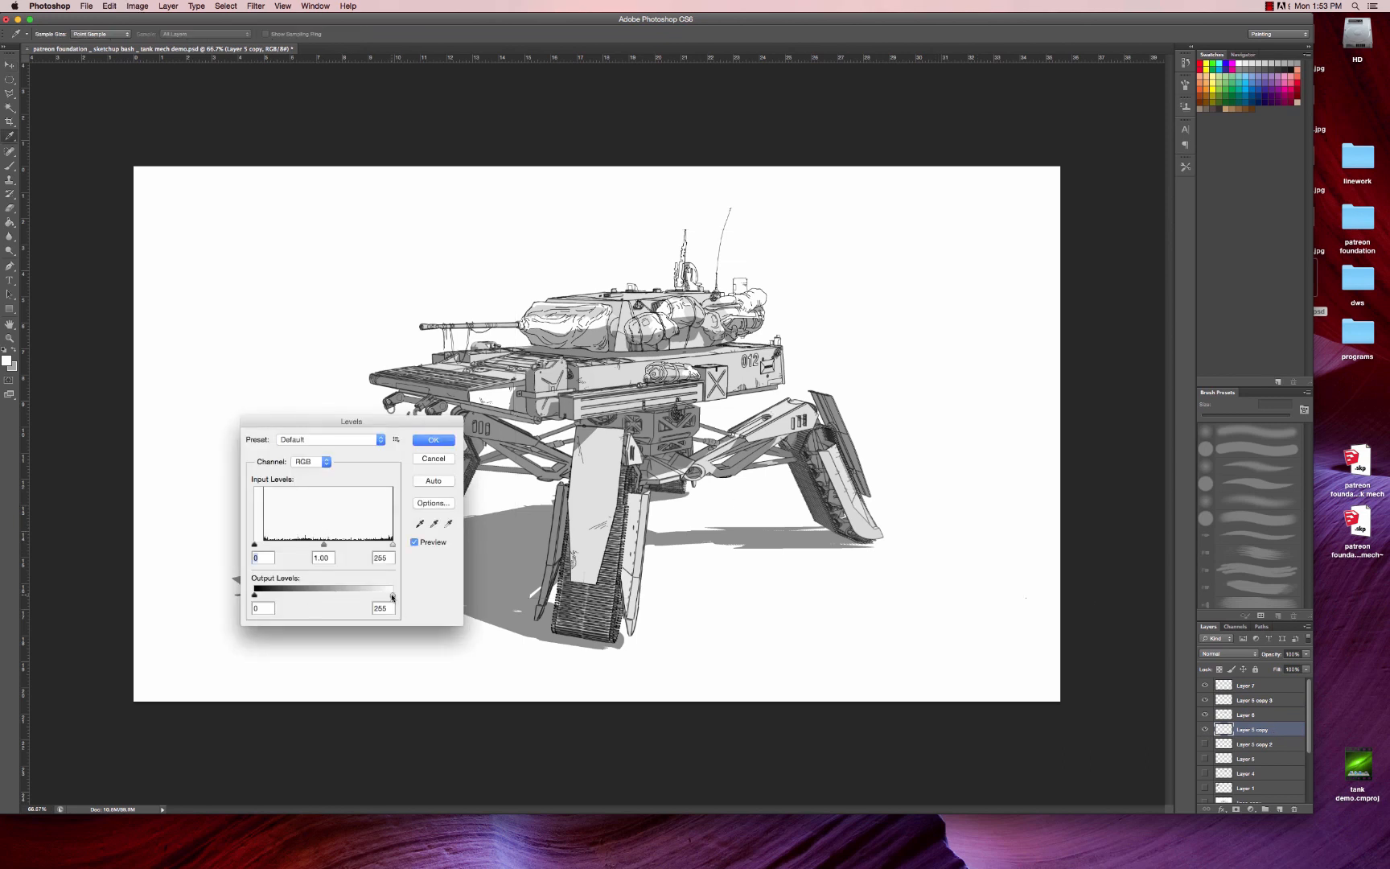
pyautogui.moveTo(393, 595); pyautogui.dragTo(379, 598)
pyautogui.click(437, 441)
# - Paint light grey over the remaining white areas of the canister and canvas rolls at the turret's rear with an enlarged brush
pyautogui.keyDown('super'); pyautogui.click(512, 393); pyautogui.keyUp('super')
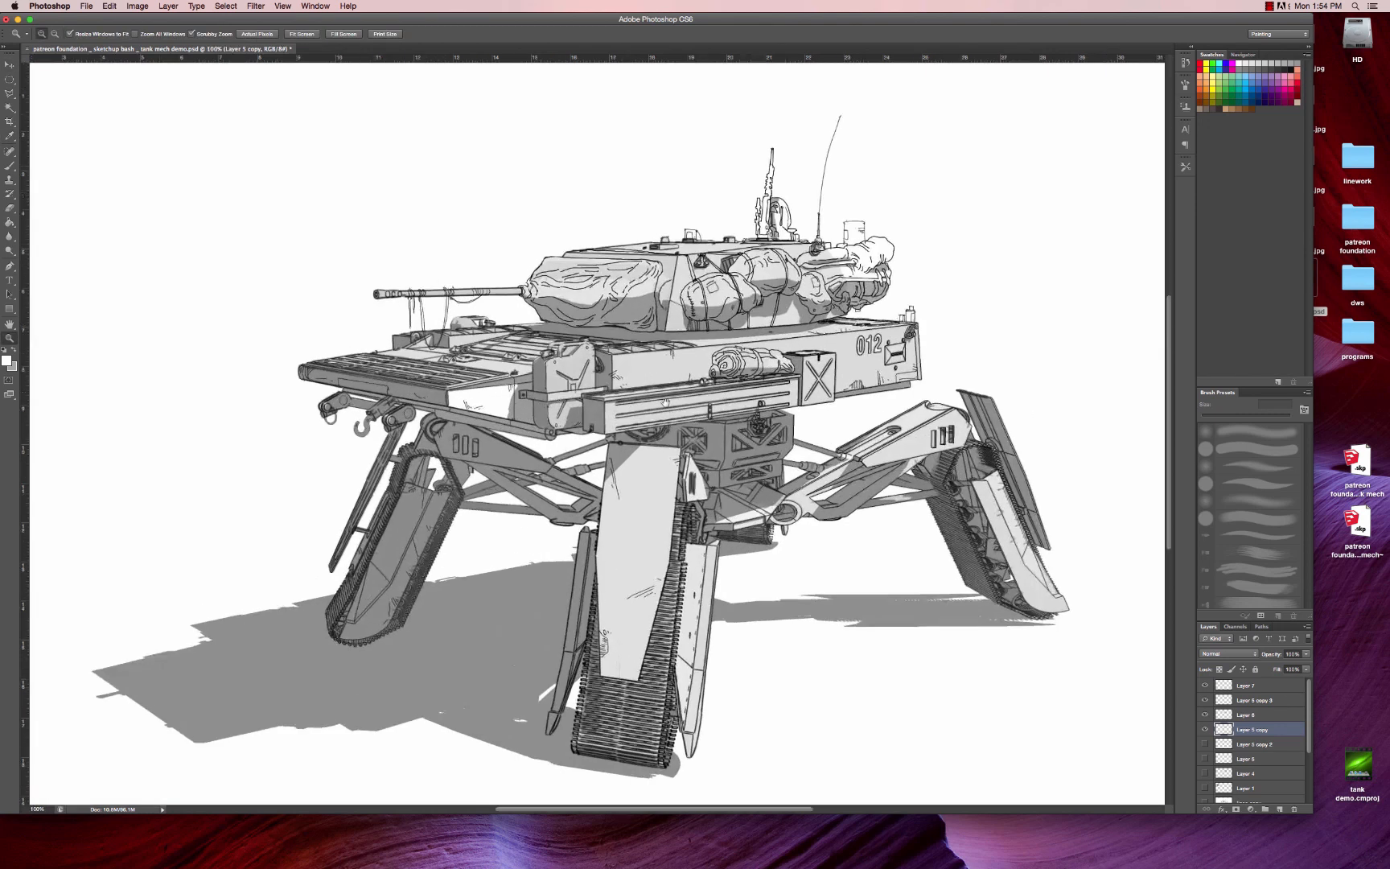
pyautogui.moveTo(665, 402); pyautogui.dragTo(608, 501)
pyautogui.keyDown('super'); pyautogui.click(788, 350); pyautogui.keyUp('super')
pyautogui.moveTo(808, 380); pyautogui.dragTo(711, 385)
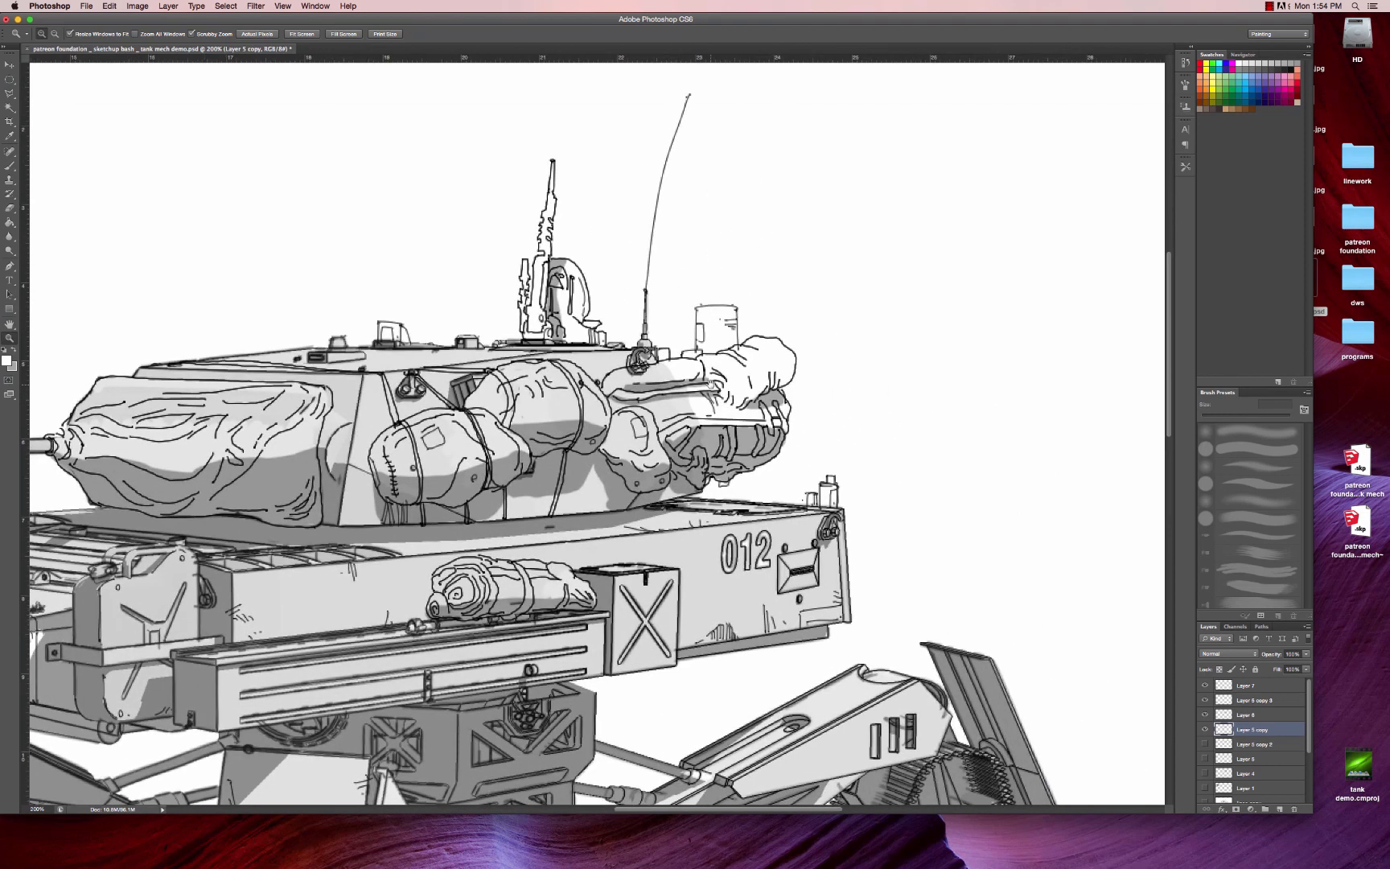
pyautogui.press('b')
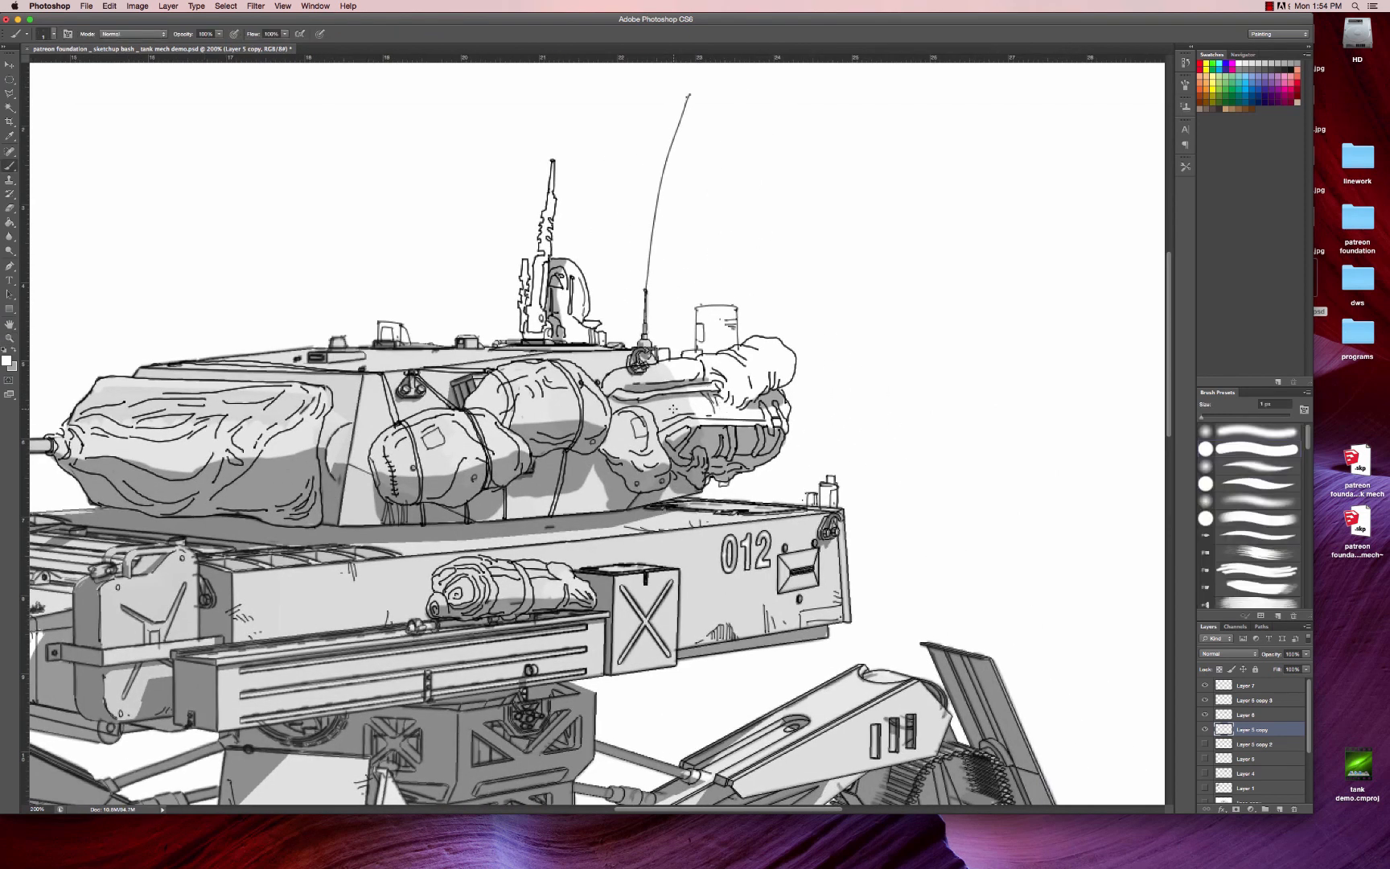
pyautogui.press(']')
pyautogui.press(']')
pyautogui.press(']')
pyautogui.press(']')
pyautogui.press(']')
pyautogui.press(']')
pyautogui.press(']')
pyautogui.press(']')
pyautogui.press(']')
pyautogui.press(']')
pyautogui.press(']')
pyautogui.press(']')
pyautogui.press(']')
pyautogui.moveTo(678, 403)
pyautogui.mouseDown()
pyautogui.moveTo(770, 407)
pyautogui.moveTo(752, 378)
pyautogui.moveTo(778, 366)
pyautogui.moveTo(765, 355)
pyautogui.moveTo(661, 373)
pyautogui.moveTo(703, 366)
pyautogui.moveTo(730, 383)
pyautogui.moveTo(719, 323)
pyautogui.moveTo(751, 424)
pyautogui.mouseUp()
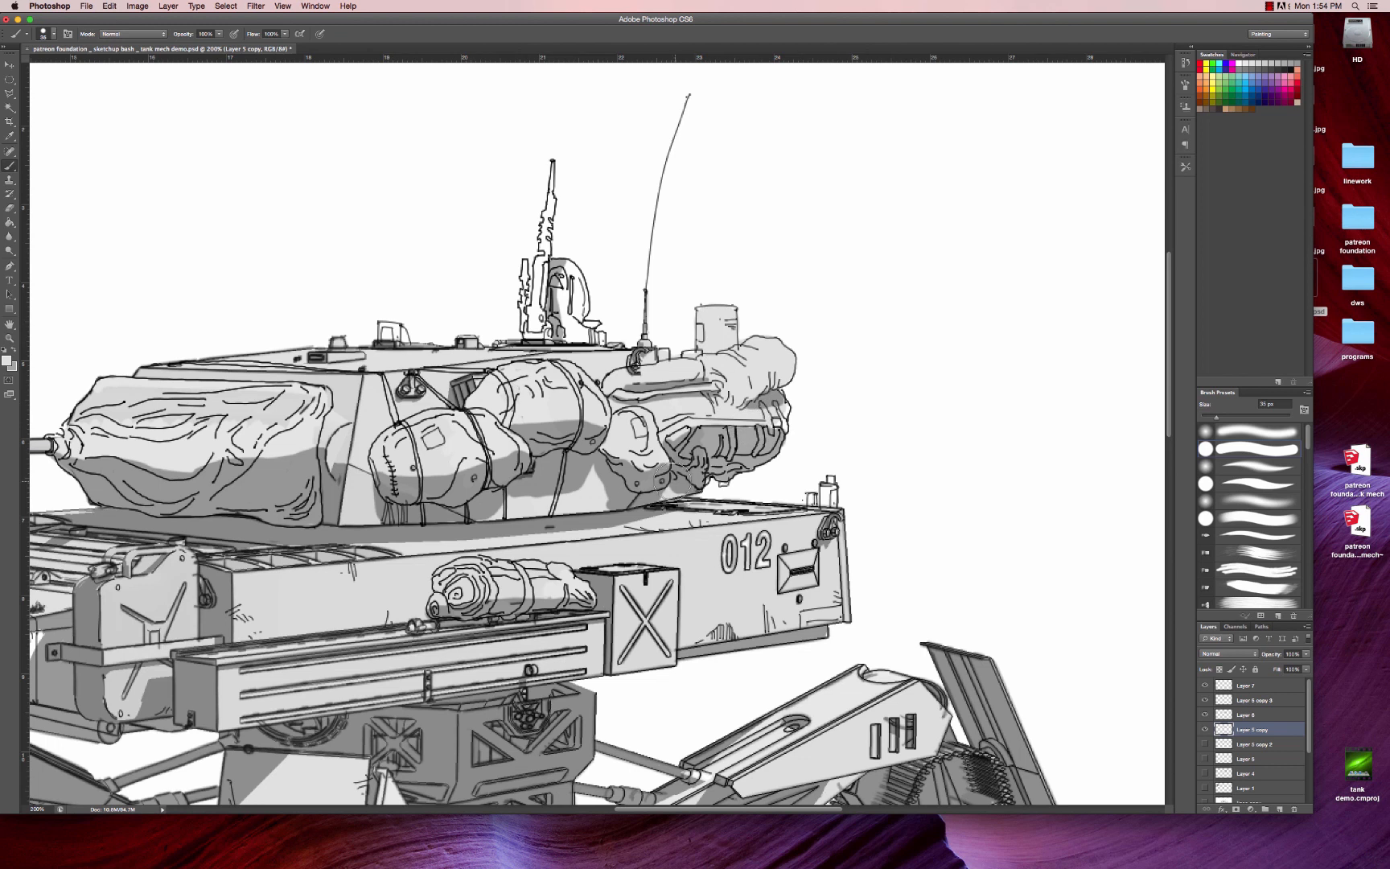
# - Paint the white hull panel between the slatted deck and the jerrycan with the darker grey sampled from the drawing
pyautogui.moveTo(446, 471); pyautogui.dragTo(878, 312)
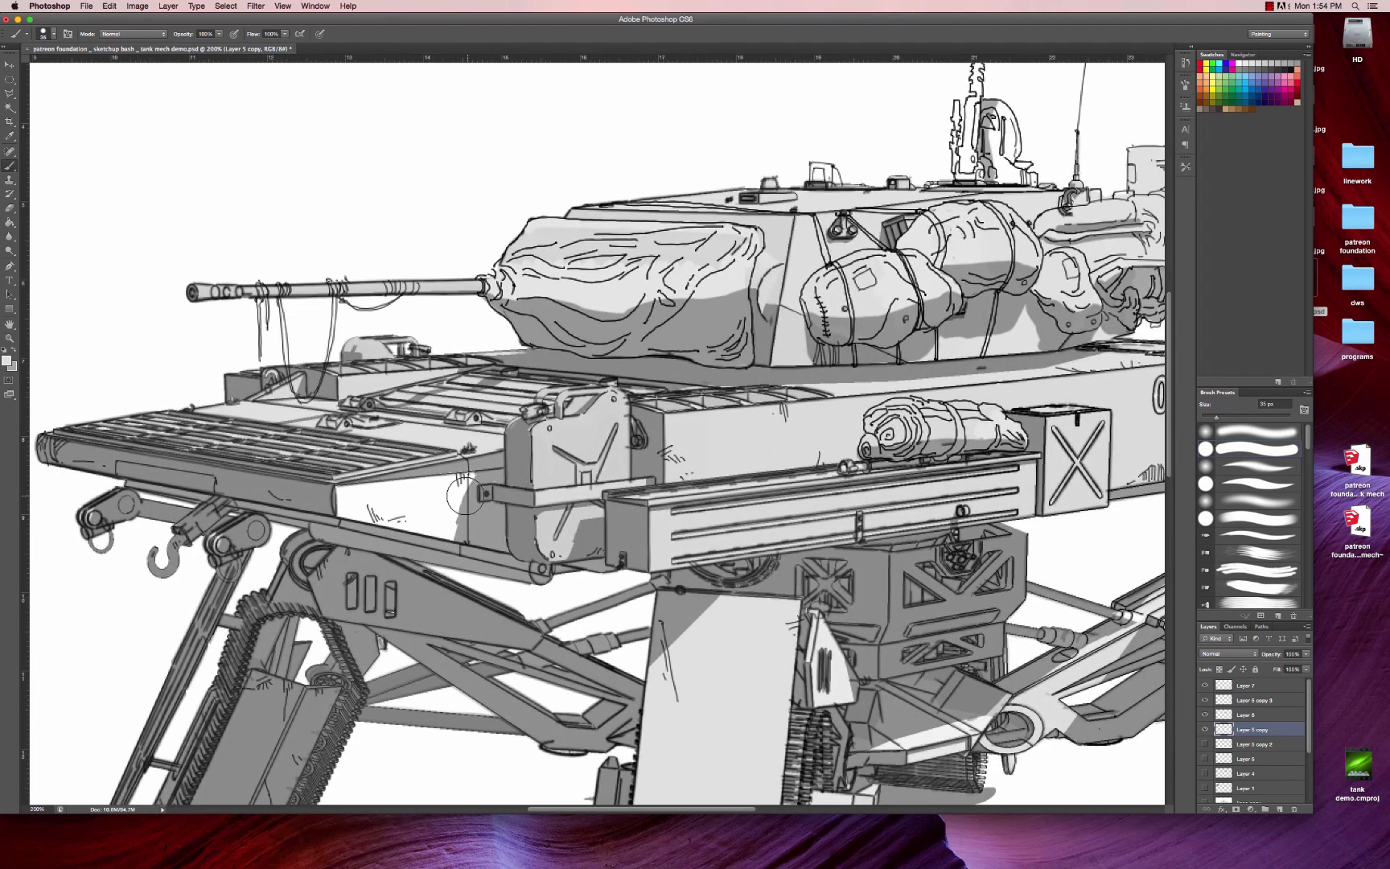
pyautogui.click(464, 491)
pyautogui.press('super+z')
pyautogui.keyDown('alt'); pyautogui.click(398, 533); pyautogui.keyUp('alt')
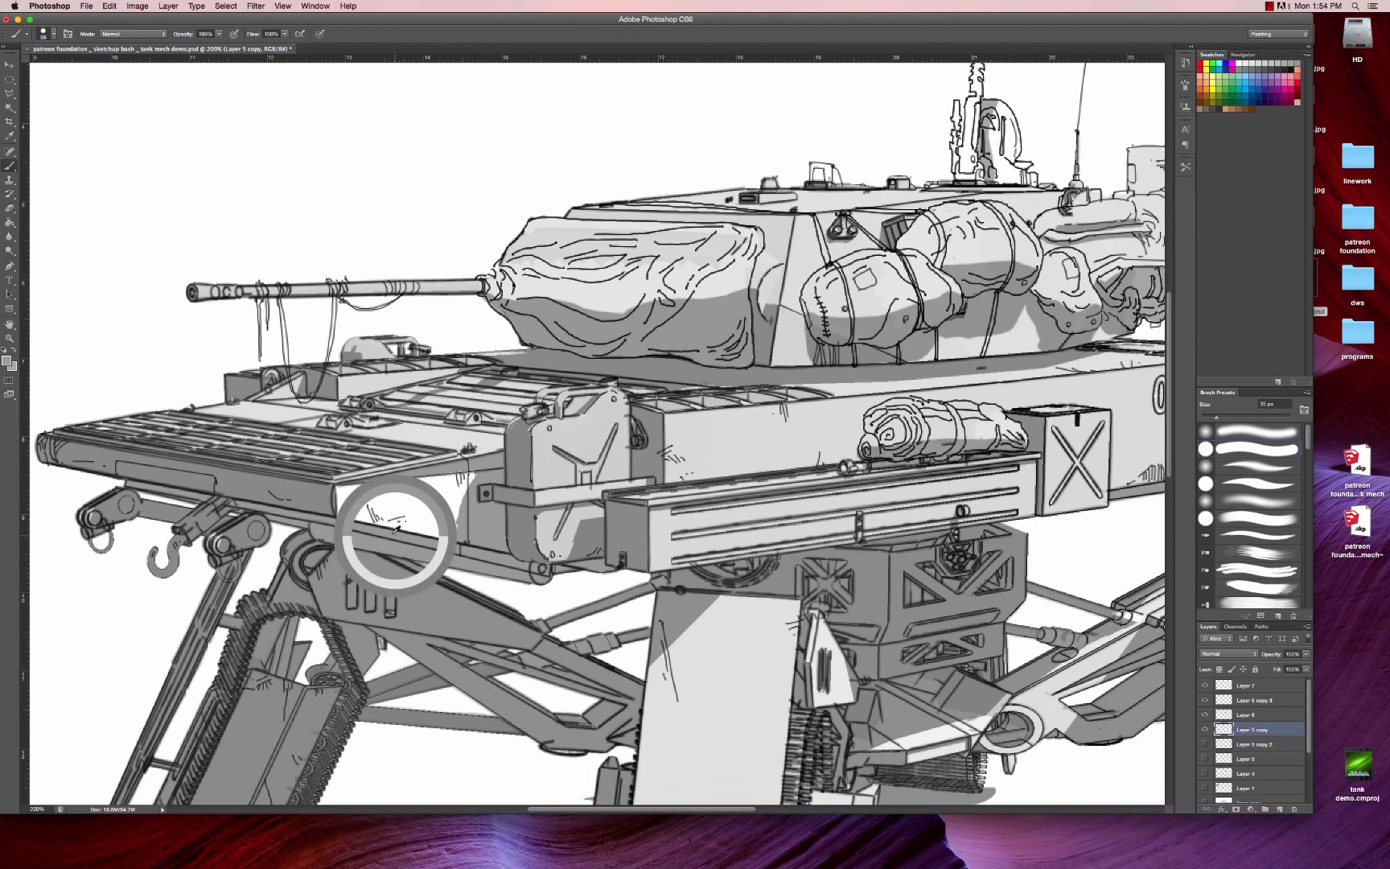
pyautogui.moveTo(338, 500)
pyautogui.mouseDown()
pyautogui.moveTo(468, 485)
pyautogui.moveTo(375, 502)
pyautogui.moveTo(451, 522)
pyautogui.mouseUp()
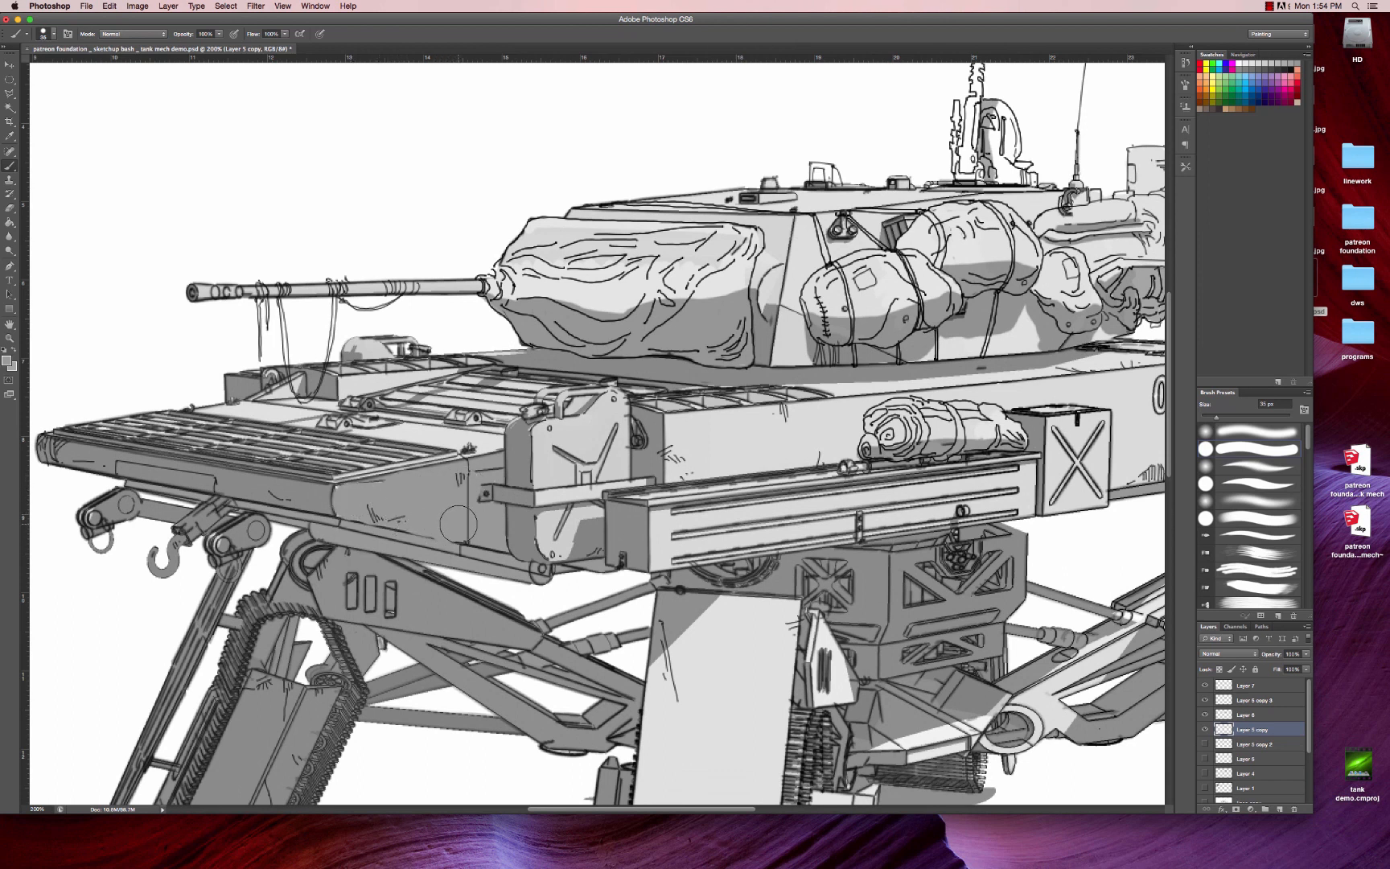
# - Erase the excess grey in a straight line along the hull panel's lower edge and review the whole mech
pyautogui.press('e')
pyautogui.click(346, 525)
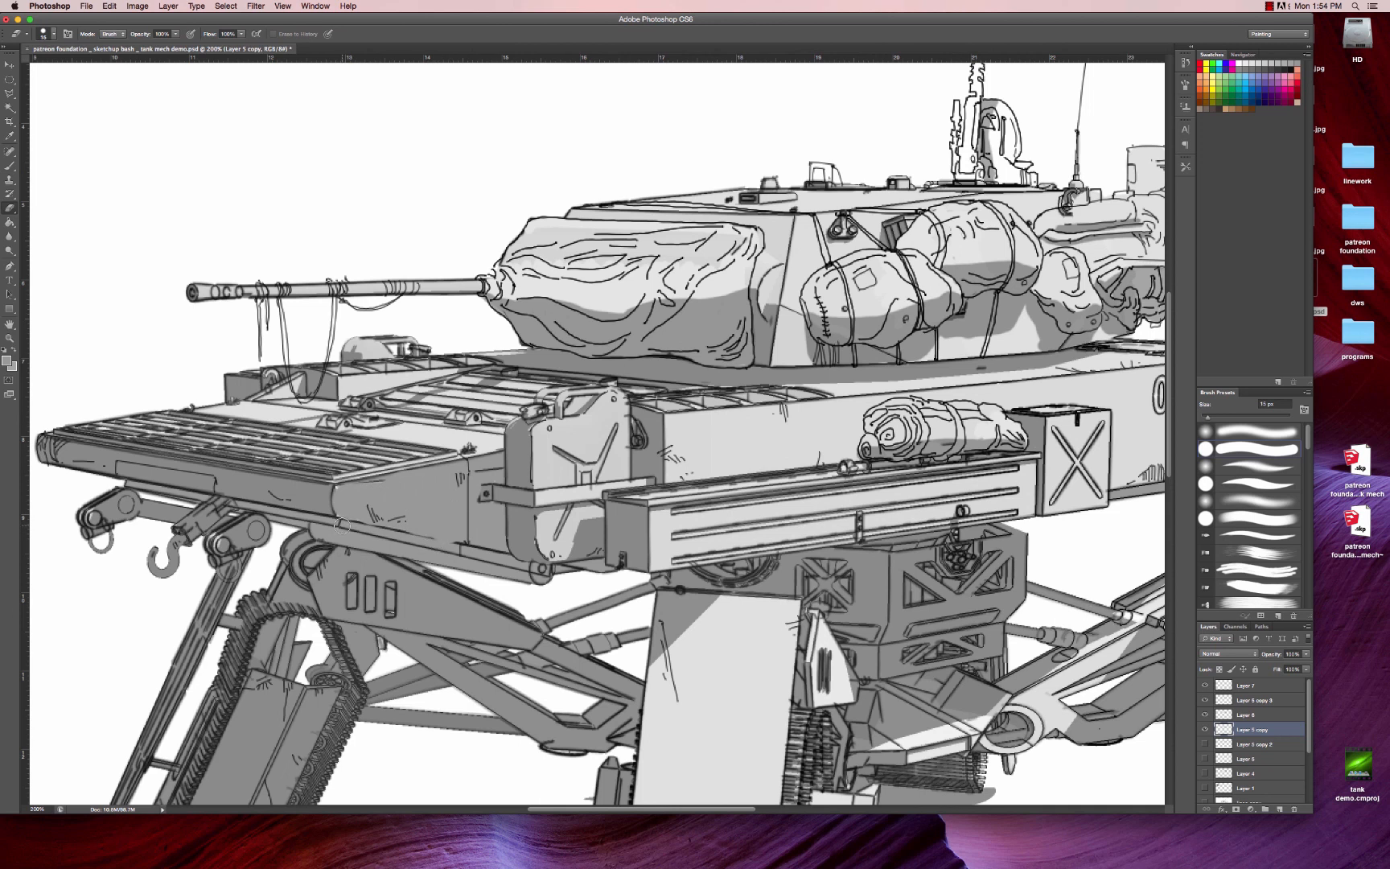
pyautogui.keyDown('shift'); pyautogui.click(459, 550); pyautogui.keyUp('shift')
pyautogui.press('z')
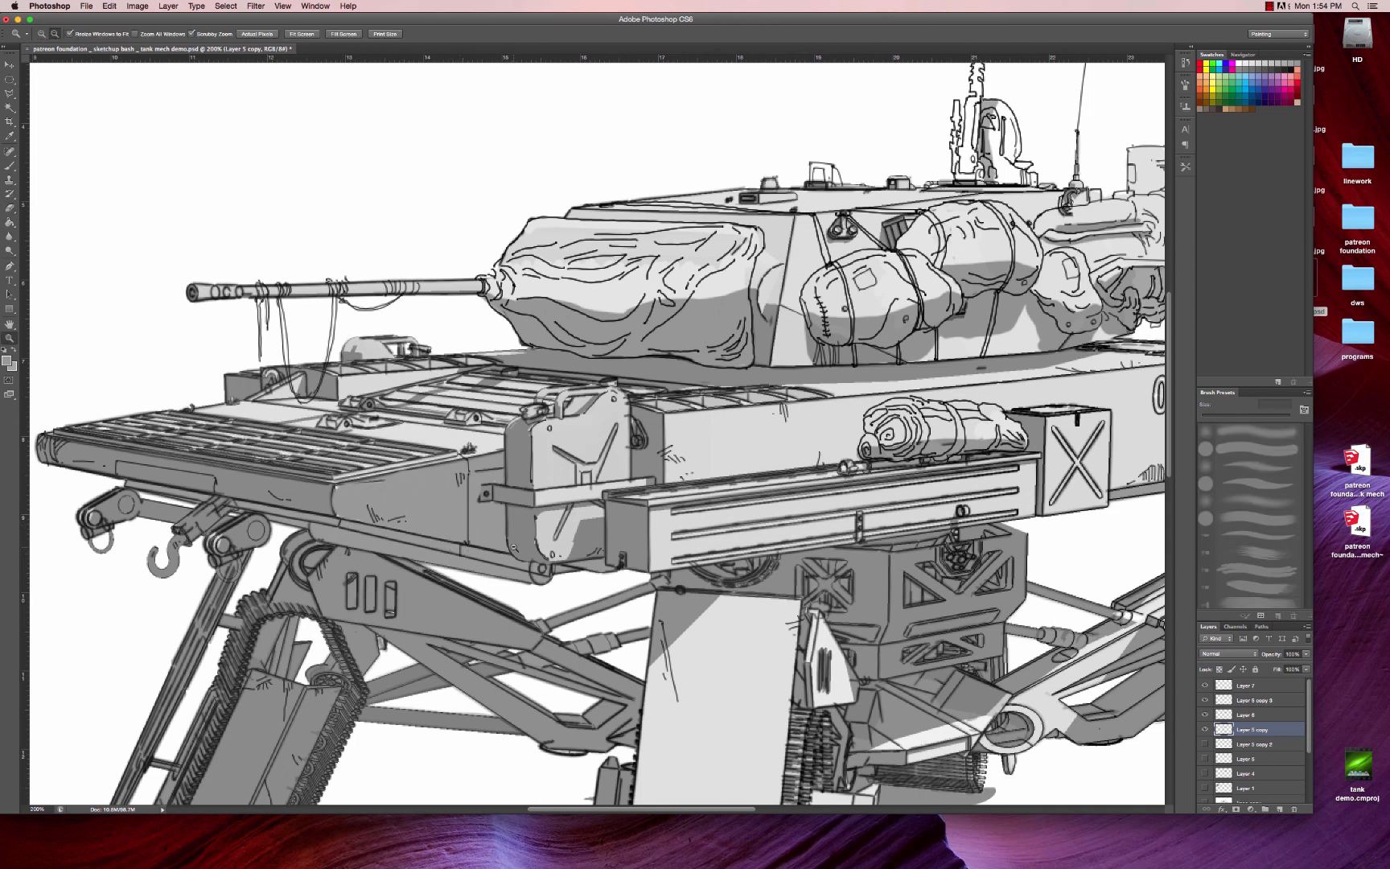
pyautogui.keyDown('alt'); pyautogui.click(635, 503); pyautogui.keyUp('alt')
pyautogui.keyDown('alt'); pyautogui.click(635, 503); pyautogui.keyUp('alt')
pyautogui.click(635, 504)
pyautogui.moveTo(635, 502); pyautogui.dragTo(620, 519)
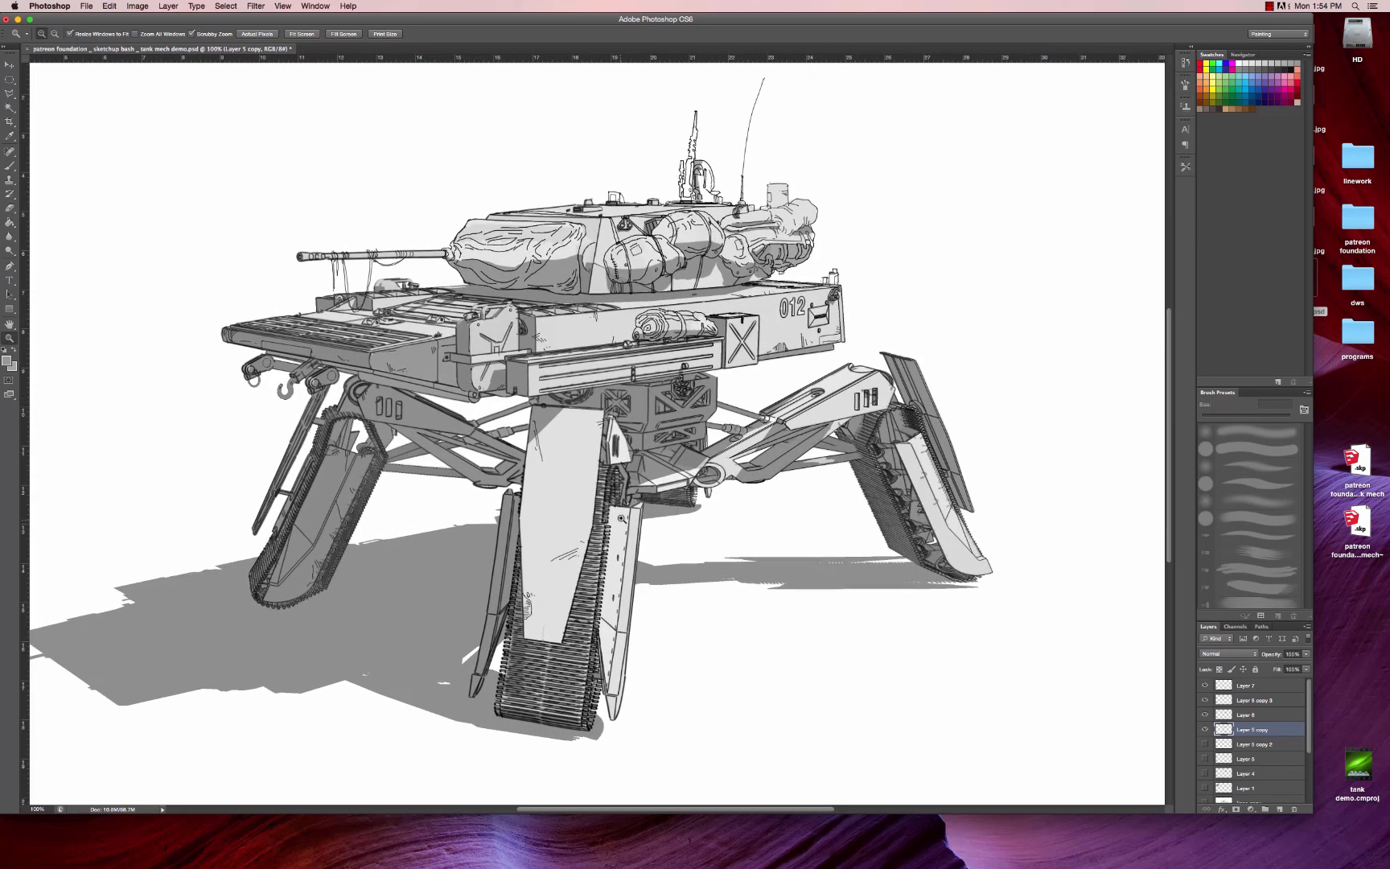
# - Show the hidden Bounty Hunter reference image and examine its dark recess shading up close
pyautogui.press('b')
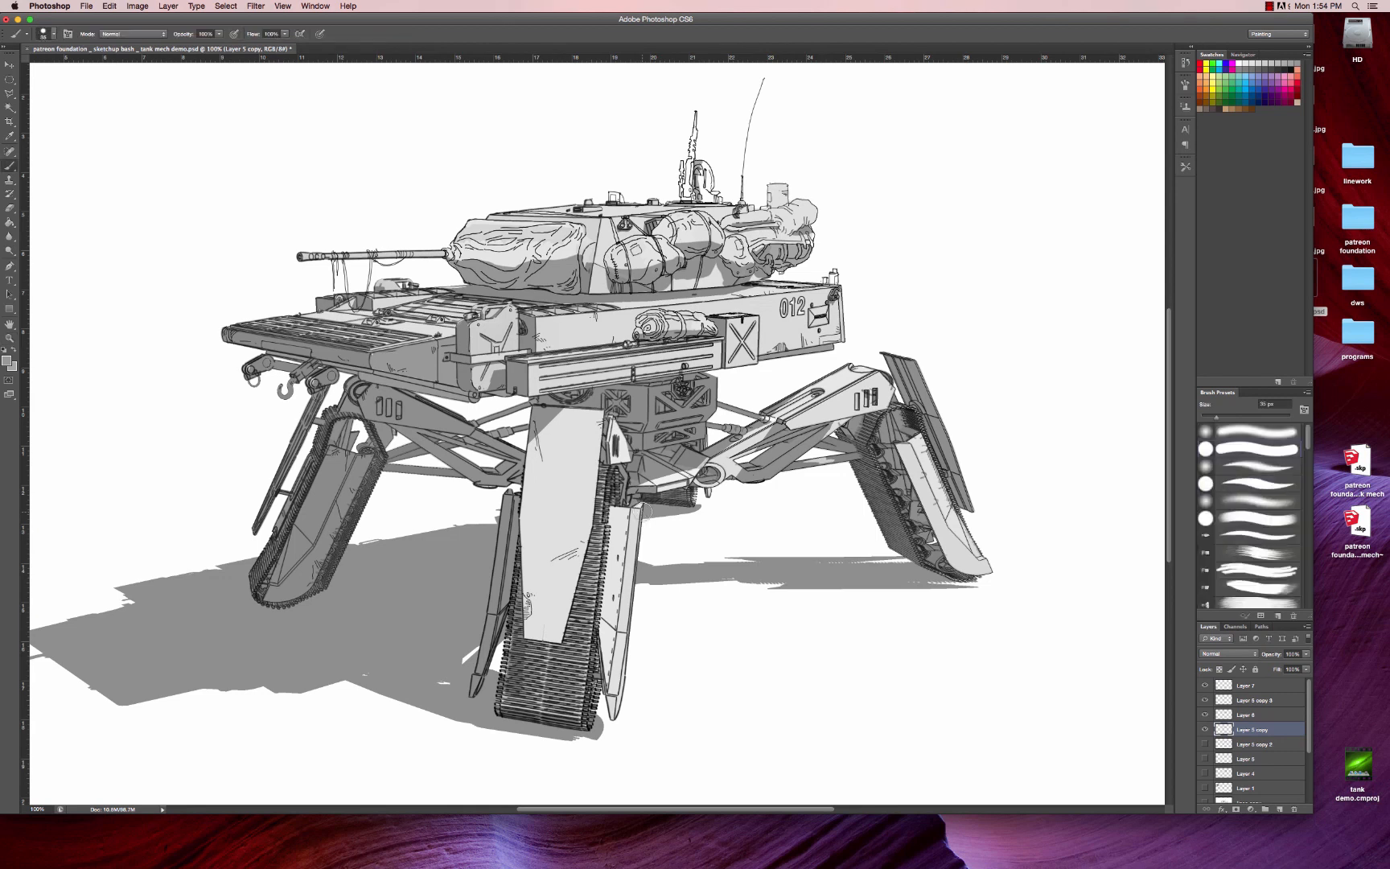
pyautogui.press('z')
pyautogui.keyDown('alt'); pyautogui.click(799, 456); pyautogui.keyUp('alt')
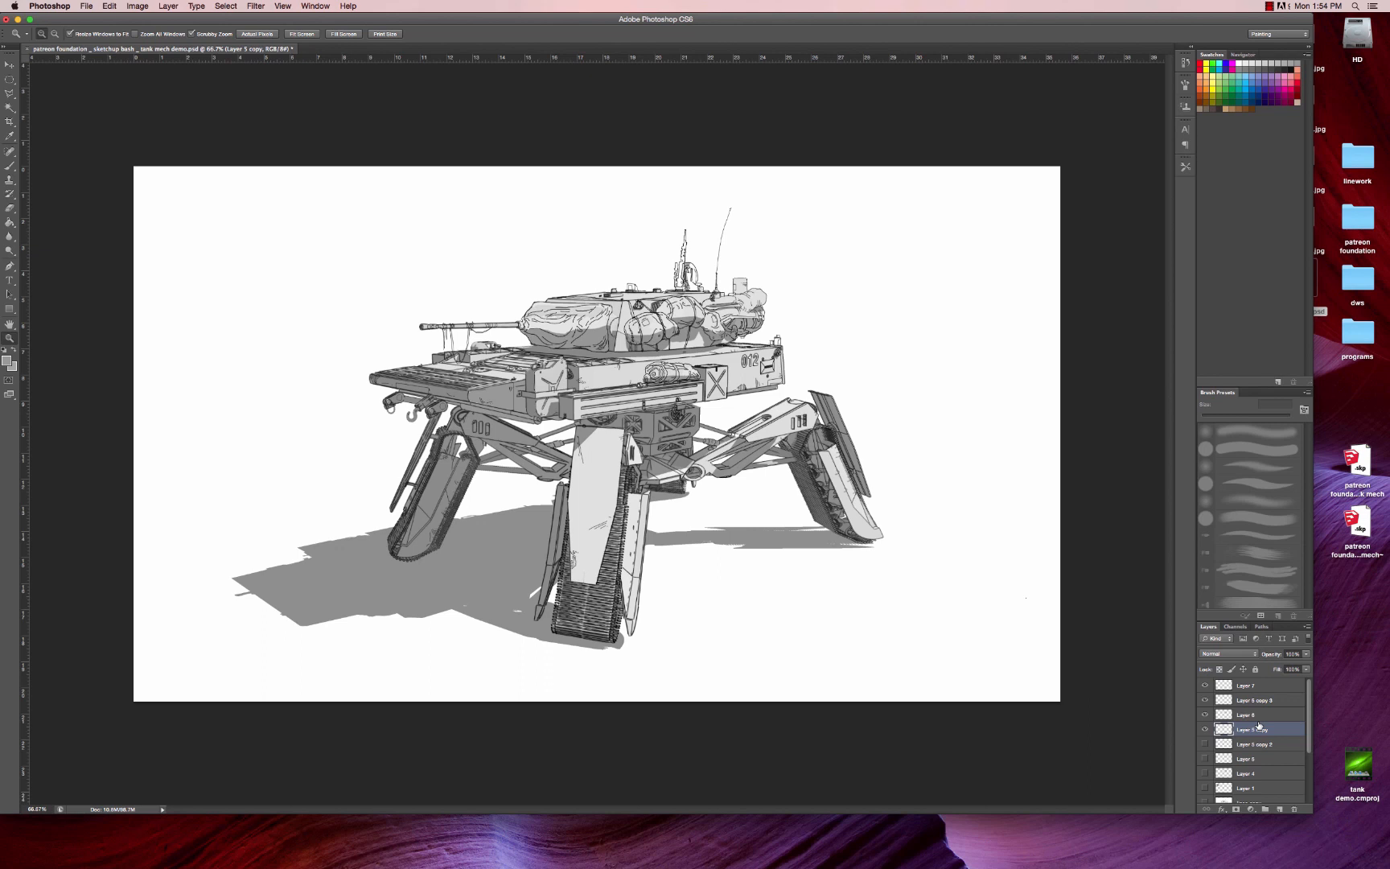
pyautogui.scroll(-5, 1295, 779)
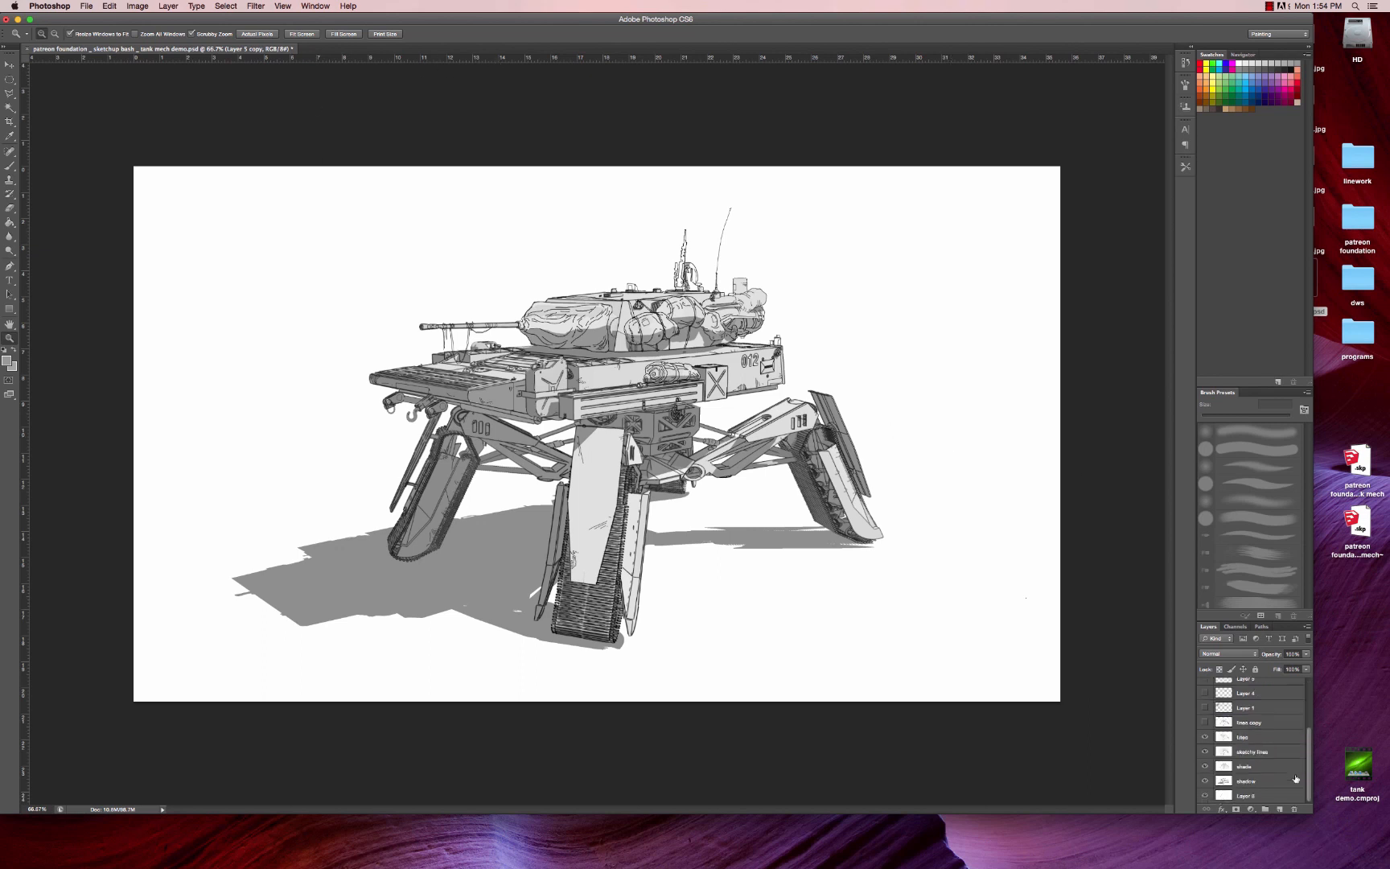
pyautogui.click(1205, 708)
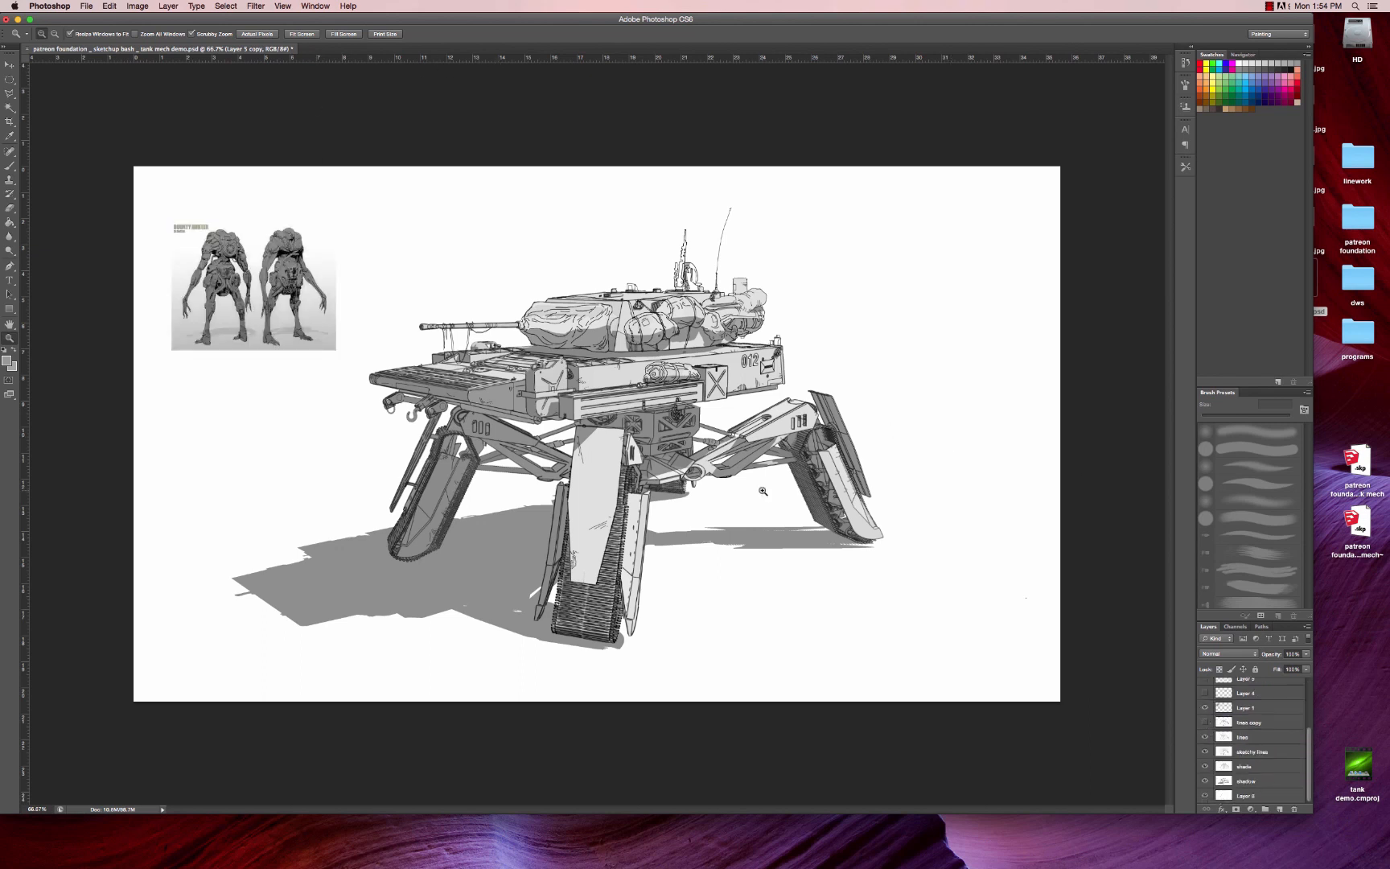
pyautogui.moveTo(250, 308); pyautogui.dragTo(571, 189)
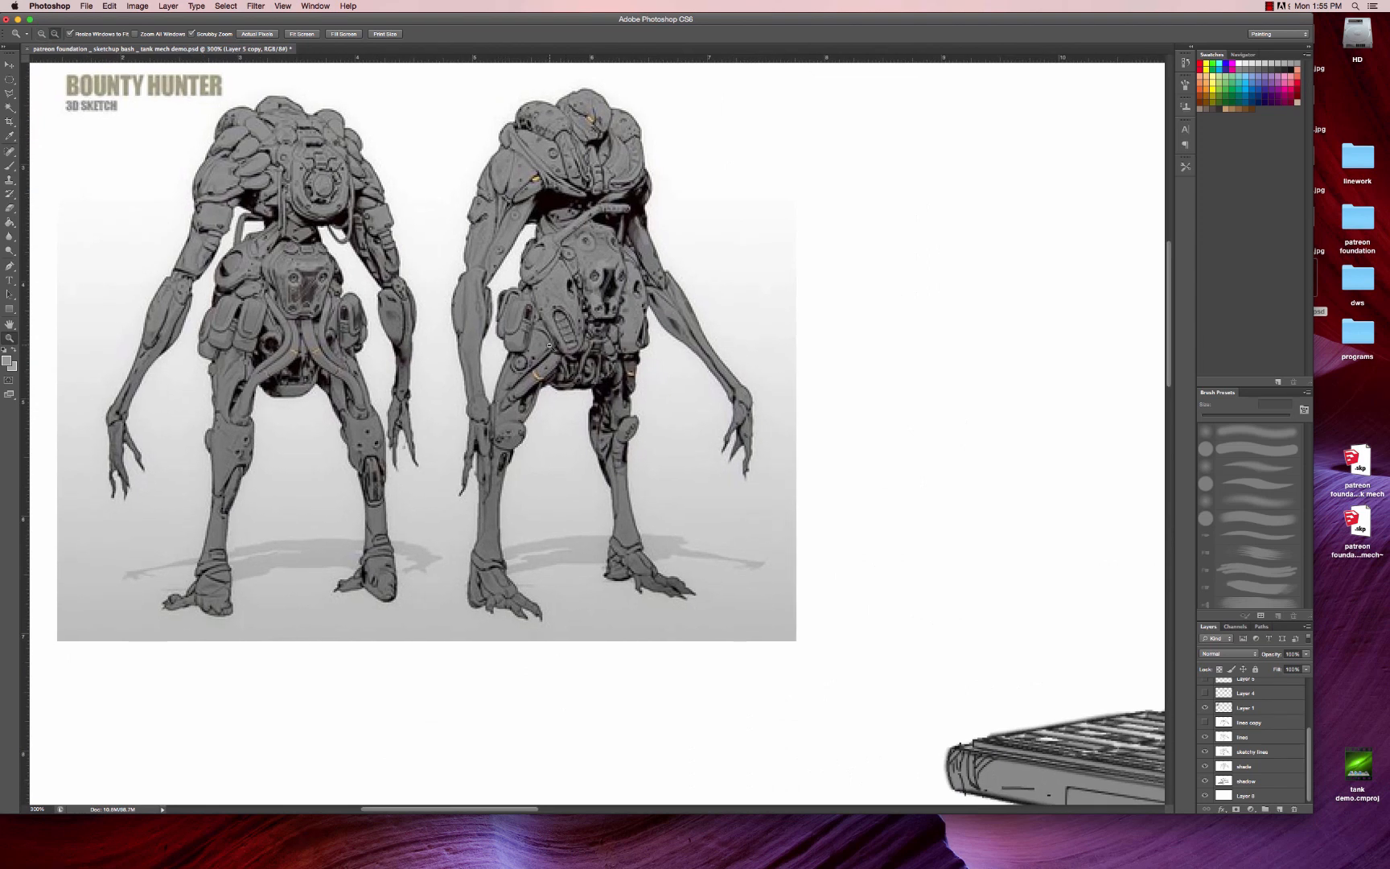
pyautogui.keyDown('alt'); pyautogui.click(550, 345); pyautogui.keyUp('alt')
pyautogui.moveTo(702, 431); pyautogui.dragTo(490, 319)
pyautogui.keyDown('alt'); pyautogui.click(630, 398); pyautogui.keyUp('alt')
pyautogui.moveTo(845, 471); pyautogui.dragTo(688, 411)
# - Add a Levels adjustment layer above Layer 7 and darken the whole image strongly by lowering its midtones and output white
pyautogui.scroll(4, 1277, 747)
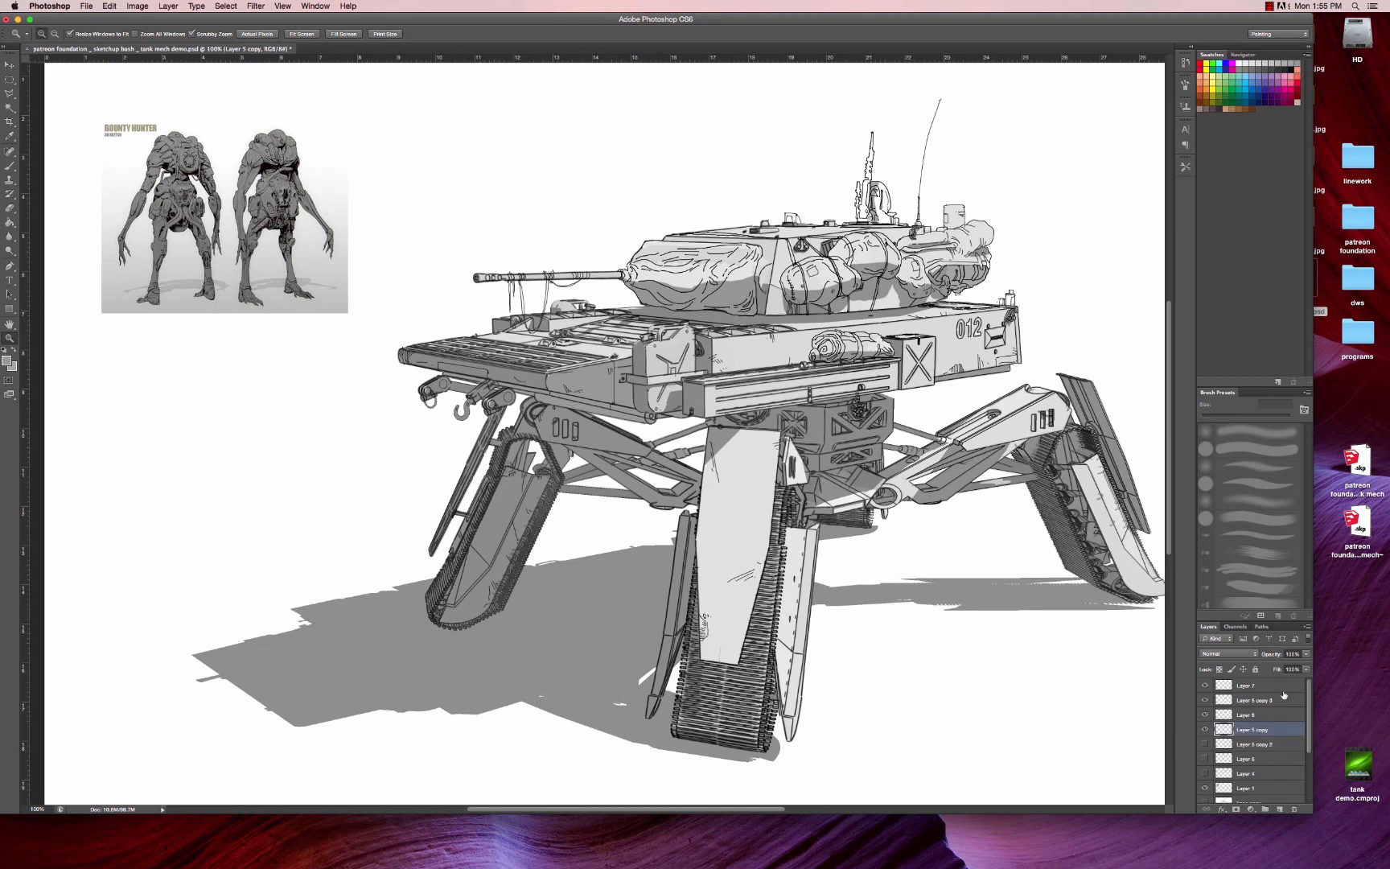
pyautogui.click(1284, 686)
pyautogui.click(1251, 809)
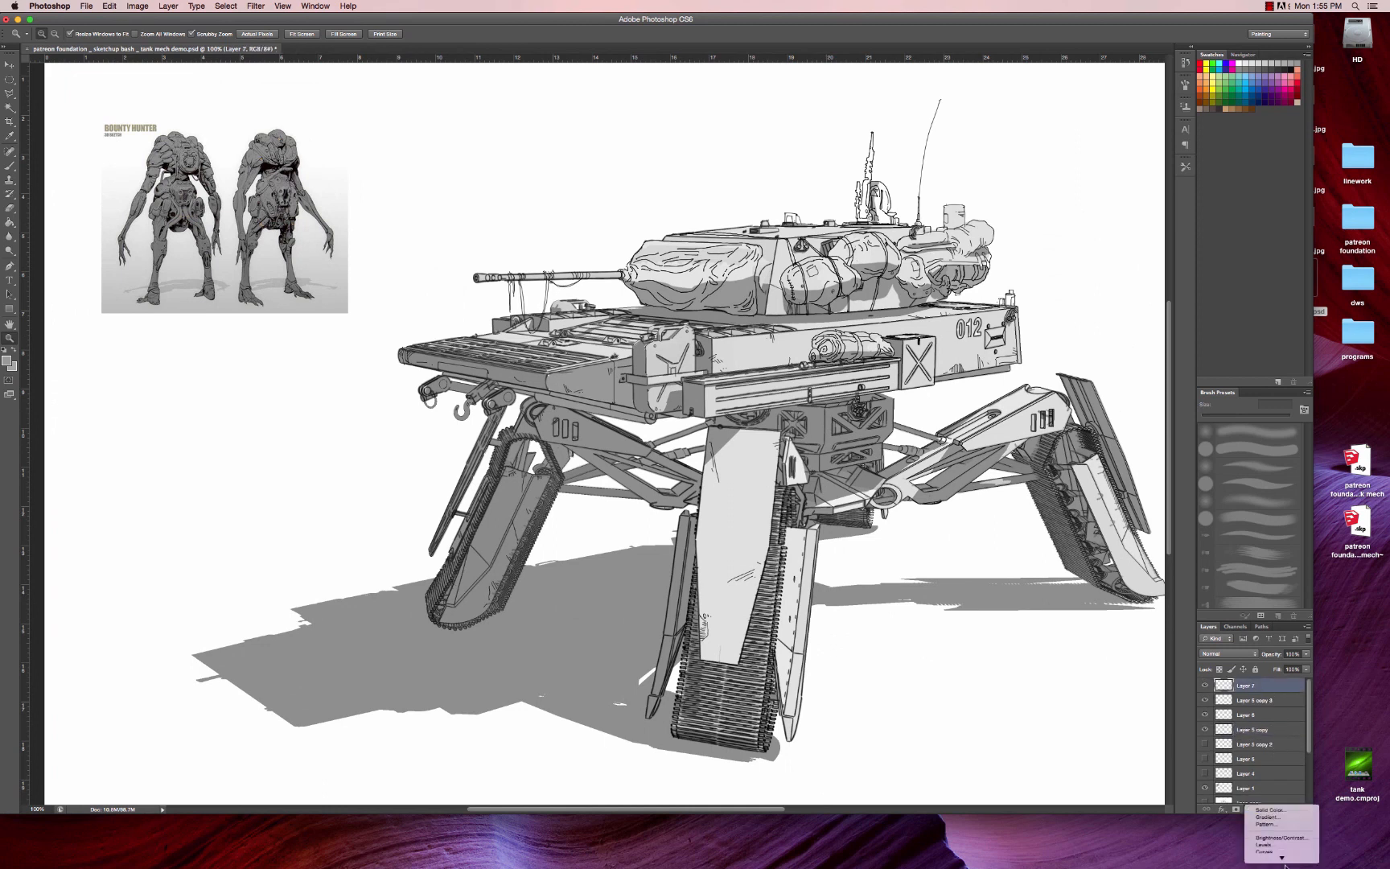
pyautogui.moveTo(1284, 866)
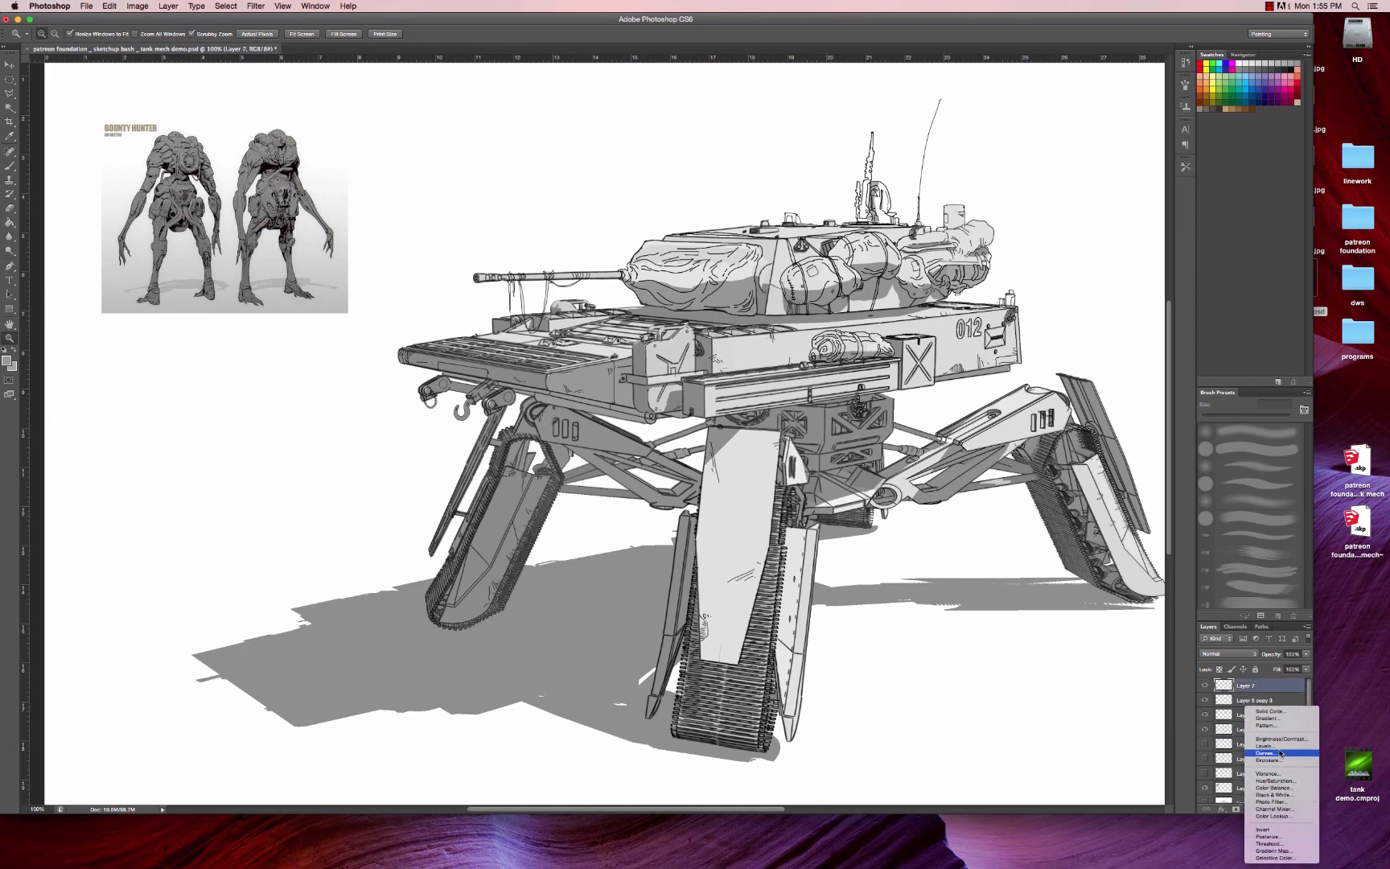
pyautogui.click(1278, 746)
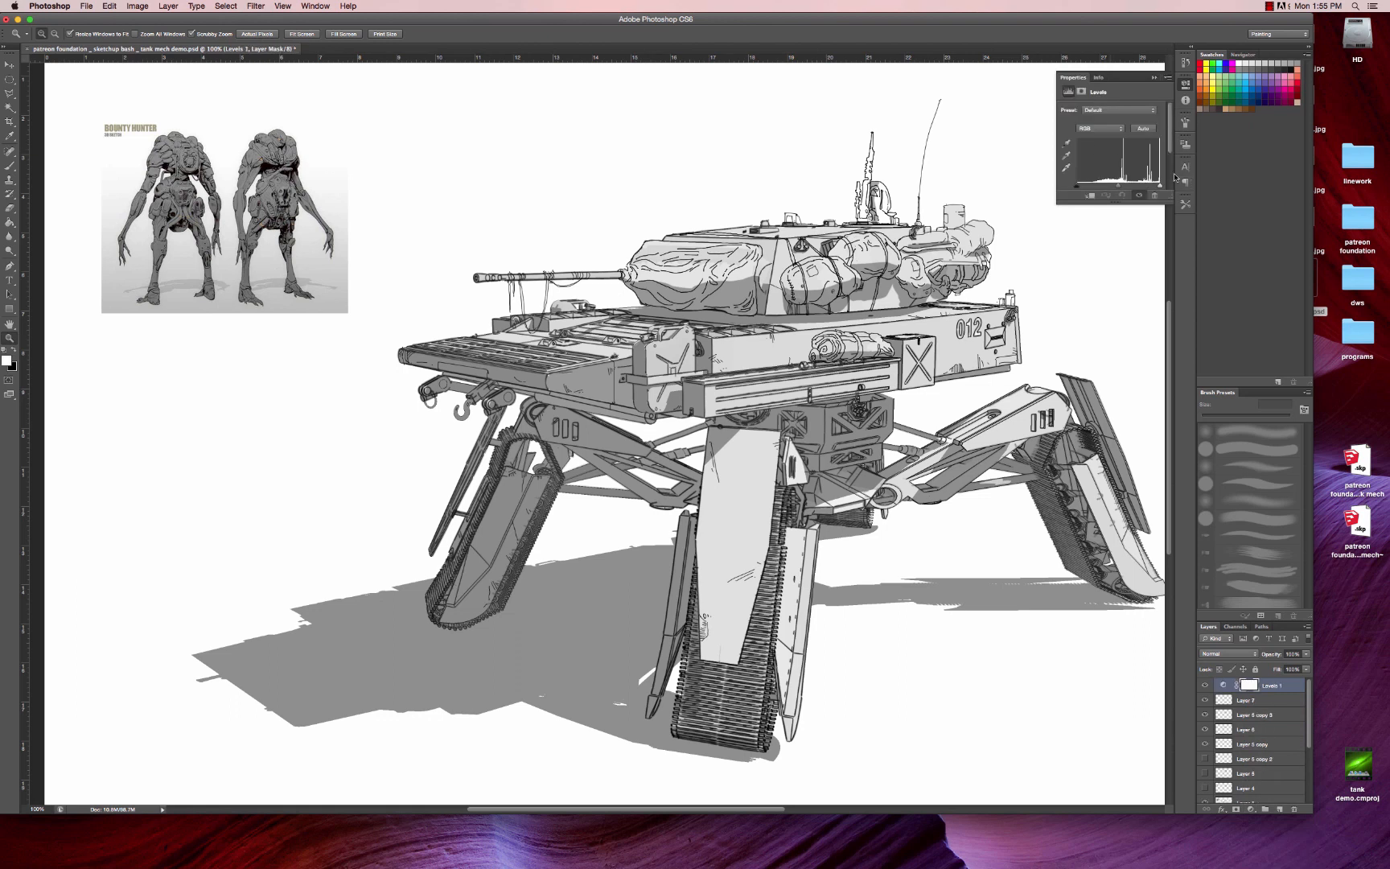
pyautogui.moveTo(1170, 141); pyautogui.dragTo(1170, 151)
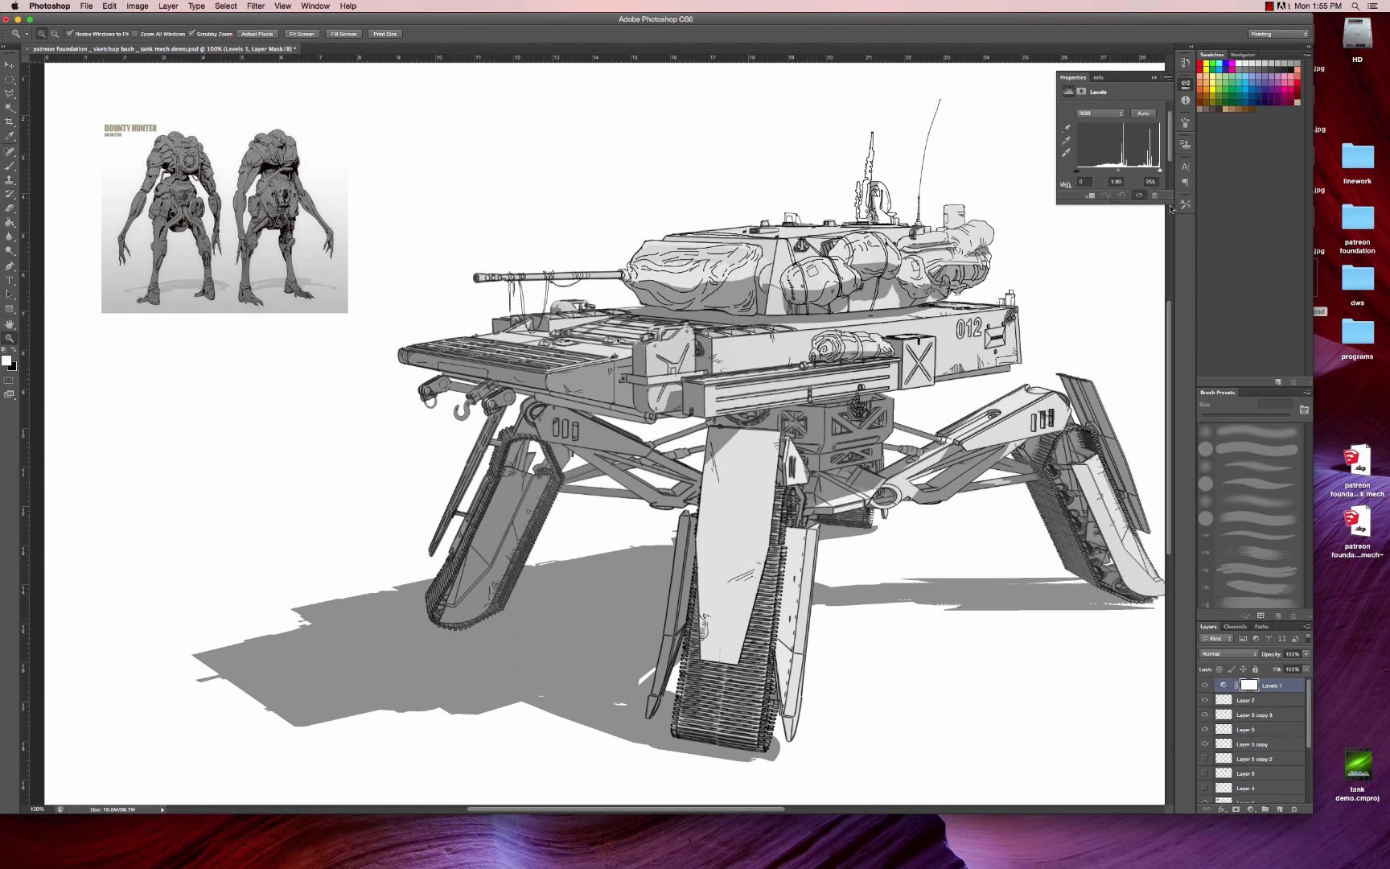
pyautogui.scroll(-3, 1171, 172)
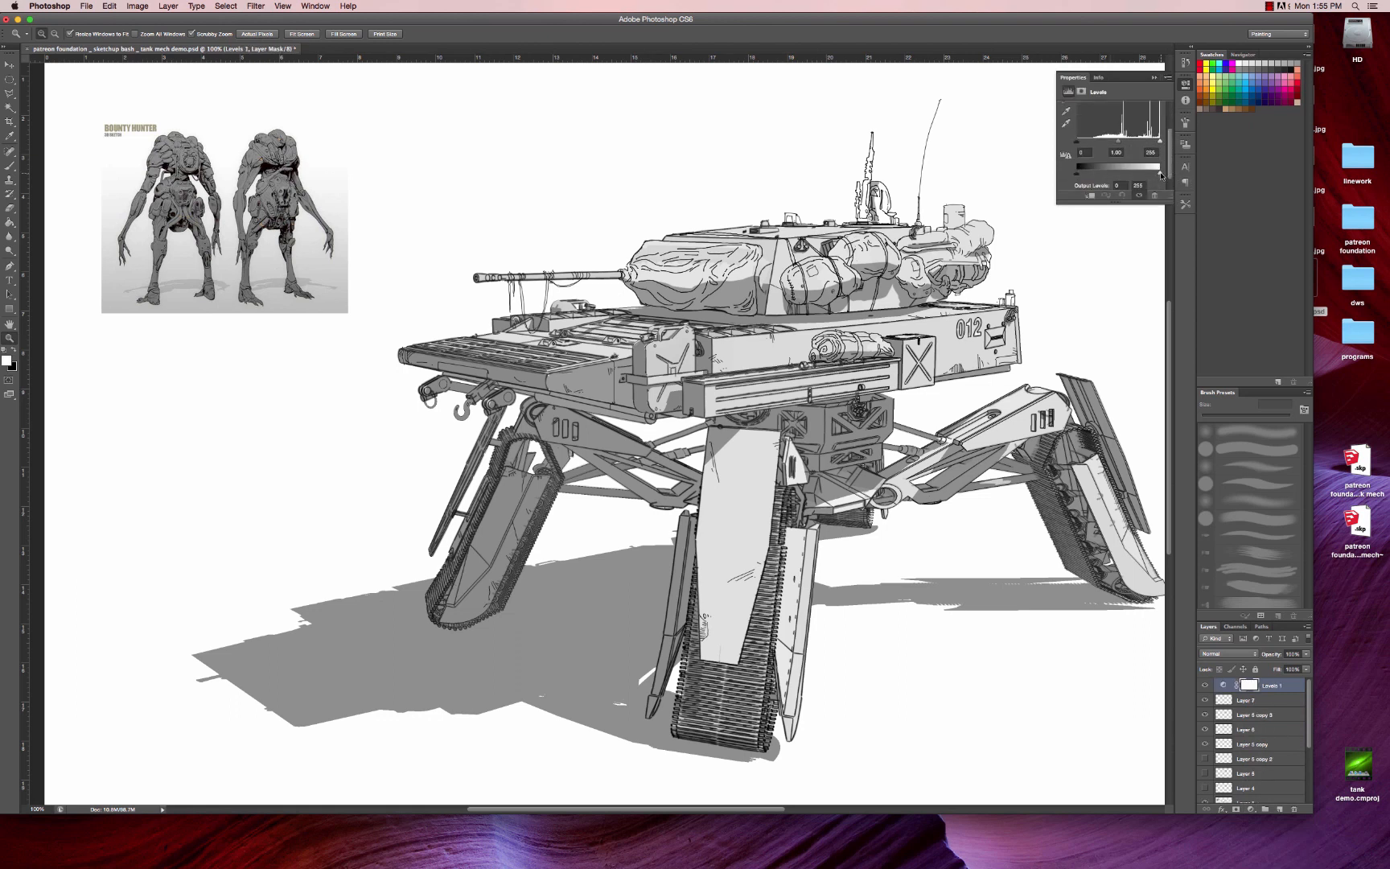
pyautogui.moveTo(1118, 142); pyautogui.dragTo(1090, 185)
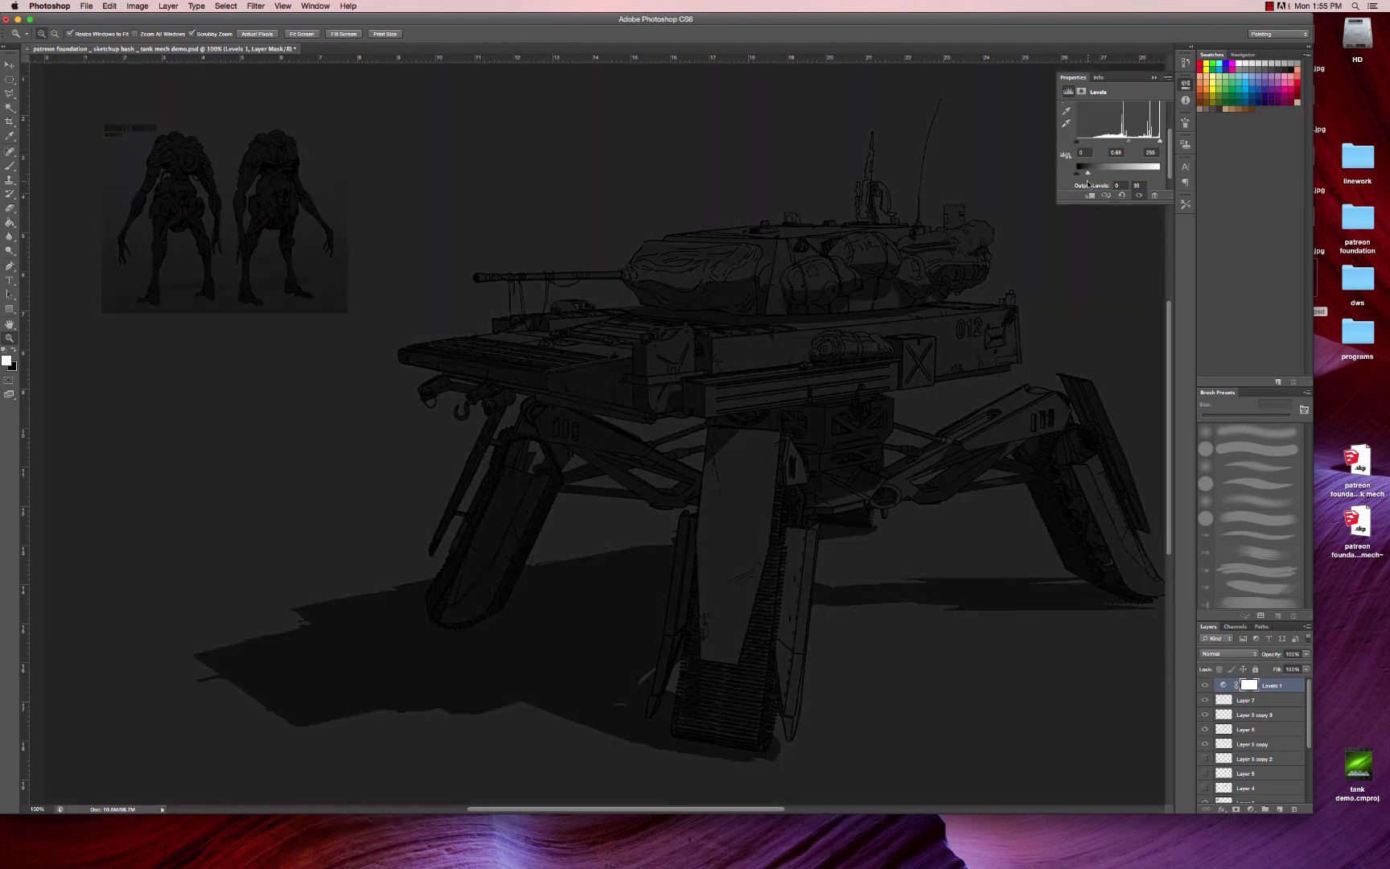
pyautogui.click(1154, 78)
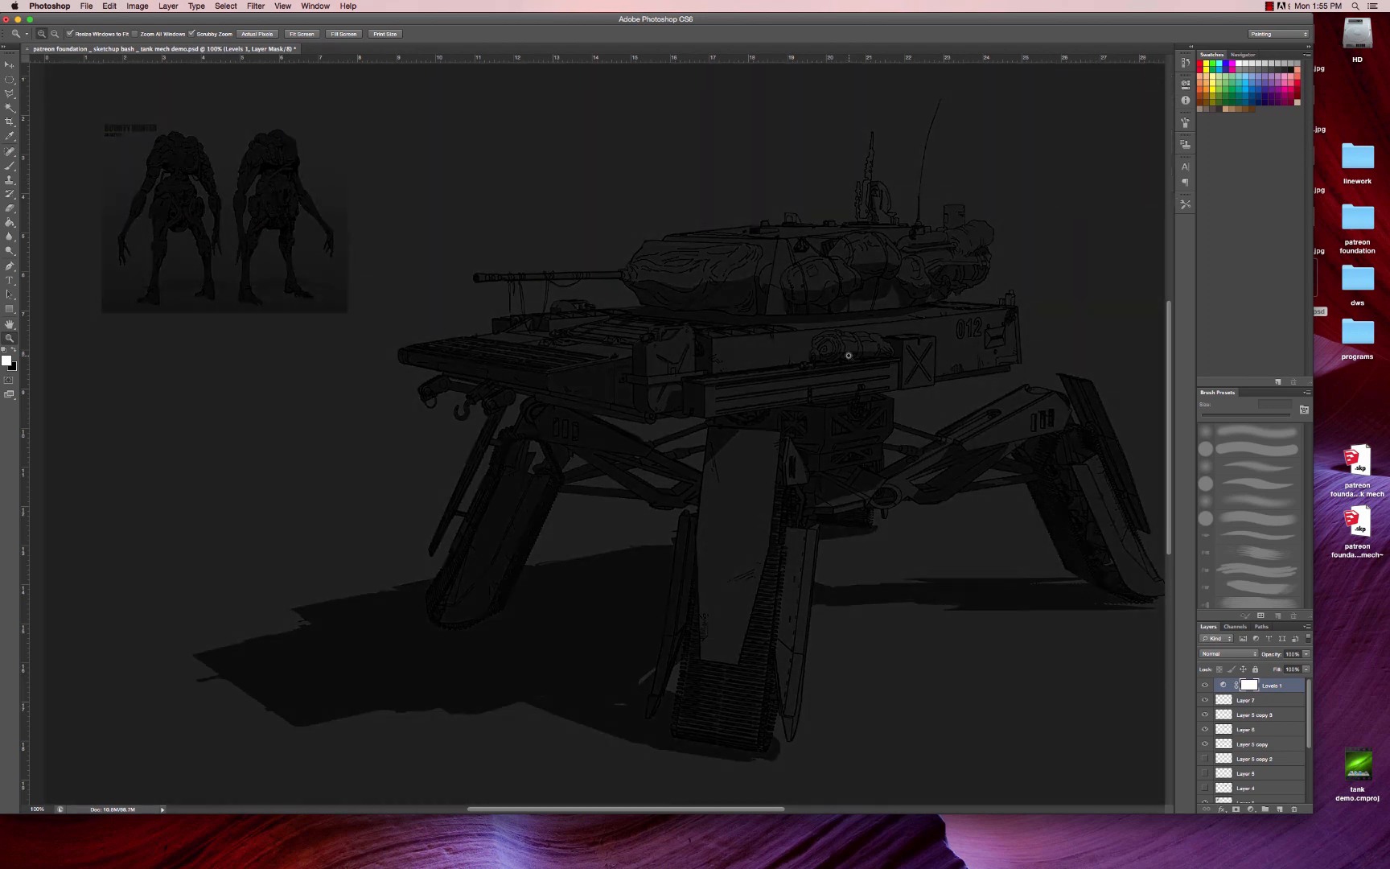
# - Fill the Levels adjustment layer's mask with black to hide the darkening everywhere
pyautogui.press('g')
pyautogui.press('x')
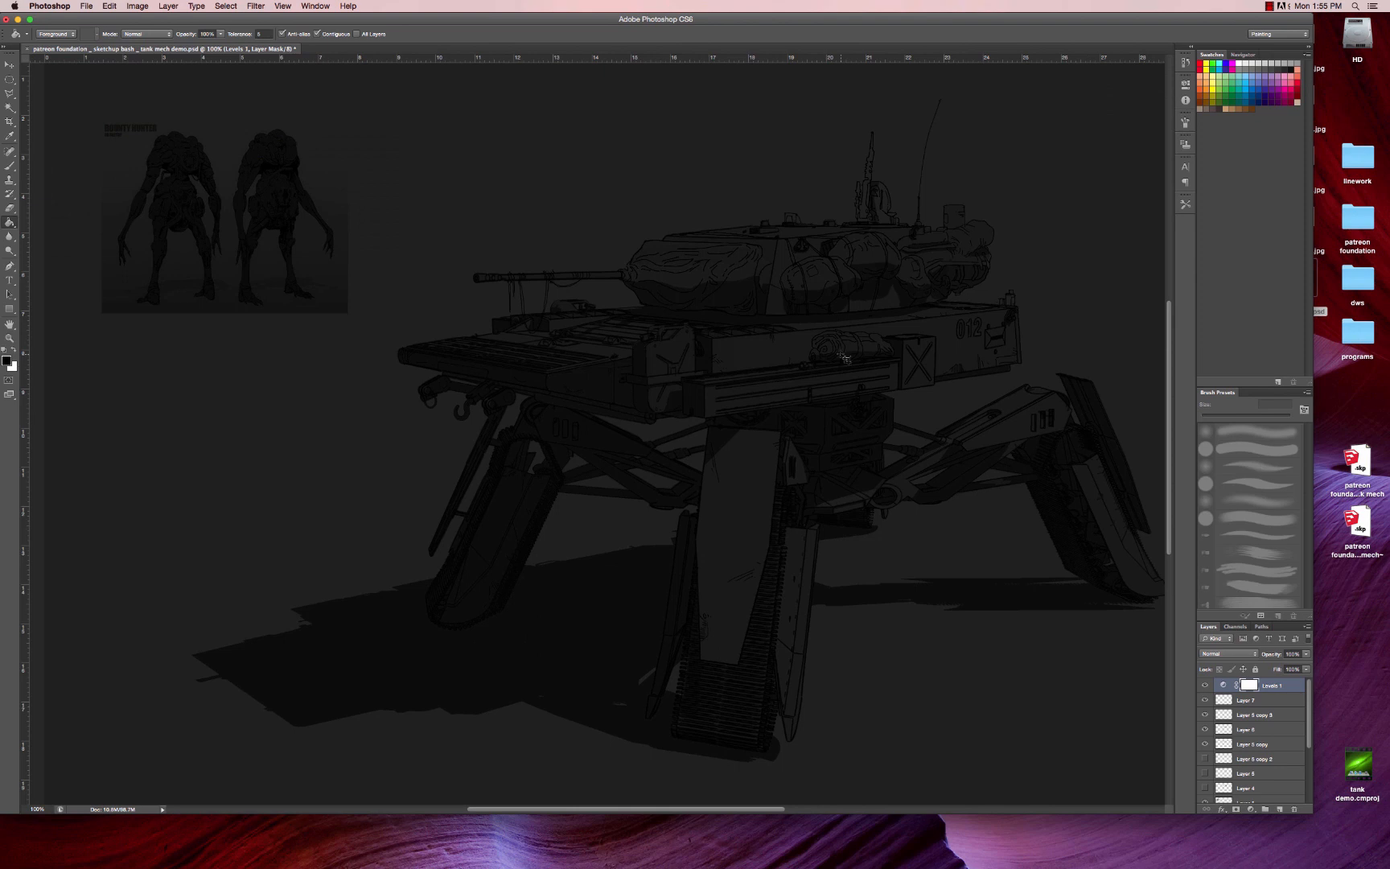
pyautogui.press('c')
pyautogui.press('x')
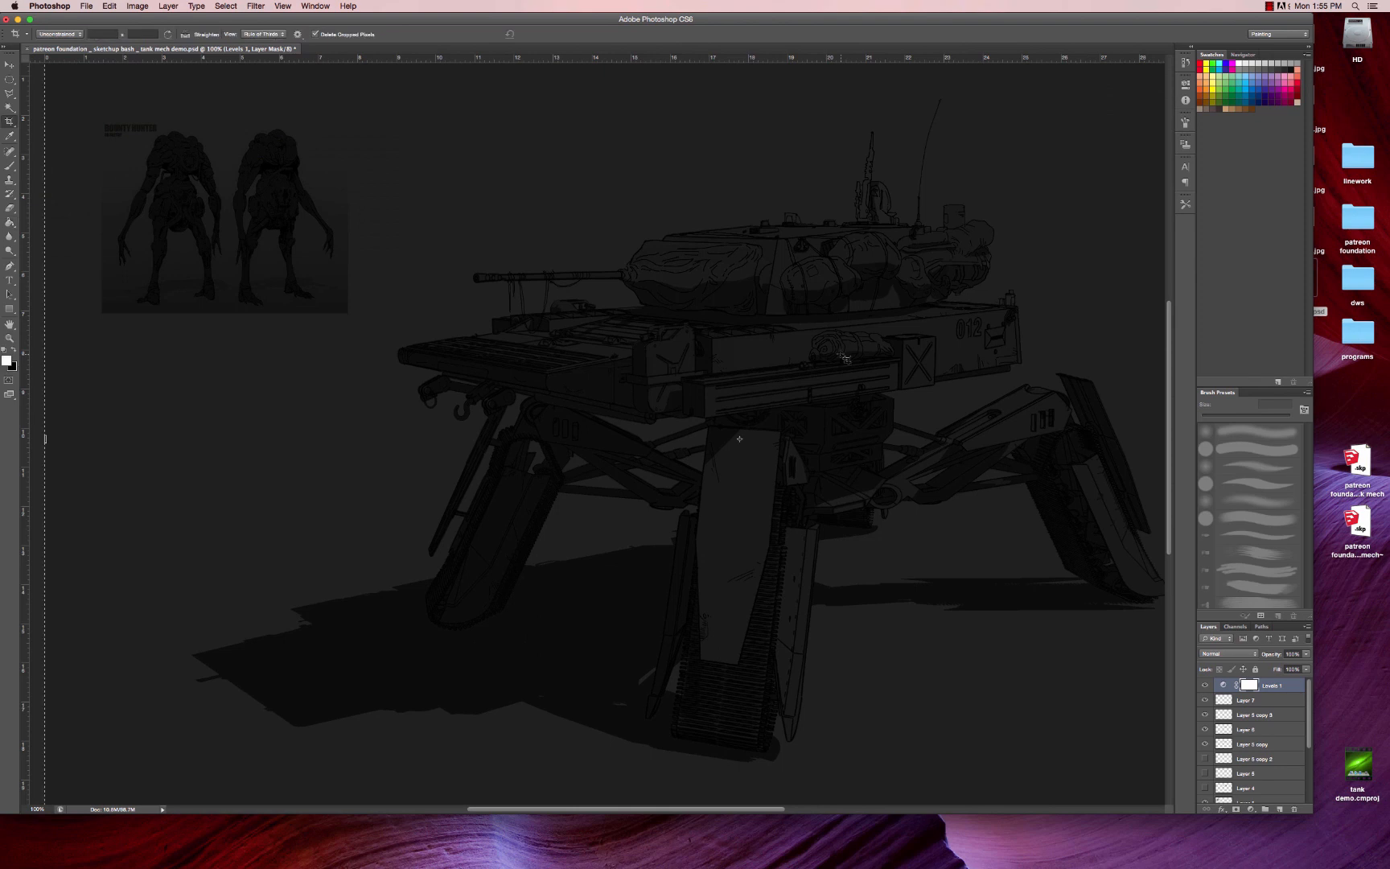
pyautogui.press('x')
pyautogui.press('x')
pyautogui.press('x')
pyautogui.press('g')
pyautogui.click(845, 358)
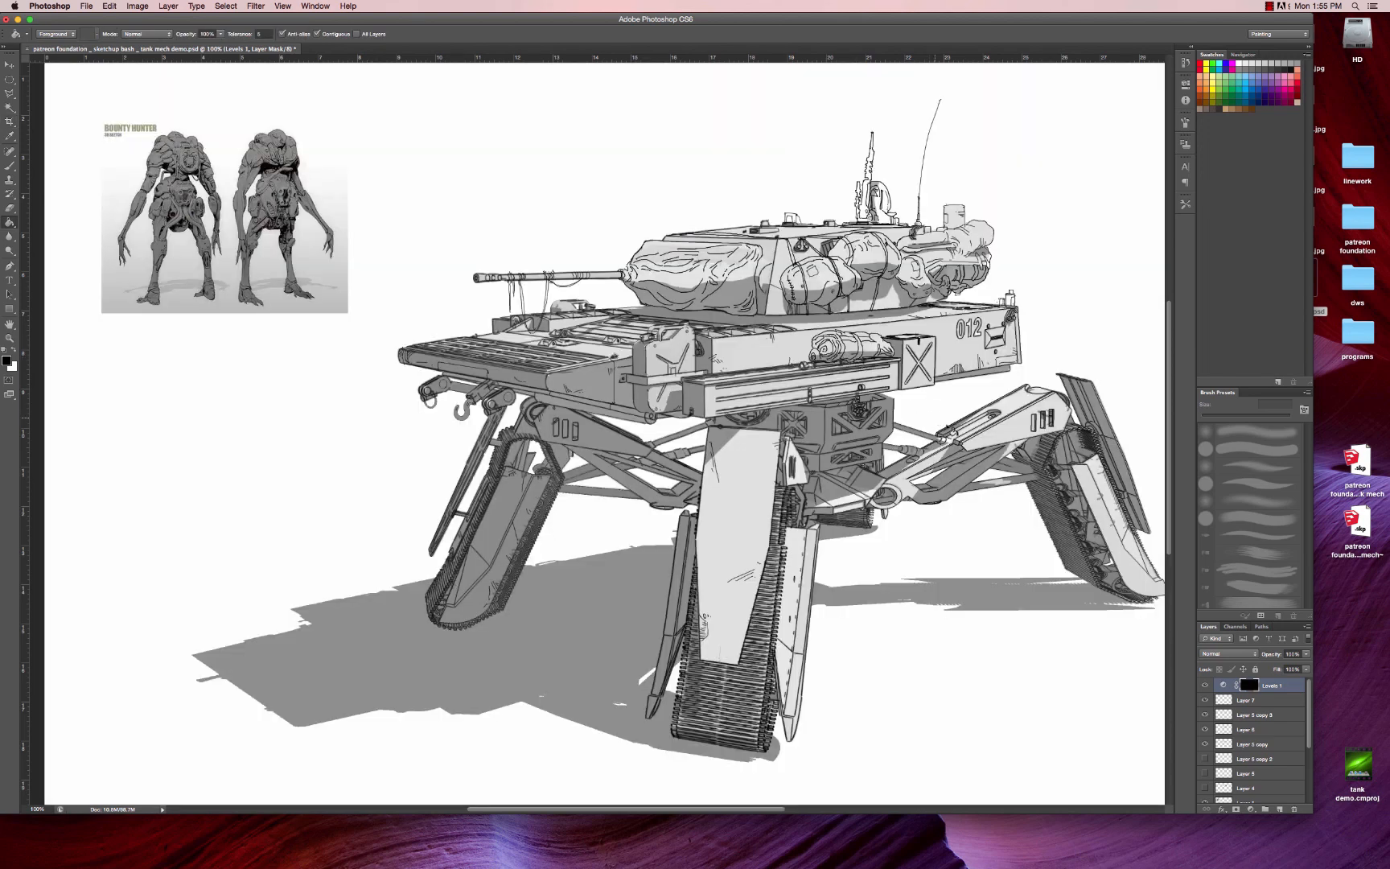
# - Paint white on the Levels mask with a small, partly transparent brush to darken the recesses of the frame beneath the hull
pyautogui.press('b')
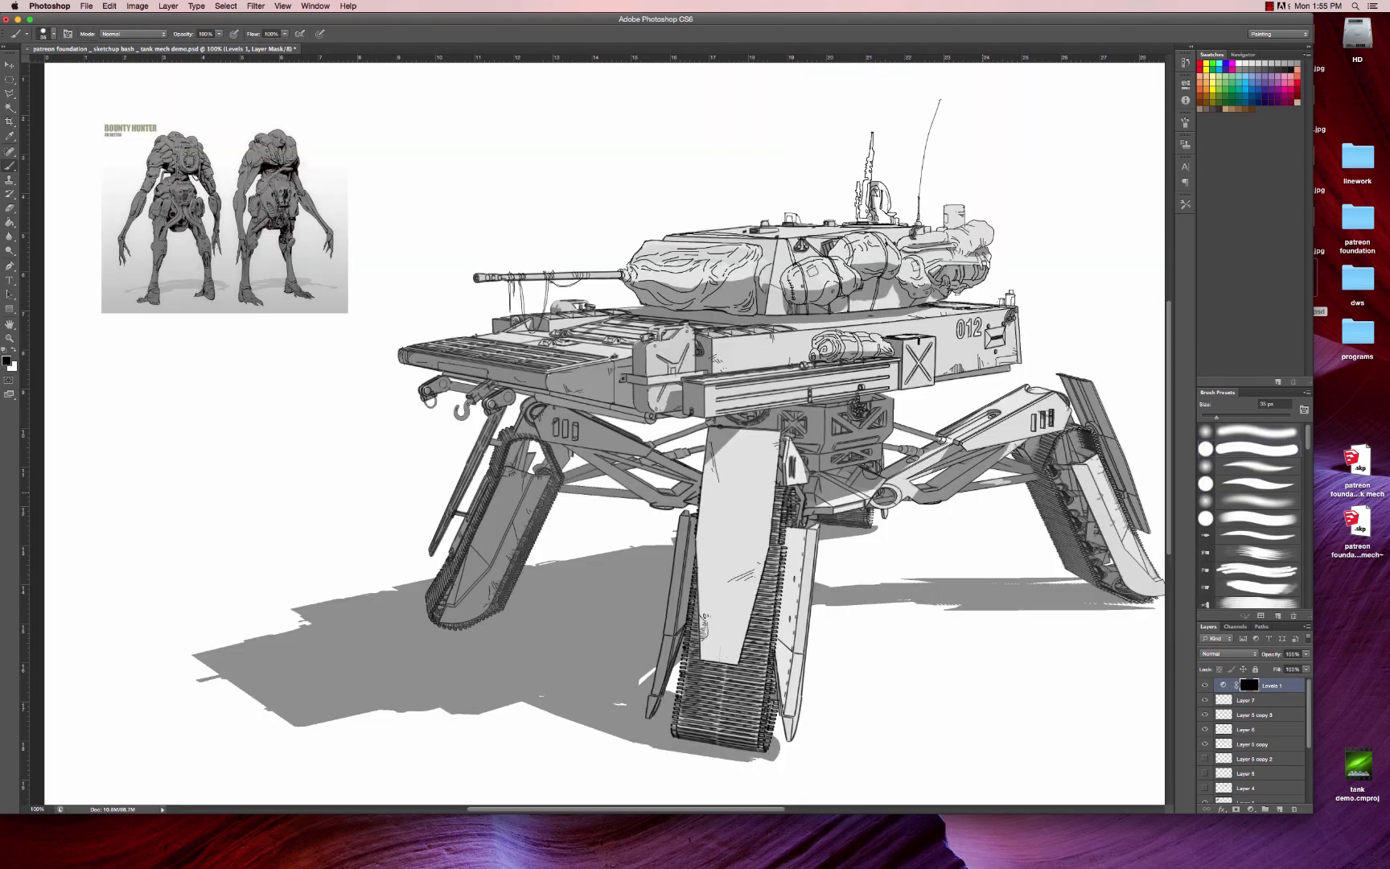
pyautogui.press('x')
pyautogui.press('[')
pyautogui.press('[')
pyautogui.press('[')
pyautogui.moveTo(790, 428)
pyautogui.mouseDown()
pyautogui.moveTo(799, 436)
pyautogui.moveTo(732, 414)
pyautogui.mouseUp()
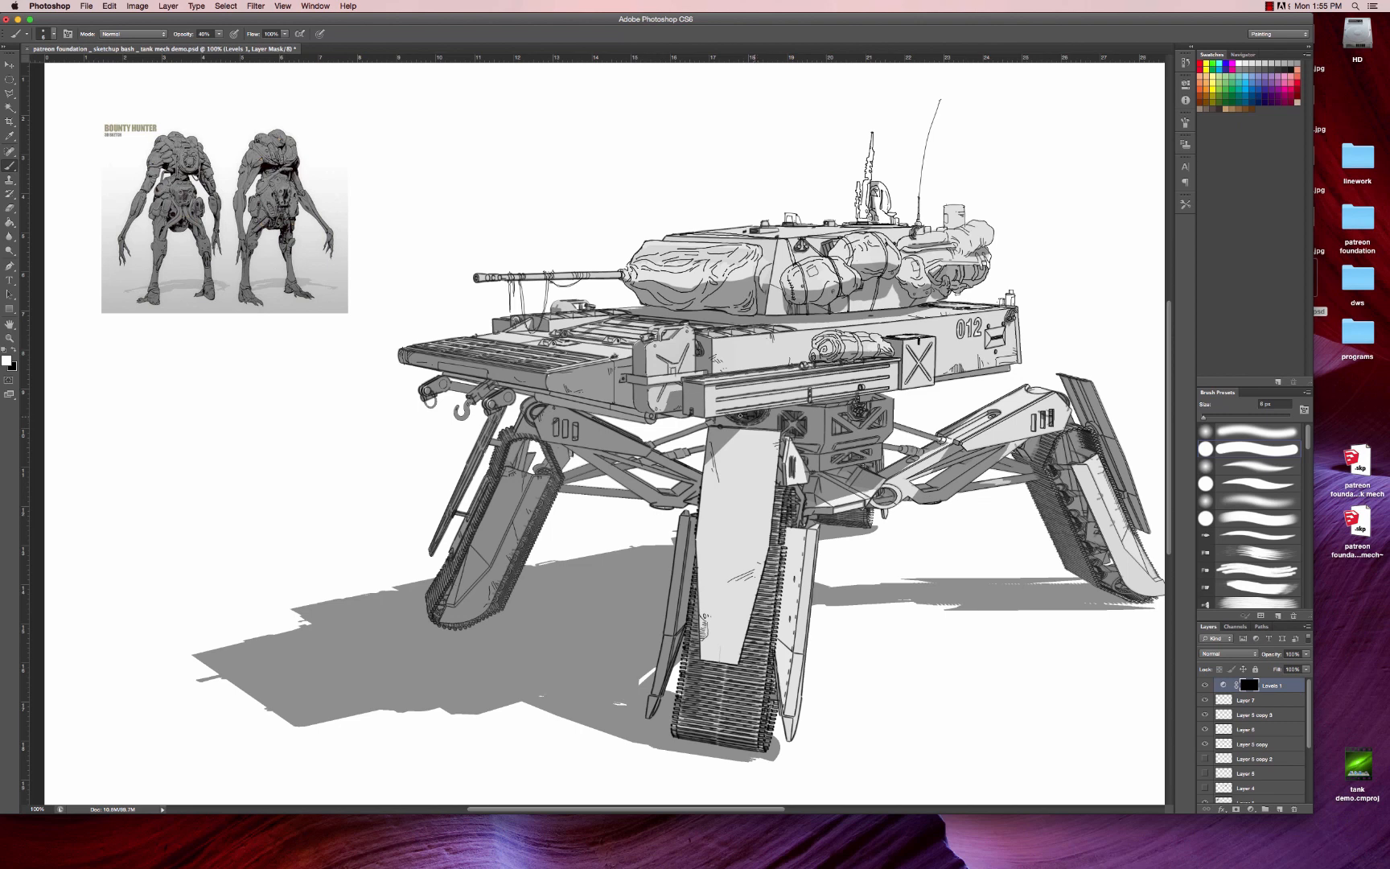
pyautogui.moveTo(839, 400)
pyautogui.mouseDown()
pyautogui.moveTo(813, 400)
pyautogui.moveTo(854, 401)
pyautogui.moveTo(822, 405)
pyautogui.moveTo(845, 421)
pyautogui.mouseUp()
pyautogui.moveTo(853, 419); pyautogui.dragTo(875, 427)
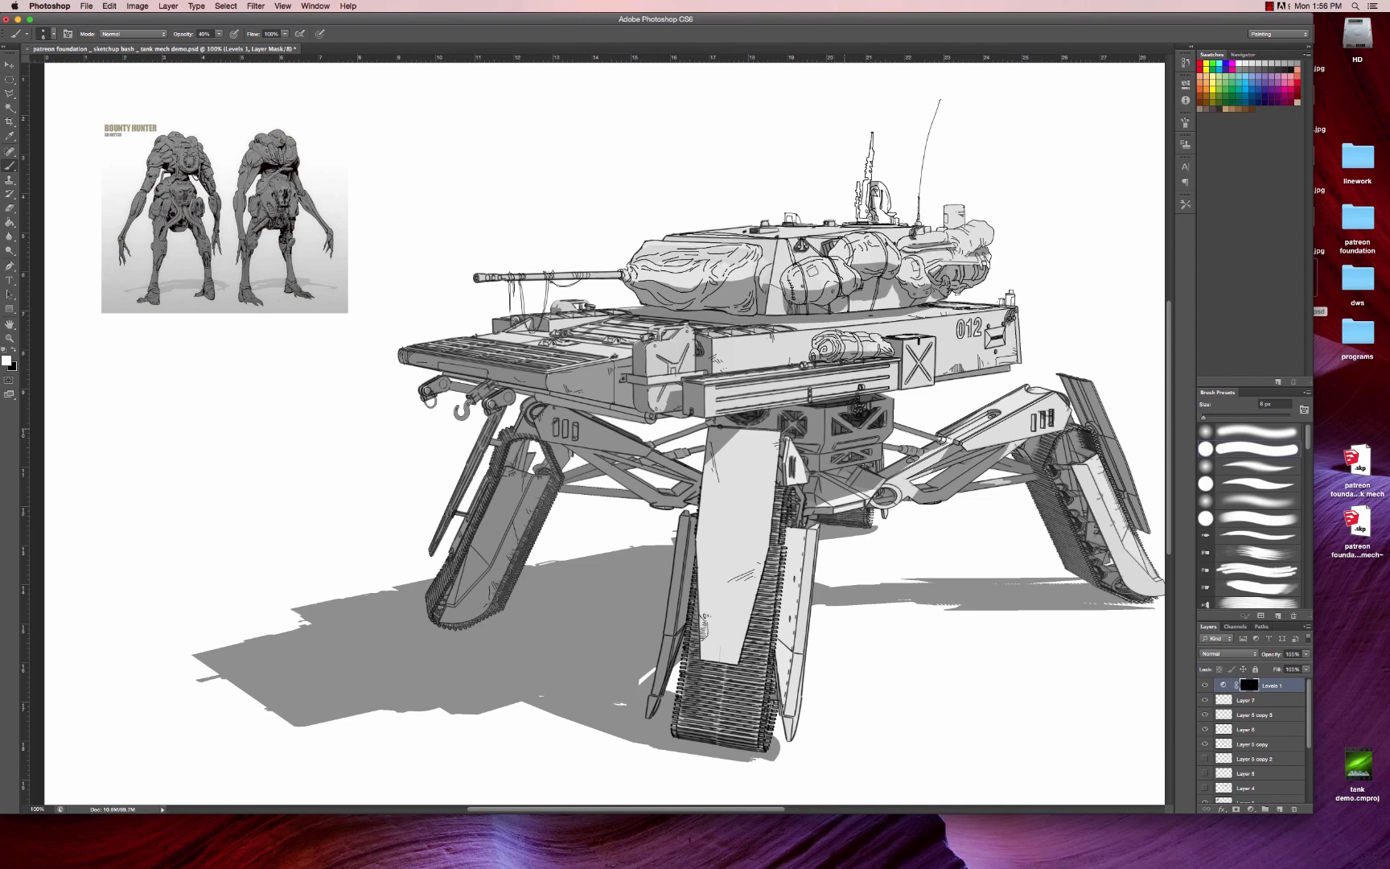
# - Darken the strip below the hull's canvas roll and the contact shadow along the turret's base through the Levels mask
pyautogui.moveTo(821, 364); pyautogui.dragTo(881, 361)
pyautogui.moveTo(668, 316)
pyautogui.mouseDown()
pyautogui.moveTo(793, 319)
pyautogui.moveTo(779, 319)
pyautogui.mouseUp()
pyautogui.moveTo(799, 318); pyautogui.dragTo(905, 309)
pyautogui.moveTo(785, 314); pyautogui.dragTo(833, 313)
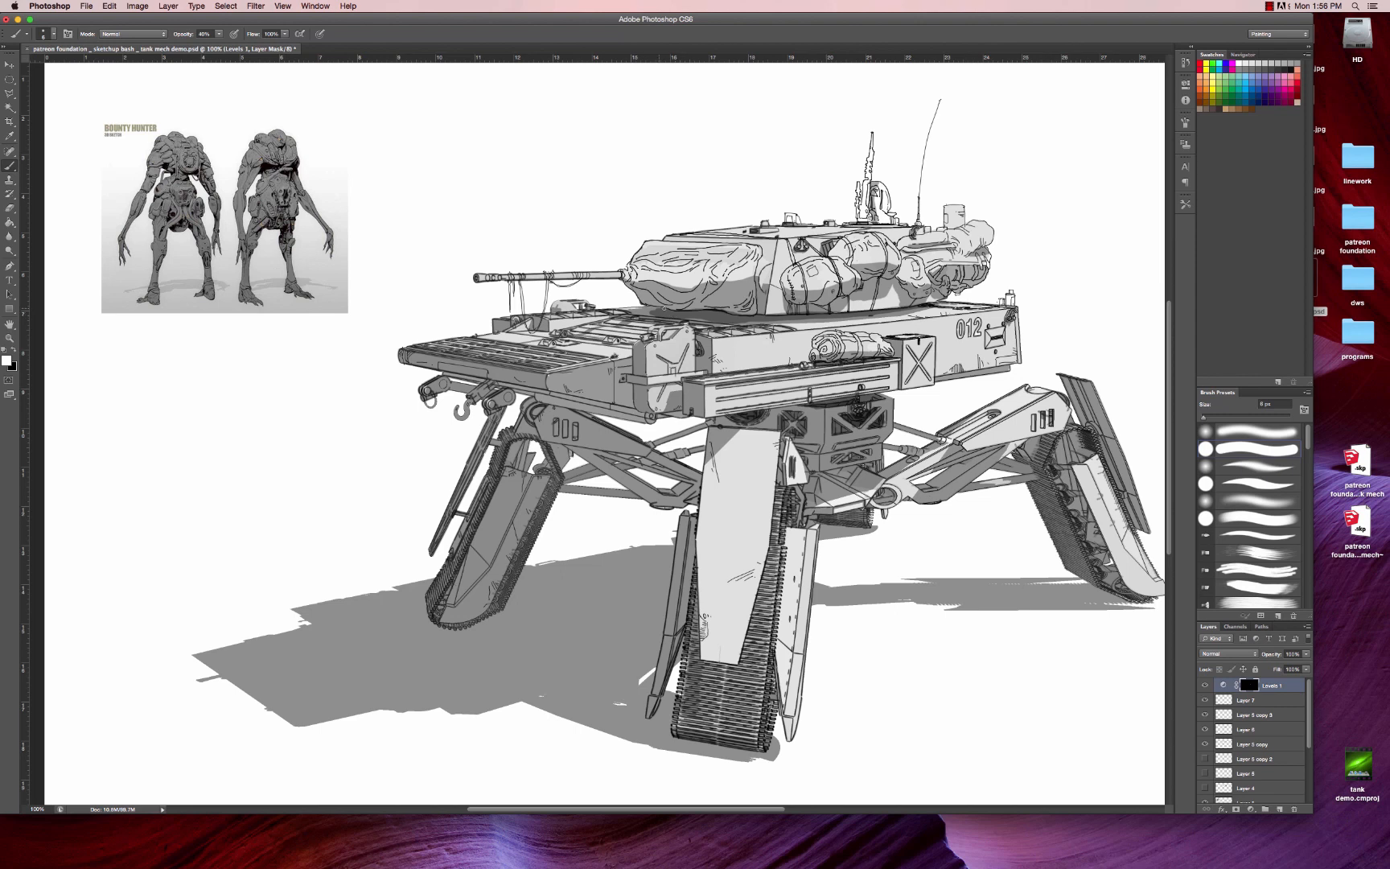
pyautogui.moveTo(649, 312); pyautogui.dragTo(665, 309)
# - Darken the mast on the turret roof and the slot in the right leg's arm, undoing the strokes at the leg's joint
pyautogui.moveTo(875, 186)
pyautogui.mouseDown()
pyautogui.moveTo(877, 218)
pyautogui.moveTo(889, 219)
pyautogui.moveTo(862, 220)
pyautogui.moveTo(872, 134)
pyautogui.mouseUp()
pyautogui.moveTo(991, 410)
pyautogui.mouseDown()
pyautogui.moveTo(1000, 416)
pyautogui.moveTo(945, 434)
pyautogui.mouseUp()
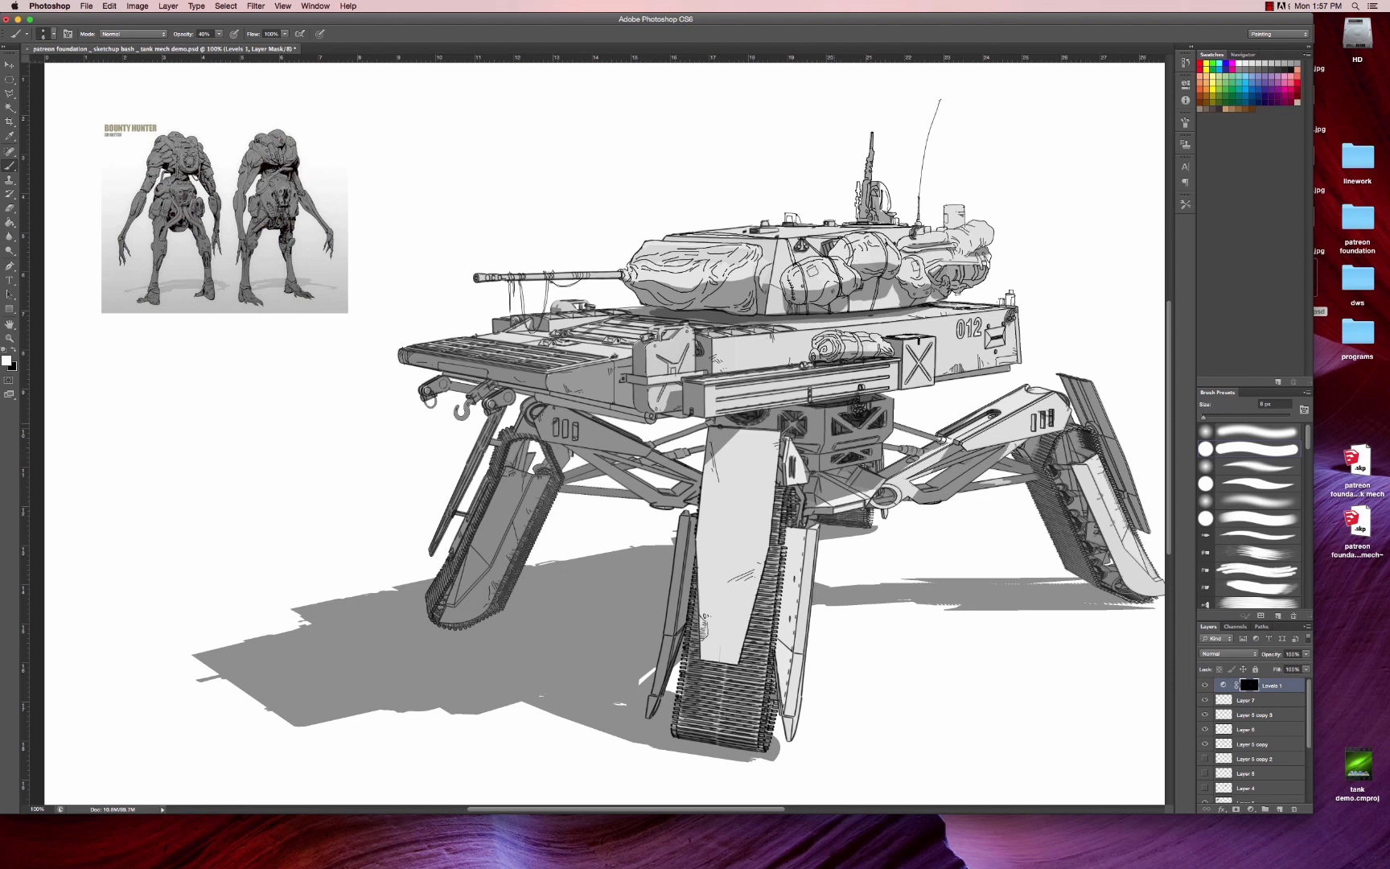
pyautogui.moveTo(837, 433); pyautogui.dragTo(840, 425)
pyautogui.moveTo(882, 497); pyautogui.dragTo(887, 498)
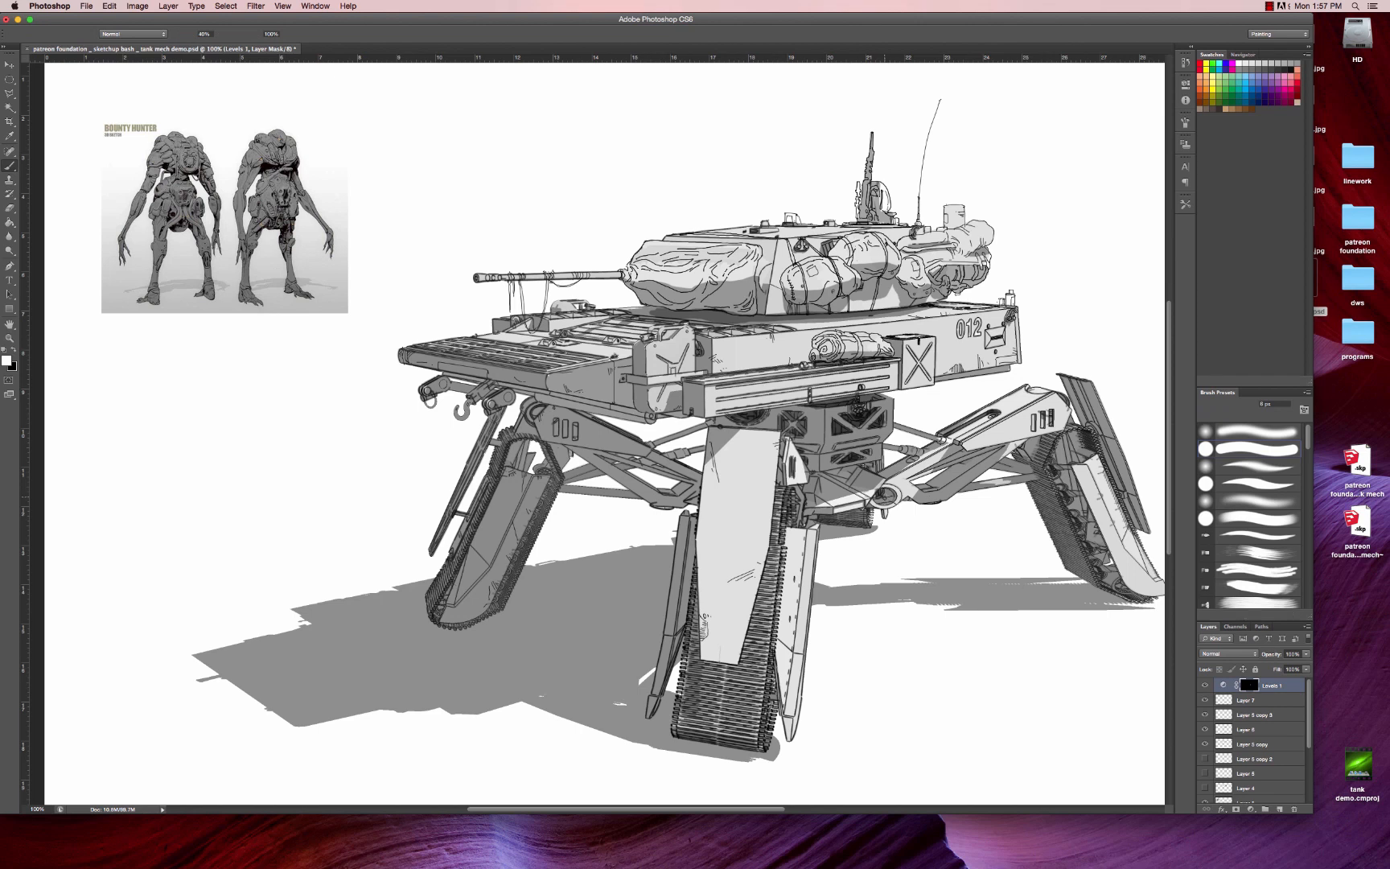
pyautogui.press('alt+super+z')
pyautogui.press('alt+super+z')
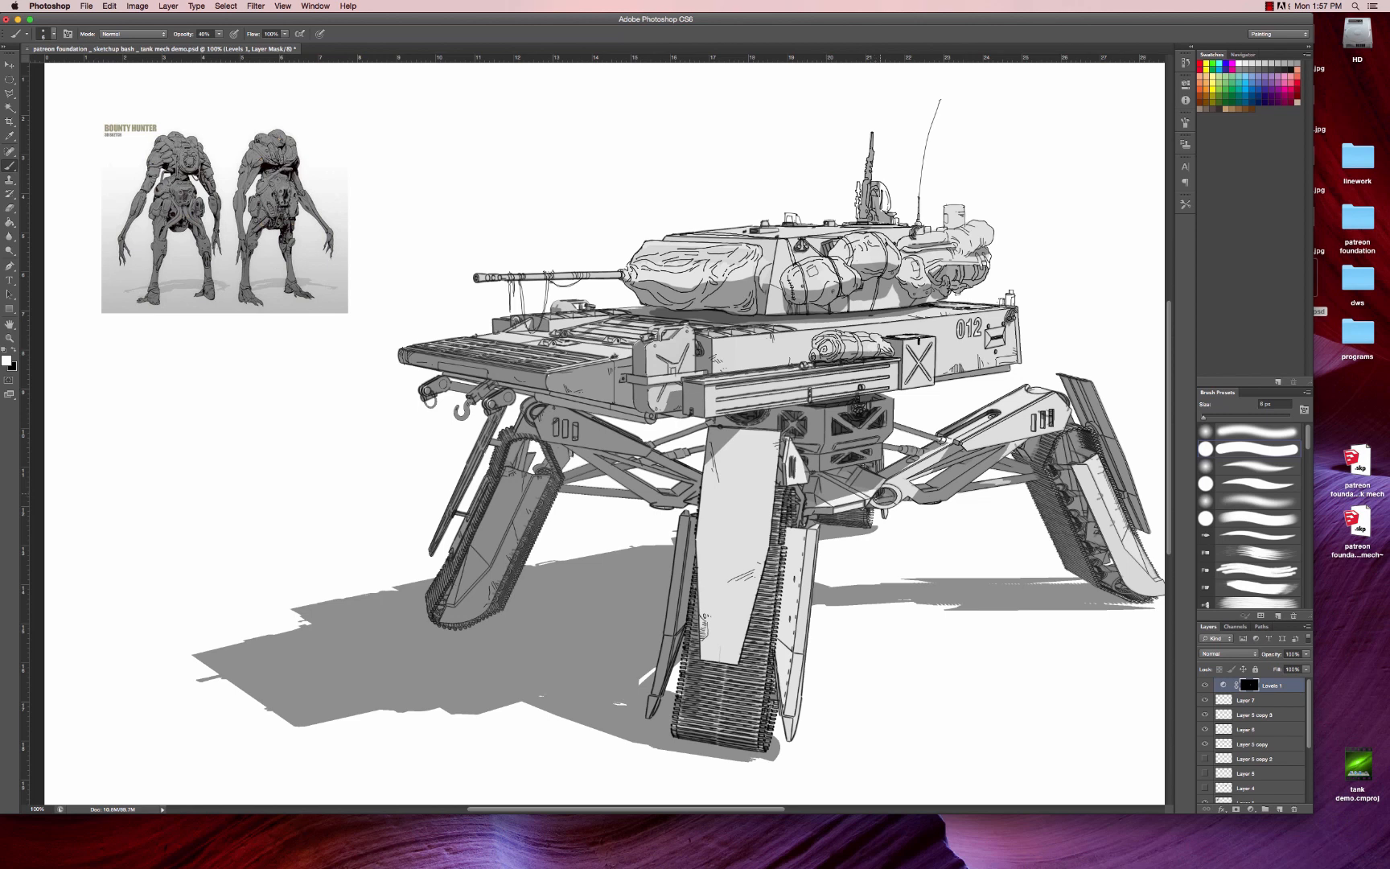
# - Darken the round joint opening of the right leg and the lower gaps of the central frame
pyautogui.moveTo(879, 493); pyautogui.dragTo(888, 491)
pyautogui.moveTo(835, 473); pyautogui.dragTo(838, 471)
pyautogui.moveTo(826, 473); pyautogui.dragTo(842, 474)
# - Darken the track recesses of the left, right and front legs through the Levels mask
pyautogui.moveTo(520, 439); pyautogui.dragTo(512, 463)
pyautogui.moveTo(550, 472); pyautogui.dragTo(538, 472)
pyautogui.moveTo(493, 600); pyautogui.dragTo(552, 480)
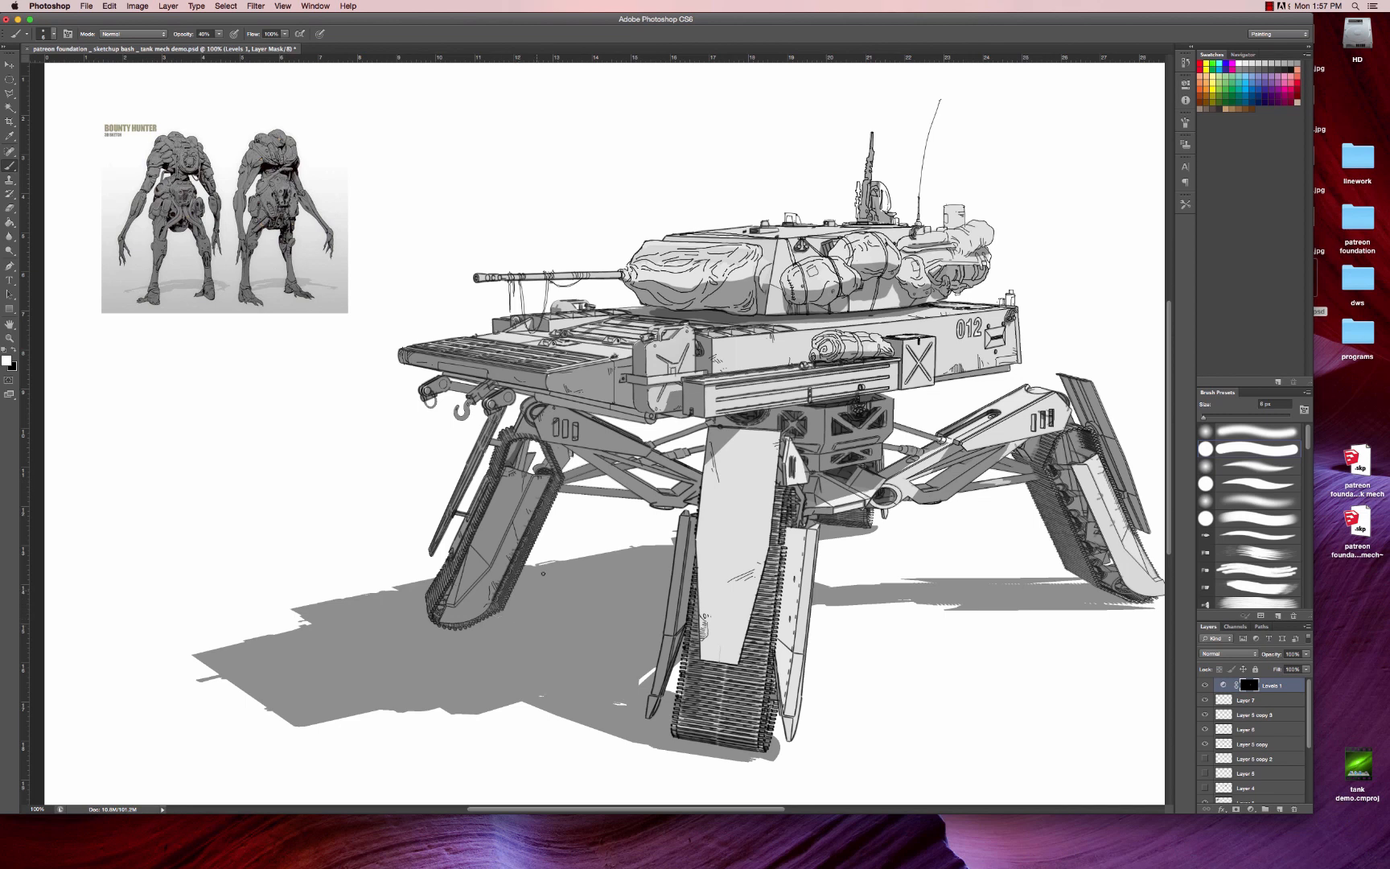
pyautogui.press('super+z')
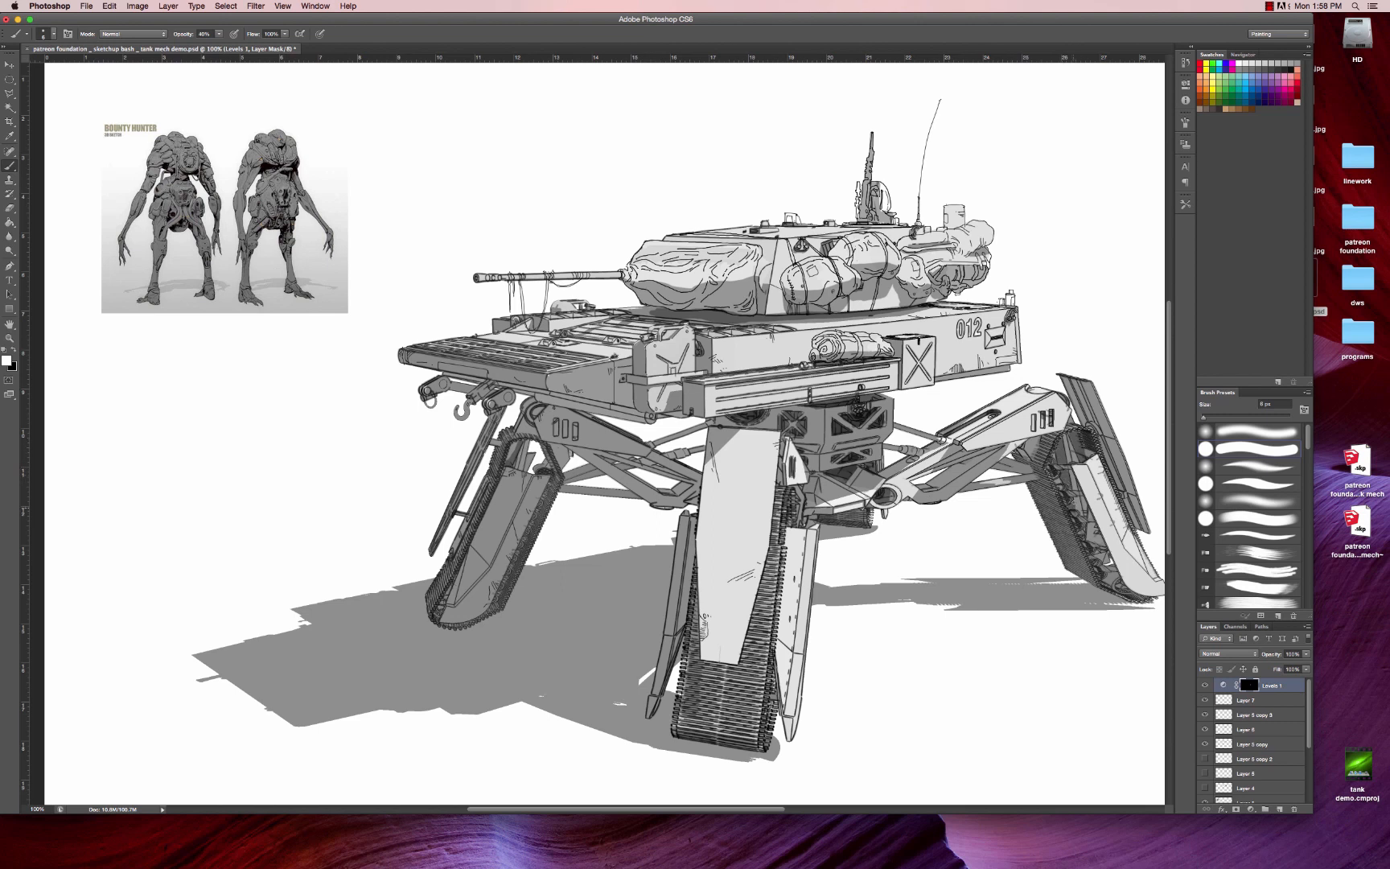
pyautogui.moveTo(1085, 513)
pyautogui.mouseDown()
pyautogui.moveTo(1082, 496)
pyautogui.moveTo(1130, 594)
pyautogui.mouseUp()
pyautogui.moveTo(777, 467)
pyautogui.mouseDown()
pyautogui.moveTo(784, 489)
pyautogui.moveTo(784, 454)
pyautogui.moveTo(783, 490)
pyautogui.mouseUp()
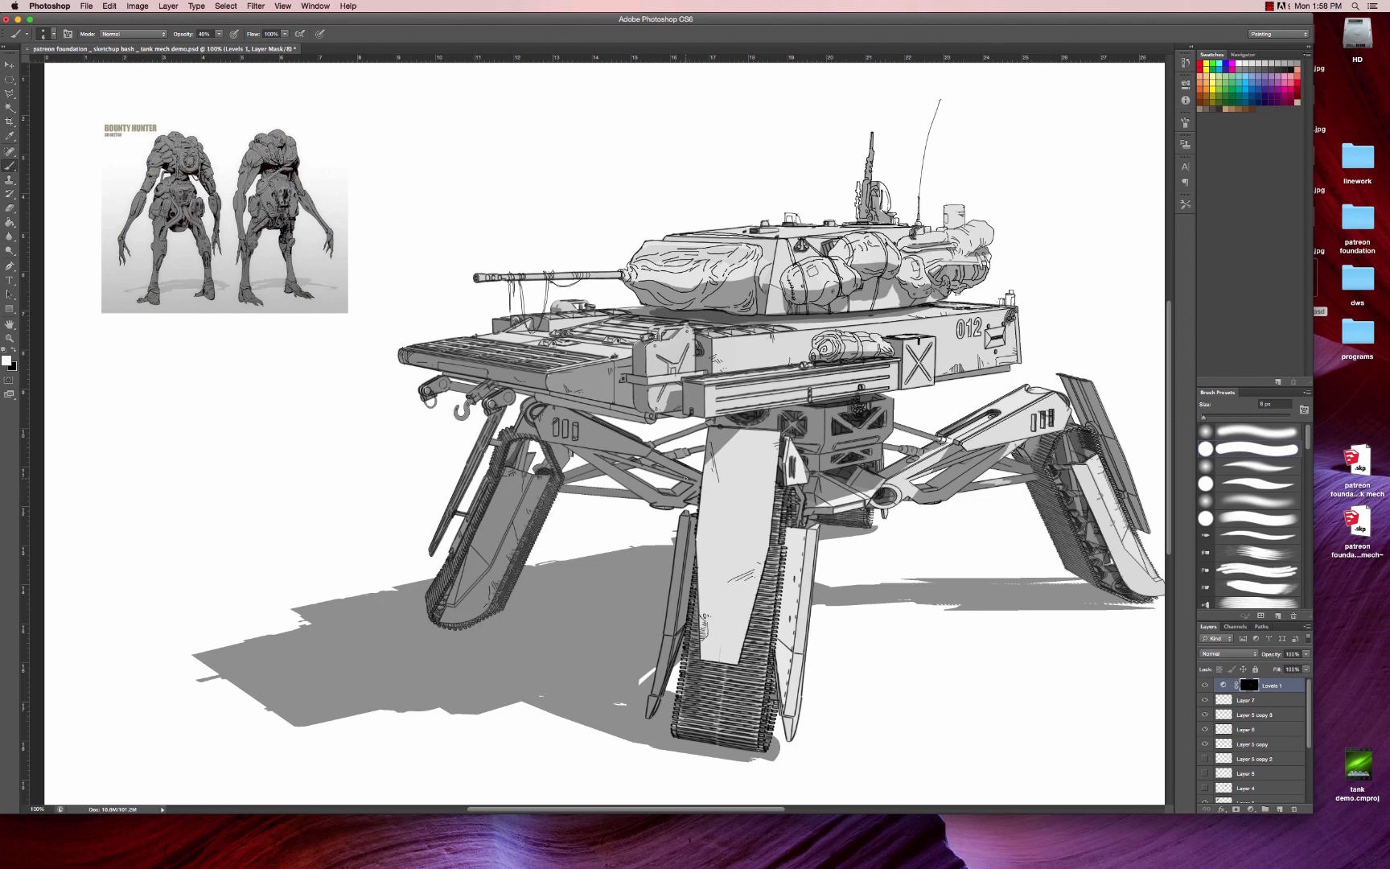
# - Add dark accents to the linkage beside the front leg, the hull below the turret and the rear canister
pyautogui.moveTo(655, 466); pyautogui.dragTo(685, 479)
pyautogui.moveTo(725, 331); pyautogui.dragTo(787, 331)
pyautogui.moveTo(950, 213); pyautogui.dragTo(952, 225)
# - Darken the fitting on the front deck and the length of the gun barrel with a slightly larger brush at lower opacity
pyautogui.press(']')
pyautogui.press(']')
pyautogui.press(']')
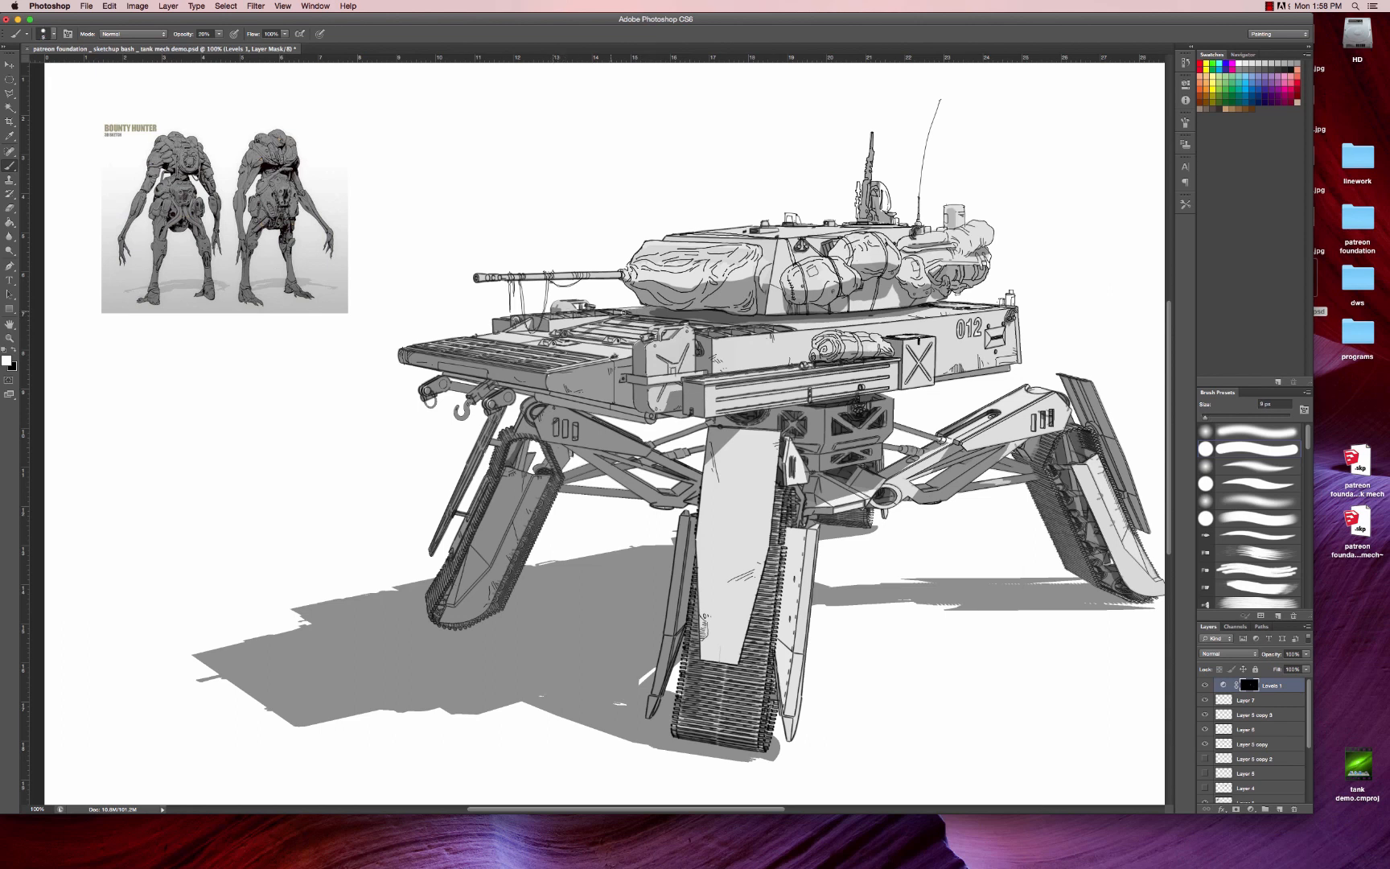
pyautogui.moveTo(544, 319); pyautogui.dragTo(577, 310)
pyautogui.press('[')
pyautogui.moveTo(625, 275); pyautogui.dragTo(481, 277)
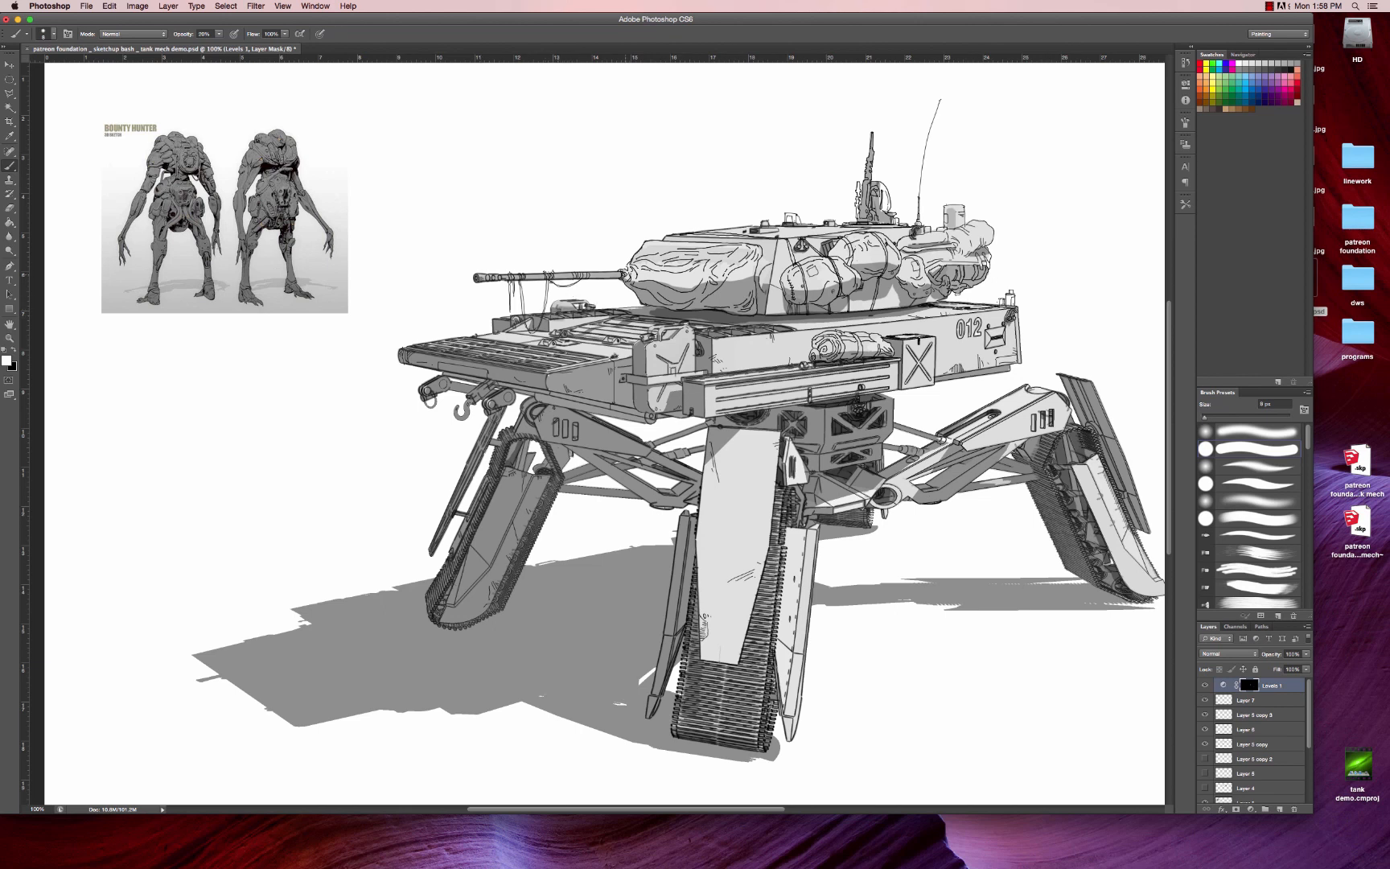
pyautogui.press('super+z')
pyautogui.press('super+z')
# - Try to shade the lower part of the turret's canvas gun cover with a much larger brush
pyautogui.press(']')
pyautogui.press(']')
pyautogui.press(']')
pyautogui.press(']')
pyautogui.press(']')
pyautogui.press(']')
pyautogui.press(']')
pyautogui.moveTo(655, 288); pyautogui.dragTo(747, 291)
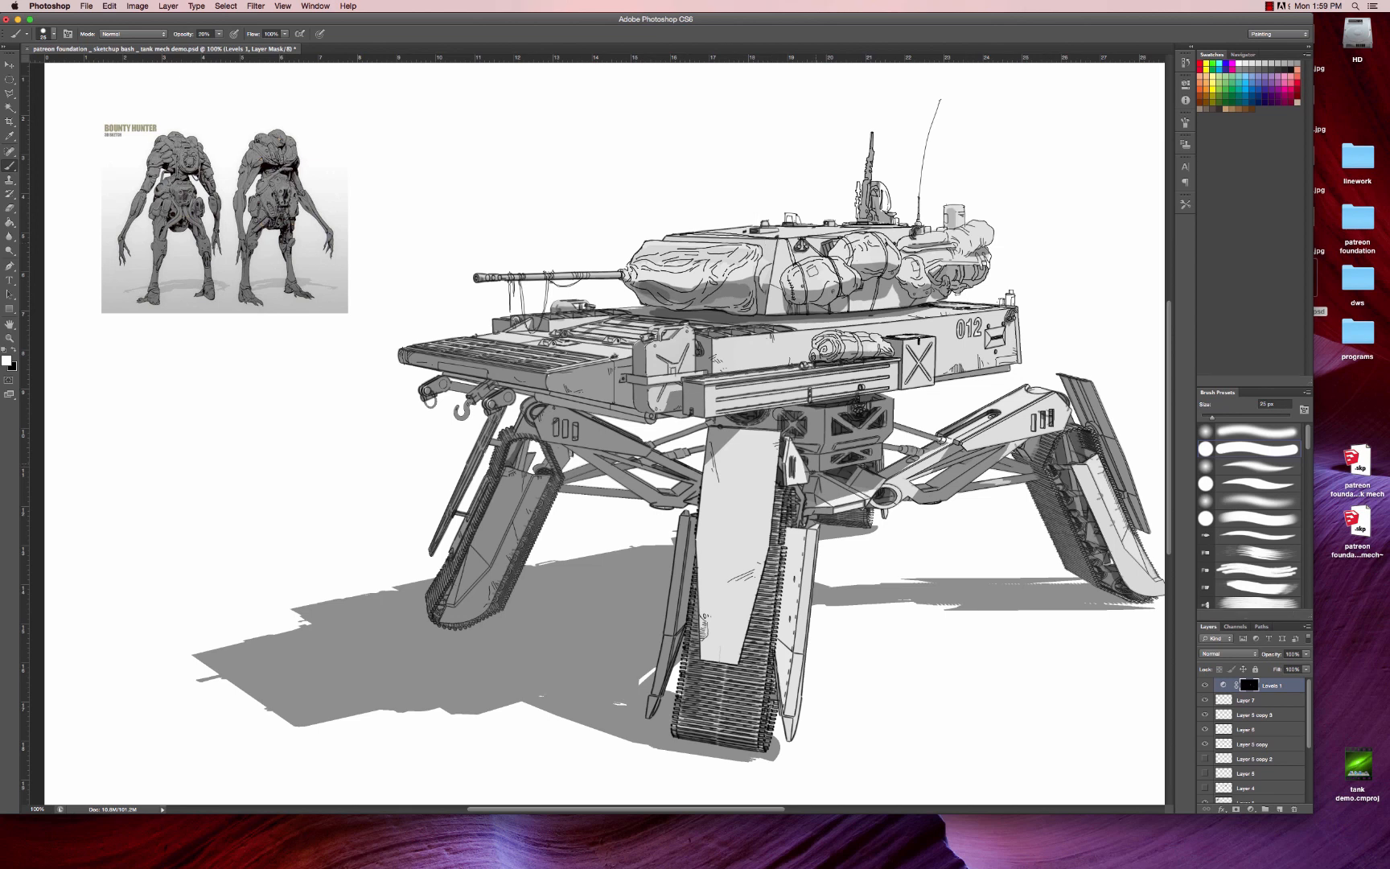
pyautogui.press('super+alt+z')
pyautogui.press('super+alt+z')
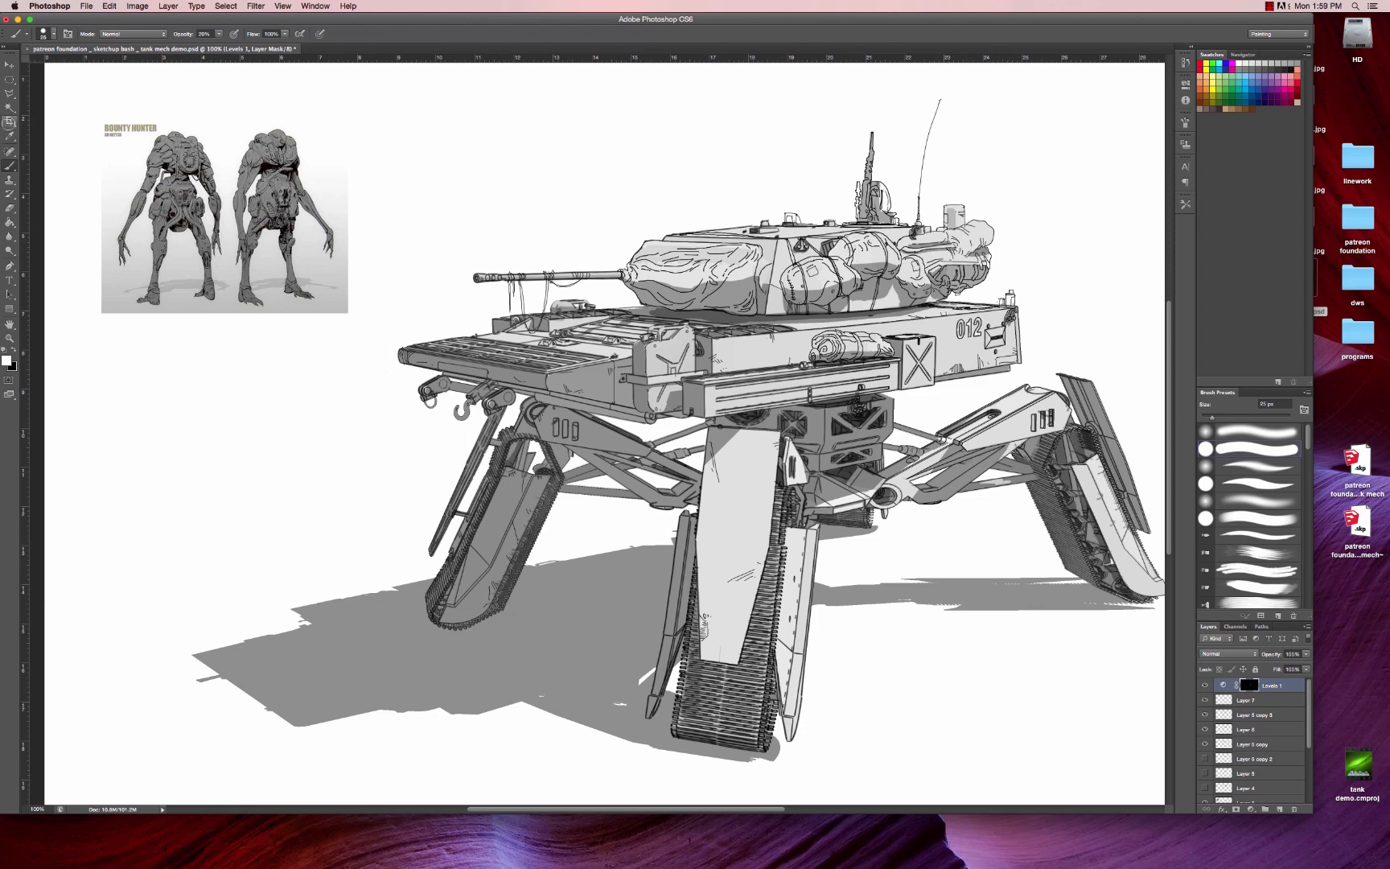
# - Try to outline the shadowed area under the hull's long side box with the Polygonal Lasso
pyautogui.press('z')
pyautogui.keyDown('alt'); pyautogui.click(713, 441); pyautogui.keyUp('alt')
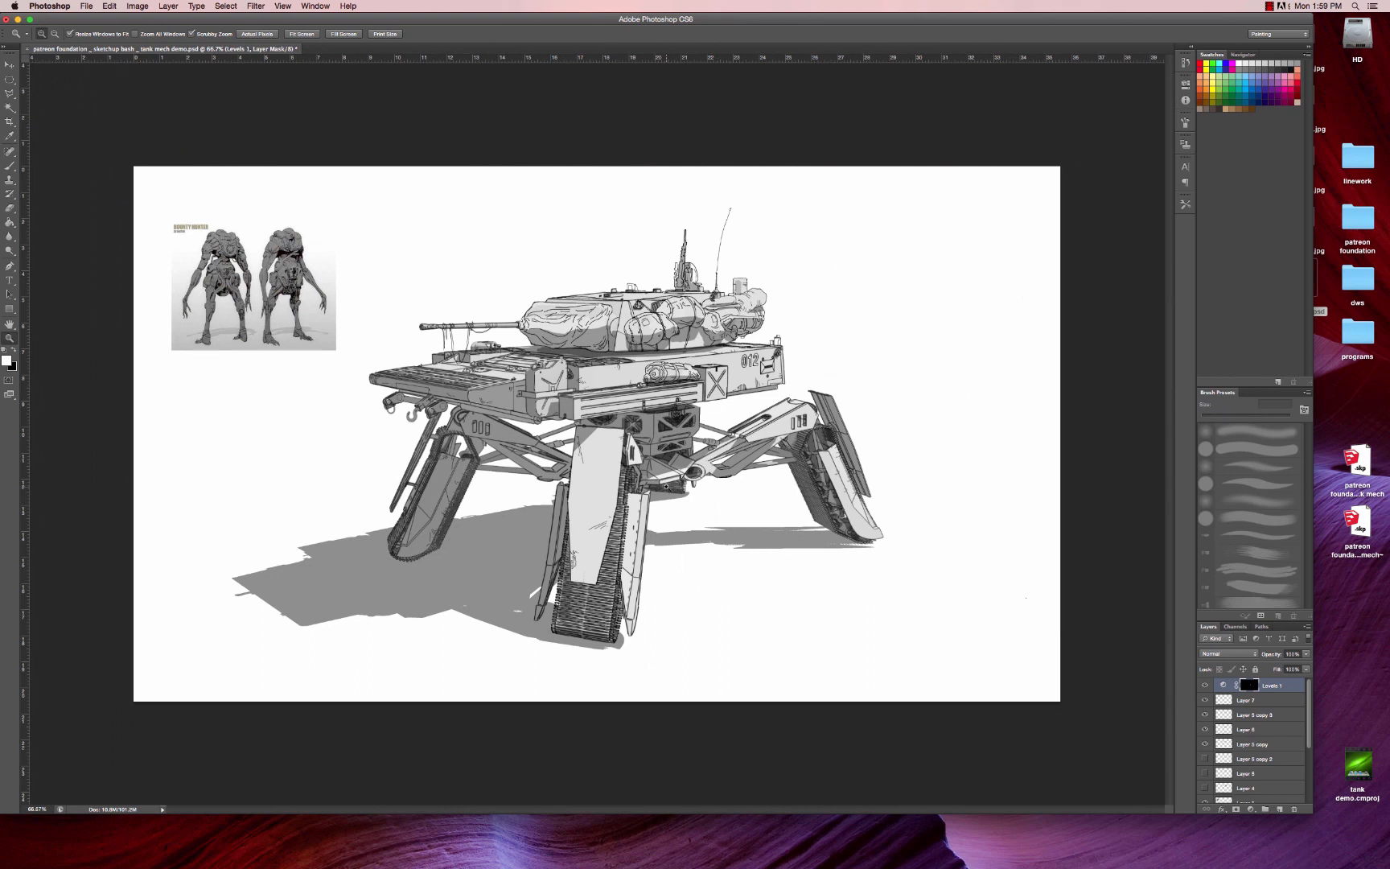
pyautogui.click(642, 456)
pyautogui.click(642, 456)
pyautogui.press('b')
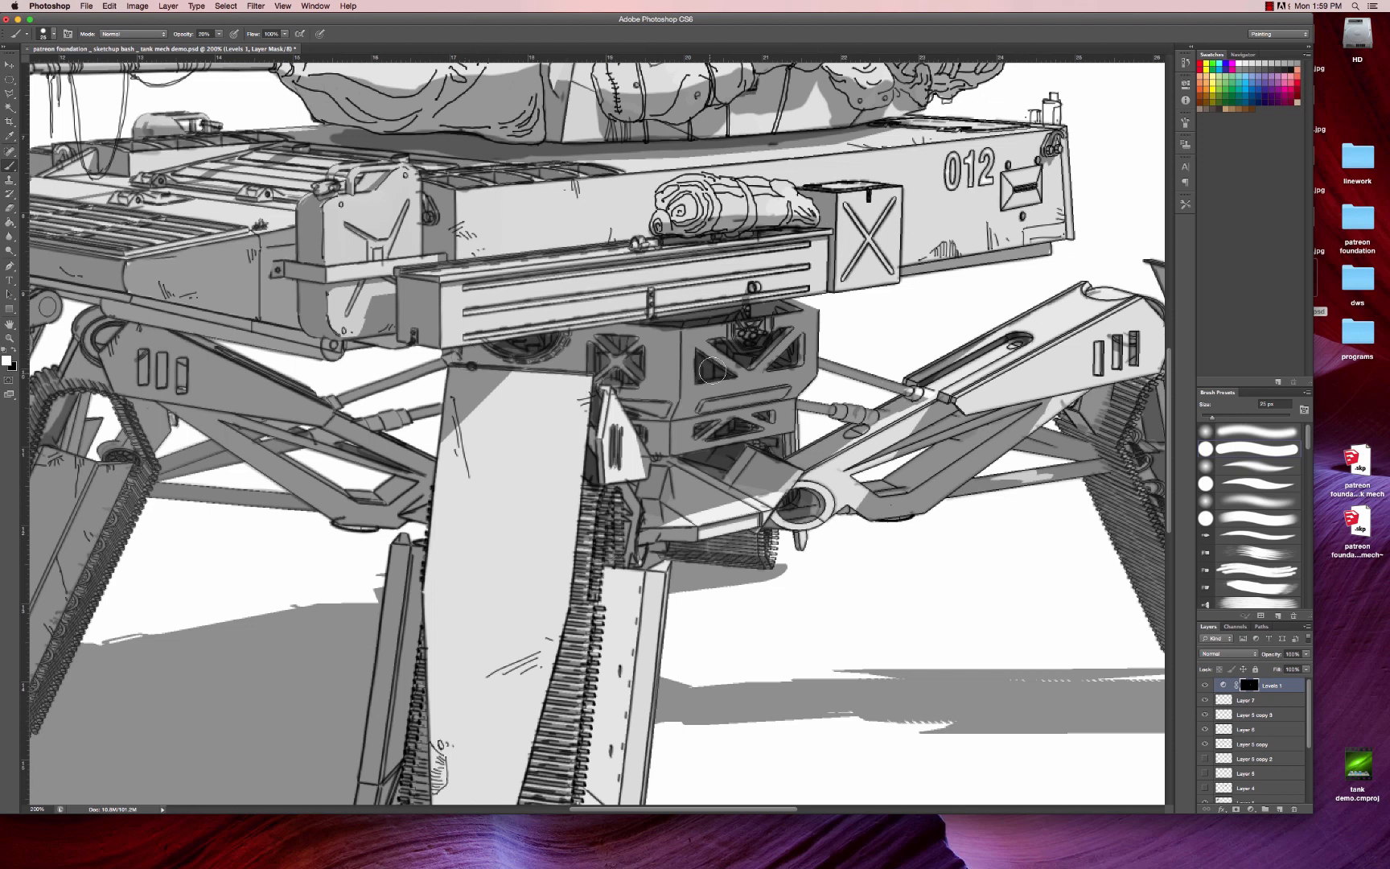
pyautogui.press('l')
pyautogui.click(453, 356)
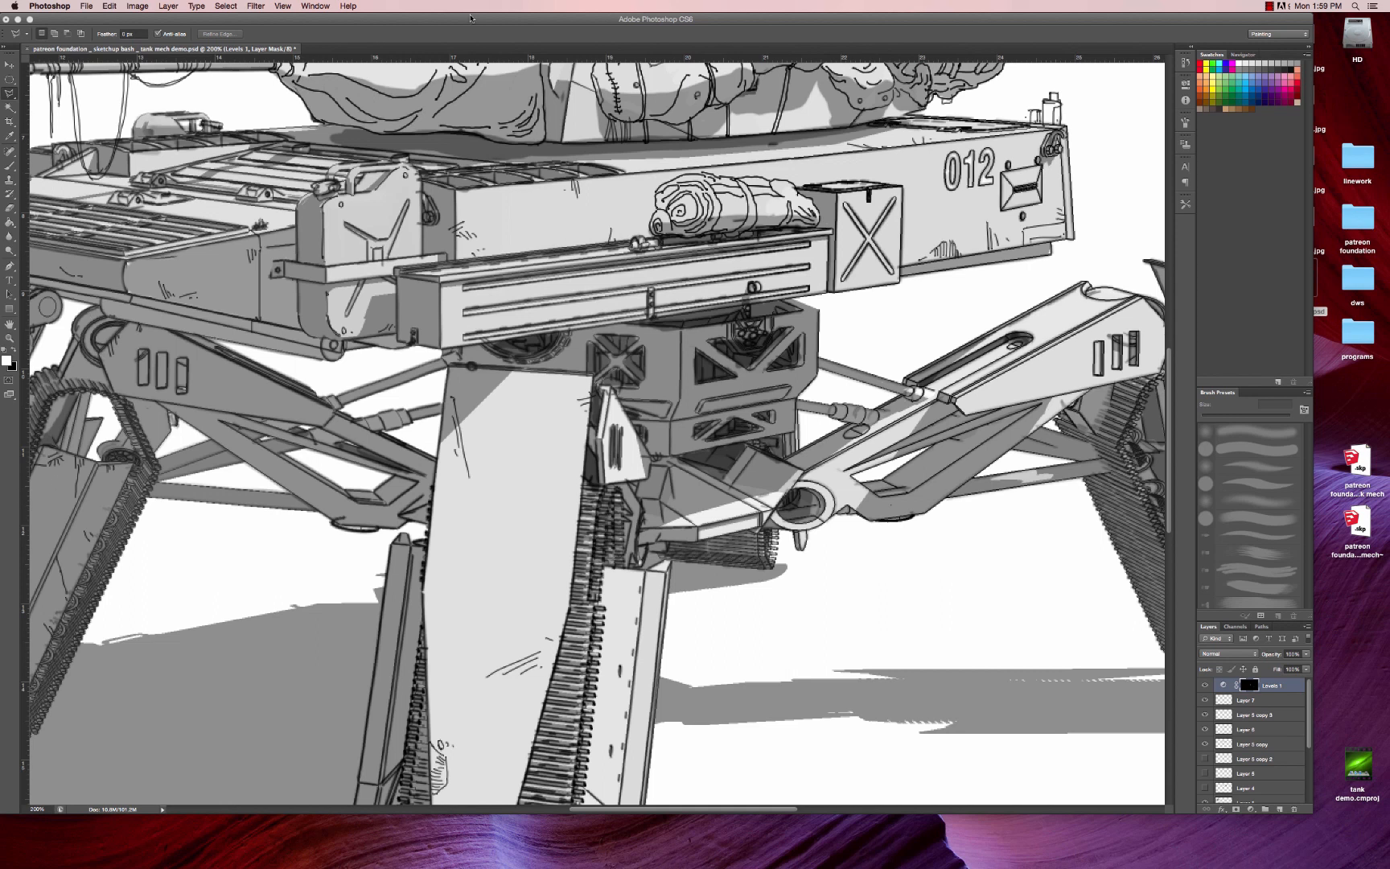
pyautogui.press('z')
pyautogui.click(1345, 396)
pyautogui.click(1264, 342)
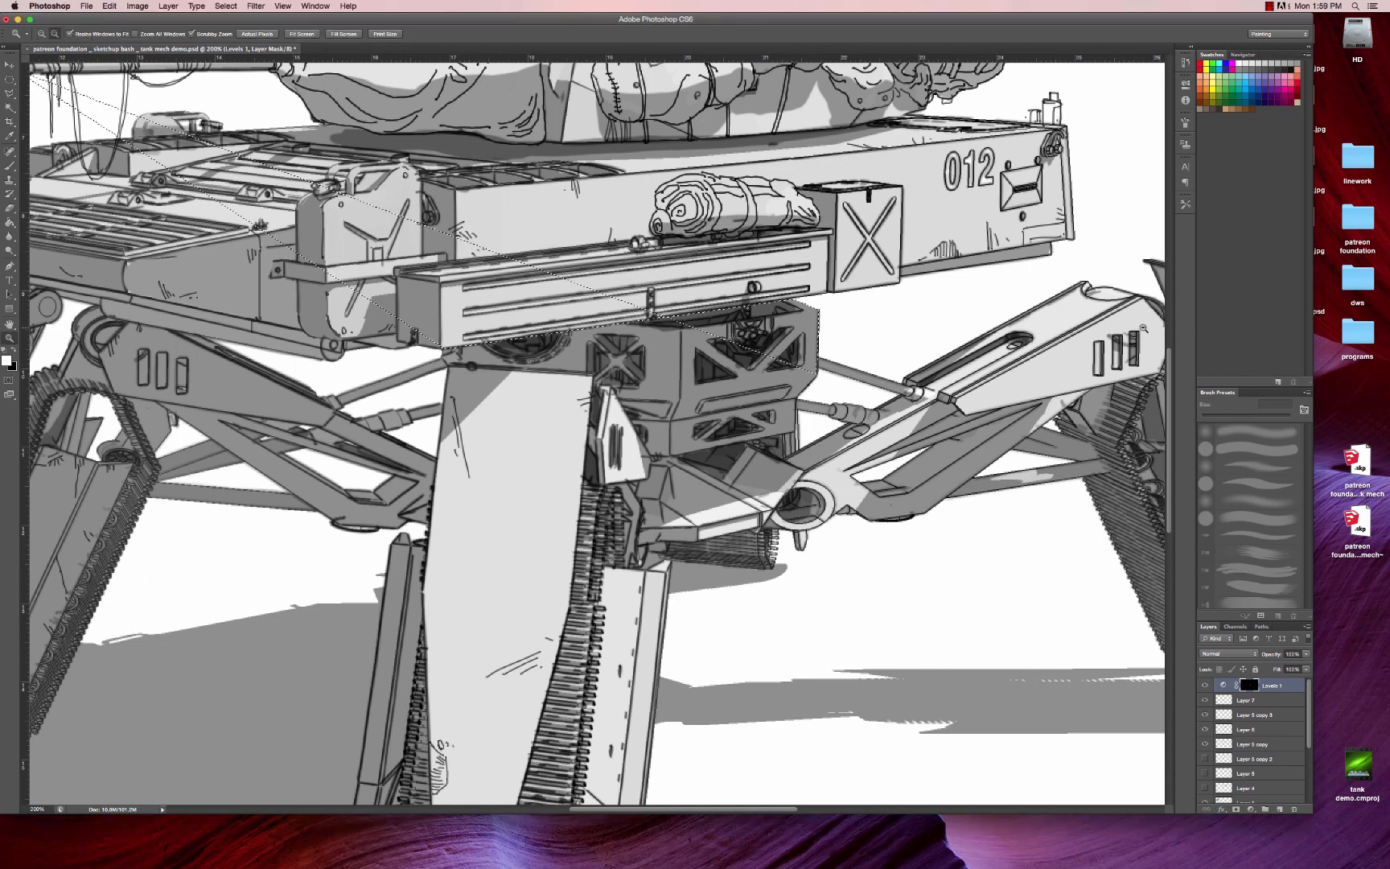
pyautogui.press('m')
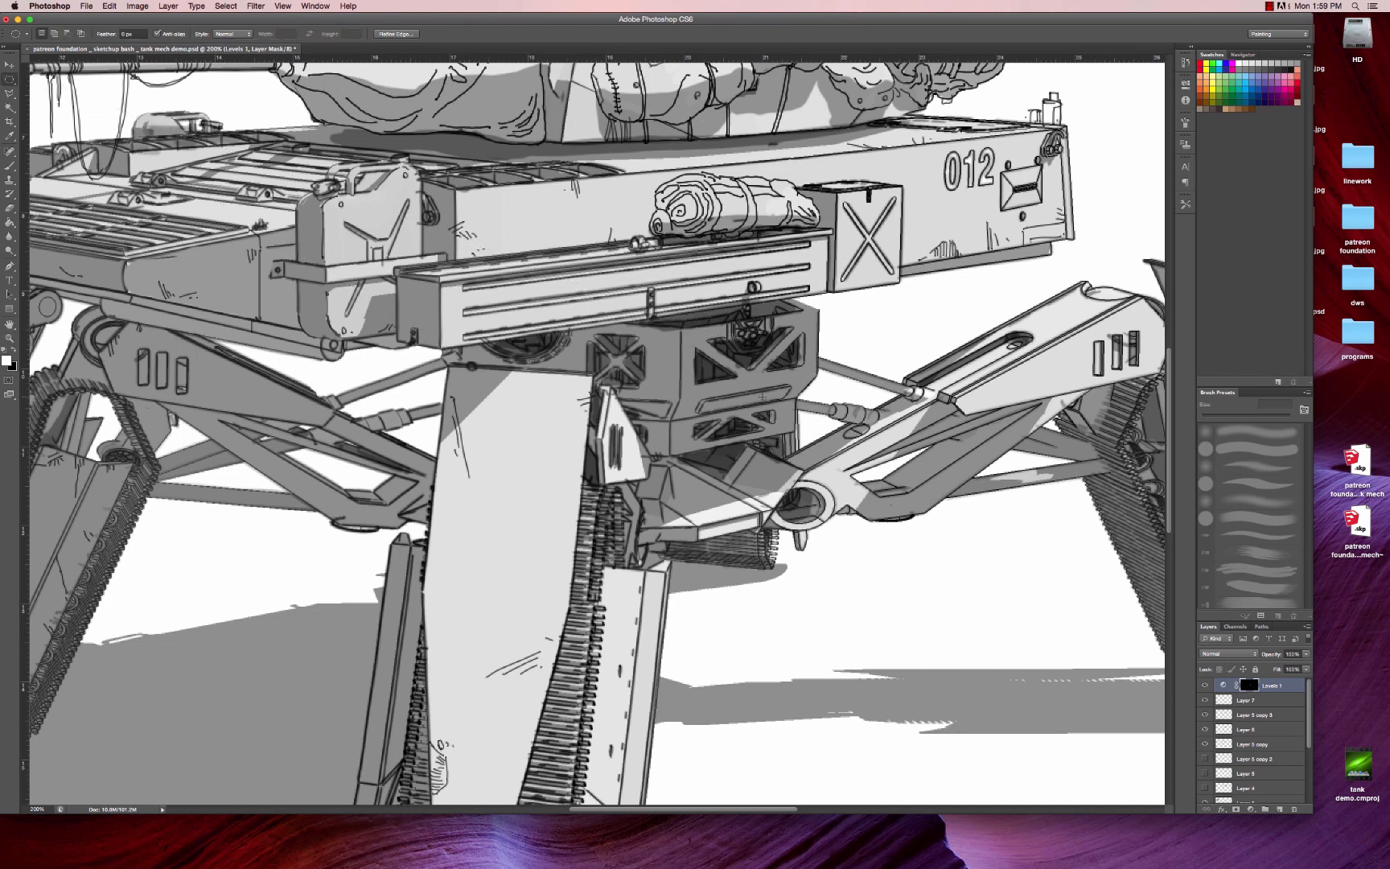
# - Outline the shadowed underside module and upper front leg beneath the hull's long side box with the Polygonal Lasso
pyautogui.click(766, 393)
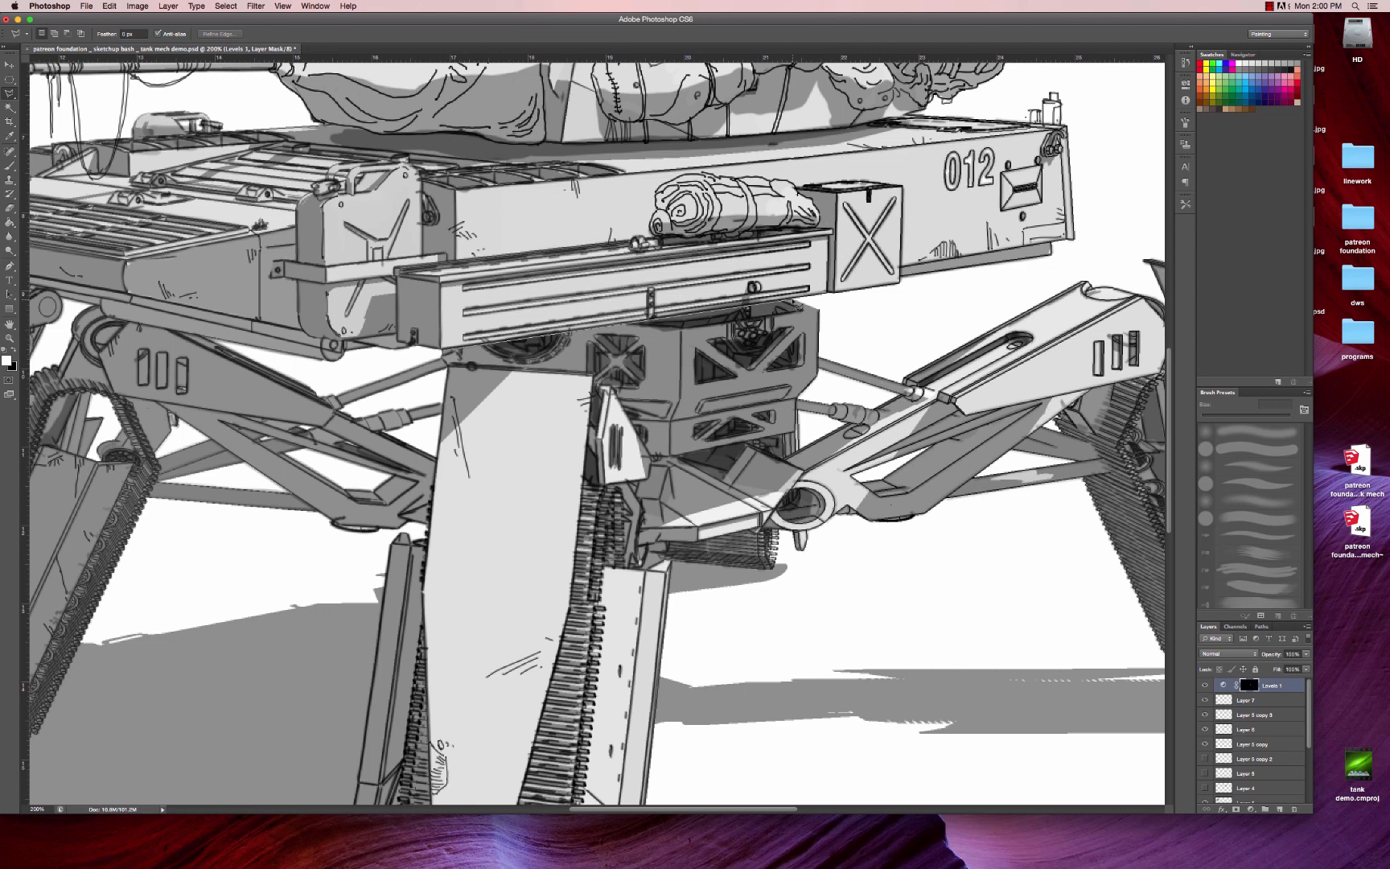
pyautogui.click(819, 310)
pyautogui.click(671, 421)
pyautogui.click(448, 361)
pyautogui.press('b')
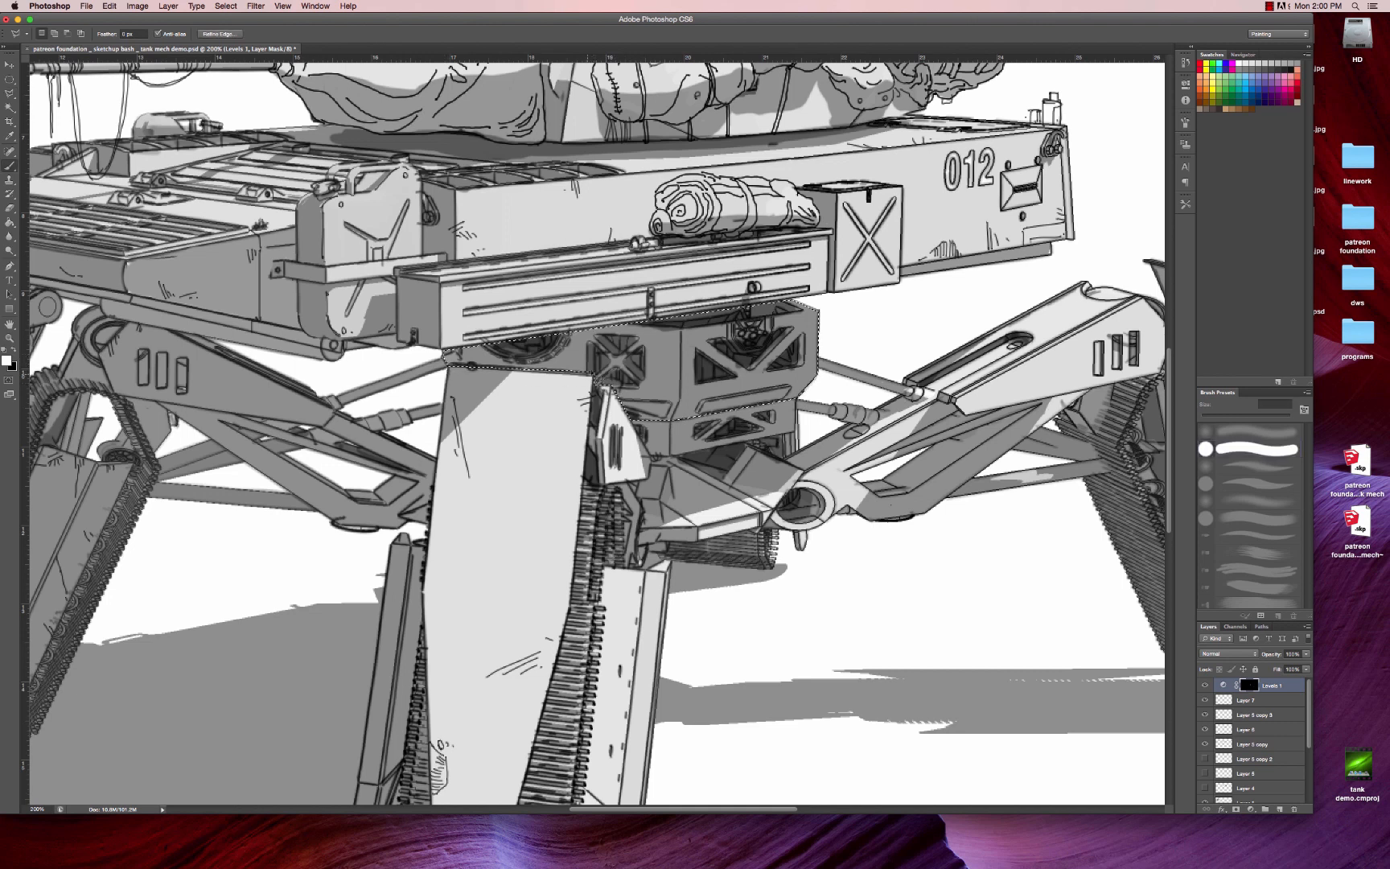
# - Darken the selected area beneath the hull on the Levels 1 mask using a much larger brush, and clear the selection
pyautogui.keyDown('alt'); pyautogui.keyDown('super'); pyautogui.click(614, 449); pyautogui.keyUp('super'); pyautogui.keyUp('alt')
pyautogui.keyDown('alt'); pyautogui.keyDown('super'); pyautogui.click(615, 451); pyautogui.keyUp('super'); pyautogui.keyUp('alt')
pyautogui.keyDown('alt'); pyautogui.keyDown('super'); pyautogui.click(614, 451); pyautogui.keyUp('super'); pyautogui.keyUp('alt')
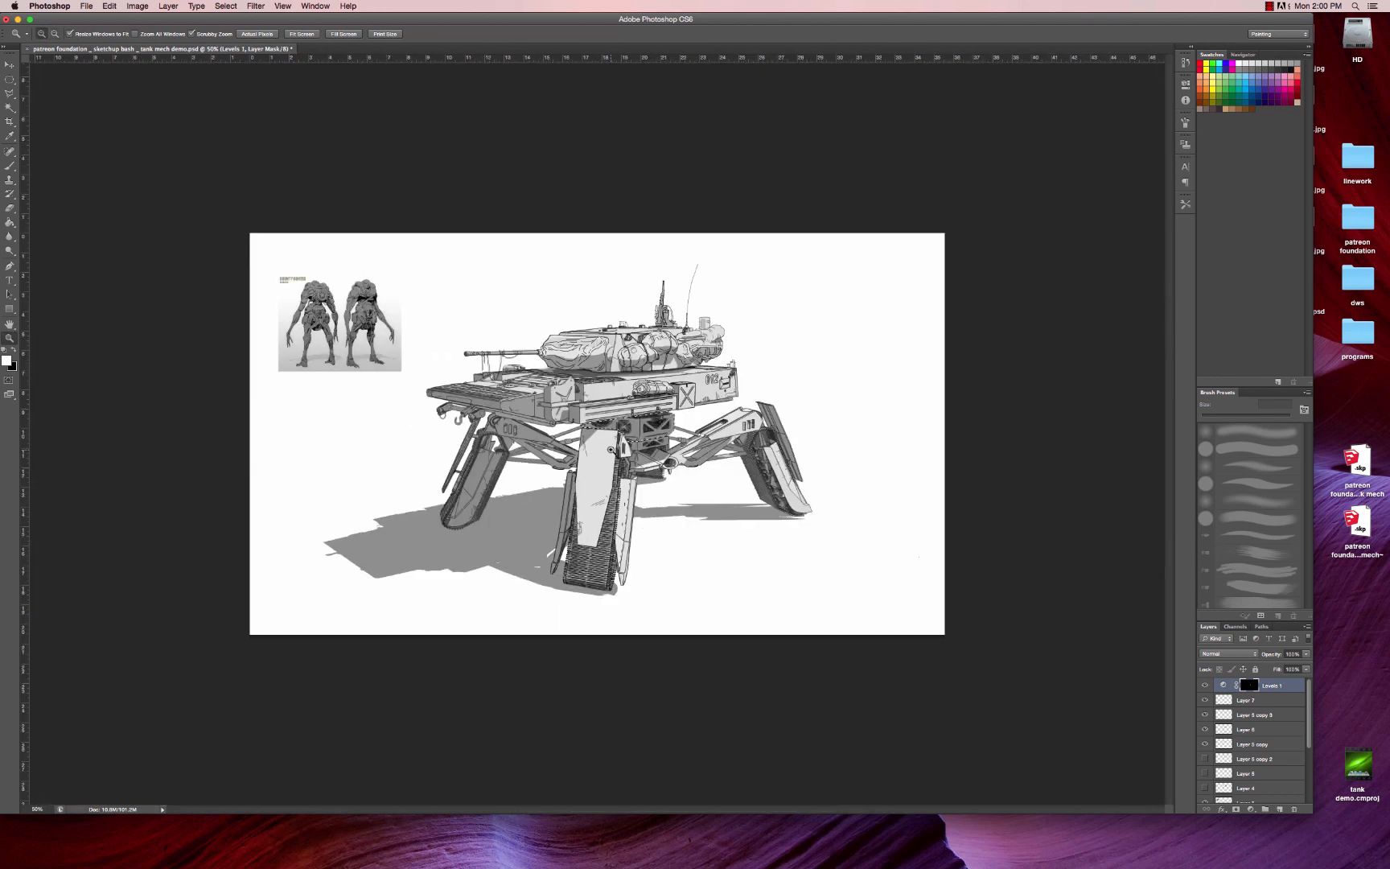
pyautogui.keyDown('super'); pyautogui.click(615, 452); pyautogui.keyUp('super')
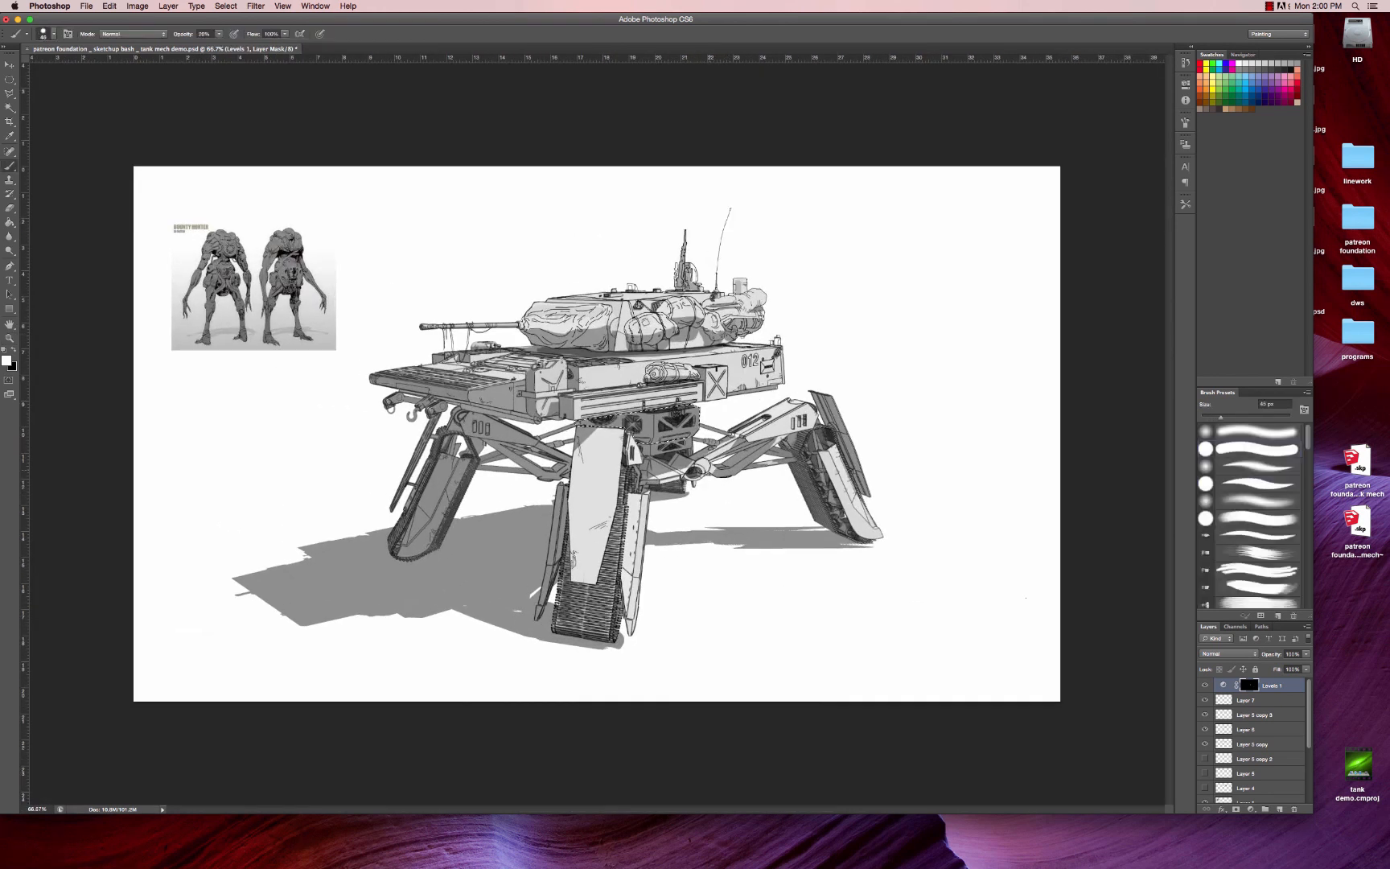
pyautogui.press(']')
pyautogui.press(']')
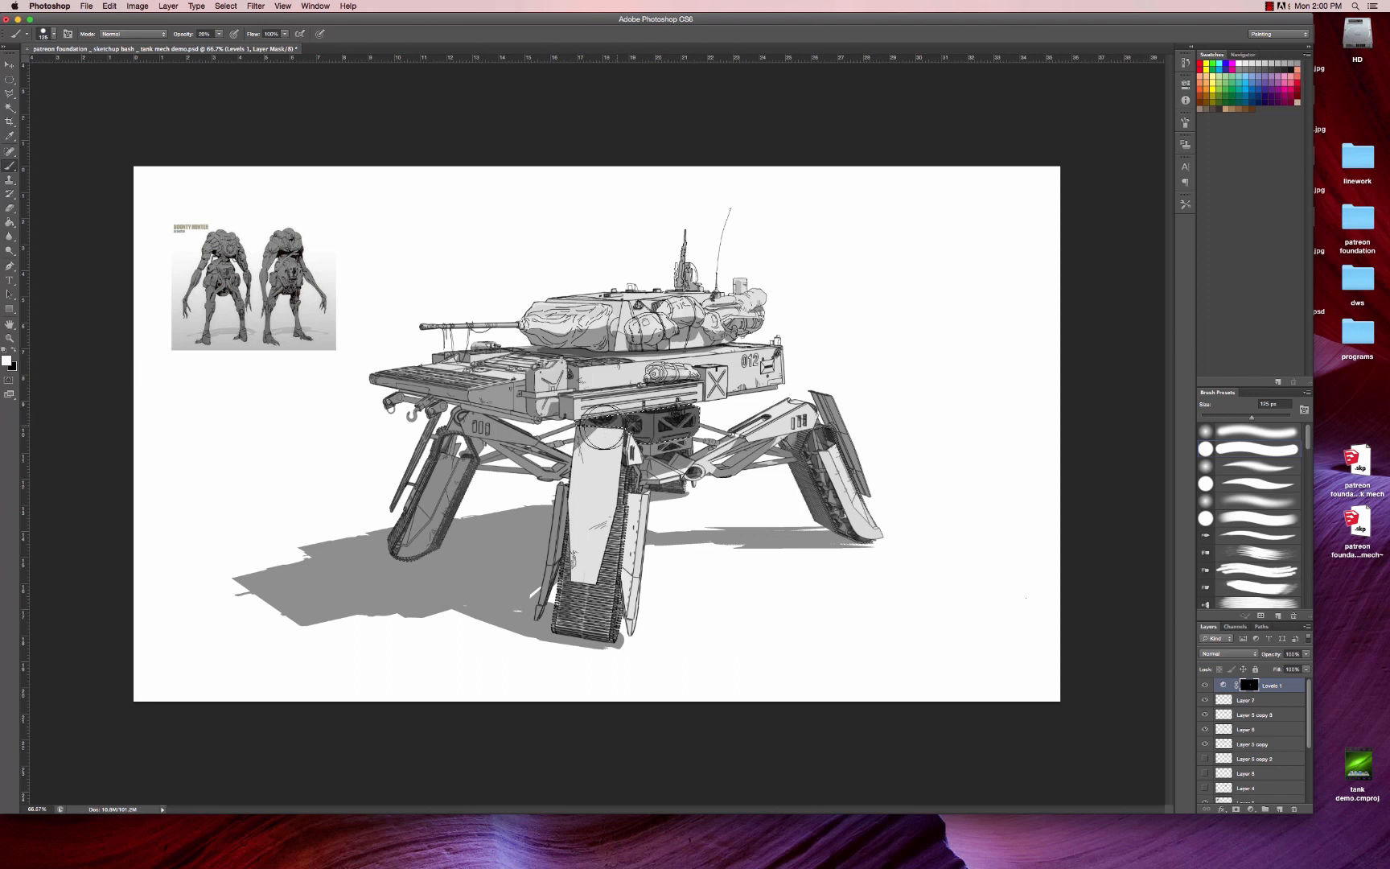
pyautogui.press('m')
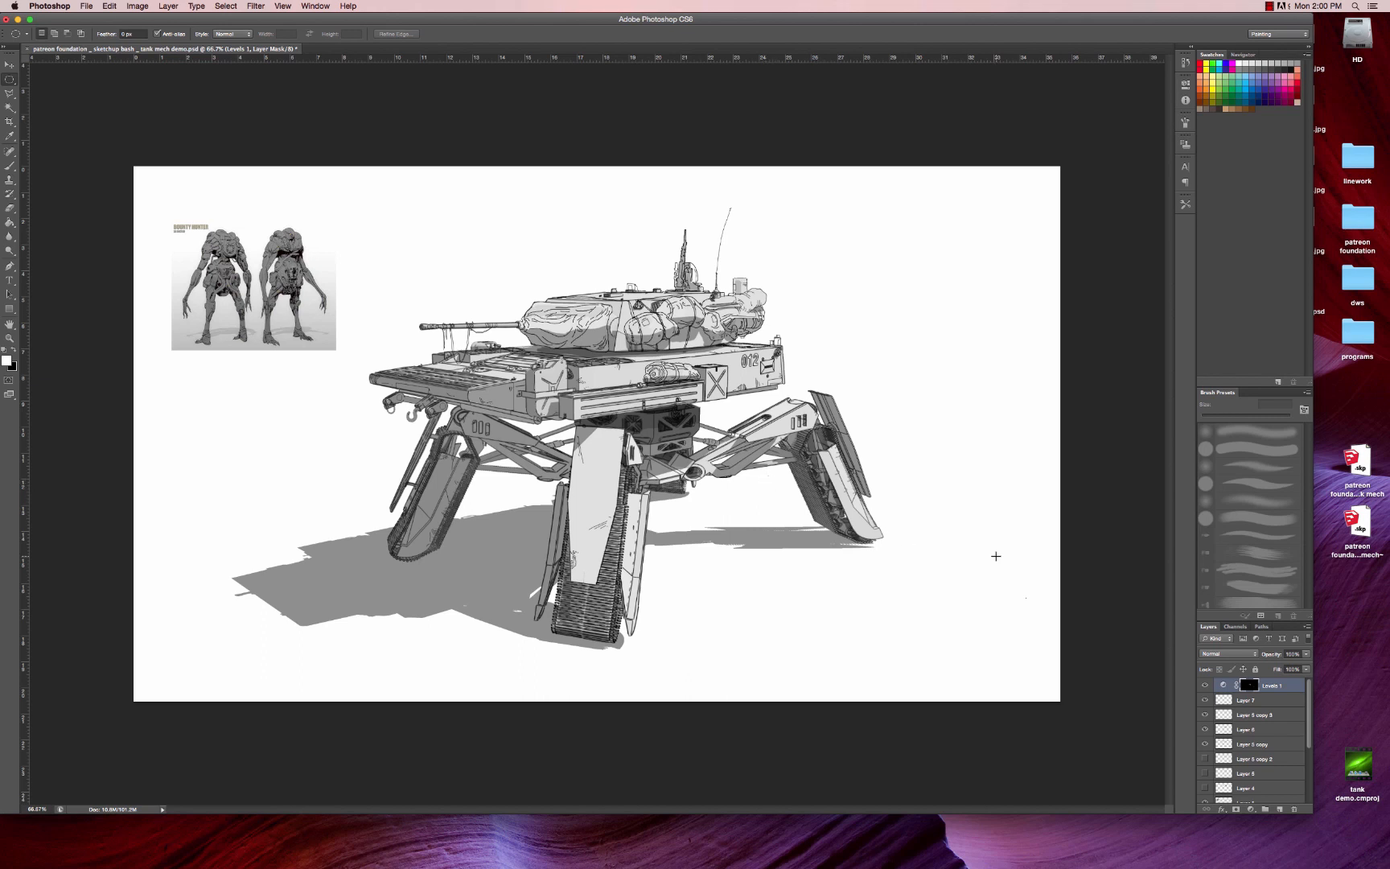
# - Add a second Levels adjustment layer above Levels 1 and brighten its highlights strongly
pyautogui.click(1250, 808)
pyautogui.moveTo(1284, 861)
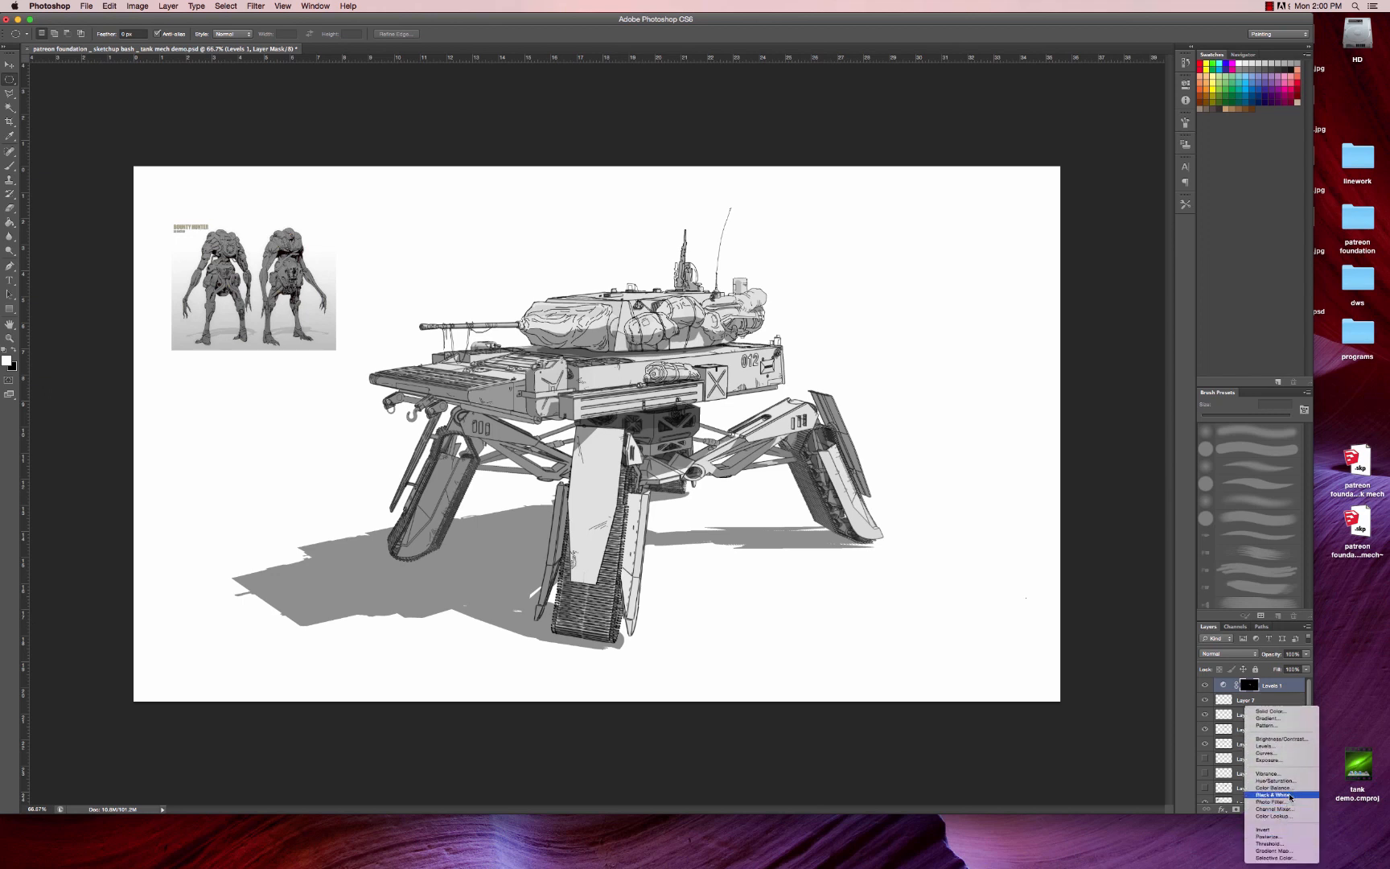
pyautogui.click(1278, 745)
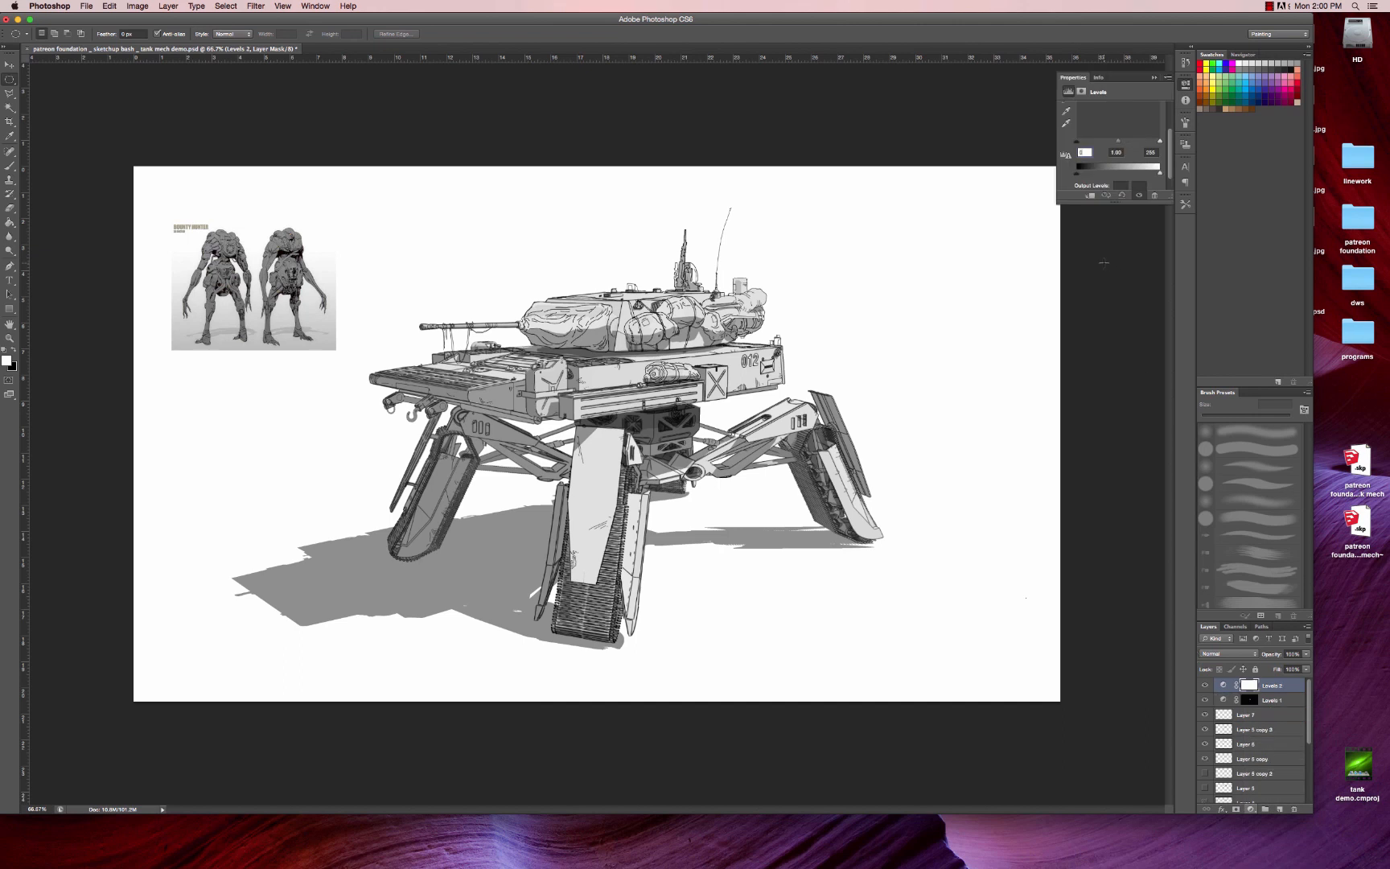
pyautogui.moveTo(1086, 177); pyautogui.dragTo(1134, 143)
pyautogui.click(1155, 78)
# - Fill the Levels 2 mask with black to hide the brightening across the whole image
pyautogui.press('g')
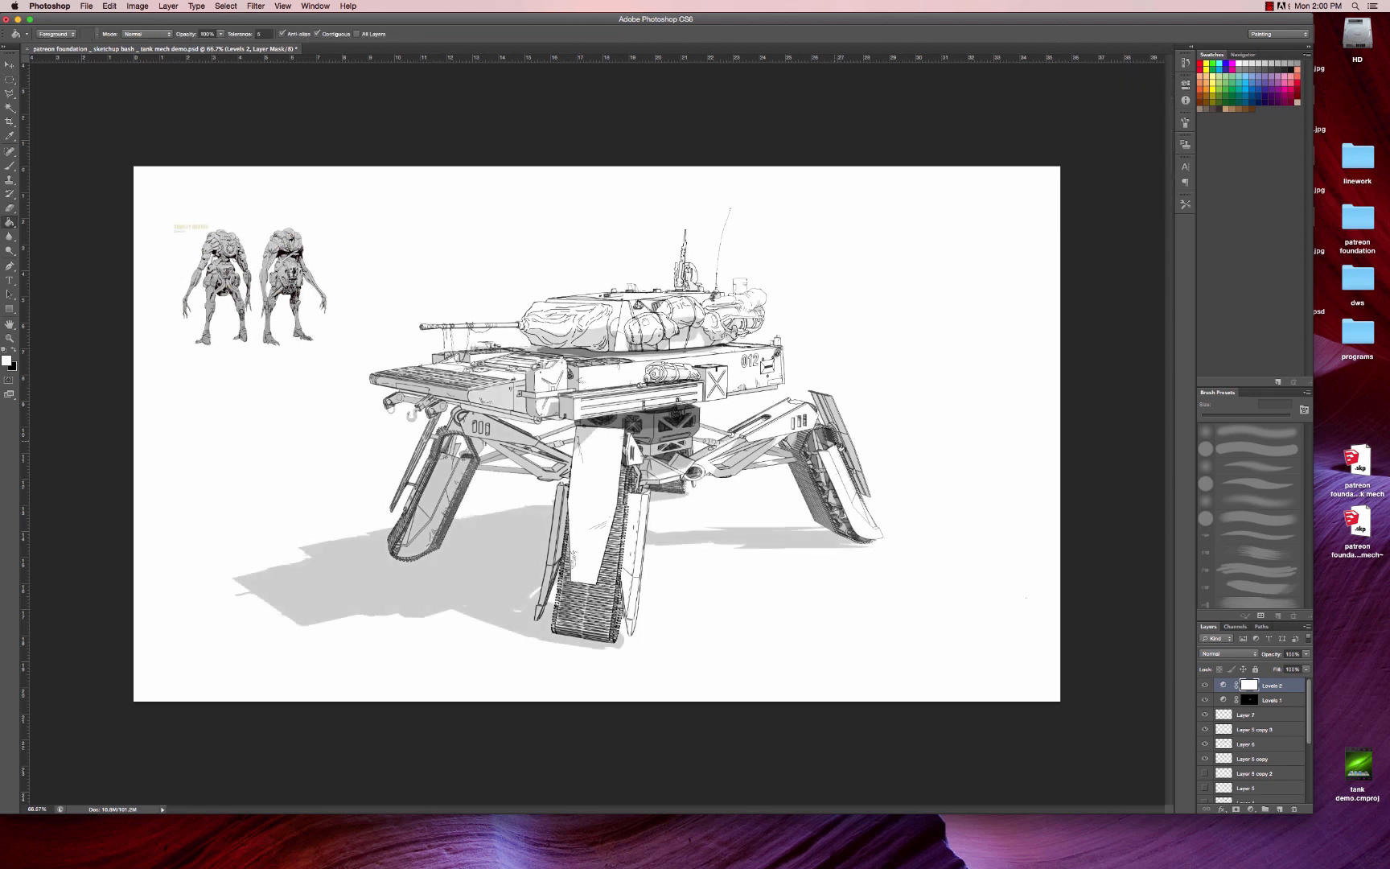
pyautogui.press('x')
pyautogui.click(736, 434)
# - Paint a highlight on top of the turret's front strapped bag with a much smaller white brush at 40% opacity
pyautogui.press('z')
pyautogui.click(641, 325)
pyautogui.click(641, 325)
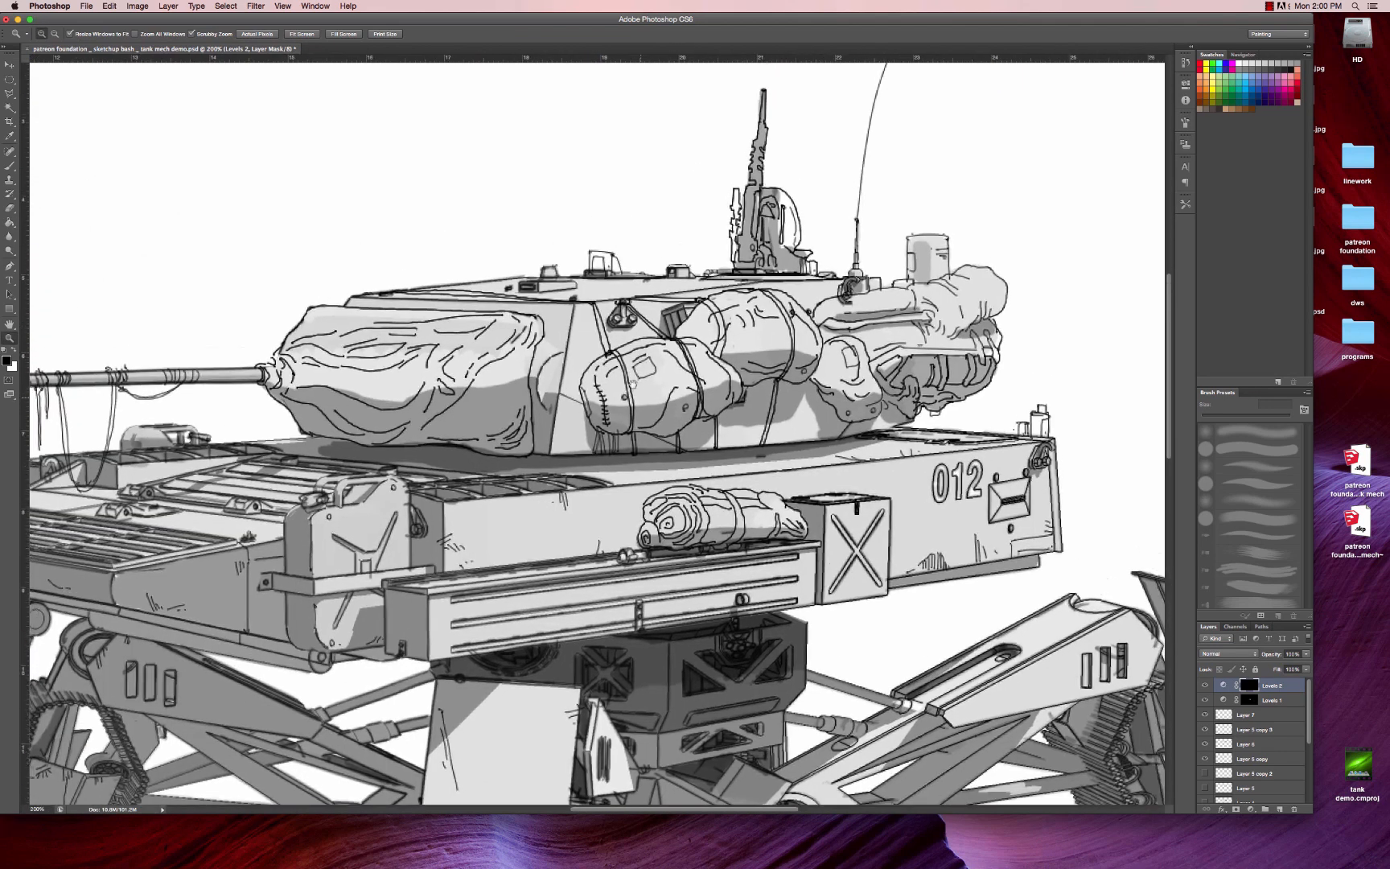
pyautogui.press('b')
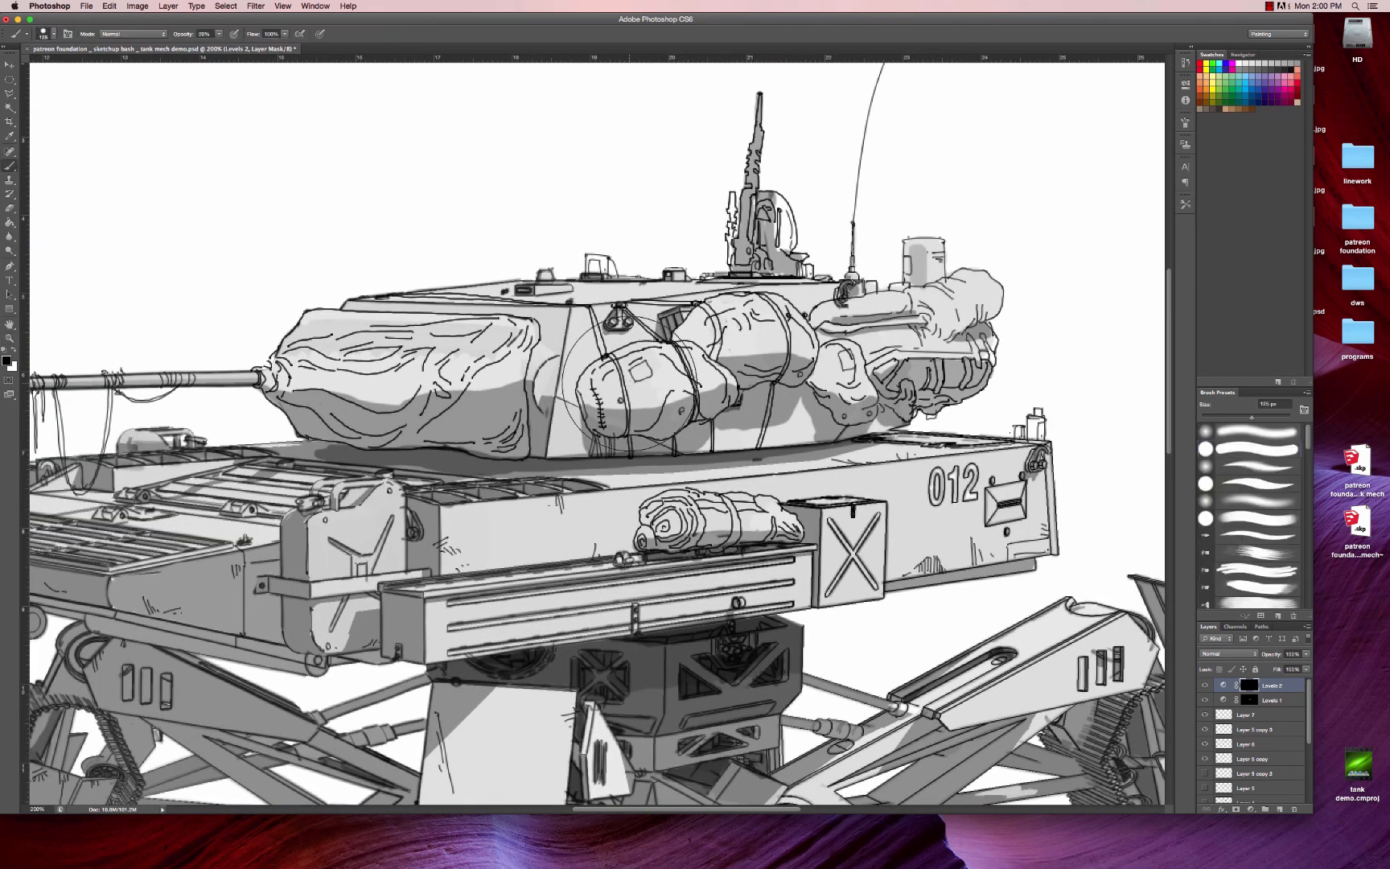
pyautogui.press('[')
pyautogui.press('[')
pyautogui.press('[')
pyautogui.press('[')
pyautogui.press('[')
pyautogui.press('[')
pyautogui.press('[')
pyautogui.press('[')
pyautogui.press('[')
pyautogui.press('[')
pyautogui.press('x')
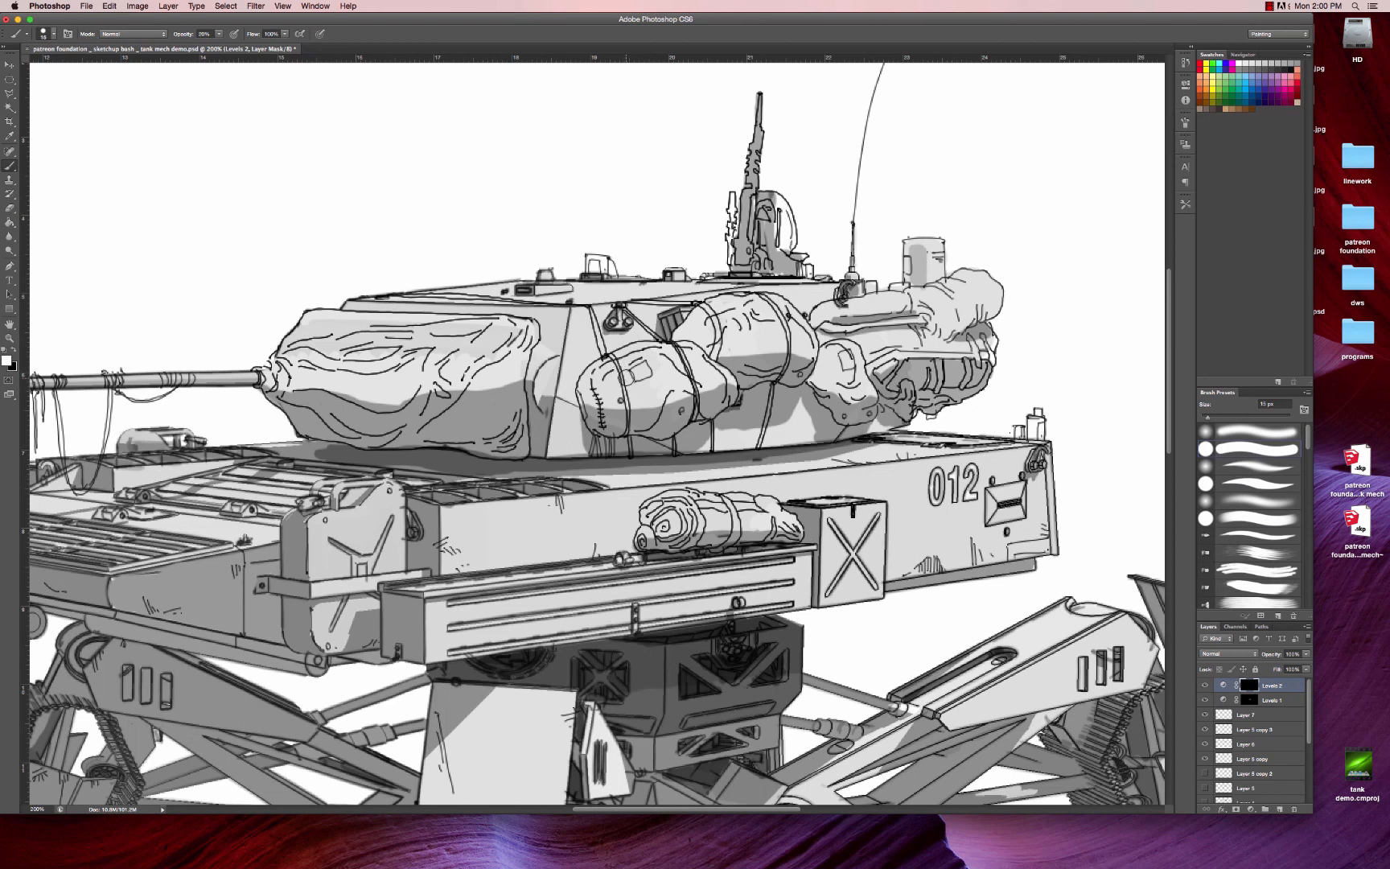
pyautogui.press('4')
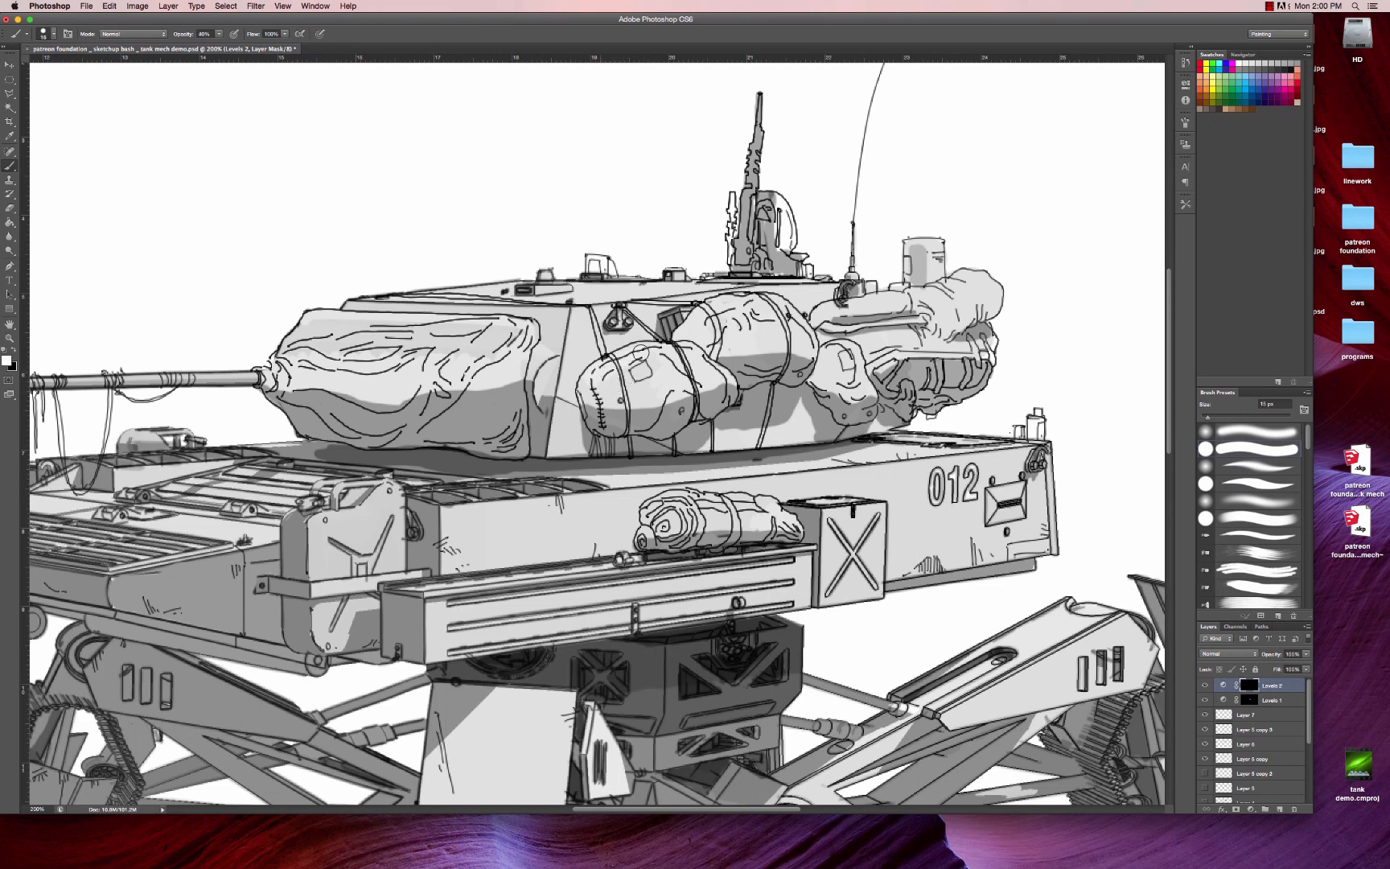
pyautogui.moveTo(607, 372); pyautogui.dragTo(668, 363)
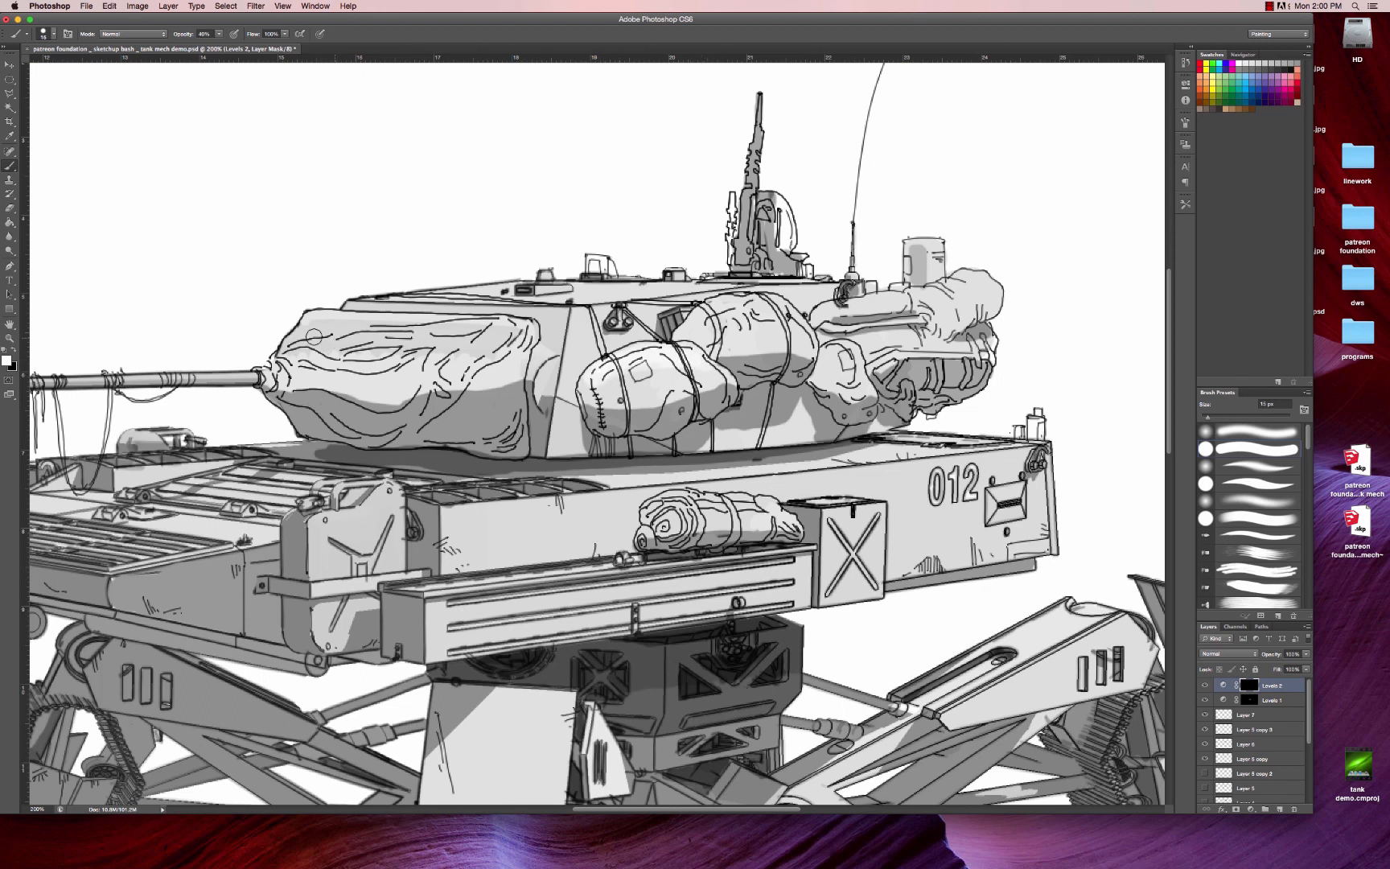
# - Brighten the upper folds and front edge of the turret's canvas gun cover on the Levels 2 mask
pyautogui.moveTo(317, 325)
pyautogui.mouseDown()
pyautogui.moveTo(443, 330)
pyautogui.moveTo(327, 345)
pyautogui.moveTo(395, 347)
pyautogui.moveTo(366, 349)
pyautogui.moveTo(512, 330)
pyautogui.mouseUp()
pyautogui.moveTo(512, 332)
pyautogui.mouseDown()
pyautogui.moveTo(440, 349)
pyautogui.moveTo(403, 332)
pyautogui.mouseUp()
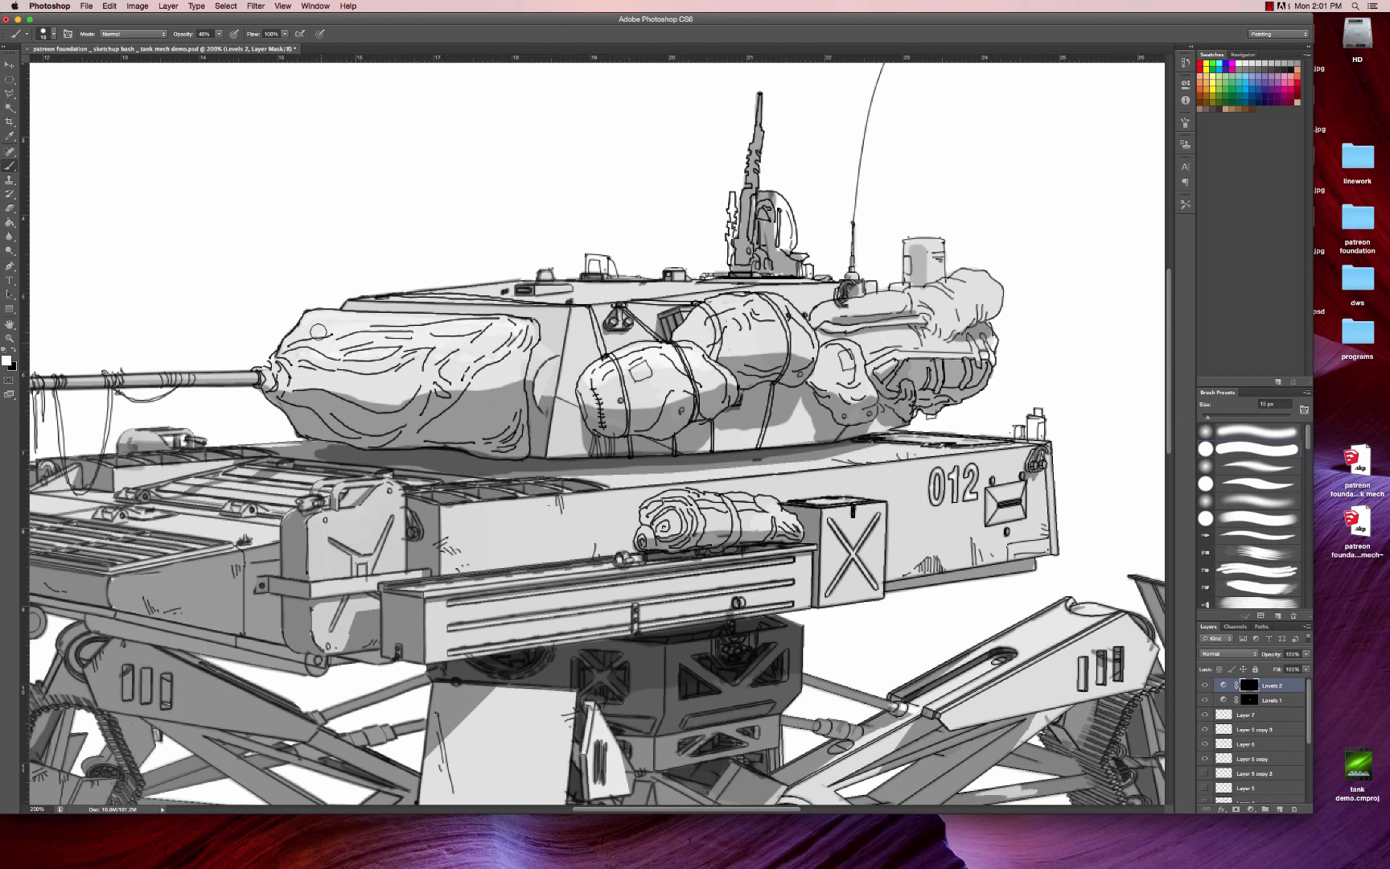
pyautogui.moveTo(319, 331); pyautogui.dragTo(290, 357)
pyautogui.moveTo(382, 352)
pyautogui.mouseDown()
pyautogui.moveTo(437, 354)
pyautogui.moveTo(305, 347)
pyautogui.moveTo(513, 332)
pyautogui.mouseUp()
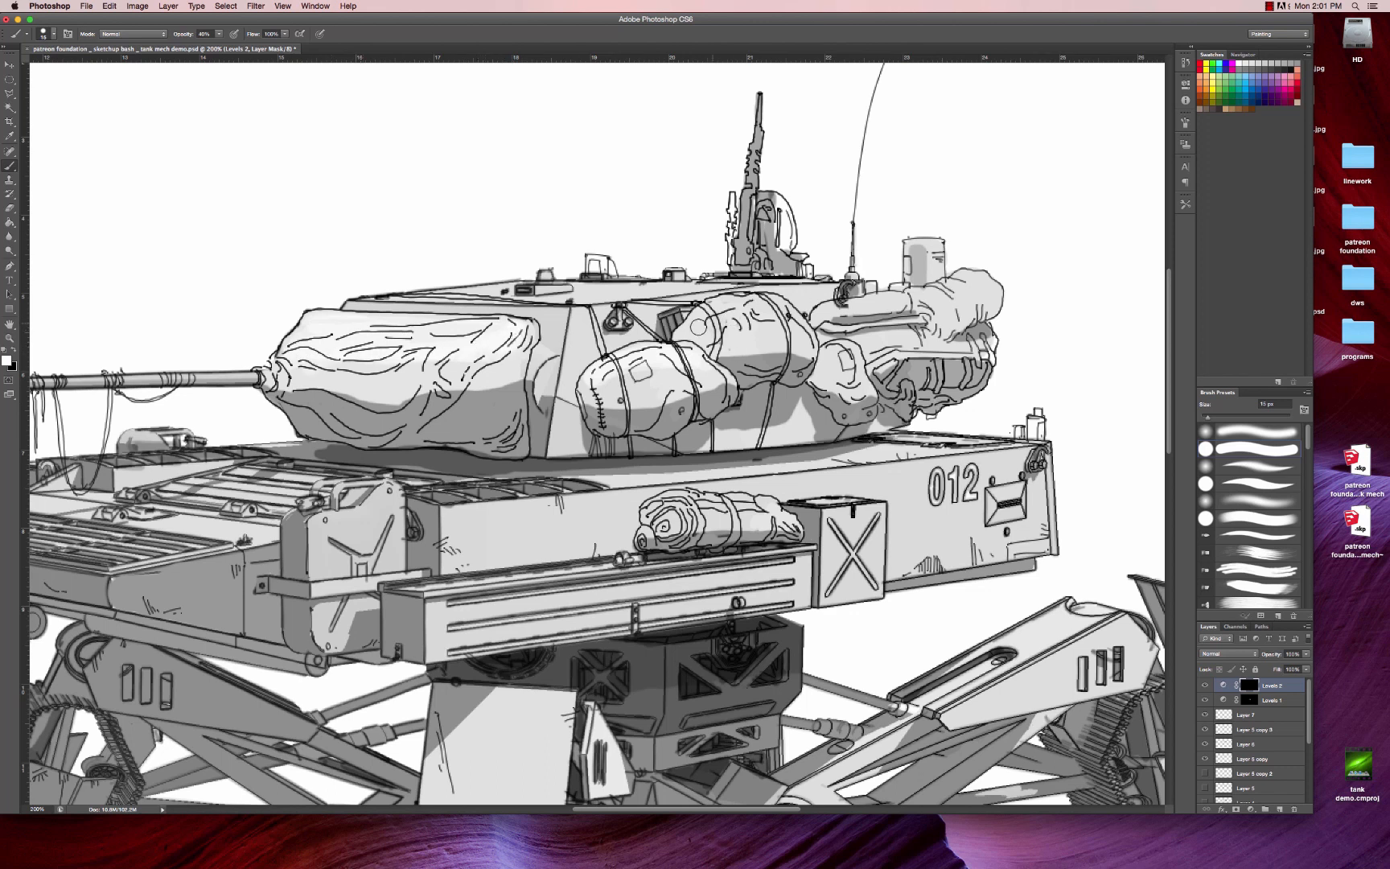
# - Highlight the top of the second strapped bag and, with a smaller brush, the roll at the turret's rear
pyautogui.moveTo(698, 326)
pyautogui.mouseDown()
pyautogui.moveTo(728, 308)
pyautogui.moveTo(785, 321)
pyautogui.mouseUp()
pyautogui.moveTo(723, 317); pyautogui.dragTo(697, 332)
pyautogui.moveTo(770, 304); pyautogui.dragTo(797, 312)
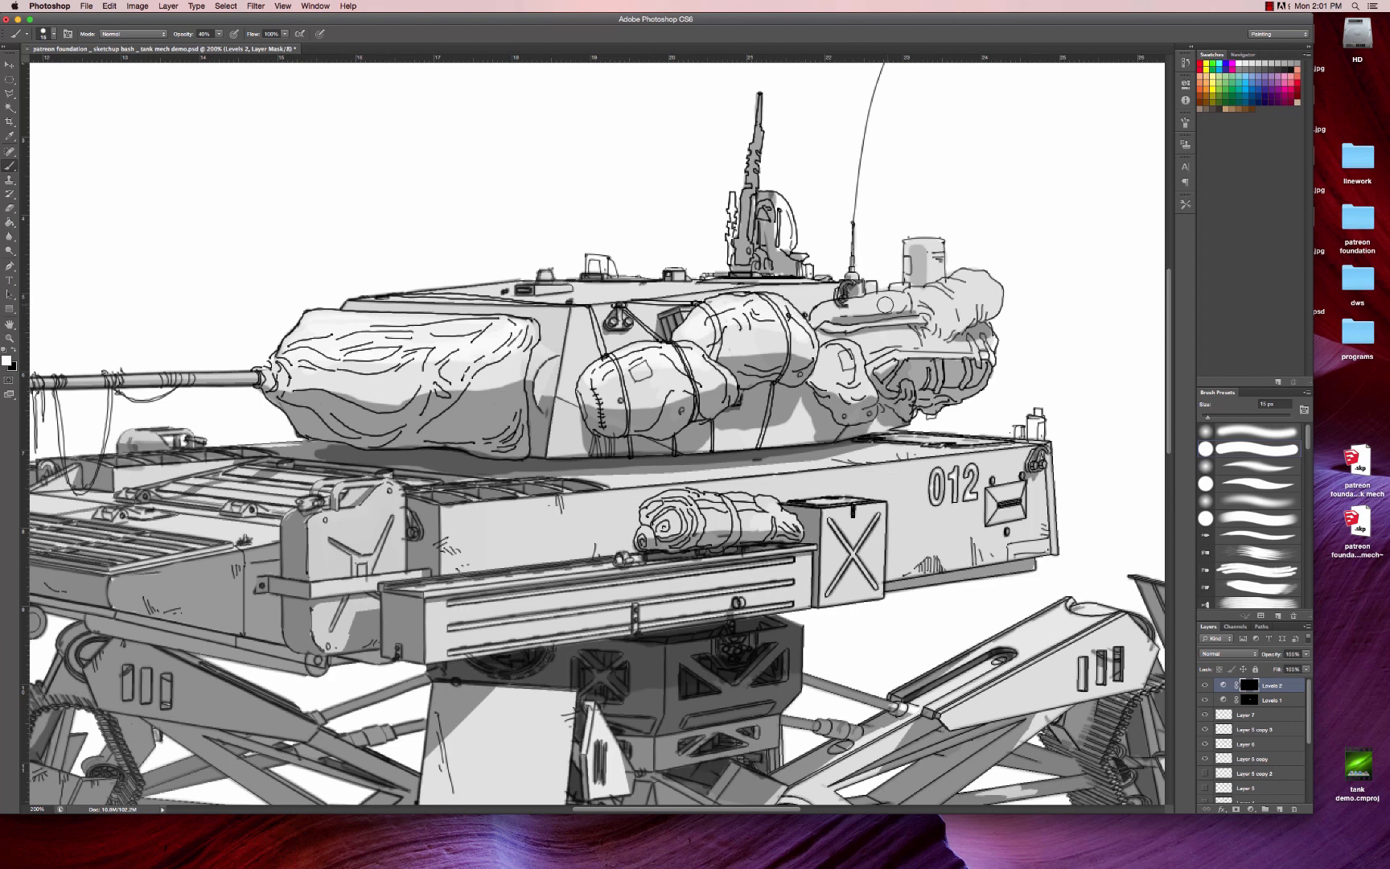
pyautogui.press('[')
pyautogui.press('[')
pyautogui.moveTo(815, 314); pyautogui.dragTo(917, 297)
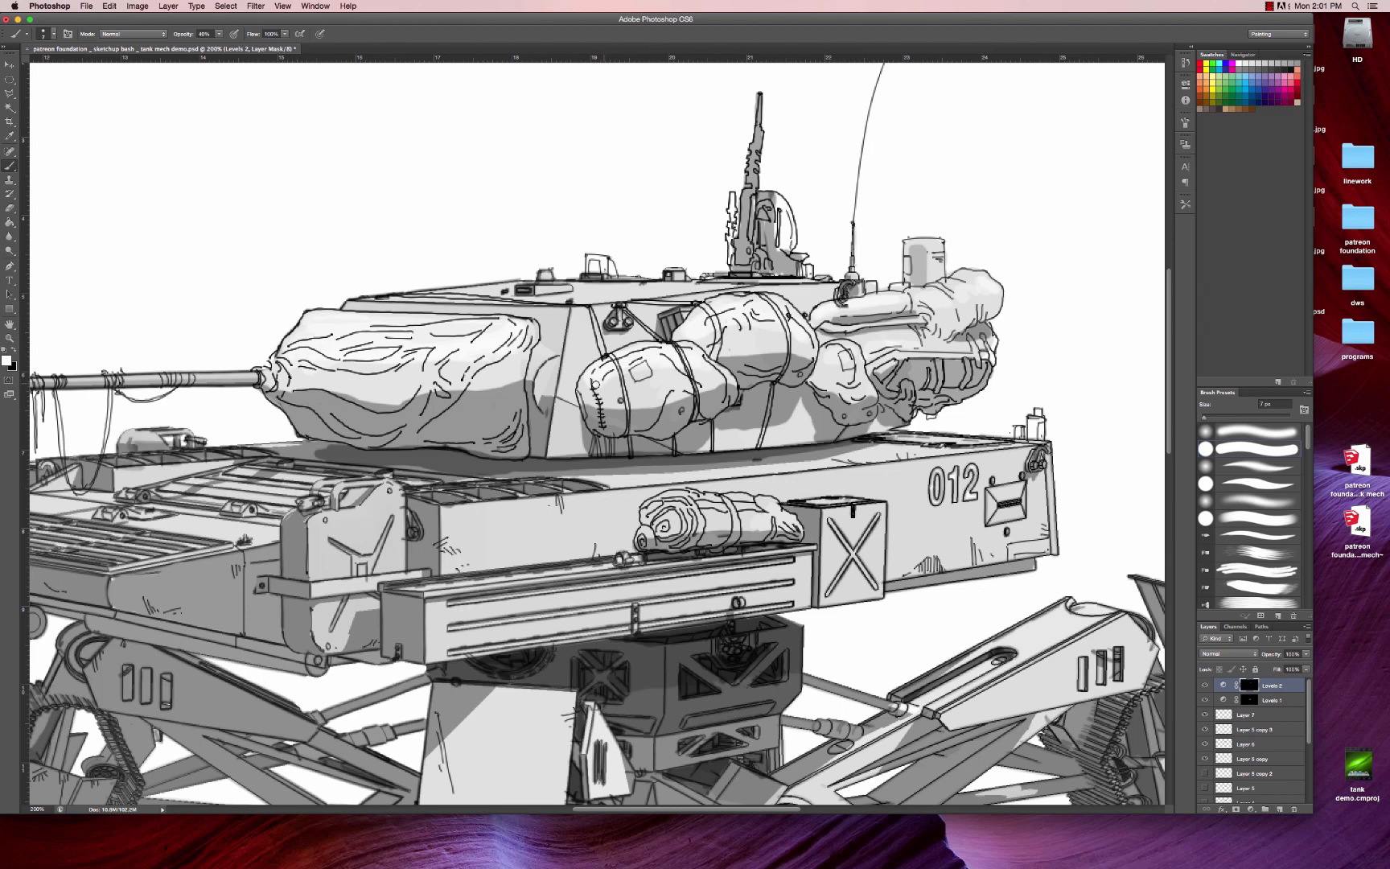
# - Brighten the hull's upper side edge near the rear deck and above the 012 marking
pyautogui.press('[')
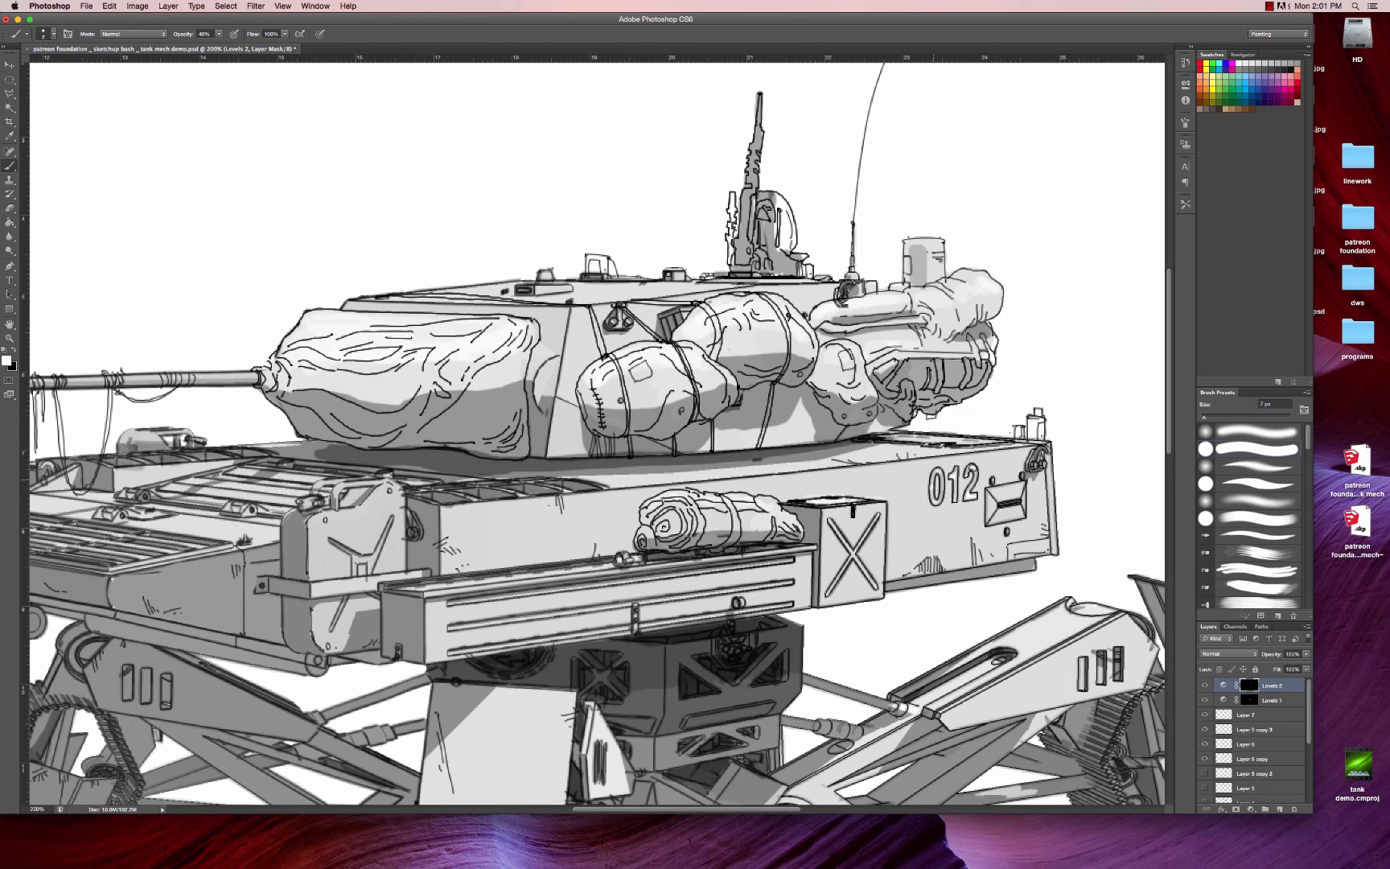
pyautogui.moveTo(1022, 440)
pyautogui.mouseDown()
pyautogui.moveTo(880, 457)
pyautogui.moveTo(970, 445)
pyautogui.mouseUp()
pyautogui.press(']')
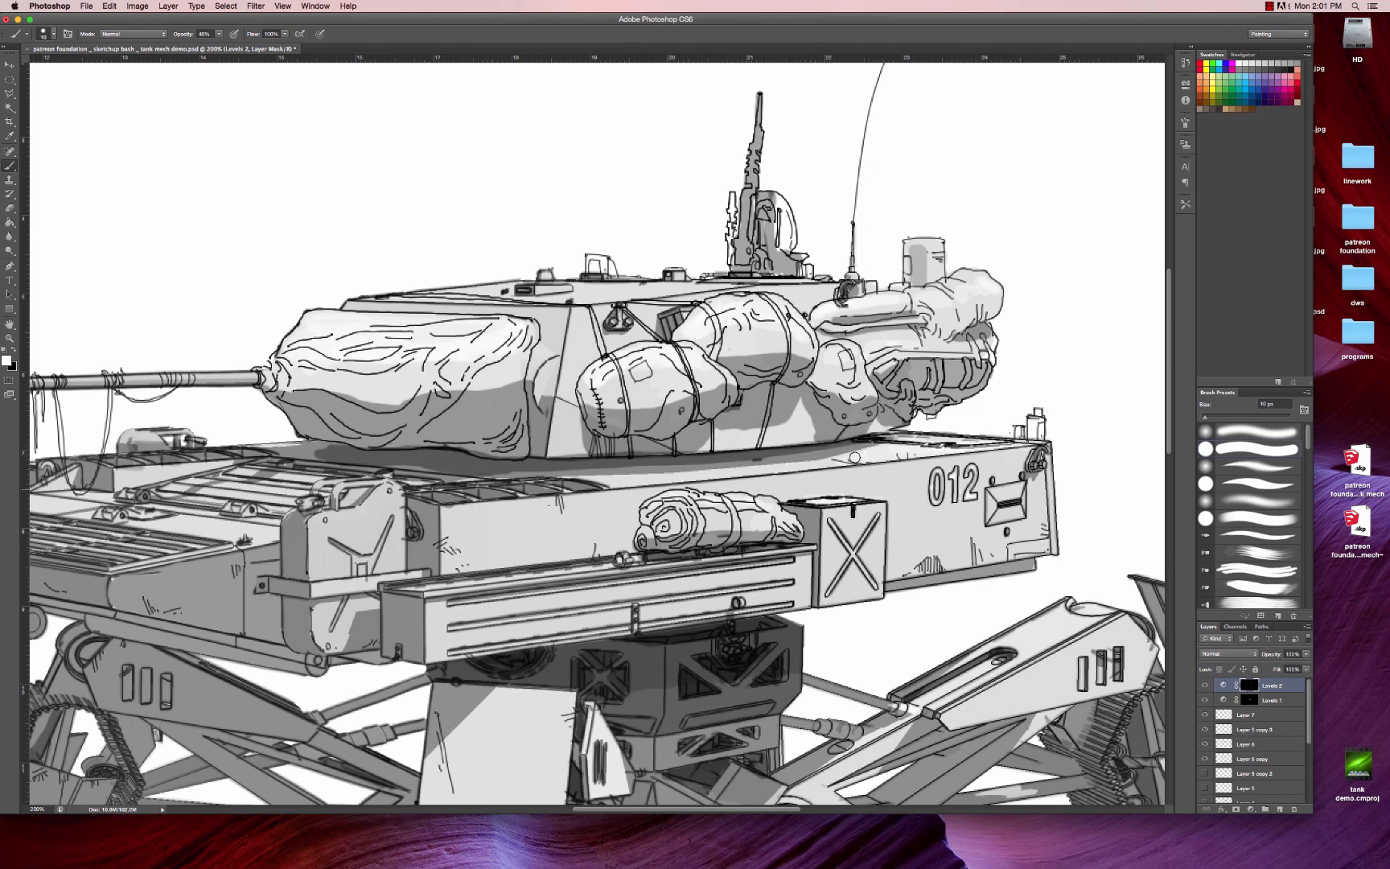
pyautogui.moveTo(838, 461); pyautogui.dragTo(788, 468)
# - Brighten the turret roof edges beside the front hatch and, with a finer brush, below the mounted weapon
pyautogui.moveTo(466, 289)
pyautogui.mouseDown()
pyautogui.moveTo(656, 296)
pyautogui.moveTo(569, 283)
pyautogui.mouseUp()
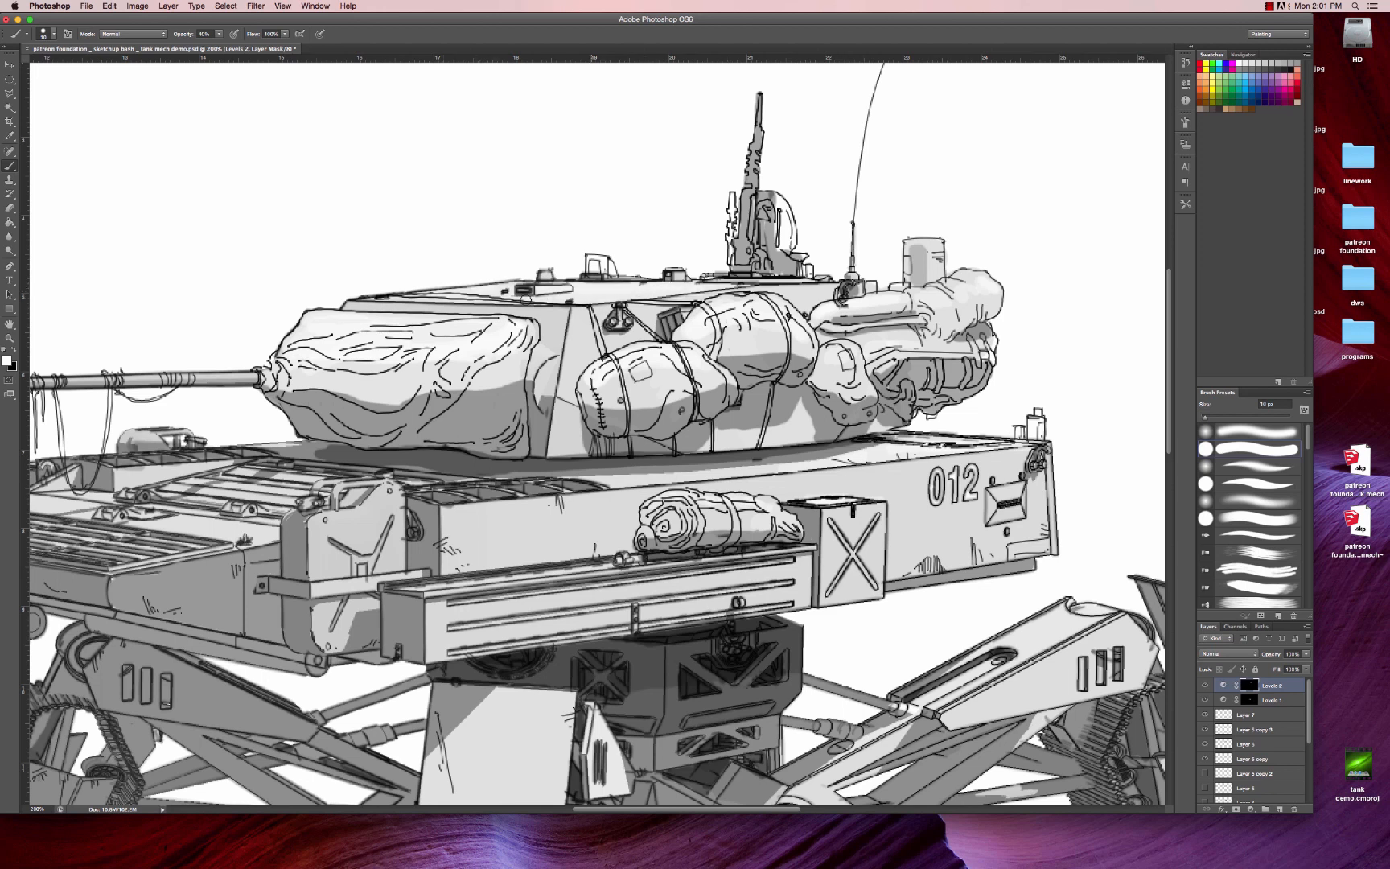
pyautogui.press('[')
pyautogui.press('[')
pyautogui.press('[')
pyautogui.press('[')
pyautogui.press('[')
pyautogui.press('[')
pyautogui.press('[')
pyautogui.press('[')
pyautogui.moveTo(728, 288); pyautogui.dragTo(832, 285)
# - Add a thin highlight along the top edge of the hull's long side box
pyautogui.moveTo(793, 501); pyautogui.dragTo(724, 111)
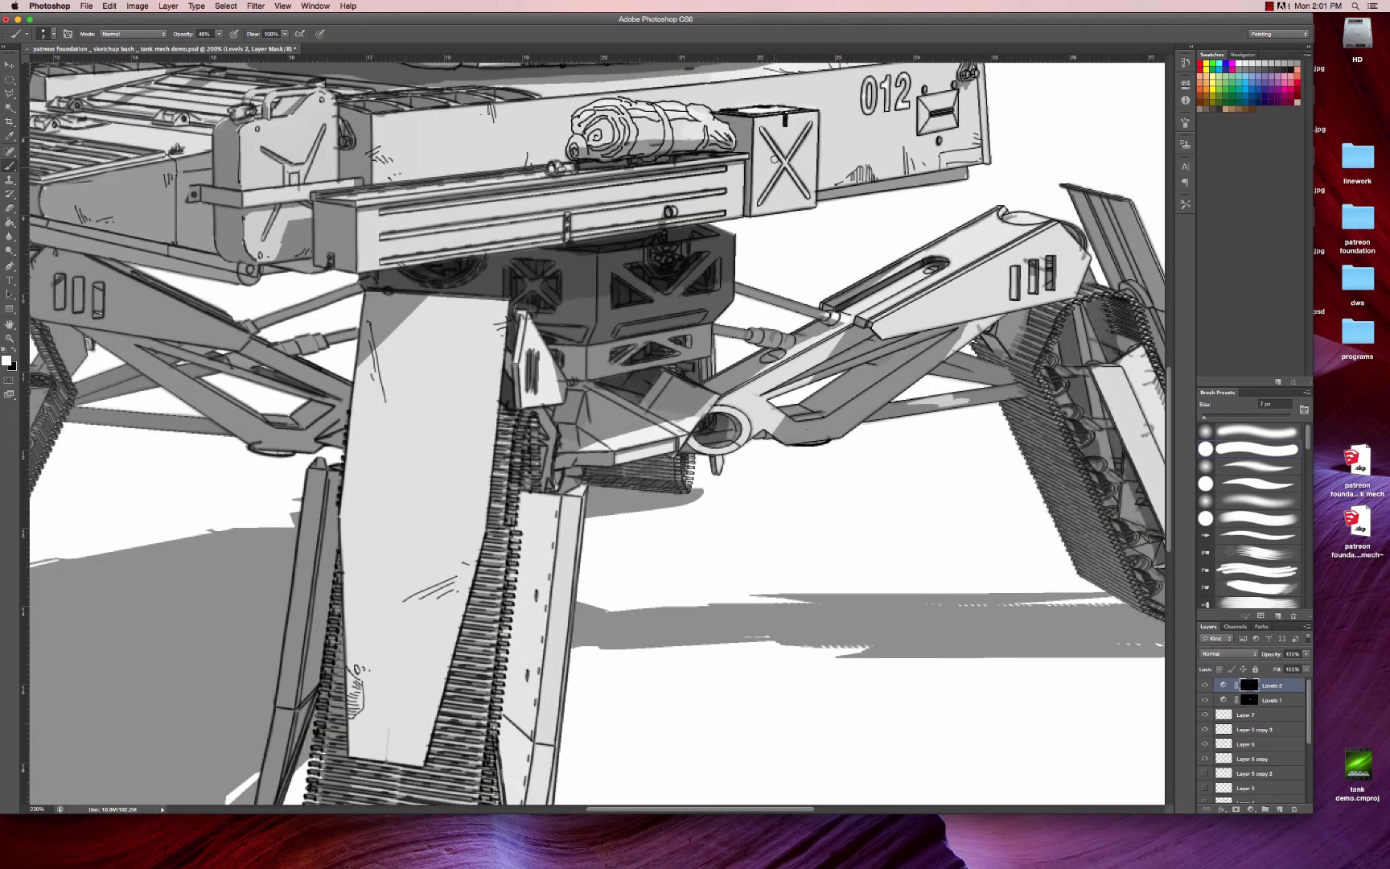
pyautogui.moveTo(411, 233); pyautogui.dragTo(865, 502)
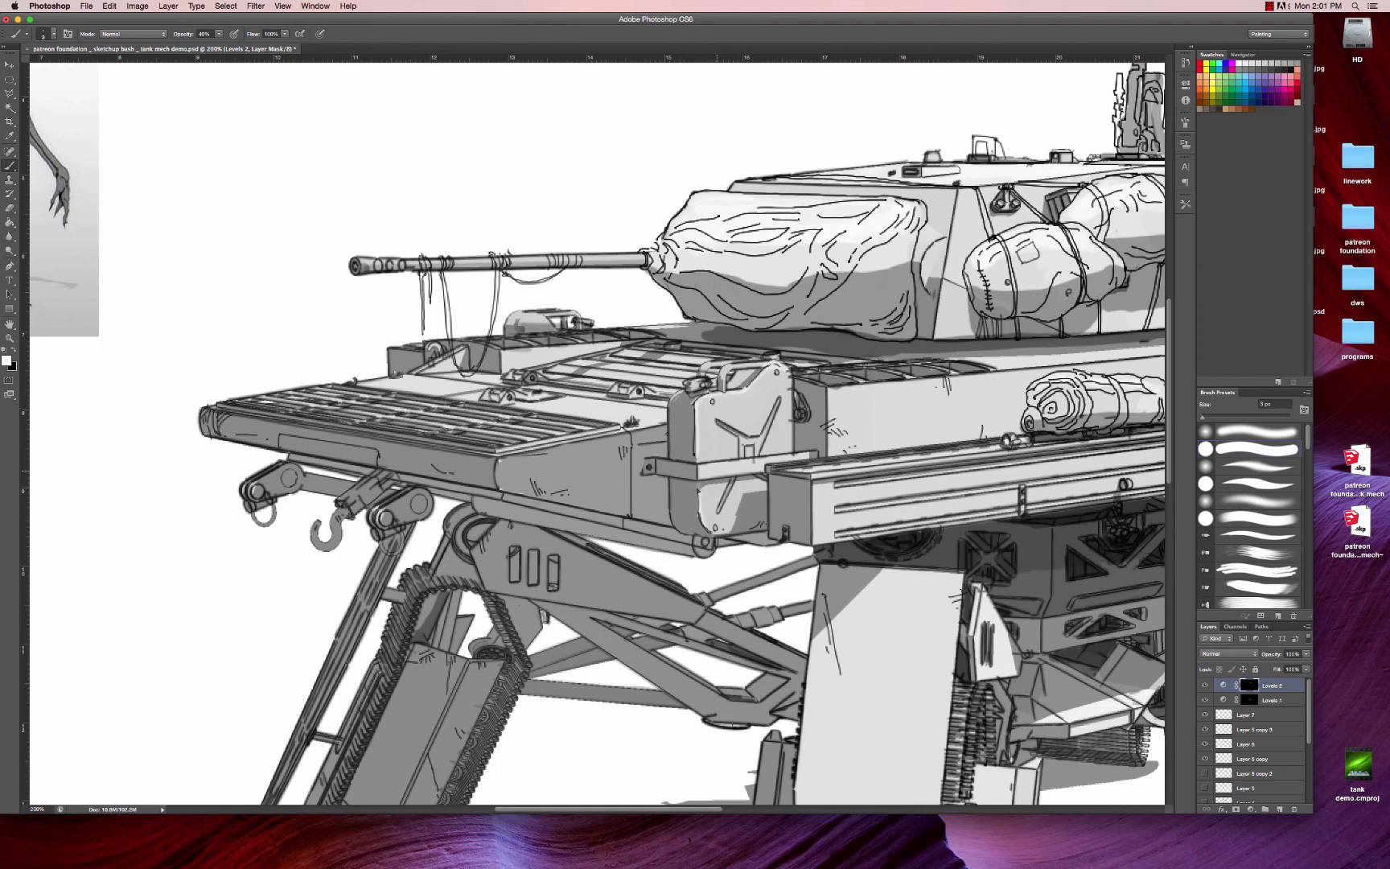
pyautogui.moveTo(785, 468); pyautogui.dragTo(958, 450)
pyautogui.moveTo(857, 481); pyautogui.dragTo(485, 444)
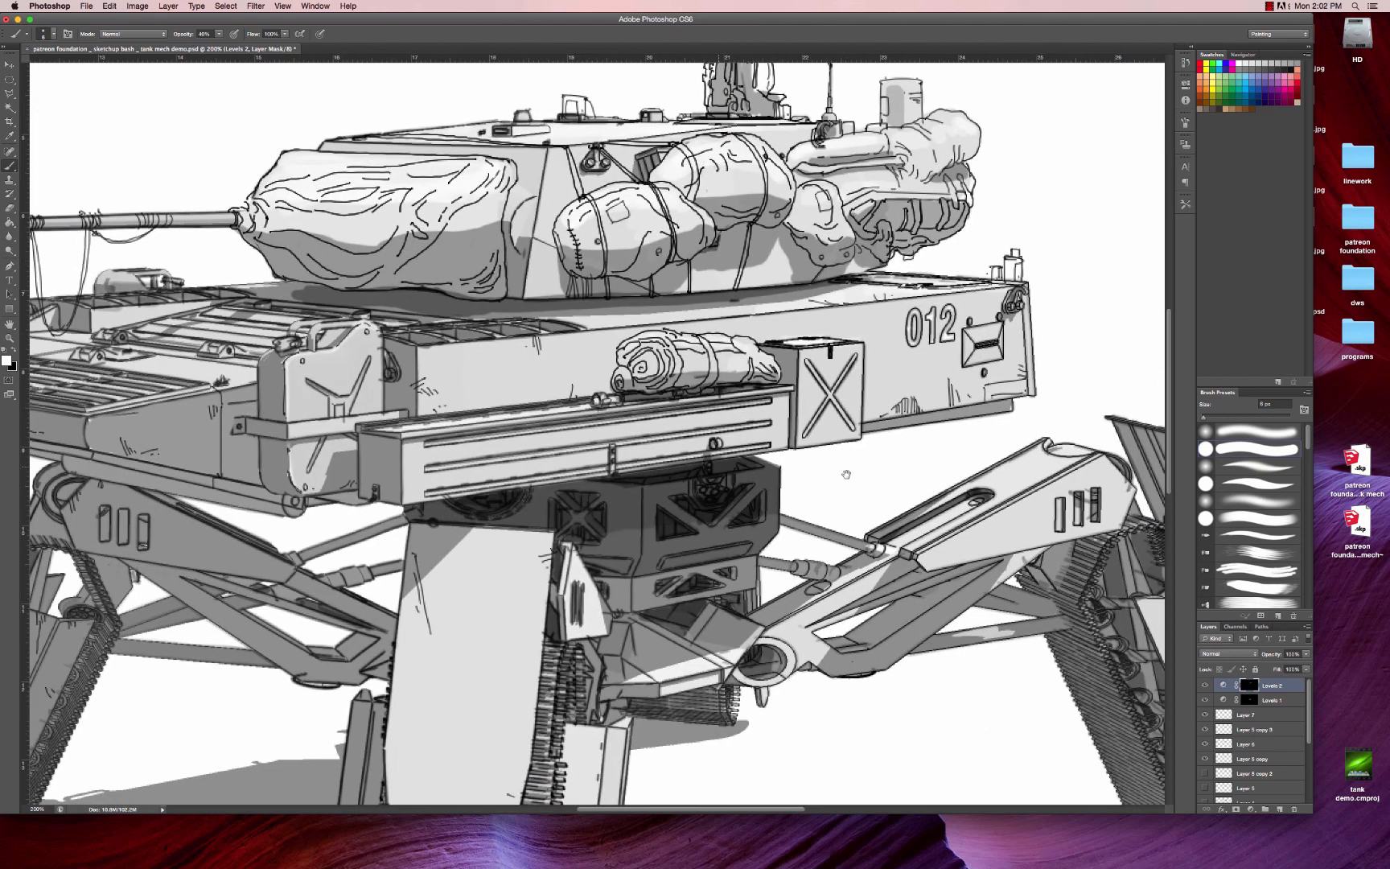
# - Toggle the visibility of Levels 1 and the drawing layers below it to find which one holds the bag shading
pyautogui.click(1283, 701)
pyautogui.click(1205, 699)
pyautogui.click(1205, 700)
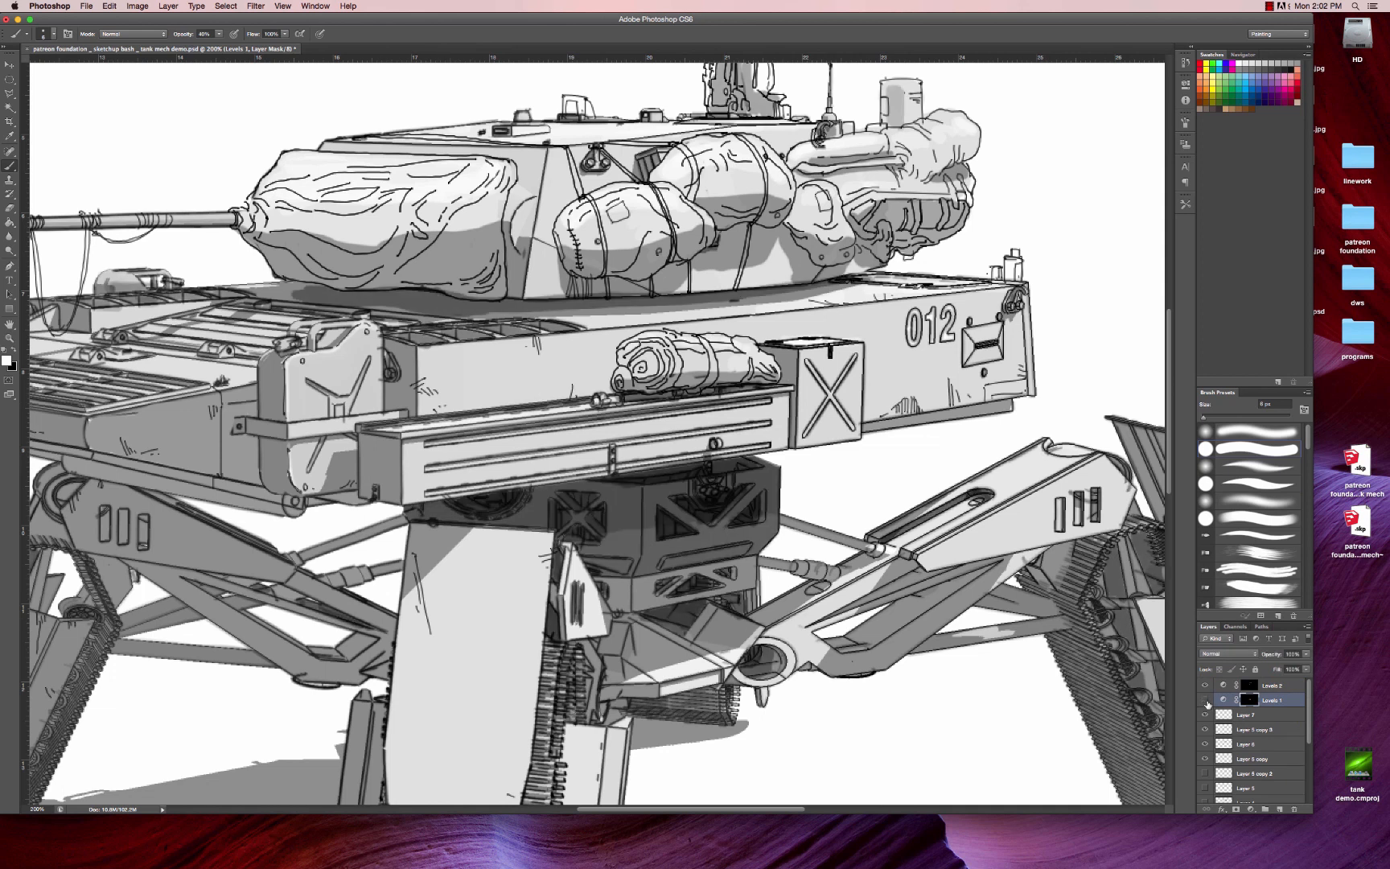
pyautogui.click(1205, 699)
pyautogui.click(1205, 699)
pyautogui.click(1205, 715)
pyautogui.click(1205, 714)
pyautogui.click(1204, 734)
pyautogui.click(1205, 733)
pyautogui.click(1204, 733)
pyautogui.click(1205, 733)
pyautogui.click(1205, 744)
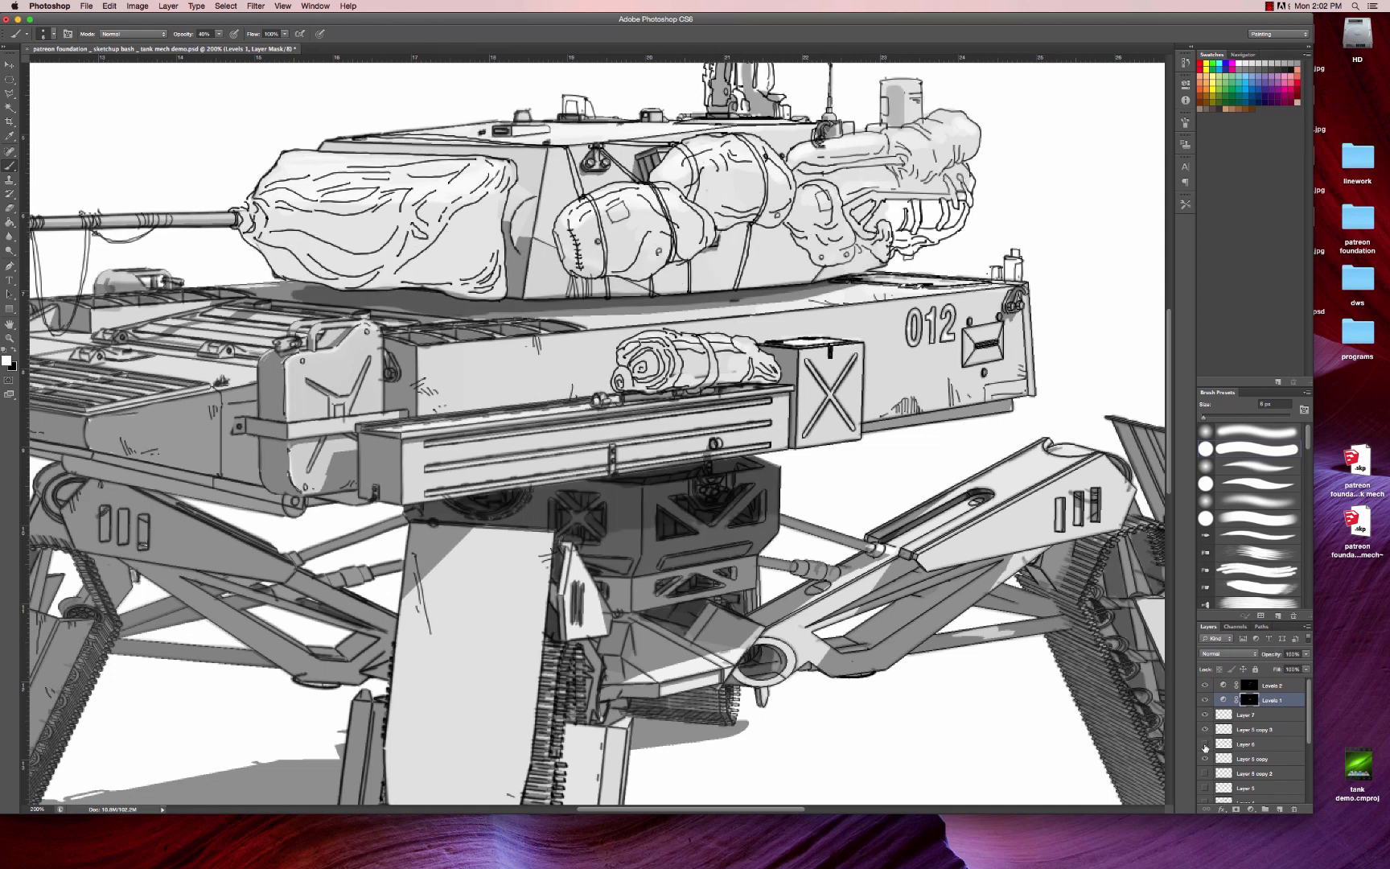
pyautogui.click(1205, 745)
# - Shade the rolled bundle on the hull's side with a sampled grey on the Multiply layer holding the bag shading
pyautogui.click(1278, 744)
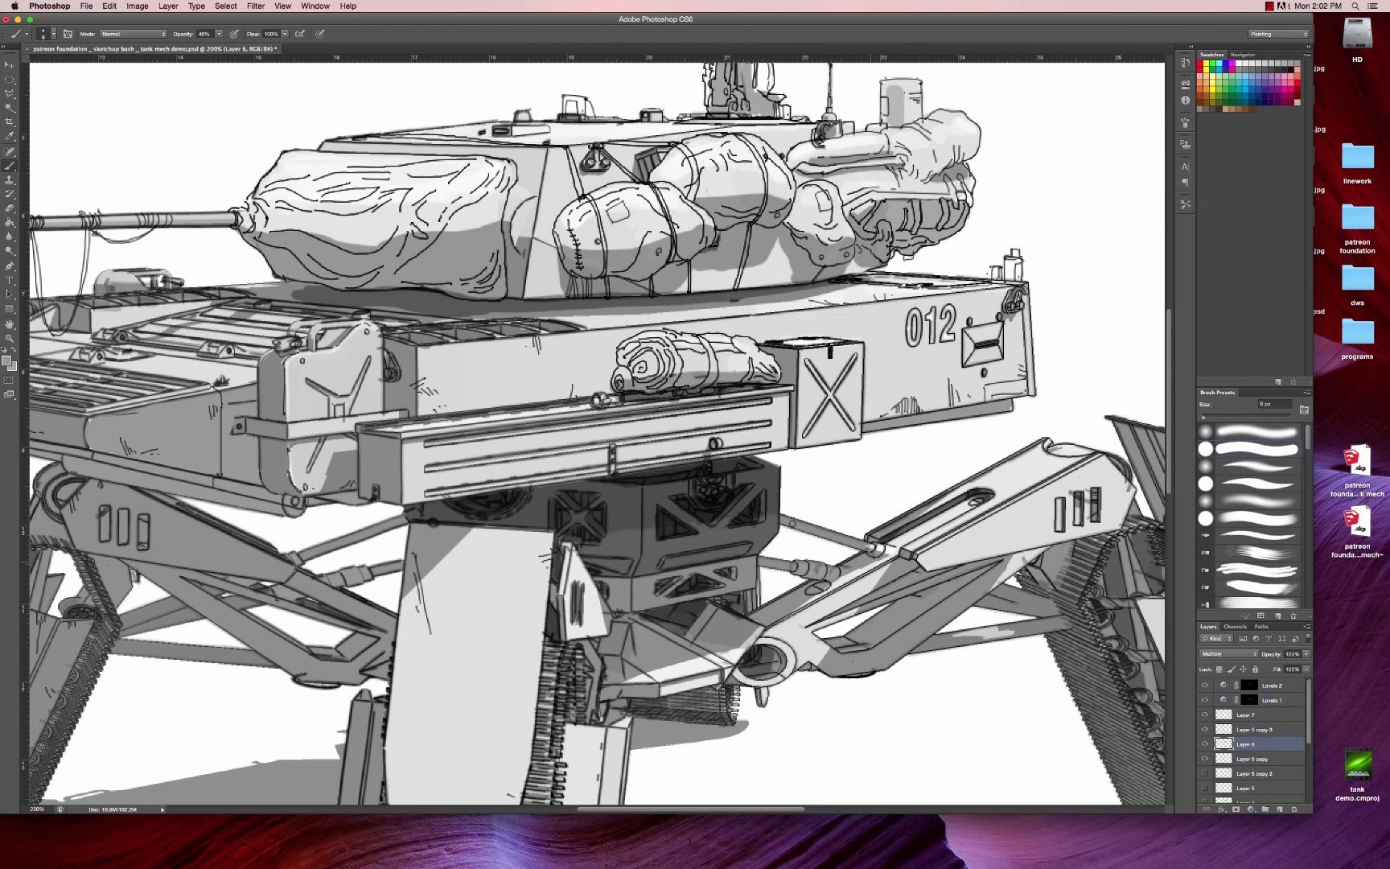
pyautogui.keyDown('alt'); pyautogui.click(635, 393); pyautogui.keyUp('alt')
pyautogui.press(']')
pyautogui.press(']')
pyautogui.press(']')
pyautogui.press('[')
pyautogui.press('[')
pyautogui.moveTo(615, 374); pyautogui.dragTo(666, 347)
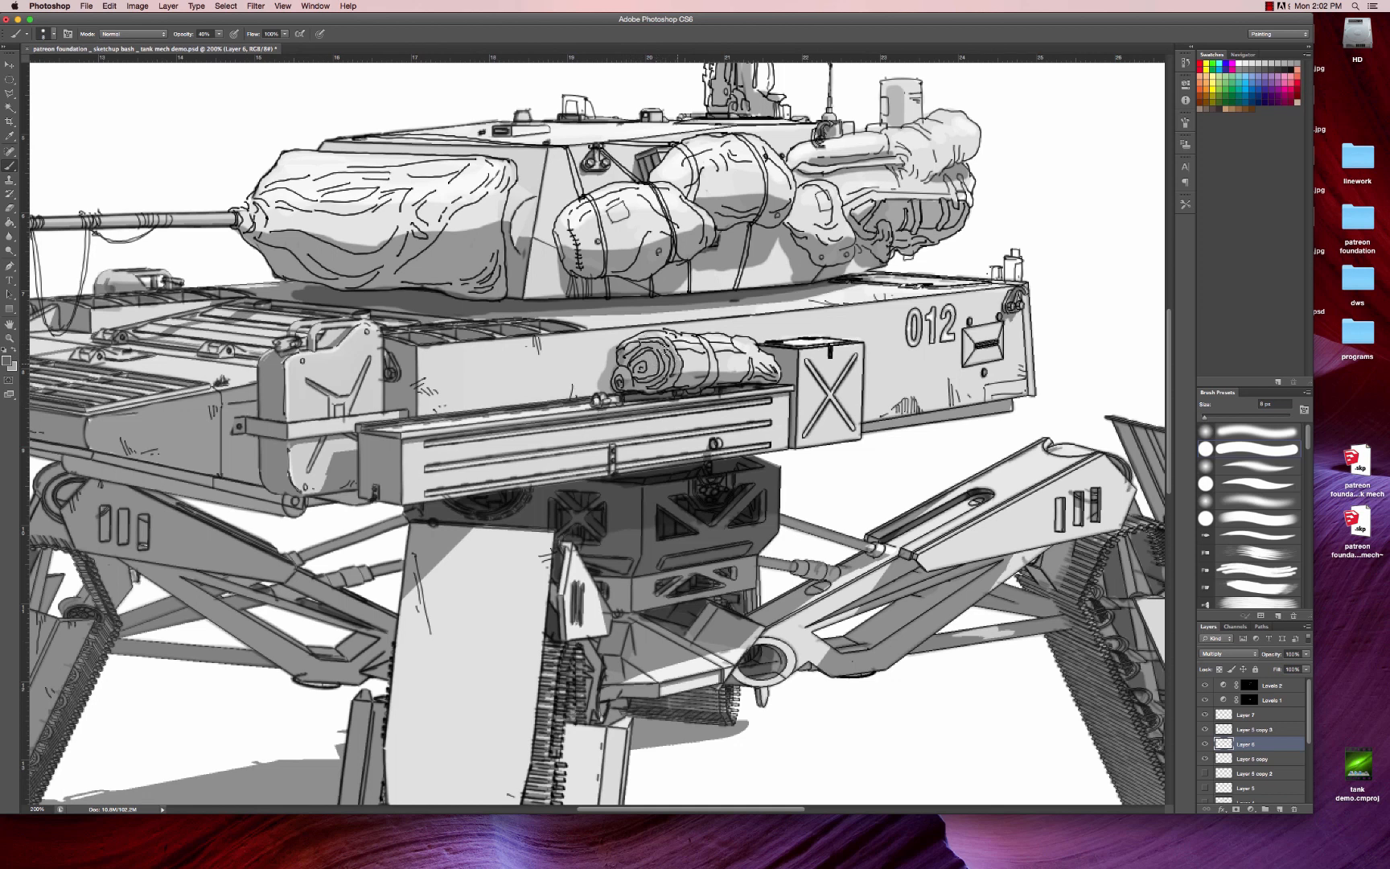
# - Touch up the shading on the turret's strapped bags and undo the last stroke
pyautogui.moveTo(559, 225); pyautogui.dragTo(563, 281)
pyautogui.moveTo(787, 232)
pyautogui.mouseDown()
pyautogui.moveTo(812, 209)
pyautogui.moveTo(813, 233)
pyautogui.mouseUp()
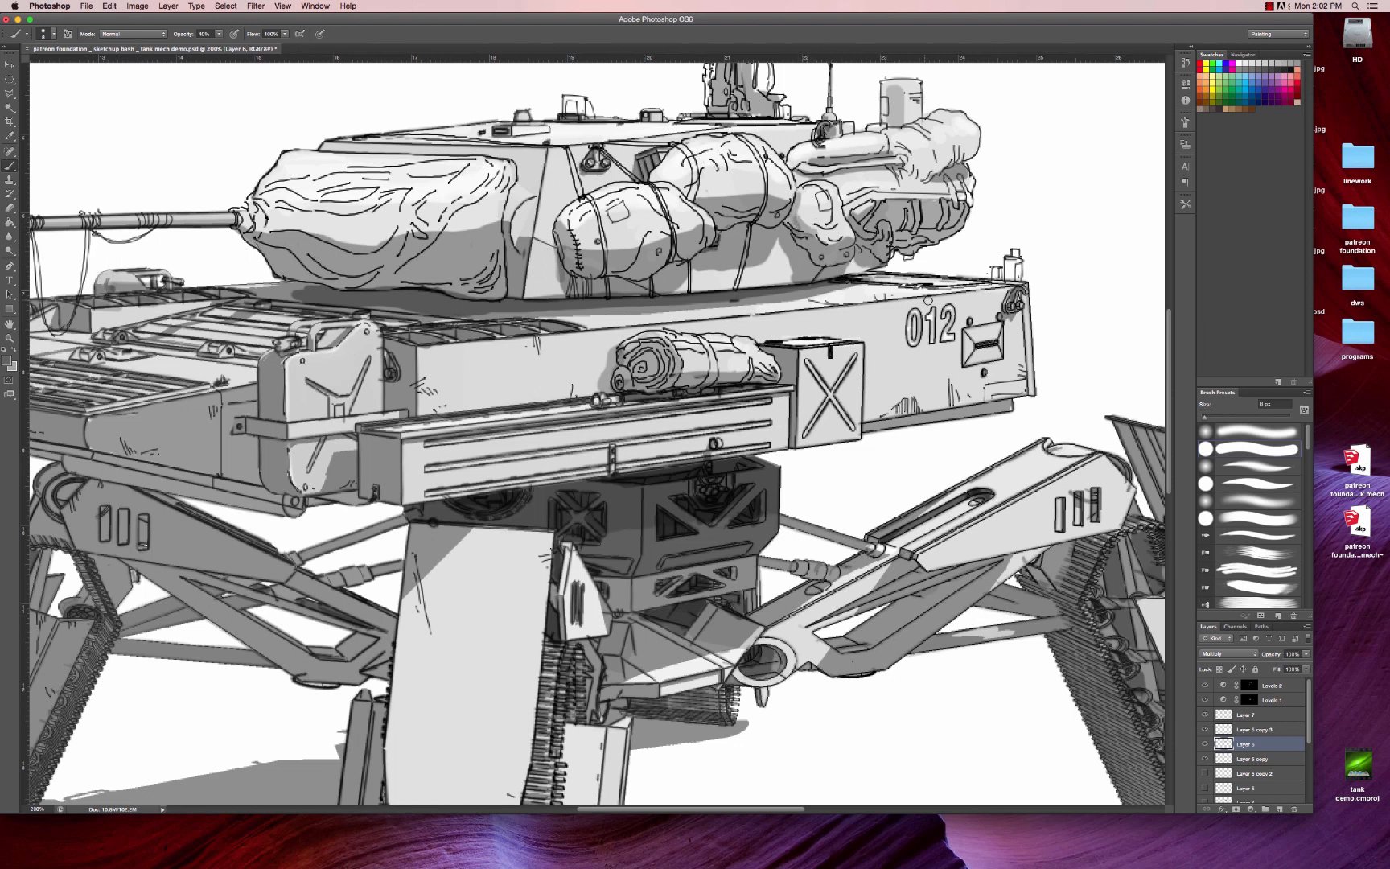
pyautogui.press('super+z')
# - Return to the Levels 2 mask and paint a thin straight highlight along the gun barrel
pyautogui.press('z')
pyautogui.keyDown('alt'); pyautogui.click(445, 326); pyautogui.keyUp('alt')
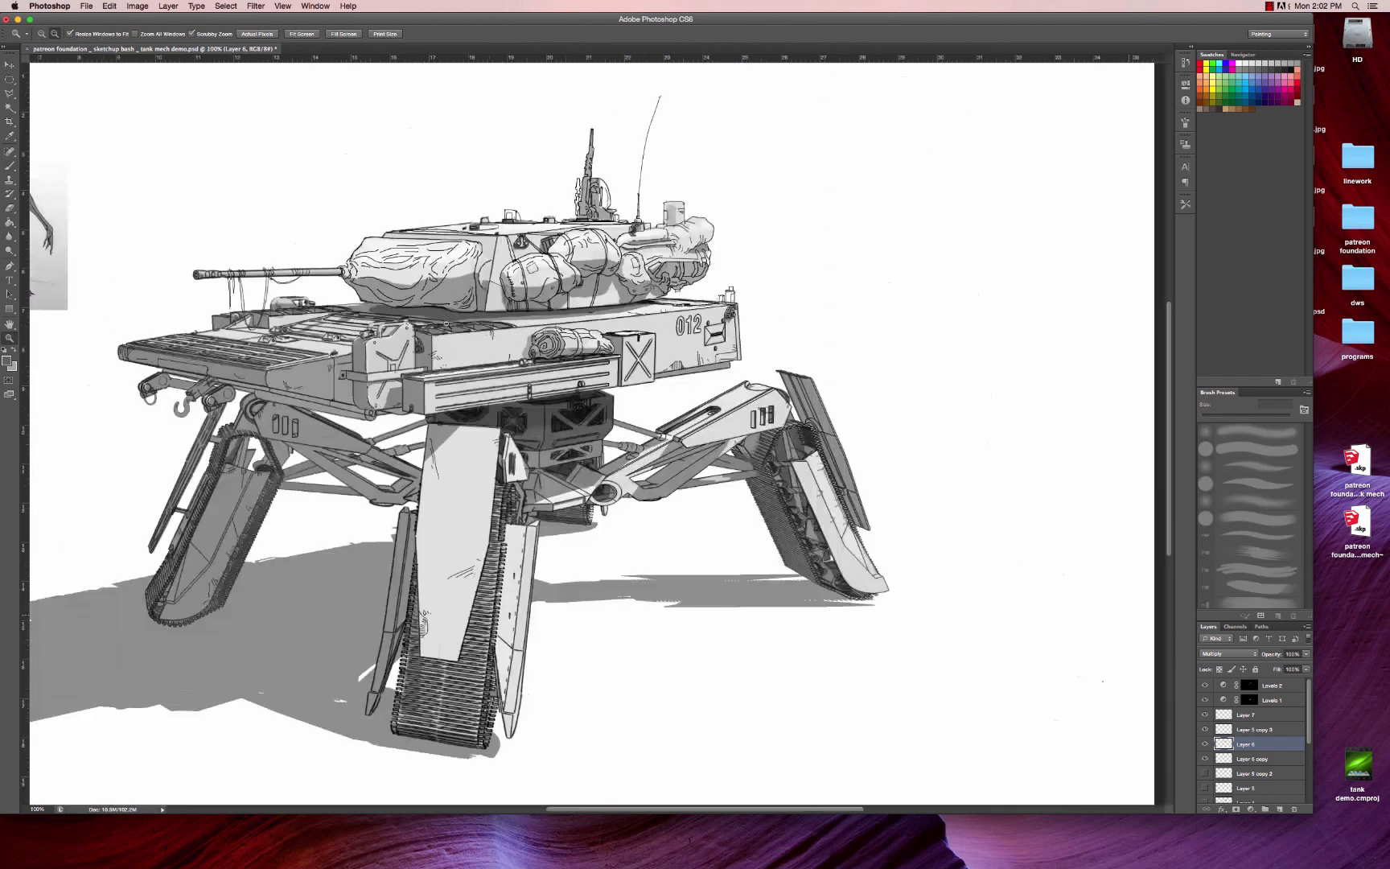
pyautogui.keyDown('alt'); pyautogui.click(446, 324); pyautogui.keyUp('alt')
pyautogui.click(493, 341)
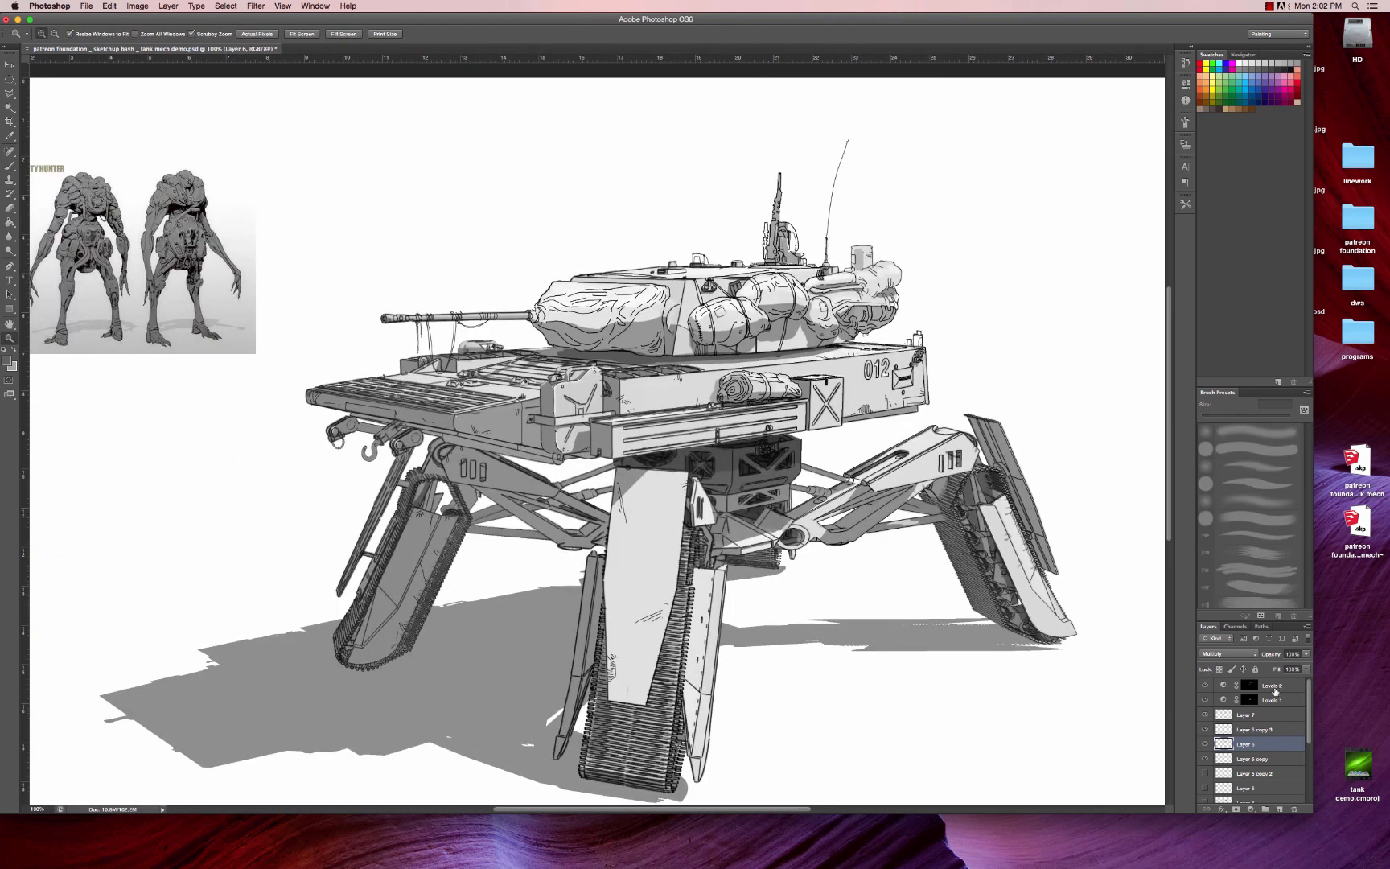
pyautogui.click(1274, 691)
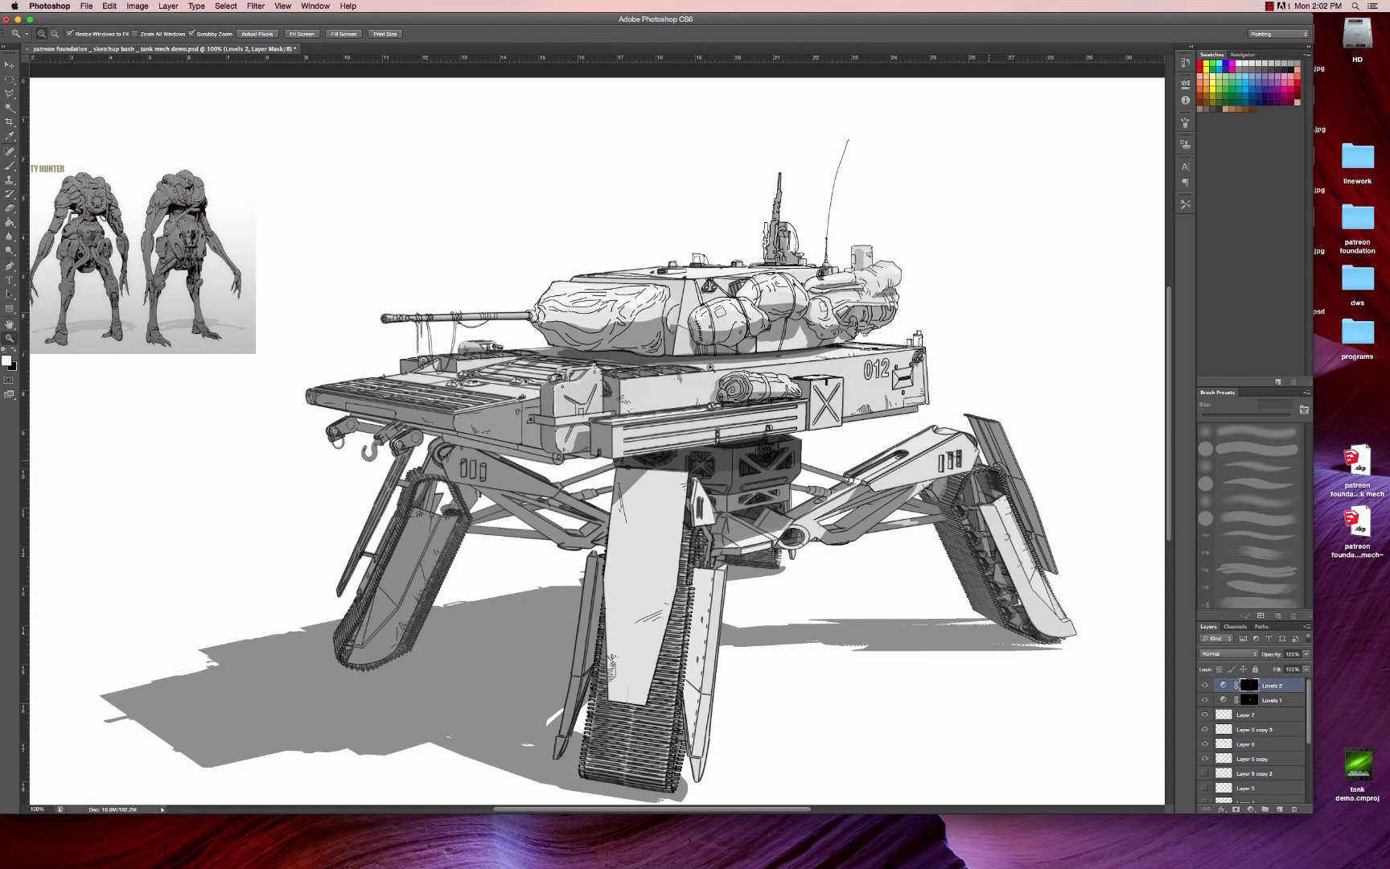
pyautogui.click(511, 326)
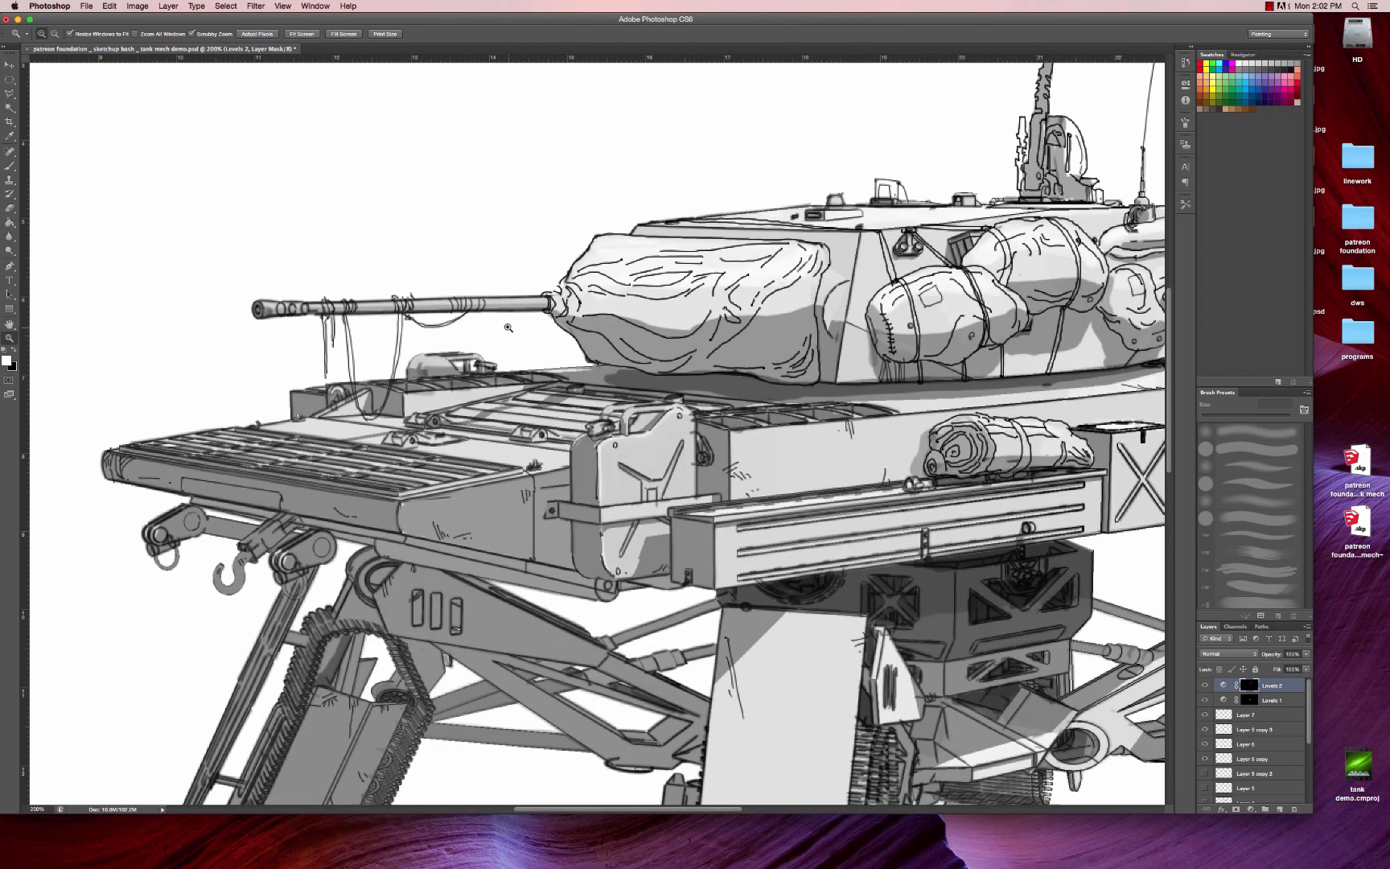
pyautogui.press('b')
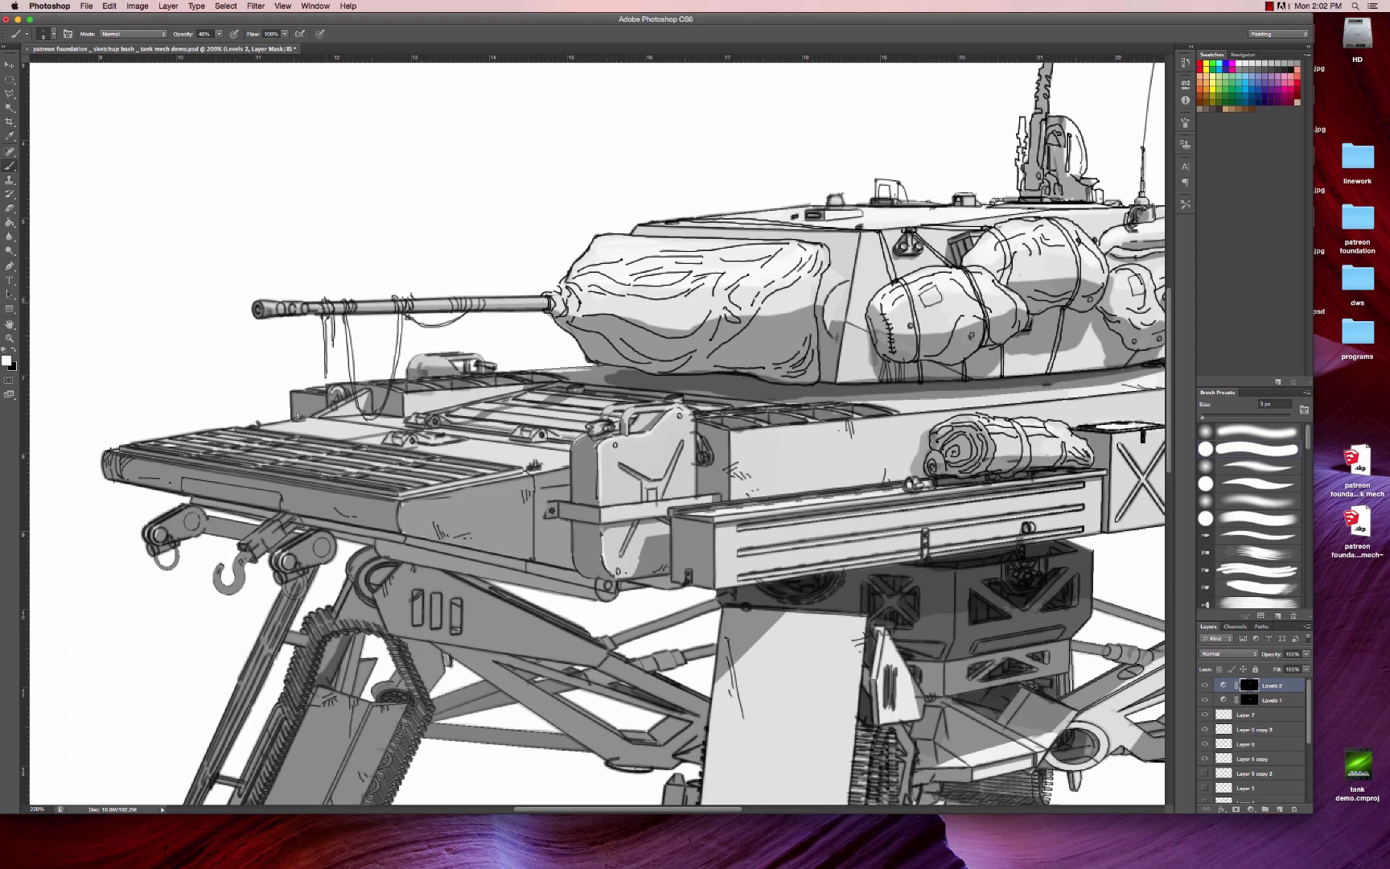
pyautogui.keyDown('shift'); pyautogui.click(311, 308); pyautogui.keyUp('shift')
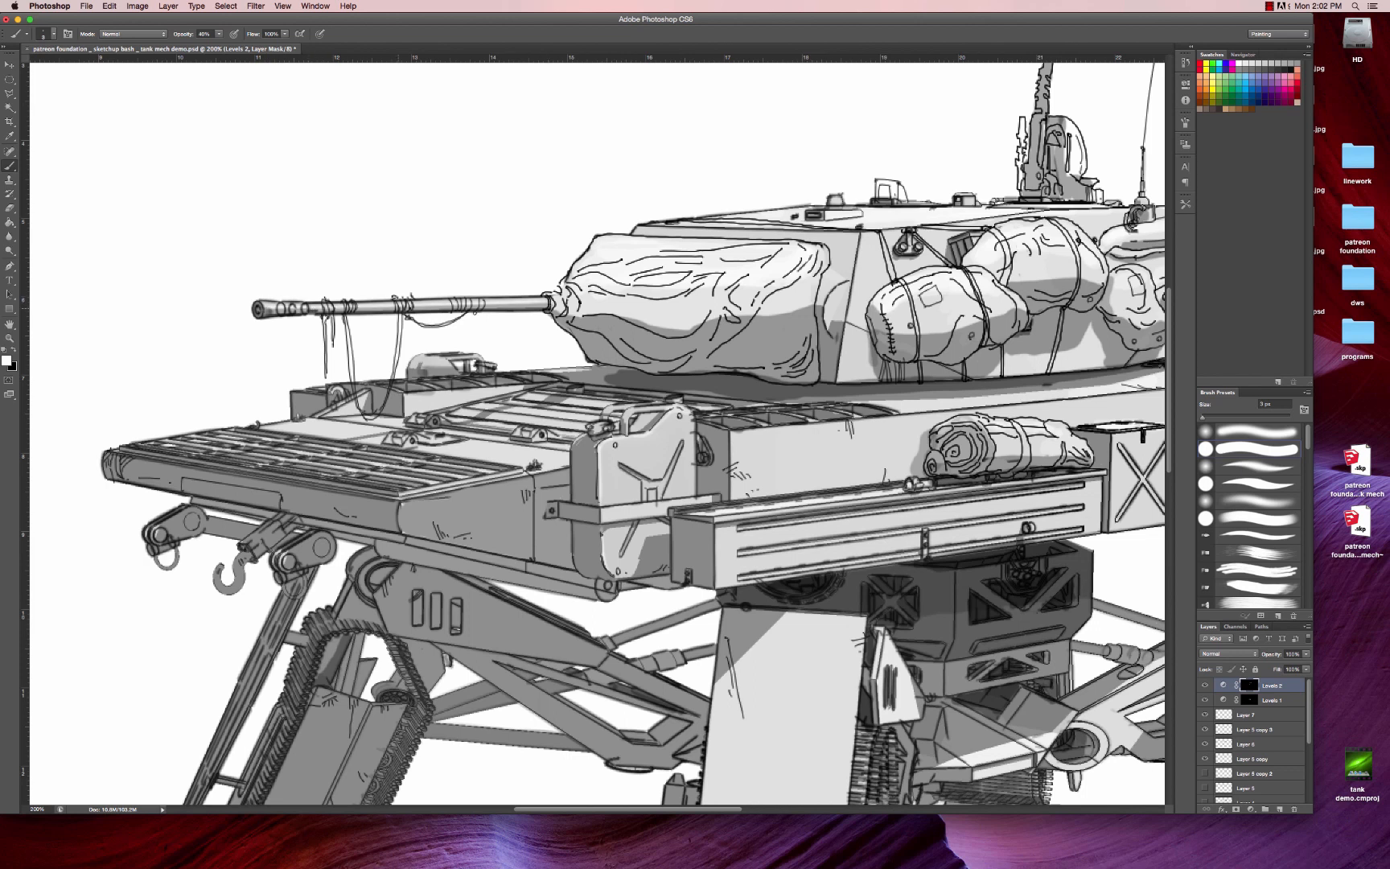
# - Select the layer holding the Bounty Hunter reference image and delete it from the document
pyautogui.press('z')
pyautogui.keyDown('alt'); pyautogui.click(696, 472); pyautogui.keyUp('alt')
pyautogui.keyDown('alt'); pyautogui.click(696, 472); pyautogui.keyUp('alt')
pyautogui.click(694, 469)
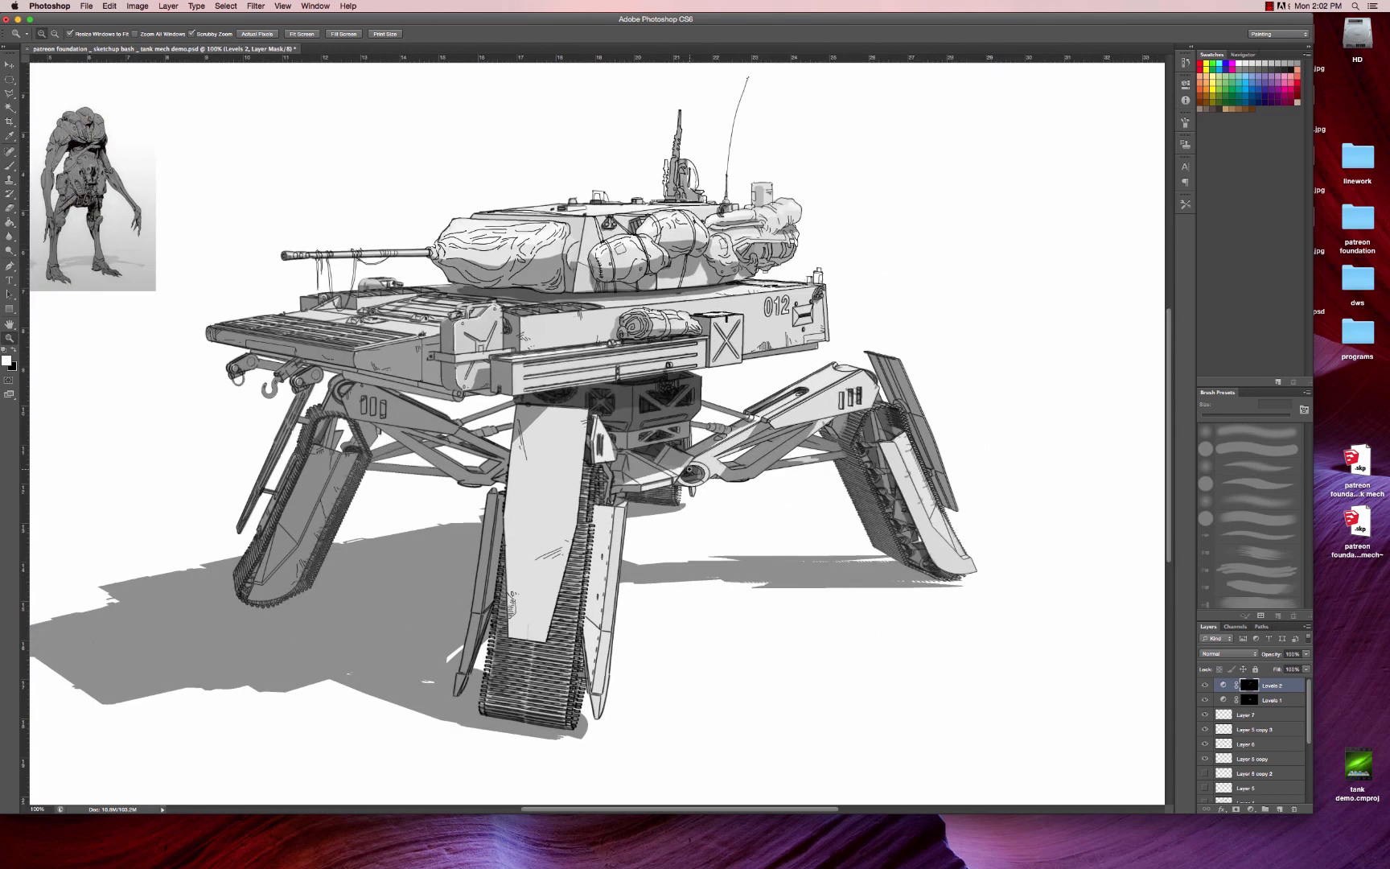
pyautogui.keyDown('alt'); pyautogui.click(722, 484); pyautogui.keyUp('alt')
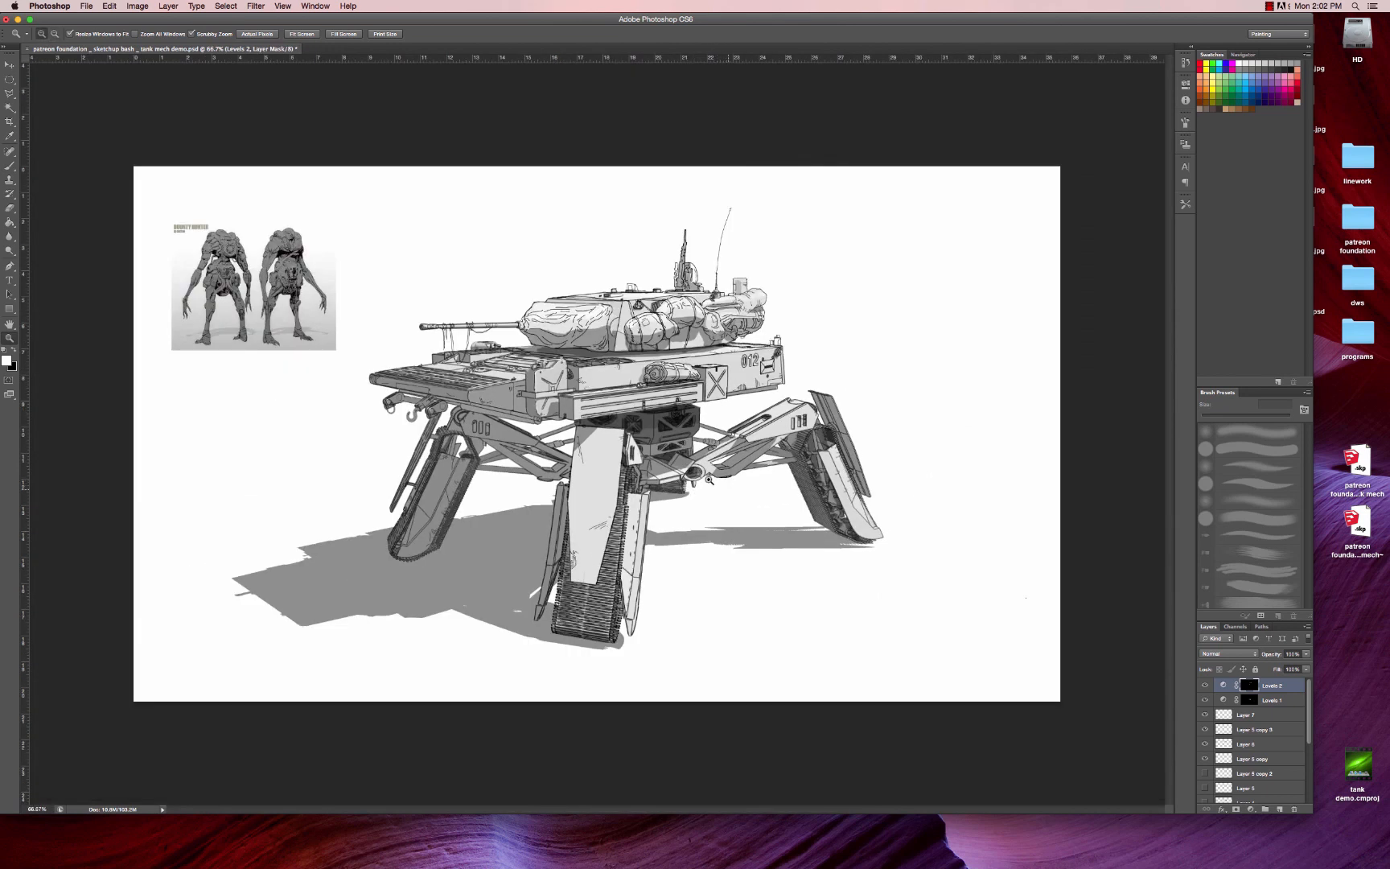
pyautogui.press('v')
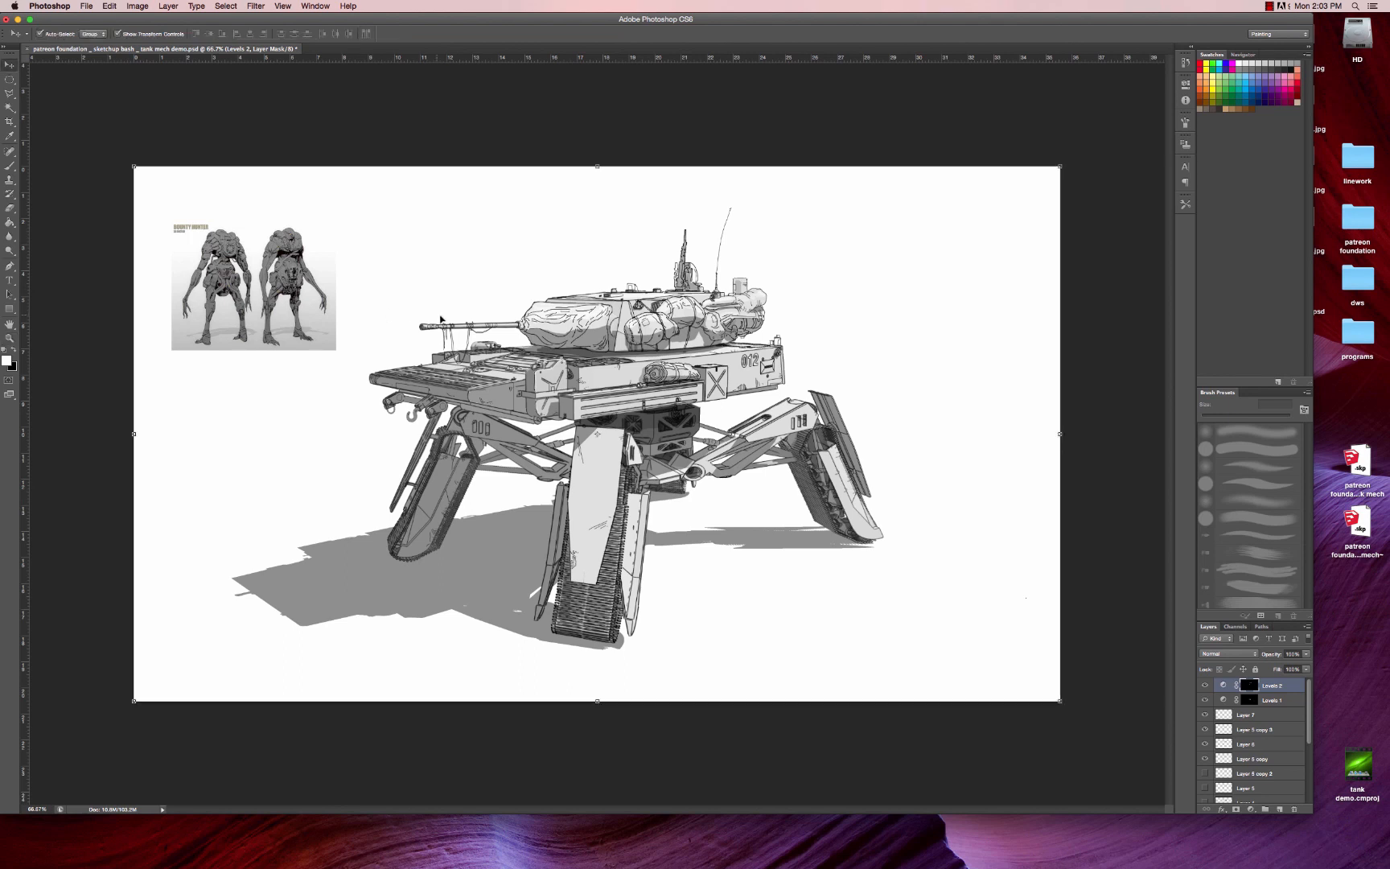
pyautogui.click(281, 311)
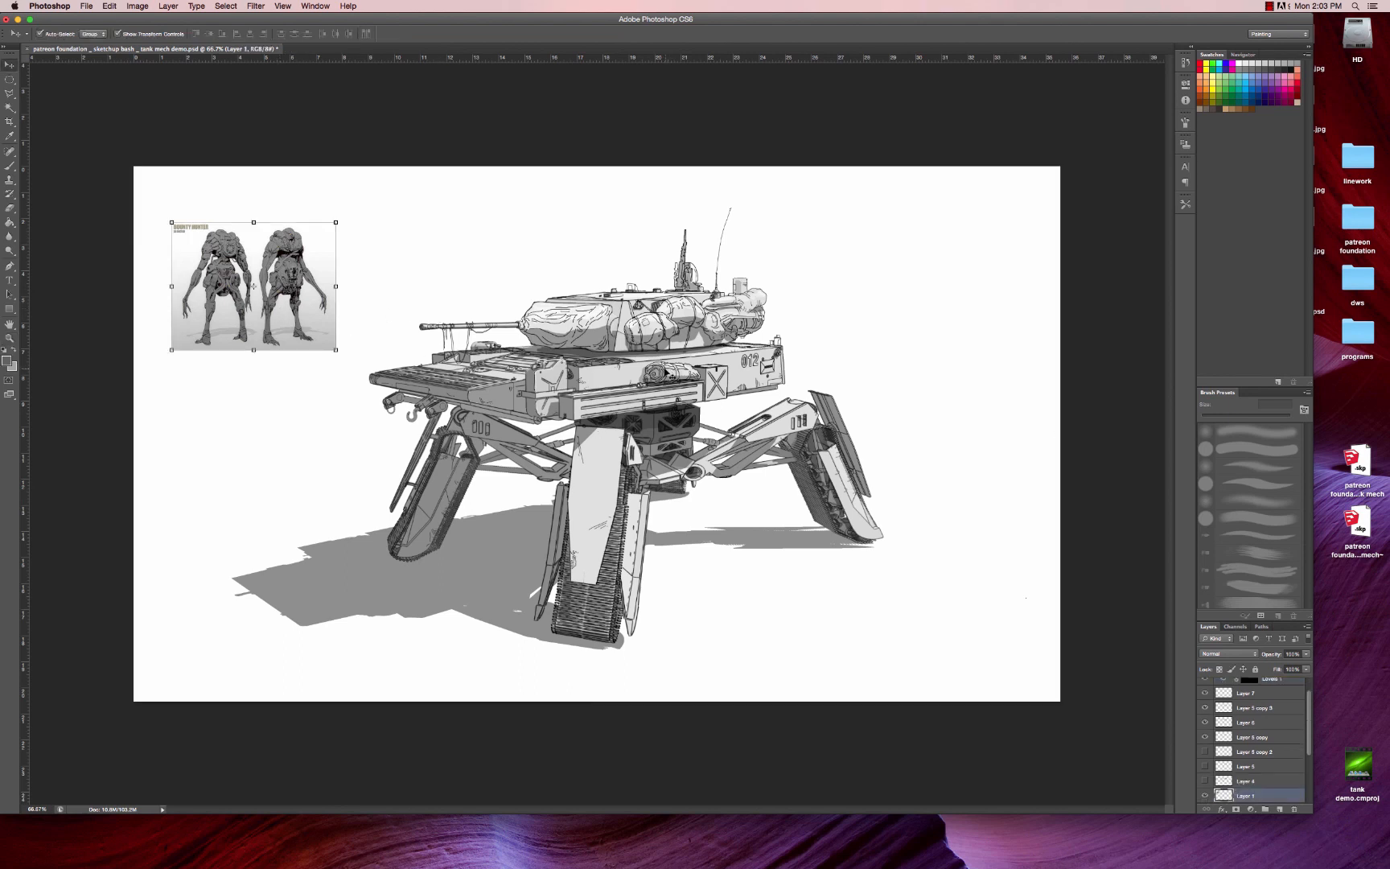
pyautogui.press('BackSpace')
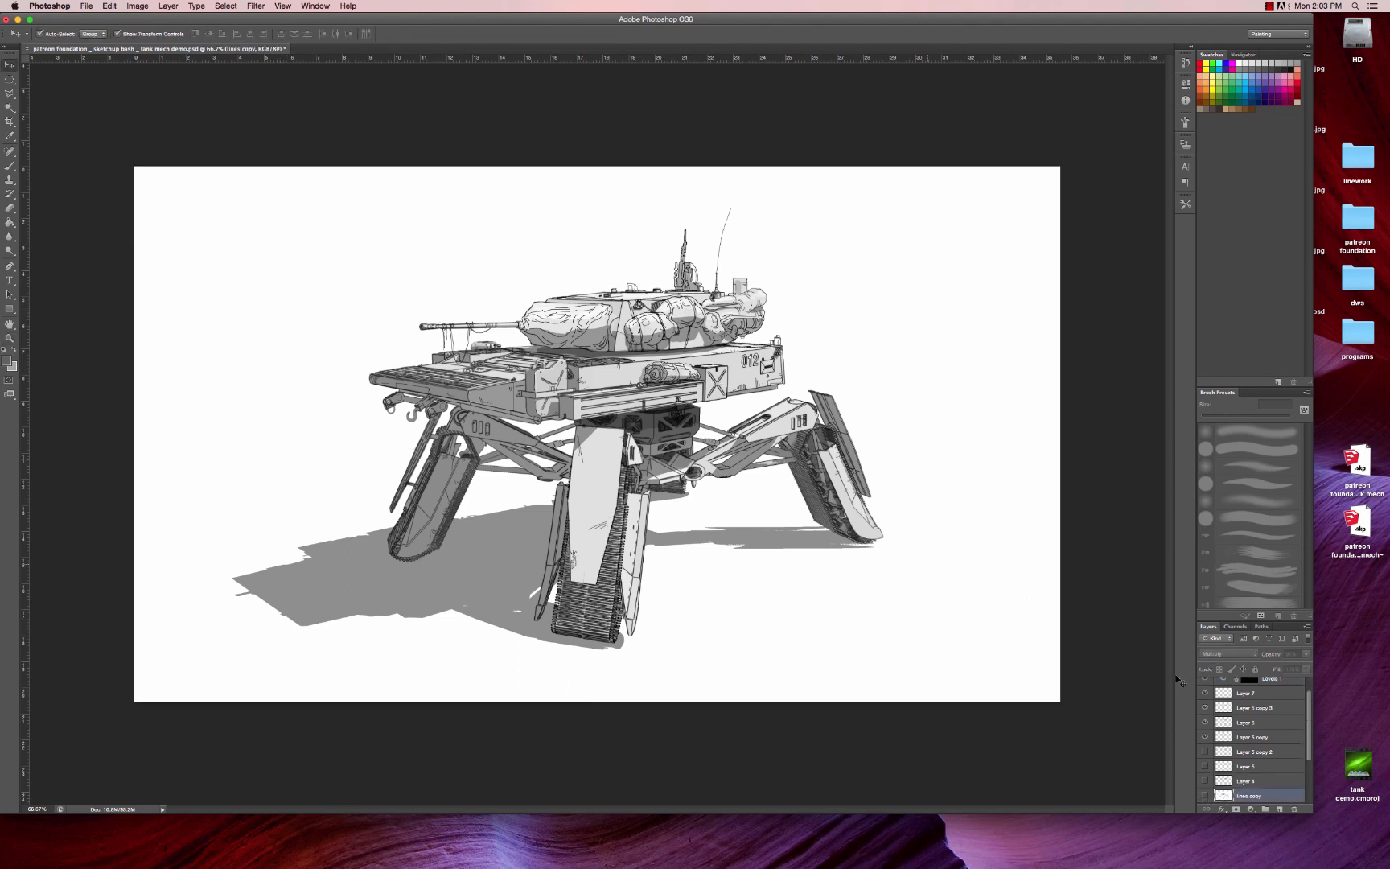
# - Crop the canvas narrower on both sides, trimming the empty white space around the tank mech
pyautogui.press('c')
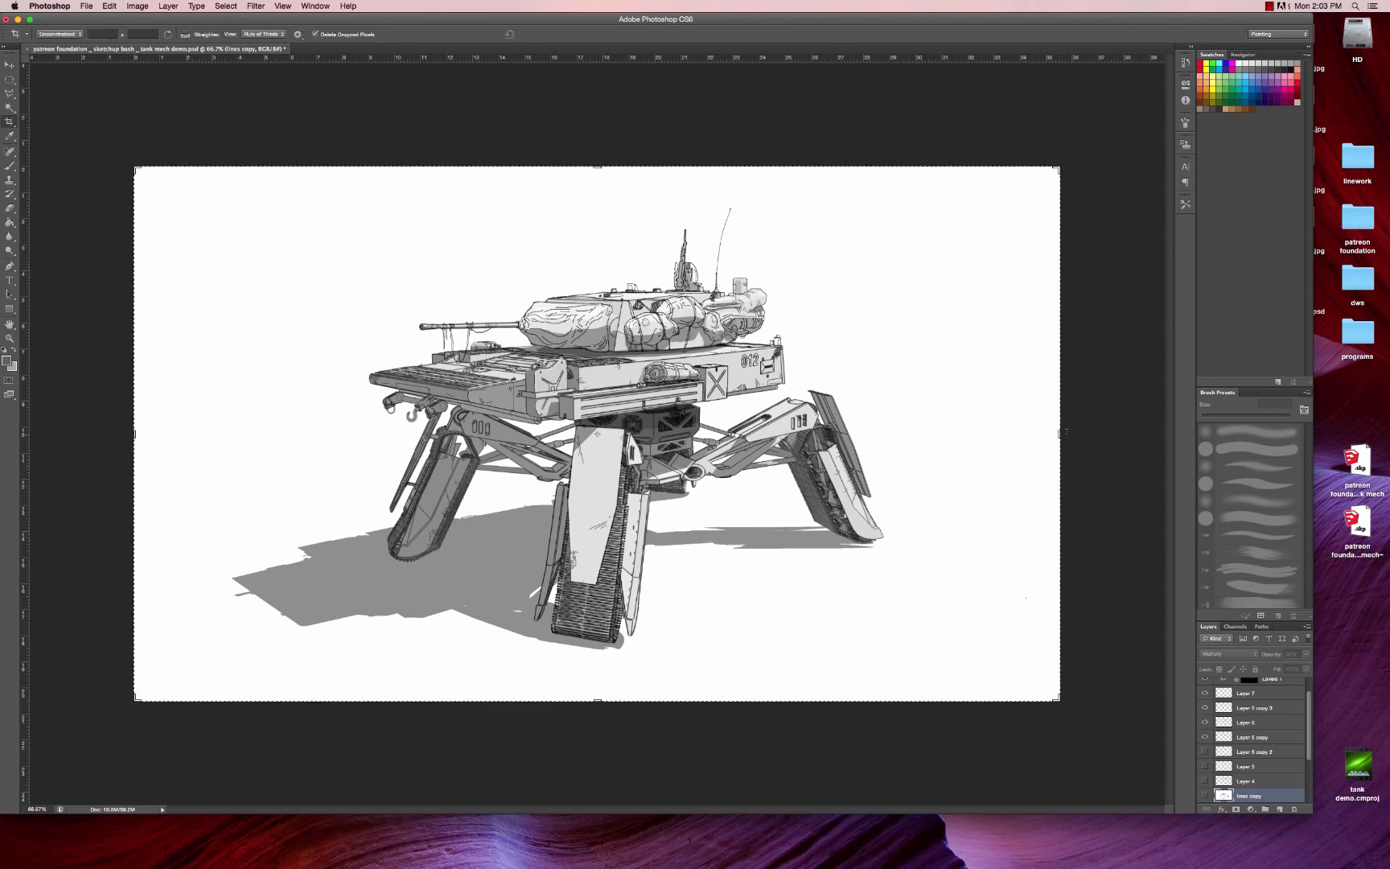
pyautogui.moveTo(1060, 434); pyautogui.dragTo(1010, 435)
pyautogui.moveTo(182, 434); pyautogui.dragTo(200, 434)
pyautogui.press('Return')
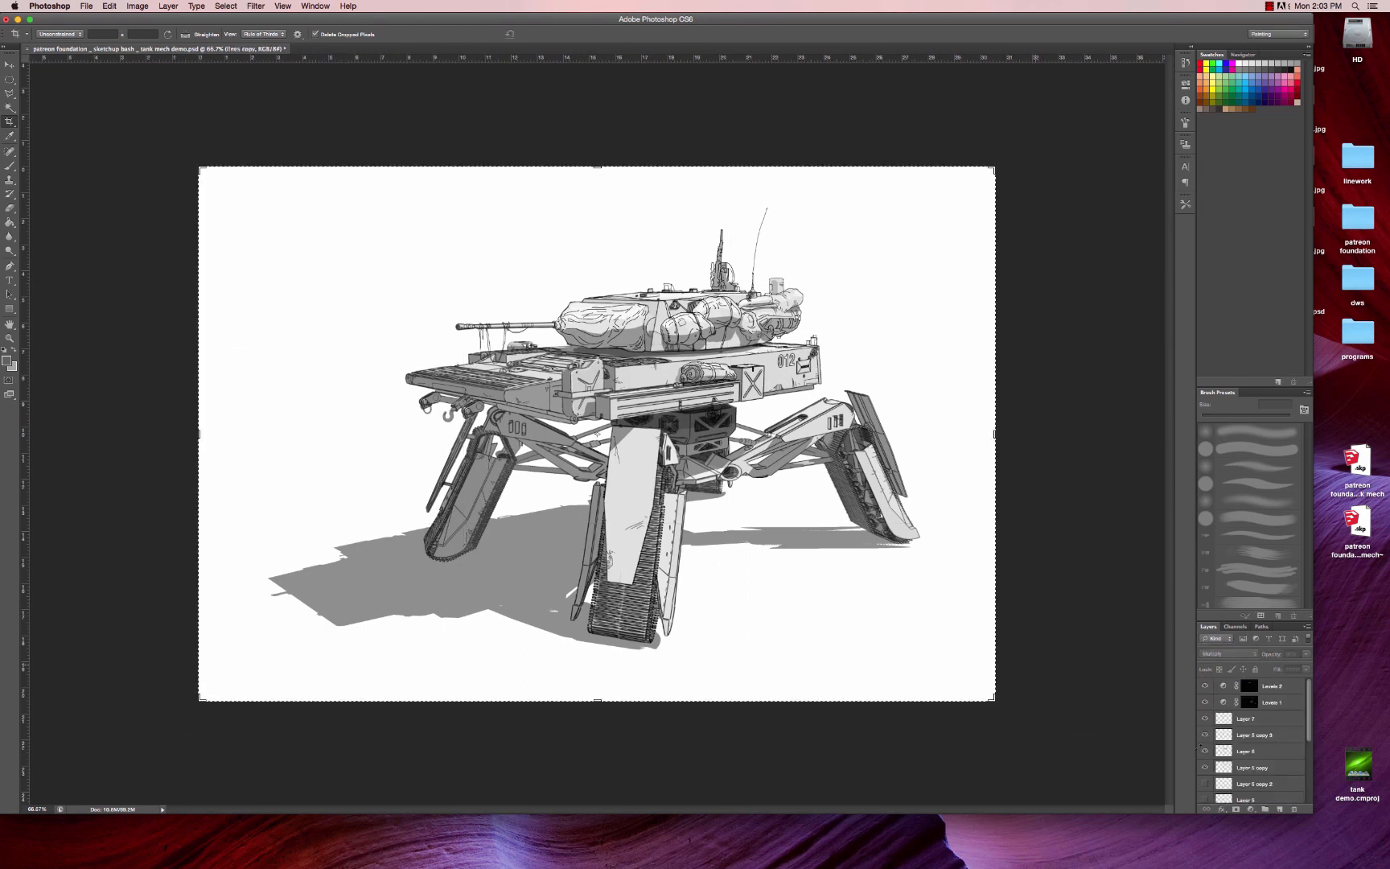
# - Toggle the shadow layer's visibility to check what it contains, and duplicate that layer
pyautogui.click(1205, 779)
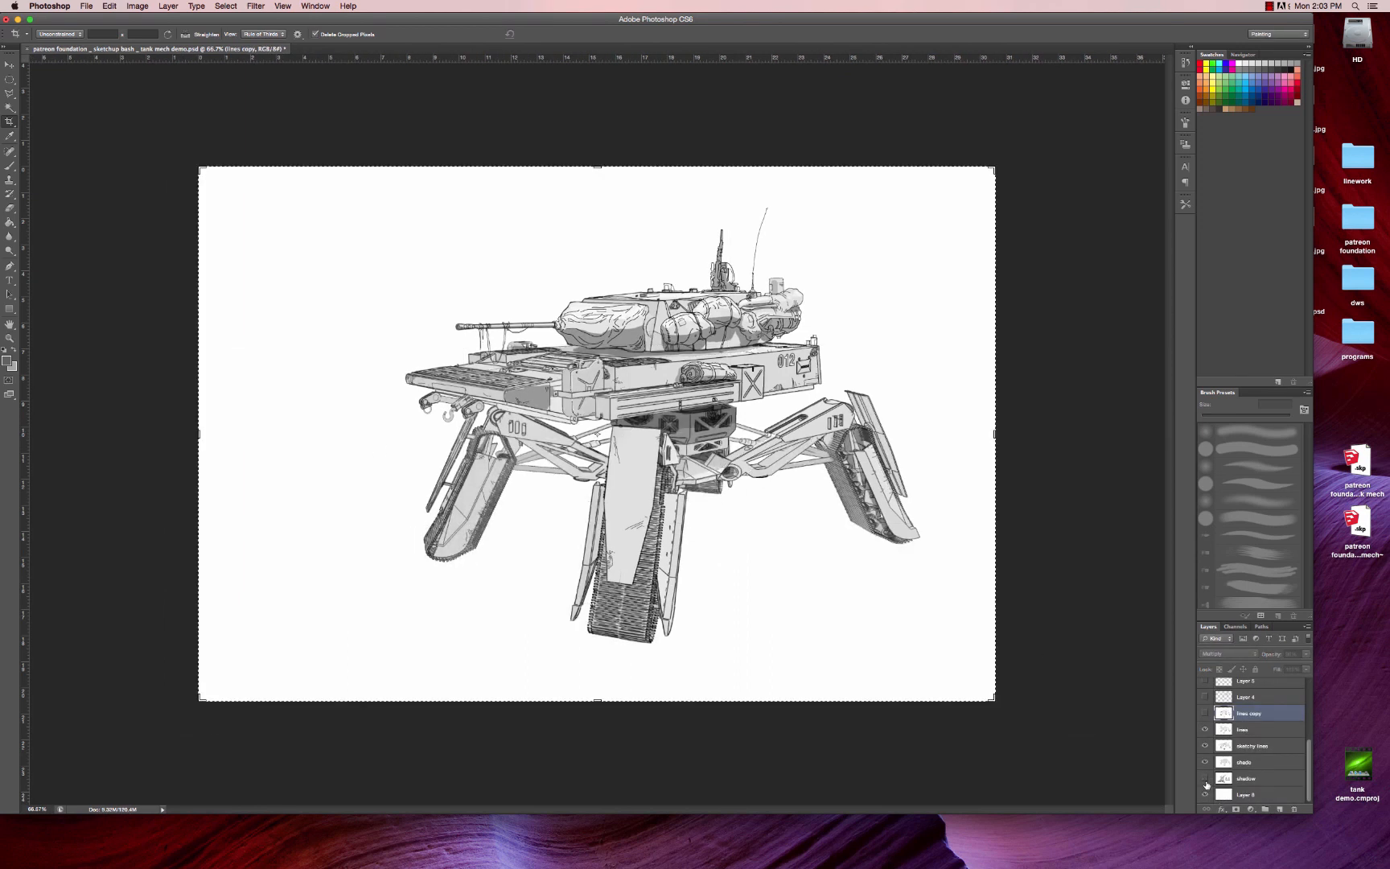
pyautogui.click(1206, 780)
pyautogui.click(1206, 779)
pyautogui.click(1206, 779)
pyautogui.click(1205, 779)
pyautogui.click(1205, 779)
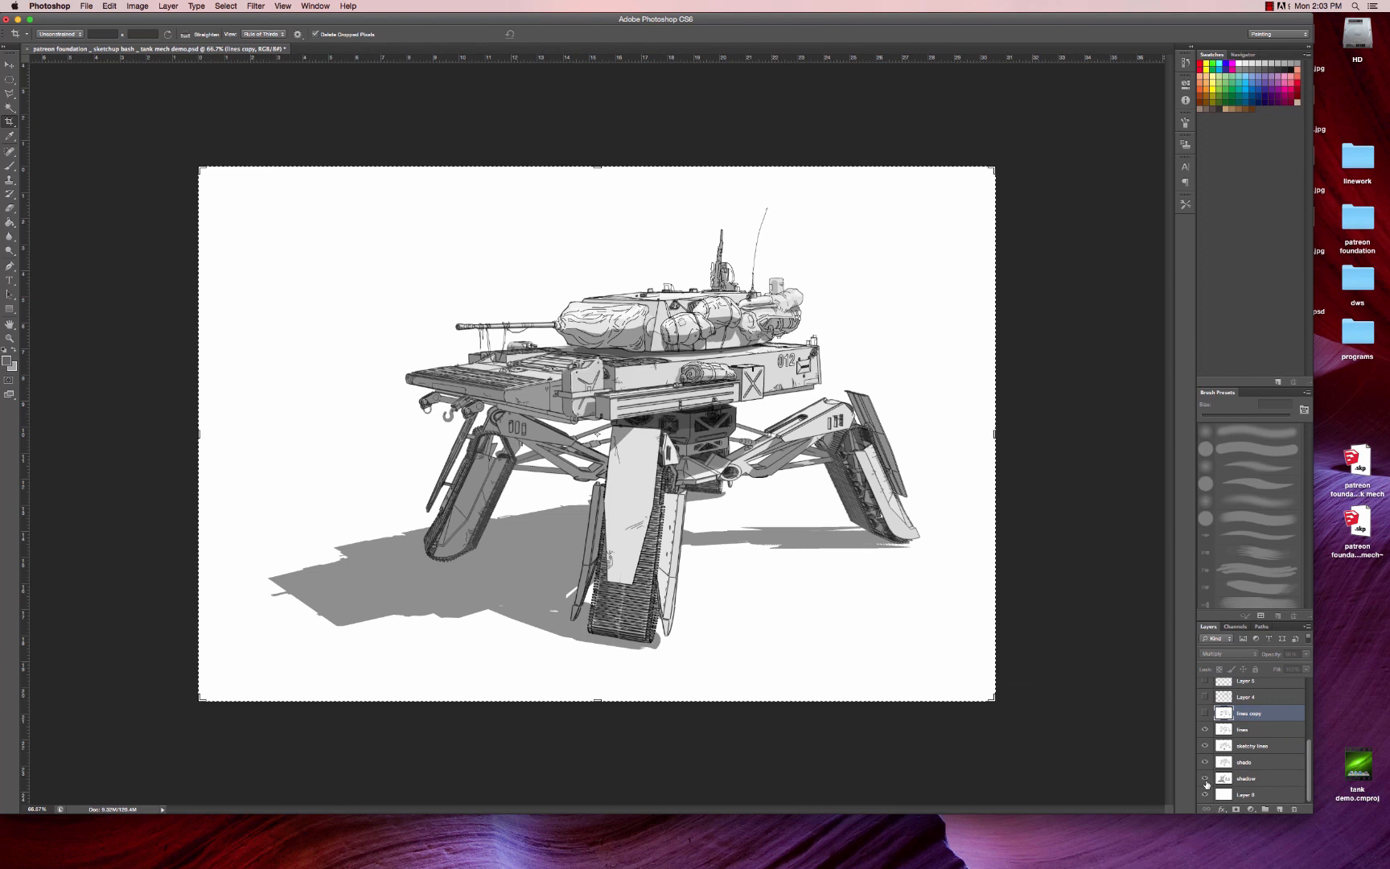
pyautogui.click(1278, 779)
pyautogui.moveTo(1282, 802); pyautogui.dragTo(1279, 809)
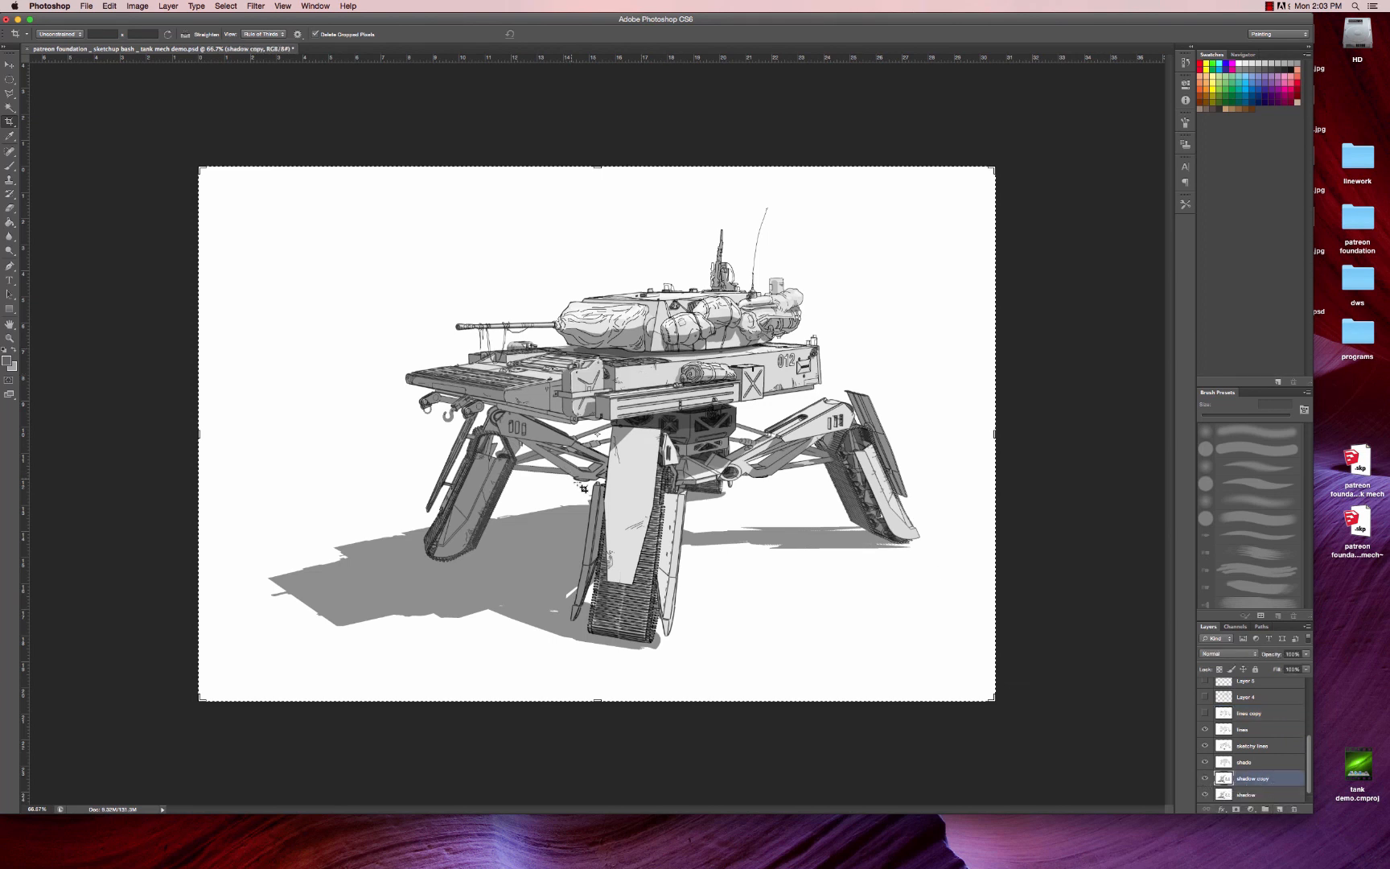
# - On the shadow copy layer, outline the ground shadow with the Polygonal Lasso, invert the selection, delete everything else and deselect
pyautogui.press('l')
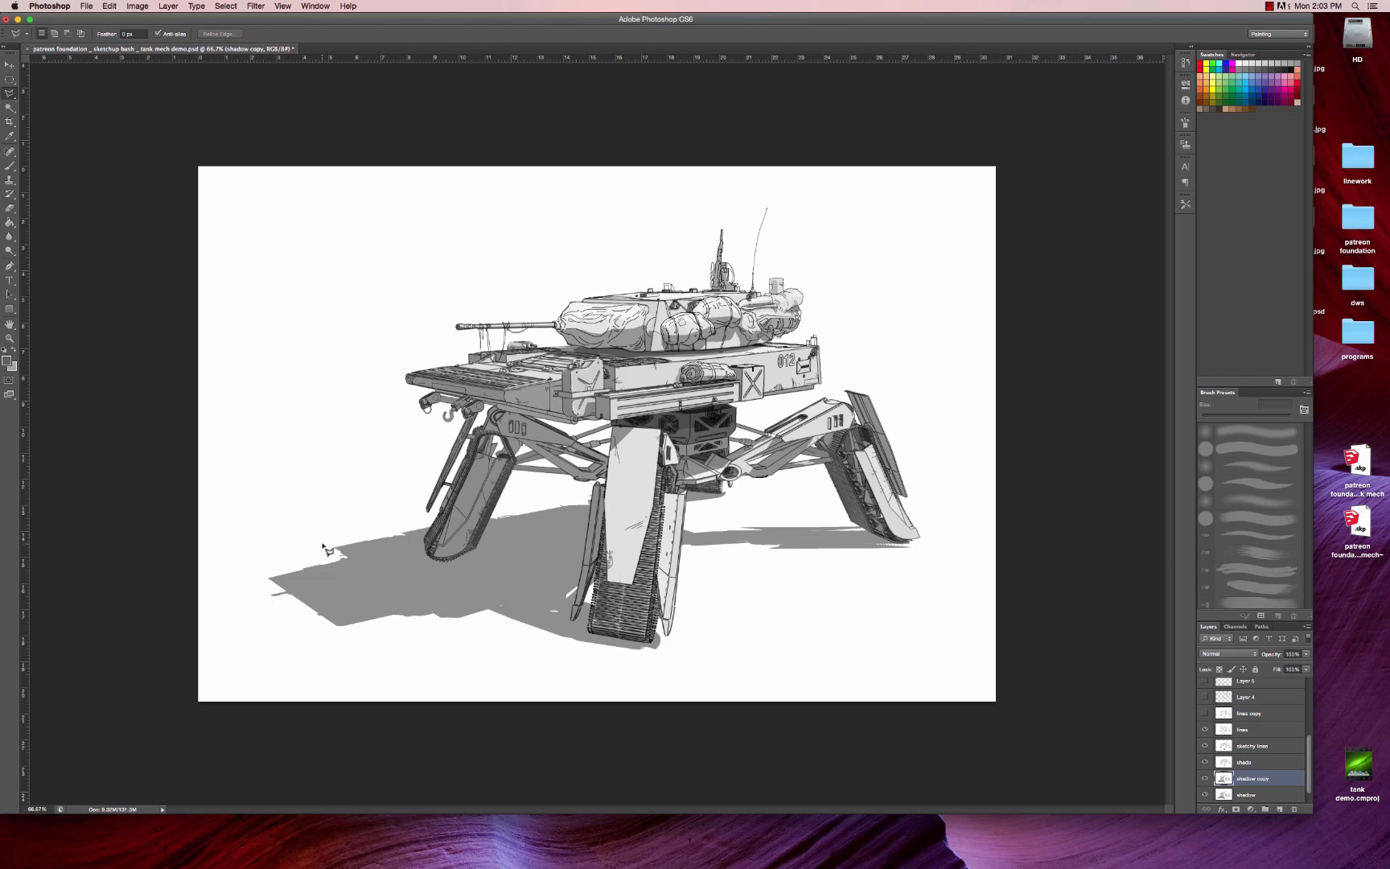
pyautogui.click(347, 539)
pyautogui.click(567, 501)
pyautogui.click(641, 503)
pyautogui.click(694, 521)
pyautogui.click(757, 527)
pyautogui.click(854, 525)
pyautogui.click(931, 554)
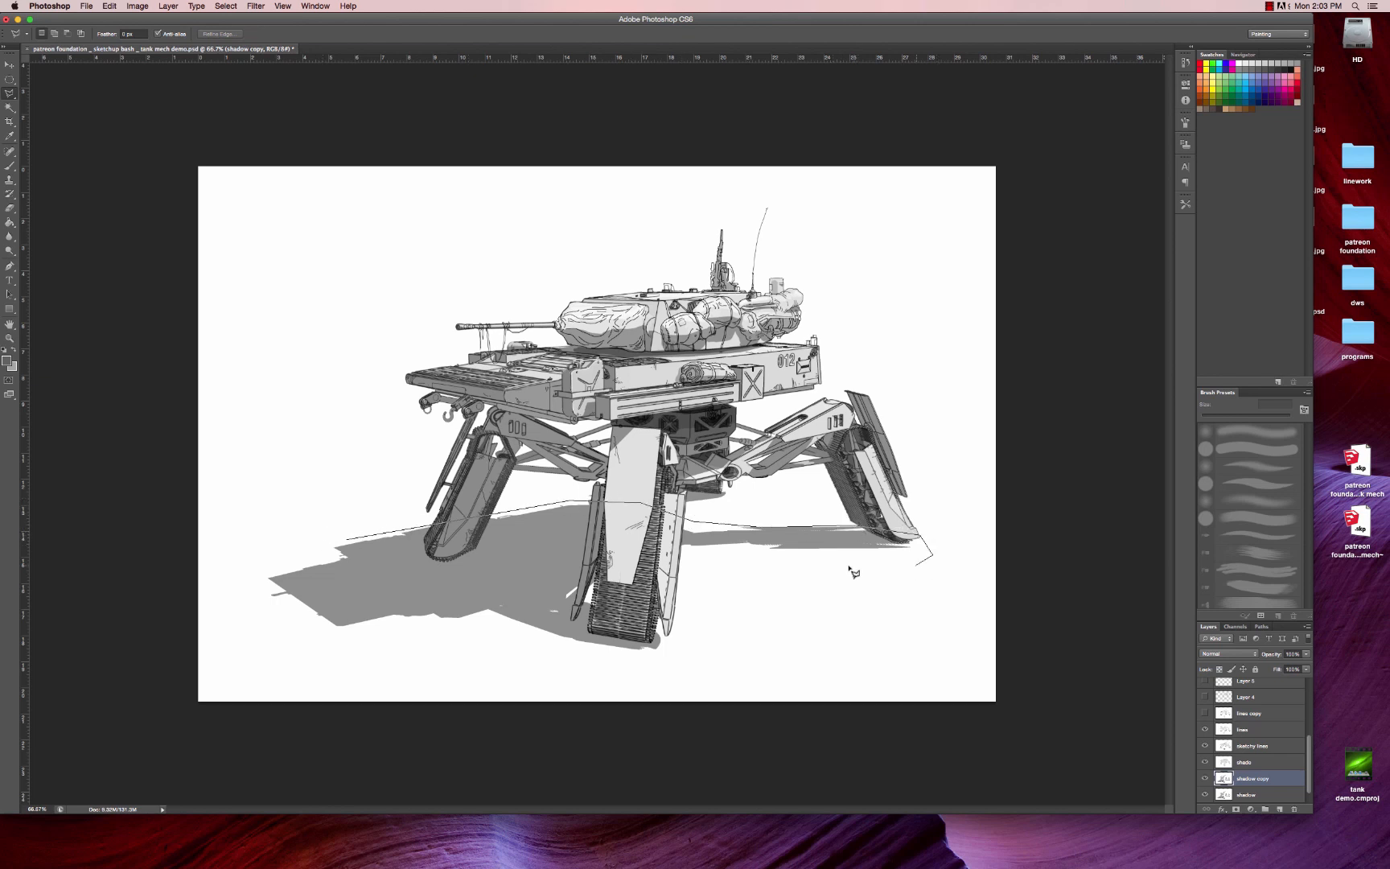
pyautogui.click(740, 587)
pyautogui.click(700, 664)
pyautogui.click(652, 677)
pyautogui.click(555, 675)
pyautogui.click(426, 660)
pyautogui.click(269, 637)
pyautogui.click(245, 598)
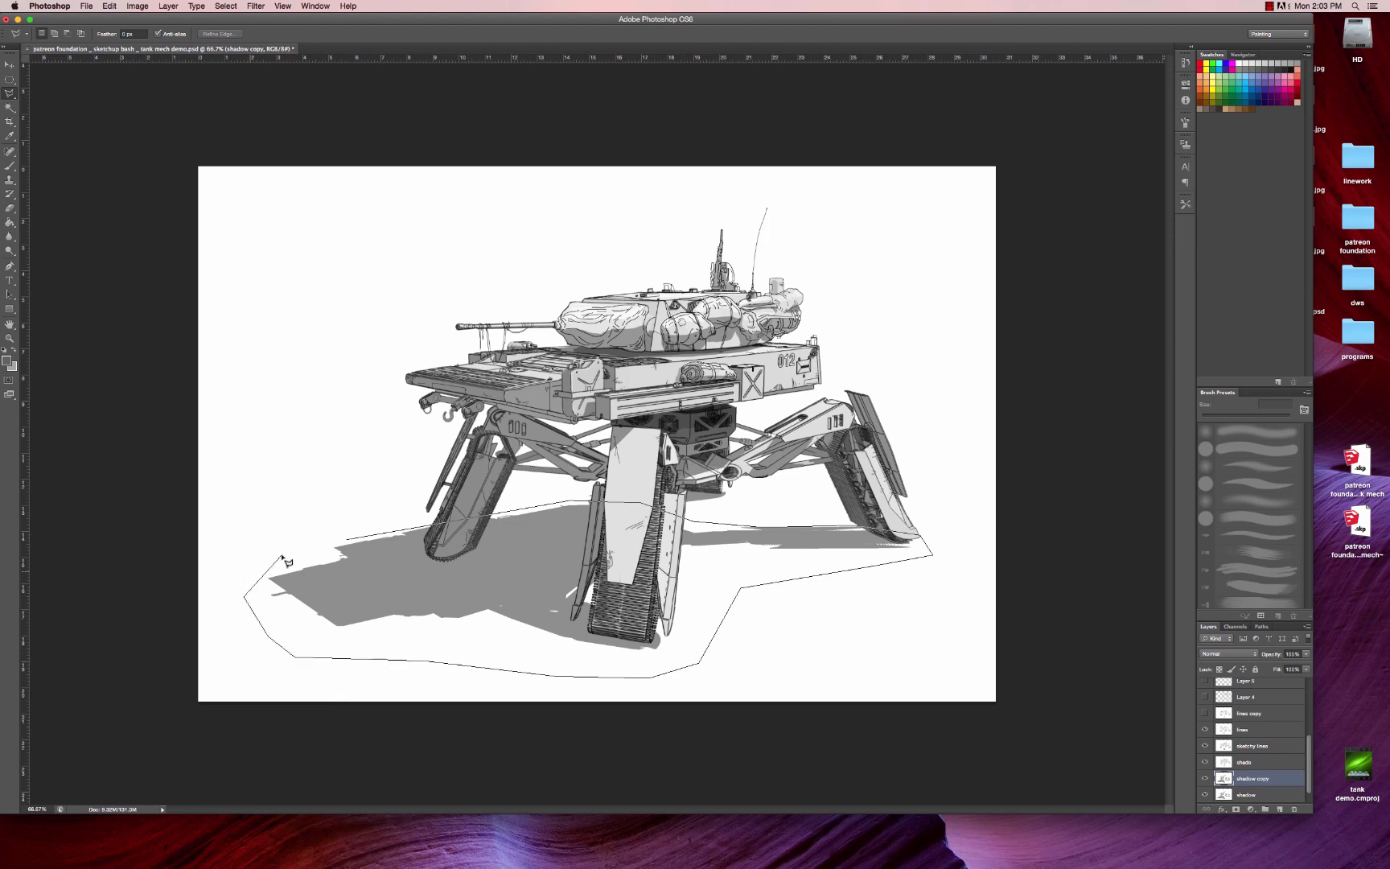
pyautogui.doubleClick(283, 555)
pyautogui.click(143, 7)
pyautogui.moveTo(225, 10)
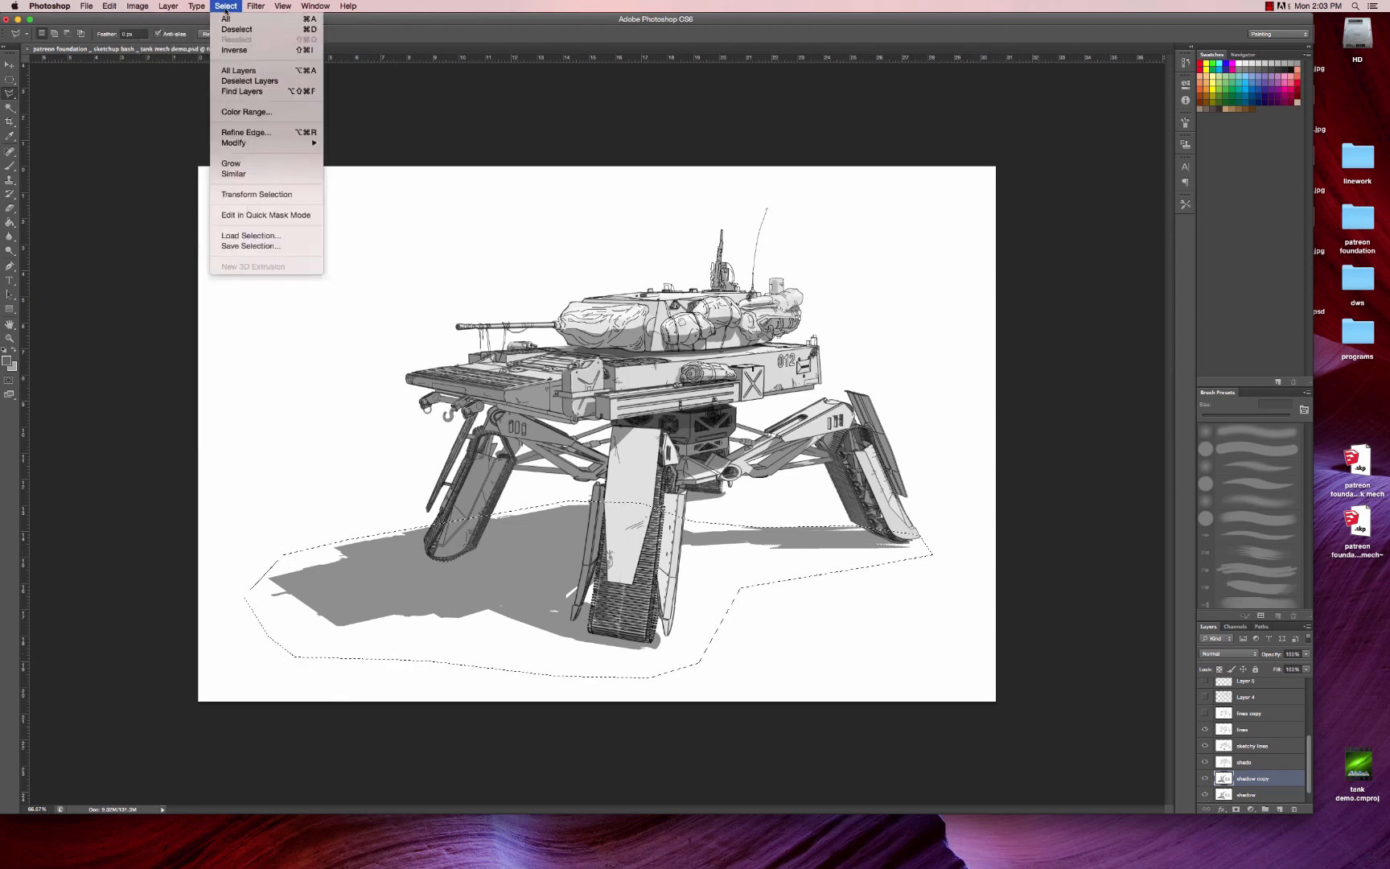
pyautogui.click(235, 50)
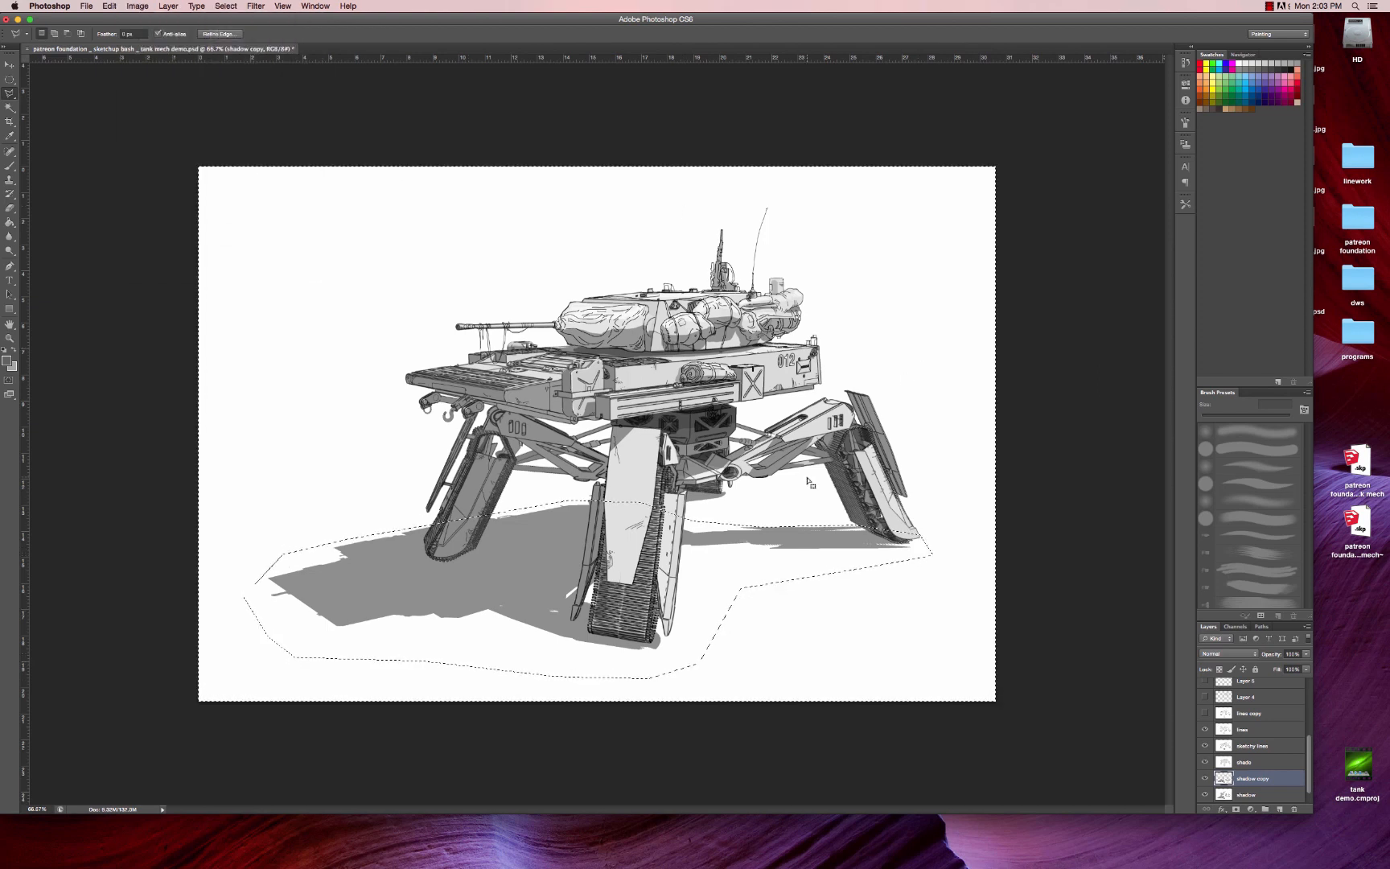
pyautogui.press('Delete')
pyautogui.hotkey('ctrl', 'd')
# - Apply a Gaussian Blur with a radius of 8.7 pixels to the shadow copy layer and set its blend mode to Multiply
pyautogui.press('m')
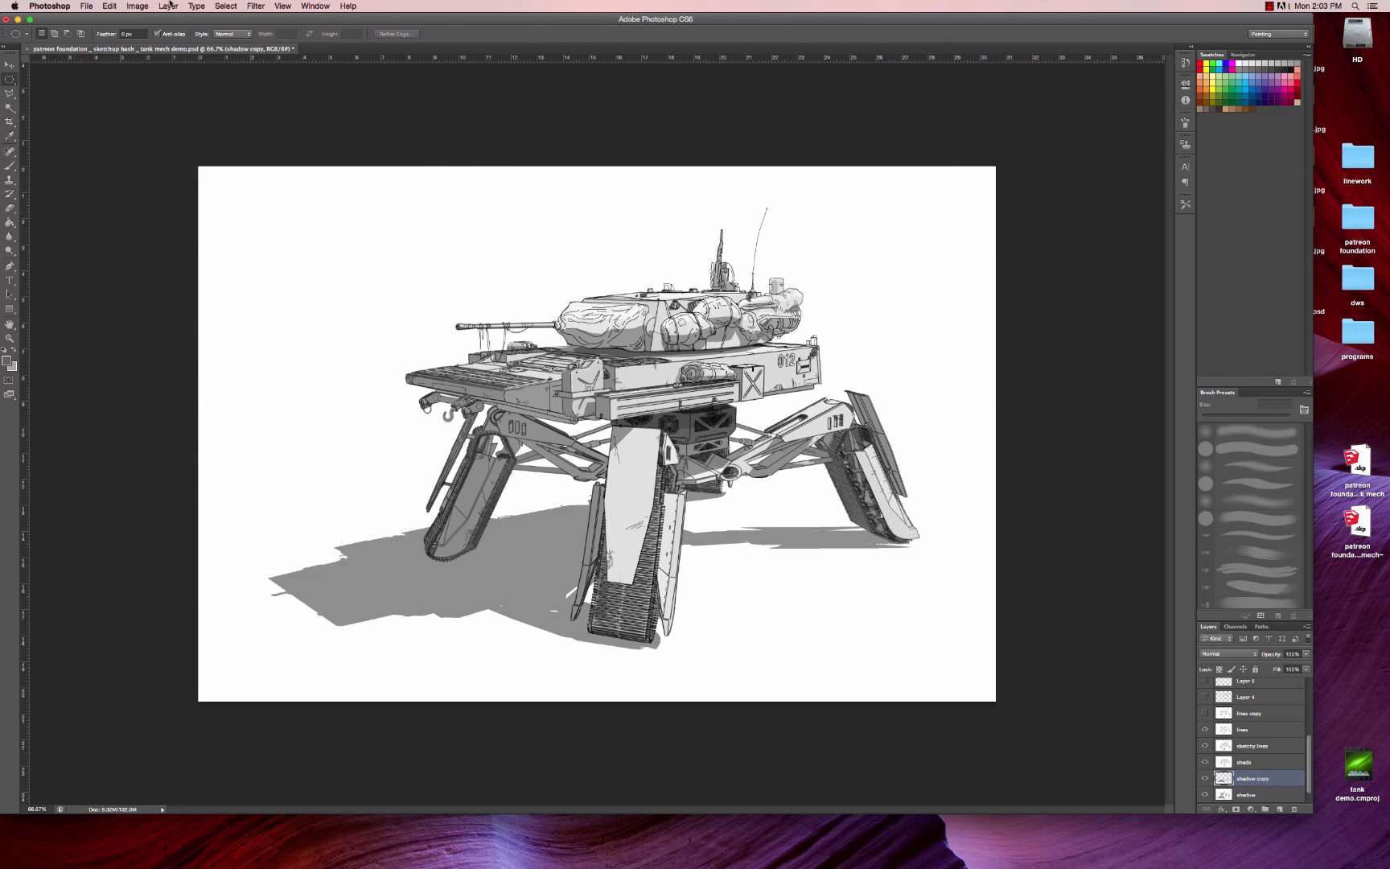
pyautogui.click(256, 5)
pyautogui.moveTo(338, 132)
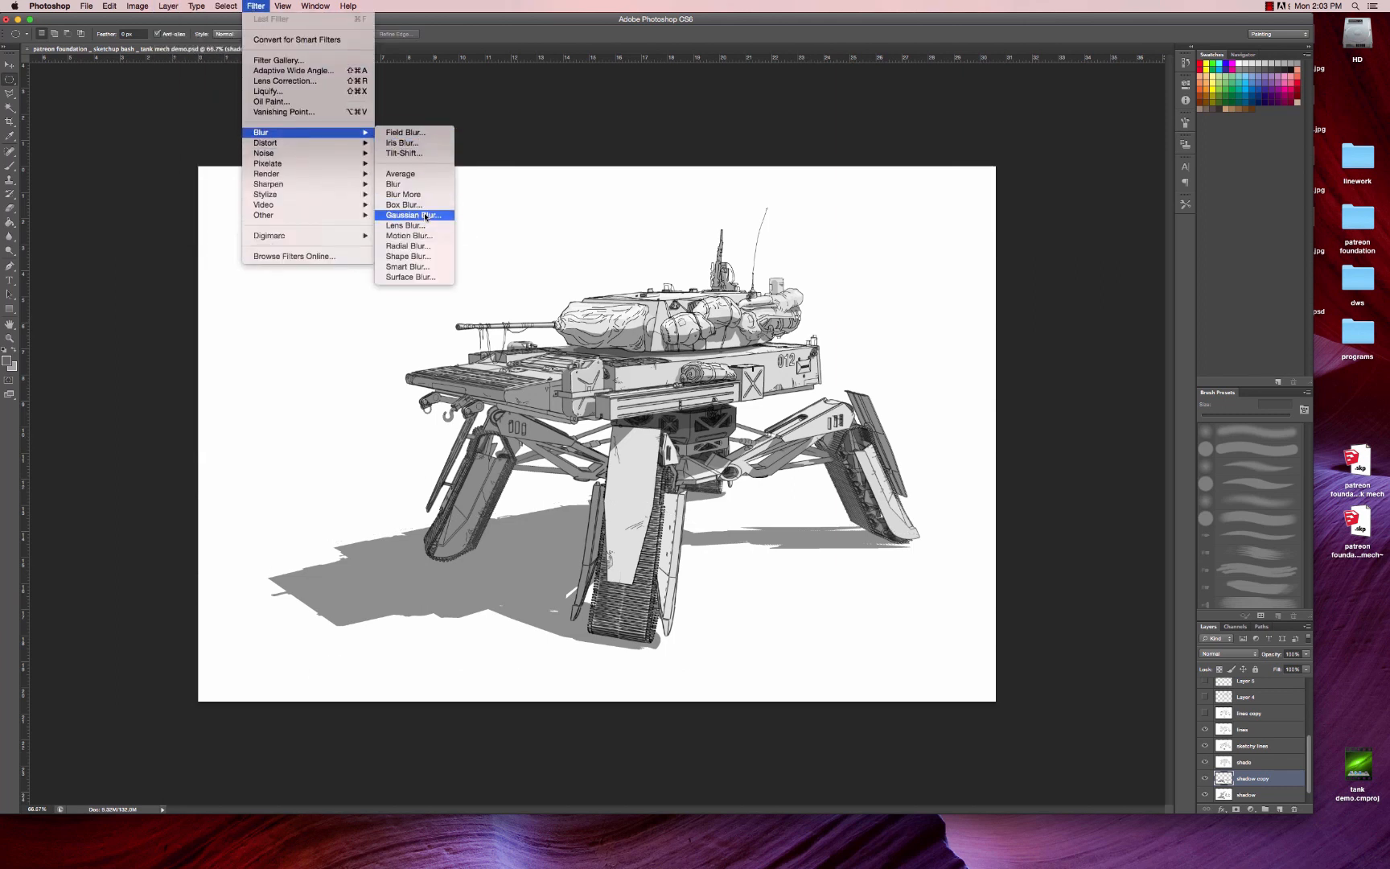
pyautogui.click(426, 215)
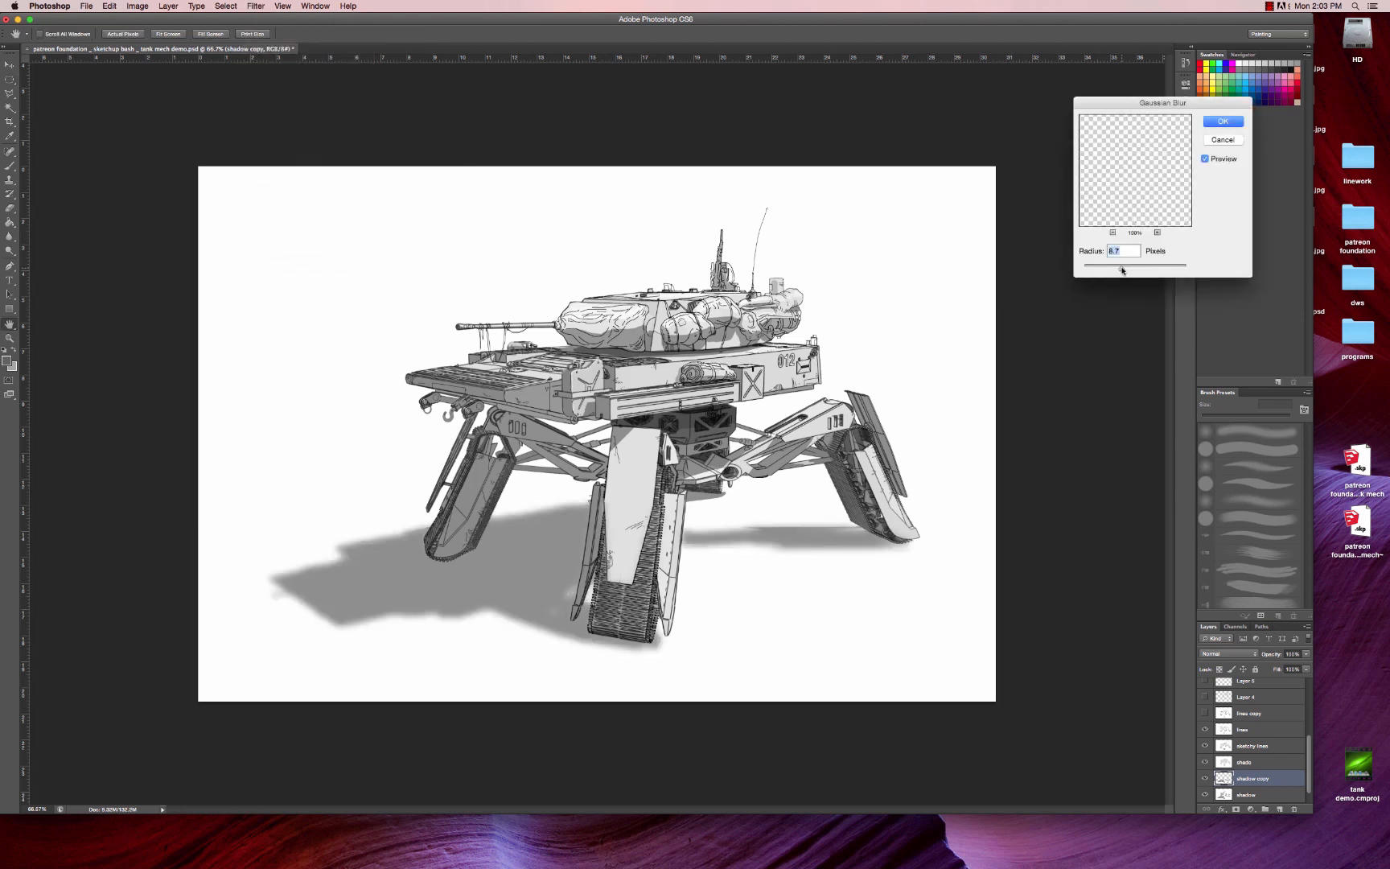
pyautogui.click(1228, 125)
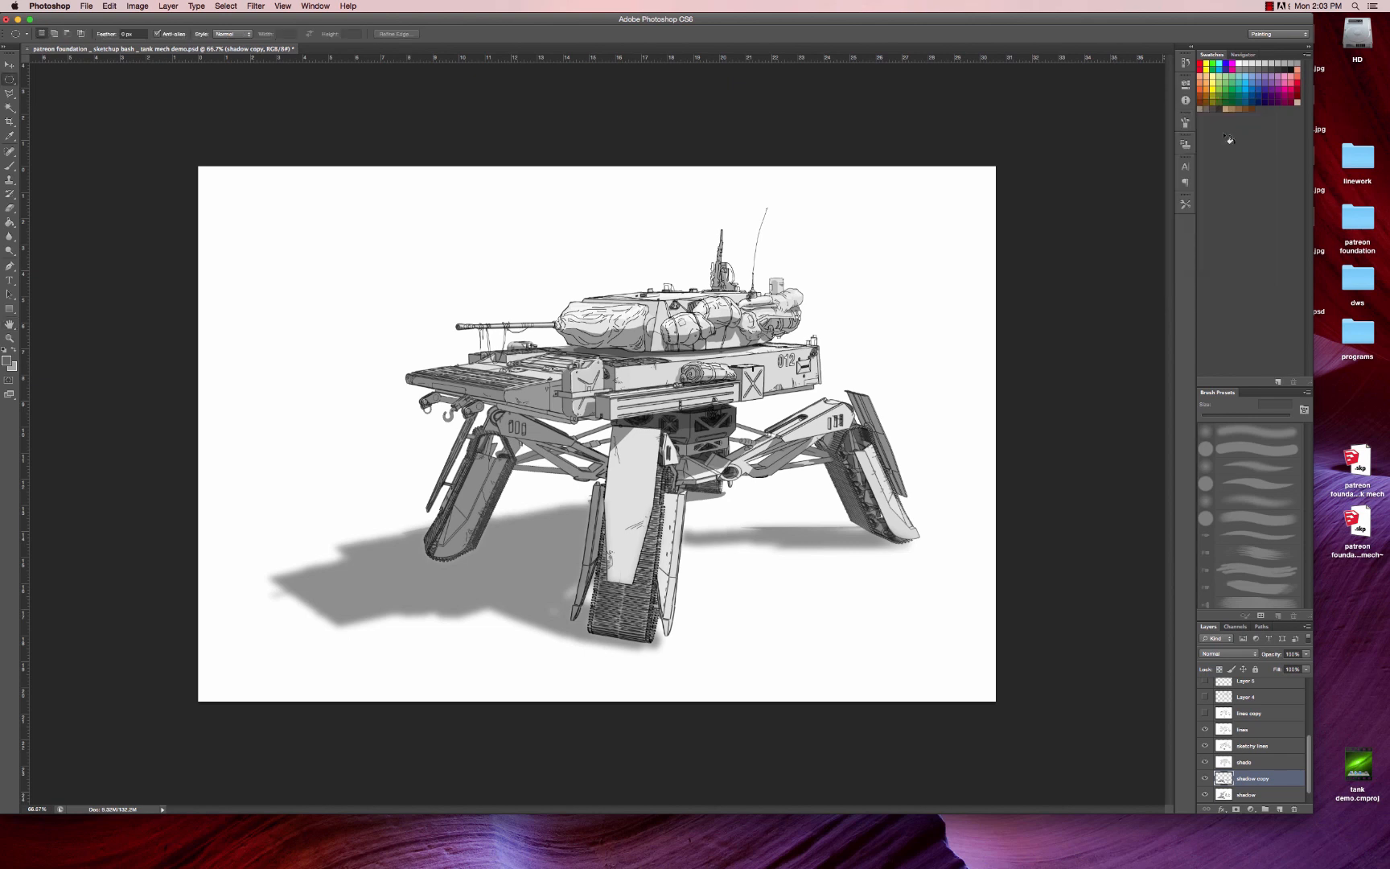
pyautogui.click(1235, 654)
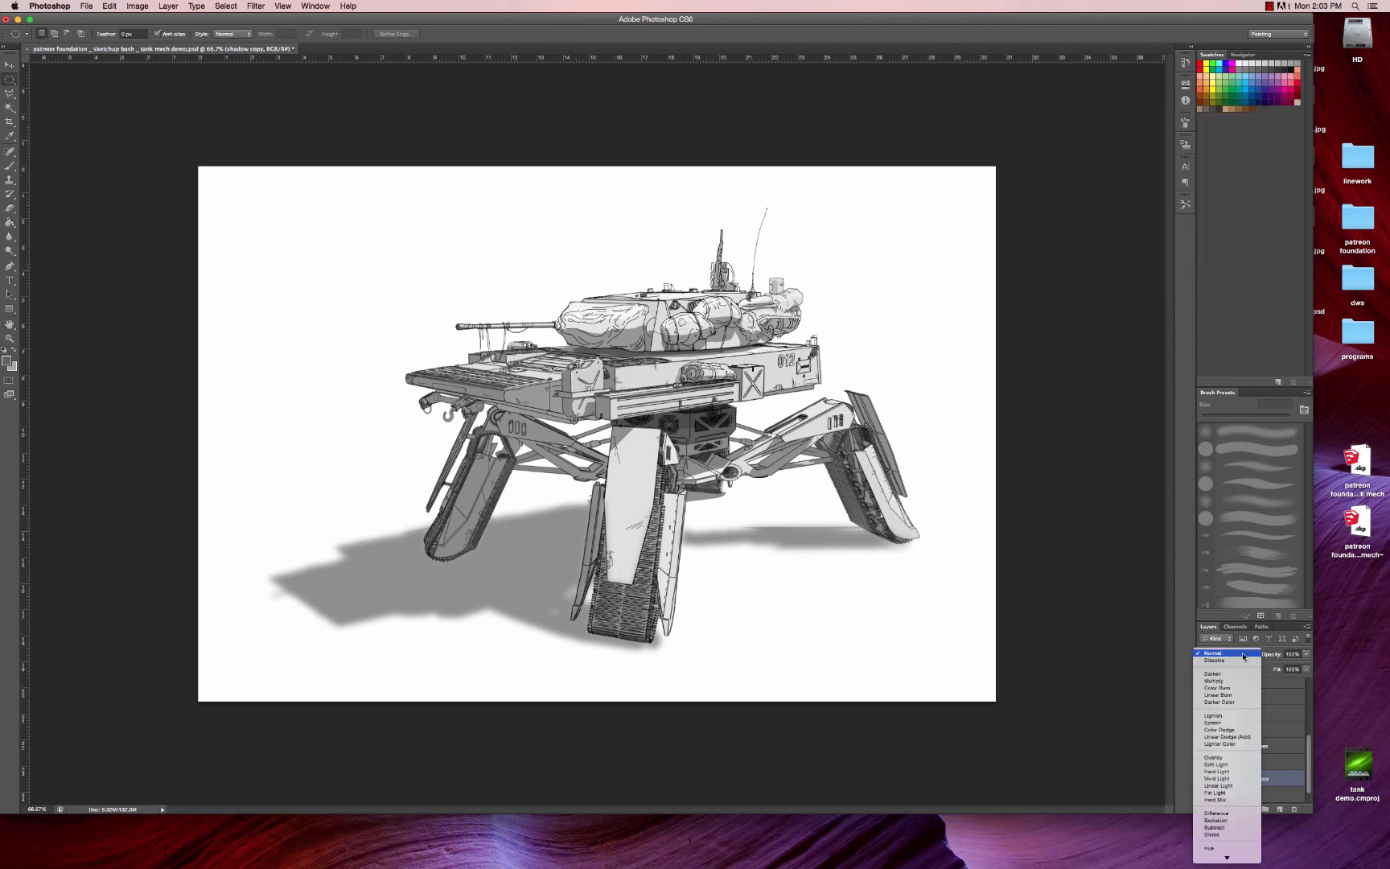
pyautogui.click(1228, 681)
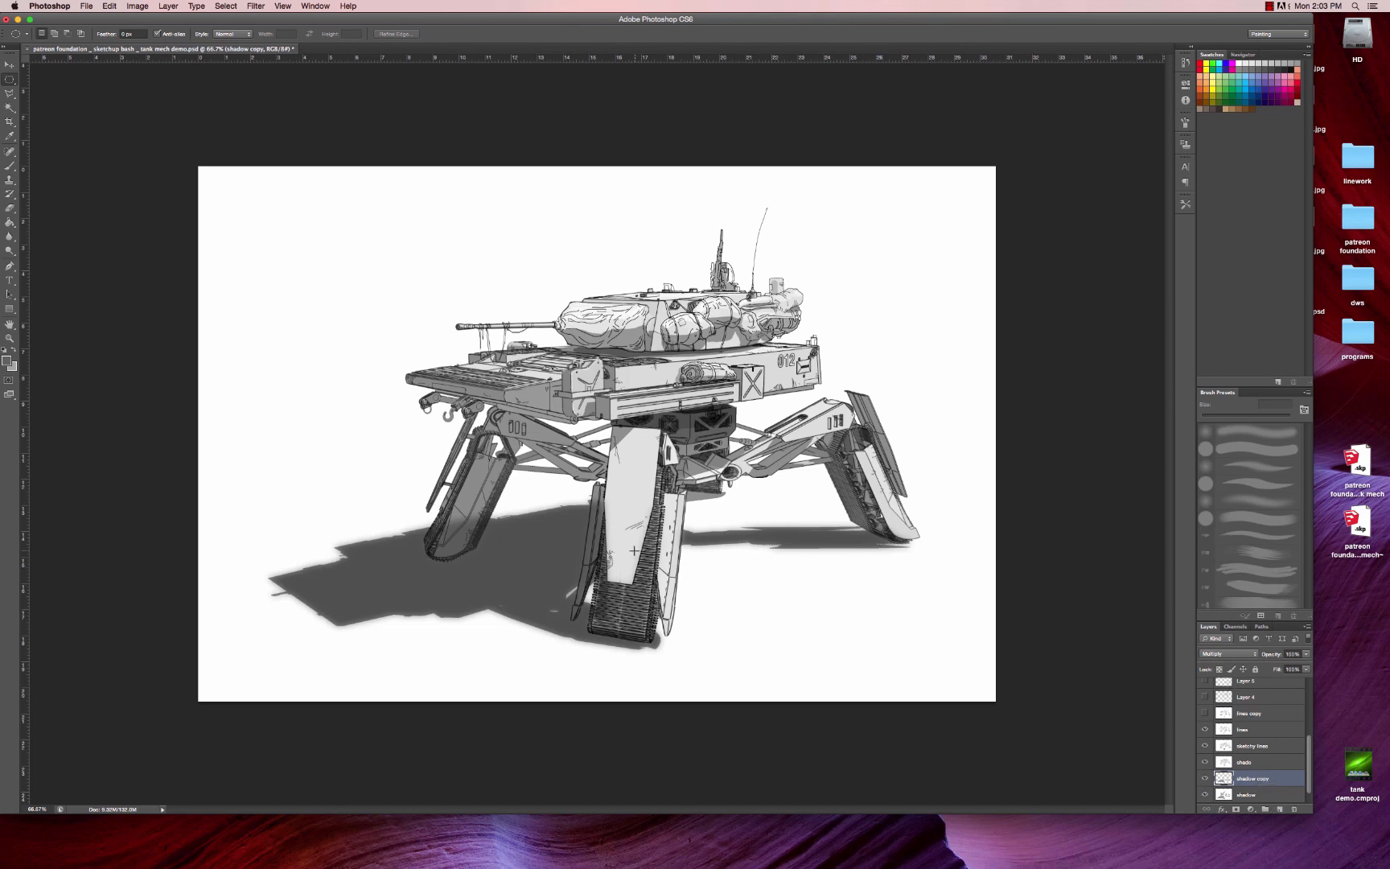
# - Apply a Motion Blur to the shadow copy layer with angle 0 and a distance of 46 pixels
pyautogui.click(257, 6)
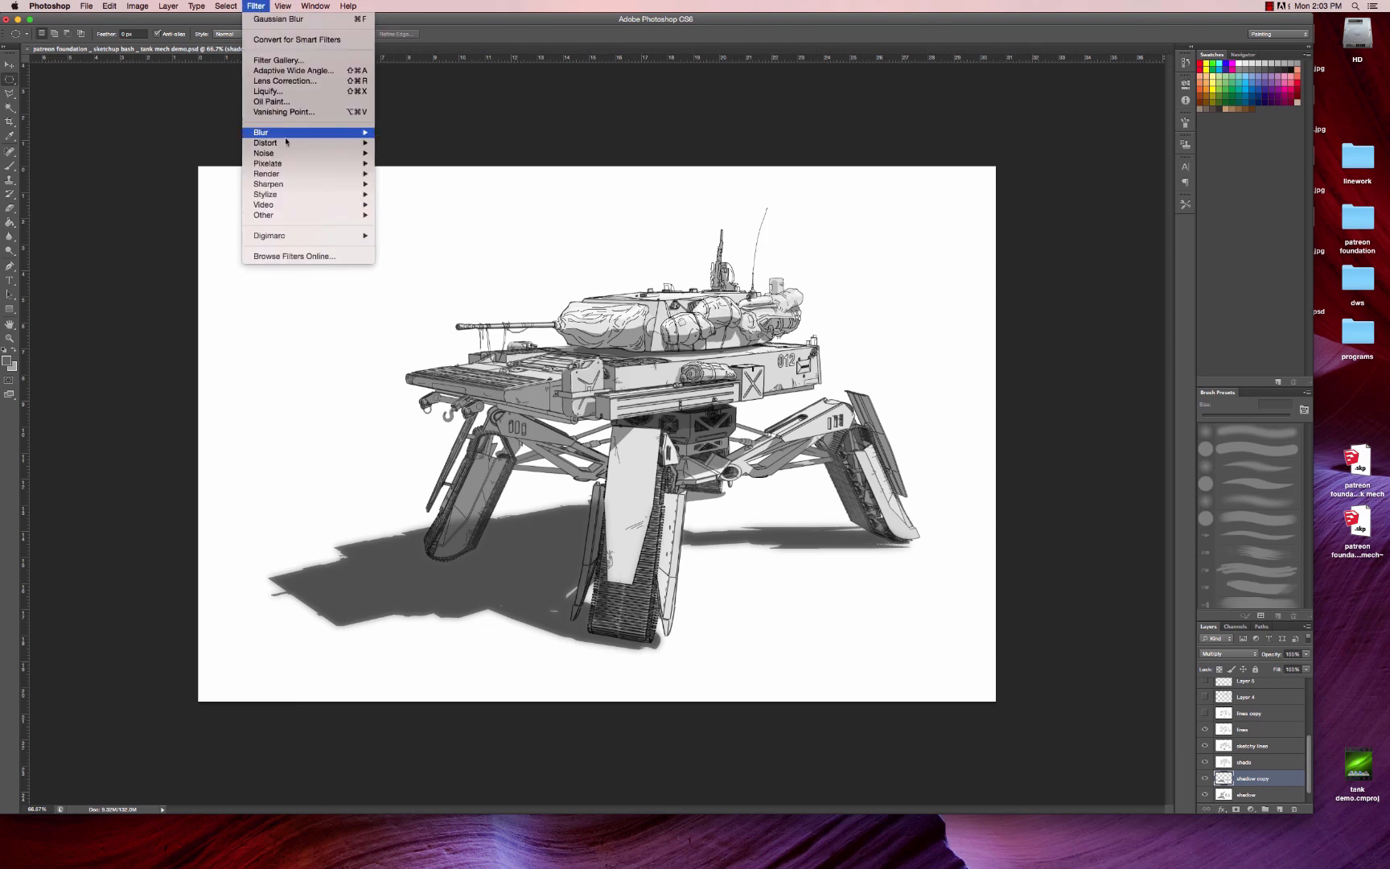
pyautogui.moveTo(320, 135)
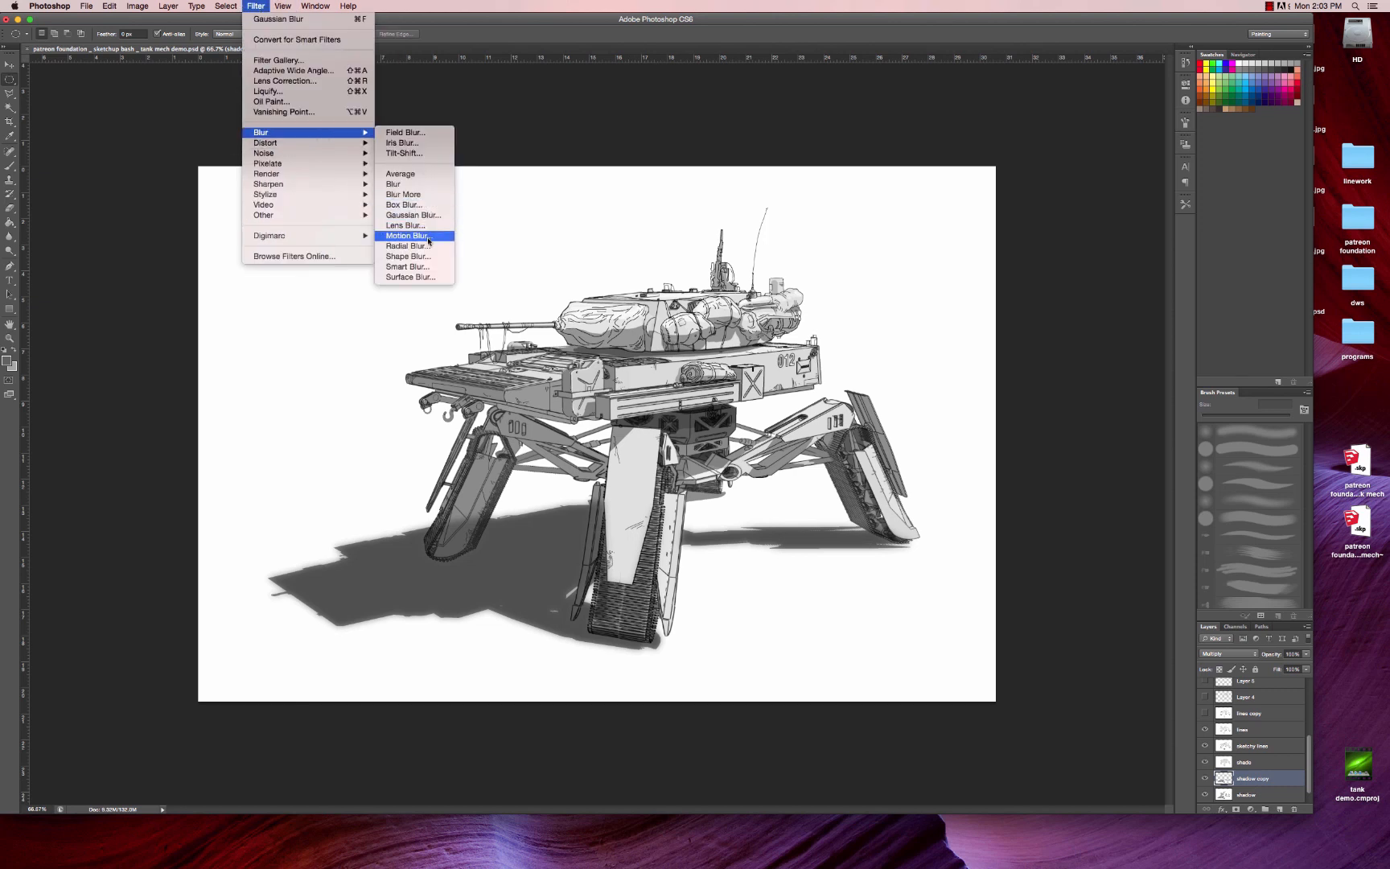
pyautogui.click(409, 236)
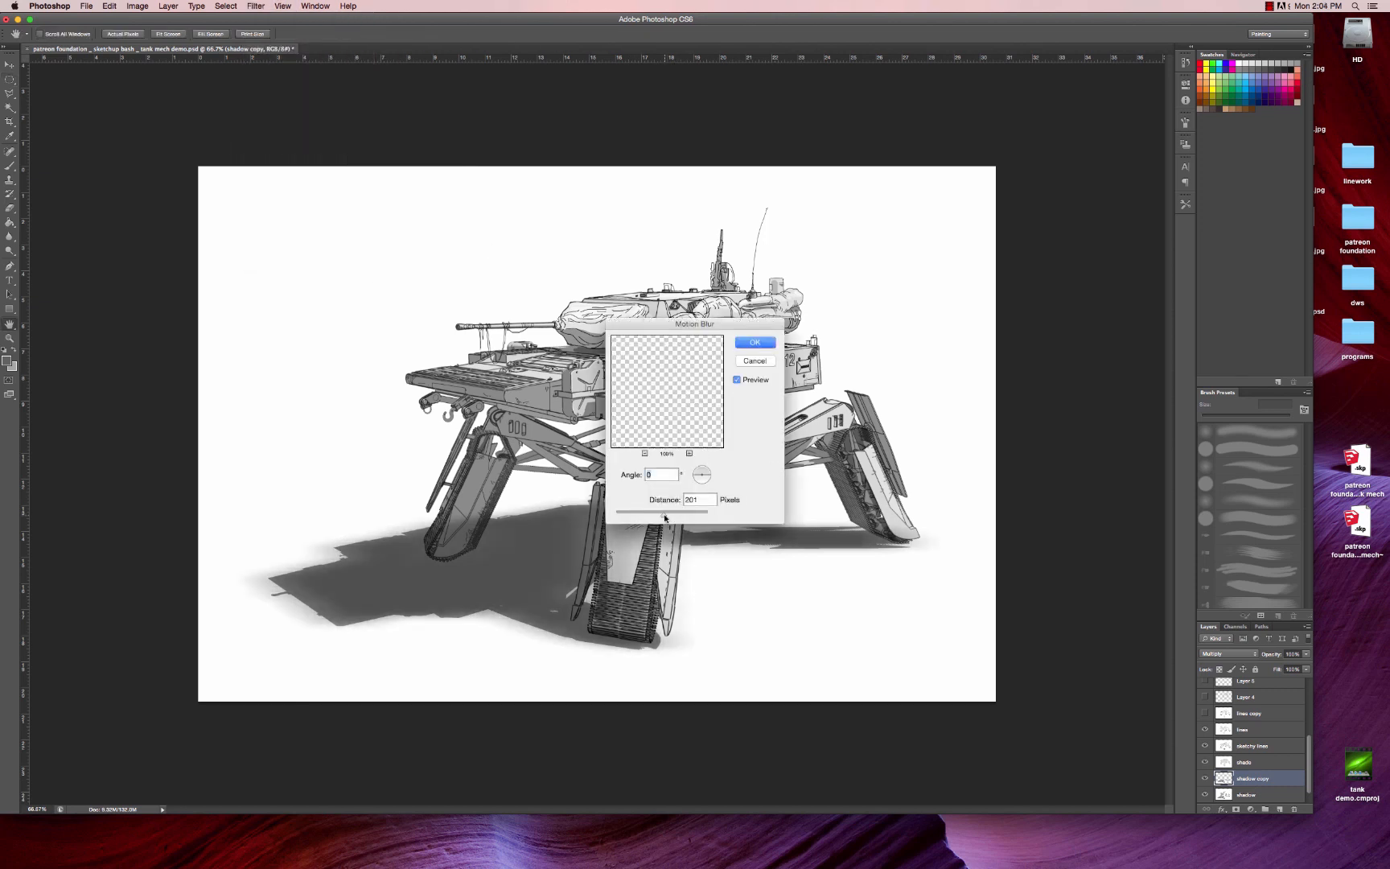
pyautogui.moveTo(664, 517); pyautogui.dragTo(644, 517)
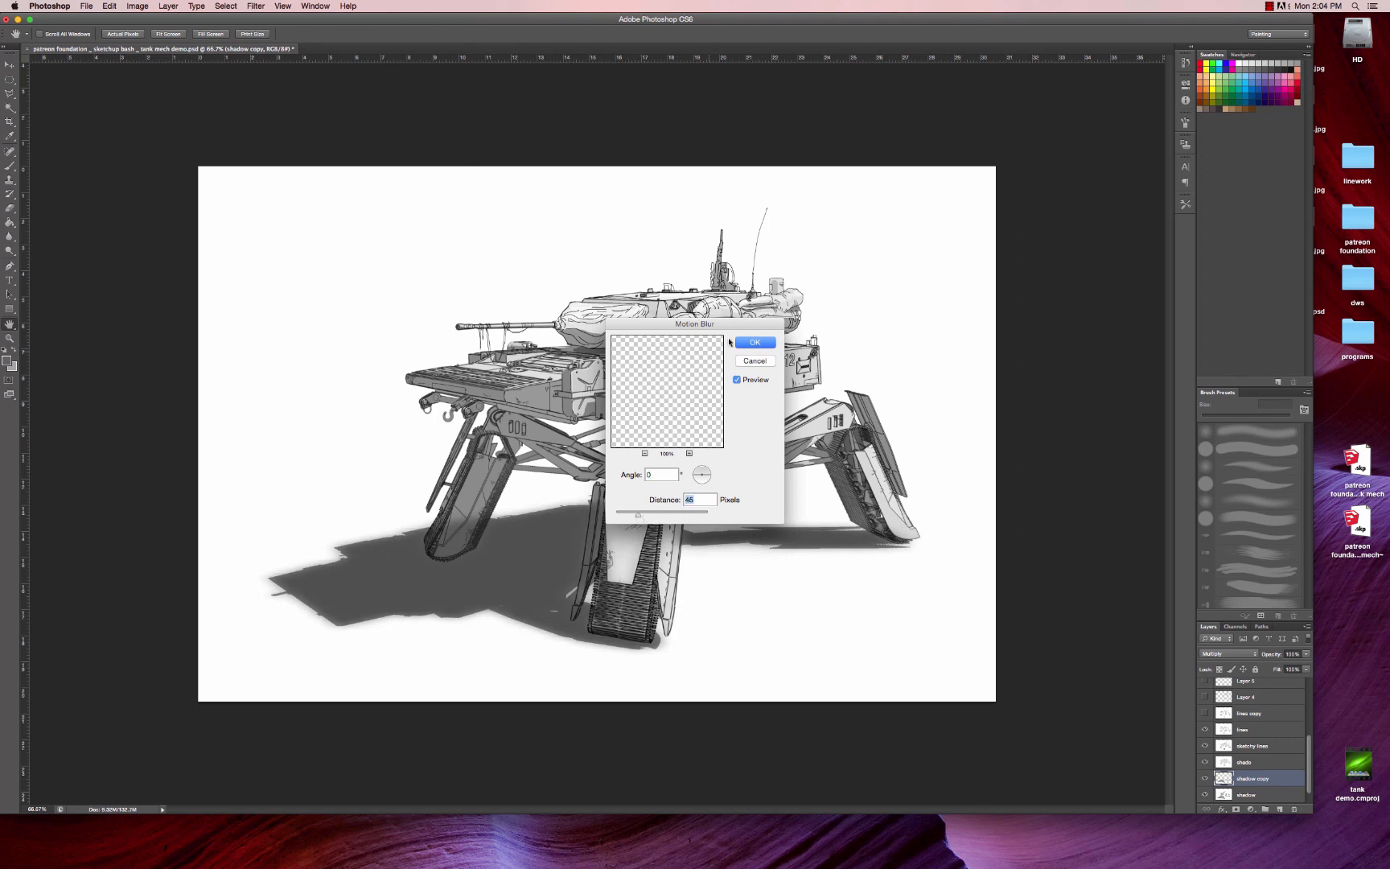
pyautogui.click(753, 342)
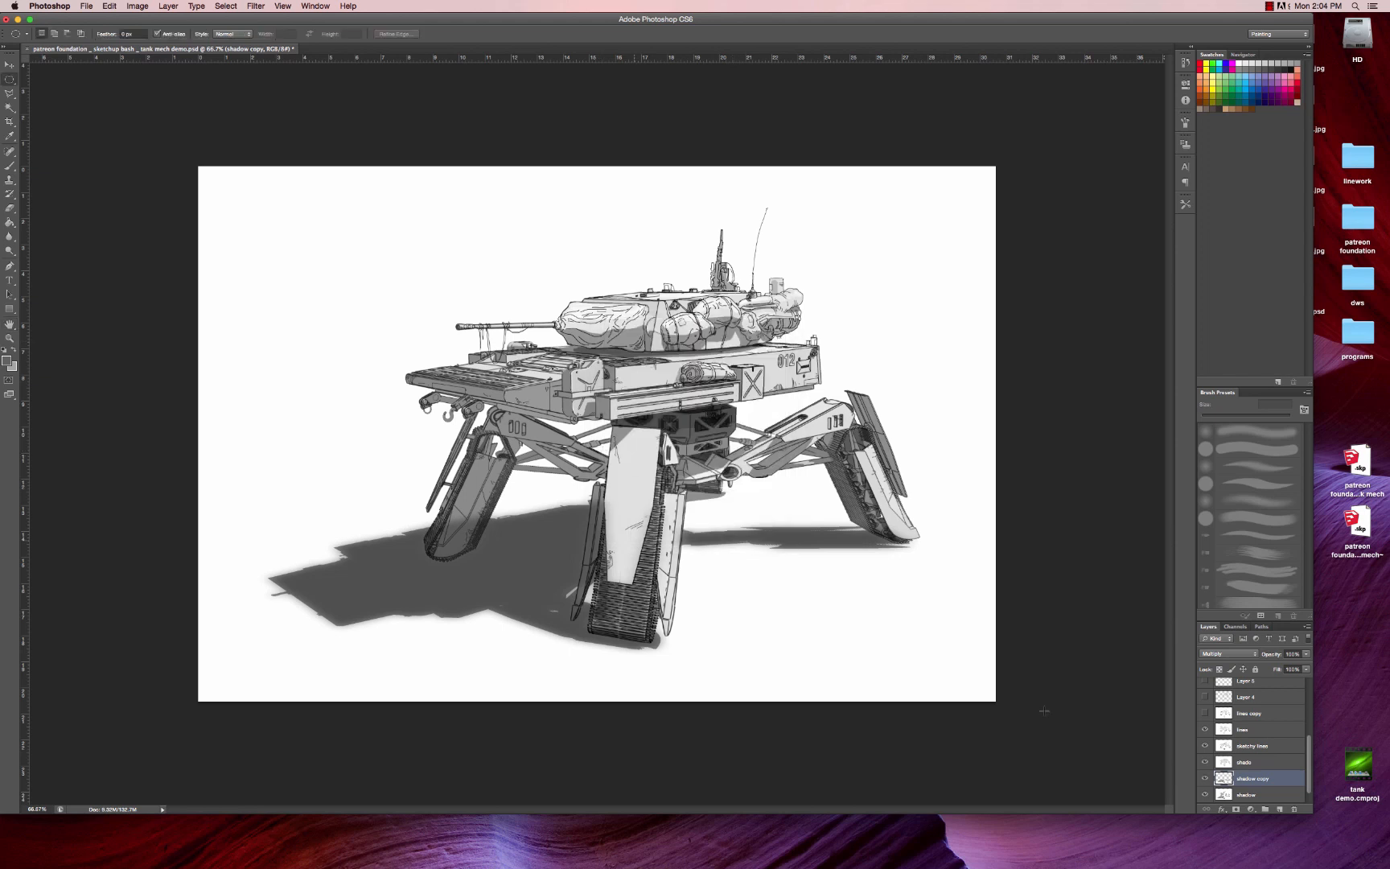
# - Try erasing the dark overlap on the mech's left leg on the original shadow layer, and undo it
pyautogui.doubleClick(1263, 797)
pyautogui.click(828, 329)
pyautogui.press('e')
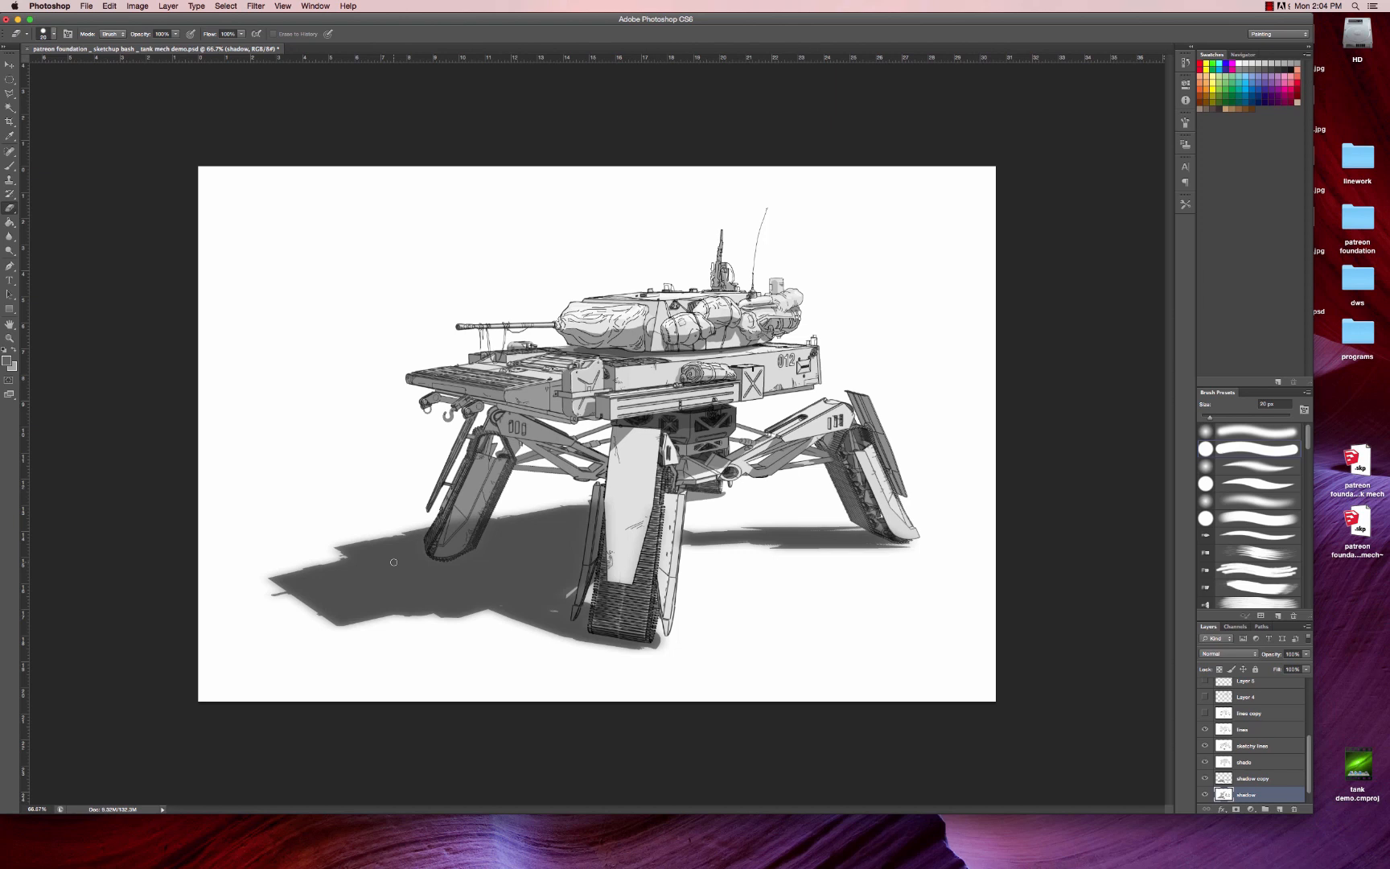
pyautogui.moveTo(471, 520)
pyautogui.mouseDown()
pyautogui.moveTo(451, 510)
pyautogui.moveTo(447, 547)
pyautogui.moveTo(475, 506)
pyautogui.moveTo(466, 524)
pyautogui.mouseUp()
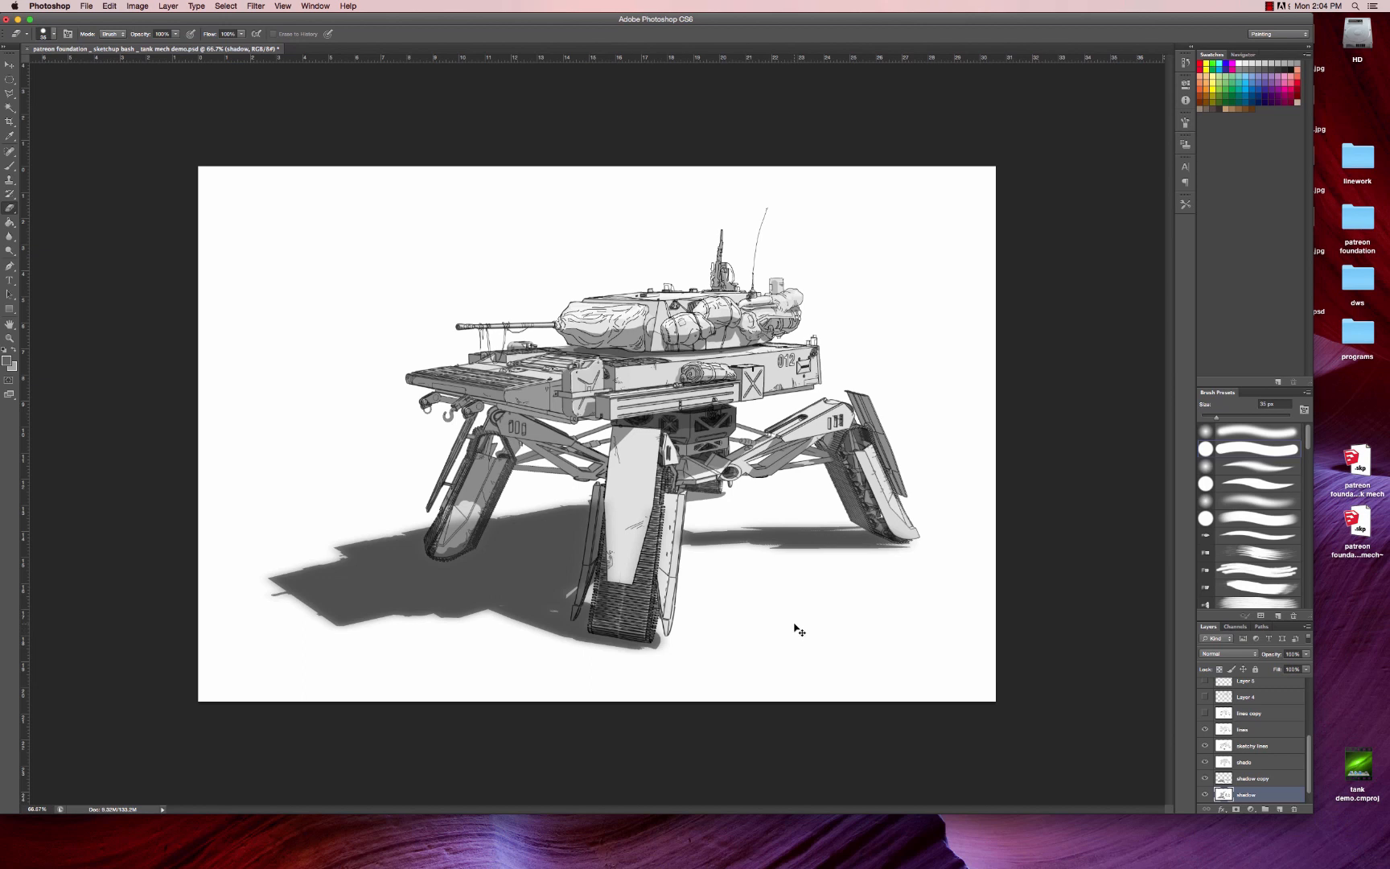
pyautogui.press('super+alt+z')
pyautogui.press('super+alt+z')
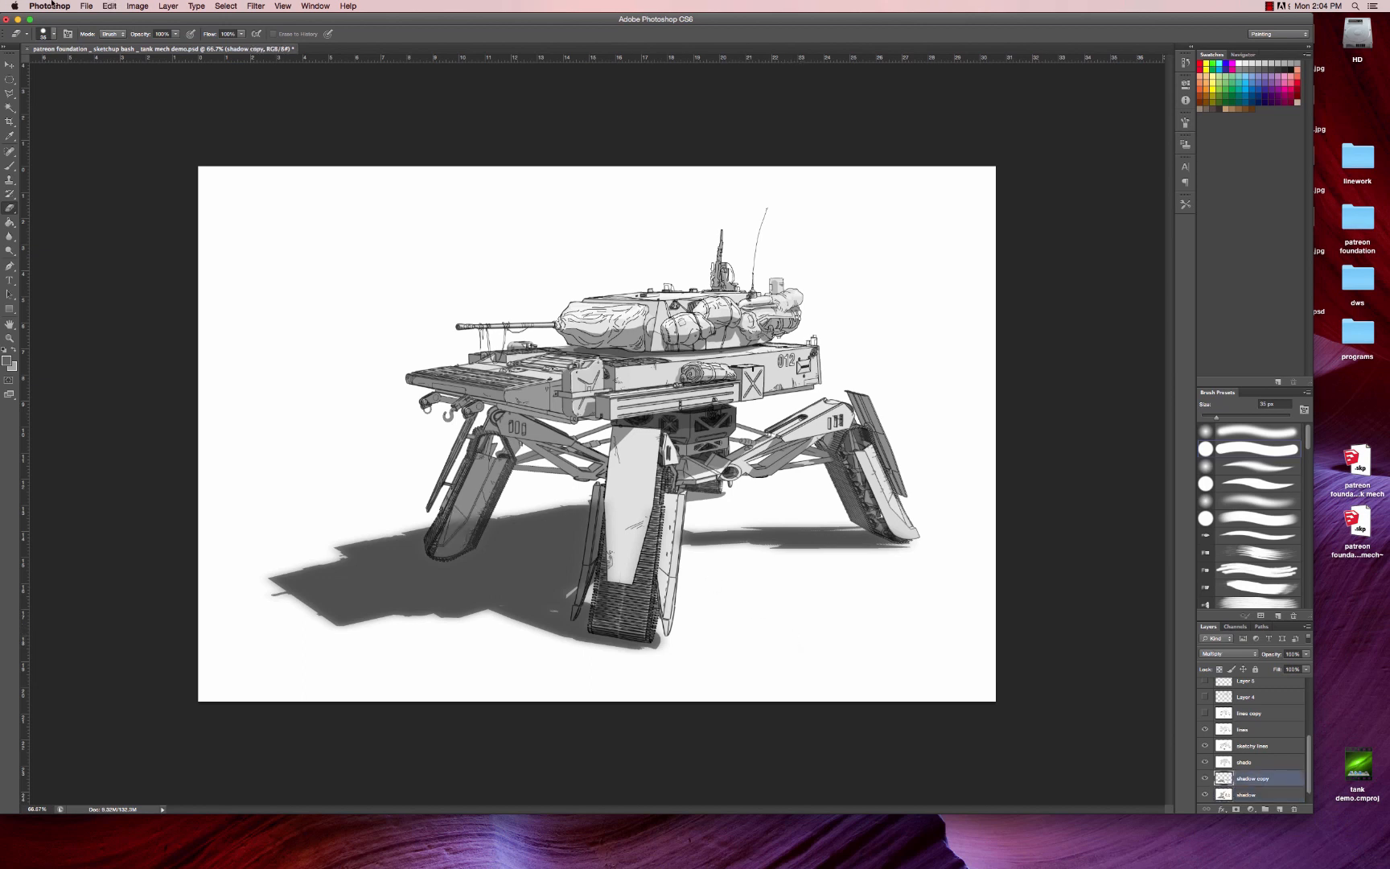
# - Save the tank mech document
pyautogui.click(86, 5)
pyautogui.click(95, 121)
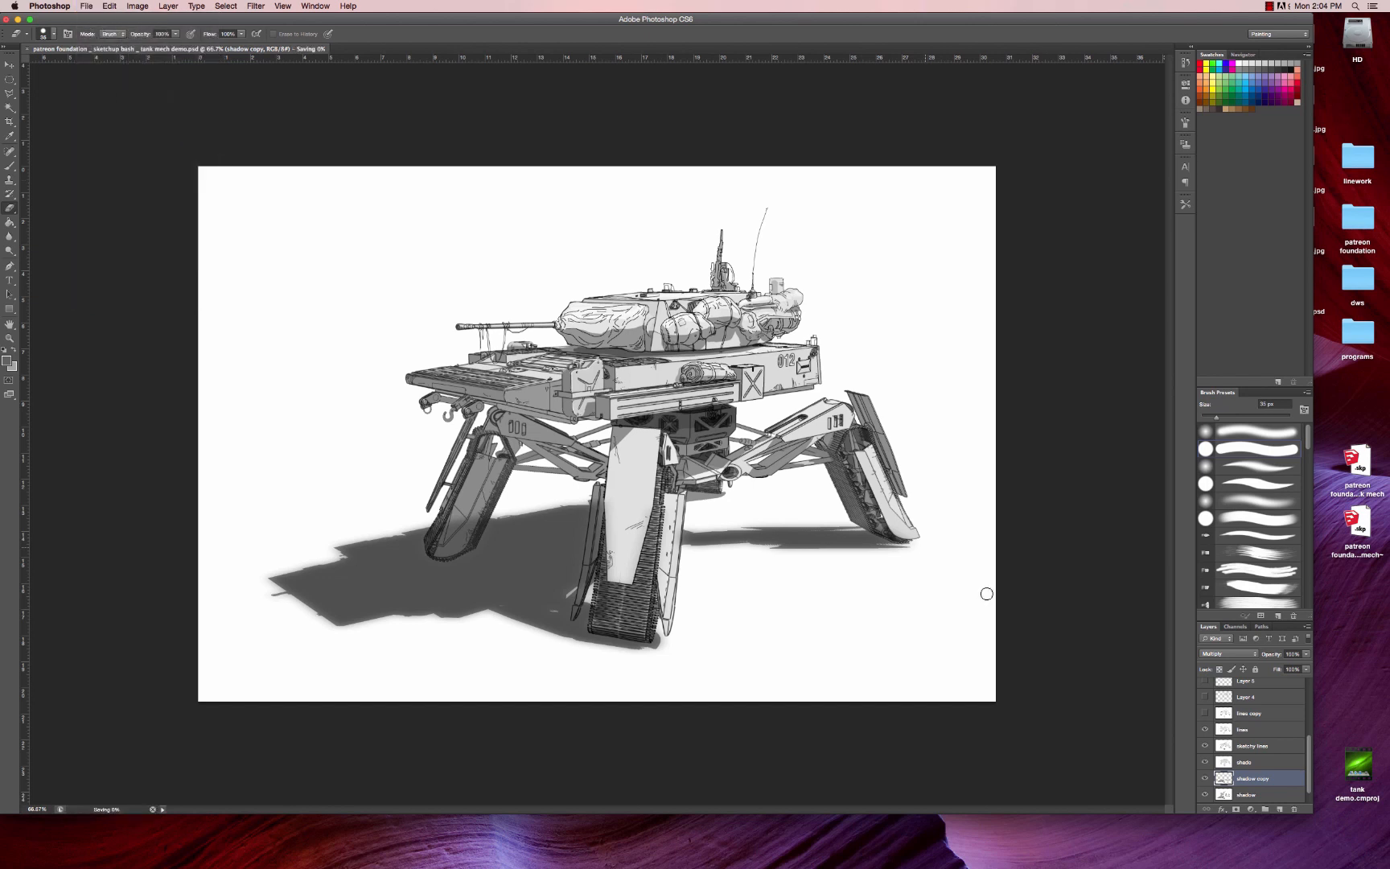
# - Compare the shadow copy layer on and off, and erase its overlap from the mech's left leg and front leg
pyautogui.scroll(-1, 1286, 777)
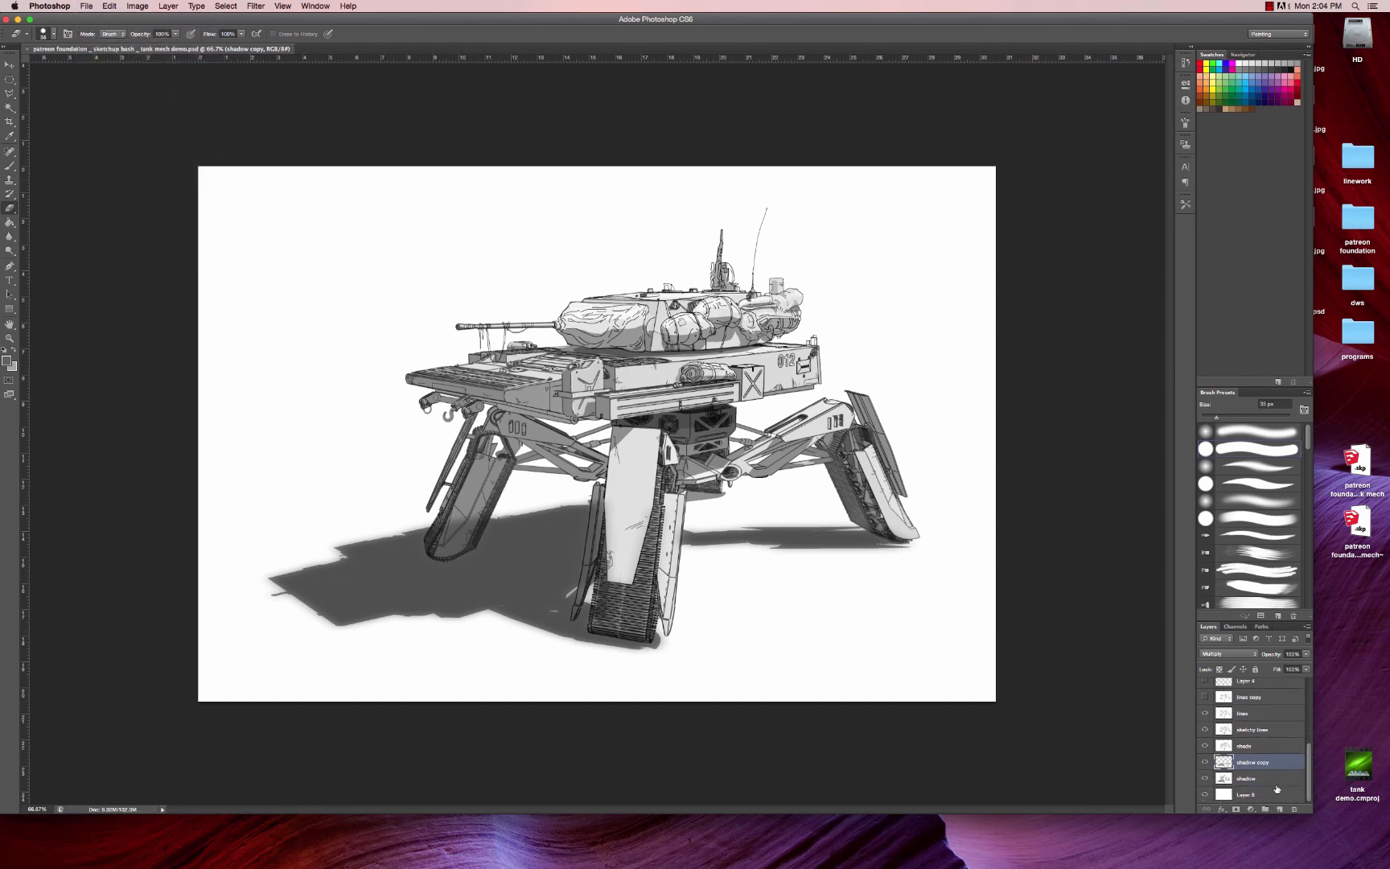
pyautogui.click(1254, 781)
pyautogui.click(1204, 763)
pyautogui.click(1204, 762)
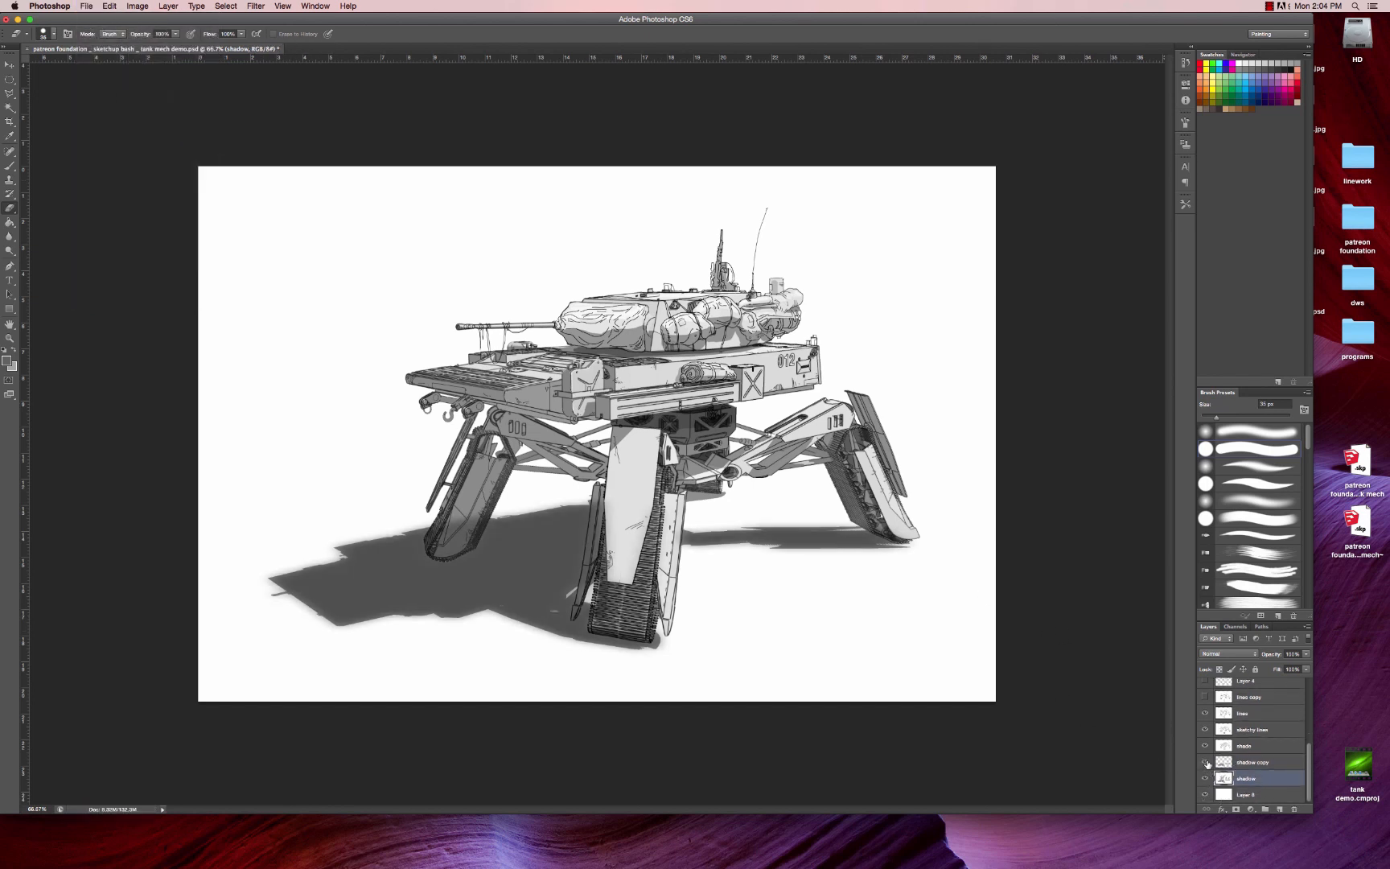
pyautogui.click(1204, 763)
pyautogui.click(1204, 762)
pyautogui.click(1269, 763)
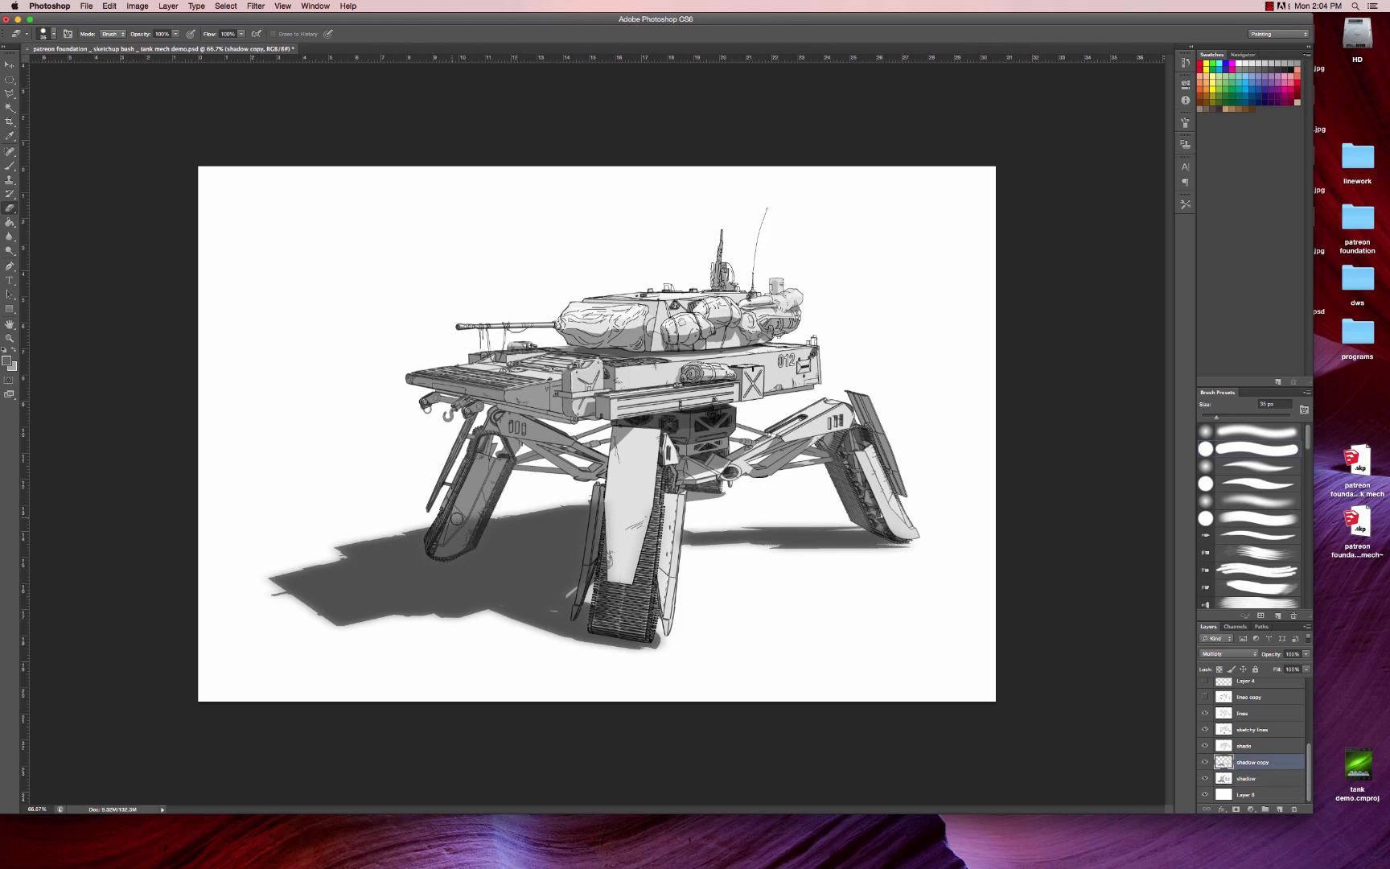
pyautogui.moveTo(463, 534)
pyautogui.mouseDown()
pyautogui.moveTo(476, 513)
pyautogui.moveTo(461, 544)
pyautogui.moveTo(443, 552)
pyautogui.moveTo(436, 535)
pyautogui.mouseUp()
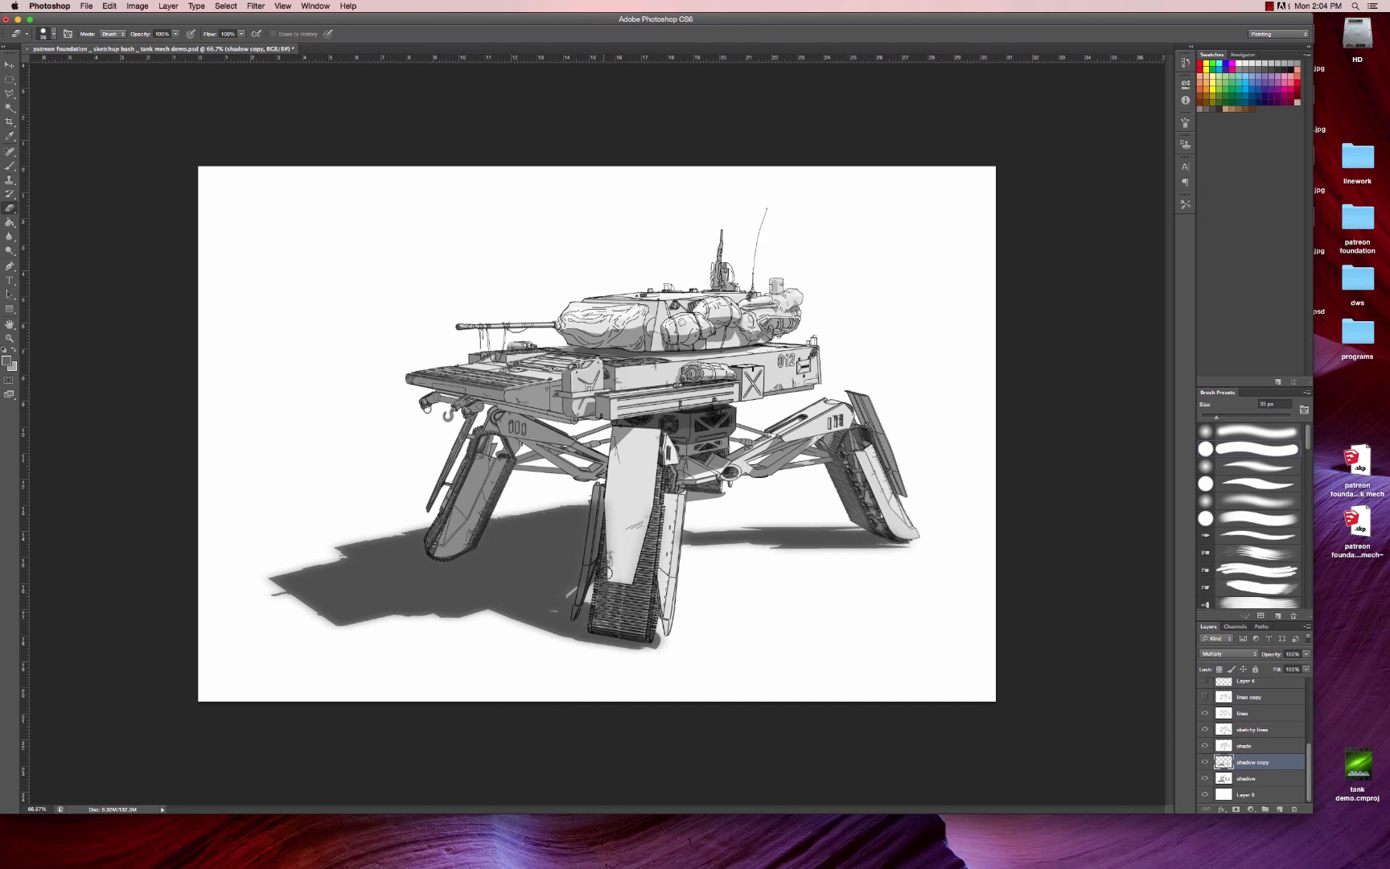
pyautogui.moveTo(619, 625)
pyautogui.mouseDown()
pyautogui.moveTo(633, 632)
pyautogui.moveTo(646, 597)
pyautogui.moveTo(617, 590)
pyautogui.mouseUp()
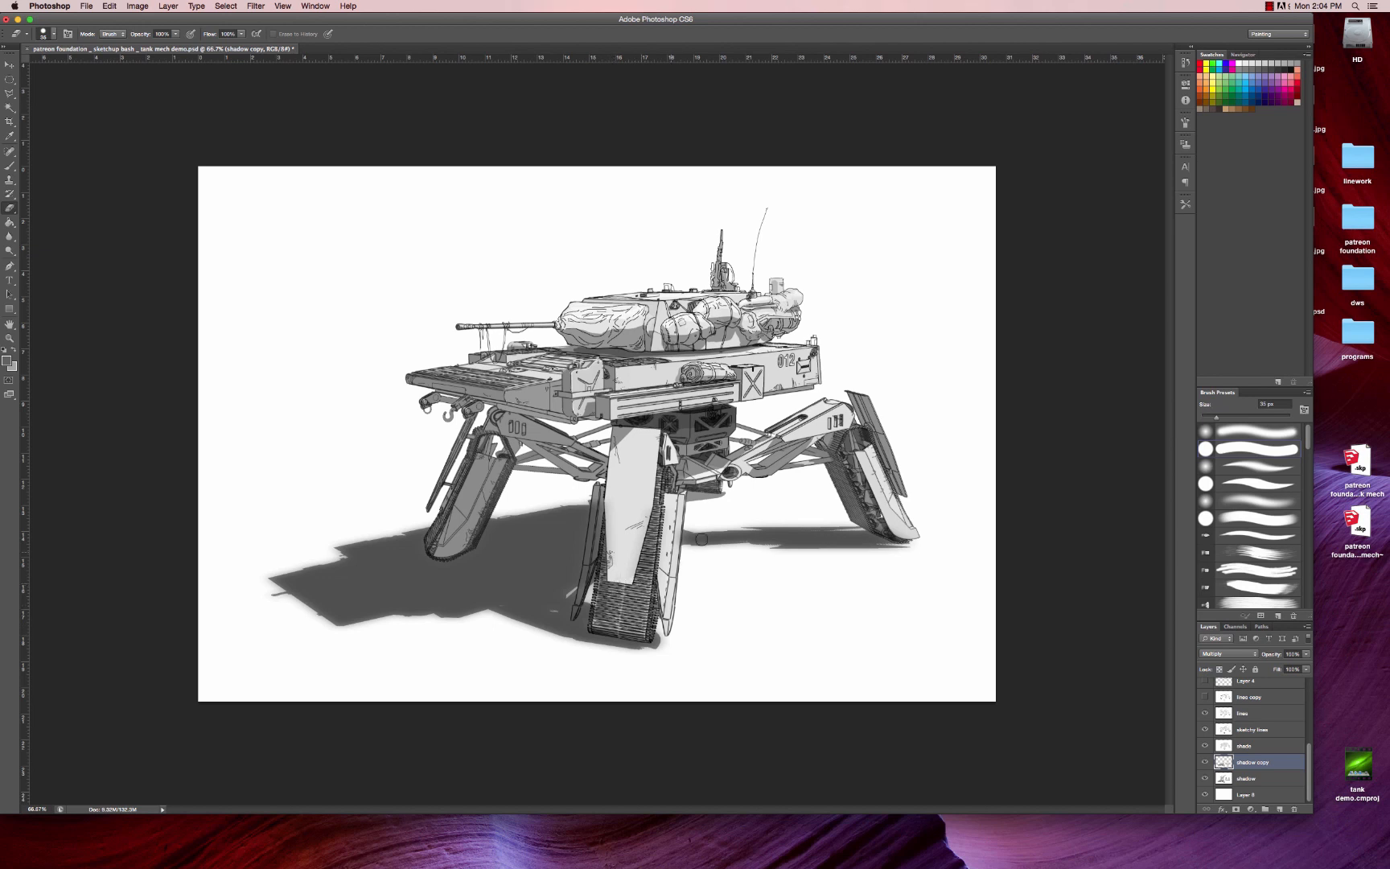
# - Finish erasing the shadow copy's overlap on the mech's right leg, and make the original shadow layer active
pyautogui.moveTo(887, 522); pyautogui.dragTo(891, 530)
pyautogui.click(1271, 783)
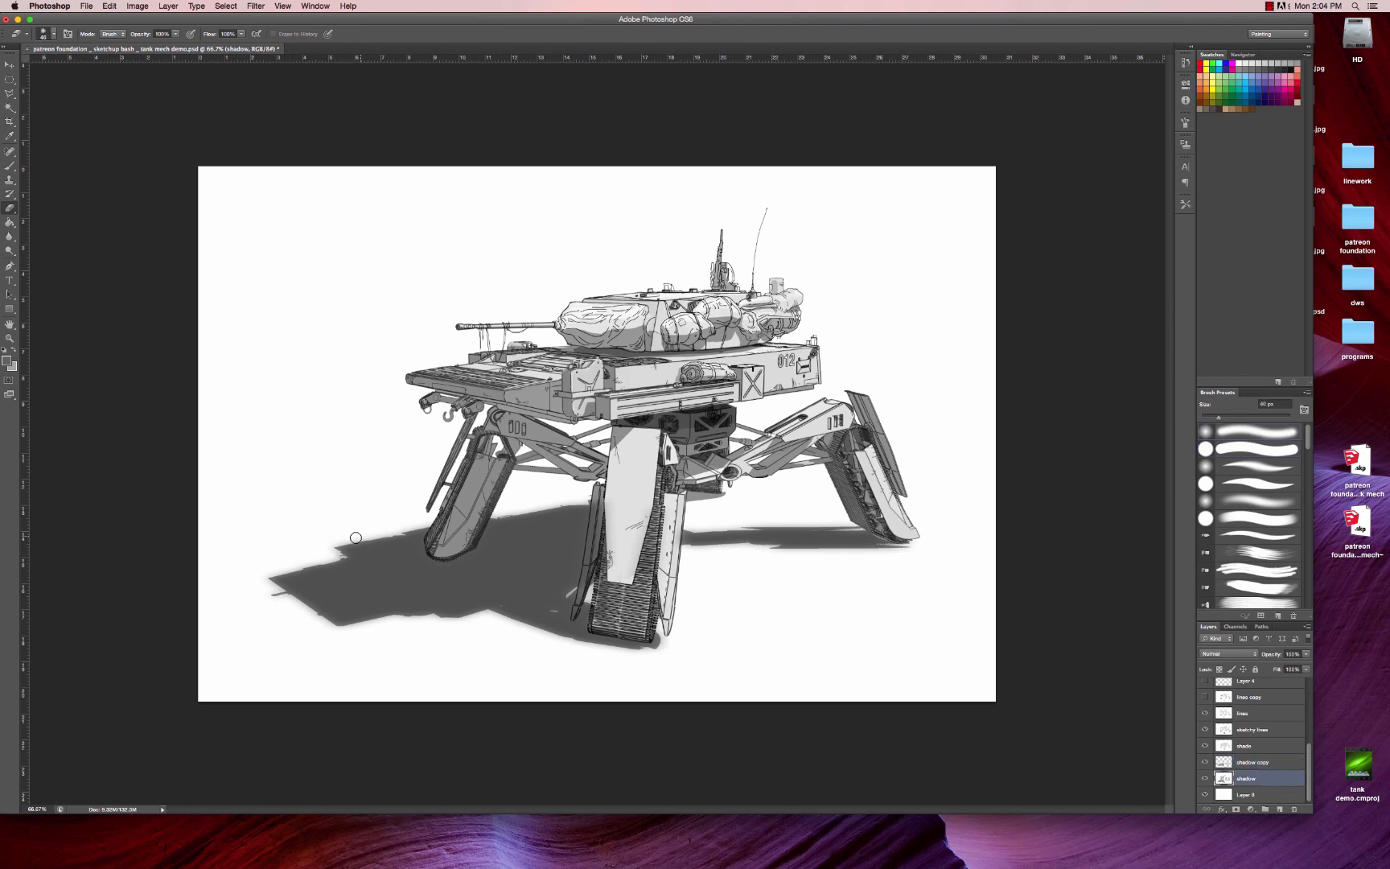
# - Try fading the ground shadow's far edge around the left leg with a large soft eraser, and undo it
pyautogui.press(']')
pyautogui.press(']')
pyautogui.press(']')
pyautogui.press(']')
pyautogui.press(']')
pyautogui.press(']')
pyautogui.press(']')
pyautogui.press(']')
pyautogui.press(']')
pyautogui.press(']')
pyautogui.press(']')
pyautogui.moveTo(387, 515)
pyautogui.mouseDown()
pyautogui.moveTo(245, 580)
pyautogui.moveTo(473, 493)
pyautogui.mouseUp()
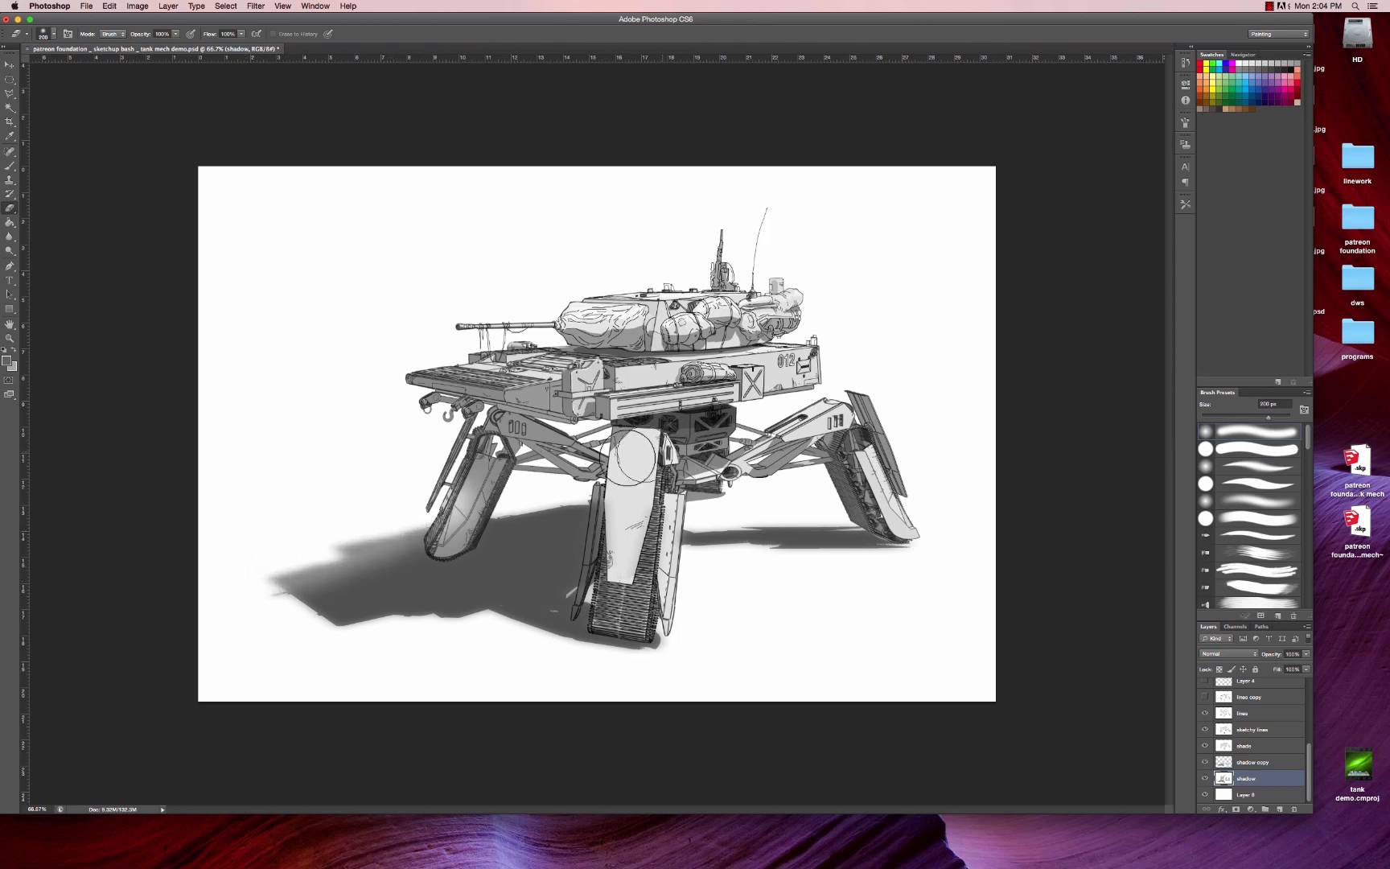
pyautogui.press('super+z')
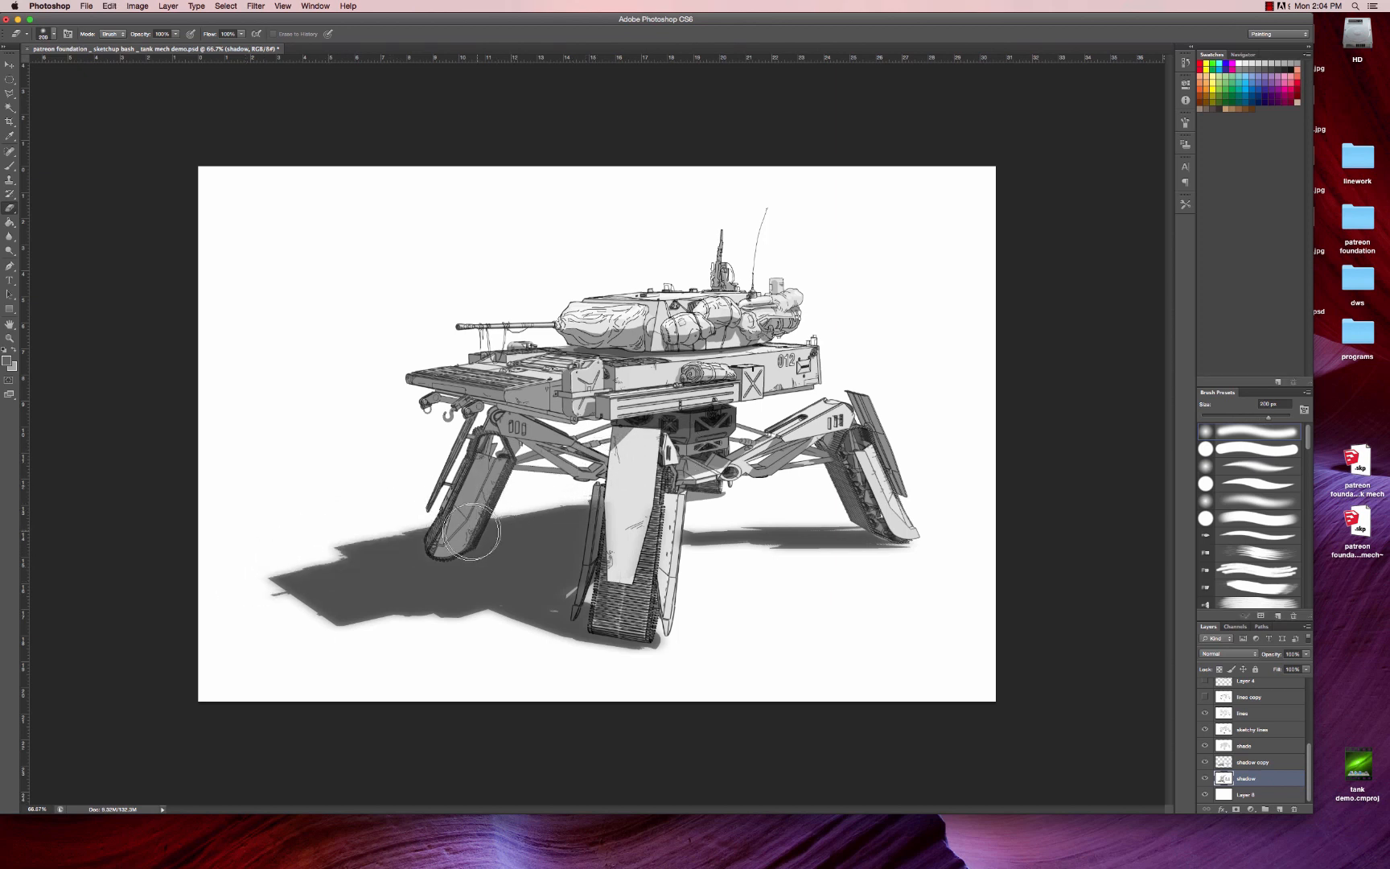
pyautogui.press('z')
pyautogui.doubleClick(443, 547)
pyautogui.moveTo(513, 530); pyautogui.dragTo(724, 434)
pyautogui.press('l')
pyautogui.moveTo(126, 388)
pyautogui.mouseDown()
pyautogui.moveTo(481, 352)
pyautogui.moveTo(633, 366)
pyautogui.mouseUp()
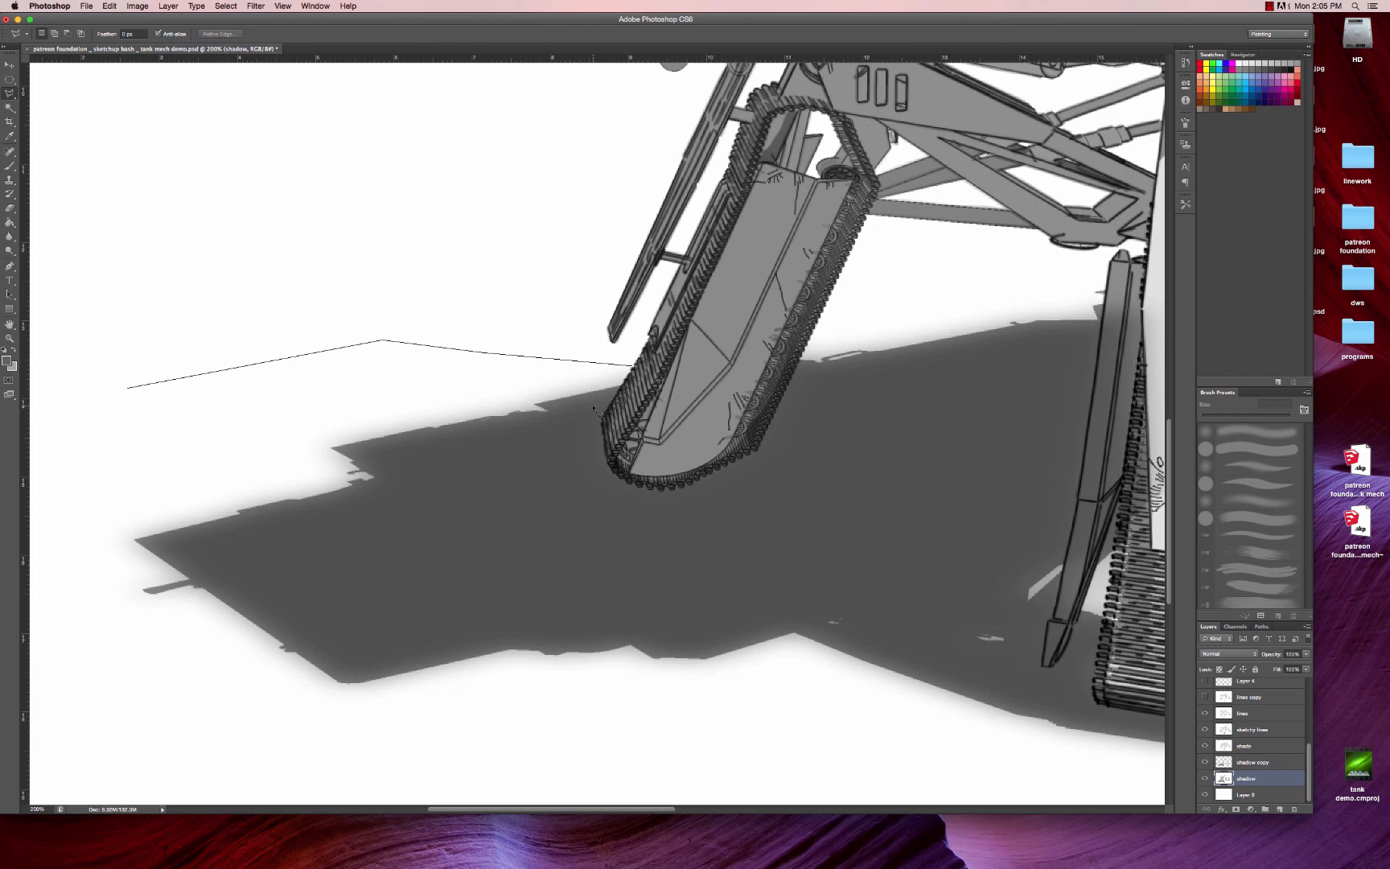
pyautogui.doubleClick(594, 409)
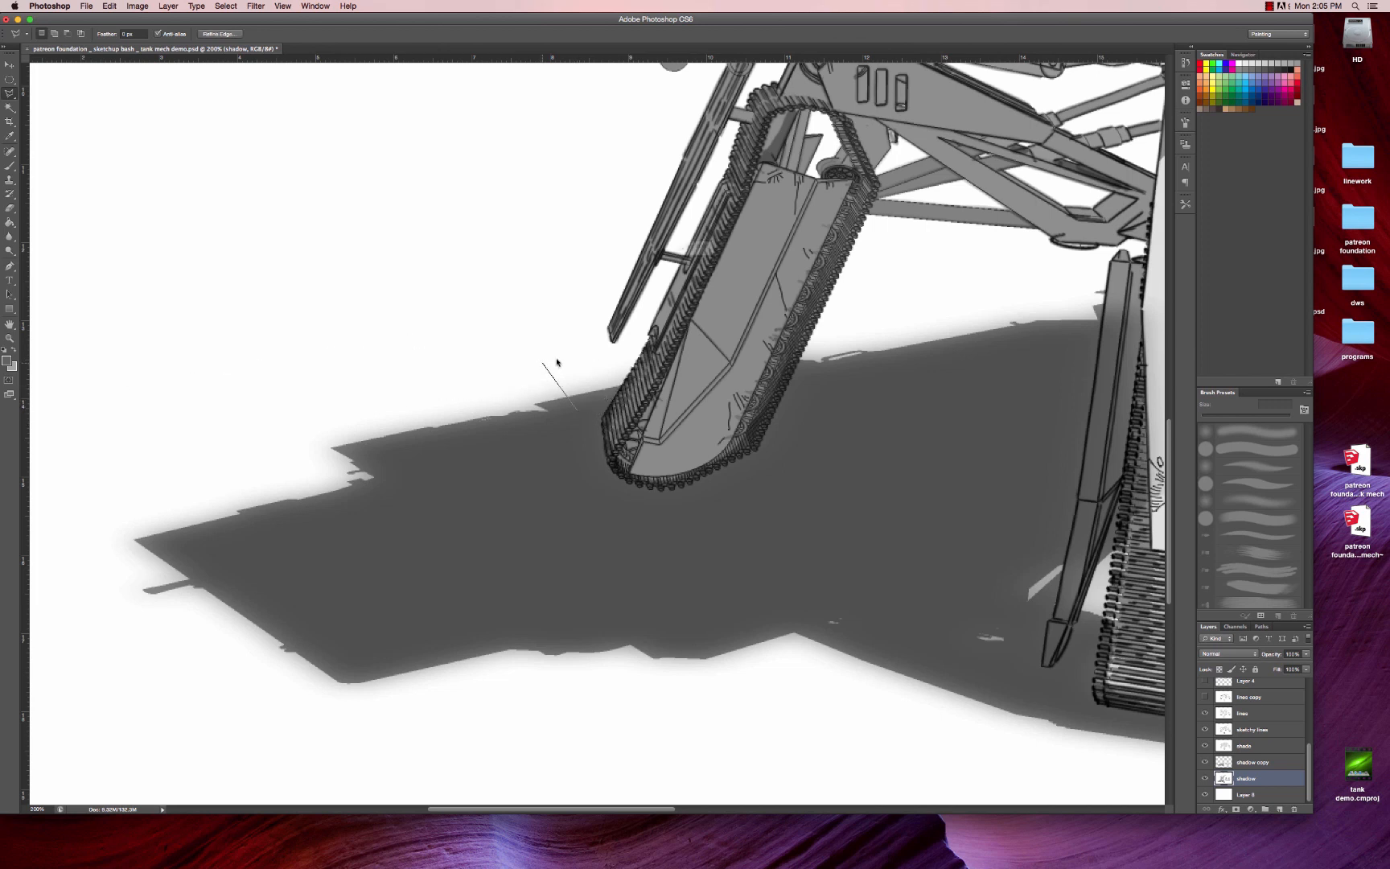
pyautogui.click(779, 276)
# - Select the ground shadow with the Polygonal Lasso, following the contours of the left and front legs to leave them out
pyautogui.moveTo(107, 422)
pyautogui.mouseDown()
pyautogui.moveTo(633, 370)
pyautogui.moveTo(603, 424)
pyautogui.moveTo(614, 464)
pyautogui.mouseUp()
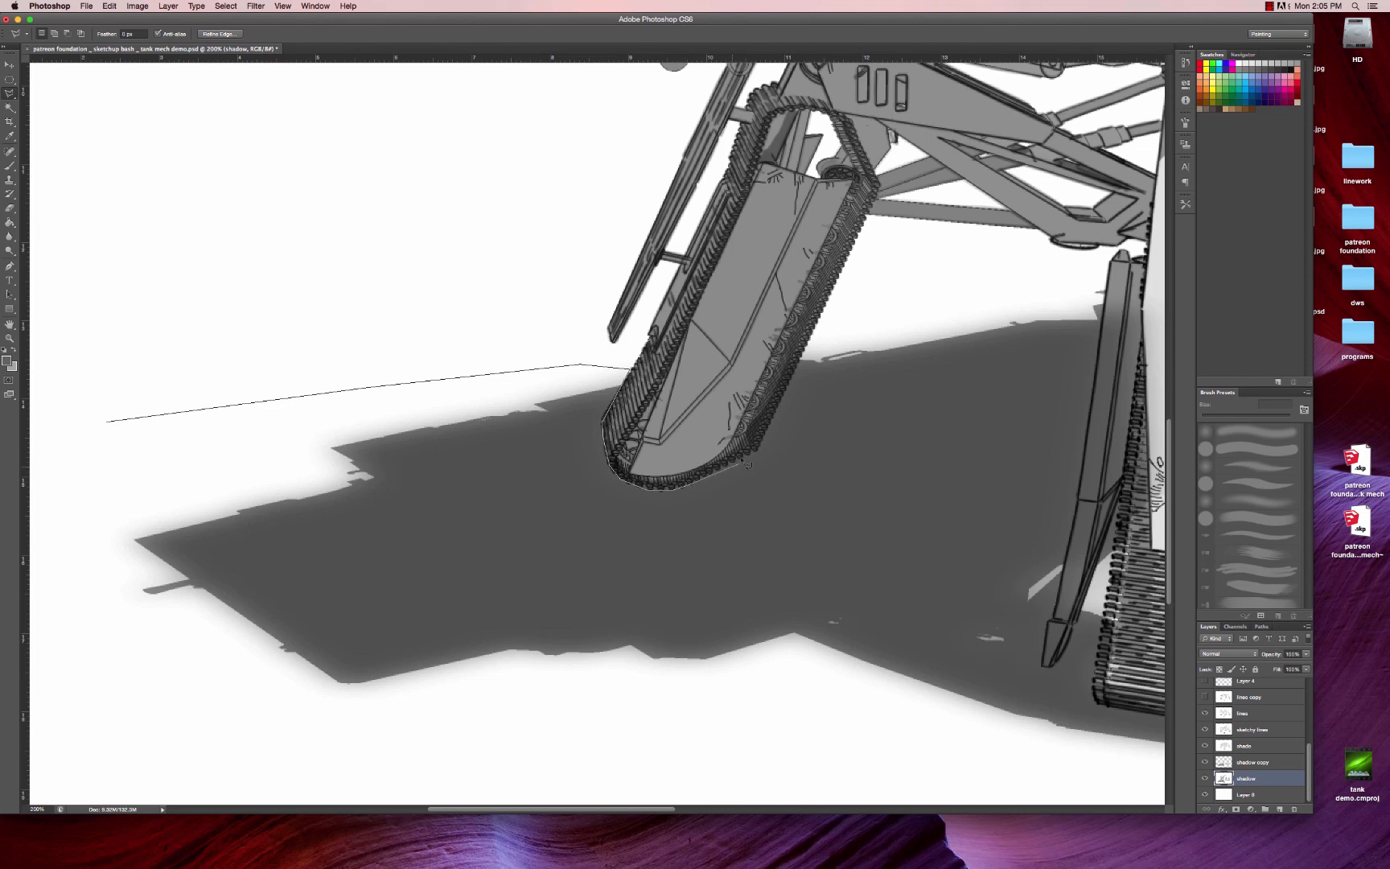
pyautogui.moveTo(744, 461)
pyautogui.mouseDown()
pyautogui.moveTo(835, 300)
pyautogui.moveTo(946, 266)
pyautogui.moveTo(500, 299)
pyautogui.moveTo(694, 298)
pyautogui.moveTo(638, 419)
pyautogui.moveTo(611, 605)
pyautogui.moveTo(639, 654)
pyautogui.moveTo(627, 700)
pyautogui.moveTo(682, 738)
pyautogui.moveTo(866, 771)
pyautogui.moveTo(916, 747)
pyautogui.moveTo(933, 771)
pyautogui.moveTo(1028, 489)
pyautogui.mouseUp()
pyautogui.click(910, 739)
pyautogui.click(928, 763)
pyautogui.click(938, 576)
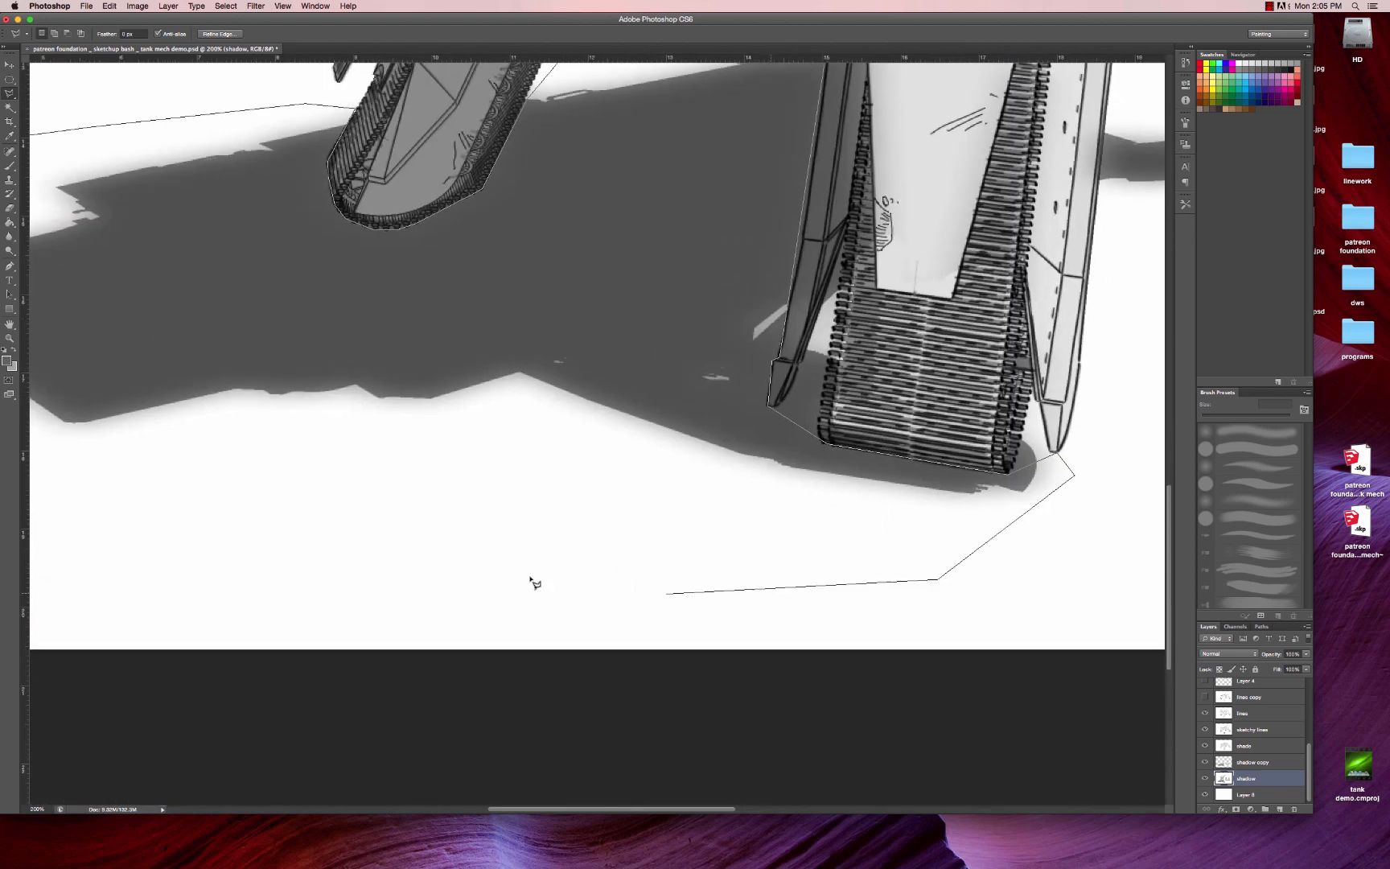
pyautogui.click(528, 577)
pyautogui.click(330, 579)
pyautogui.moveTo(620, 592); pyautogui.dragTo(1092, 619)
pyautogui.click(471, 572)
pyautogui.click(314, 497)
pyautogui.click(218, 321)
pyautogui.doubleClick(215, 214)
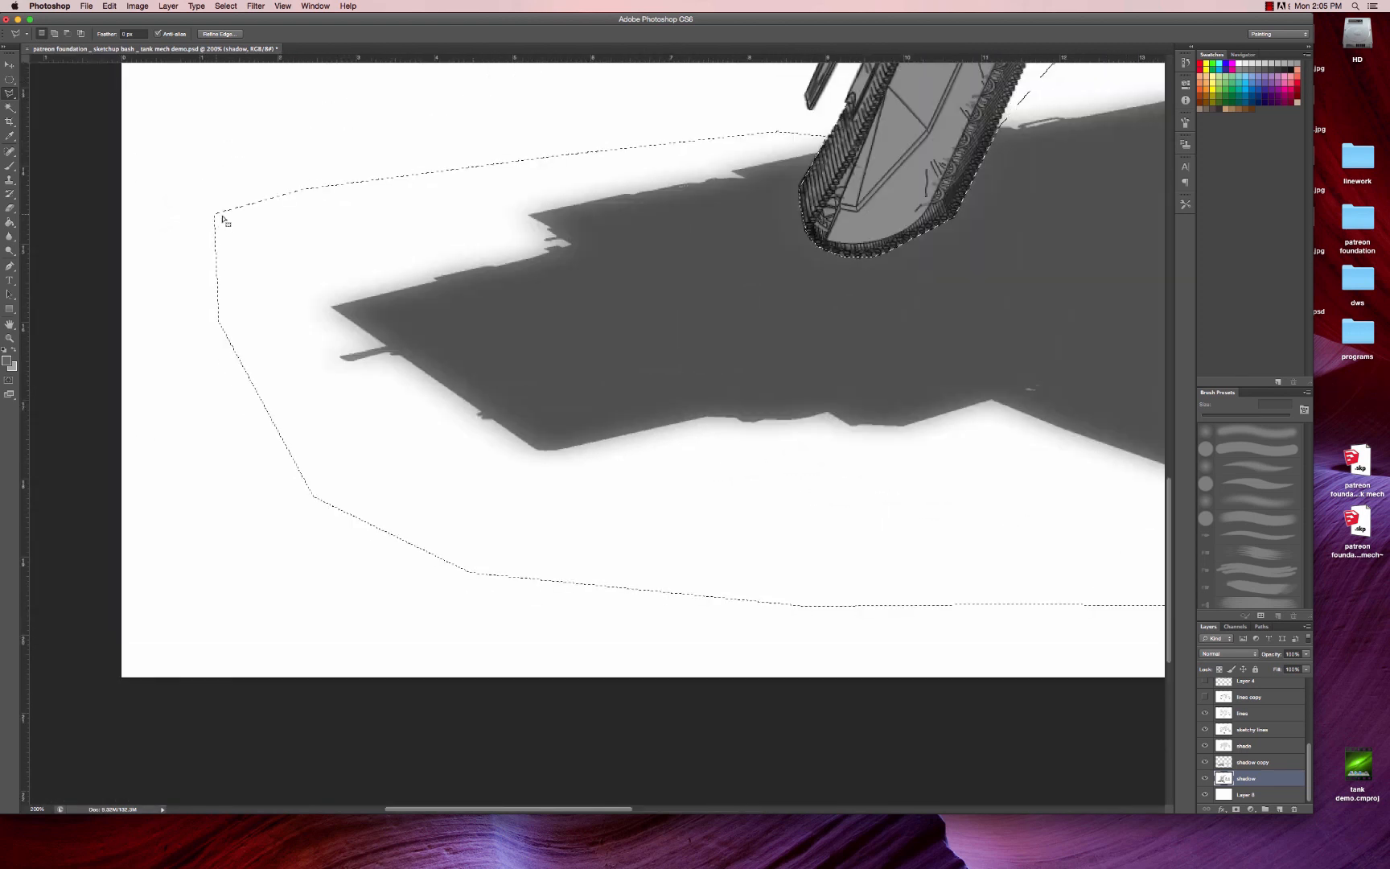
pyautogui.keyDown('alt'); pyautogui.keyDown('super'); pyautogui.click(226, 230); pyautogui.keyUp('super'); pyautogui.keyUp('alt')
pyautogui.keyDown('alt'); pyautogui.keyDown('super'); pyautogui.click(228, 229); pyautogui.keyUp('super'); pyautogui.keyUp('alt')
pyautogui.press('b')
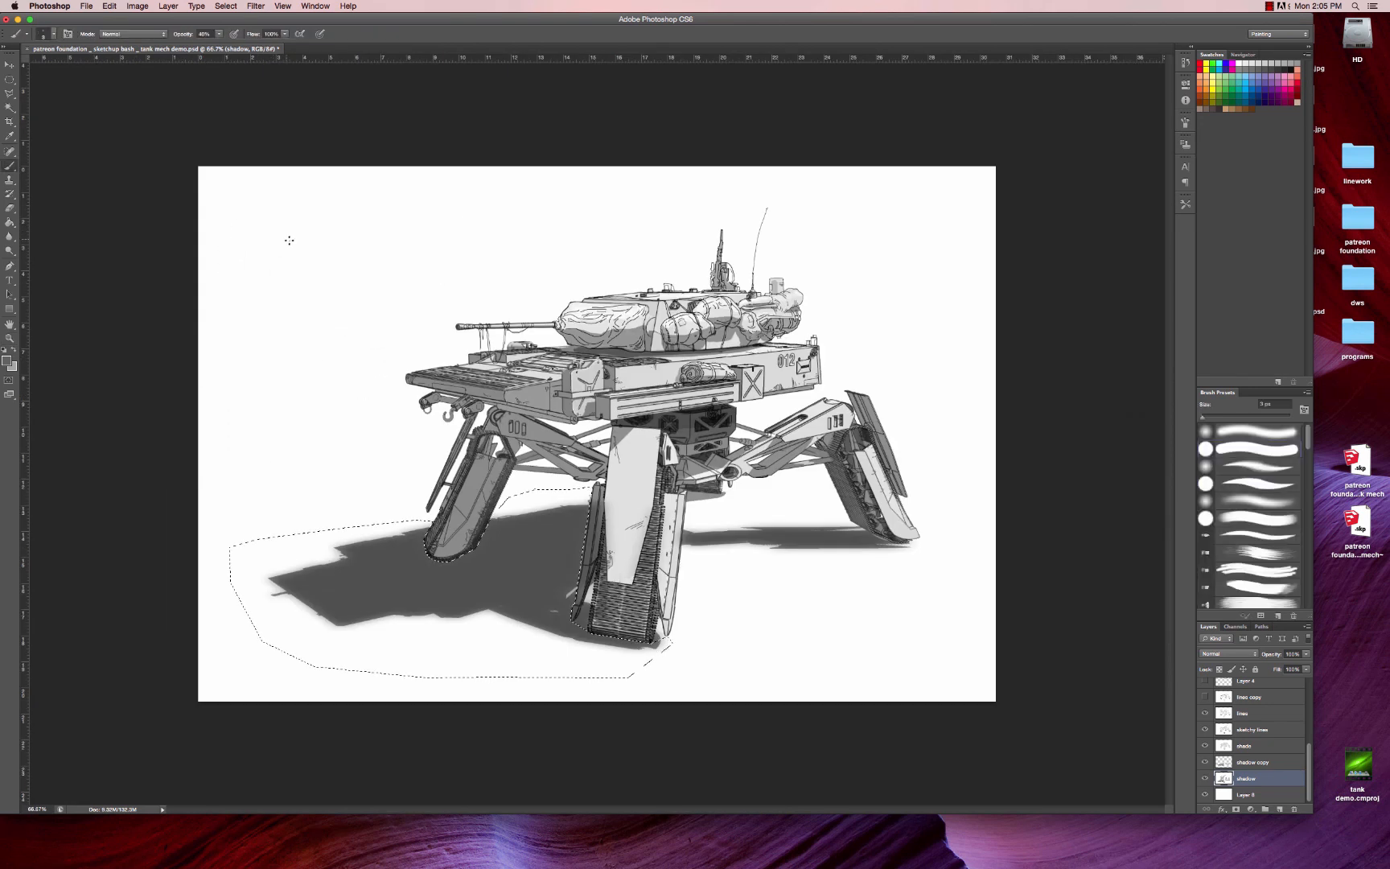
pyautogui.press(']')
pyautogui.press(']')
pyautogui.press(']')
pyautogui.press(']')
pyautogui.press(']')
pyautogui.press(']')
pyautogui.press(']')
pyautogui.press(']')
pyautogui.press(']')
pyautogui.press(']')
pyautogui.press(']')
pyautogui.press(']')
pyautogui.press(']')
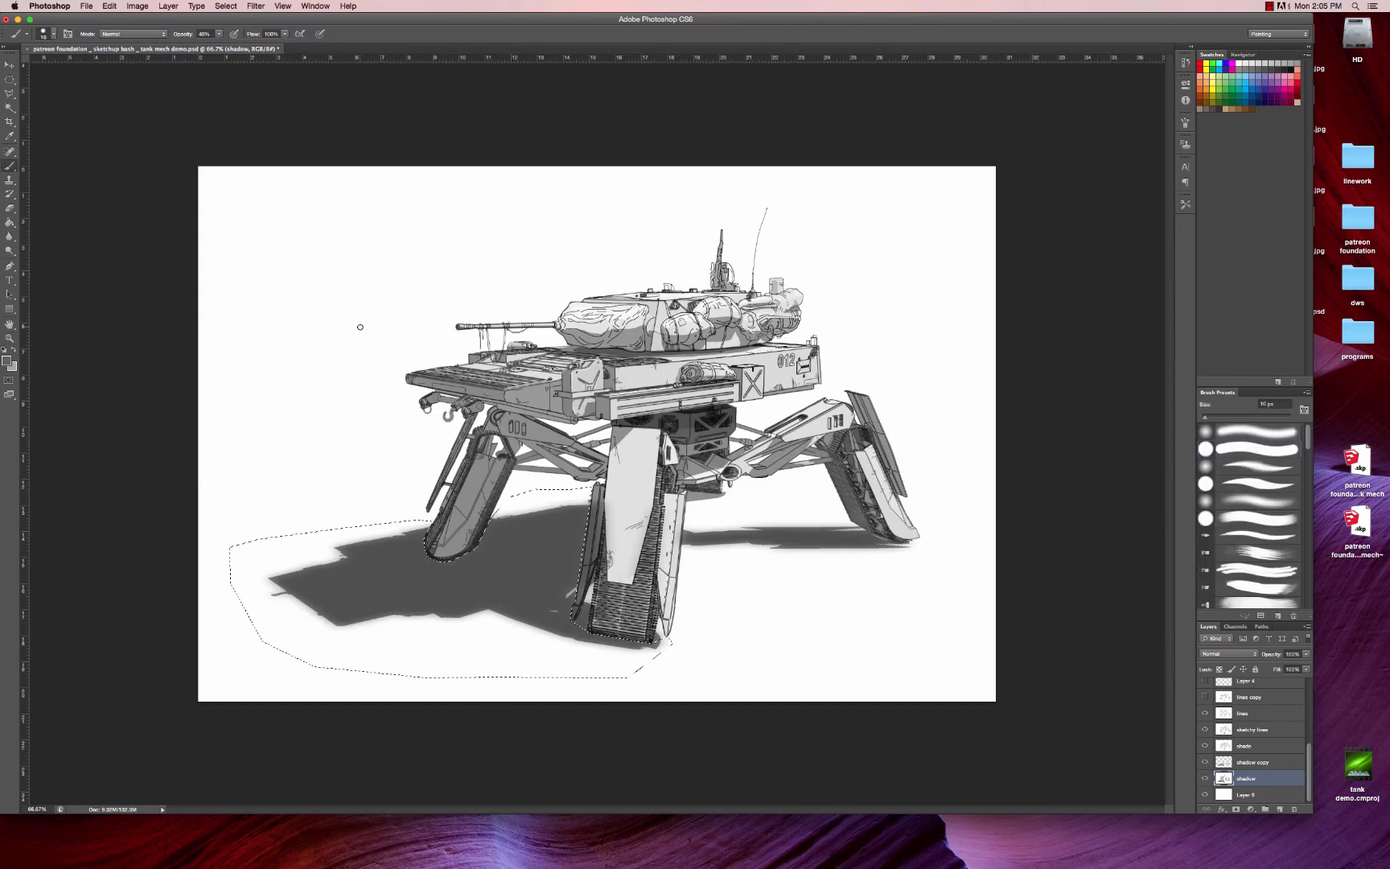
# - Fade the far edge of the selected ground shadow around the left leg with a large soft eraser at reduced opacity
pyautogui.press('e')
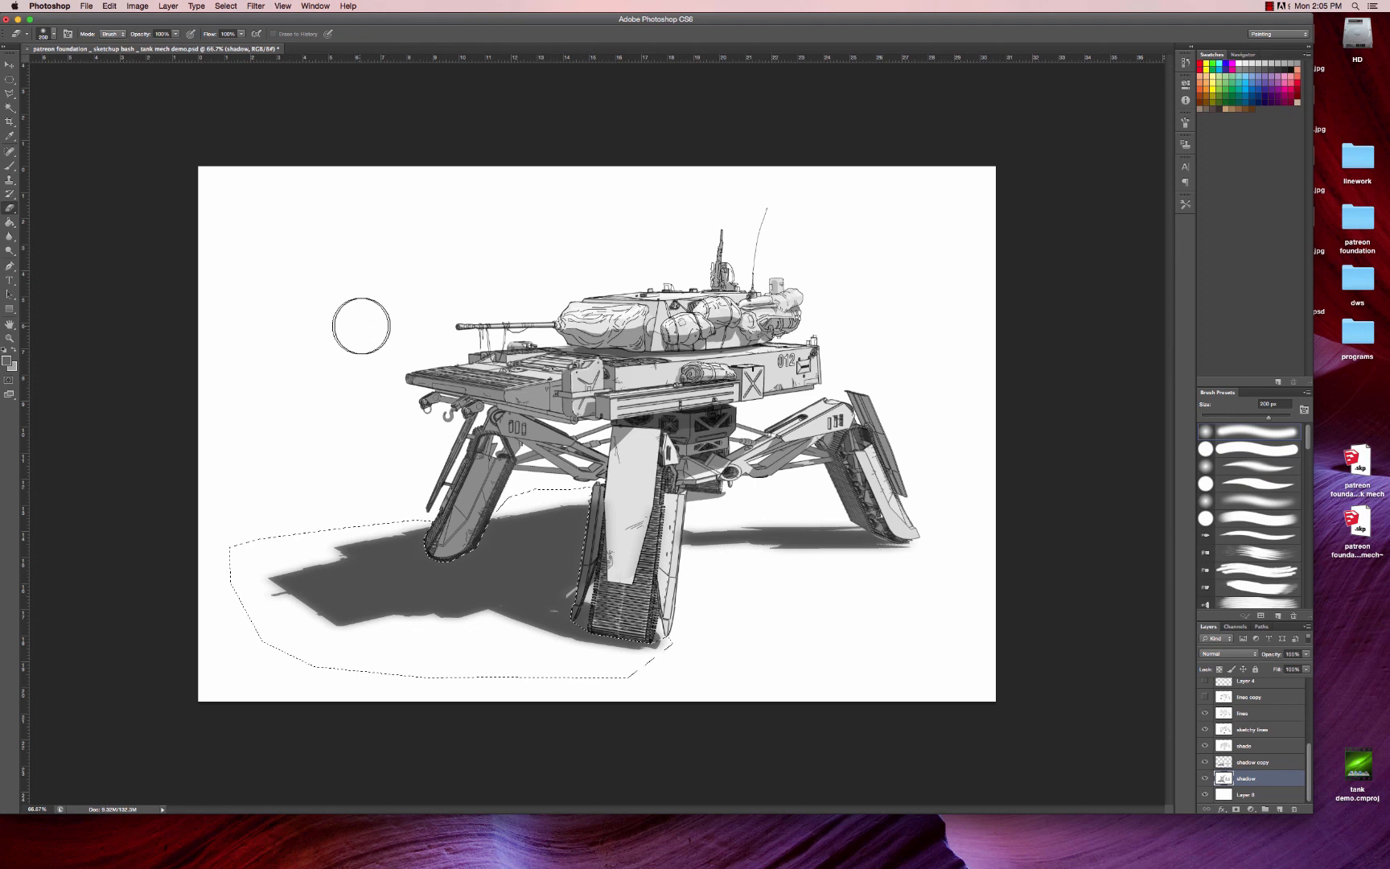
pyautogui.click(175, 34)
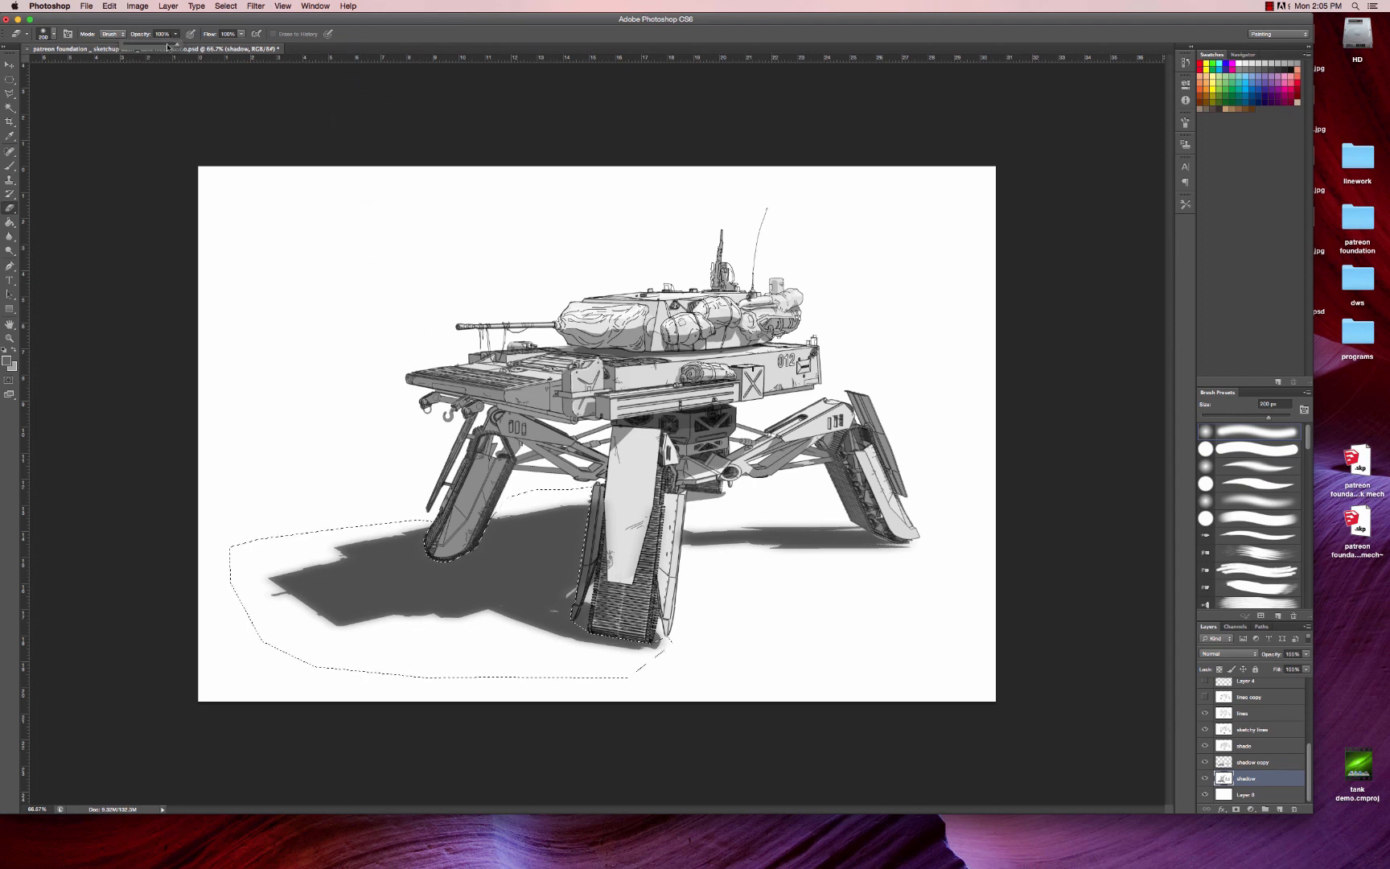
pyautogui.press(']')
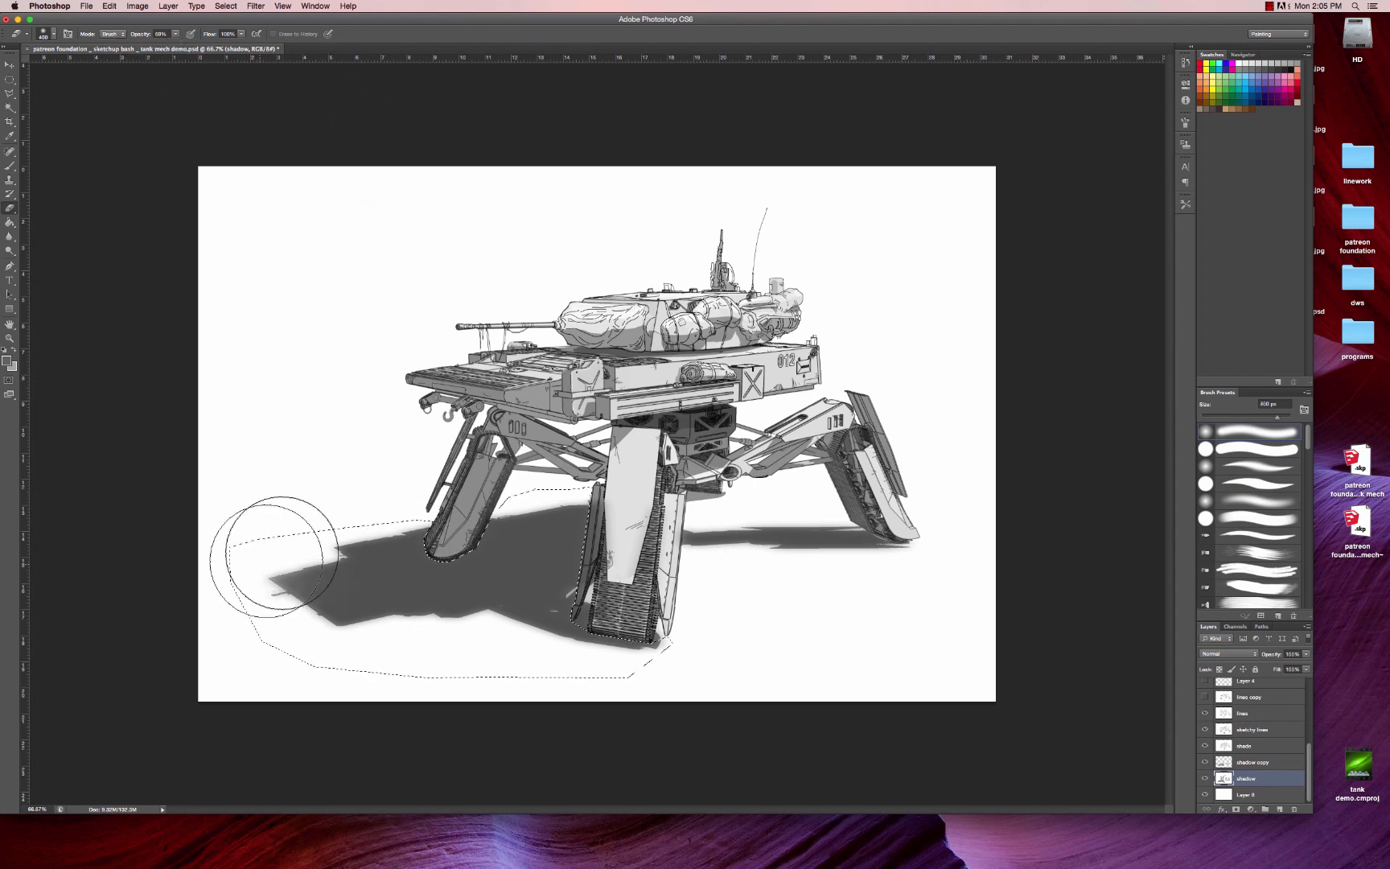
pyautogui.moveTo(281, 552); pyautogui.dragTo(595, 464)
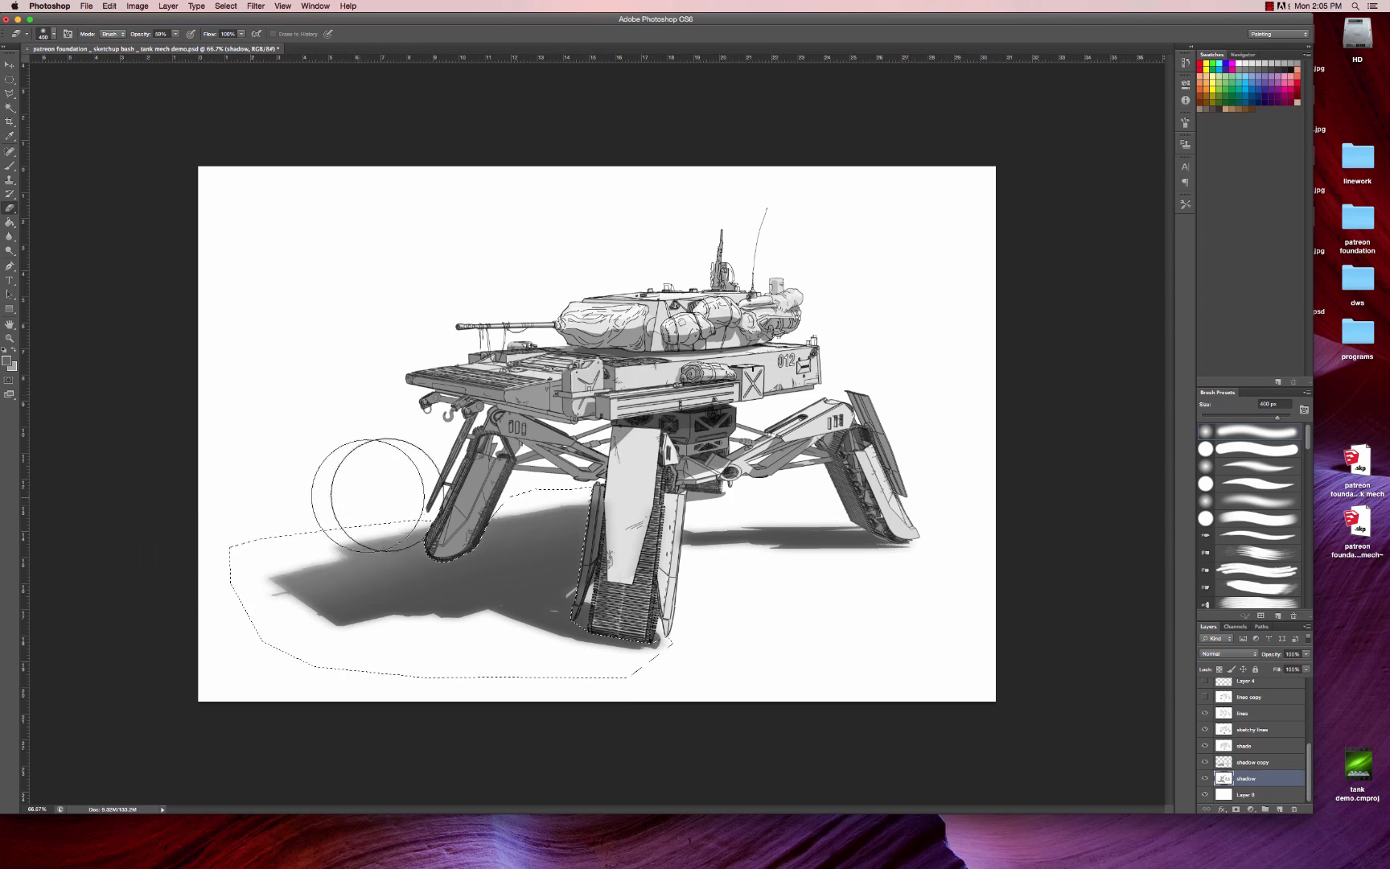
pyautogui.press('[')
pyautogui.press('[')
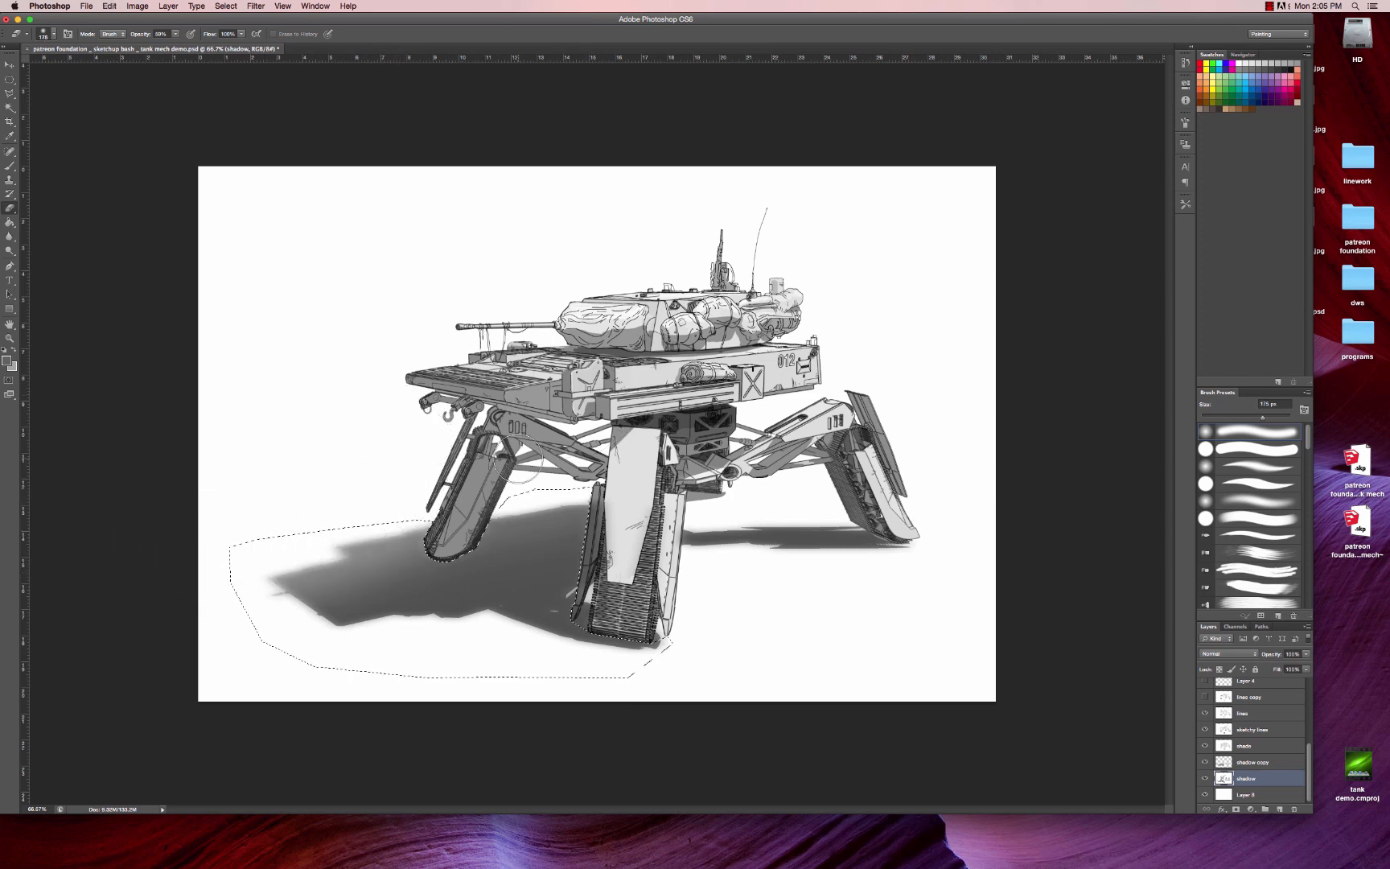
pyautogui.moveTo(435, 515); pyautogui.dragTo(456, 500)
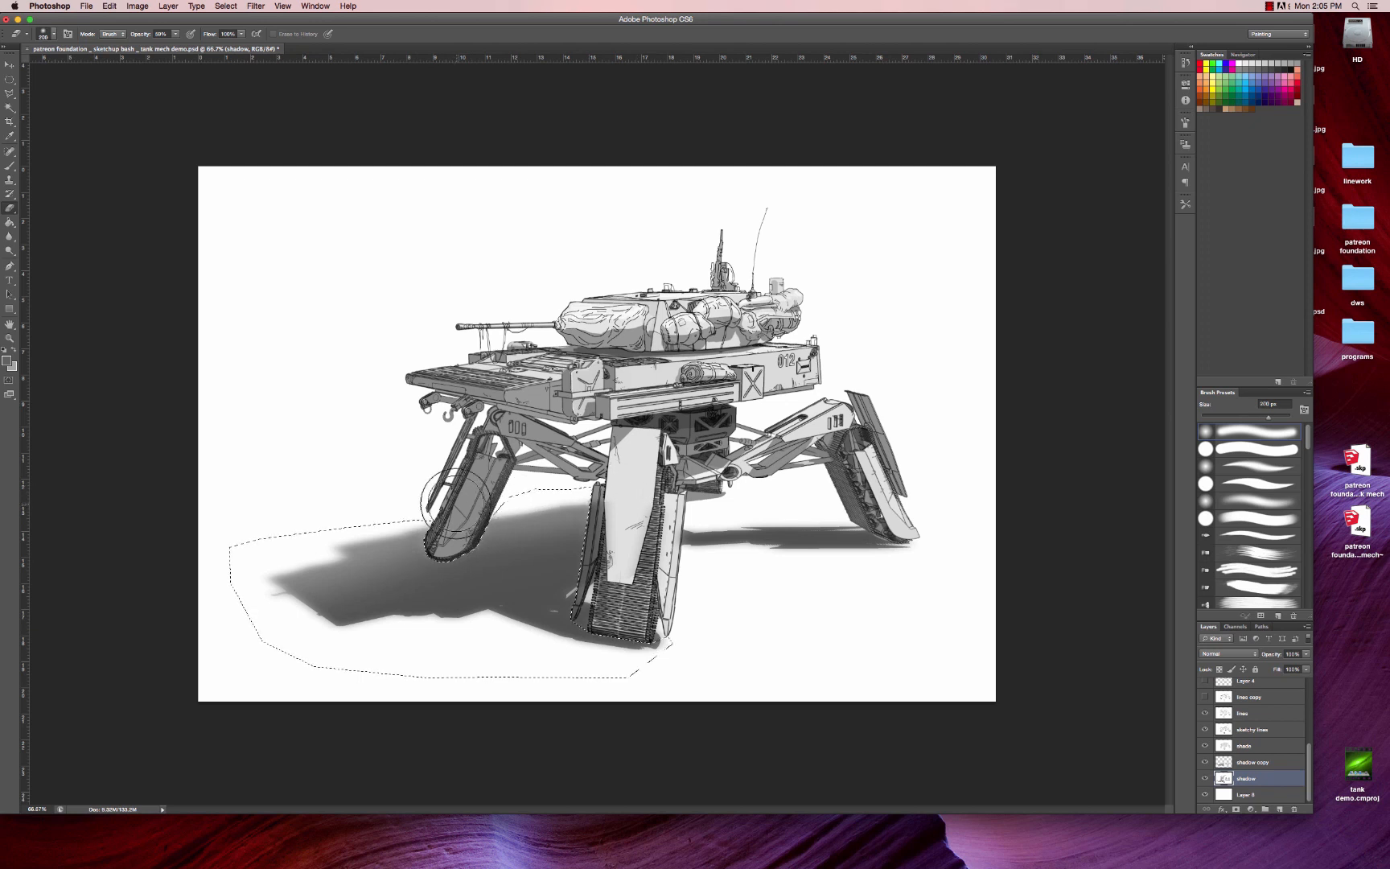
pyautogui.press(']')
pyautogui.press(']')
pyautogui.press(']')
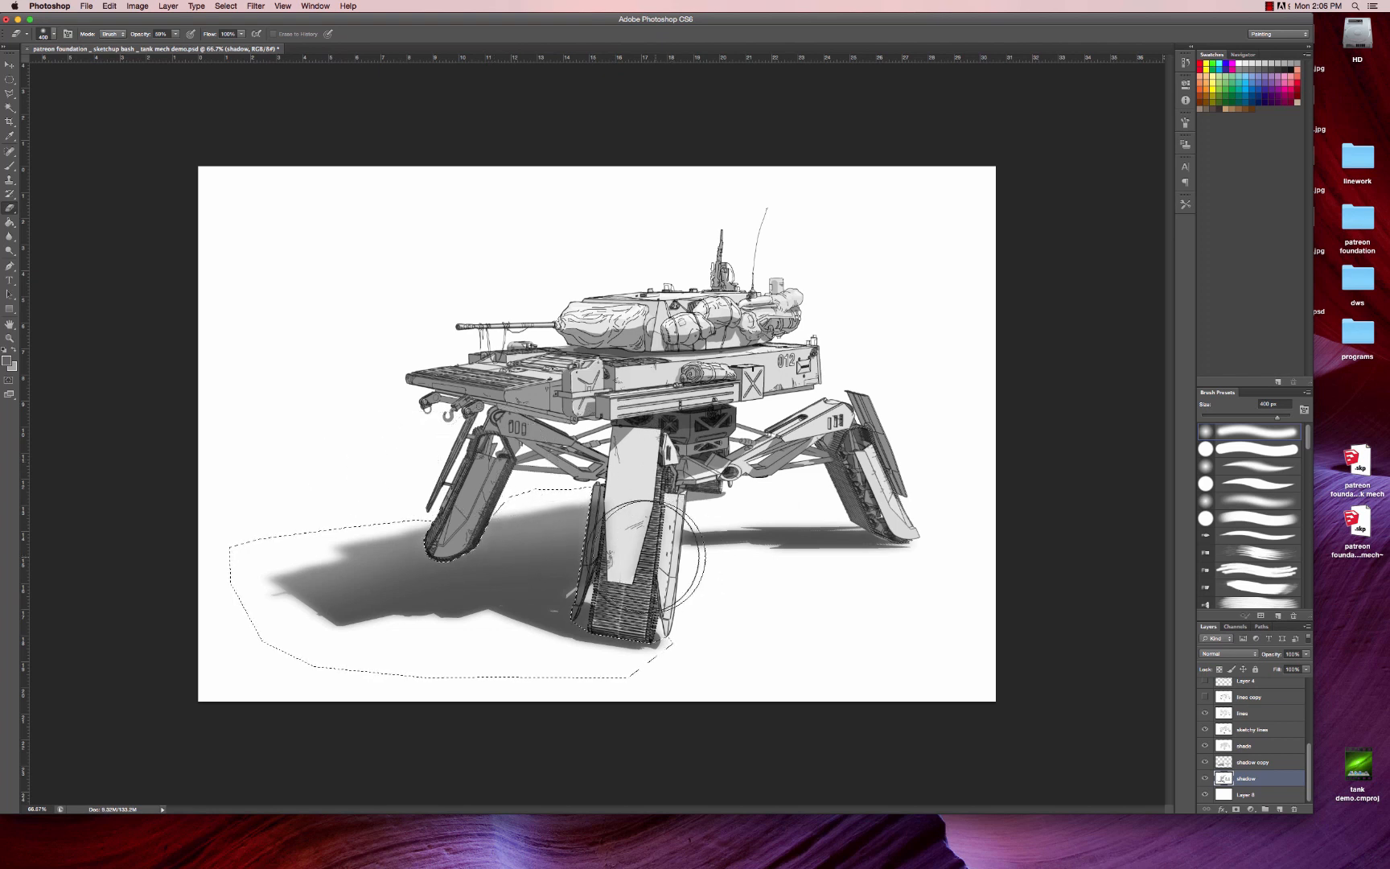
# - Try painting a darker contact shadow on the ground beneath the left leg, and undo it
pyautogui.press('b')
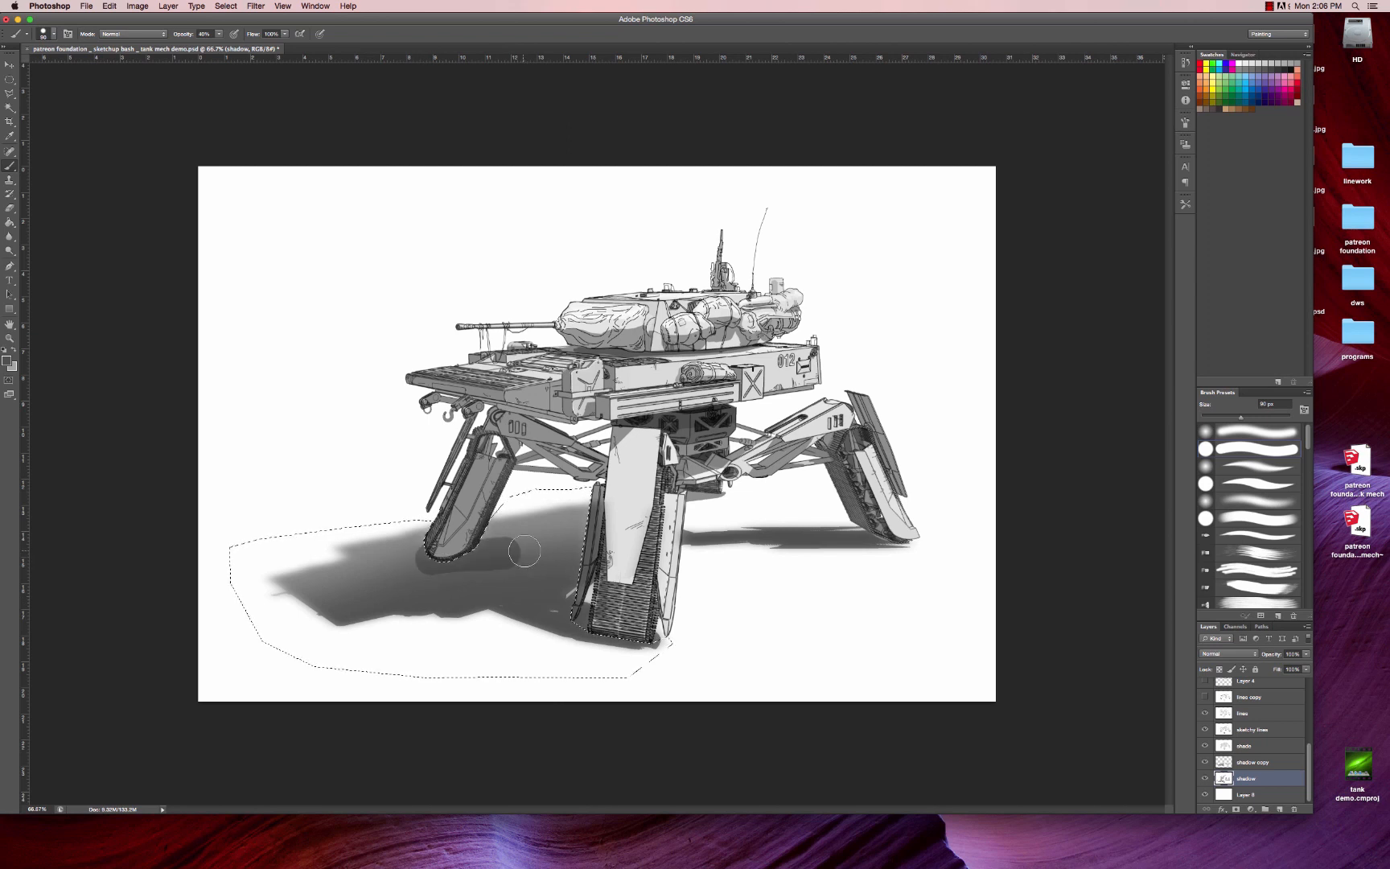
pyautogui.press('super+z')
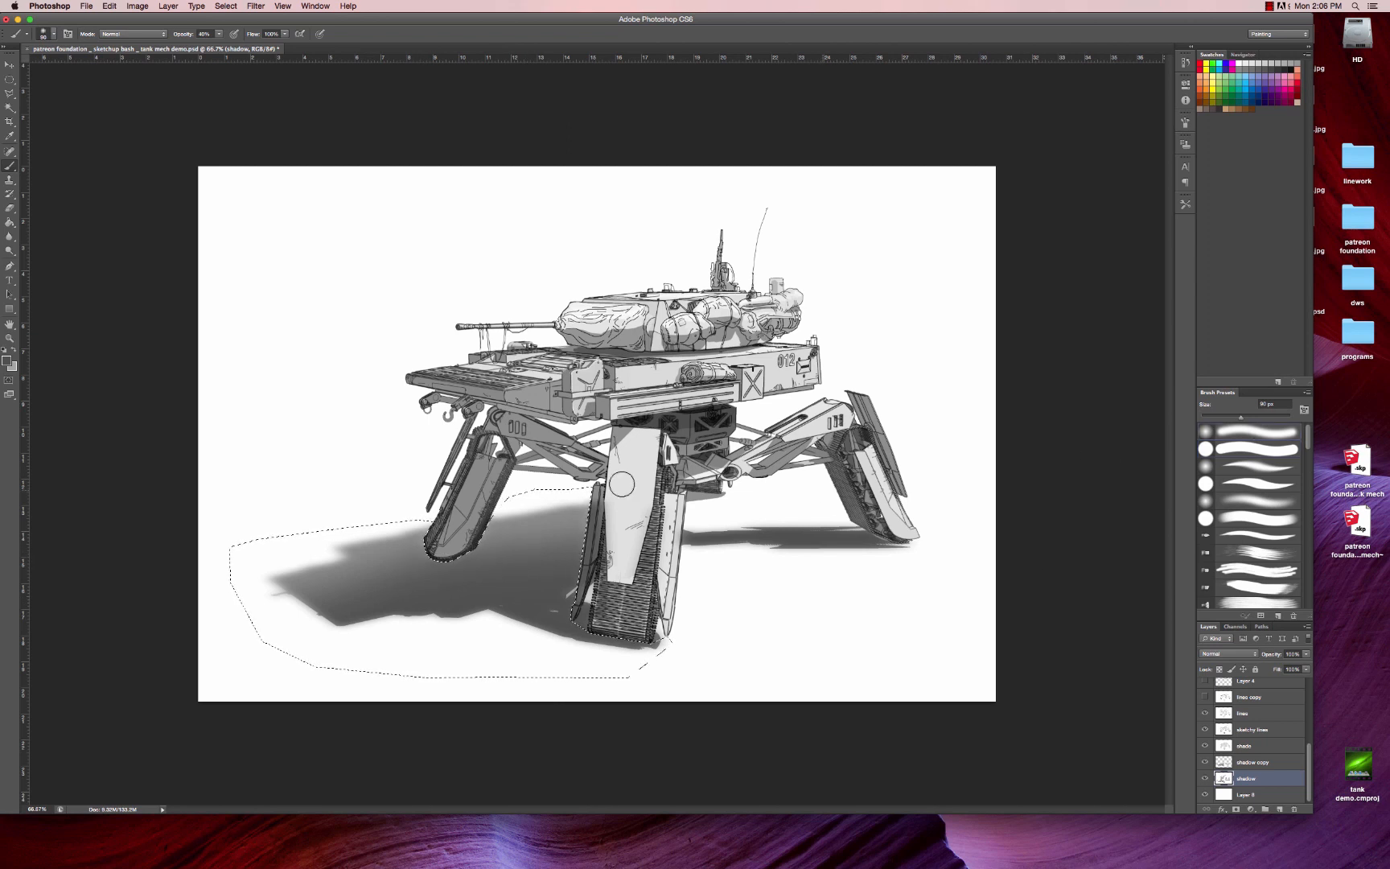
pyautogui.press('super+z')
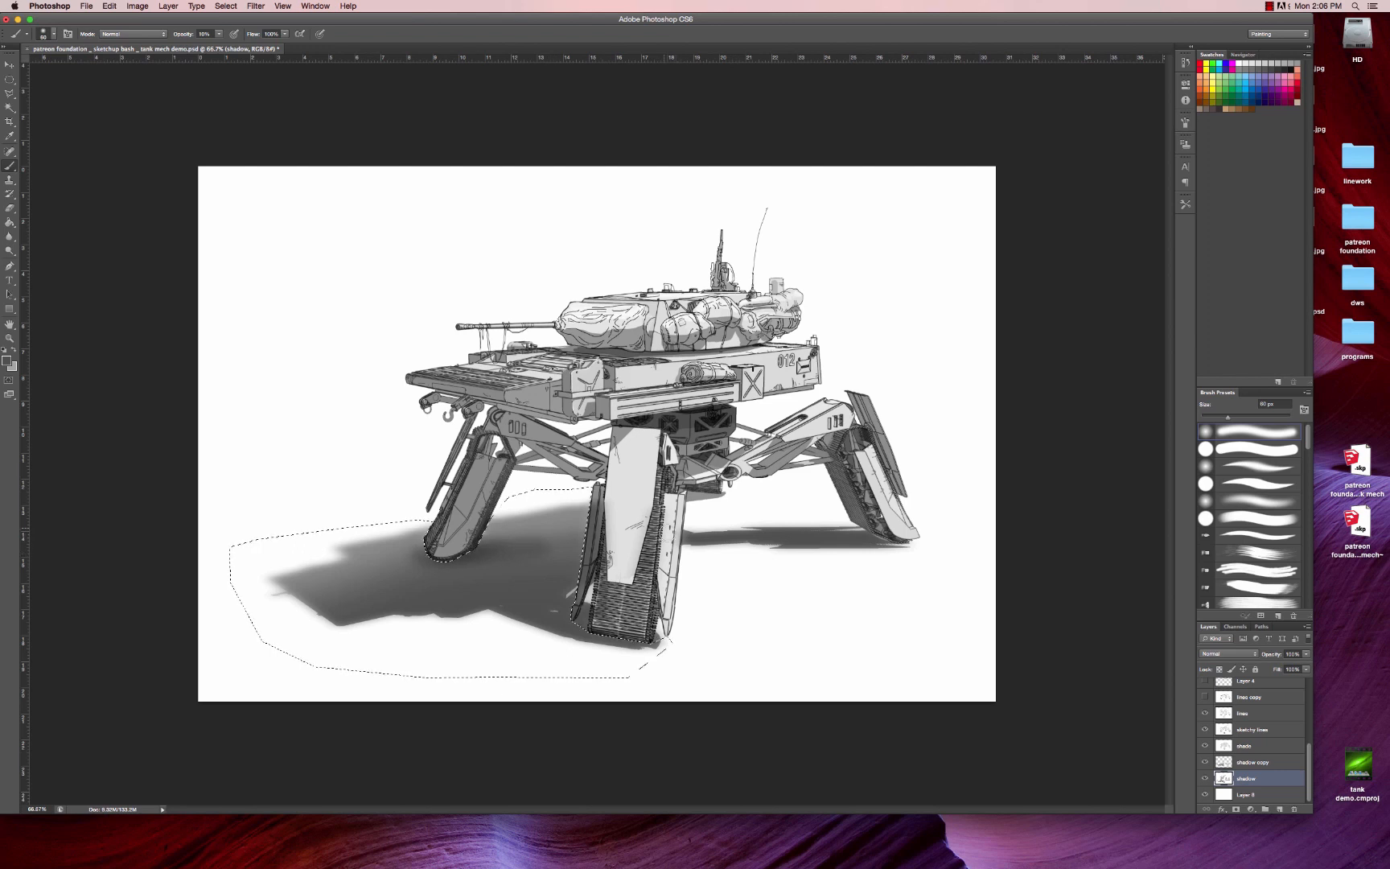
# - Clear the selection and paint soft, dark contact shadows on the ground beneath the mech's right and left legs
pyautogui.press(']')
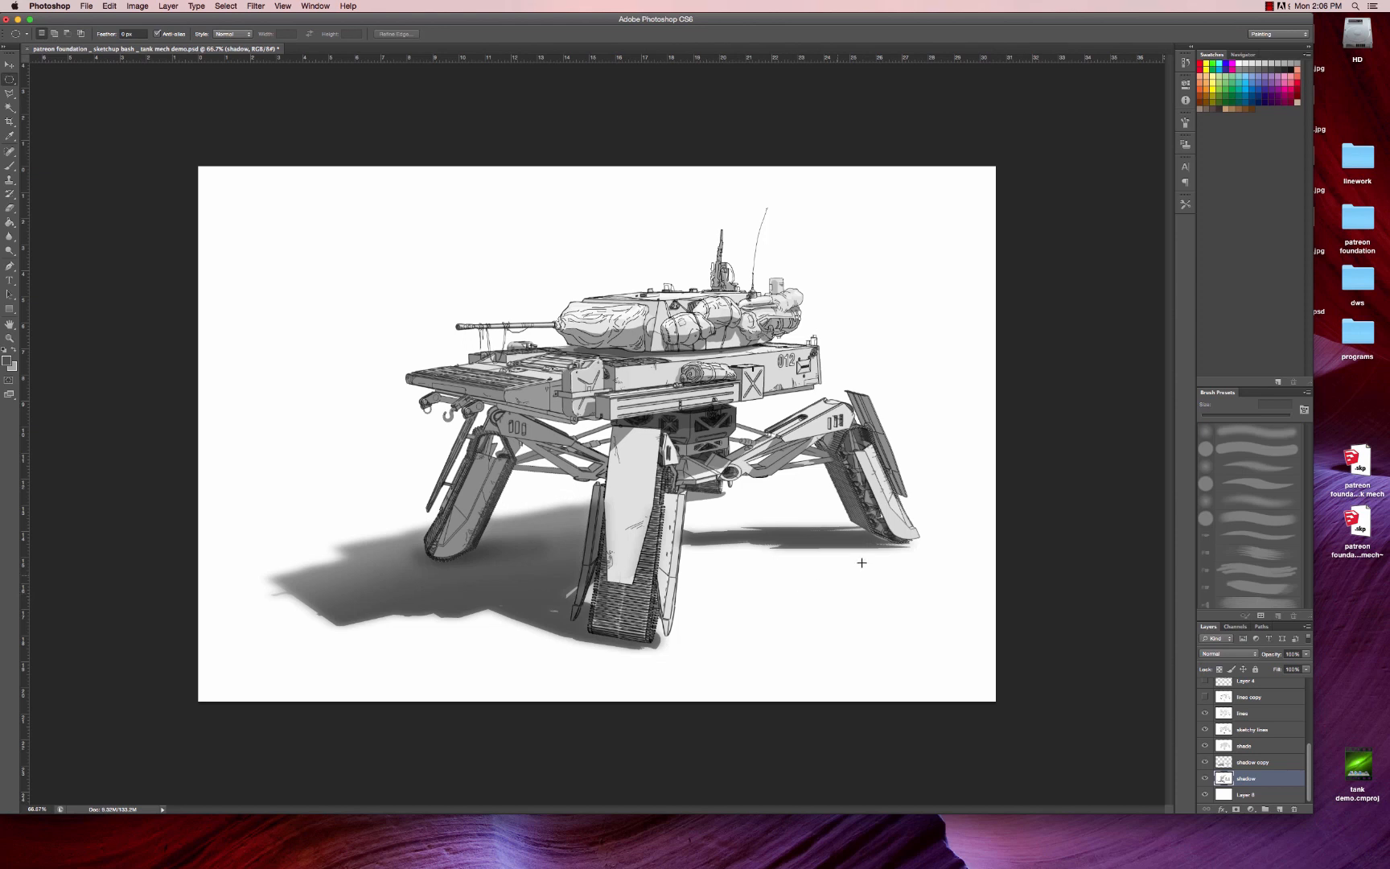
pyautogui.press('b')
pyautogui.press('[')
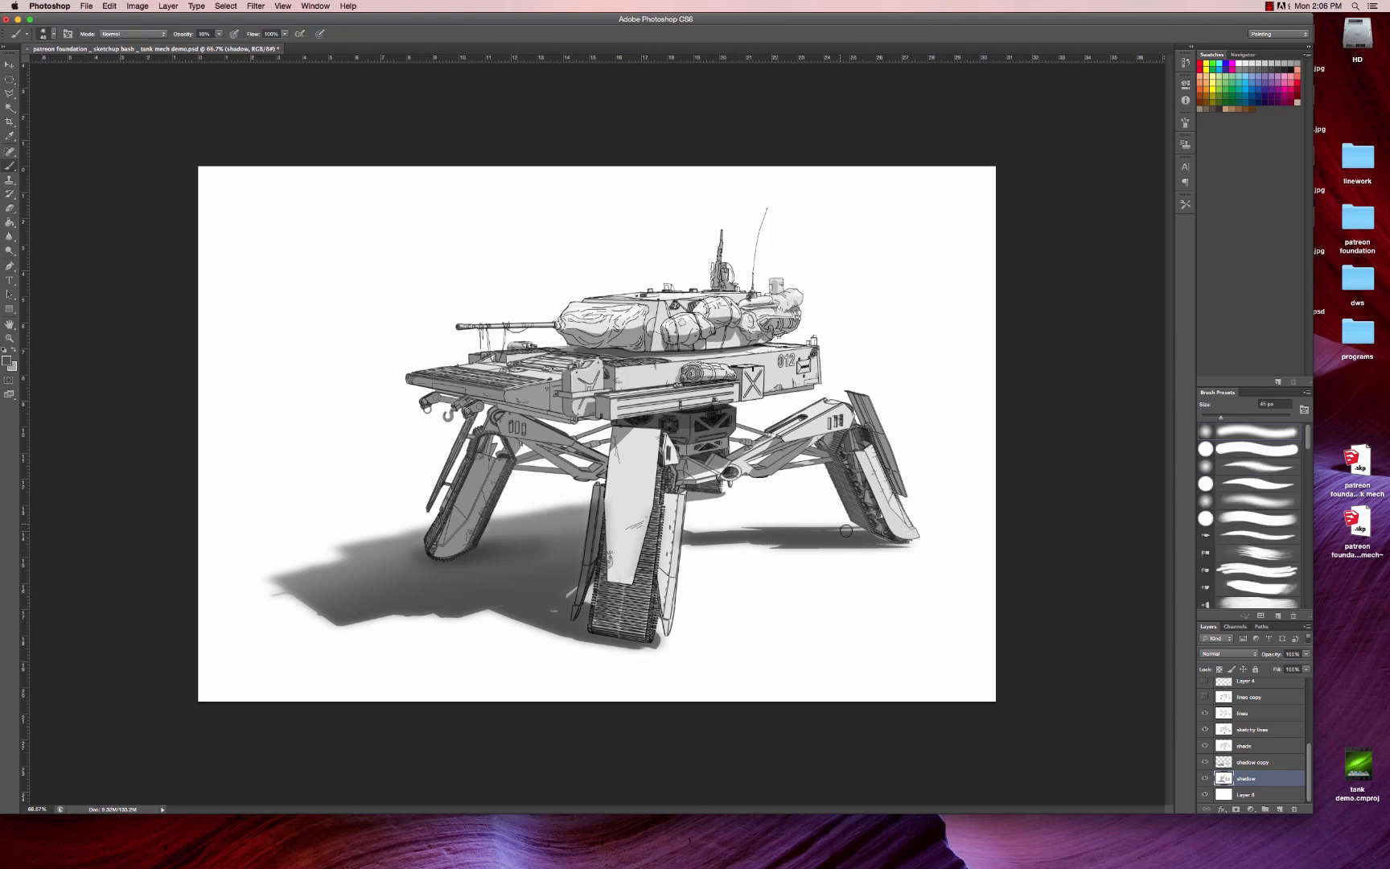
pyautogui.moveTo(843, 538)
pyautogui.mouseDown()
pyautogui.moveTo(905, 538)
pyautogui.moveTo(771, 536)
pyautogui.moveTo(882, 537)
pyautogui.mouseUp()
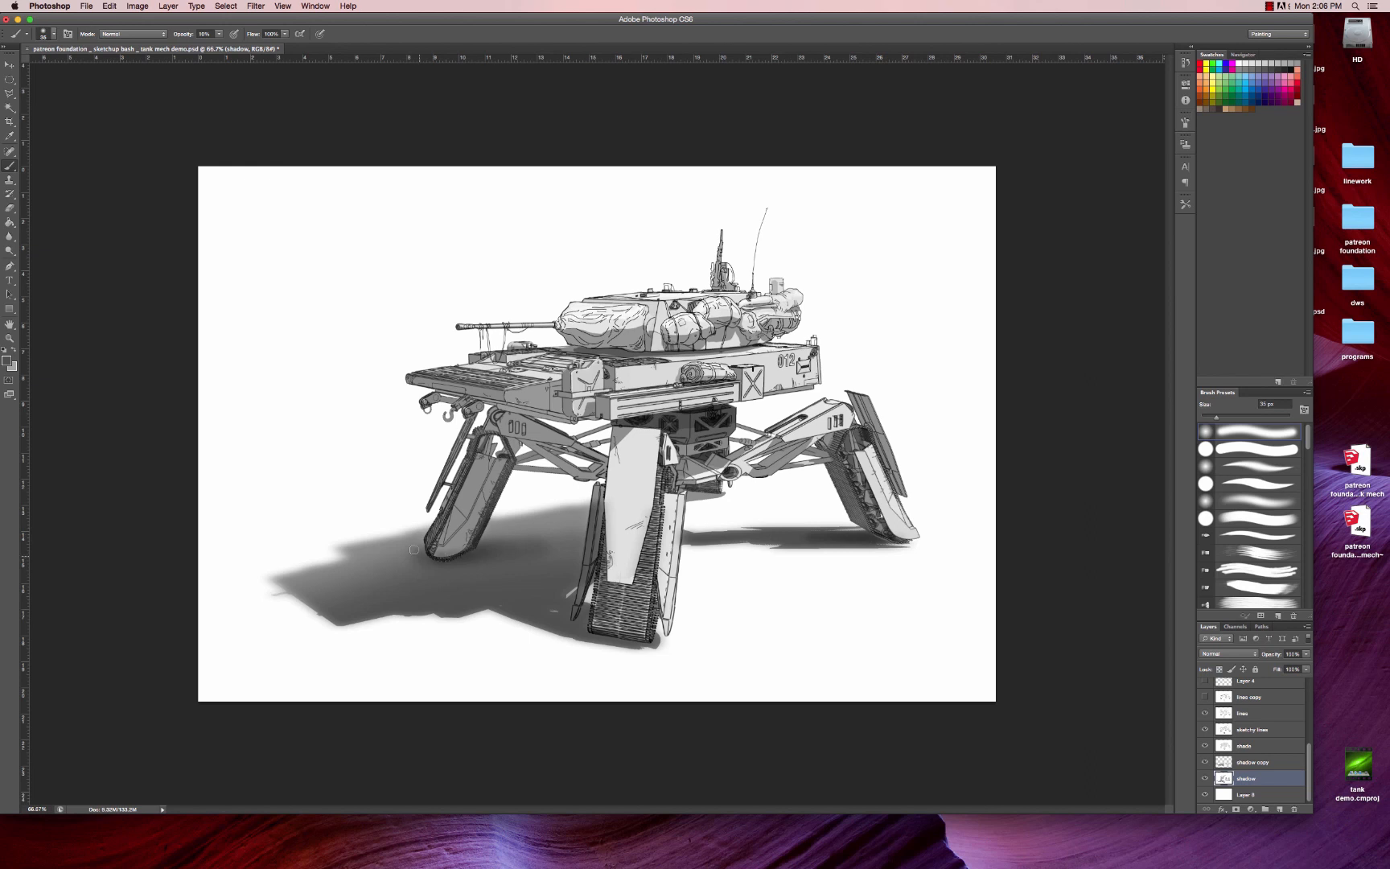
pyautogui.press(']')
pyautogui.press(']')
pyautogui.press(']')
pyautogui.press('[')
pyautogui.press('[')
pyautogui.press('[')
# - Erase the shadow overlap from the mech's left leg on the shadow layer with a 40 px soft eraser
pyautogui.press('e')
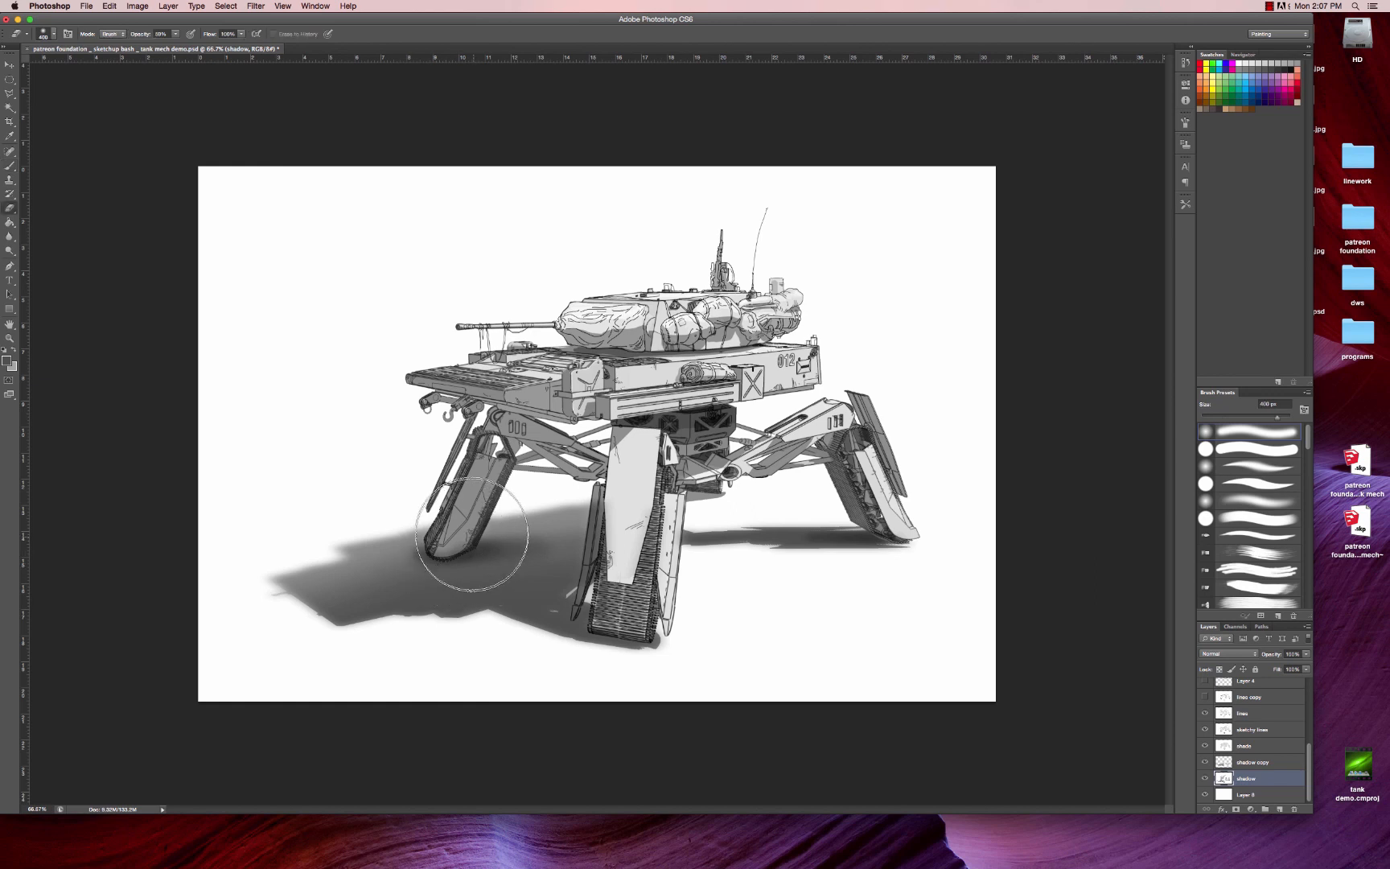
pyautogui.scroll(-3, 470, 550)
pyautogui.press('[')
pyautogui.press('[')
pyautogui.press('[')
pyautogui.press('[')
pyautogui.press('[')
pyautogui.press('[')
pyautogui.press('[')
pyautogui.press('[')
pyautogui.press('[')
pyautogui.press('[')
pyautogui.press('[')
pyautogui.press('[')
pyautogui.press('[')
pyautogui.press('[')
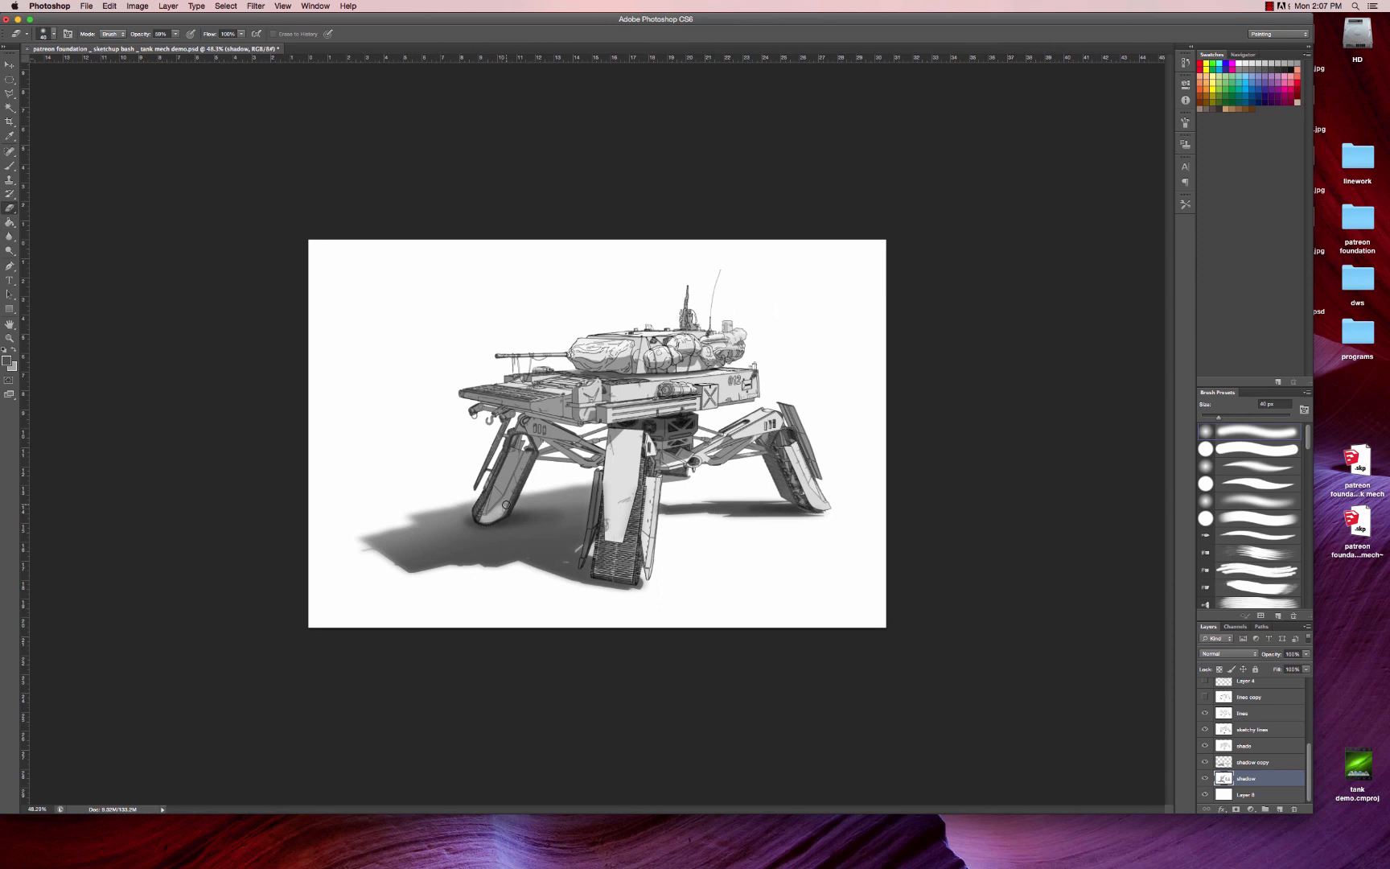
pyautogui.moveTo(506, 505)
pyautogui.mouseDown()
pyautogui.moveTo(505, 468)
pyautogui.moveTo(524, 455)
pyautogui.moveTo(519, 474)
pyautogui.mouseUp()
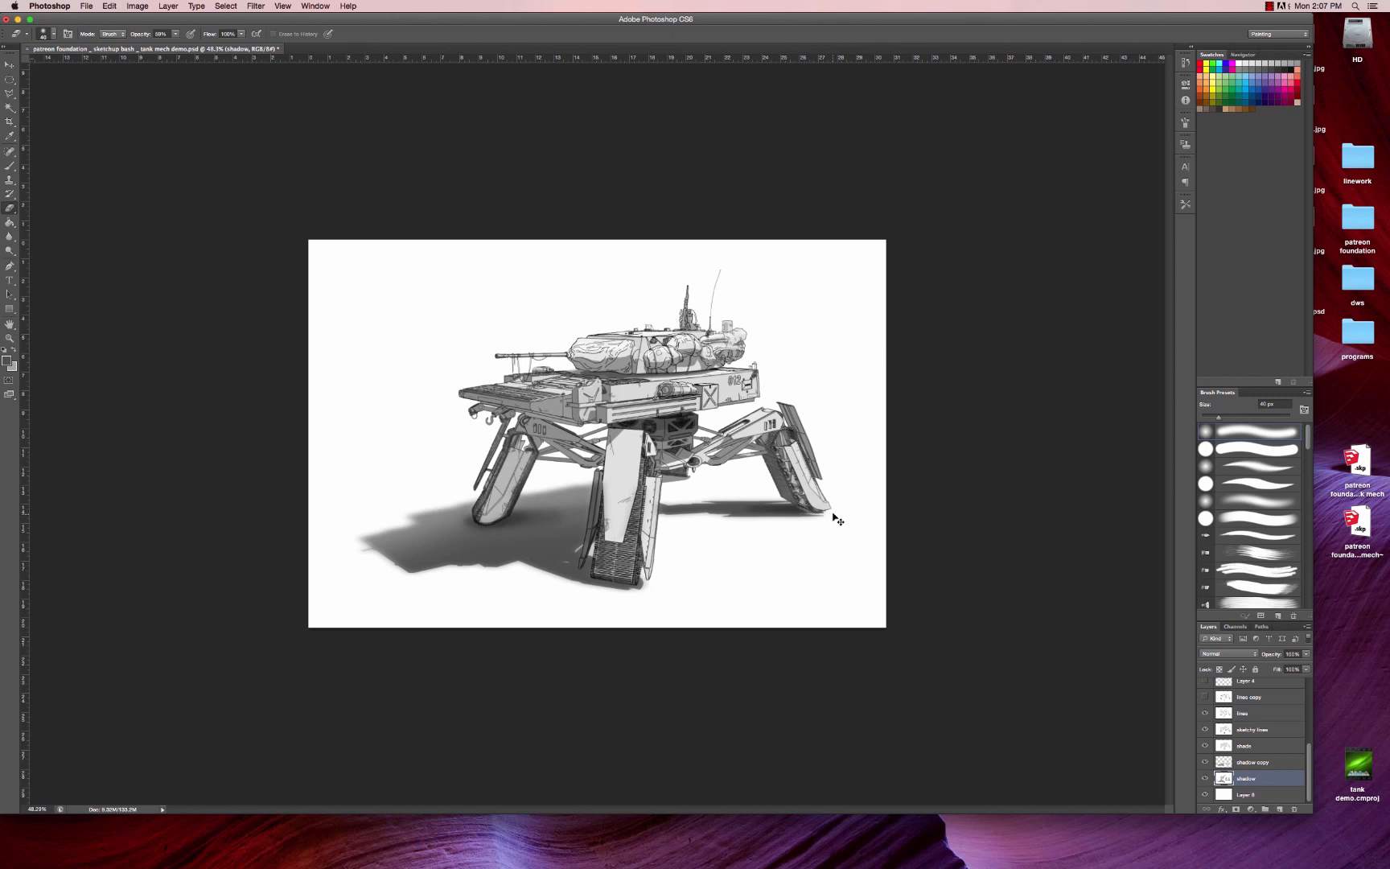
pyautogui.press('super+z')
# - Compare the ground shadow with the shadow copy and original shadow layers each switched off and on
pyautogui.press('z')
pyautogui.moveTo(498, 605); pyautogui.dragTo(536, 604)
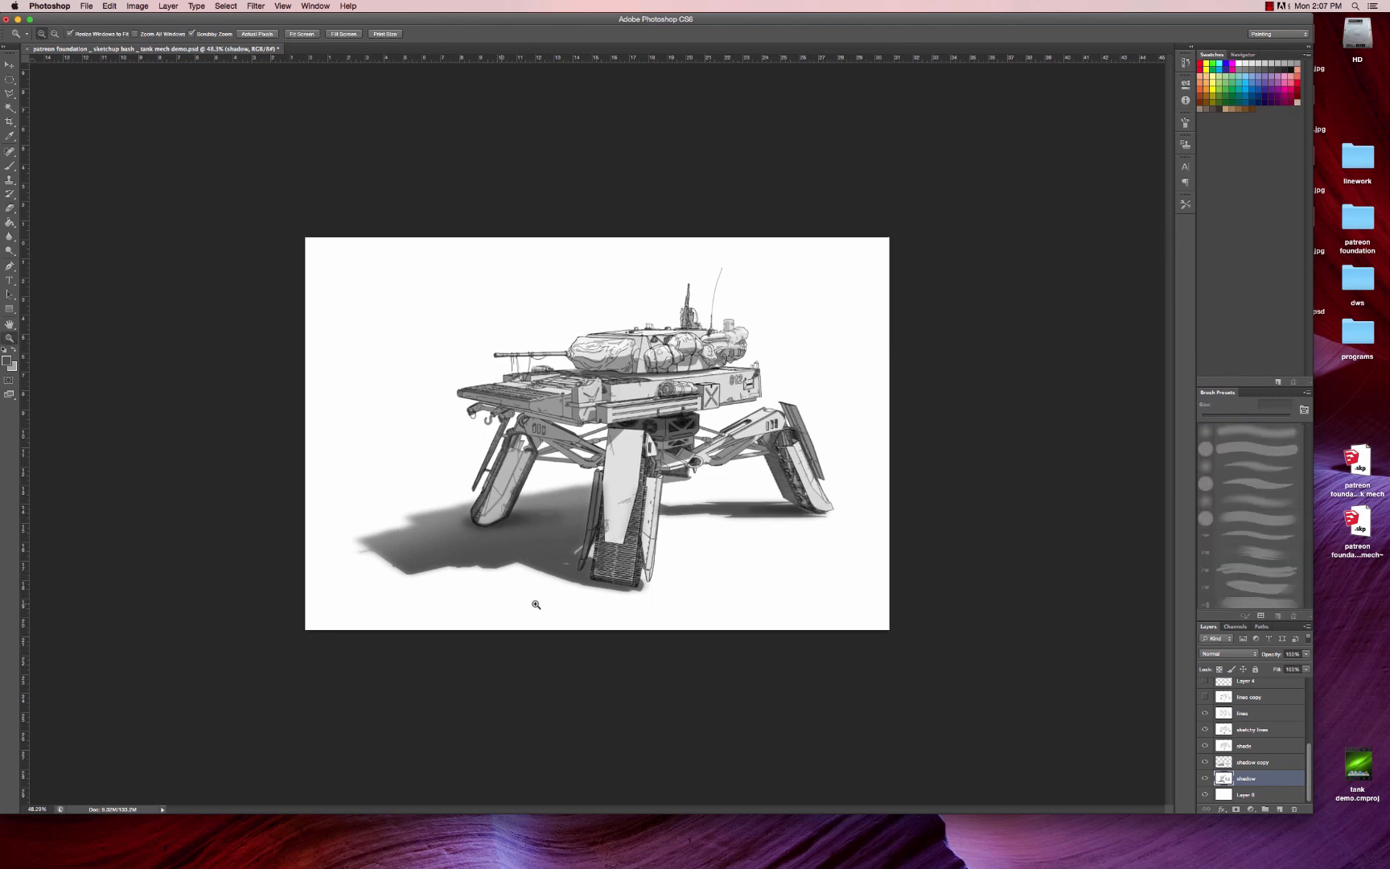
pyautogui.click(517, 611)
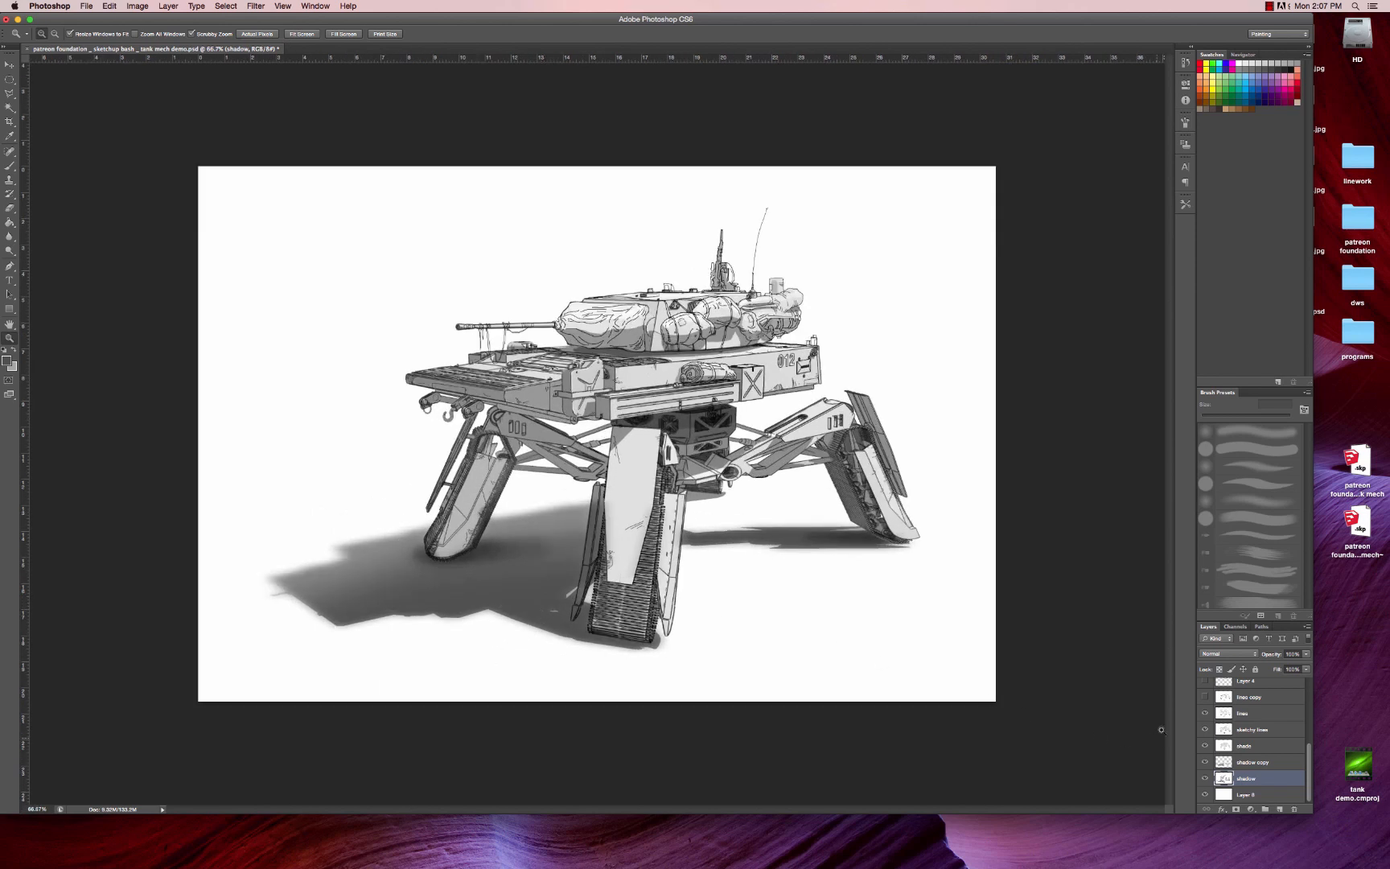
pyautogui.click(1270, 765)
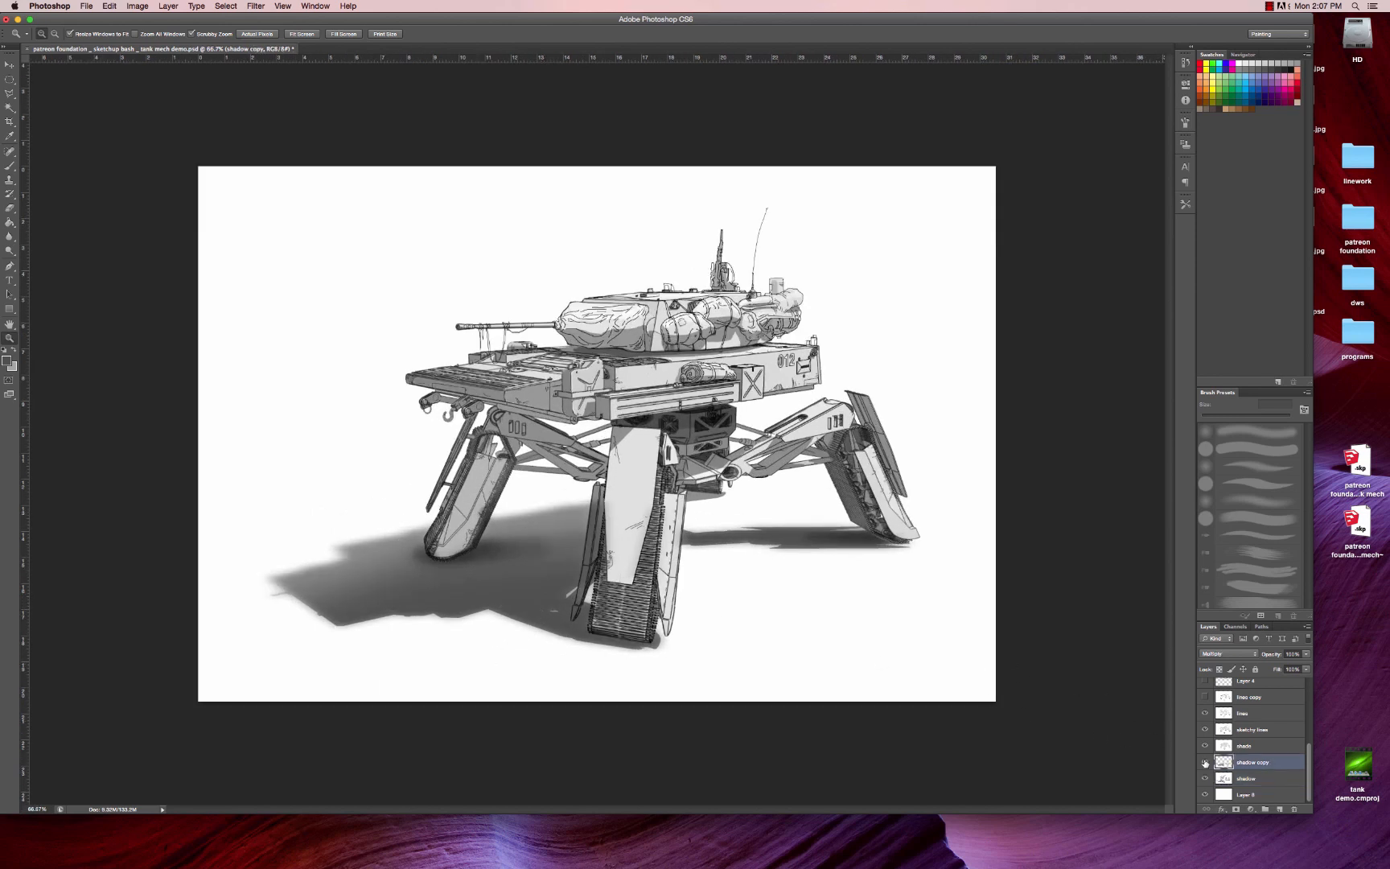
pyautogui.click(1205, 763)
pyautogui.click(1205, 762)
pyautogui.click(1204, 763)
pyautogui.click(1205, 762)
pyautogui.click(1205, 778)
pyautogui.click(1205, 778)
pyautogui.click(1205, 778)
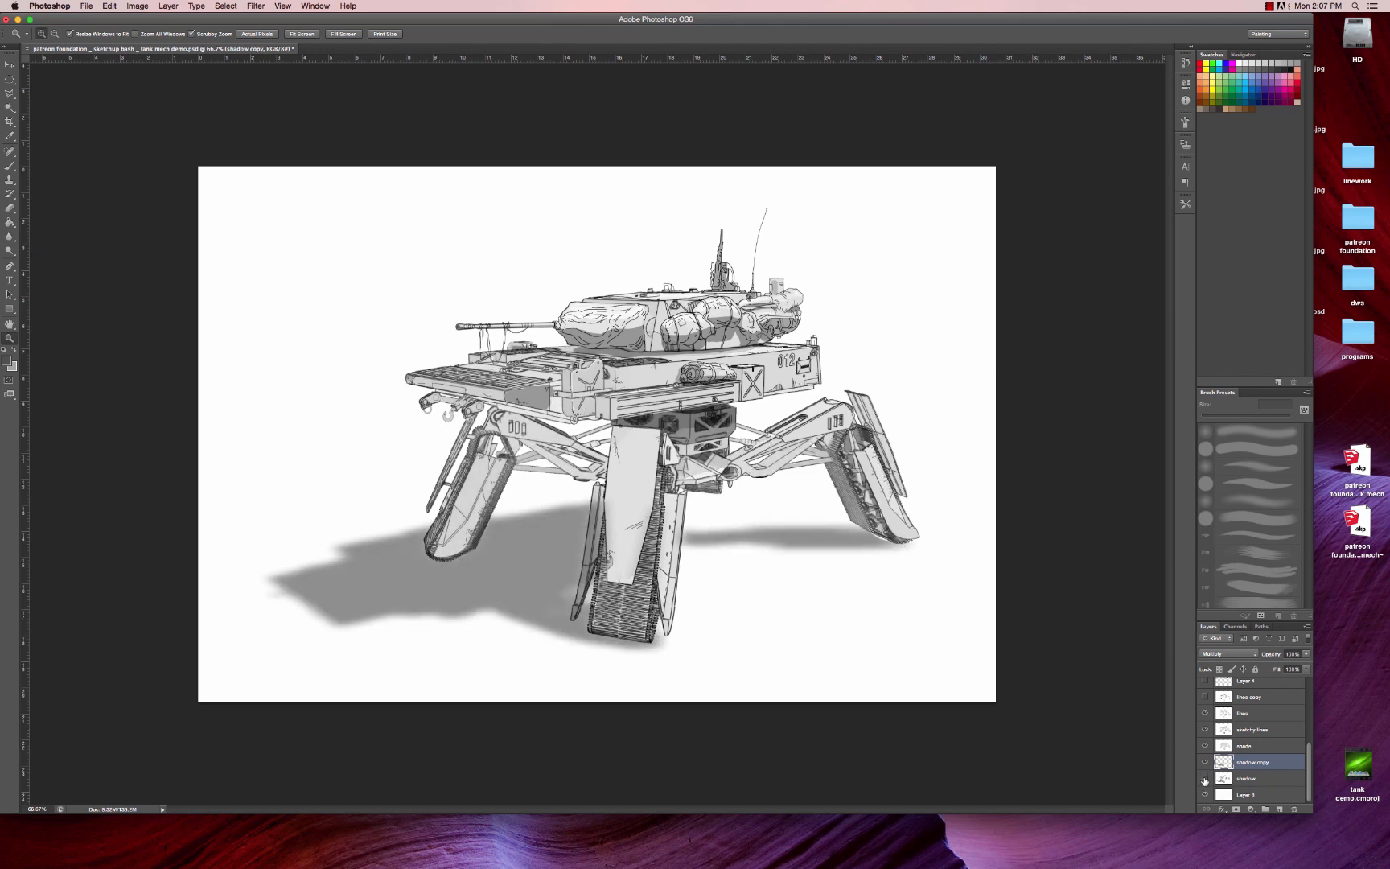
pyautogui.click(1205, 779)
pyautogui.click(1205, 762)
pyautogui.click(1205, 763)
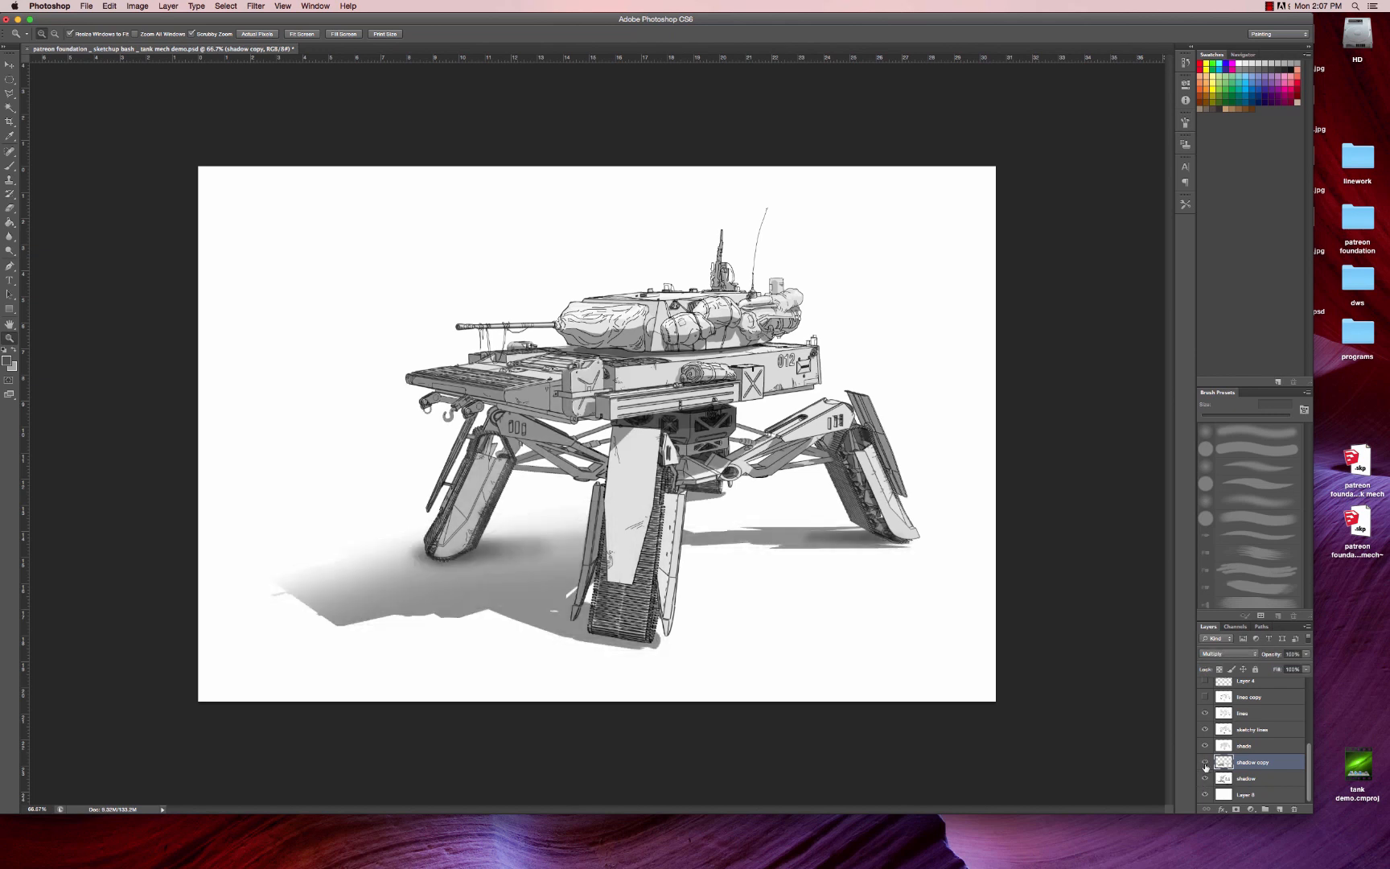
pyautogui.click(1205, 763)
pyautogui.click(1205, 764)
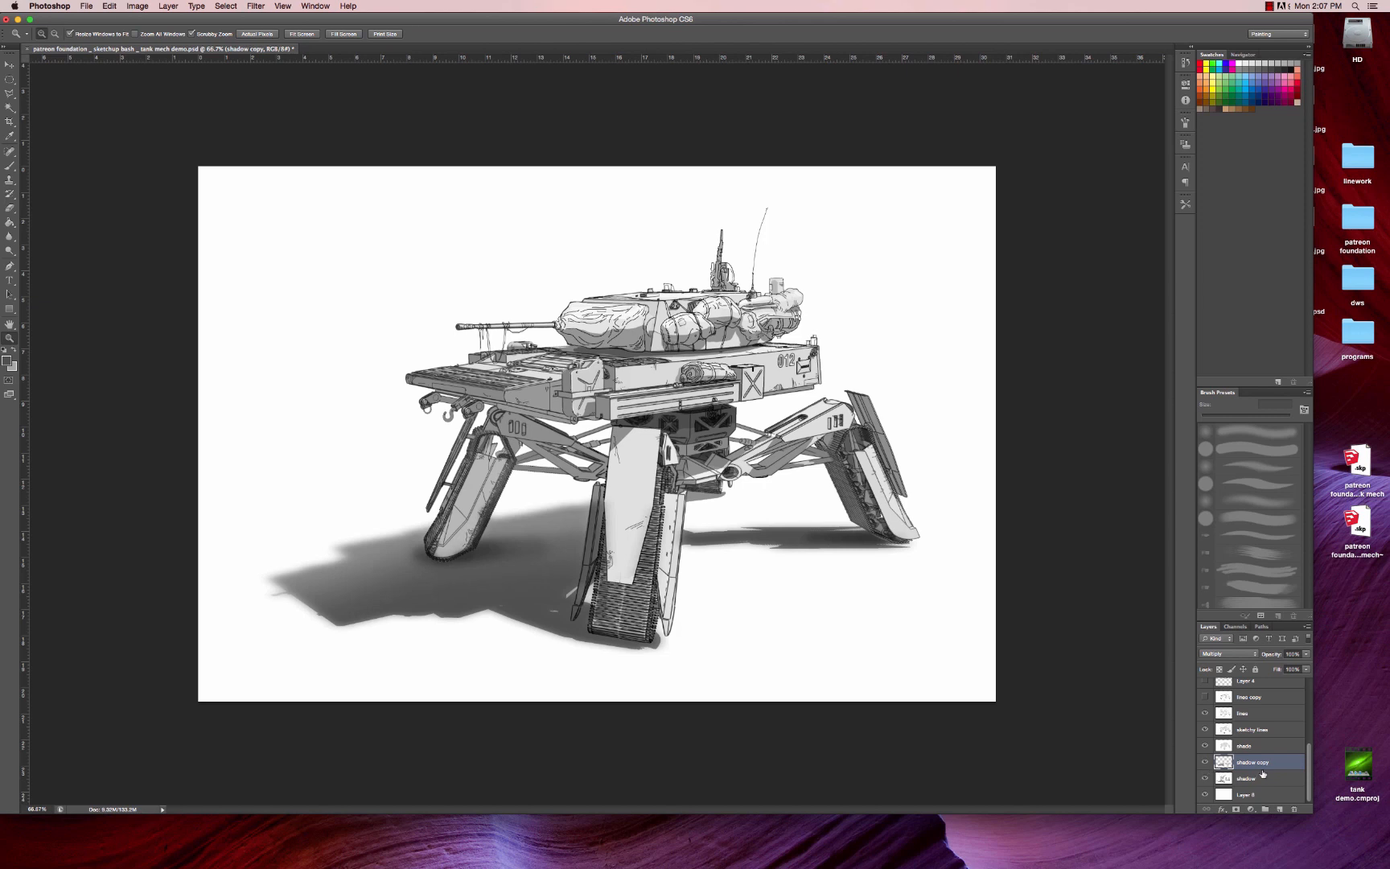
# - Soften the lower edge of the ground shadow beside the mech's right leg on the shadow layer with an enlarged soft eraser
pyautogui.press('b')
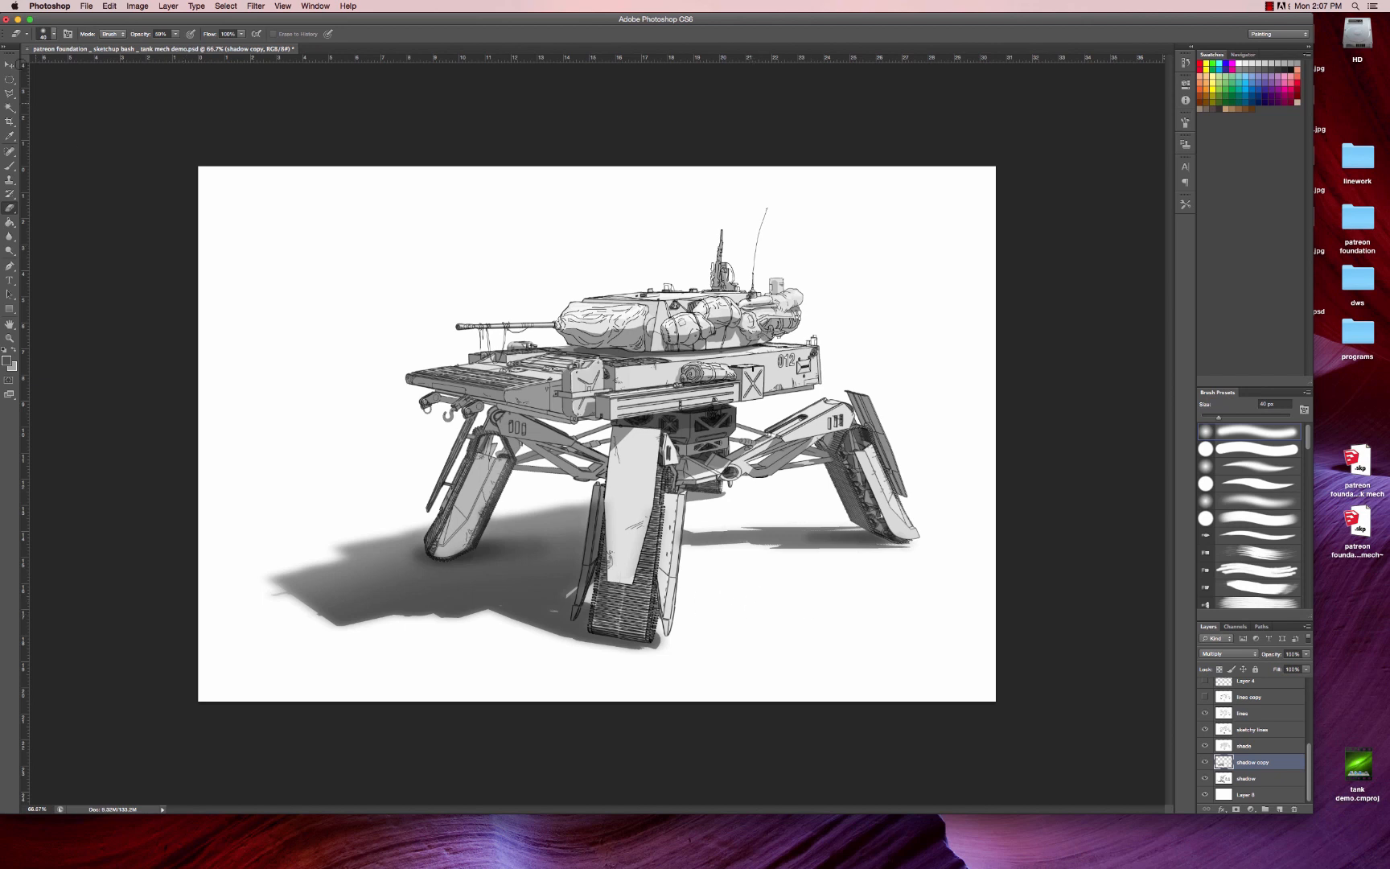
pyautogui.press('v')
pyautogui.press('super+t')
pyautogui.click(879, 604)
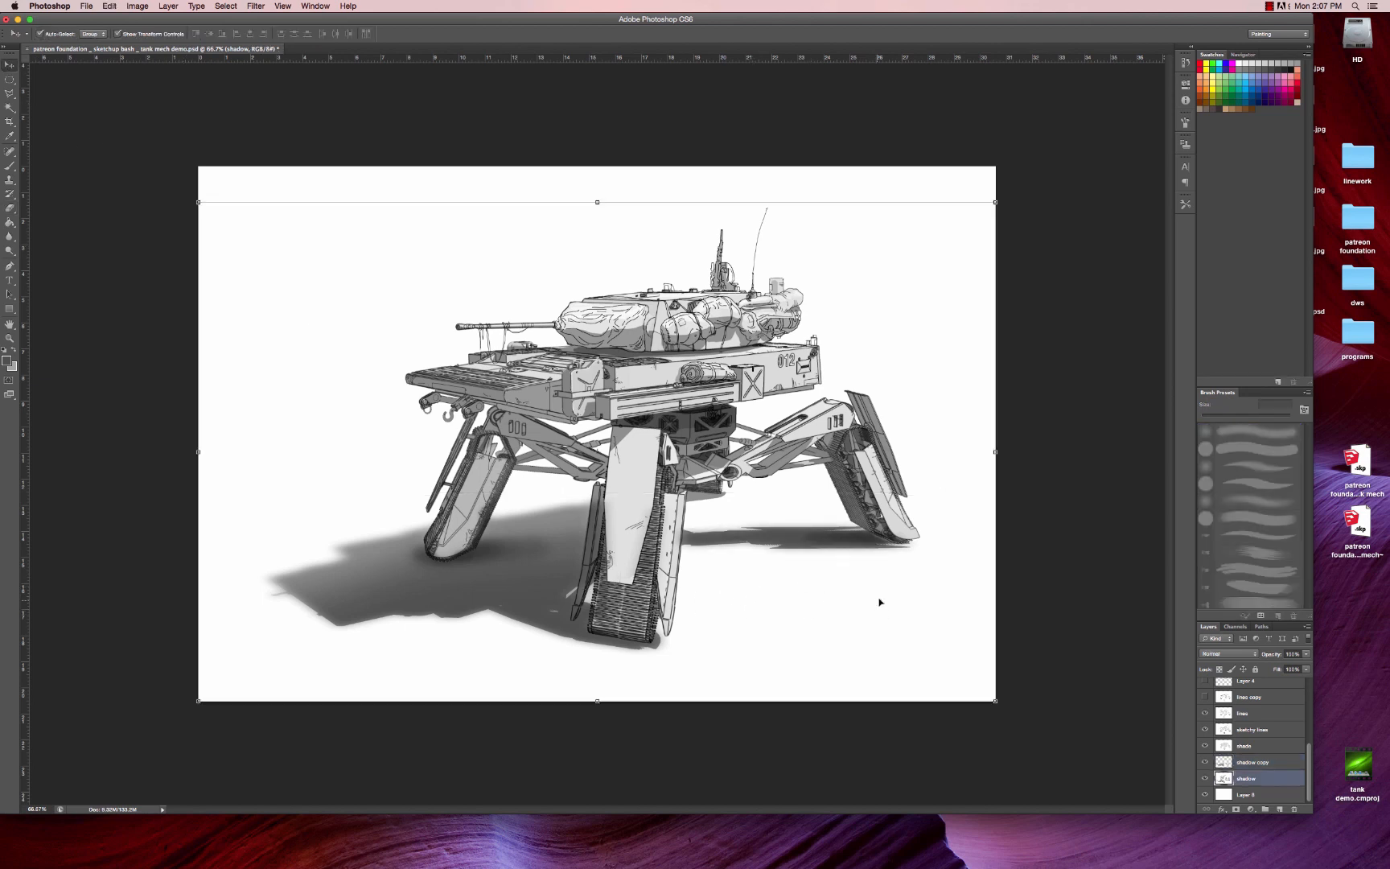
pyautogui.press('e')
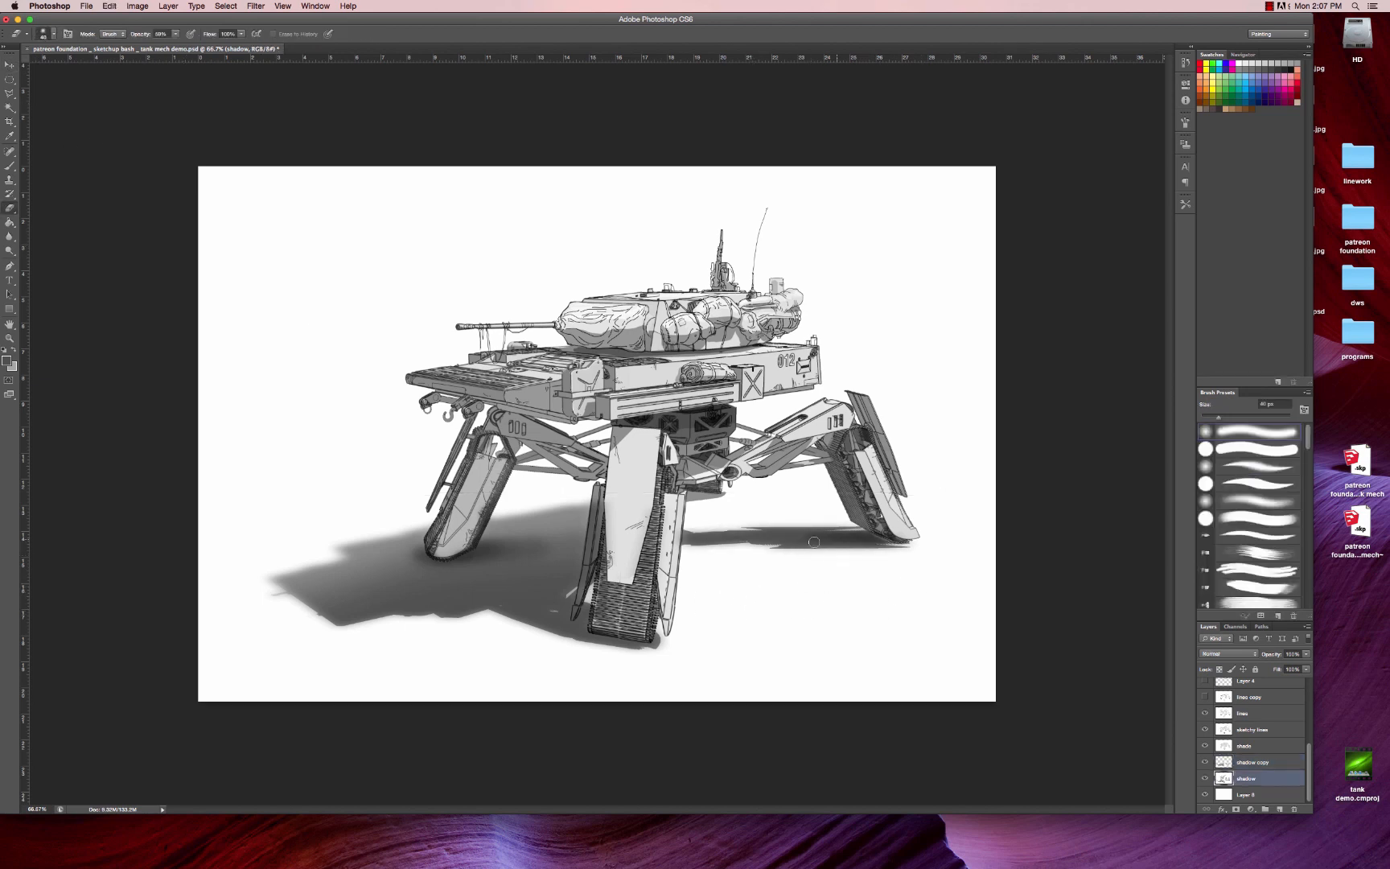
pyautogui.press('[')
pyautogui.press(']')
pyautogui.press(']')
pyautogui.press(']')
pyautogui.moveTo(757, 553); pyautogui.dragTo(898, 552)
pyautogui.press('v')
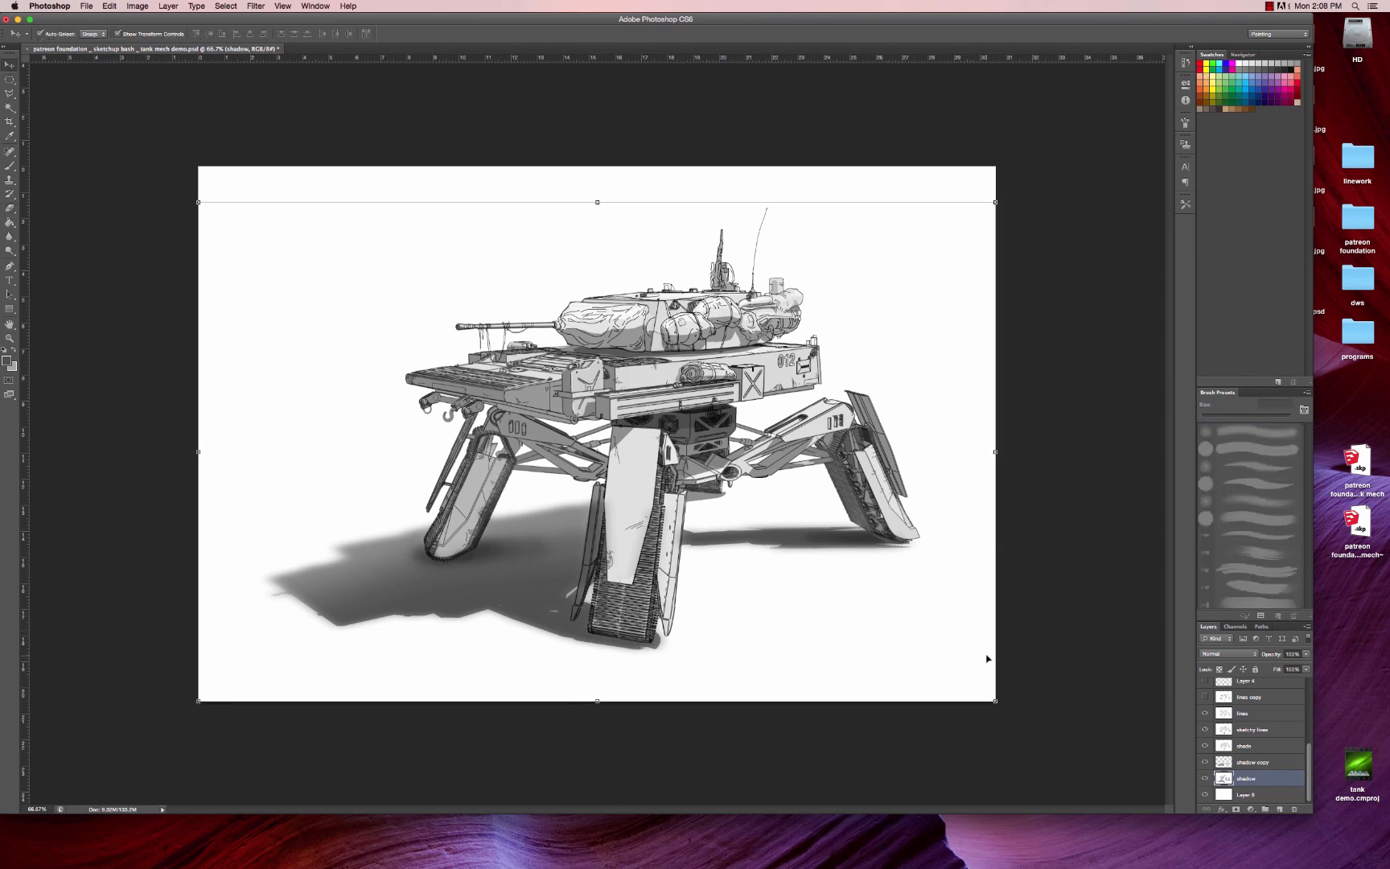
# - Examine the whole mech and its ground shadow from a distance and up close
pyautogui.press('z')
pyautogui.keyDown('alt'); pyautogui.click(732, 602); pyautogui.keyUp('alt')
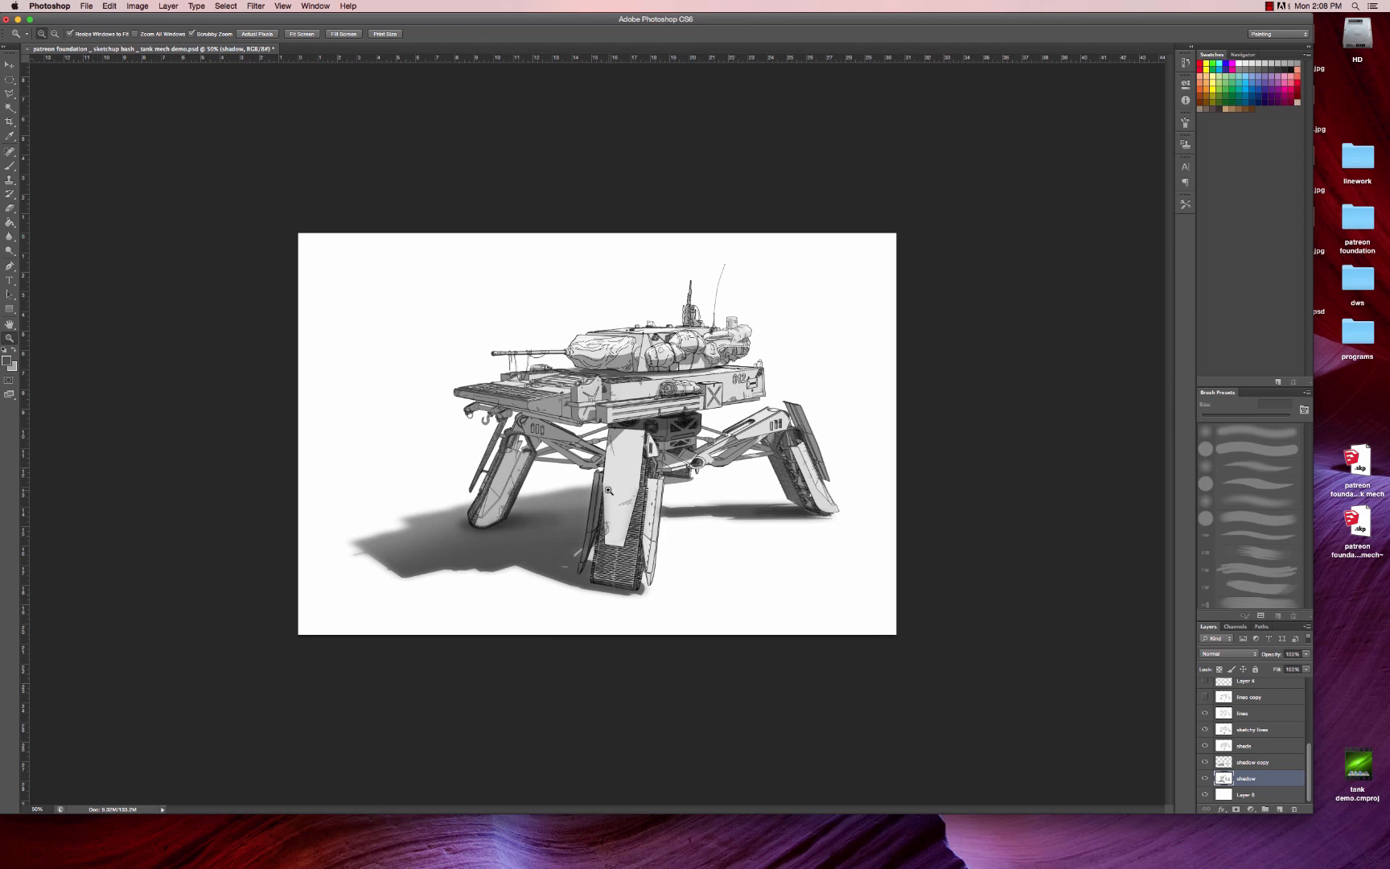
pyautogui.click(611, 534)
pyautogui.click(601, 543)
pyautogui.keyDown('alt'); pyautogui.click(473, 580); pyautogui.keyUp('alt')
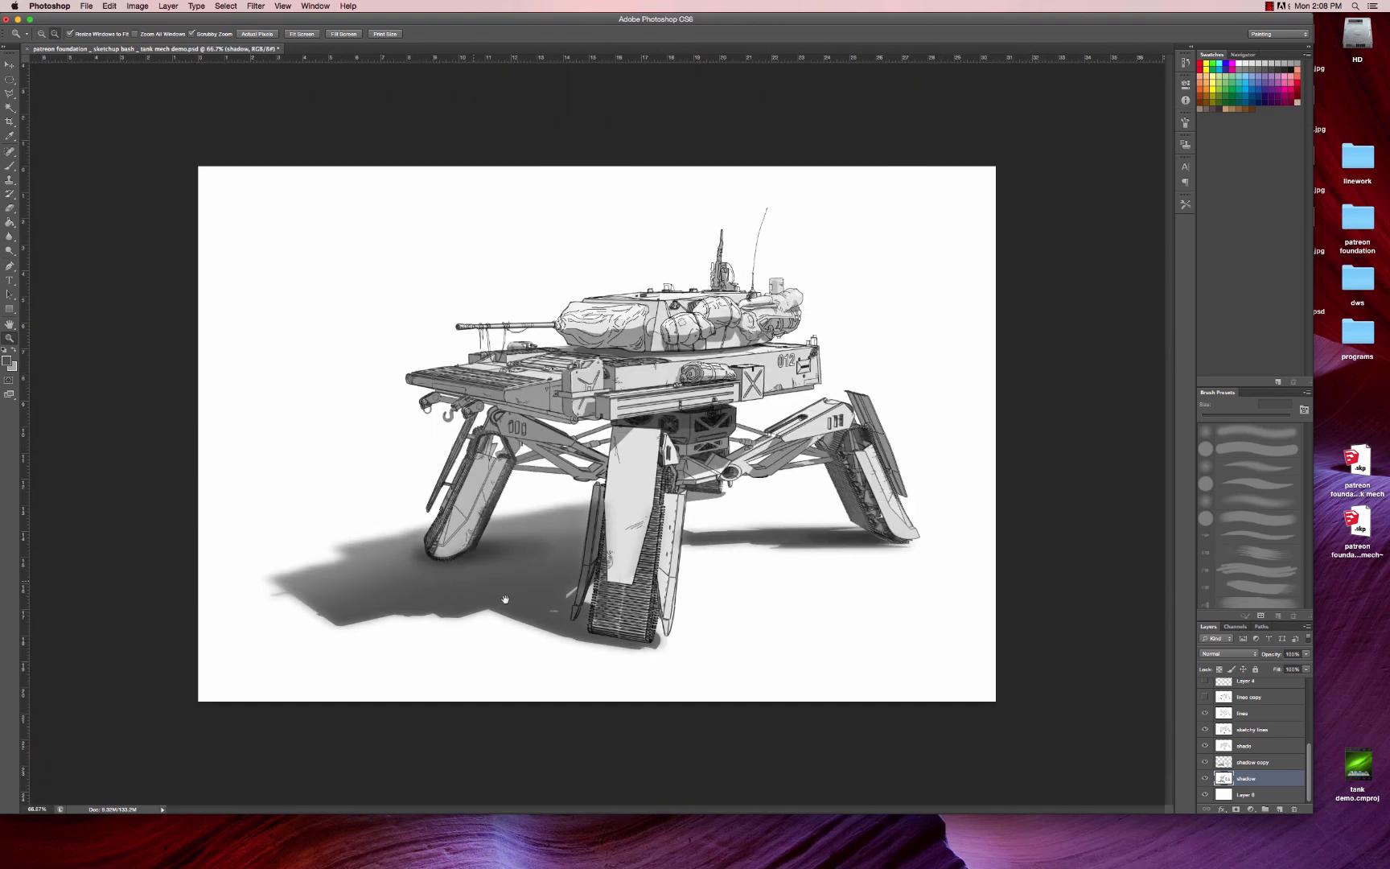
pyautogui.click(749, 400)
pyautogui.keyDown('alt'); pyautogui.click(750, 400); pyautogui.keyUp('alt')
pyautogui.click(693, 361)
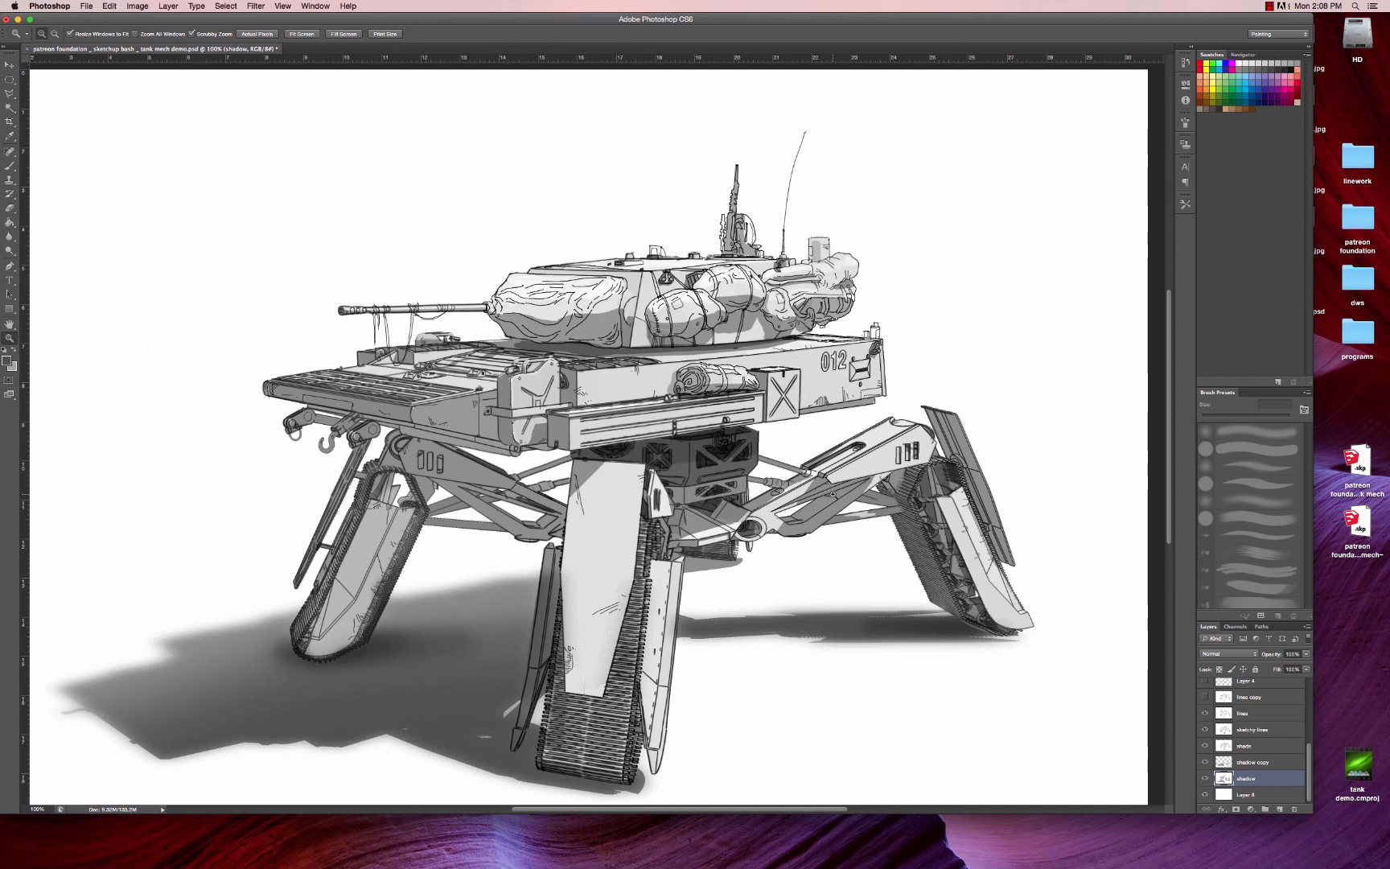
# - Hide the lines layer and compare the drawing with the sketchy lines and shade layers switched off and on
pyautogui.click(1204, 714)
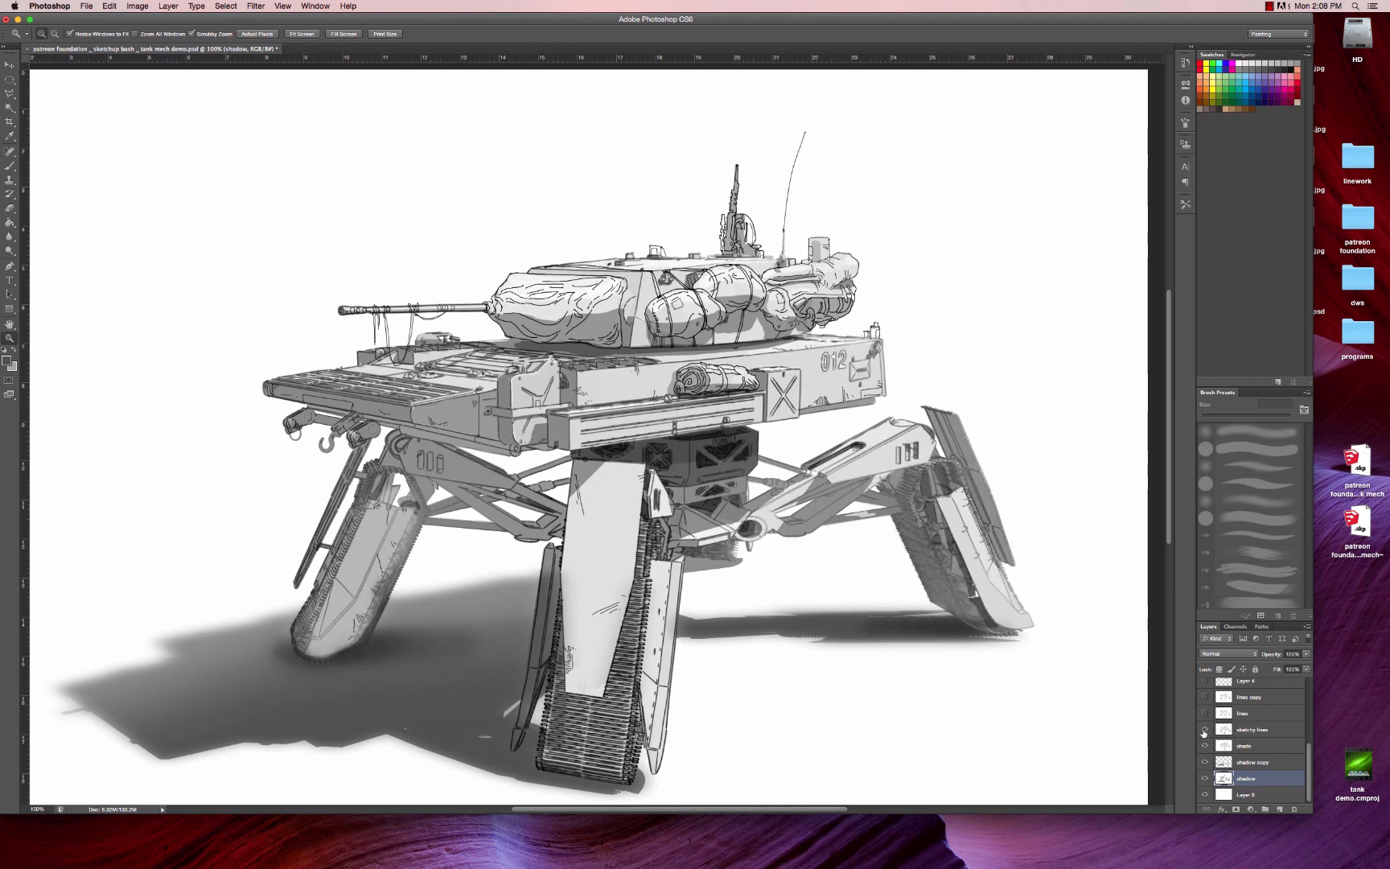
pyautogui.click(1204, 730)
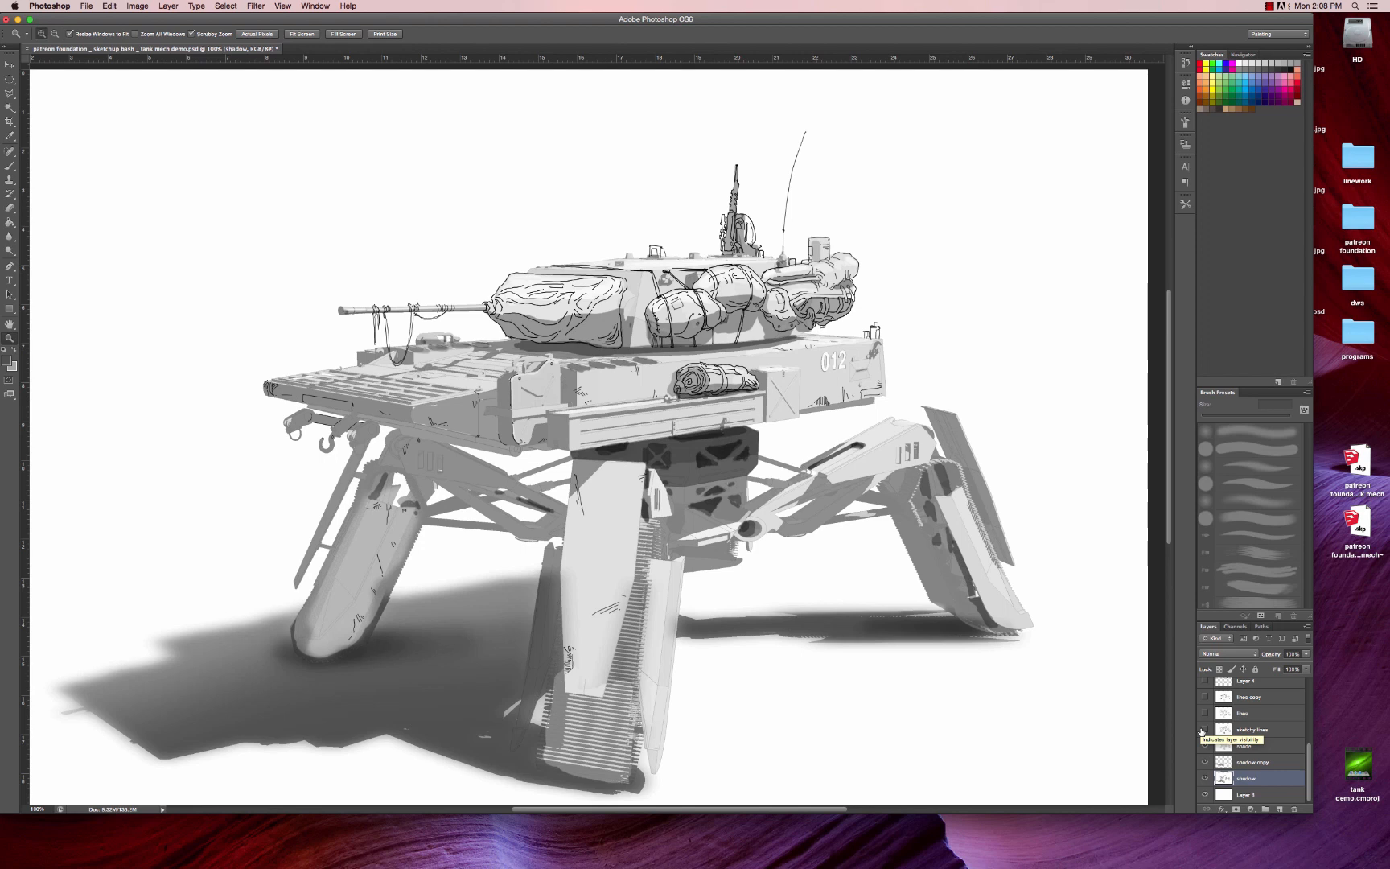
pyautogui.click(1203, 730)
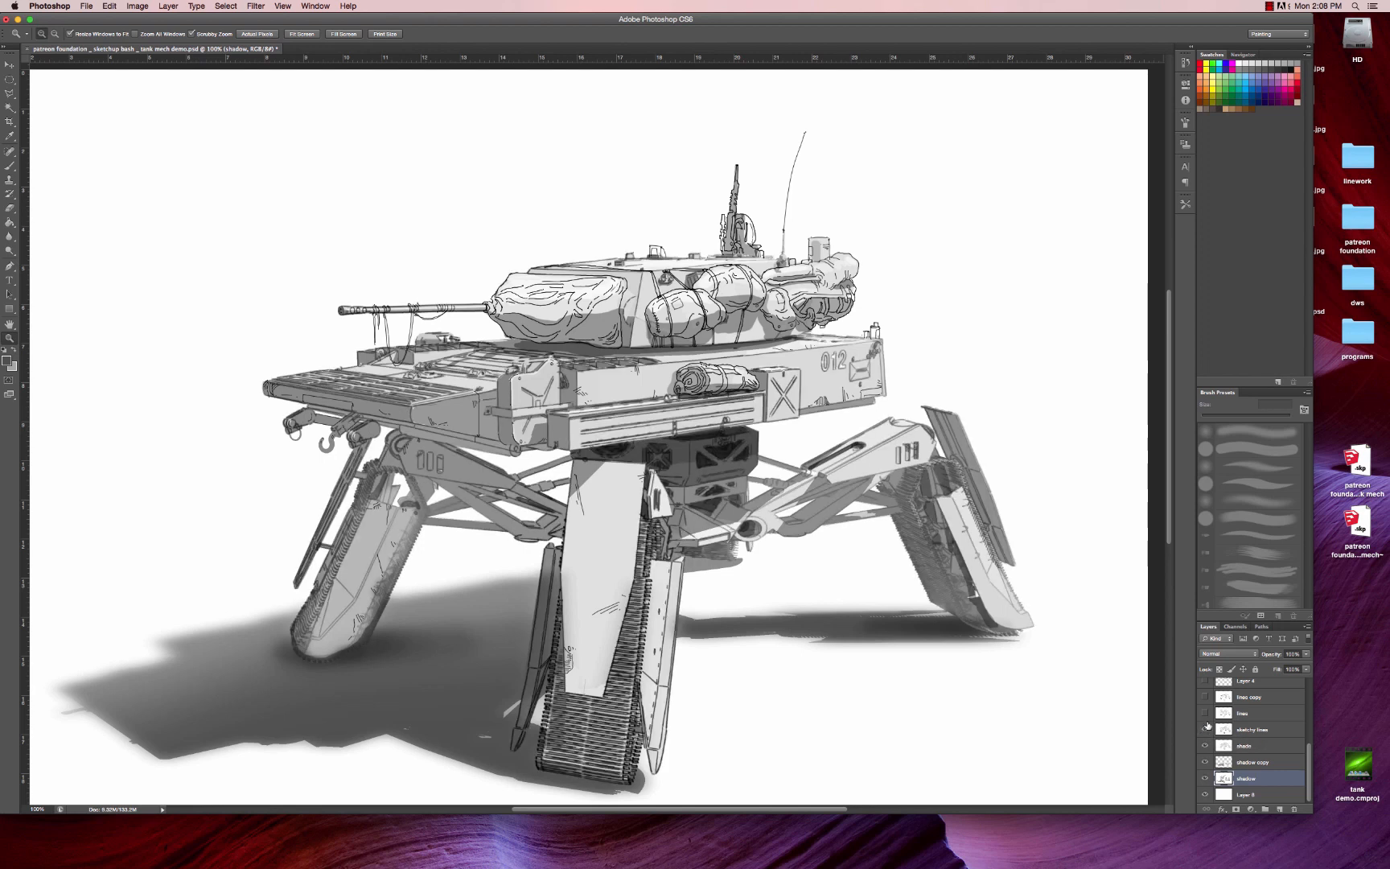
pyautogui.click(1205, 745)
pyautogui.click(1203, 729)
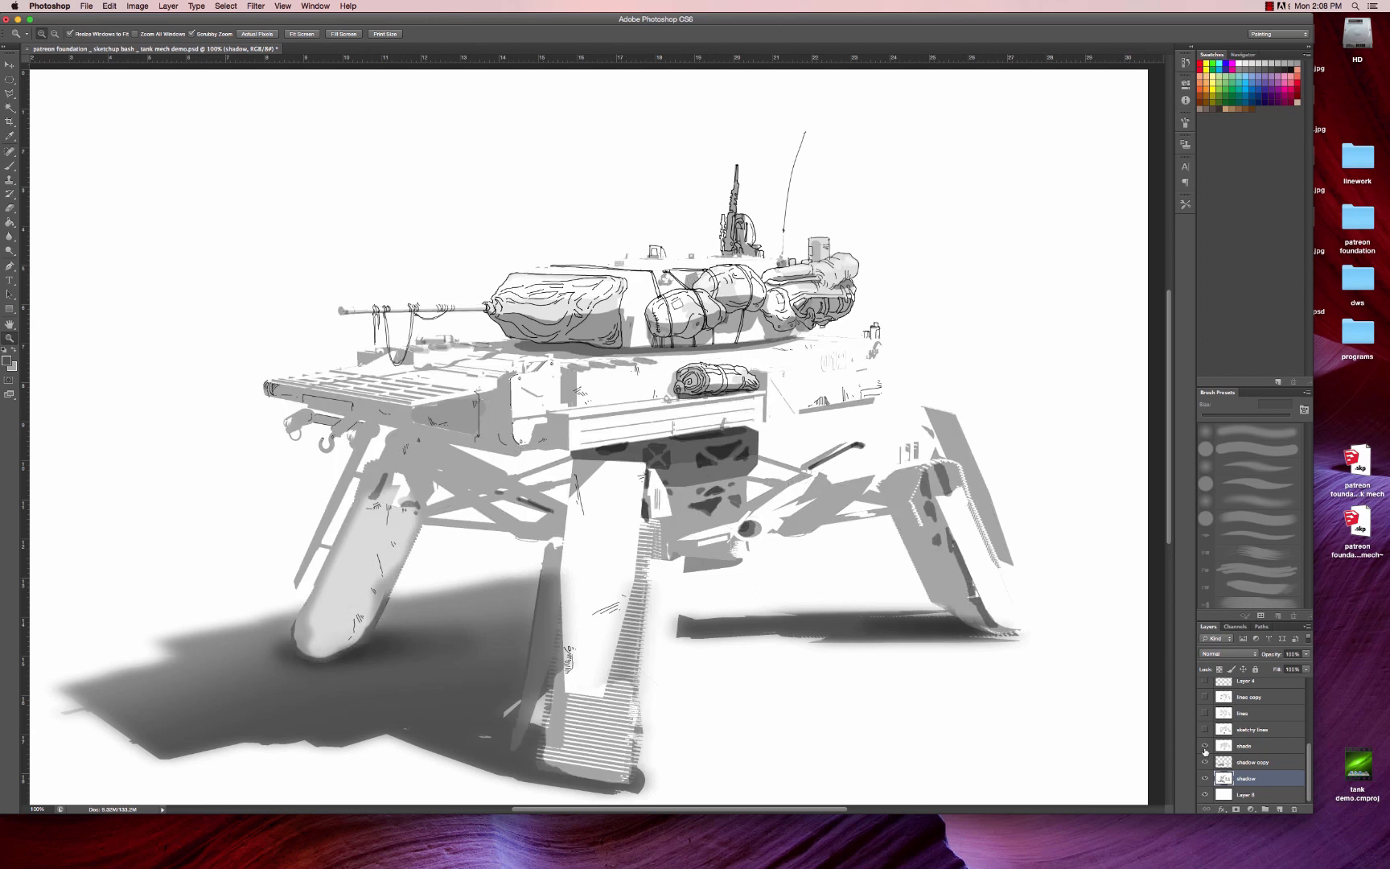
pyautogui.click(1203, 745)
pyautogui.click(1204, 745)
pyautogui.click(1204, 747)
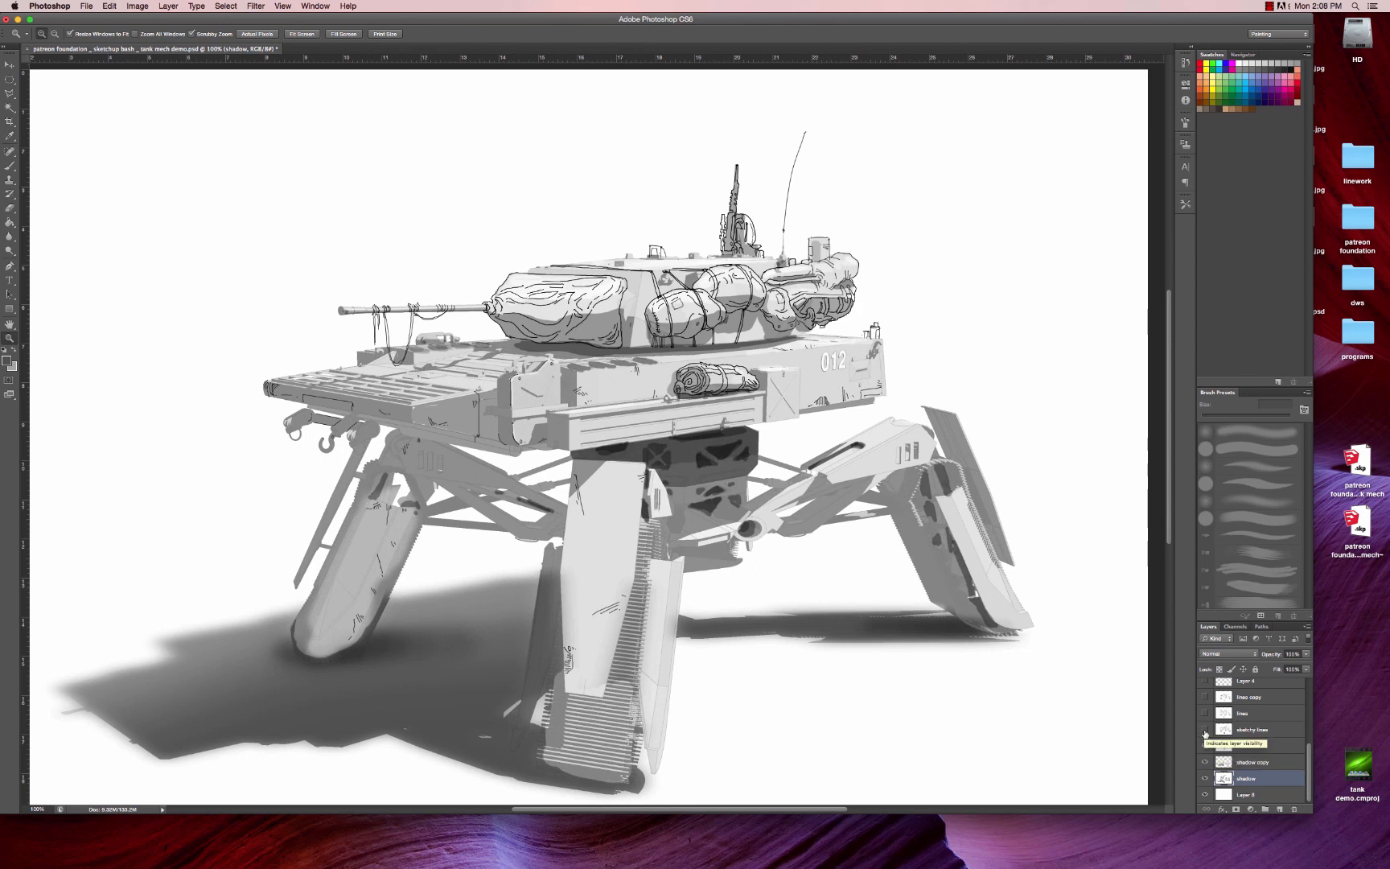
pyautogui.click(1204, 730)
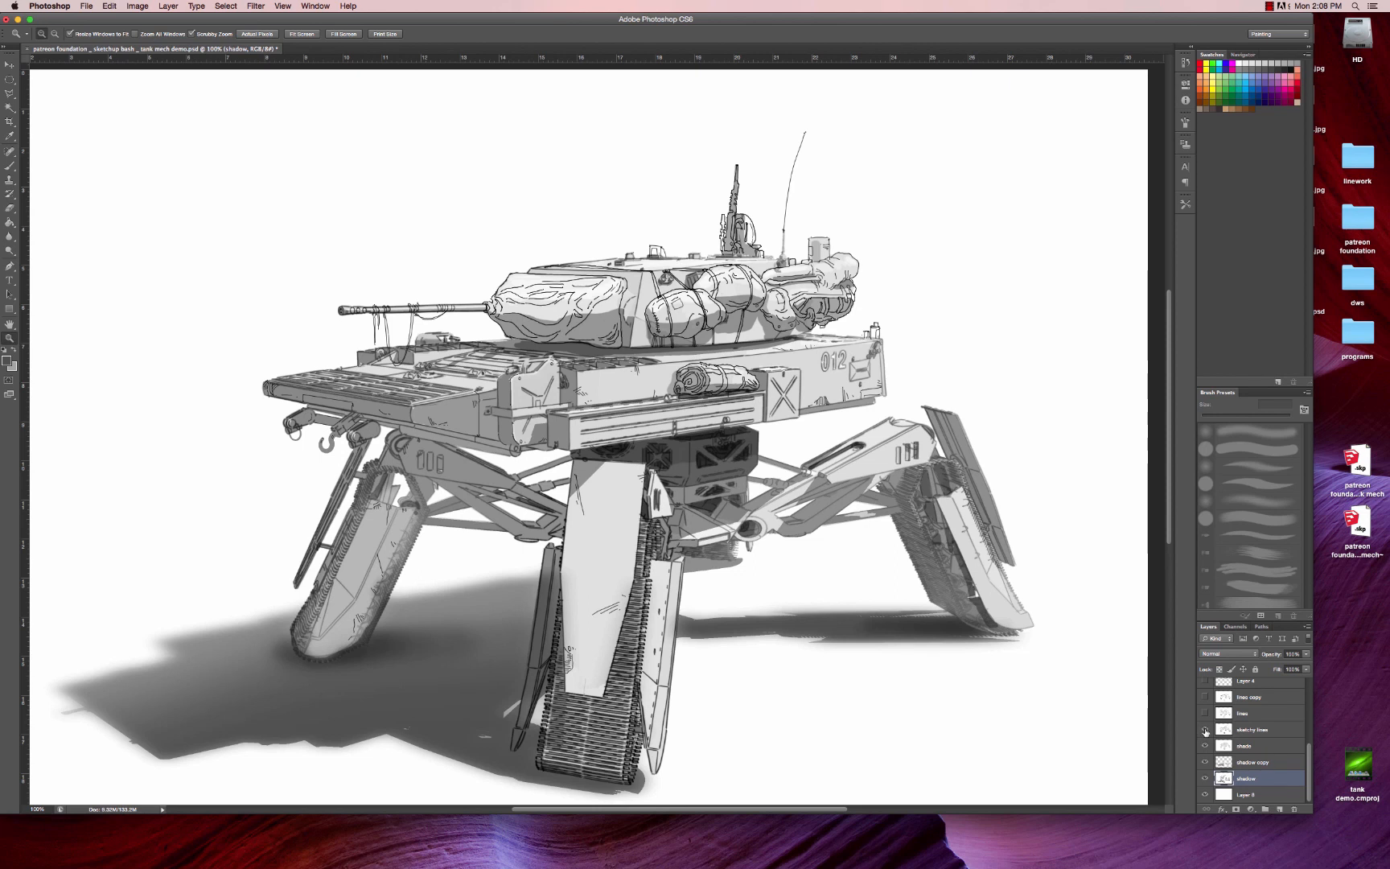
# - Show the lines layer again and compare the linework with the lines and sketchy lines layers each switched off and on
pyautogui.click(1204, 714)
pyautogui.click(1205, 731)
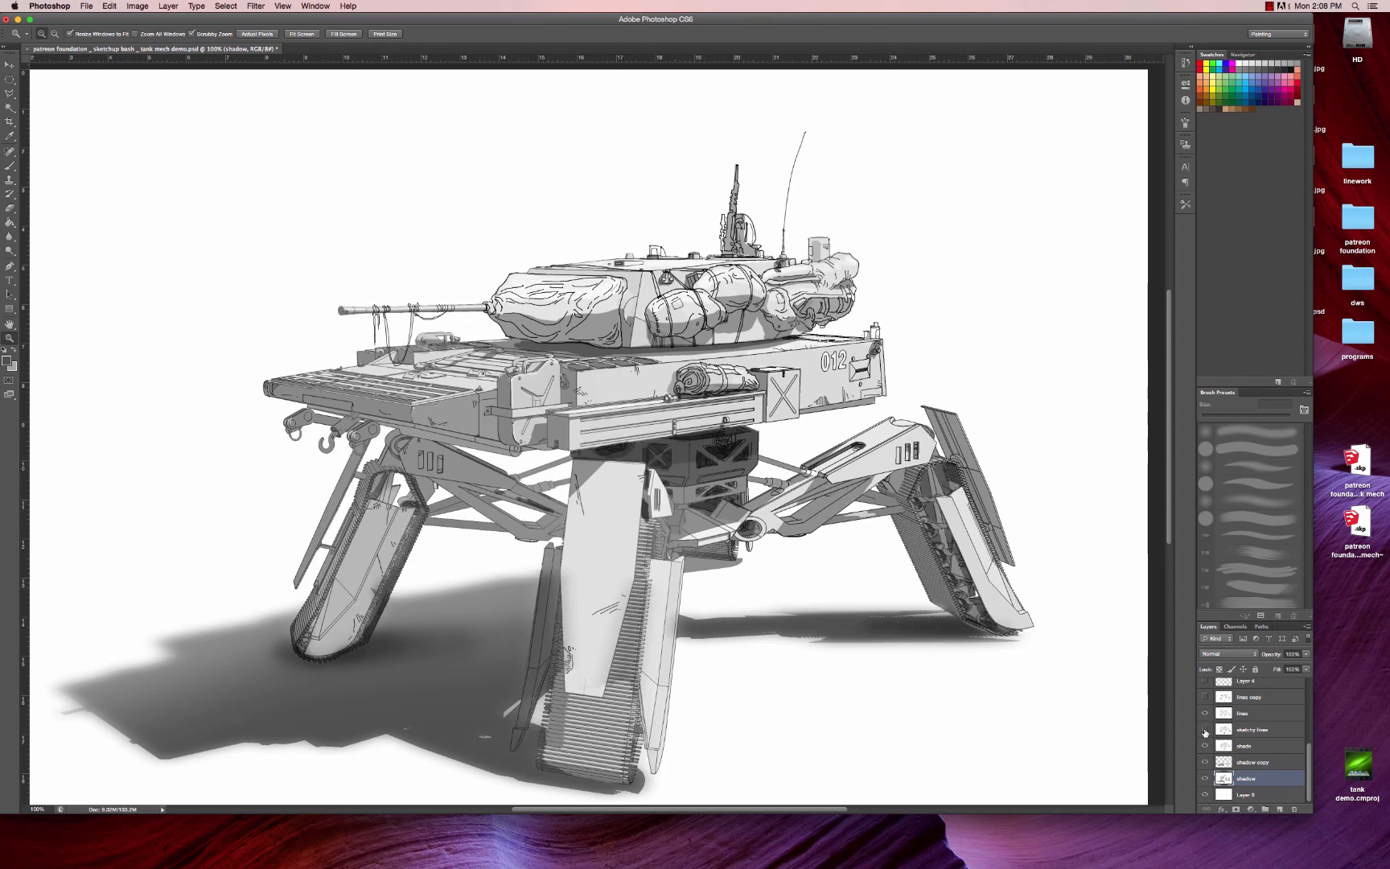
pyautogui.click(1204, 731)
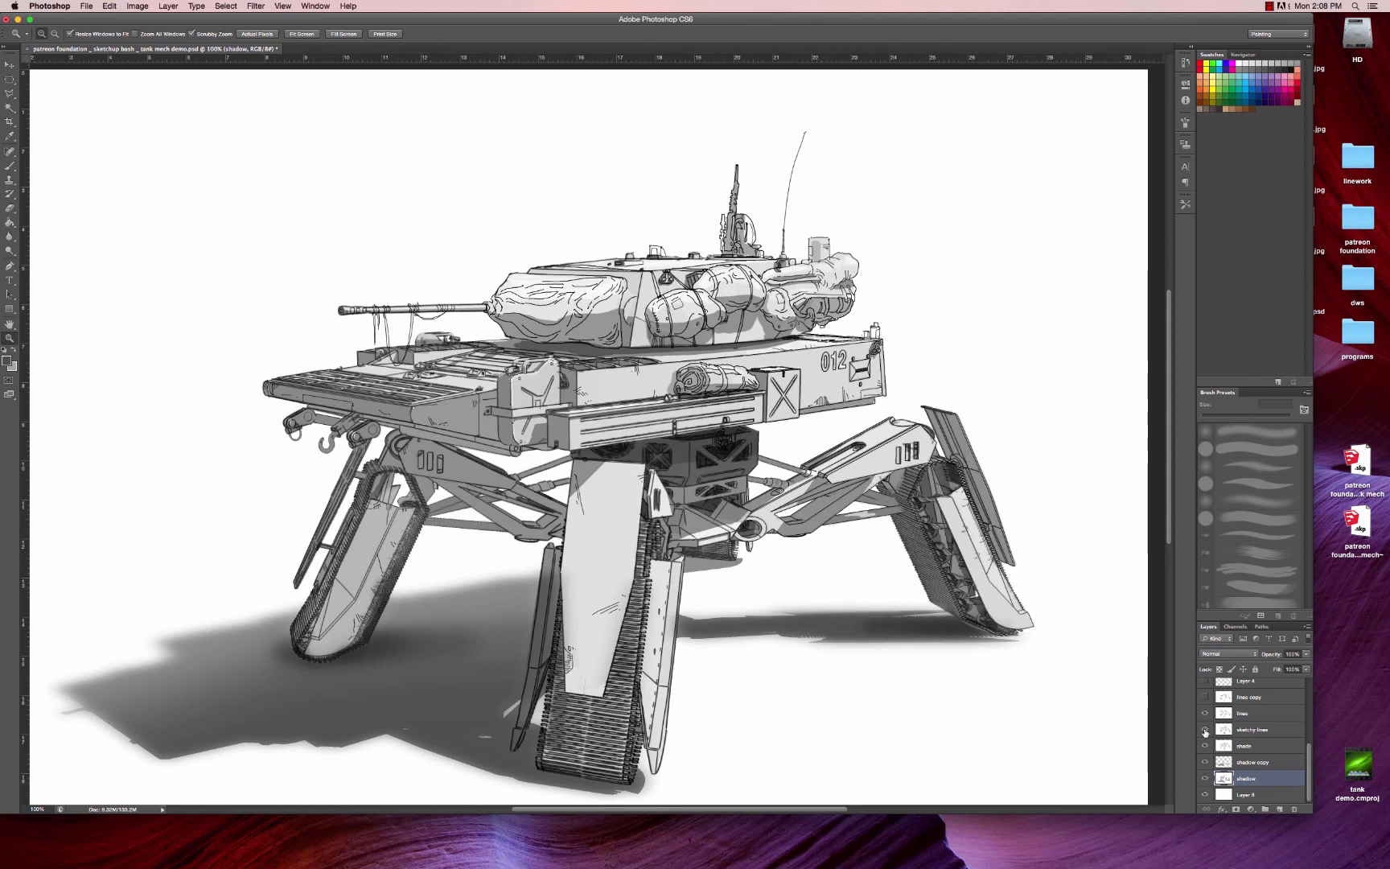
pyautogui.click(1205, 713)
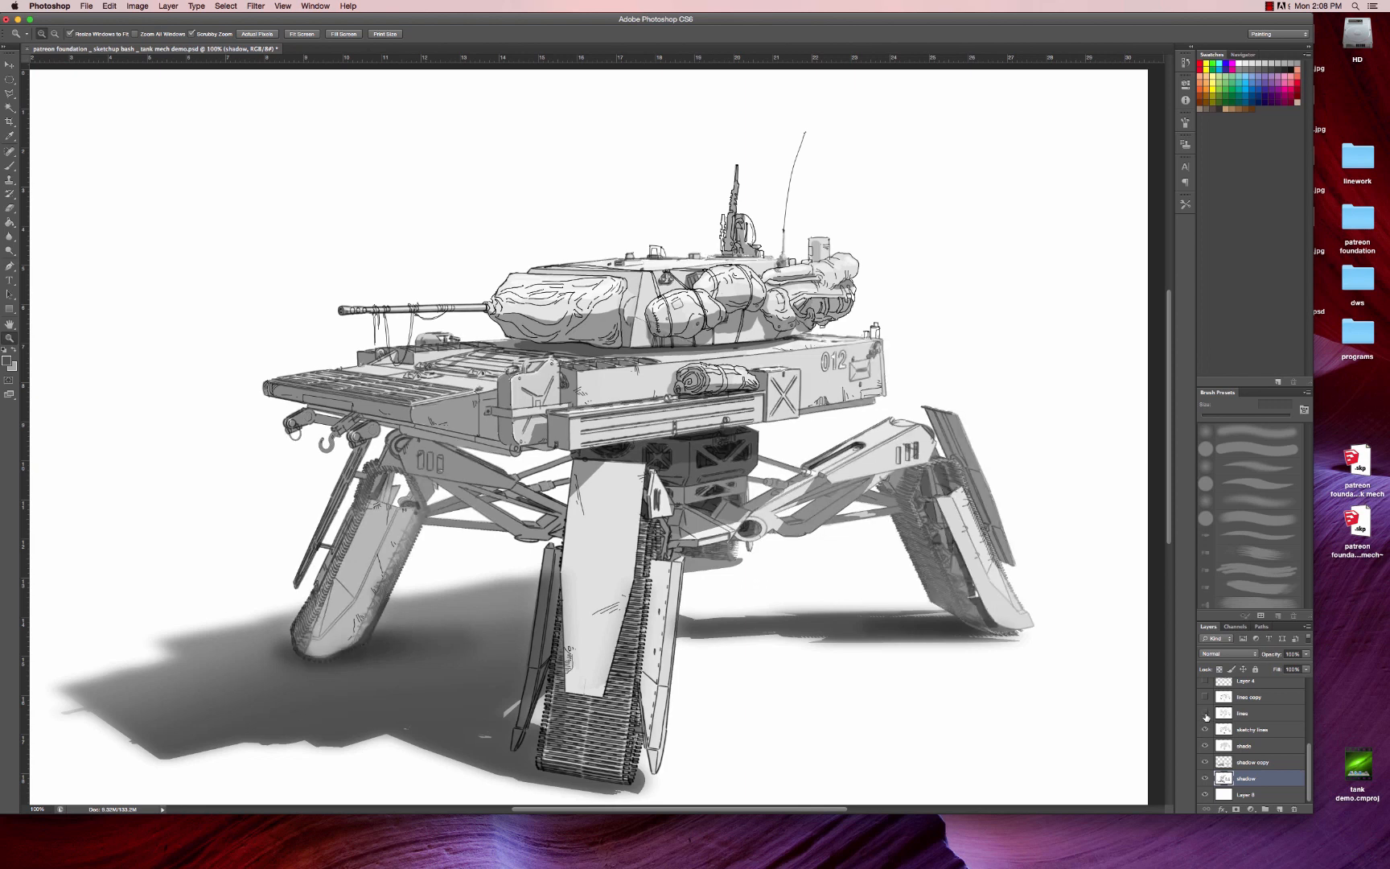
pyautogui.click(1205, 714)
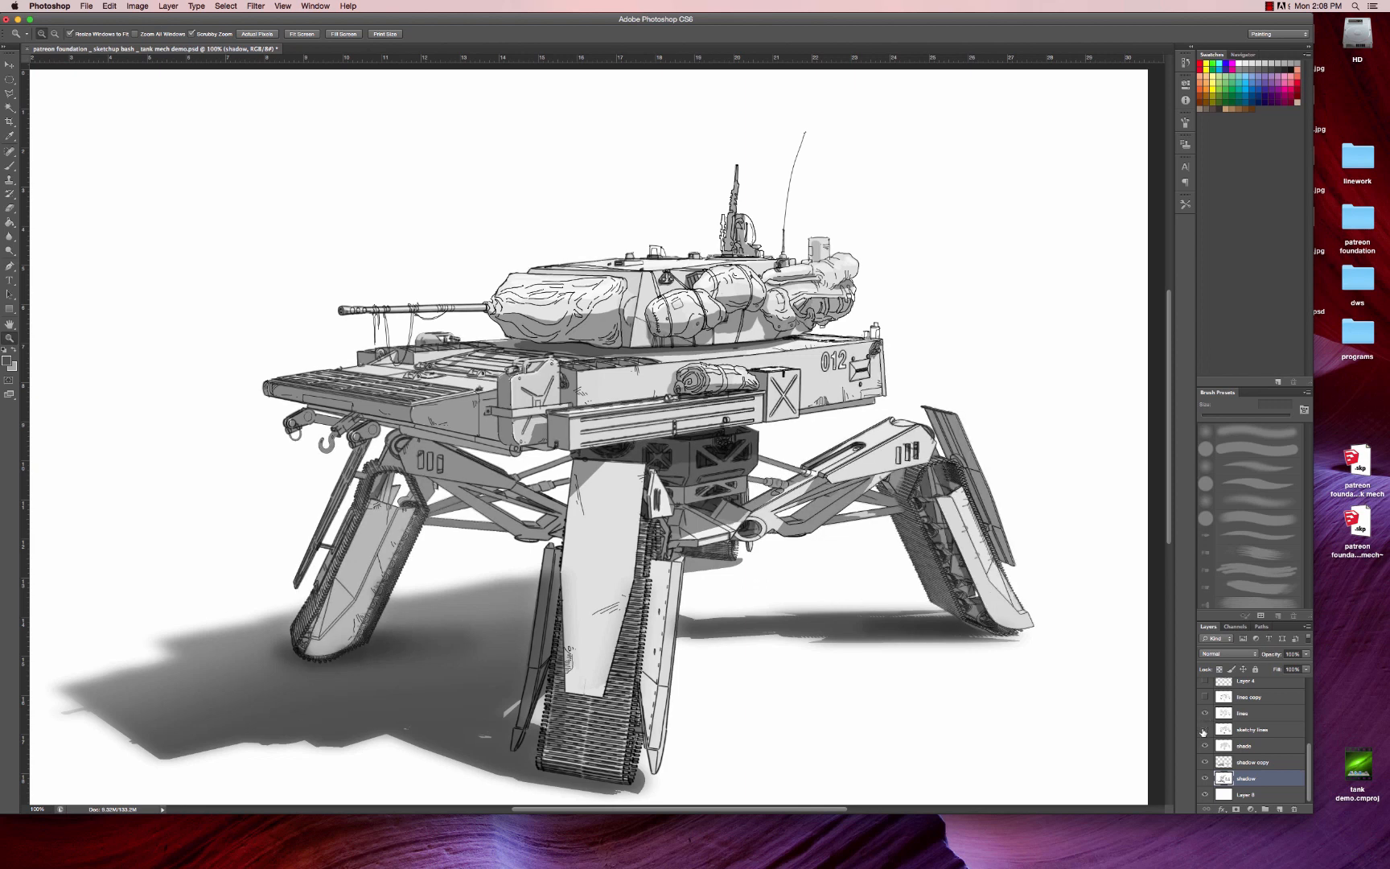
pyautogui.click(1204, 730)
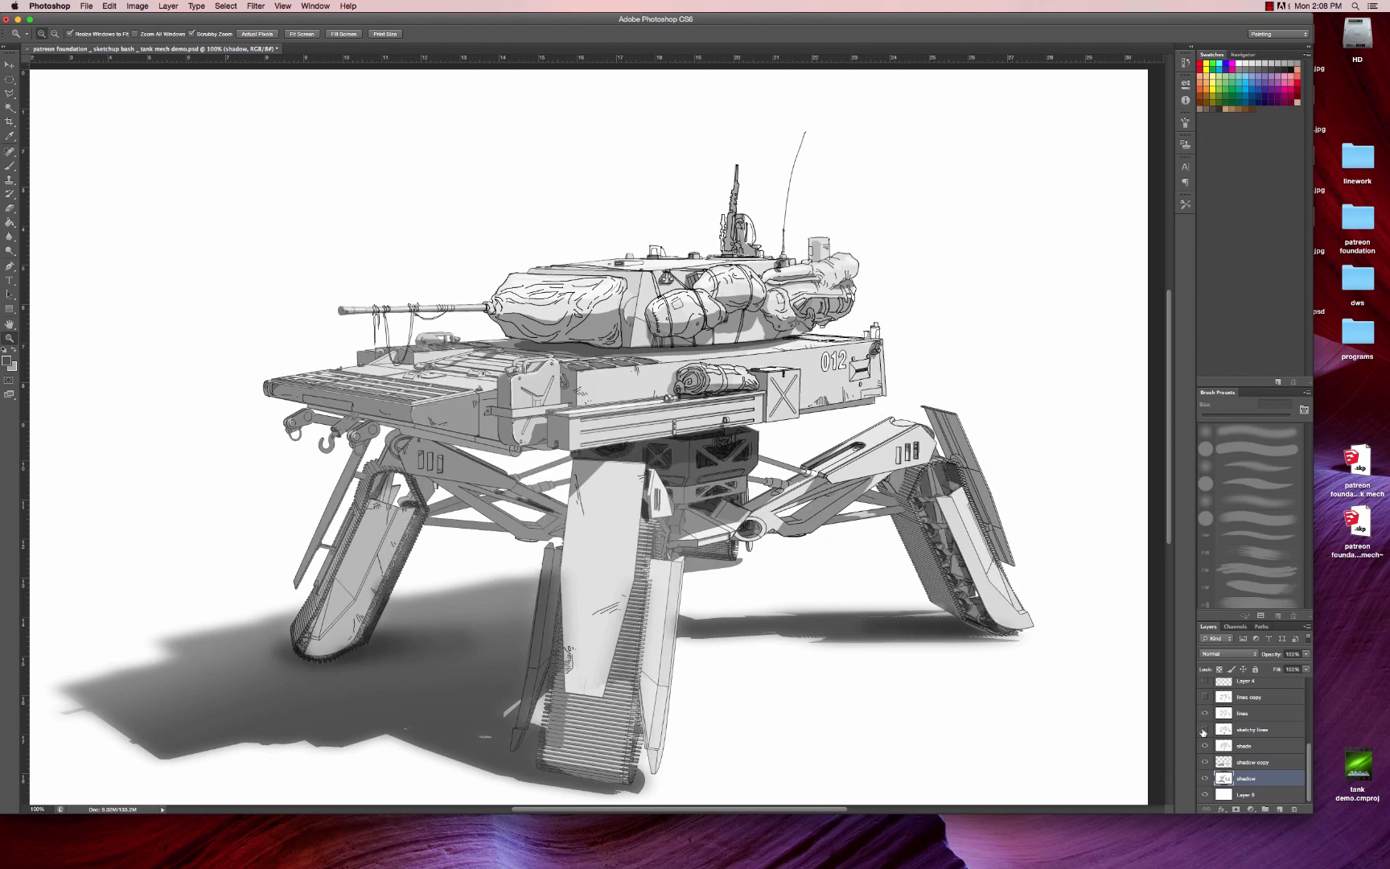
pyautogui.keyDown('alt'); pyautogui.click(921, 653); pyautogui.keyUp('alt')
pyautogui.click(760, 557)
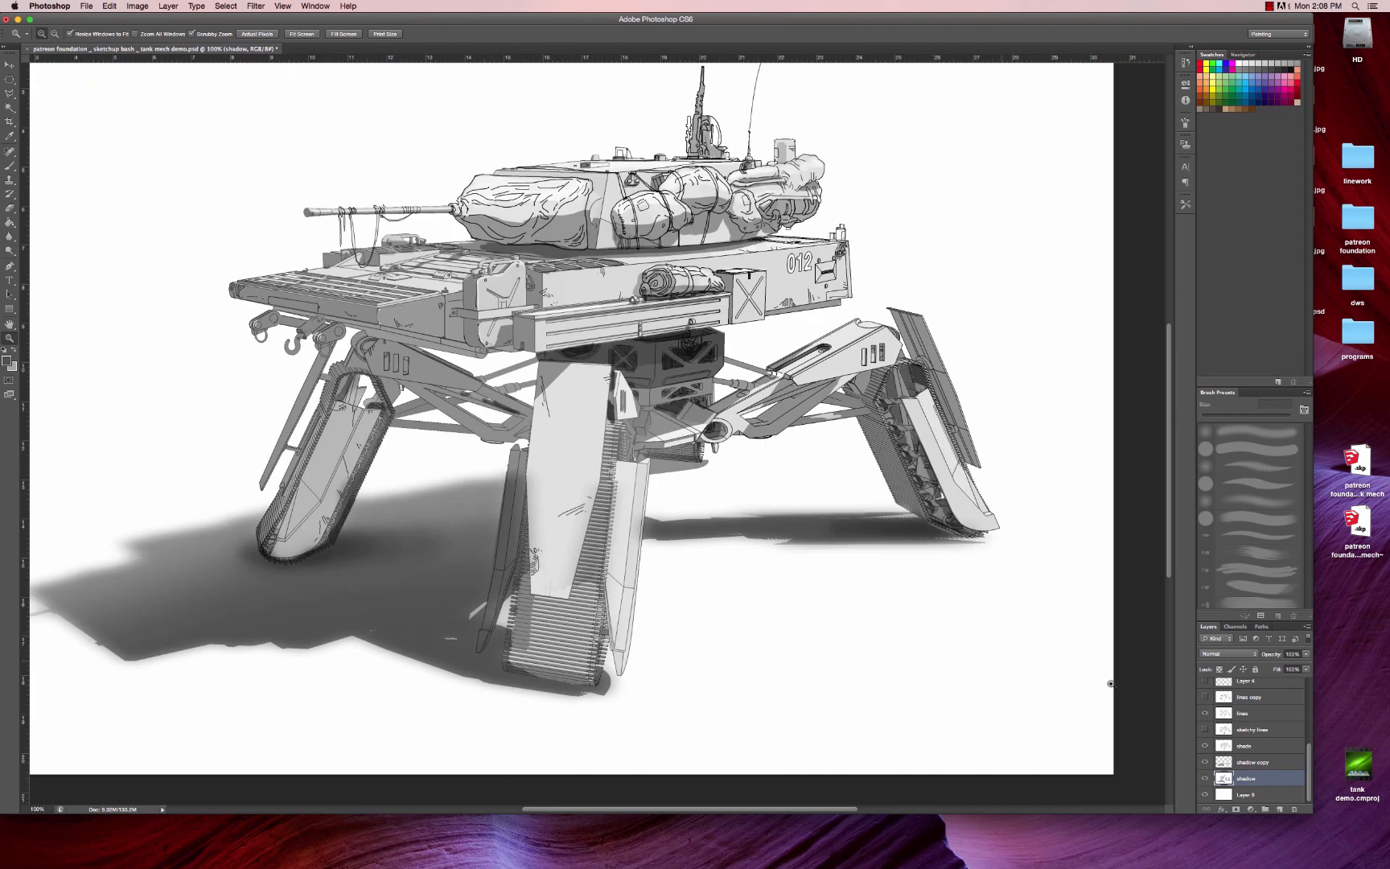
pyautogui.click(1204, 728)
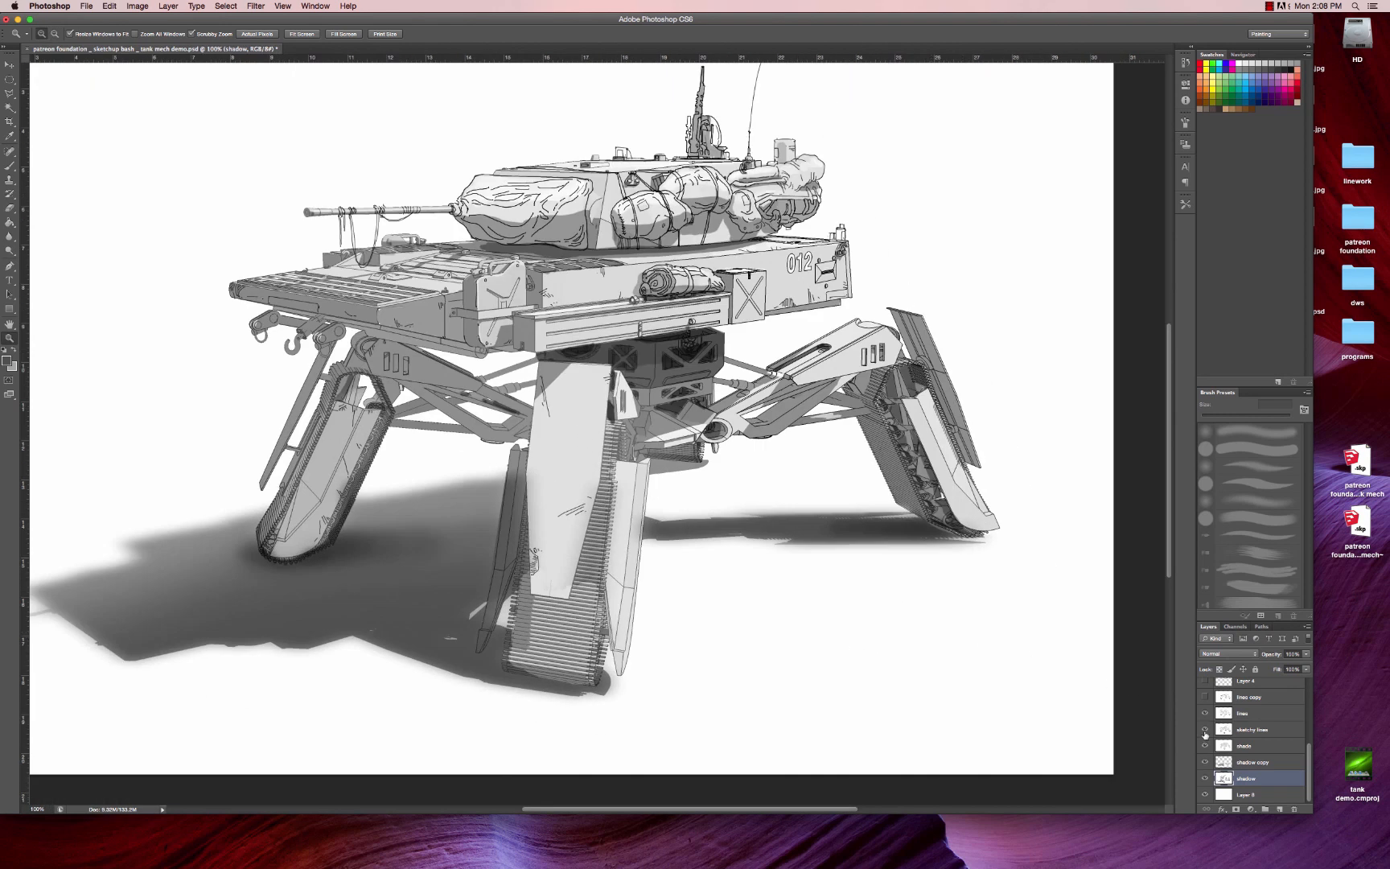
# - Lower the opacity of the sketchy lines layer slightly, to about 88%
pyautogui.click(1264, 729)
pyautogui.click(1305, 653)
pyautogui.moveTo(1302, 665); pyautogui.dragTo(1290, 668)
pyautogui.keyDown('alt'); pyautogui.click(683, 660); pyautogui.keyUp('alt')
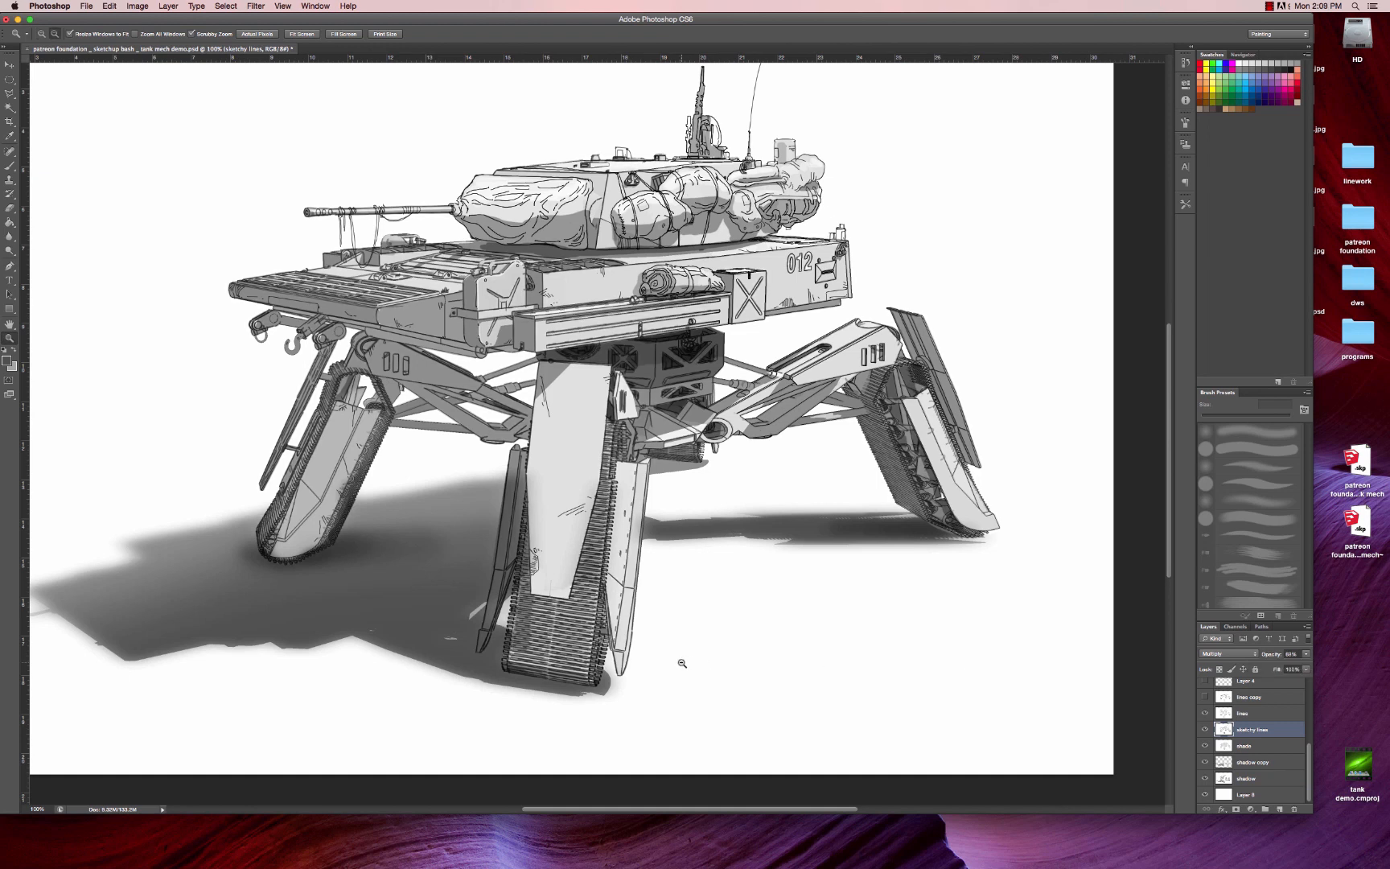
pyautogui.click(732, 528)
pyautogui.keyDown('alt'); pyautogui.click(742, 536); pyautogui.keyUp('alt')
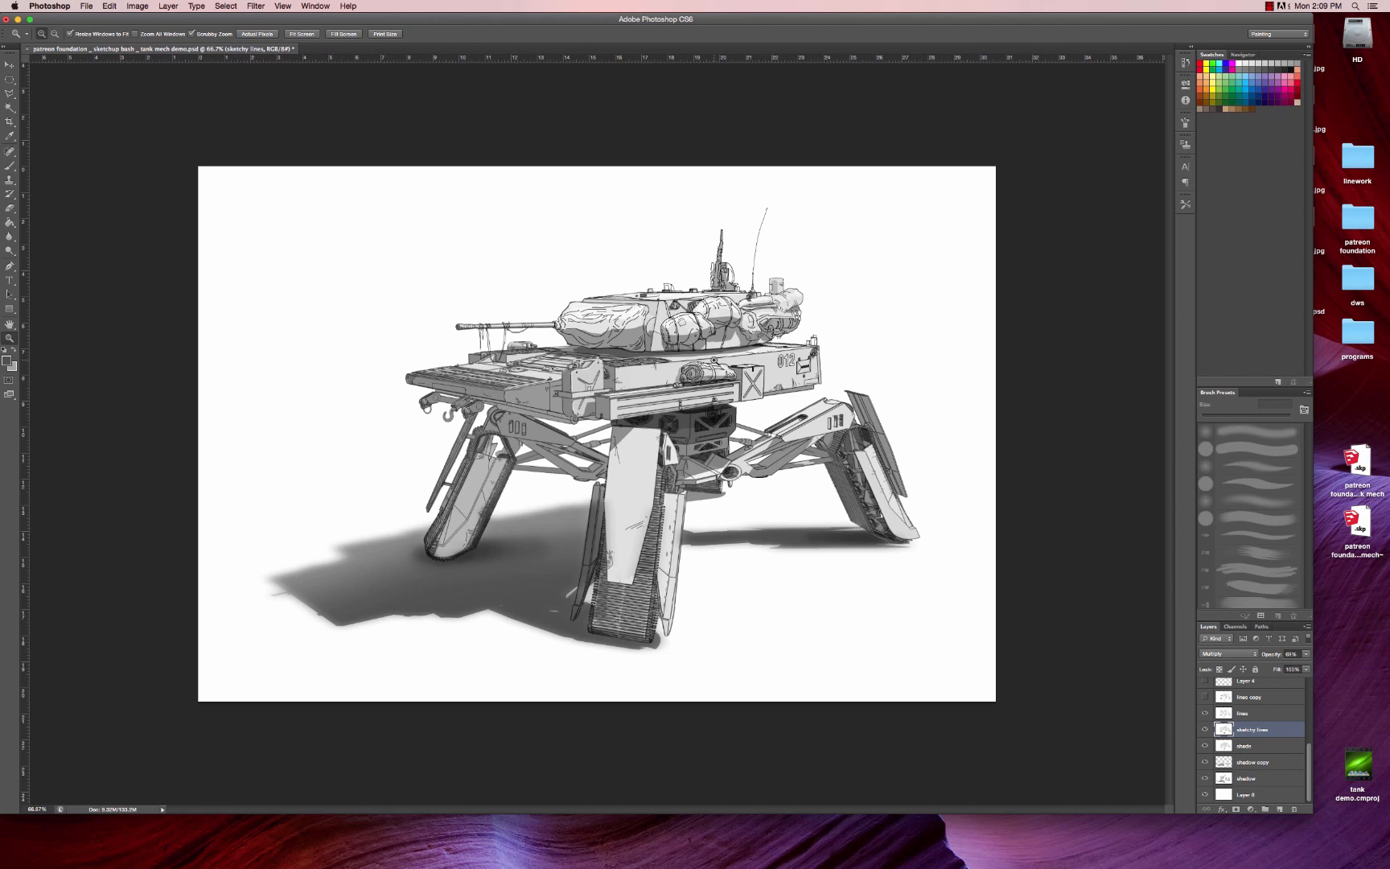
pyautogui.click(715, 361)
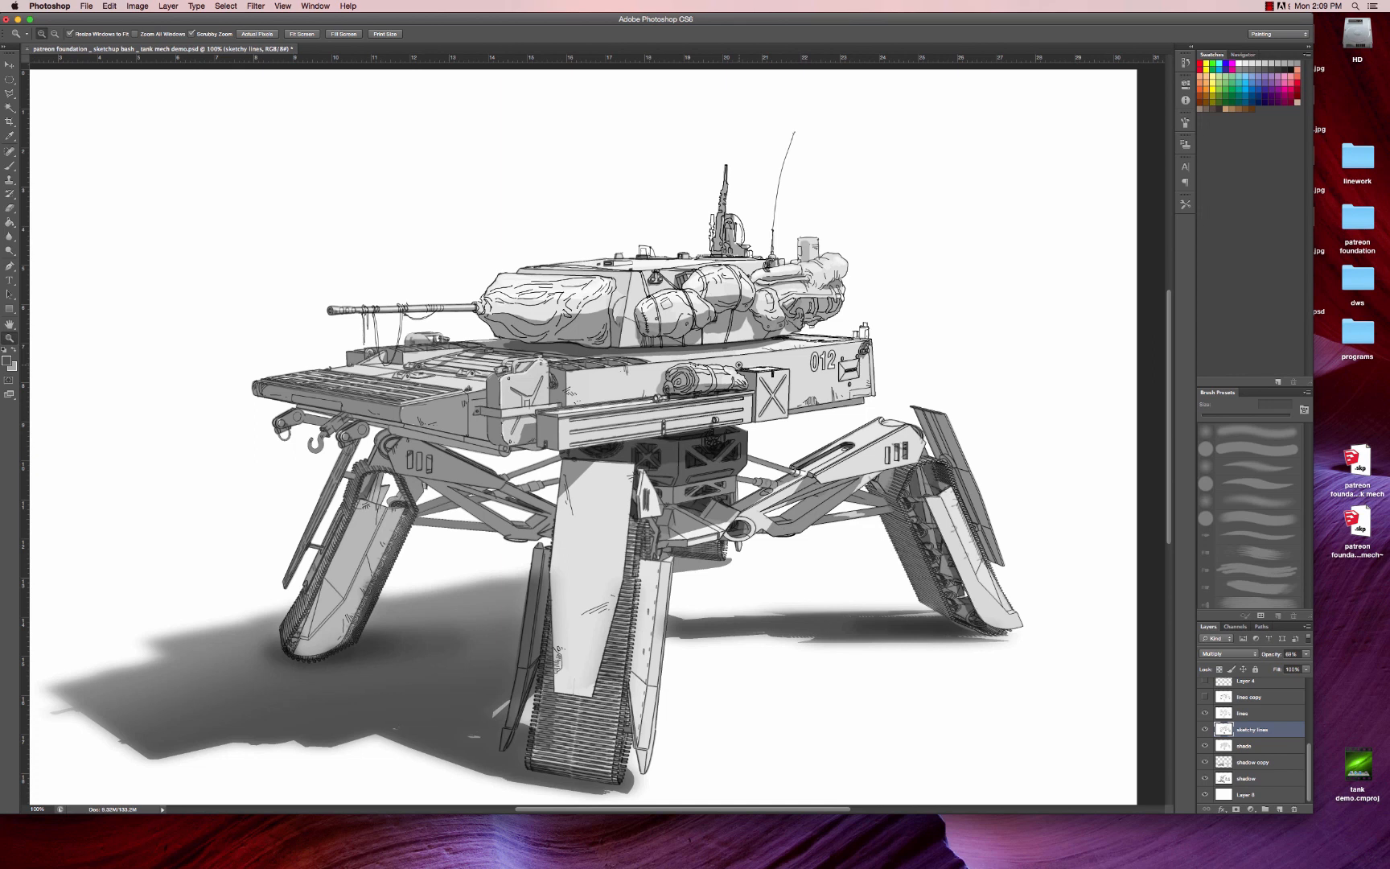
pyautogui.moveTo(926, 863)
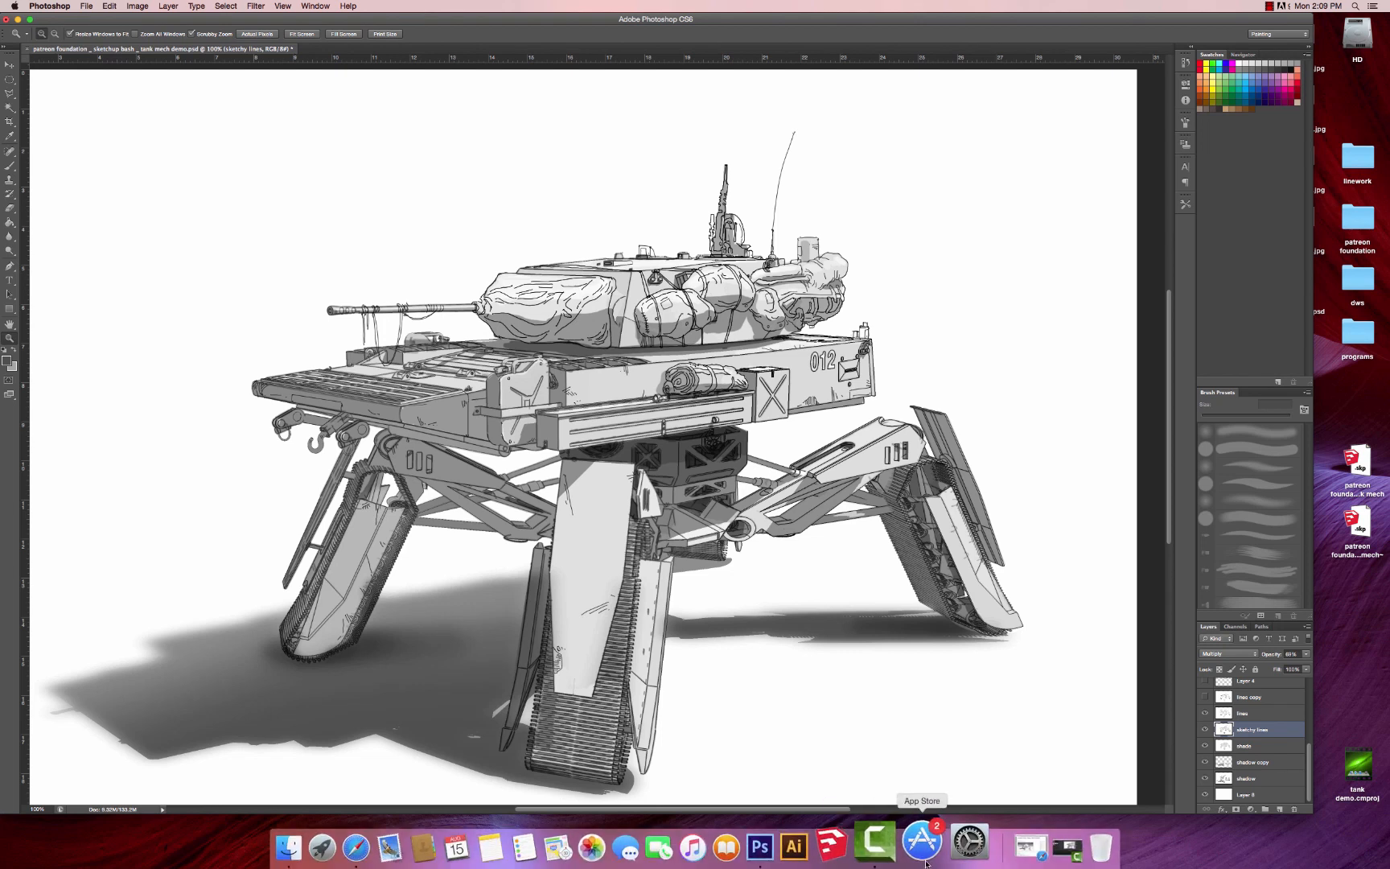
pyautogui.click(1067, 846)
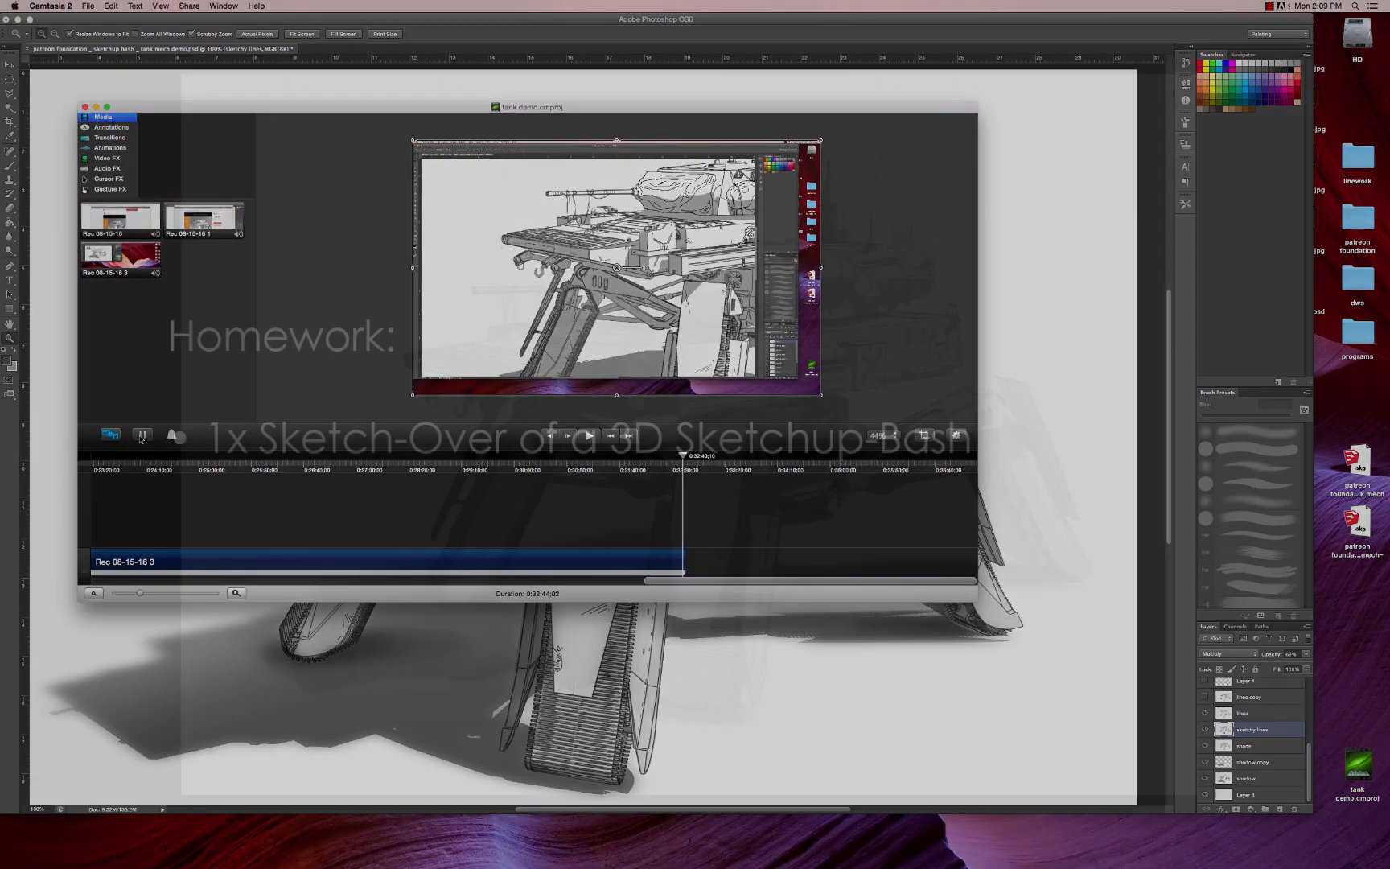